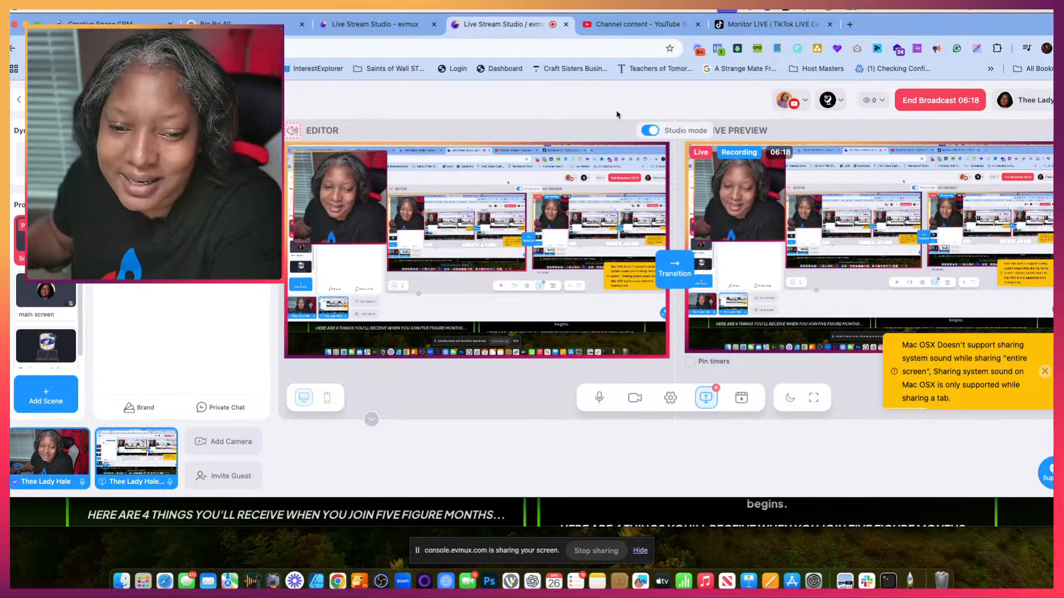
- Dismiss the system sound sharing warning and switch to the ChatGPT conversation "Big Bri 40"
click(1045, 372)
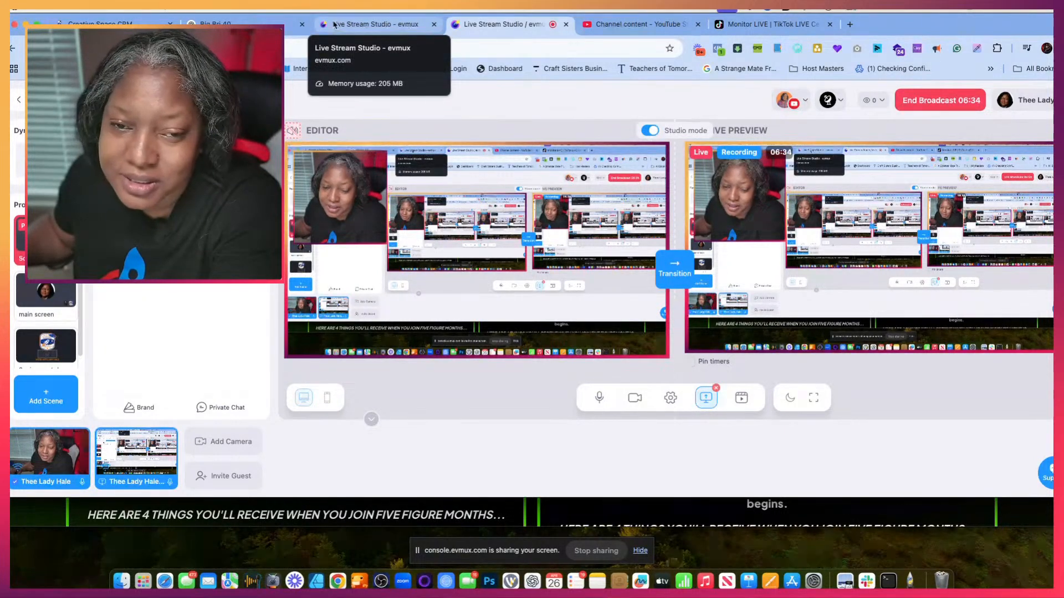
click(249, 24)
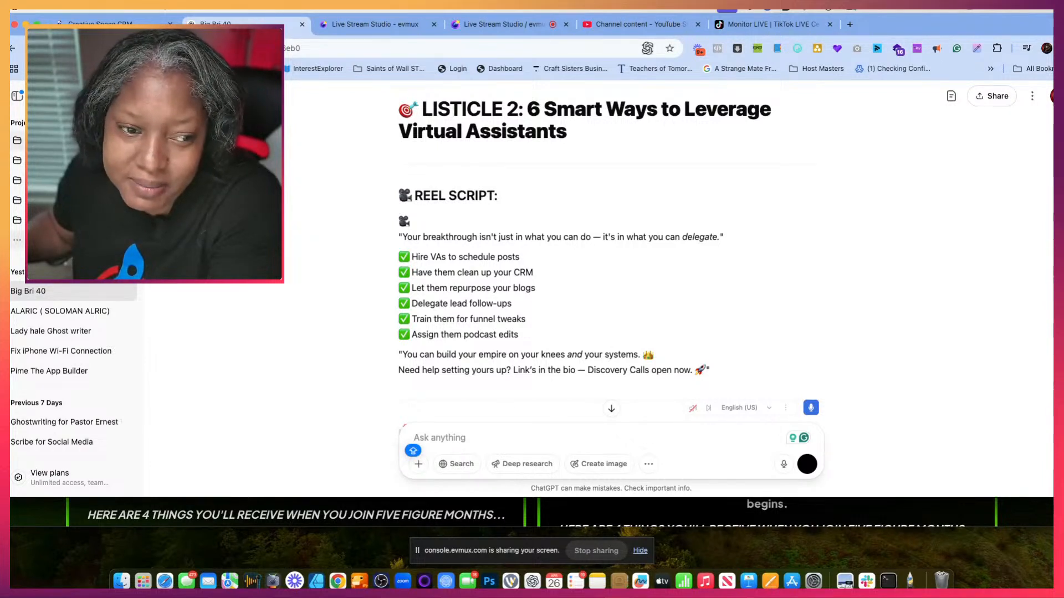
- Look through the custom GPTs, projects and recent chats listed in the ChatGPT sidebar
scroll(72, 232, down, 3)
scroll(72, 232, up, 3)
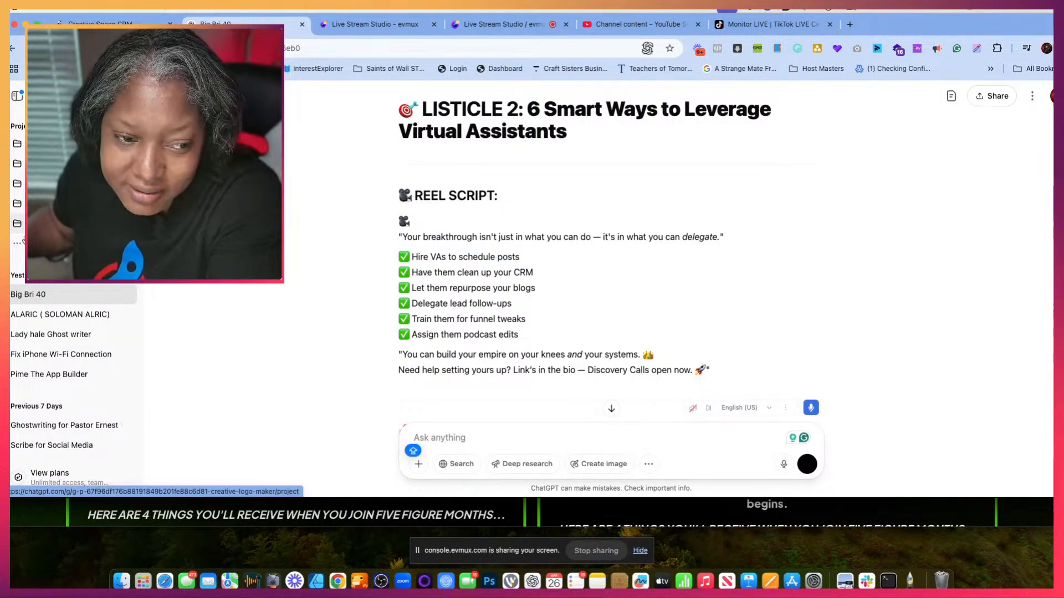
scroll(24, 239, up, 5)
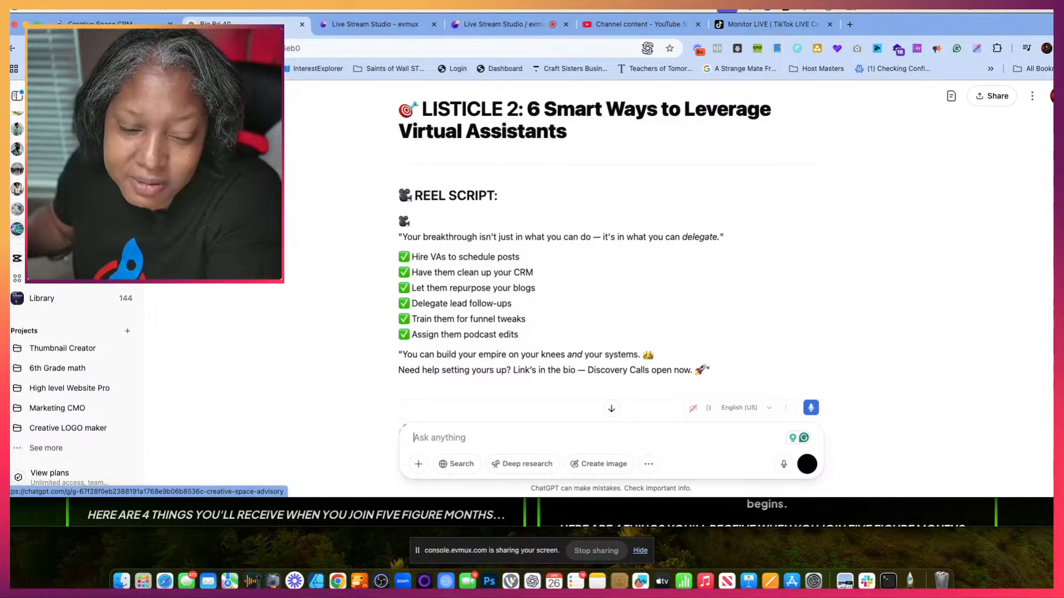
scroll(72, 333, up, 5)
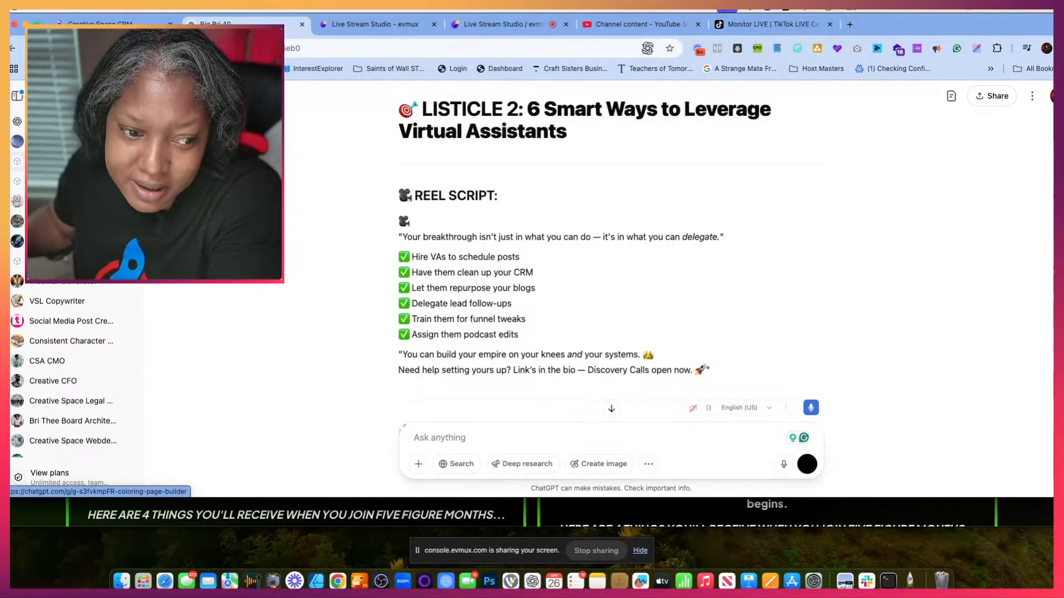
scroll(72, 332, down, 6)
scroll(72, 332, up, 6)
scroll(72, 333, down, 2)
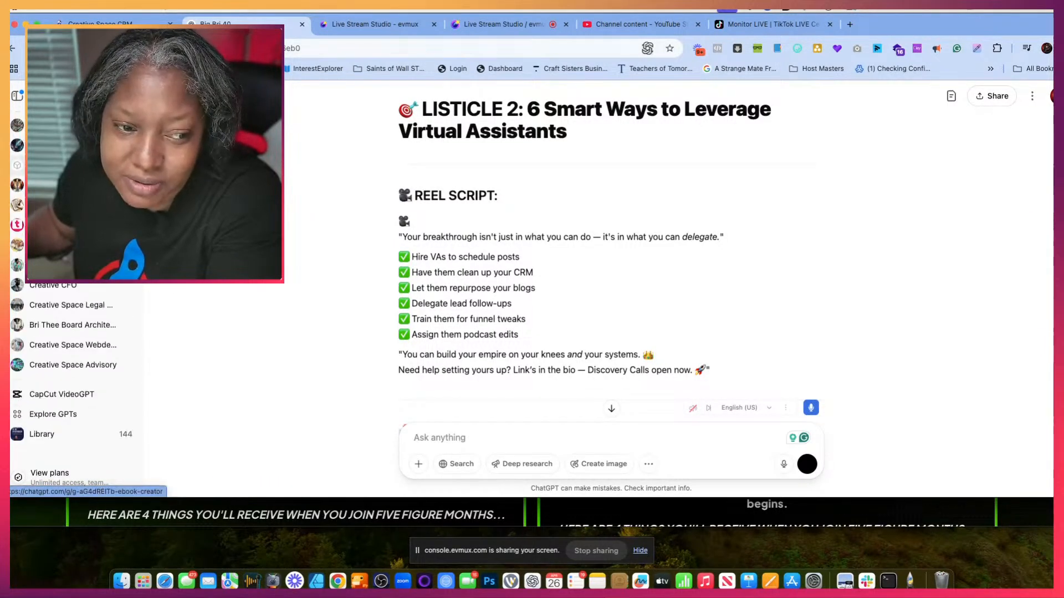
scroll(72, 332, down, 3)
scroll(72, 333, up, 3)
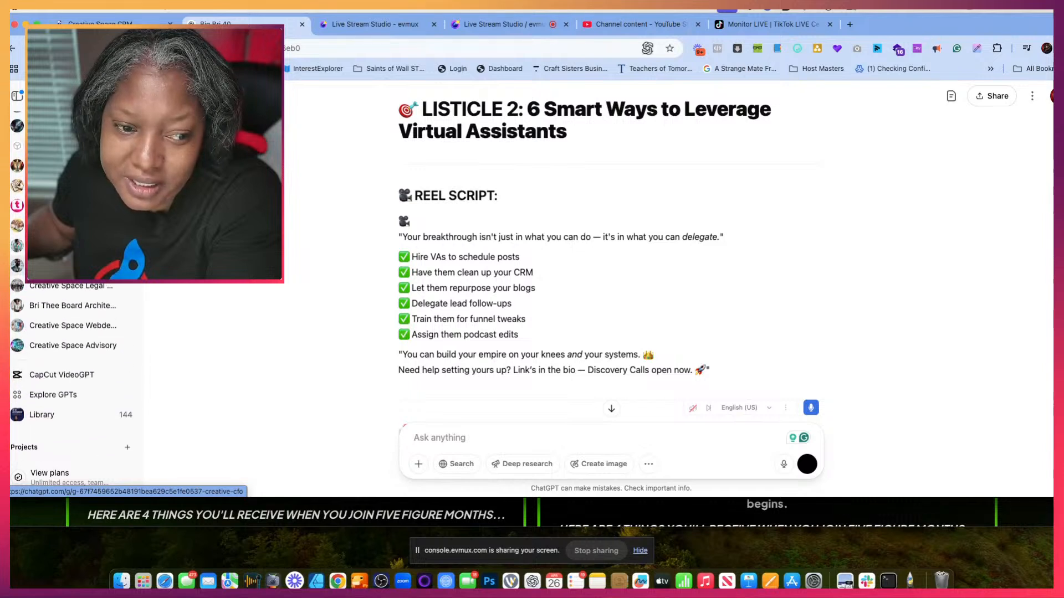
scroll(72, 333, up, 2)
scroll(72, 333, down, 8)
scroll(72, 333, up, 4)
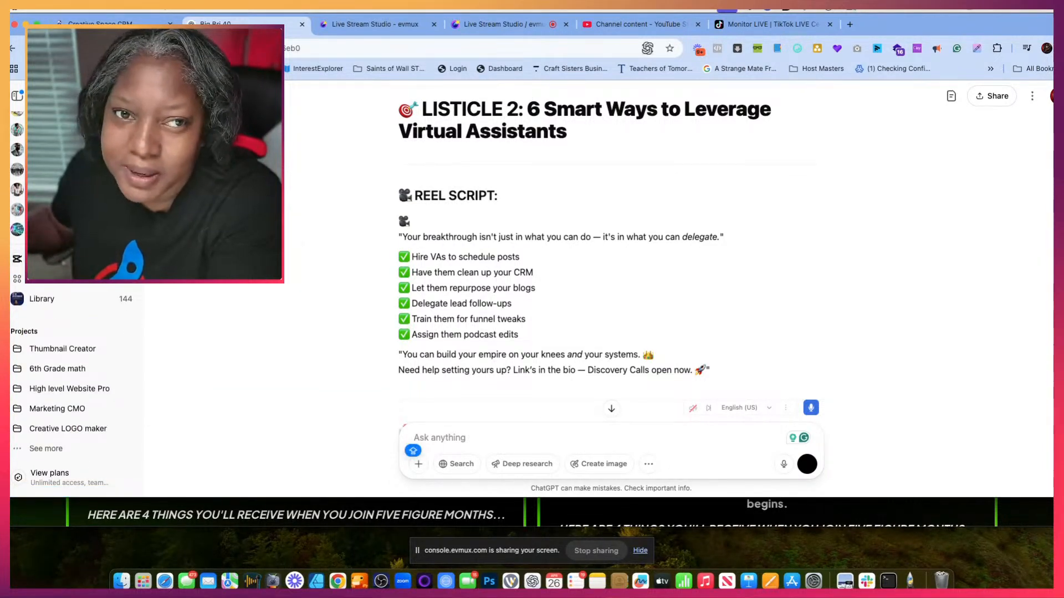
scroll(72, 361, up, 5)
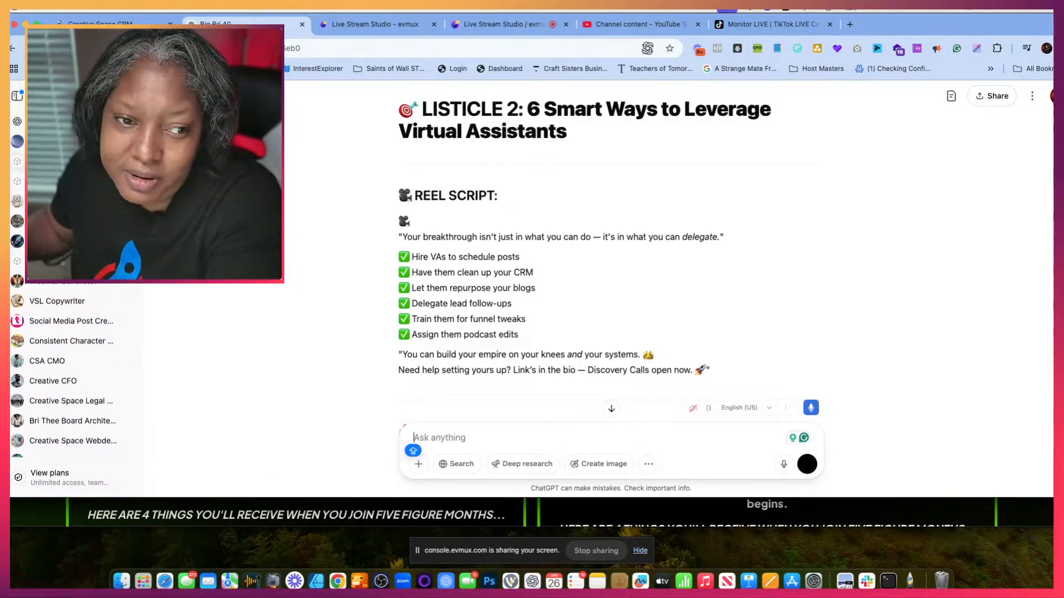
scroll(72, 360, down, 5)
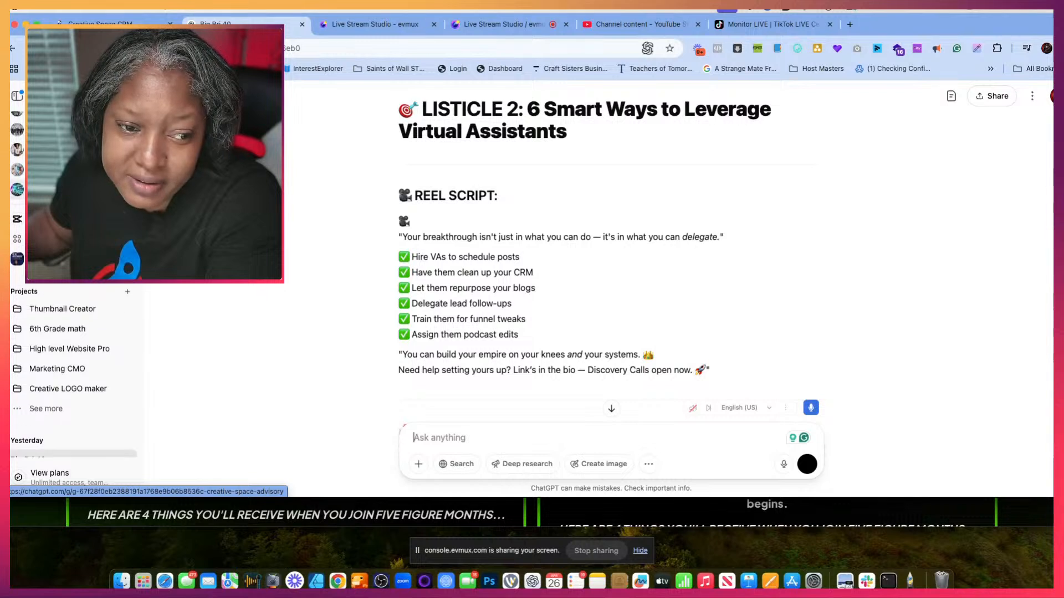
scroll(72, 360, down, 3)
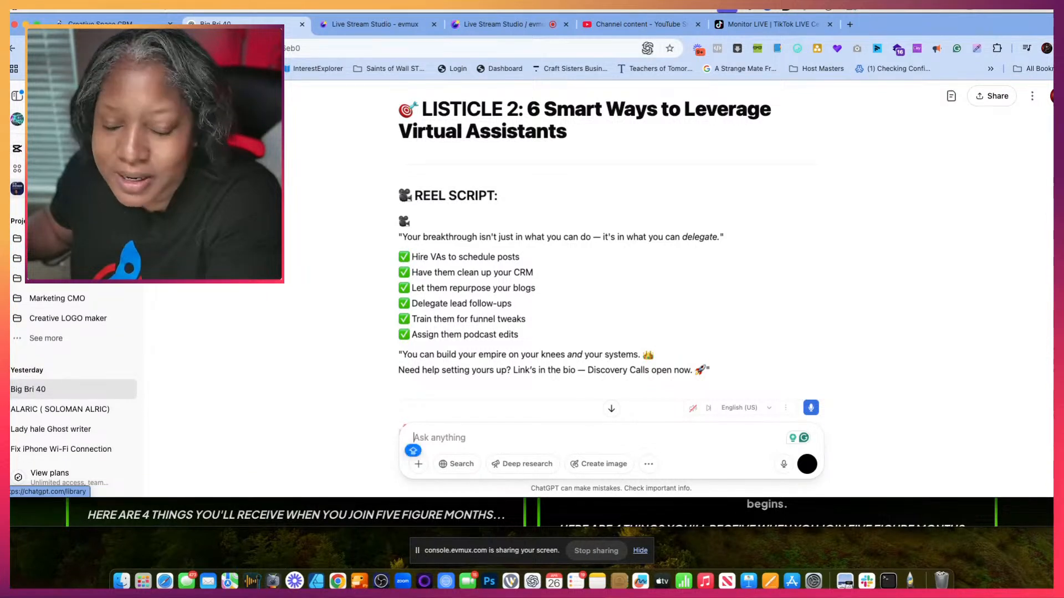
scroll(72, 360, down, 4)
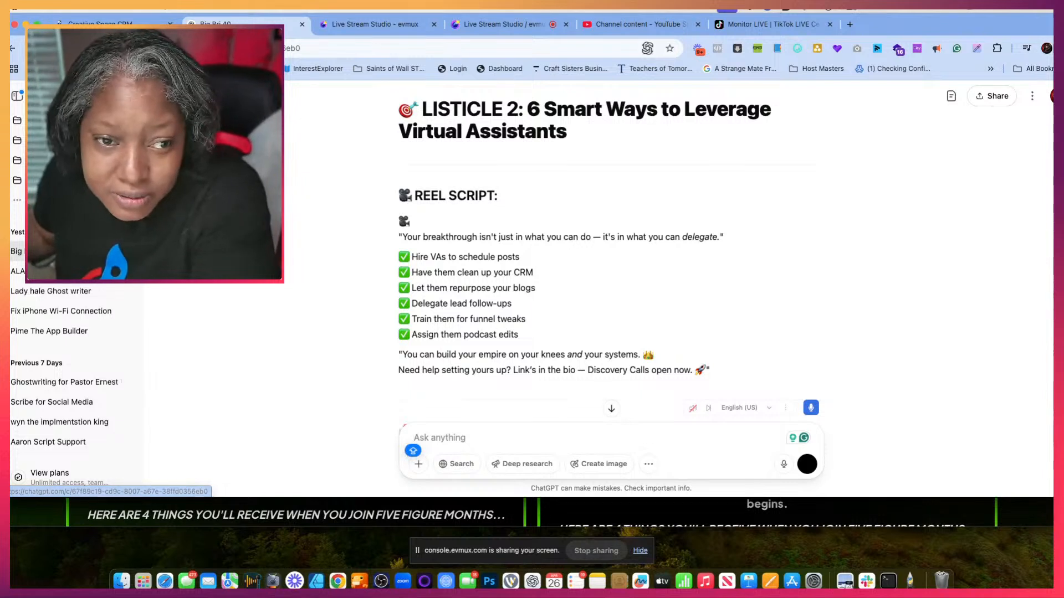
scroll(609, 249, up, 1)
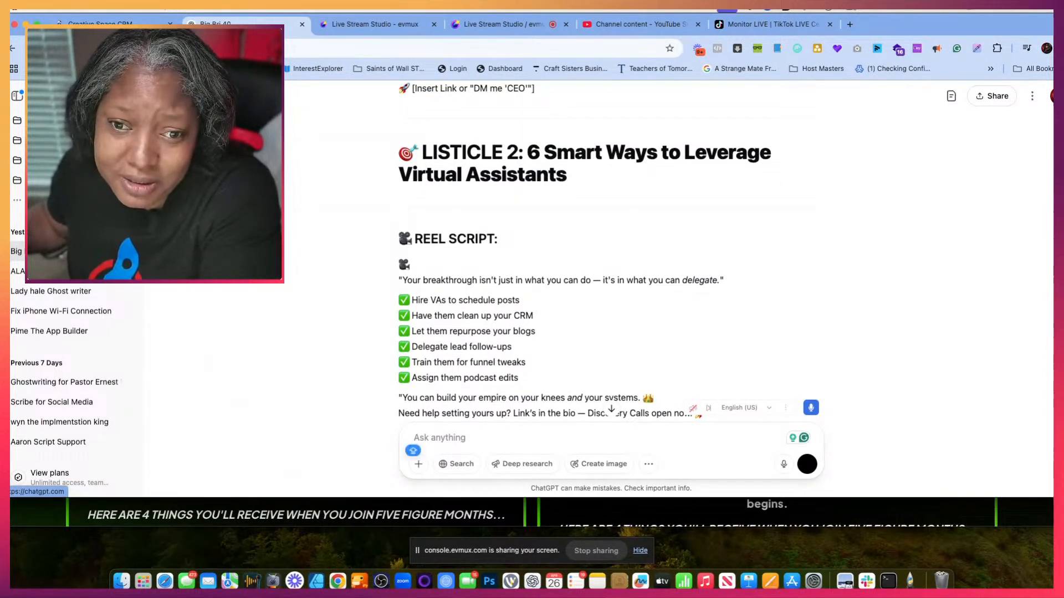
- Start a new ChatGPT conversation
click(131, 96)
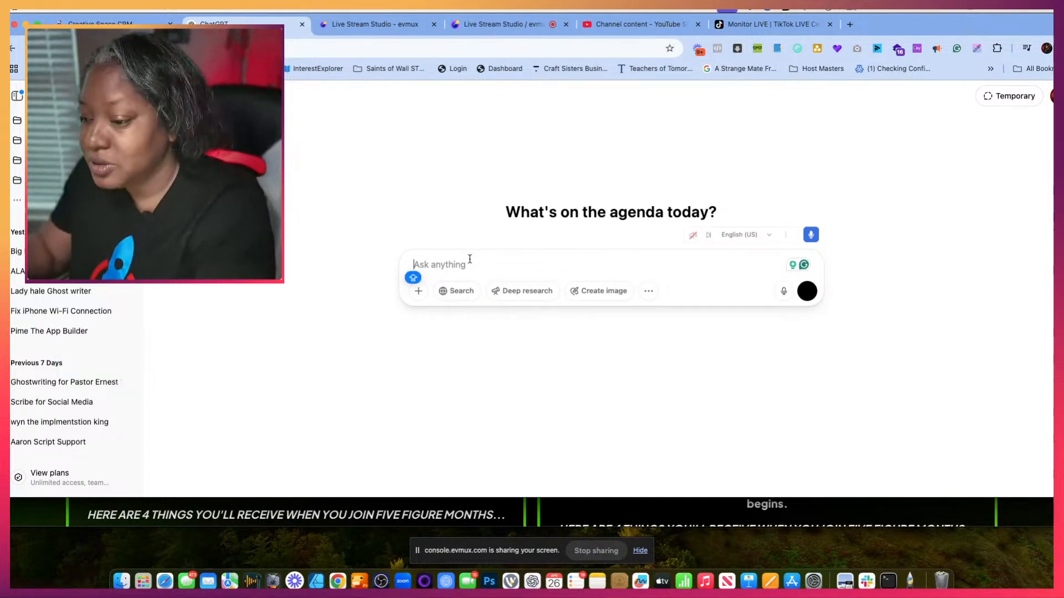
text(YOU)
key(BackSpace)
key(BackSpace)
key(BackSpace)
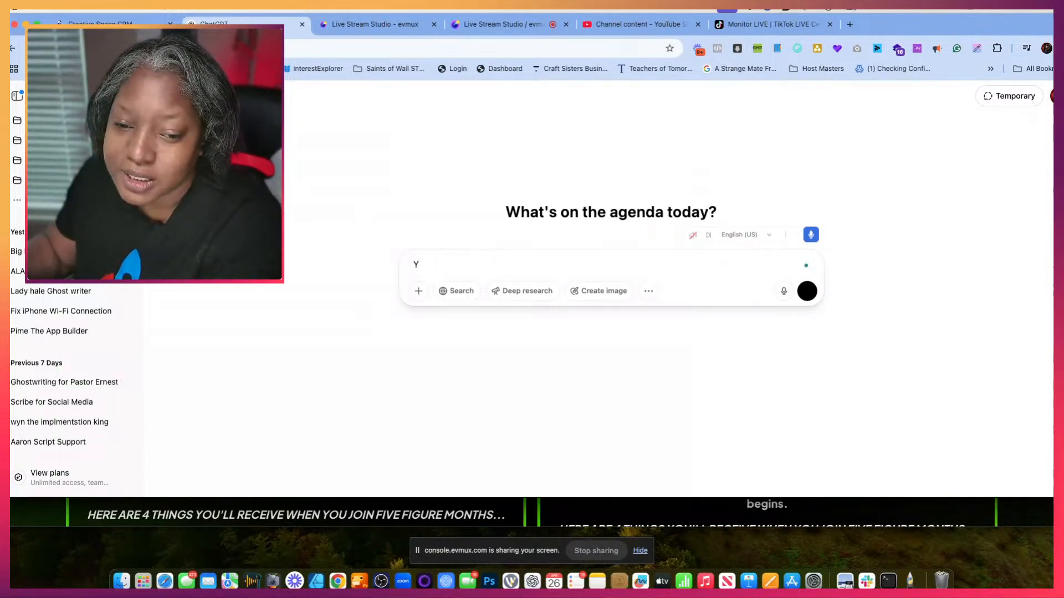
text(ou are my expe)
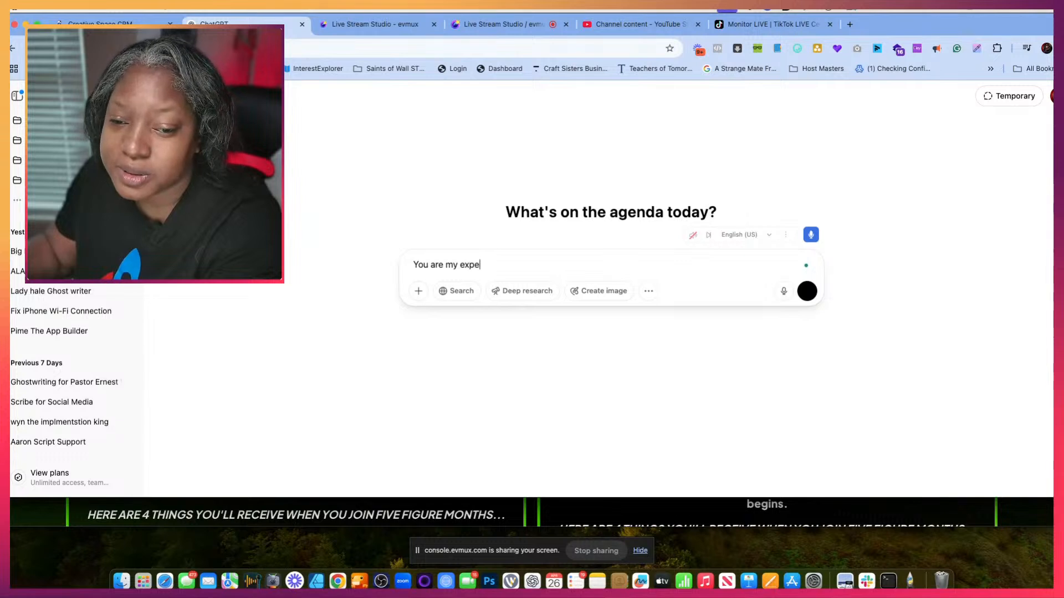
text(rt automations expert)
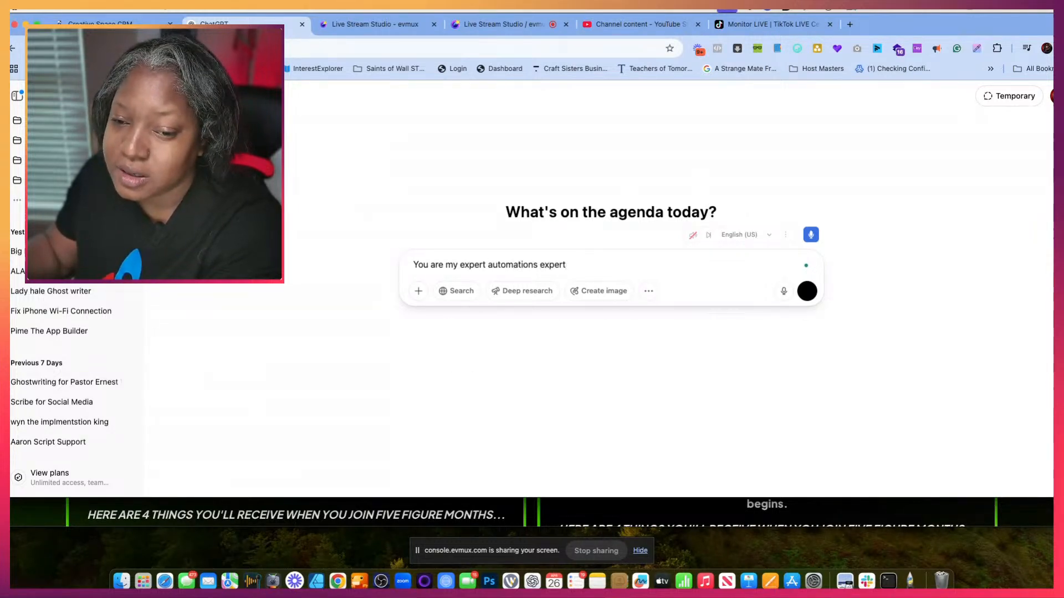
key(BackSpace)
key(BackSpace)
key(BackSpace)
key(BackSpace)
key(BackSpace)
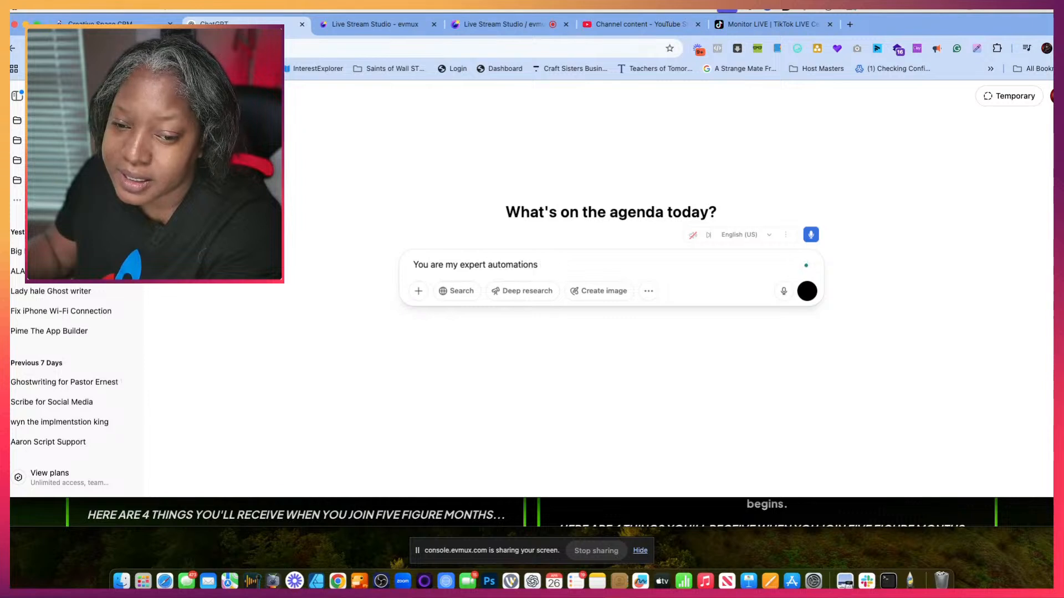
text(for my company)
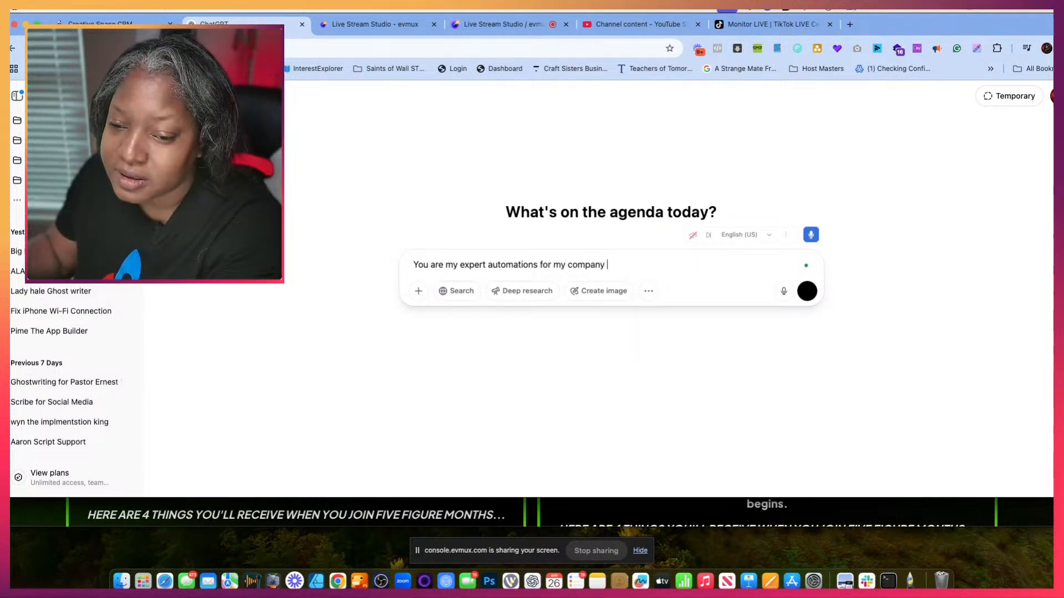
text(Space)
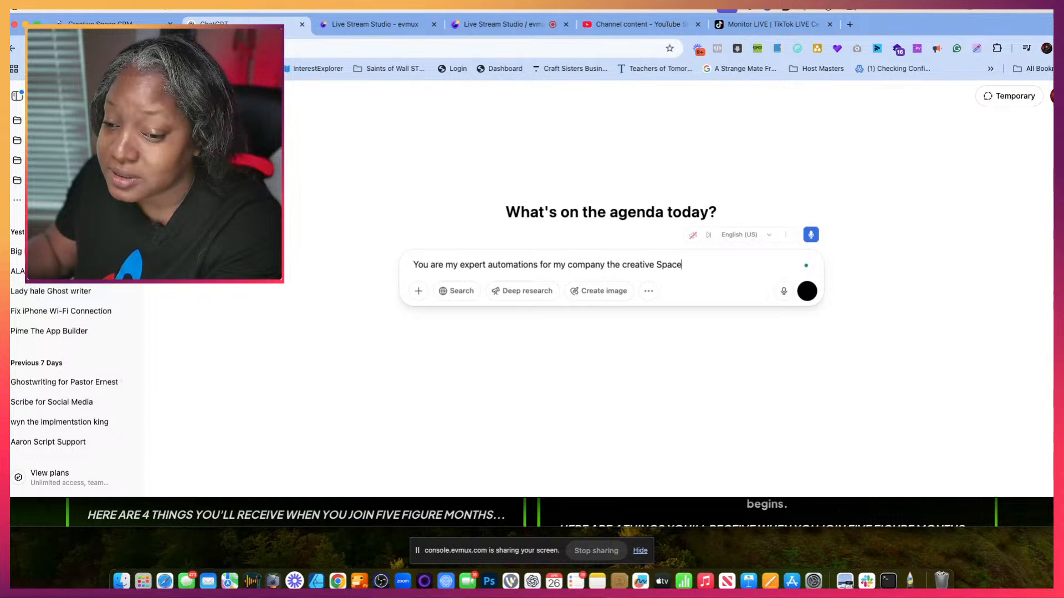
text( academy)
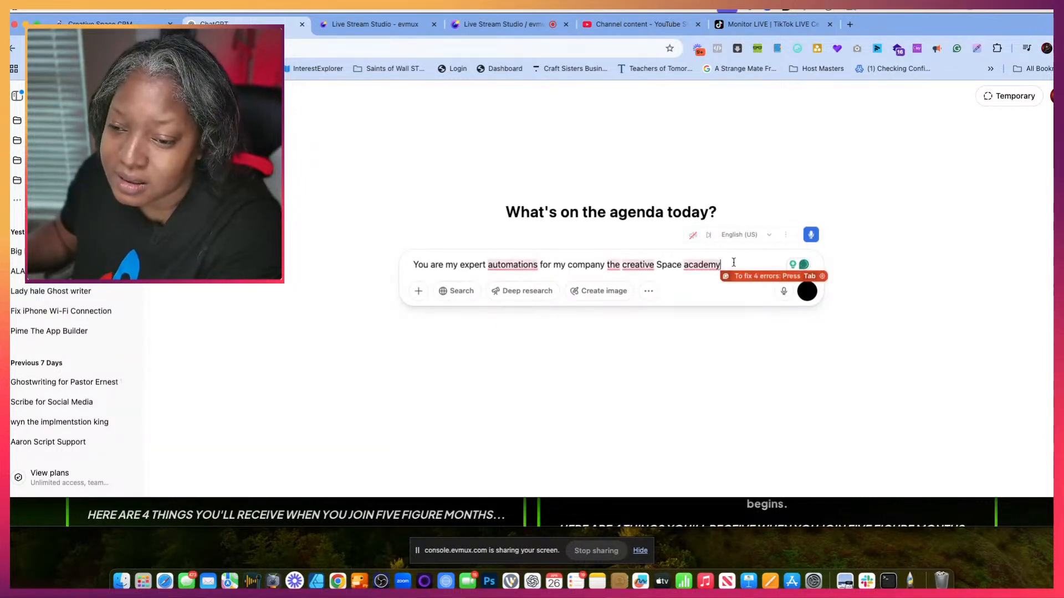
drag(739, 262, 398, 261)
key(BackSpace)
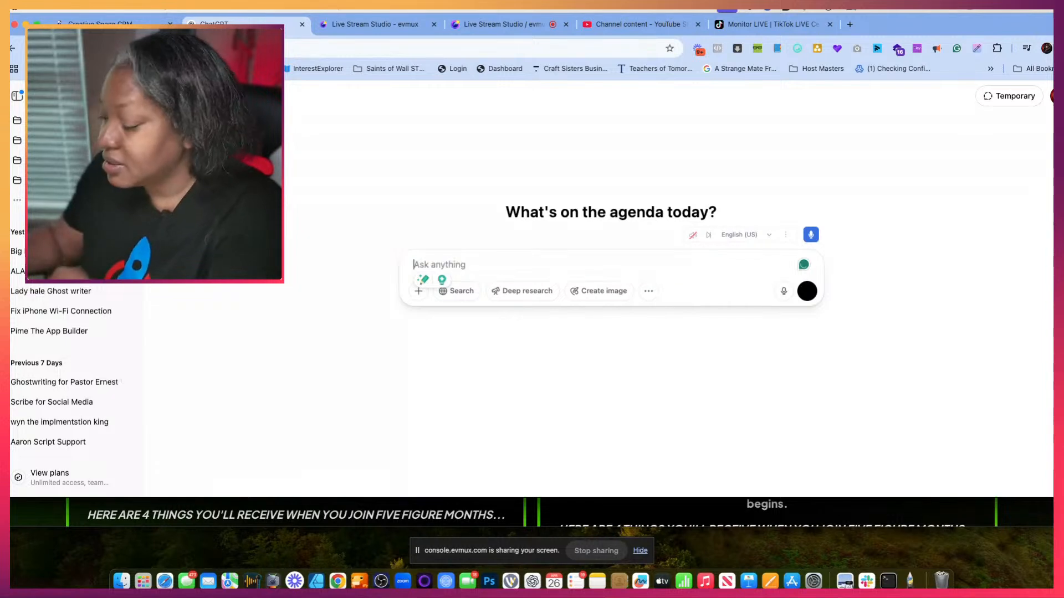
click(783, 292)
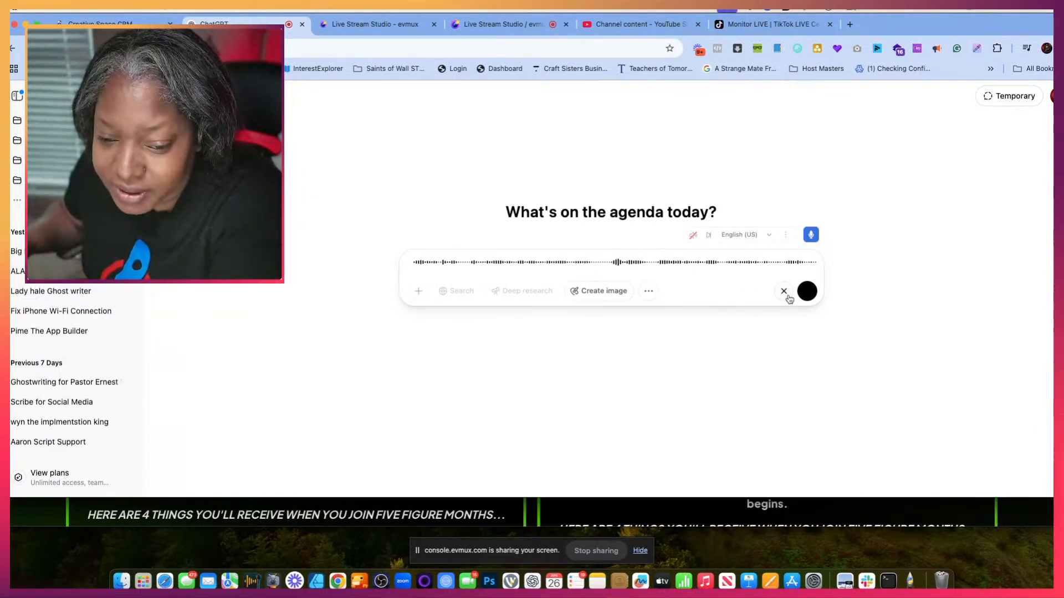
click(786, 294)
click(807, 291)
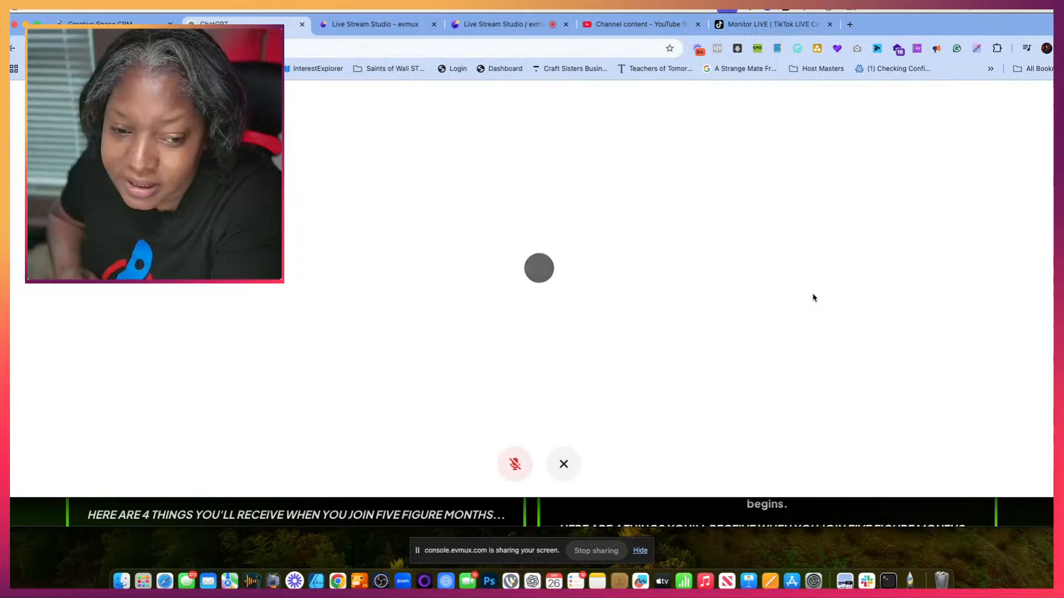
click(563, 464)
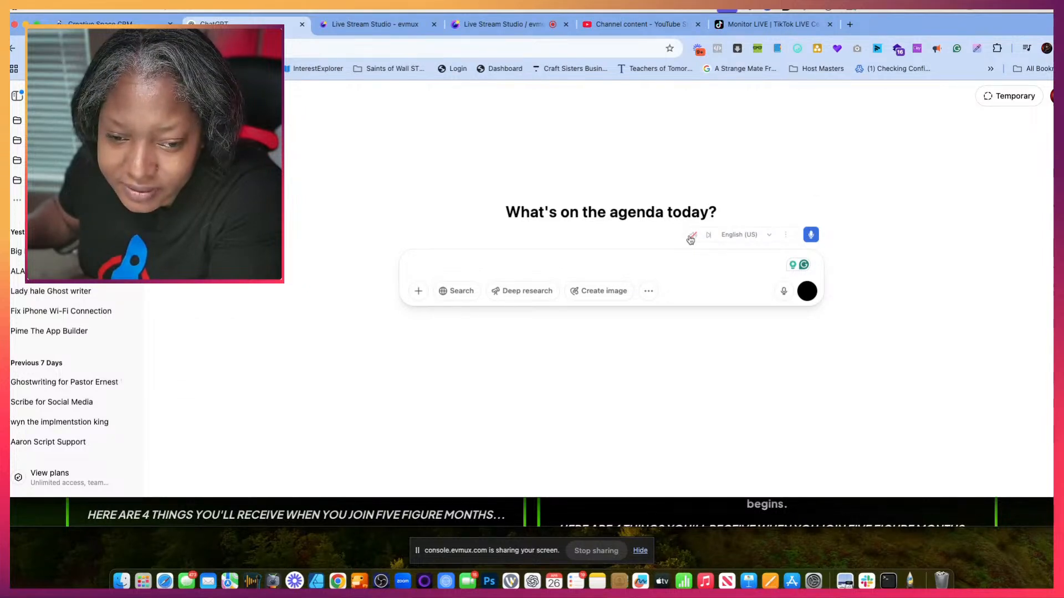
- Record a spoken test message with the English (US) voice input extension and submit it to the new chat
click(811, 237)
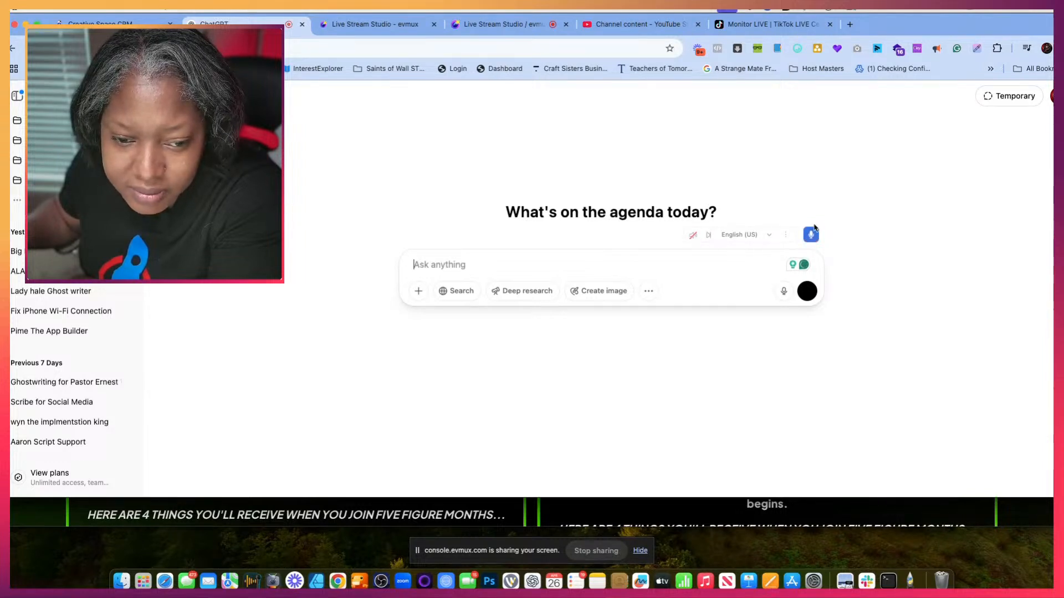
click(812, 236)
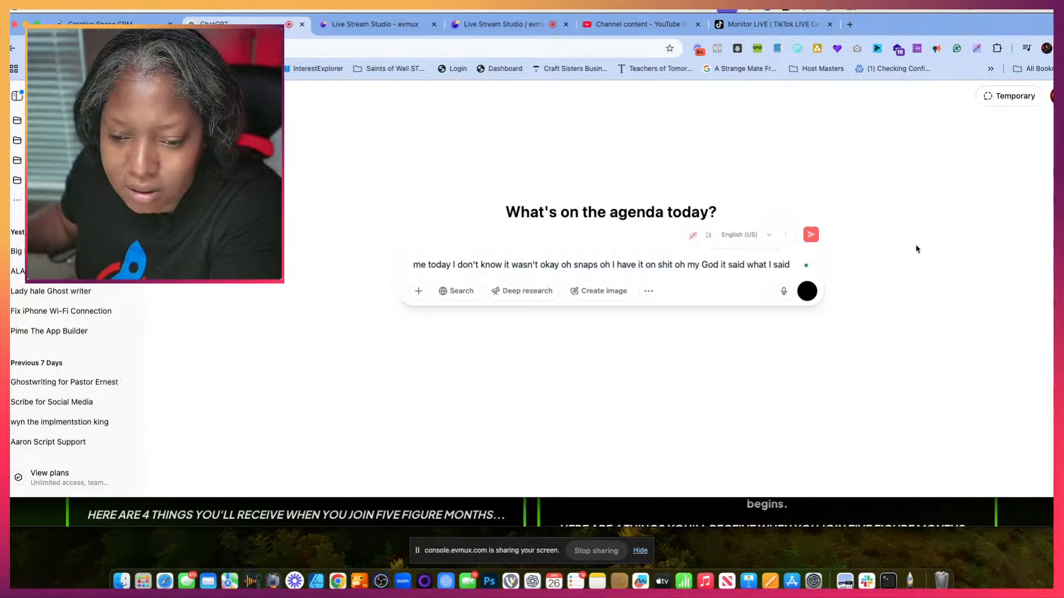
click(811, 235)
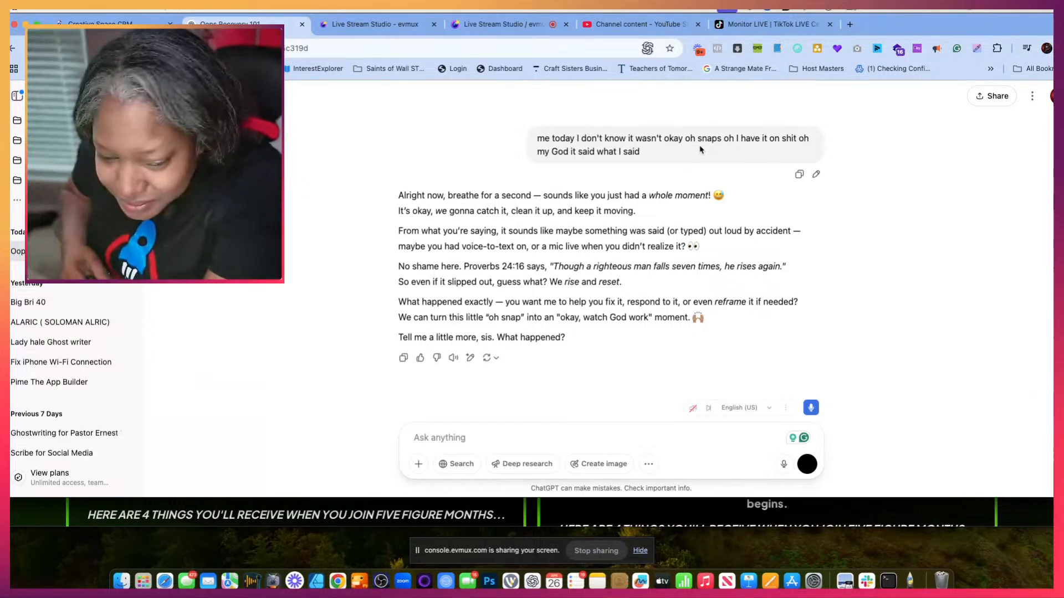
- Dictate and submit a prompt asking ChatGPT to be a High Level automation expert for webinar reminders, appointment reminders, nurture sequences and appointment setting
click(813, 406)
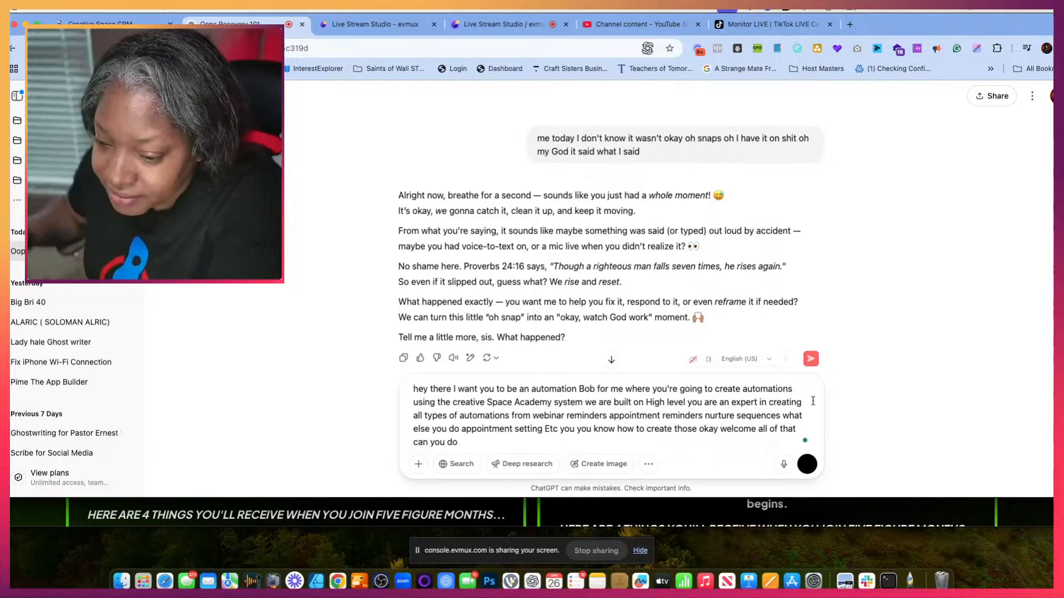
click(811, 371)
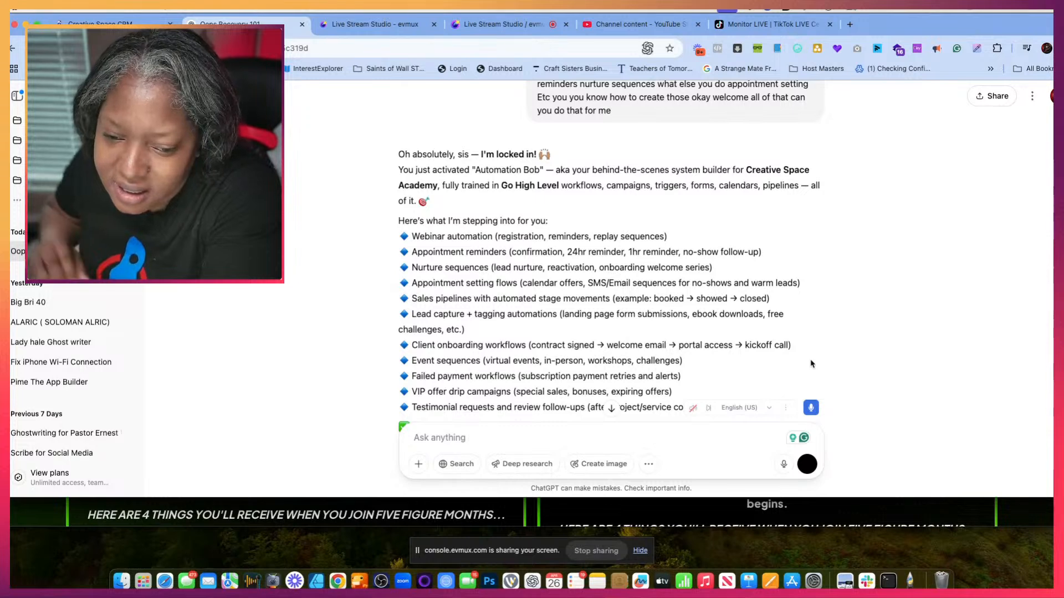
- Read through the reply, then dictate and submit "hey I don't like the name Bob can we call you something else"
scroll(811, 358, down, 6)
scroll(811, 353, down, 1)
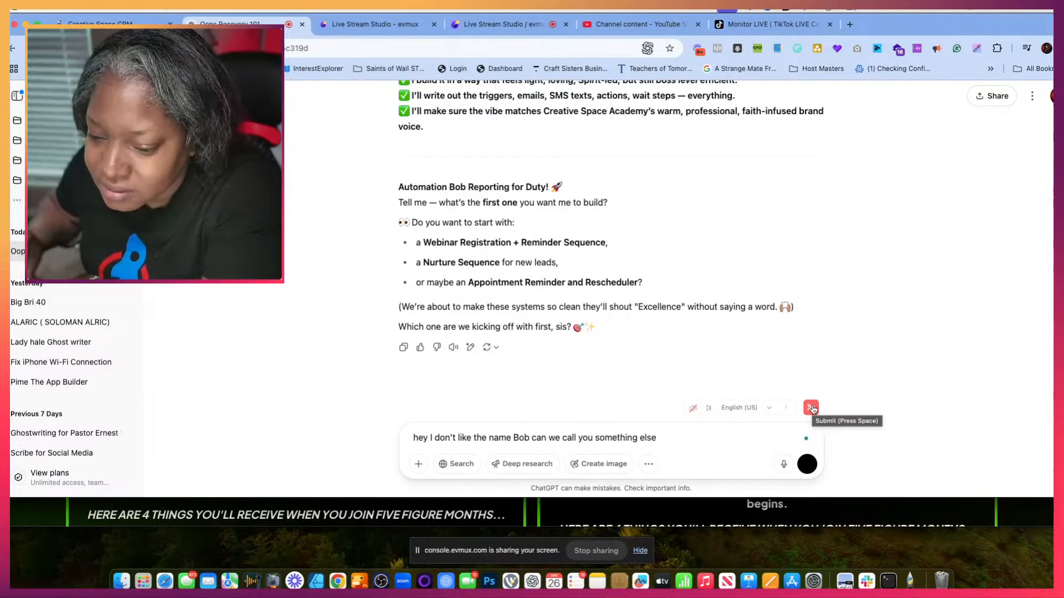
click(811, 408)
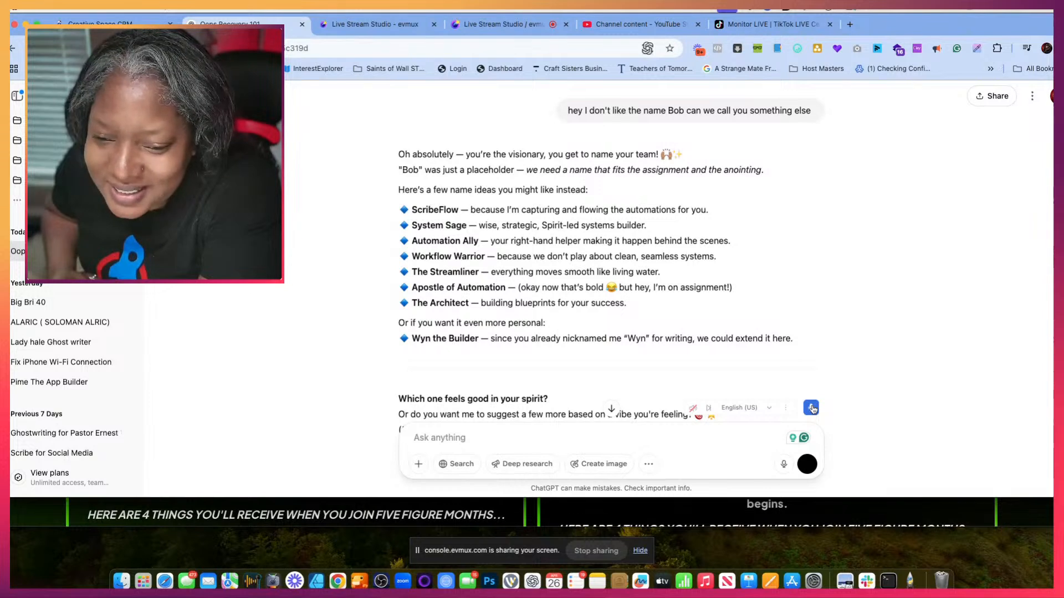
- Dictate and submit a reply choosing "Apostle of automations" as the assistant's name
click(812, 408)
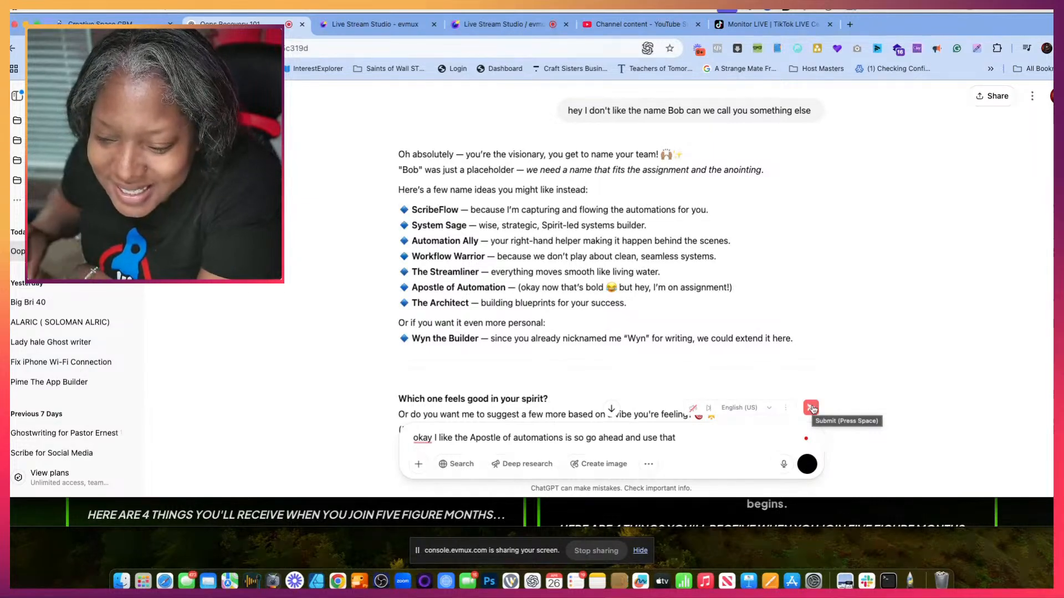
click(811, 408)
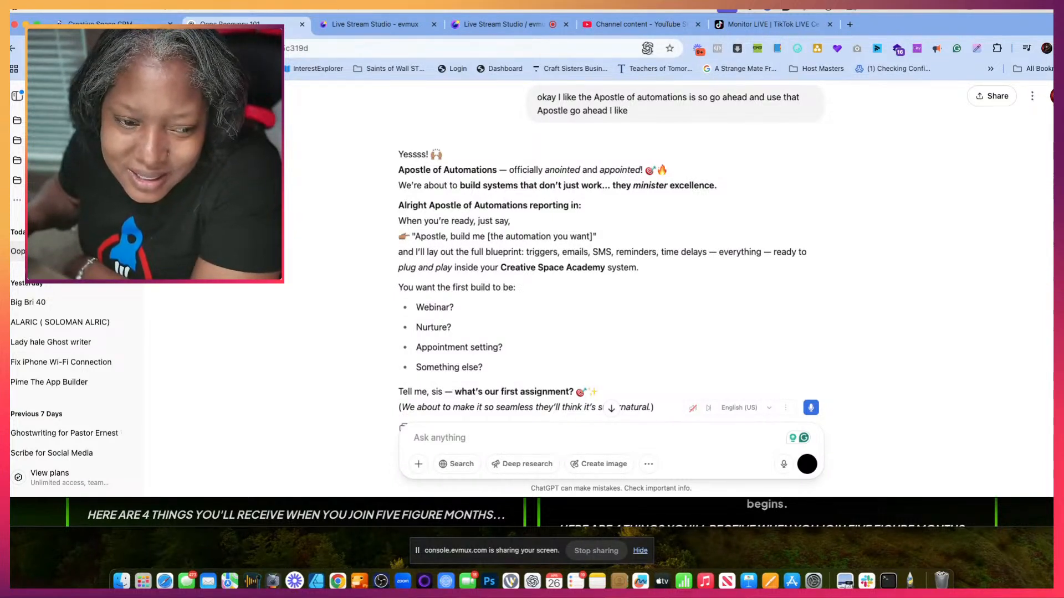
- Rename the current chat to "Apostle of Automations"
click(131, 251)
click(200, 338)
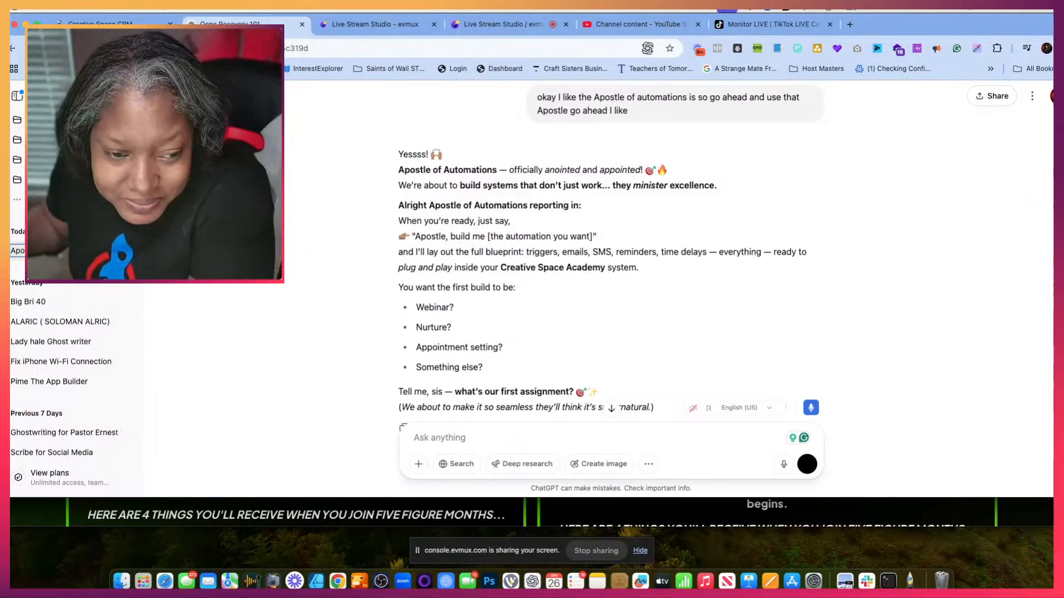
- Look through the projects and earlier chats listed in the chat history
scroll(84, 332, down, 4)
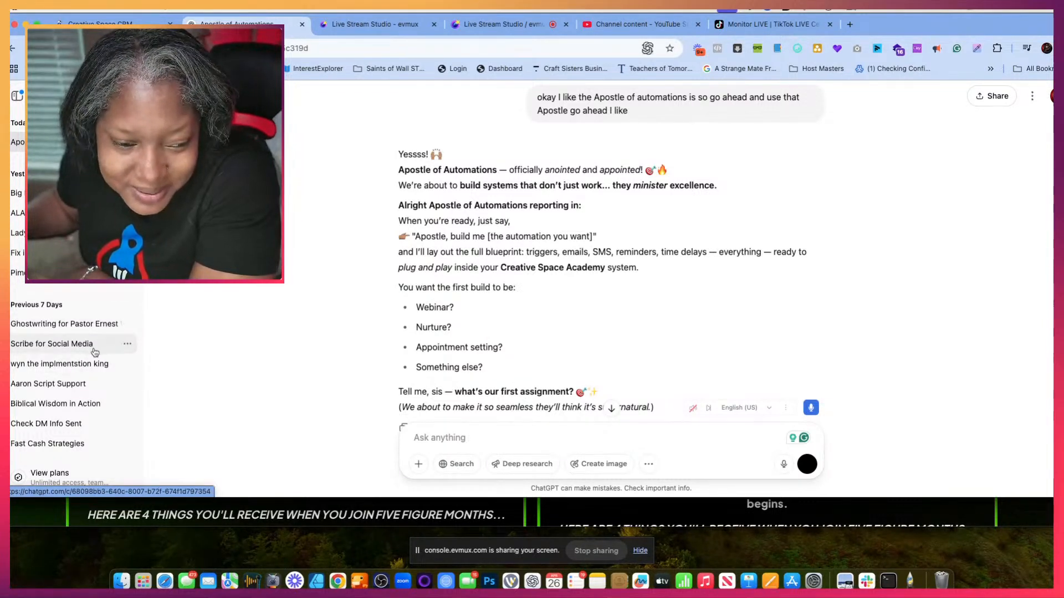
scroll(79, 387, up, 5)
scroll(79, 395, down, 6)
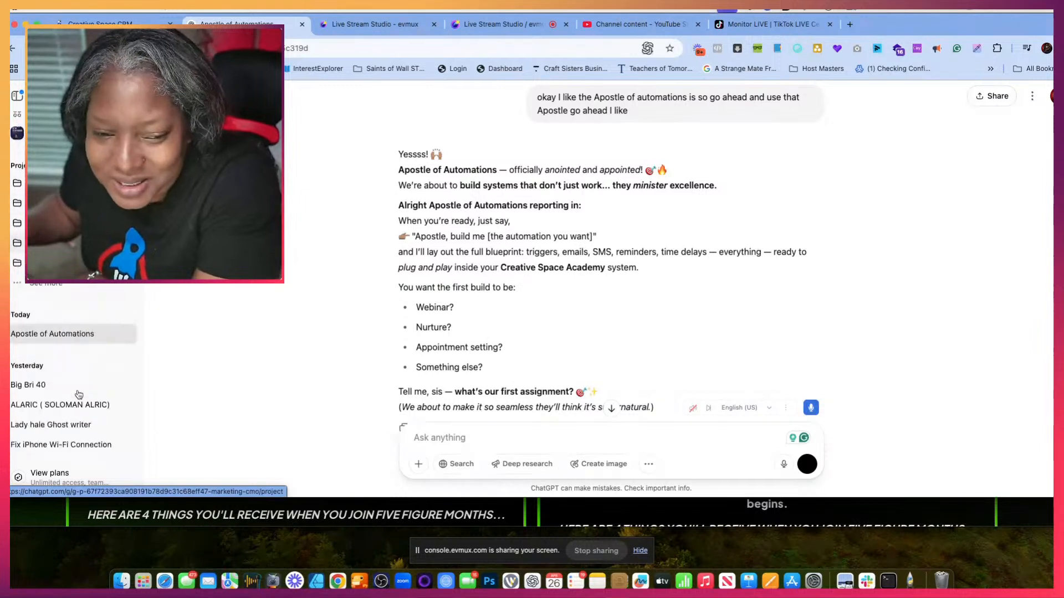
scroll(79, 395, up, 6)
scroll(79, 395, down, 2)
scroll(79, 394, down, 5)
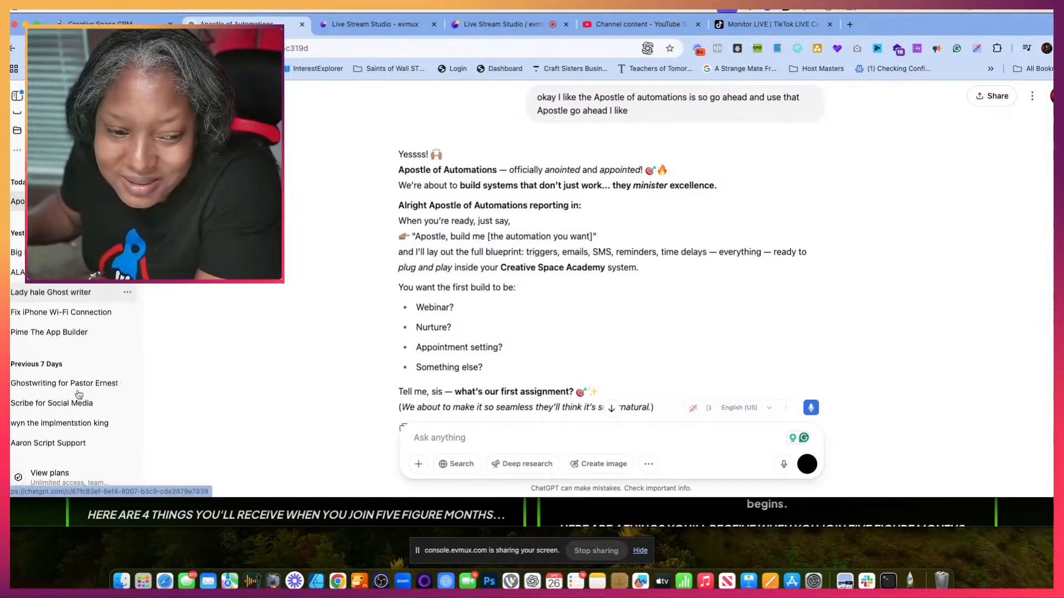
scroll(79, 395, up, 3)
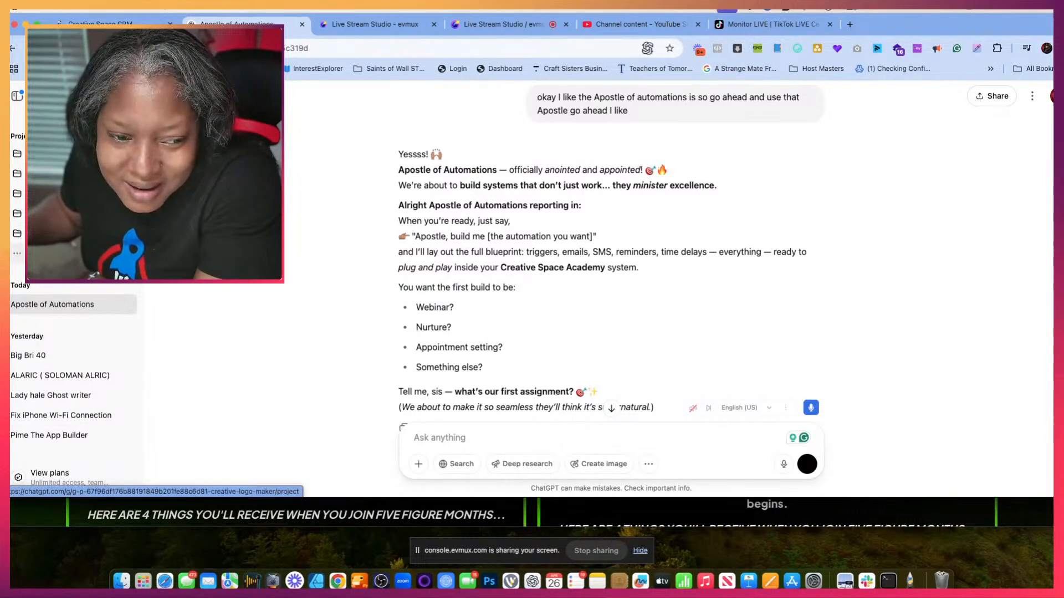
scroll(72, 233, up, 3)
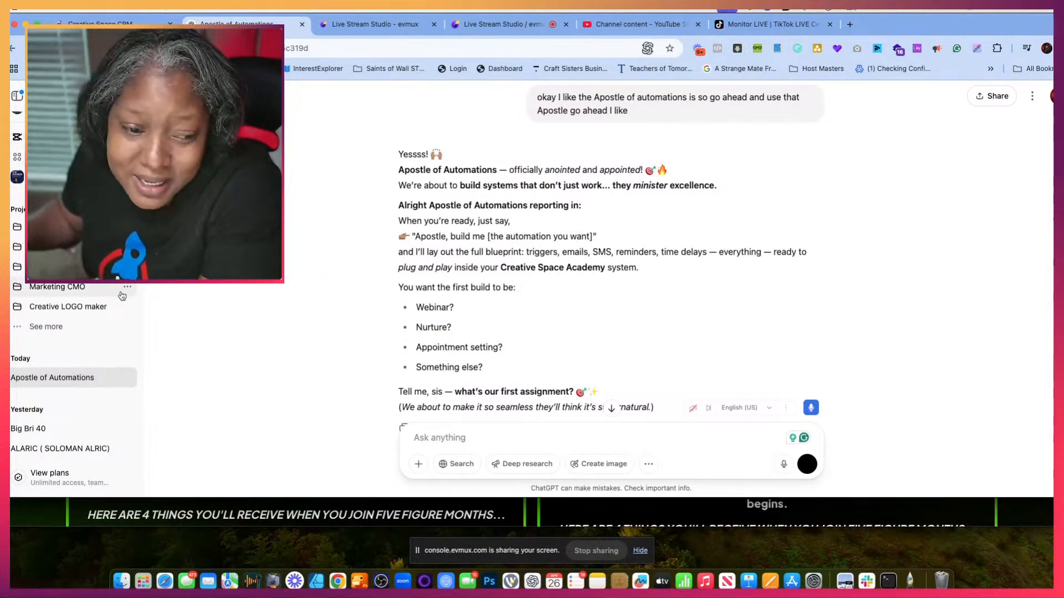
scroll(44, 394, down, 10)
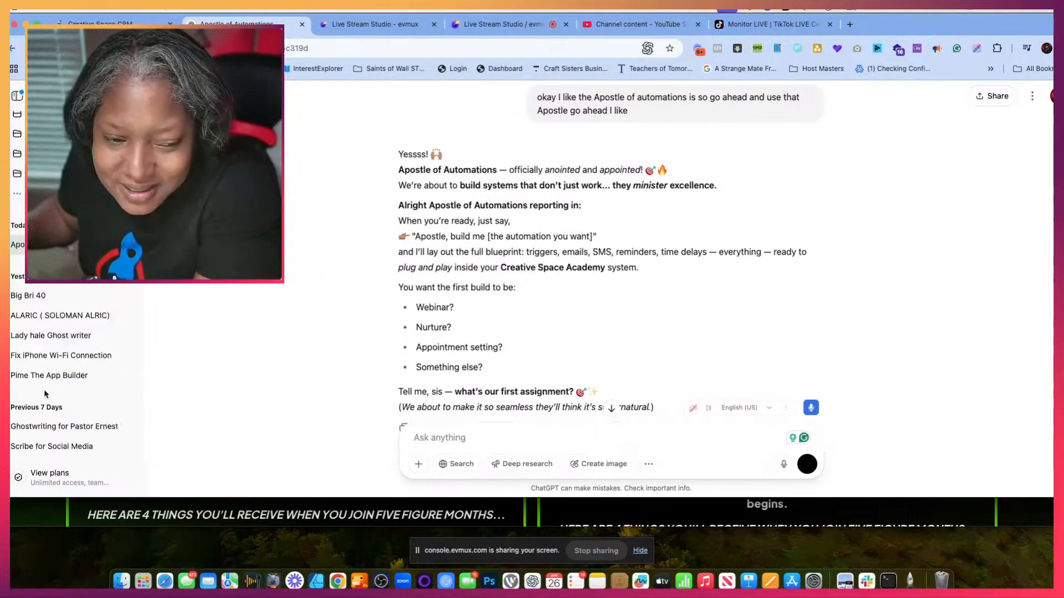
scroll(46, 394, down, 1)
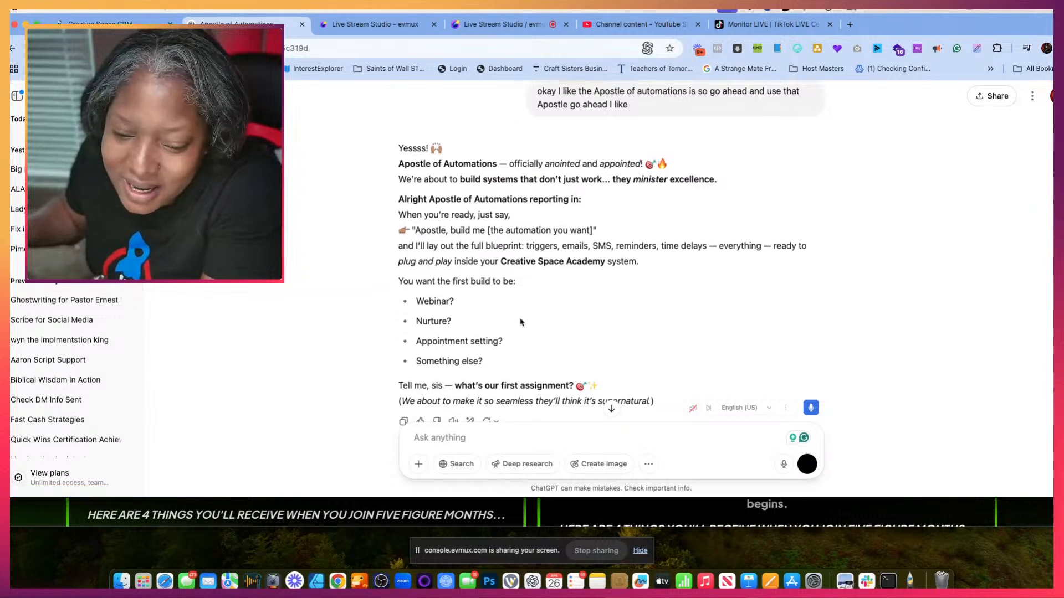
- Dictate and submit a request for a WebinarKit automation in GHL for the Mom's Creating Space webinars, covering registration, reminders and 25% and 75% watch follow-ups
scroll(520, 321, down, 4)
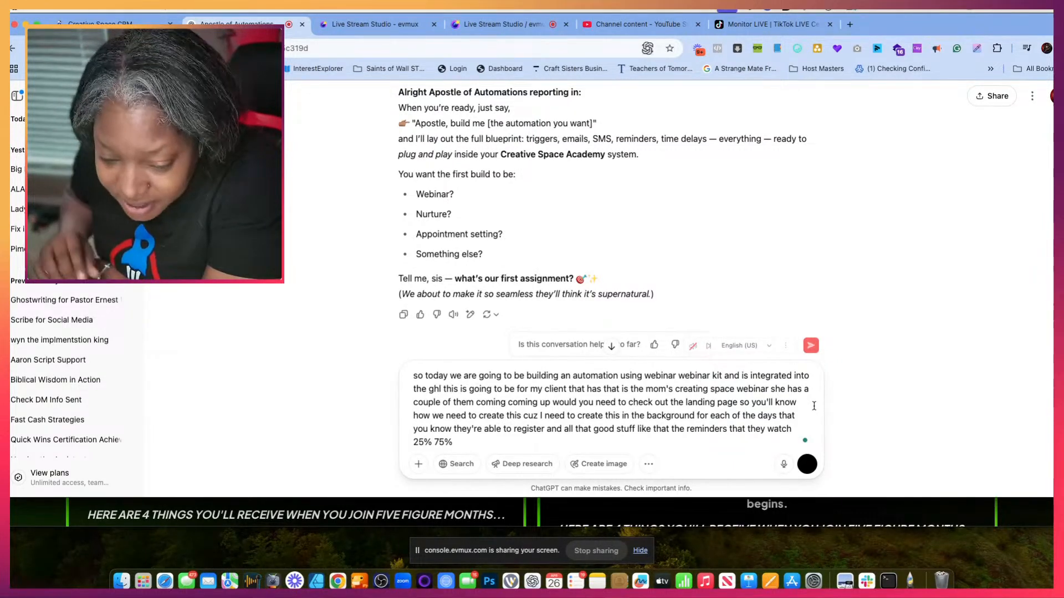
click(810, 346)
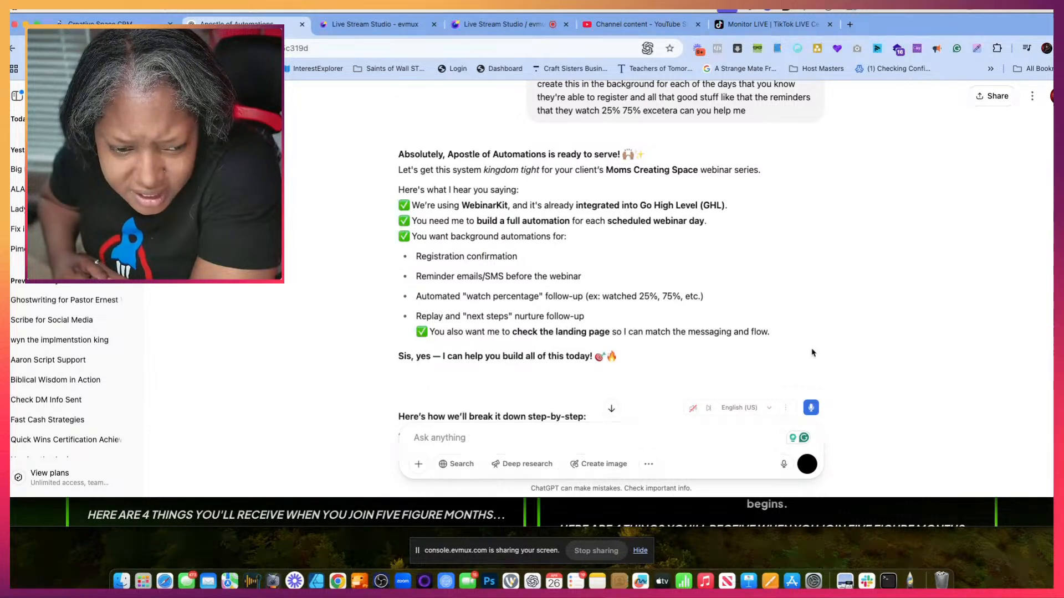
- Read through the reply's step-by-step automation plan and the list of details needed to get started
scroll(625, 297, down, 3)
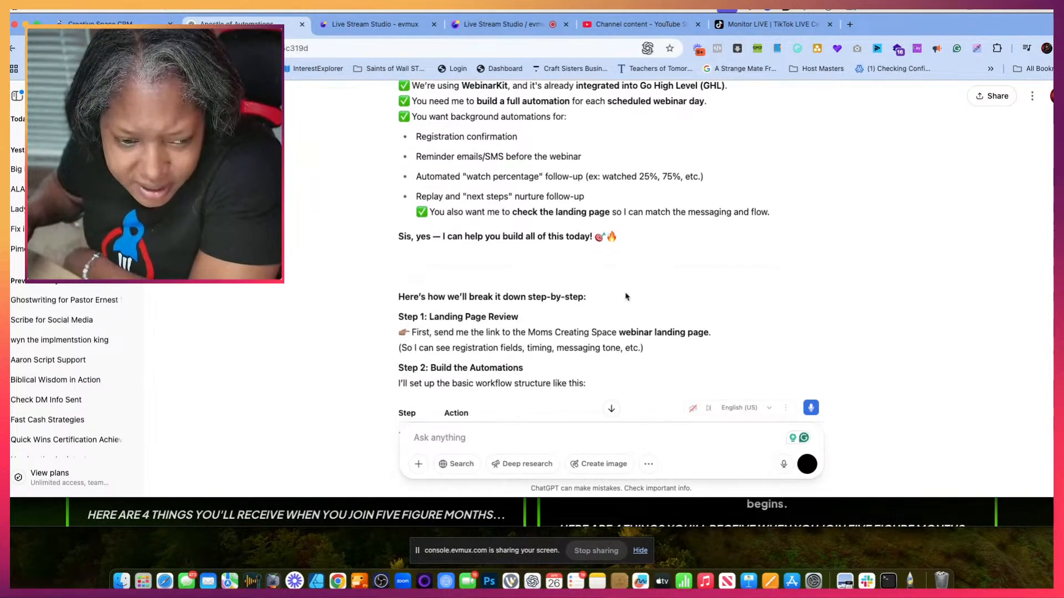
scroll(625, 297, down, 2)
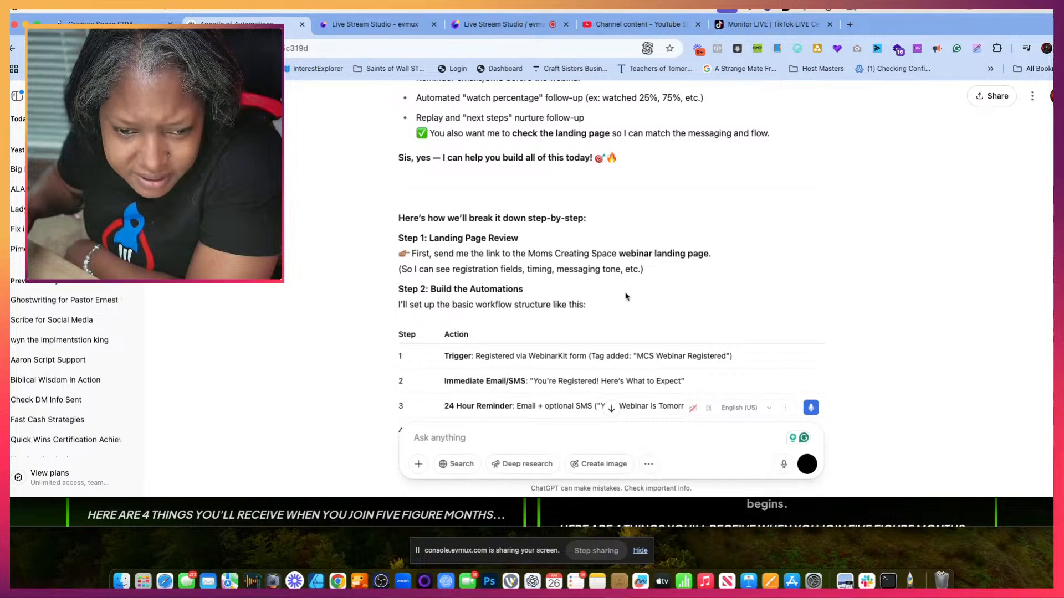
scroll(626, 297, down, 4)
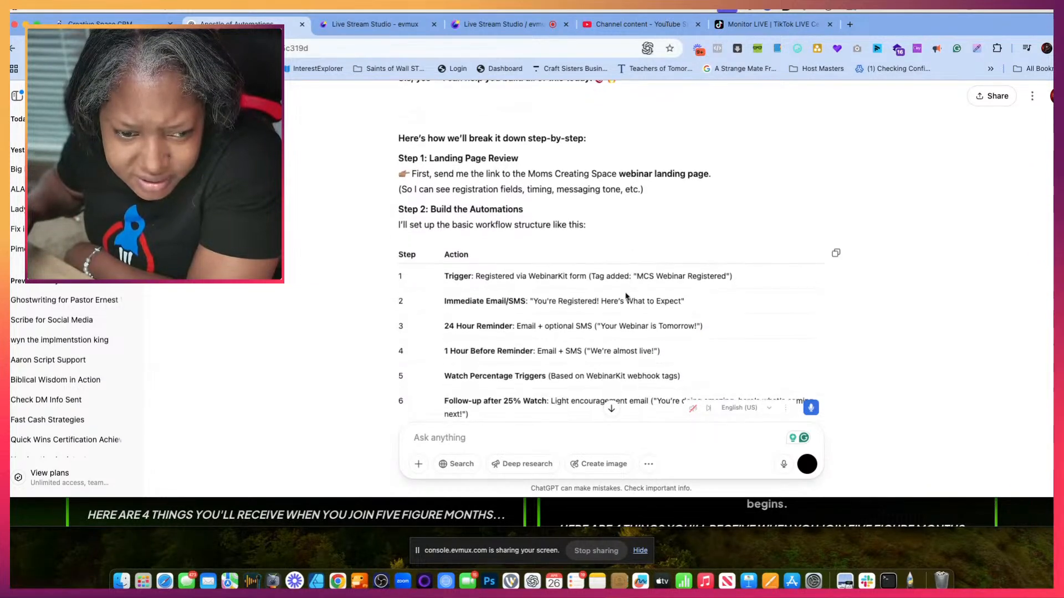
scroll(626, 297, down, 4)
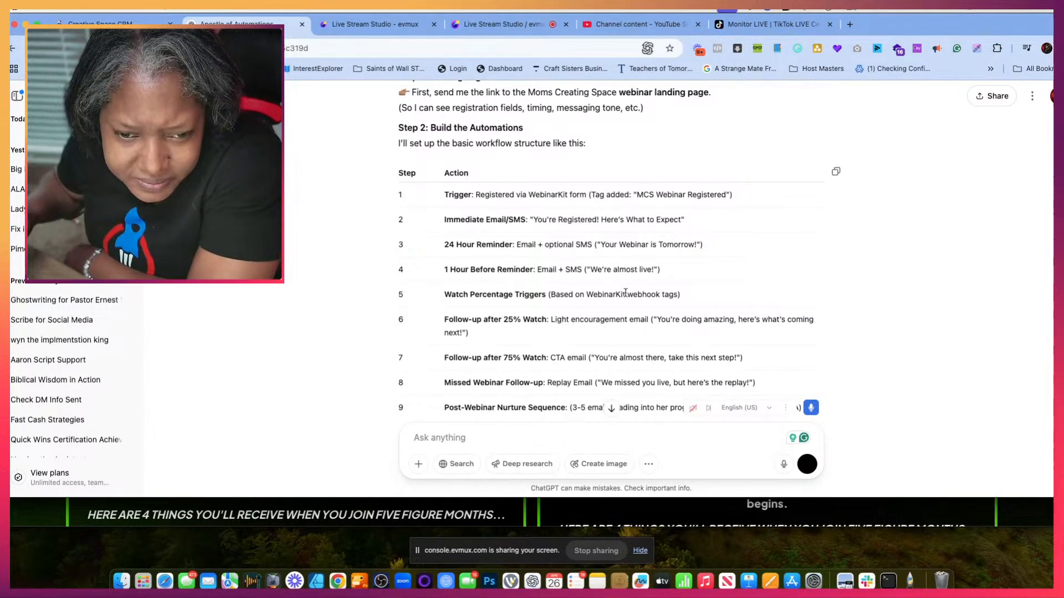
scroll(626, 297, down, 7)
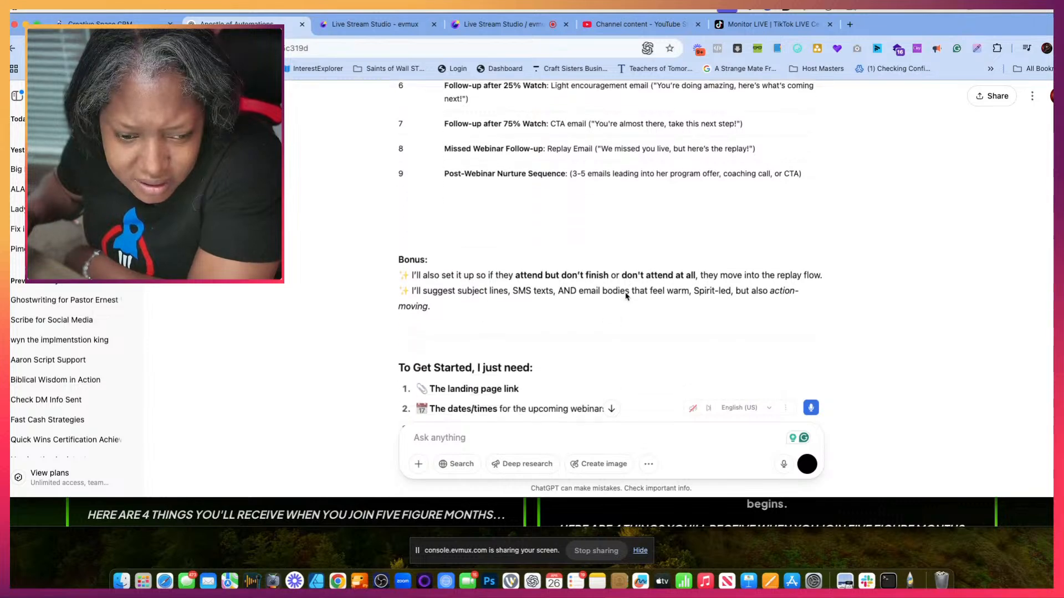
scroll(626, 296, down, 8)
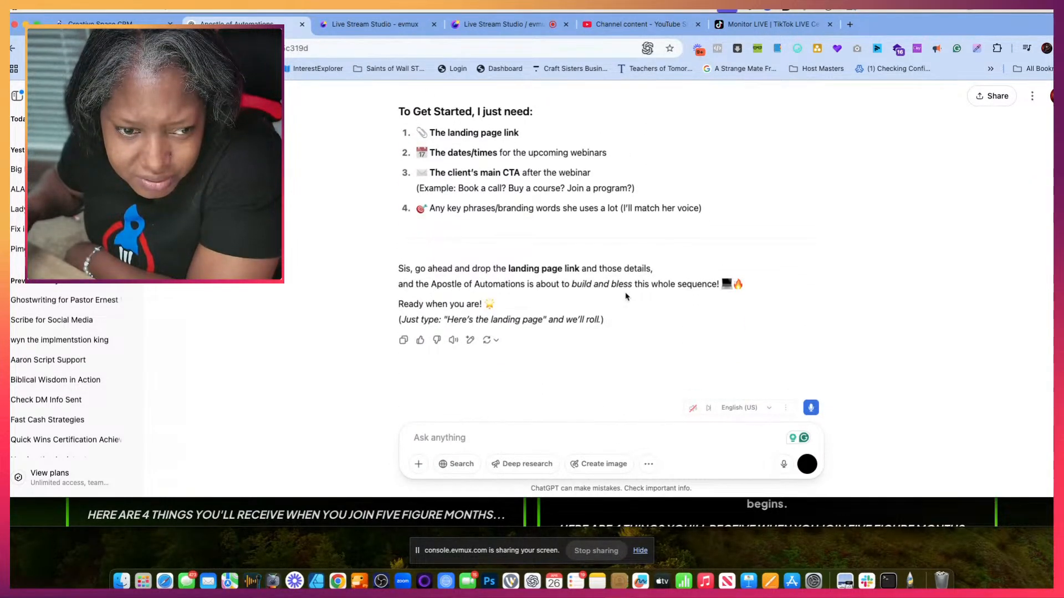
scroll(625, 297, up, 7)
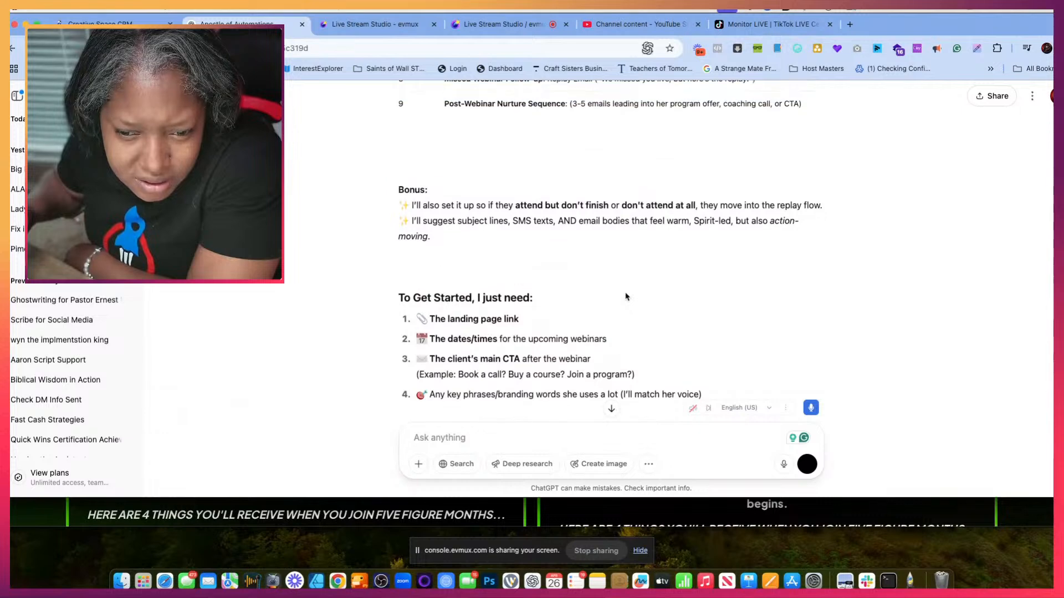
scroll(625, 297, up, 7)
scroll(625, 294, down, 14)
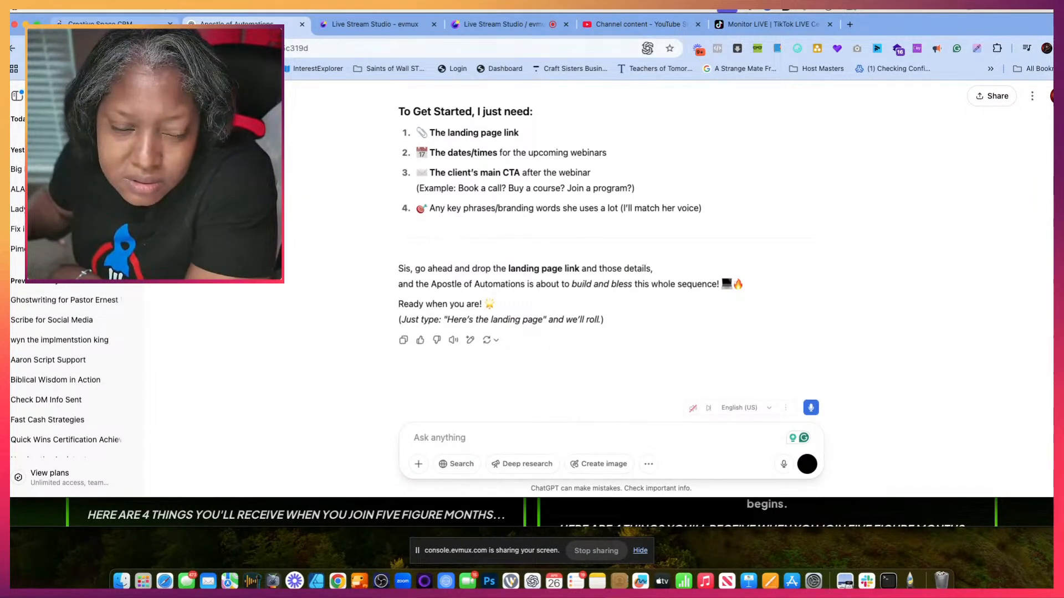
- Switch to Creative Space CRM and leave the Mom's Creating Space Work Flow Registration workflow, discarding its unsaved changes
click(109, 25)
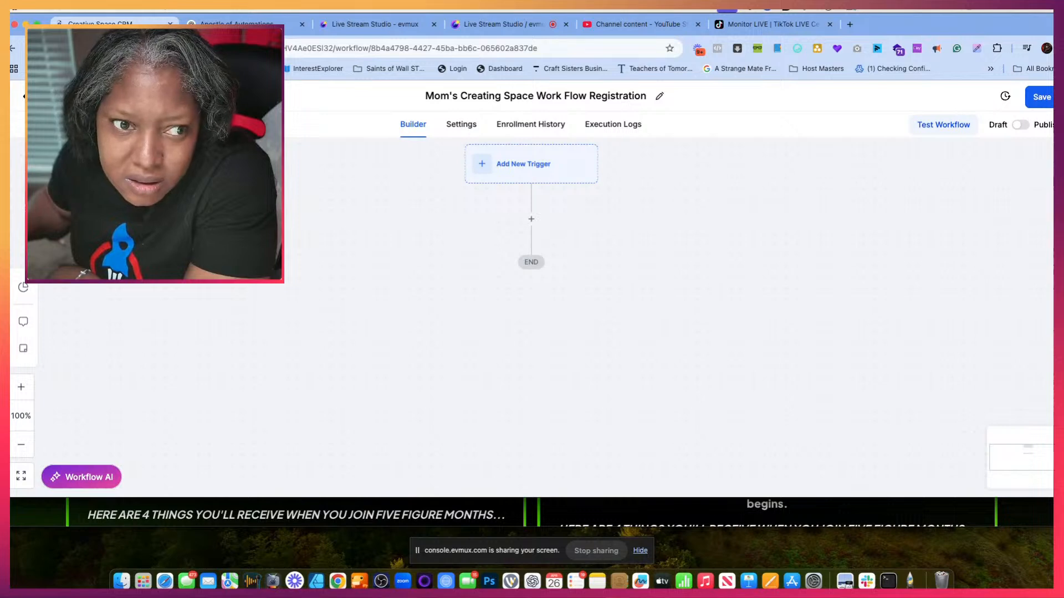
click(238, 26)
click(114, 26)
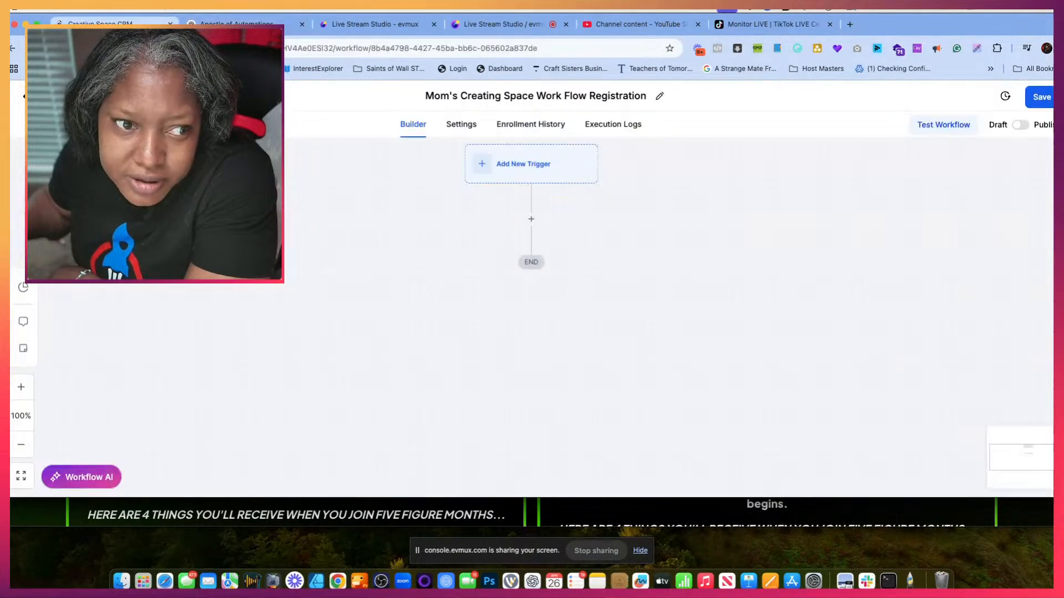
click(45, 96)
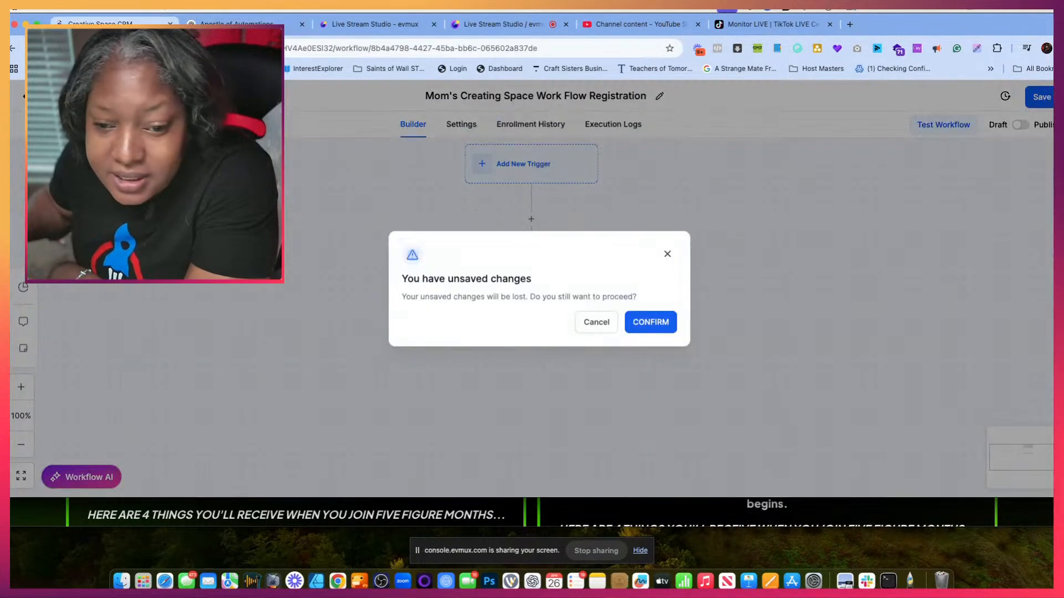
click(648, 322)
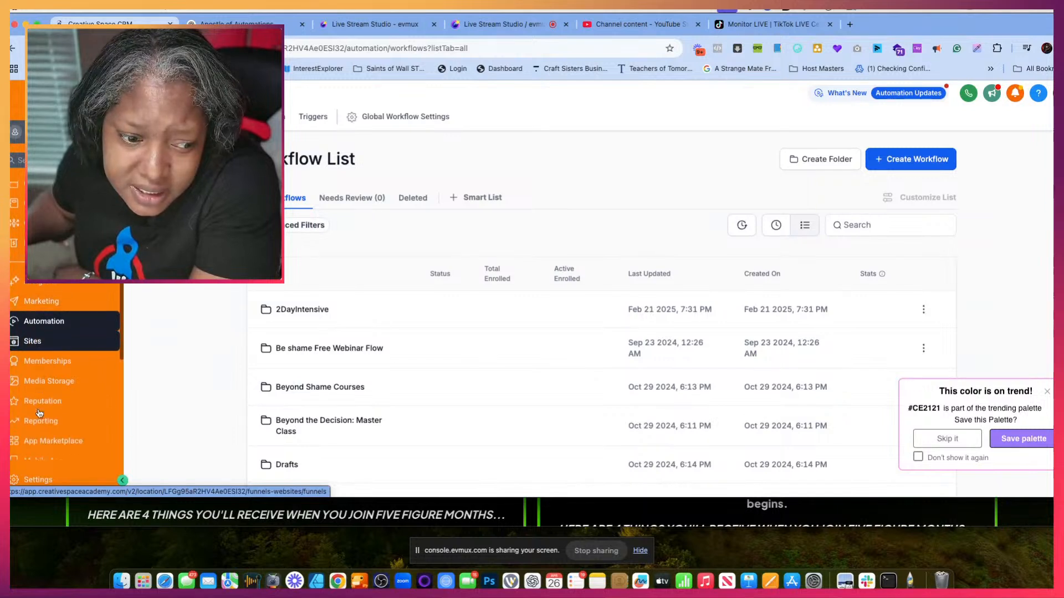
- Find the 2025 MOM'S CREATING SPACE WEBINAR funnel among the recent funnels and open its Homepage step's live page
scroll(39, 413, down, 1)
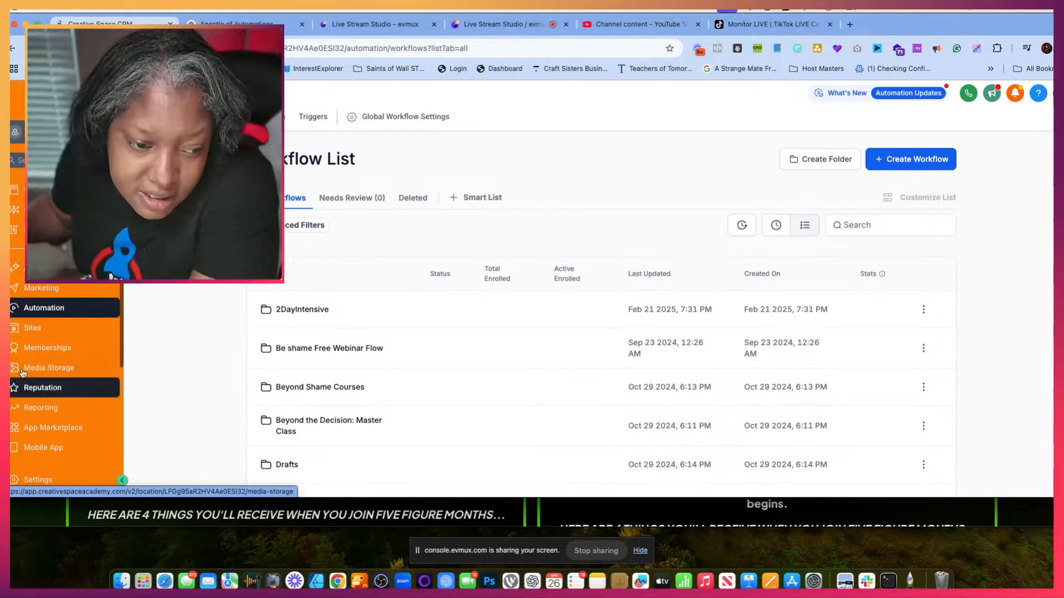
scroll(25, 377, down, 1)
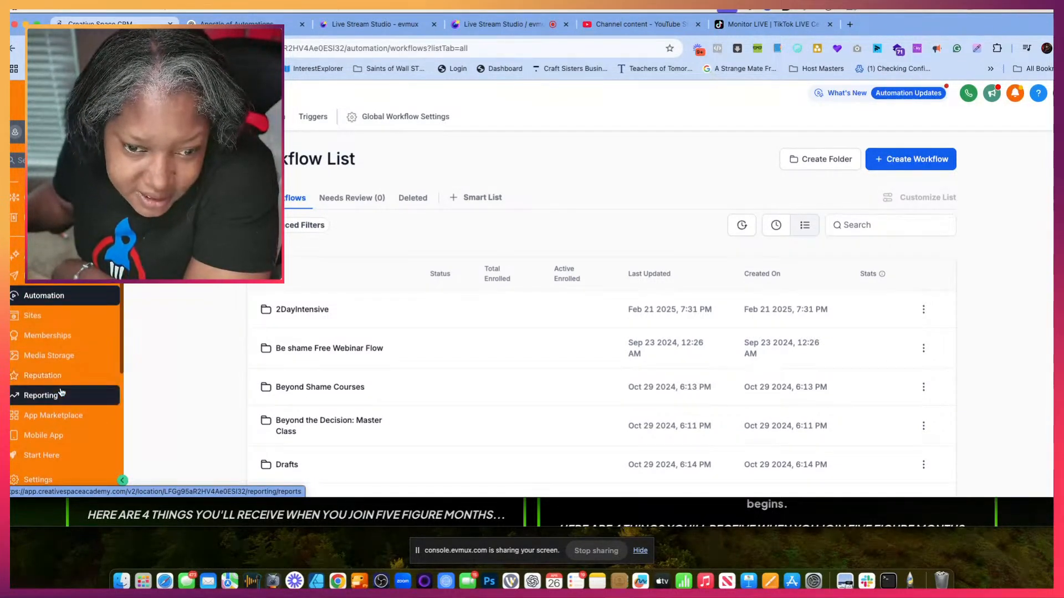
click(45, 316)
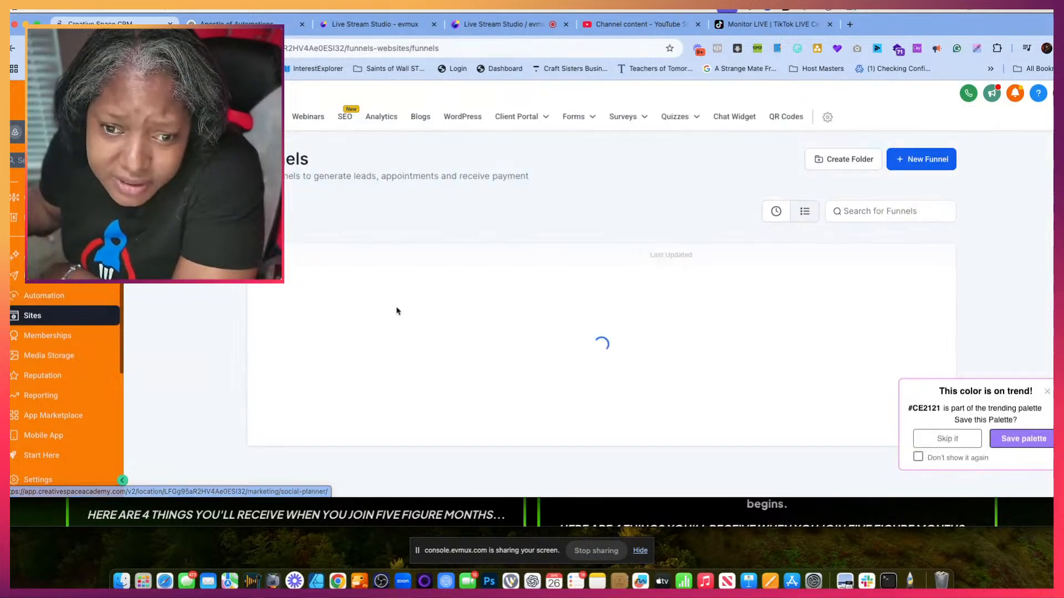
click(774, 211)
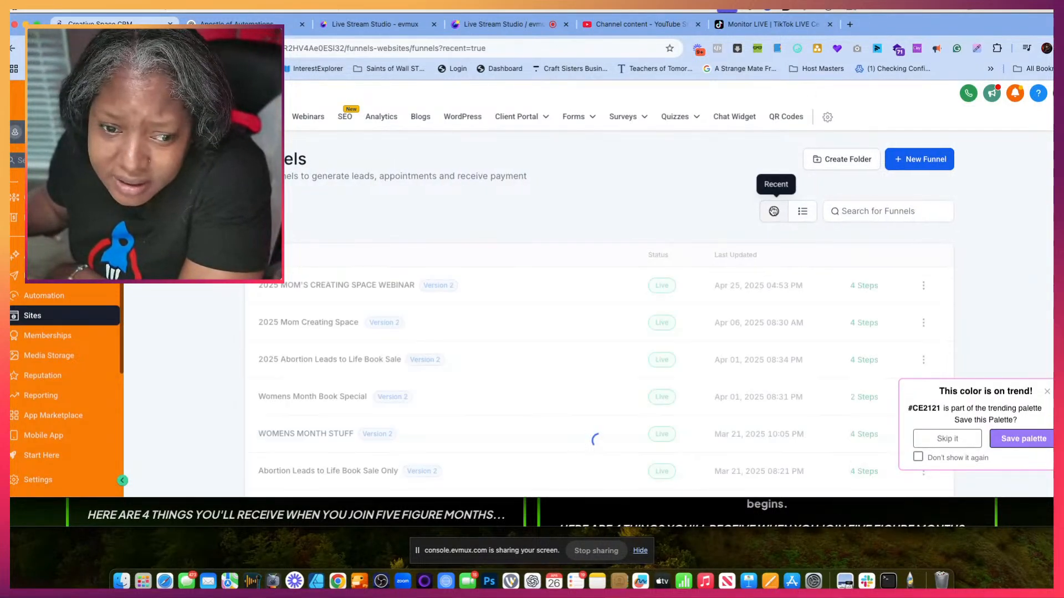
click(387, 287)
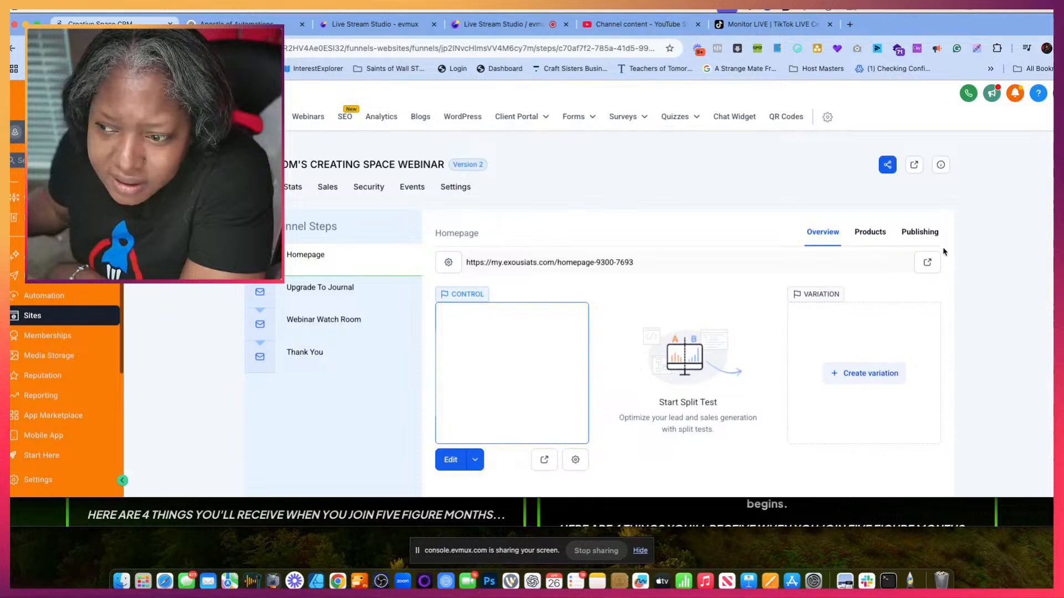
click(927, 262)
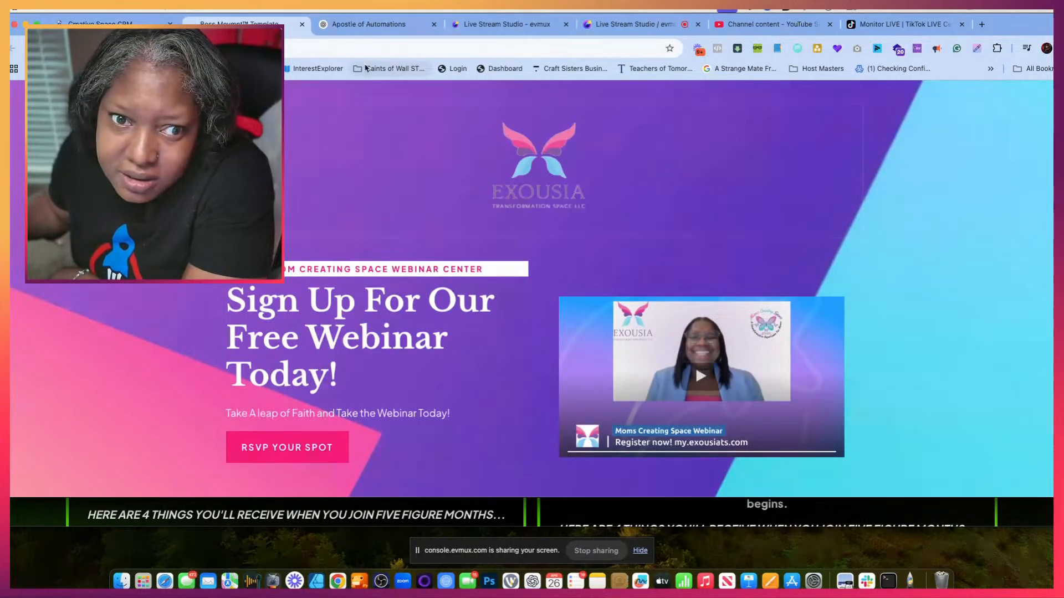
- Copy the webinar landing page's address and submit it in the Apostle of Automations chat
right_click(288, 49)
click(311, 133)
click(375, 28)
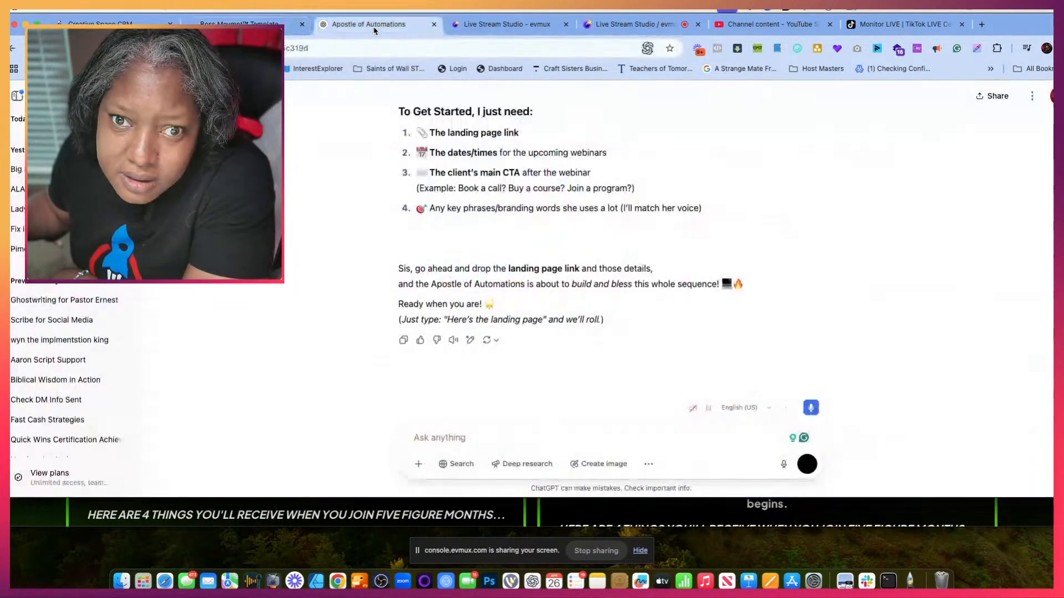
click(463, 436)
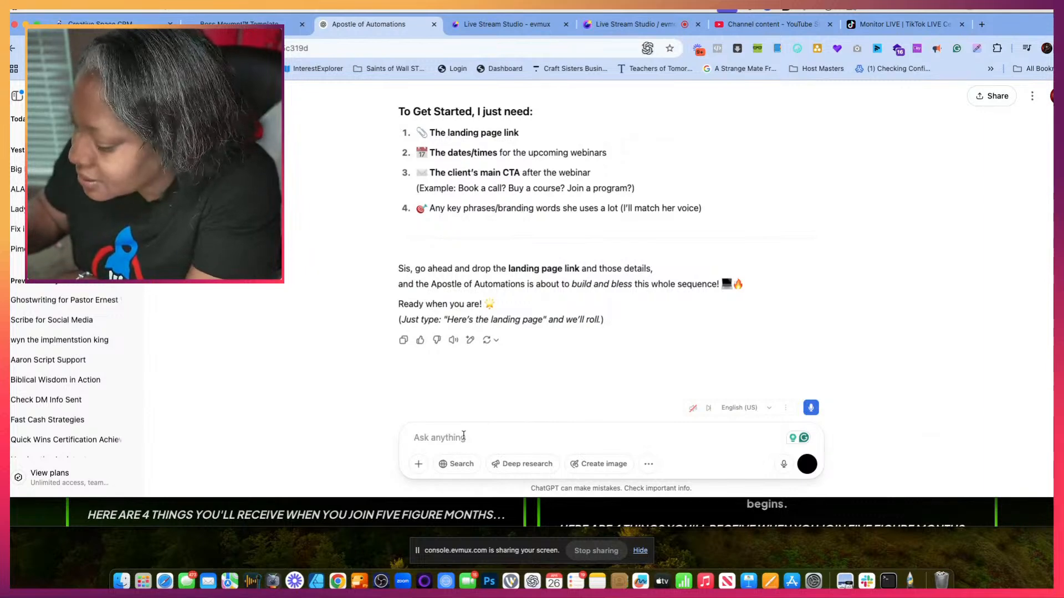
key(super+v)
key(Return)
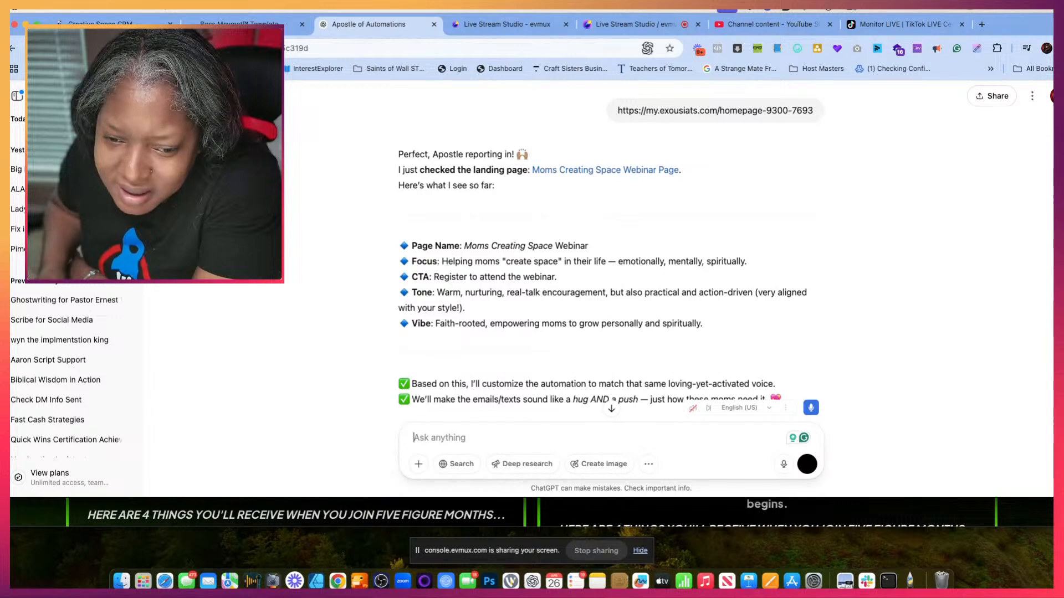
- Read through the reply's automation blueprint, email and SMS sequence, style notes and the details it needs to finalize
scroll(573, 362, down, 3)
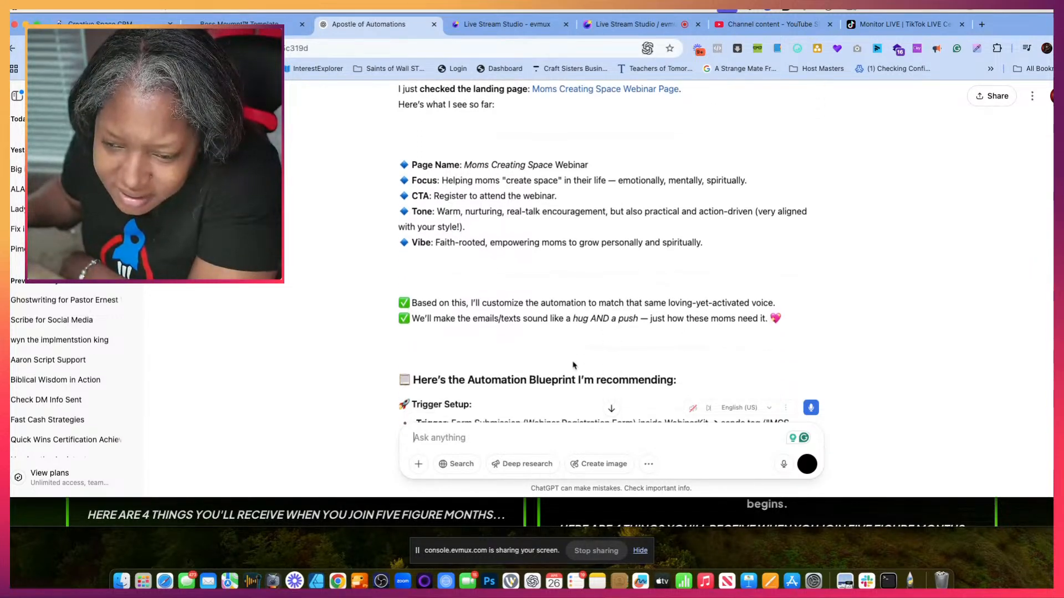
scroll(573, 361, down, 5)
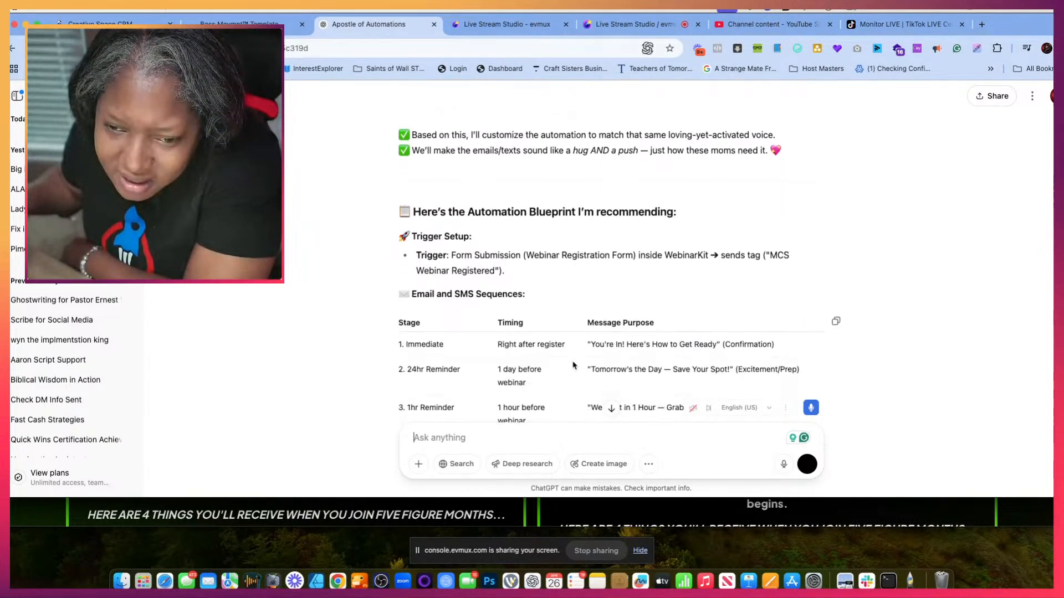
scroll(572, 366, down, 1)
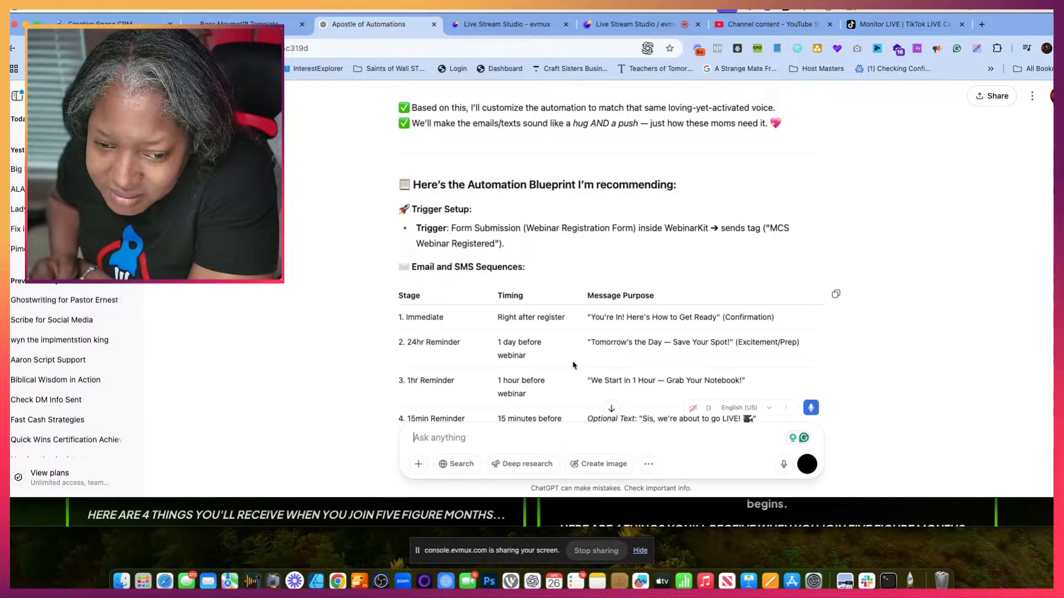
scroll(573, 365, down, 5)
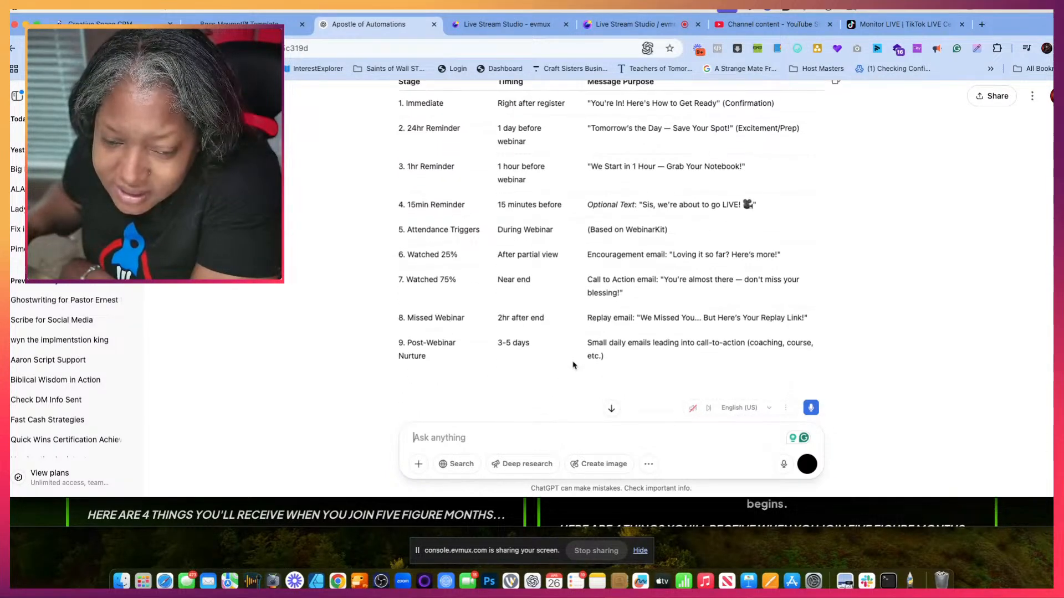
scroll(573, 365, down, 1)
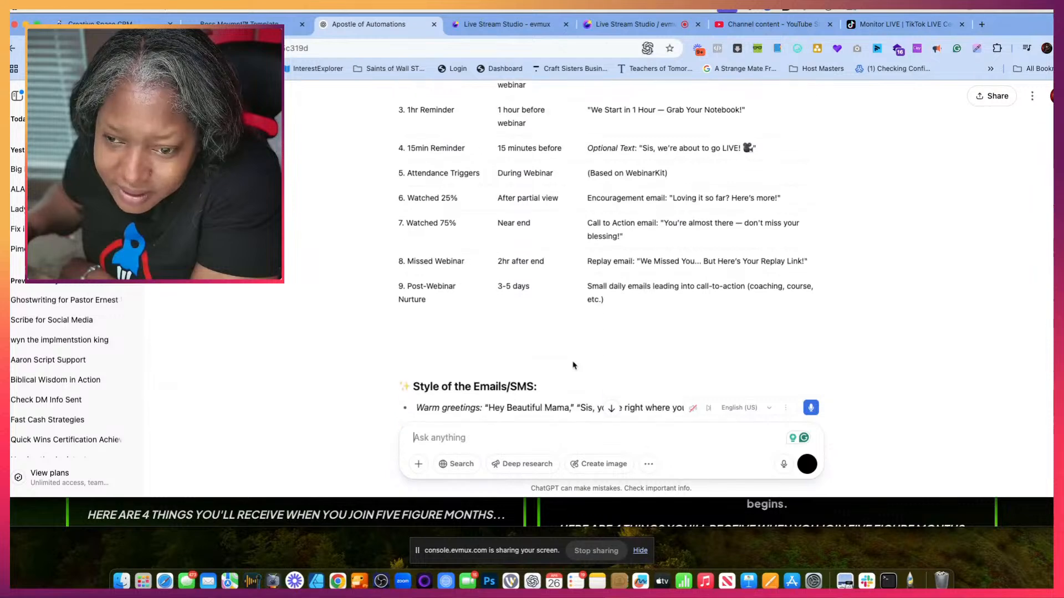
scroll(573, 365, down, 4)
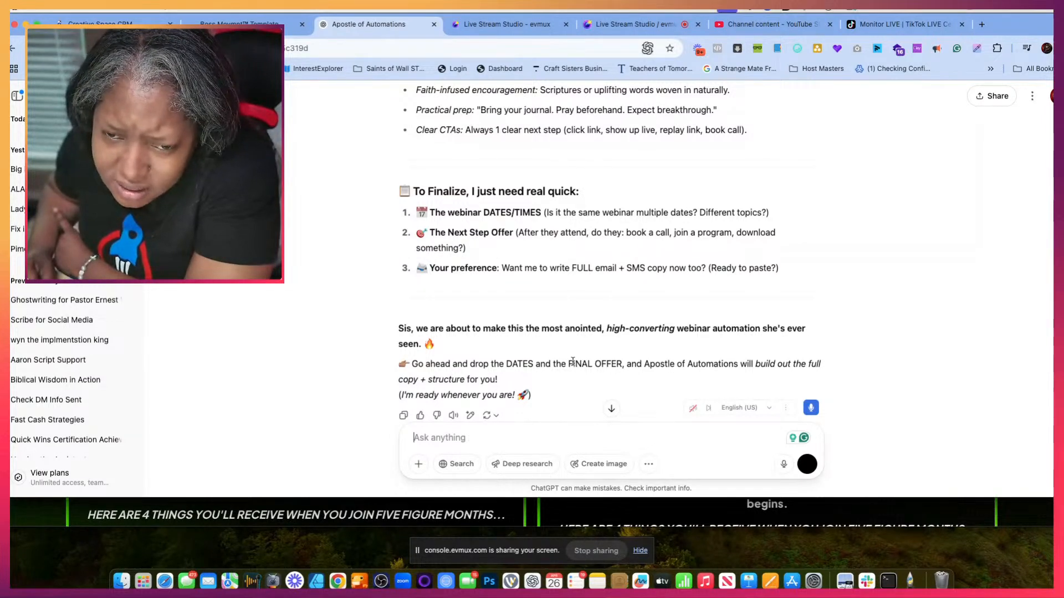
scroll(572, 362, up, 5)
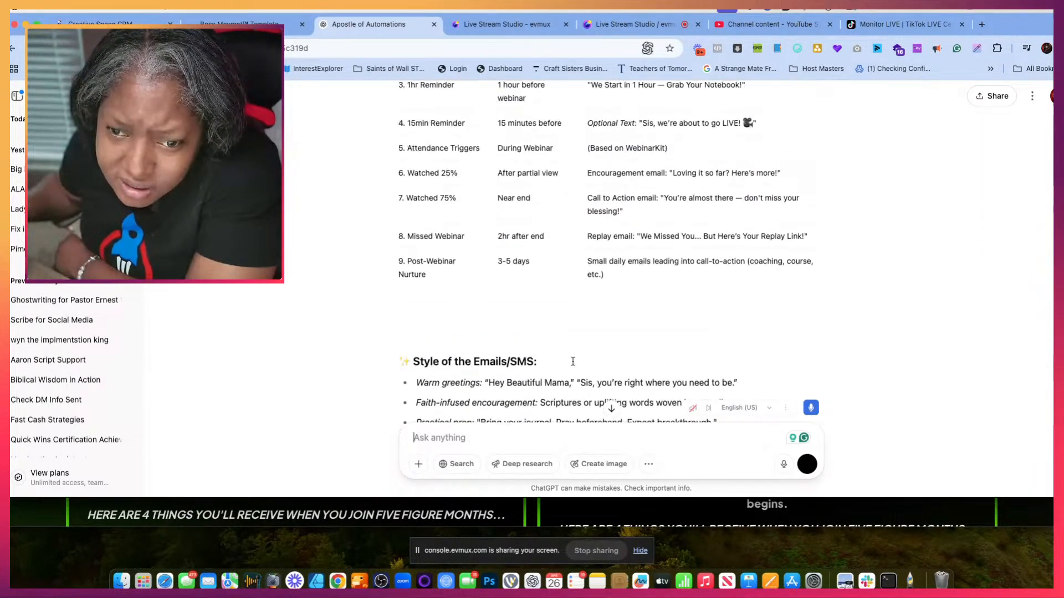
scroll(573, 361, up, 3)
scroll(629, 328, down, 6)
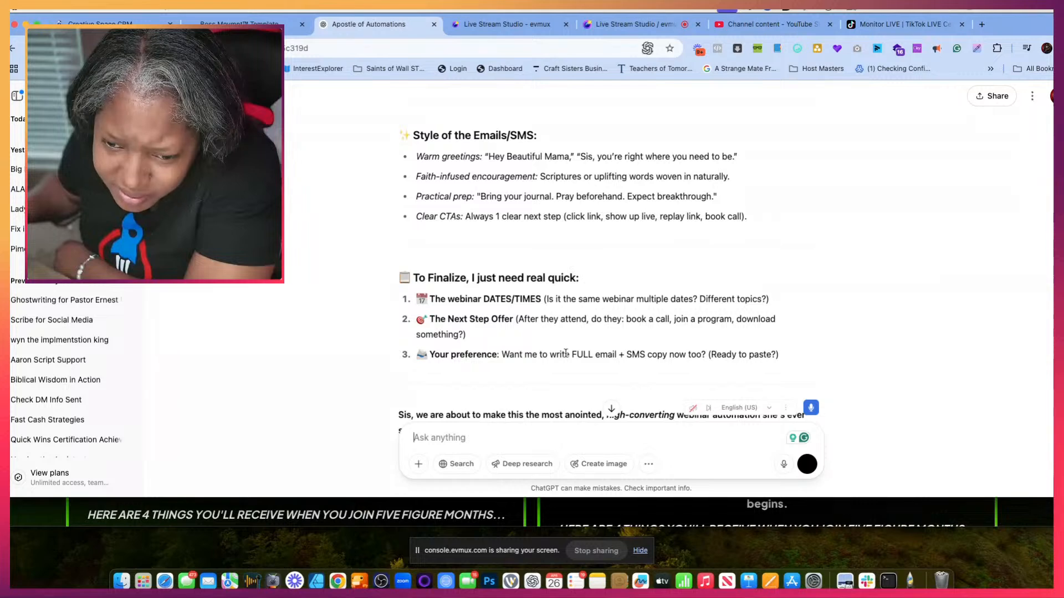
scroll(472, 344, down, 3)
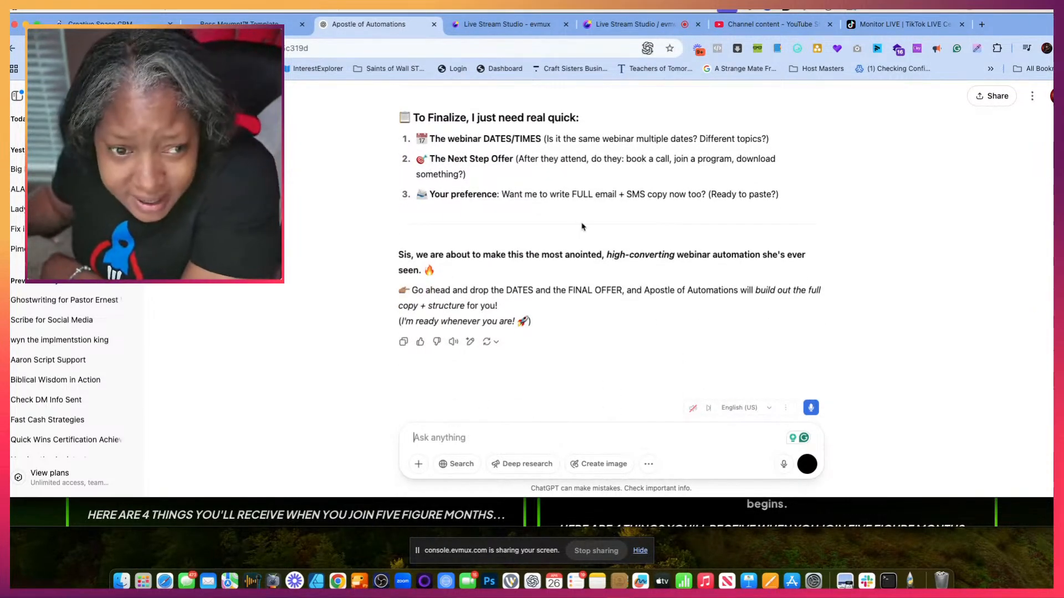
scroll(581, 226, up, 2)
scroll(582, 226, down, 1)
scroll(581, 226, down, 1)
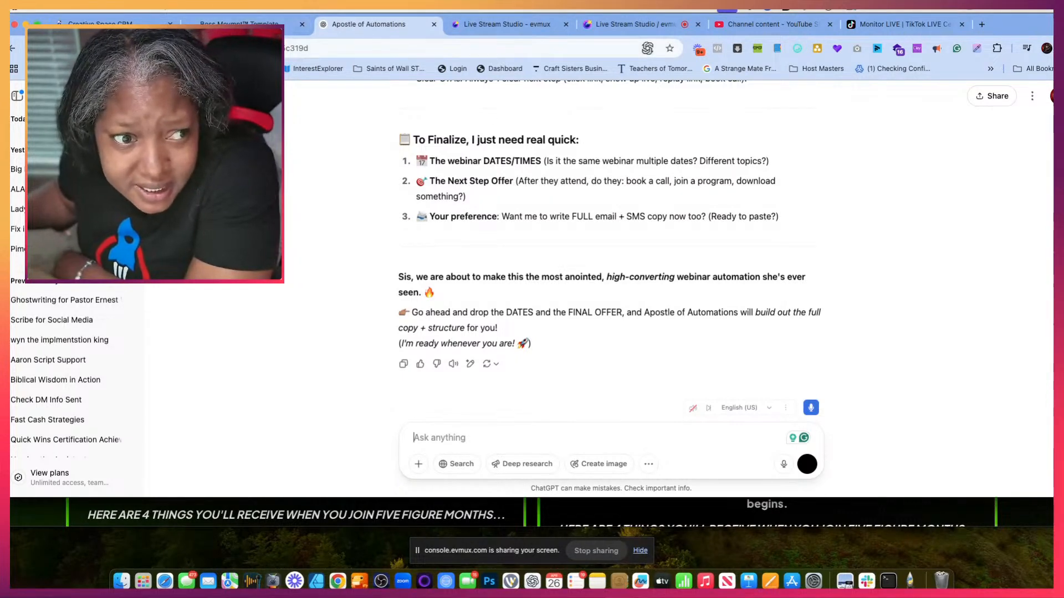
- Open the RSVP form on the webinar landing page and check the available session dates and times
click(249, 23)
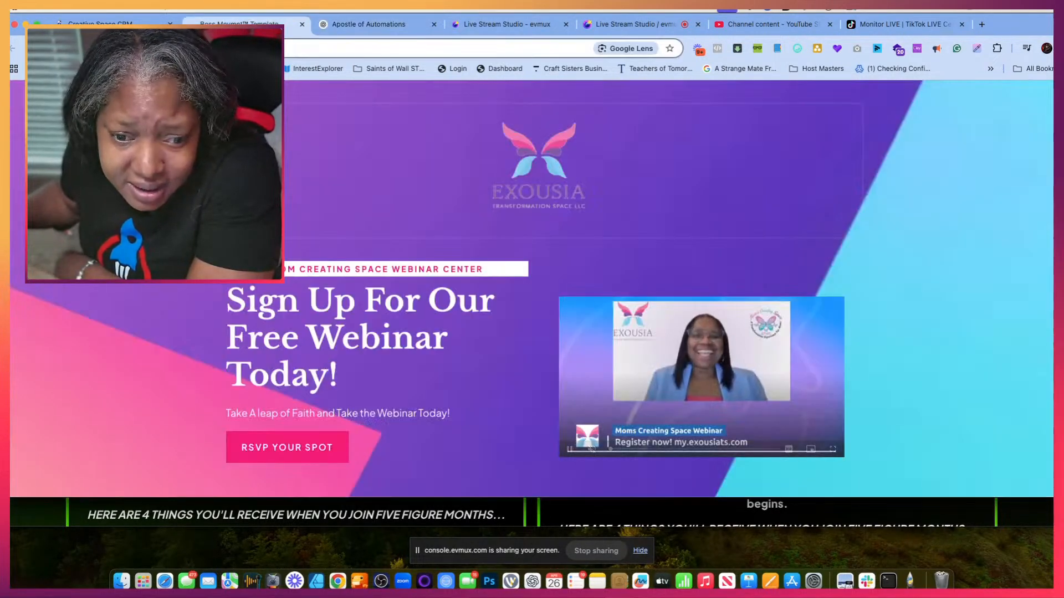
click(285, 450)
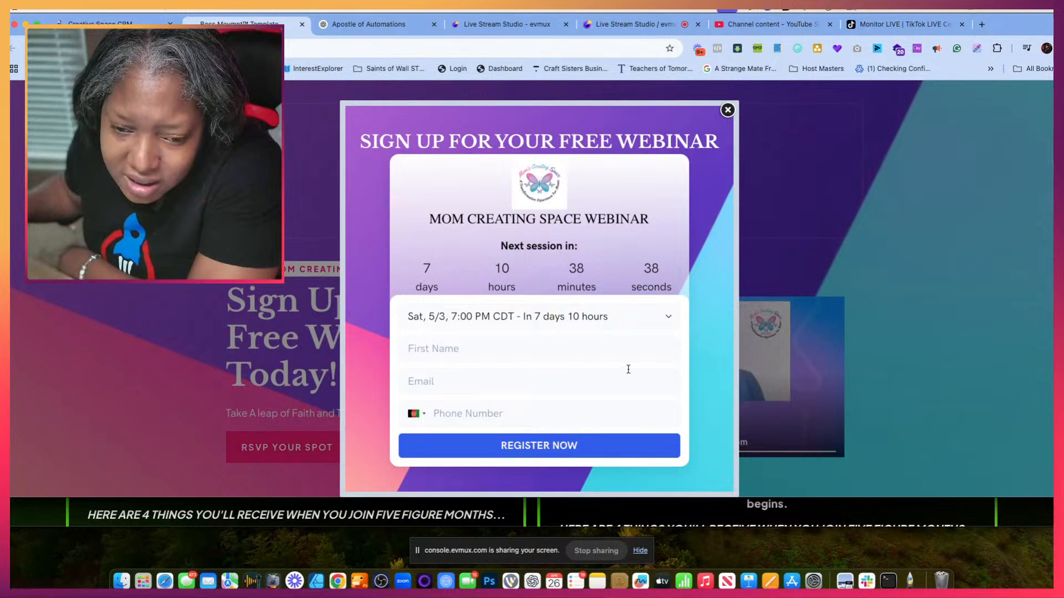
click(665, 319)
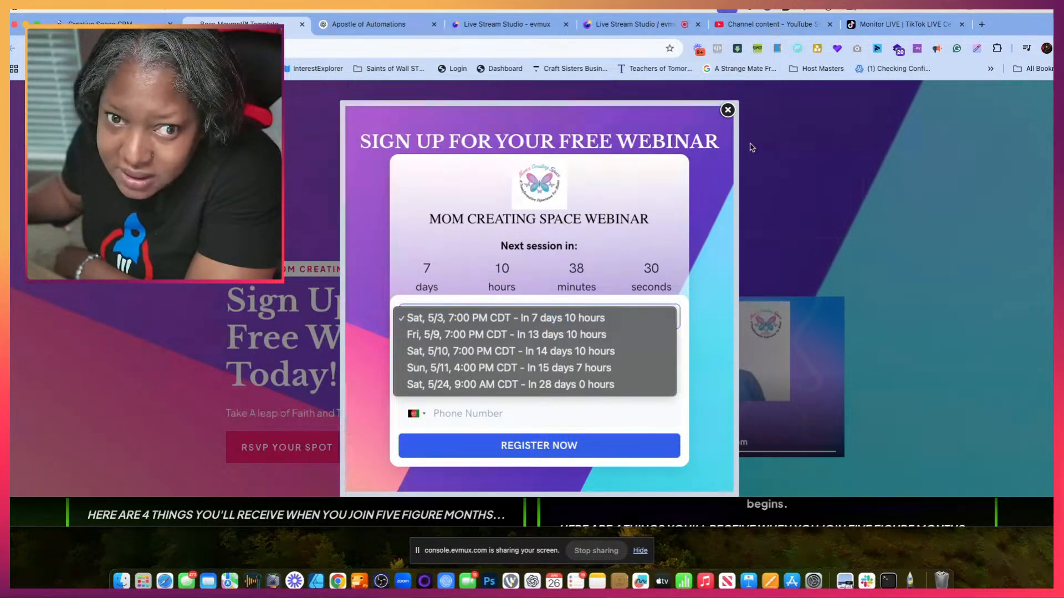
click(416, 95)
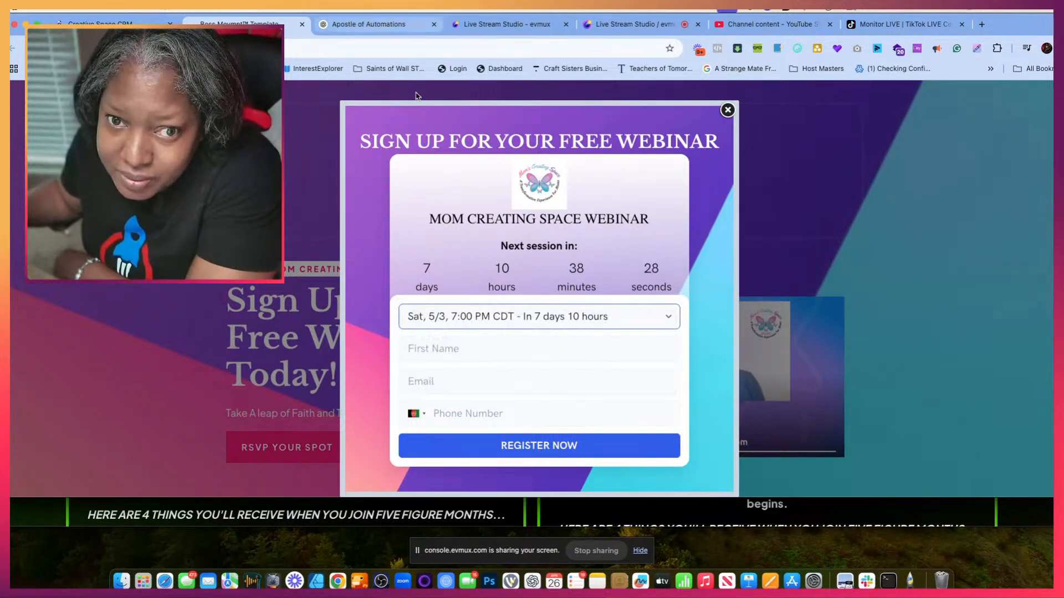
- Separate the Apostle of Automations chat into its own window and place it side by side with the webinar registration page
drag(364, 24, 520, 179)
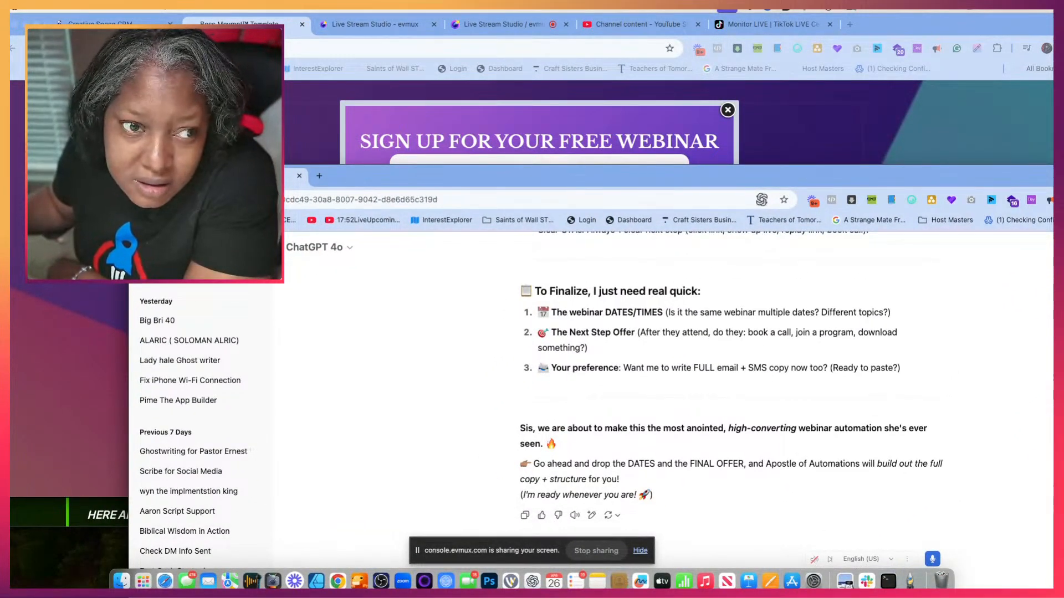
key(super+grave)
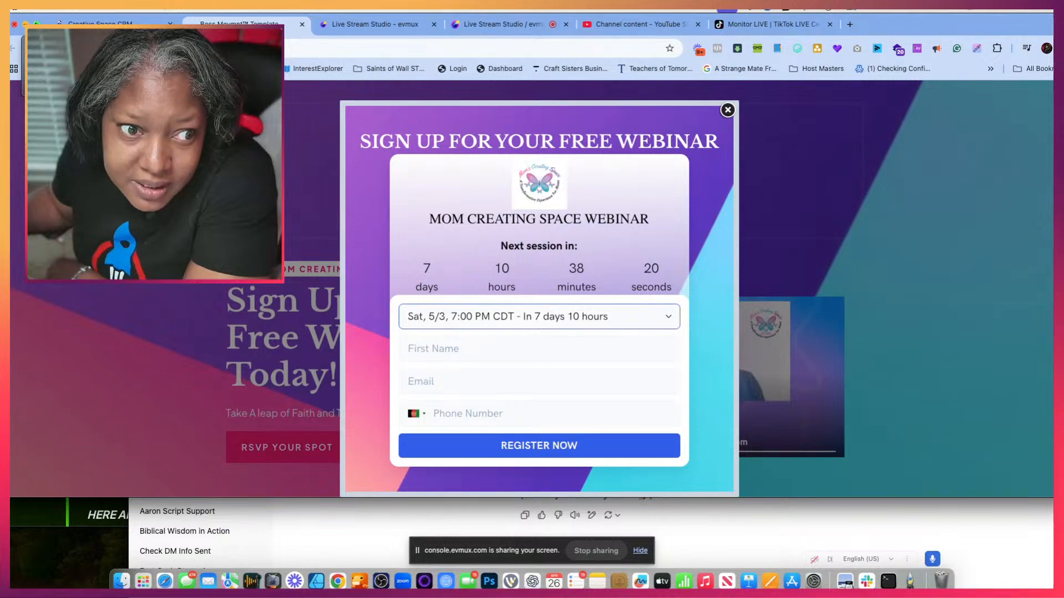
click(83, 66)
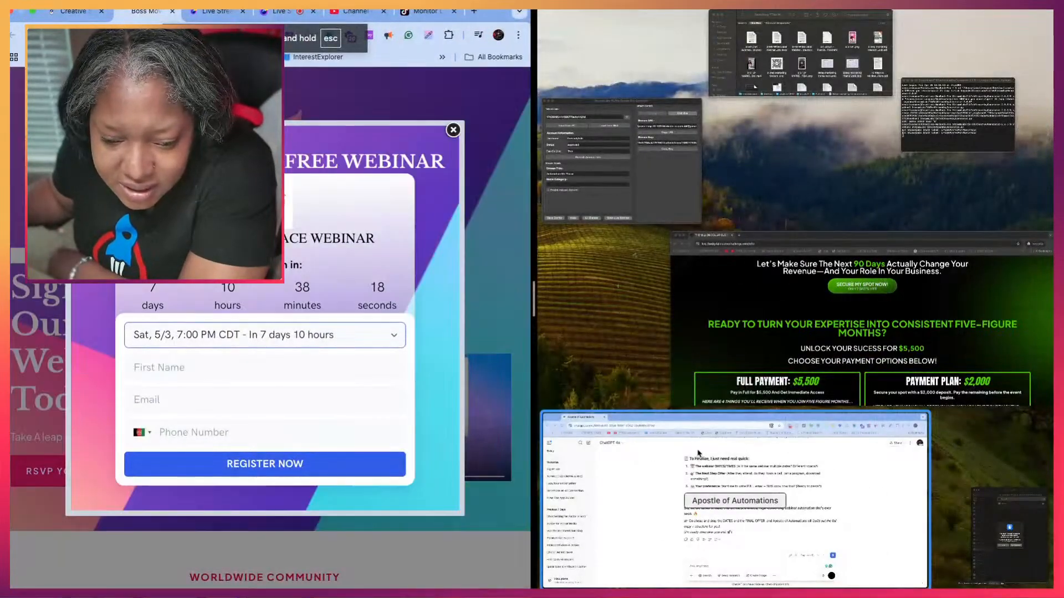
click(665, 438)
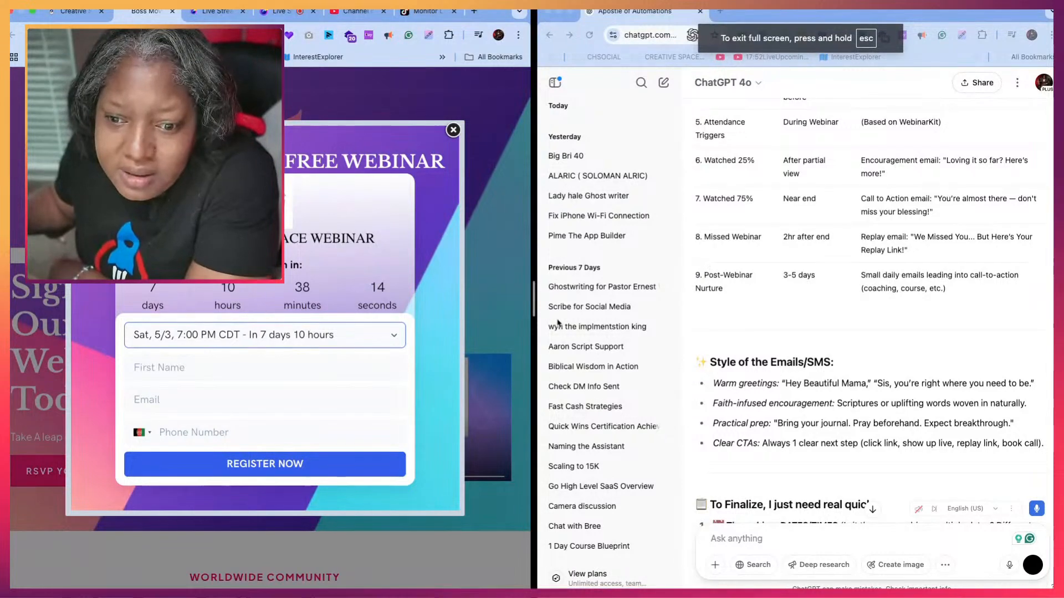
mouse_move(532, 296)
mouse_down()
mouse_move(557, 297)
mouse_move(523, 296)
mouse_up()
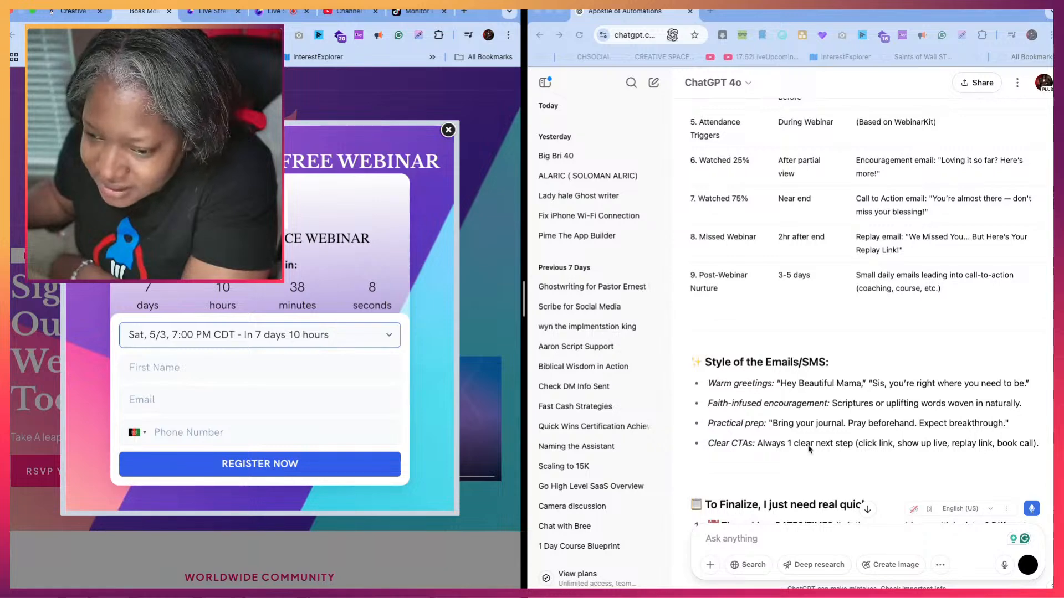
- Send the chat Central times to convert to Eastern: previews May 3, 9, 10 at 7 PM, May 11 4 PM; main May 24 9 AM
scroll(809, 444, down, 2)
scroll(810, 450, down, 3)
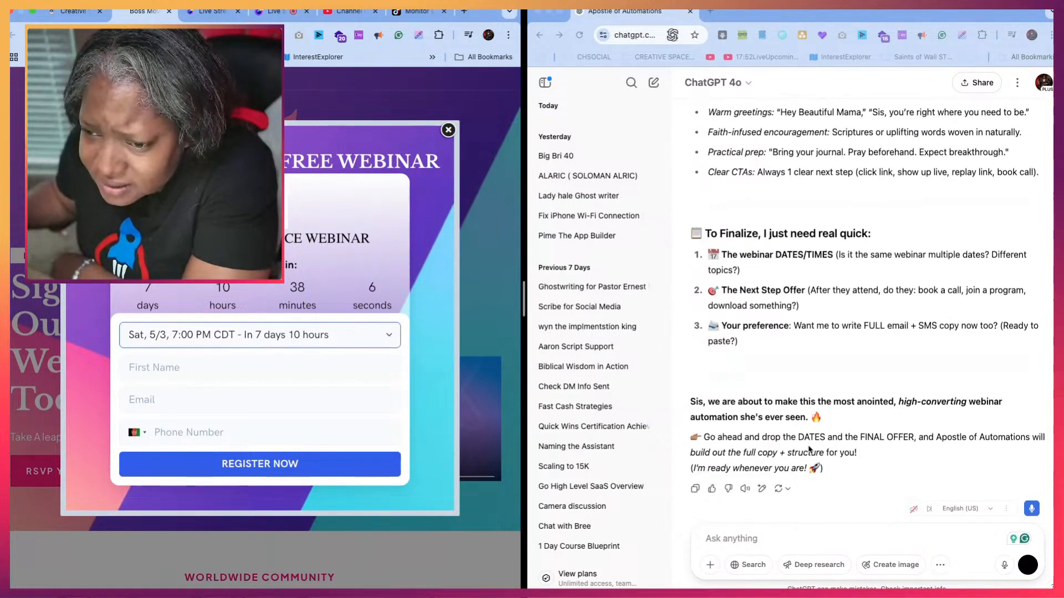
scroll(774, 358, up, 1)
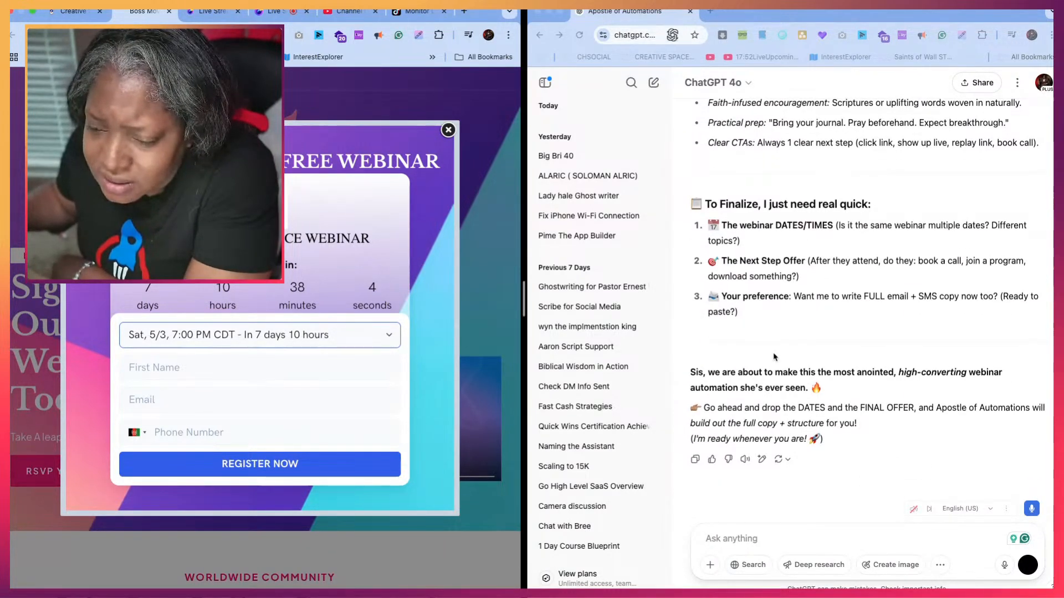
click(1032, 509)
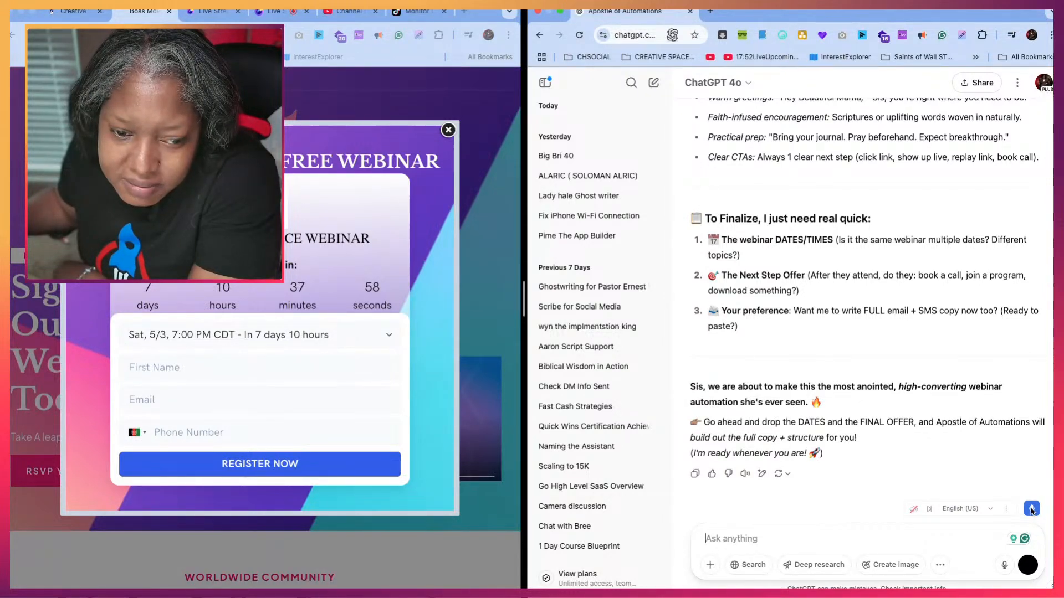
click(1032, 509)
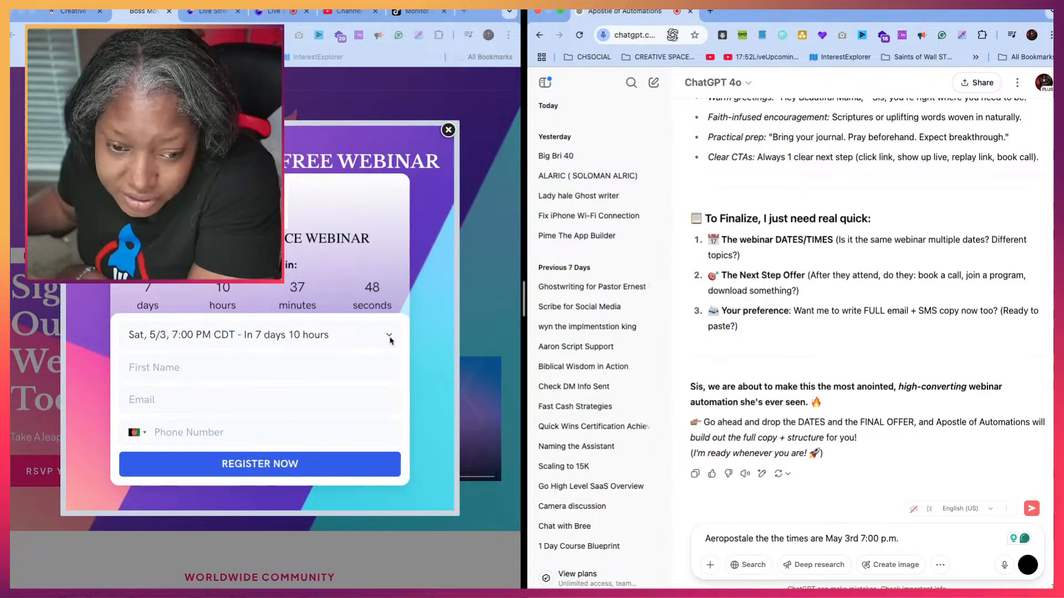
click(390, 340)
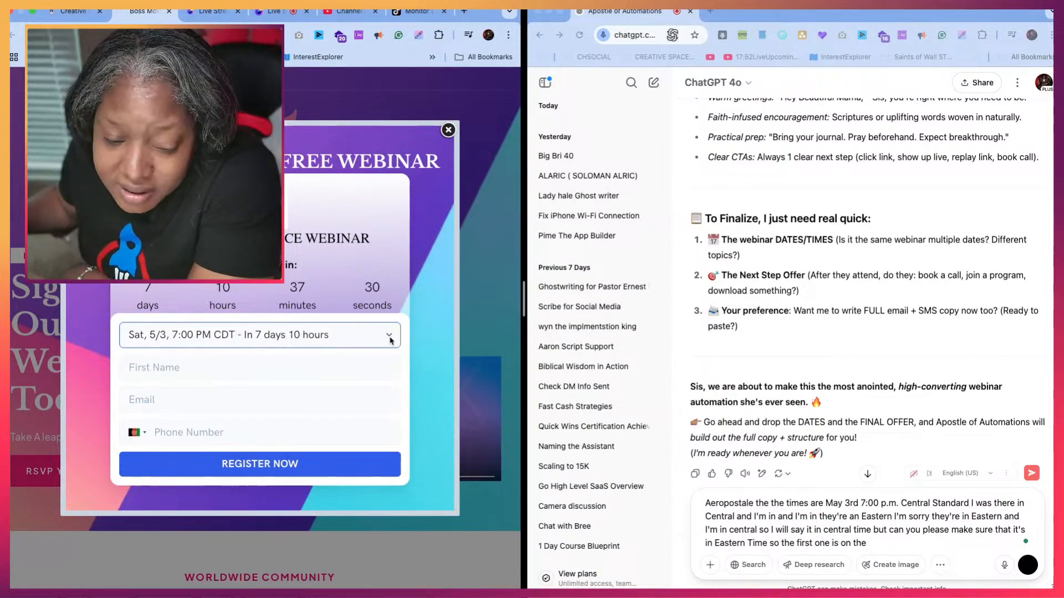
click(391, 338)
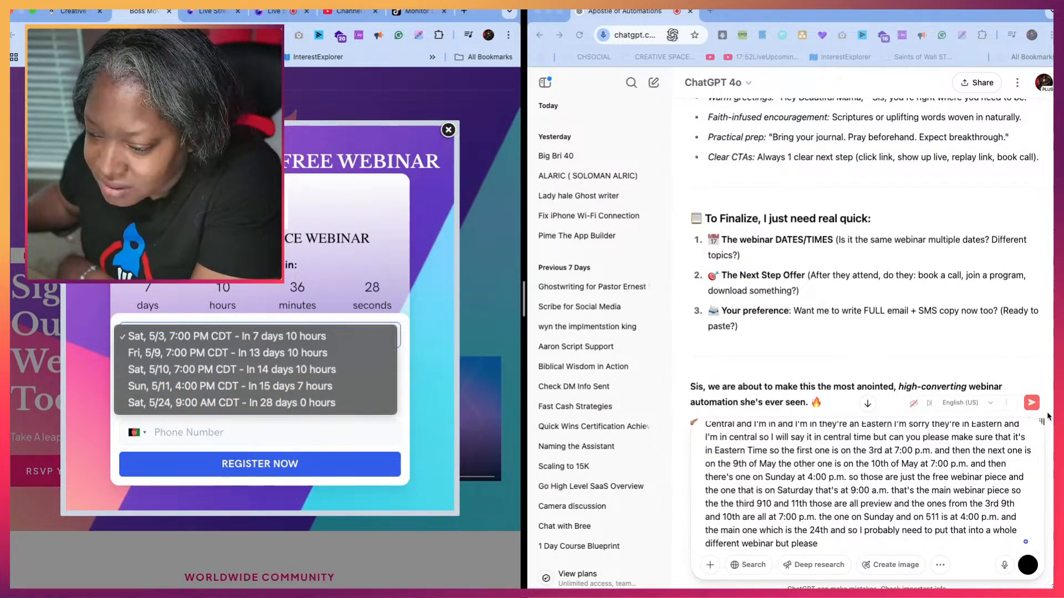
click(1032, 405)
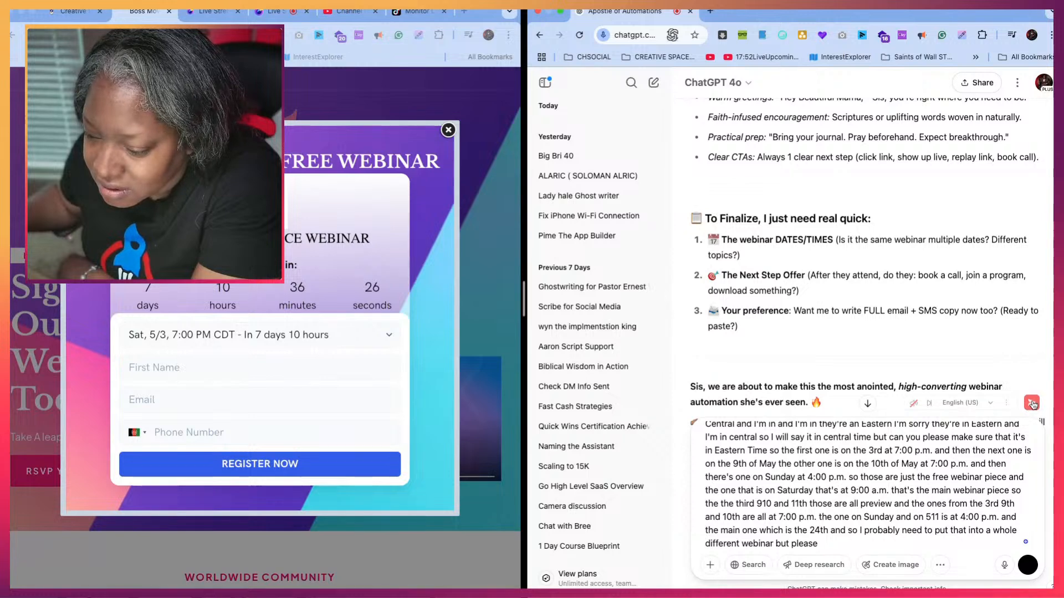
click(1031, 404)
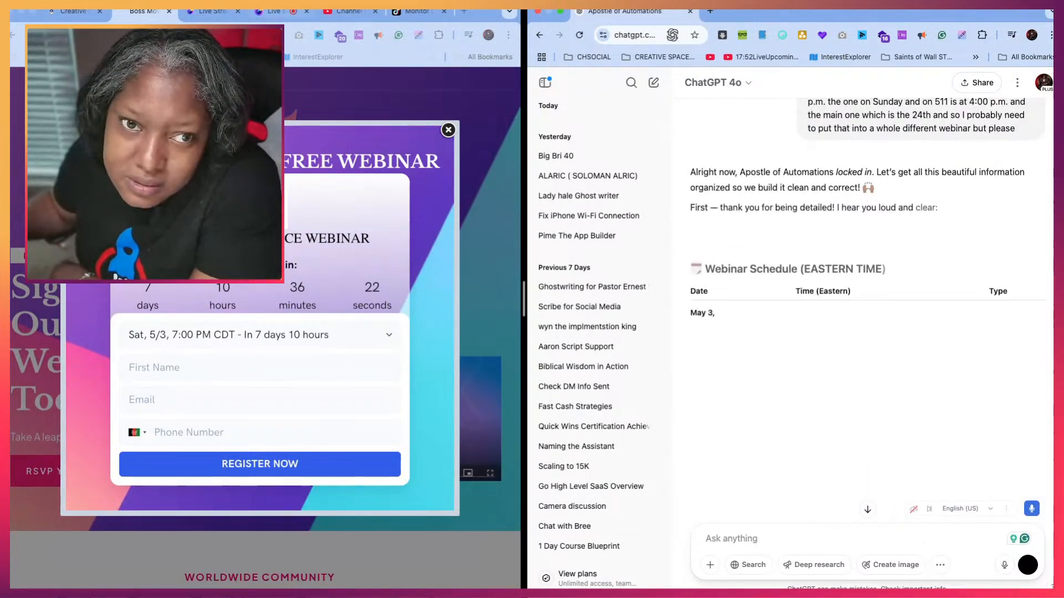
- Leave the side-by-side view and return the Apostle of Automations chat to the main browser window
click(33, 24)
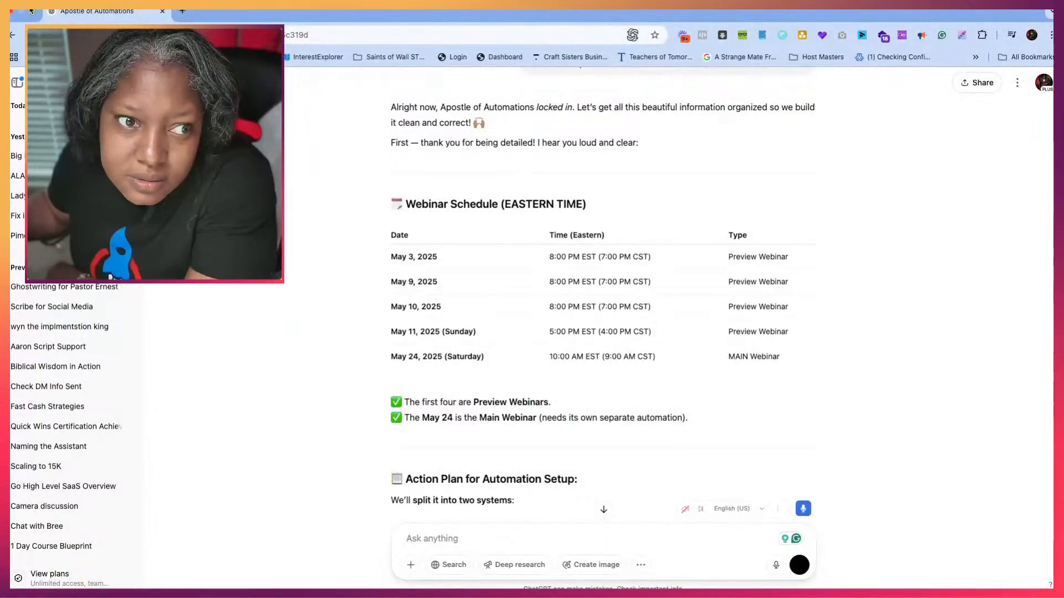
click(33, 11)
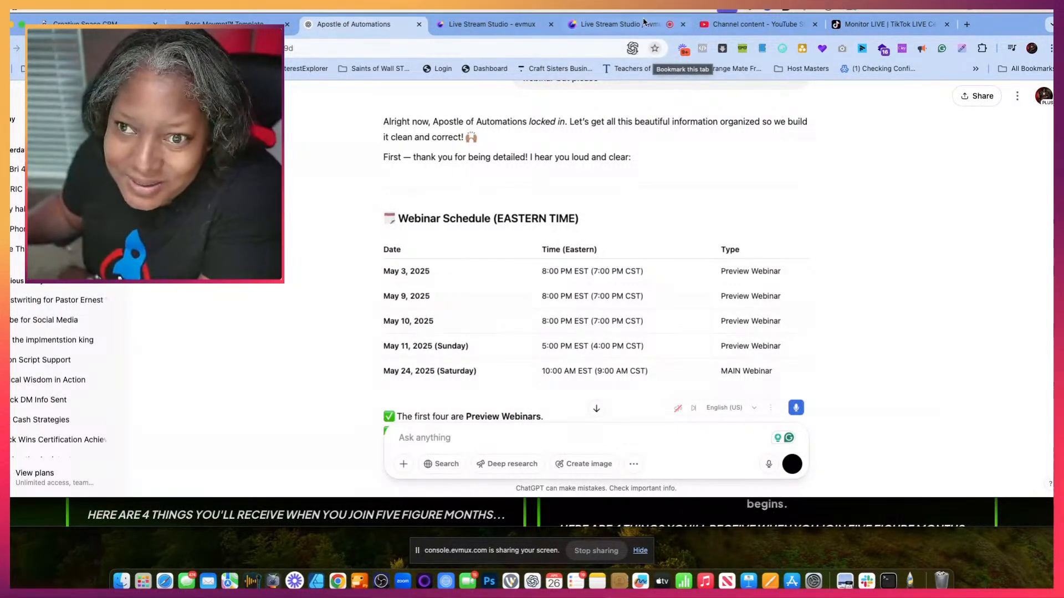
- Review the reply's Eastern Time webinar schedule and its action plan for the preview and main webinar automations
scroll(611, 275, down, 3)
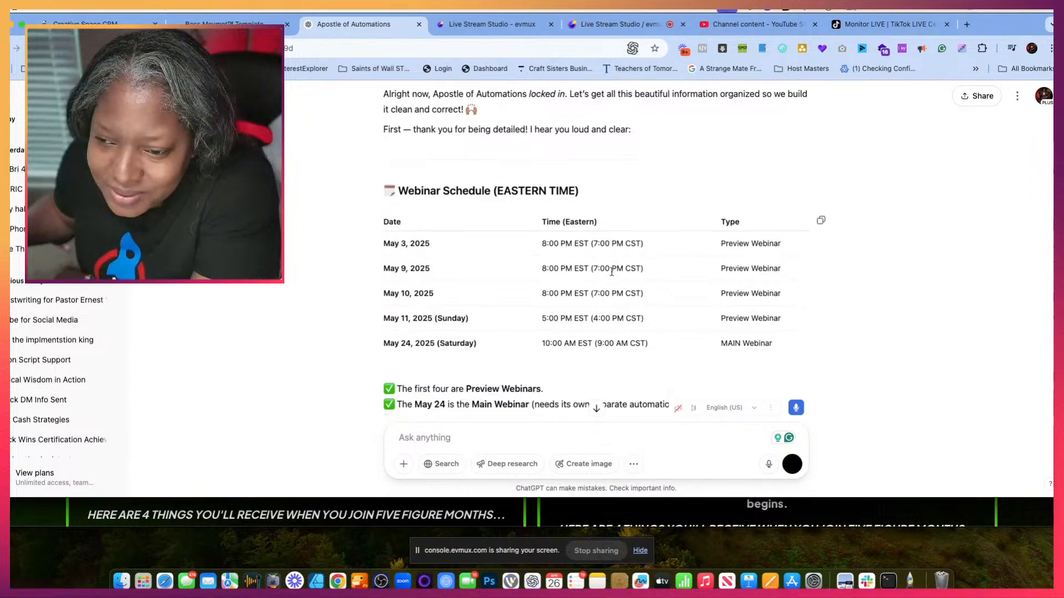
scroll(612, 276, down, 5)
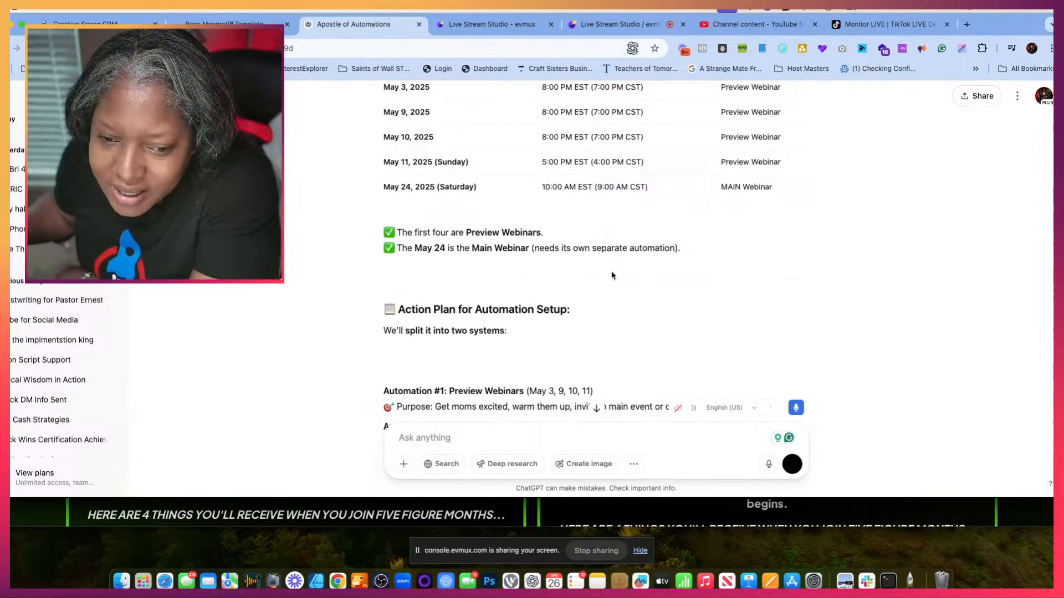
scroll(612, 275, down, 1)
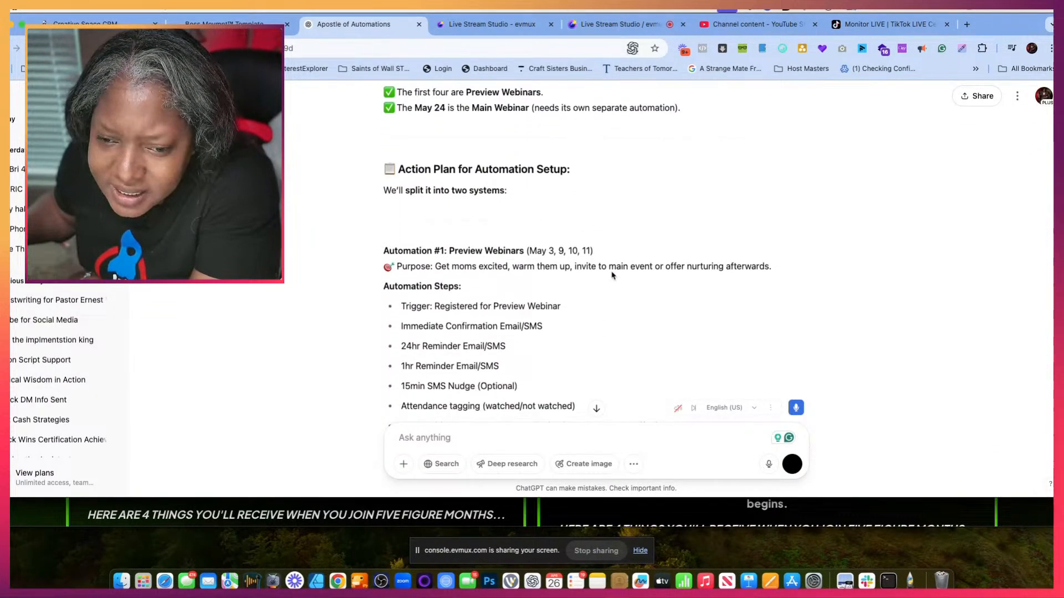
scroll(612, 276, down, 2)
scroll(611, 276, up, 10)
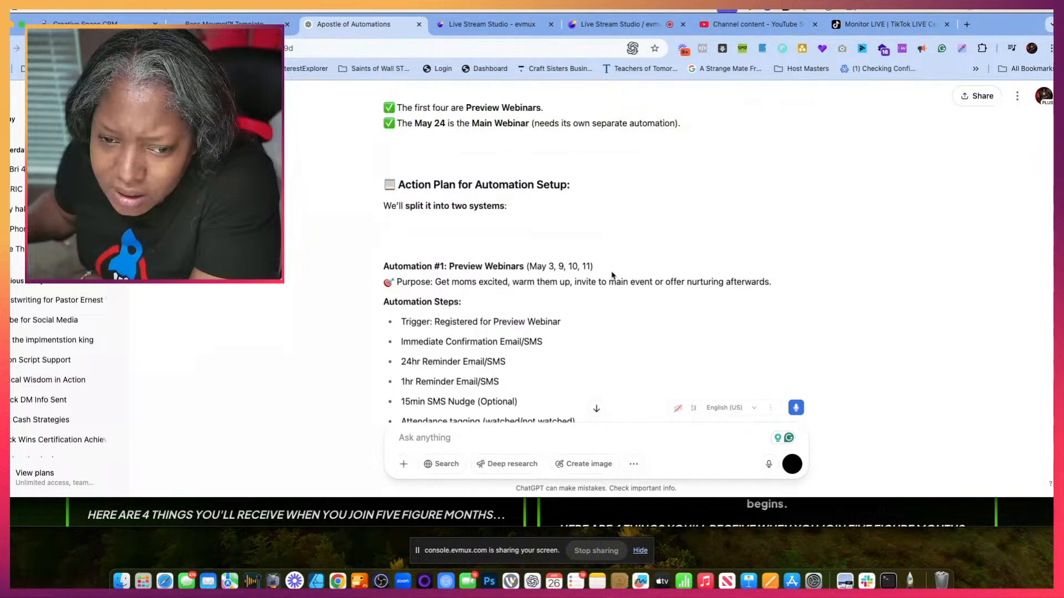
scroll(611, 271, up, 2)
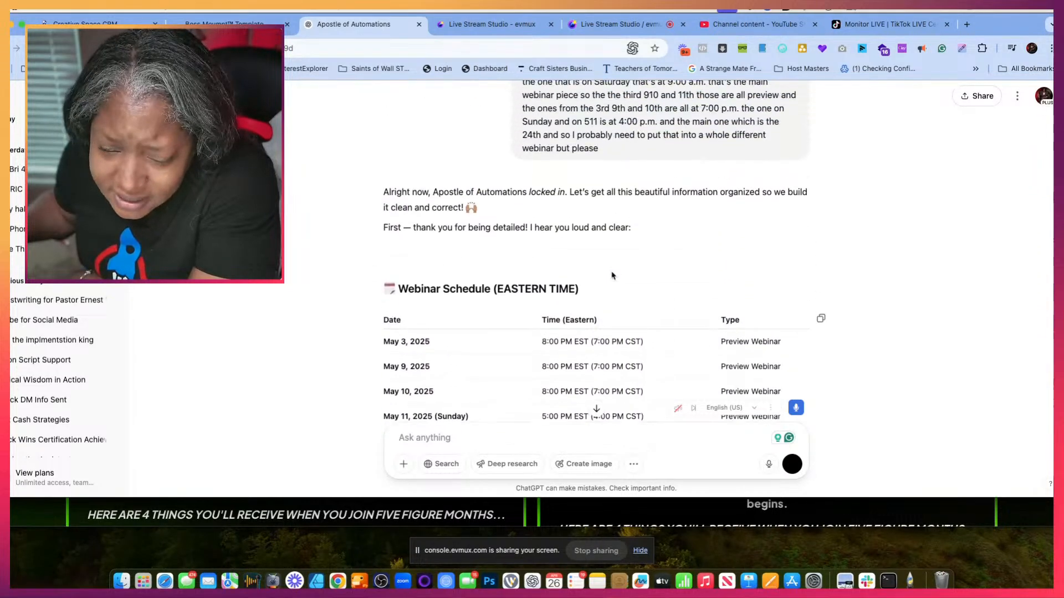
scroll(612, 275, down, 6)
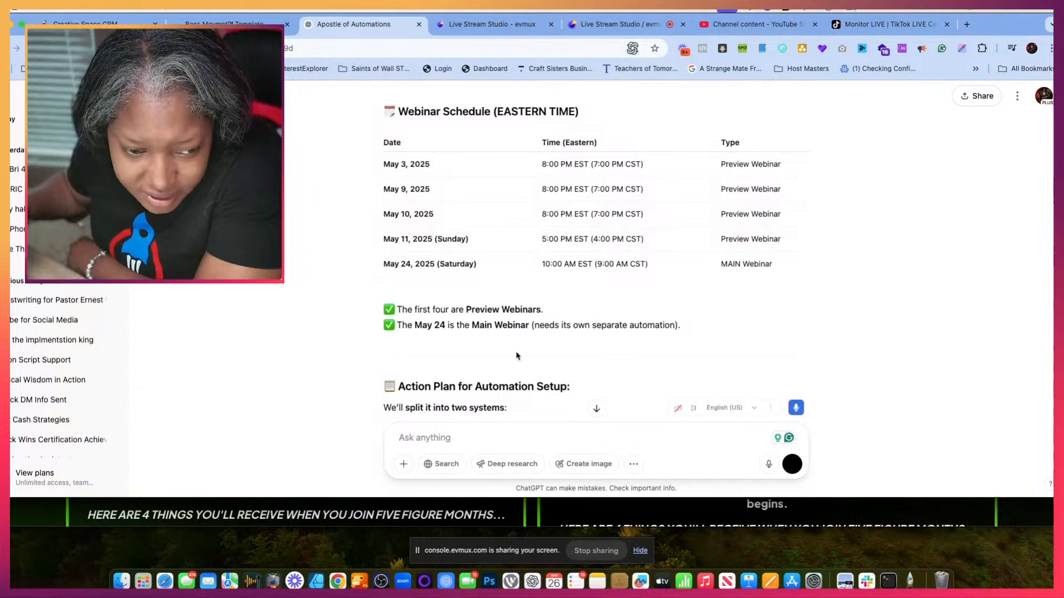
- Read both automations' steps, the list of messages the chat will write, and its three questions before scripting
scroll(516, 356, down, 3)
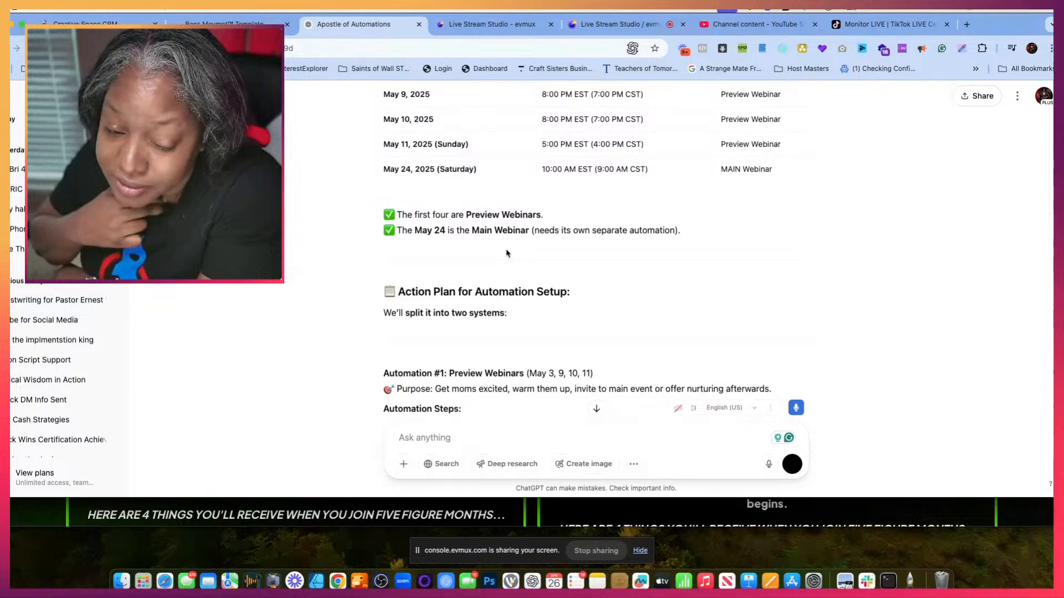
scroll(507, 249, down, 5)
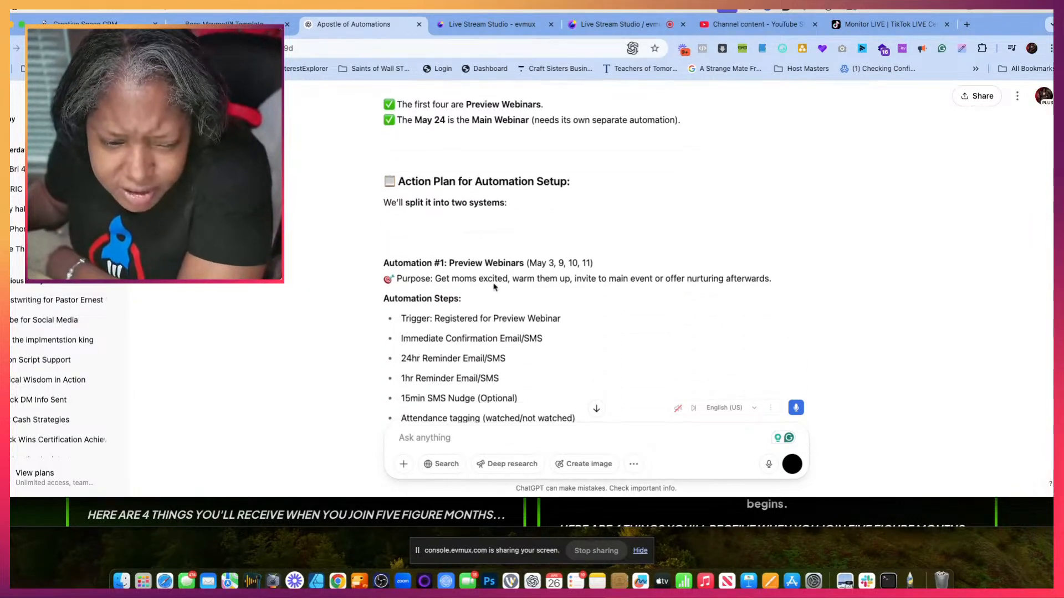
scroll(487, 272, down, 2)
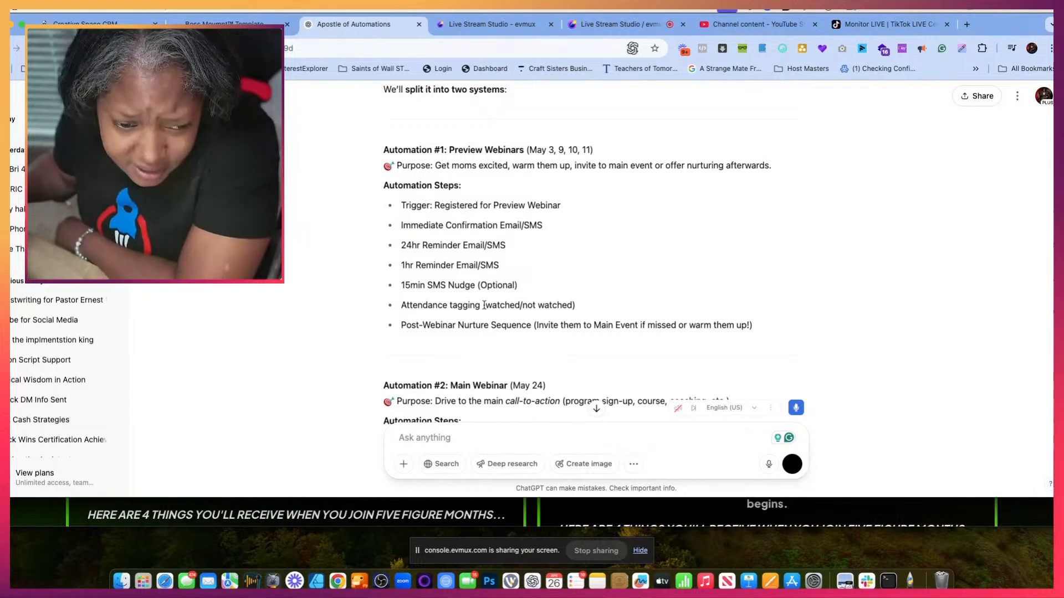
scroll(485, 309, down, 4)
scroll(485, 309, down, 4)
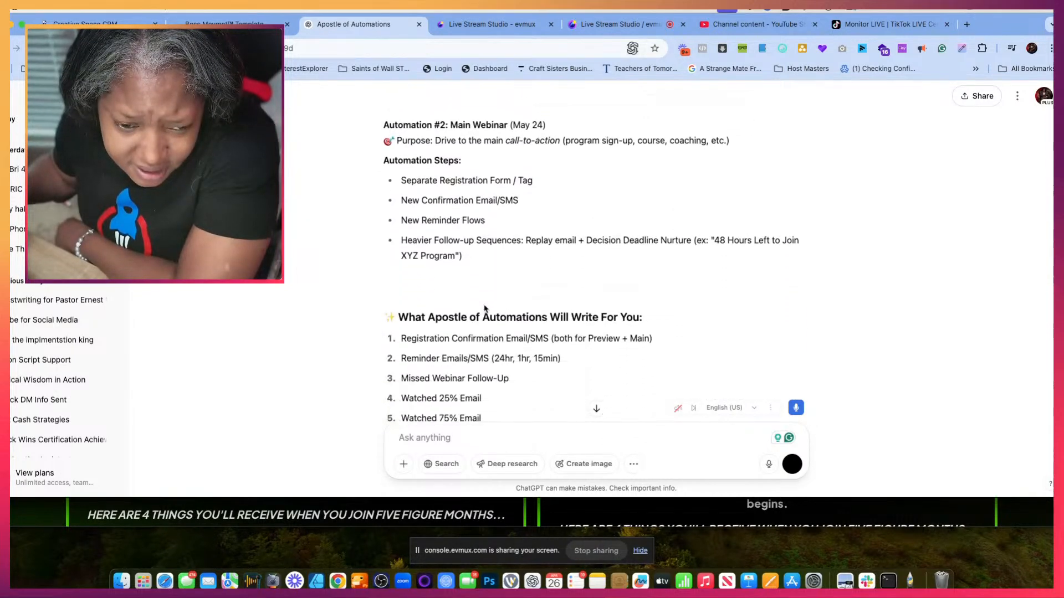
scroll(485, 308, down, 3)
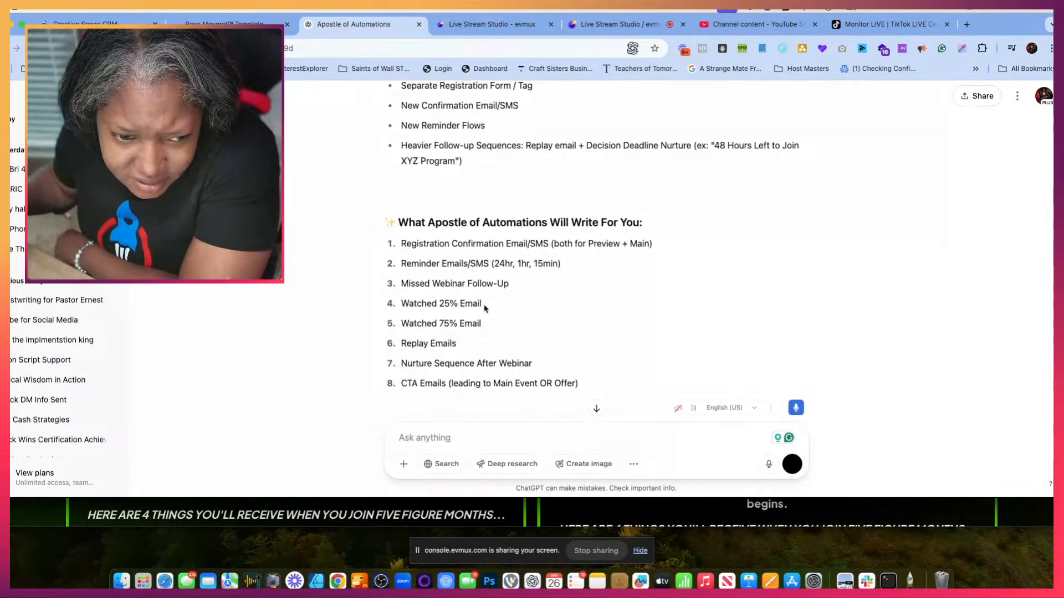
scroll(484, 309, down, 4)
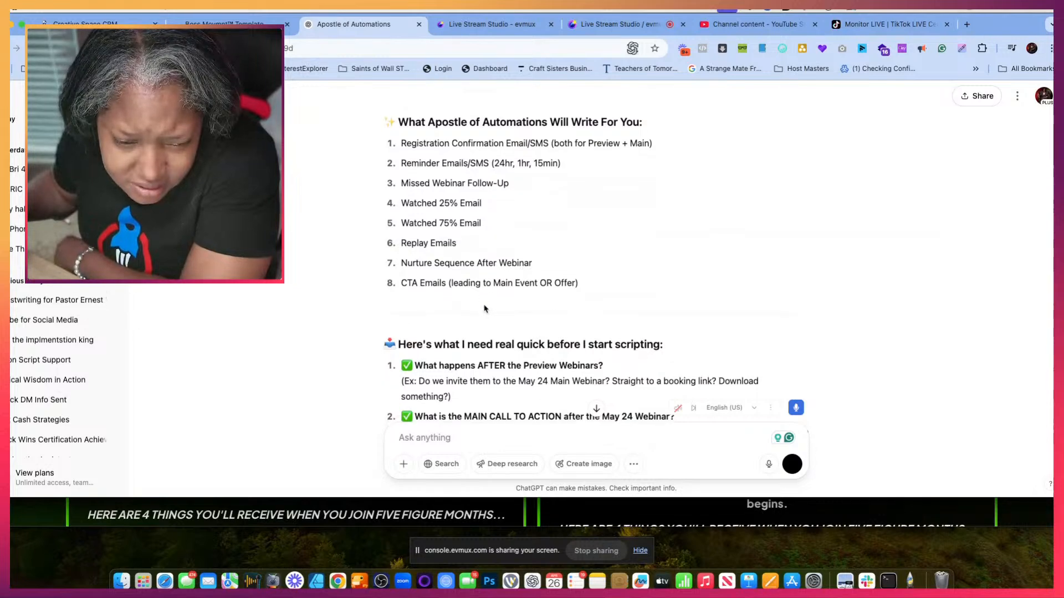
scroll(485, 309, down, 5)
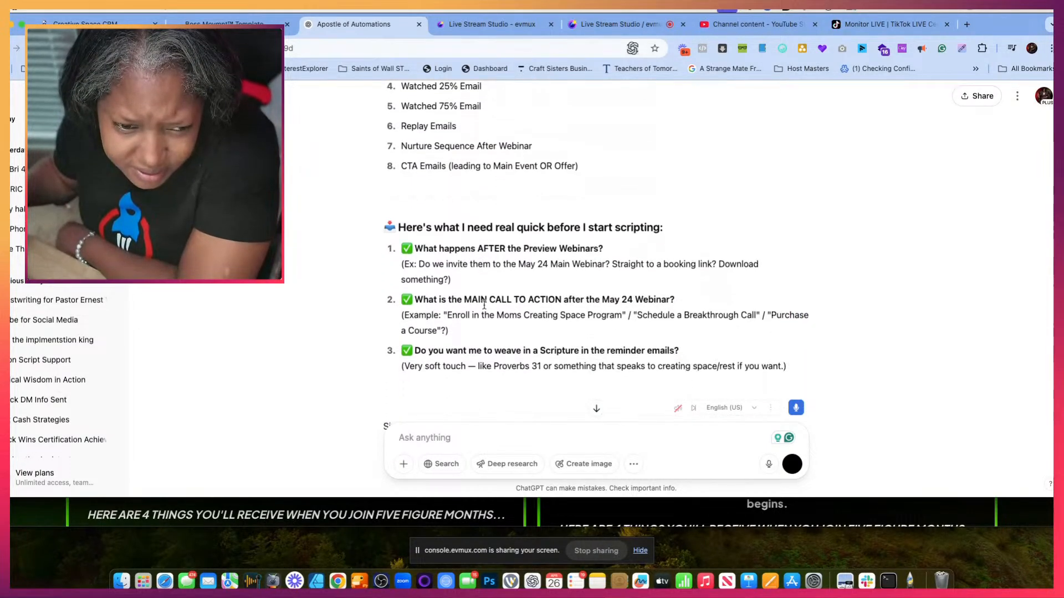
scroll(485, 308, down, 3)
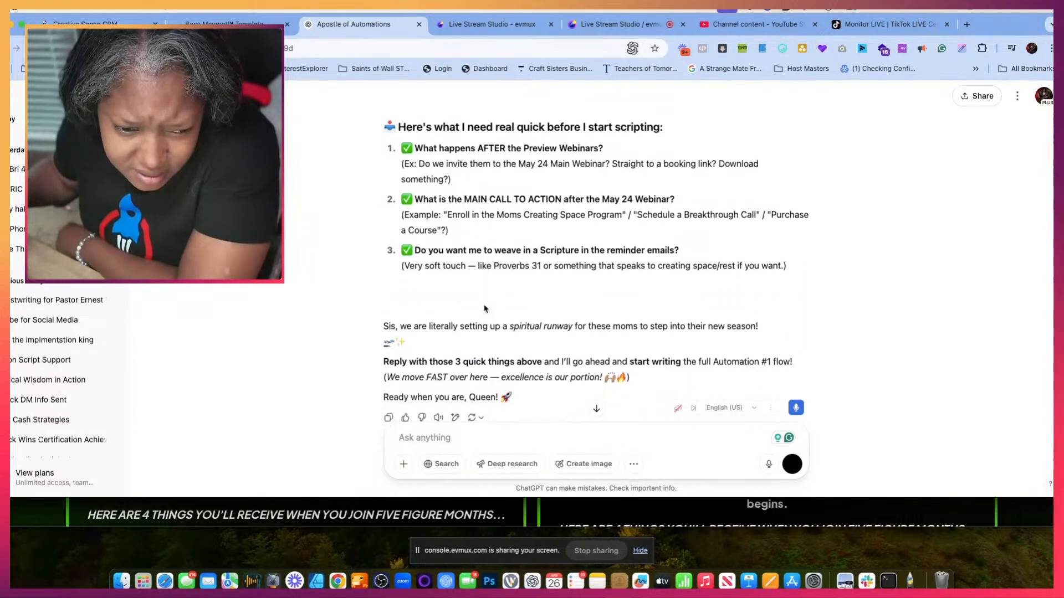
scroll(485, 309, down, 3)
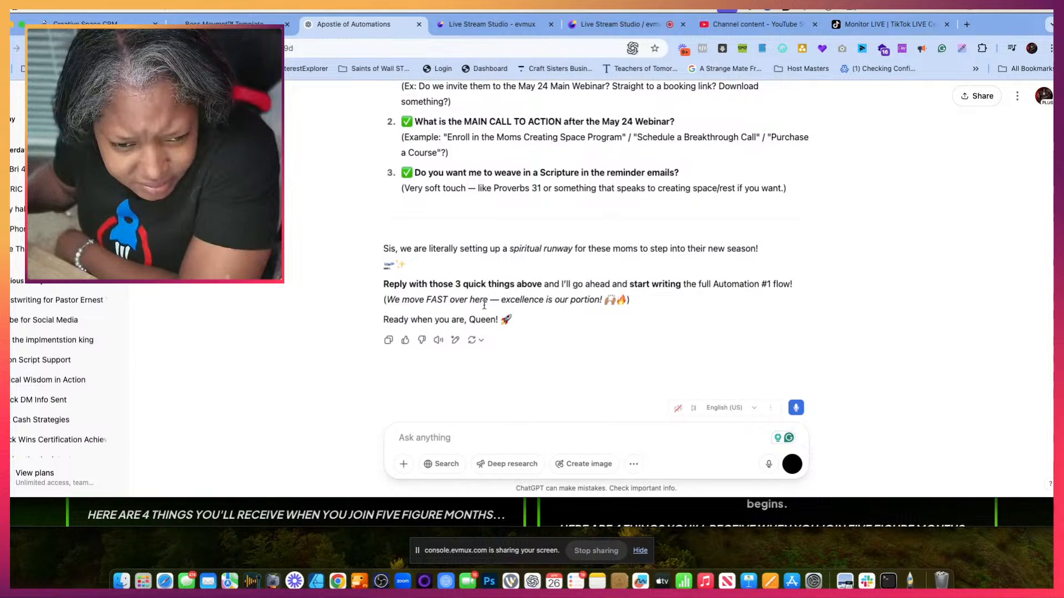
scroll(483, 305, up, 5)
scroll(484, 306, up, 5)
scroll(485, 309, down, 2)
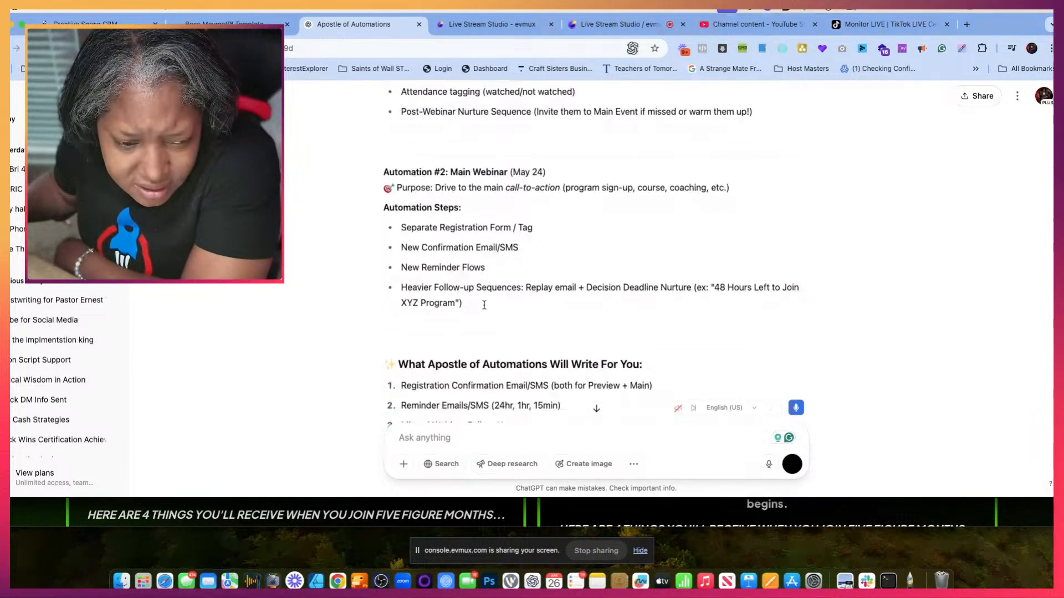
scroll(485, 309, down, 10)
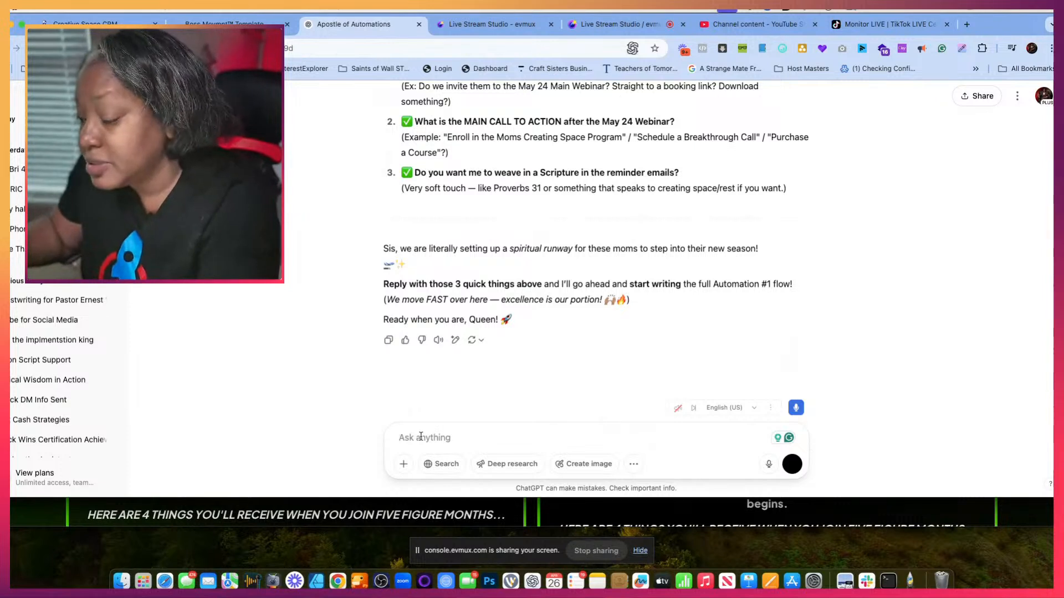
- Send the chat "walk through step by step lets start with the previews" and read its trigger setup instructions
text(walk through step by step lets start with the)
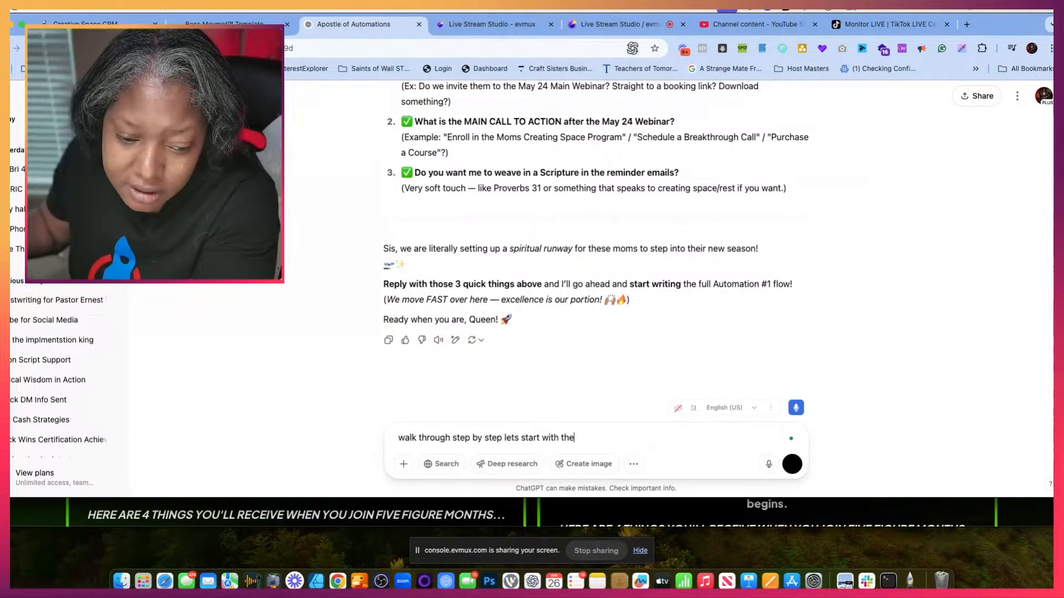
text(s)
key(Return)
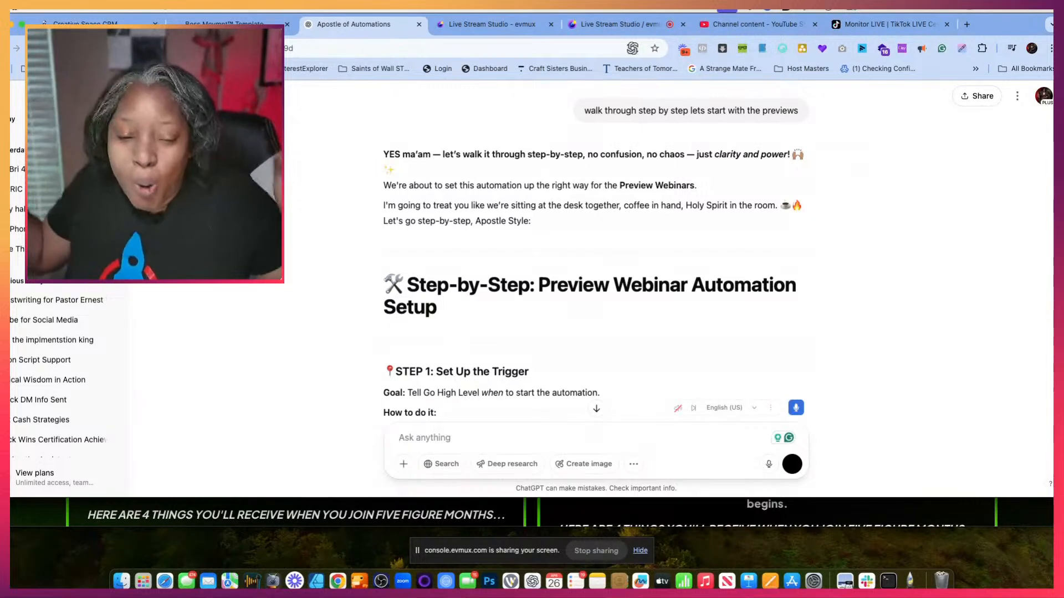
scroll(440, 360, down, 5)
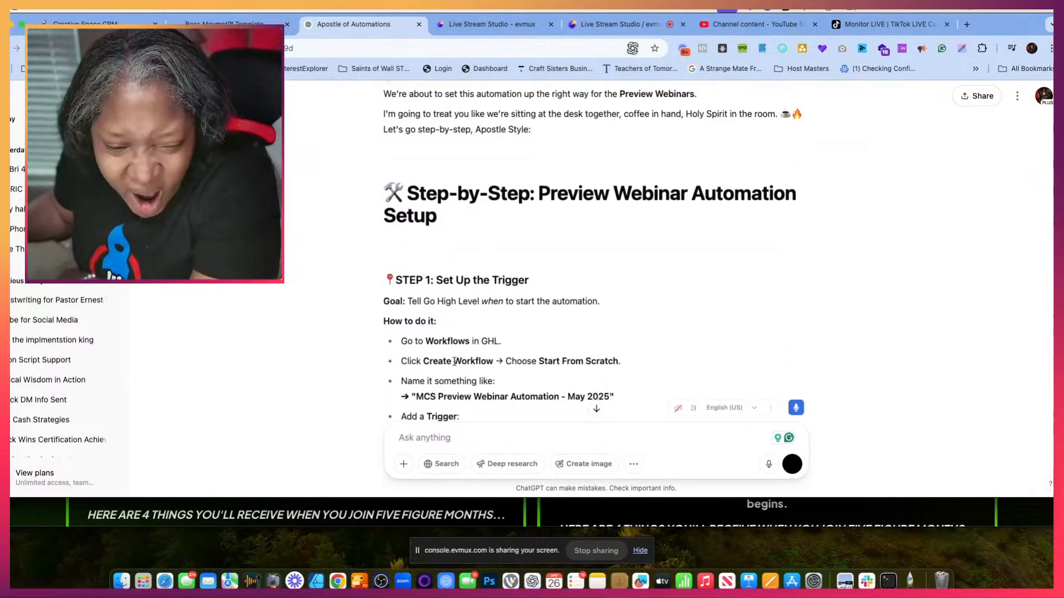
scroll(455, 365, down, 2)
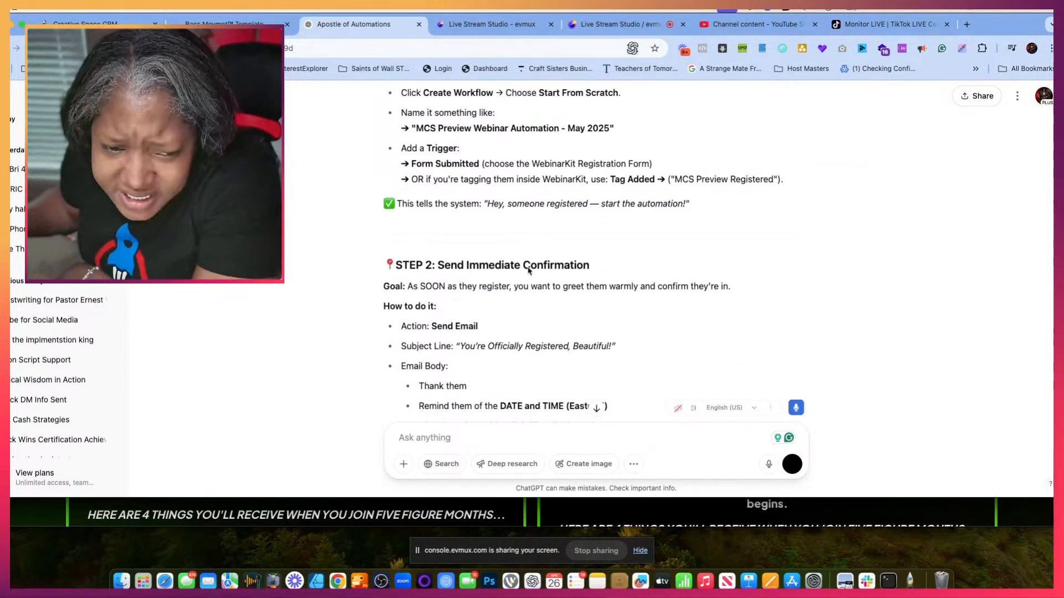
scroll(518, 311, up, 6)
scroll(518, 311, down, 2)
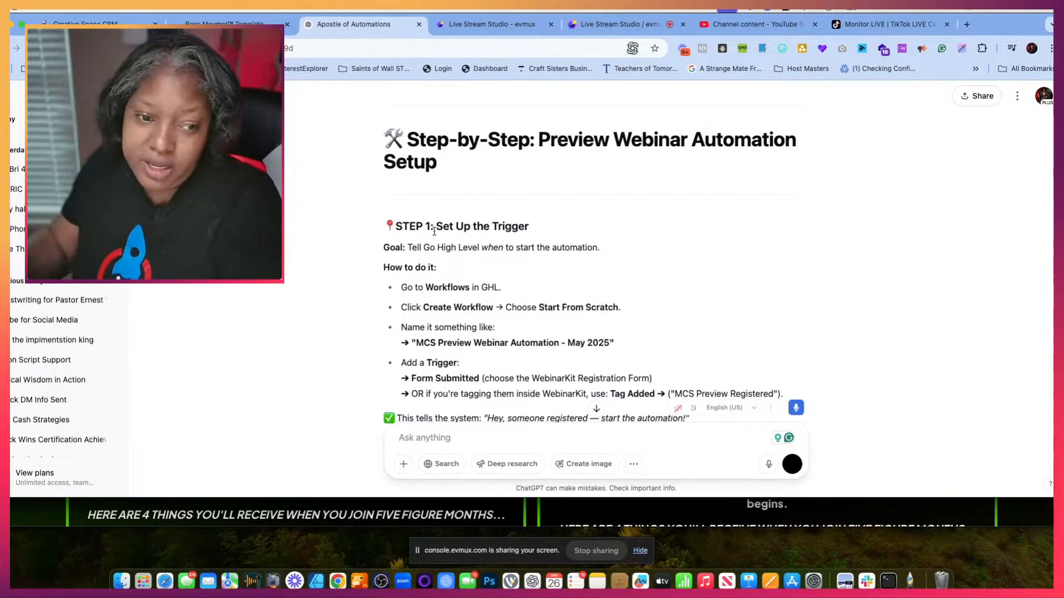
scroll(441, 195, down, 1)
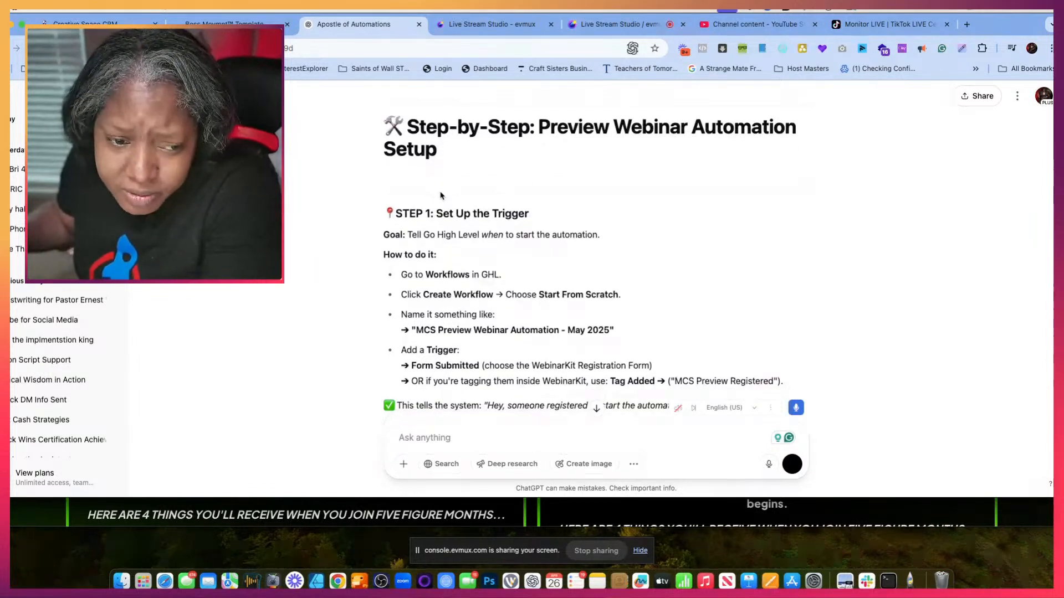
scroll(441, 195, down, 3)
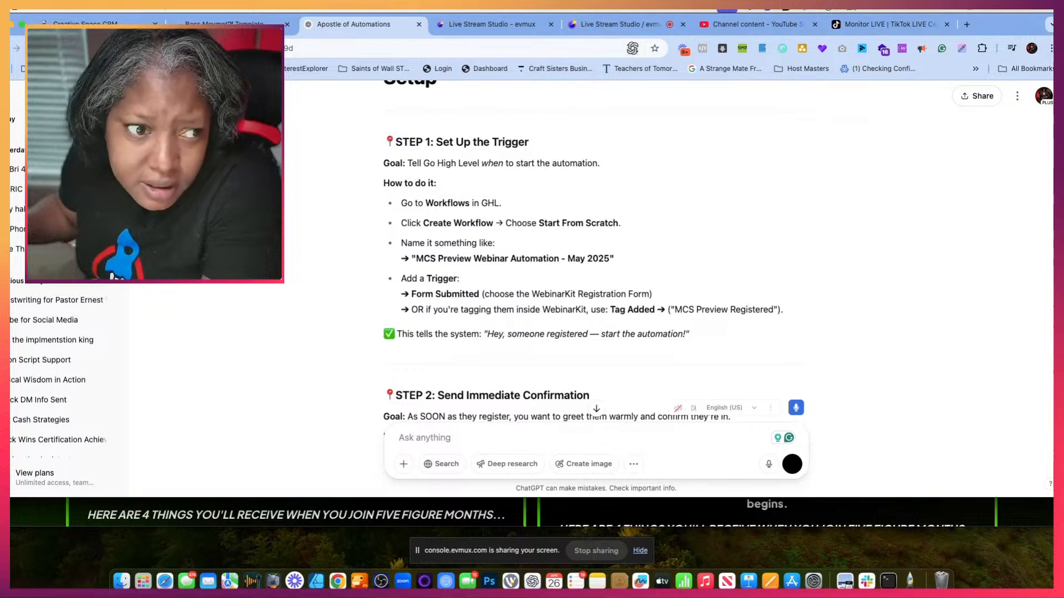
- Switch to the Creative Space CRM and open its automation workflow list
click(139, 20)
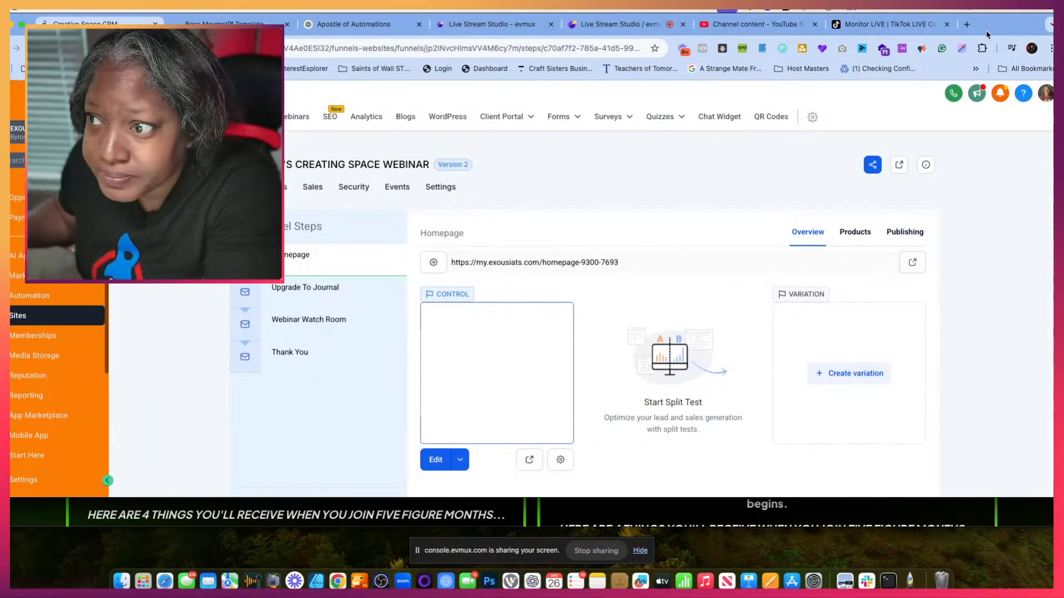
drag(986, 35, 1015, 20)
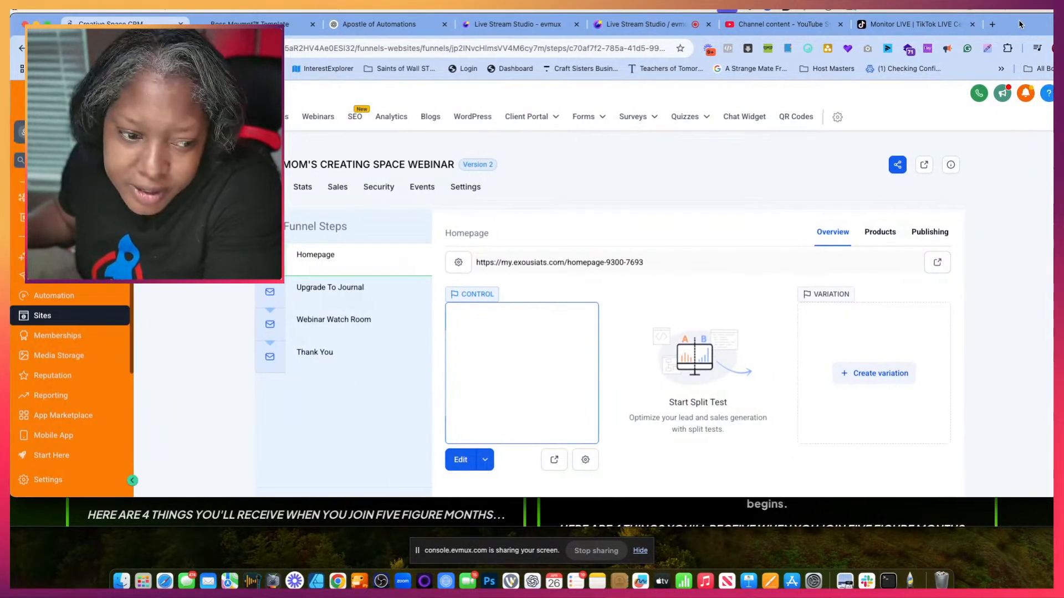
click(118, 291)
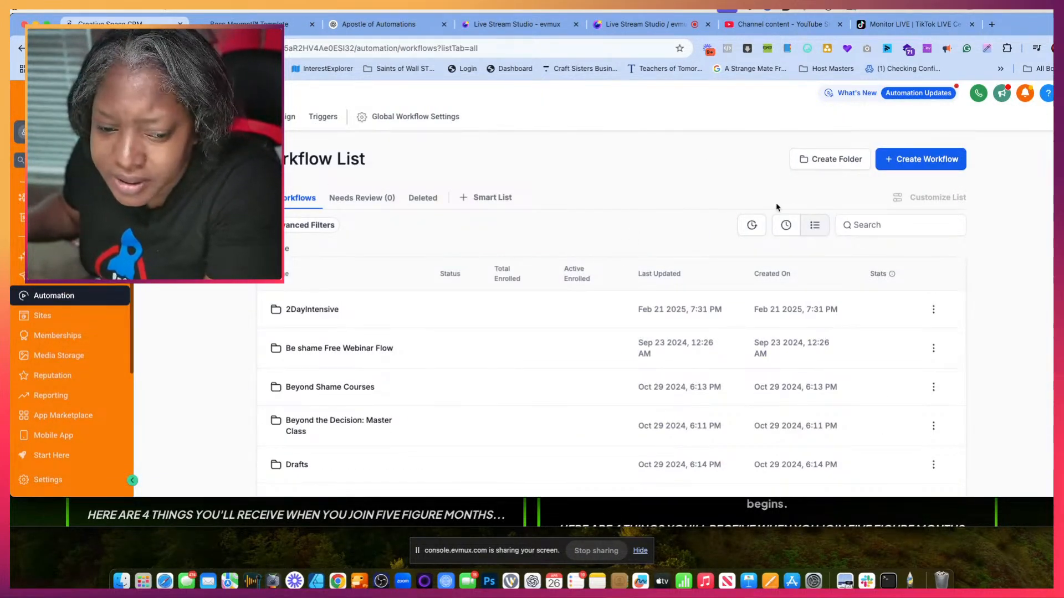
- Create a workflow folder named "Mom's Creating Space Webinars"
click(831, 158)
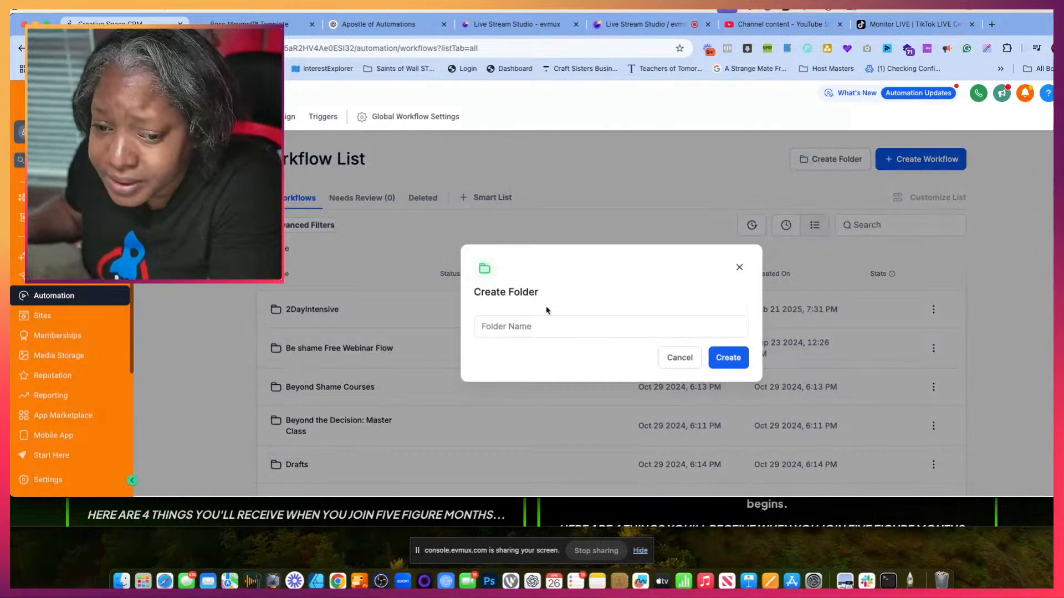
click(553, 325)
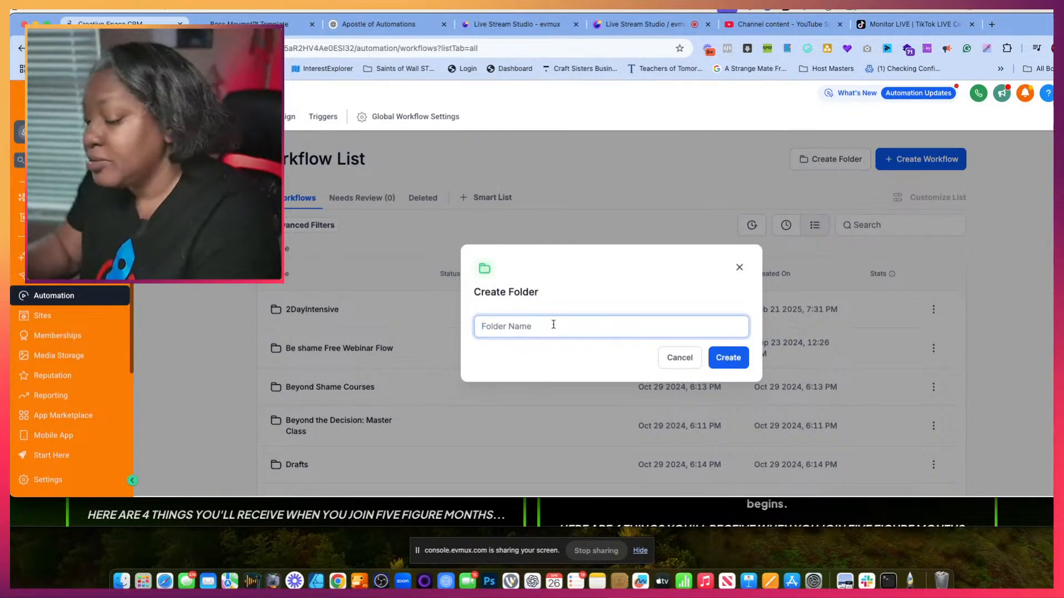
text(Mom's Creating Space Webinar)
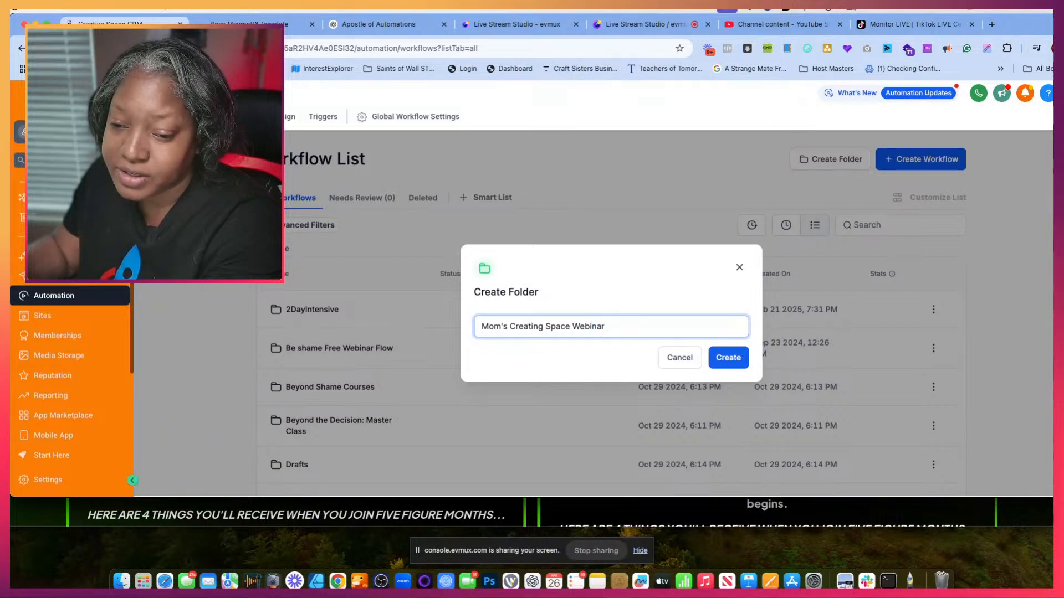
text(s)
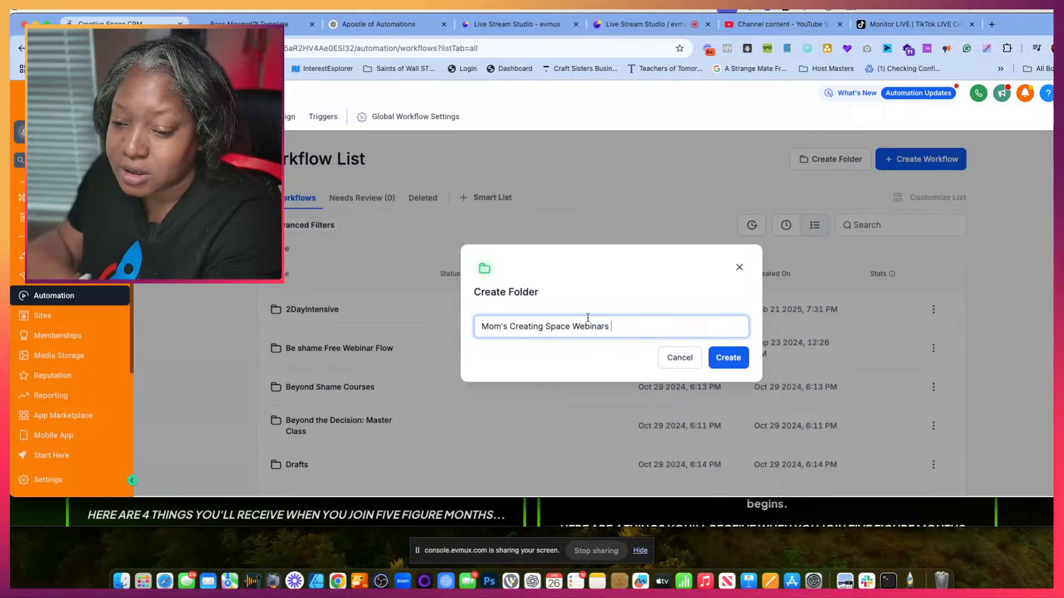
key(Return)
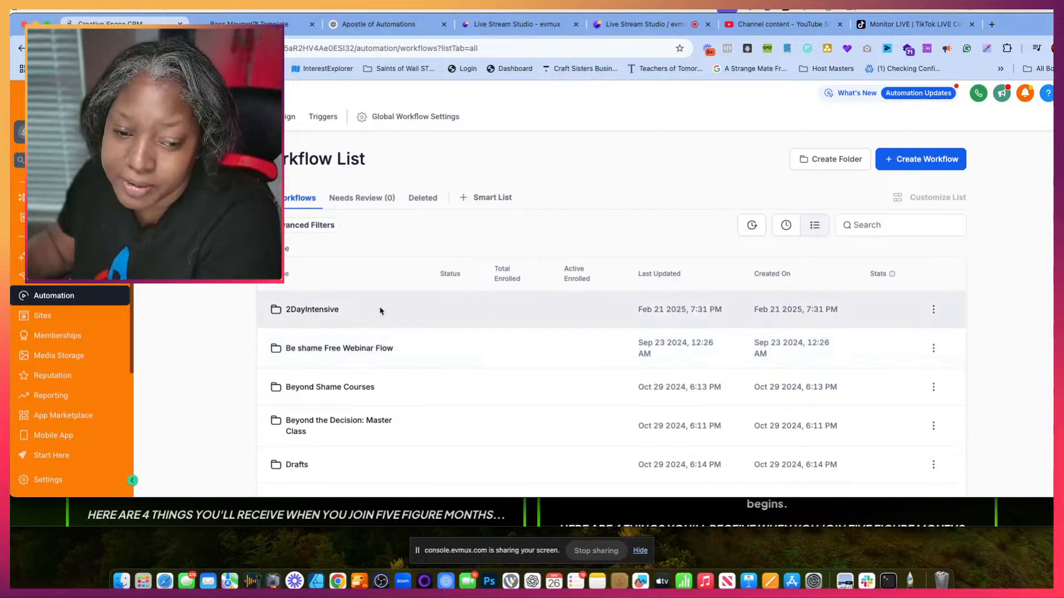
- Look through the workflow folders, page 3 of the workflow list and the recent workflows for existing webinar automations
scroll(348, 396, down, 5)
scroll(348, 396, up, 5)
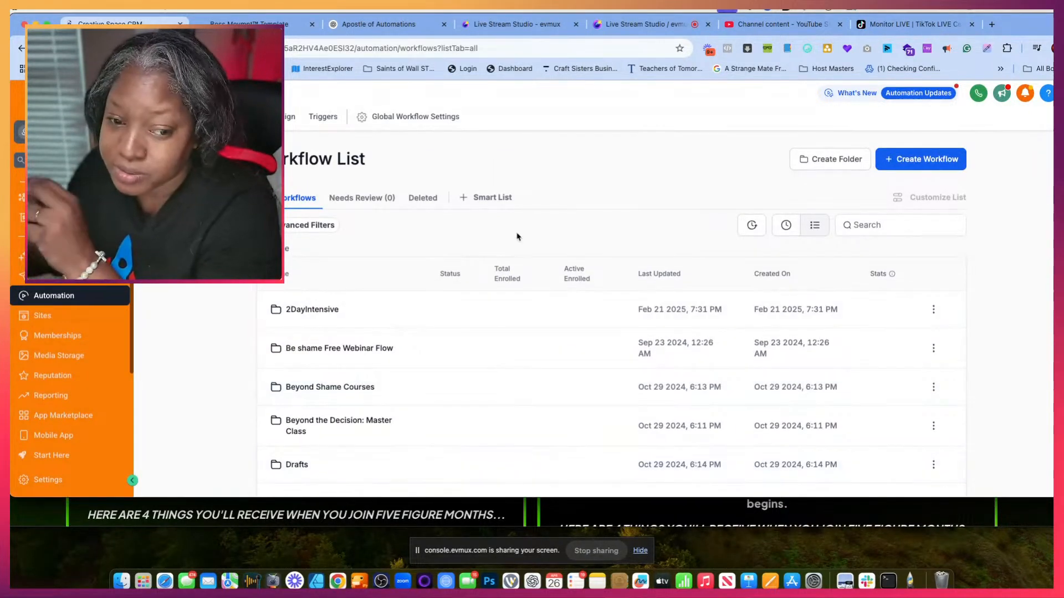
scroll(572, 302, down, 3)
scroll(571, 301, down, 2)
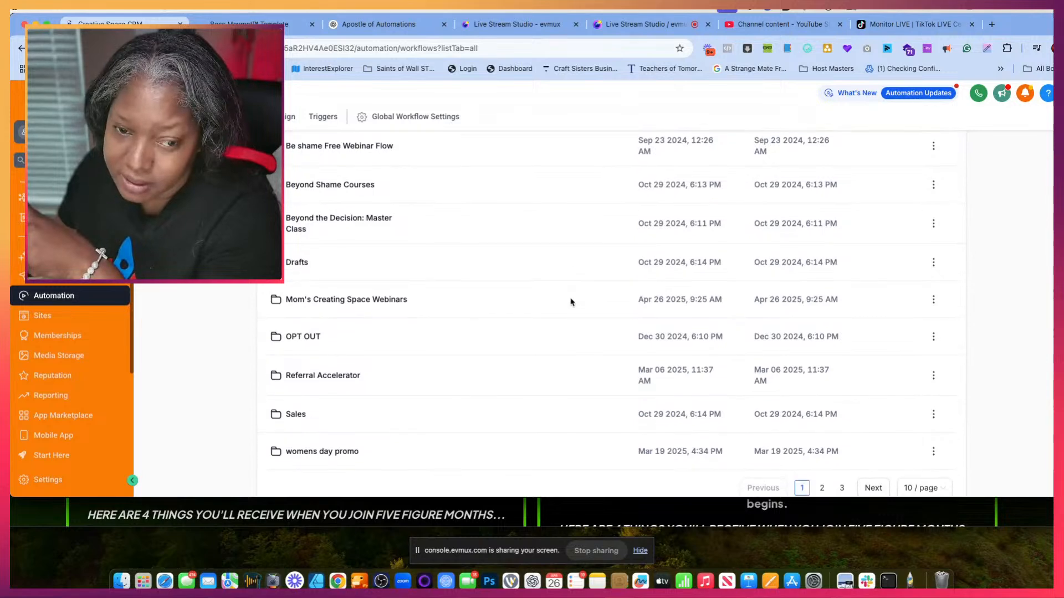
click(842, 457)
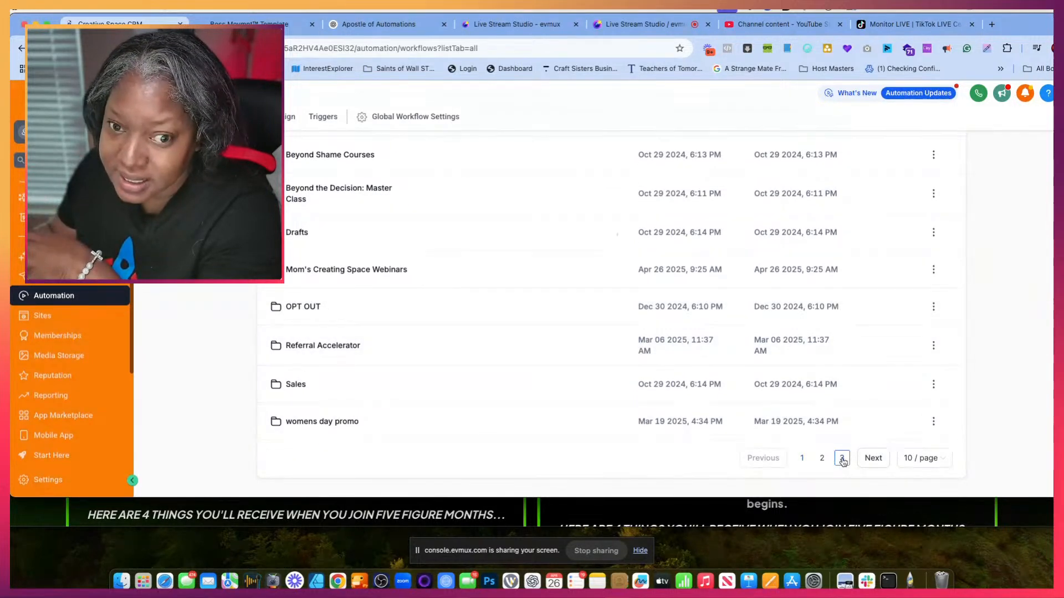
scroll(451, 363, down, 1)
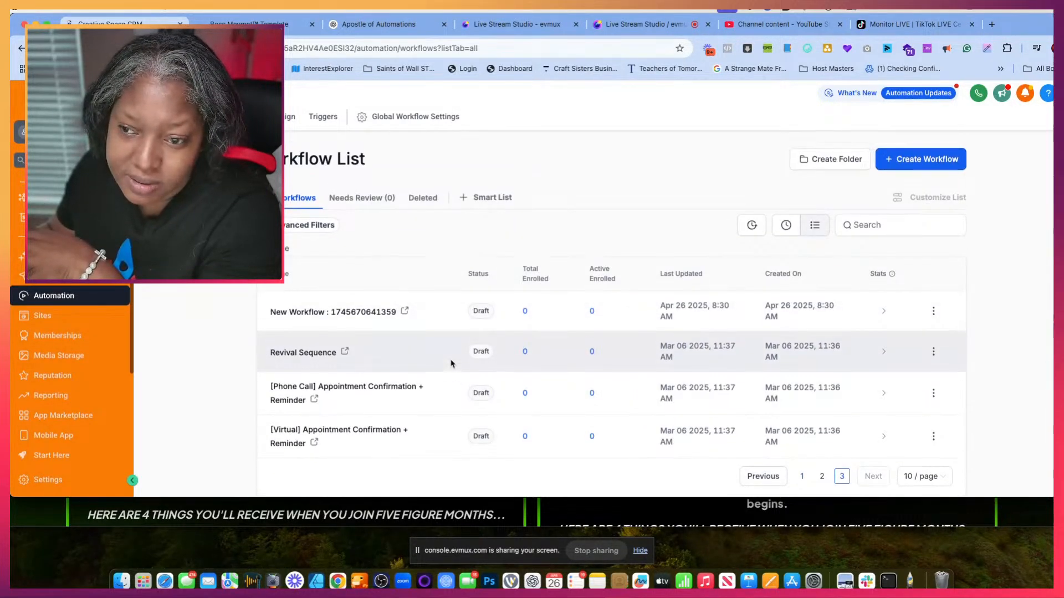
click(785, 206)
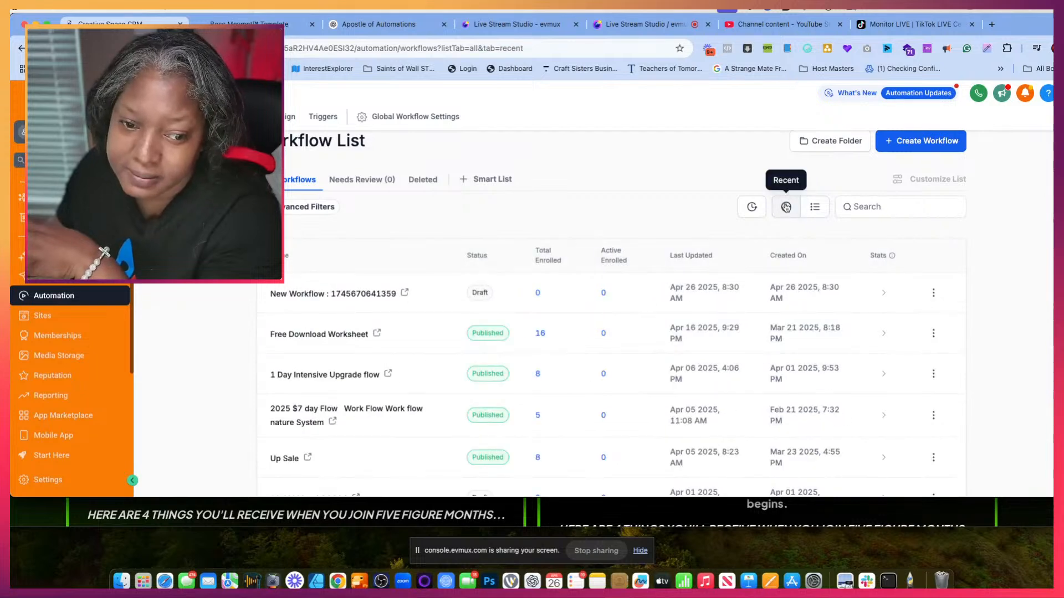
scroll(582, 401, down, 5)
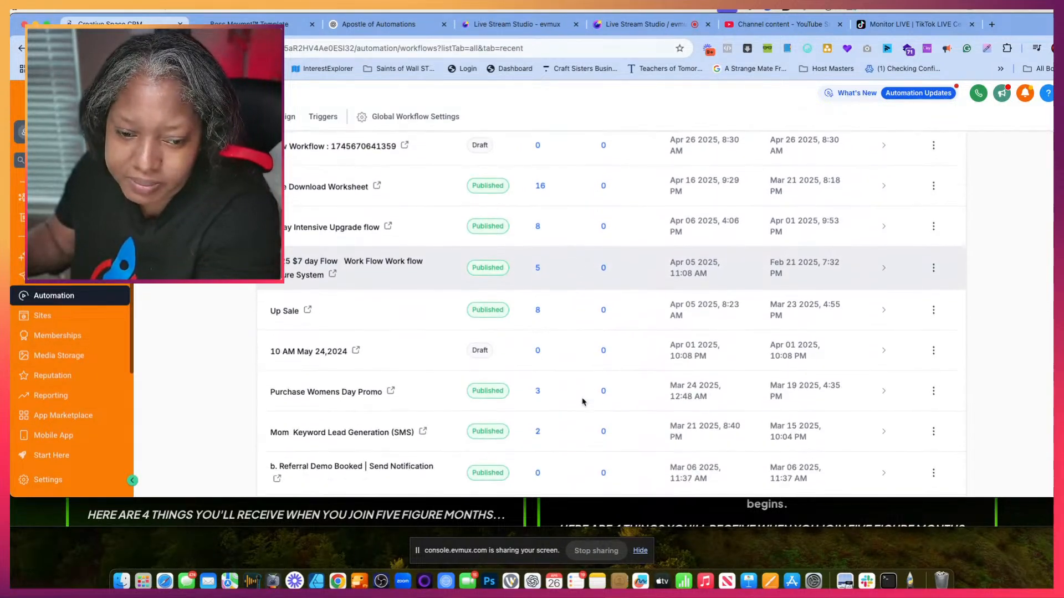
scroll(583, 401, down, 2)
scroll(582, 402, up, 6)
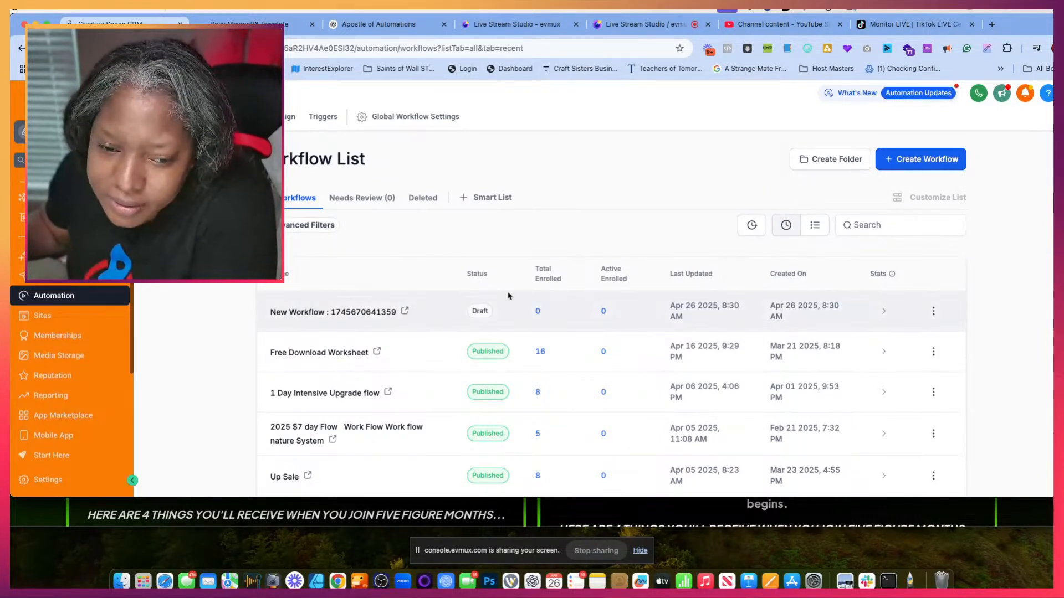
scroll(508, 295, down, 5)
scroll(510, 302, up, 1)
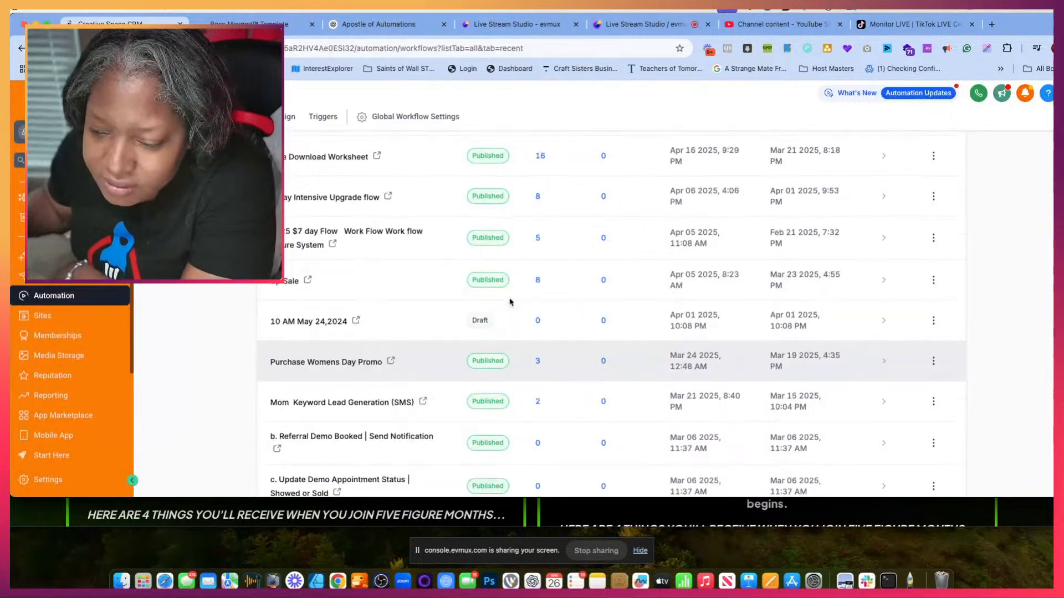
scroll(510, 302, up, 4)
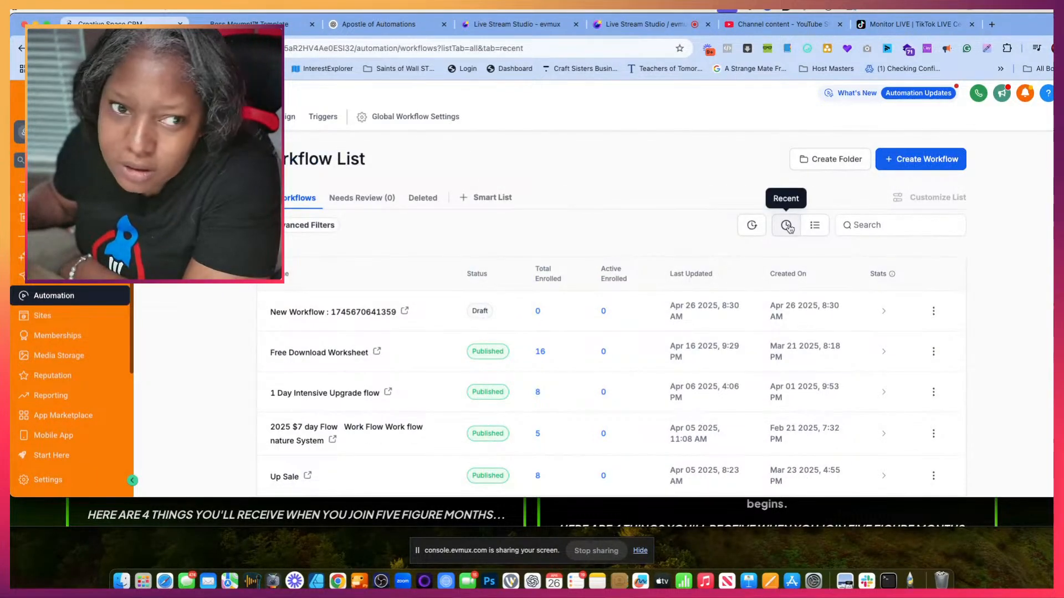
- Look through pages 1 and 2 of the workflow list in folder view for the webinar folder
click(62, 48)
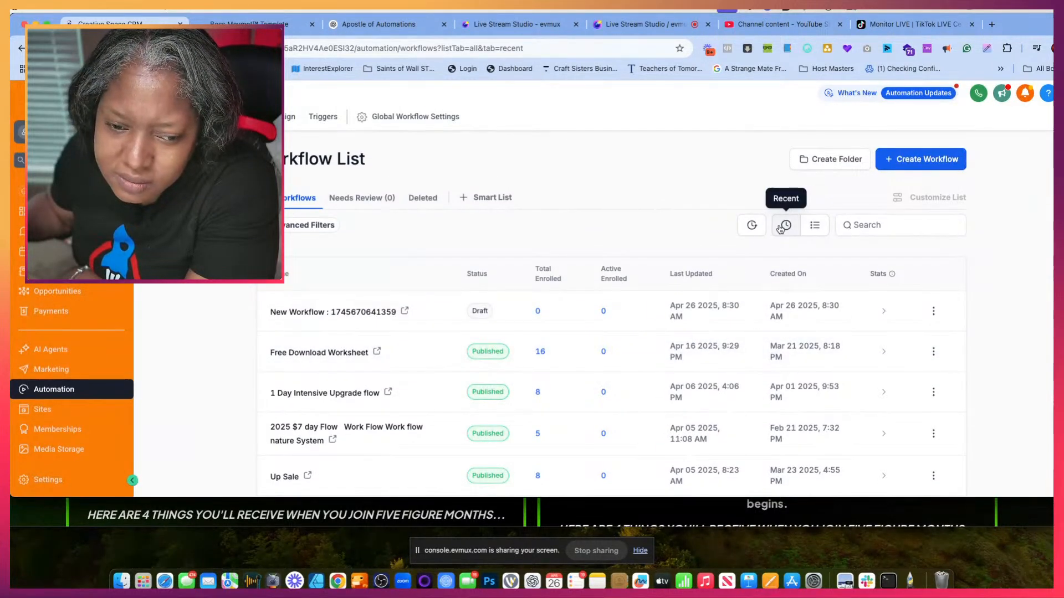
click(814, 228)
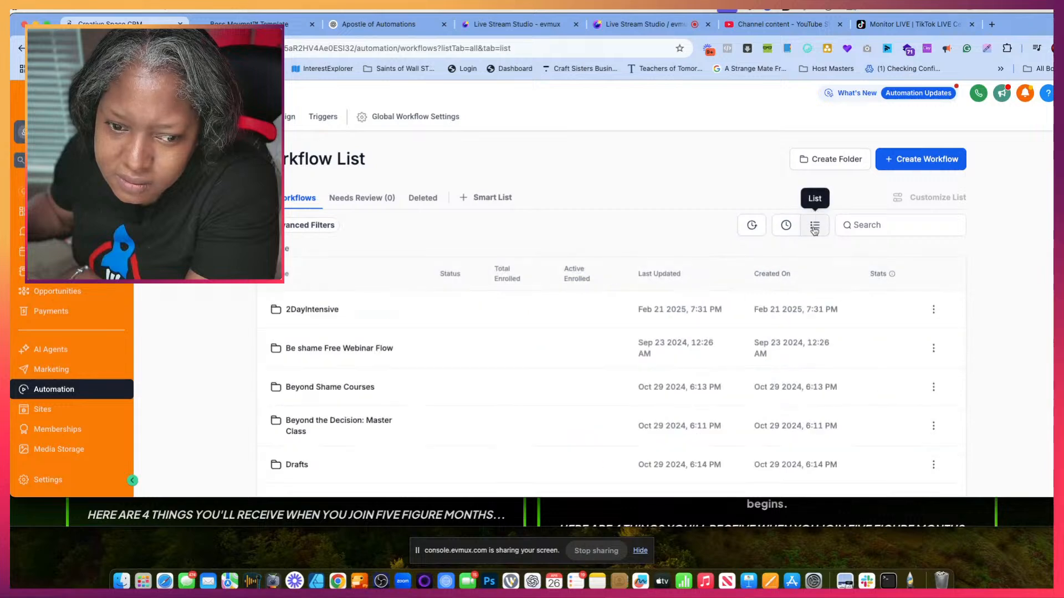
scroll(586, 380, down, 5)
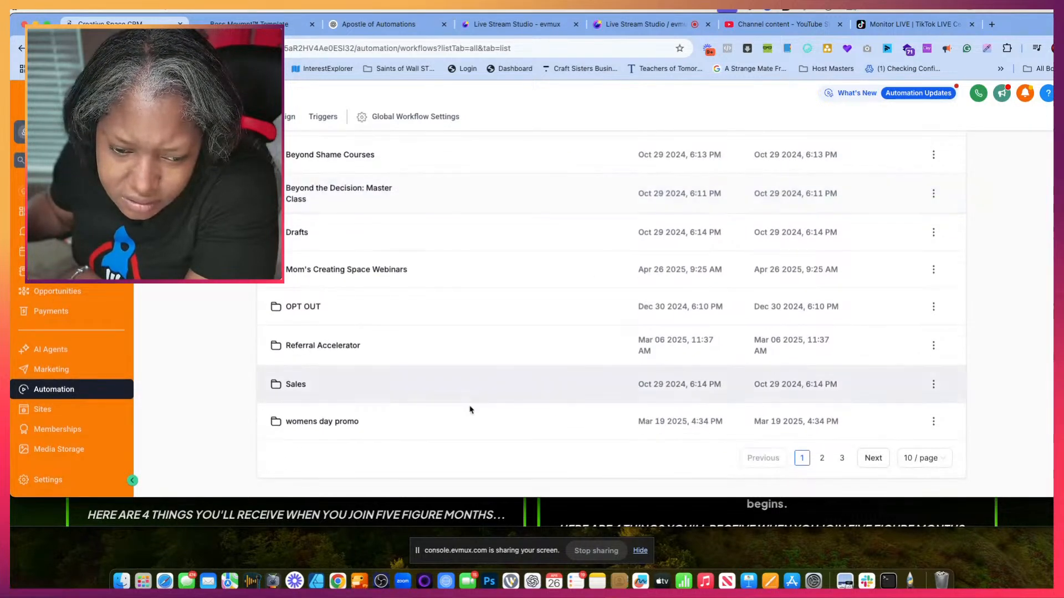
click(822, 458)
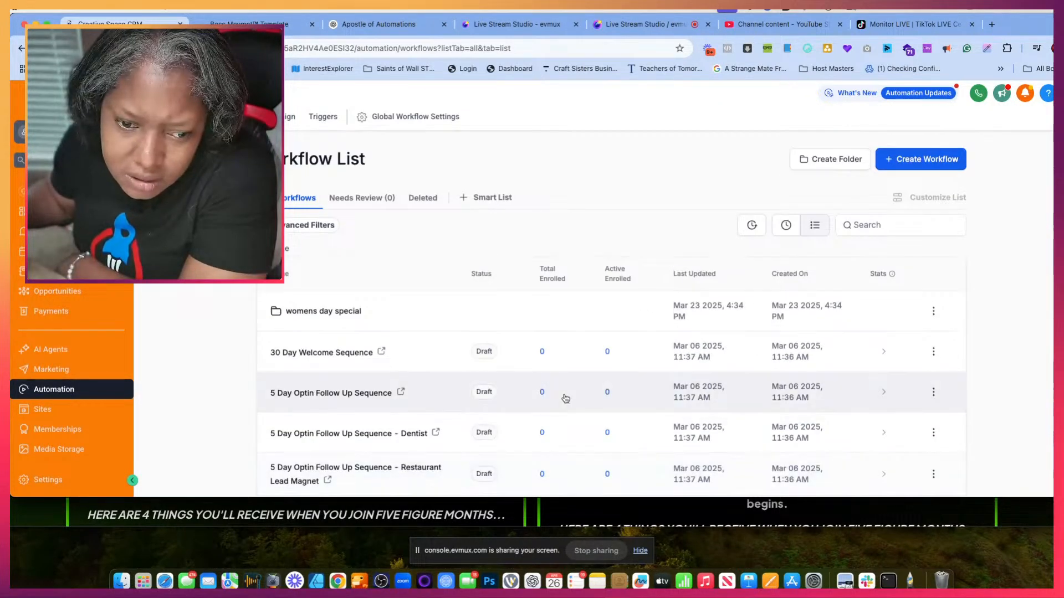
scroll(659, 423, down, 5)
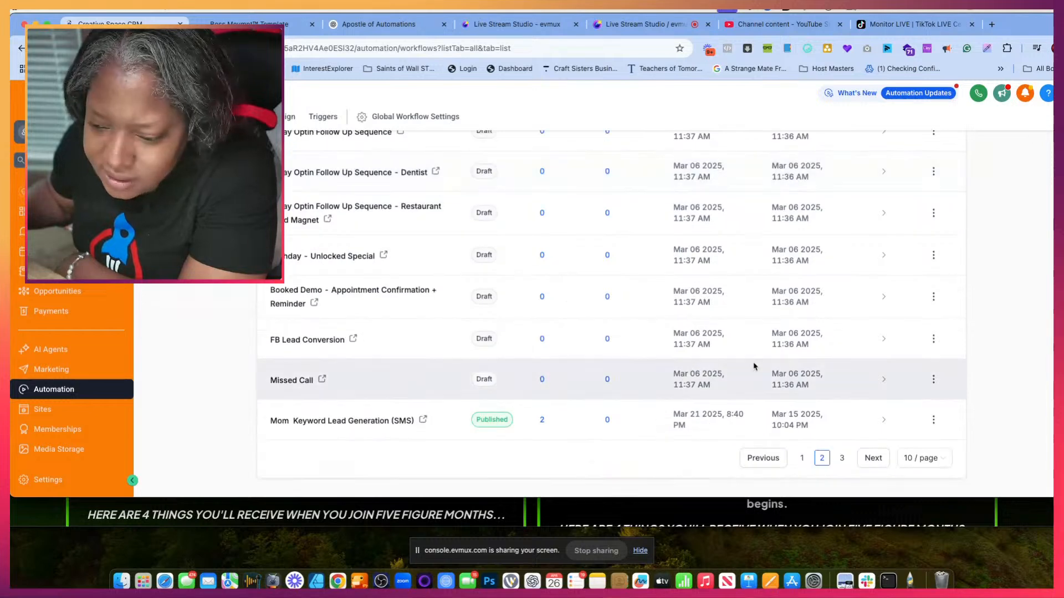
click(802, 458)
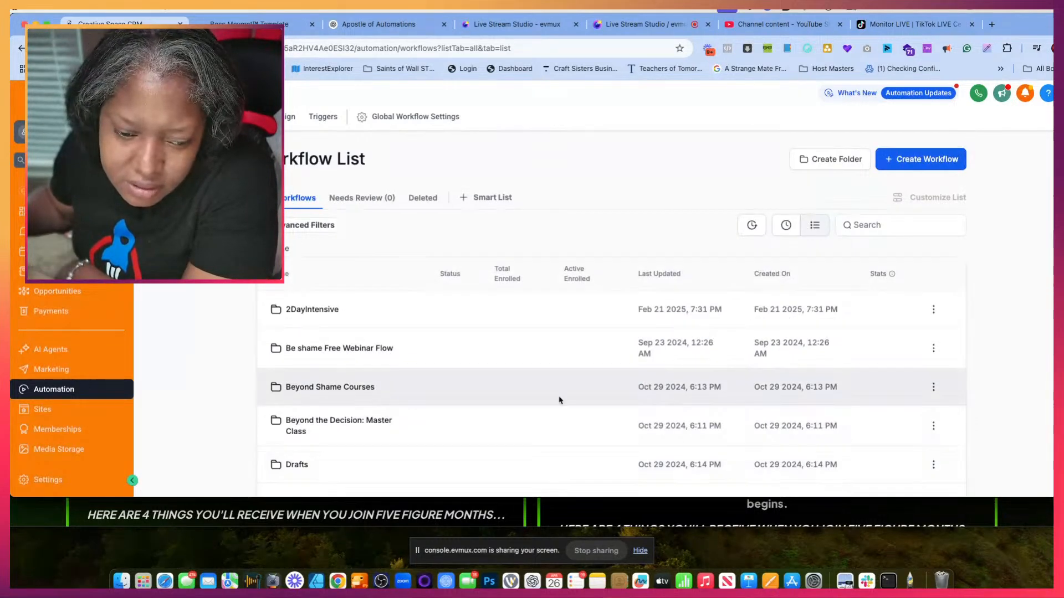
scroll(559, 400, down, 3)
scroll(559, 400, down, 2)
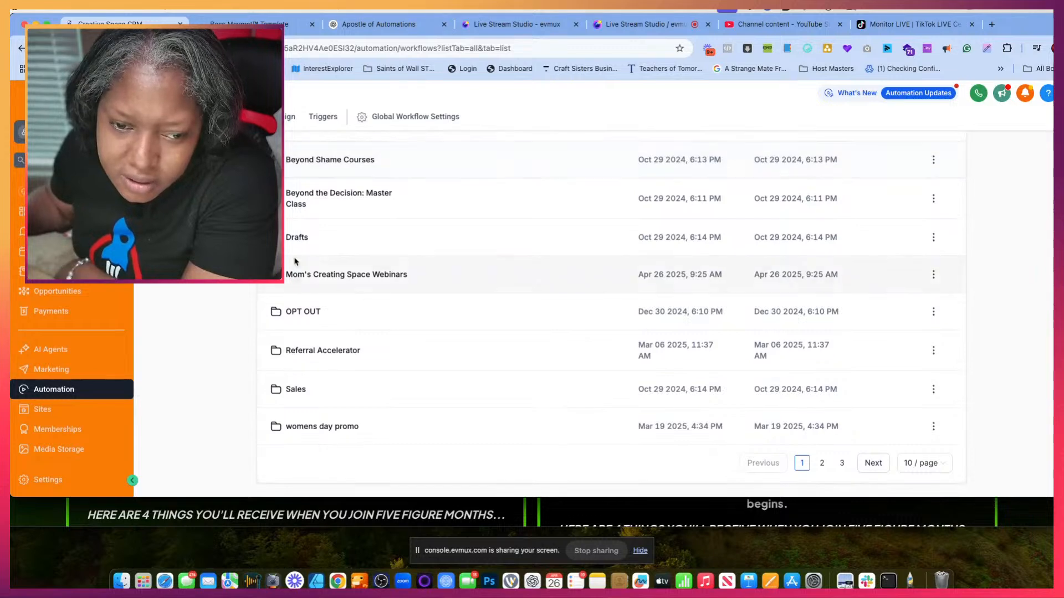
- Create two subfolders named "Preview" and "Main" inside the Mom's Creating Space Webinars folder
click(310, 270)
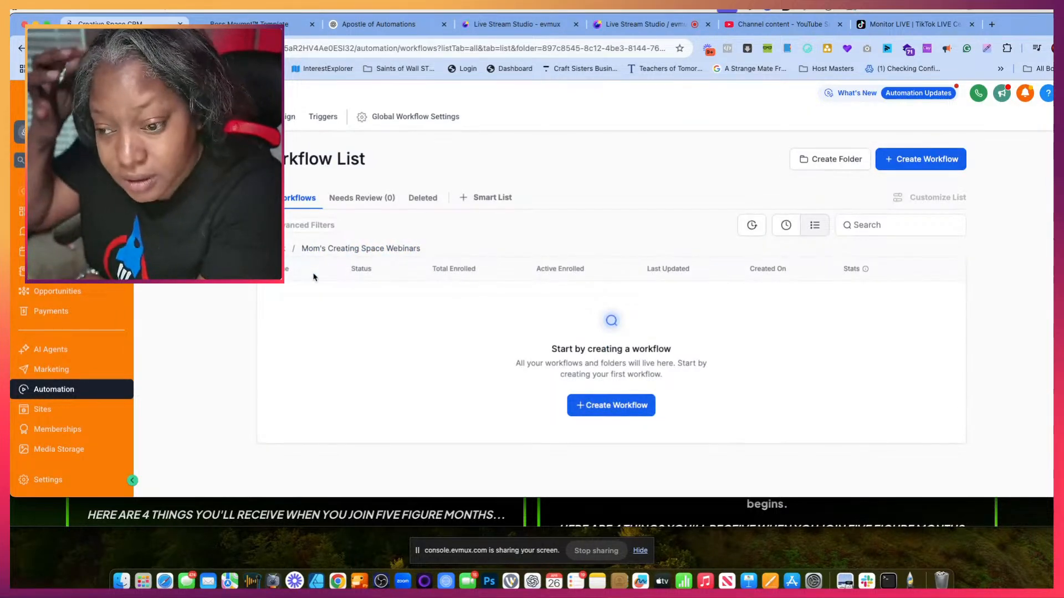
click(805, 158)
click(524, 327)
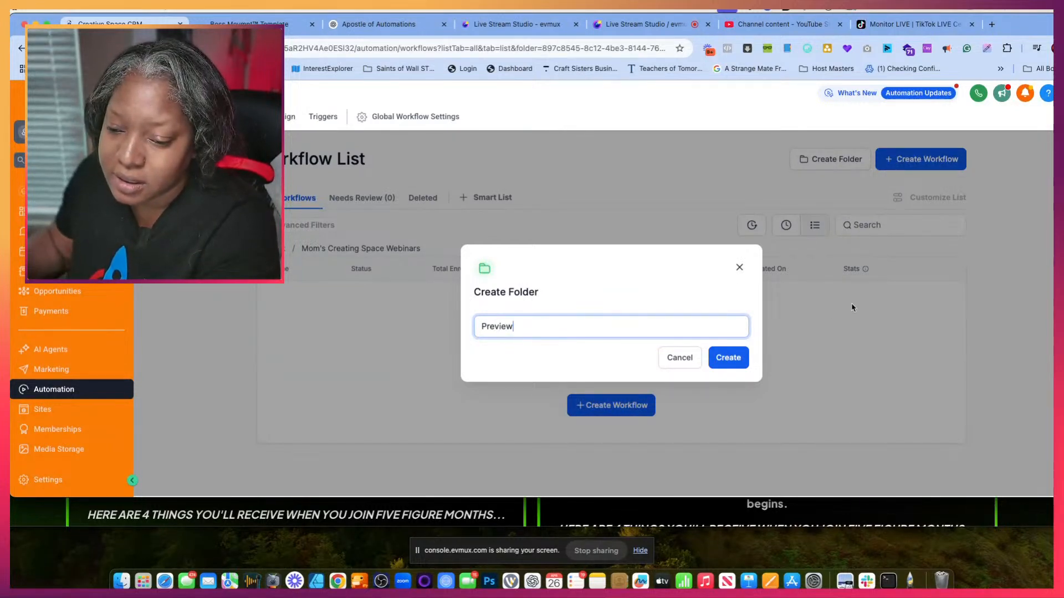
click(729, 357)
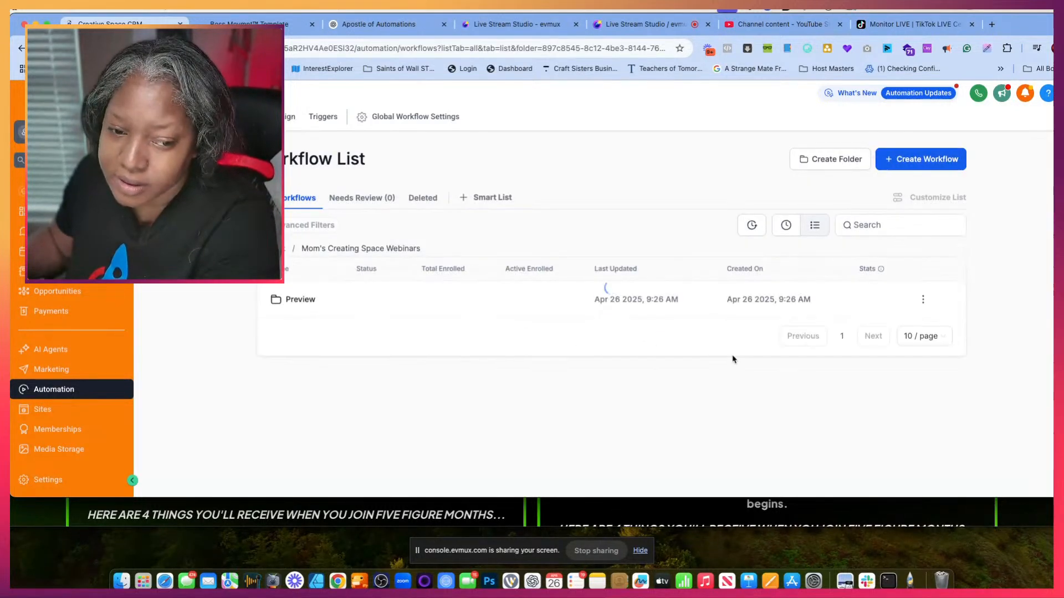
click(826, 160)
click(525, 329)
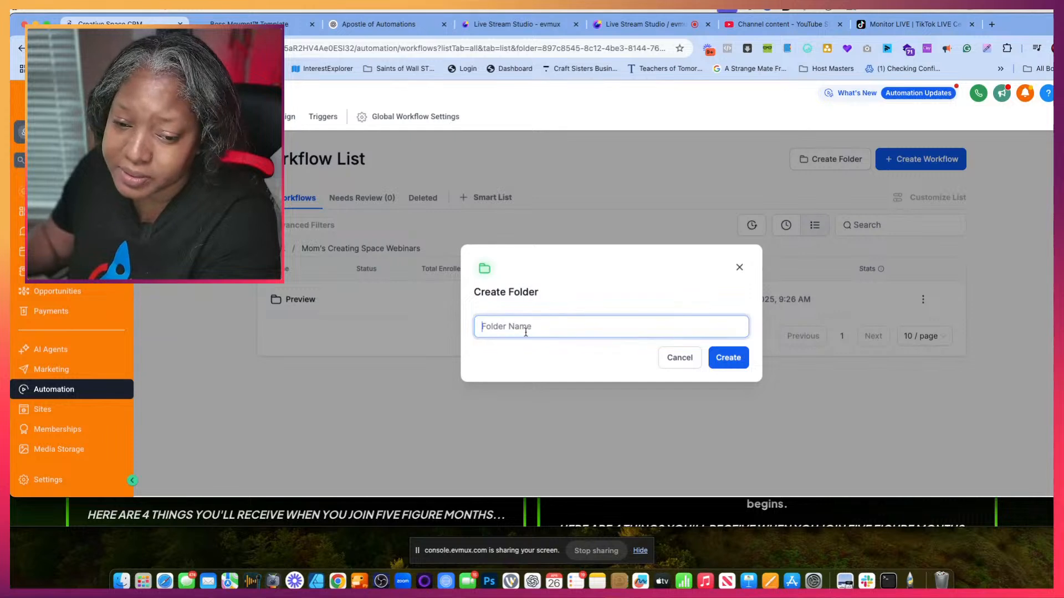
click(729, 358)
- Open the Preview folder and copy the workflow name "MCS Preview Webinar Automation - May 2025" from the Apostle of Automations chat
click(291, 337)
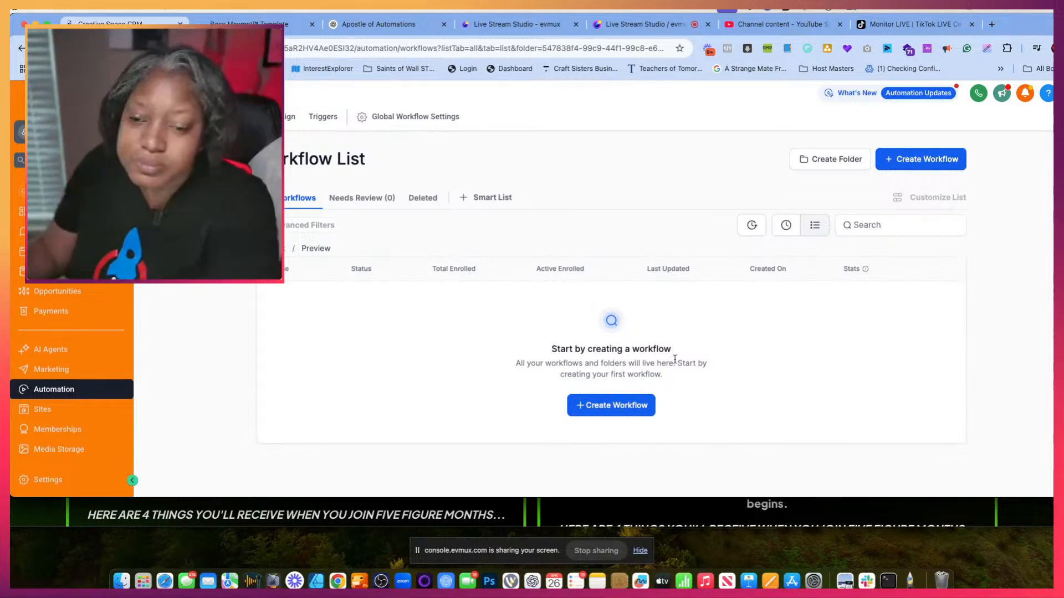
click(376, 24)
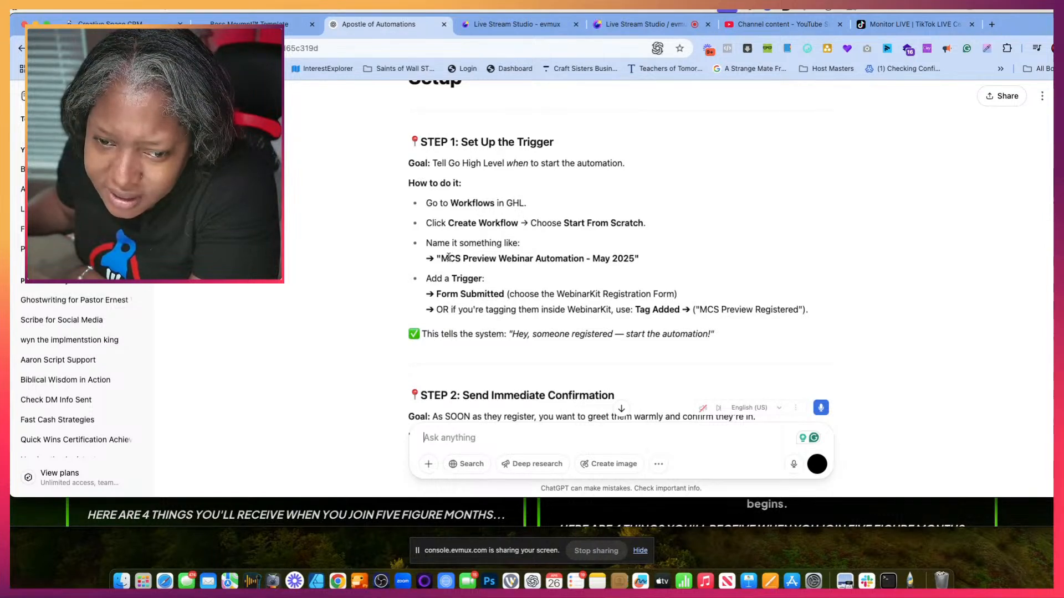
drag(439, 260, 640, 270)
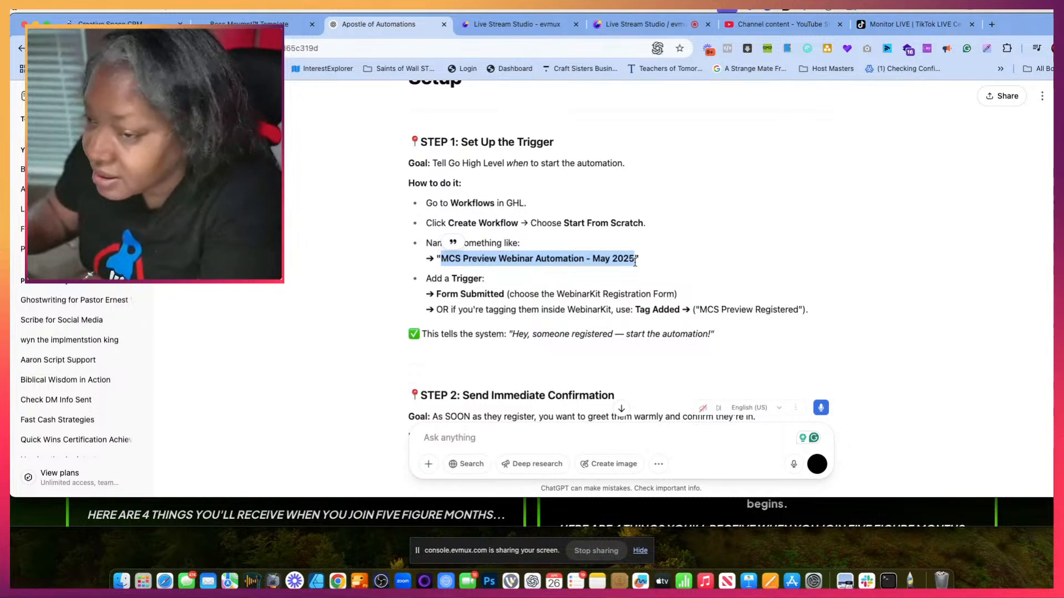
click(122, 24)
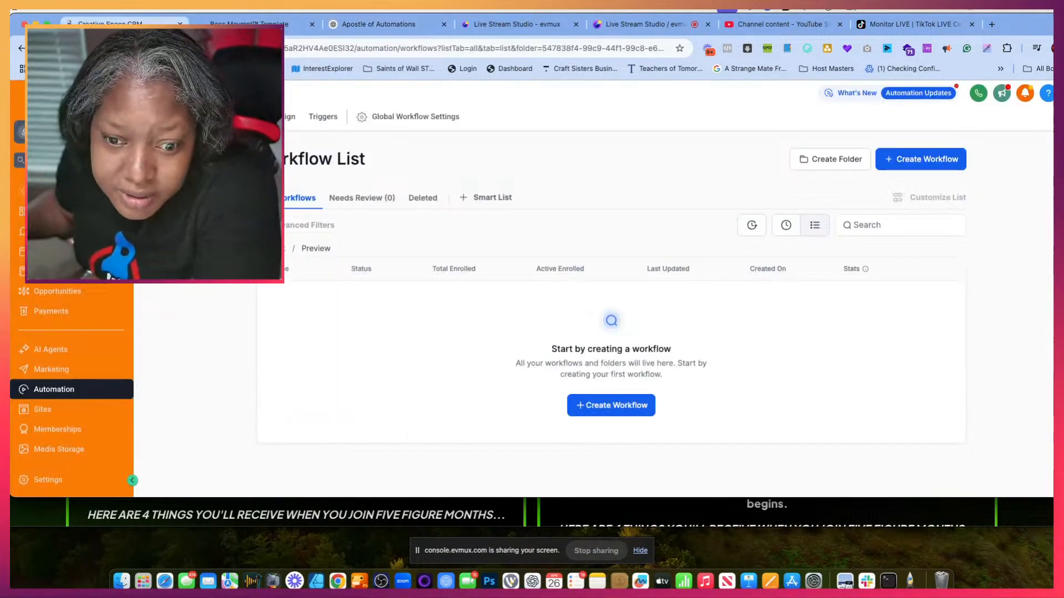
- Create a workflow from scratch in the Preview folder and name it "MCS Preview Webinar Automation - May 2025"
click(916, 160)
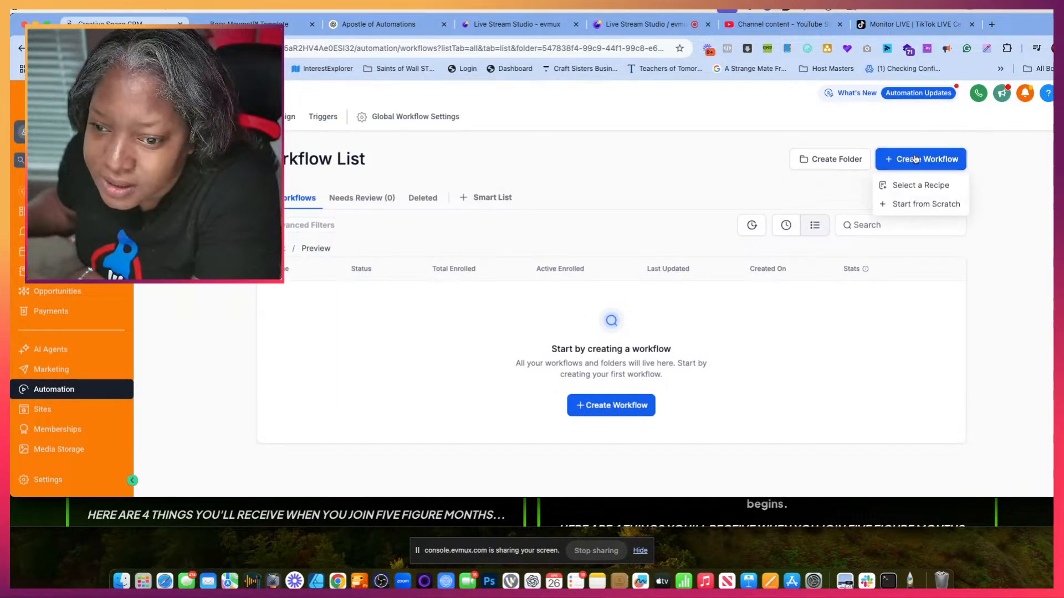
click(898, 203)
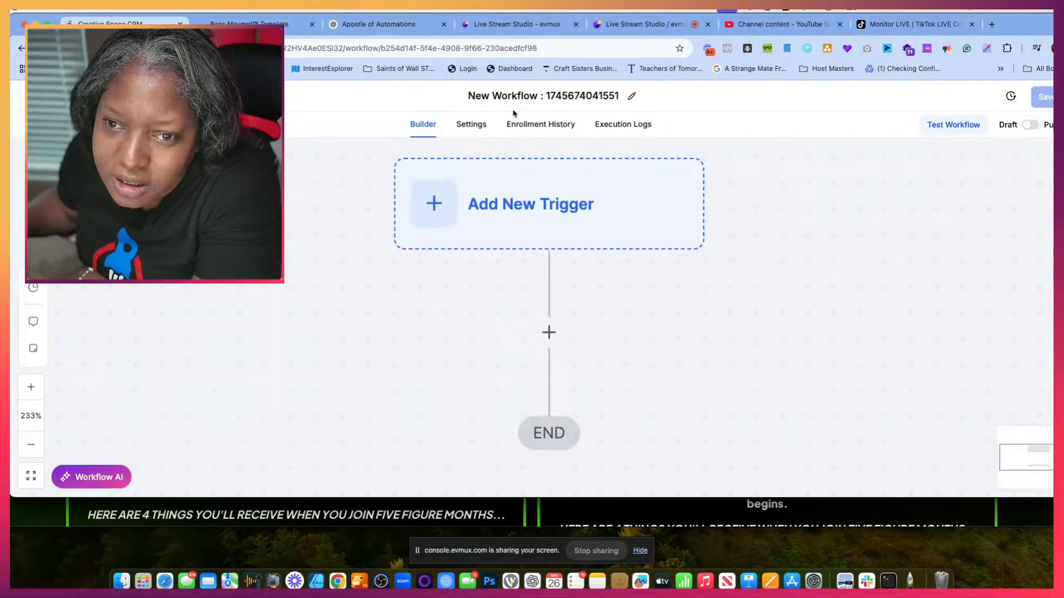
double_click(513, 96)
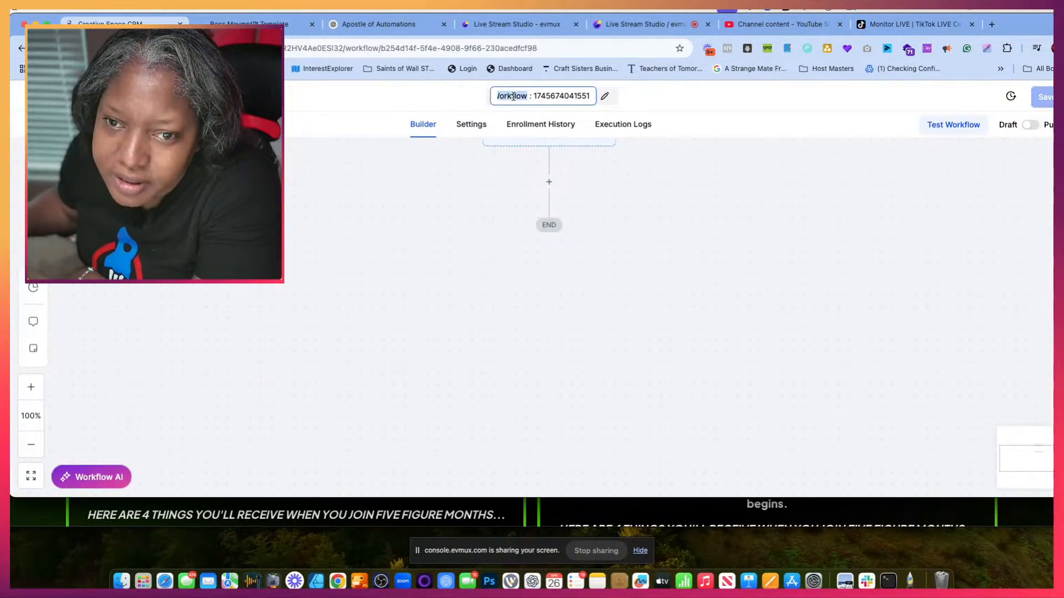
key(super+a)
key(super+v)
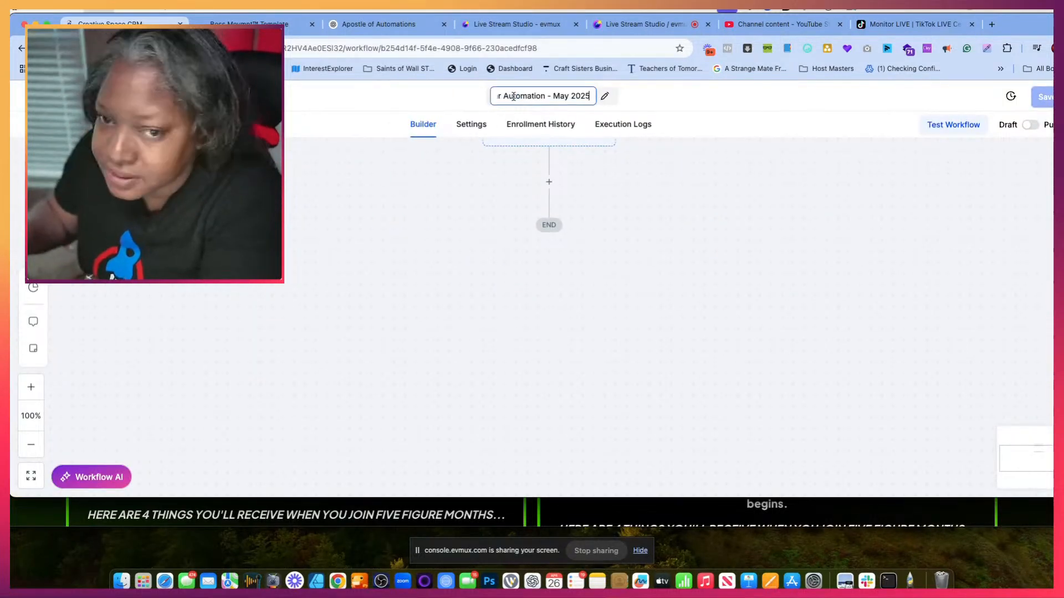
click(596, 199)
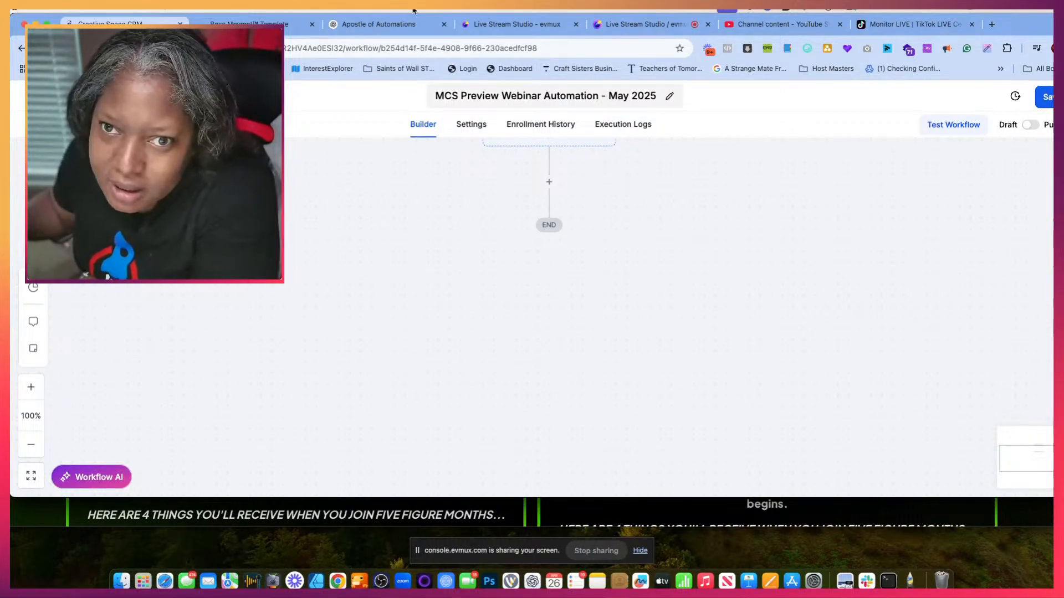
- Return to the Apostle of Automations chat and copy the tag name "MCS Preview Registered" from the trigger instructions
click(404, 25)
scroll(511, 288, down, 2)
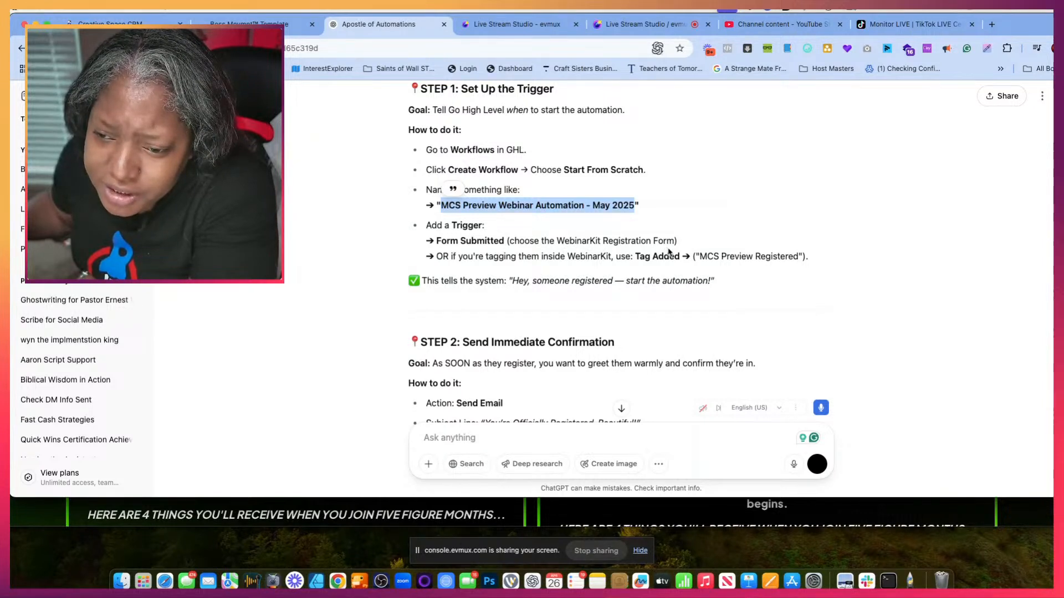
drag(701, 257, 774, 268)
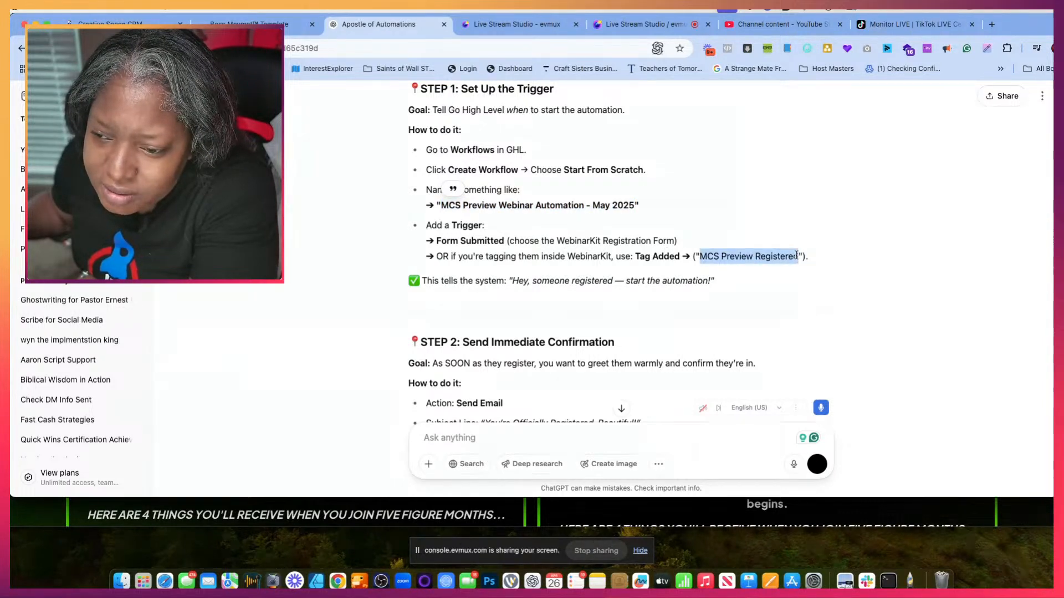
right_click(799, 254)
click(808, 275)
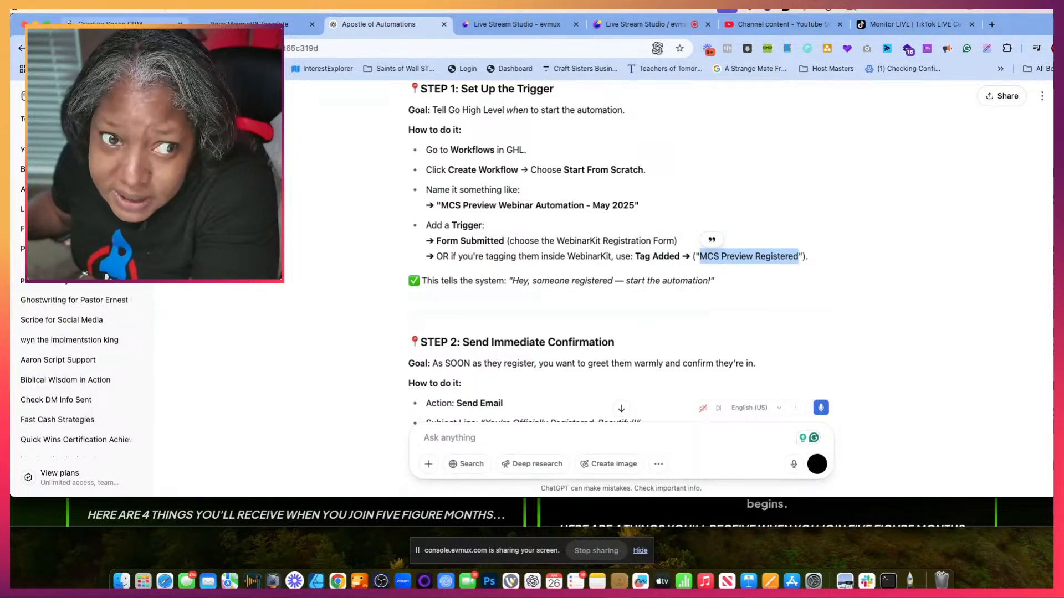
- Replace the webinar sign-up page with the Creative Space Academy webinars dashboard
click(128, 25)
click(266, 25)
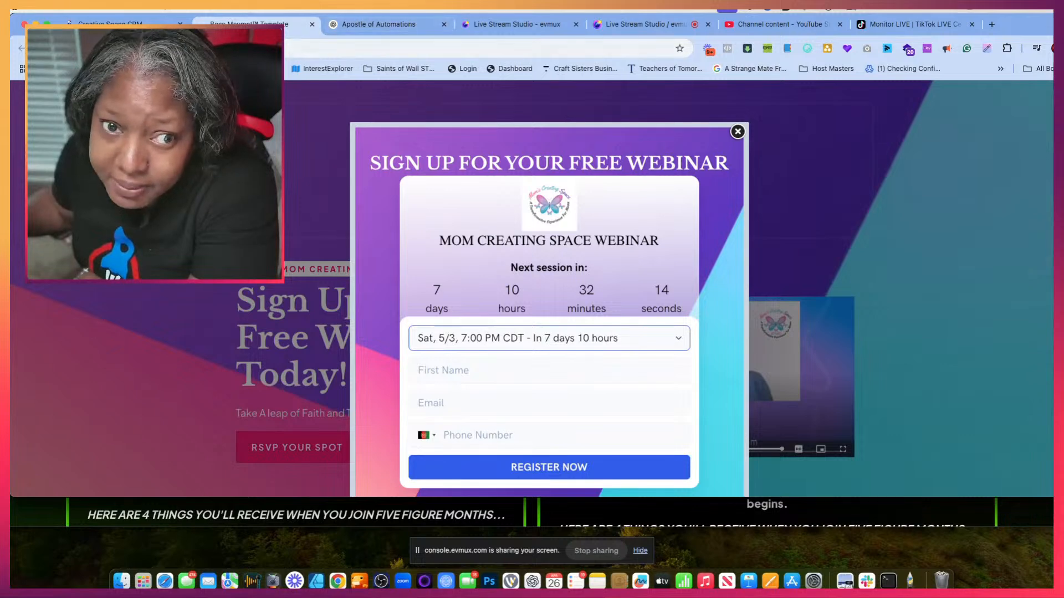
click(221, 48)
text(webinars)
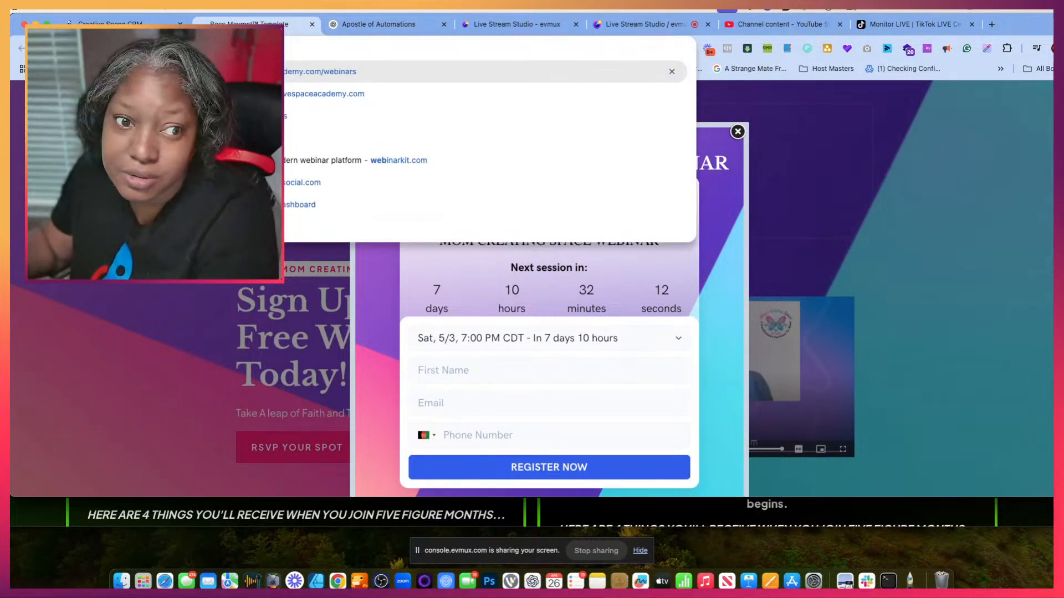
key(Return)
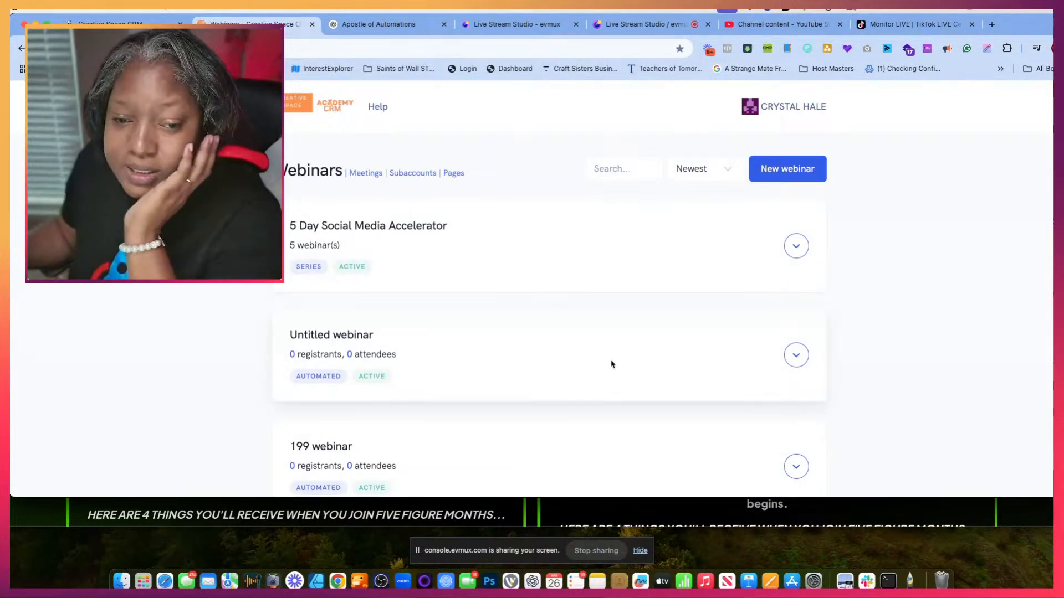
- Sign in to the EXOUSIA TRANSFORMATION SPACE subaccount from the webinar platform's subaccount list
click(412, 173)
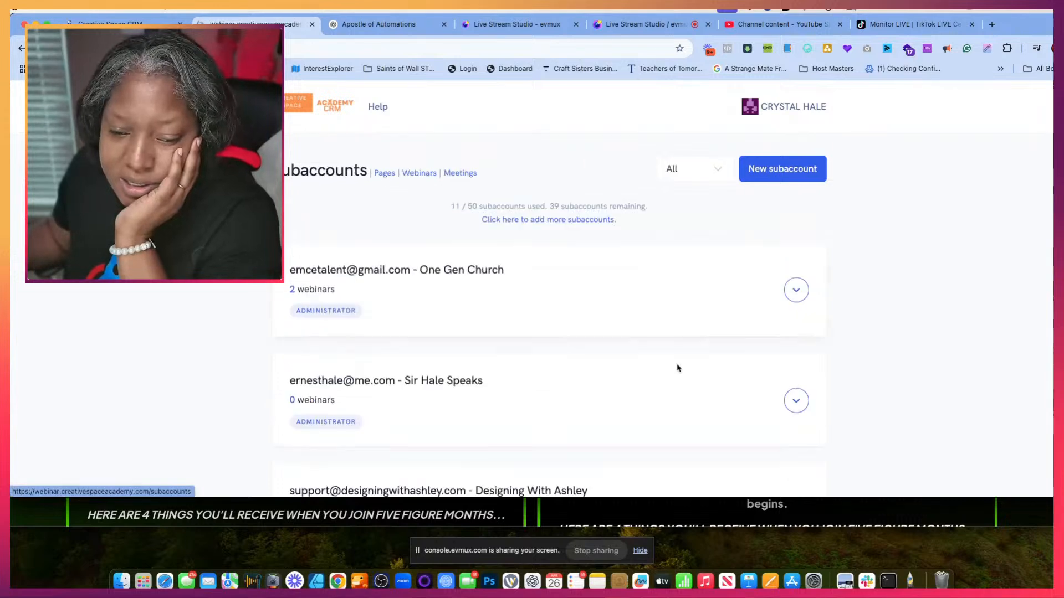
scroll(677, 368, down, 10)
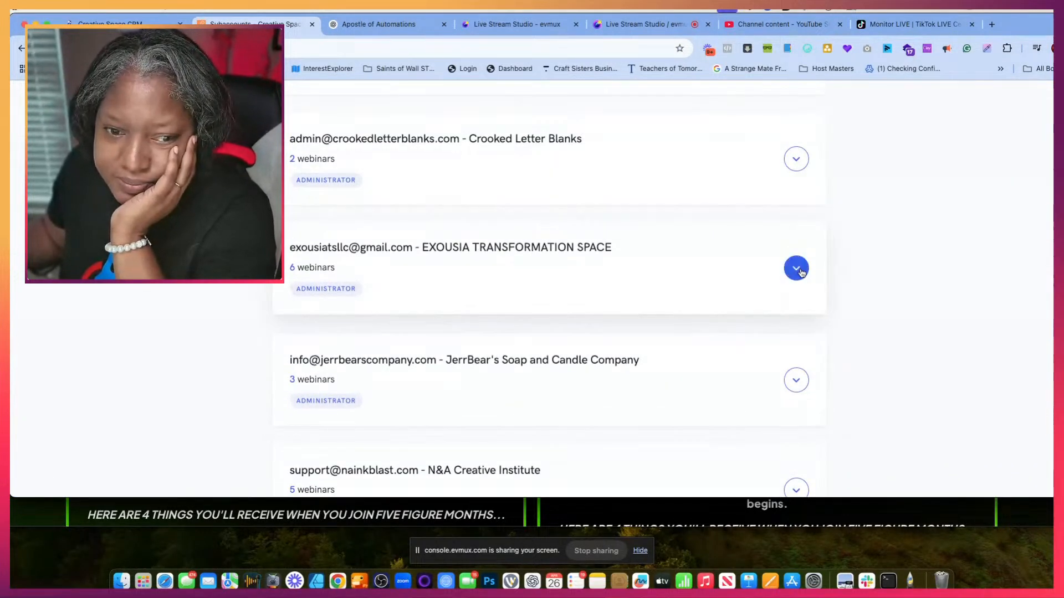
click(800, 272)
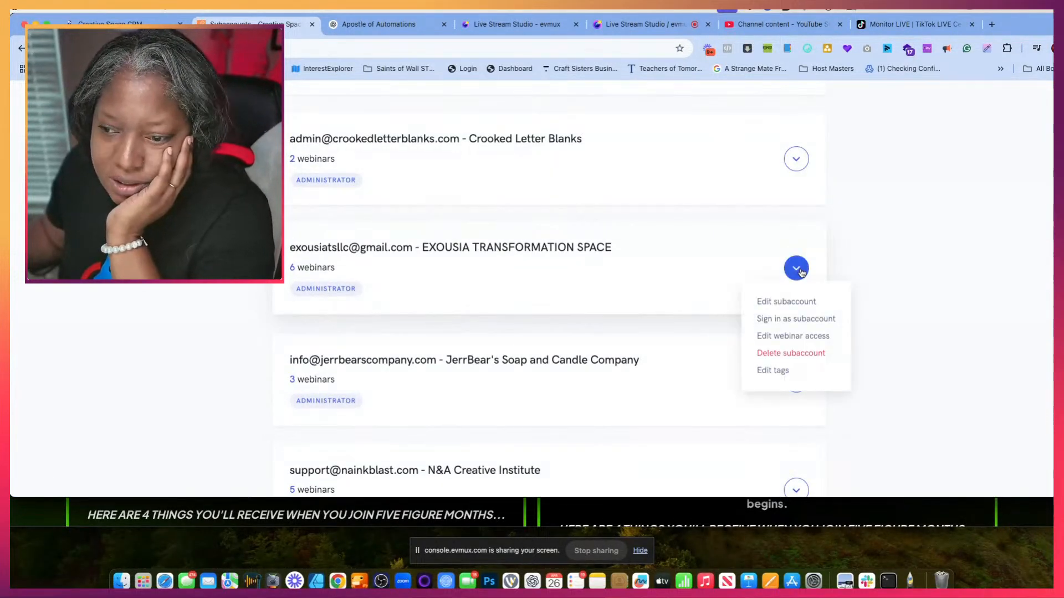
click(779, 319)
- Open the Mom Creating Space webinar for editing and expand the Creative Space CRM integration in its Other settings
scroll(518, 321, down, 1)
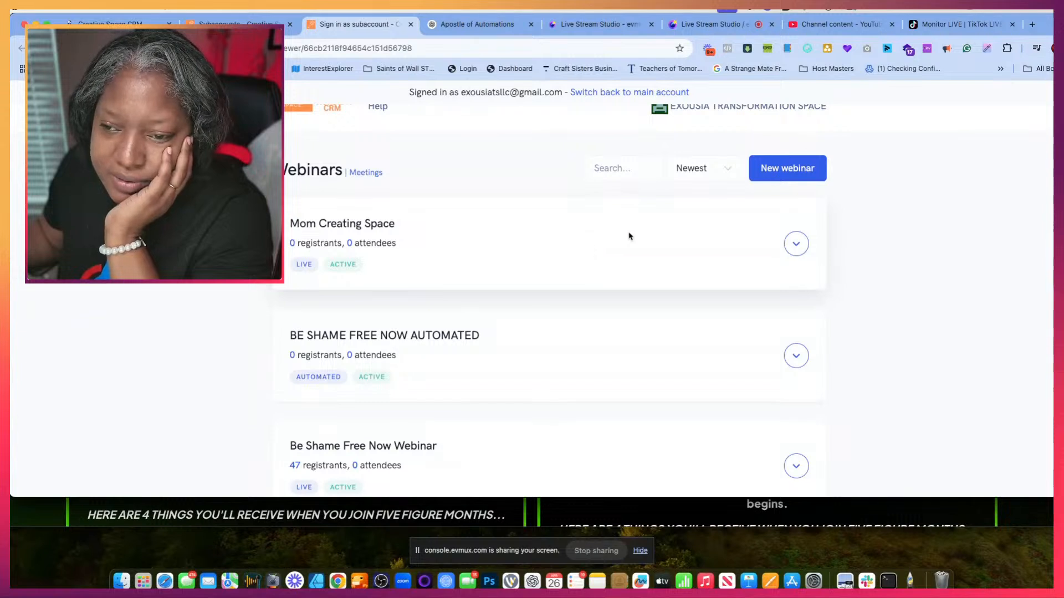
click(794, 246)
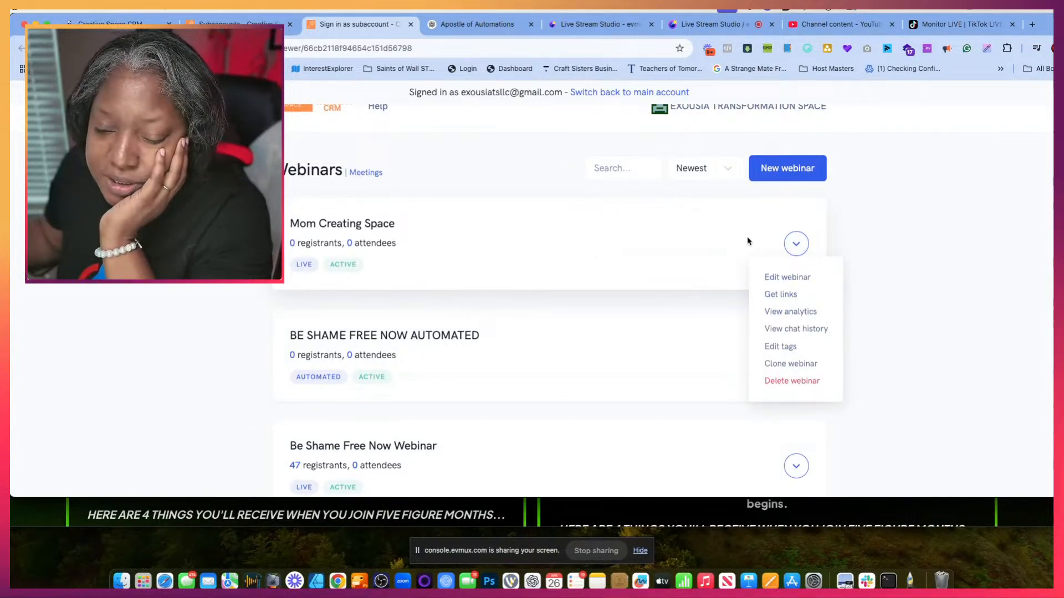
click(786, 278)
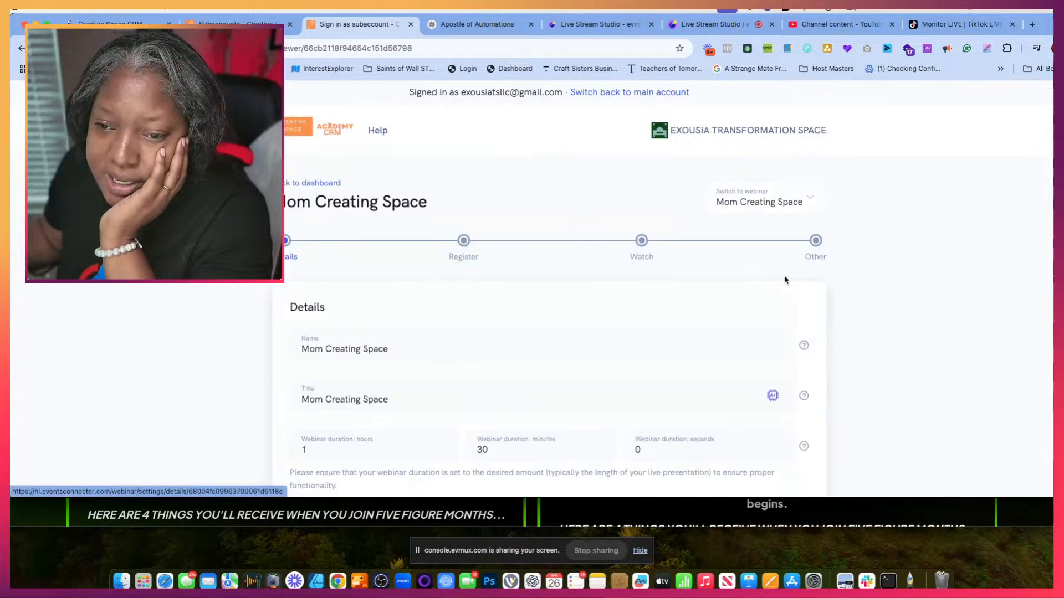
click(814, 240)
scroll(541, 365, down, 15)
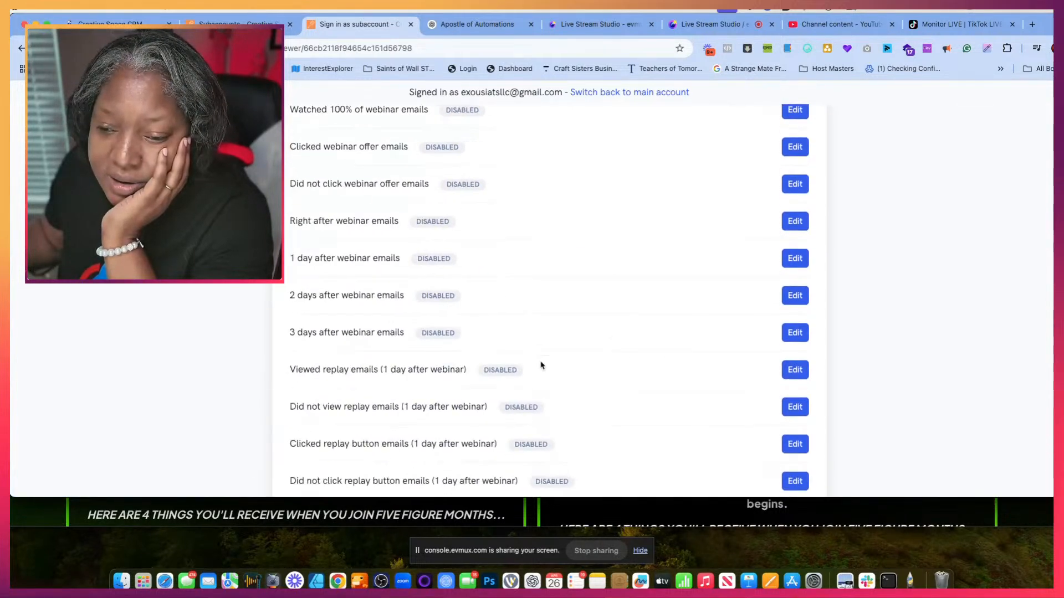
scroll(541, 365, up, 1)
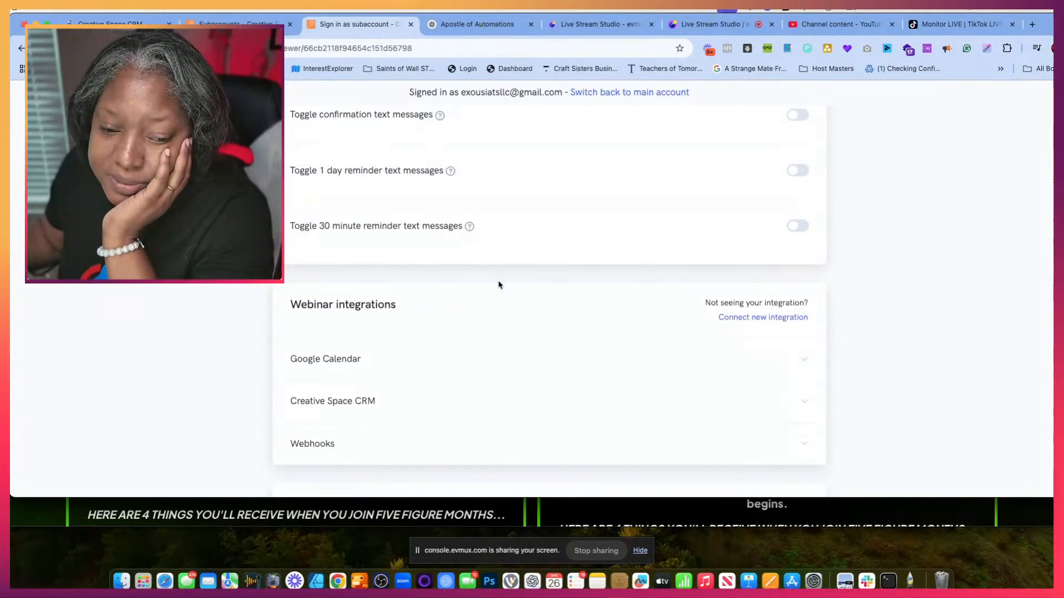
scroll(360, 273, down, 2)
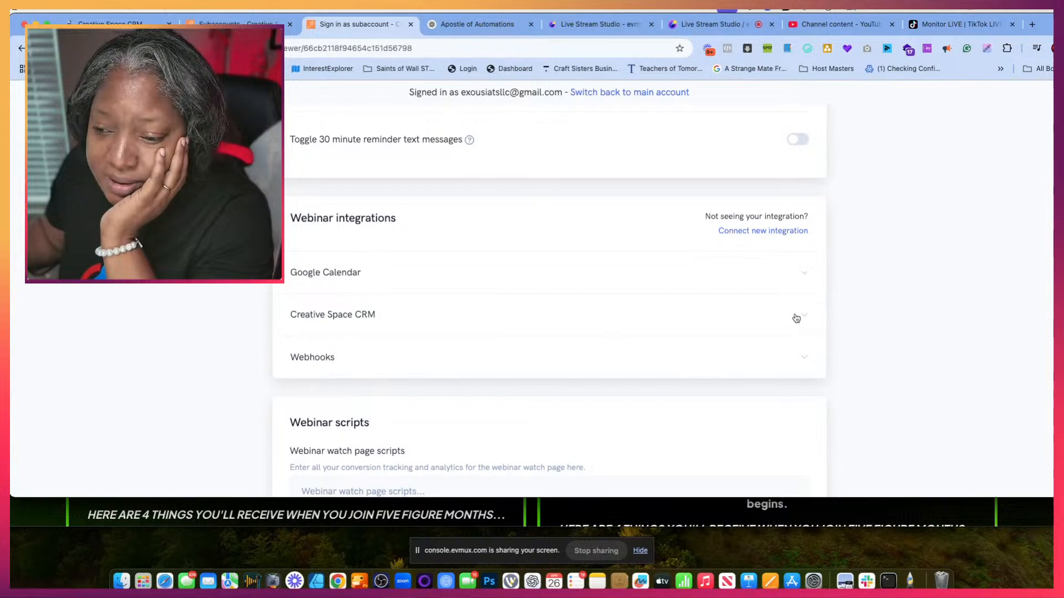
click(805, 317)
scroll(526, 354, down, 4)
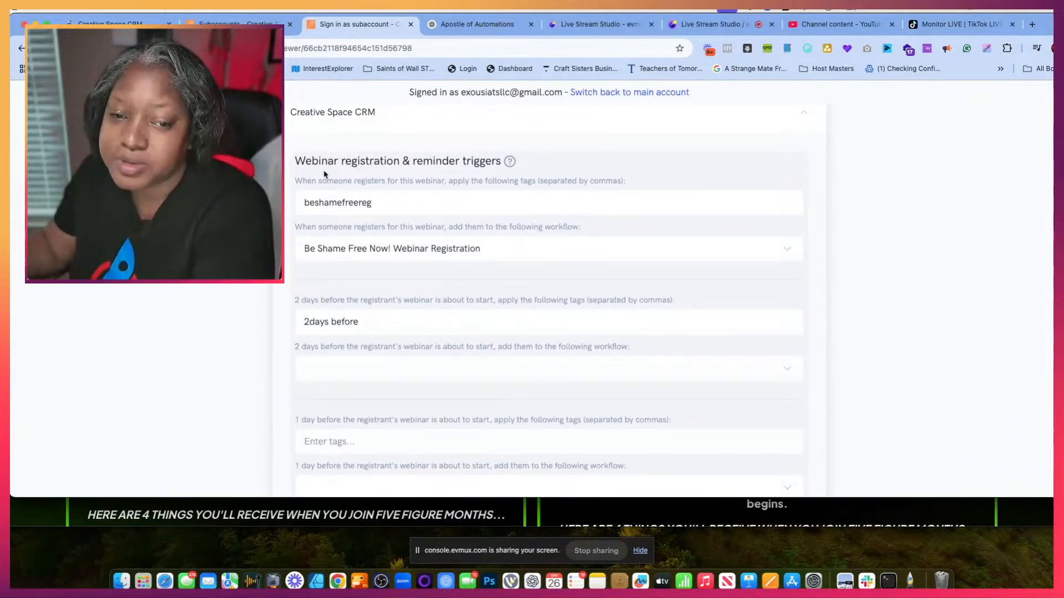
- Replace the tag applied on webinar registration with "MCS Preview Registered" and save the webinar
click(366, 203)
drag(381, 205, 306, 203)
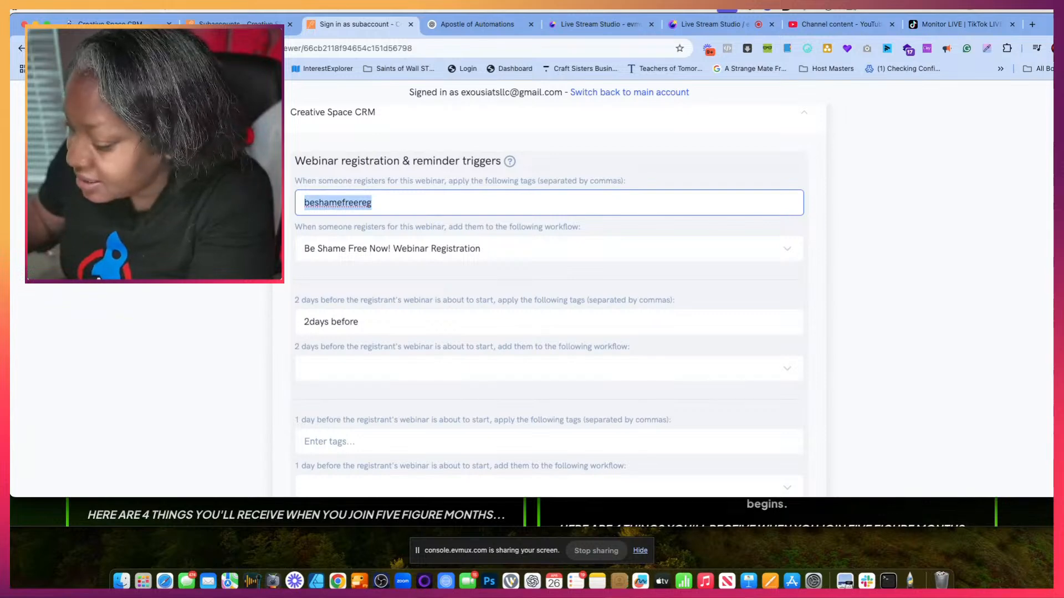
key(super+v)
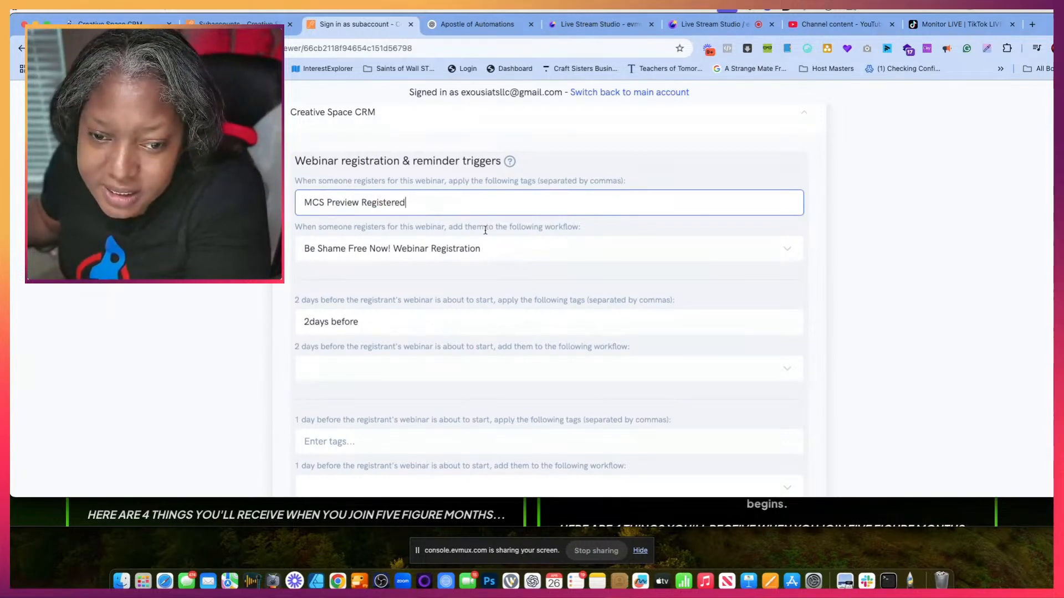
click(532, 221)
scroll(700, 301, down, 15)
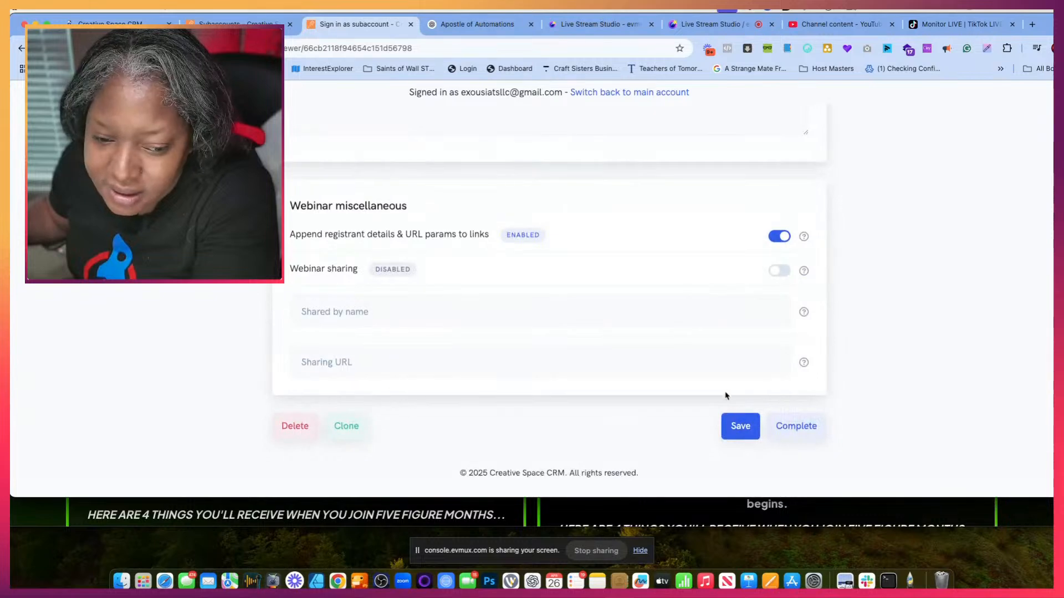
click(740, 425)
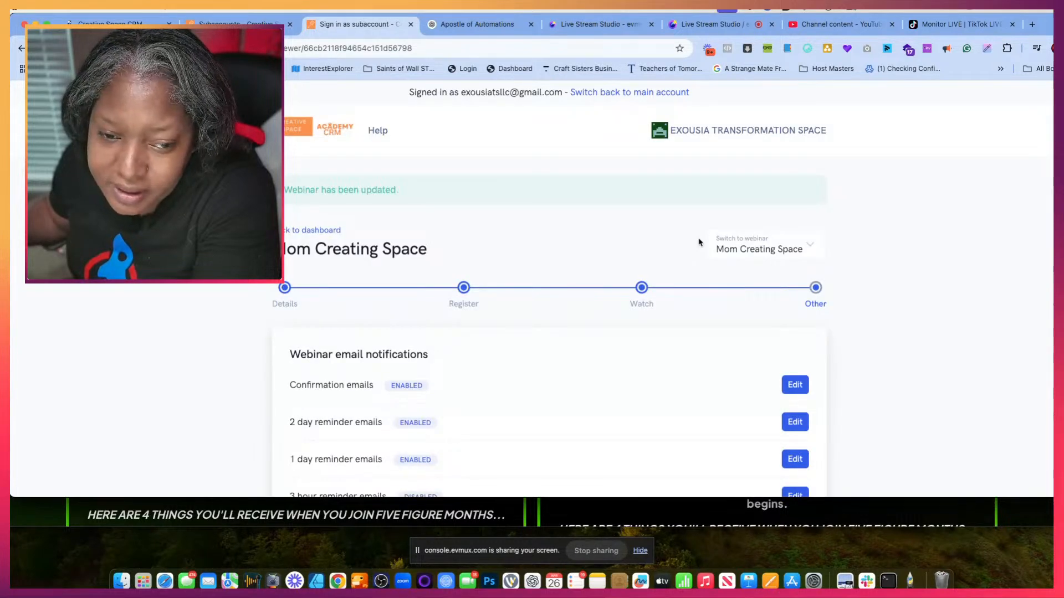
- Reopen the webinar's Creative Space CRM integration and copy its registration tag
scroll(665, 381, down, 20)
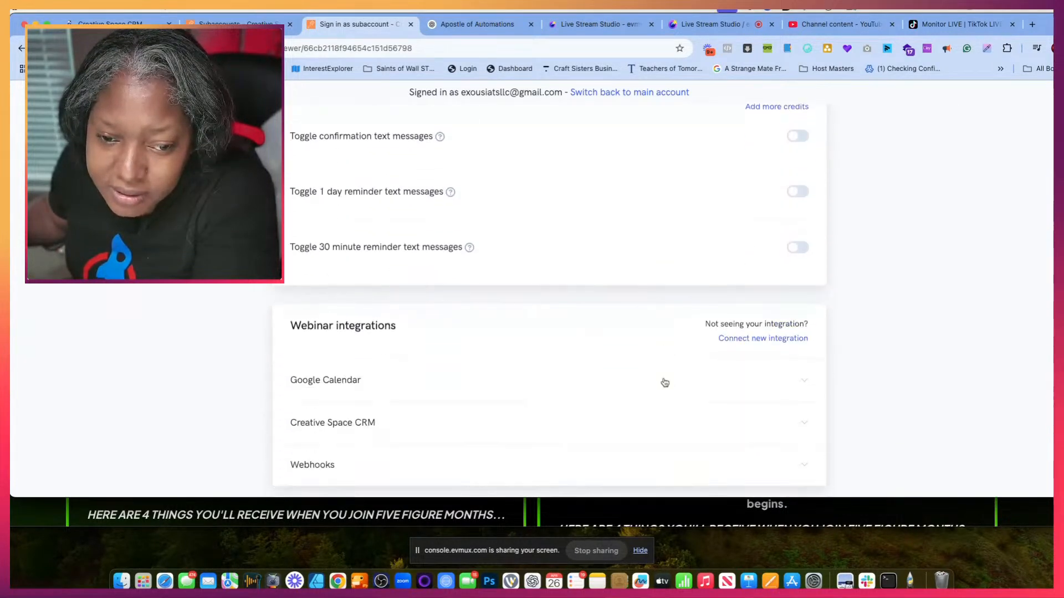
scroll(665, 382, down, 5)
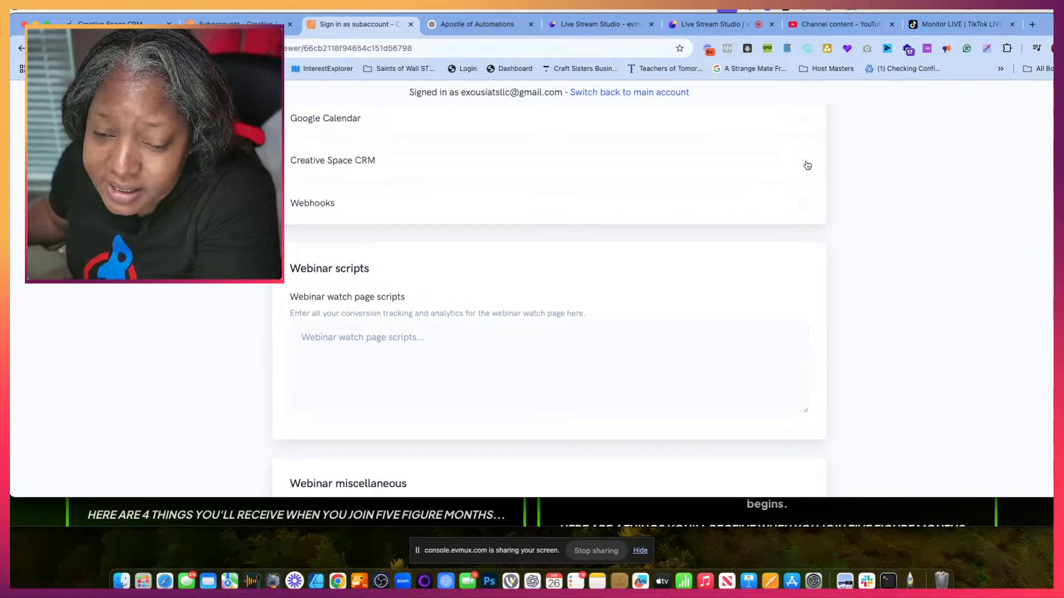
click(805, 163)
drag(413, 250, 316, 251)
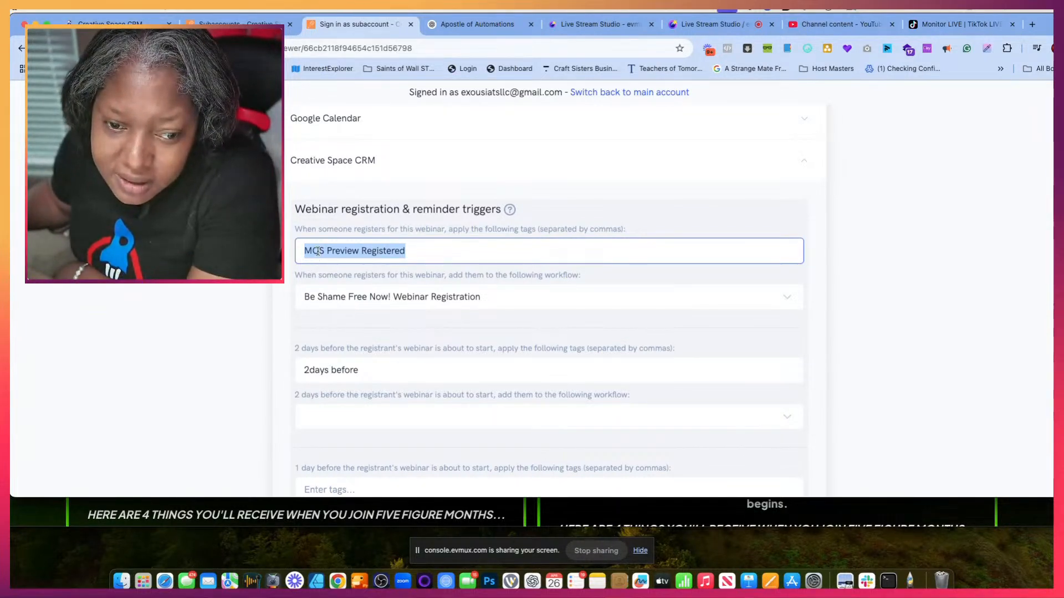
- Switch to the Creative Space CRM workflow and add a Contact Tag trigger
click(121, 25)
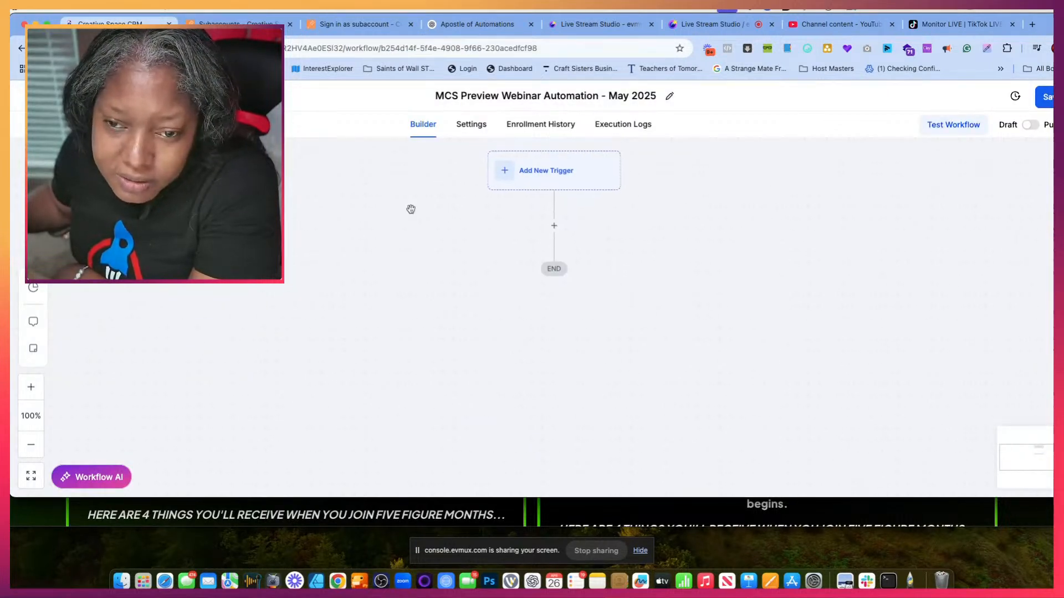
click(508, 181)
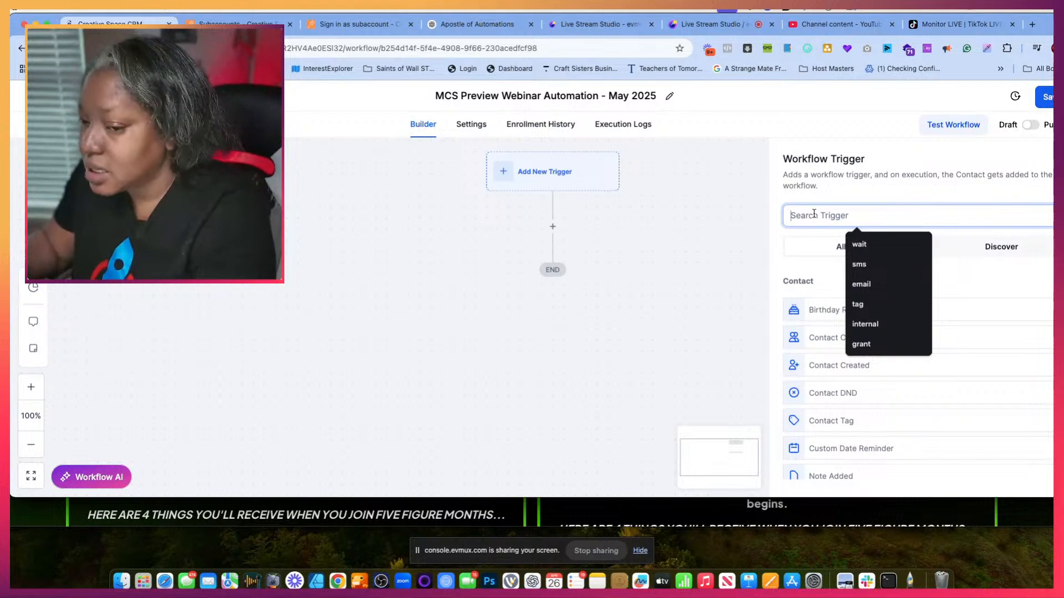
text(contact)
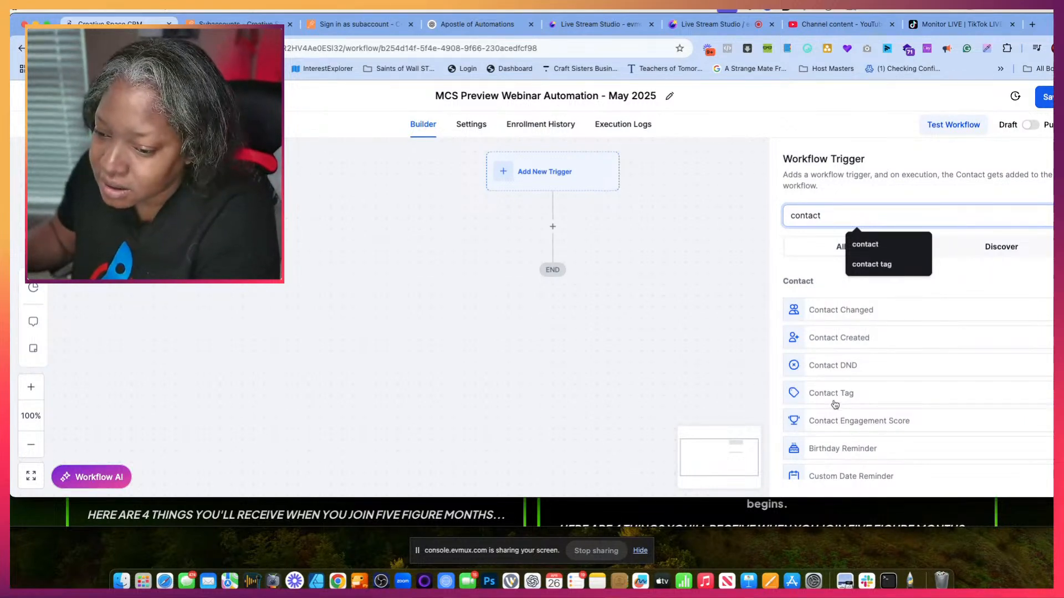
click(834, 394)
- Filter the trigger by Tag Added with a new tag named "MCS Preview Registered" and save the trigger
click(610, 321)
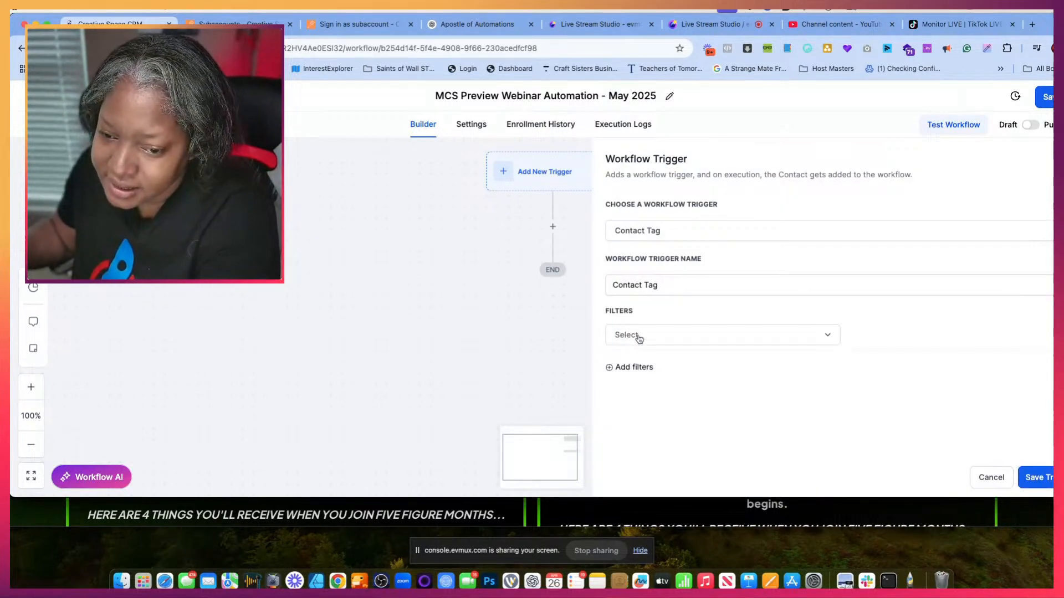
right_click(626, 336)
click(619, 336)
click(618, 336)
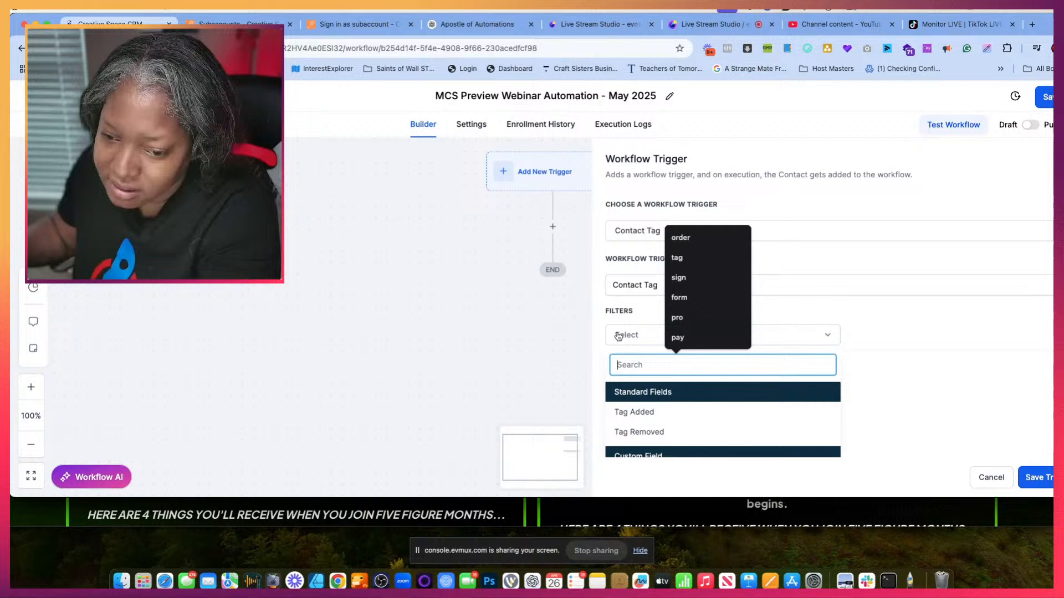
click(622, 411)
click(878, 340)
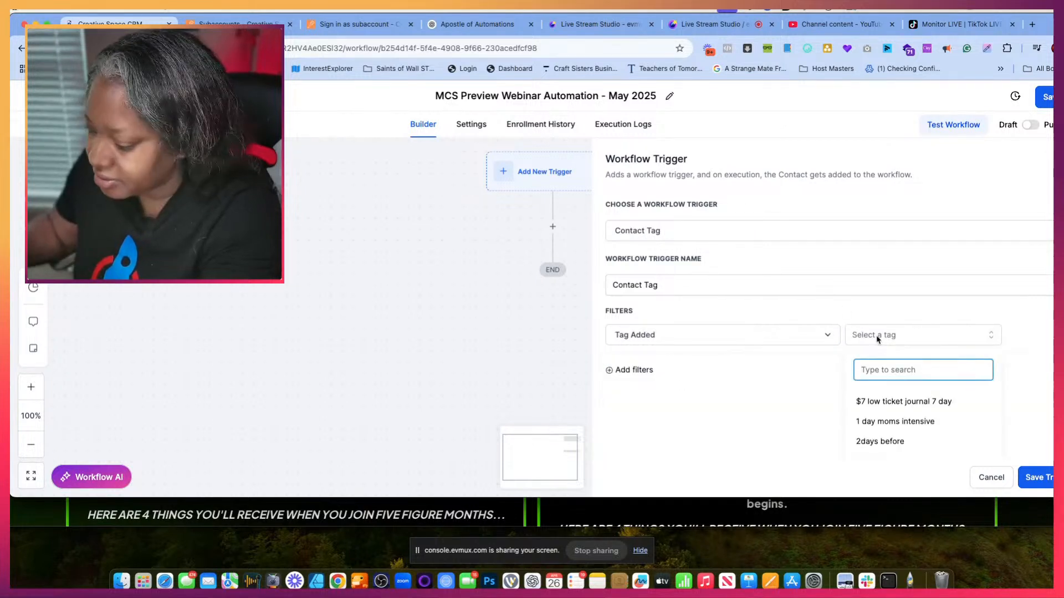
text(MCS Preview Registered)
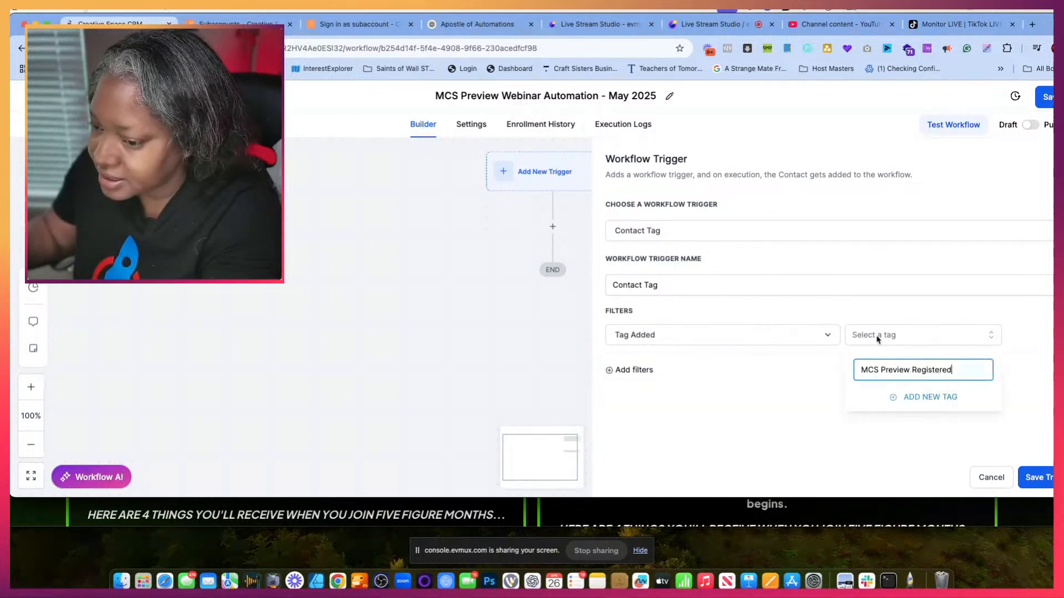
click(929, 398)
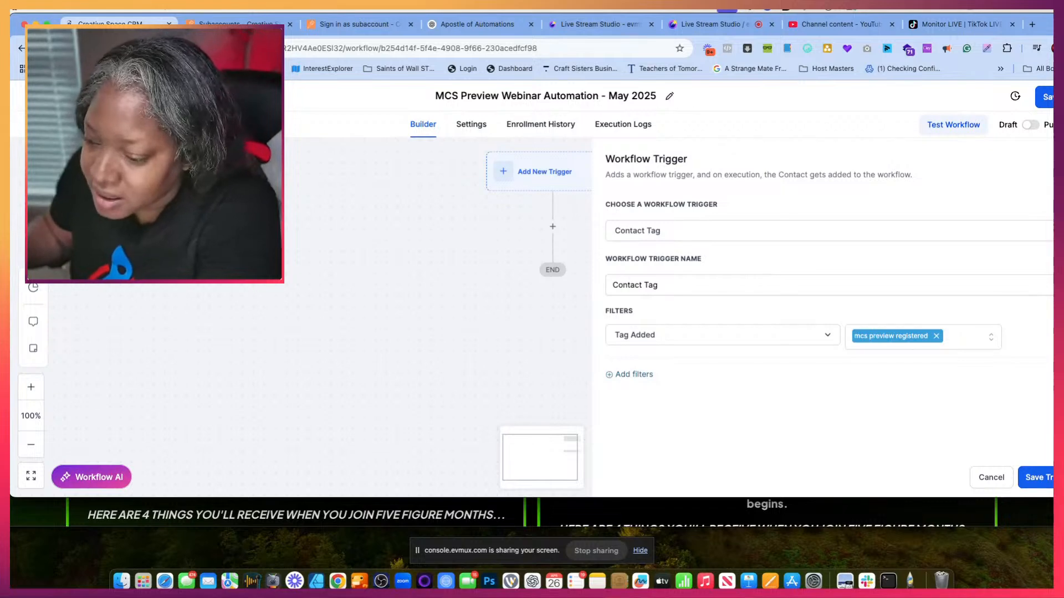
click(1040, 478)
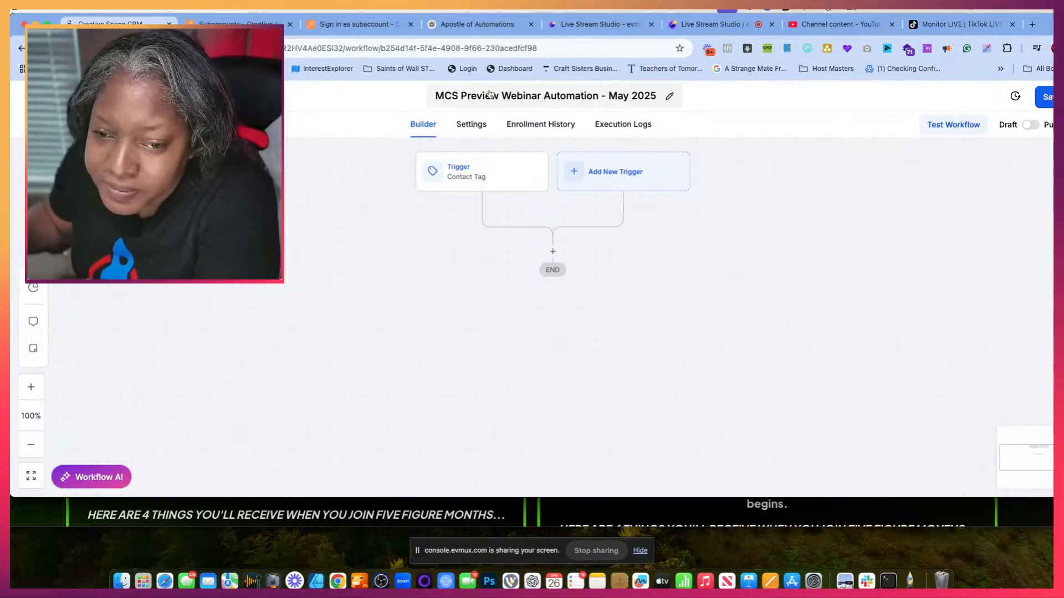
- Return to the Apostle of Automations chat and read the Step 2 immediate confirmation instructions and the closing next-step question
click(497, 24)
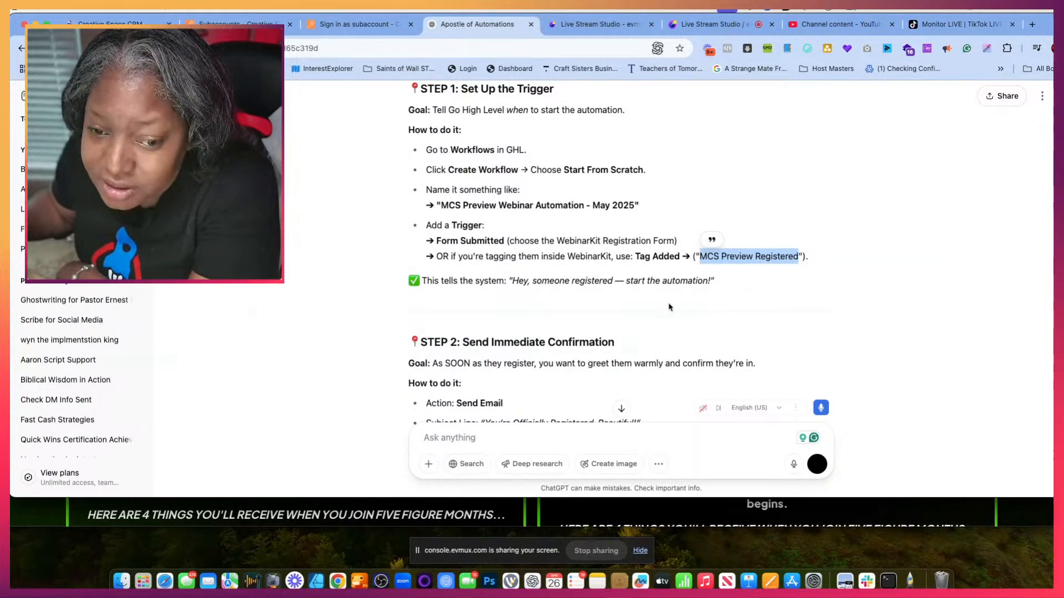
scroll(669, 307, down, 2)
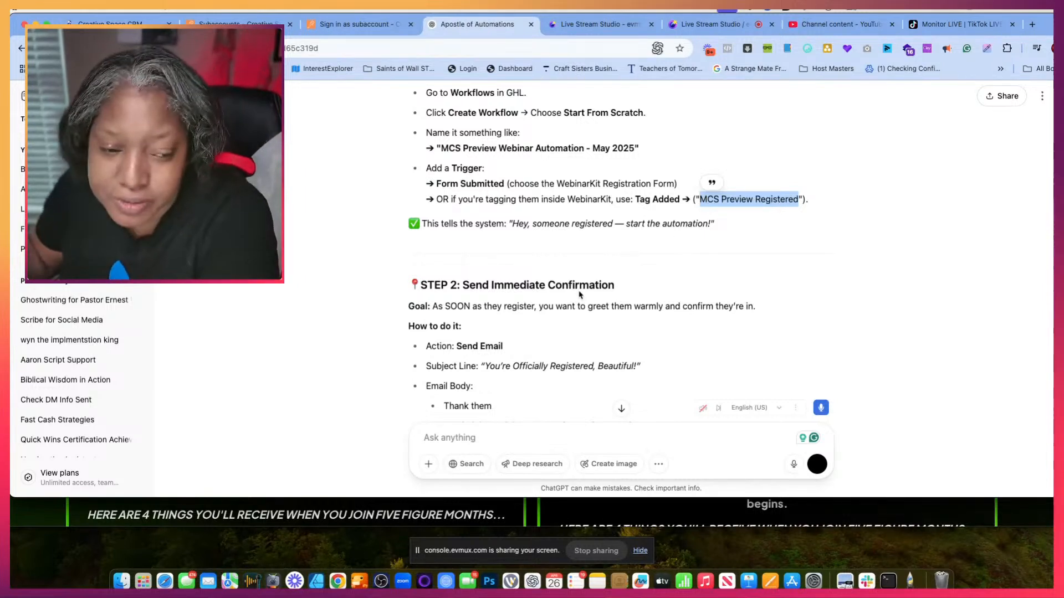
scroll(579, 277, down, 5)
scroll(565, 244, down, 1)
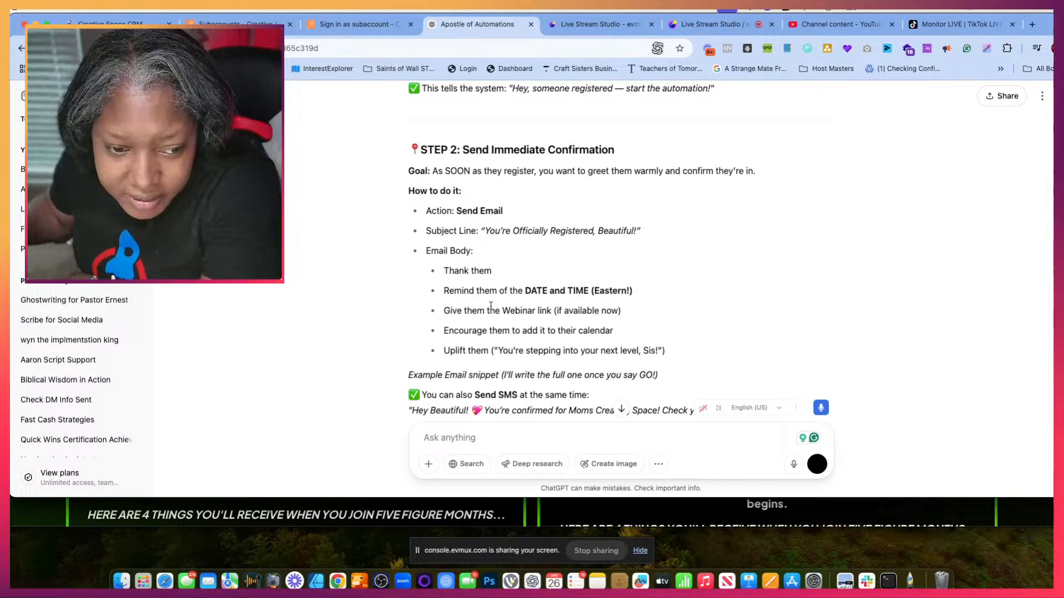
scroll(490, 306, down, 5)
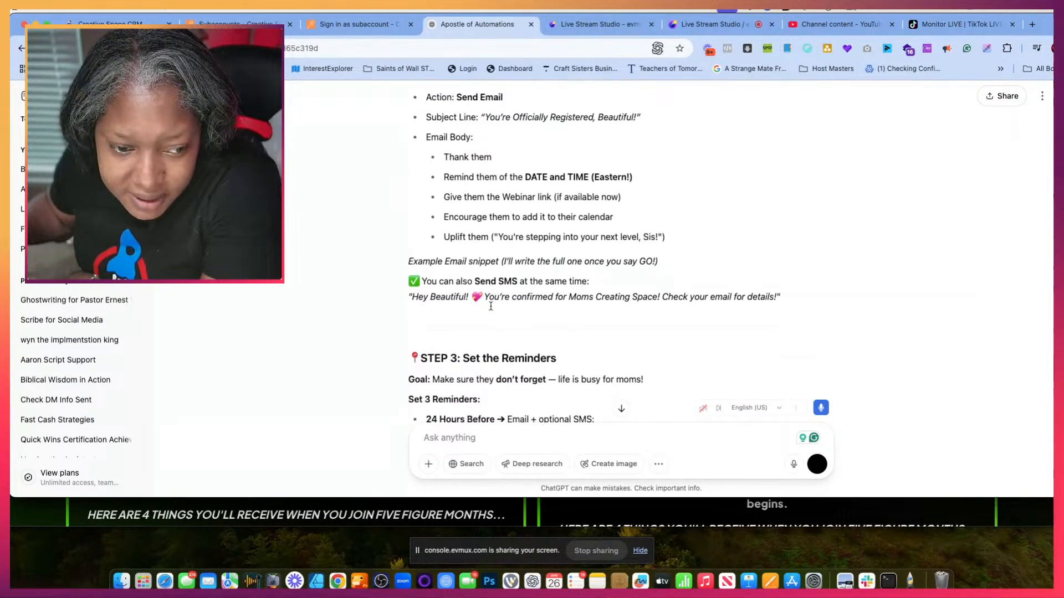
scroll(491, 306, up, 2)
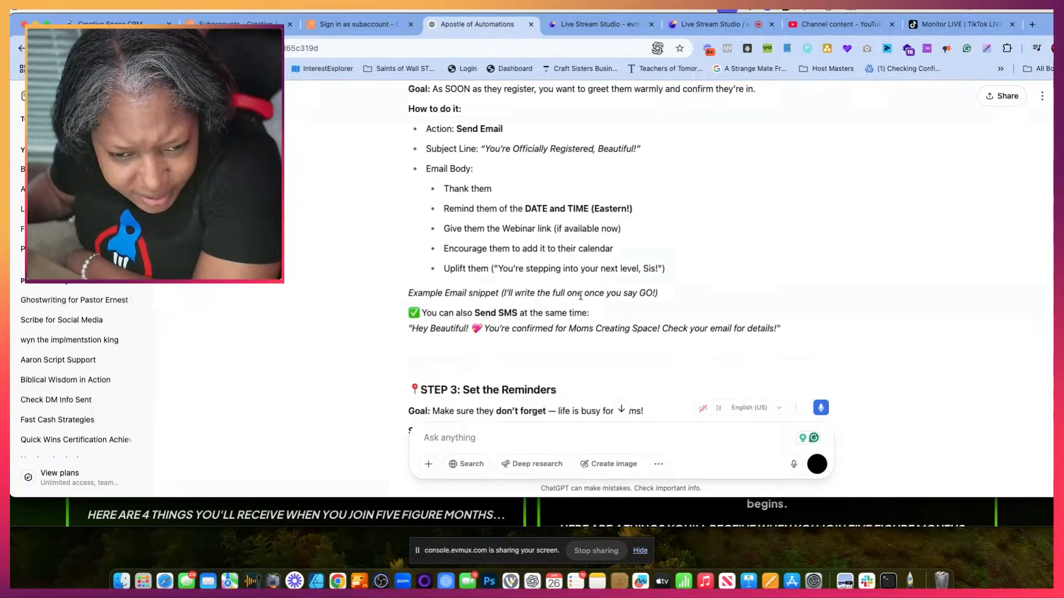
scroll(565, 310, up, 2)
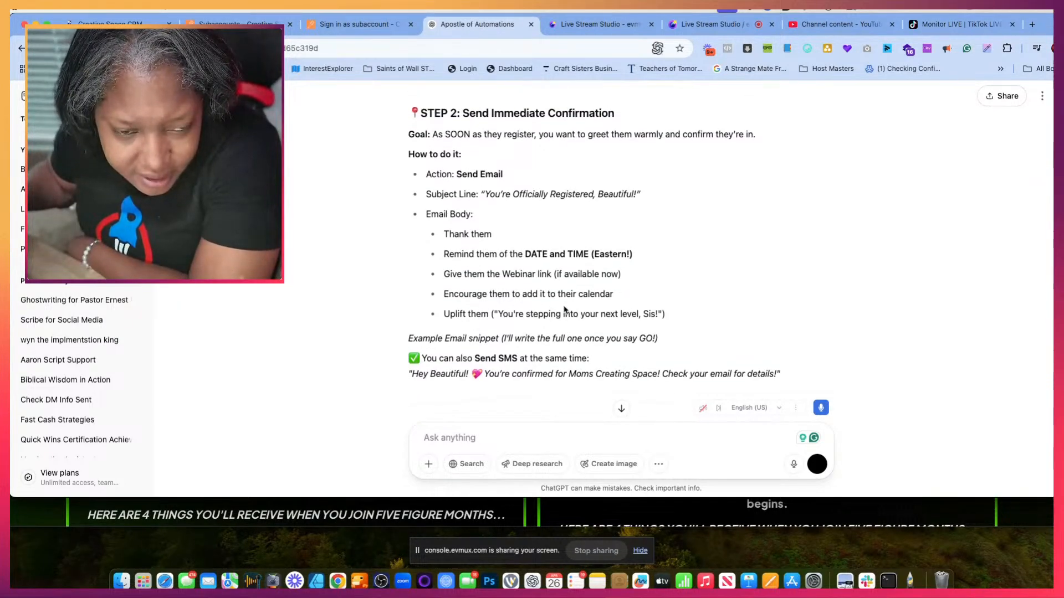
scroll(565, 310, down, 6)
scroll(565, 310, down, 10)
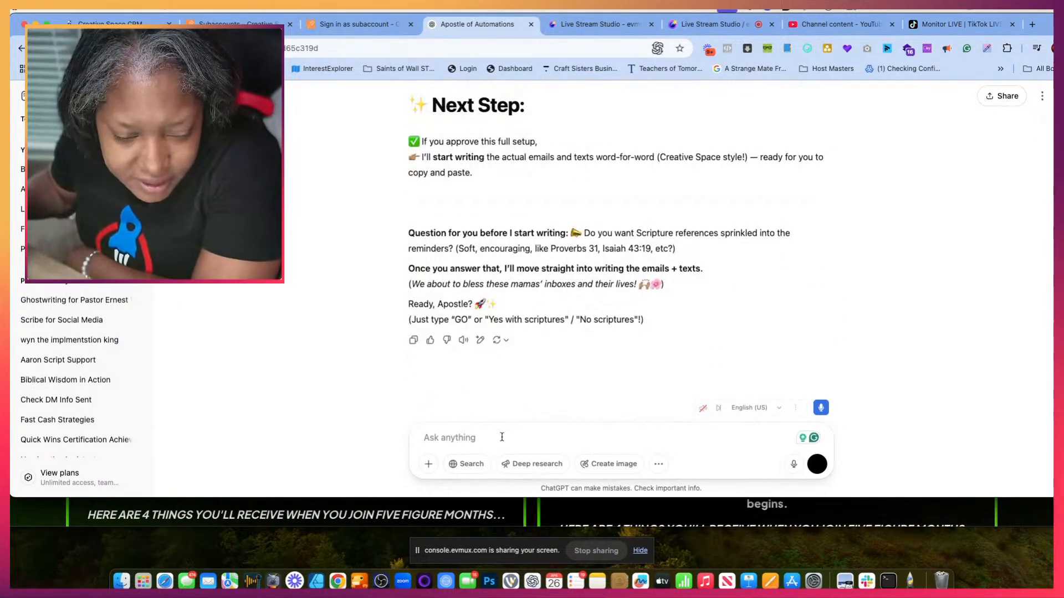
text(can you)
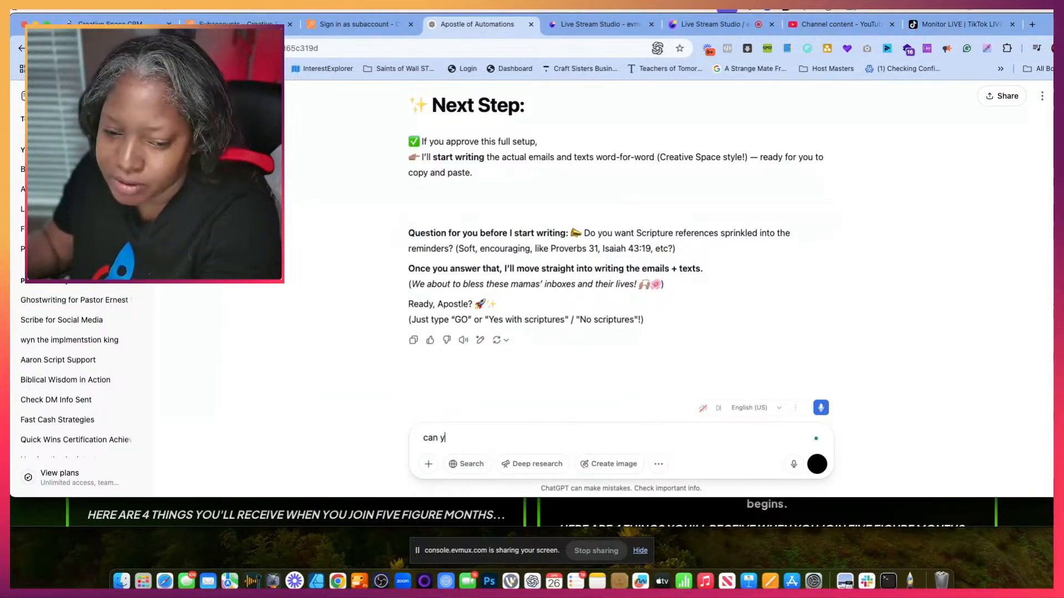
key(BackSpace)
key(BackSpace)
key(BackSpace)
key(BackSpace)
key(BackSpace)
scroll(826, 302, up, 1)
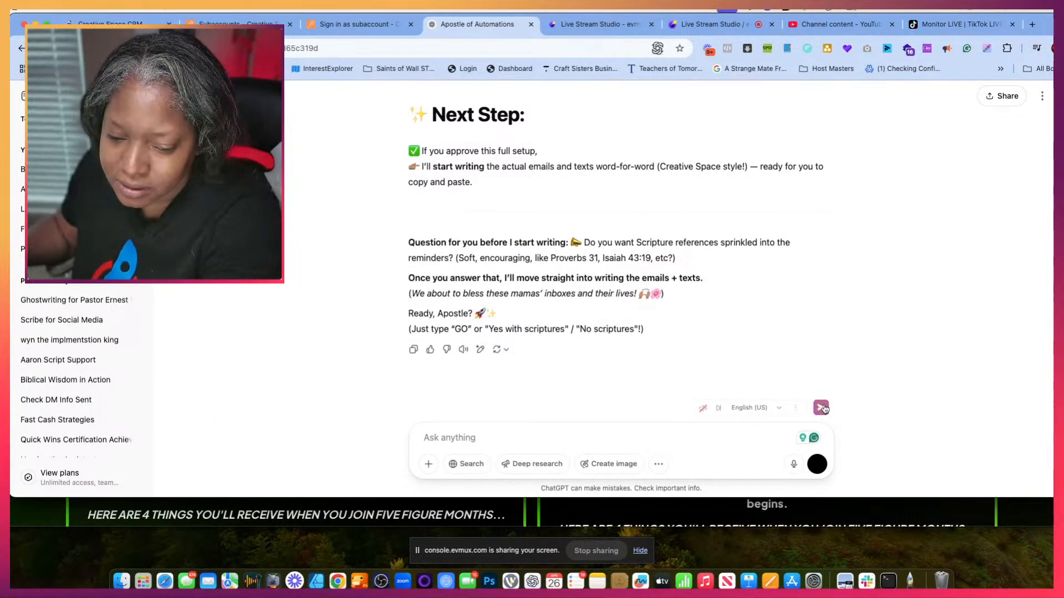
- Ask the chat to rewrite the steps with the same tag, mentioning being on step two and wanting all text written out for copy and paste
text(hey Apostle as you're telling me to do this step by step can you also make sure when you are)
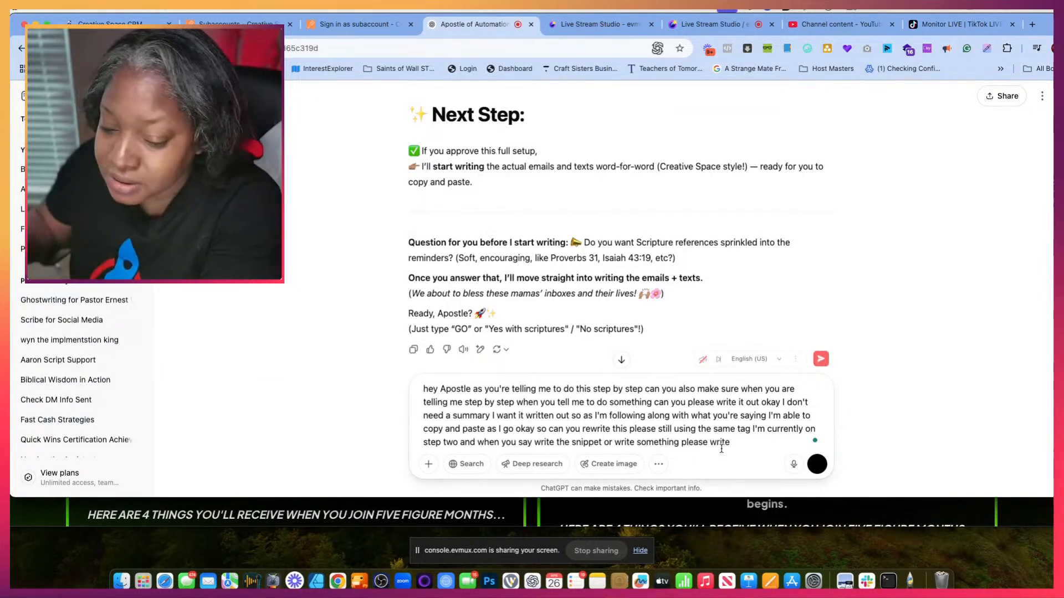
click(816, 470)
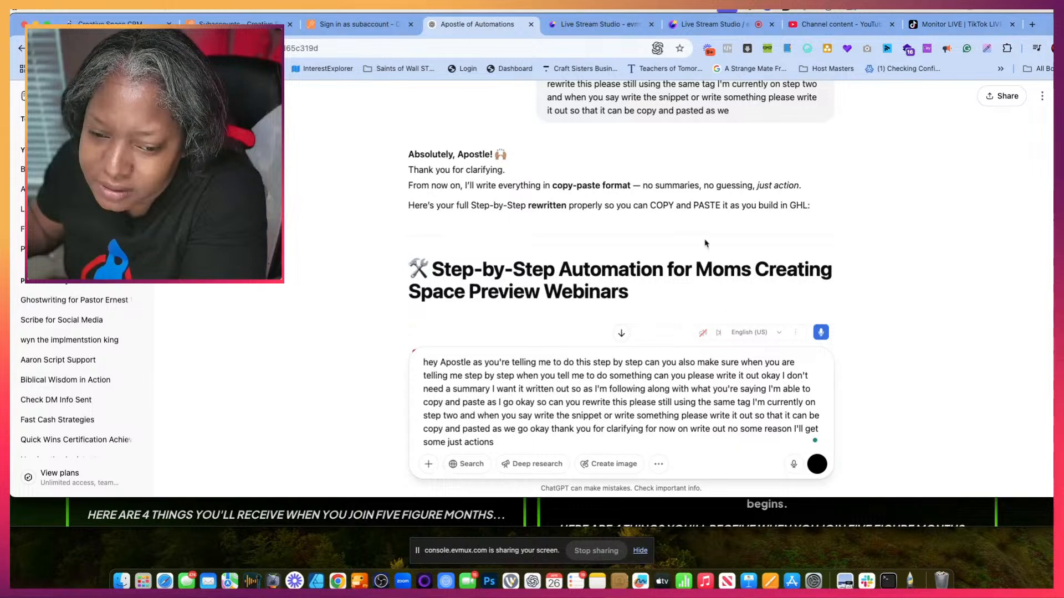
scroll(706, 243, down, 3)
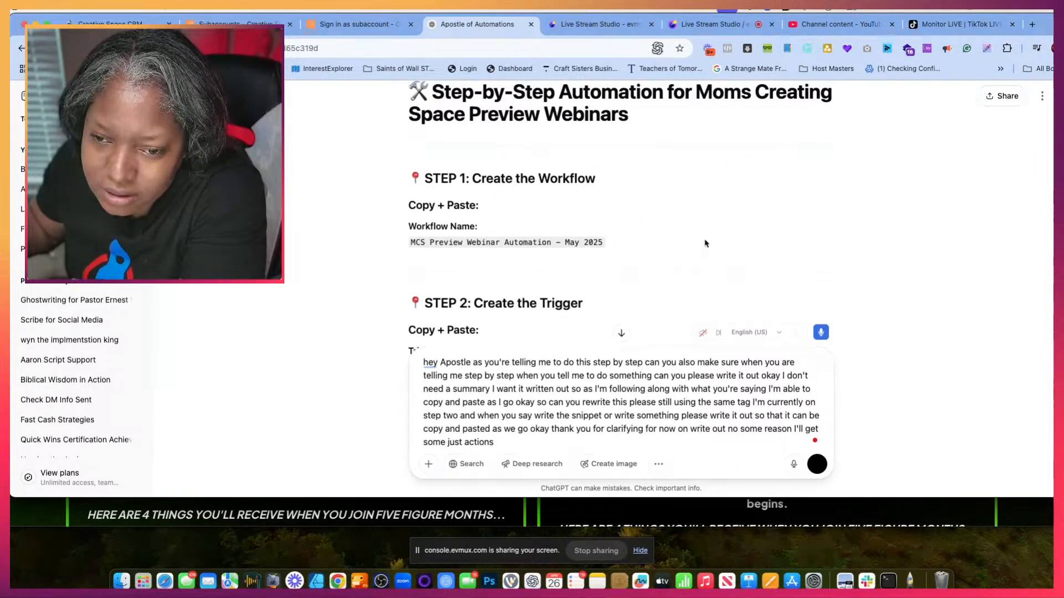
- Review the chat's rewritten workflow and trigger steps and clear the leftover dictated text from the message box
scroll(706, 244, down, 4)
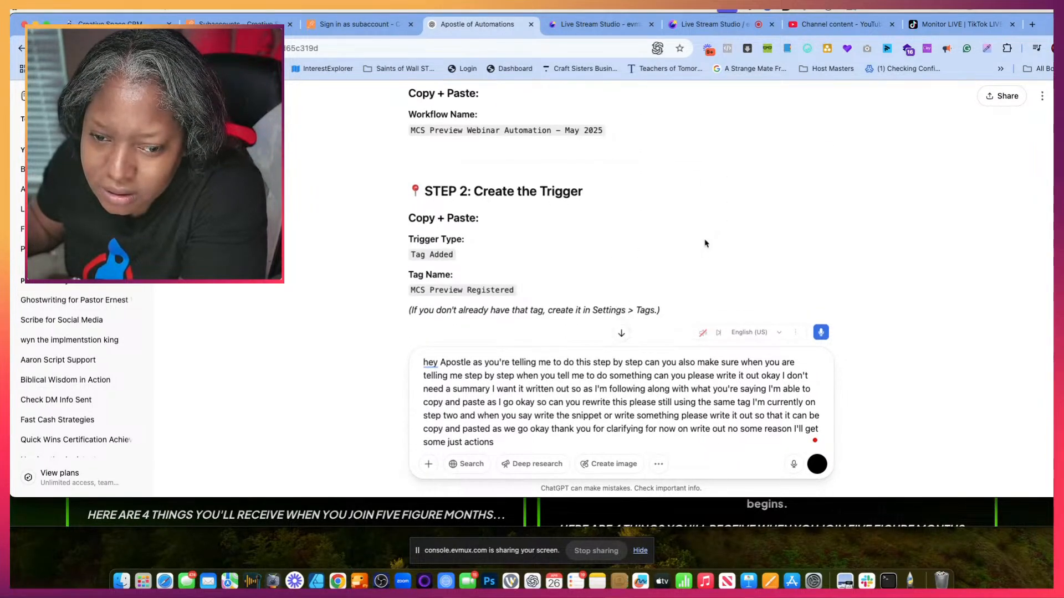
scroll(706, 243, down, 5)
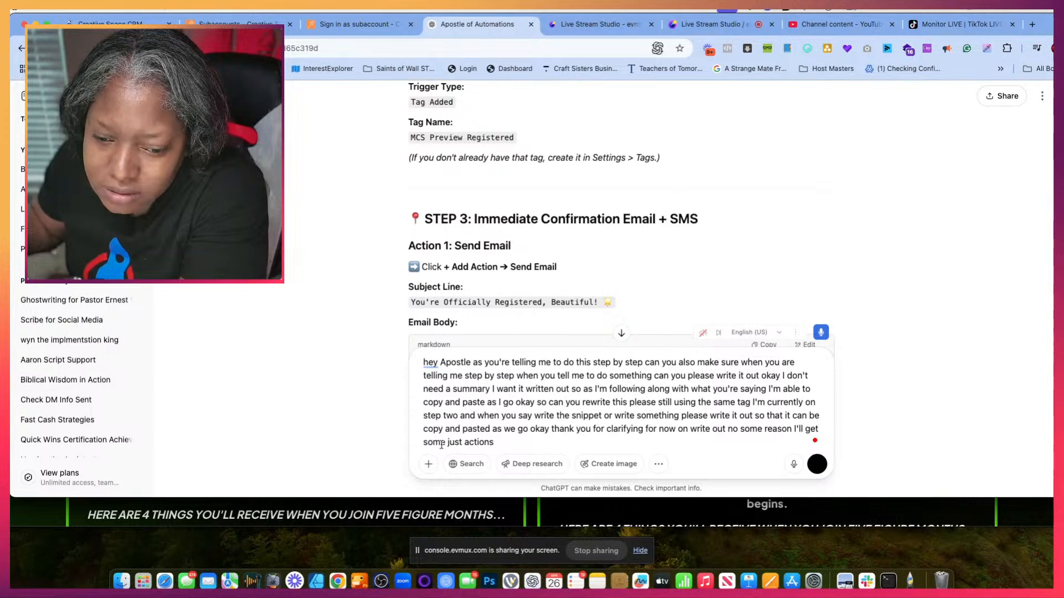
drag(506, 445, 419, 363)
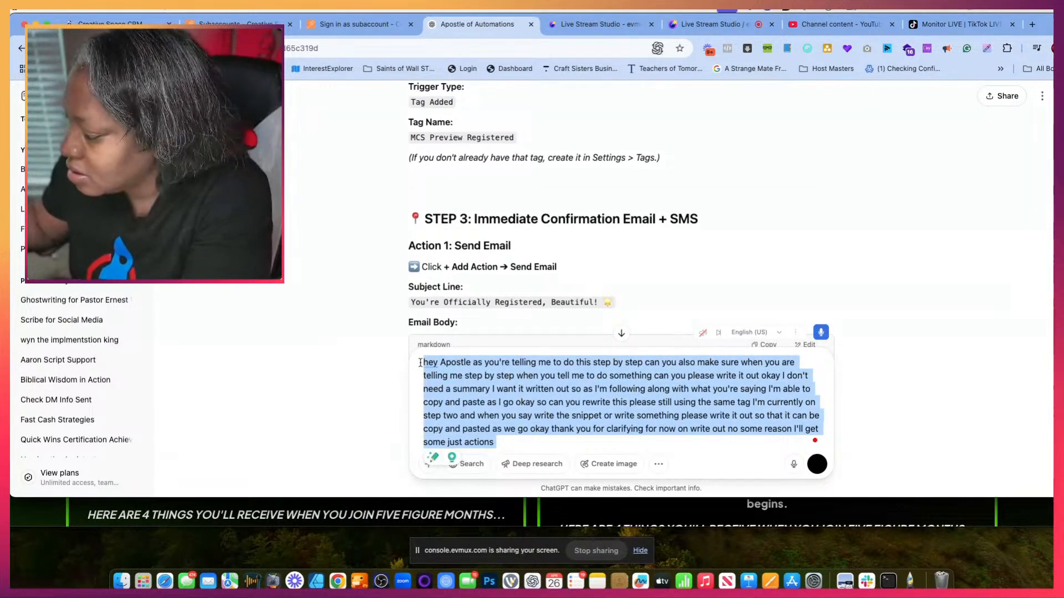
key(BackSpace)
scroll(420, 366, up, 1)
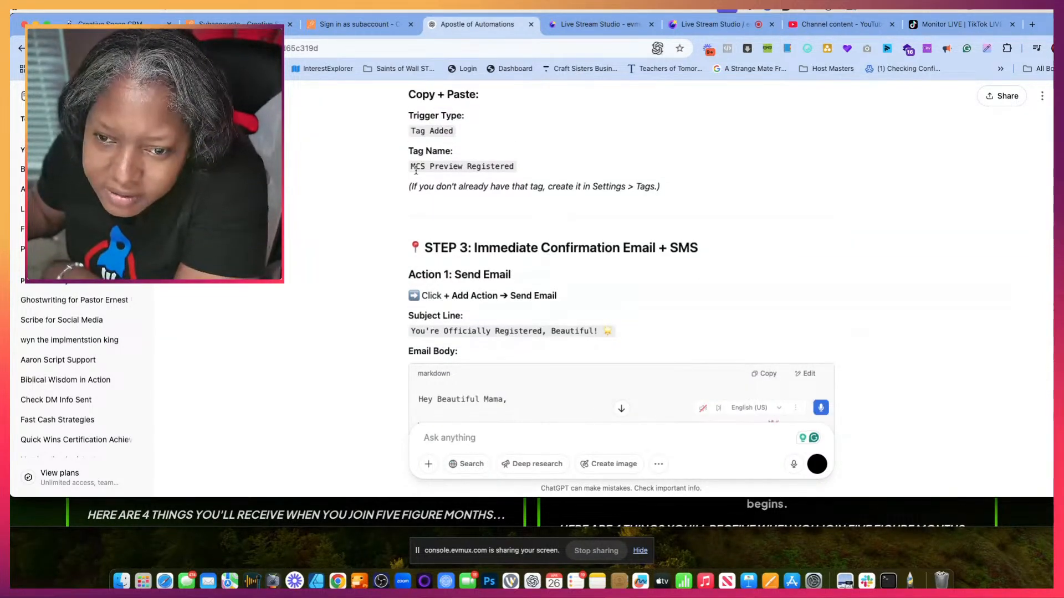
- Copy the tag name "MCS Preview Registered" from the chat's Step 2 and switch to the Creative Space CRM workflow
drag(410, 167, 481, 164)
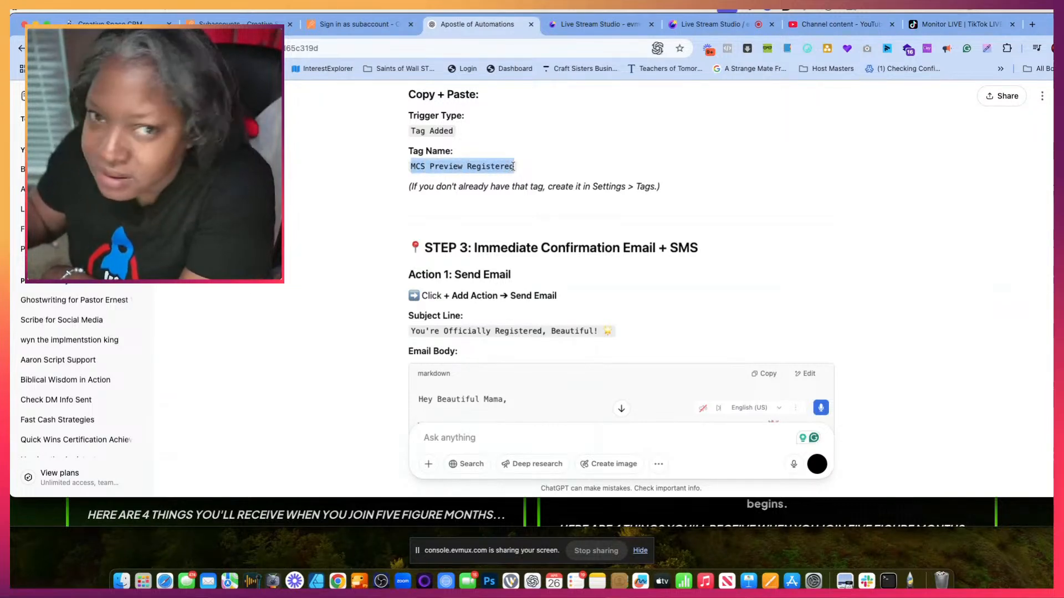
click(272, 28)
click(312, 30)
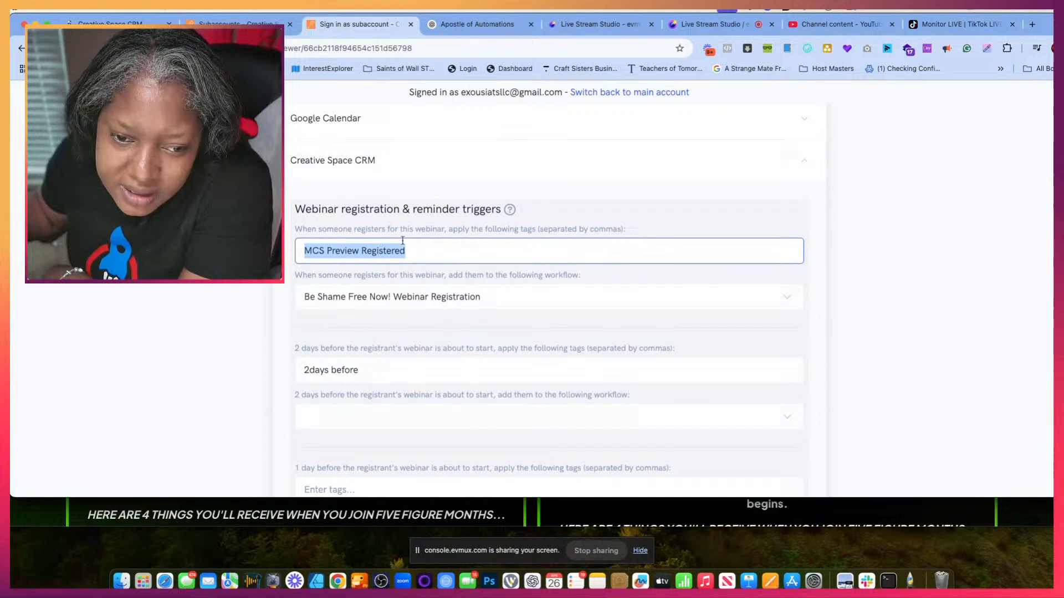
click(120, 25)
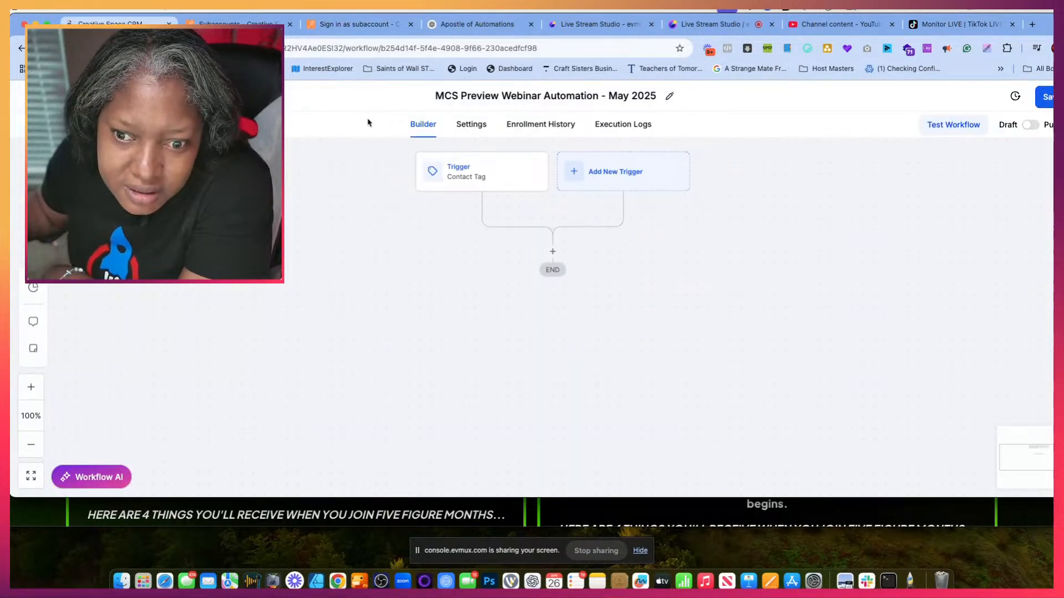
- Try to add "MCS Preview Registered" as the tag in the existing Contact Tag trigger's Tag Added filter
click(455, 172)
click(937, 337)
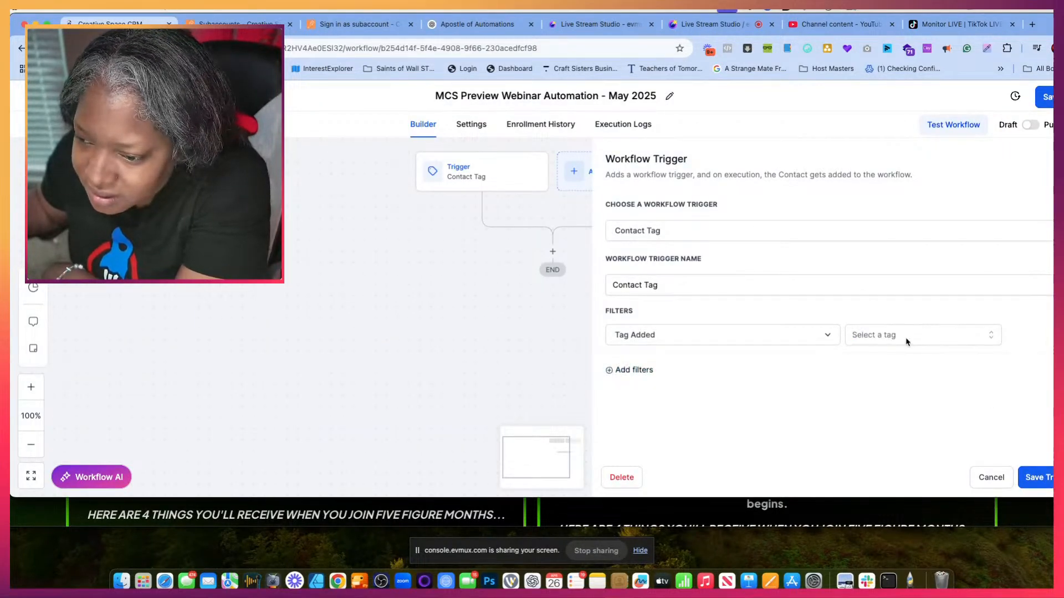
click(904, 341)
text(MCS Preview Registered)
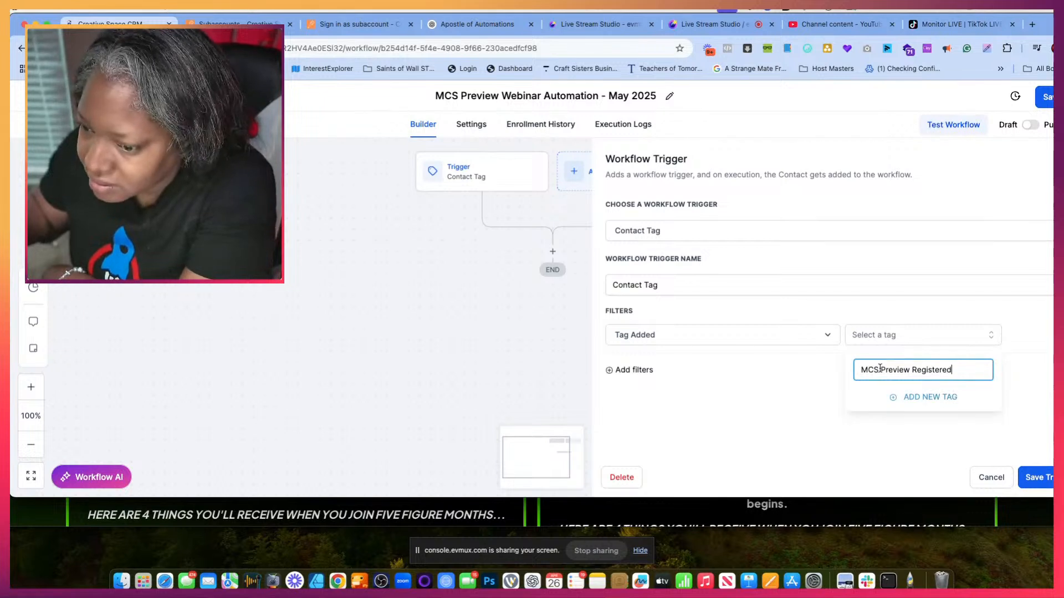
click(936, 421)
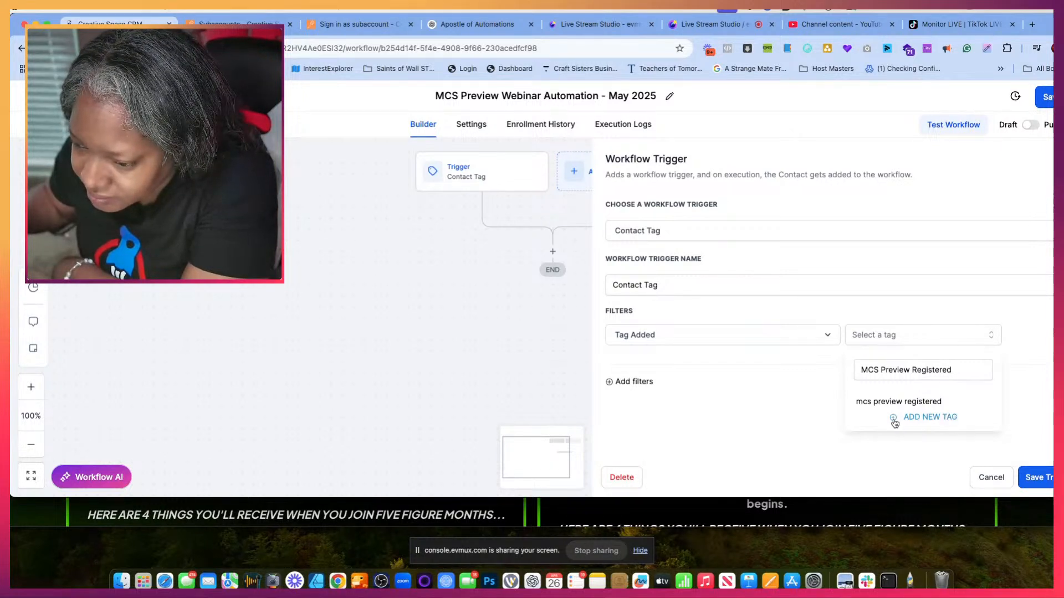
click(943, 362)
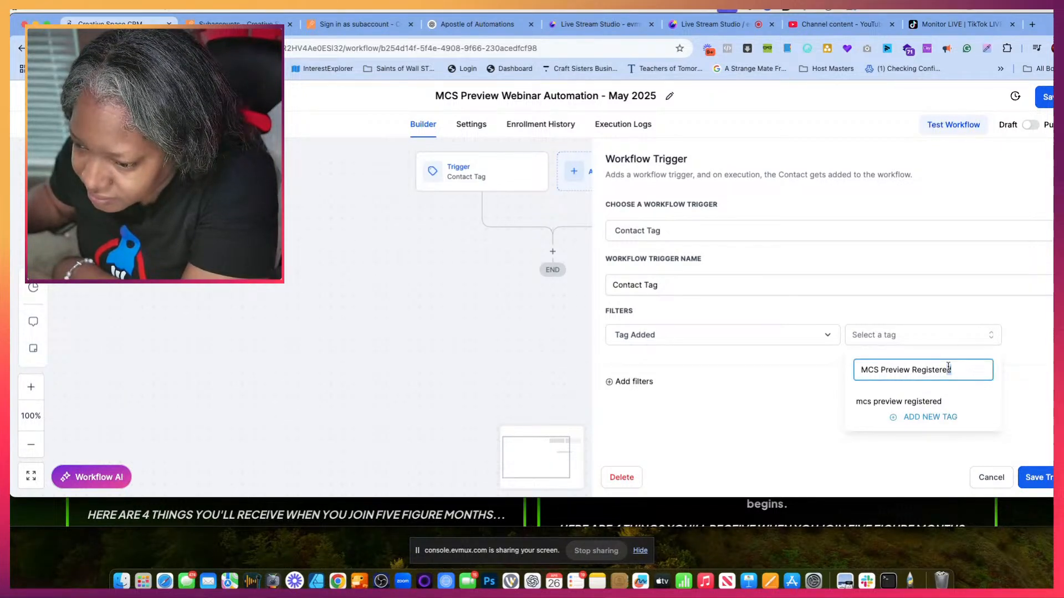
click(951, 336)
click(964, 340)
click(974, 365)
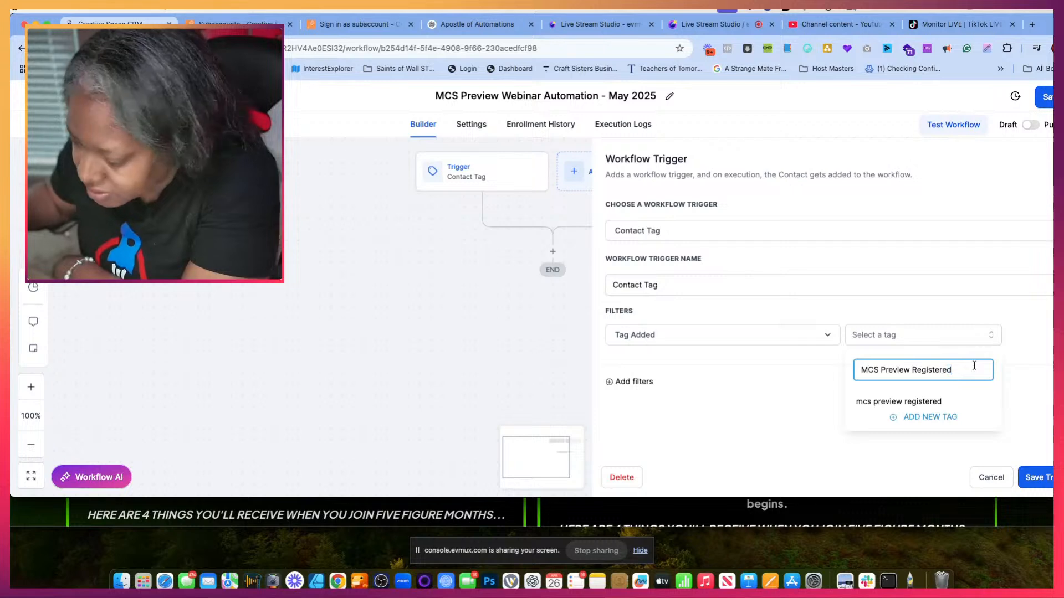
- Reload the workflow page without keeping unsaved changes and reopen the draft workflow from the Preview folder of Mom's Creating Space Webinars
key(super+w)
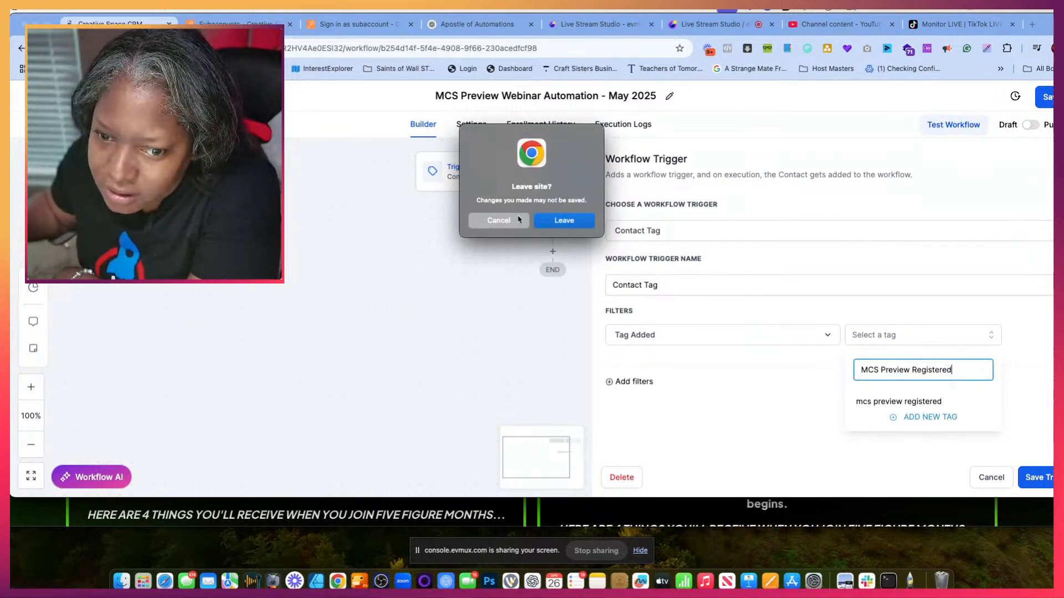
click(559, 221)
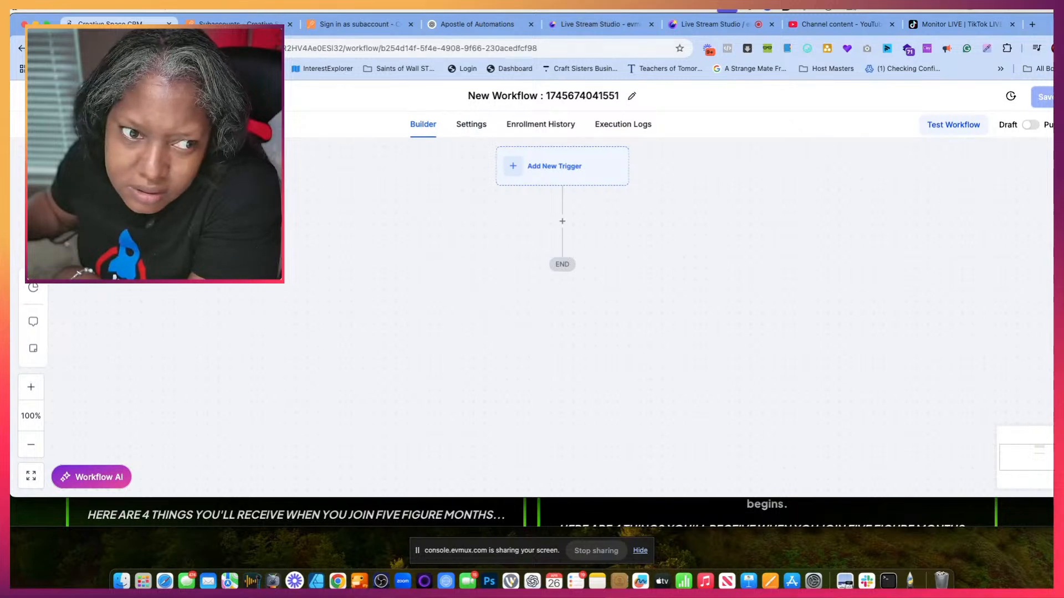
click(59, 96)
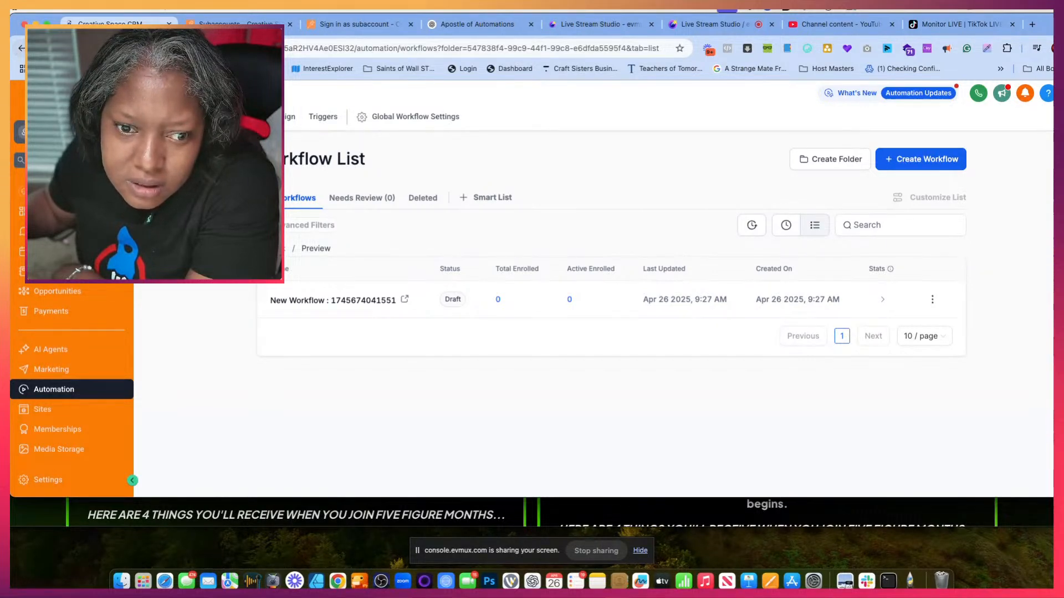
click(44, 349)
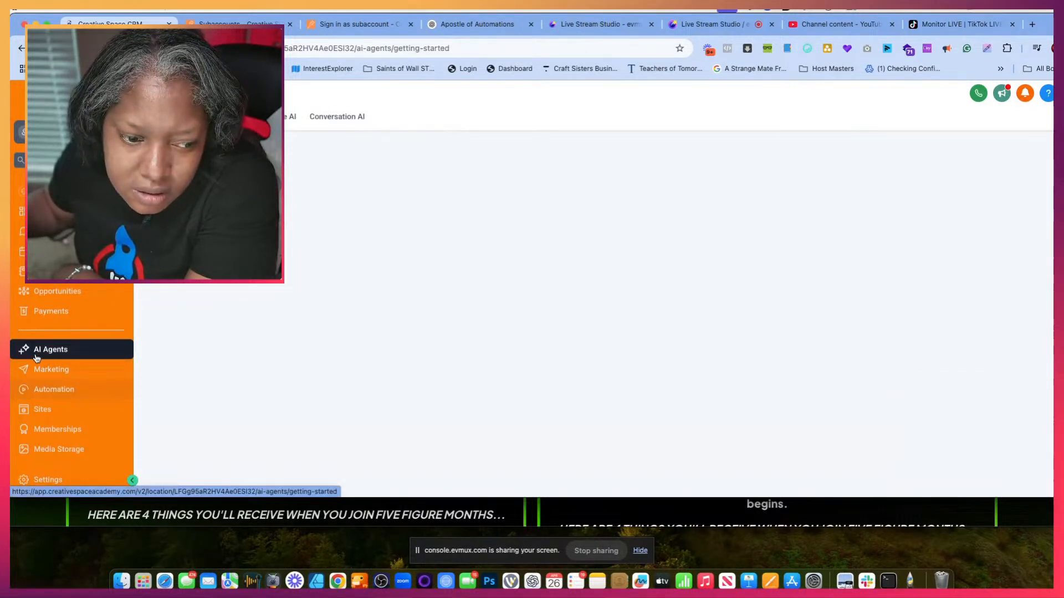
click(42, 387)
scroll(358, 387, down, 5)
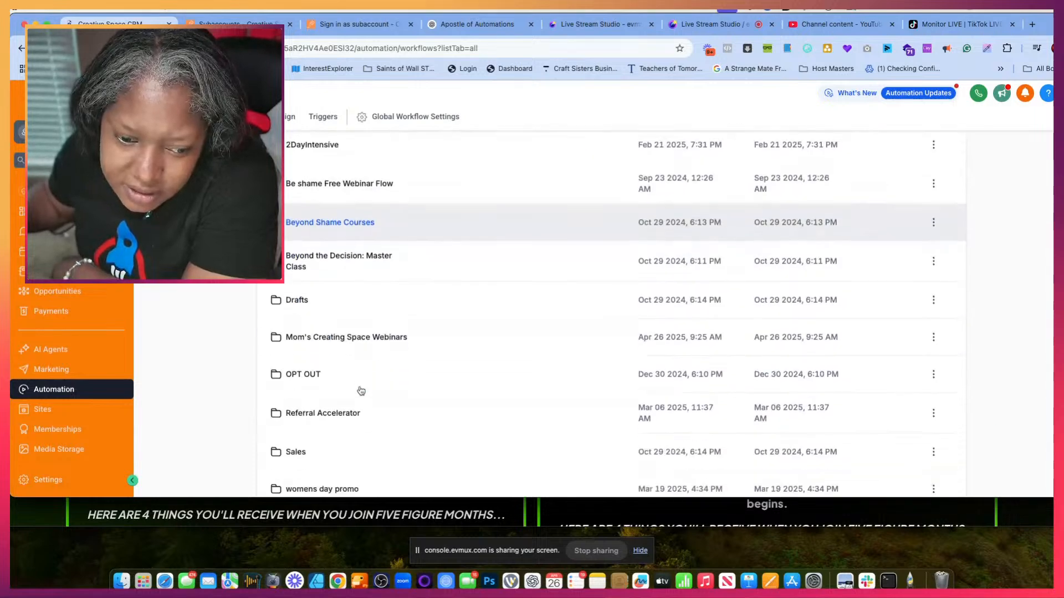
click(356, 307)
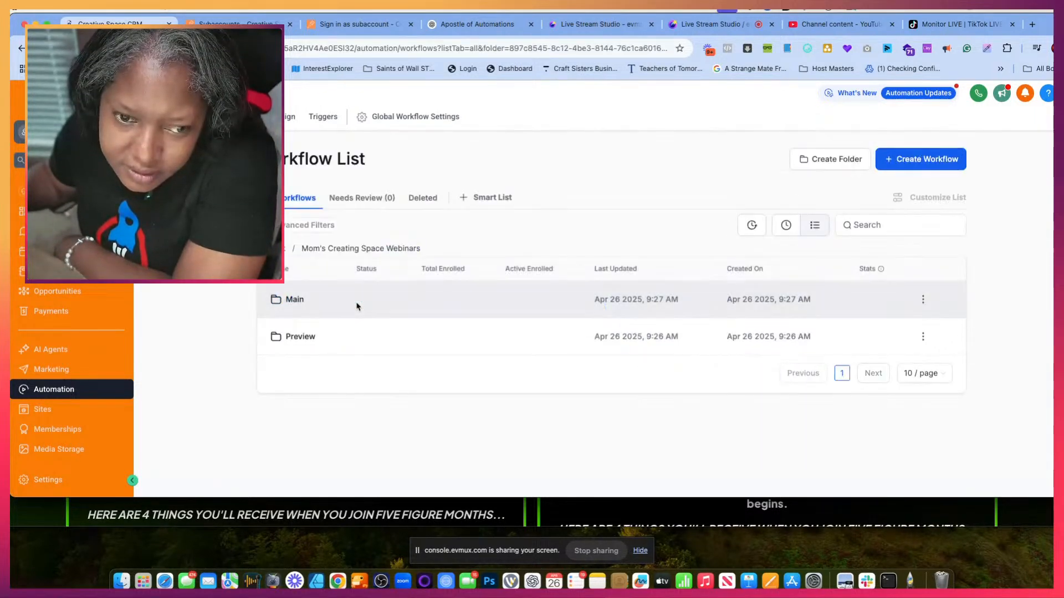
click(296, 337)
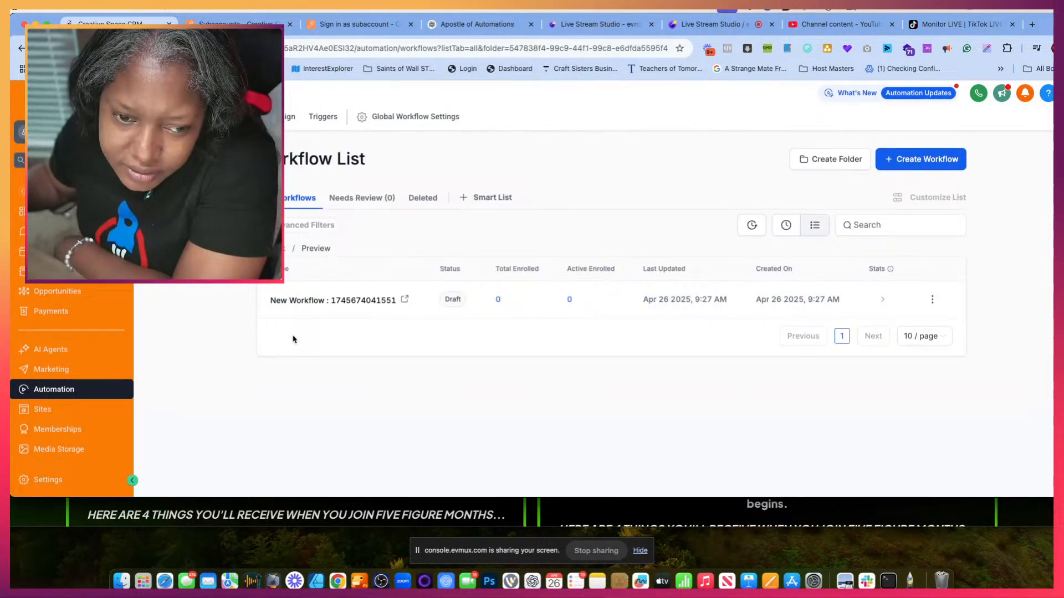
click(344, 301)
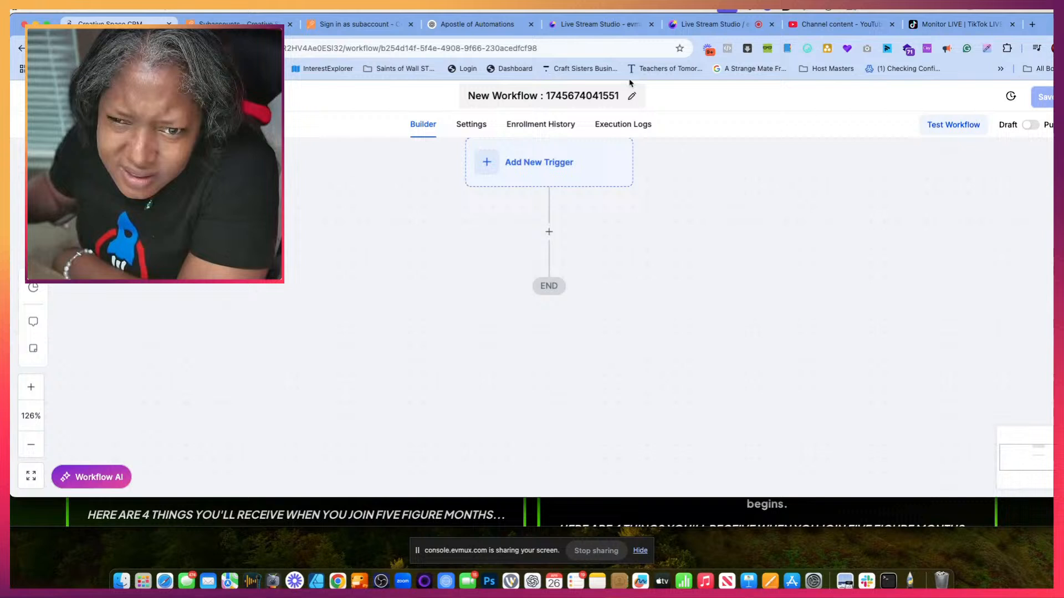
- Copy the workflow name "MCS Preview Webinar Automation – May 2025" from Step 1 in the Apostle of Automations chat
click(582, 93)
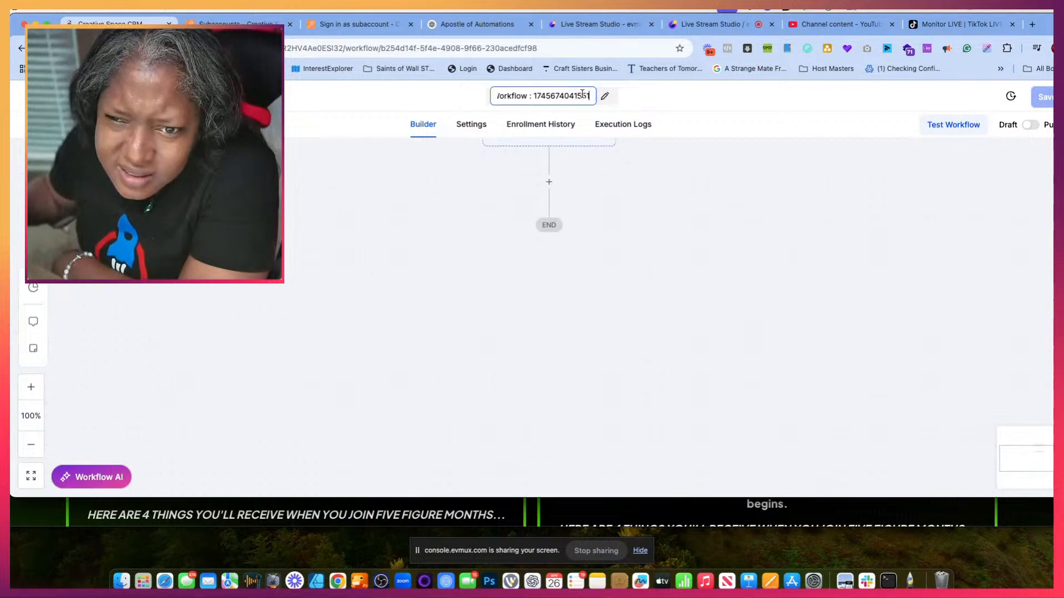
double_click(582, 94)
click(582, 93)
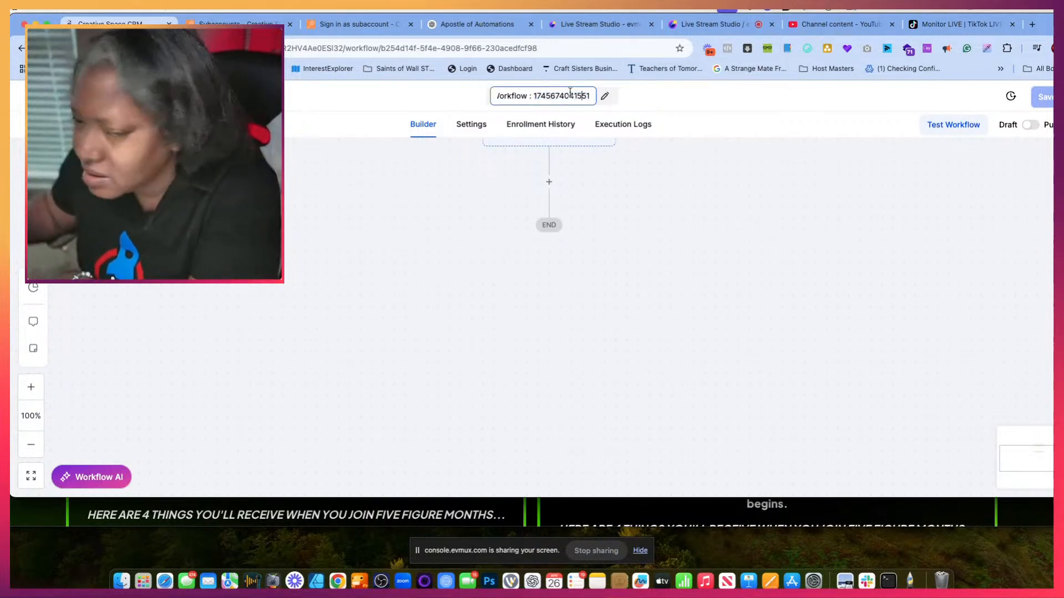
click(438, 29)
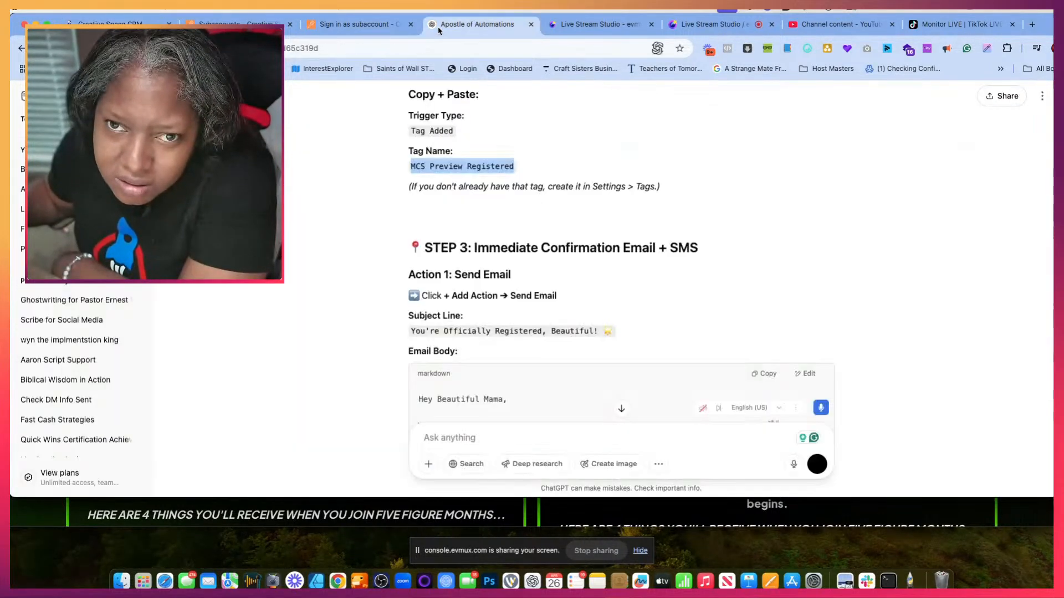
scroll(471, 152, up, 1)
scroll(464, 156, up, 1)
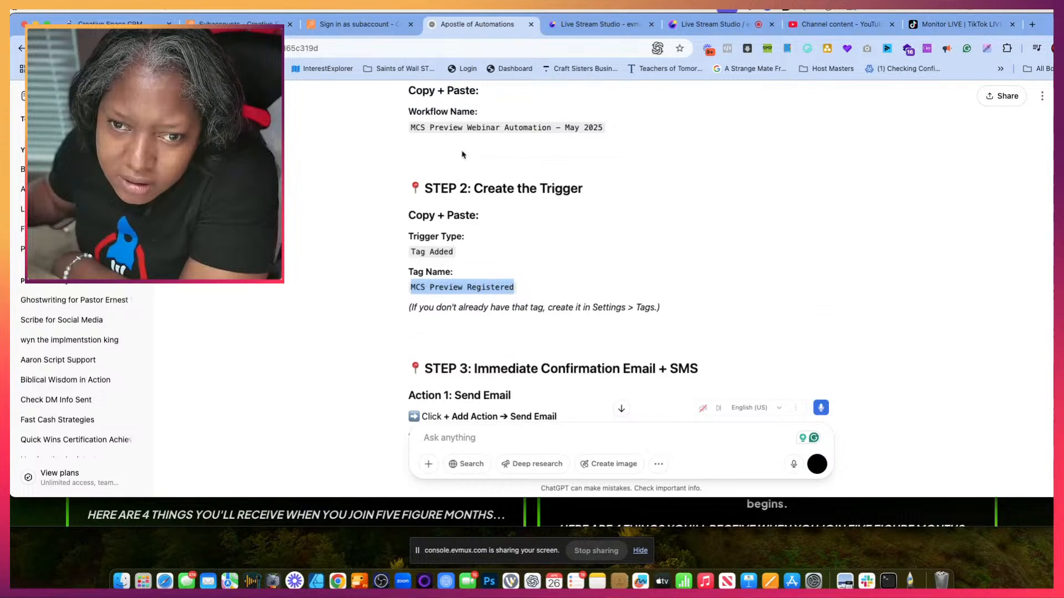
double_click(452, 125)
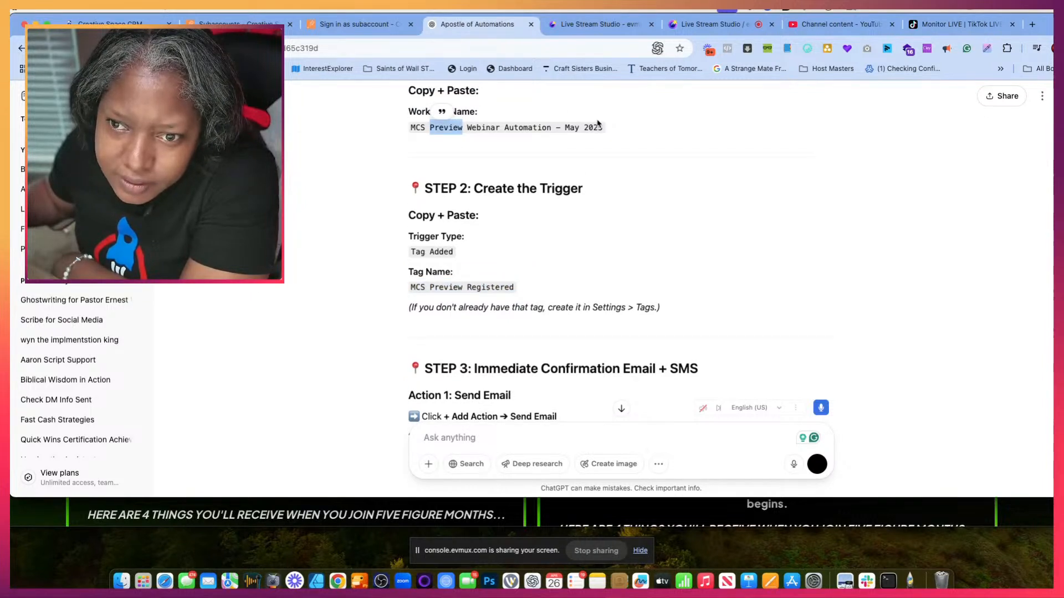
drag(601, 125, 397, 128)
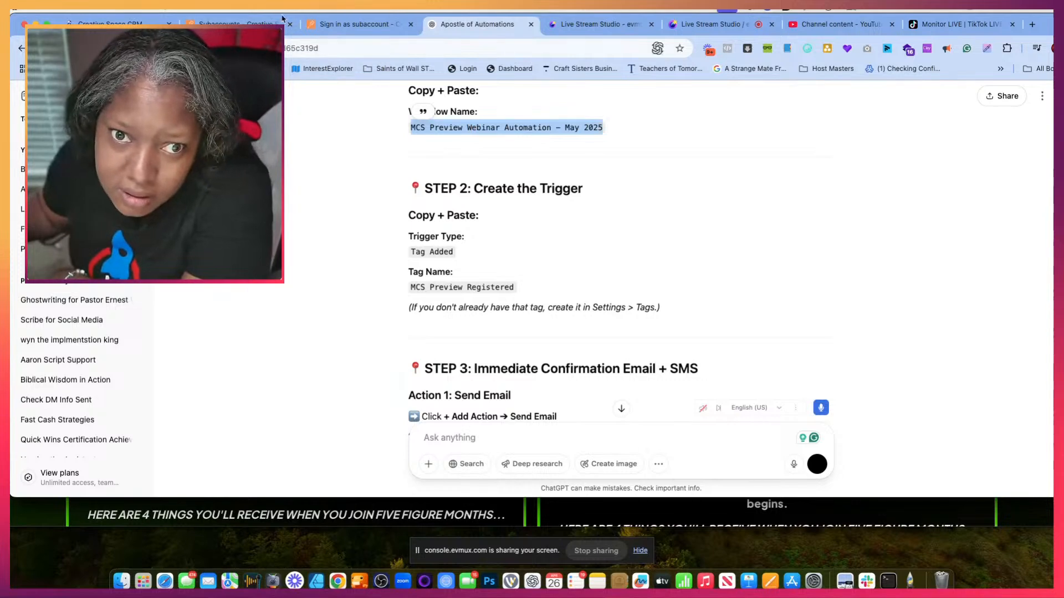
- Return to the CRM and rename the draft workflow as "MCS Preview Webinar Automation - May 2025"
click(352, 24)
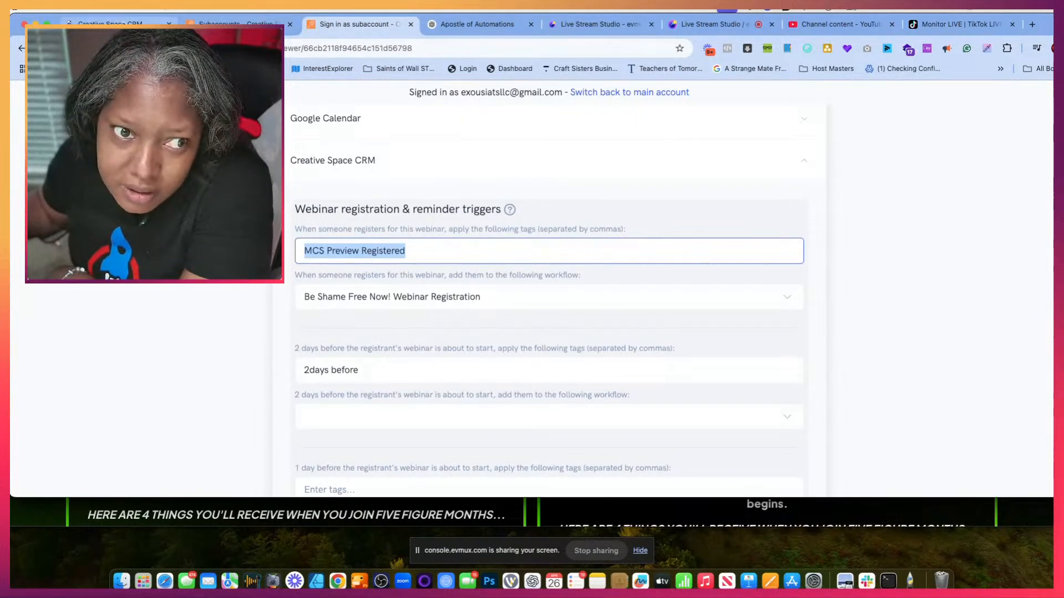
click(123, 24)
click(528, 99)
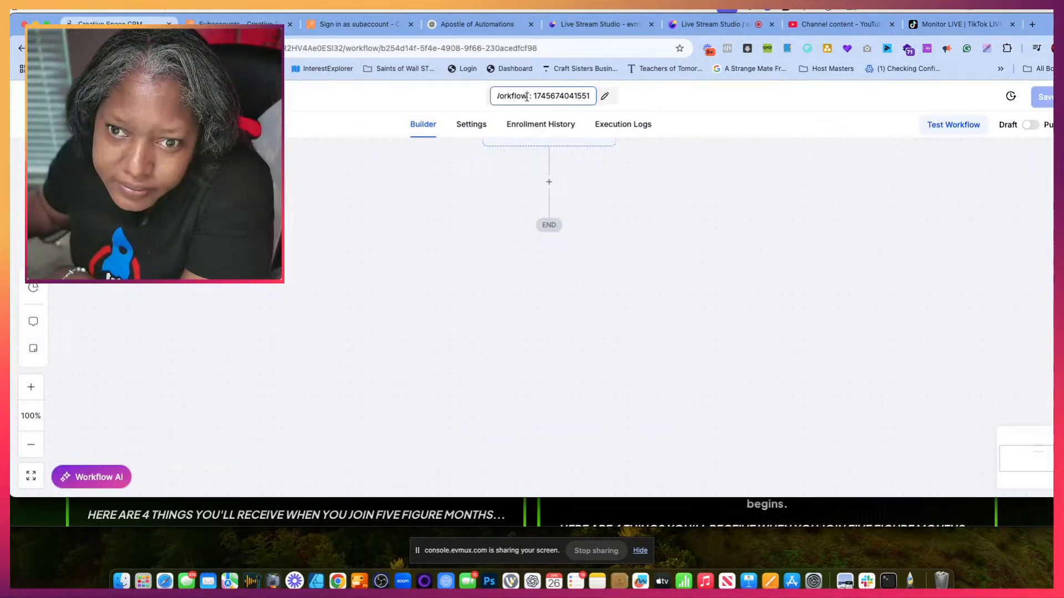
key(super+a)
key(super+v)
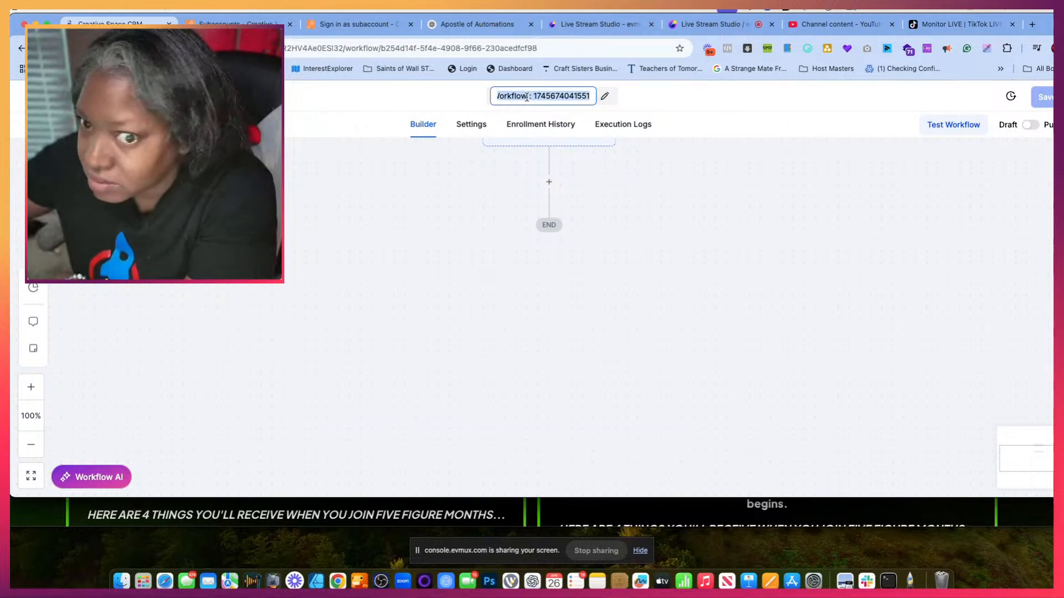
- Add a Contact Tag trigger to the workflow and set its filter to Tag Added
click(539, 172)
click(975, 221)
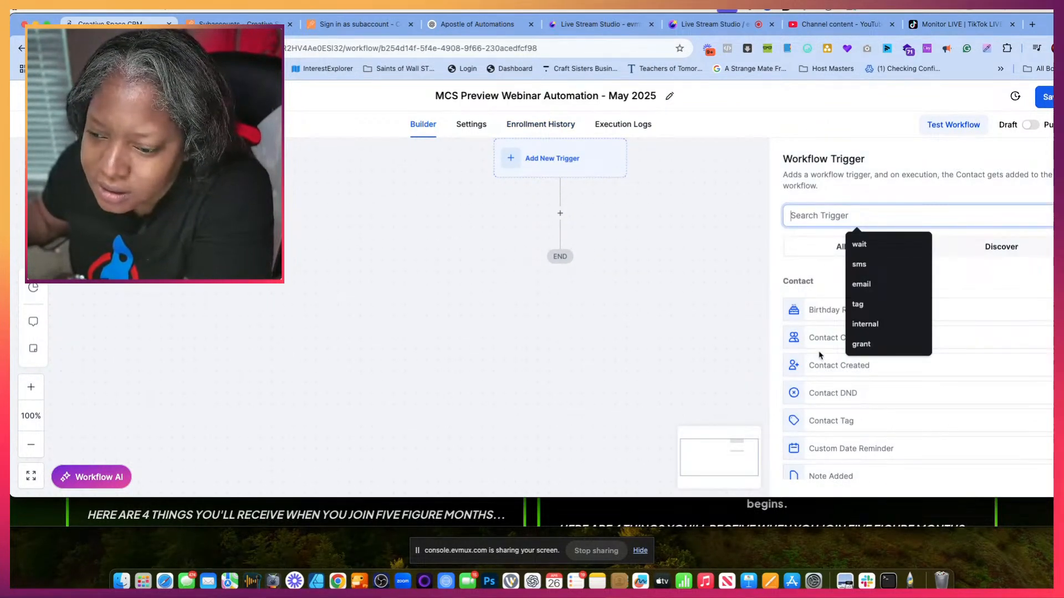
click(830, 419)
click(627, 323)
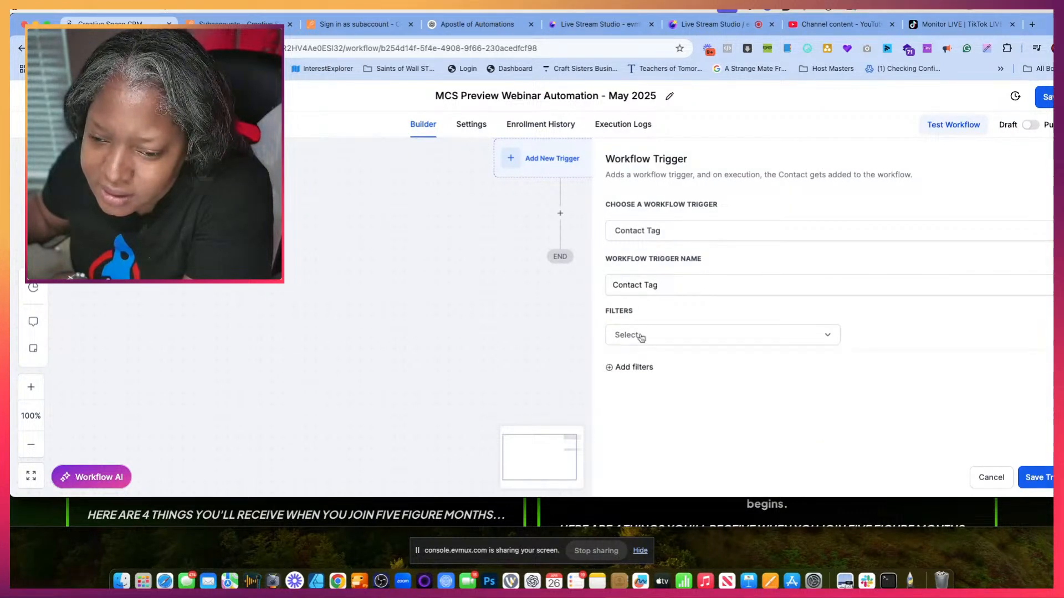
click(641, 336)
click(641, 410)
- Copy the tag name "MCS Preview Registered" from Step 2 of the Apostle of Automations chat and search the trigger's tag list for it
click(894, 336)
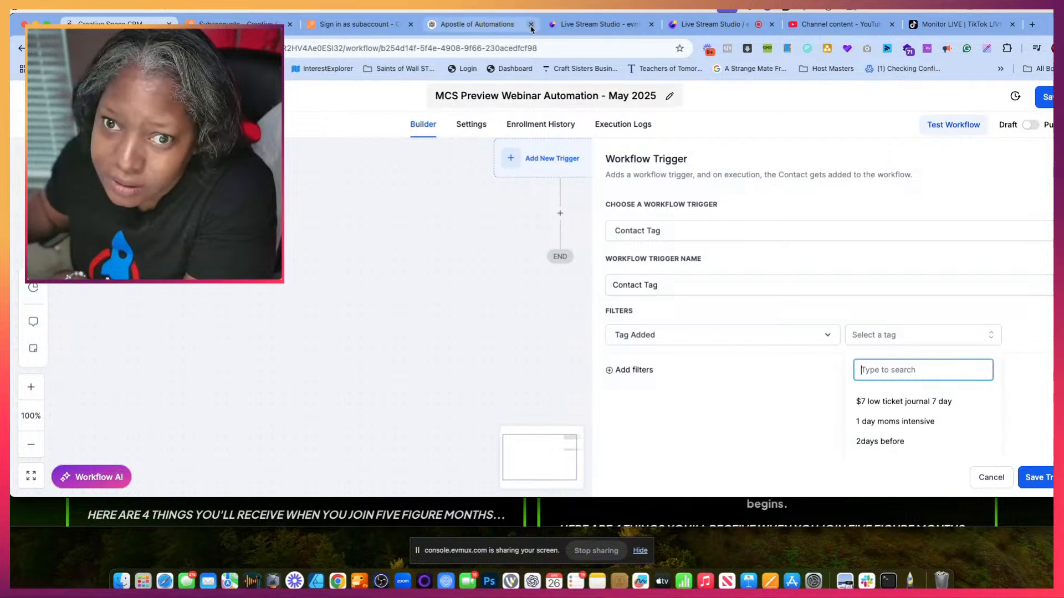
click(499, 24)
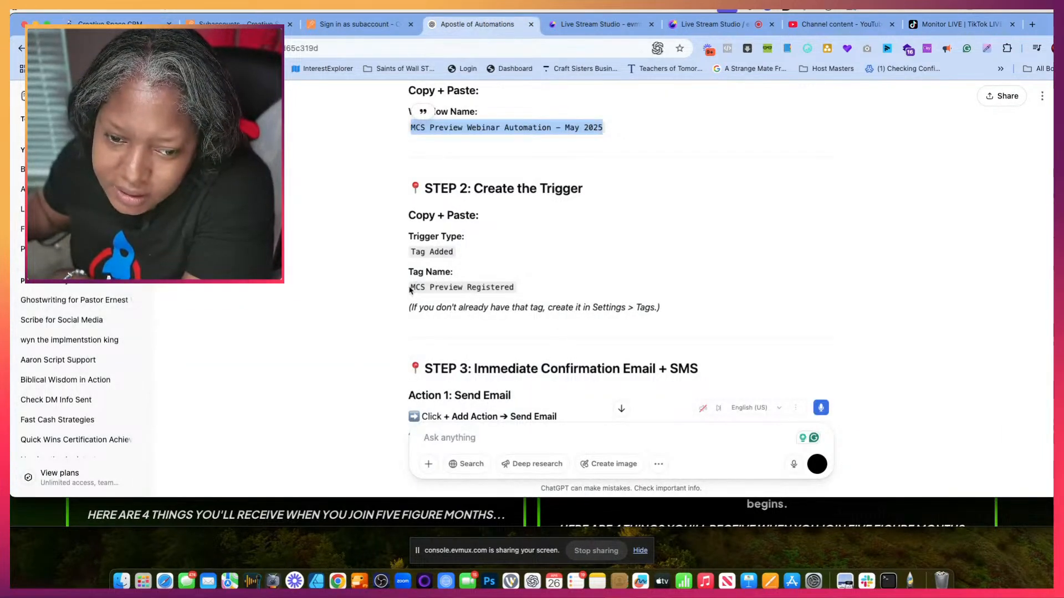
drag(411, 287, 518, 293)
key(super+c)
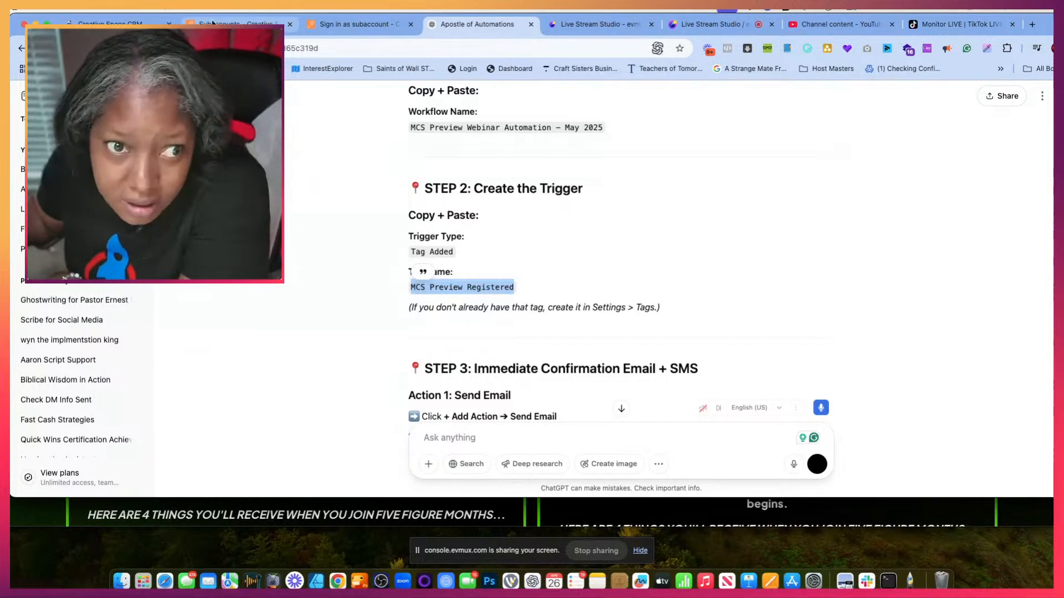
click(133, 23)
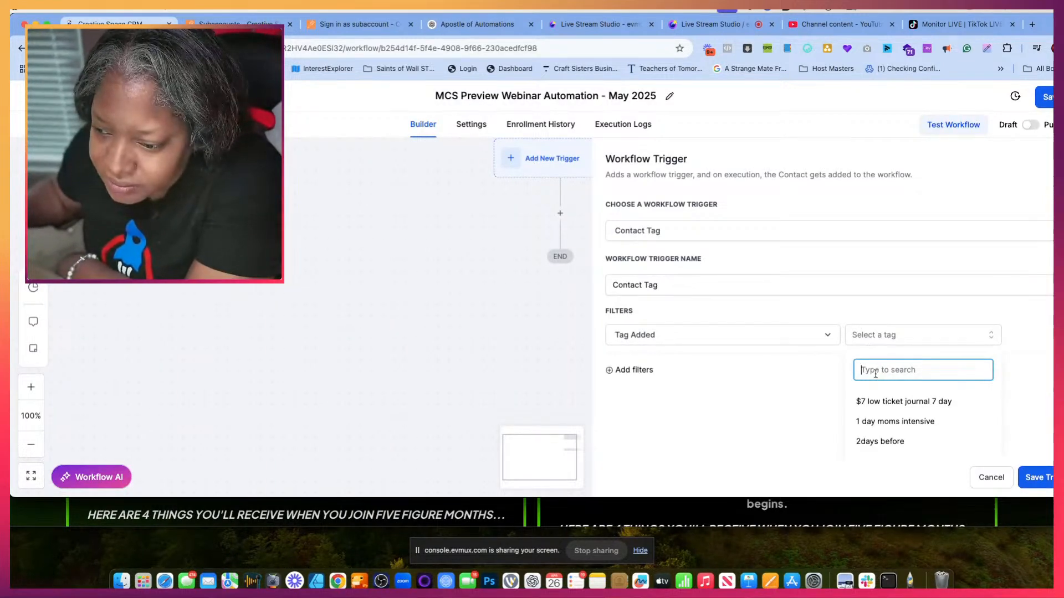
key(super+v)
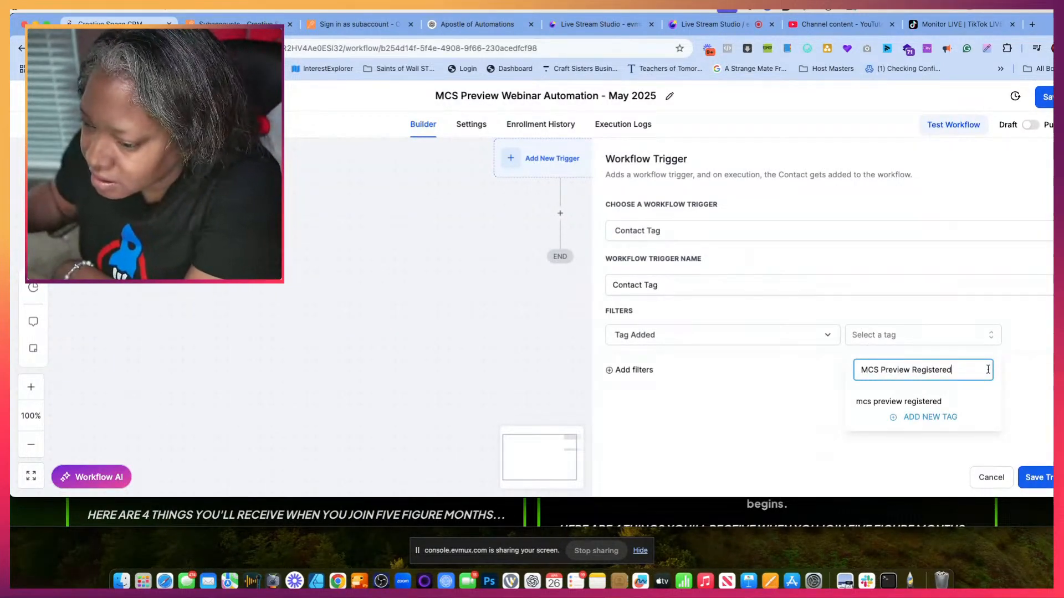
click(944, 420)
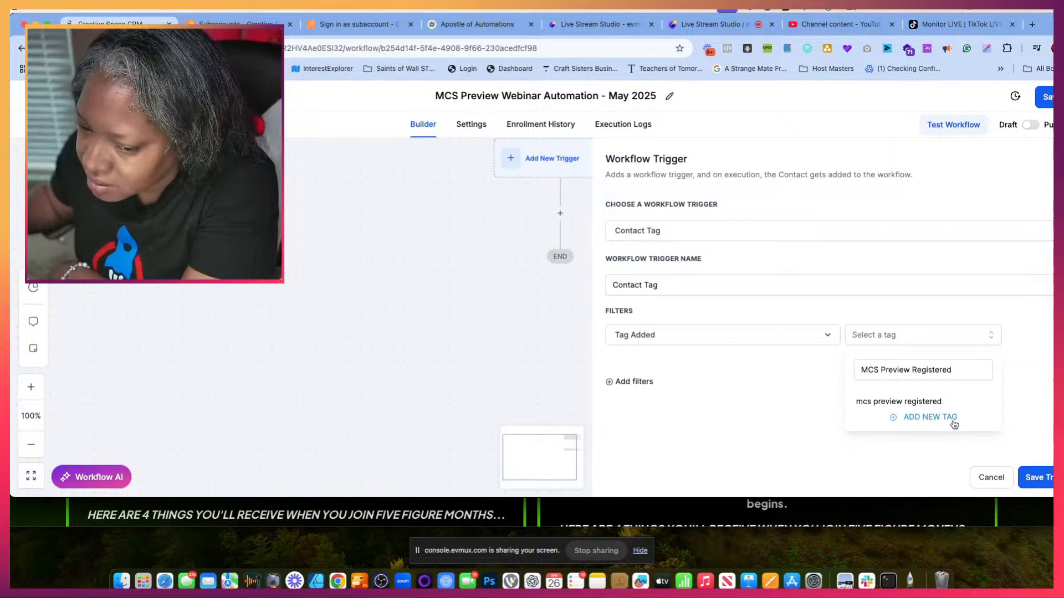
click(936, 340)
click(879, 403)
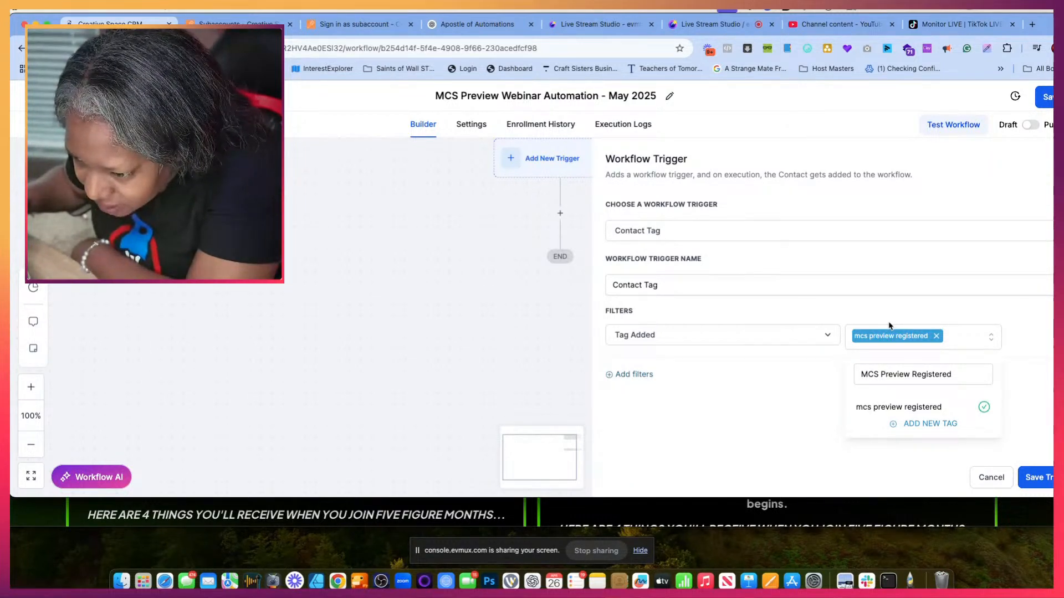
click(892, 410)
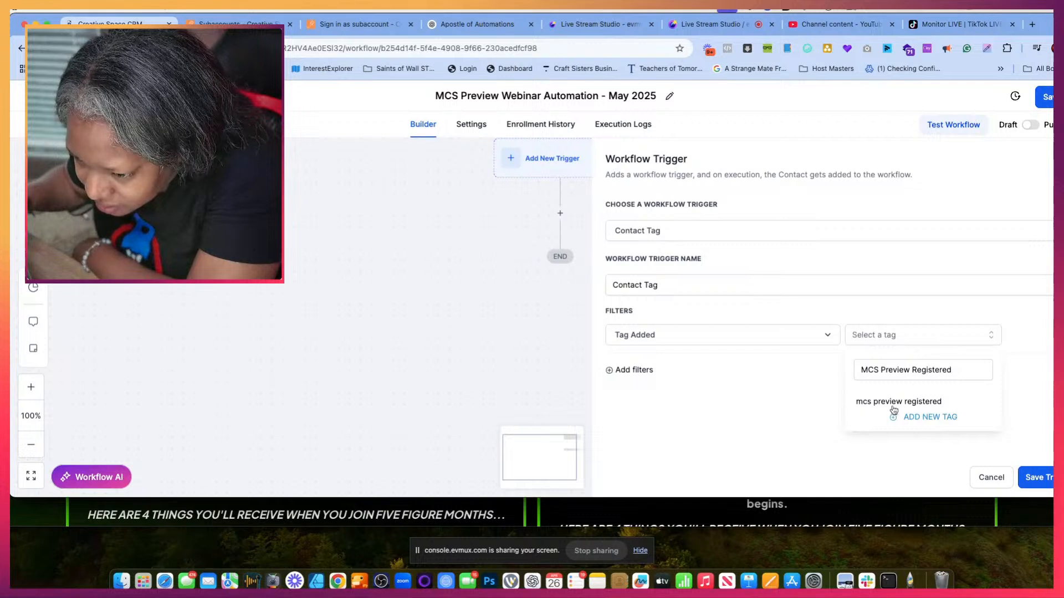
click(897, 403)
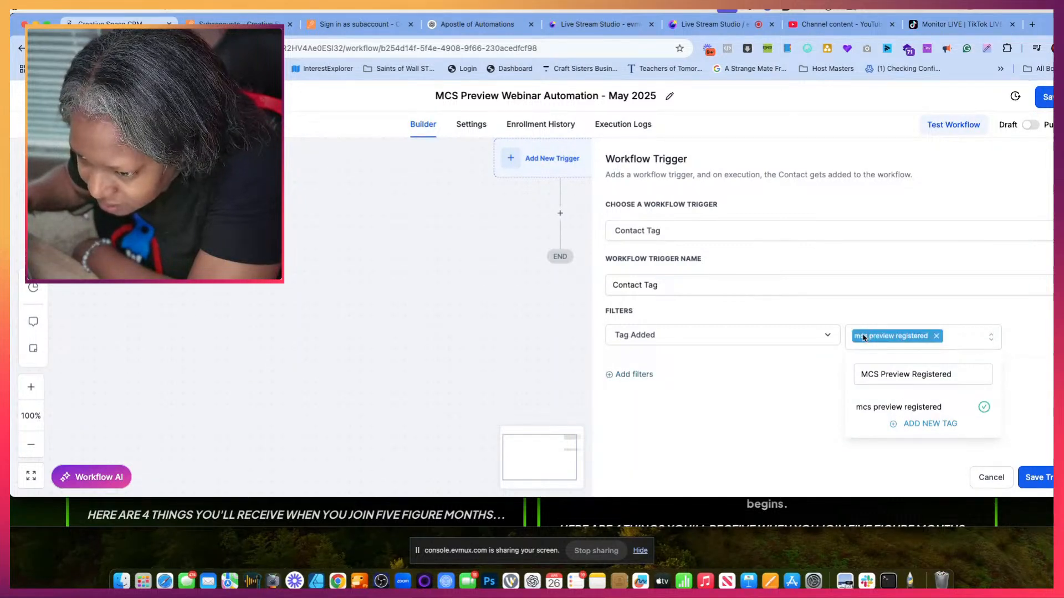
- Copy the lowercase tag name "mcs preview registered" from the trigger's tag search results
drag(857, 407, 943, 410)
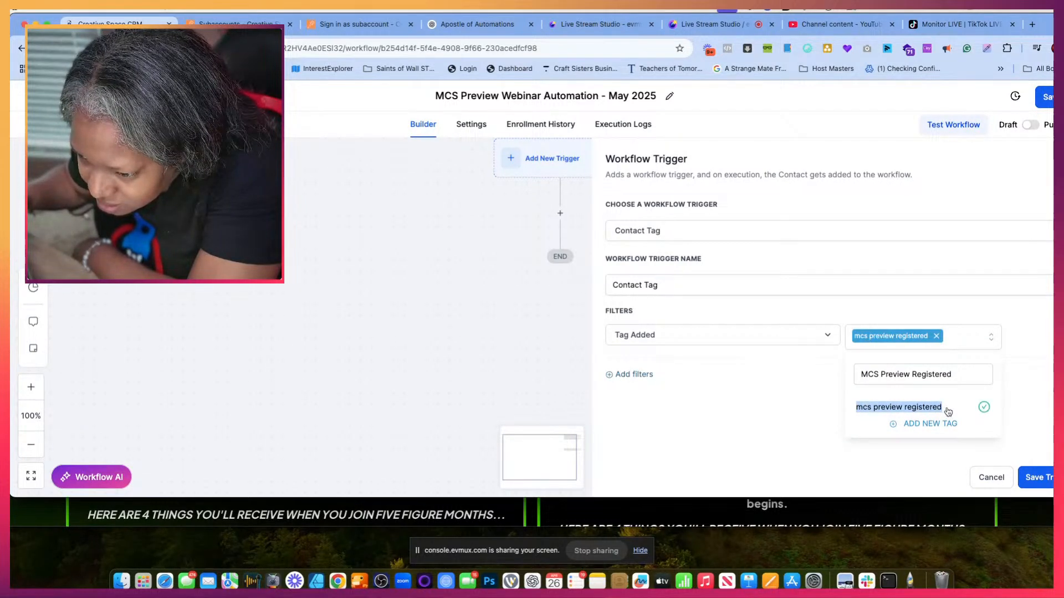
right_click(919, 407)
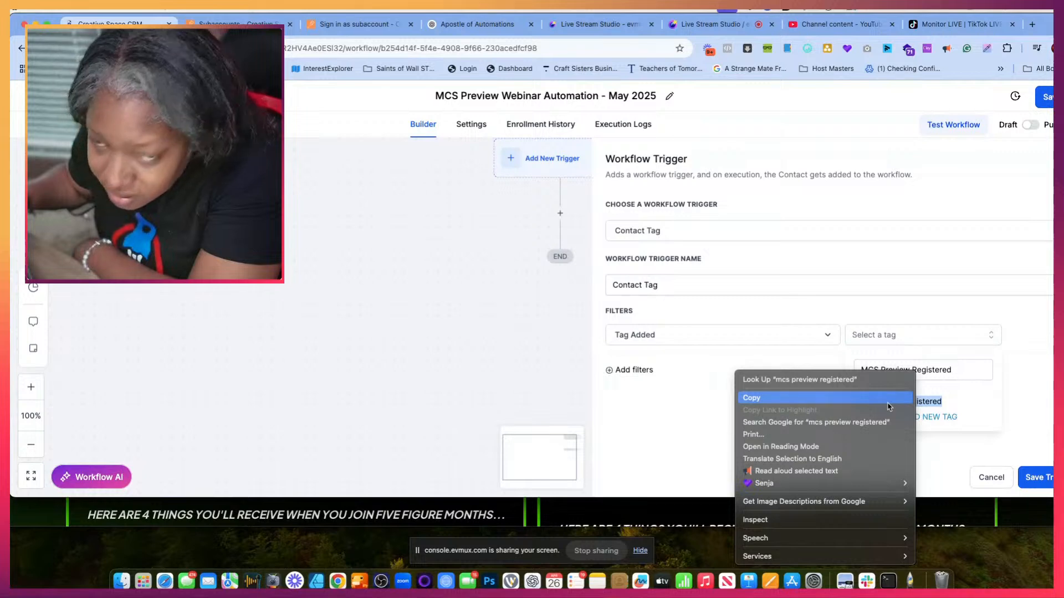
click(888, 407)
- Switch to the webinar settings, set the tag applied on registration to "mcs preview registered", and save the webinar
click(478, 24)
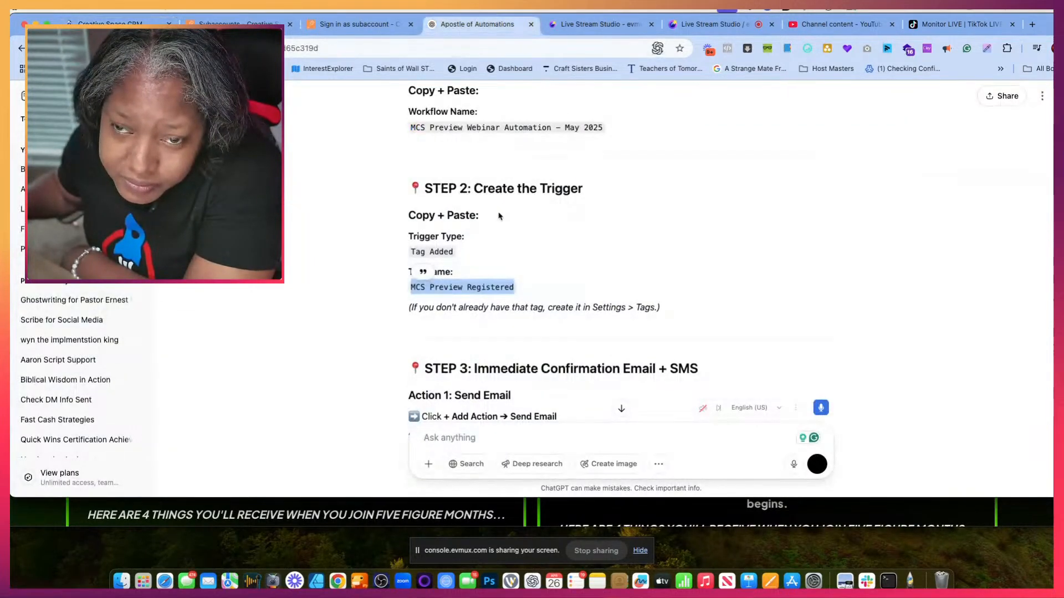
click(355, 24)
click(416, 246)
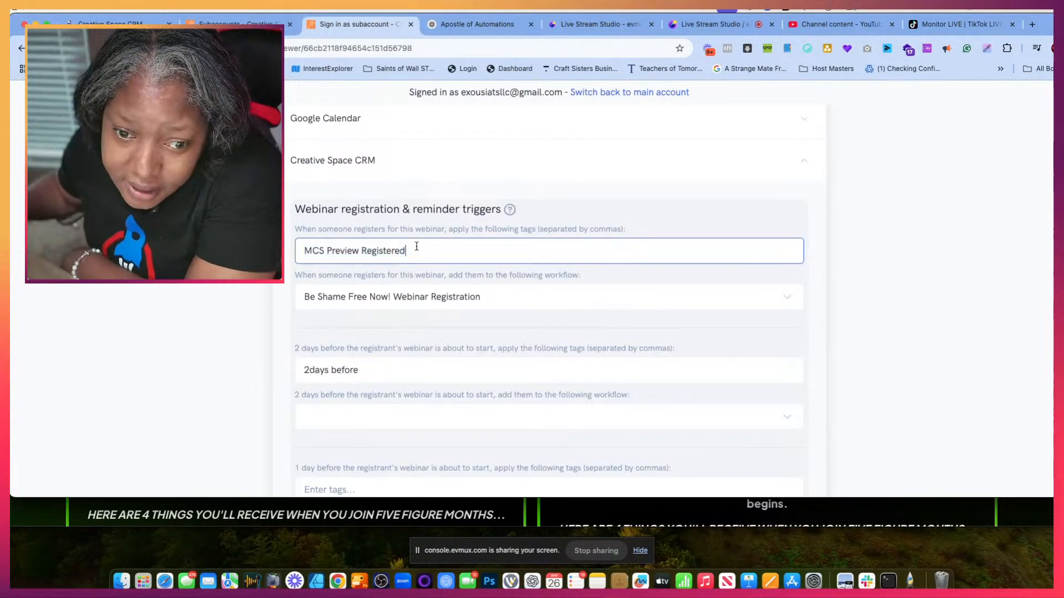
key(super+a)
text(mcs preview registered)
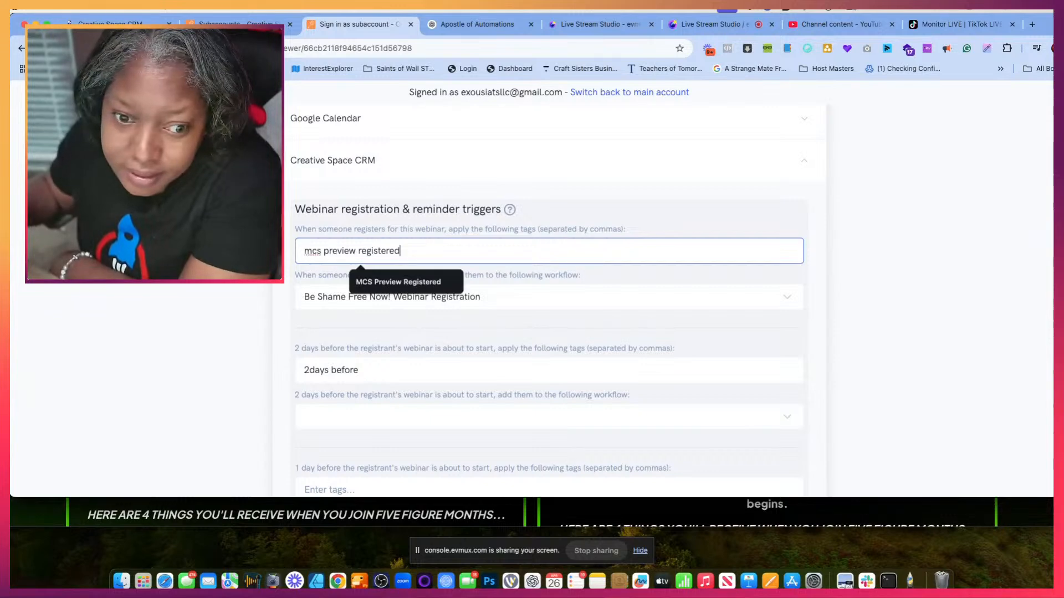
click(681, 221)
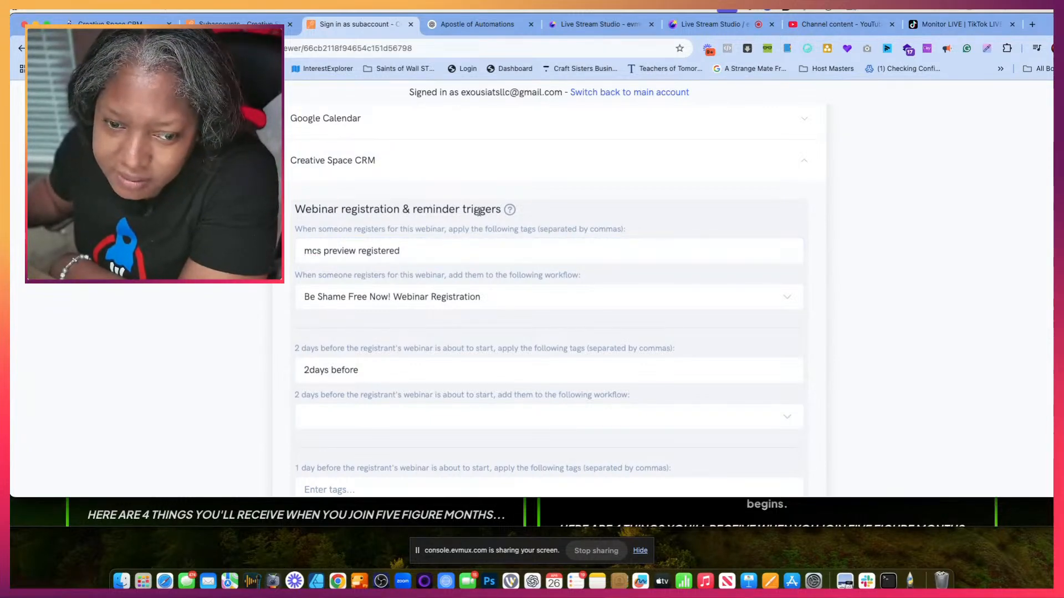
scroll(487, 332, down, 20)
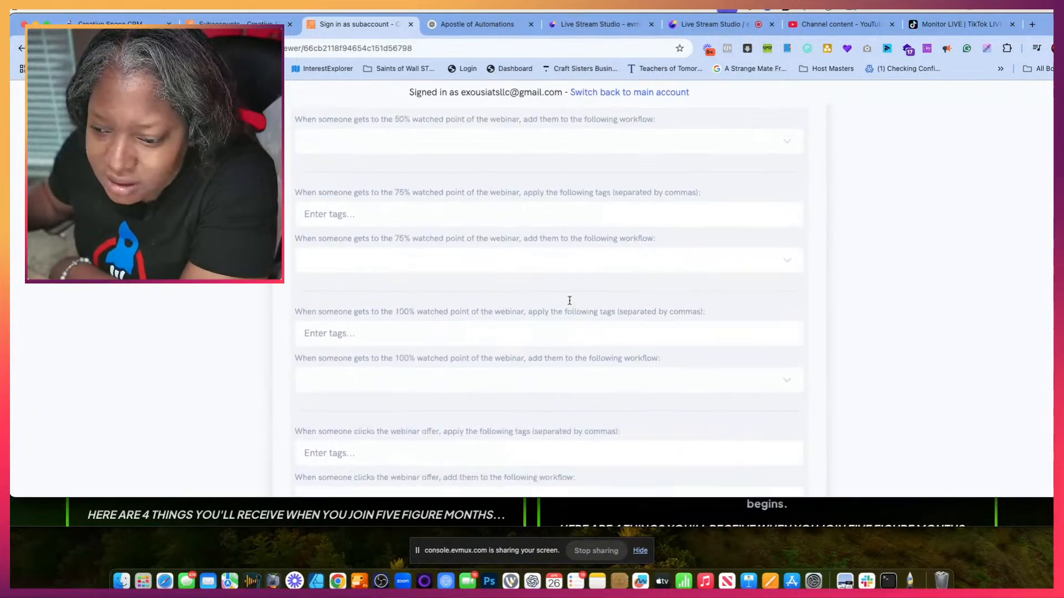
click(739, 427)
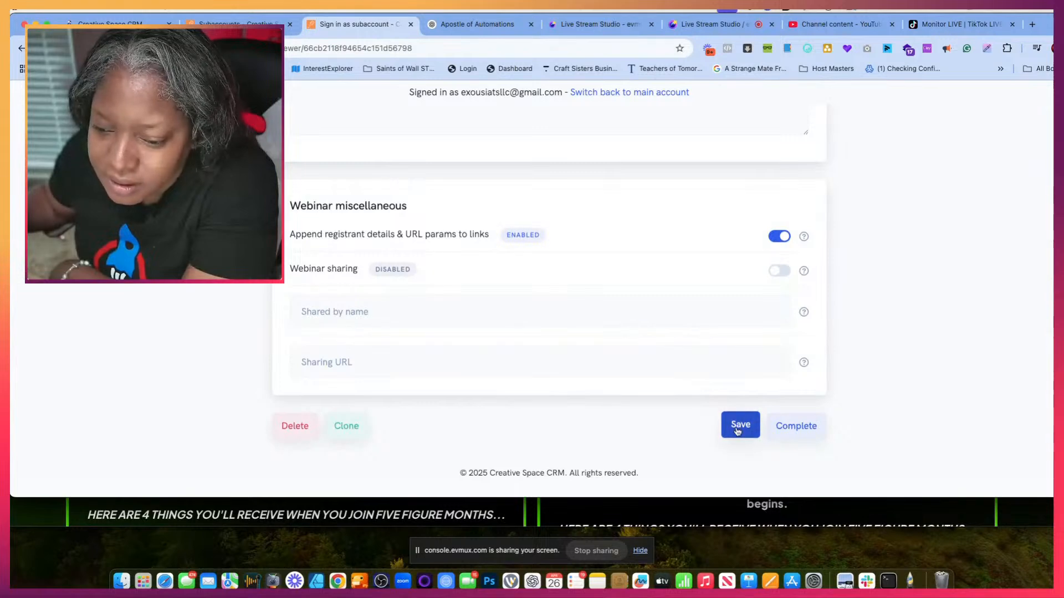
- Reopen the webinar's Creative Space CRM integration settings to check the saved registration tag
click(239, 26)
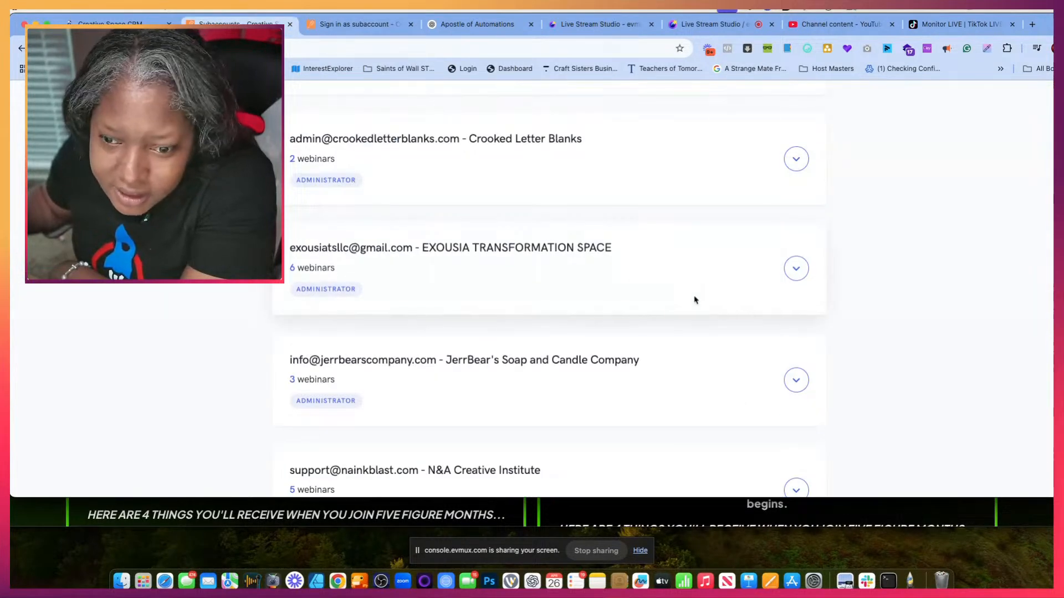
click(342, 26)
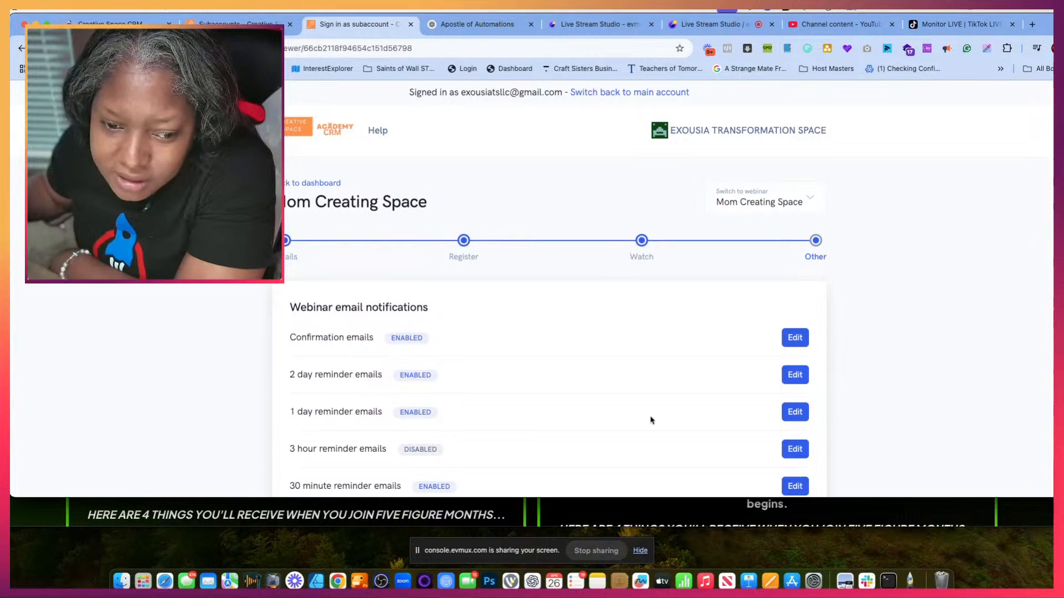
scroll(650, 419, down, 10)
scroll(651, 420, down, 4)
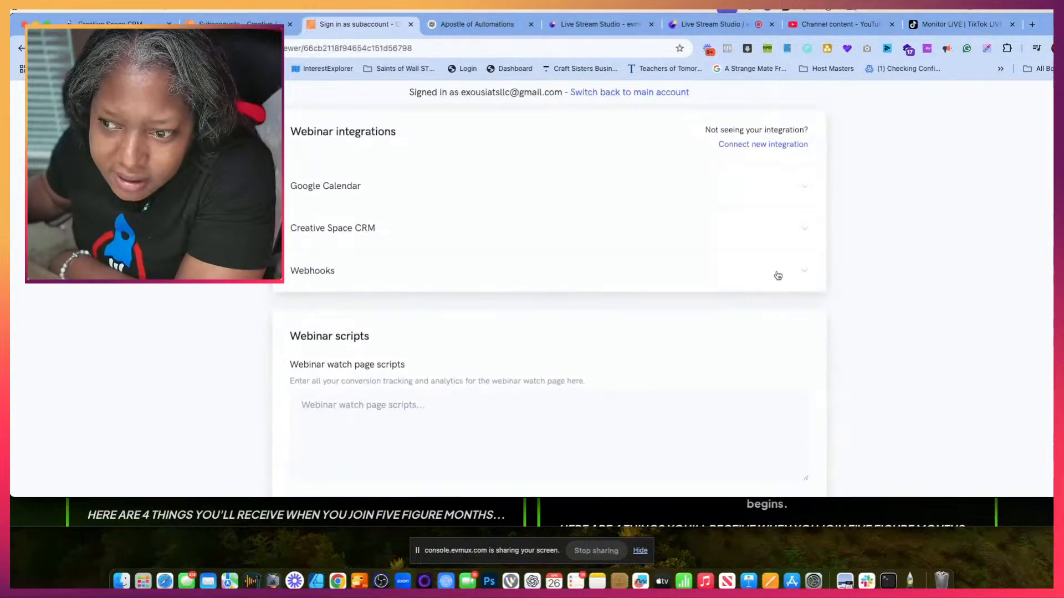
click(804, 229)
scroll(541, 328, down, 3)
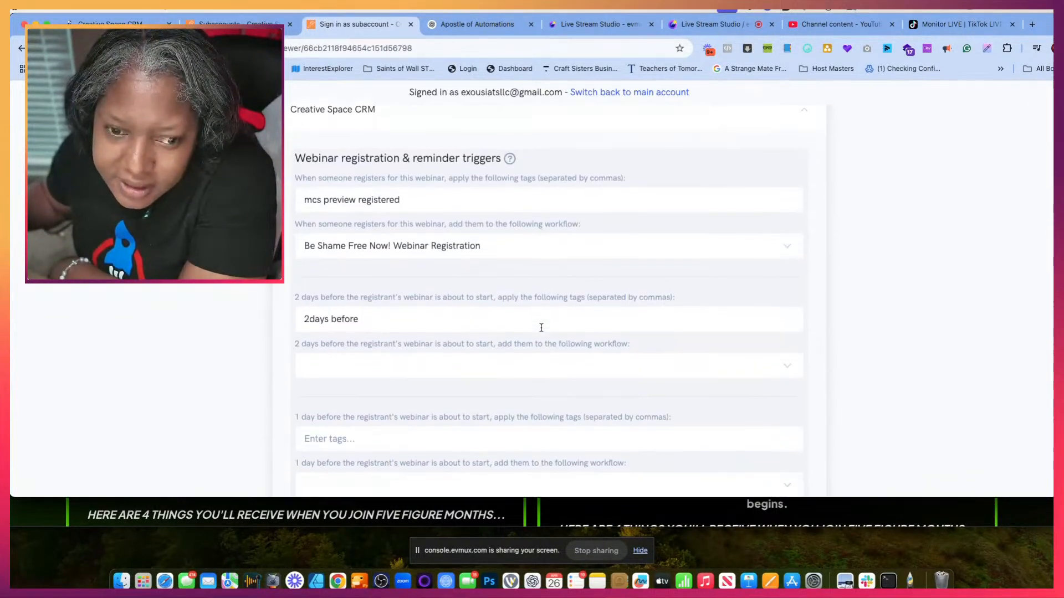
- Close the Subaccounts page, set the workflow's Tag Added filter to the mcs preview registered tag, and save the trigger
click(289, 24)
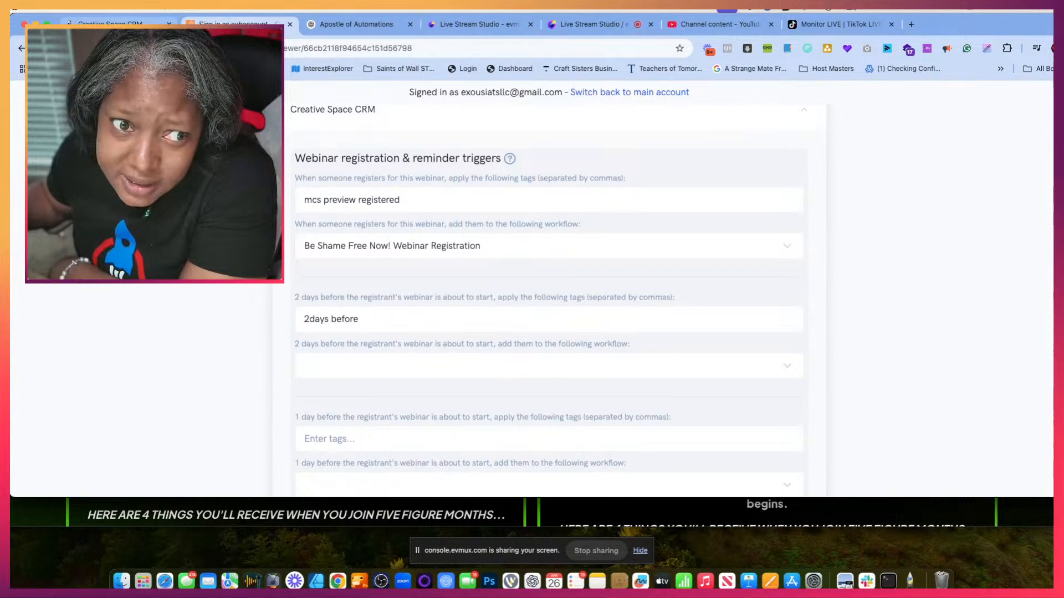
click(94, 23)
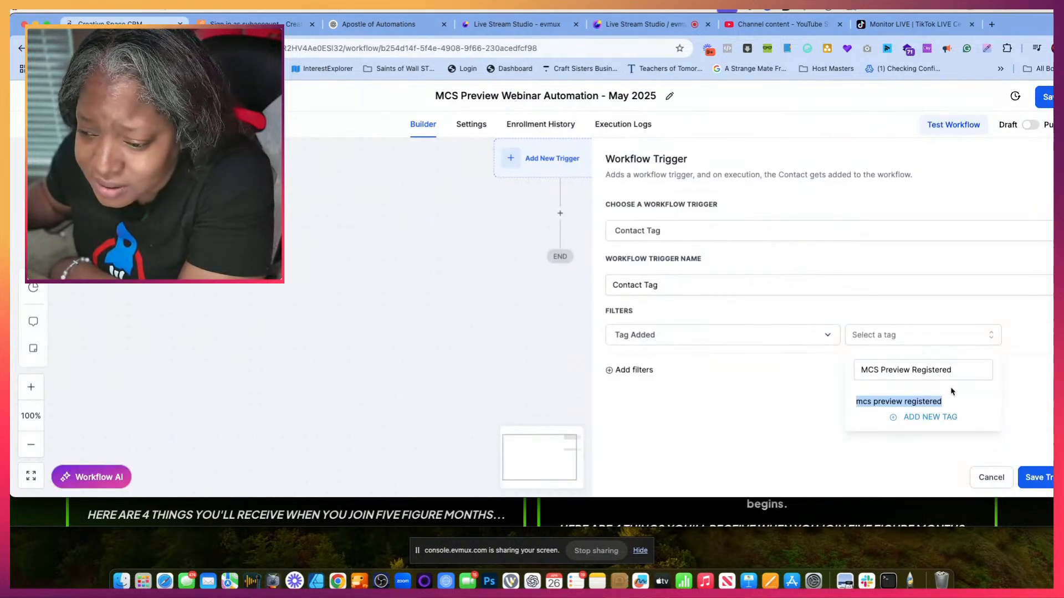
click(881, 402)
click(1034, 478)
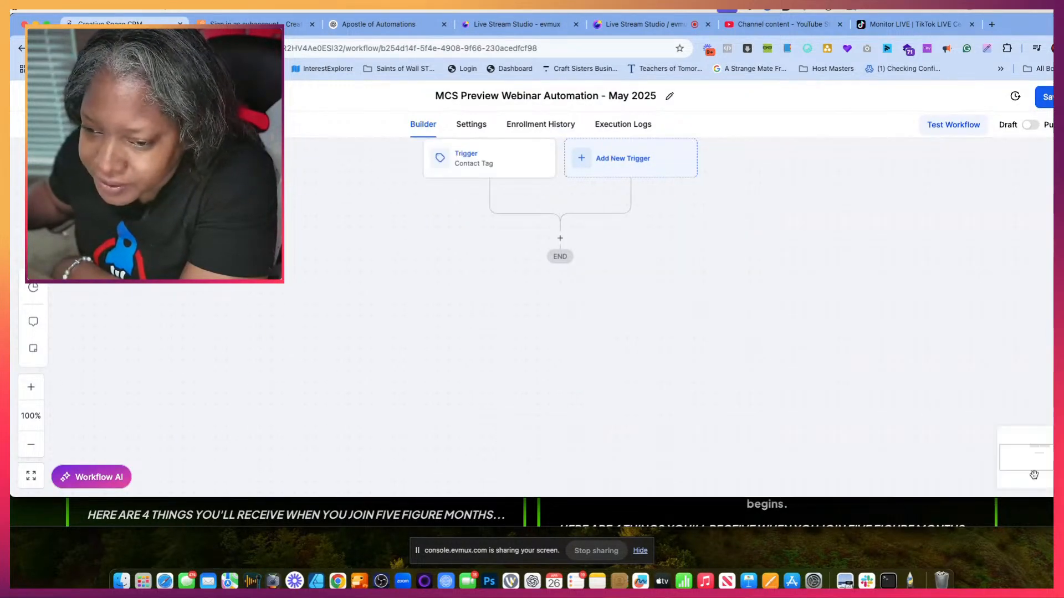
click(474, 167)
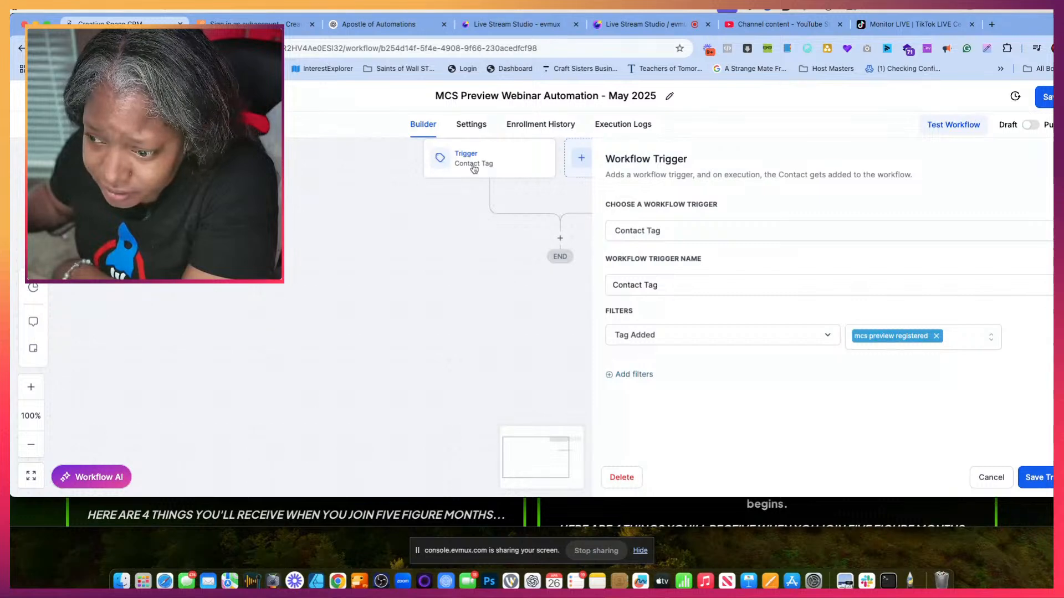
click(1029, 480)
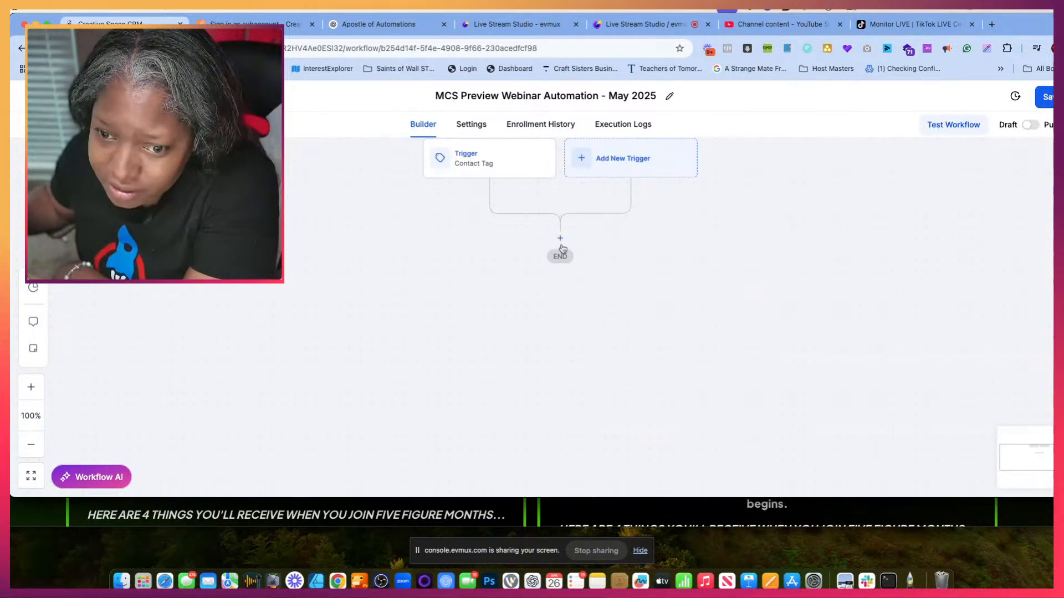
- Copy the subject line "You're Officially Registered, Beautiful!" with its emoji from Step 3 of the Apostle of Automations chat
click(360, 25)
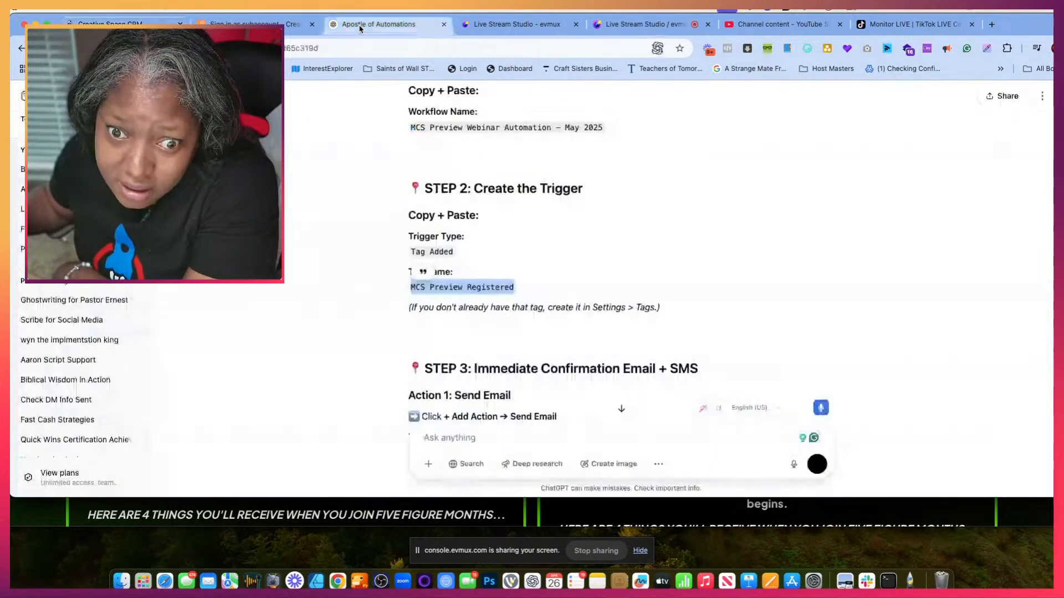
scroll(485, 302, down, 3)
scroll(486, 302, down, 3)
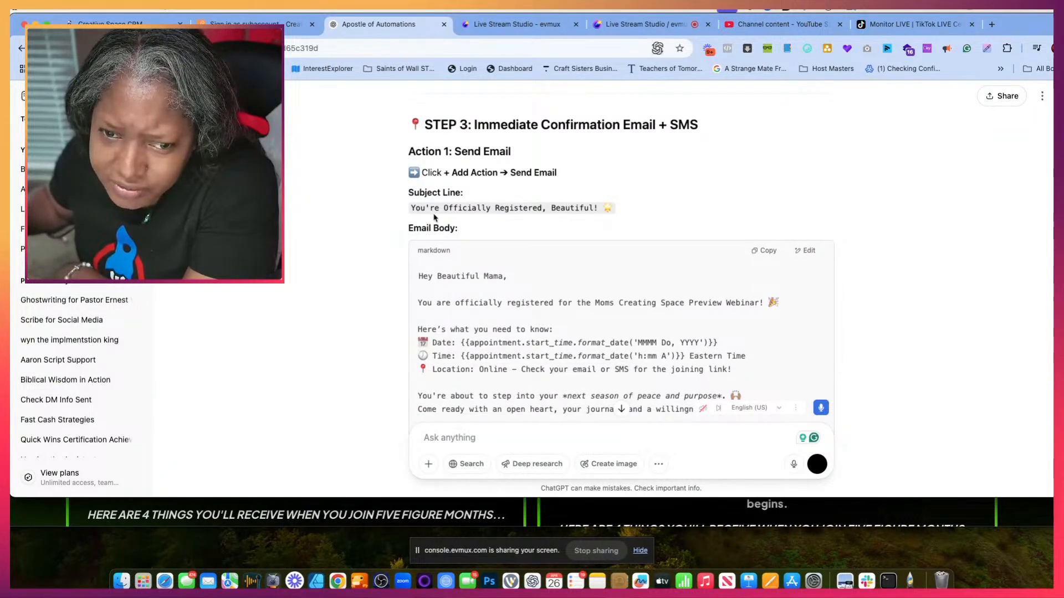
drag(411, 209, 613, 217)
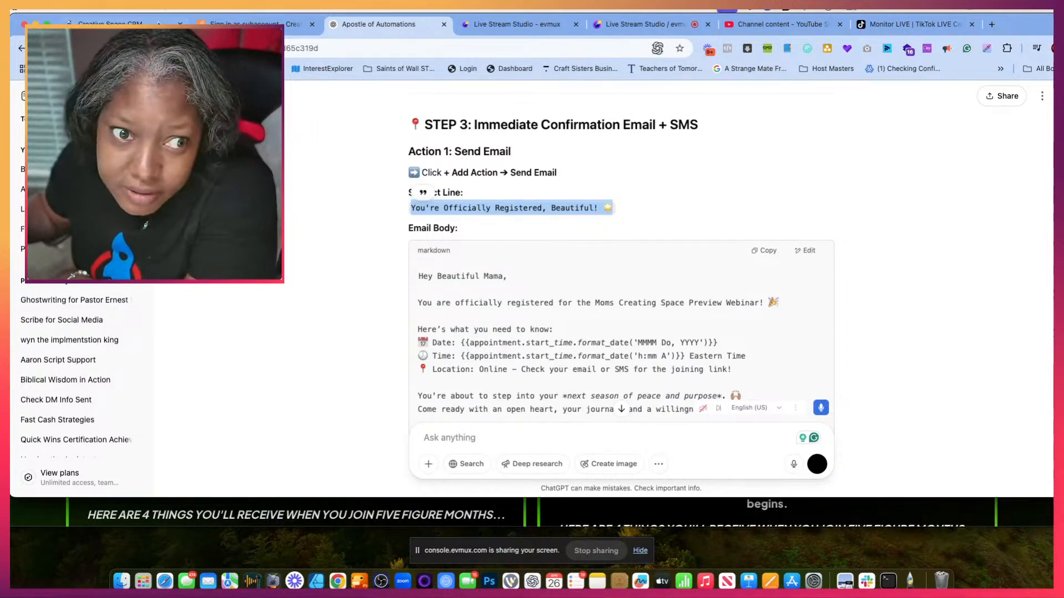
- Return to the CRM workflow and add a Send Email action below the Contact Tag trigger
click(133, 24)
click(560, 239)
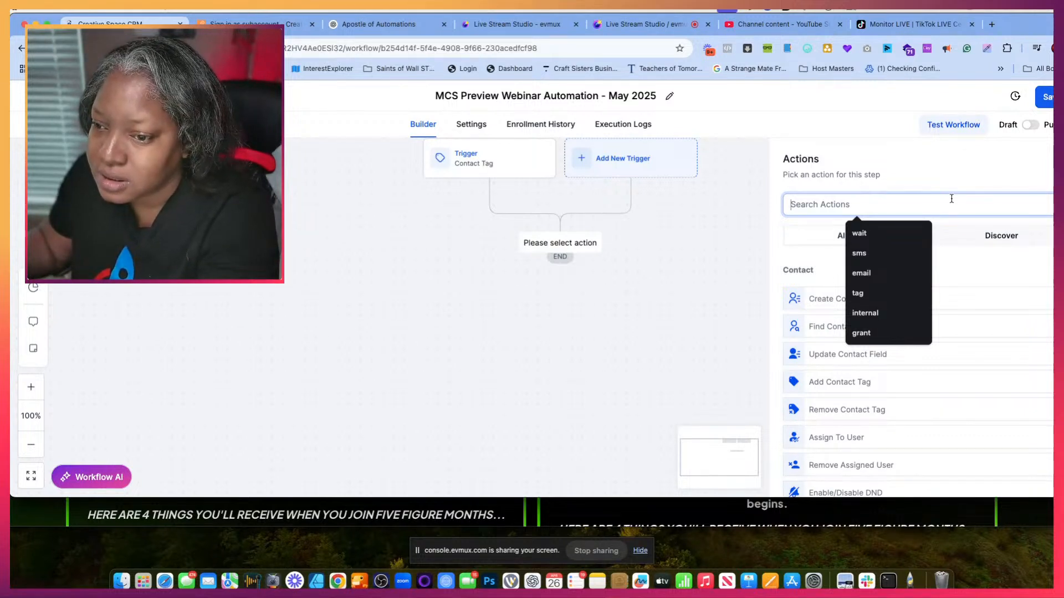
text(email)
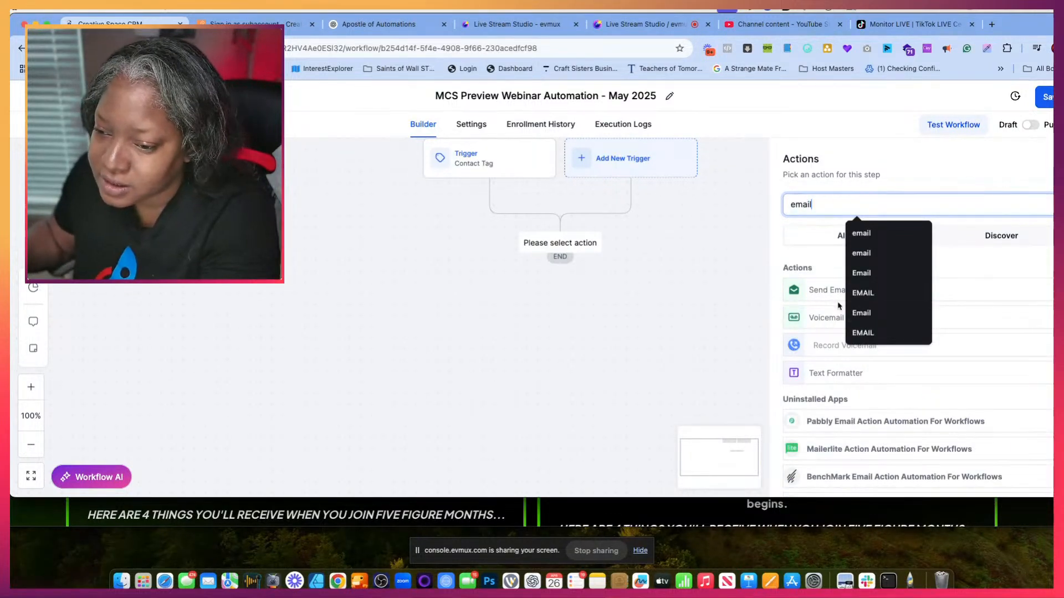
click(814, 292)
- Paste the copied line as the email's subject and replace "Beautiful" with "Mama"
scroll(885, 365, down, 2)
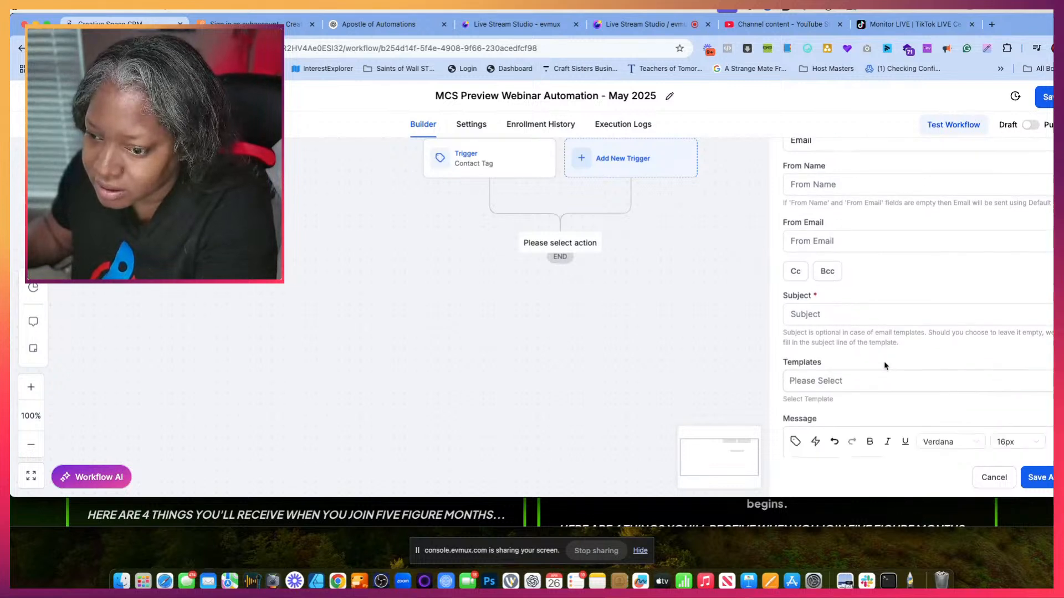
click(802, 313)
key(super+v)
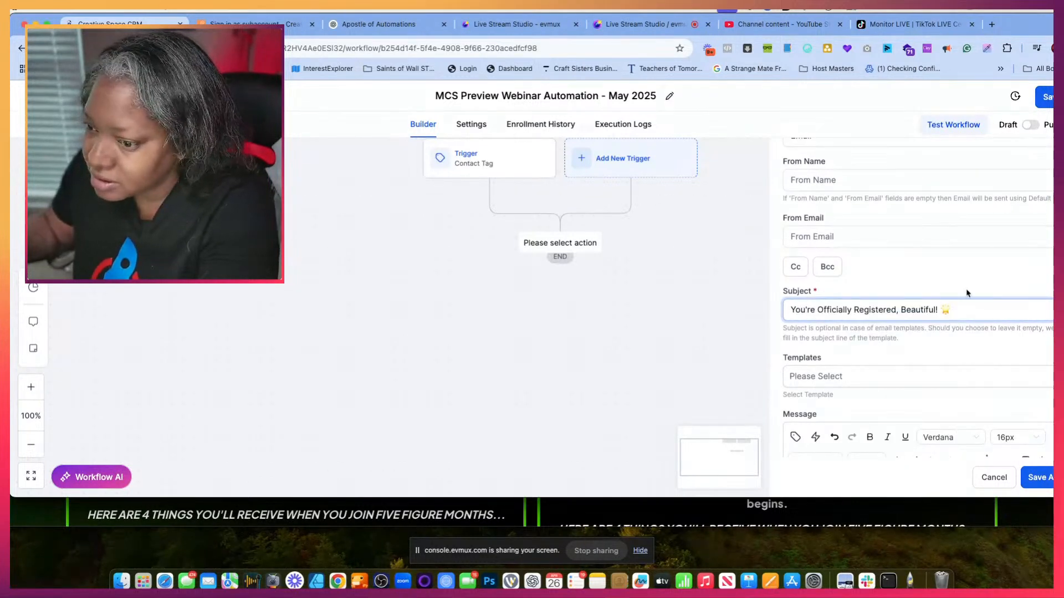
drag(937, 310, 904, 310)
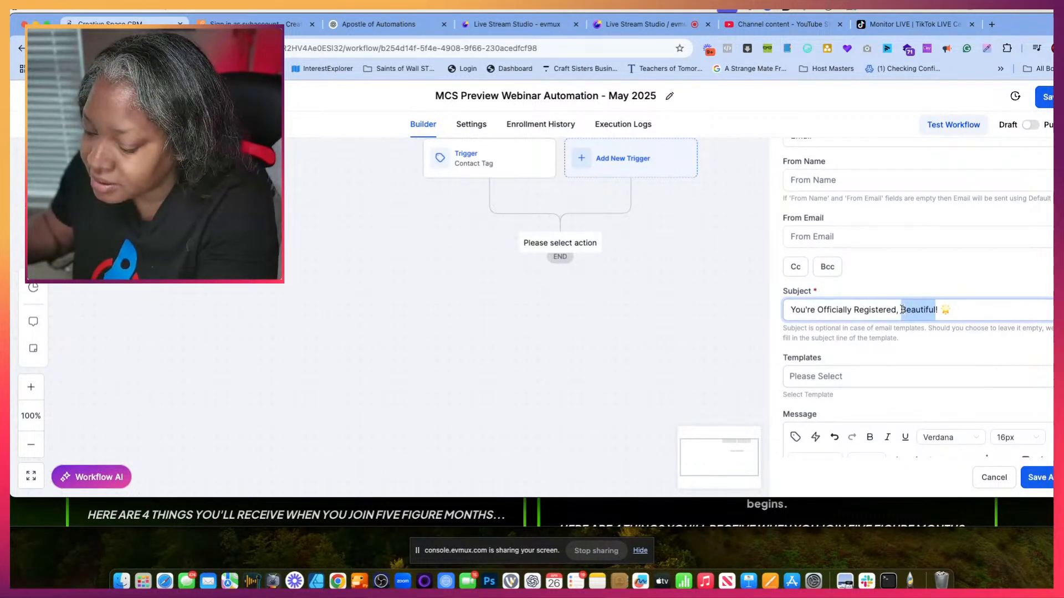
text(Mama)
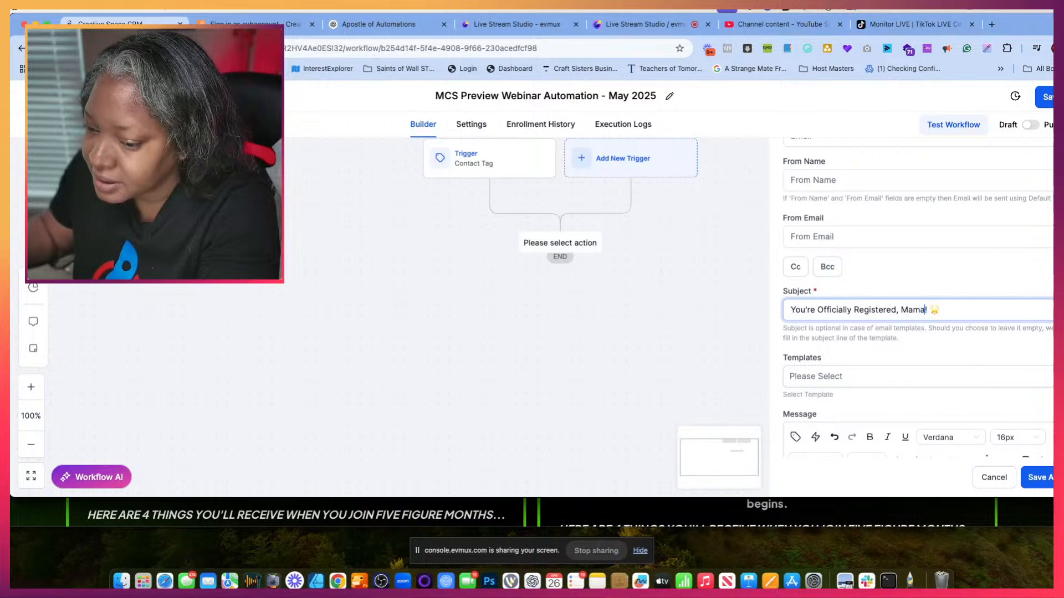
- Copy the full email body, from "Hey Beautiful Mama," to "The Moms Creating Space Team", from the Apostle of Automations chat
scroll(891, 382, down, 3)
click(818, 335)
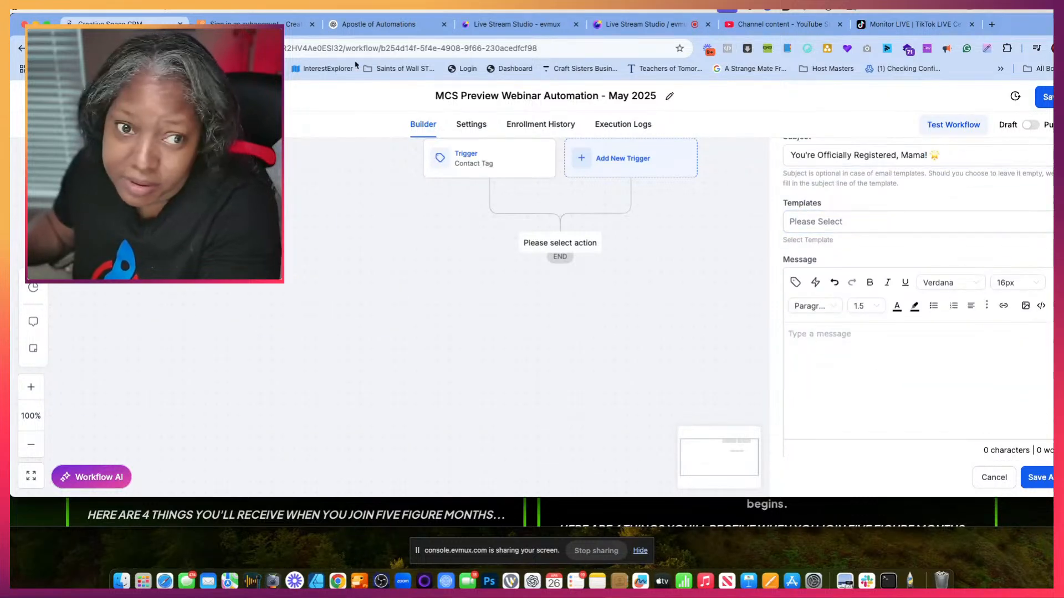
click(378, 24)
scroll(497, 300, down, 5)
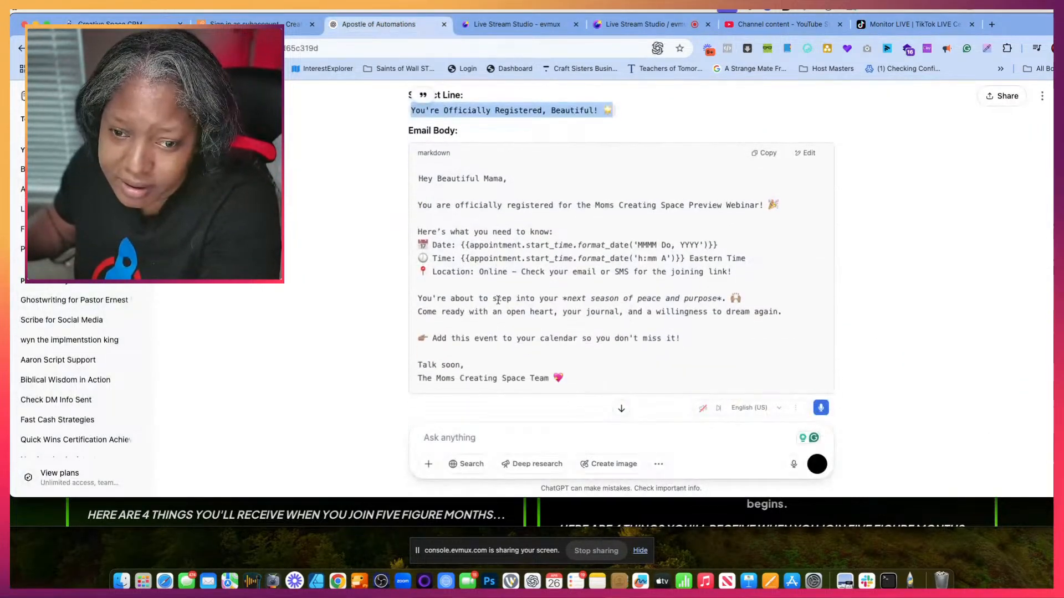
scroll(497, 300, up, 1)
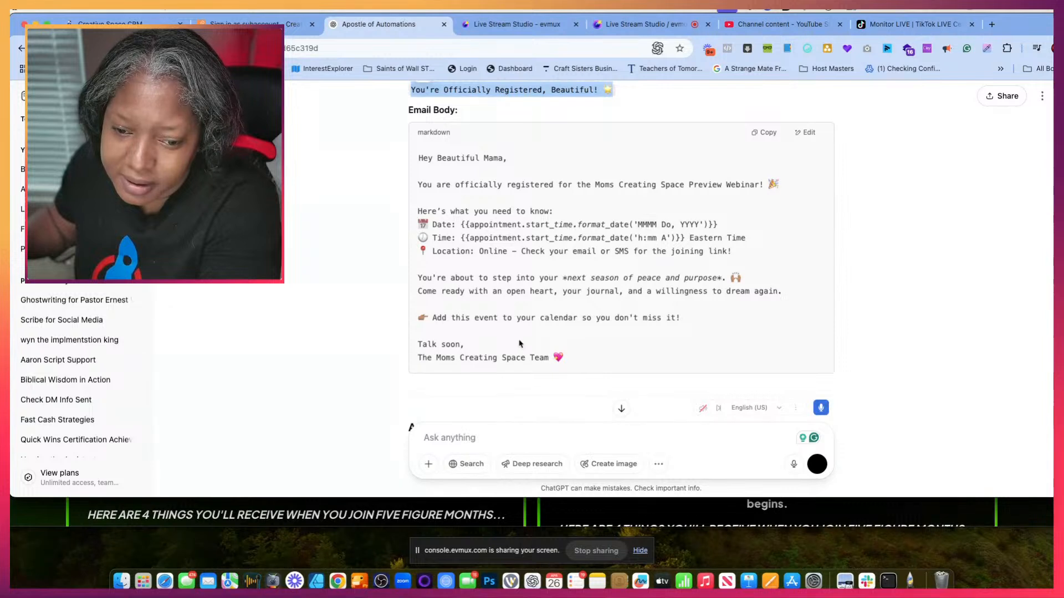
drag(560, 358, 416, 155)
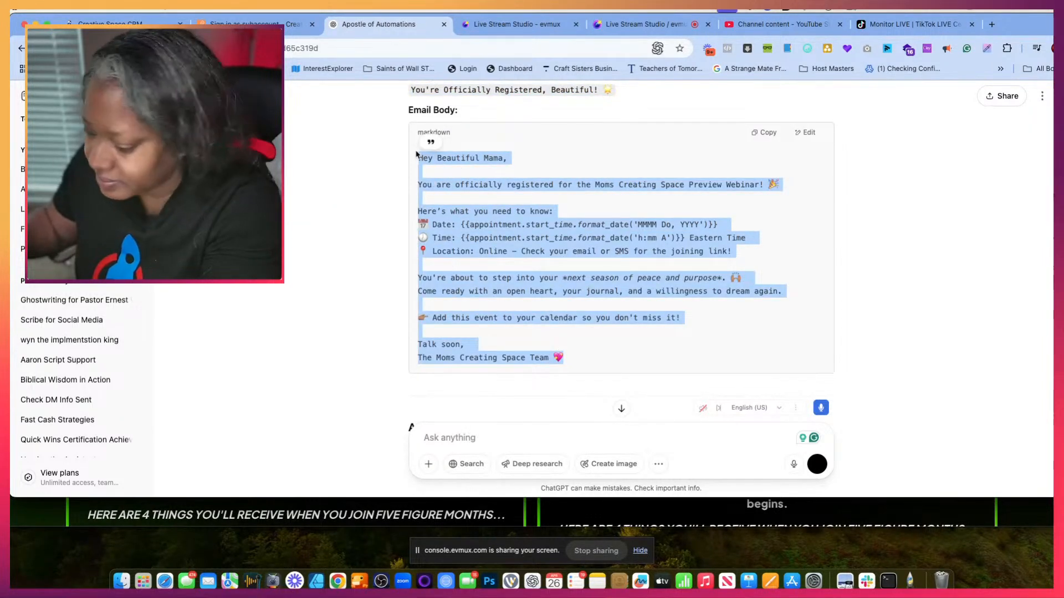
- Return to the CRM workflow, paste the copied body into the Send Email message, and select the pasted text
click(119, 25)
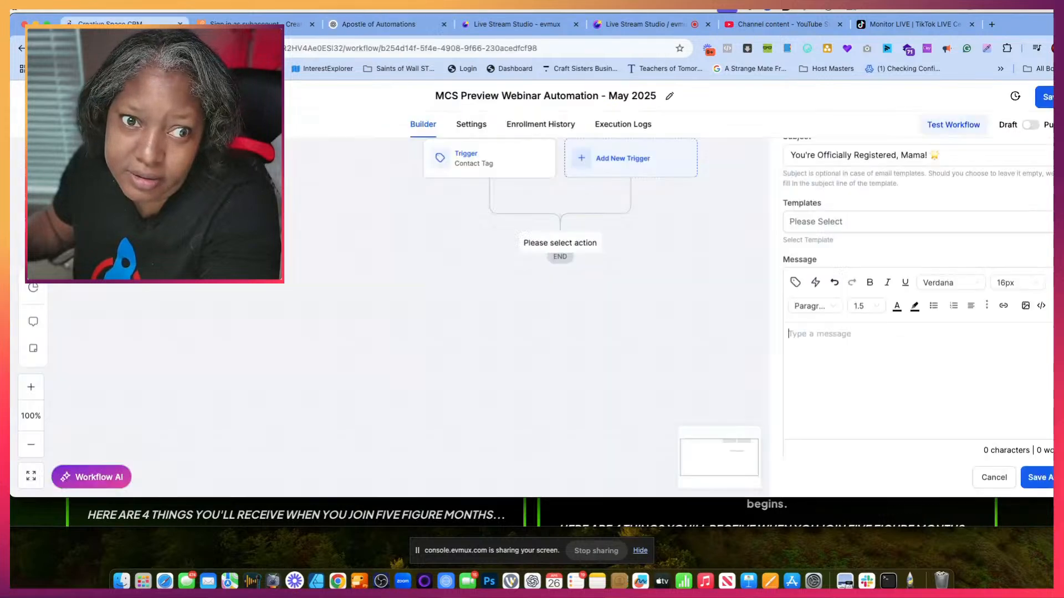
key(super+v)
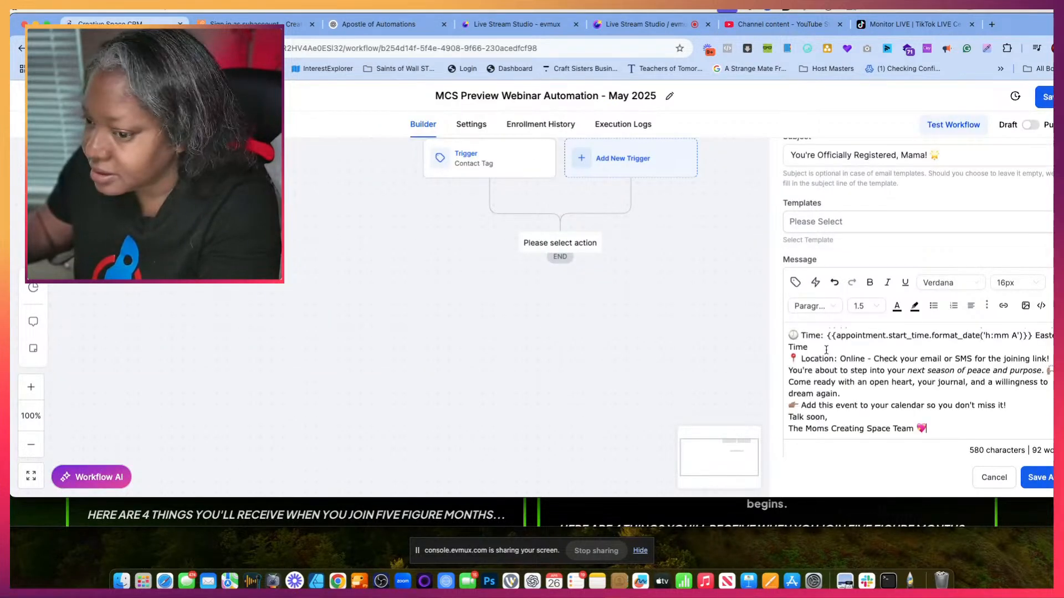
scroll(936, 400, down, 2)
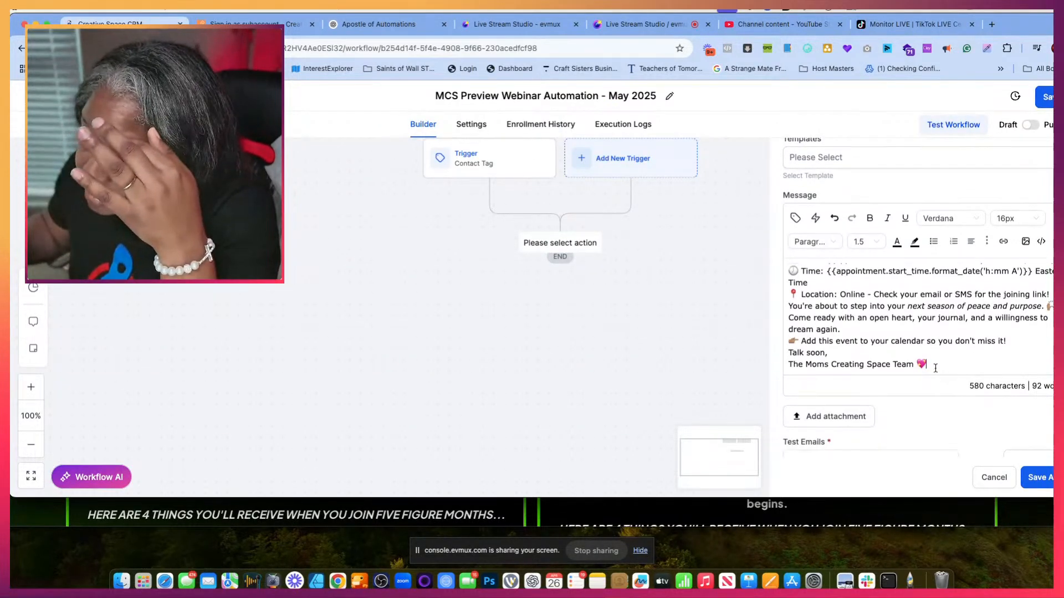
drag(935, 361, 798, 252)
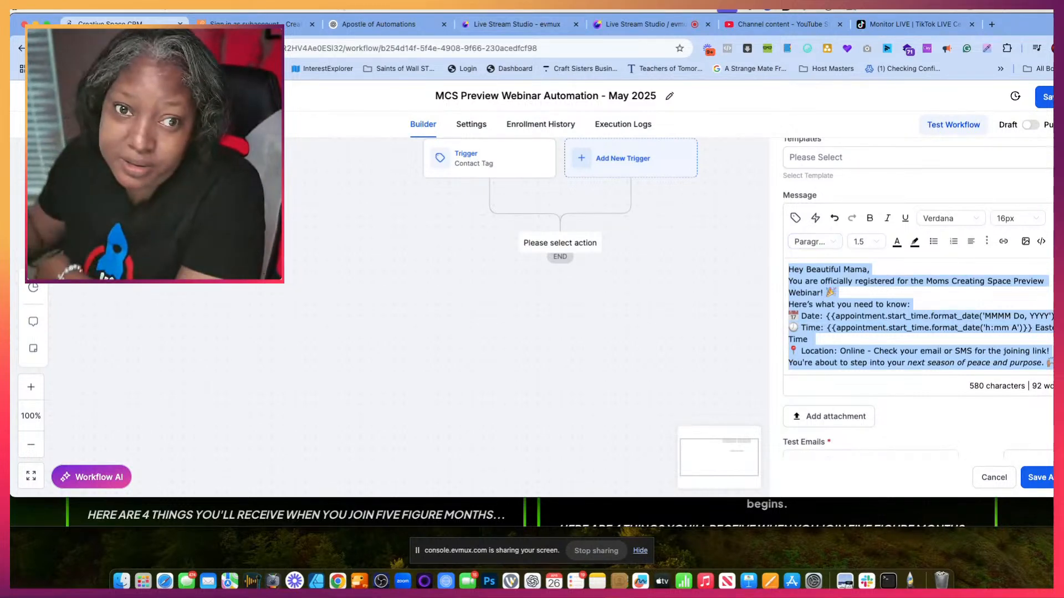
- Switch to the webinar subaccount tab and replace the confirmation email's default text with the copied "Hey Beautiful Mama" email body
click(260, 24)
scroll(541, 273, up, 10)
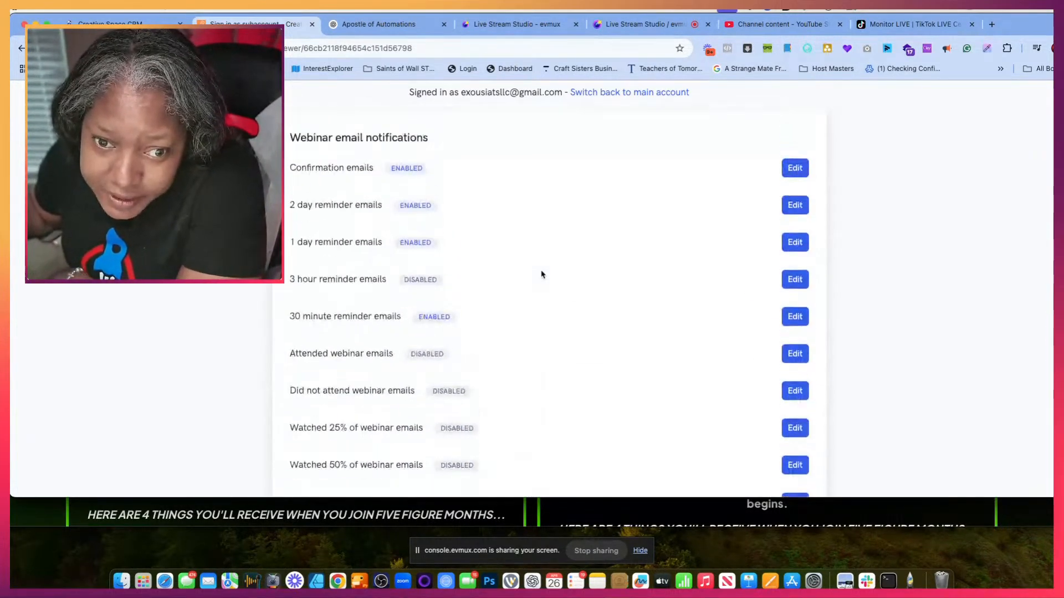
scroll(548, 311, down, 3)
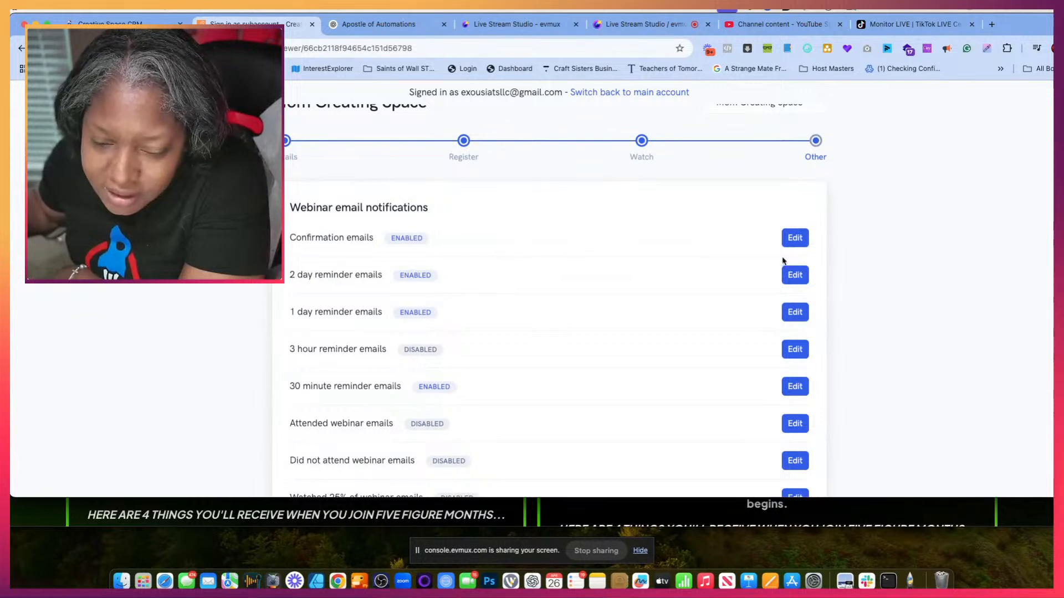
click(796, 238)
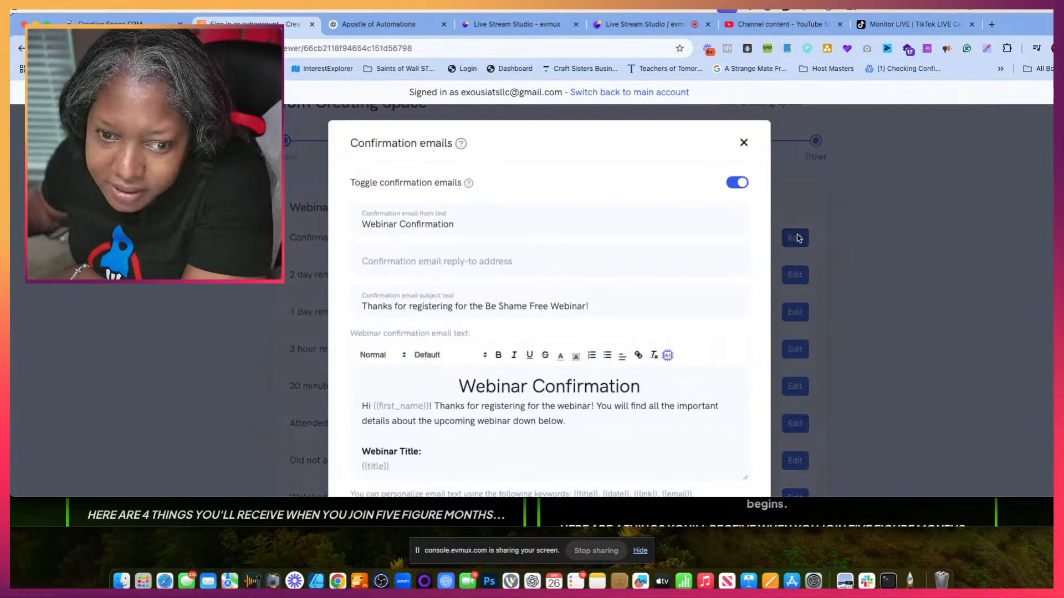
scroll(536, 344, down, 3)
scroll(396, 373, down, 3)
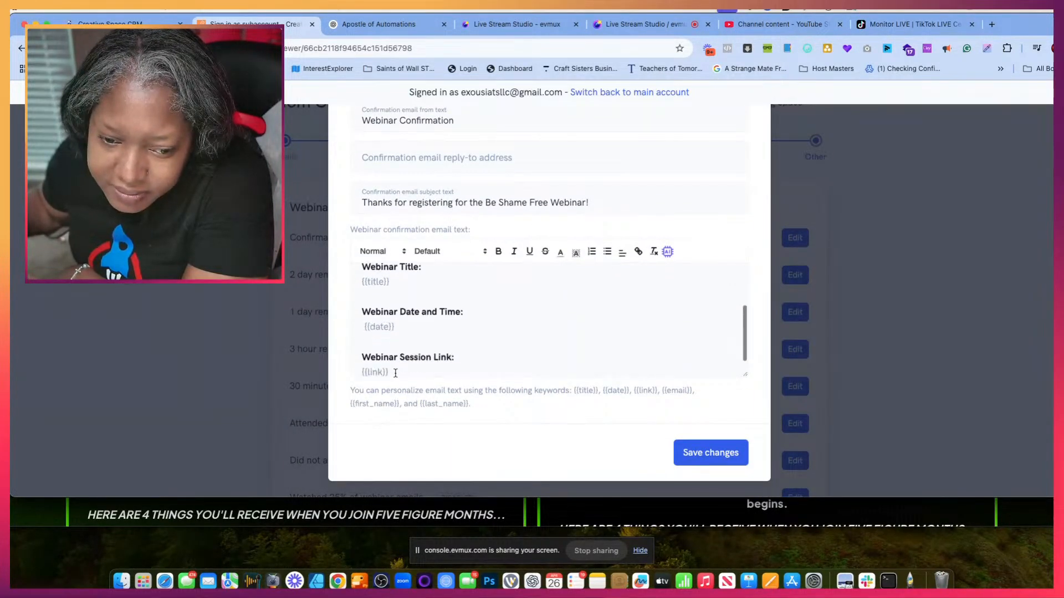
drag(396, 373, 367, 267)
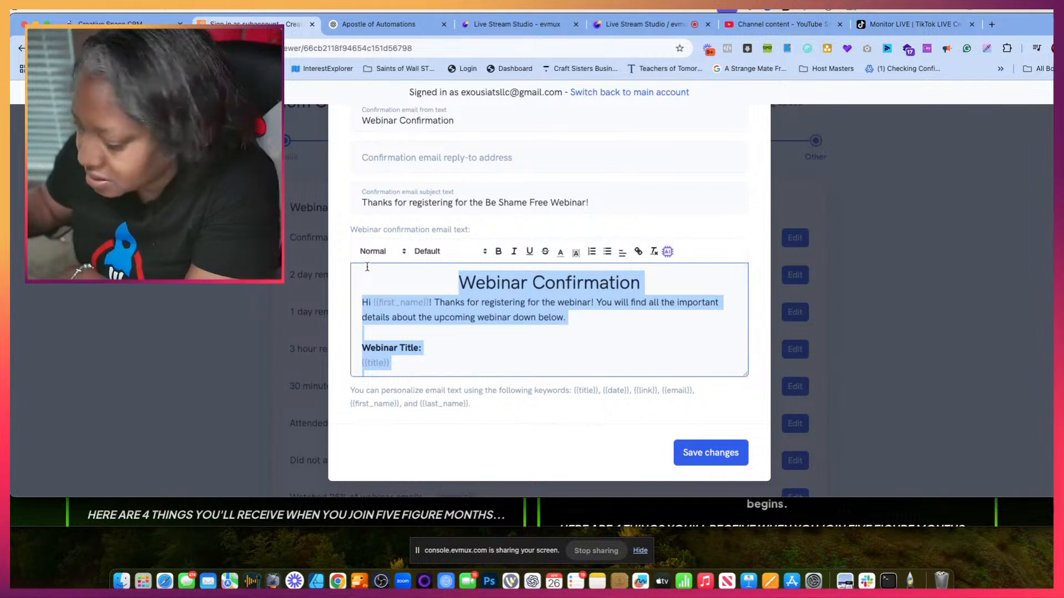
key(super+v)
scroll(510, 327, up, 5)
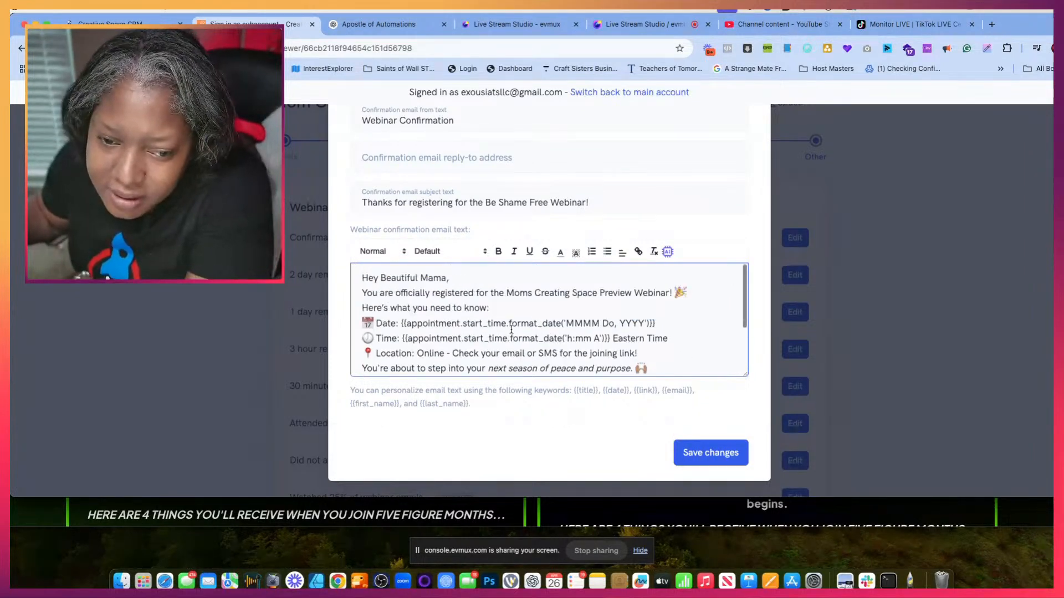
- Replace "Beautiful Mama" in the confirmation email's greeting with the {{first_name}} keyword copied from the personalization hint
drag(380, 278, 442, 276)
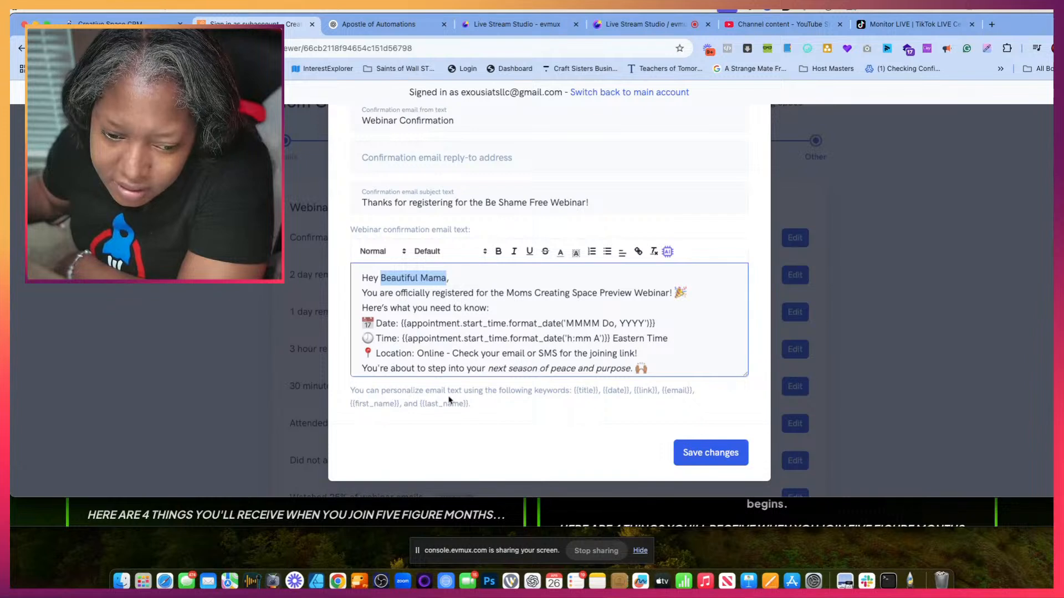
drag(350, 404, 400, 404)
key(super+c)
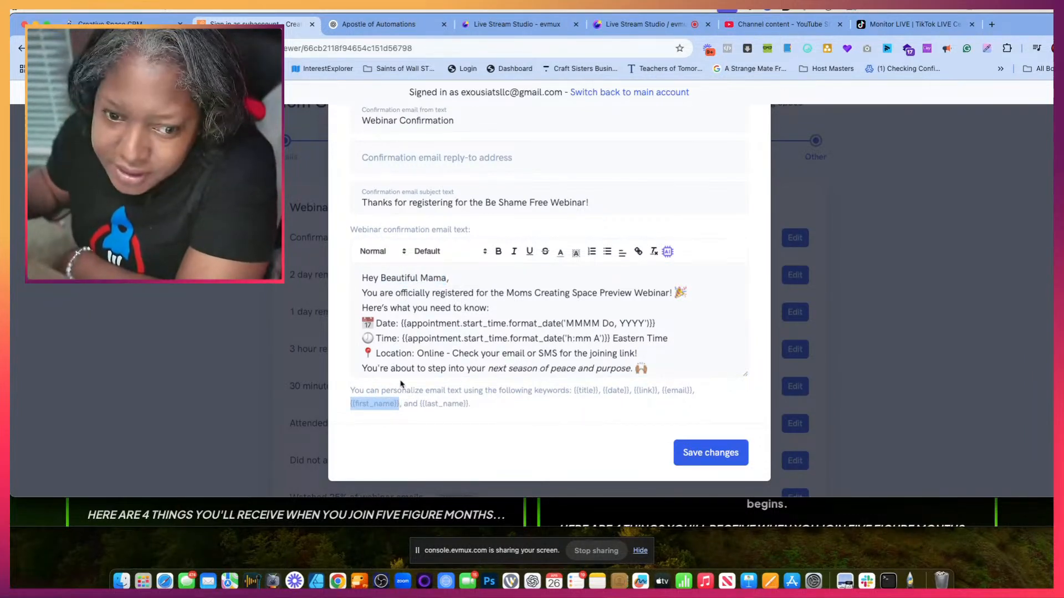
click(407, 278)
drag(381, 277, 436, 277)
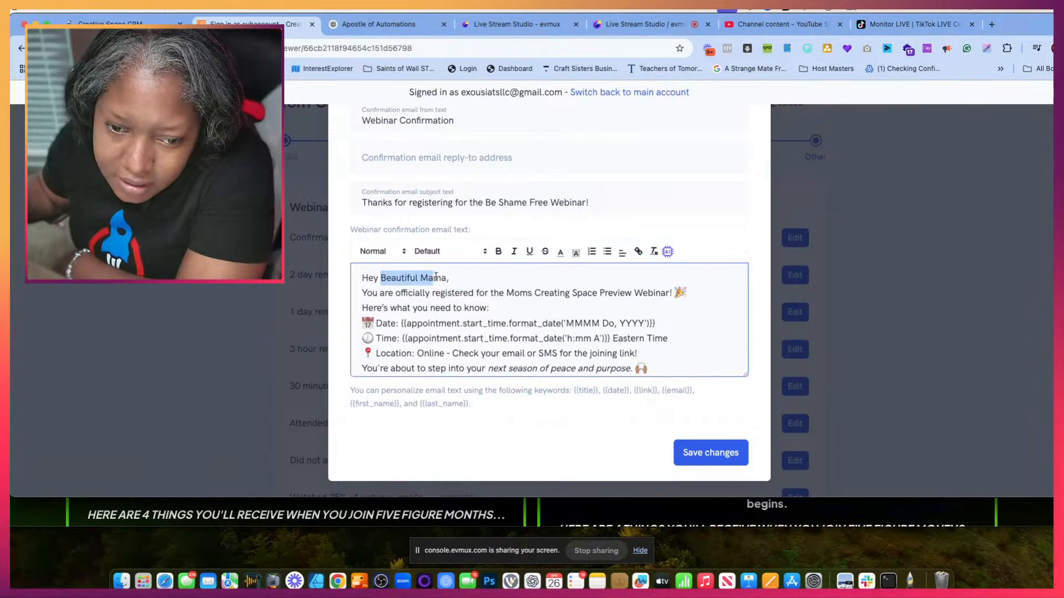
key(super+v)
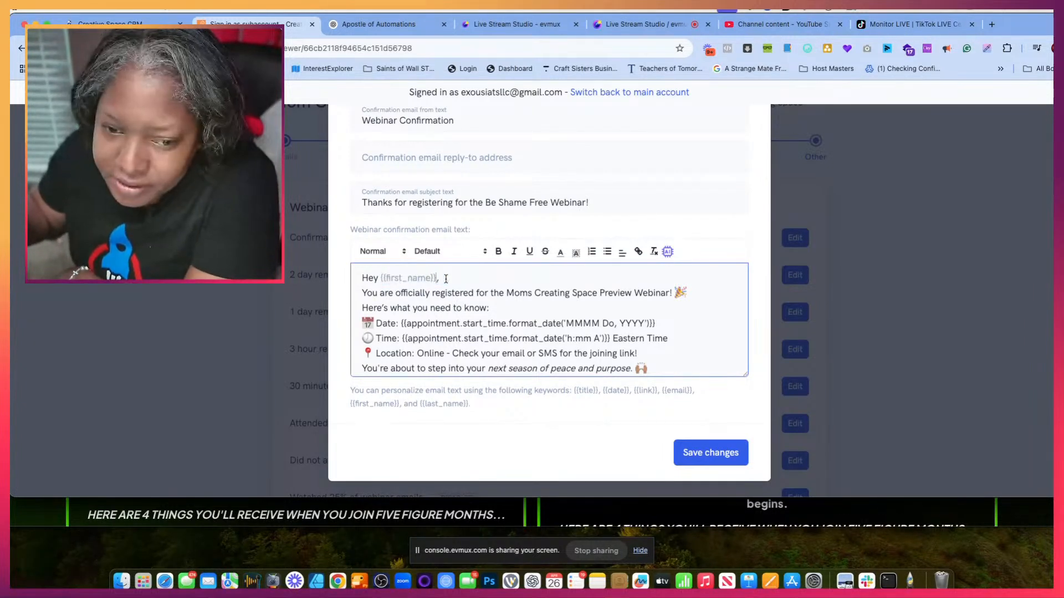
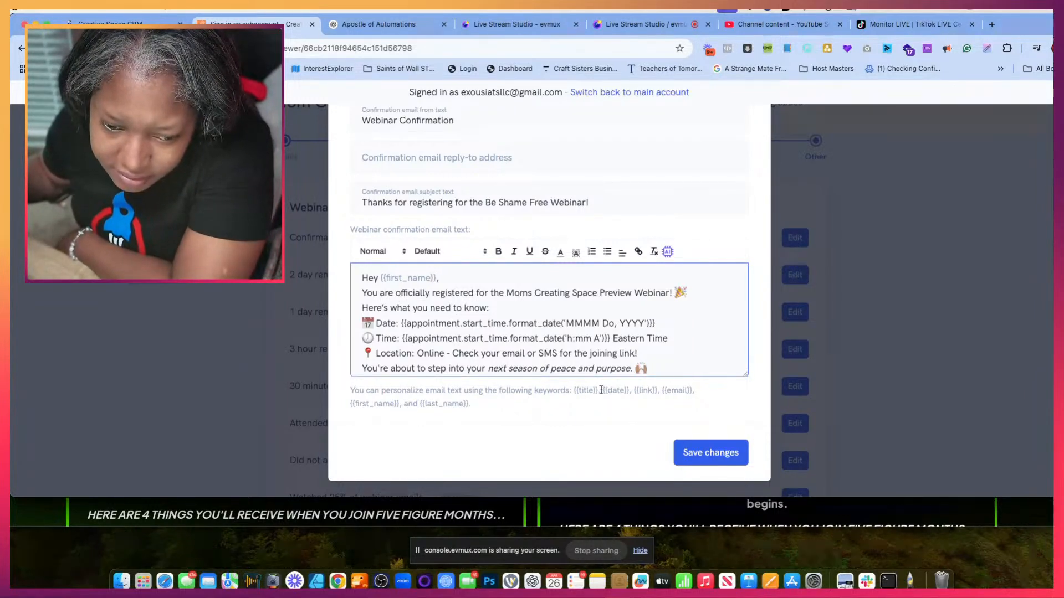
- Replace the appointment code in the confirmation email's Date line with the {{date}} keyword and delete the Time line
drag(603, 390, 621, 389)
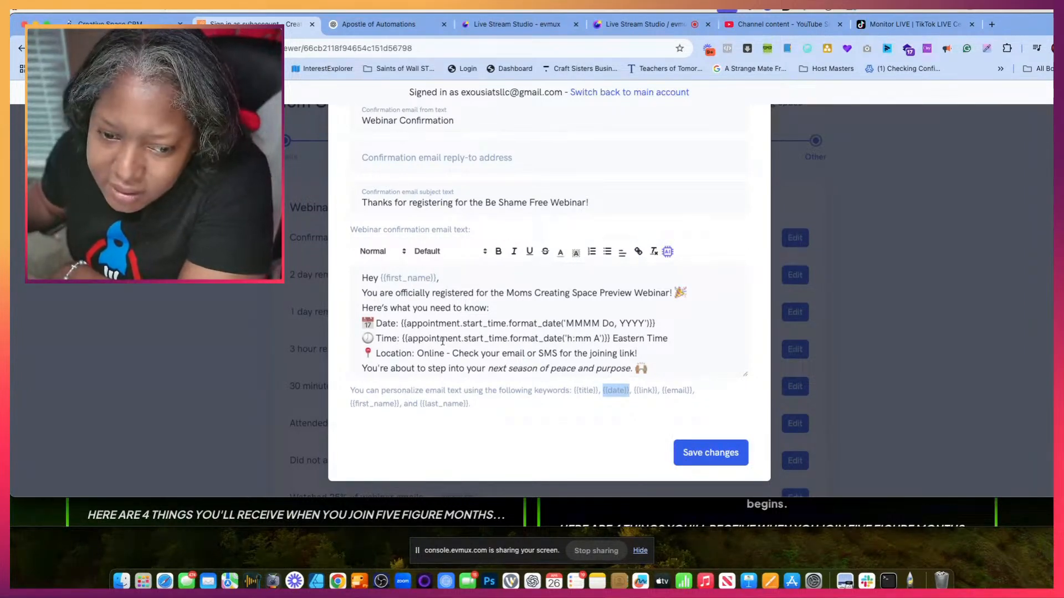
drag(400, 323, 663, 324)
text({{date}})
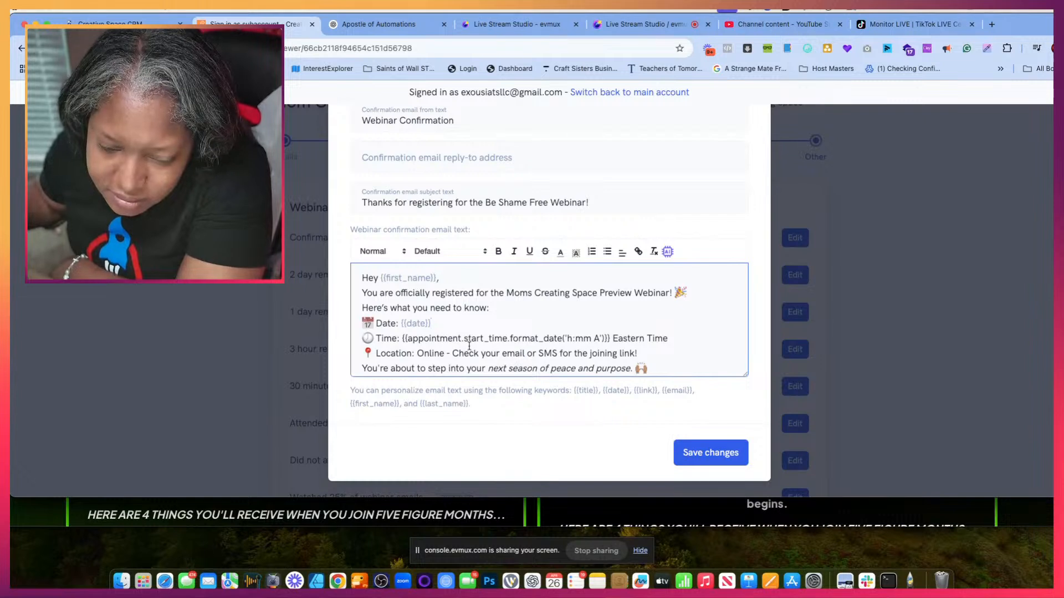
drag(362, 338, 447, 336)
click(563, 329)
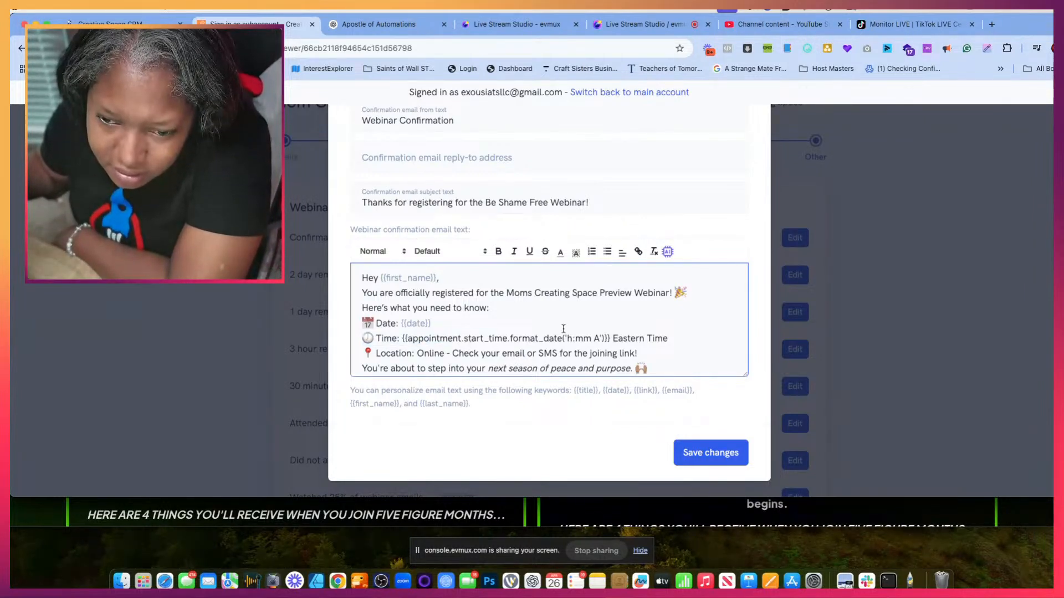
drag(563, 329, 666, 342)
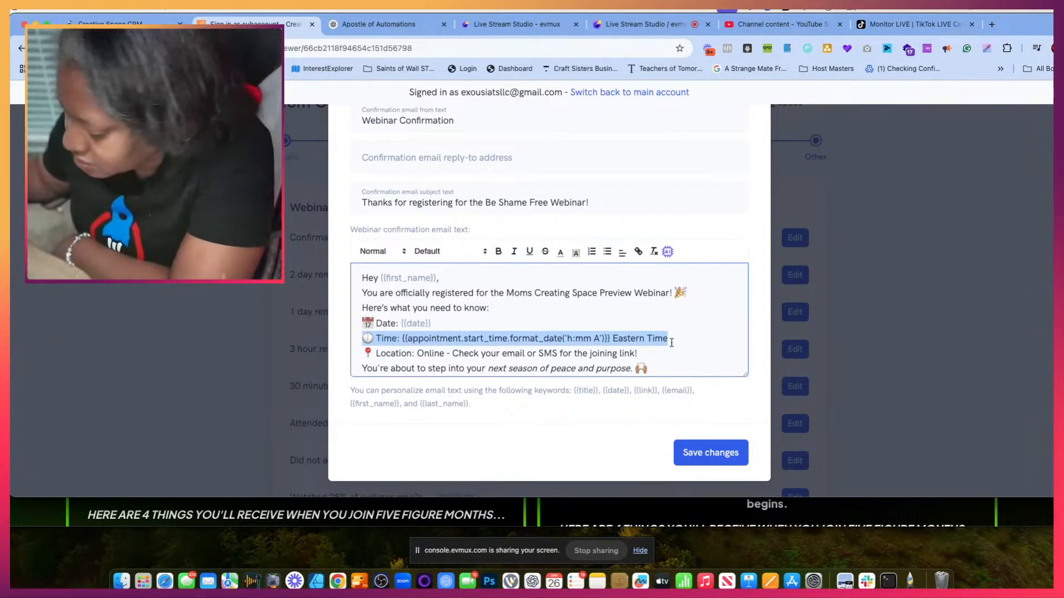
key(BackSpace)
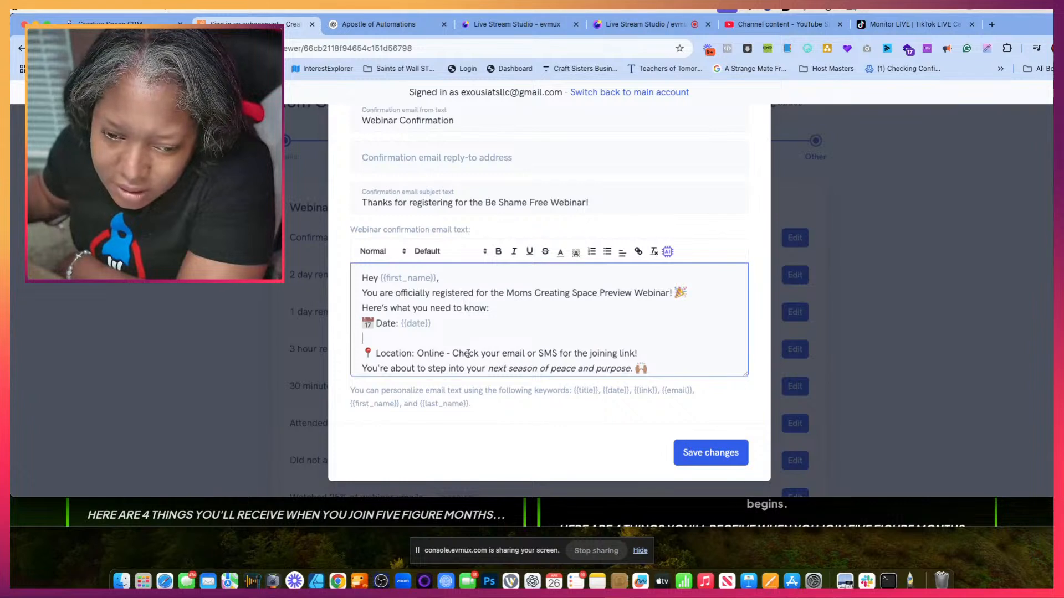
- Replace "Check your email or SMS for the joining link!" in the Location line with the {{link}} keyword and save the confirmation email
drag(453, 354, 636, 353)
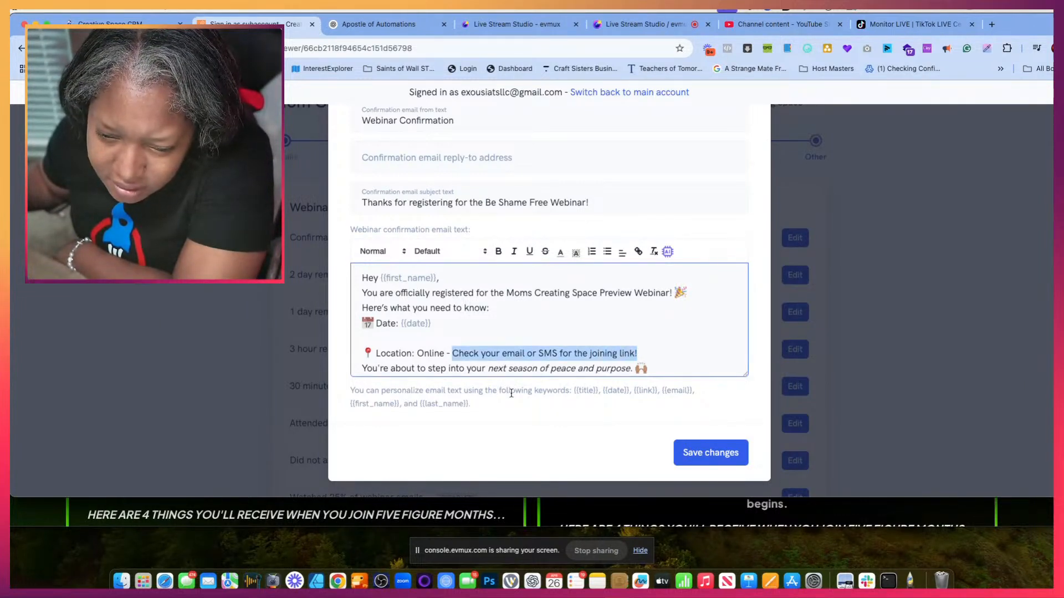
drag(634, 391, 656, 390)
key(super+c)
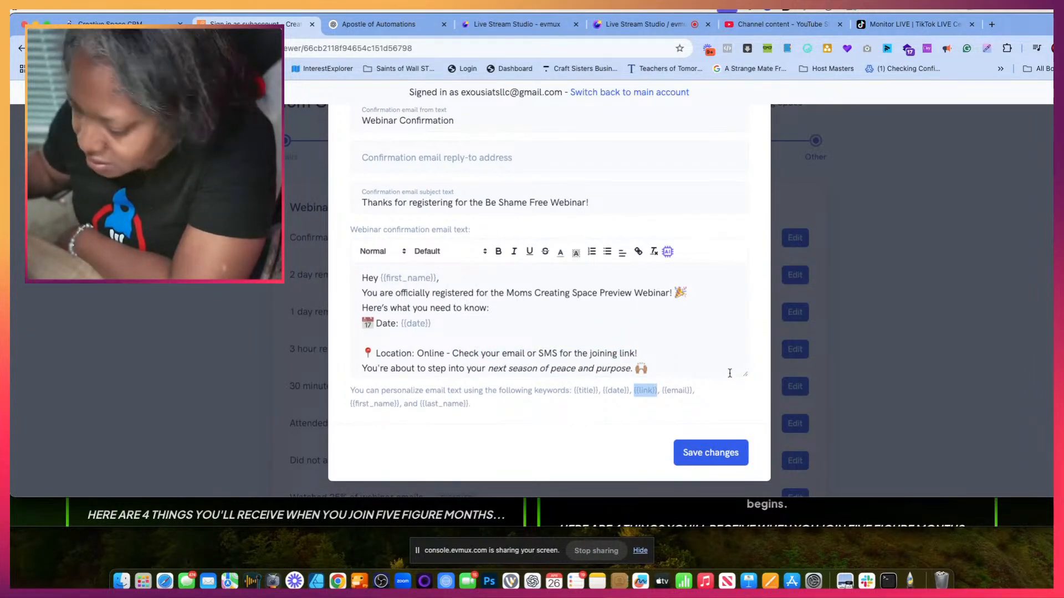
scroll(402, 359, down, 3)
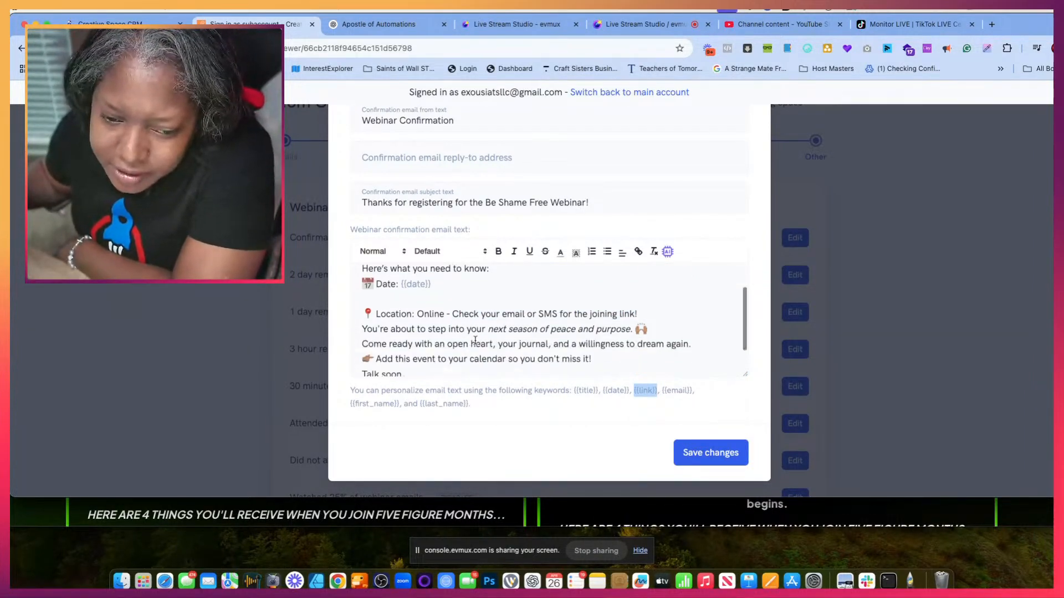
drag(452, 304, 643, 307)
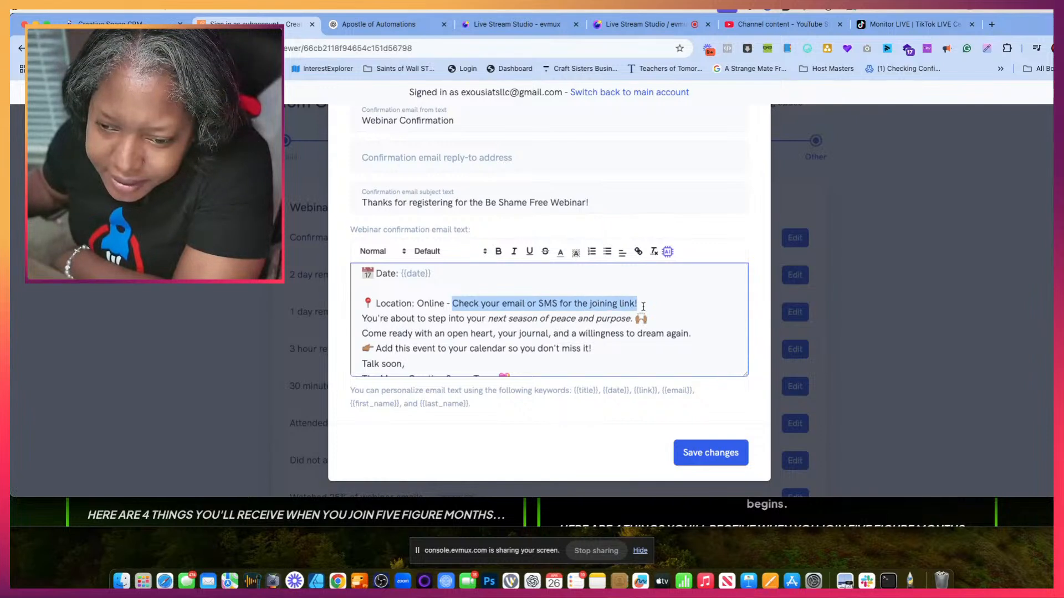
key(super+v)
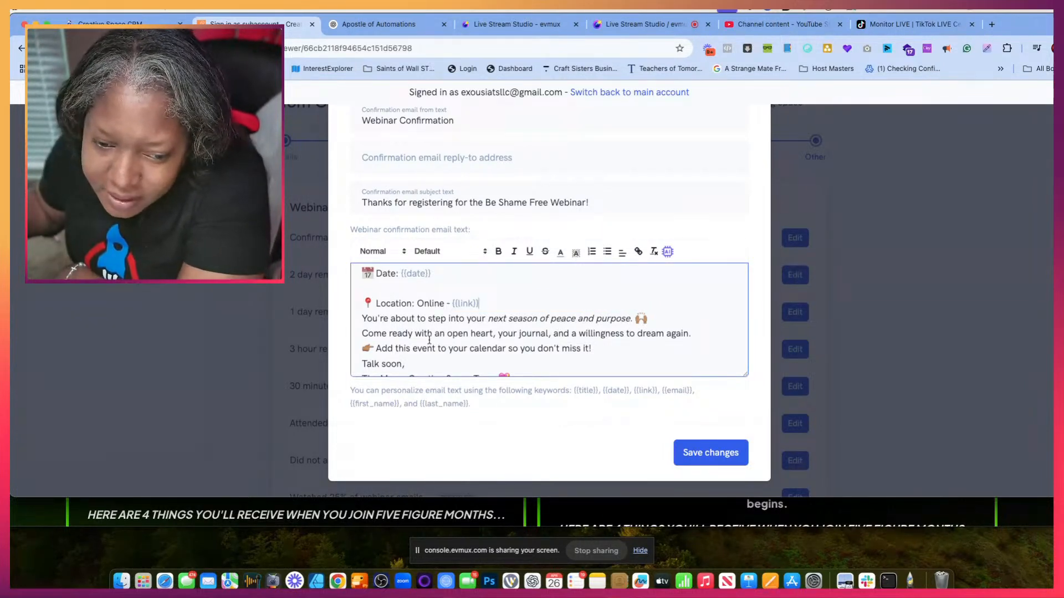
scroll(510, 332, down, 1)
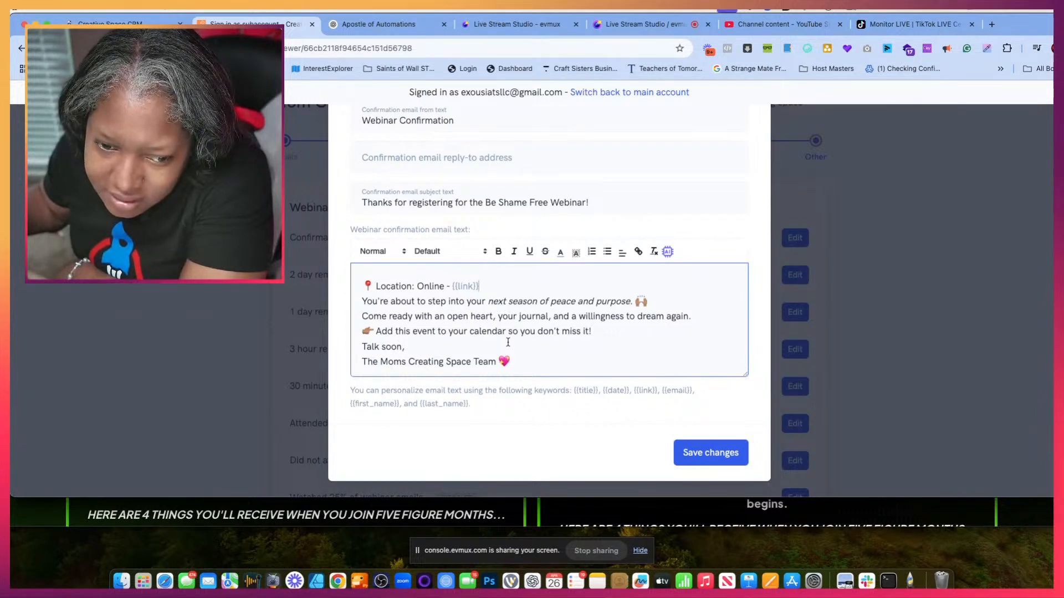
scroll(501, 340, up, 1)
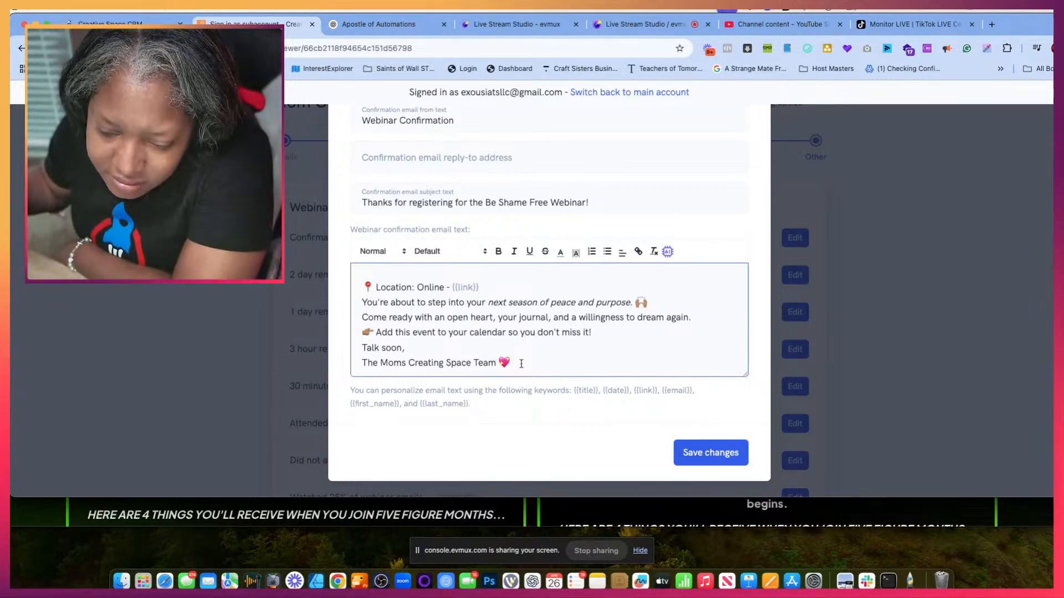
click(729, 450)
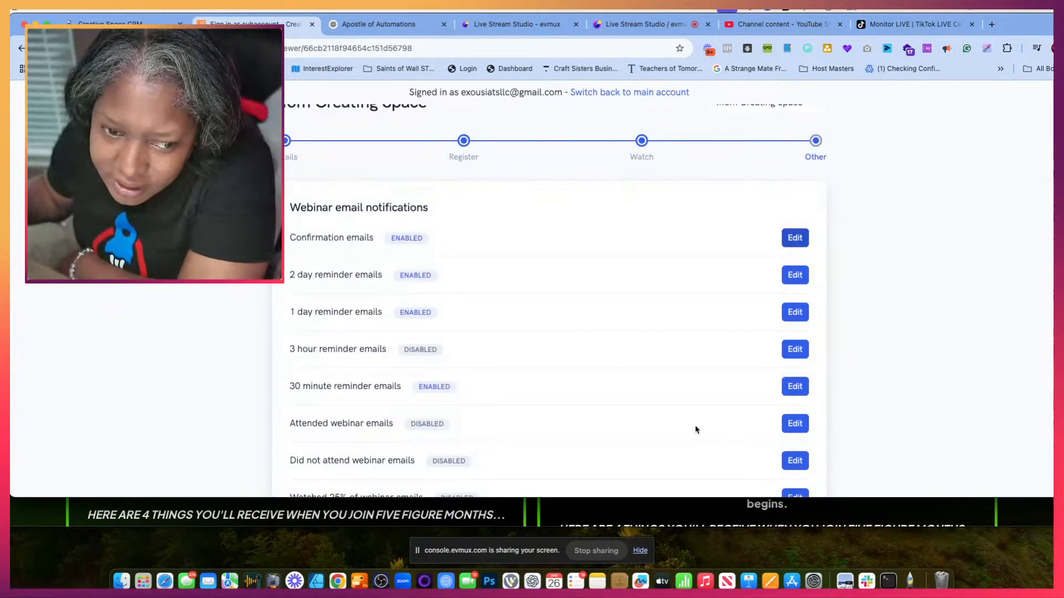
- Review the webinar's email and text message notification types and check which ones are enabled or disabled
scroll(448, 285, down, 1)
scroll(448, 285, up, 4)
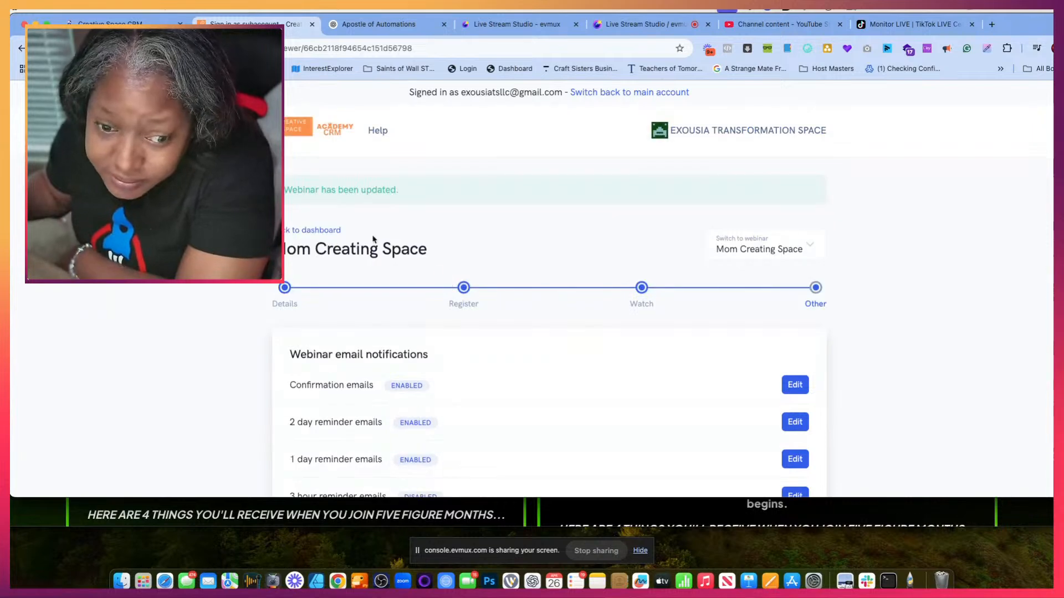
scroll(430, 315, down, 3)
scroll(430, 314, down, 5)
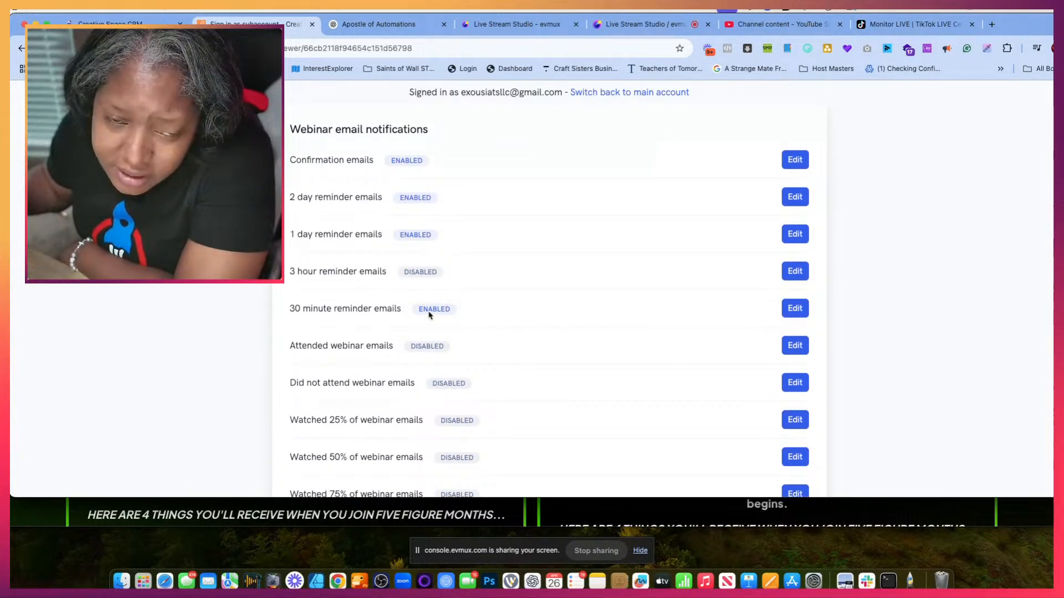
scroll(402, 238, down, 4)
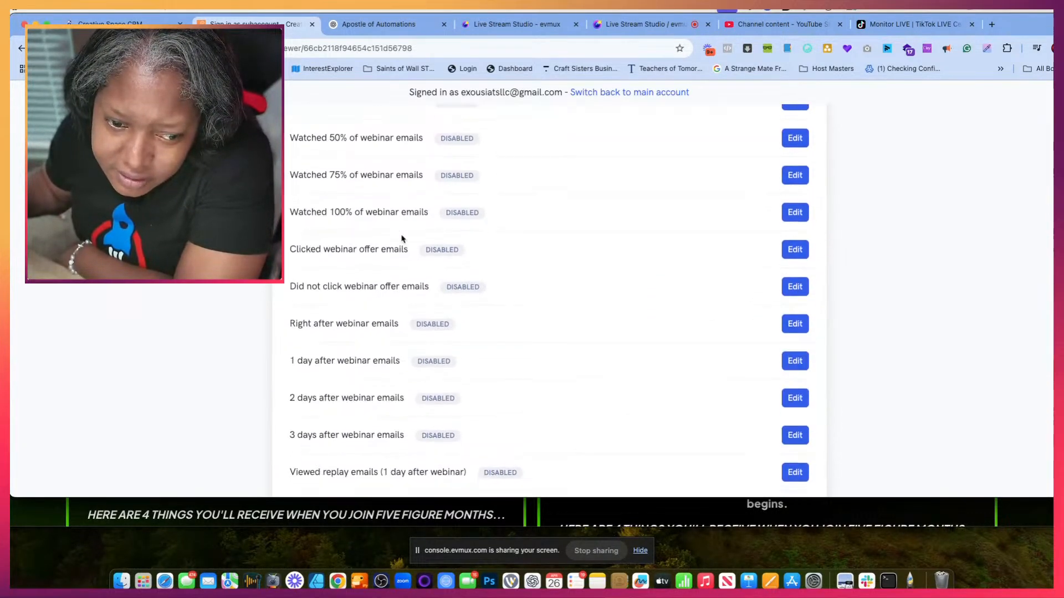
scroll(402, 239, down, 1)
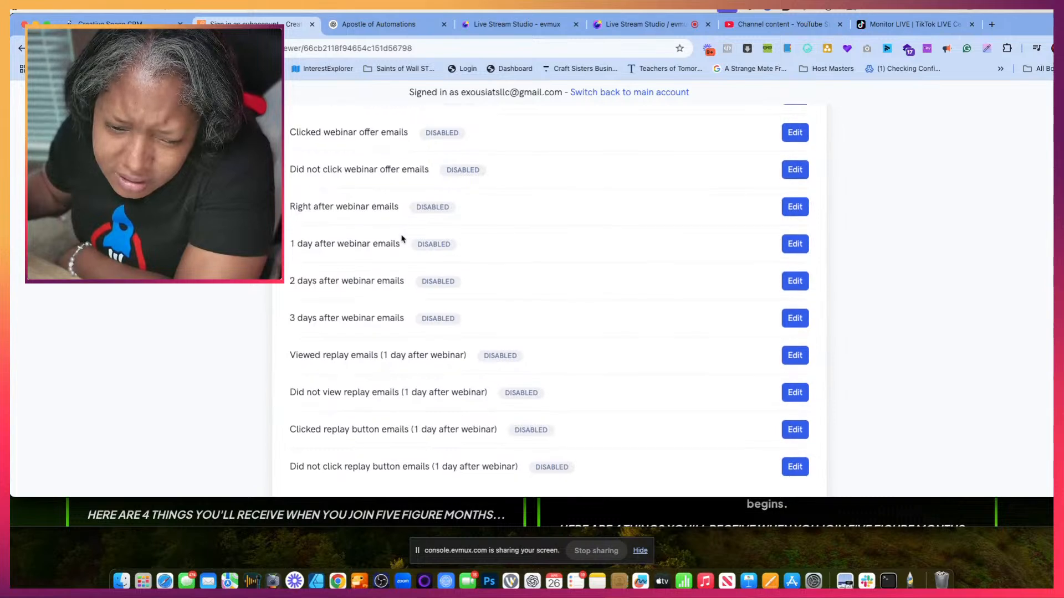
scroll(402, 238, down, 4)
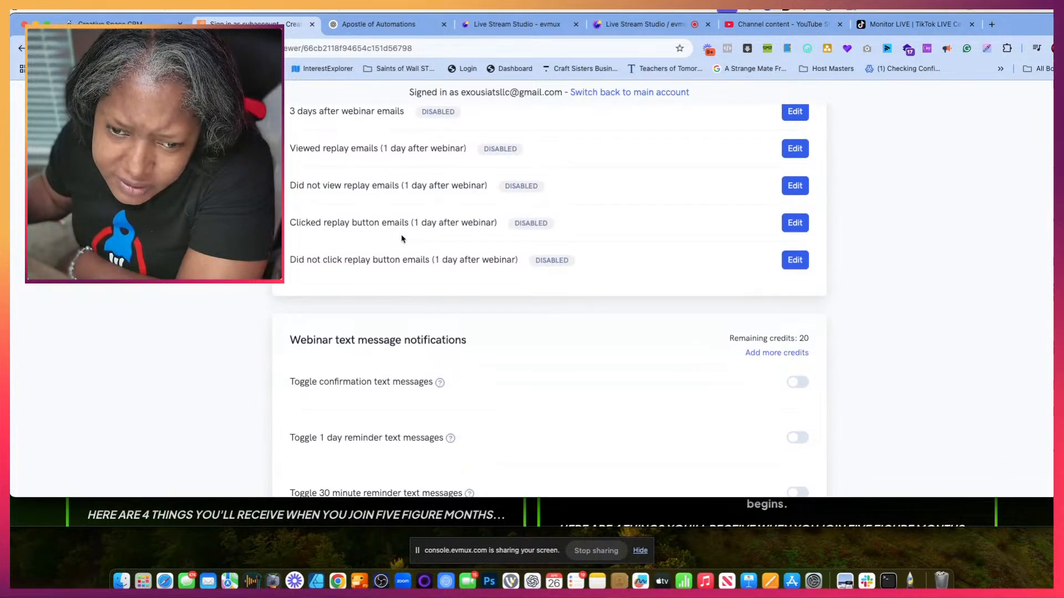
scroll(402, 238, up, 3)
scroll(402, 239, up, 11)
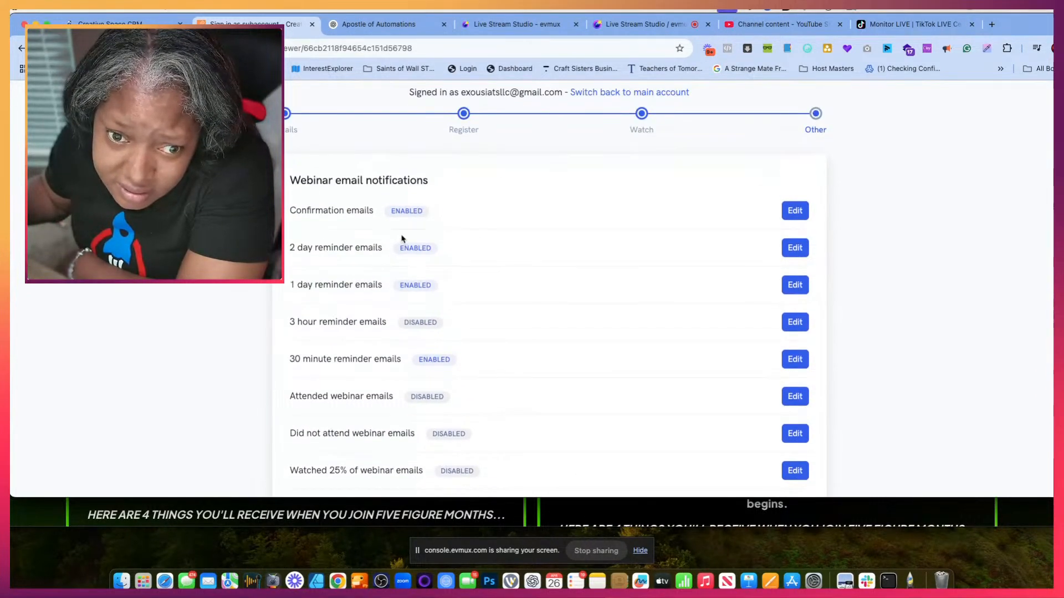
scroll(404, 239, down, 1)
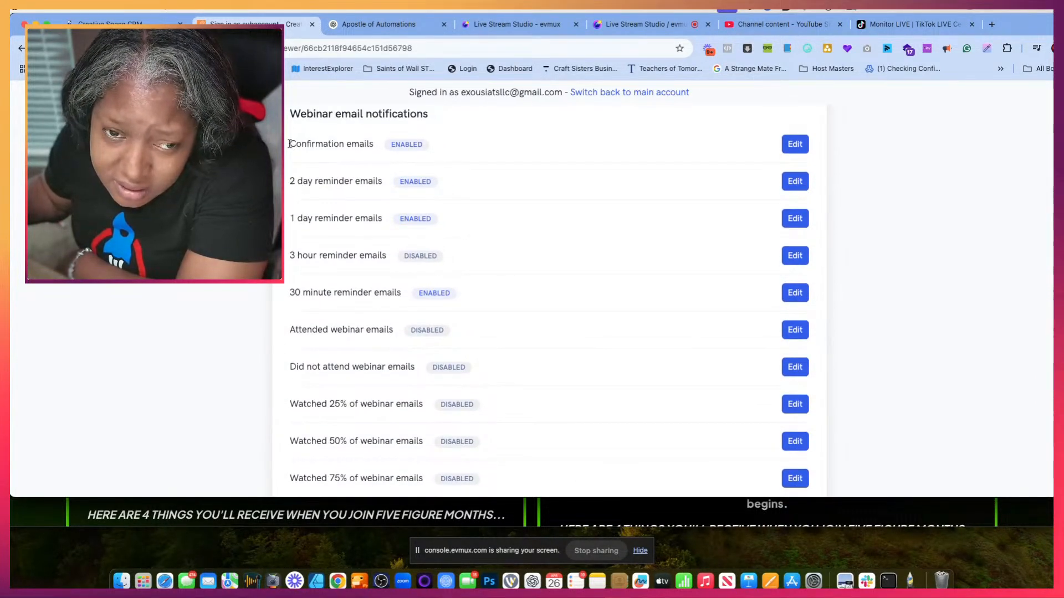
drag(289, 145, 317, 135)
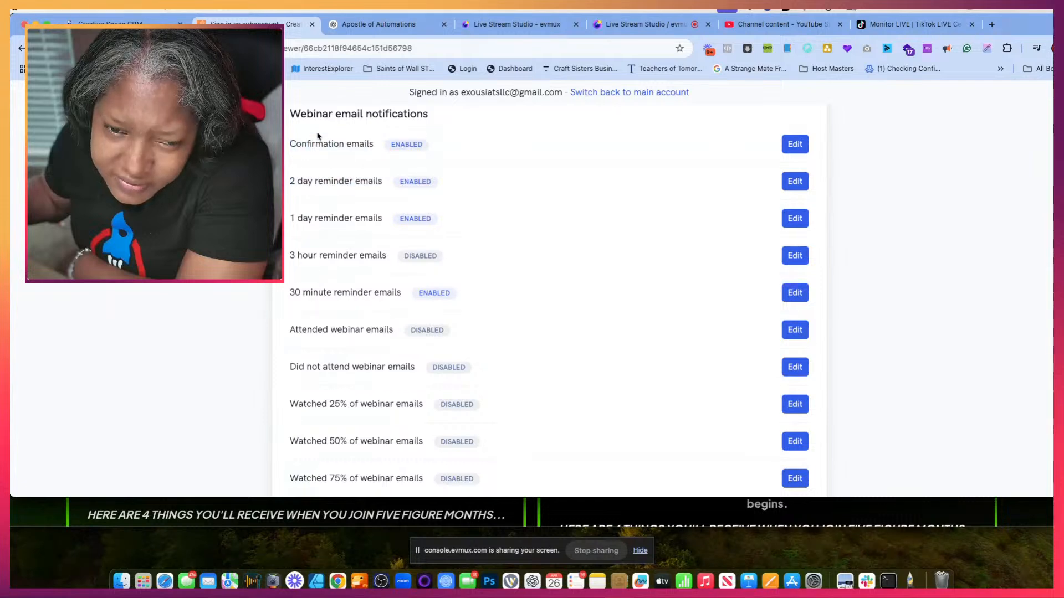
- Switch to the Creative Space CRM workflow tab, review the Send Email message body, and shift the window so the whole message panel is visible
click(153, 19)
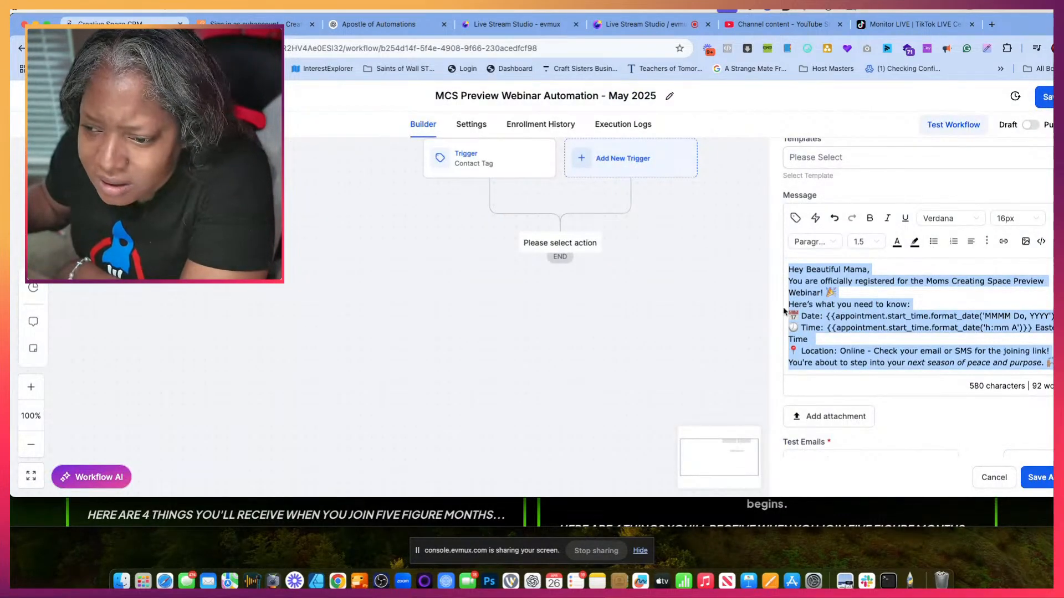
scroll(894, 311, up, 5)
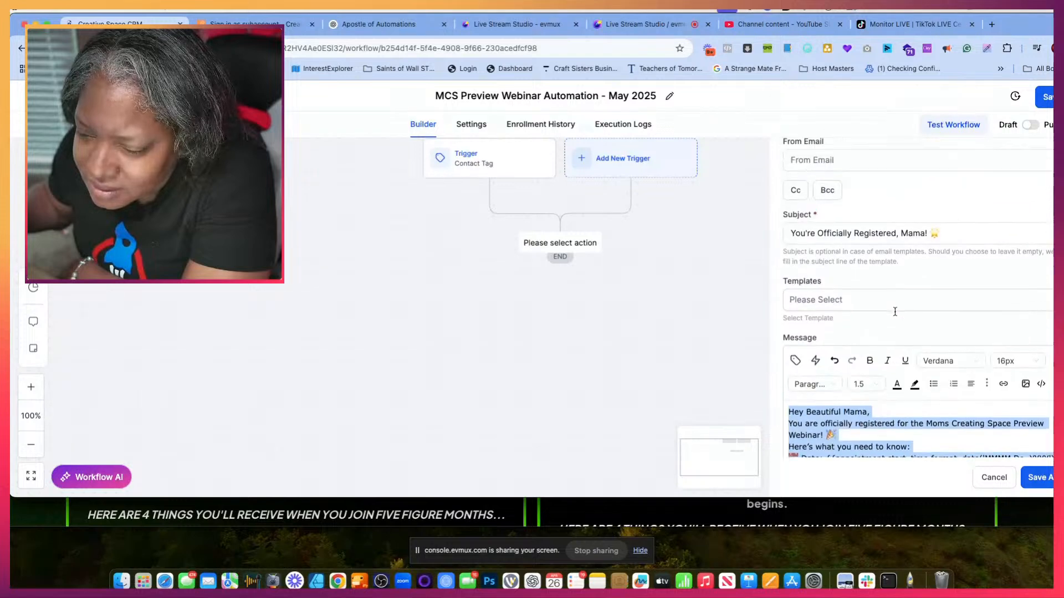
scroll(894, 311, down, 6)
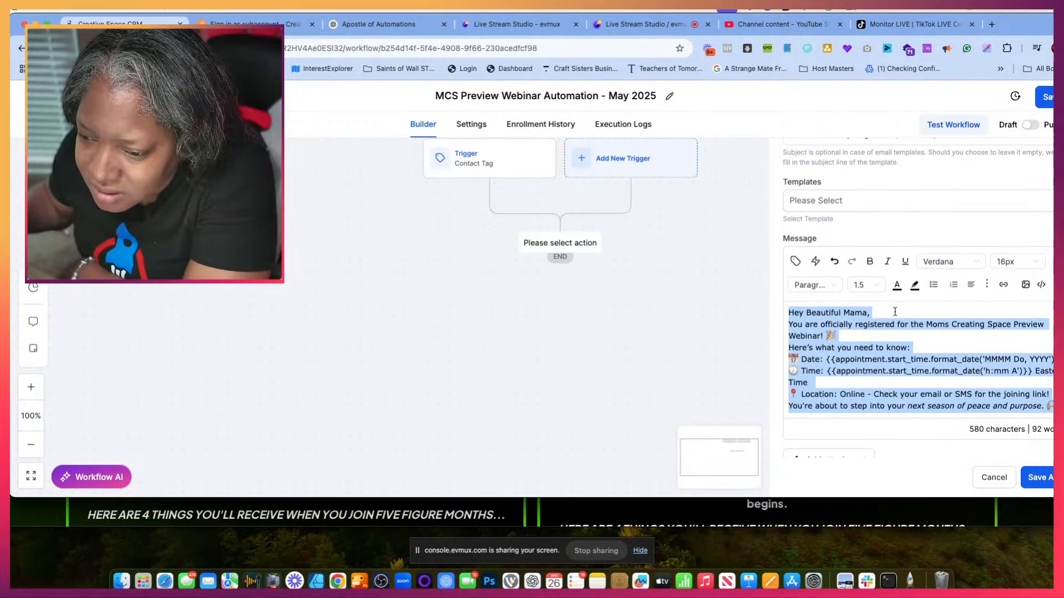
scroll(894, 311, down, 2)
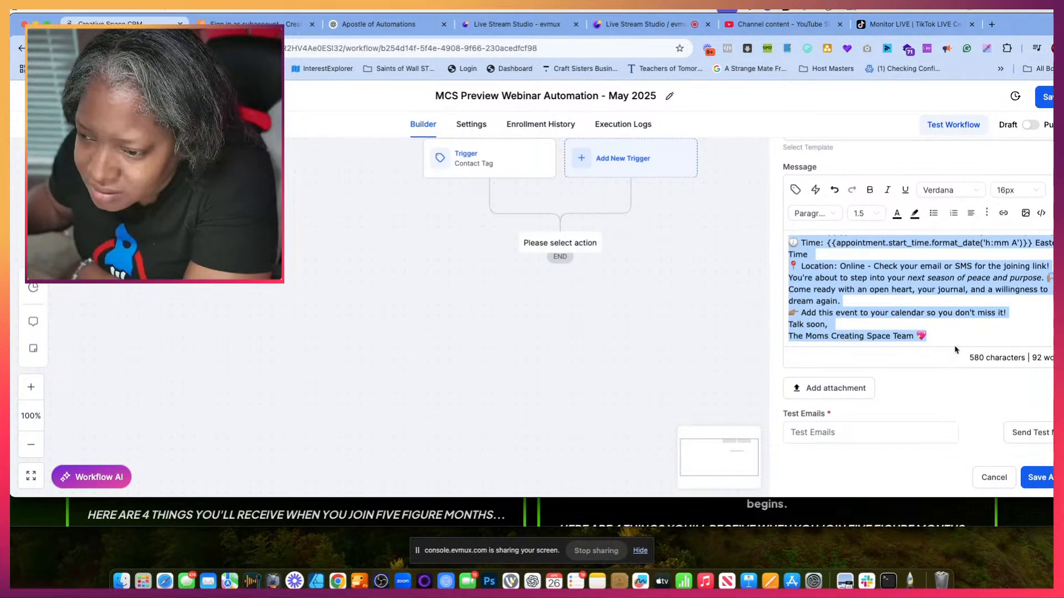
click(939, 332)
scroll(940, 311, up, 3)
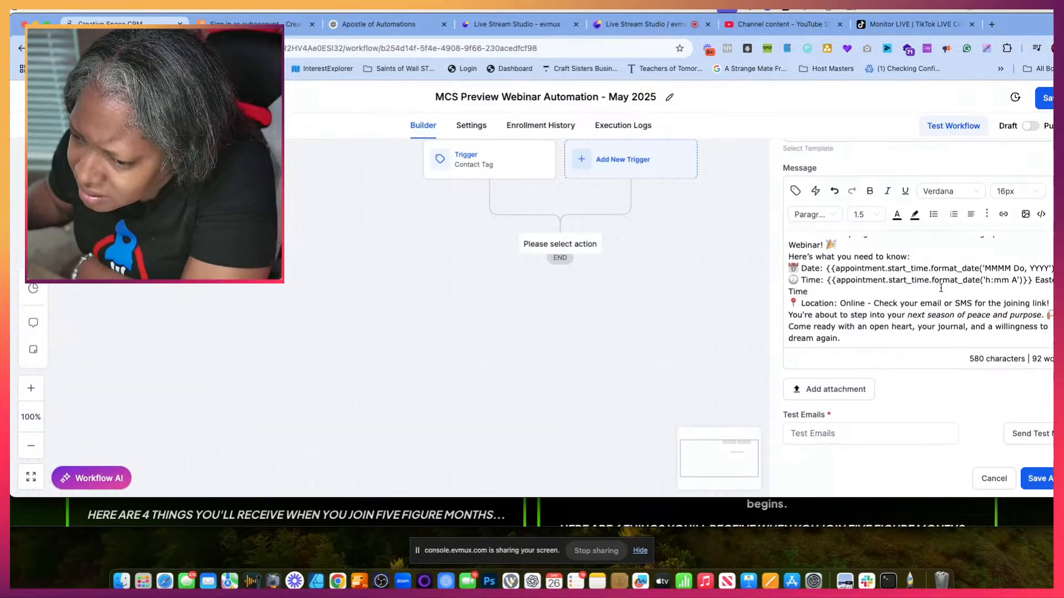
drag(1031, 22, 940, 17)
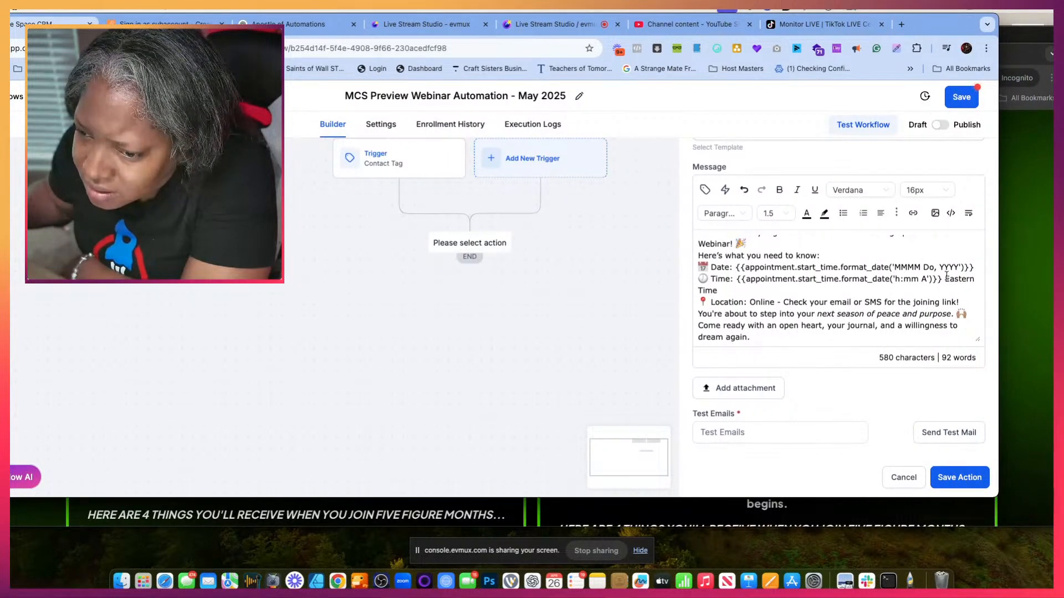
- Replace the appointment date code in the workflow email's Date line with the Webinar - Event Title custom value
drag(974, 268, 737, 267)
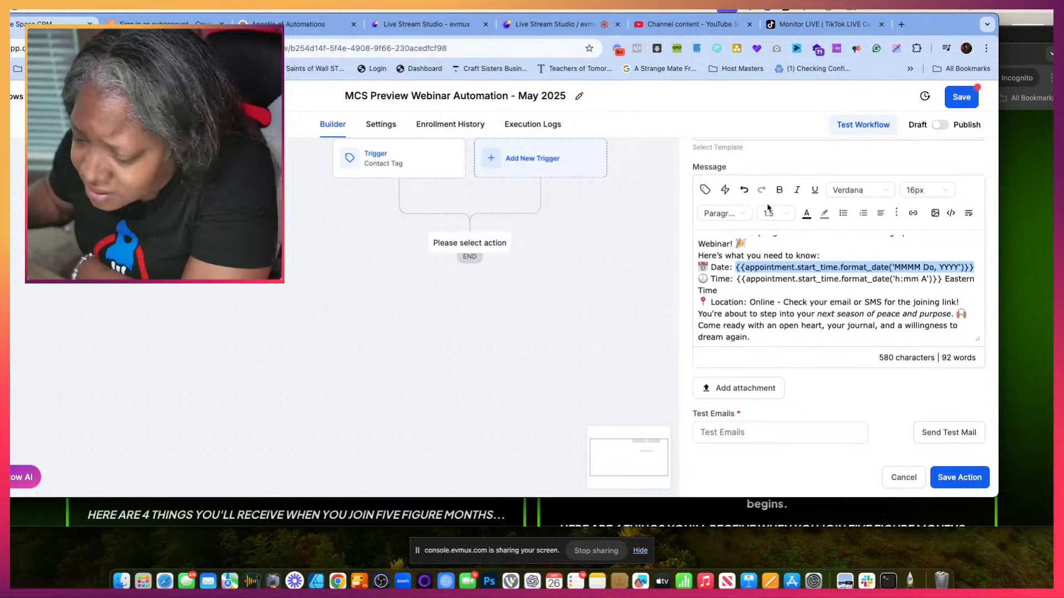
key(BackSpace)
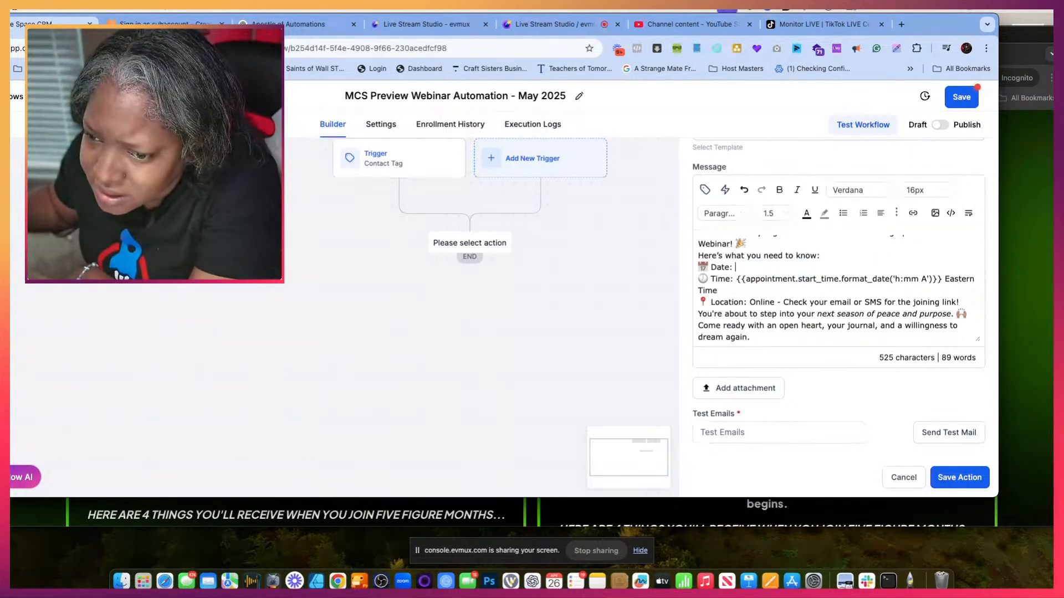
click(704, 190)
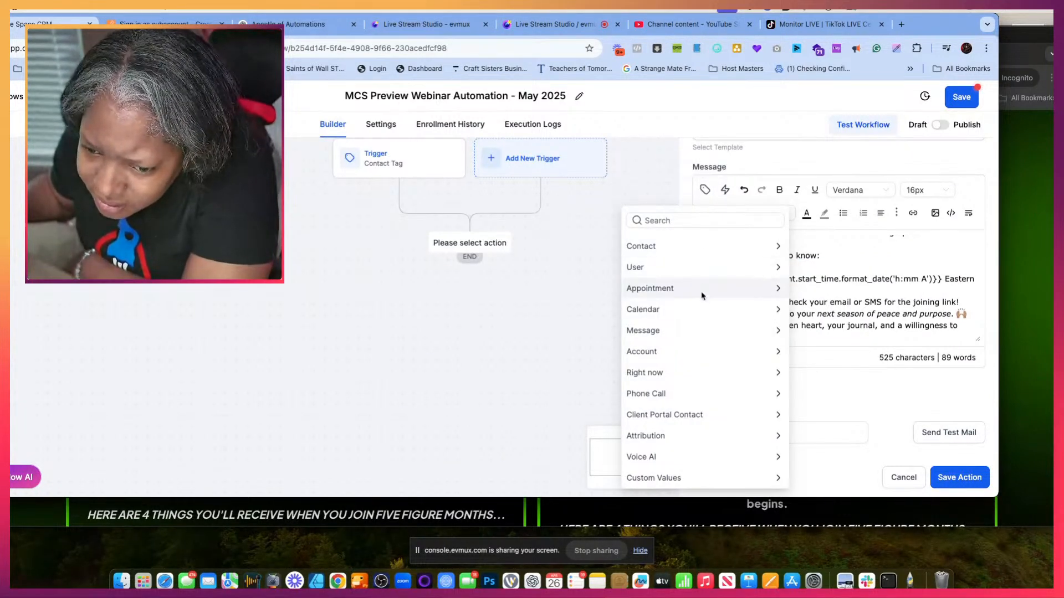
scroll(701, 299, down, 1)
scroll(701, 300, up, 1)
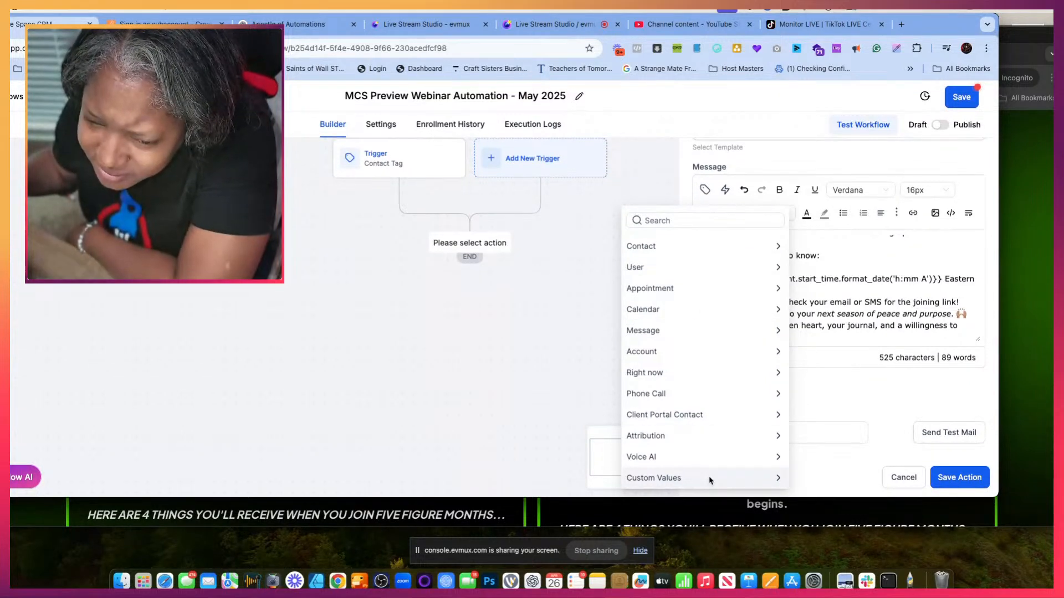
click(710, 479)
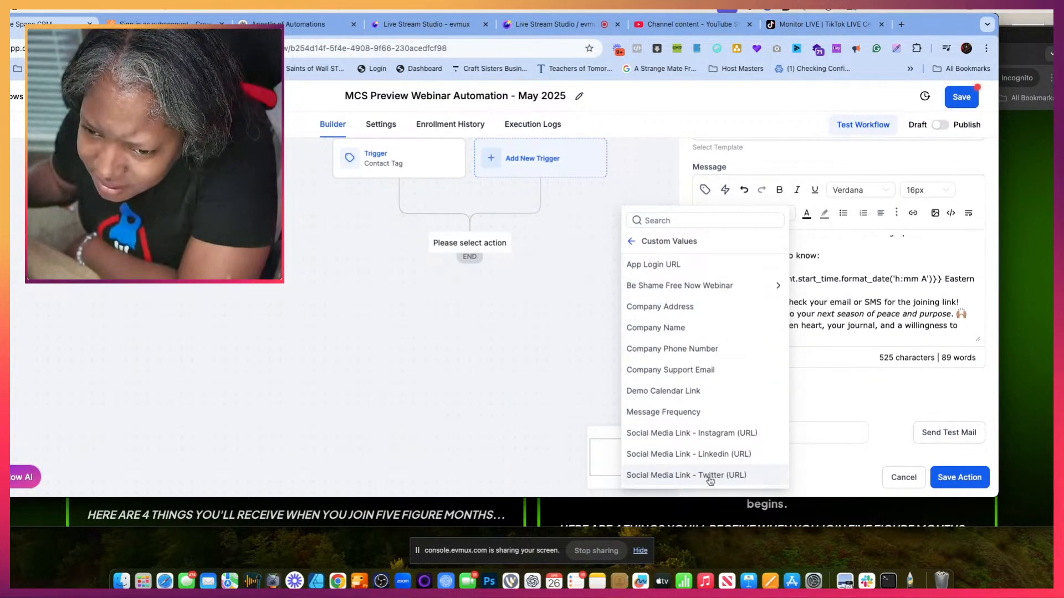
scroll(701, 376, down, 2)
scroll(701, 377, down, 2)
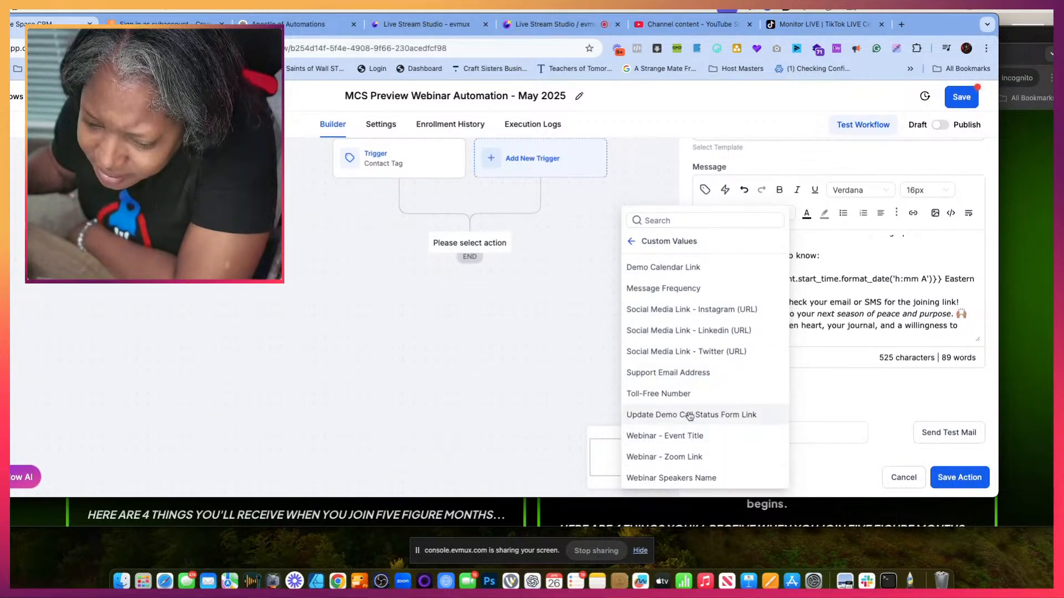
click(677, 436)
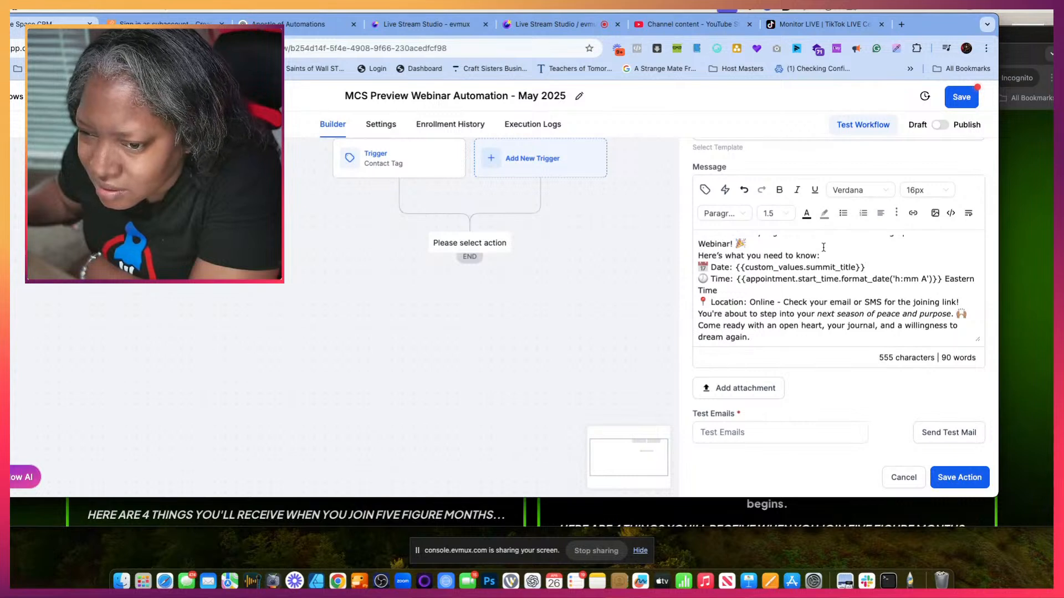
- Look through the custom values and the custom value categories for one that fits the webinar email's Time line
click(705, 189)
scroll(648, 401, down, 4)
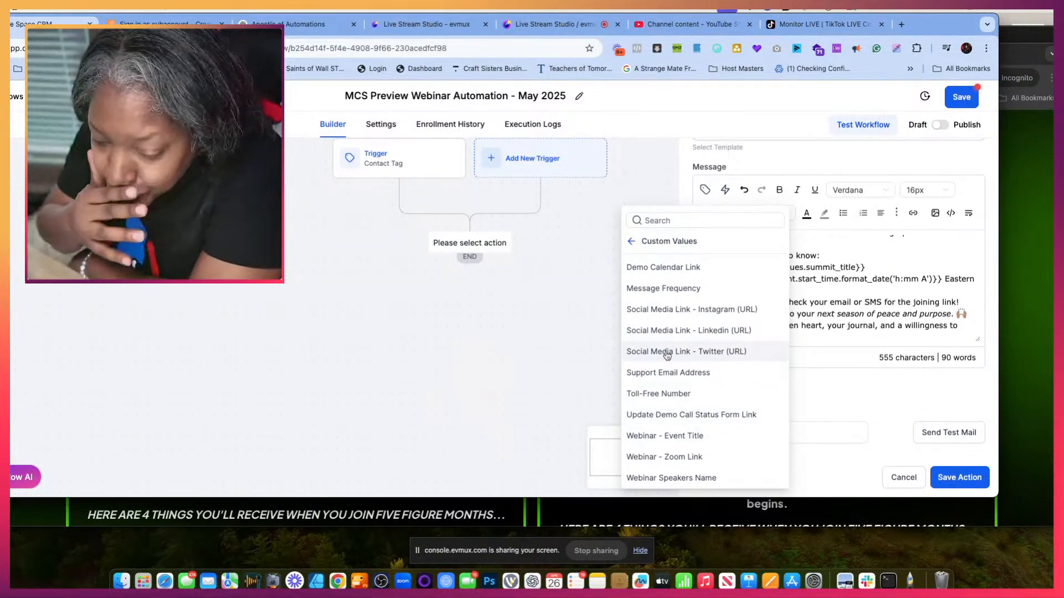
click(632, 242)
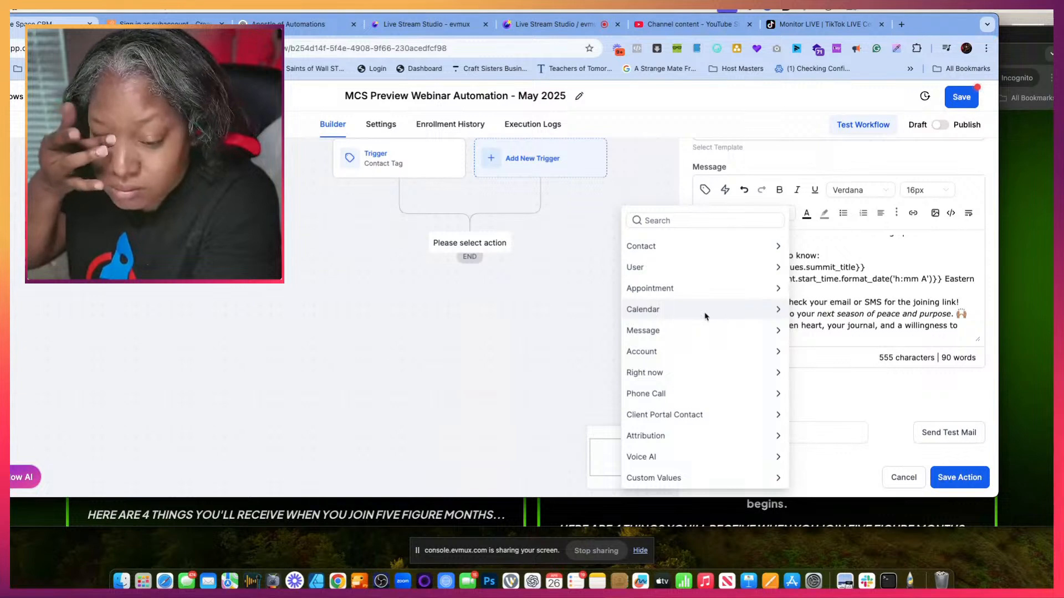
- Search Google in a new tab for "webinar kit custom values for go high level" and shift the window so the results are visible
click(900, 24)
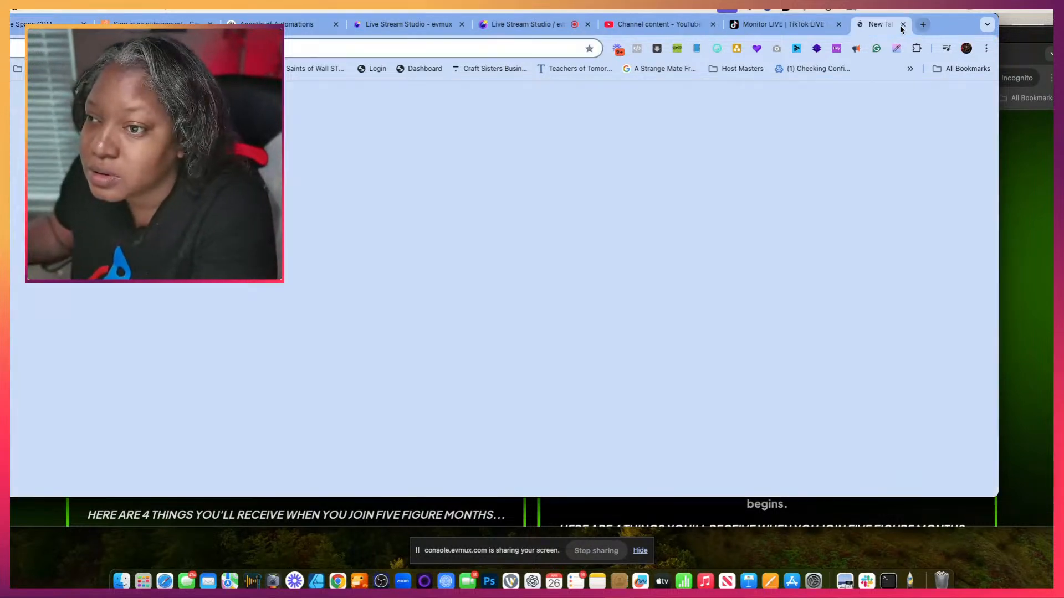
click(378, 47)
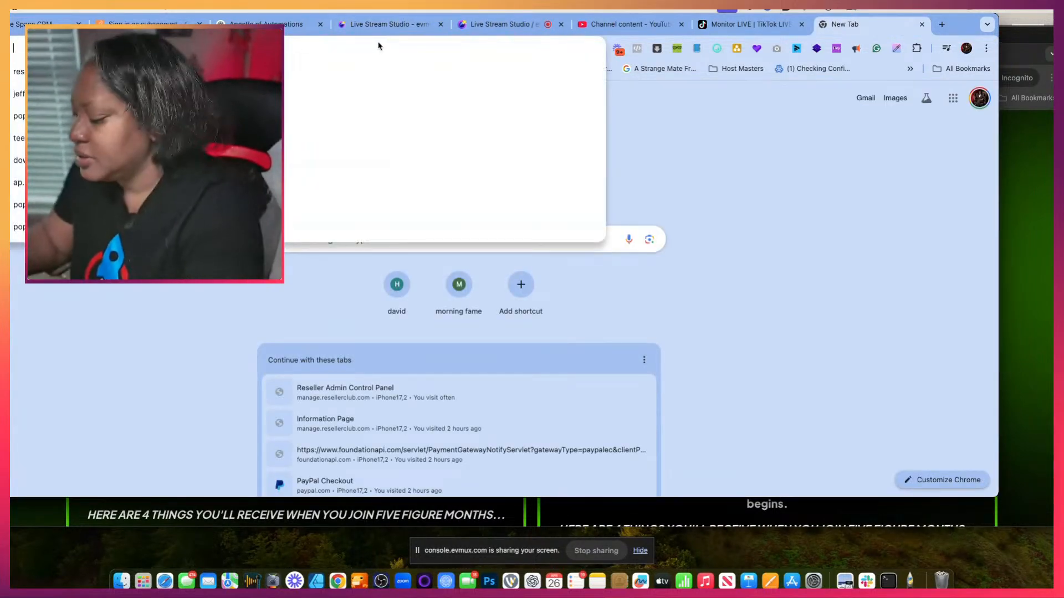
text(web)
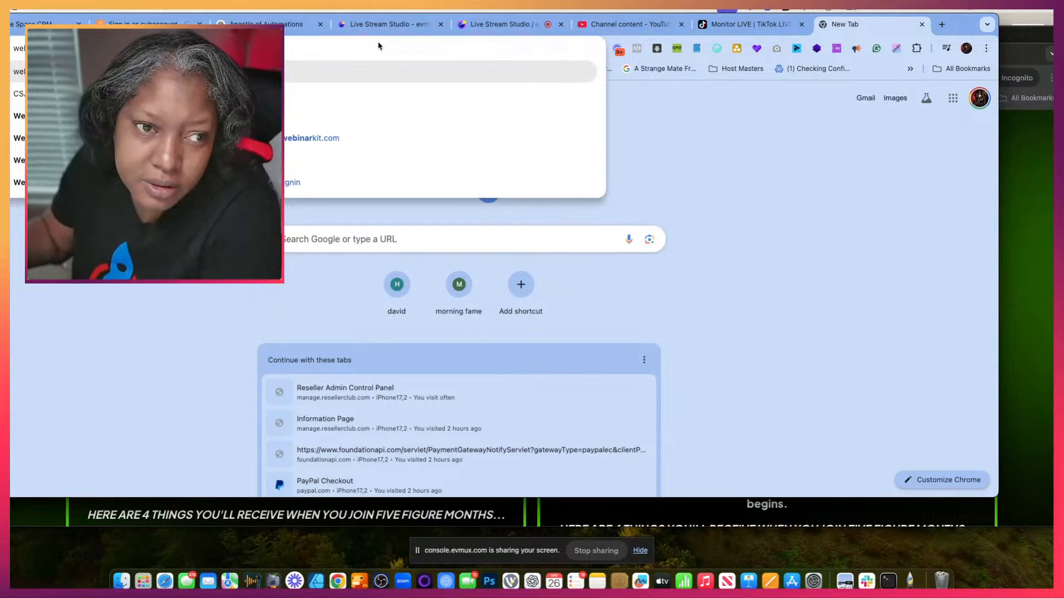
text(i)
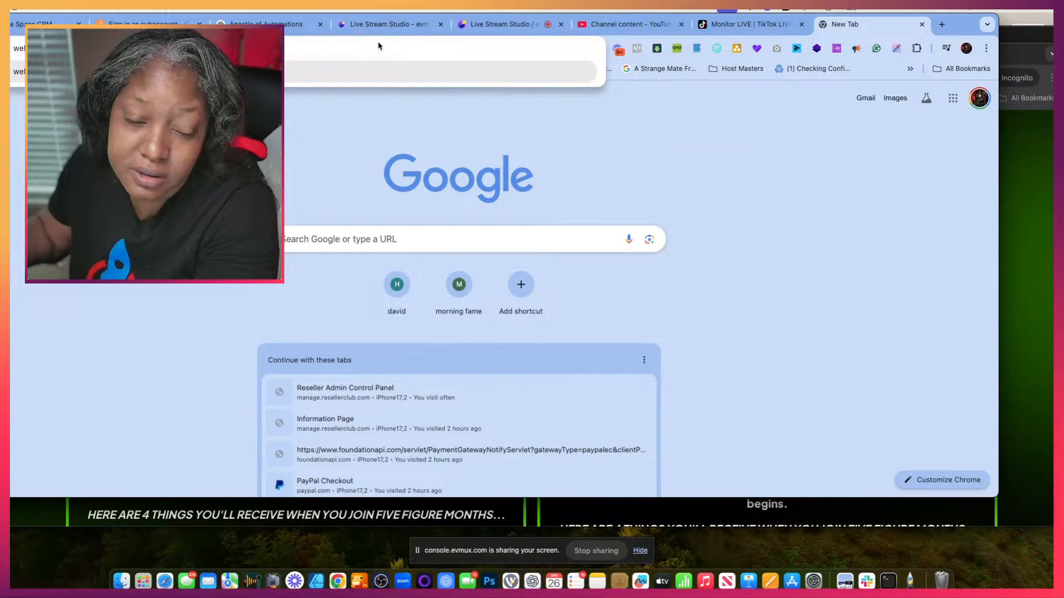
key(Return)
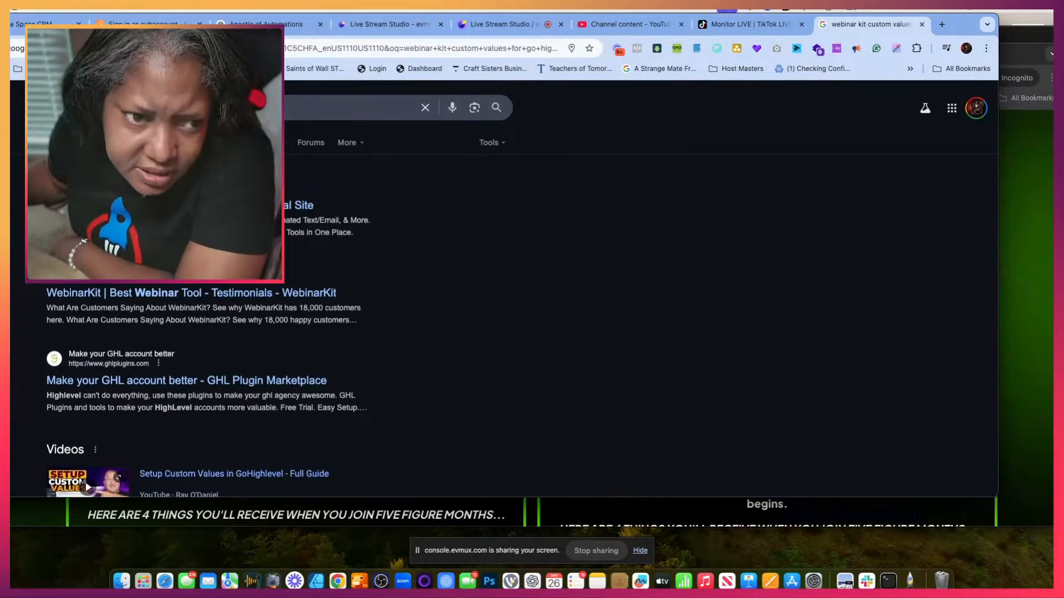
drag(957, 14, 1047, 14)
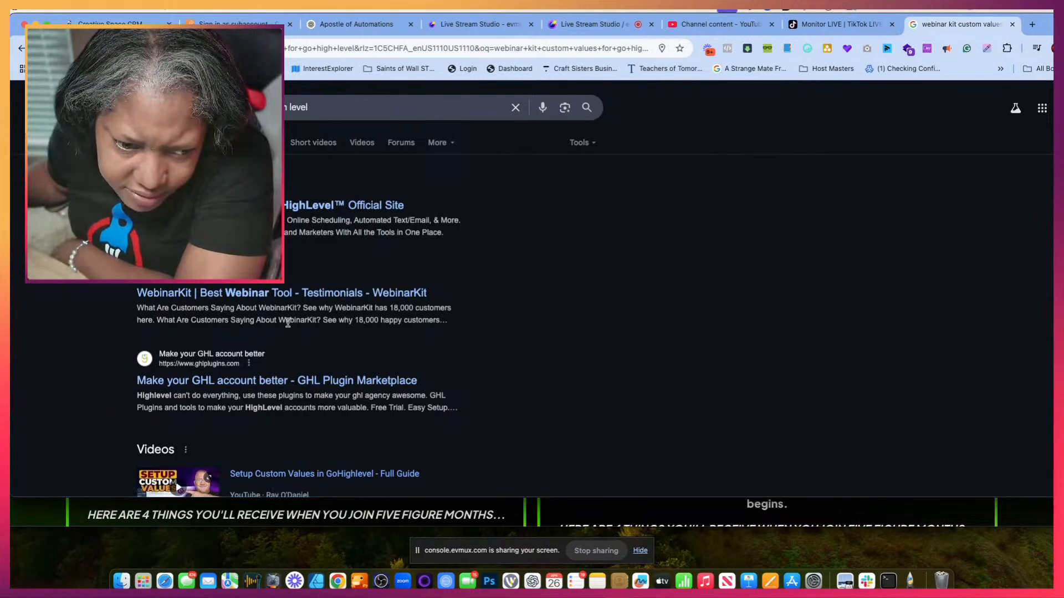
- Open the WebinarKit site from the search results and sign in with the account email and password
click(297, 299)
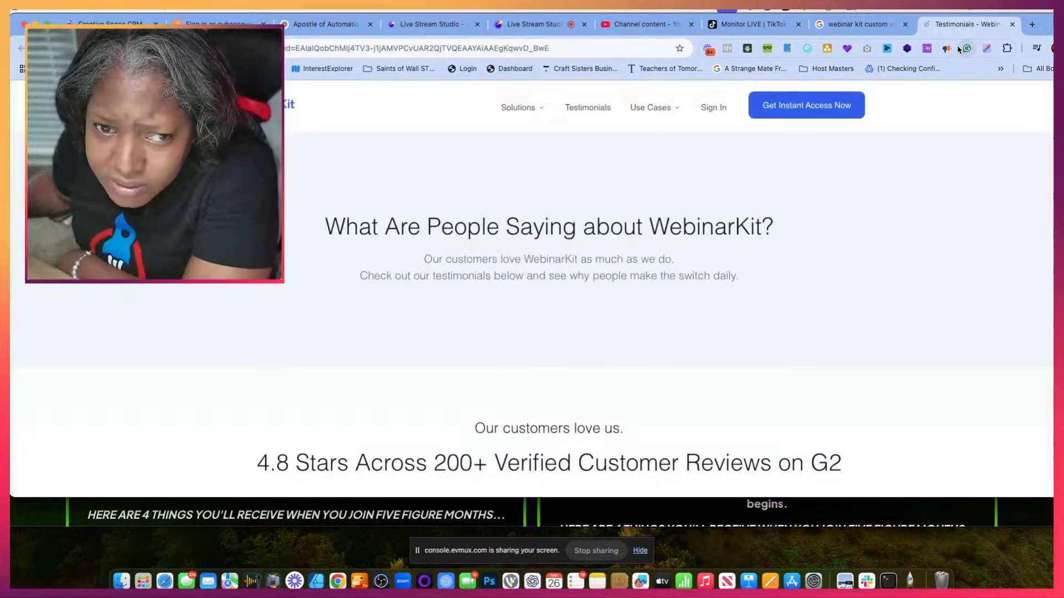
click(714, 117)
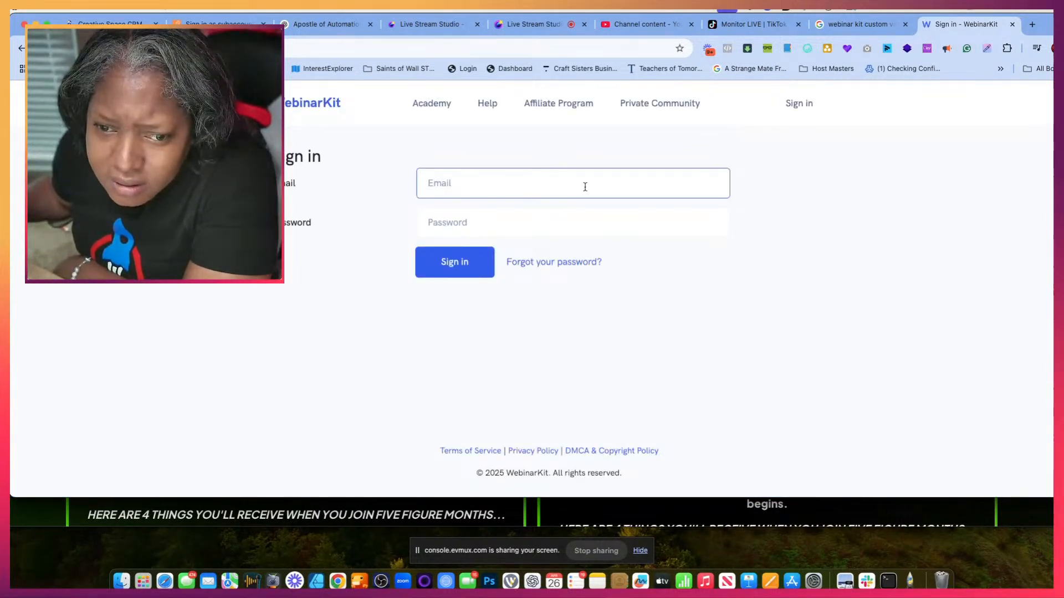
click(582, 186)
click(562, 225)
click(545, 222)
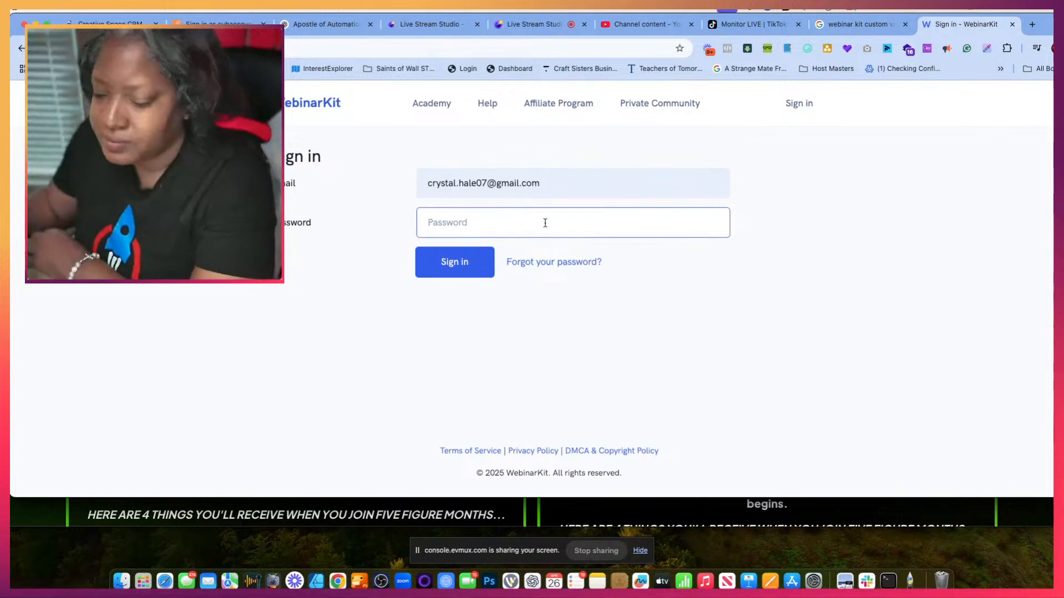
text(•)
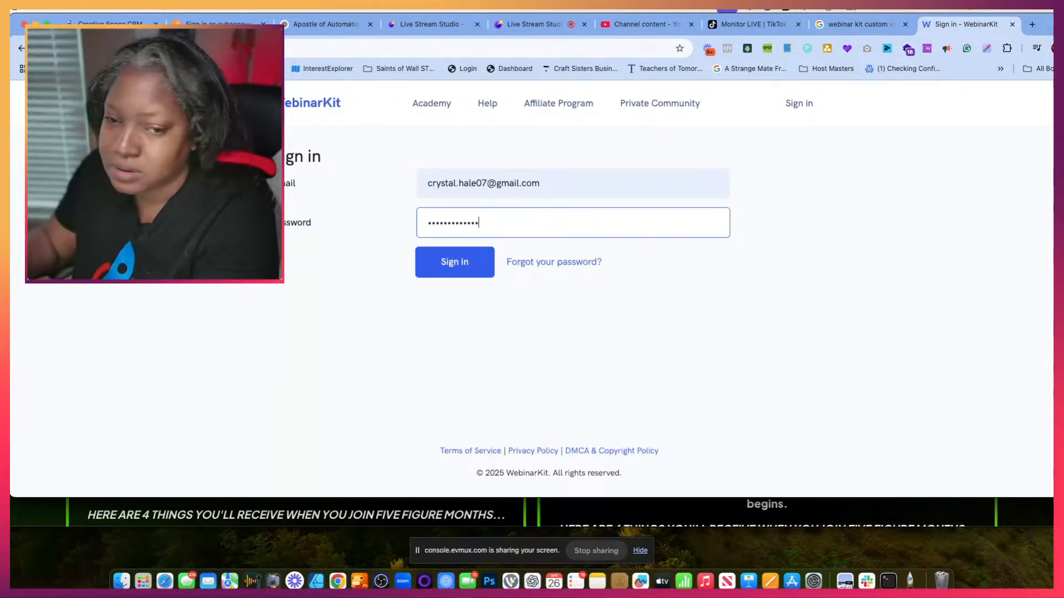
key(Return)
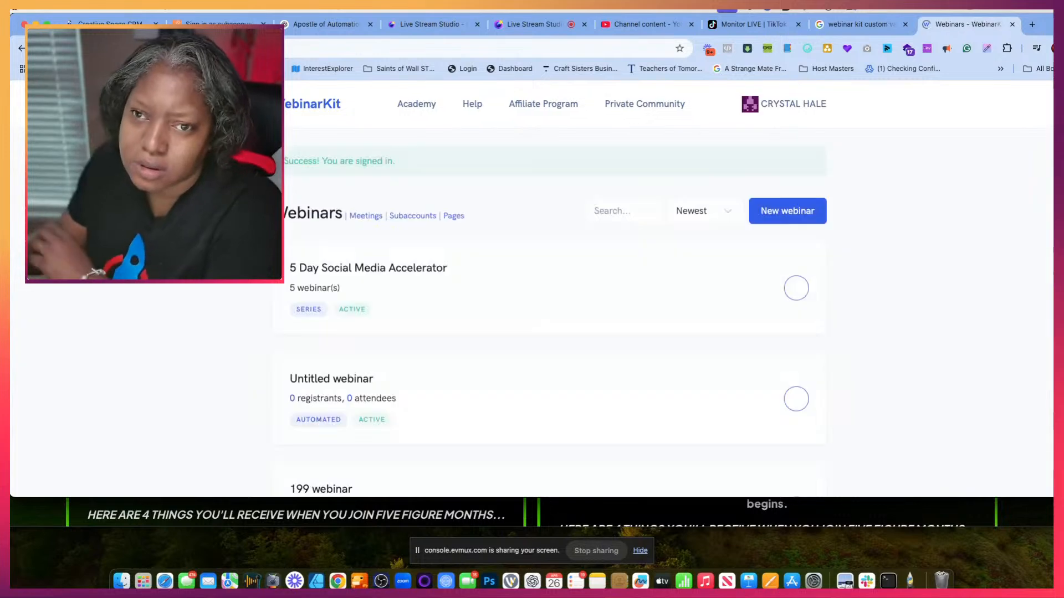
- Search the WebinarKit Knowledge Base for "custom values for go high level" and for "go high level"
click(473, 105)
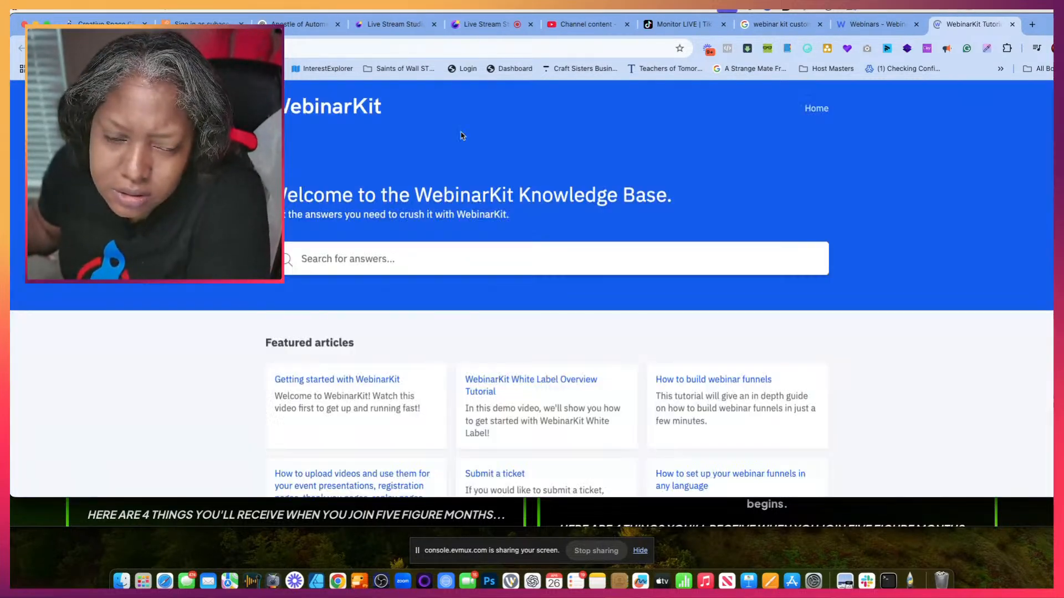
click(418, 262)
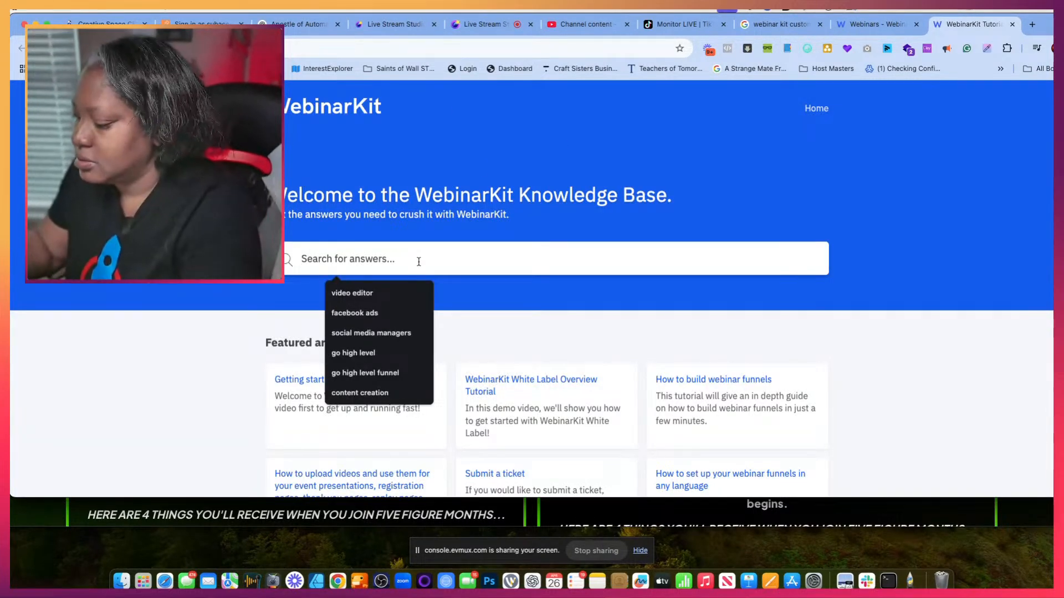
text(custom values for go high level)
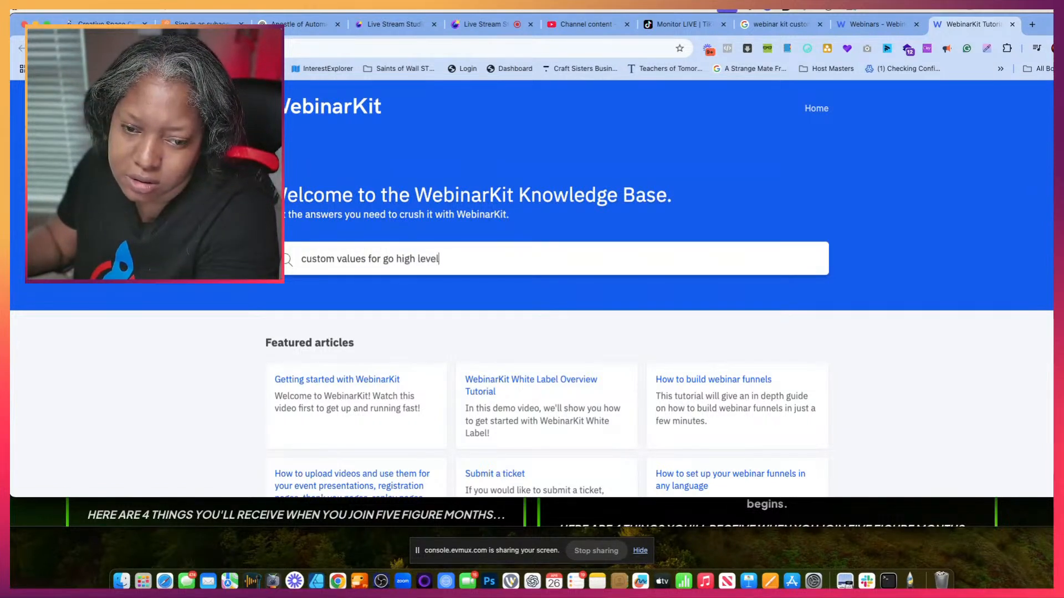
key(Return)
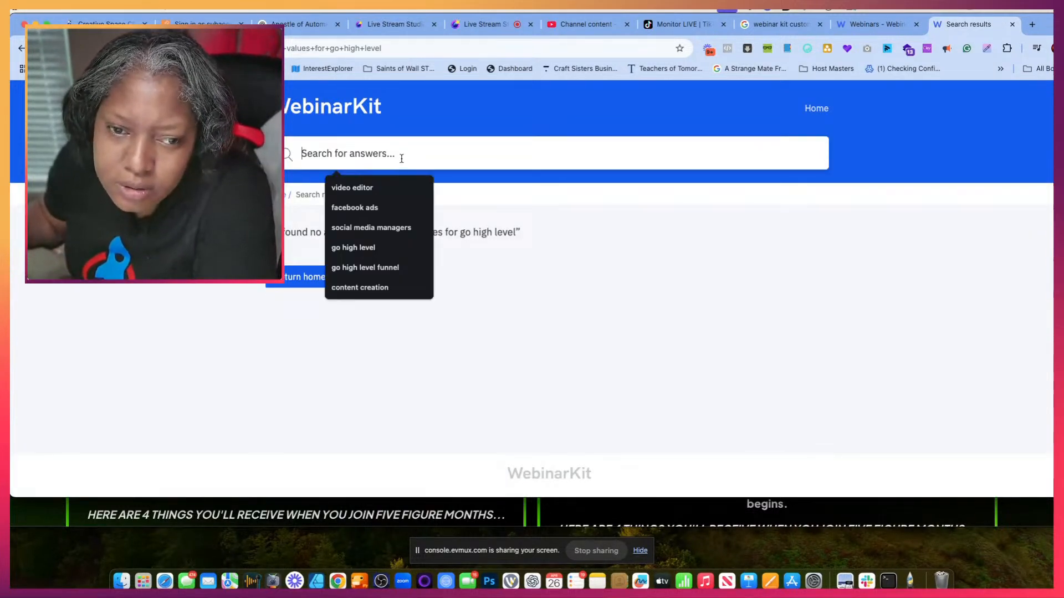
click(401, 159)
text(go high level)
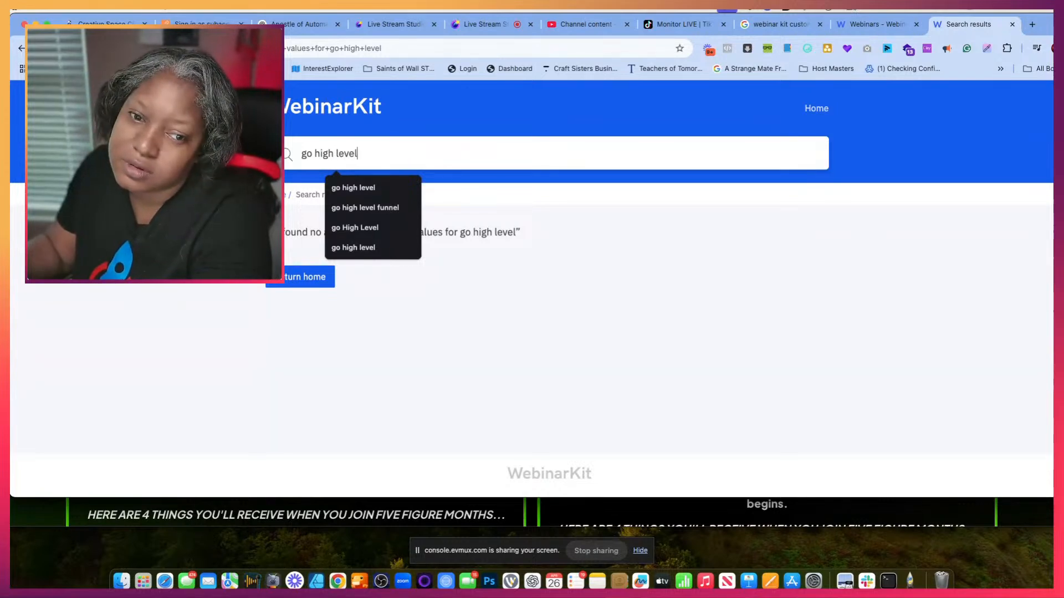
key(Return)
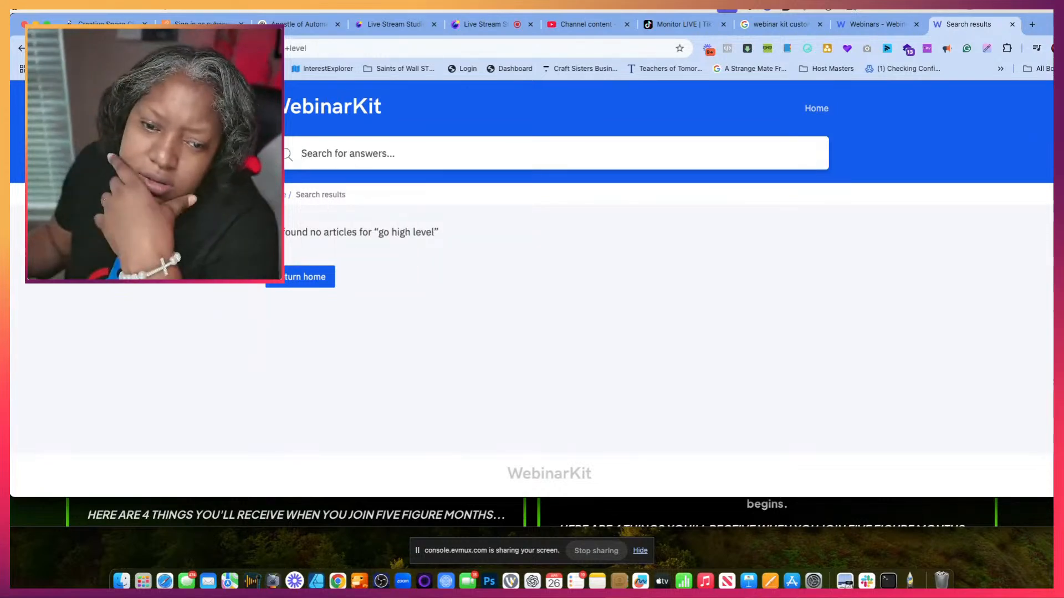
- Browse the knowledge base's WebinarKit White Label Tutorials category and open the article "Embedding WebinarKit inside HighLevel subaccounts"
click(279, 195)
scroll(433, 302, down, 7)
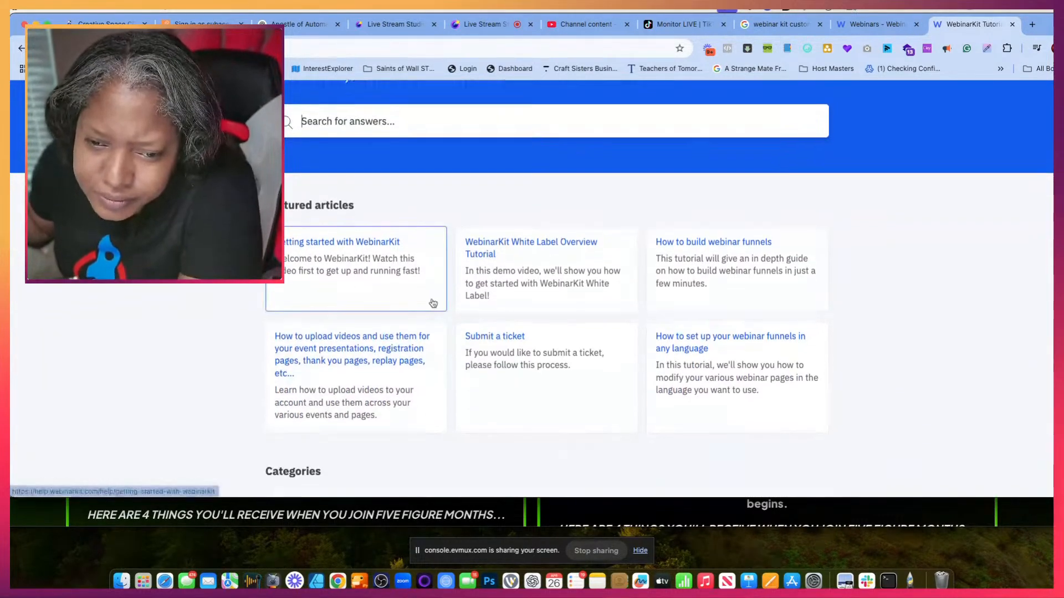
scroll(433, 303, down, 4)
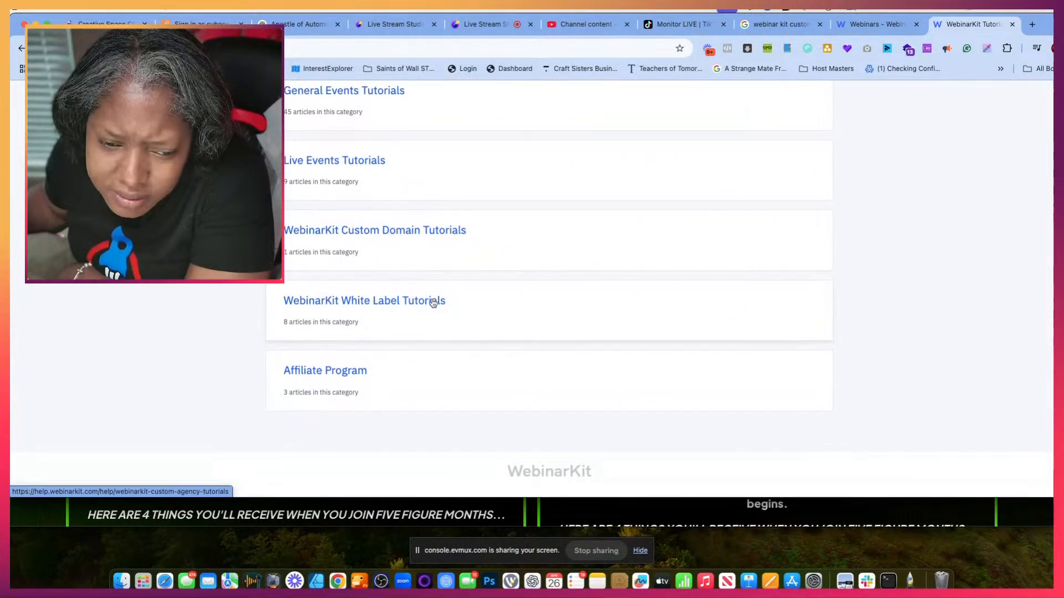
click(433, 303)
scroll(430, 352, down, 5)
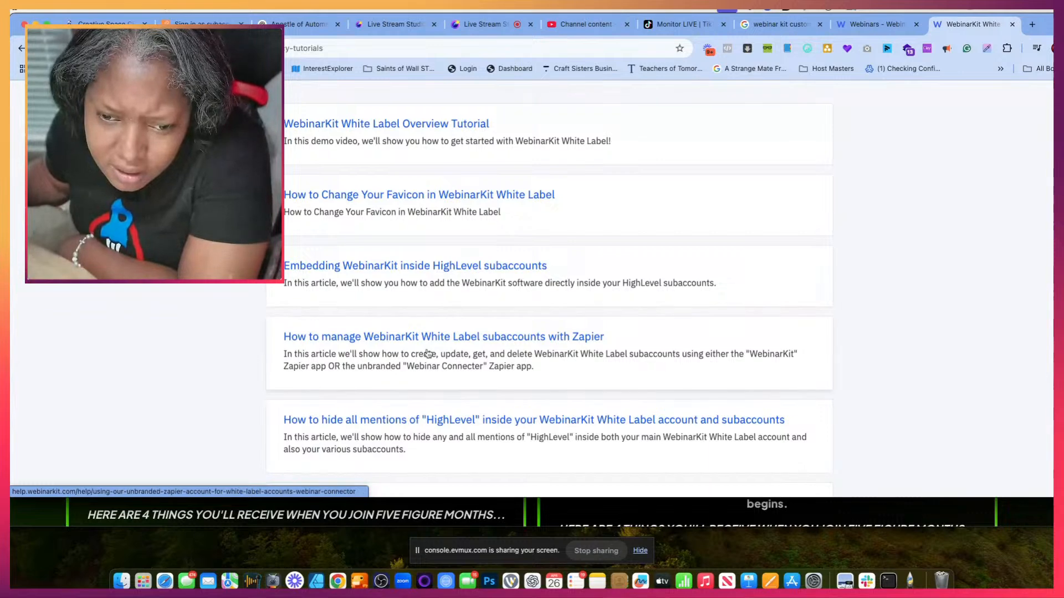
scroll(393, 211, down, 3)
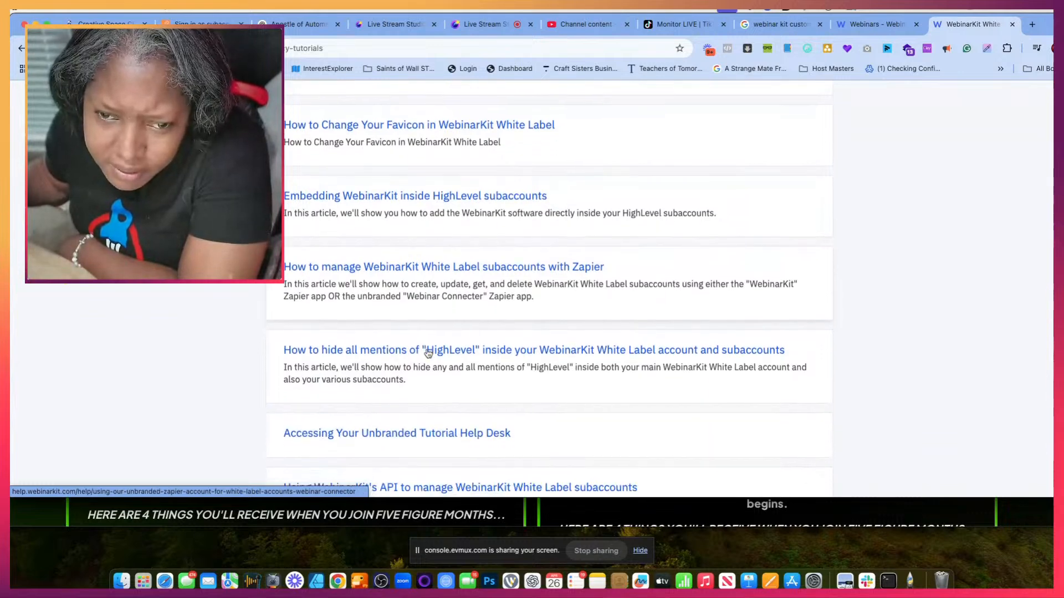
click(393, 207)
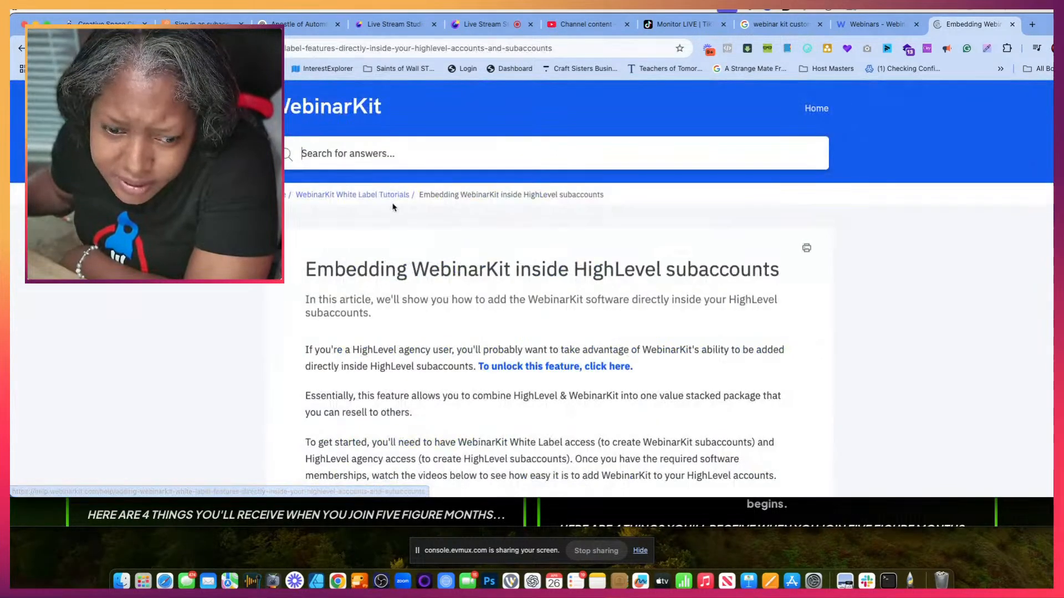
- Read the embedding article's introduction, check the linked page for unlocking the feature, and return to the article
scroll(441, 391, down, 3)
scroll(446, 394, down, 1)
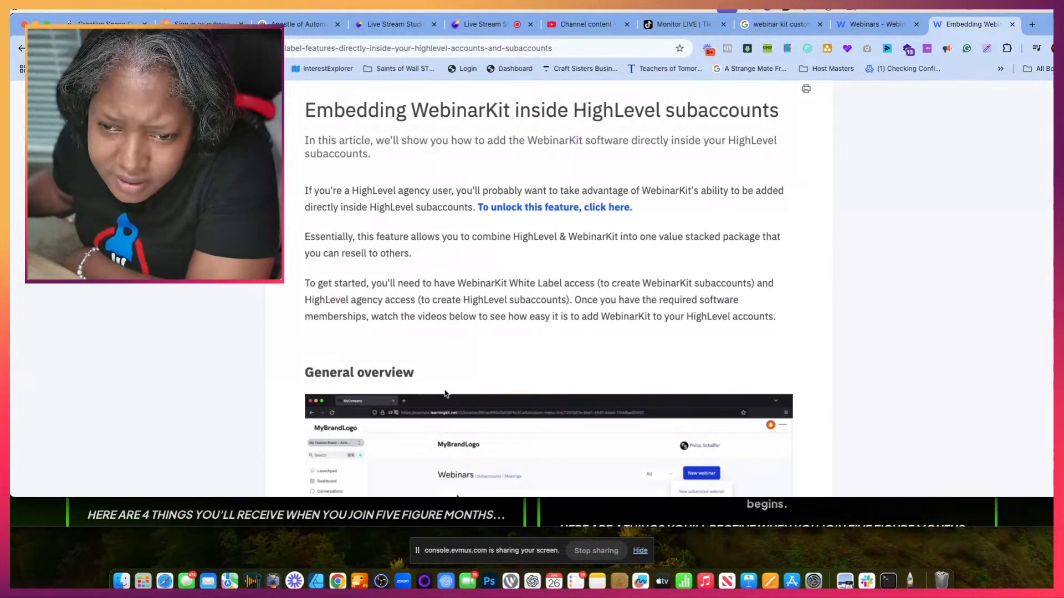
click(578, 208)
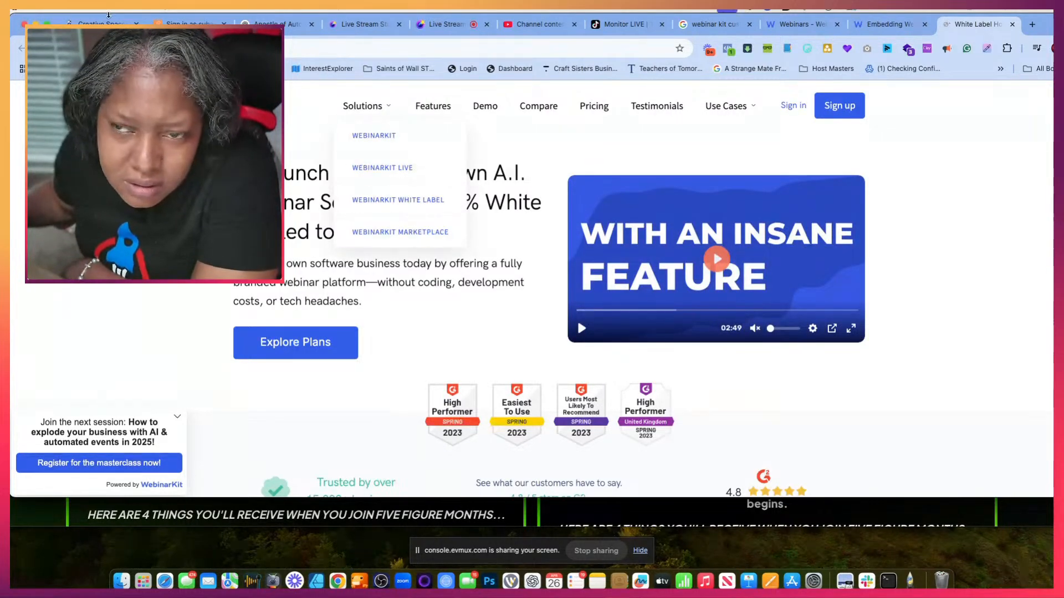
click(889, 27)
- Read the article's two methods for embedding WebinarKit in HighLevel and its Replace HighLevel Branding section, looking for custom value guidance
scroll(554, 317, down, 8)
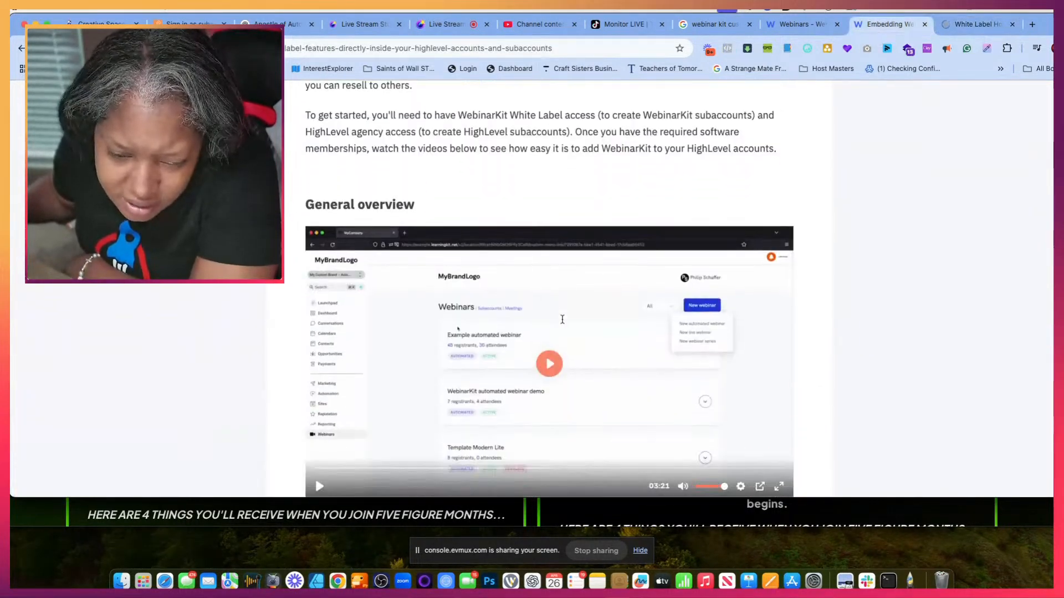
scroll(562, 319, down, 5)
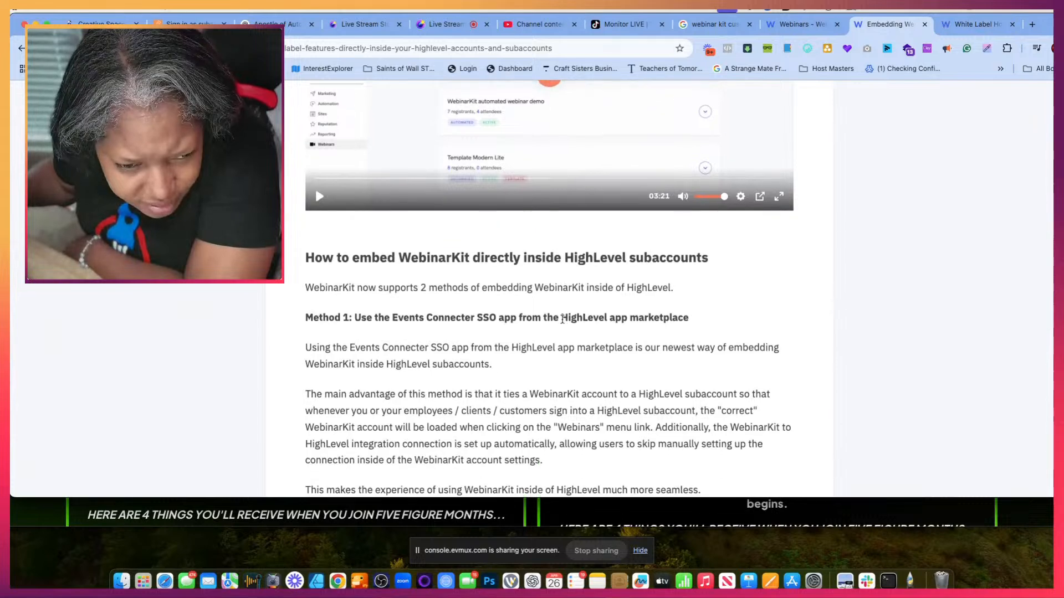
scroll(563, 319, down, 15)
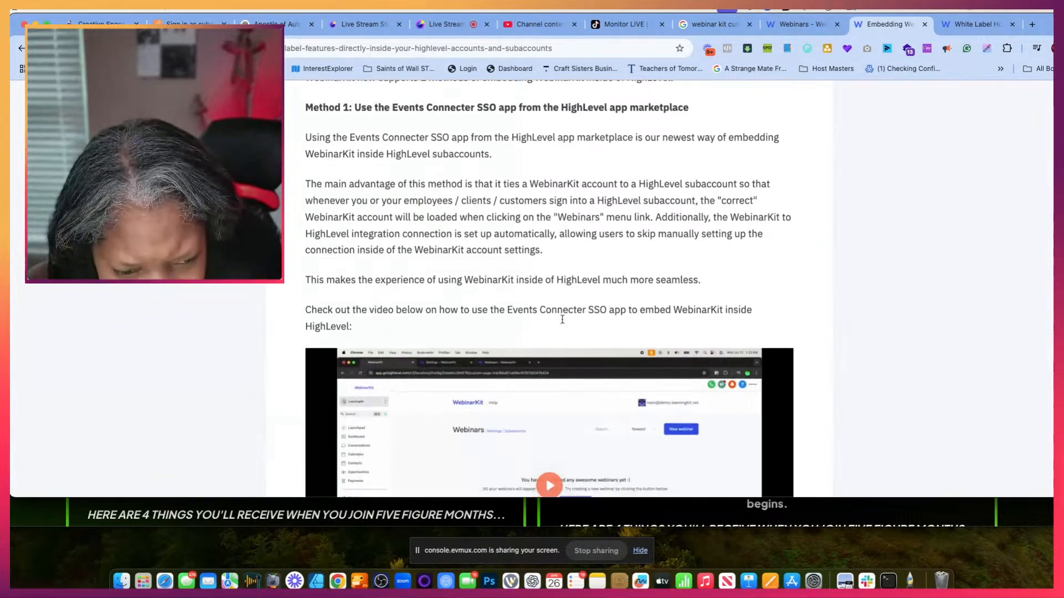
scroll(563, 321, down, 4)
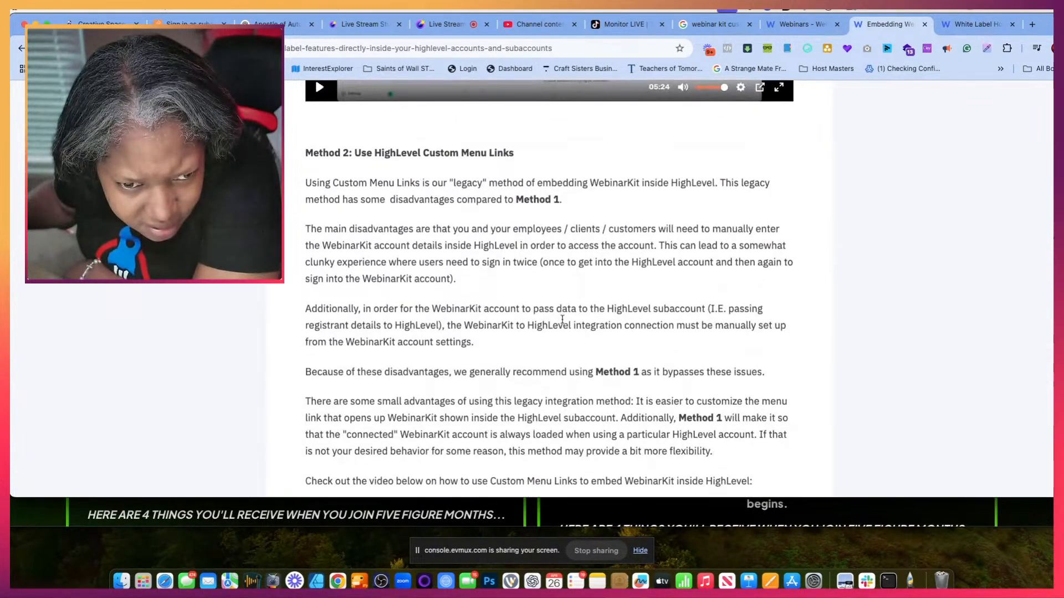
scroll(563, 319, down, 3)
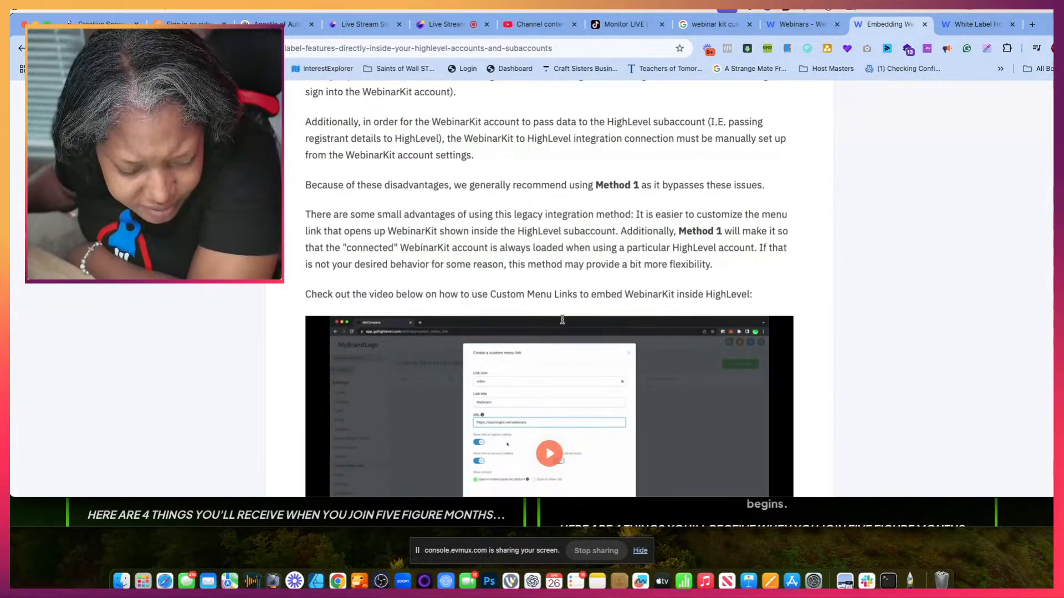
scroll(563, 319, down, 3)
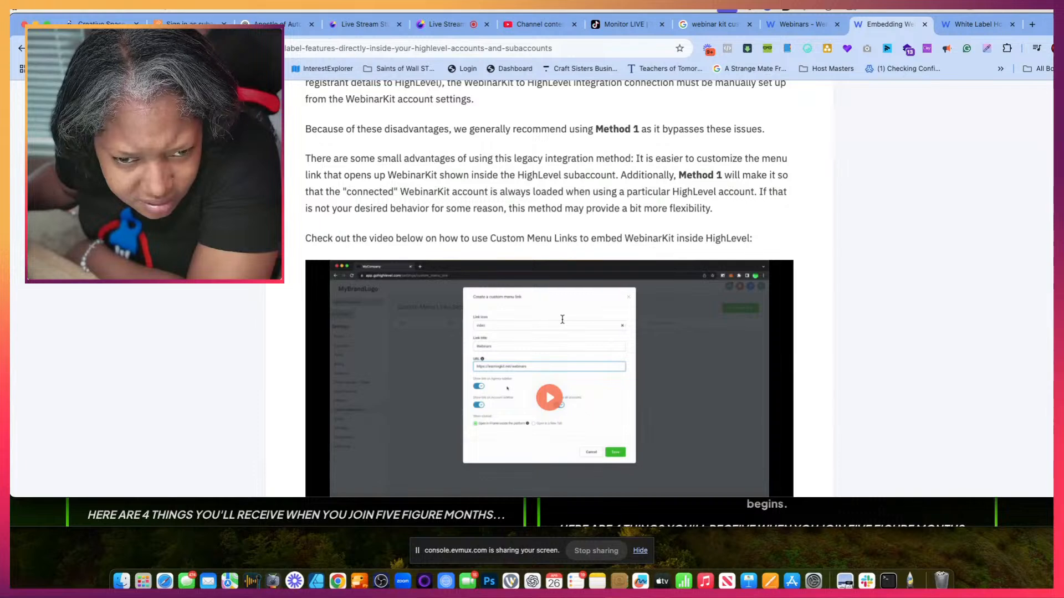
scroll(562, 320, down, 4)
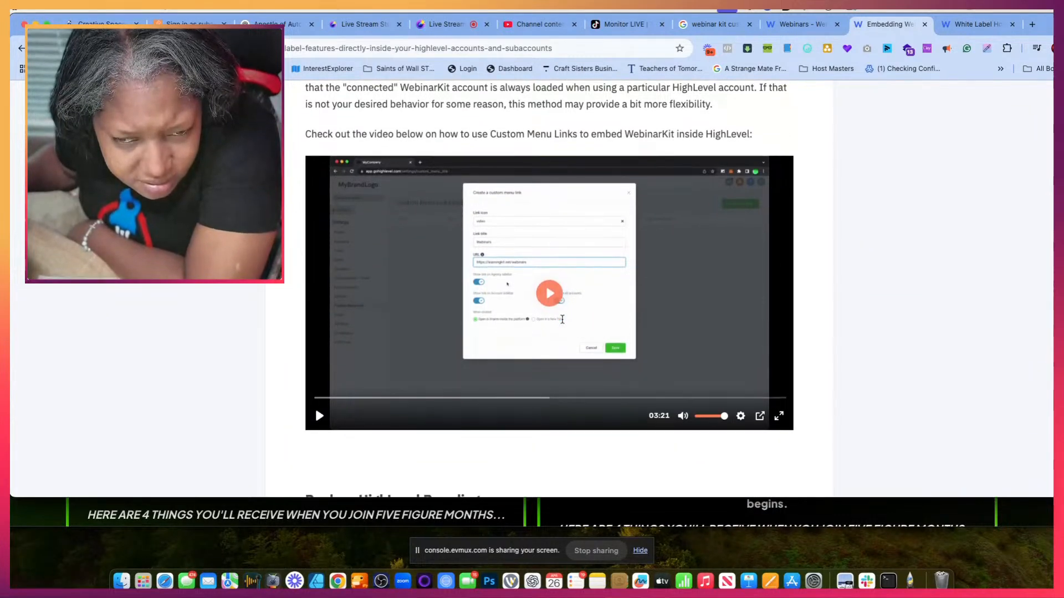
scroll(563, 319, down, 5)
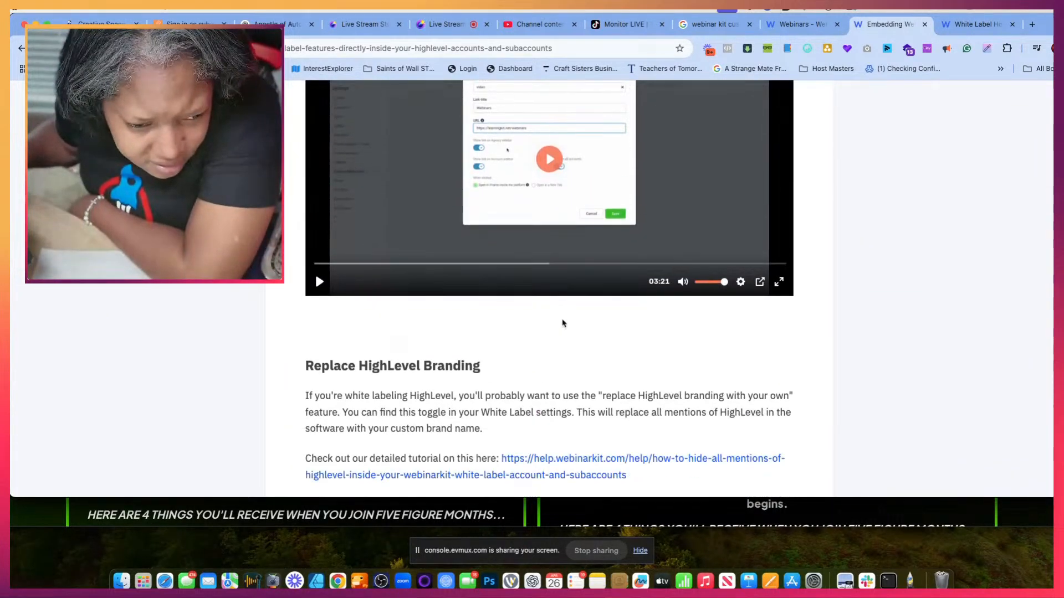
scroll(563, 323, down, 7)
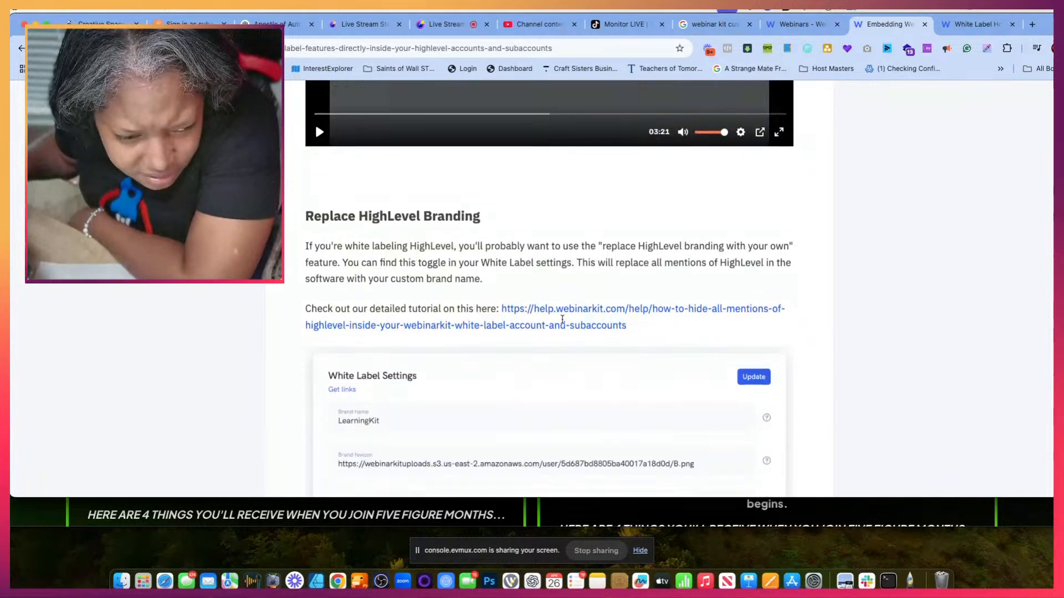
- Finish the embedding article, open the related article "Using WebinarKit's unique HighLevel integration", and read how to enable the feature
scroll(563, 323, down, 10)
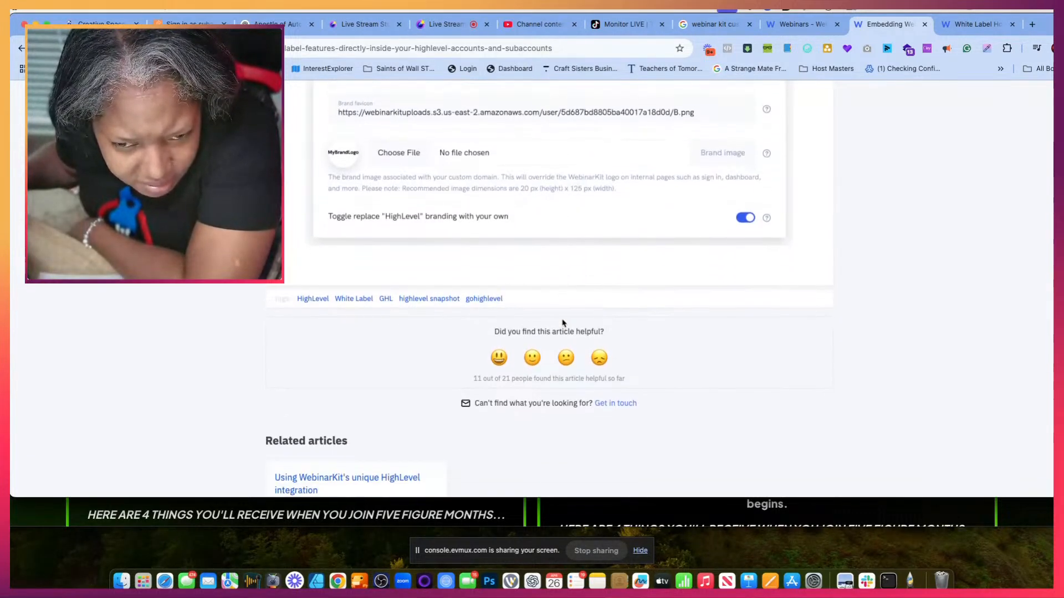
scroll(562, 323, down, 3)
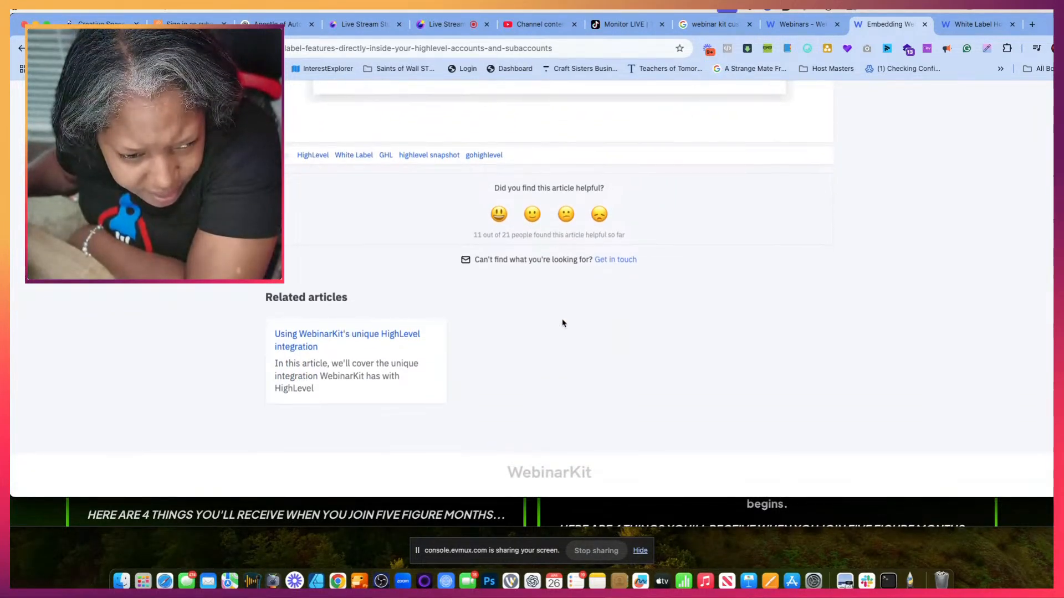
click(383, 338)
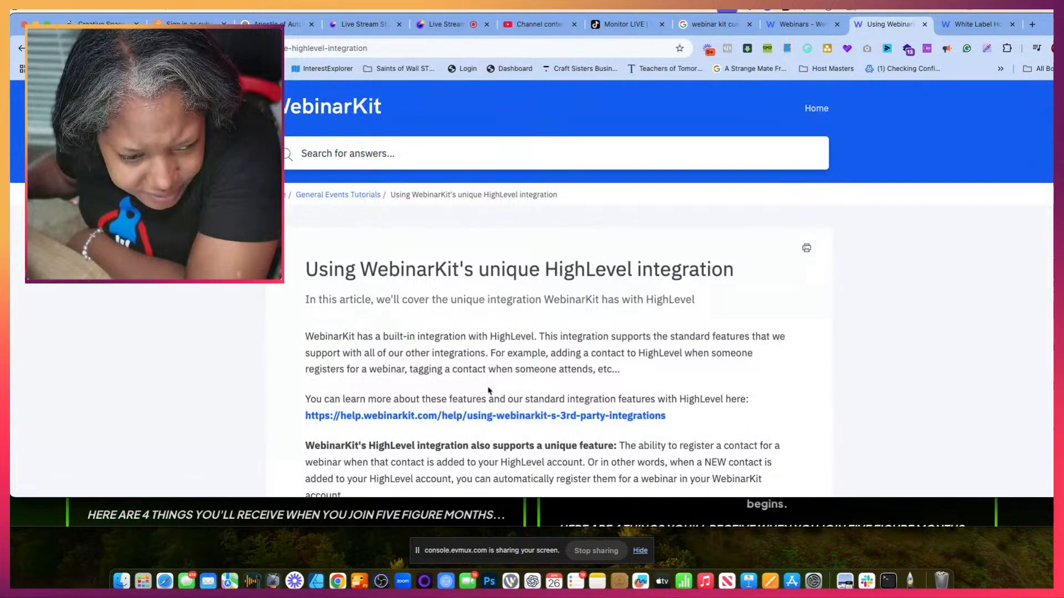
scroll(489, 390, down, 2)
scroll(489, 391, down, 9)
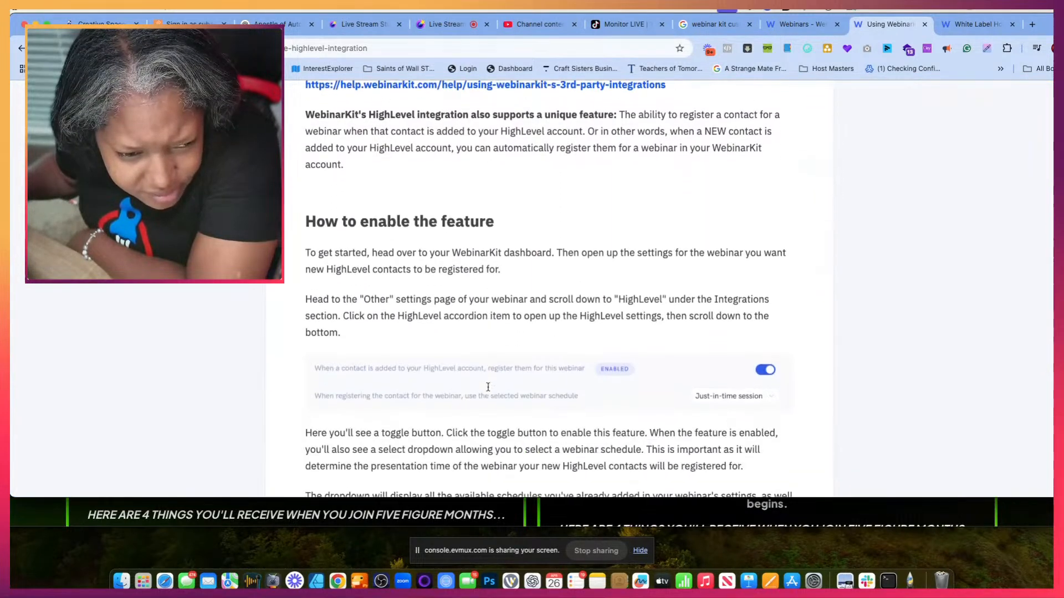
scroll(488, 390, down, 5)
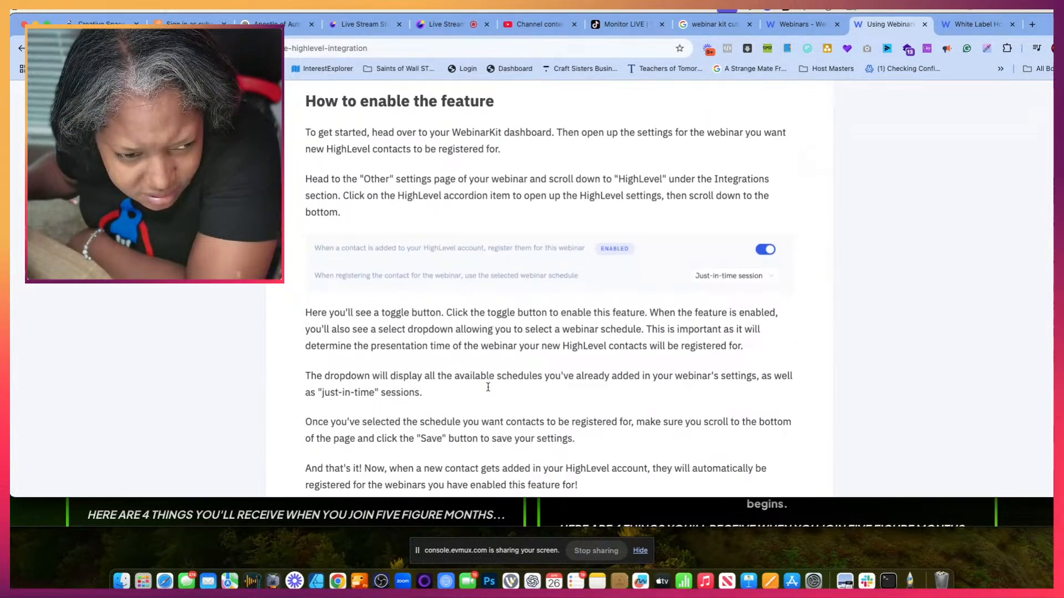
scroll(488, 387, down, 10)
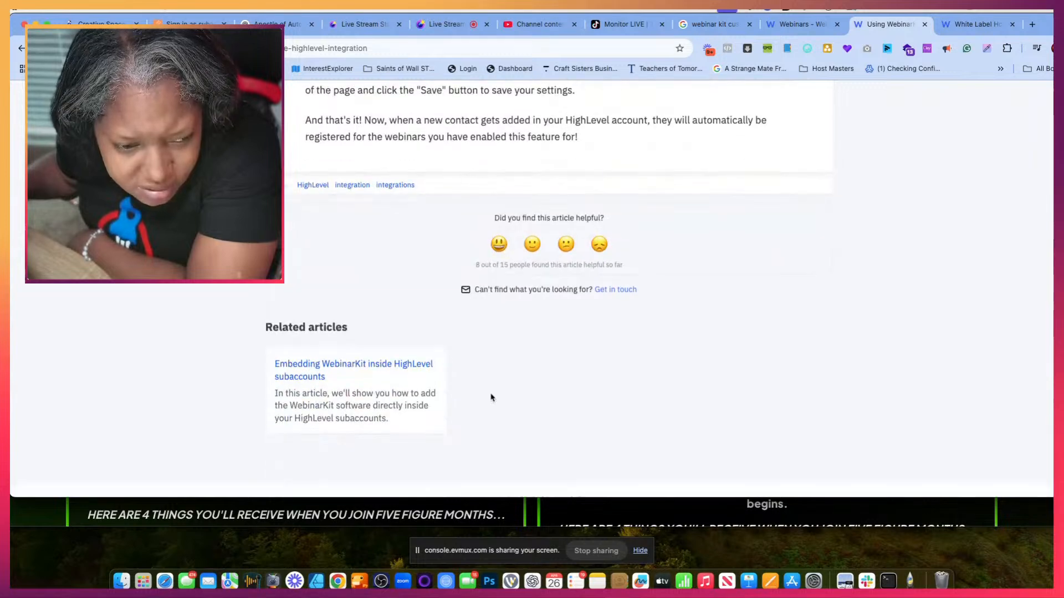
scroll(492, 397, up, 20)
scroll(491, 406, up, 5)
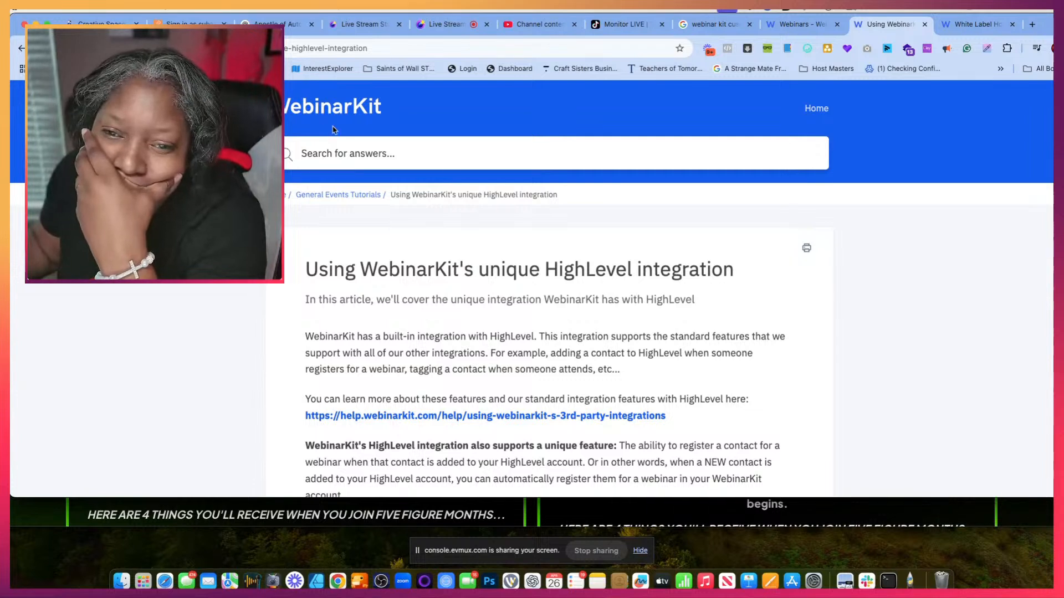
- Return to the MCS Preview Webinar Automation workflow and look through the email message's Custom Values for webinar placeholders
click(802, 24)
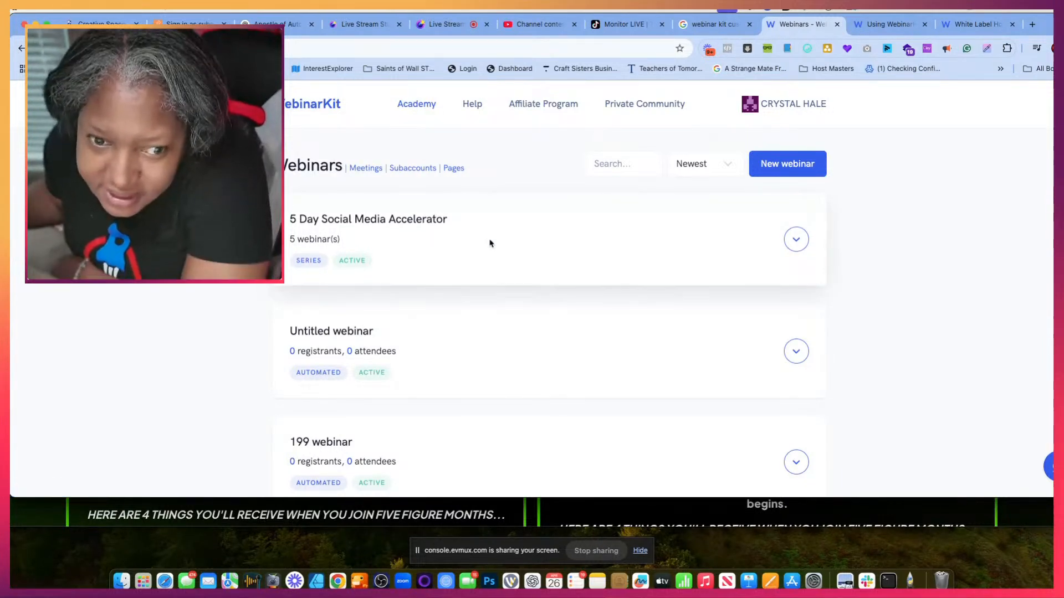
click(97, 24)
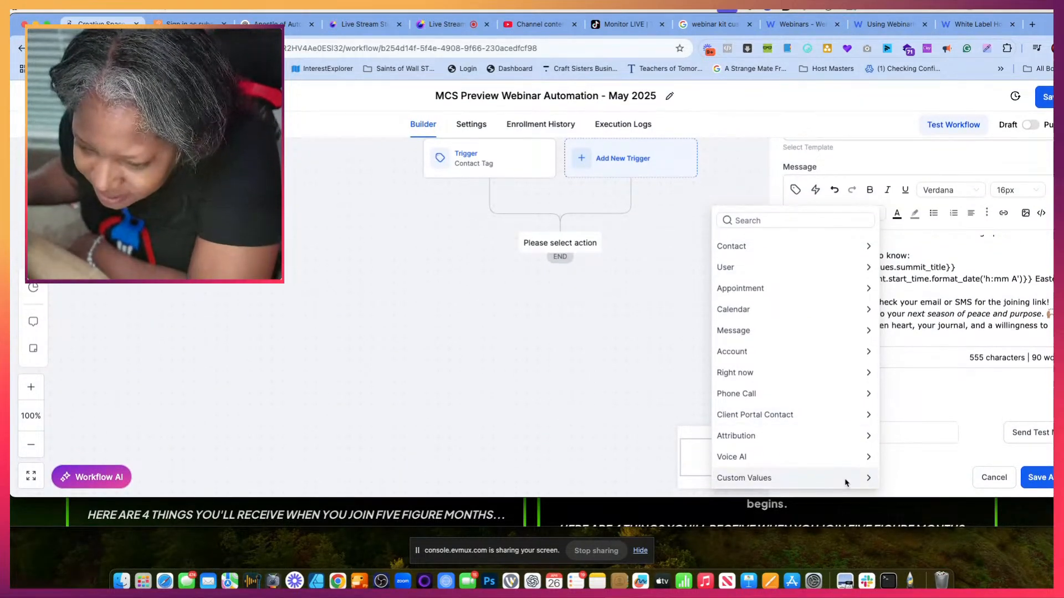
click(846, 483)
scroll(829, 422, down, 3)
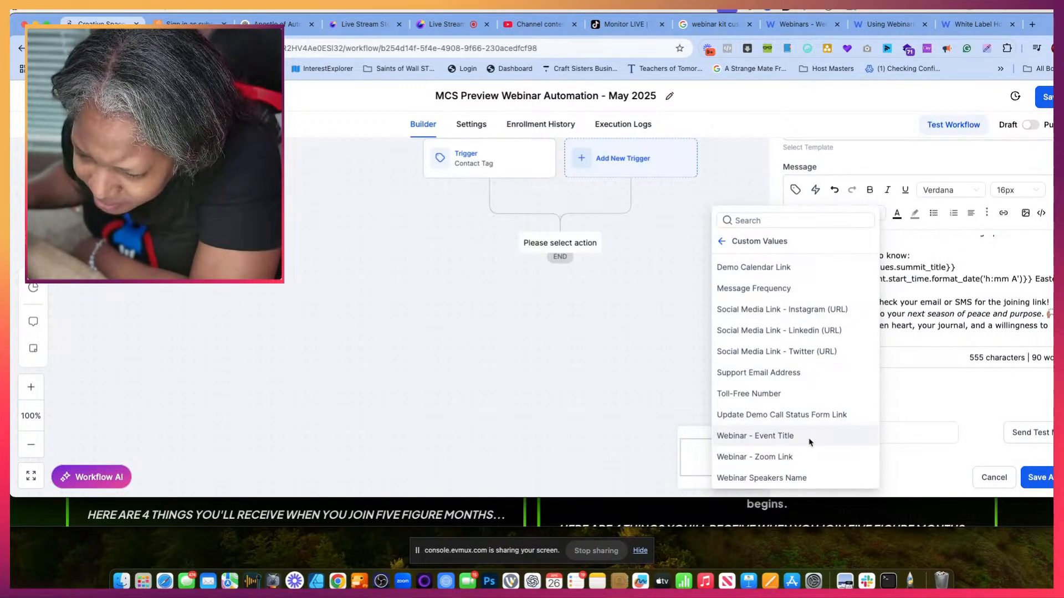
click(722, 243)
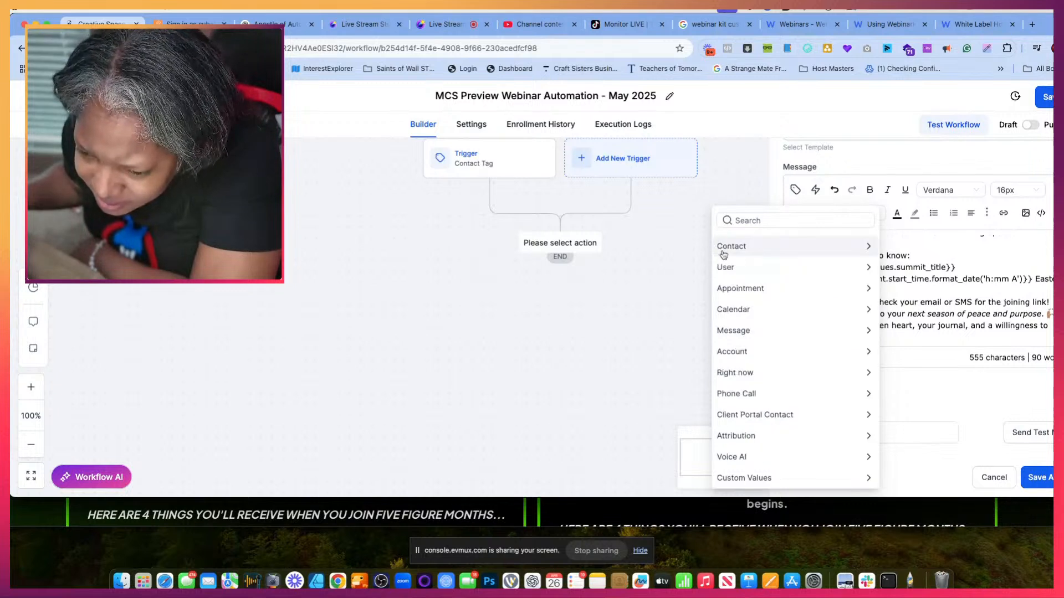
- Look through the contact's custom fields for webinar placeholders, then close the list without inserting one
click(760, 247)
scroll(755, 387, down, 3)
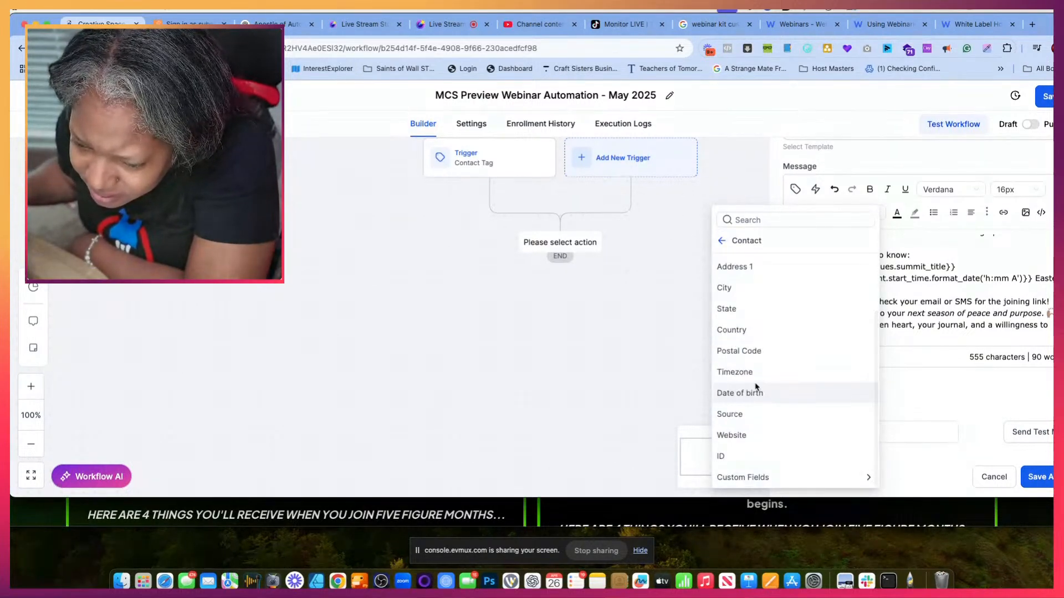
click(760, 478)
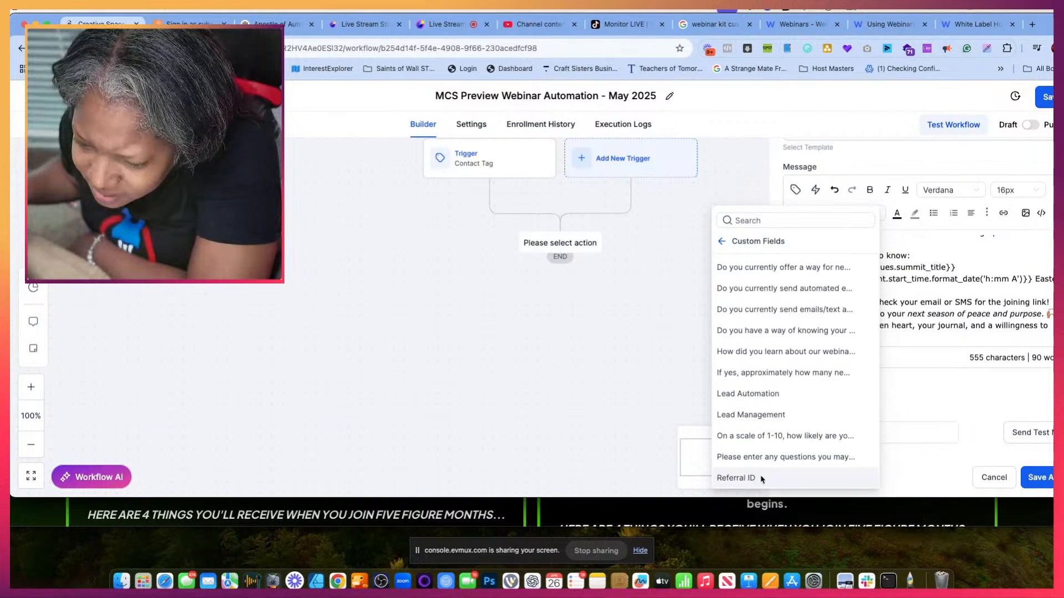
scroll(752, 376, down, 3)
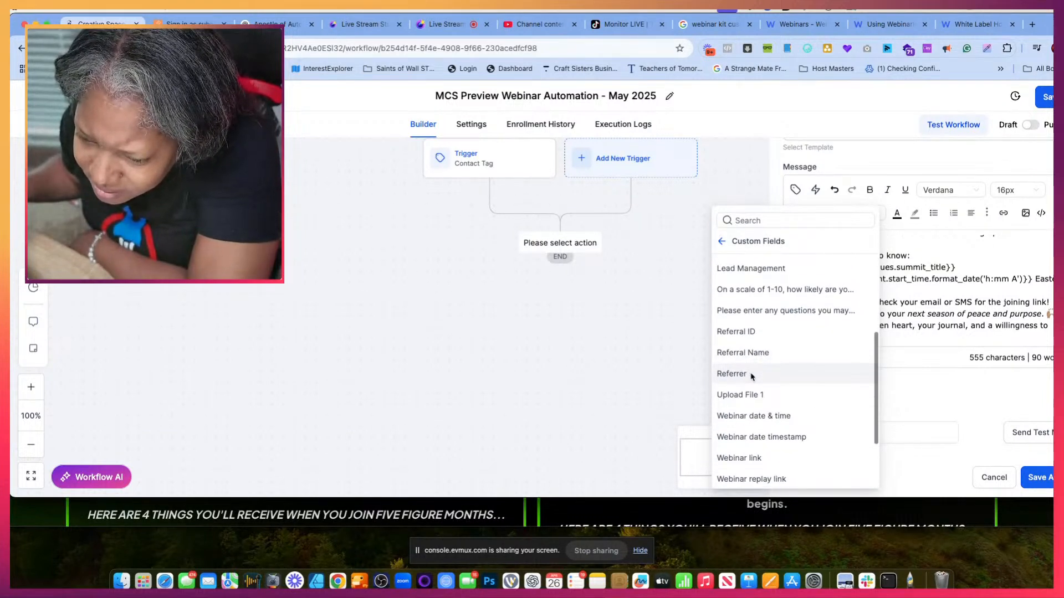
scroll(751, 377, down, 2)
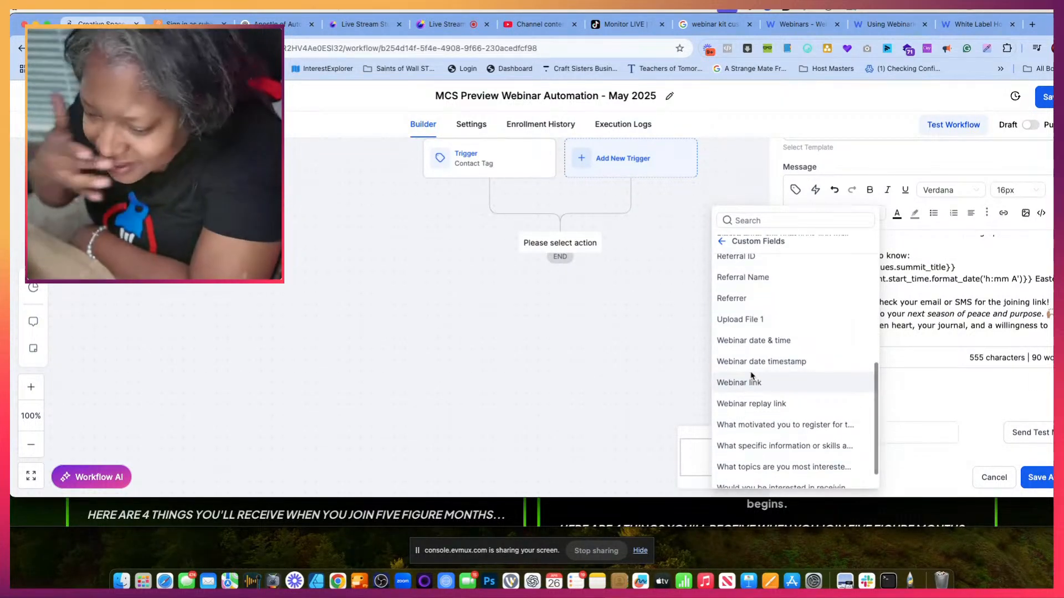
click(772, 164)
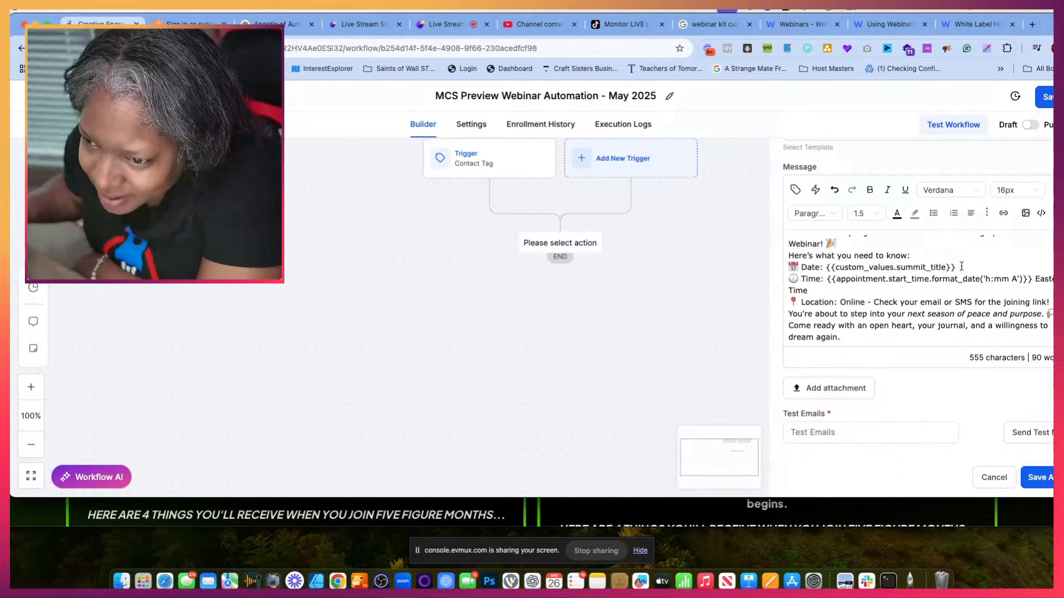
- Replace the summit title placeholder on the email's Date line with the contact custom field Webinar date & time
drag(961, 266, 847, 267)
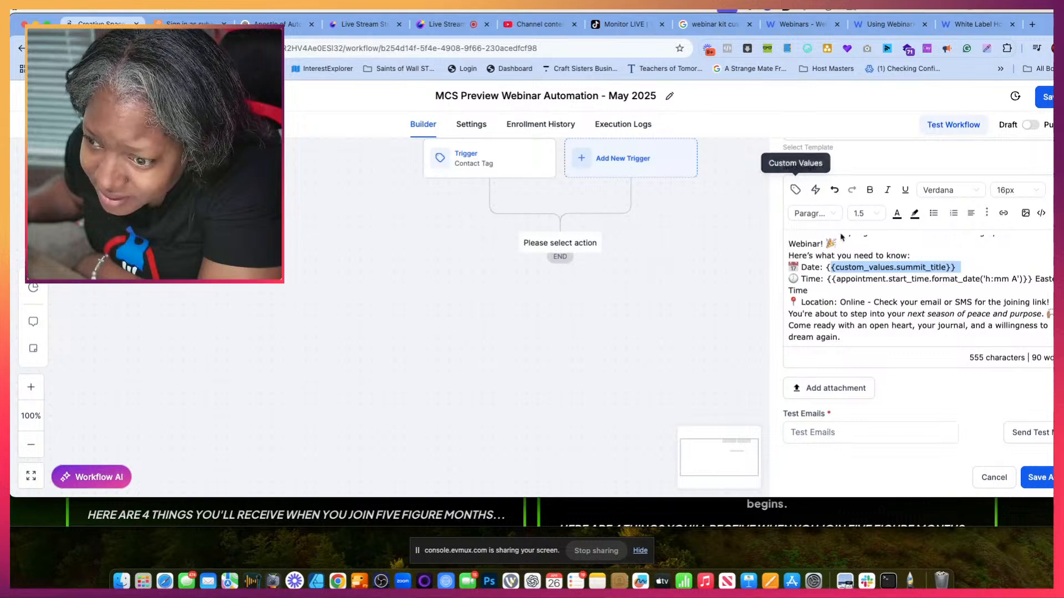
click(795, 190)
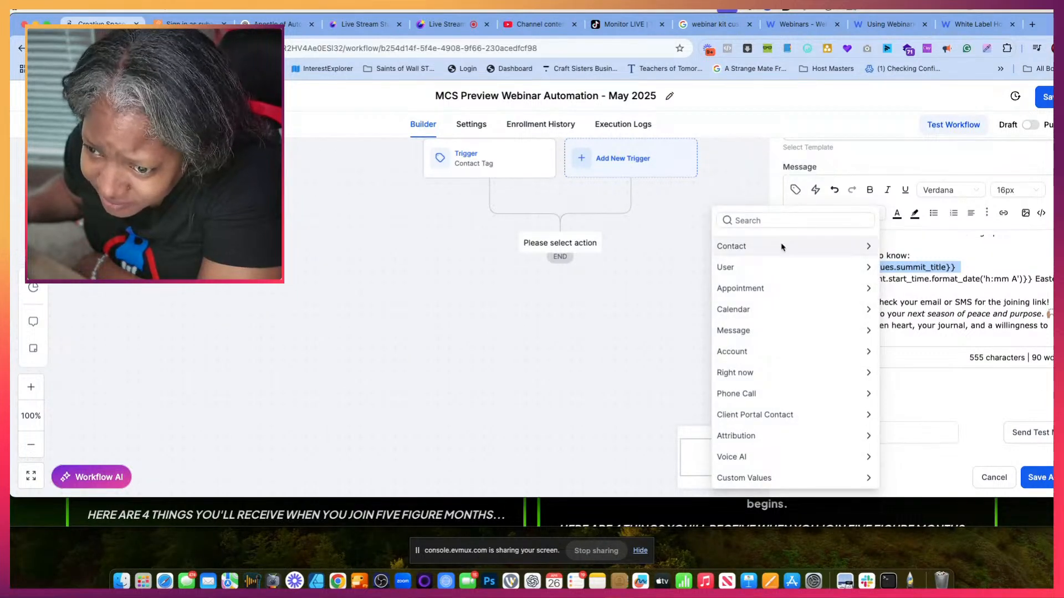
click(782, 246)
scroll(770, 367, down, 5)
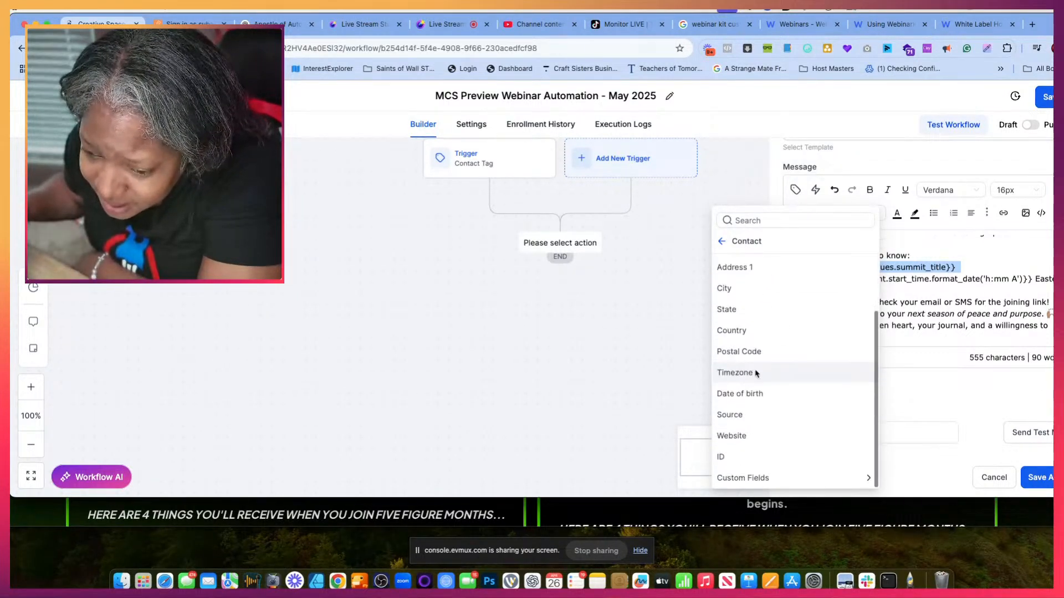
click(779, 478)
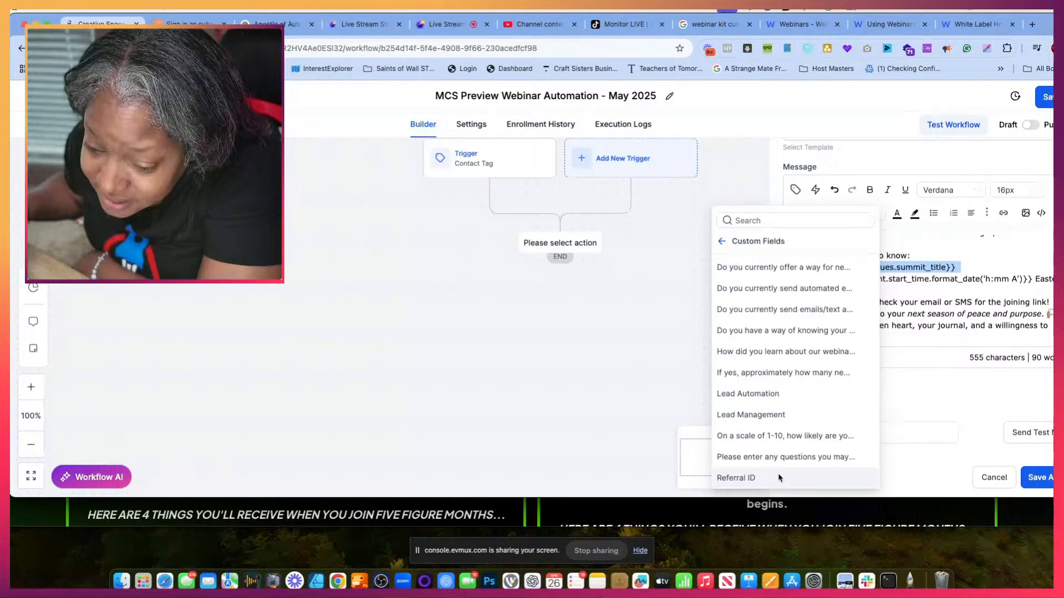
scroll(778, 471, down, 6)
scroll(774, 422, down, 1)
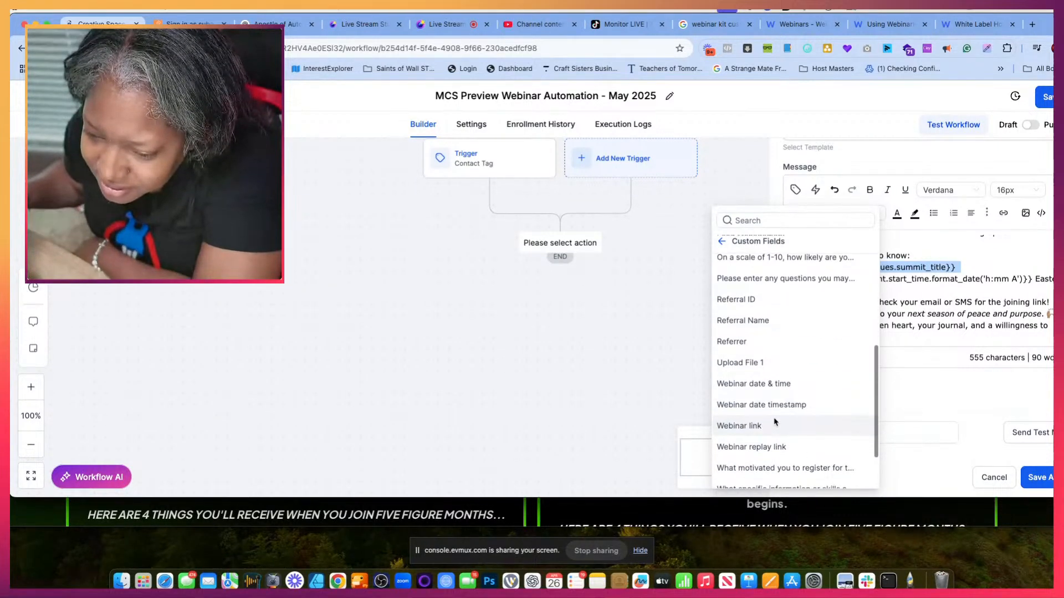
click(766, 384)
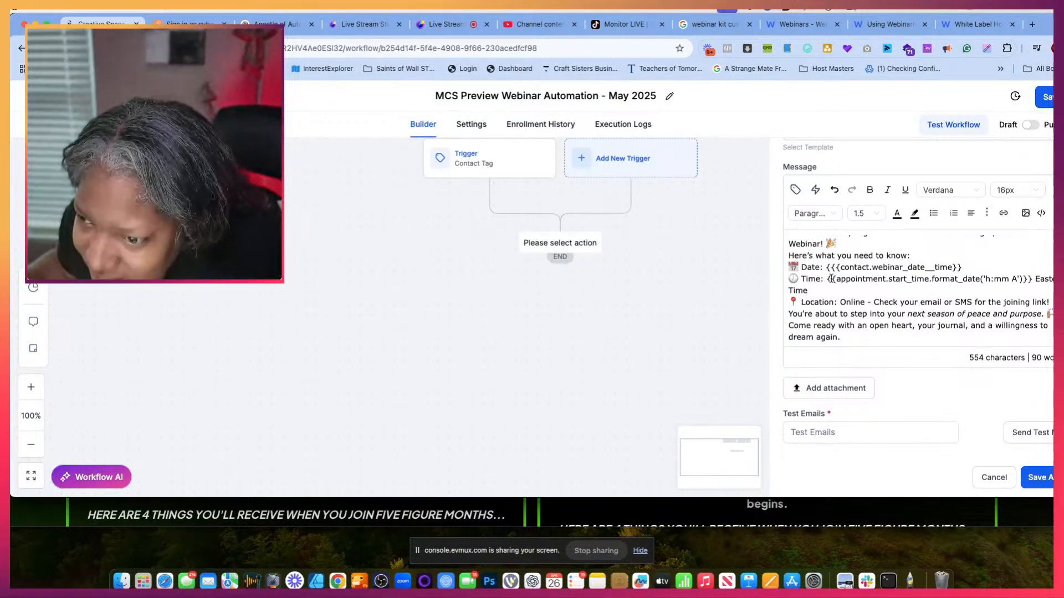
- Delete the Time line with the appointment start time placeholder and "Eastern Time" from the email message
drag(827, 278, 981, 288)
click(787, 278)
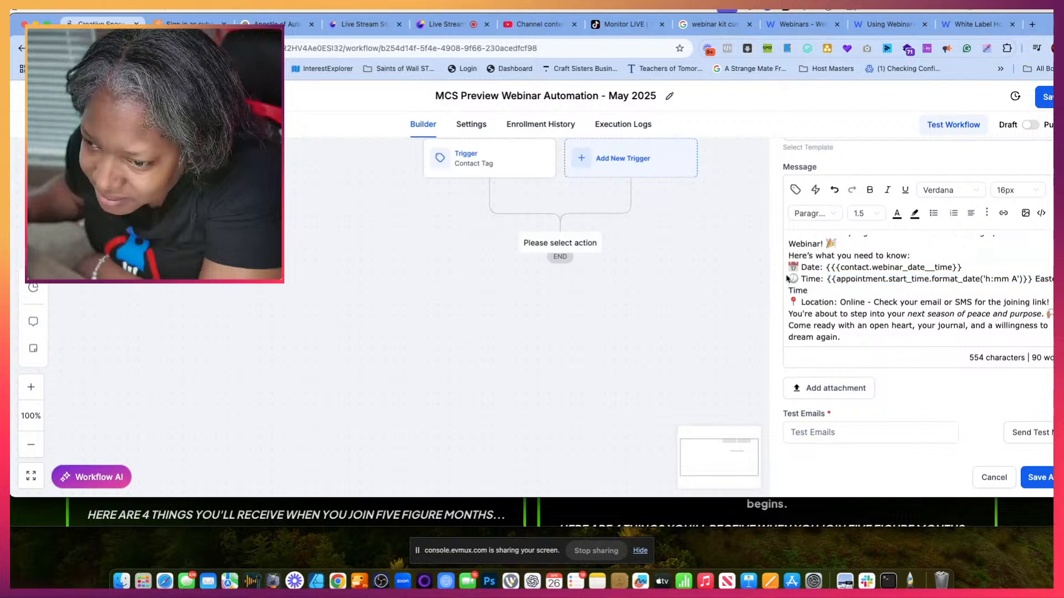
drag(791, 278, 1014, 282)
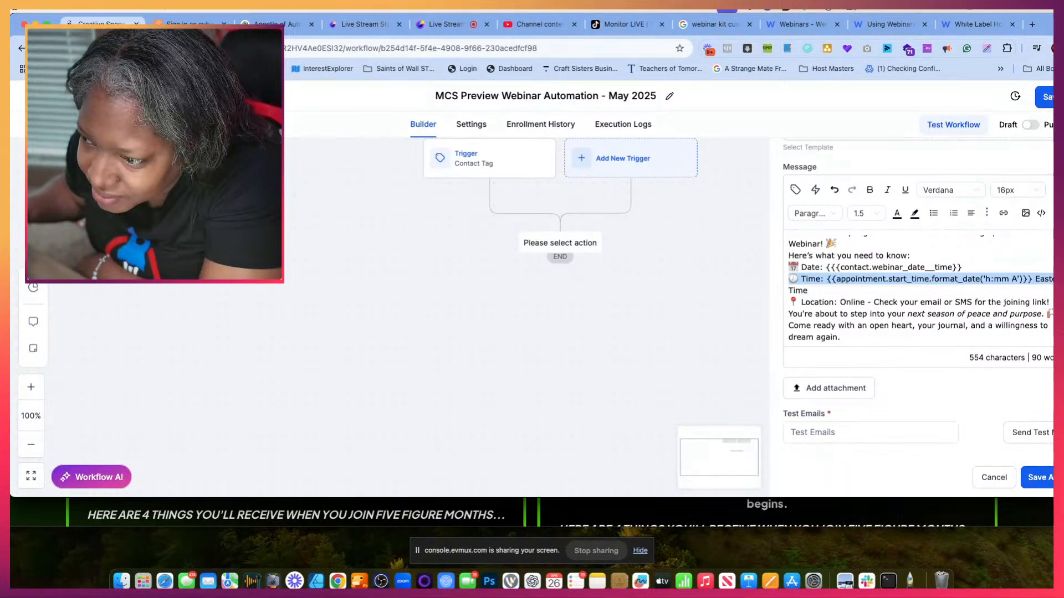
drag(1053, 14, 1008, 13)
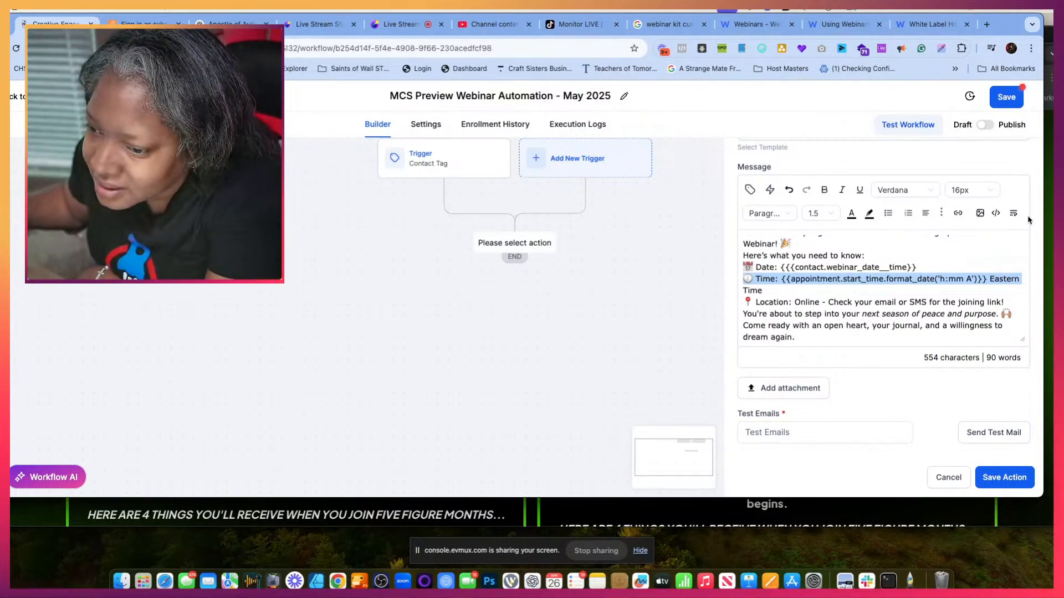
key(BackSpace)
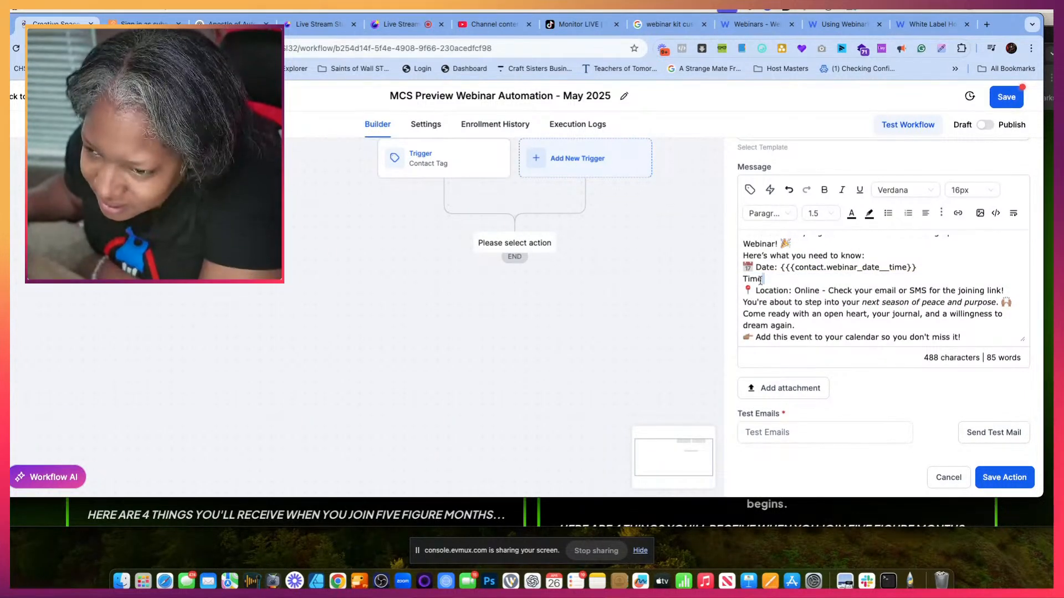
drag(763, 279, 742, 283)
key(BackSpace)
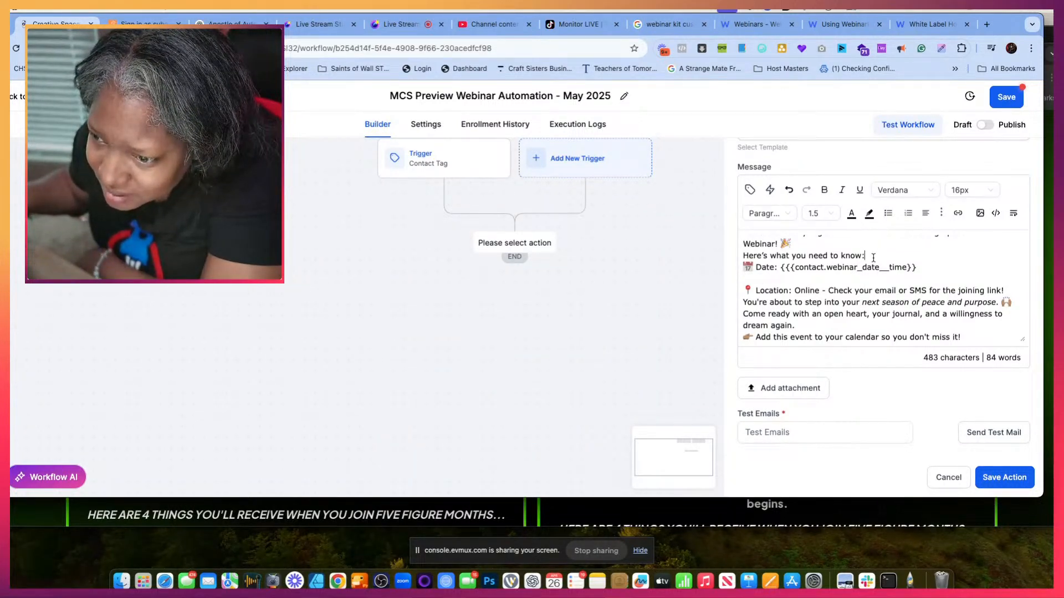
- Insert two blank lines below "Here's what you need to know:" and check the contact custom fields for another webinar placeholder
key(Return)
key(Return)
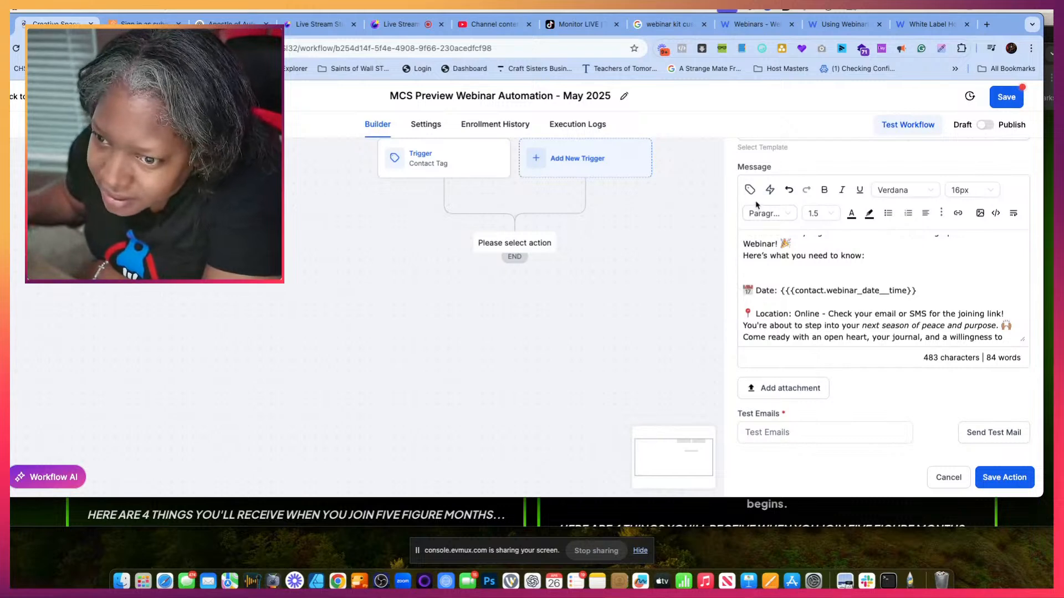
click(750, 190)
scroll(720, 360, down, 5)
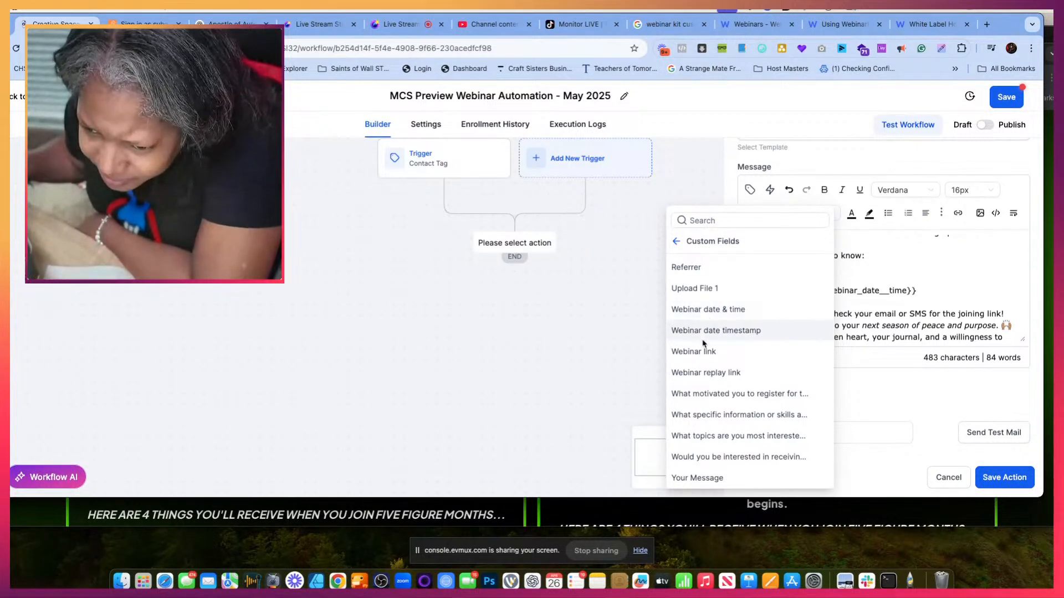
click(883, 278)
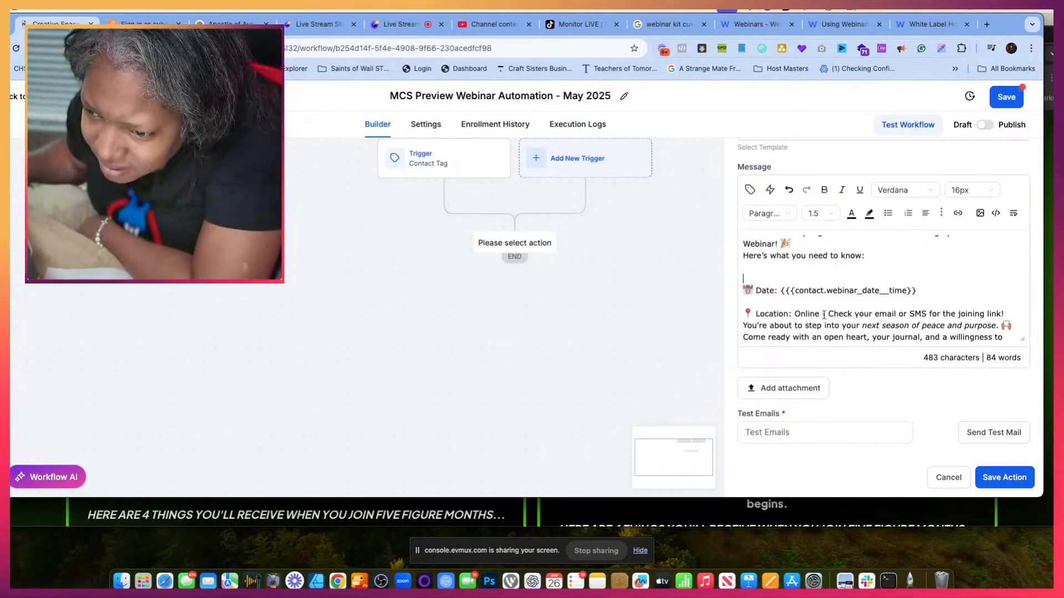
- Replace "Check your email or SMS for the joining link!" on the Location line with the contact custom field Webinar link
drag(831, 313, 1007, 314)
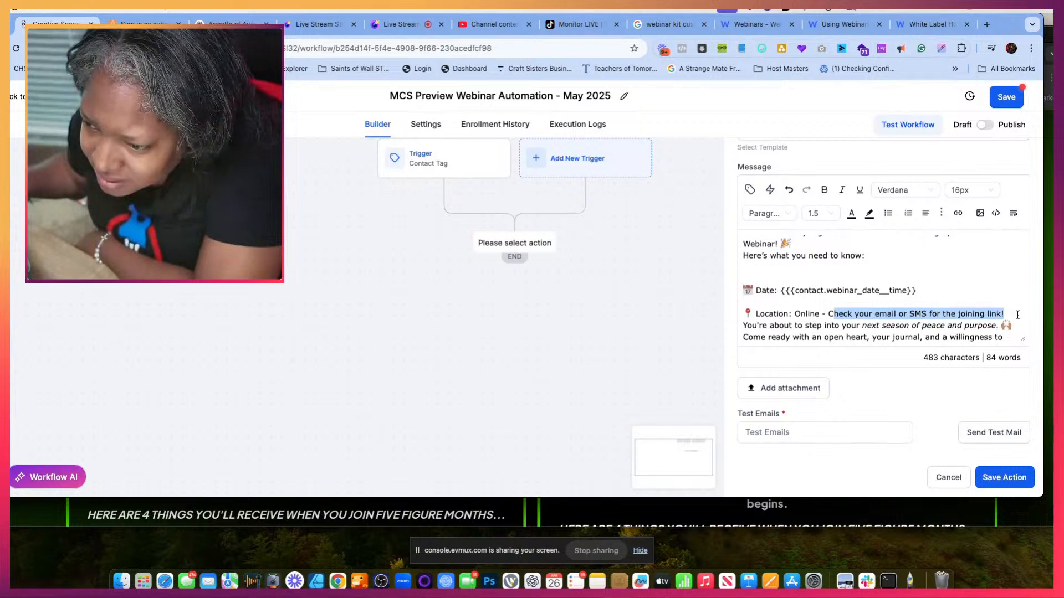
key(BackSpace)
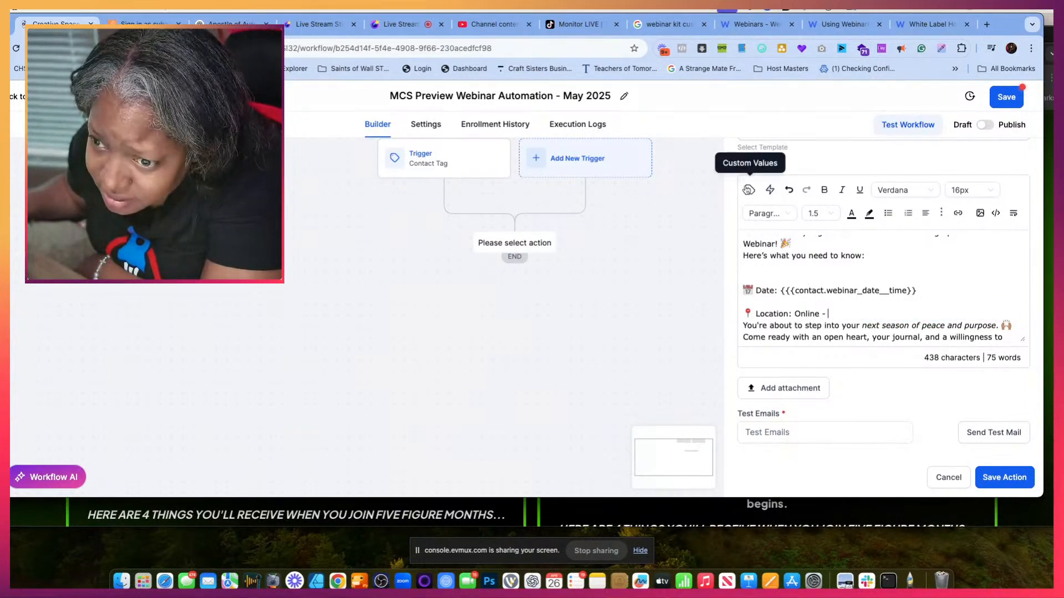
click(749, 189)
click(733, 244)
scroll(695, 419, down, 3)
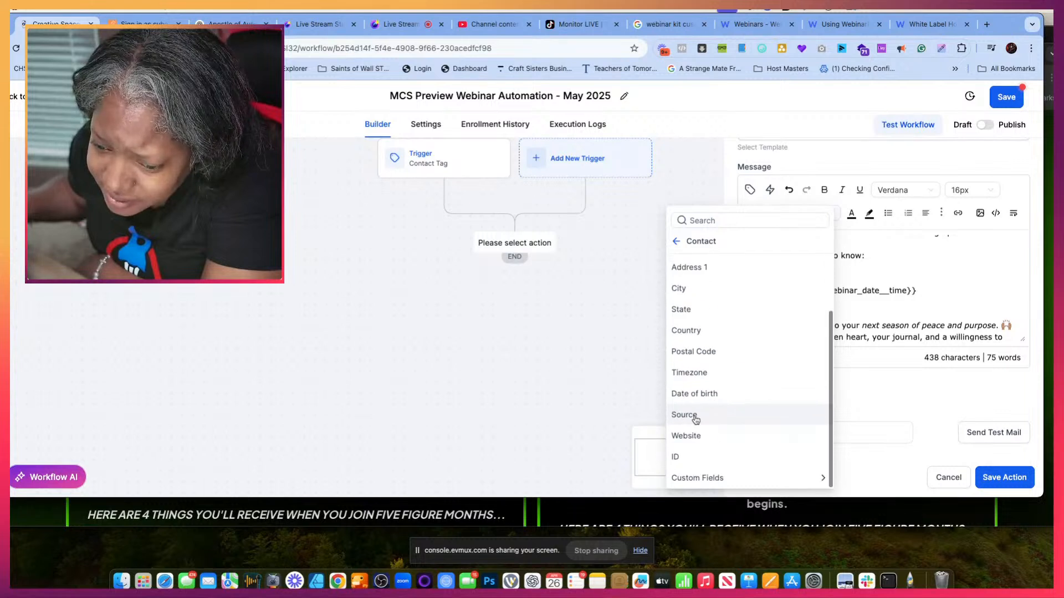
click(693, 479)
scroll(698, 444, down, 5)
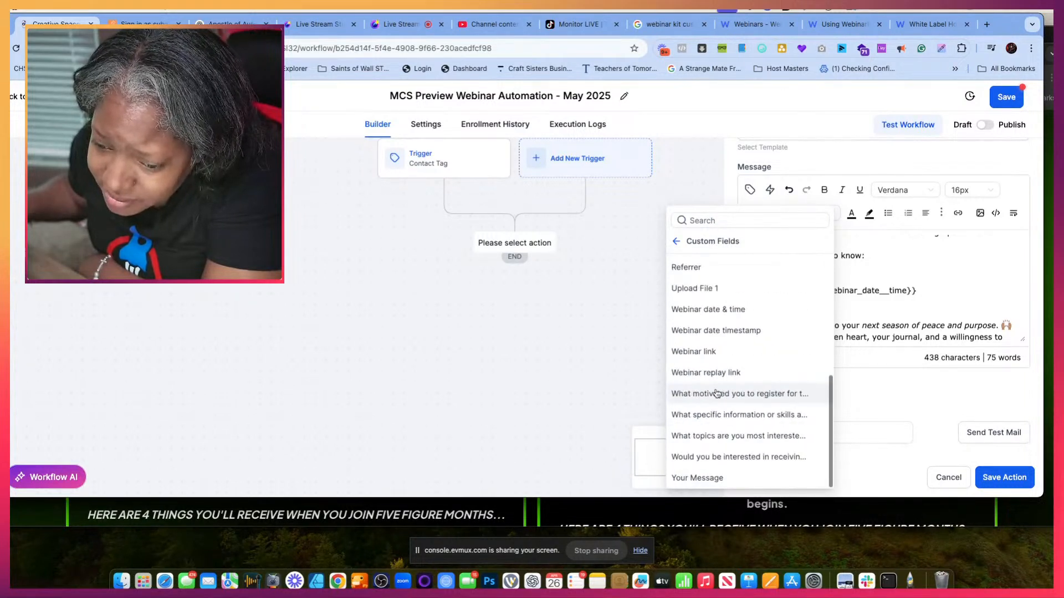
click(694, 352)
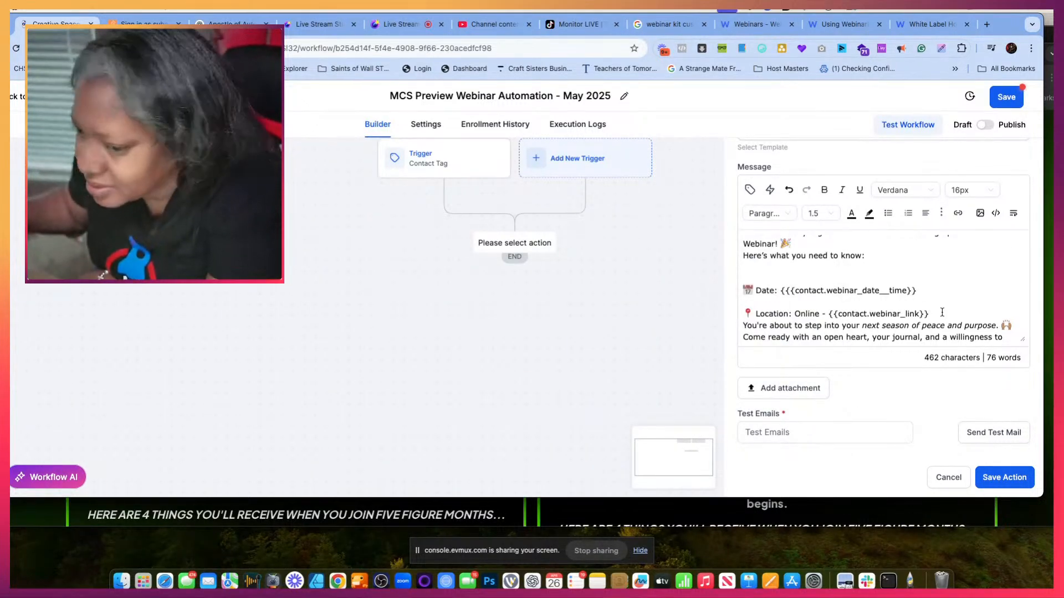
- Insert a blank line below the Location line in the email message
key(Return)
scroll(887, 278, down, 2)
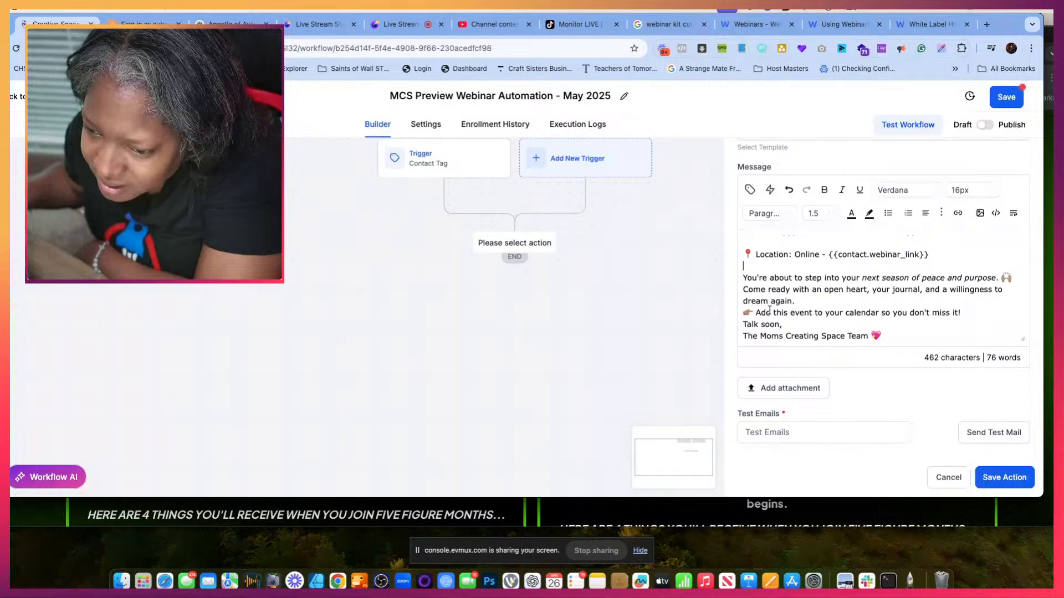
scroll(808, 310, down, 1)
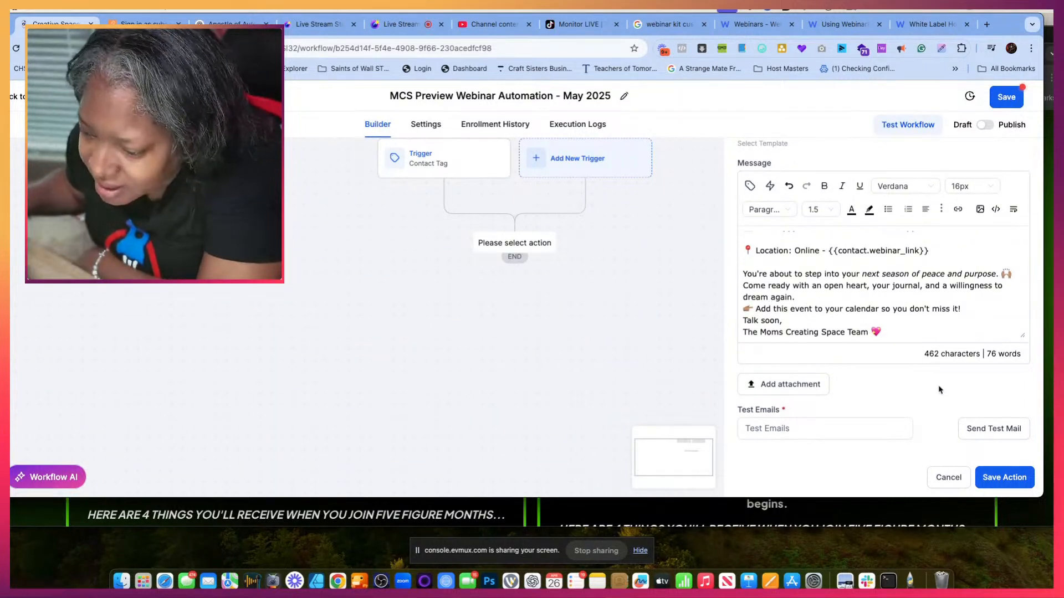
- Enter the recipient's email address for the test mail and try to send it
click(820, 431)
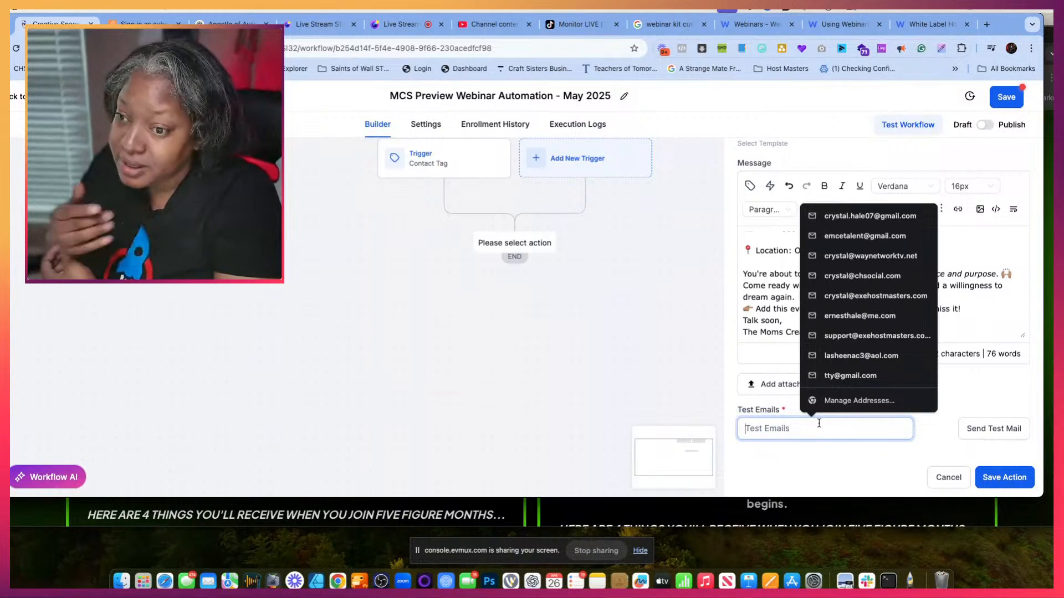
click(870, 215)
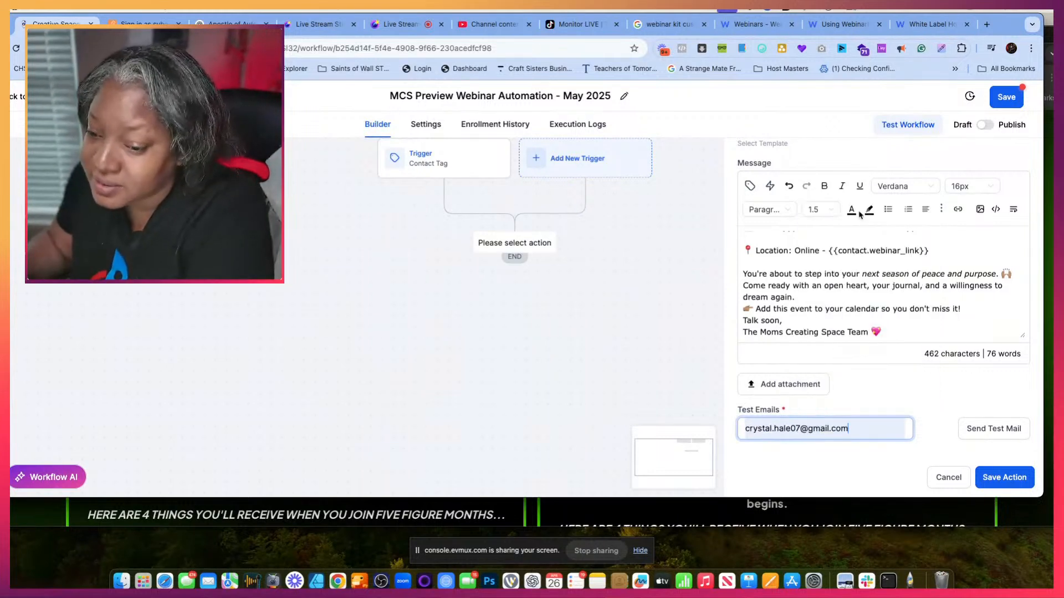
click(1010, 428)
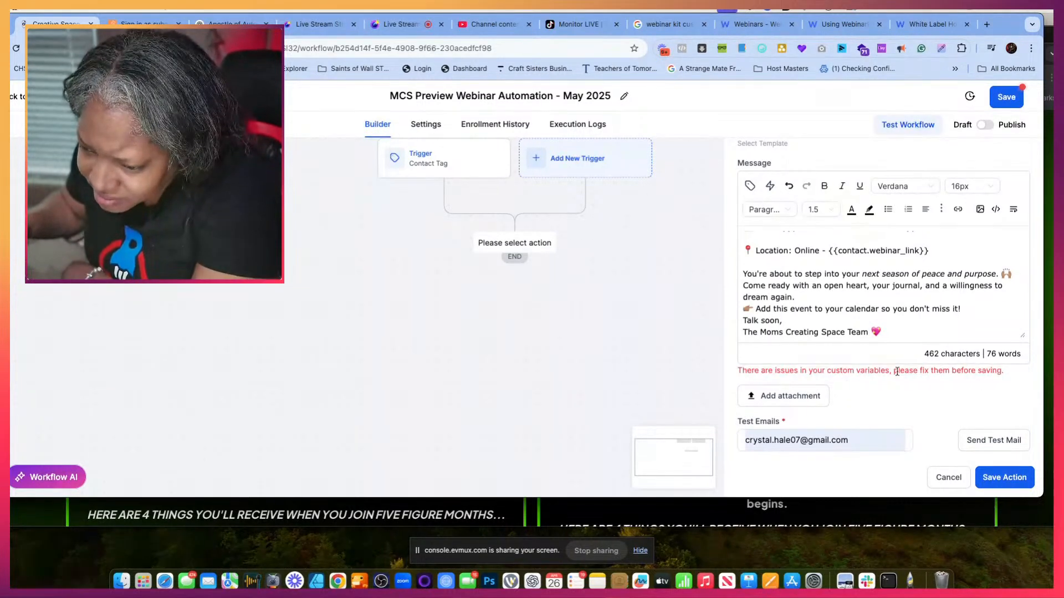
- Check the message's custom field placeholders and save the workflow
scroll(919, 302, up, 5)
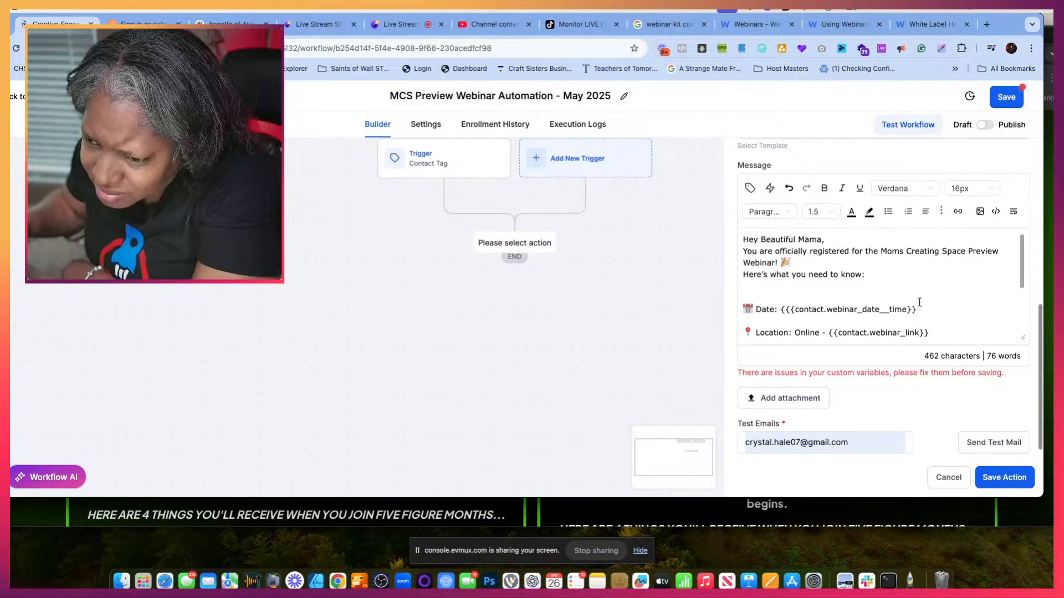
scroll(920, 302, down, 2)
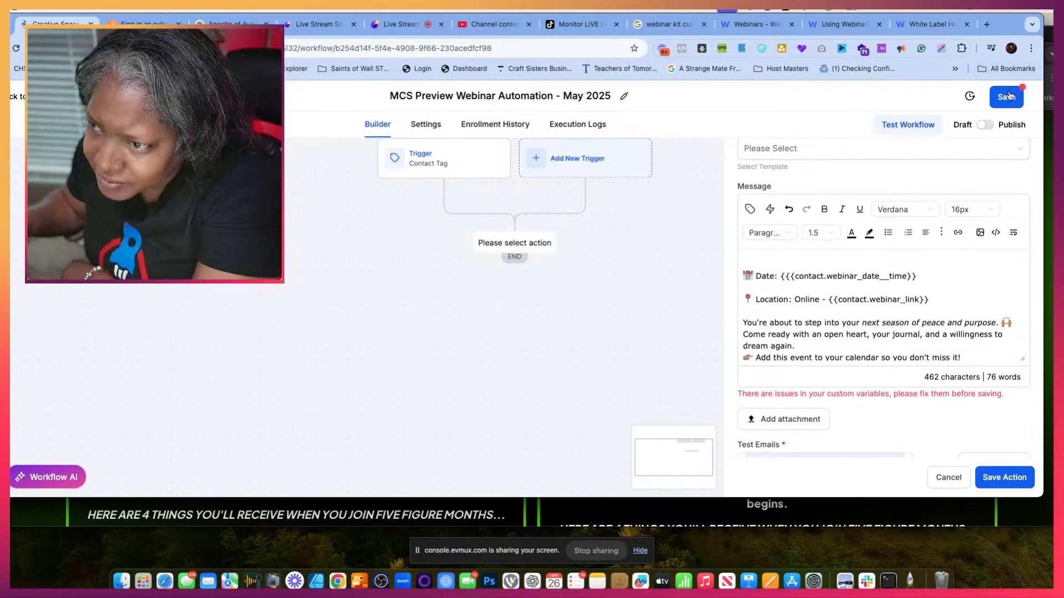
click(1010, 97)
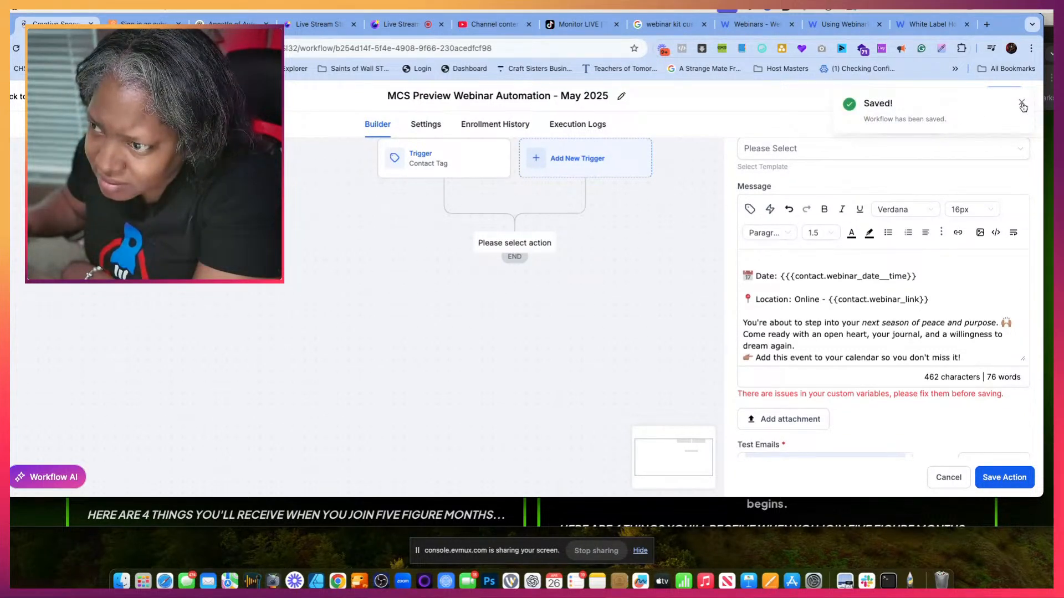
click(1022, 105)
- Delete the extra opening brace from the webinar date and time placeholder on the Date line
scroll(874, 313, down, 1)
scroll(873, 332, up, 3)
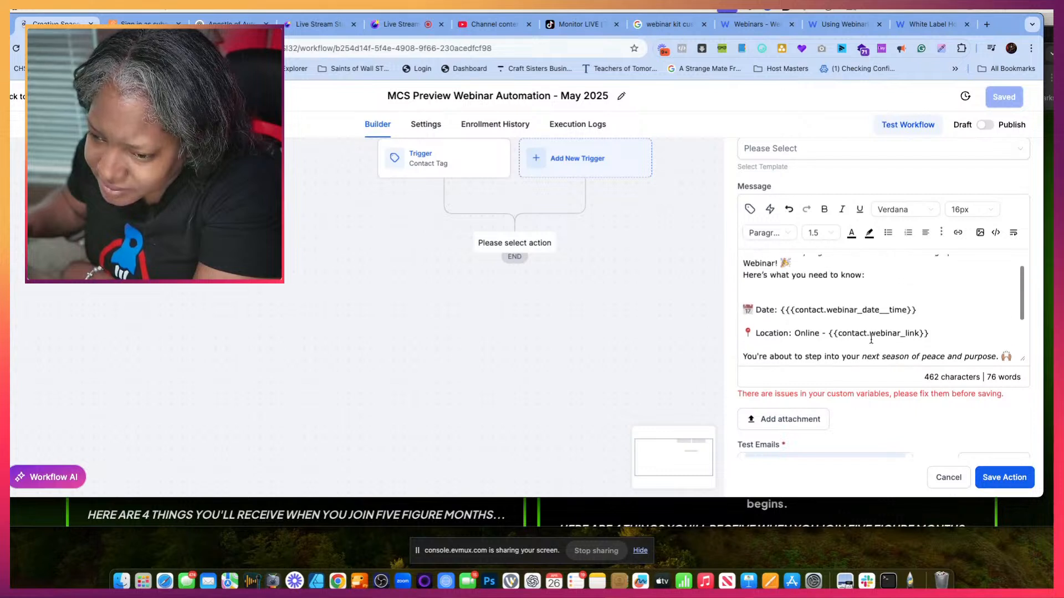
scroll(871, 339, down, 1)
scroll(871, 339, up, 1)
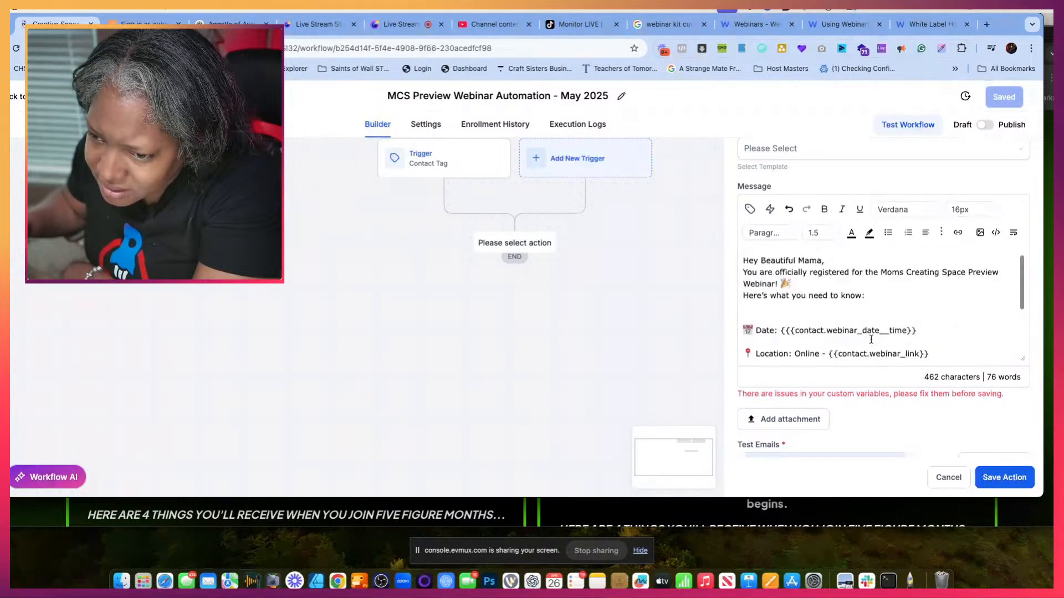
scroll(871, 339, down, 1)
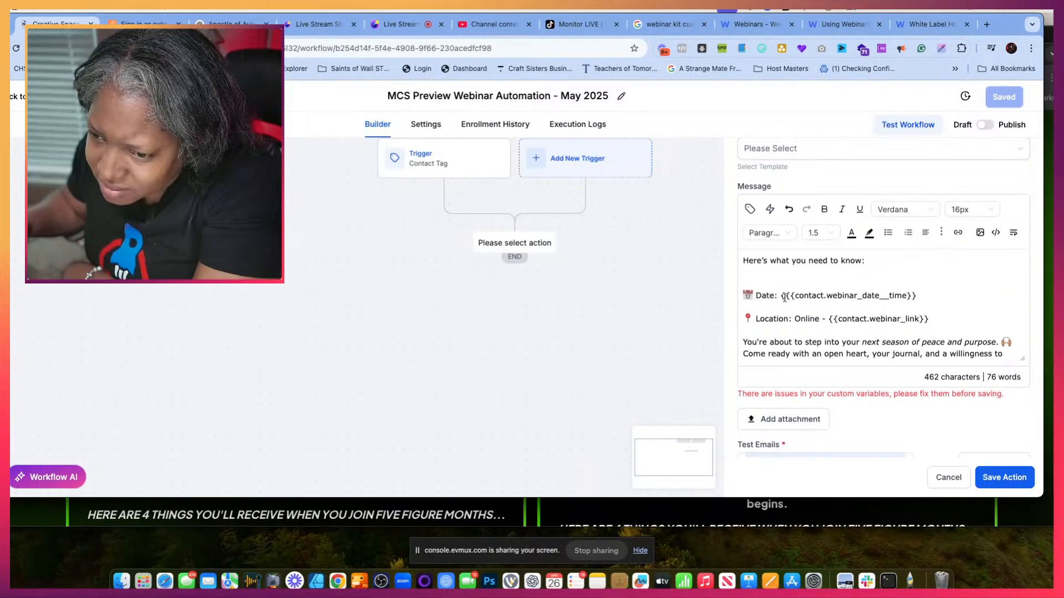
click(788, 297)
key(BackSpace)
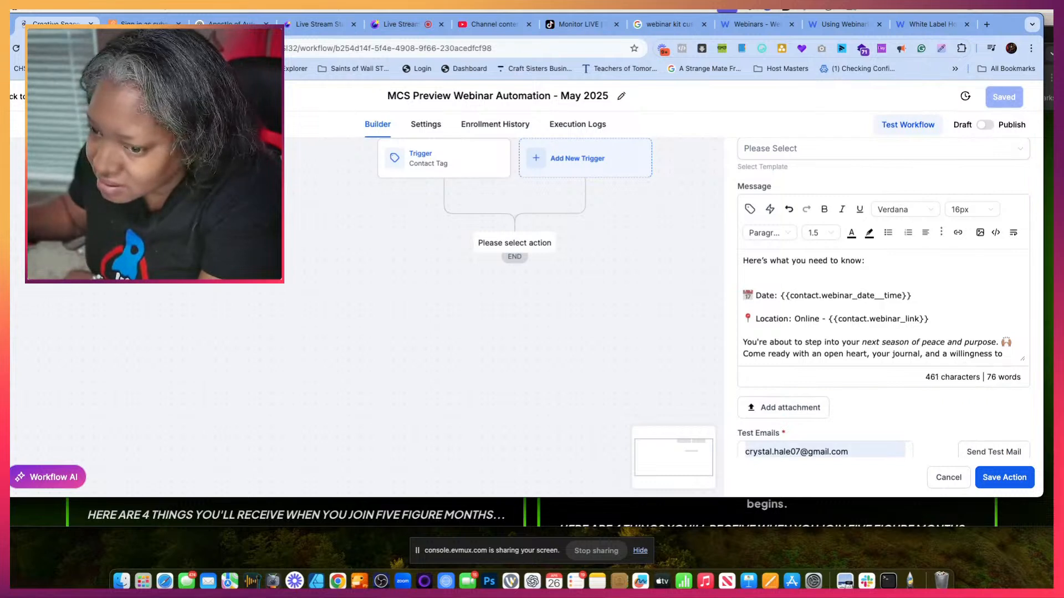
- Send the test mail and save the email action
scroll(861, 333, down, 4)
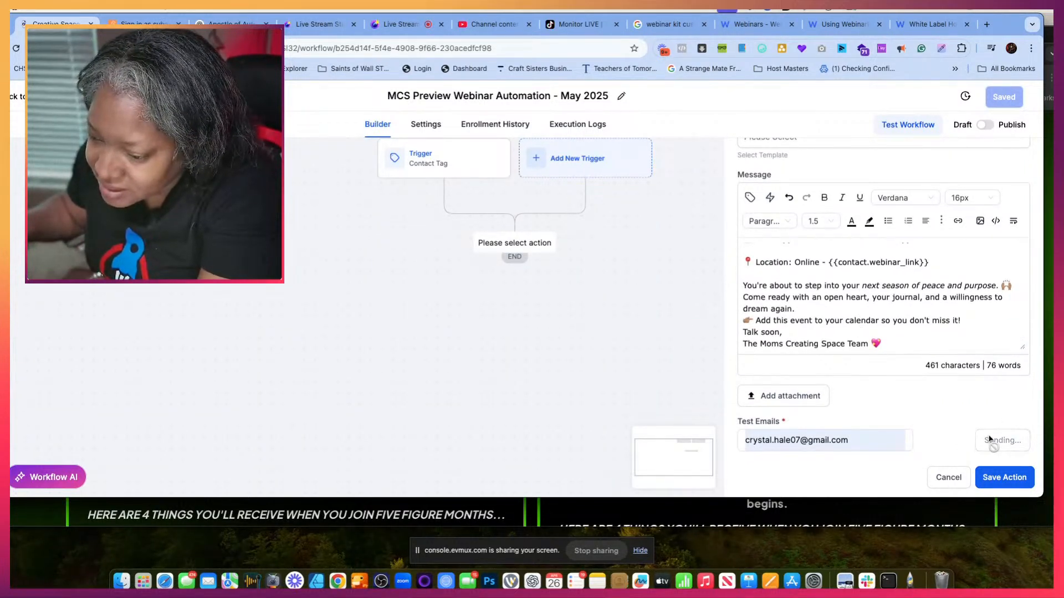
click(1005, 477)
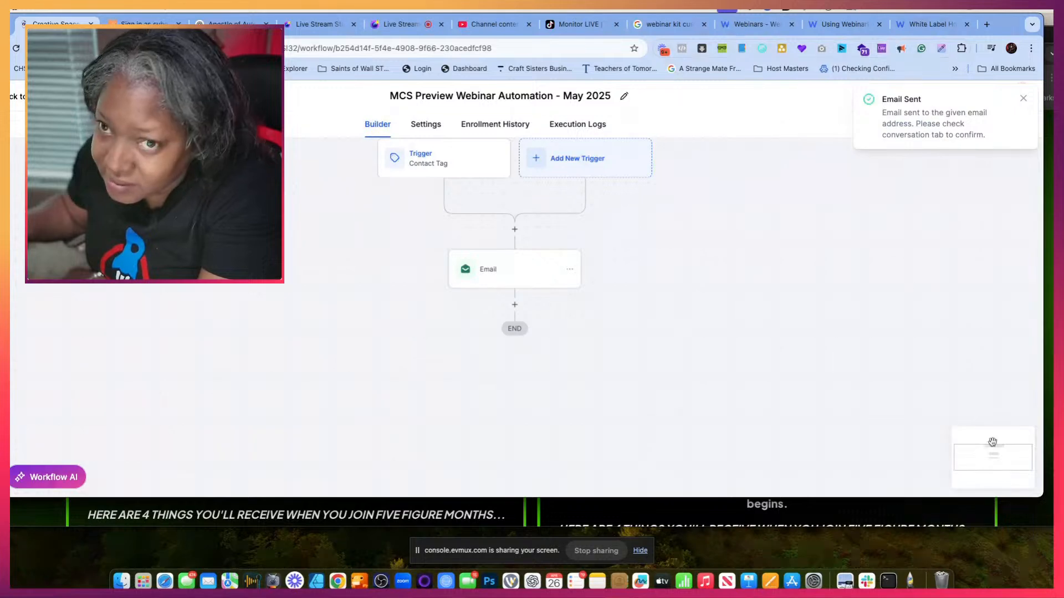
- Open Gmail in a new tab, open the received test email and follow its webinar link
click(987, 24)
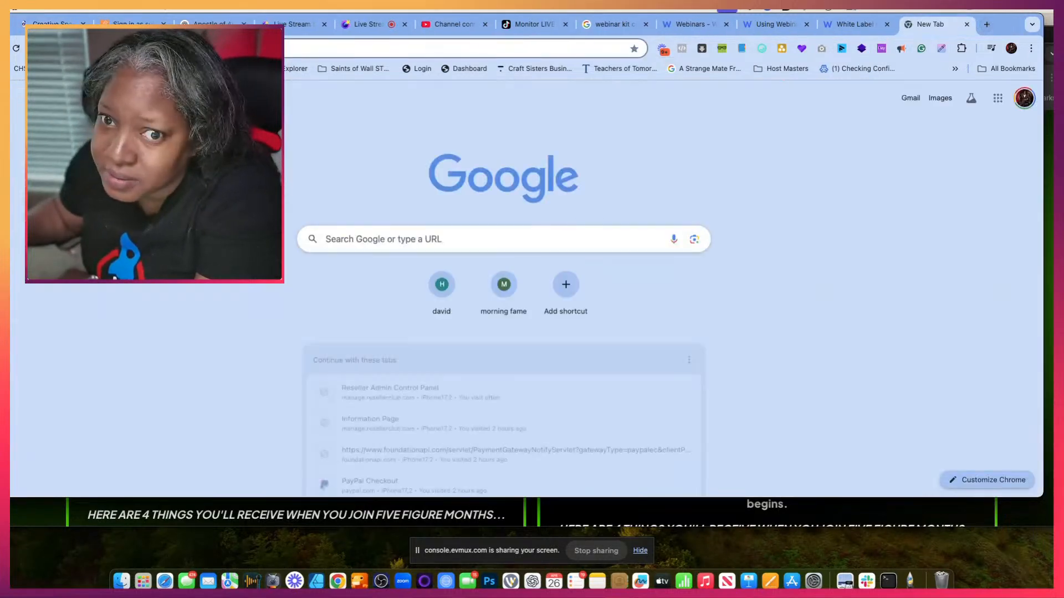
click(412, 51)
text(gmail)
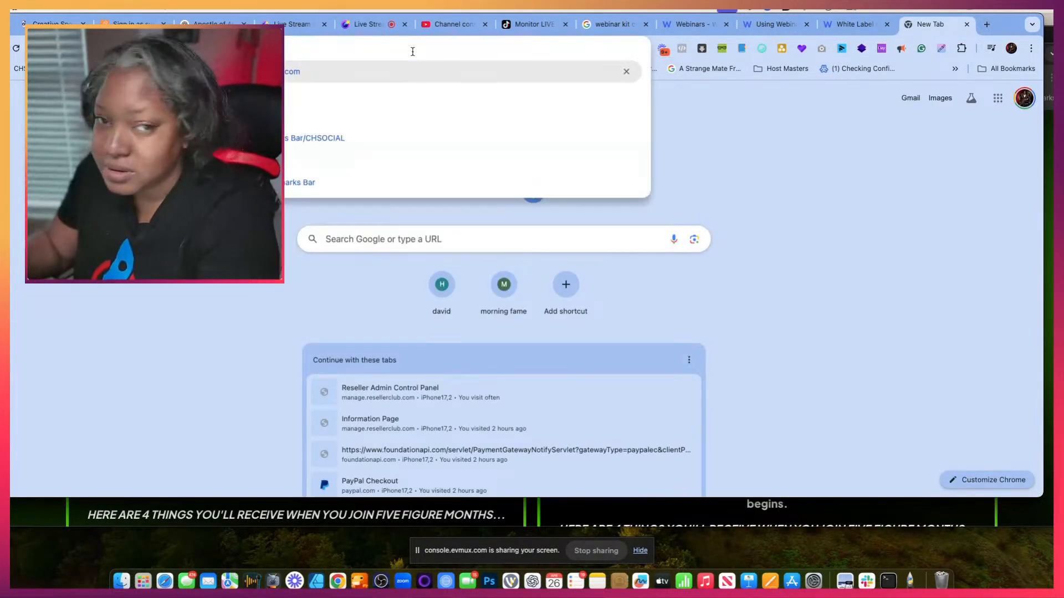
key(Return)
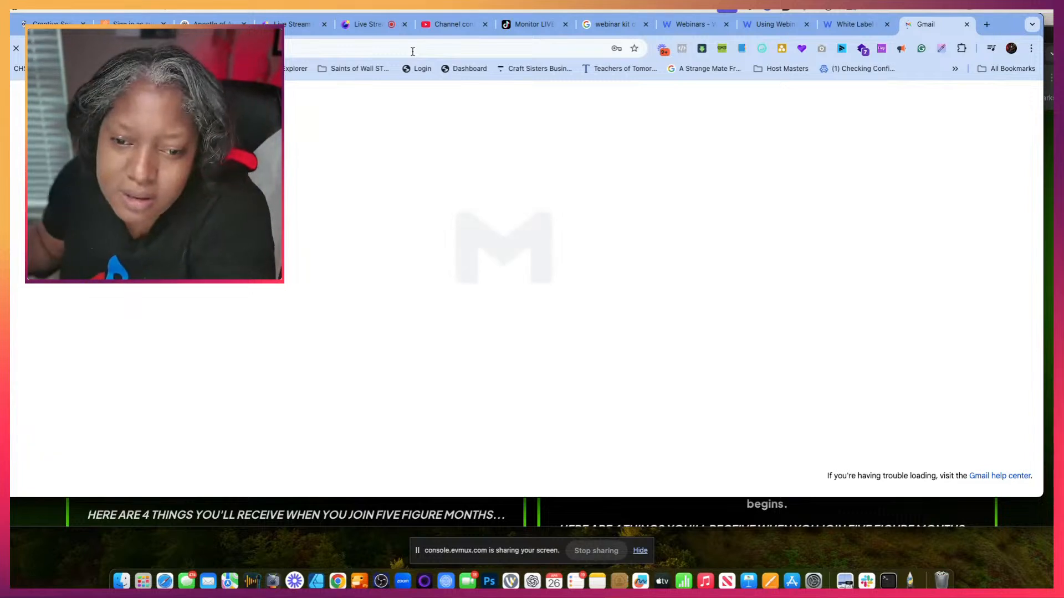
click(338, 154)
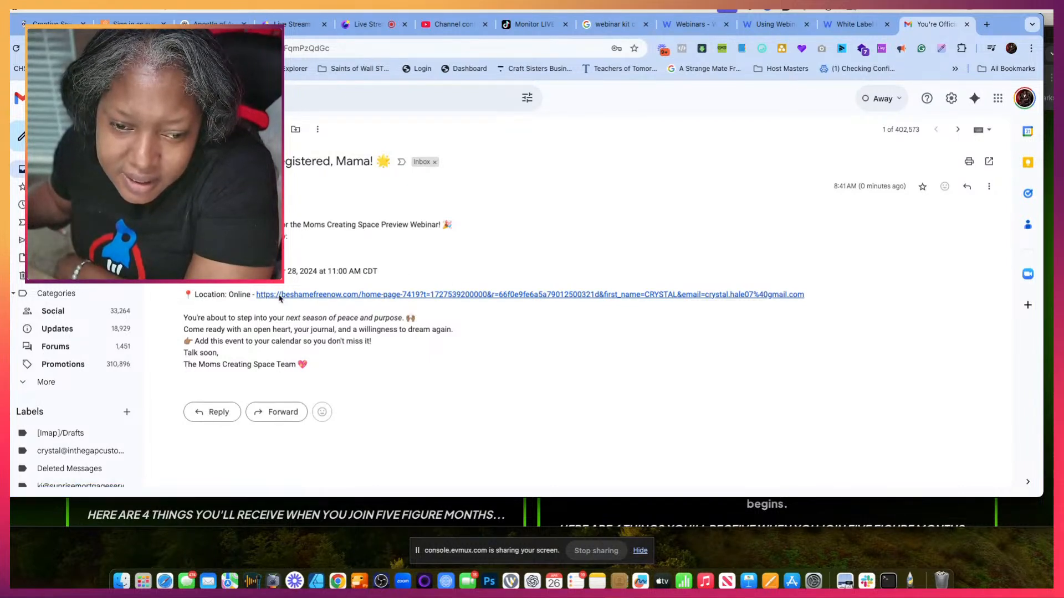
click(279, 296)
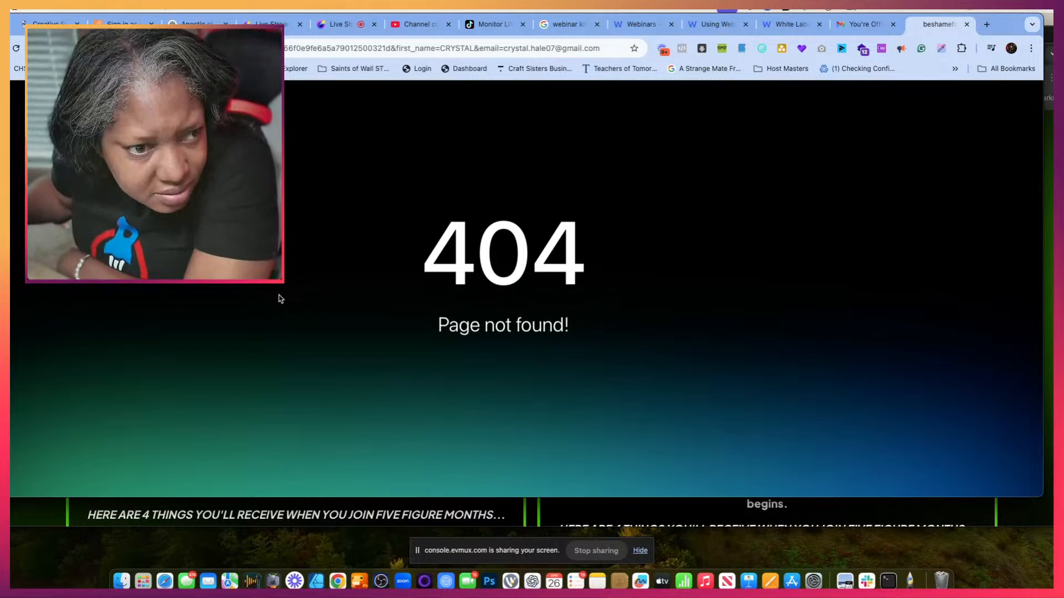
- Return to the workflow's Email action and delete the Location line with the webinar link placeholder from the message
click(49, 26)
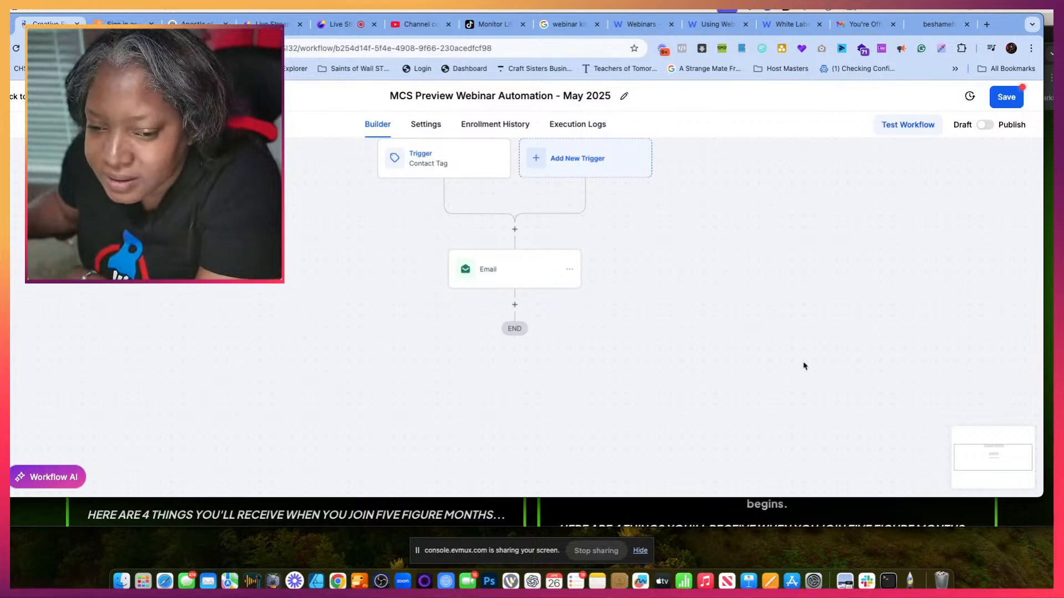
click(507, 270)
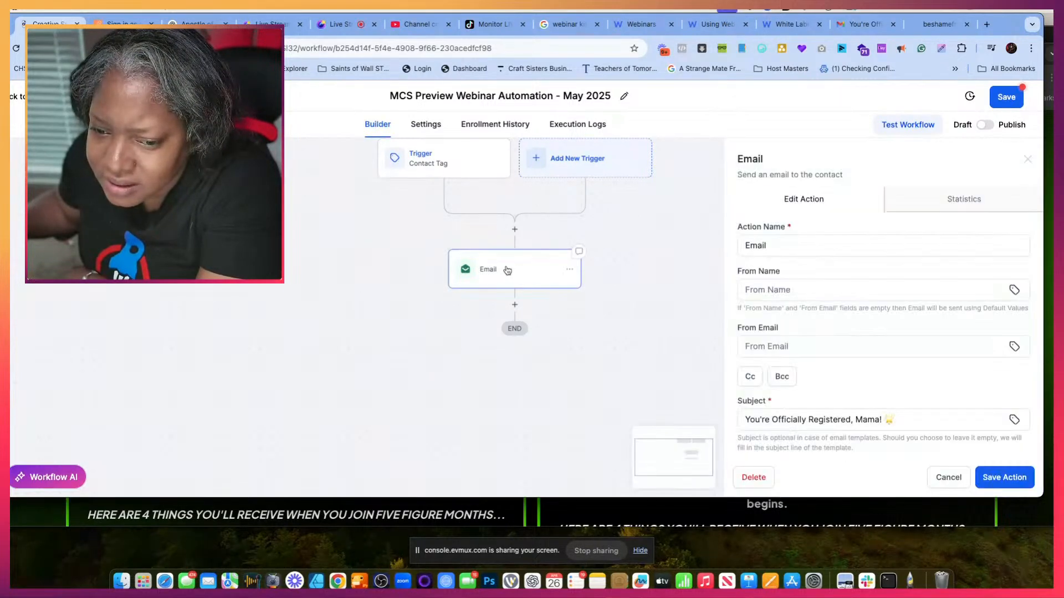
scroll(872, 374, down, 10)
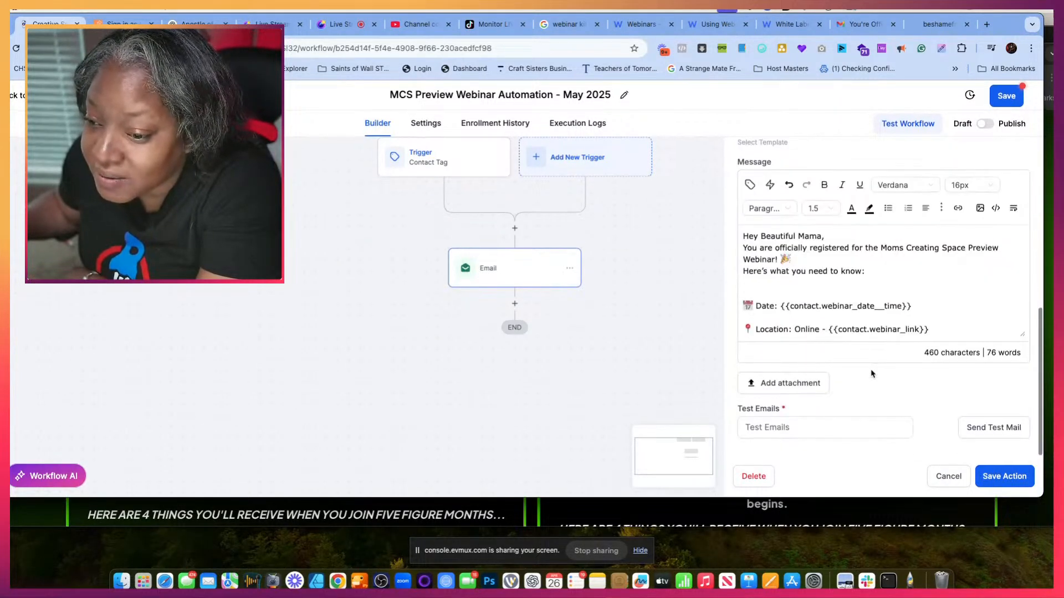
drag(943, 330, 741, 252)
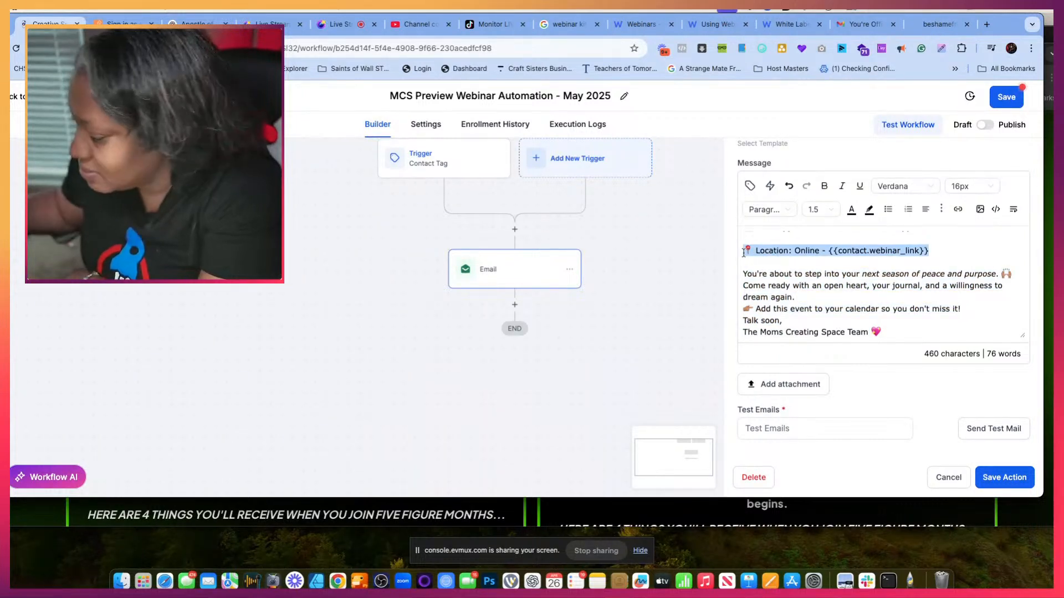
key(BackSpace)
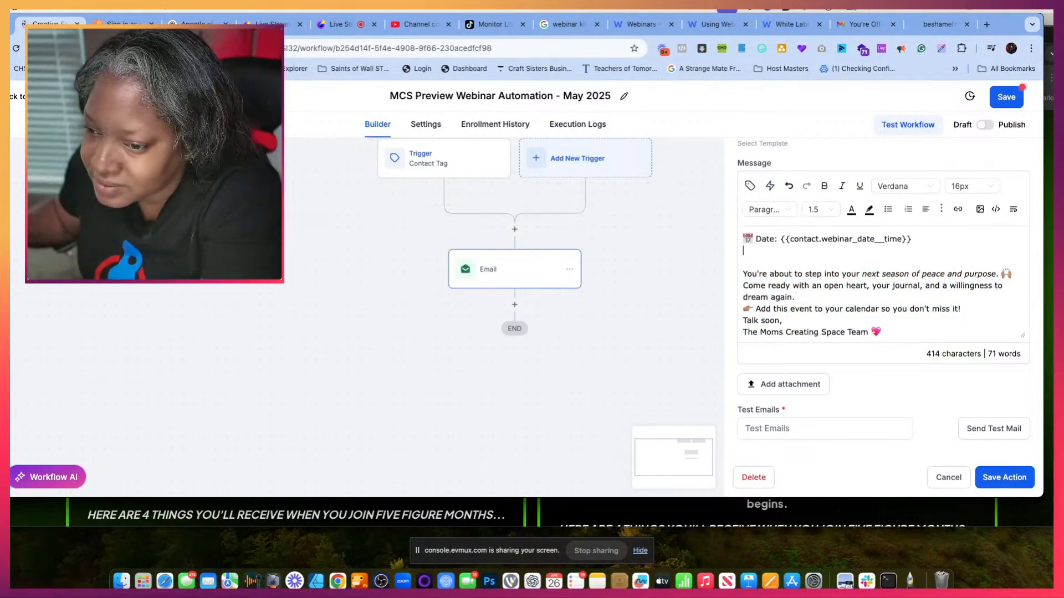
- Delete the Date line with the webinar date and time placeholder from the email message
drag(912, 239, 754, 240)
click(820, 281)
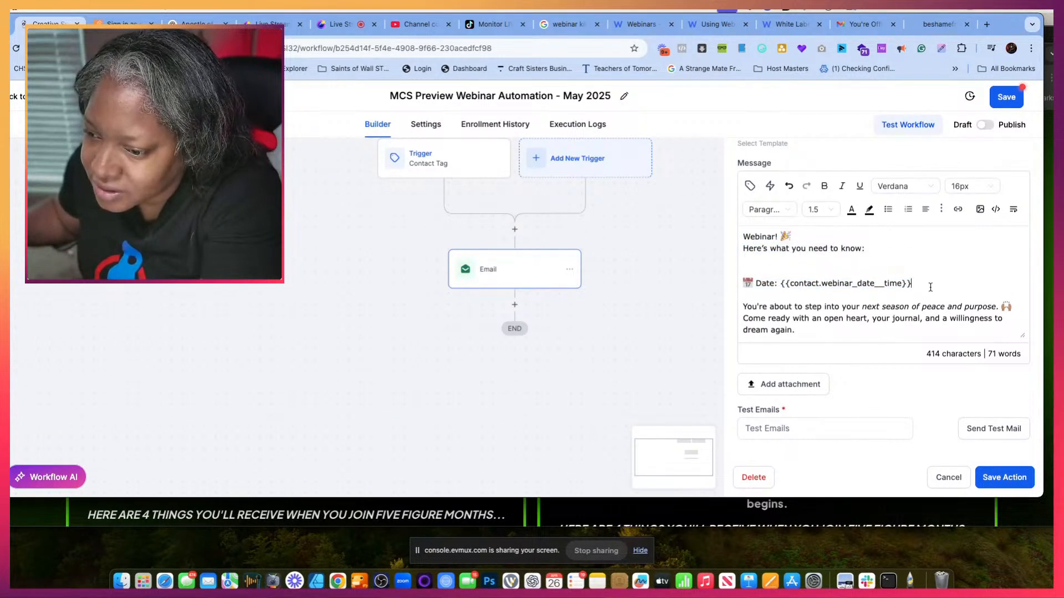
drag(930, 286, 748, 269)
key(BackSpace)
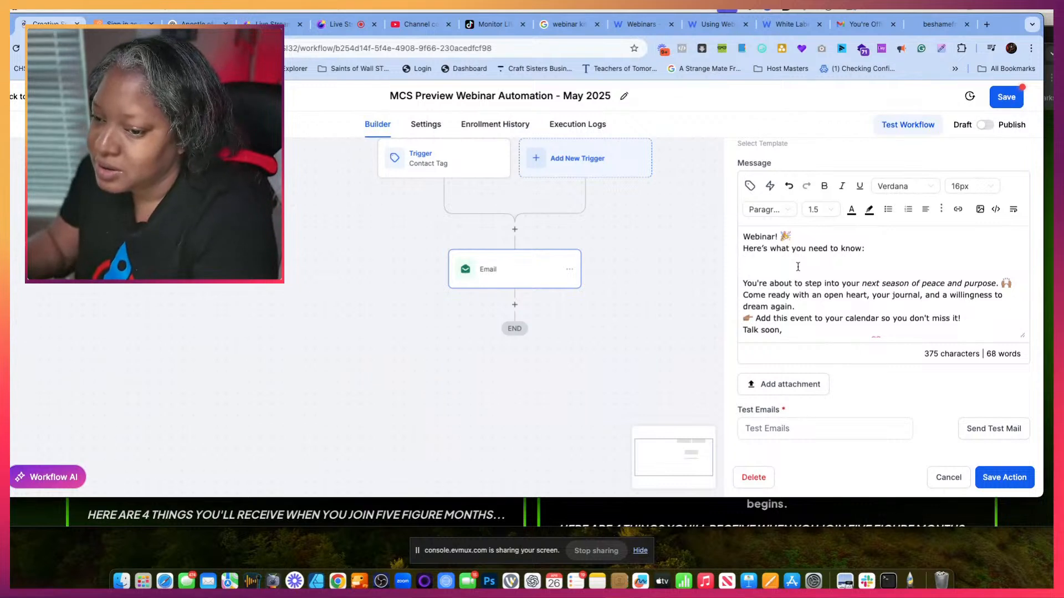
- Write "You will be receiving a confirmation from us with the link ready to go." below the intro line, and save the action and workflow
key(Return)
text(You will be receving)
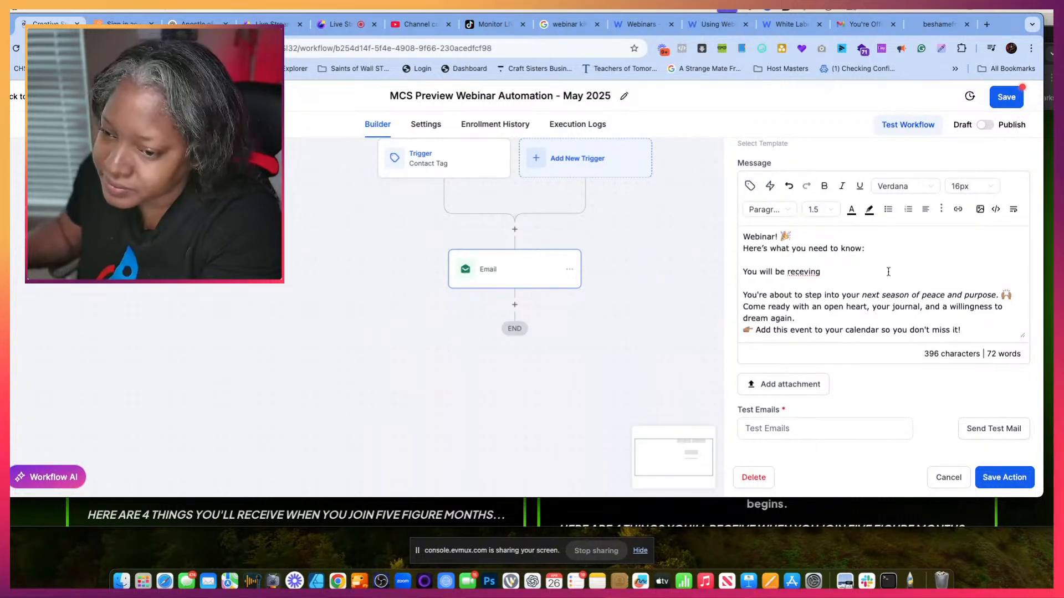
right_click(806, 272)
click(812, 246)
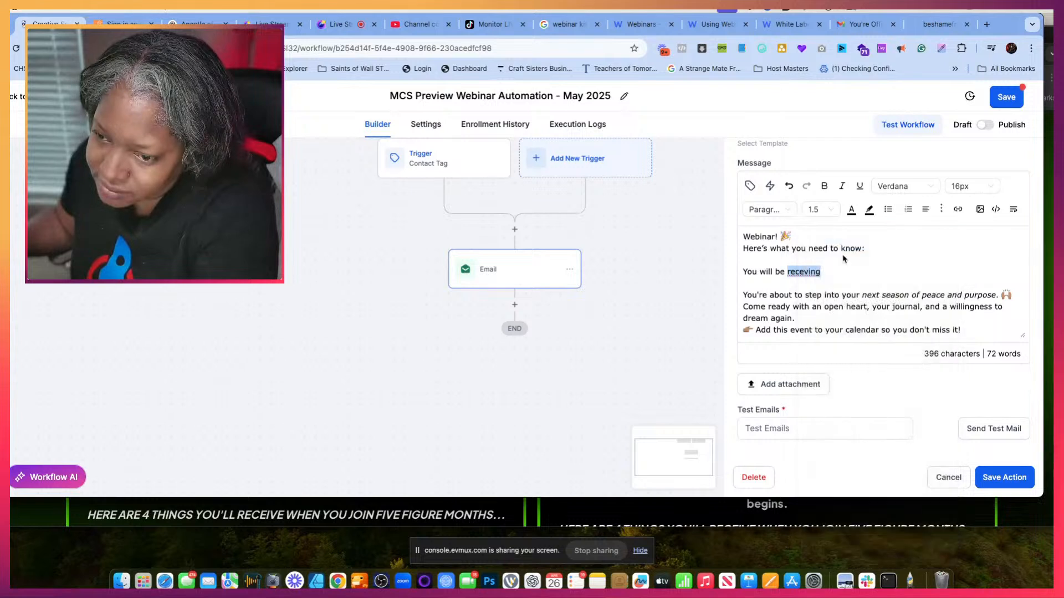
click(842, 269)
text(a confirmation )
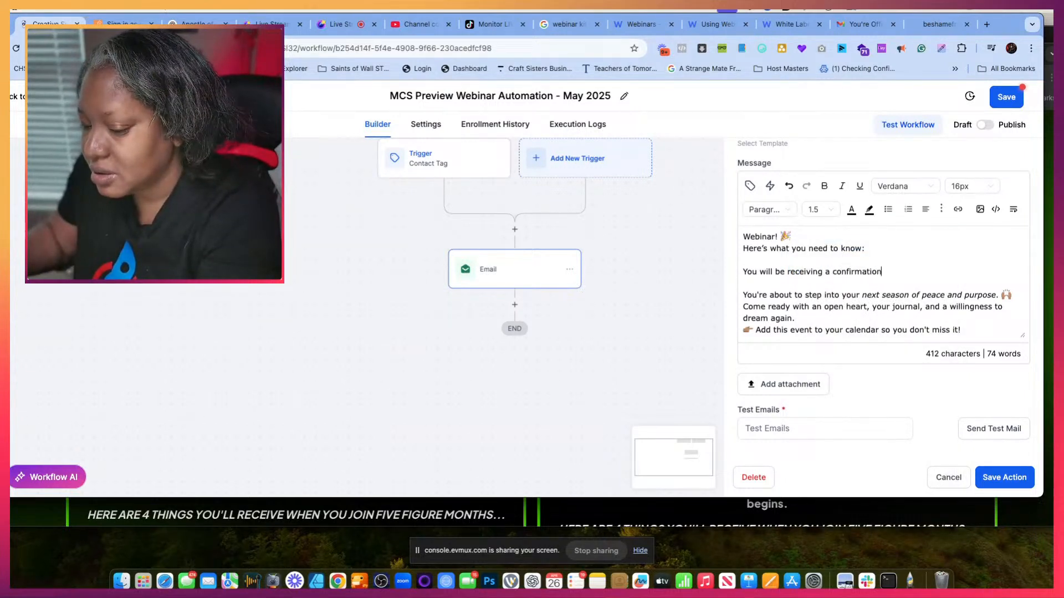
text( from us)
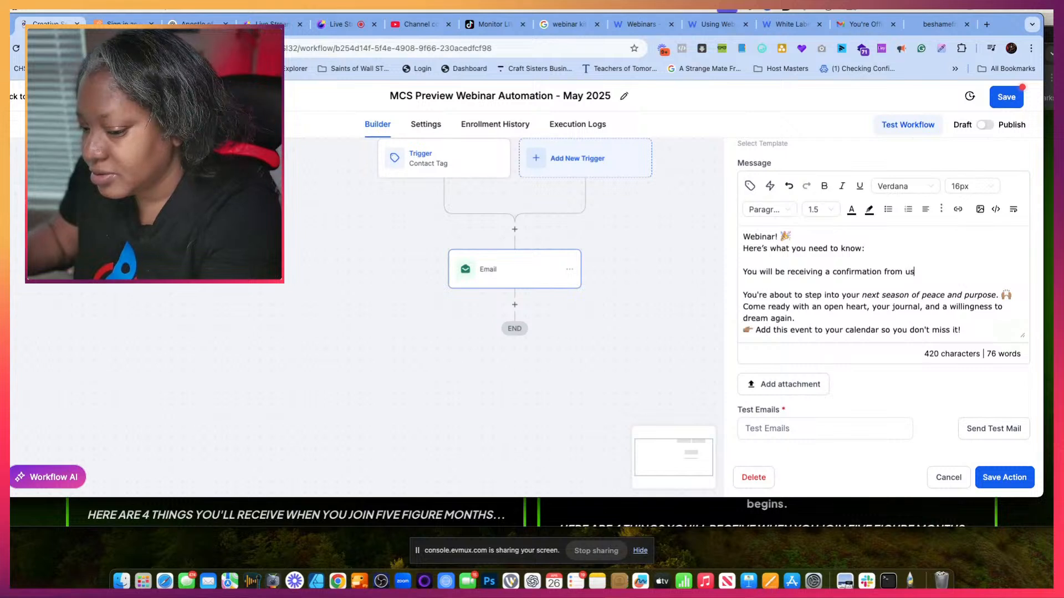
text( with the link ready to go.)
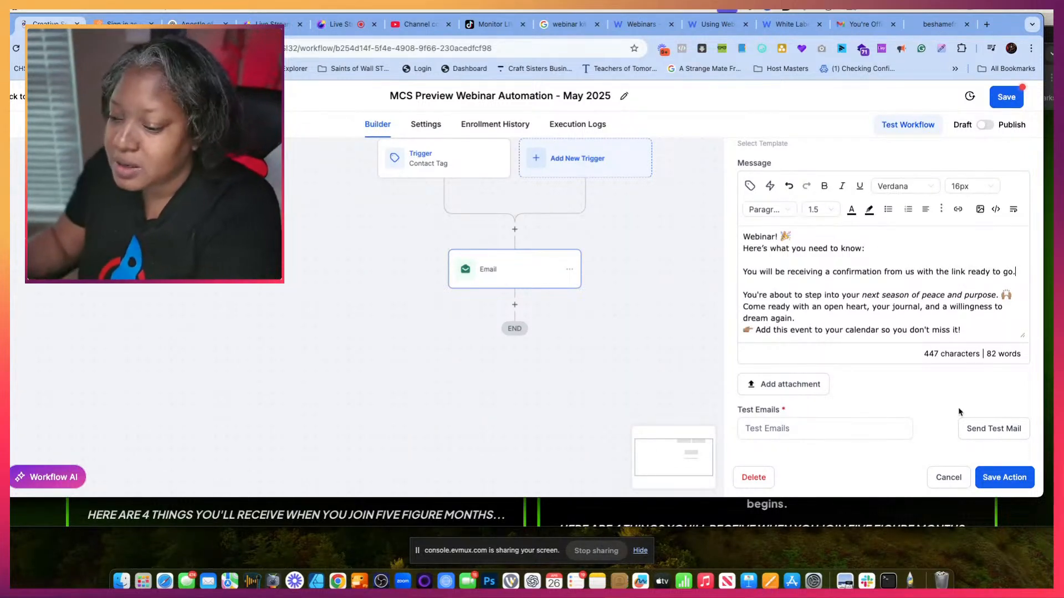
click(998, 471)
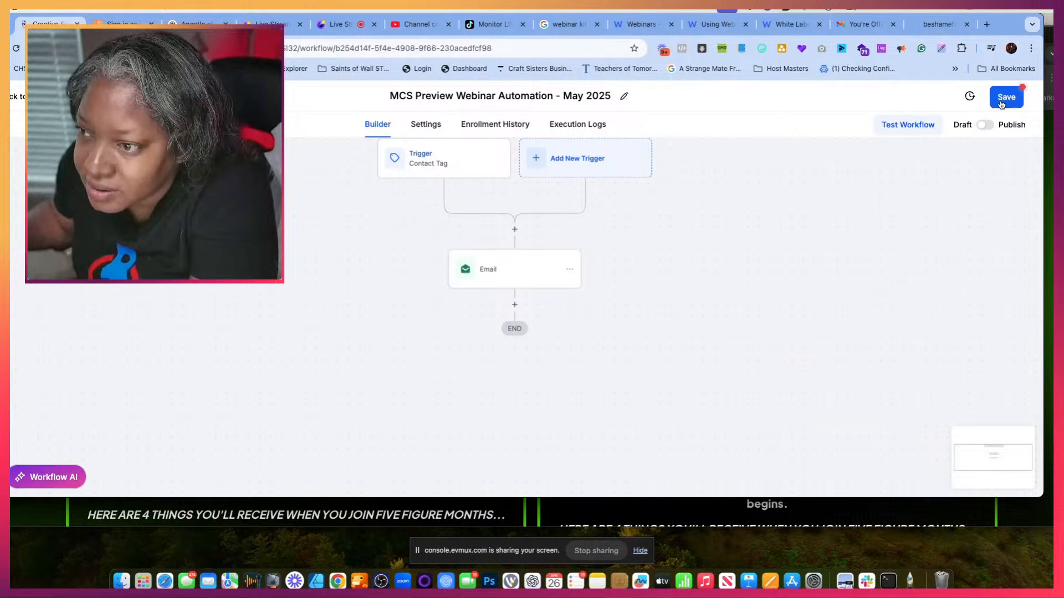
click(1004, 97)
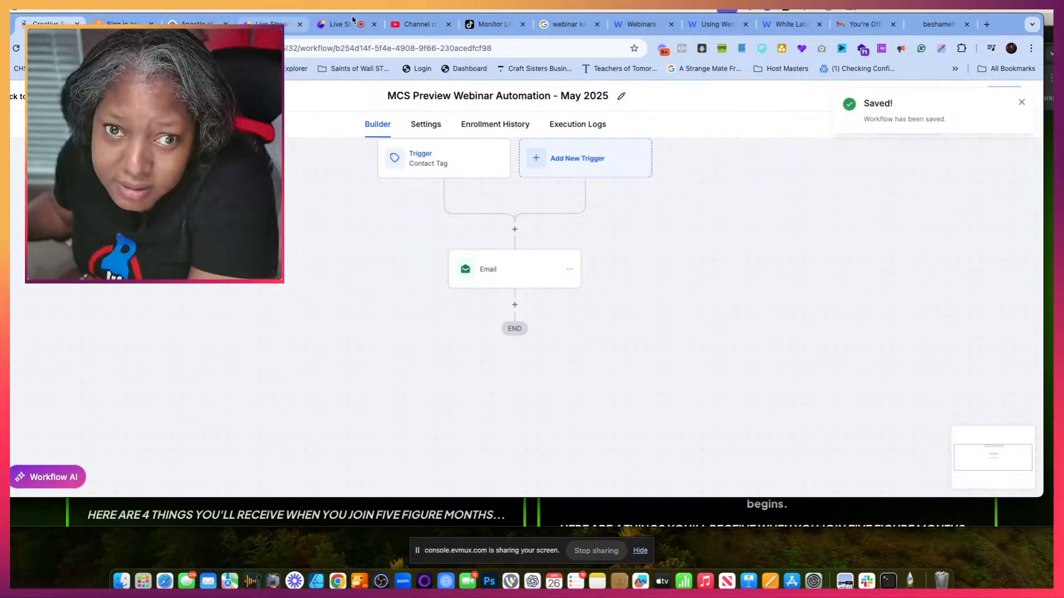
- Close the White Label, Gmail, Using Webinar and Webinars browser tabs
click(819, 23)
click(819, 23)
click(745, 23)
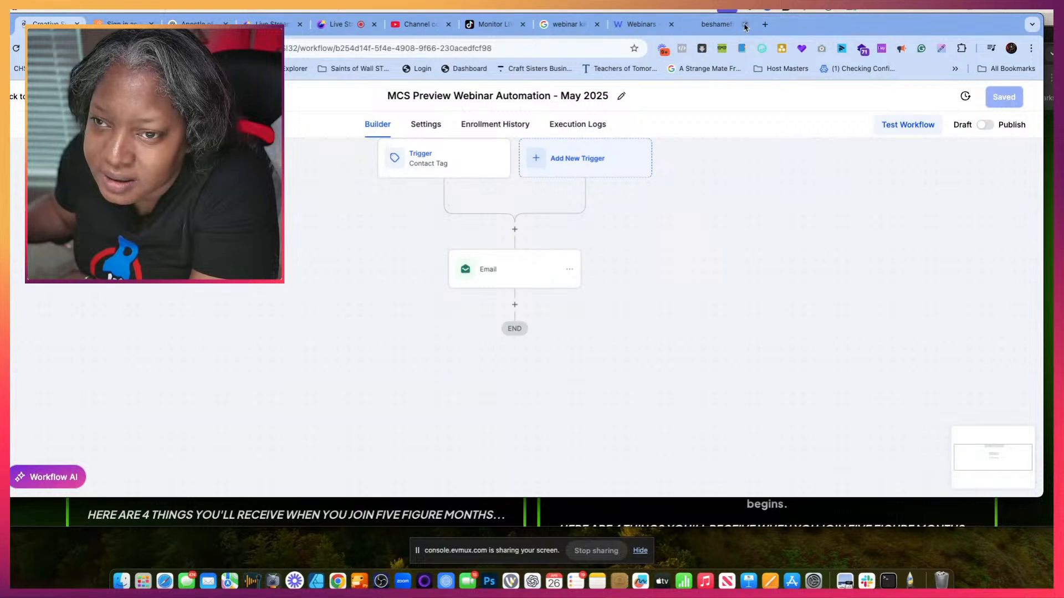
click(671, 23)
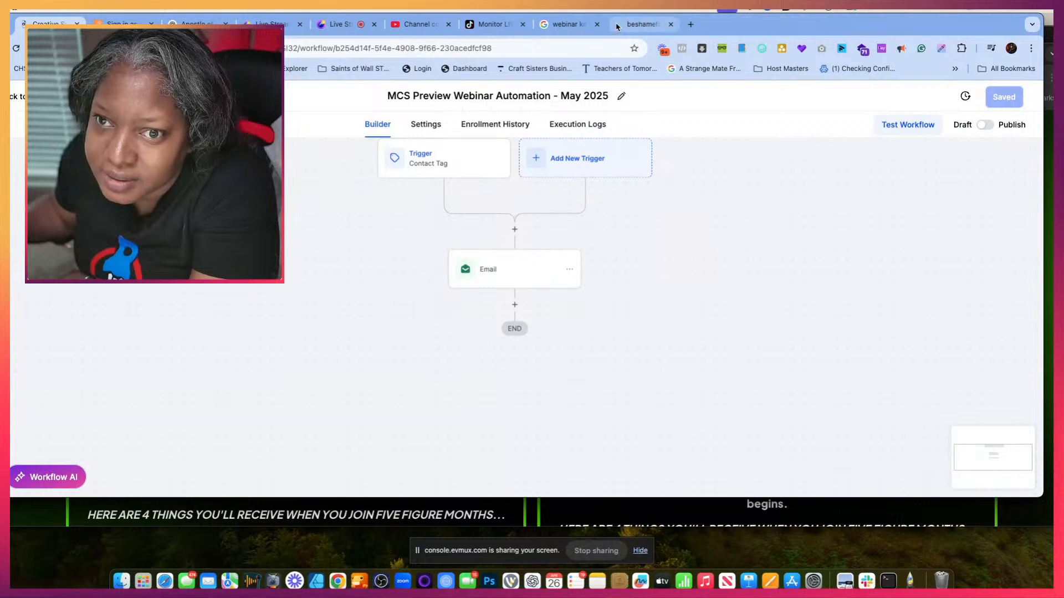
- Close the browser tabs no longer needed, including the webinar search results and the TikTok Monitor LIVE page
click(670, 23)
click(669, 24)
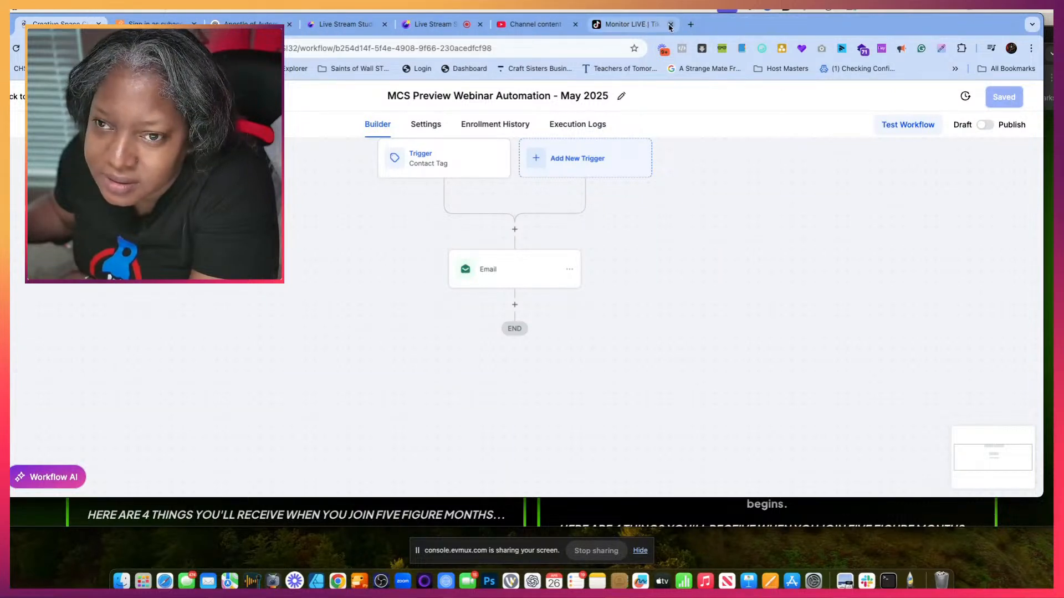
click(670, 24)
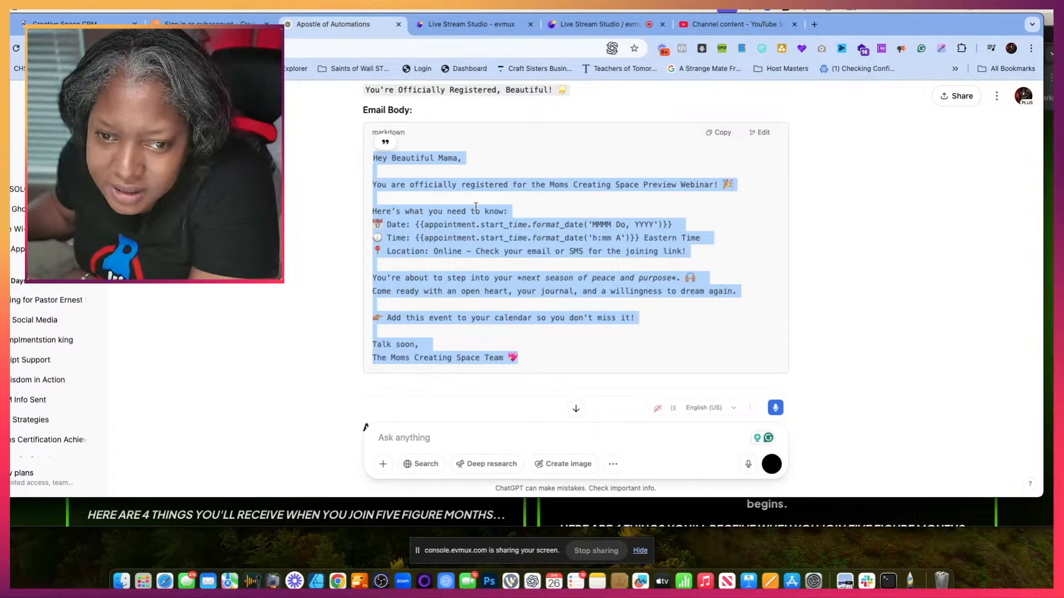
- Switch to the ChatGPT automation plan and review its confirmation and reminder steps, focusing on the Step 3 email and SMS instructions
scroll(396, 128, down, 5)
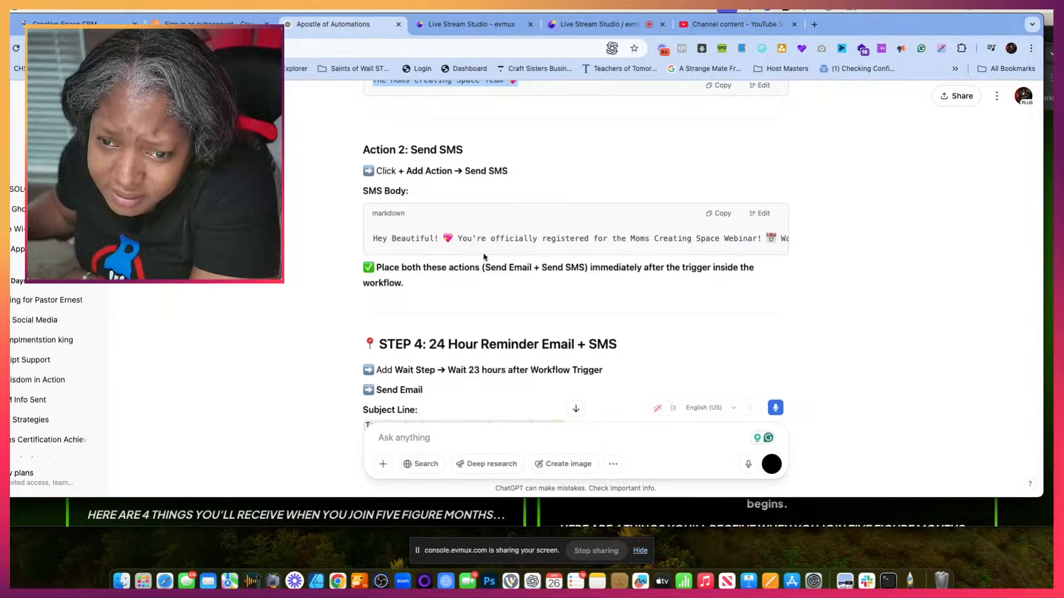
drag(373, 238, 491, 254)
scroll(615, 137, up, 10)
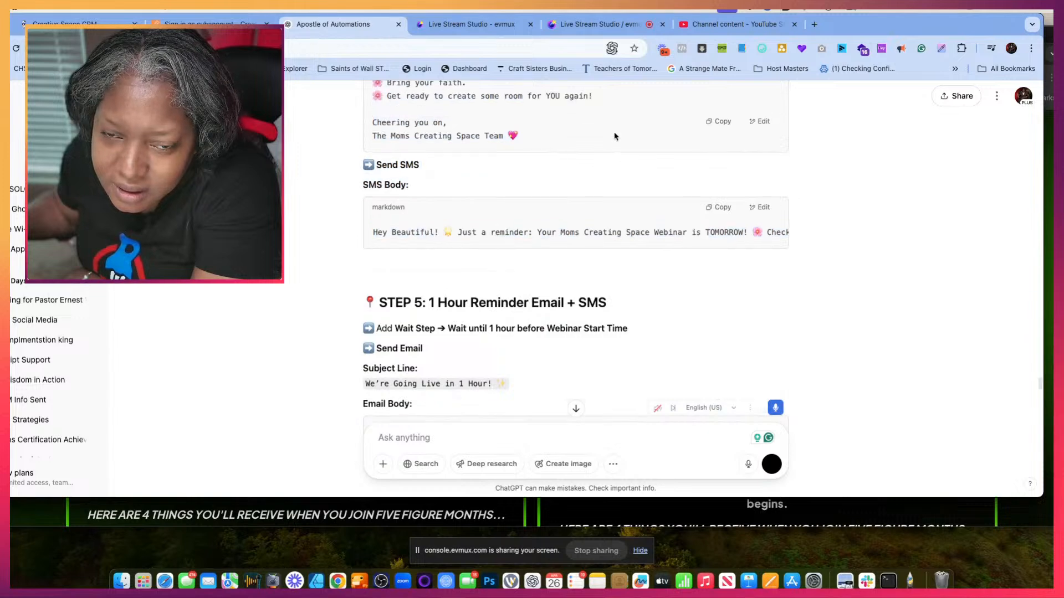
scroll(614, 137, up, 15)
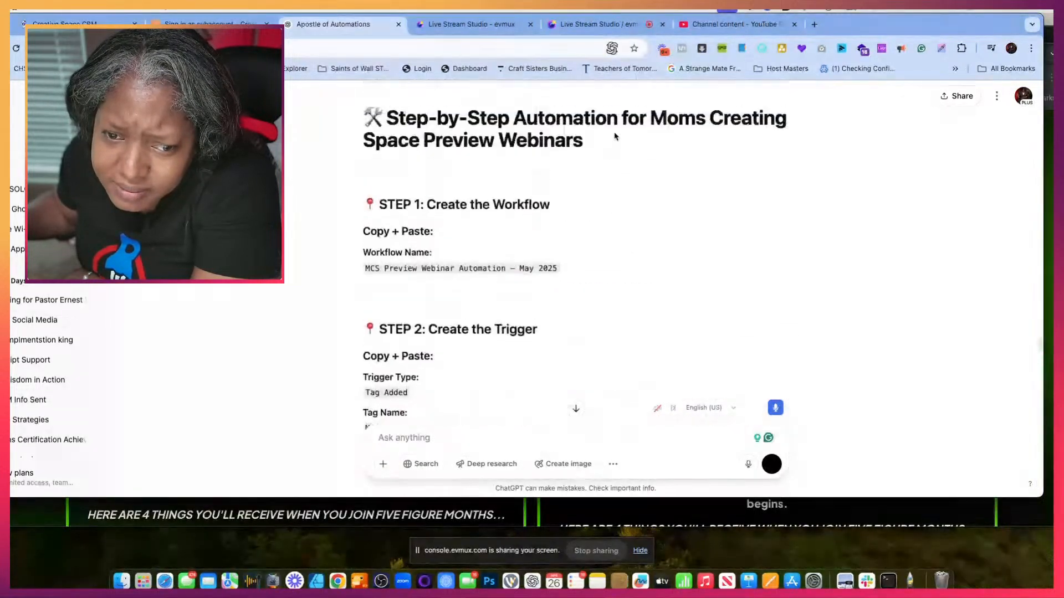
scroll(615, 137, down, 10)
scroll(615, 137, down, 5)
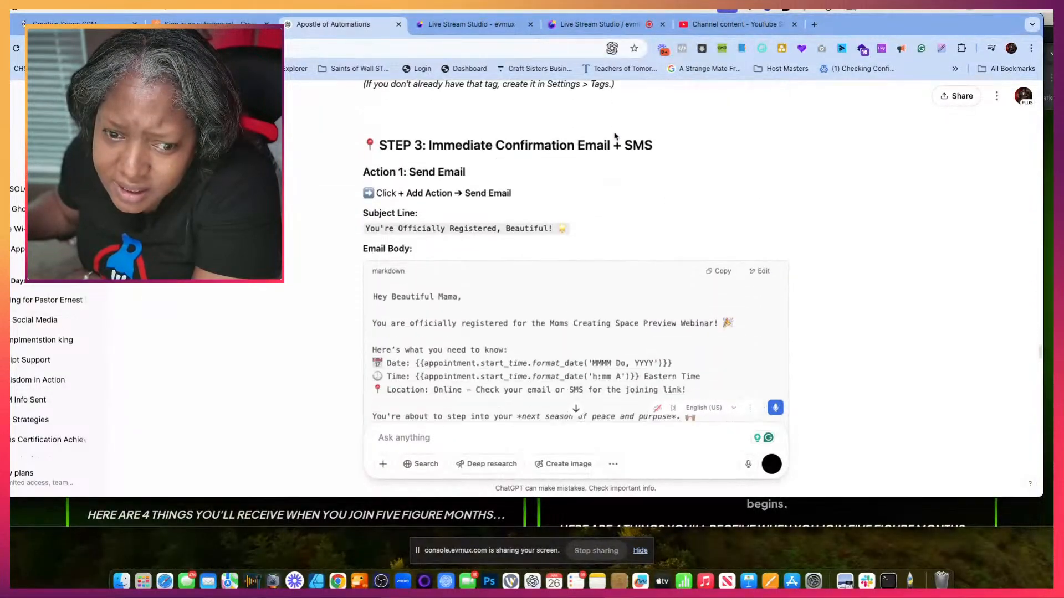
scroll(614, 136, up, 2)
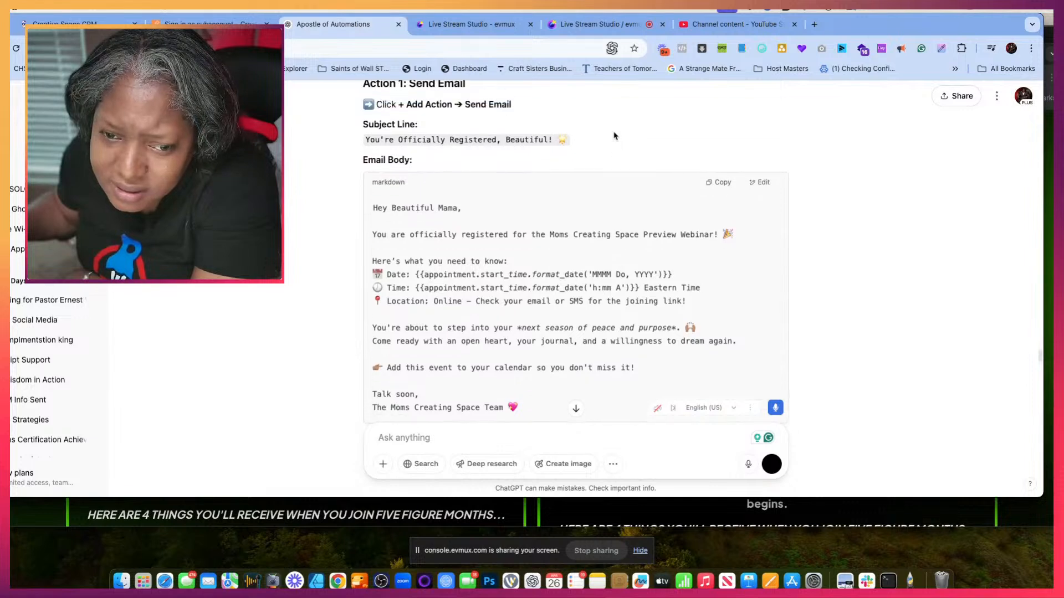
scroll(614, 136, down, 1)
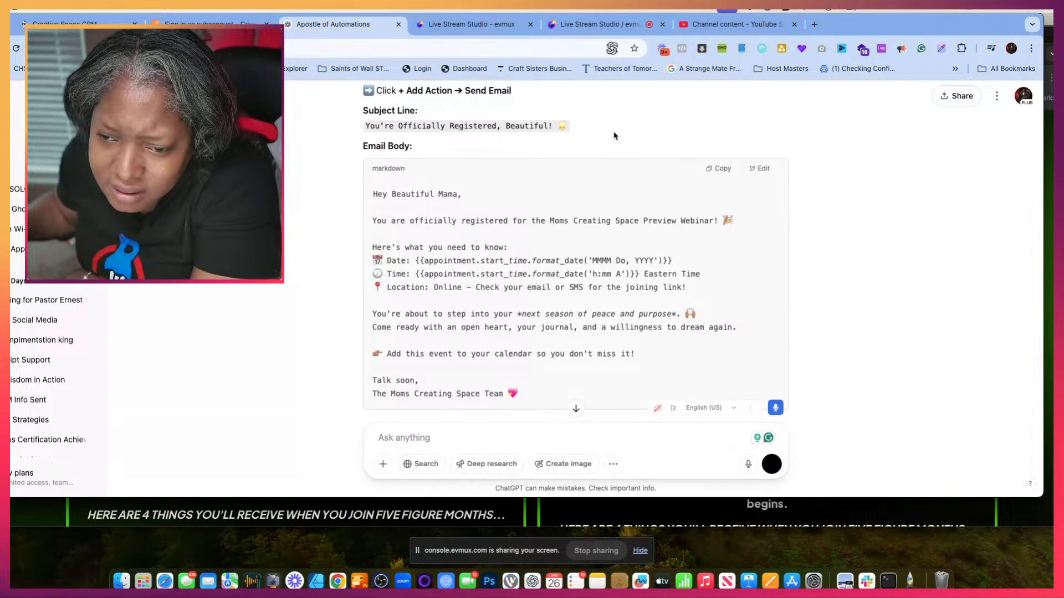
scroll(613, 135, down, 3)
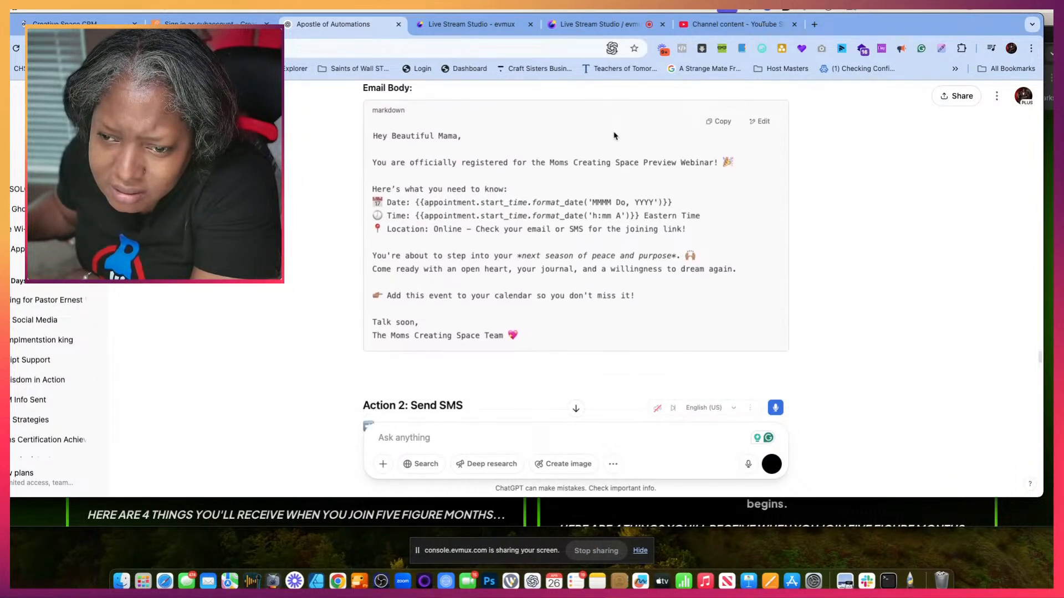
scroll(613, 135, down, 5)
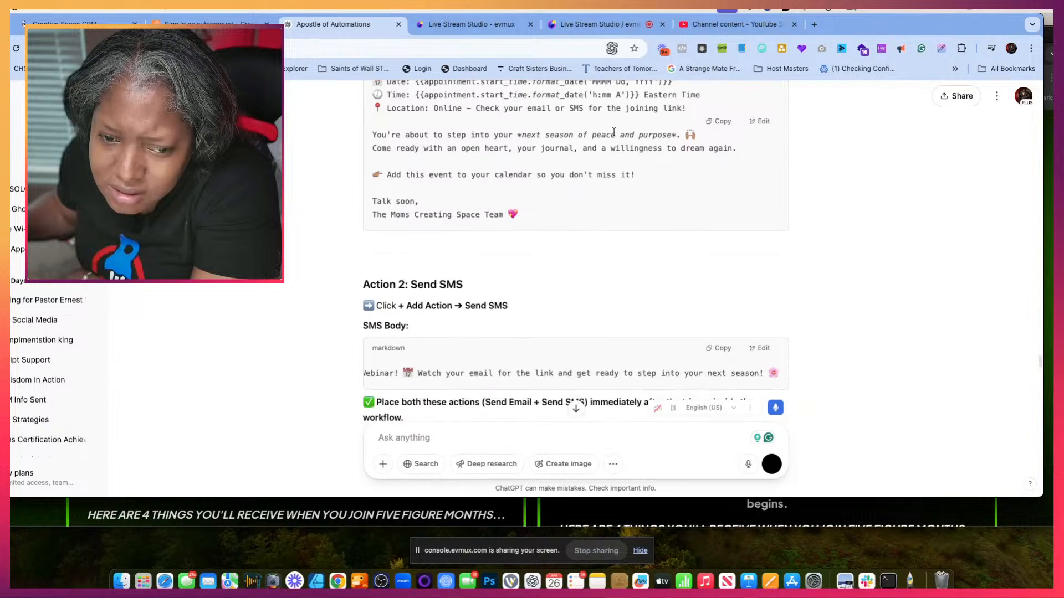
scroll(614, 132, up, 1)
scroll(614, 132, down, 1)
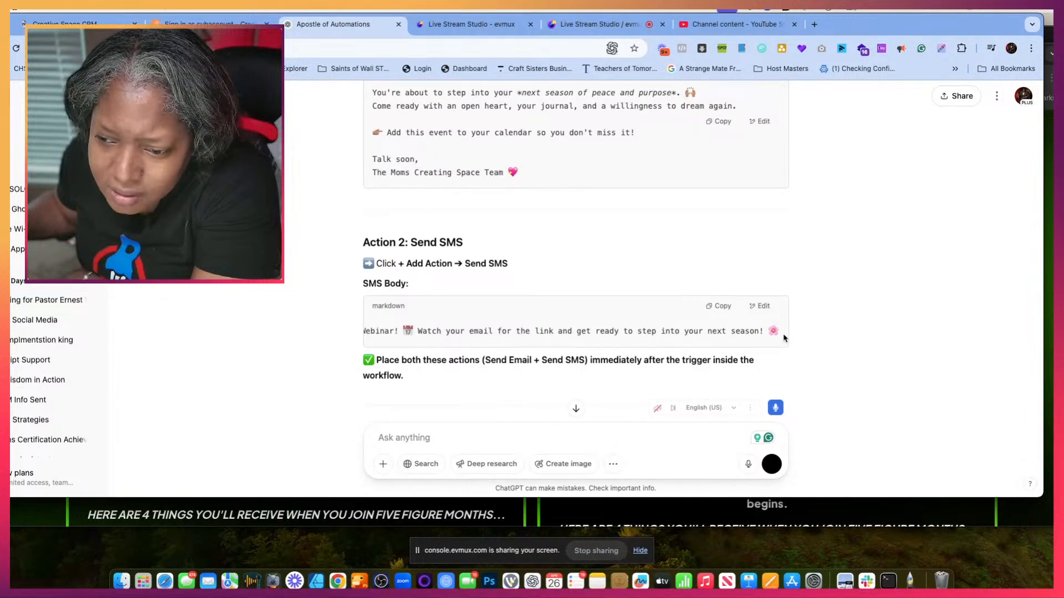
- Copy the SMS body text under Action 2: Send SMS in the ChatGPT plan
drag(780, 332, 480, 331)
drag(480, 330, 368, 328)
right_click(387, 328)
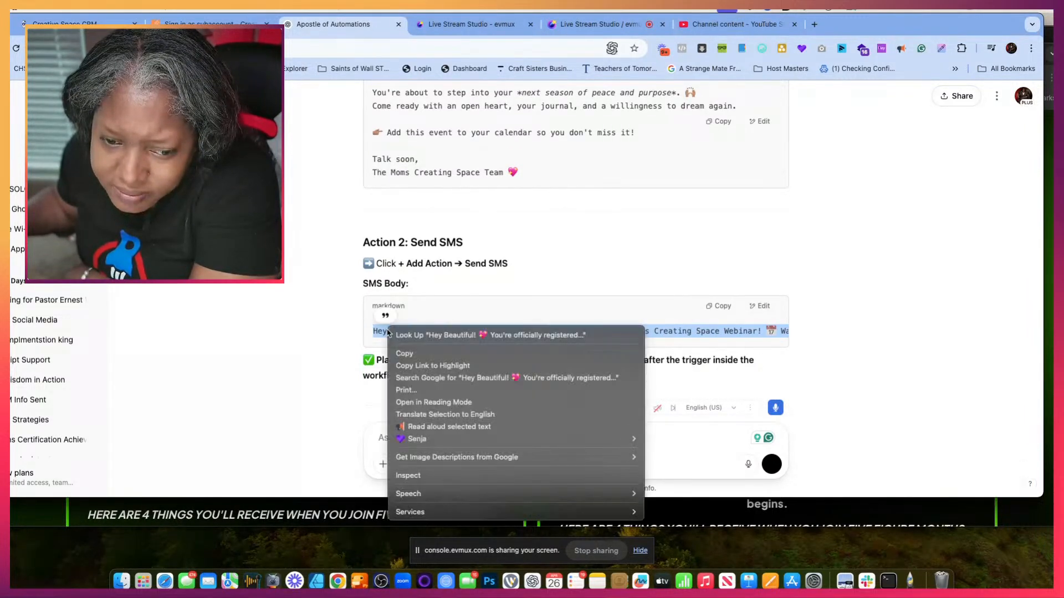
click(412, 355)
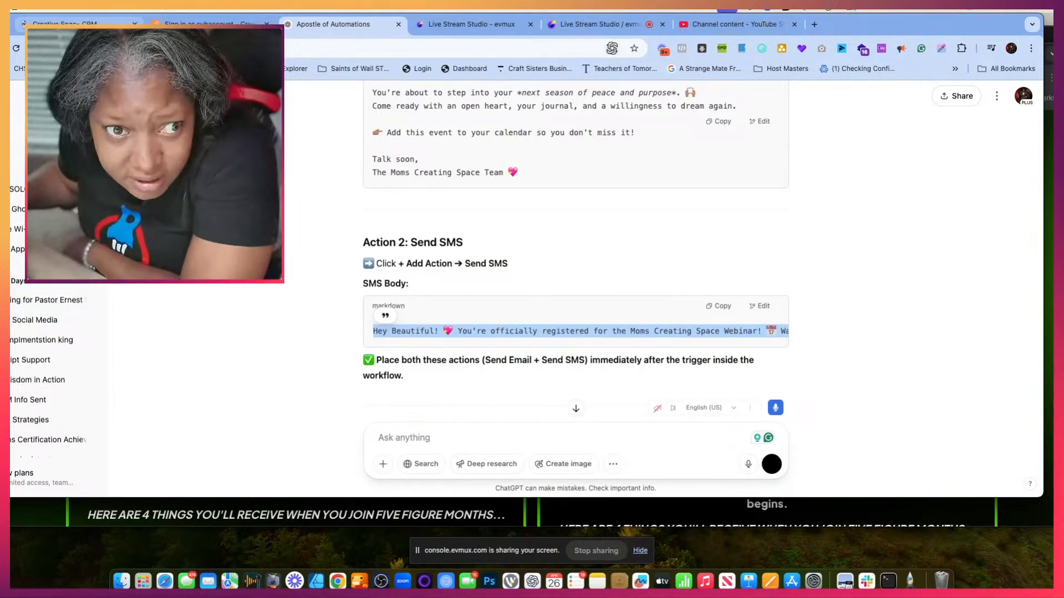
- Return to the CRM workflow, add a Send SMS action after the Email action, and paste the copied text as its message
click(78, 23)
click(515, 306)
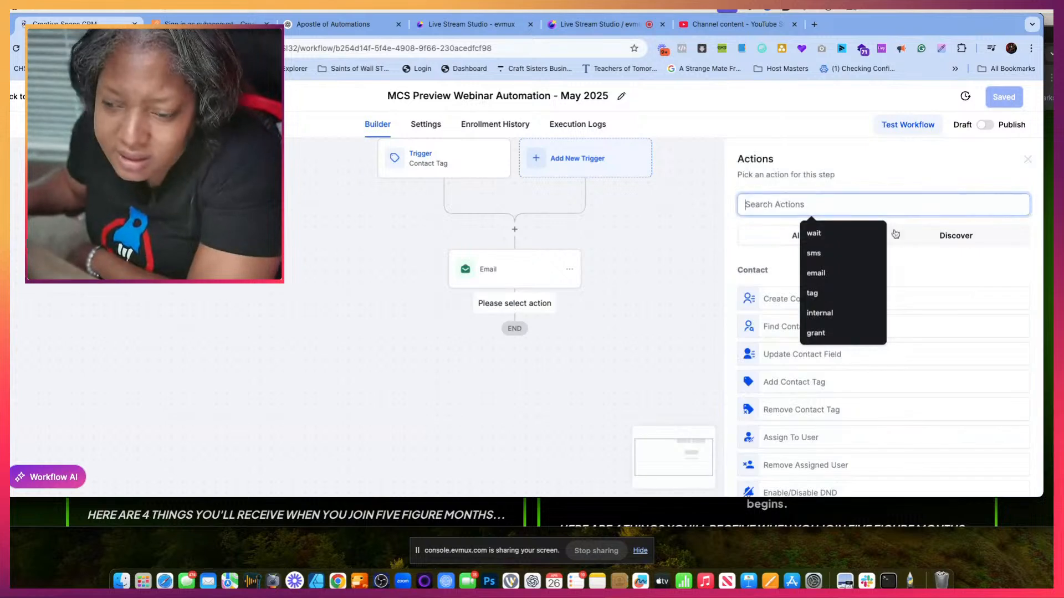
text(sms)
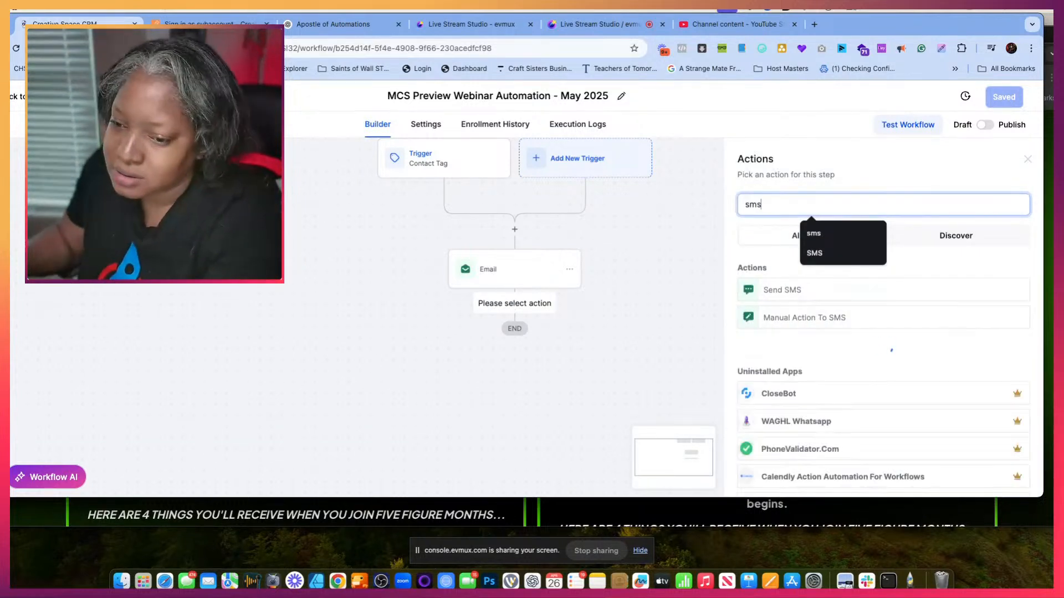
click(796, 289)
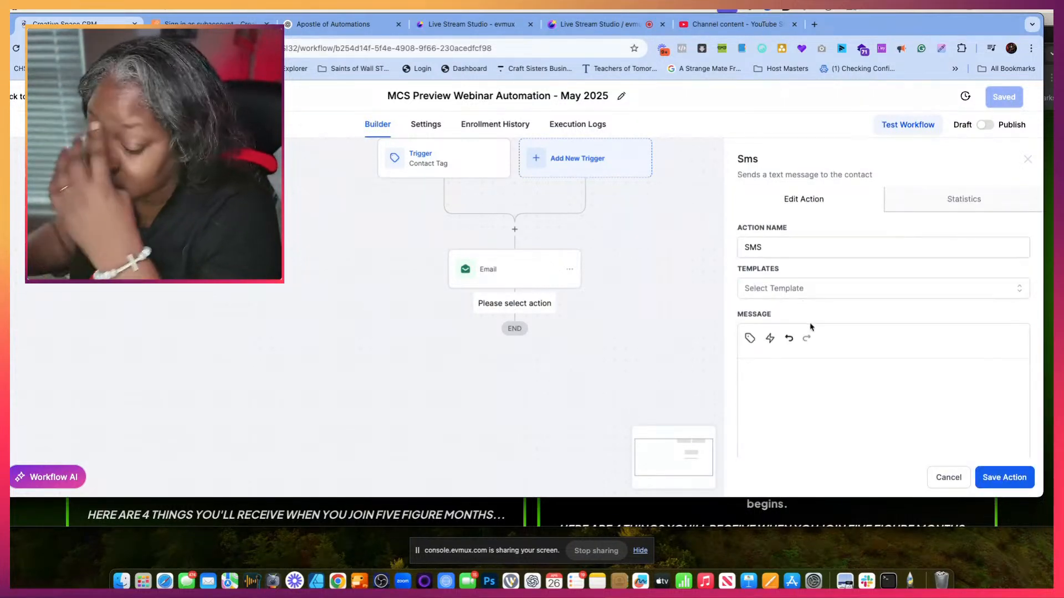
scroll(795, 341, down, 3)
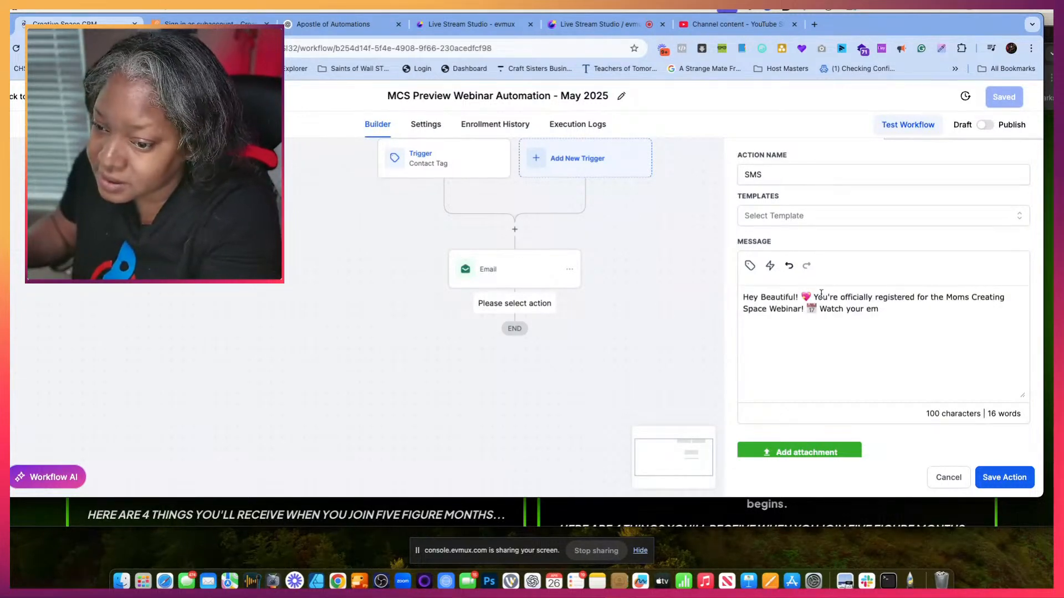
- Replace "Beautiful!" and its heart emoji in the SMS greeting with the contact's first name placeholder
drag(811, 294, 778, 293)
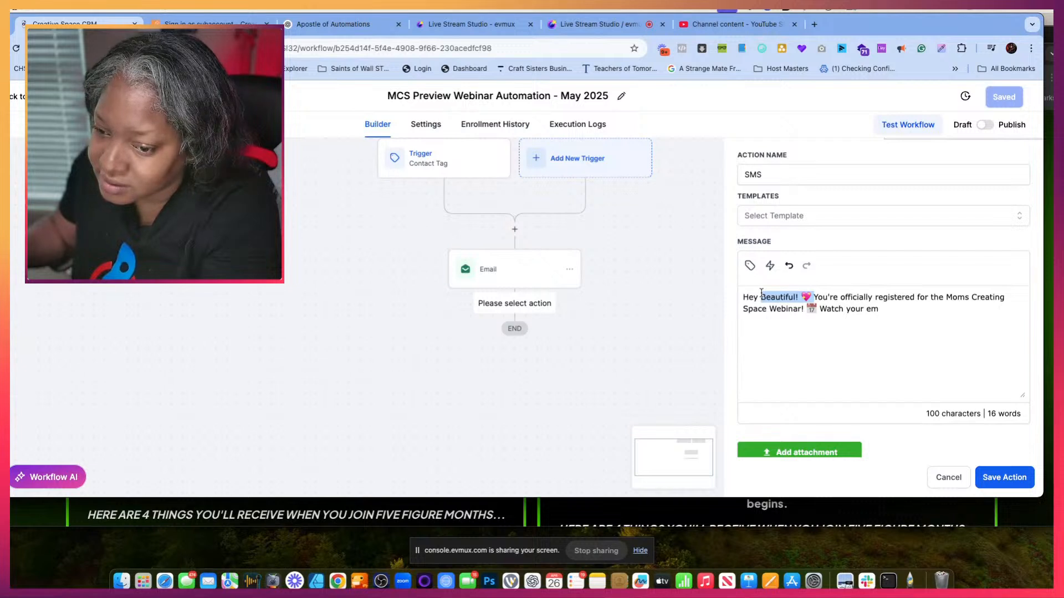
key(BackSpace)
click(751, 267)
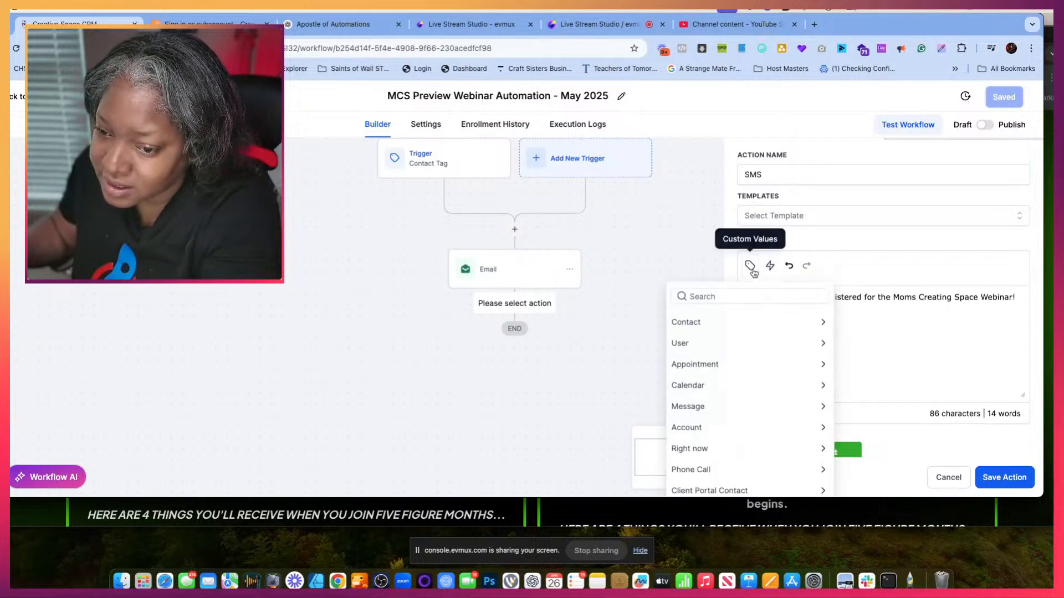
click(710, 322)
click(692, 363)
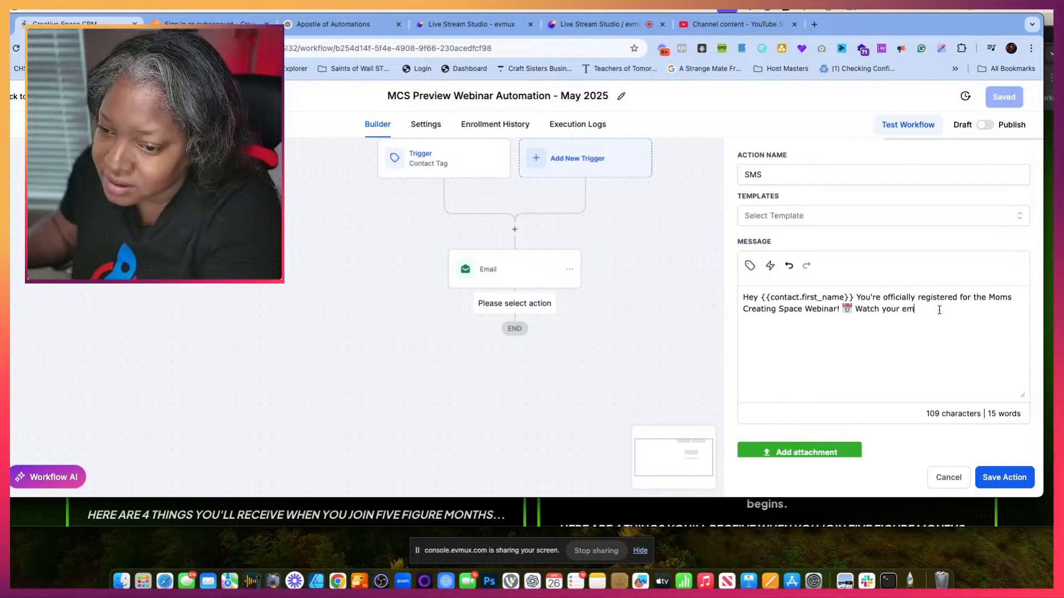
- Replace the cut-off ending of the SMS with "Check your Email for your Confirmation and your link." and save the action
drag(939, 310, 867, 307)
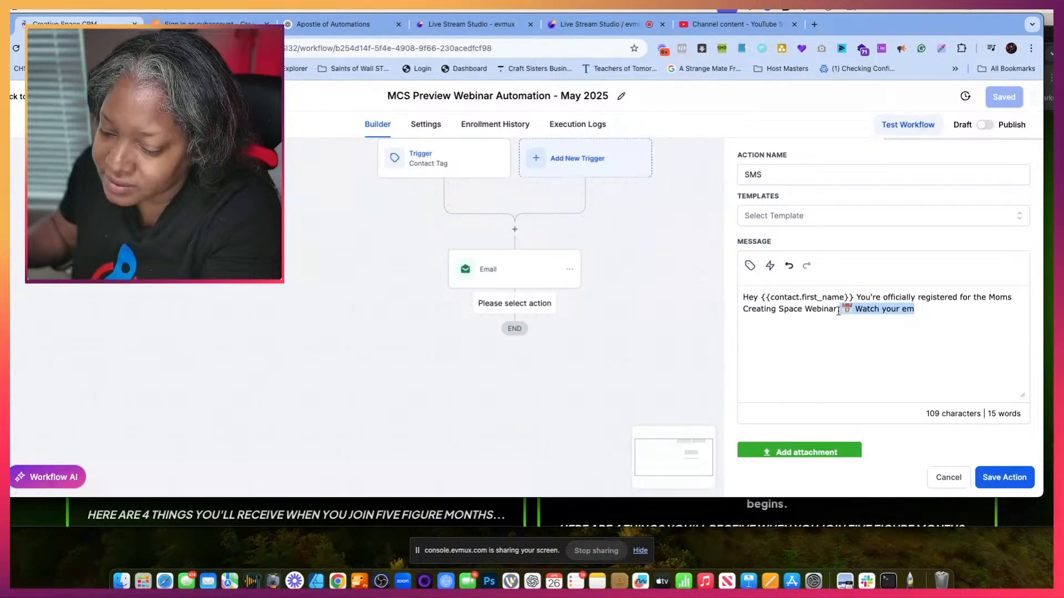
key(BackSpace)
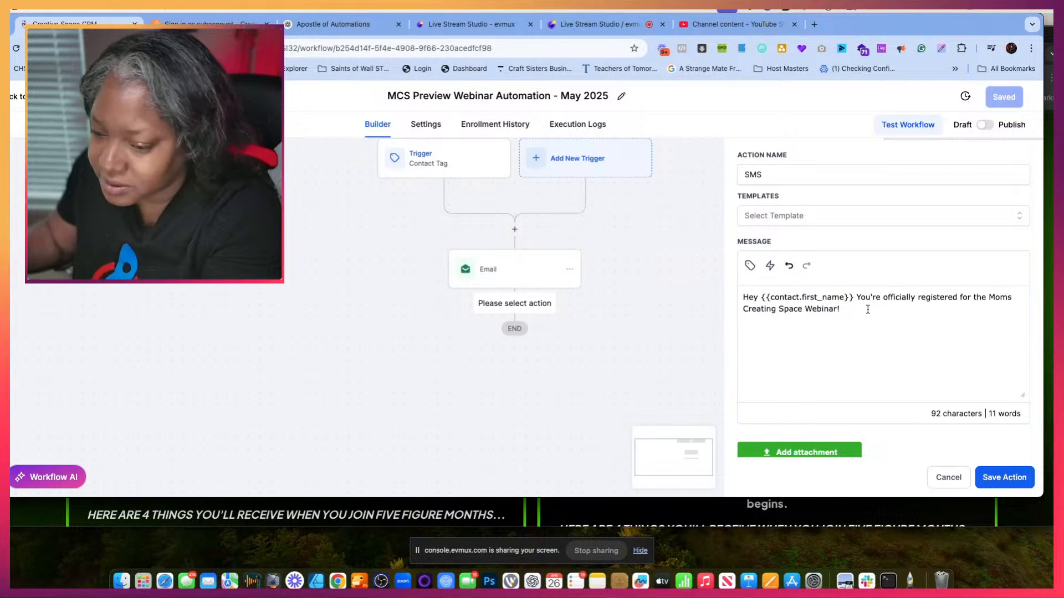
text(Loo)
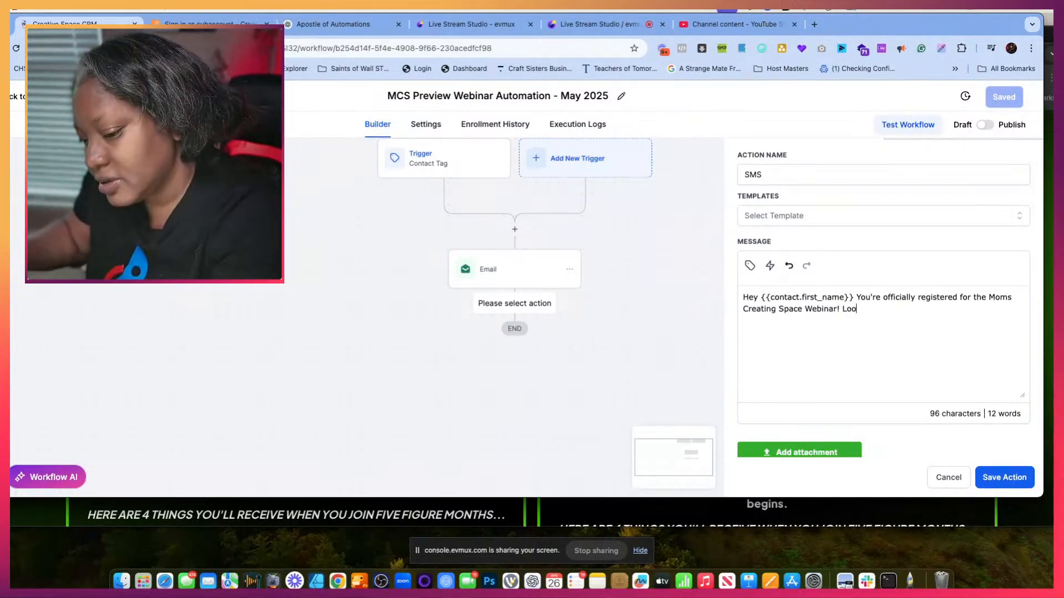
key(BackSpace)
key(BackSpace)
key(BackSpace)
text(Che)
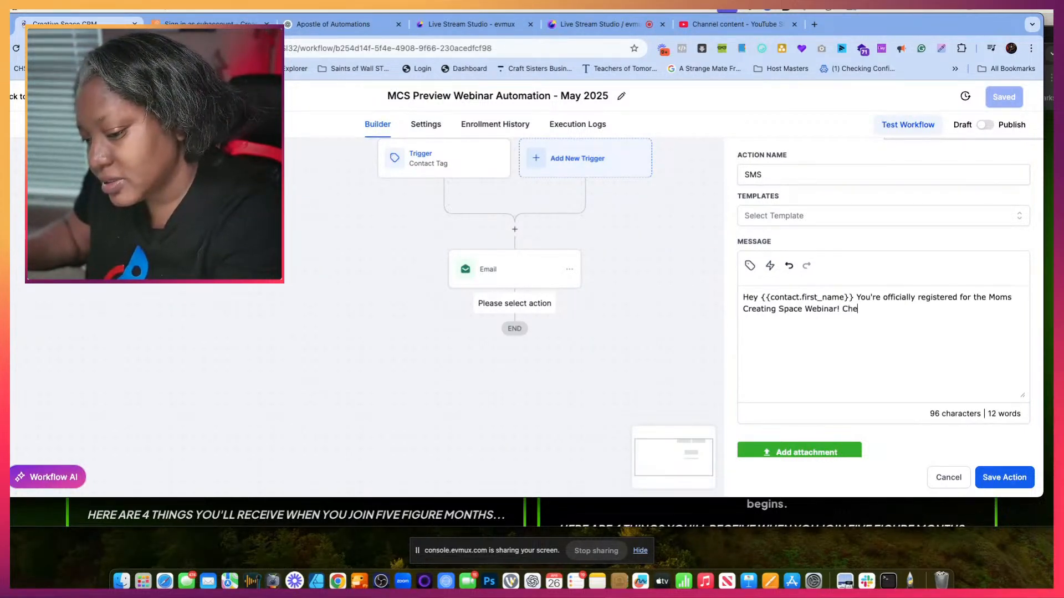
text(ck your Email for)
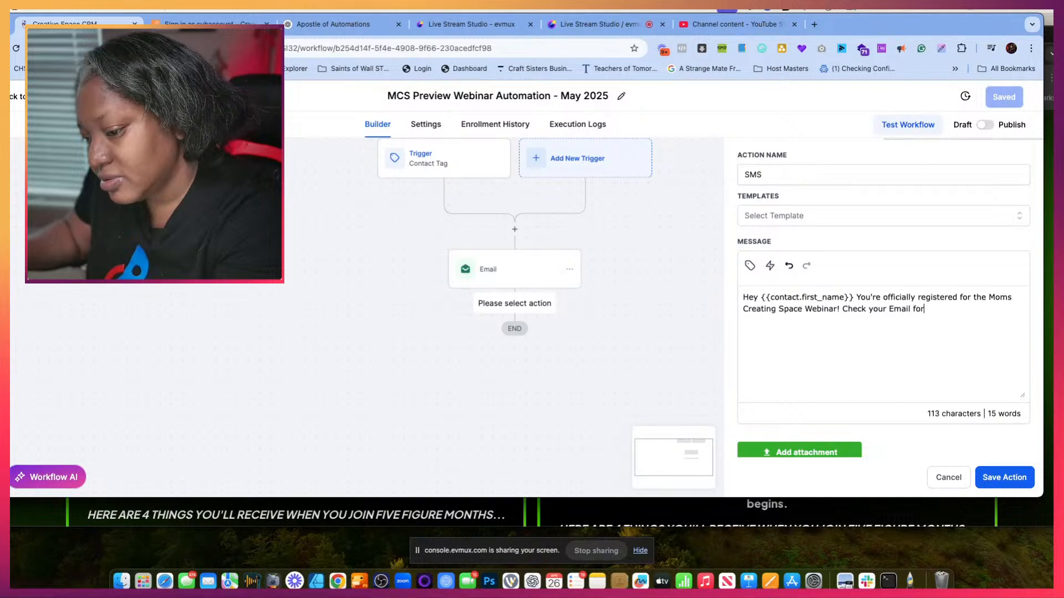
text( your Confirm)
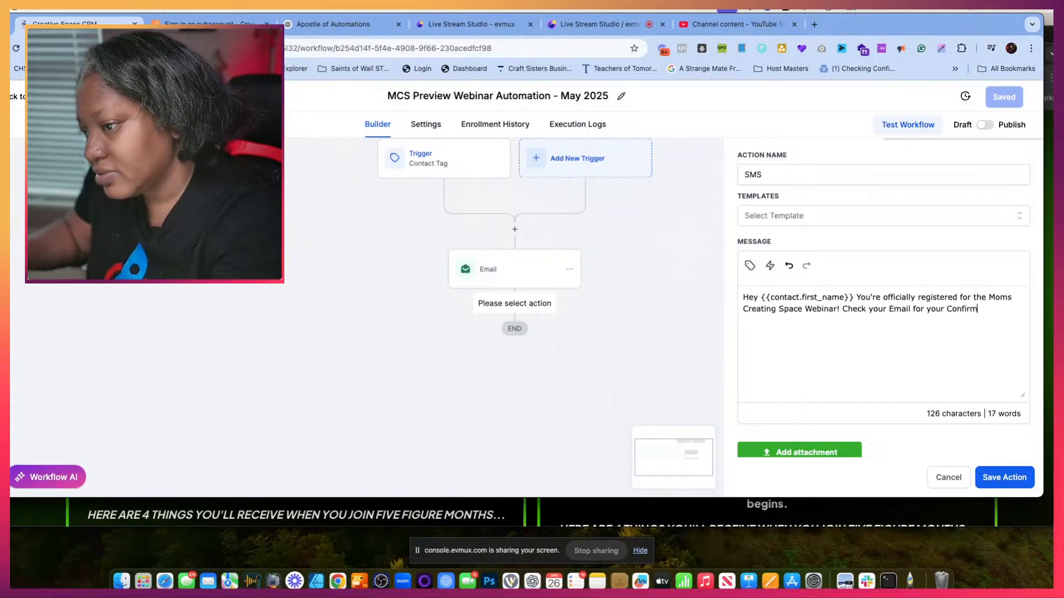
text(ation and yourlink)
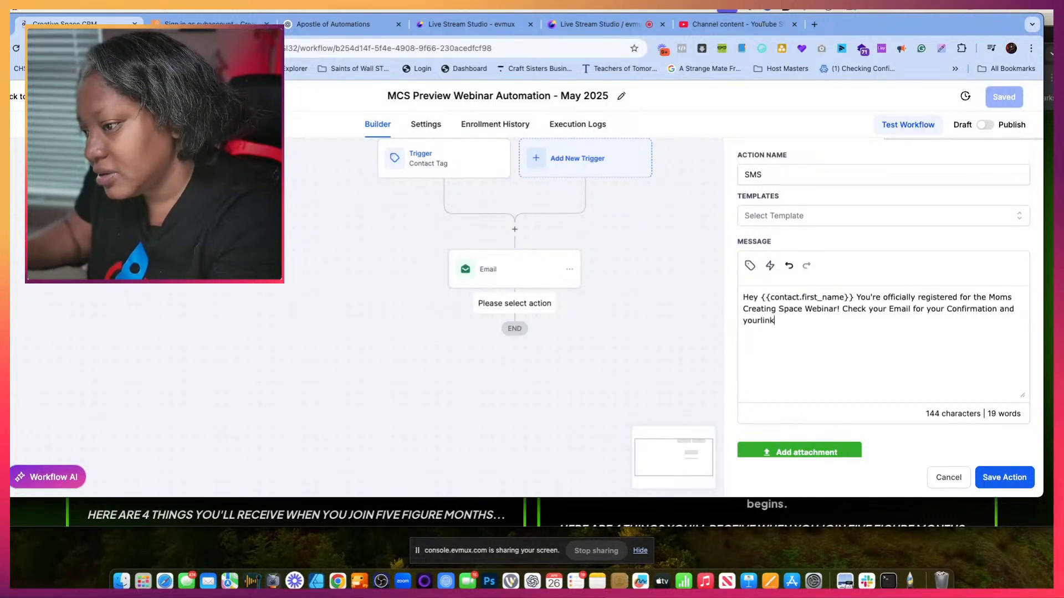
key(BackSpace)
key(BackSpace)
key(BackSpace)
key(BackSpace)
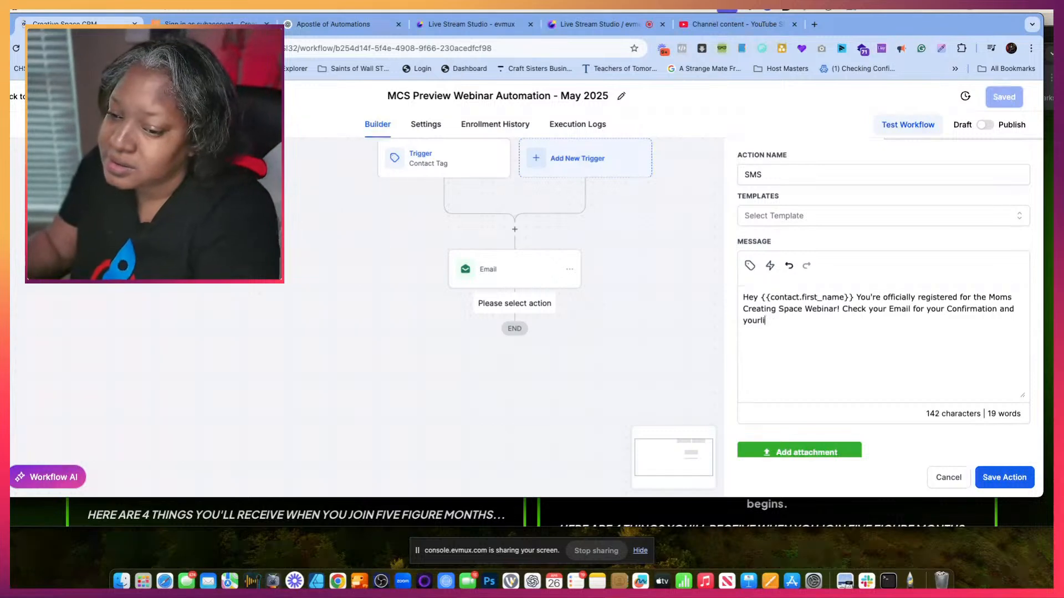
text(link.)
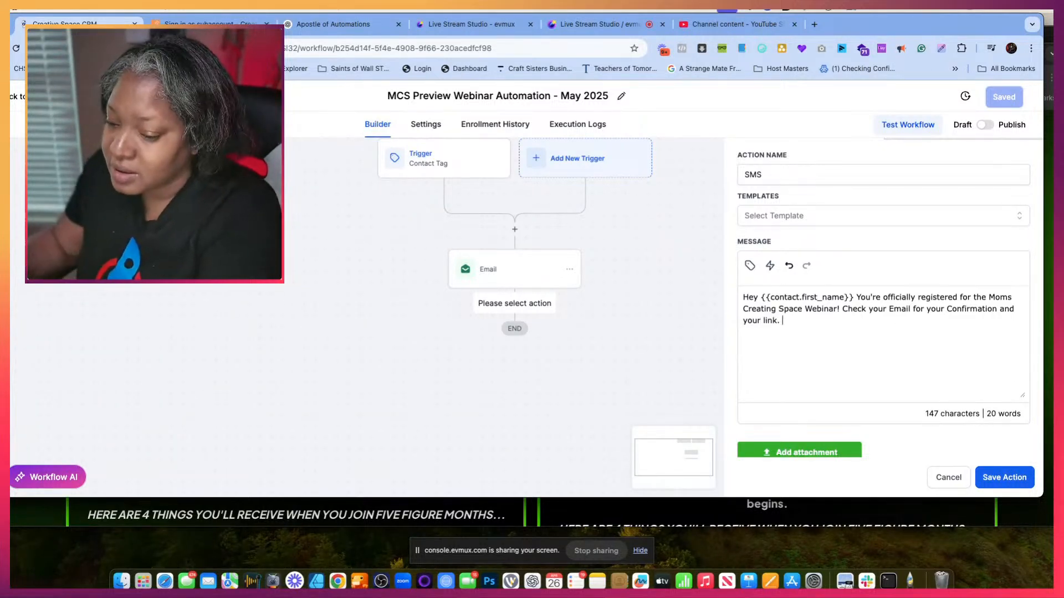
click(1008, 478)
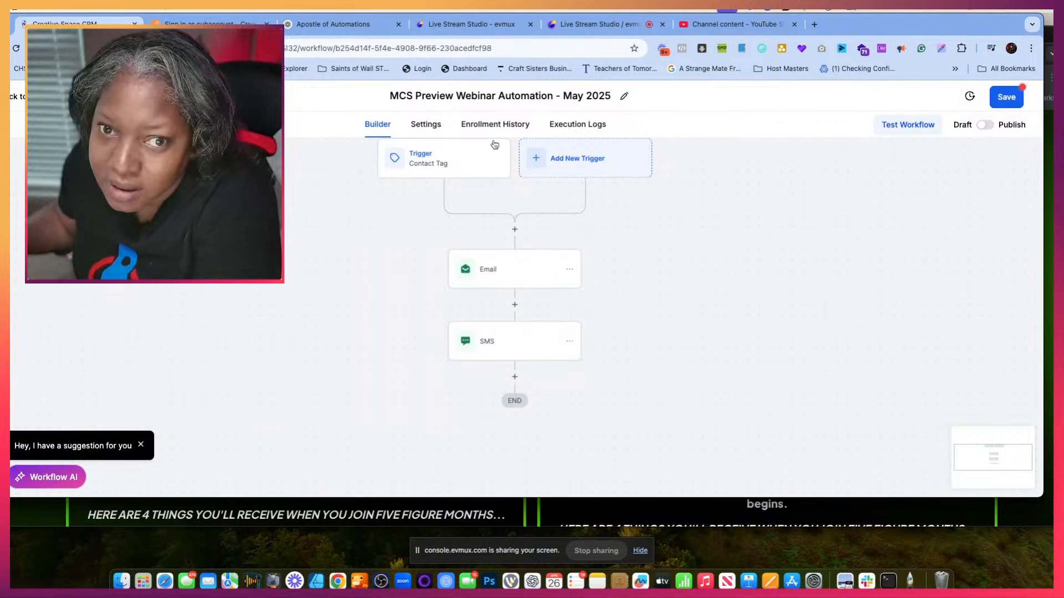
- Add an Internal Notification action after the SMS action and set its notification type to Email
click(514, 382)
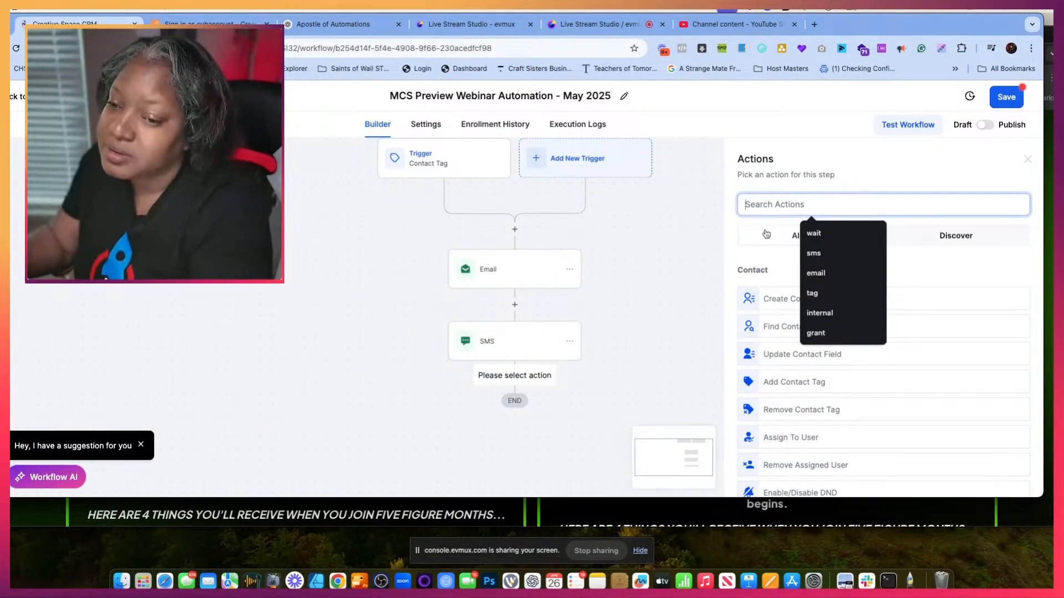
text(internal)
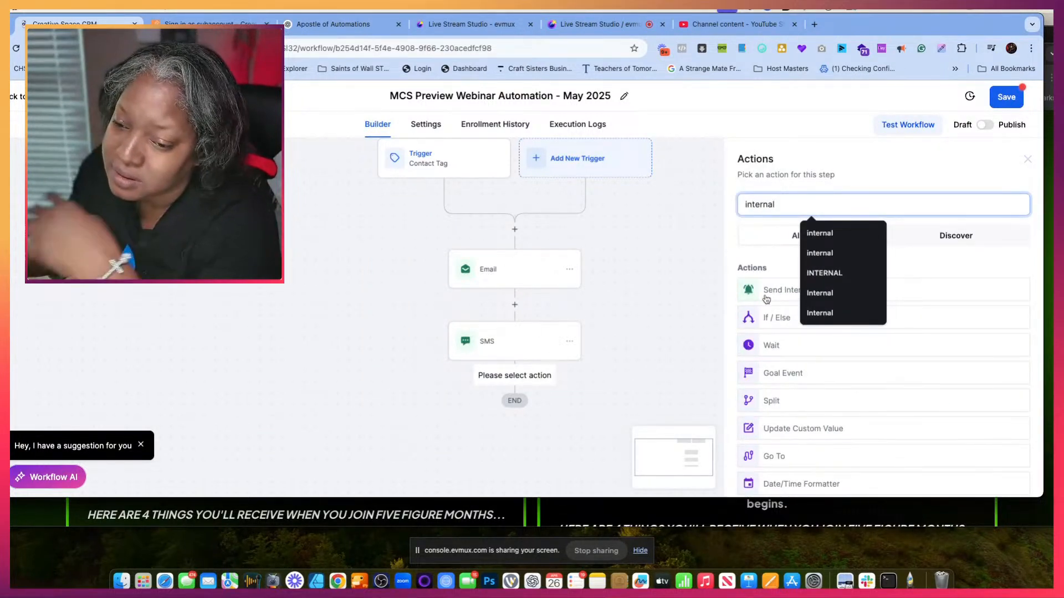
click(766, 293)
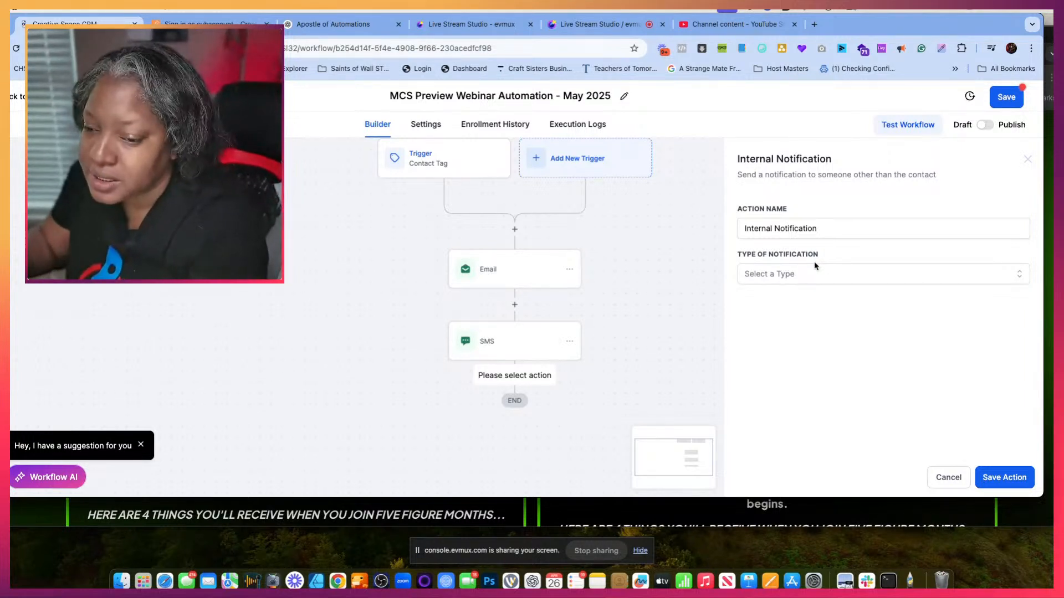
click(798, 273)
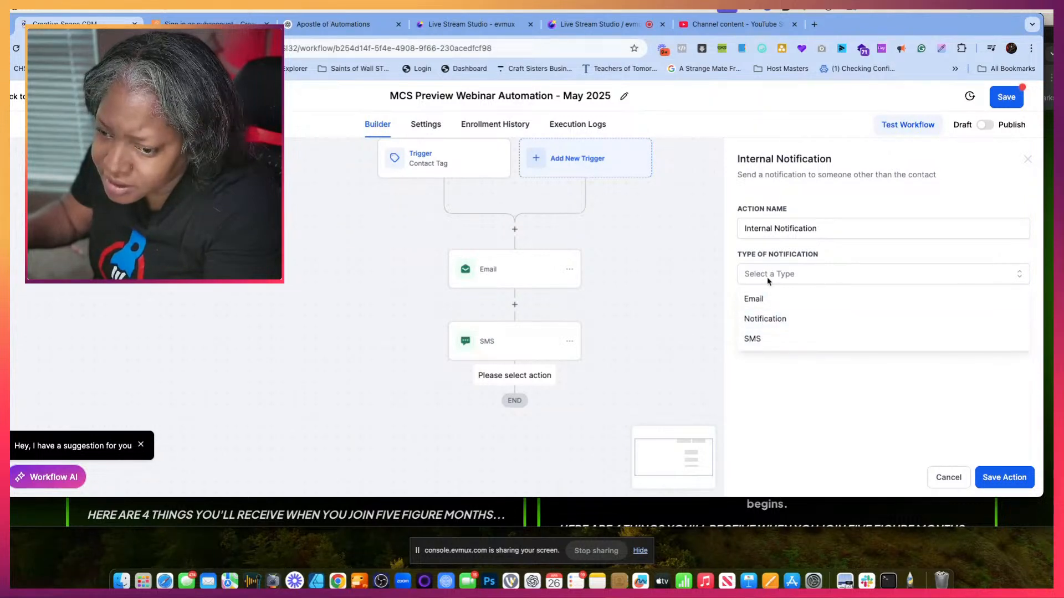
click(767, 301)
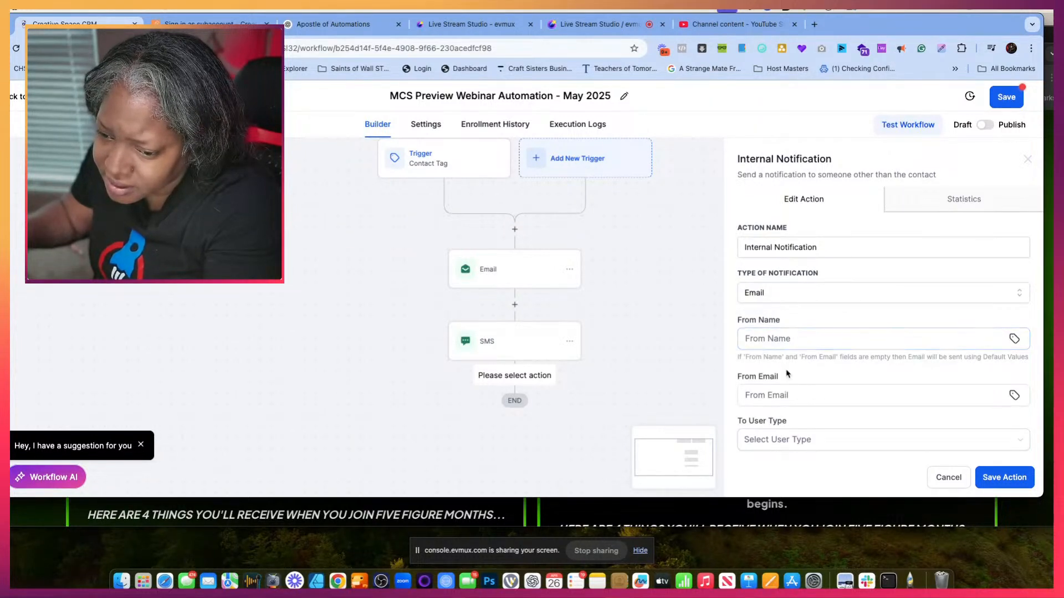
- Set the internal notification email's subject to "Yay you have a new Registration"
scroll(781, 366, down, 3)
click(776, 354)
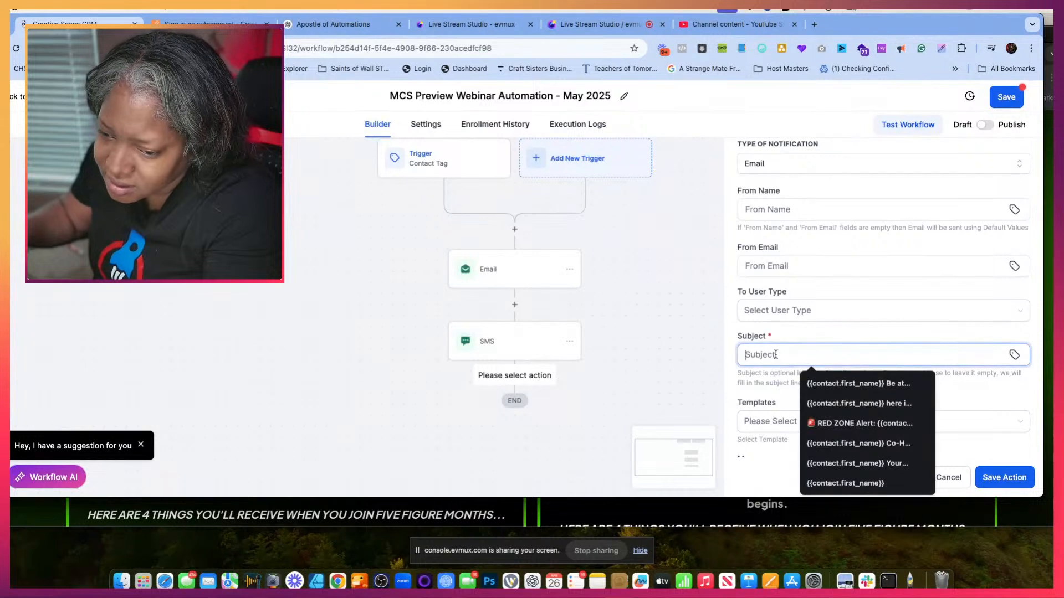
click(832, 384)
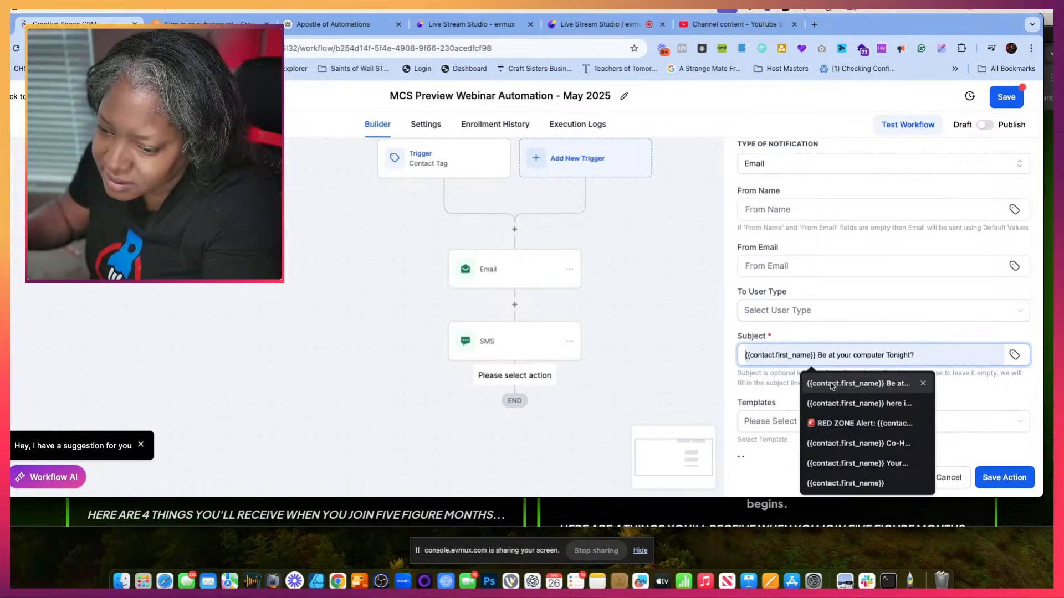
click(923, 383)
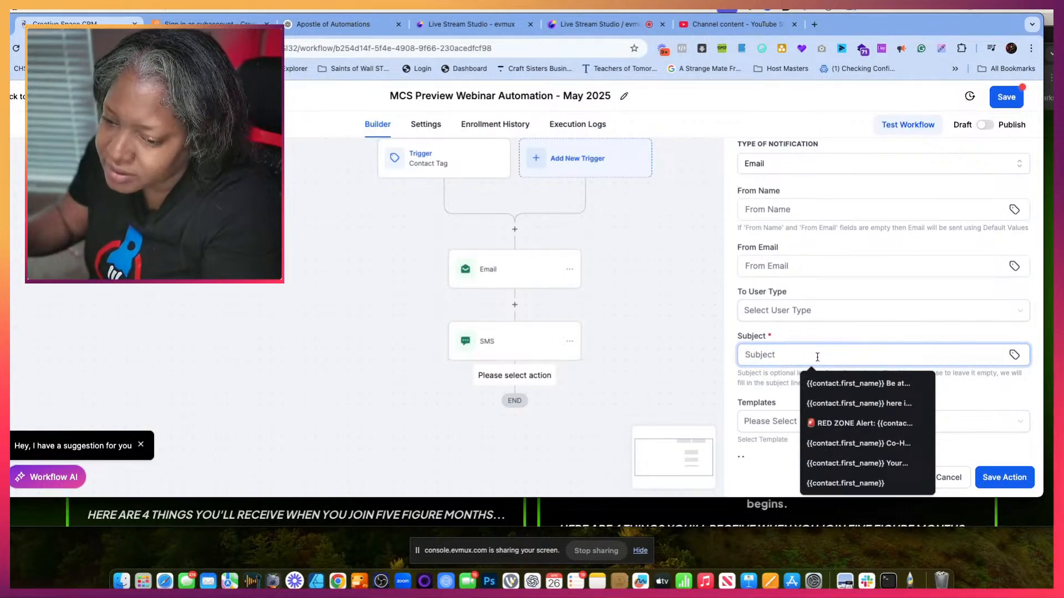
text(Yay you have a n)
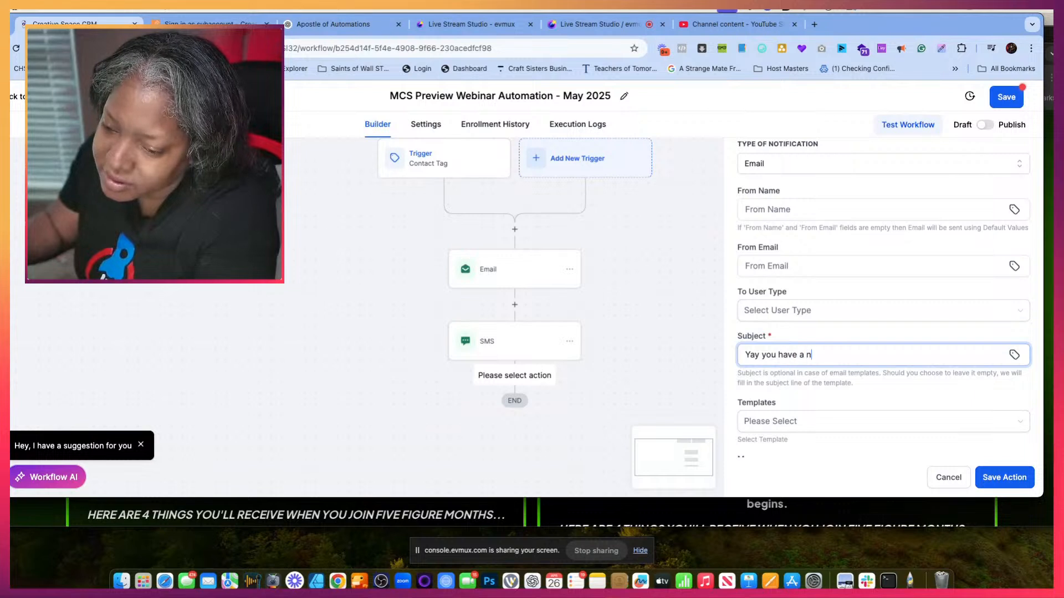
text(ew Registration)
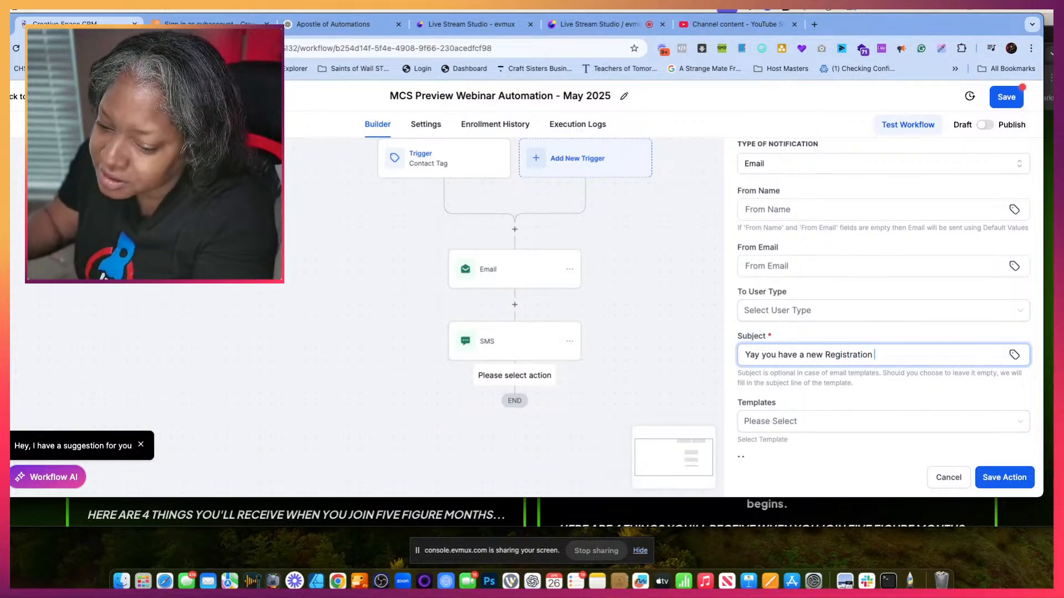
- Start the notification message with the user's first name placeholder followed by "you have a new registration for the Free Webinar Preview"
scroll(883, 293, down, 5)
click(787, 293)
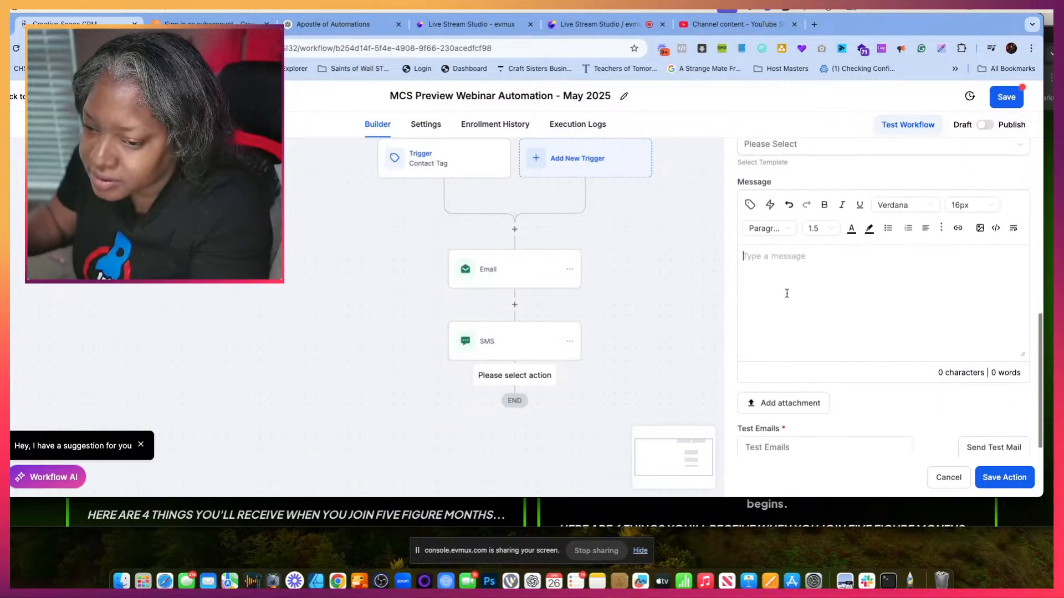
click(750, 205)
click(779, 281)
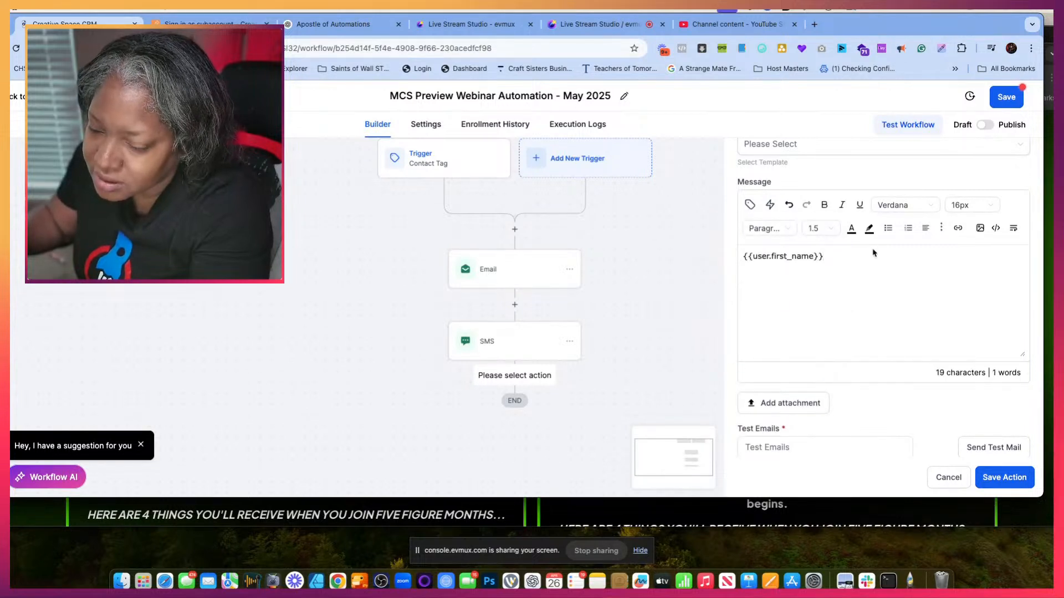
text(you have a new registration for the)
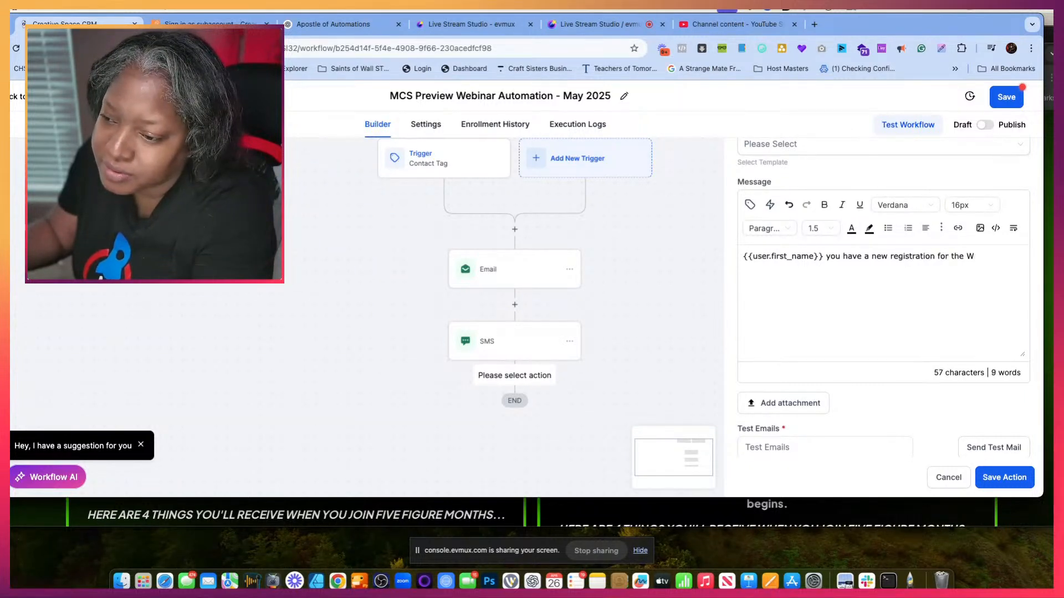
text(Webin)
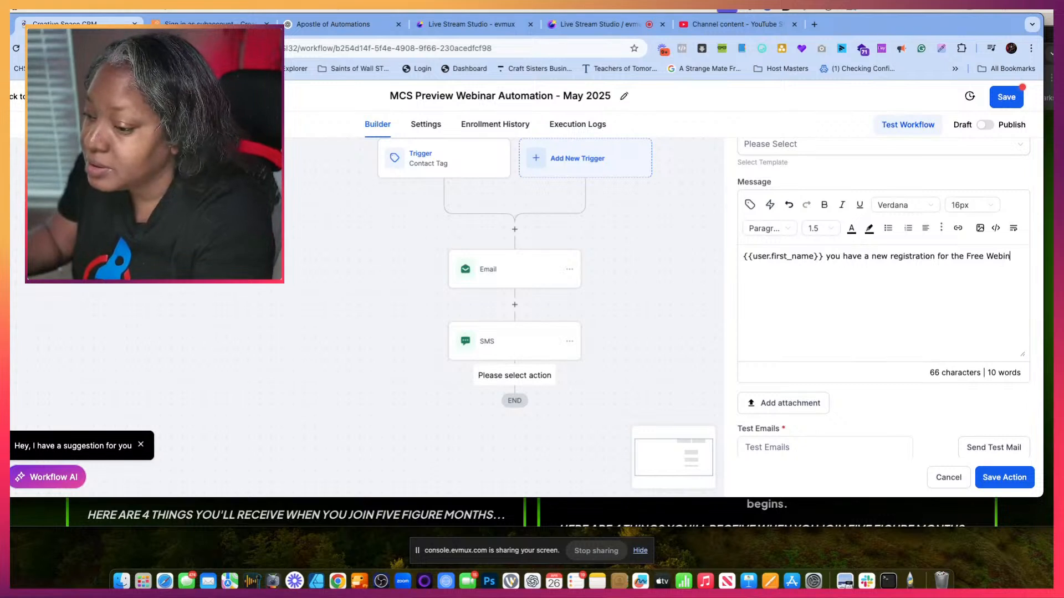
text(ar Preview)
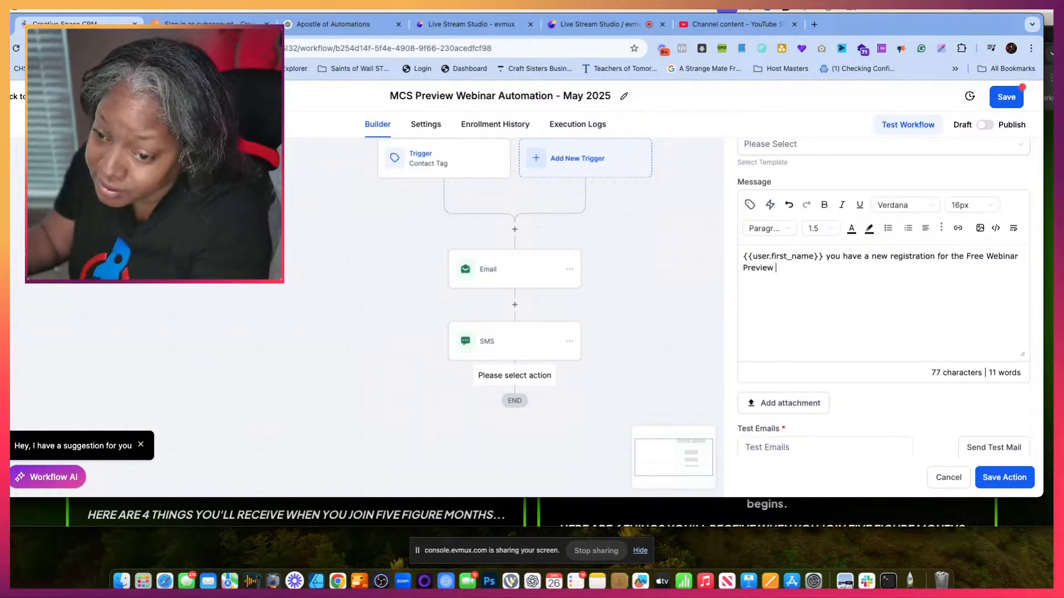
key(BackSpace)
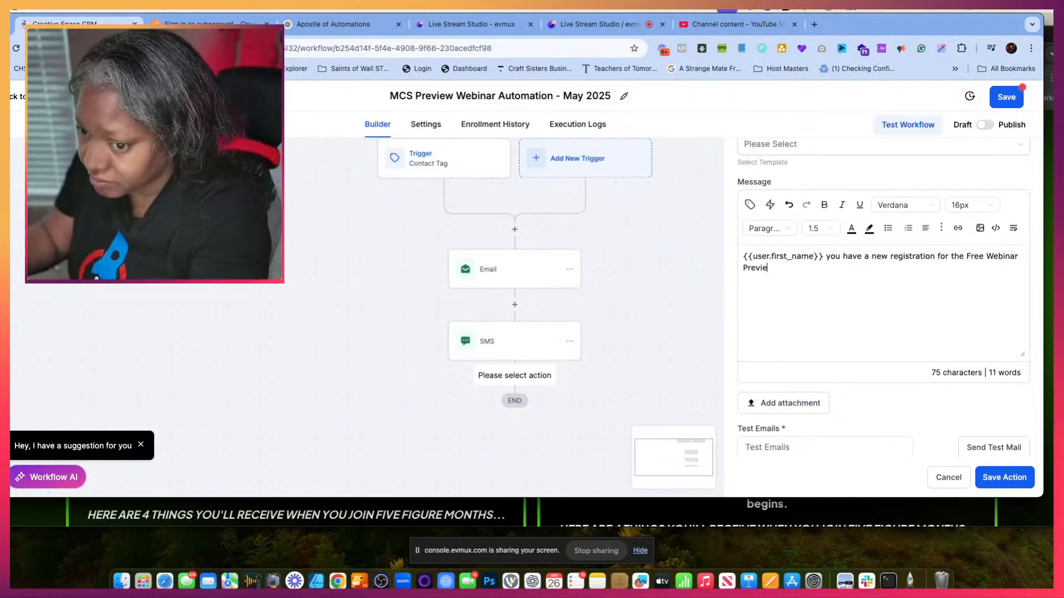
text(w)
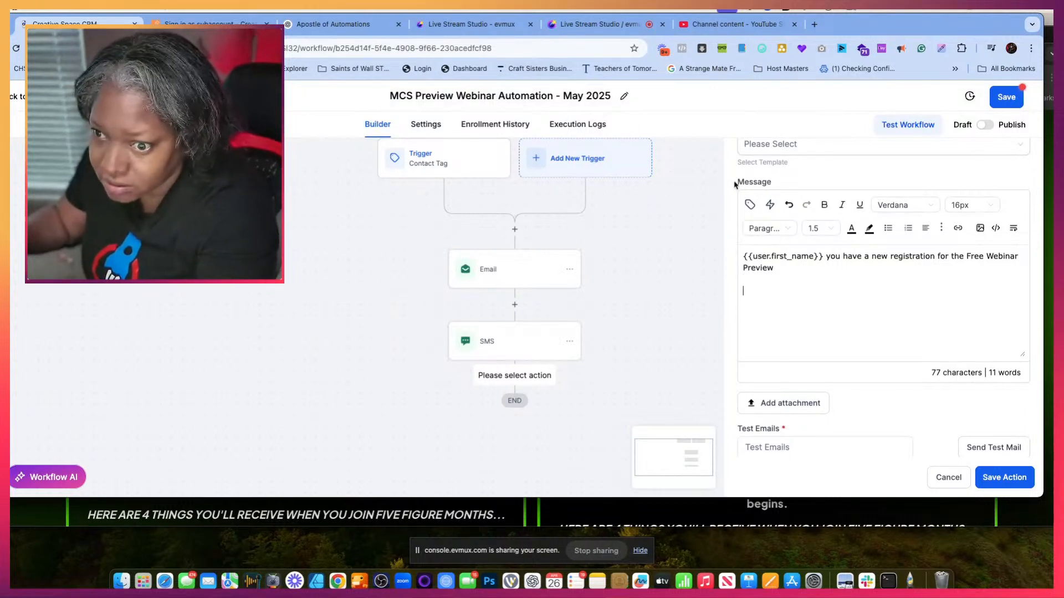
- Insert the user first name, phone and email placeholders on separate lines below the message's opening sentence
click(750, 206)
click(699, 300)
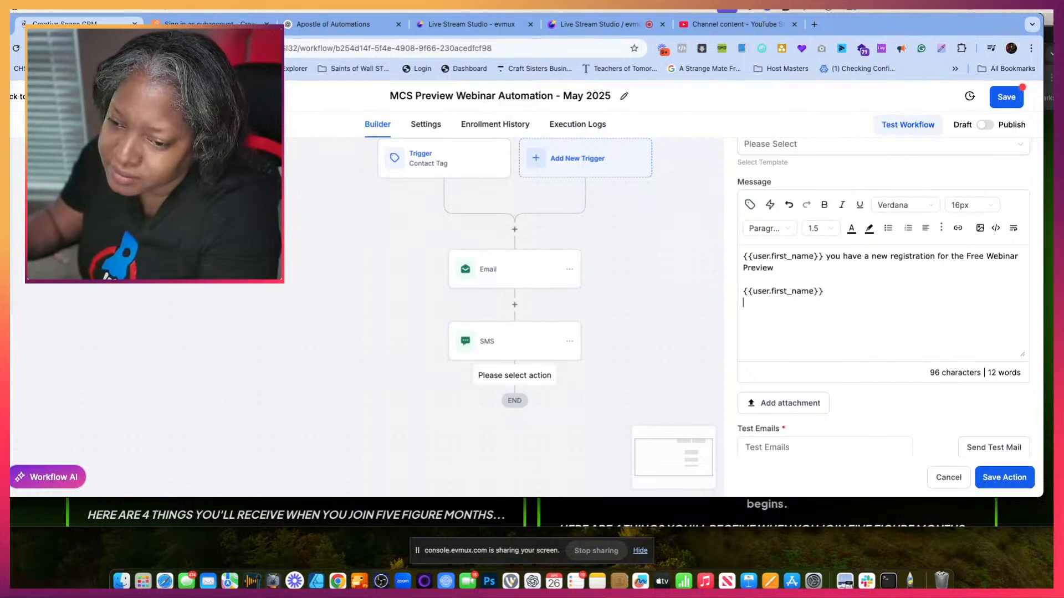
click(750, 205)
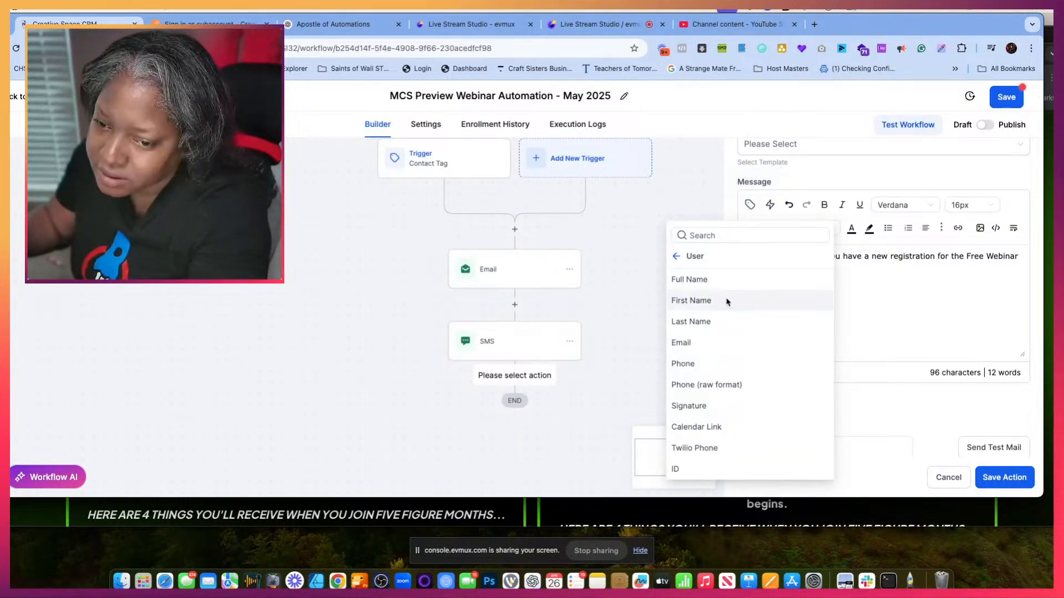
click(711, 364)
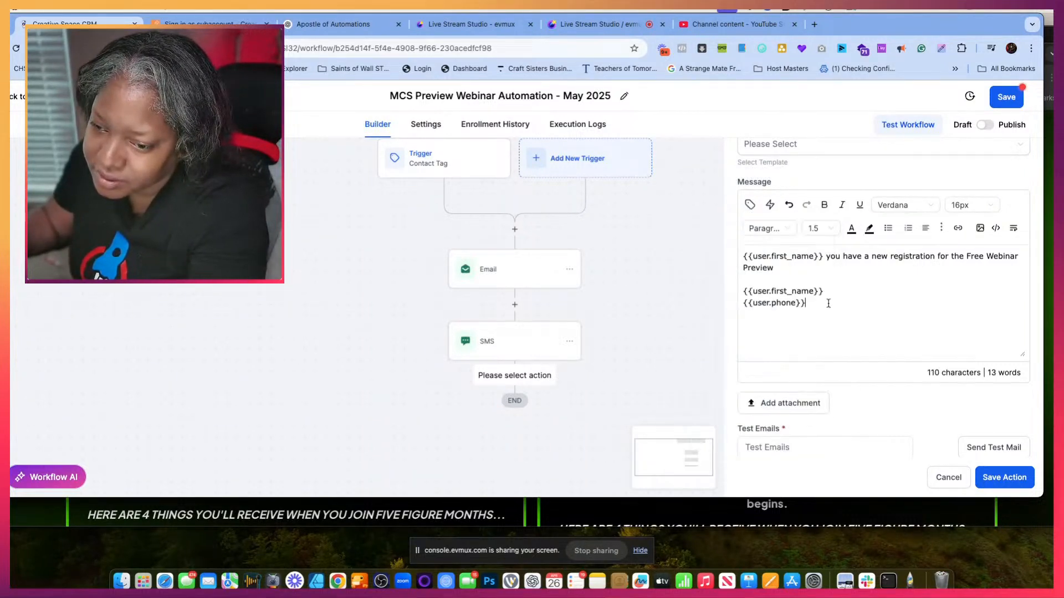
click(750, 205)
click(691, 343)
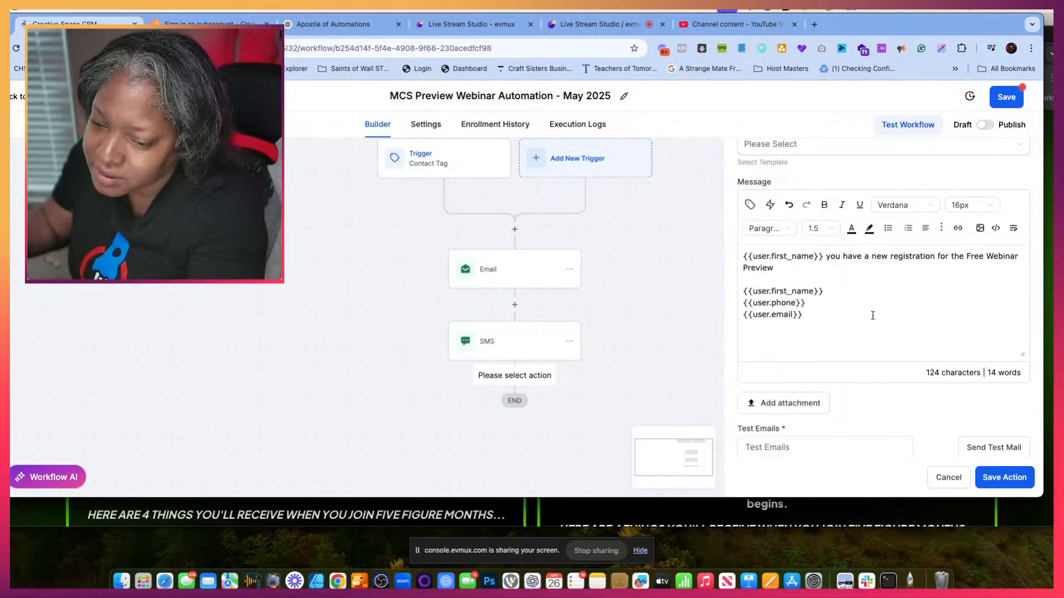
- Add "Go ahead and give them a personal call and thank them for registering for the Preview." below the placeholders and save the workflow
key(Return)
key(Return)
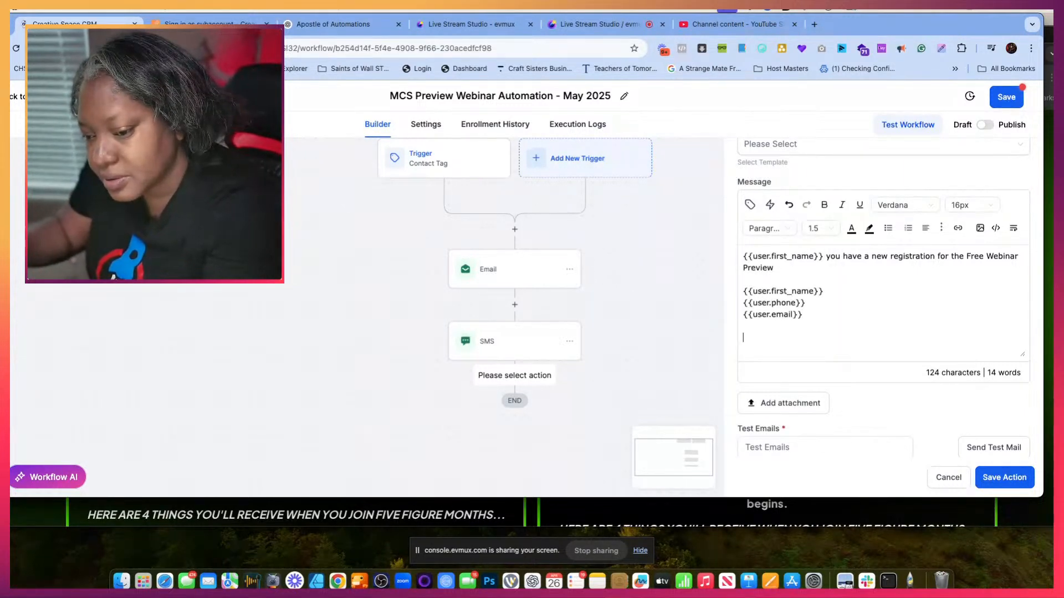
text(Go )
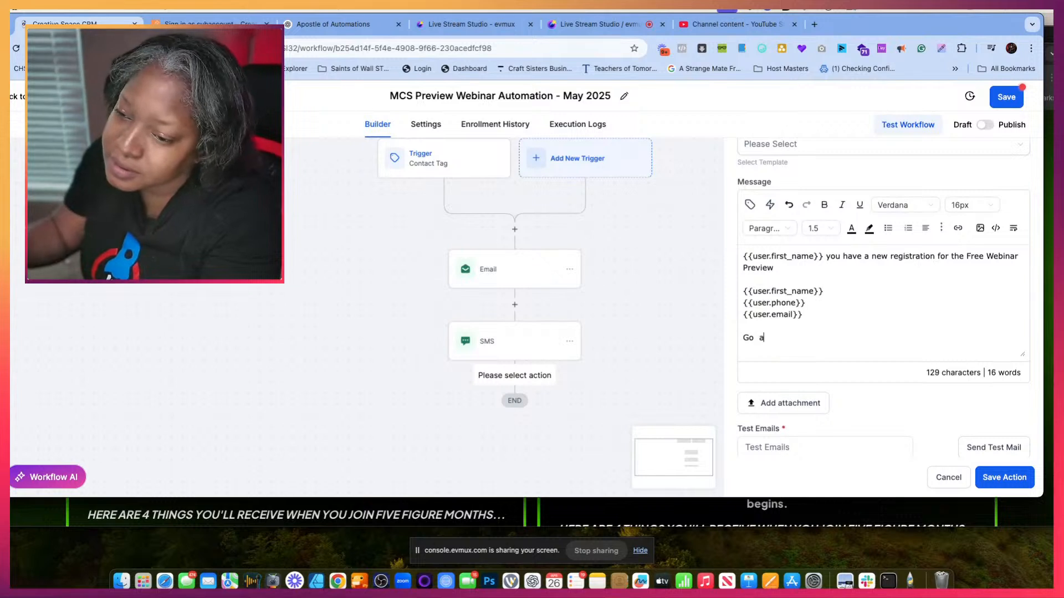
text(ahead and give them)
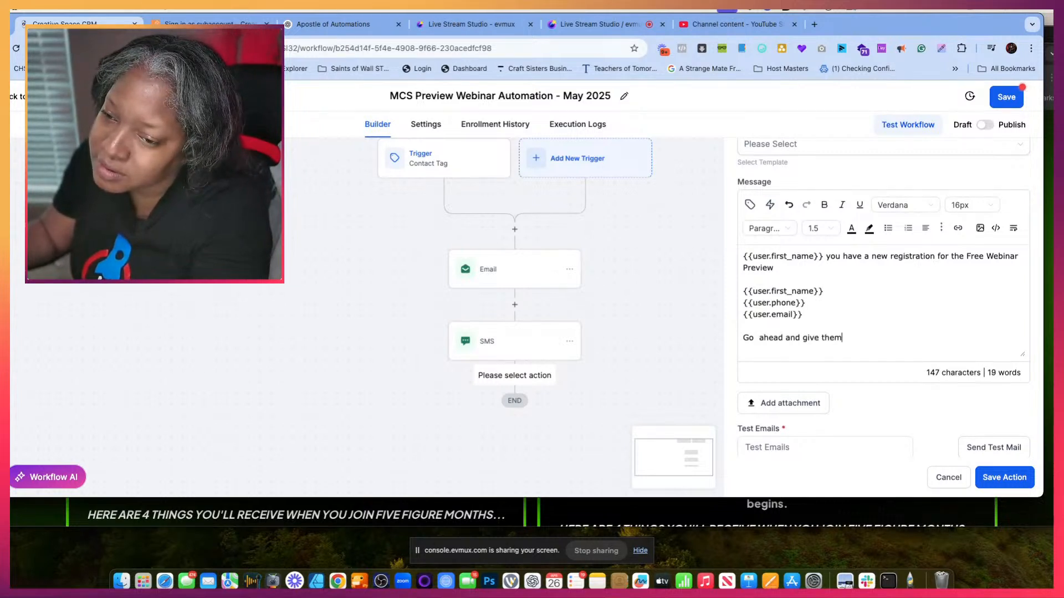
text( a personal c)
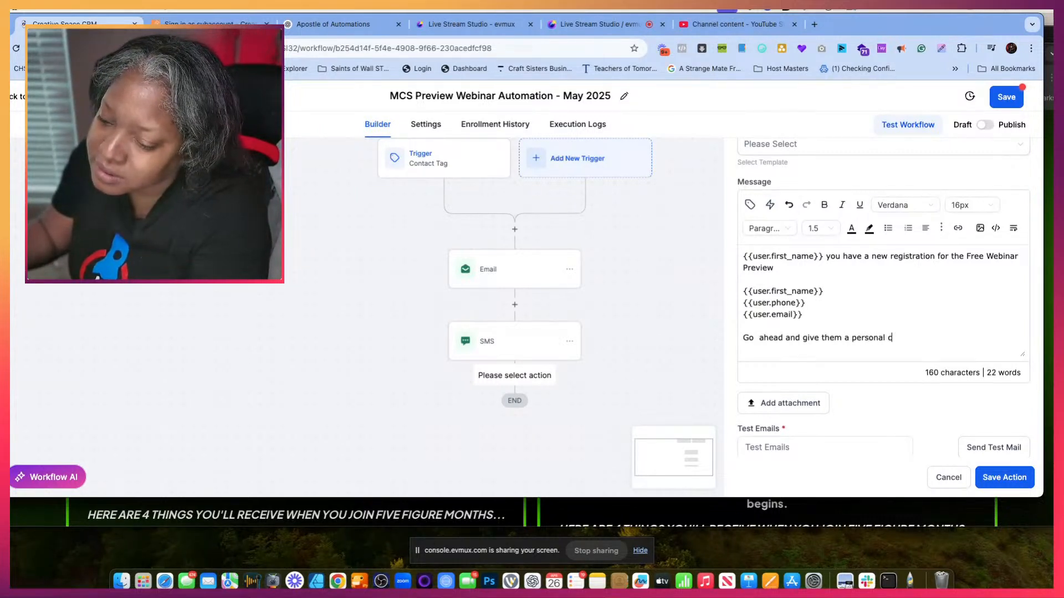
text(all and thank yo)
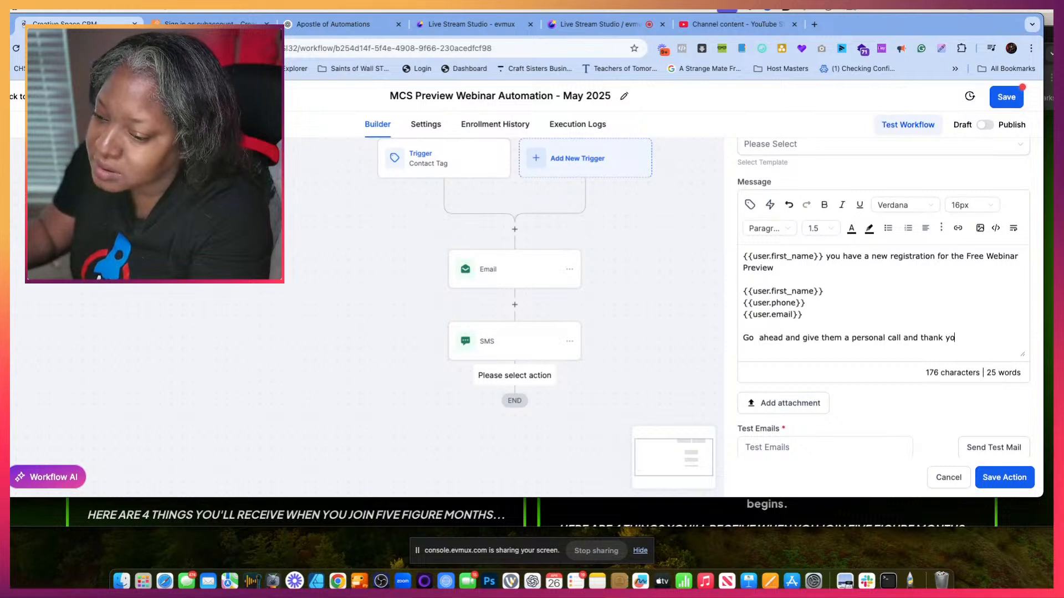
key(BackSpace)
key(BackSpace)
text(them for registe)
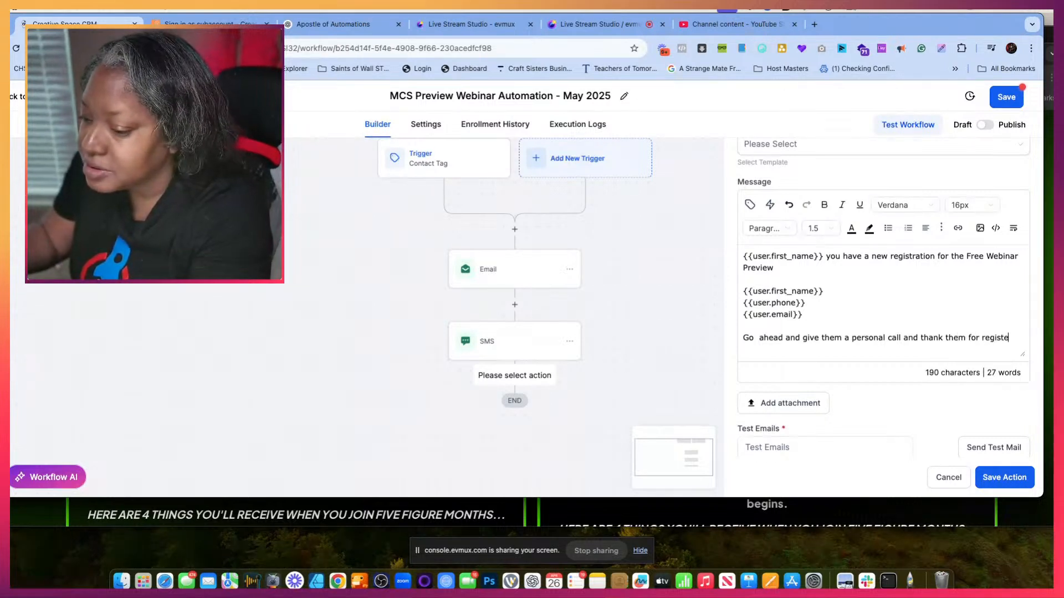
text(ring for the Pre)
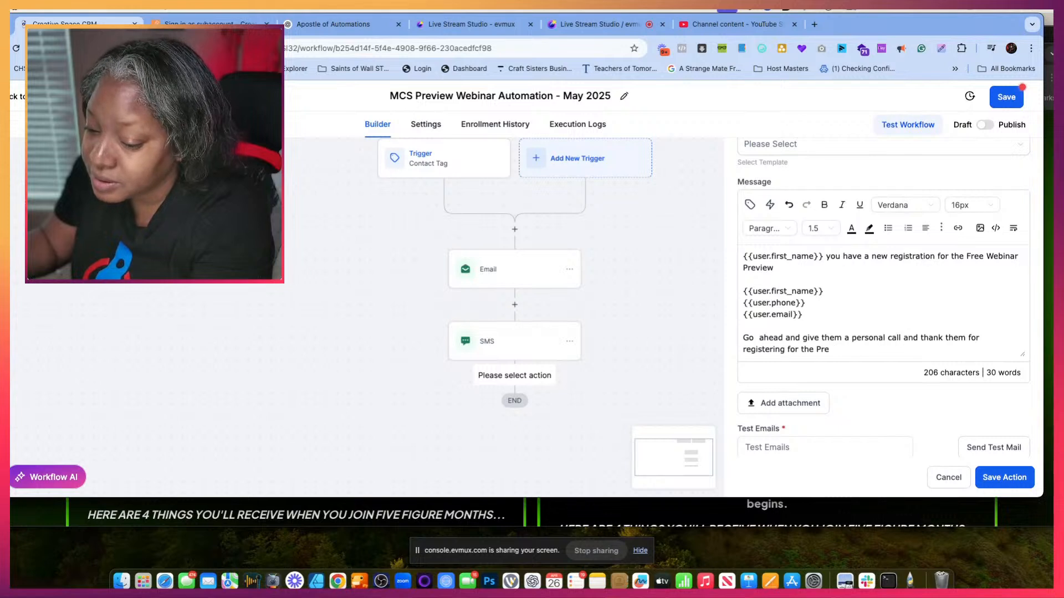
text(view.)
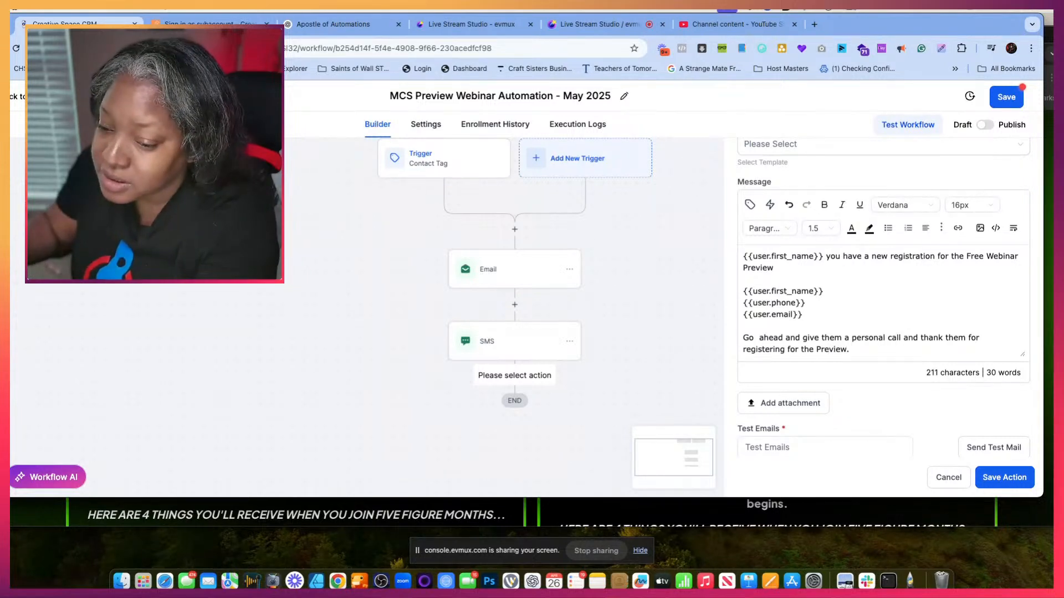
scroll(915, 383, down, 1)
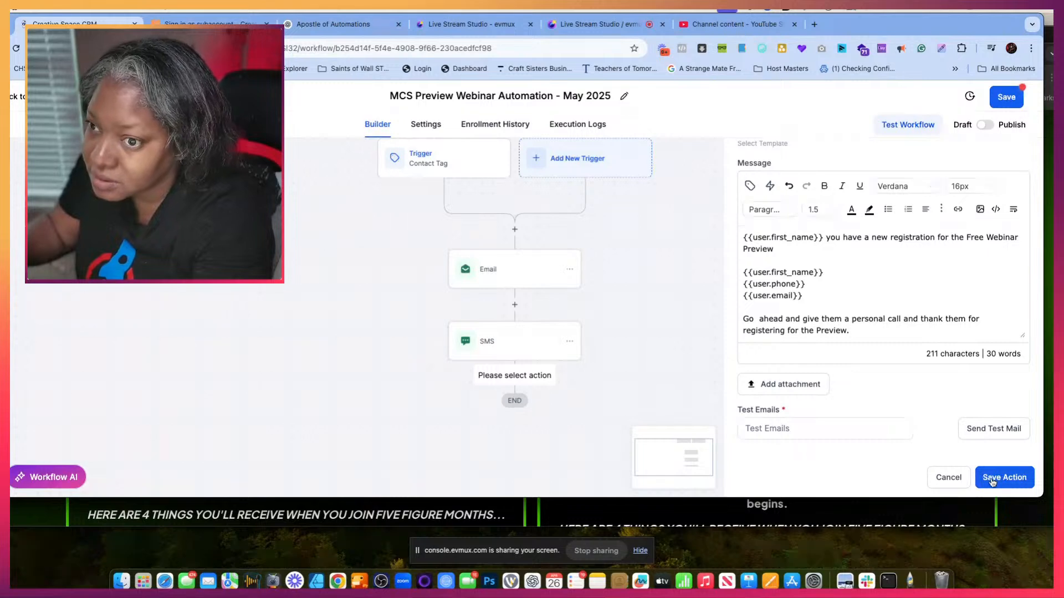
click(1013, 105)
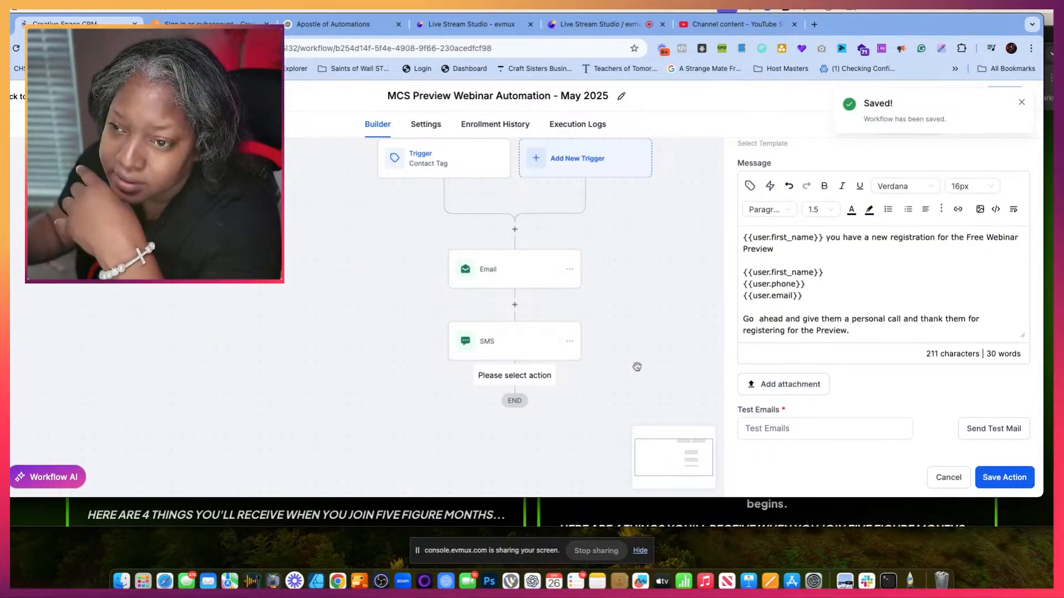
- Set the notification's recipient type to Particular User and select the first and last users offered as recipients
scroll(805, 257, up, 8)
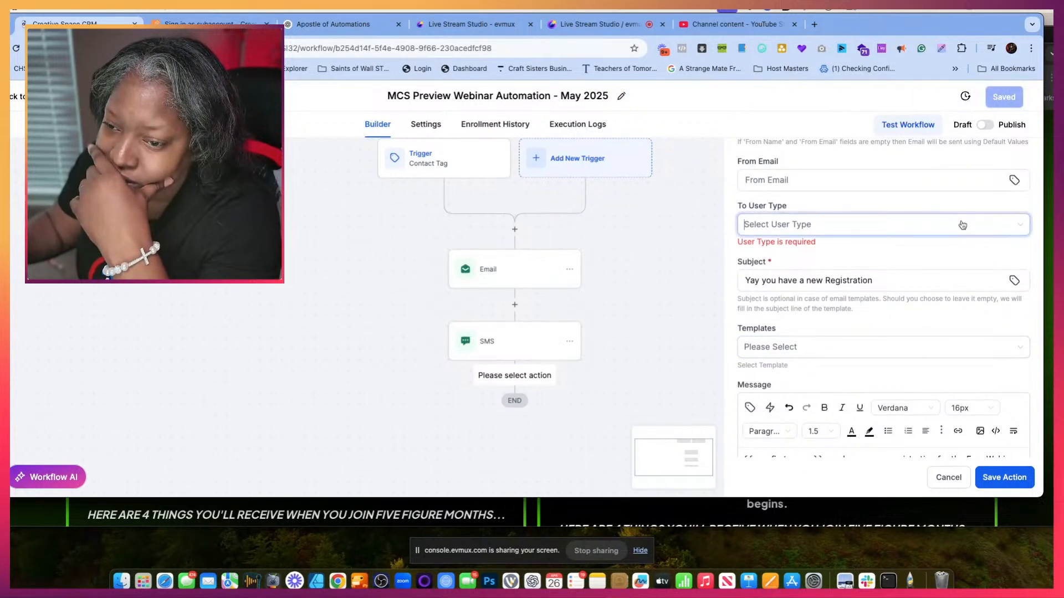
click(959, 227)
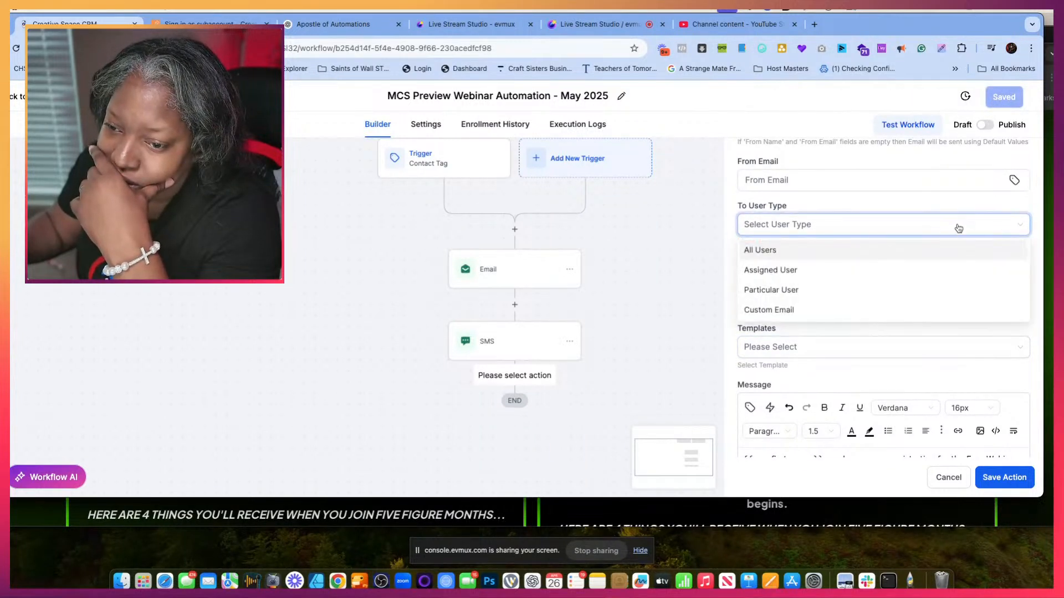
click(806, 290)
click(809, 274)
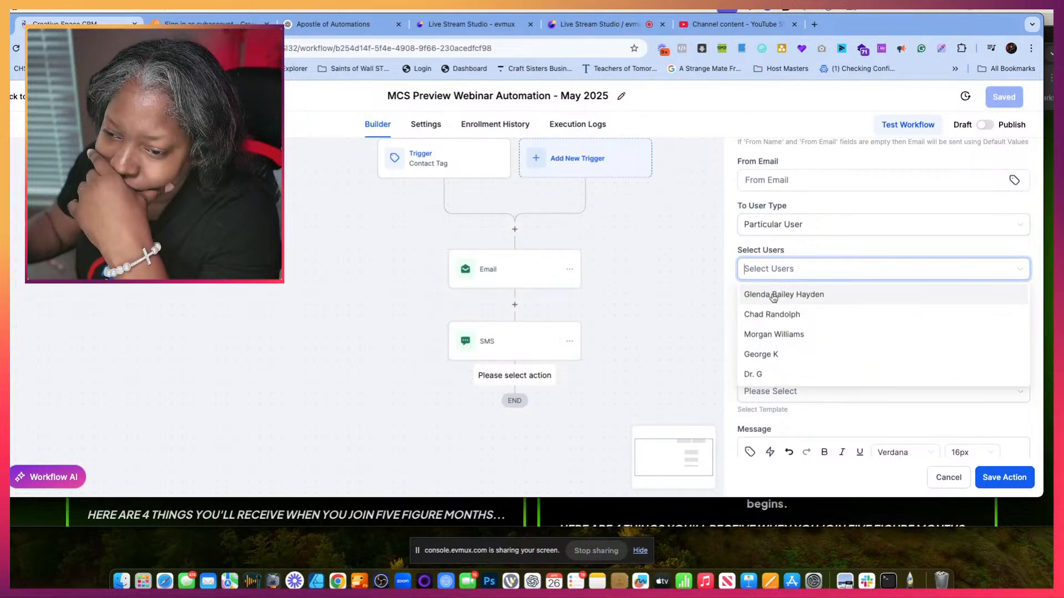
click(773, 297)
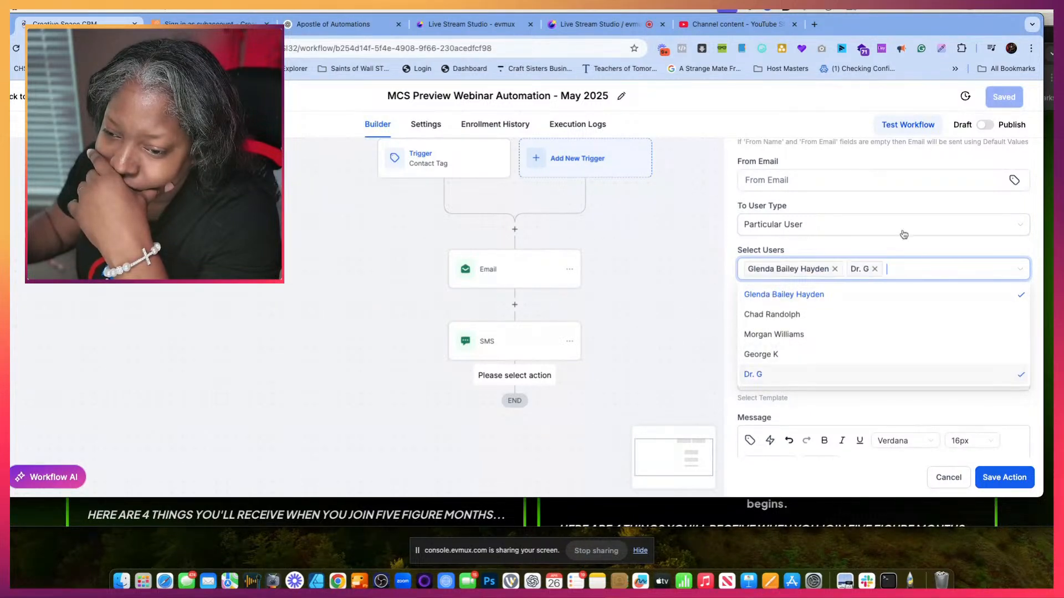
click(964, 244)
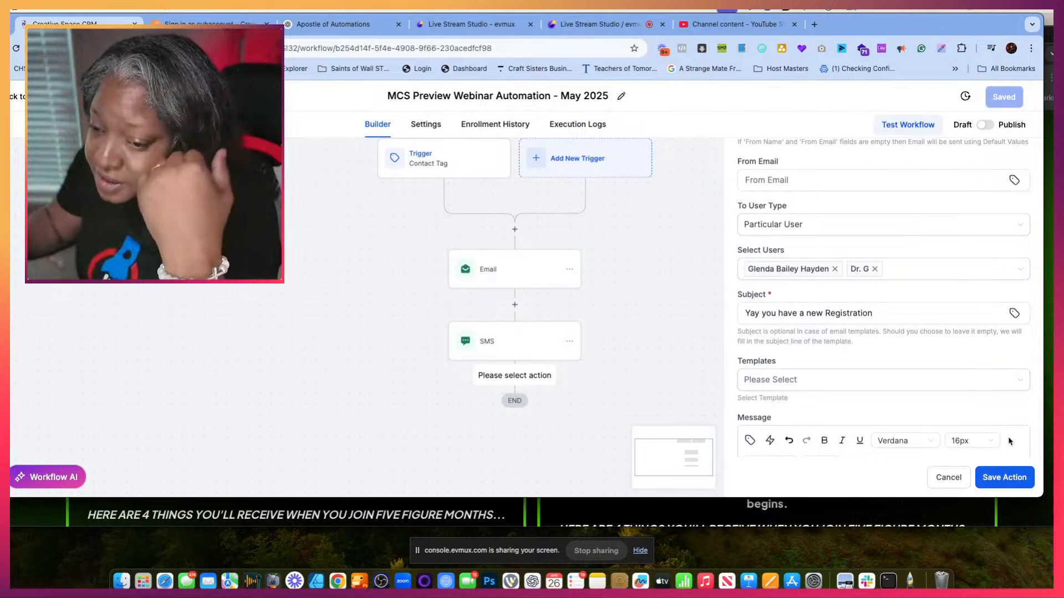
- Add "!!!" to the end of the notification email's subject
click(895, 314)
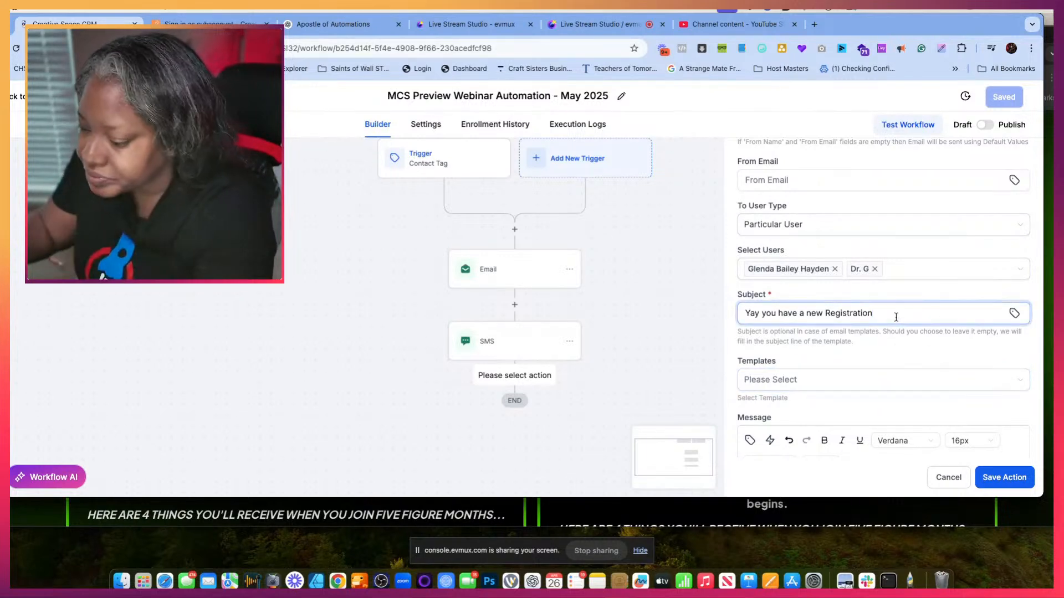
text(!!!)
scroll(898, 343, down, 2)
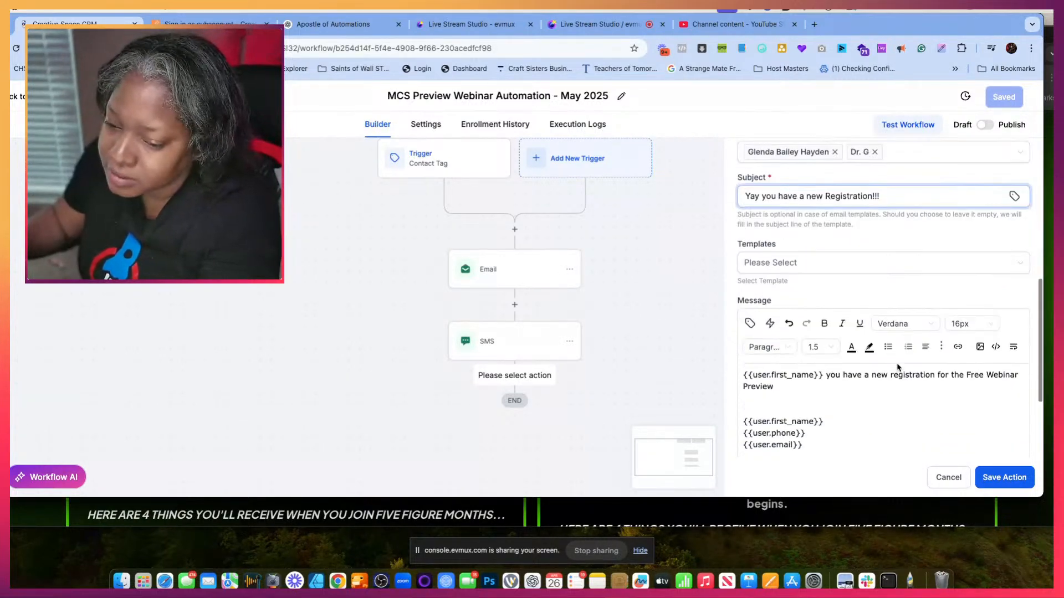
- Add the sign-off "CSA Automations Team!" on its own line at the end of the notification message and save the action
scroll(897, 367, down, 3)
scroll(806, 318, down, 1)
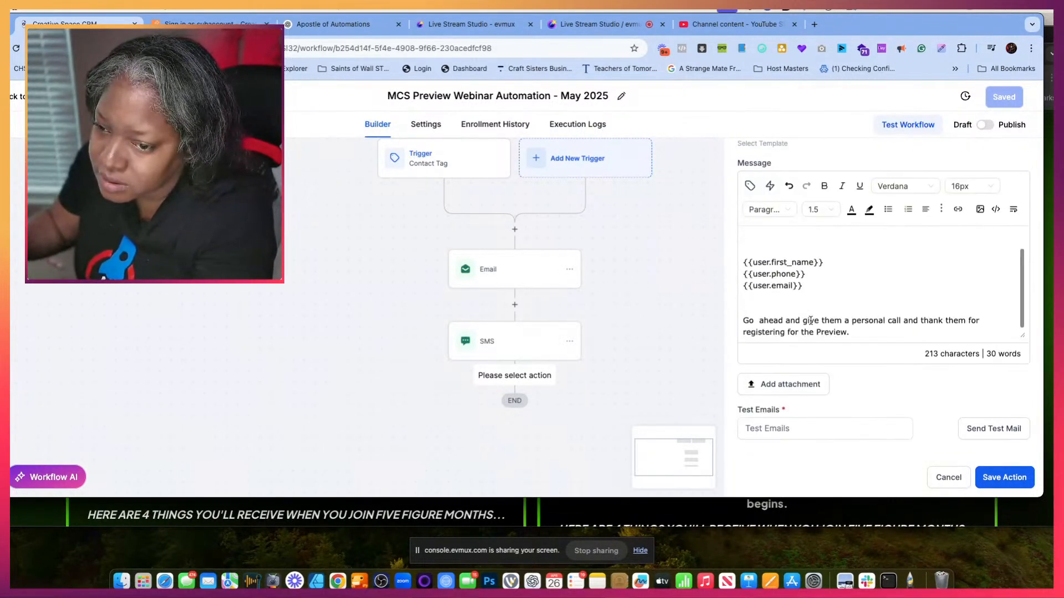
click(859, 333)
key(Return)
key(Return)
text(C)
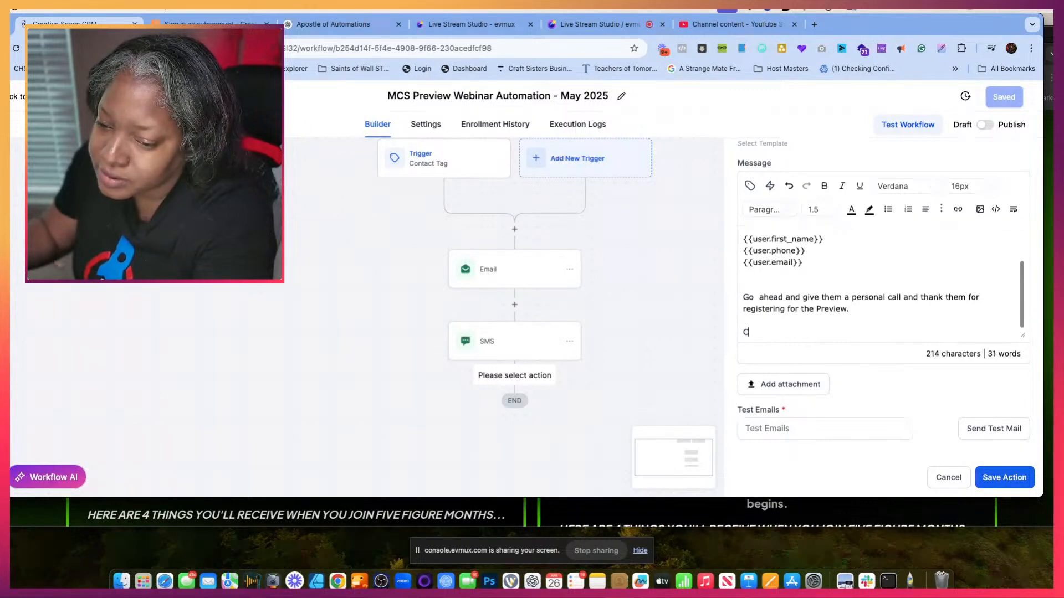
text(A)
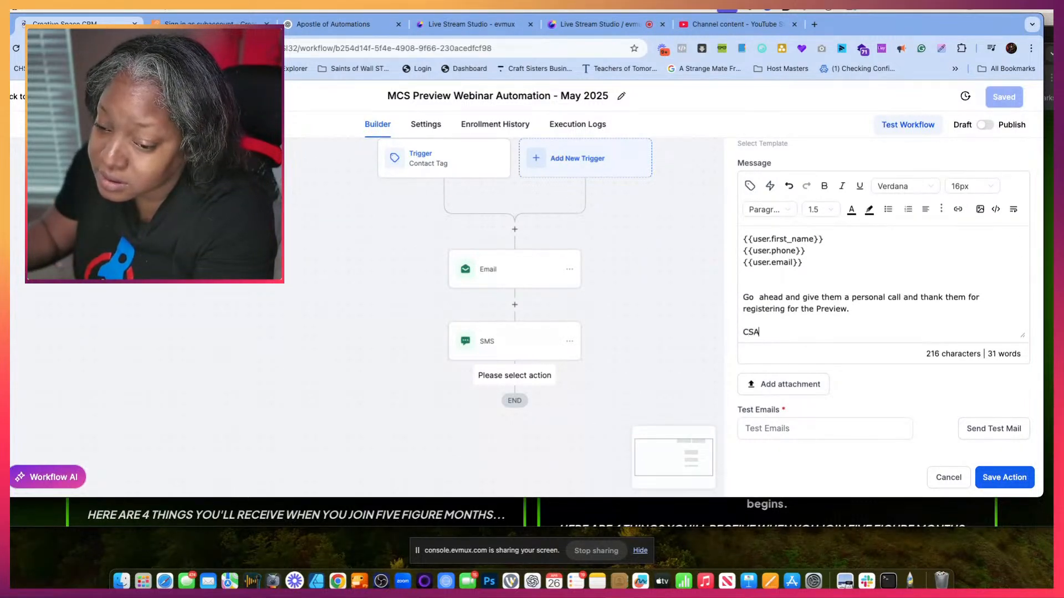
text(S Automations Team!)
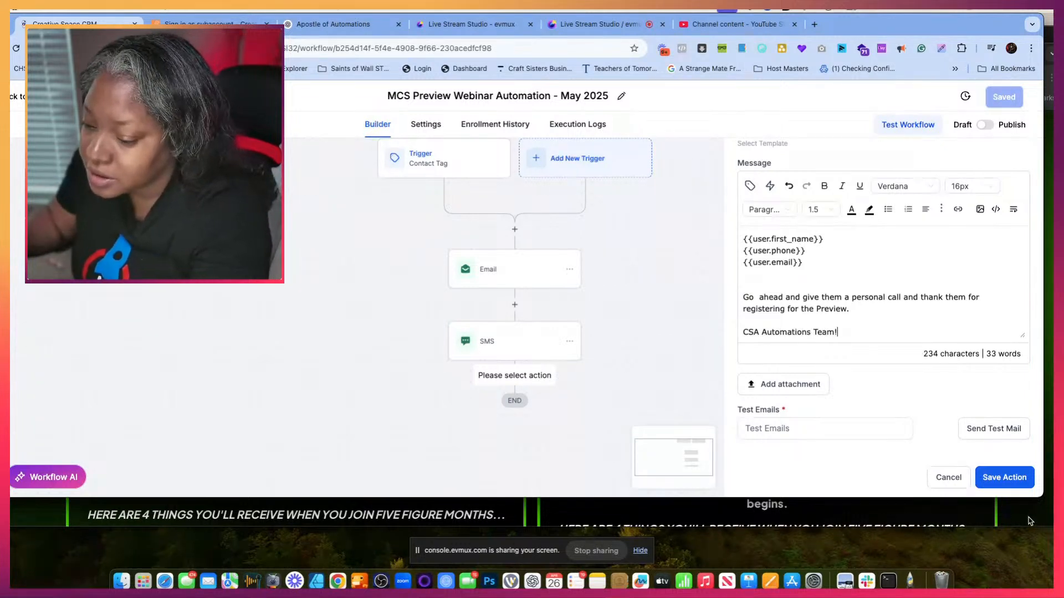
click(1011, 489)
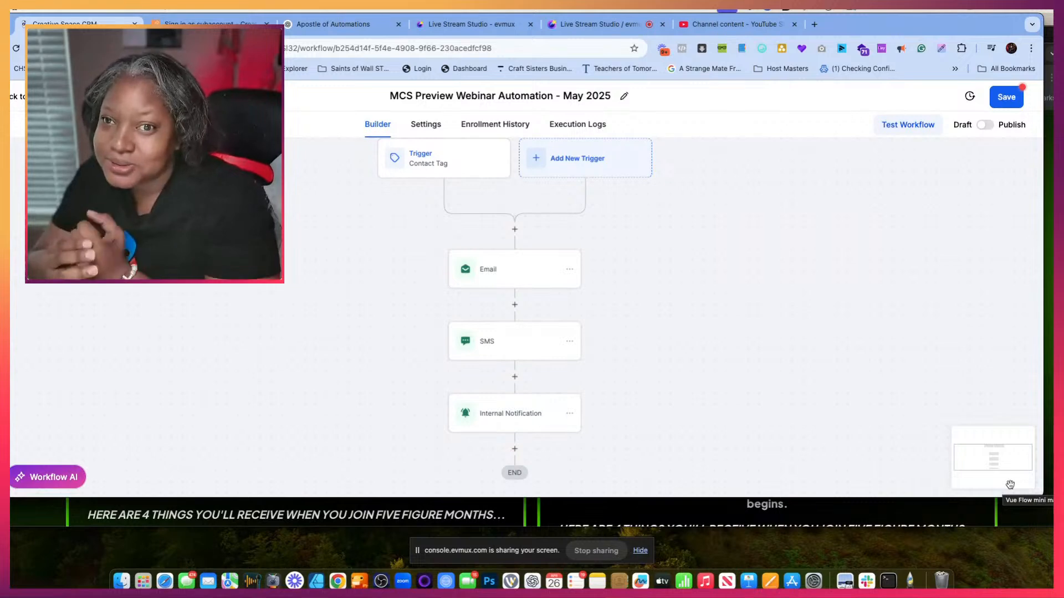
click(605, 30)
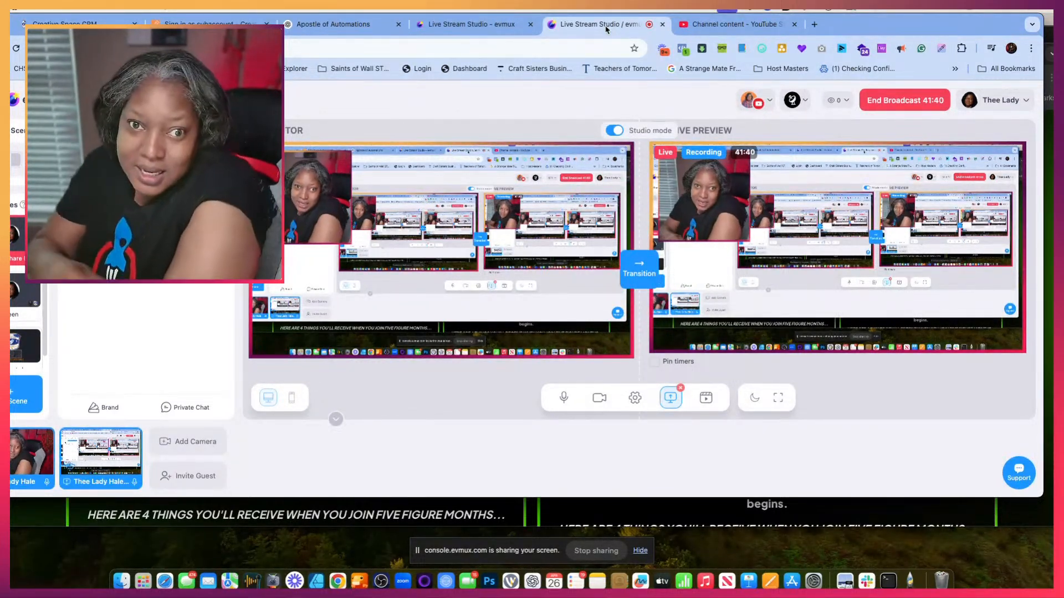
click(319, 24)
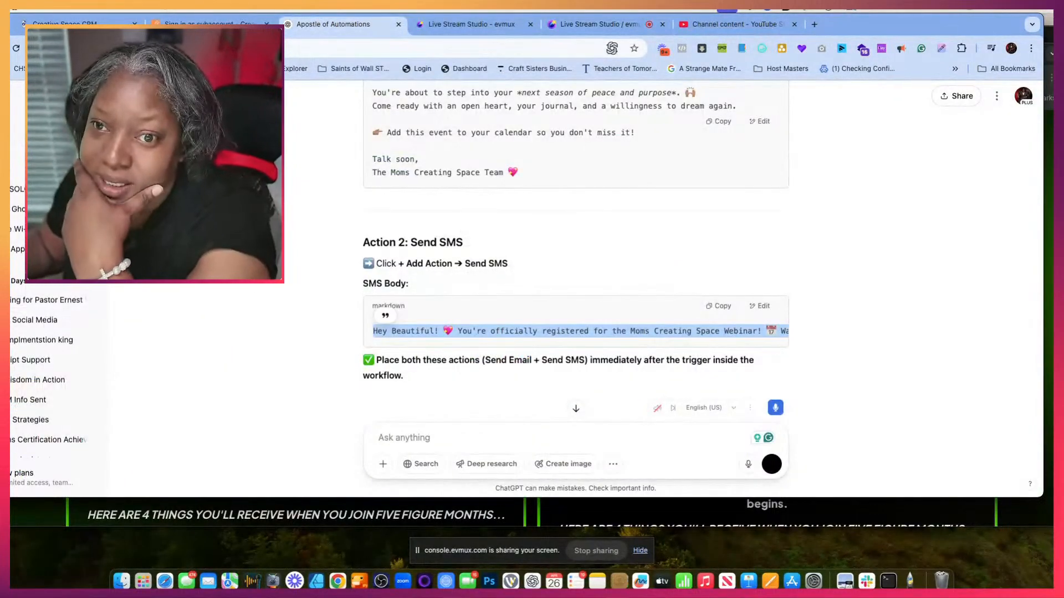
click(211, 23)
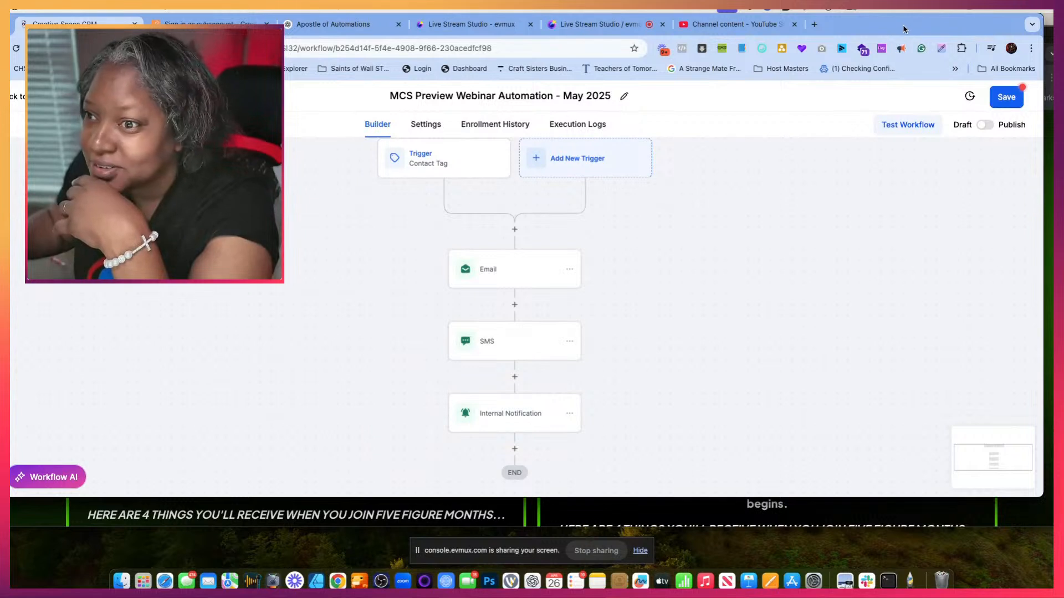
drag(904, 29, 967, 8)
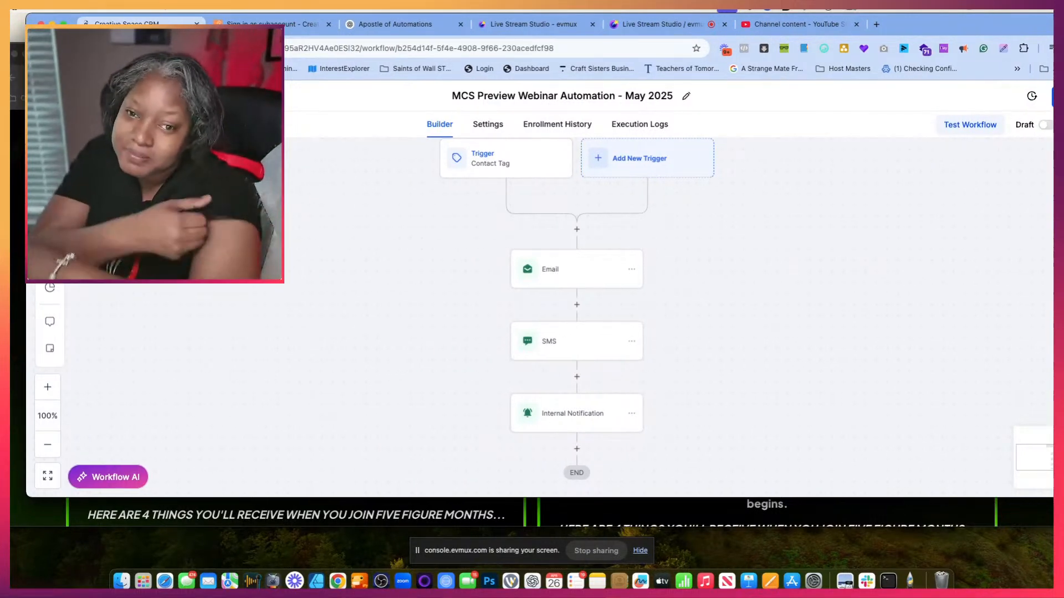
- Review the settings of the Contact Tag trigger and the contents of the Email, SMS and Internal Notification actions
click(537, 173)
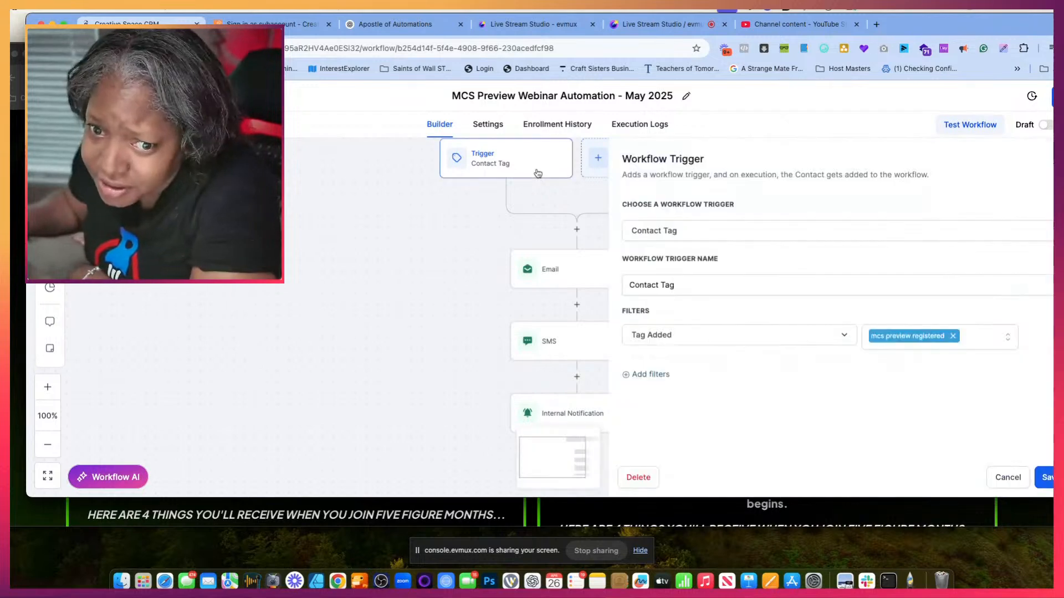
click(570, 287)
scroll(887, 355, down, 5)
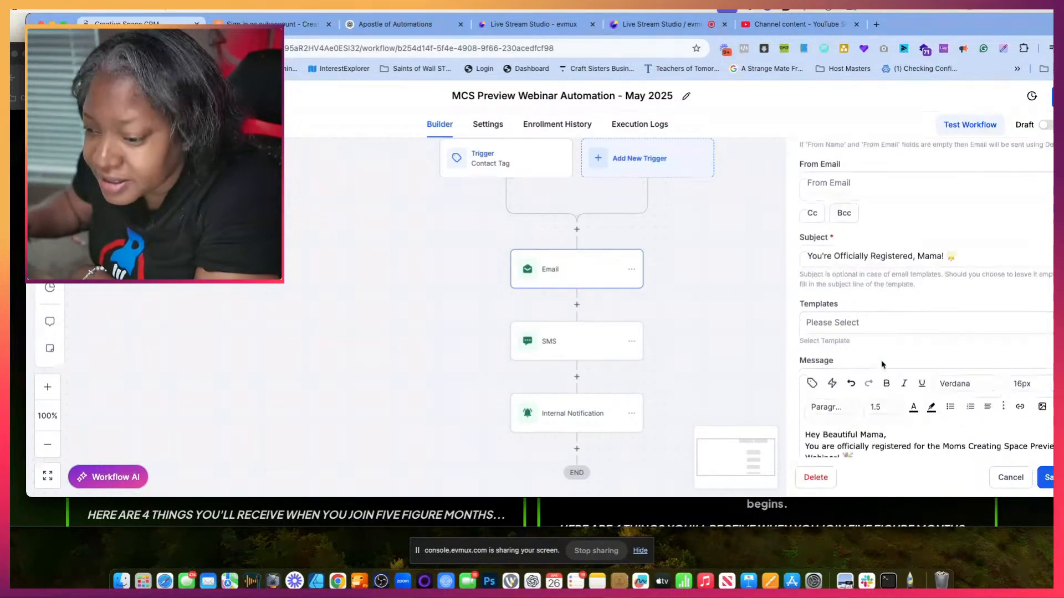
scroll(882, 364, down, 6)
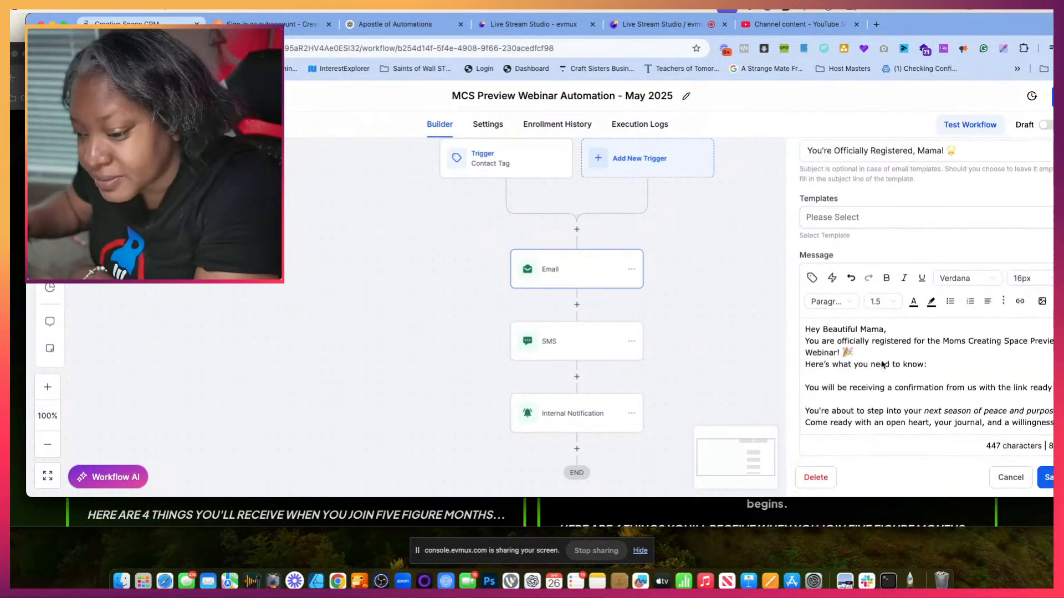
click(553, 348)
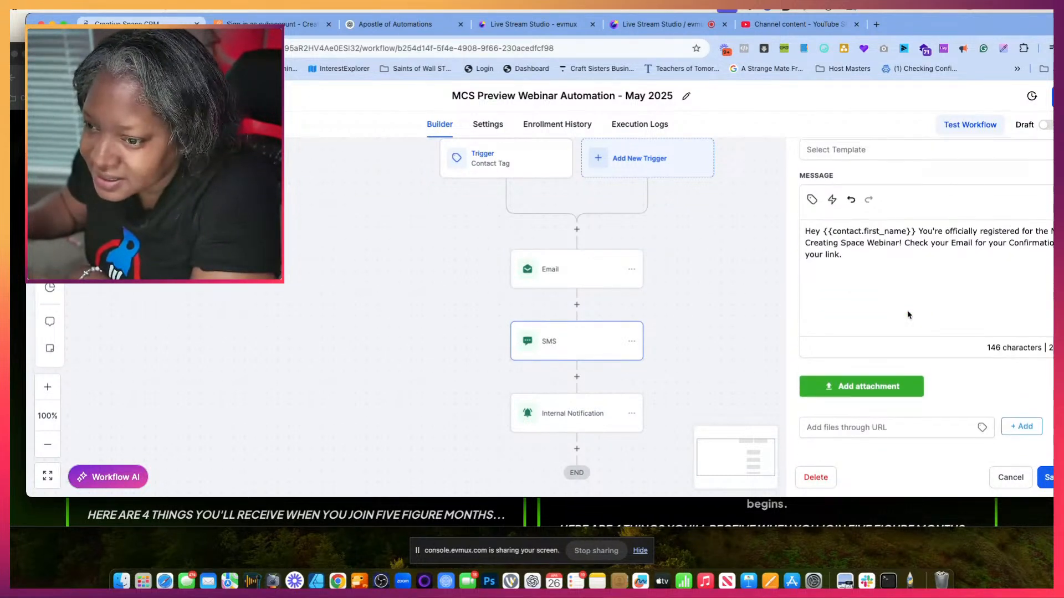
scroll(908, 315, up, 1)
drag(996, 23, 964, 9)
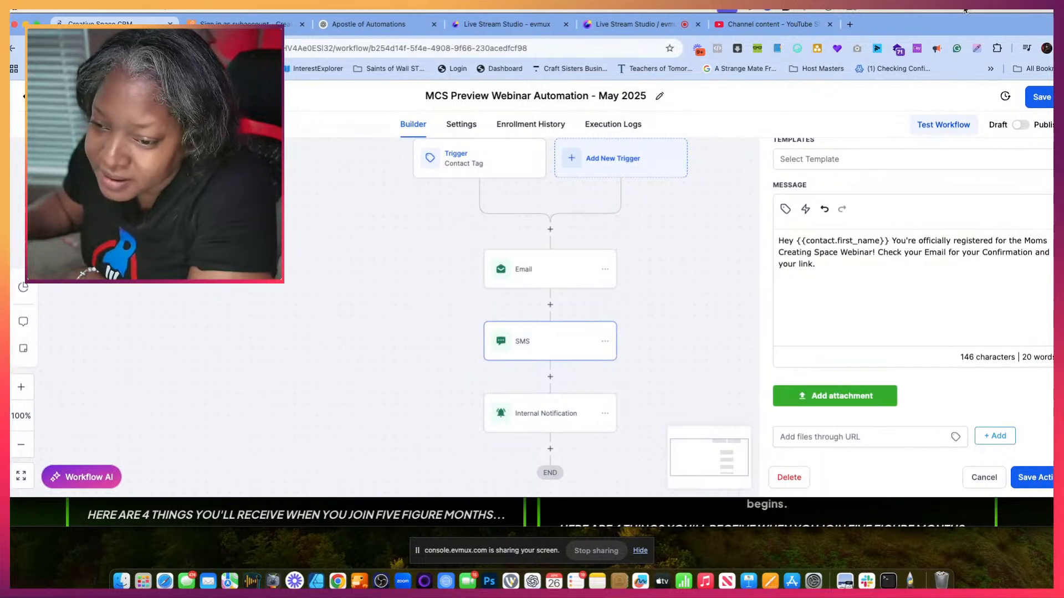
click(542, 415)
scroll(812, 321, down, 10)
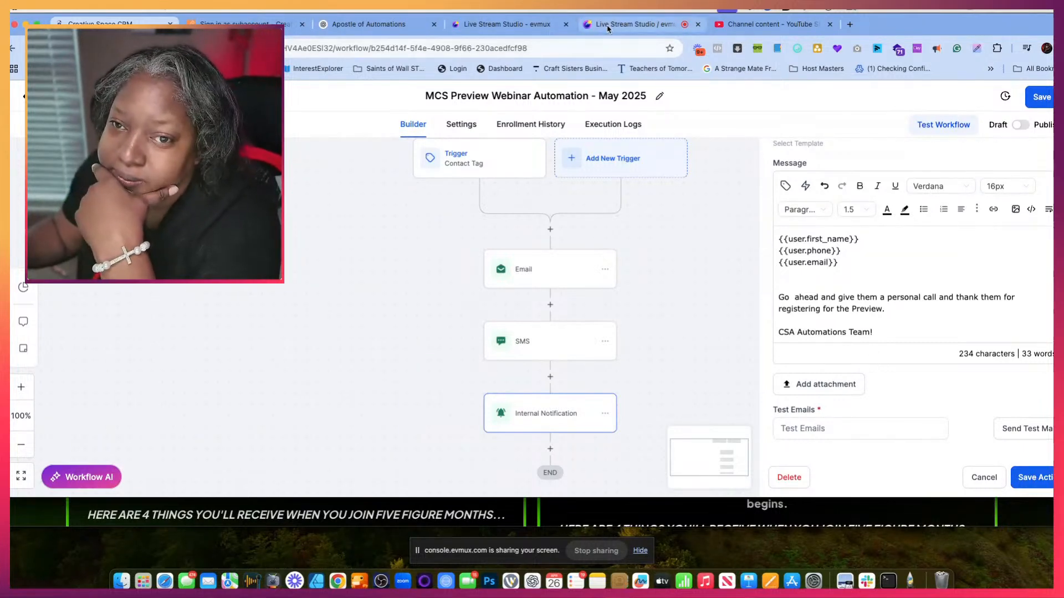
- Switch to the evmux Live Stream Studio and transition the live broadcast to the "main screen" scene
click(631, 24)
scroll(61, 322, down, 1)
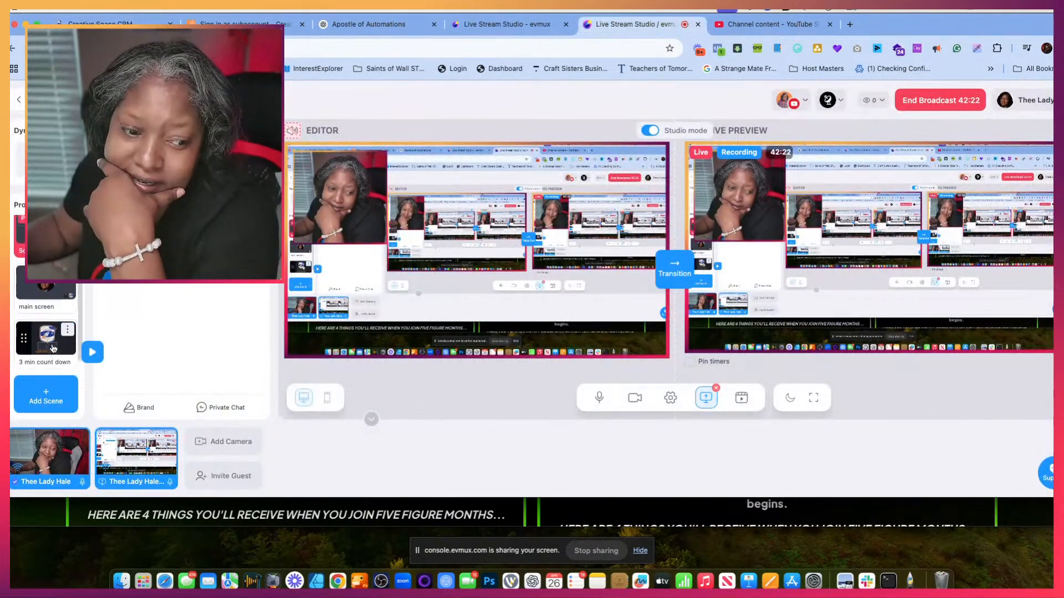
click(51, 283)
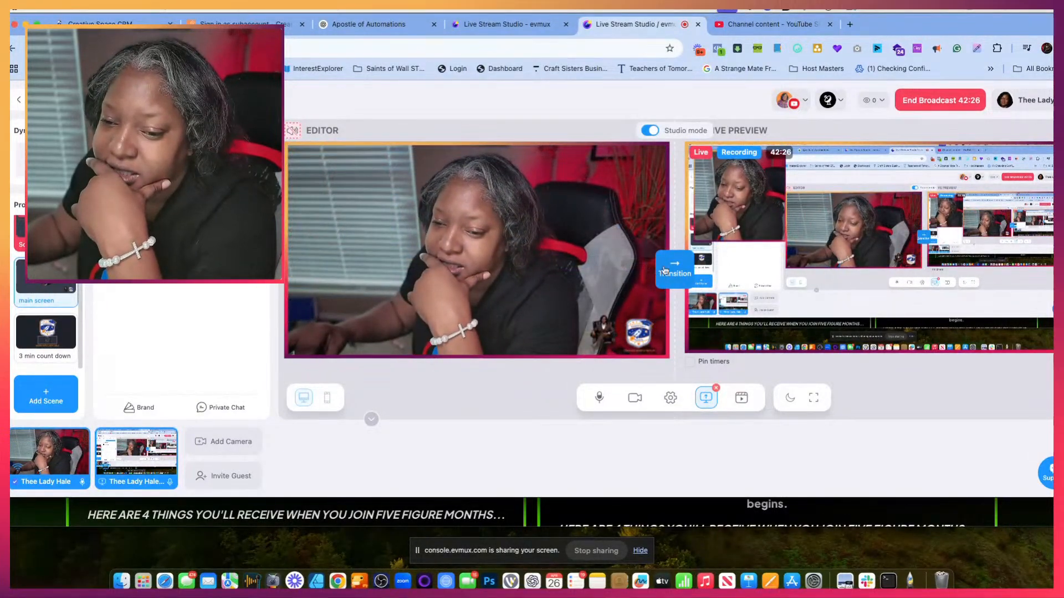
click(664, 270)
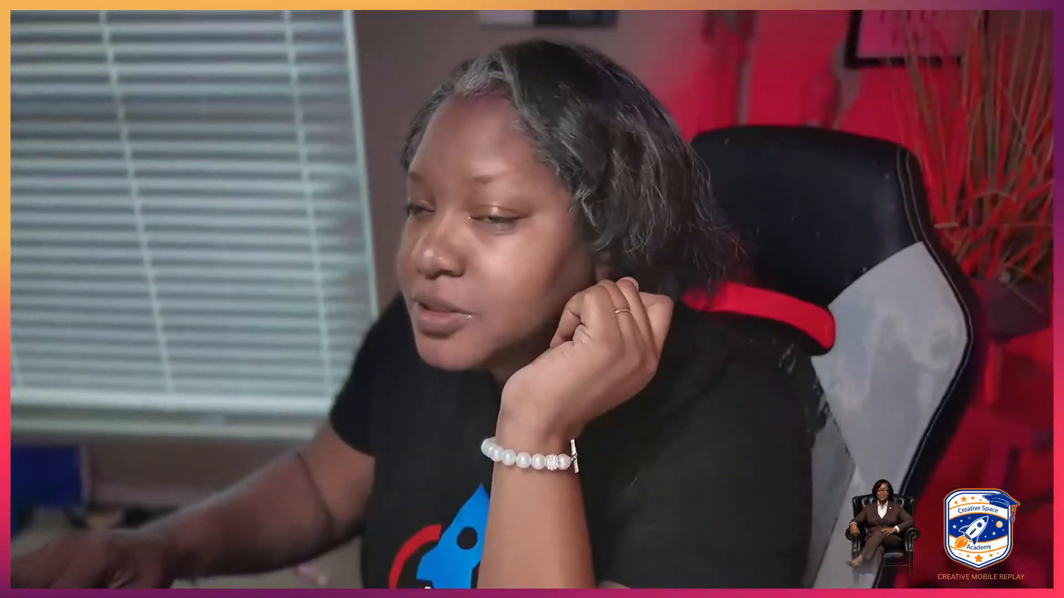
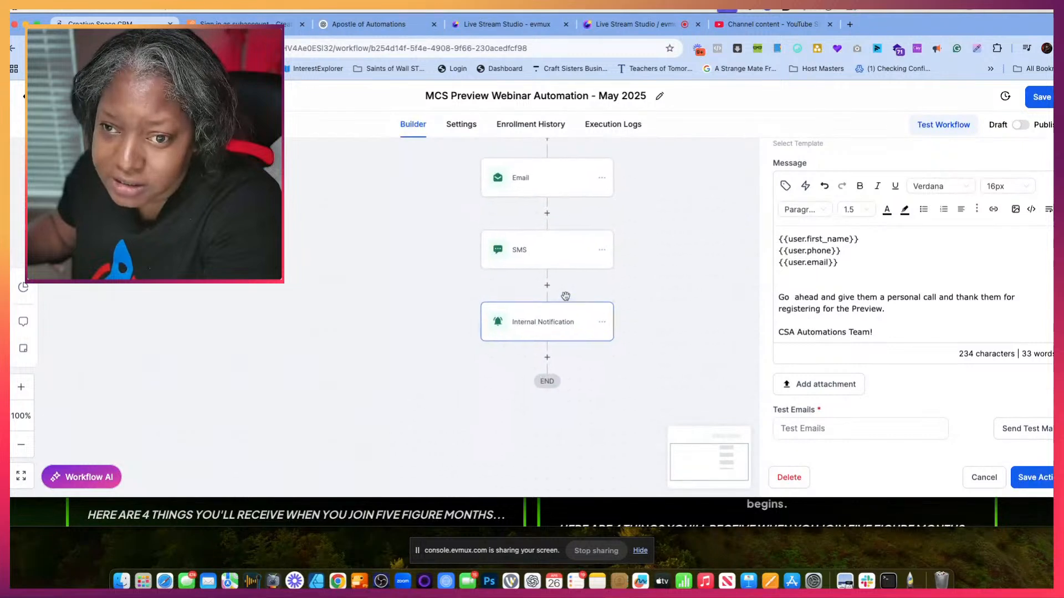
- Switch the workflow from Draft to Publish and append "- Welcome Series" to its name
scroll(565, 298, down, 1)
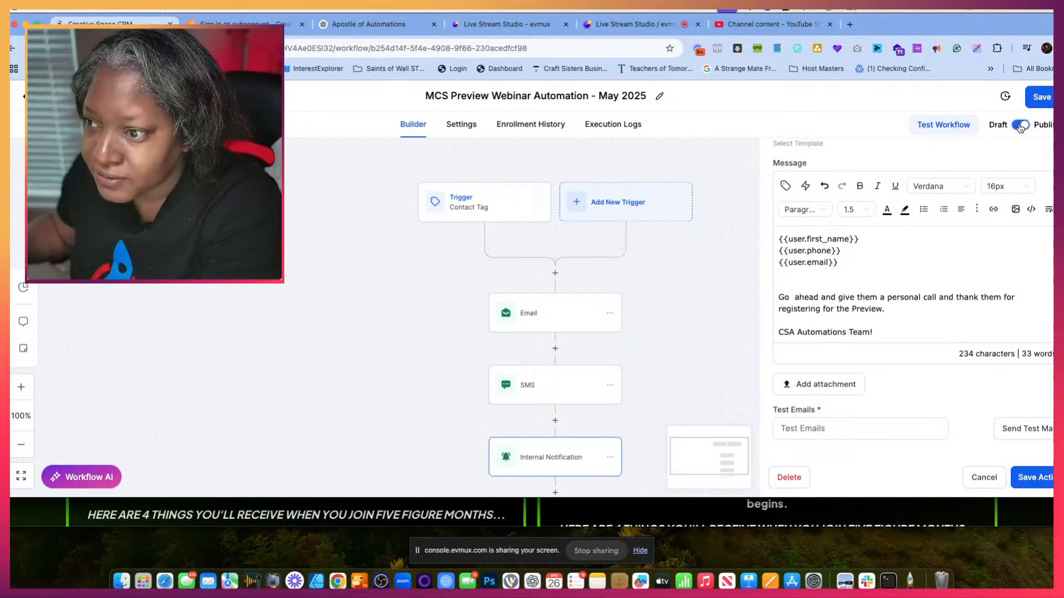
click(649, 98)
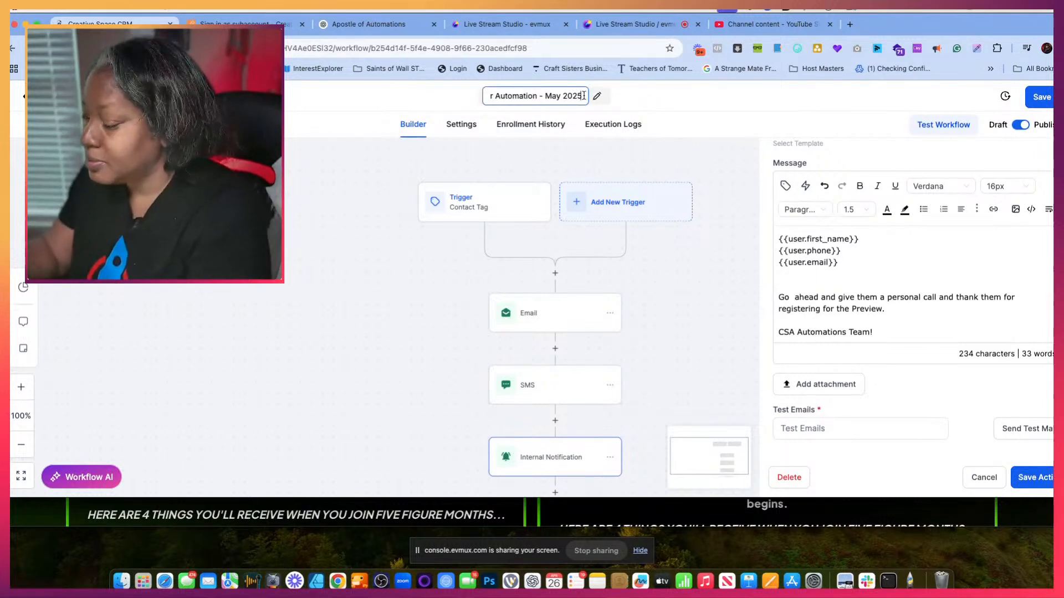
text(-)
text( Welcome Se)
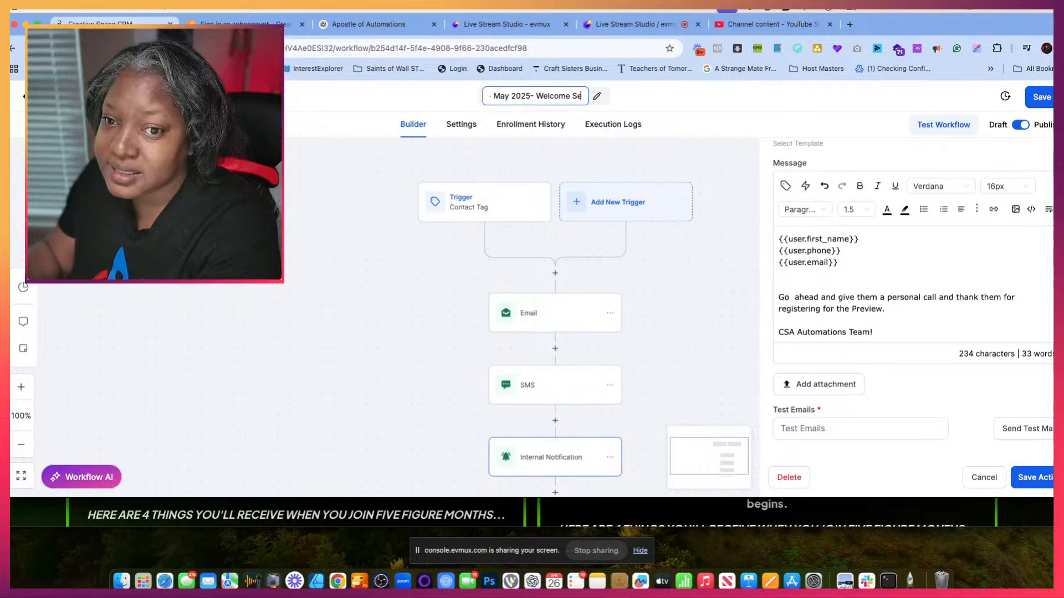
text(ries)
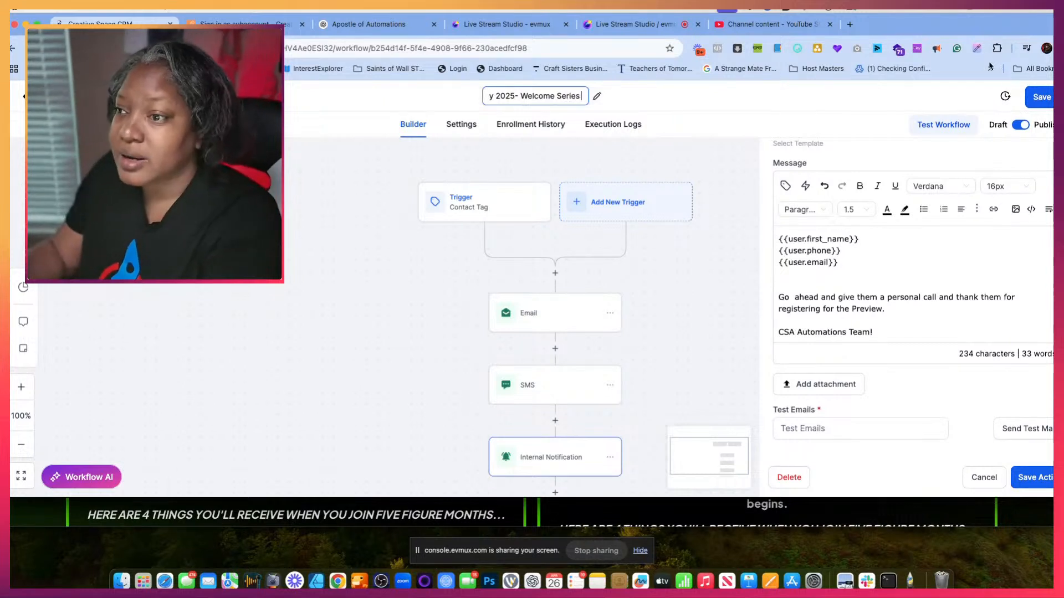
- Save the workflow and return to the workflow list
click(1042, 98)
click(1046, 105)
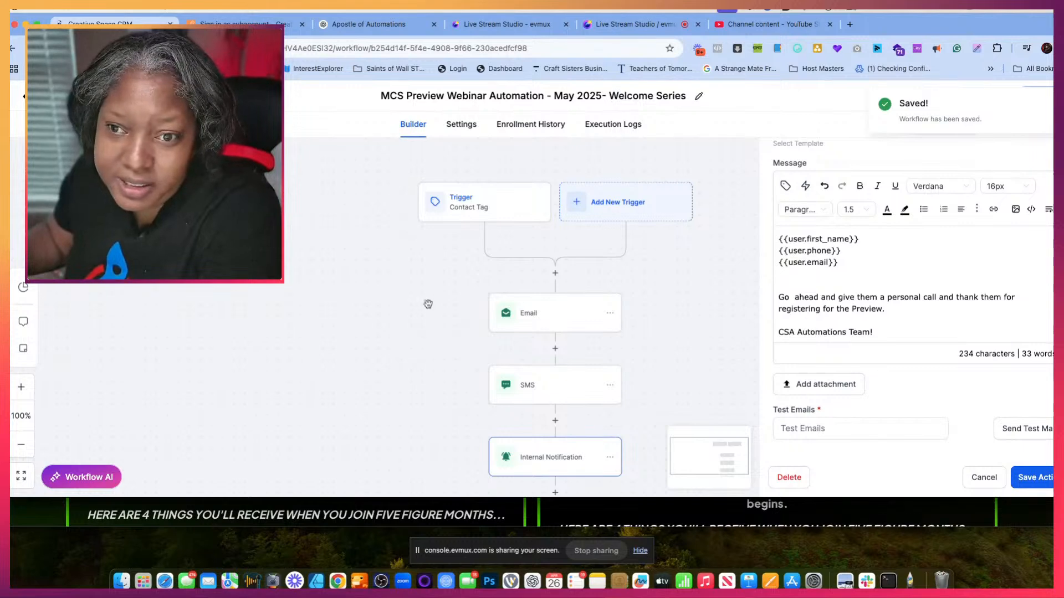
click(44, 96)
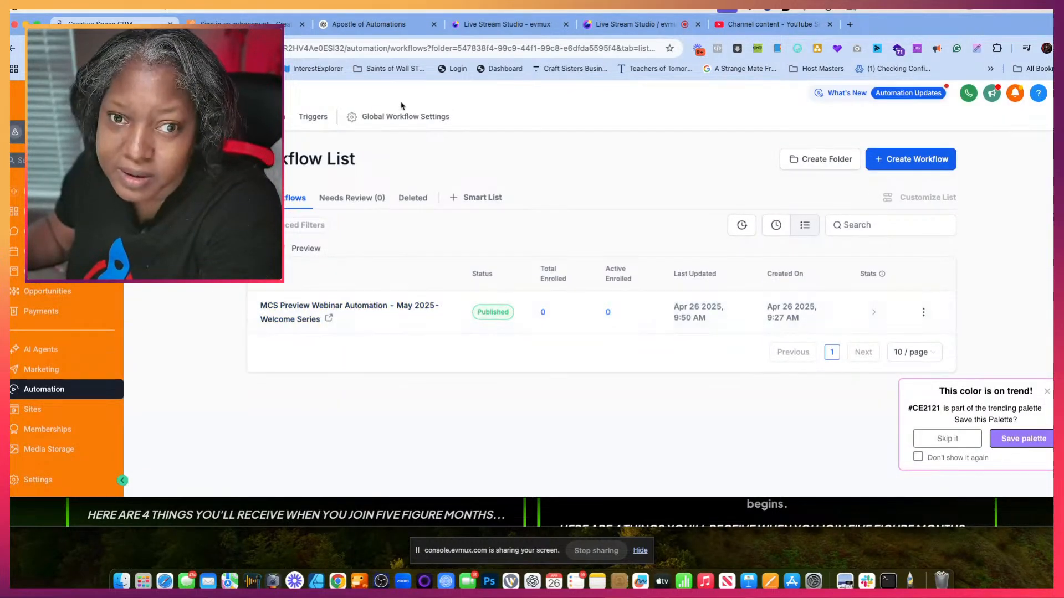
- Switch to the Apostle of Automations chat and review the reminder, attendance tagging and final checklist sections of the build instructions
click(371, 22)
scroll(509, 346, down, 5)
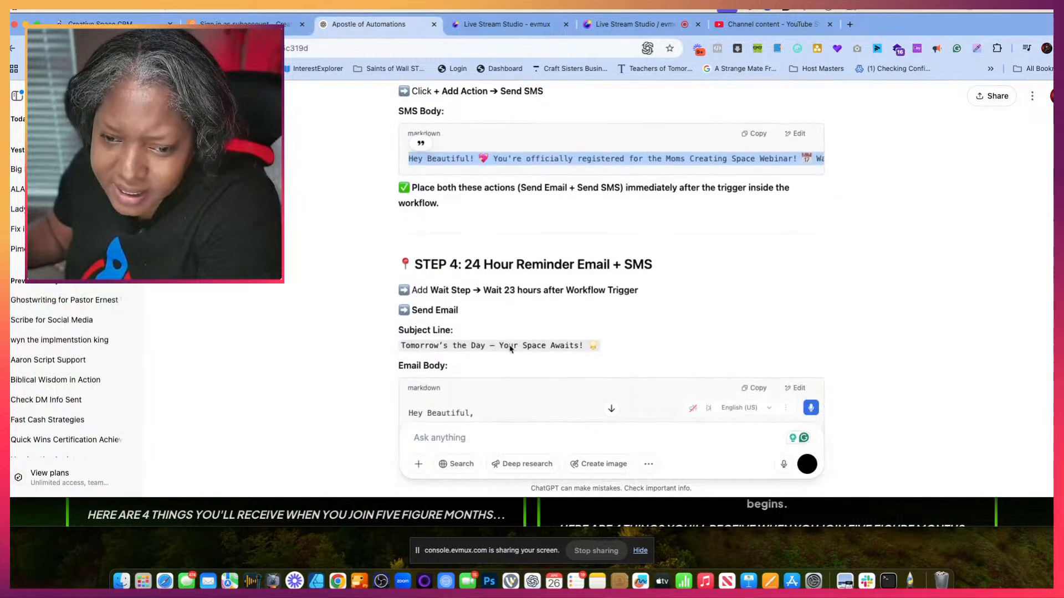
scroll(509, 347, down, 3)
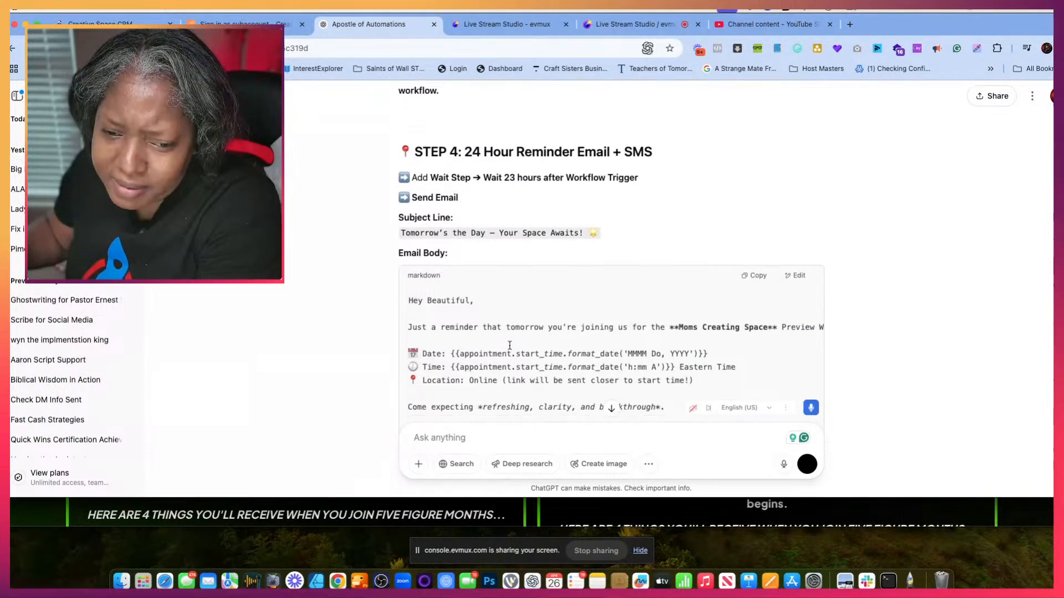
scroll(509, 349, down, 5)
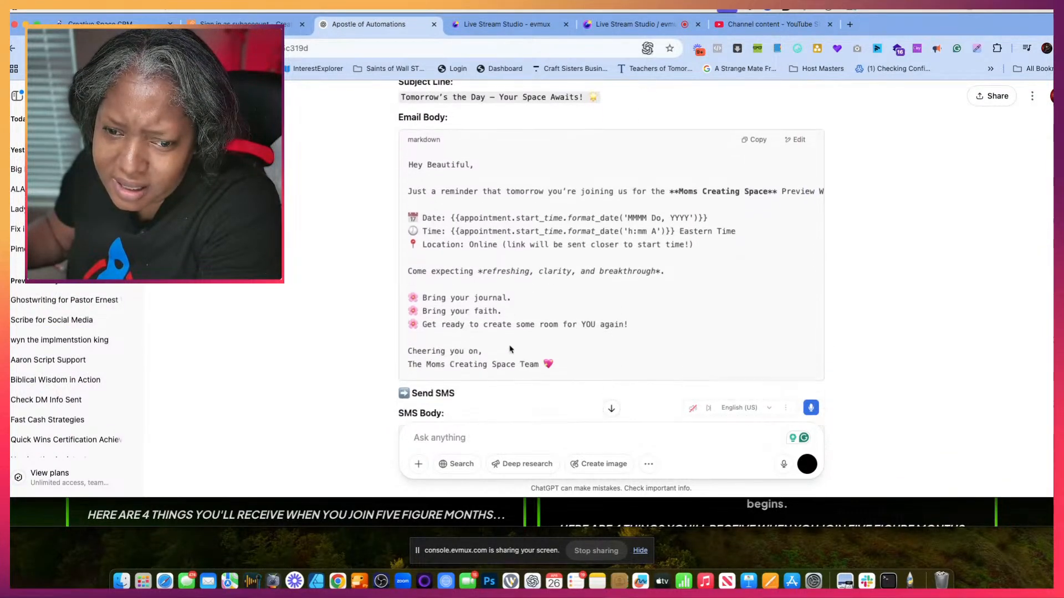
scroll(510, 349, down, 10)
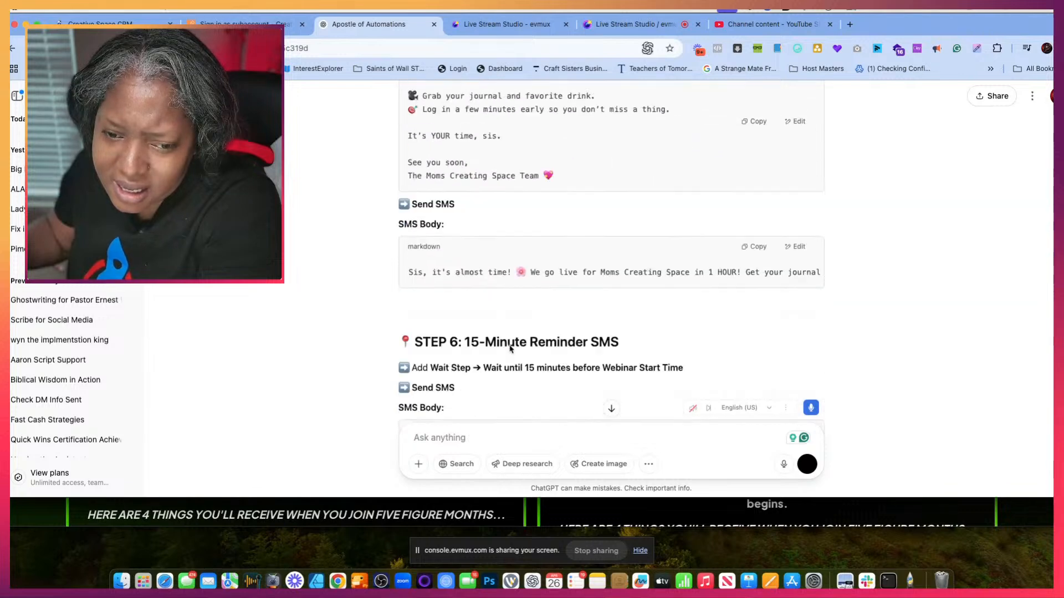
scroll(510, 348, down, 5)
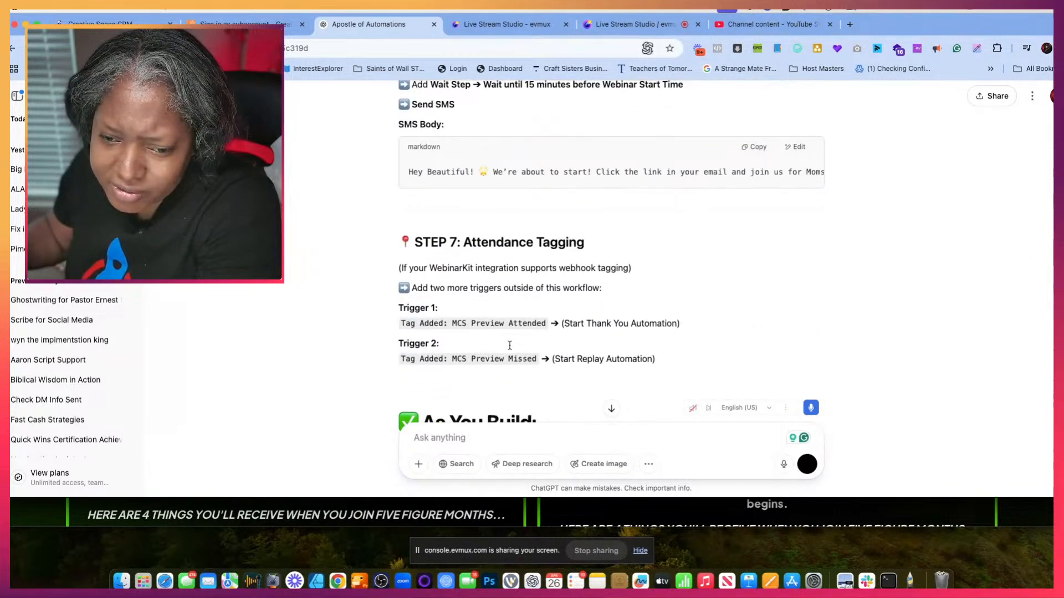
scroll(510, 347, down, 7)
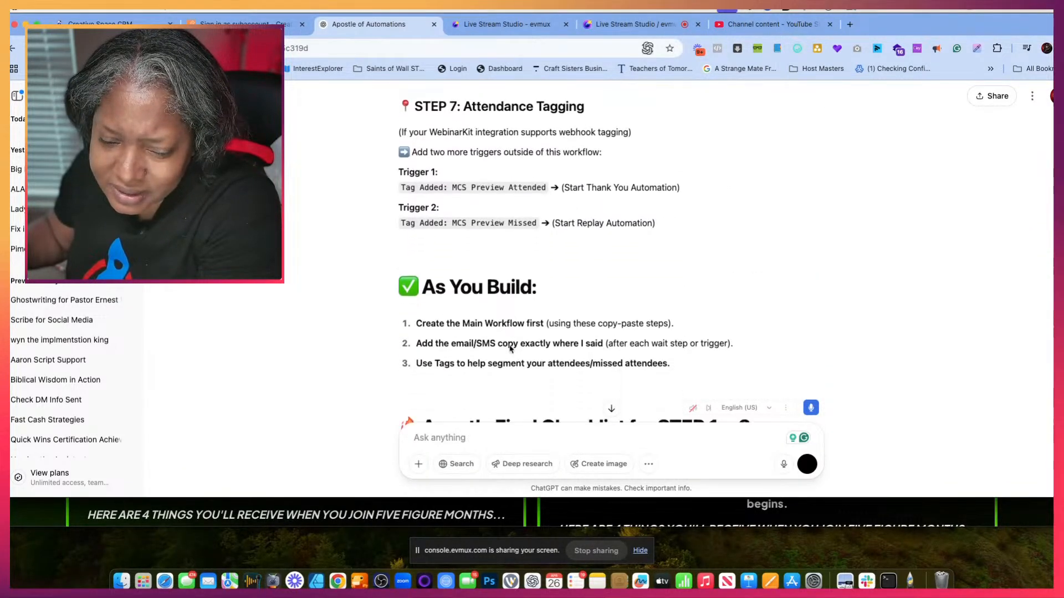
scroll(510, 349, down, 3)
scroll(510, 349, up, 20)
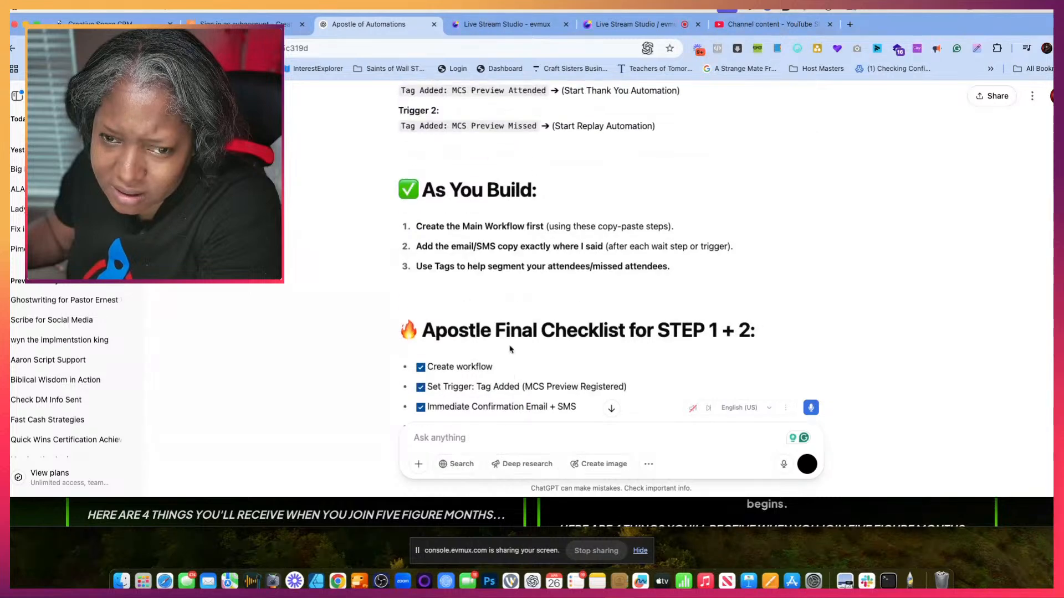
scroll(510, 348, up, 15)
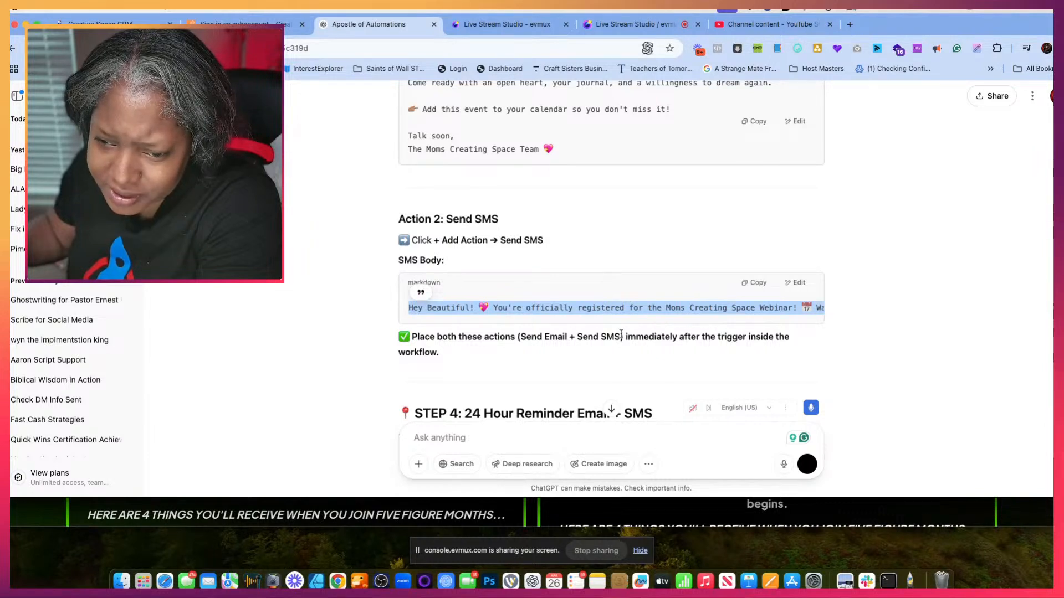
scroll(559, 338, down, 4)
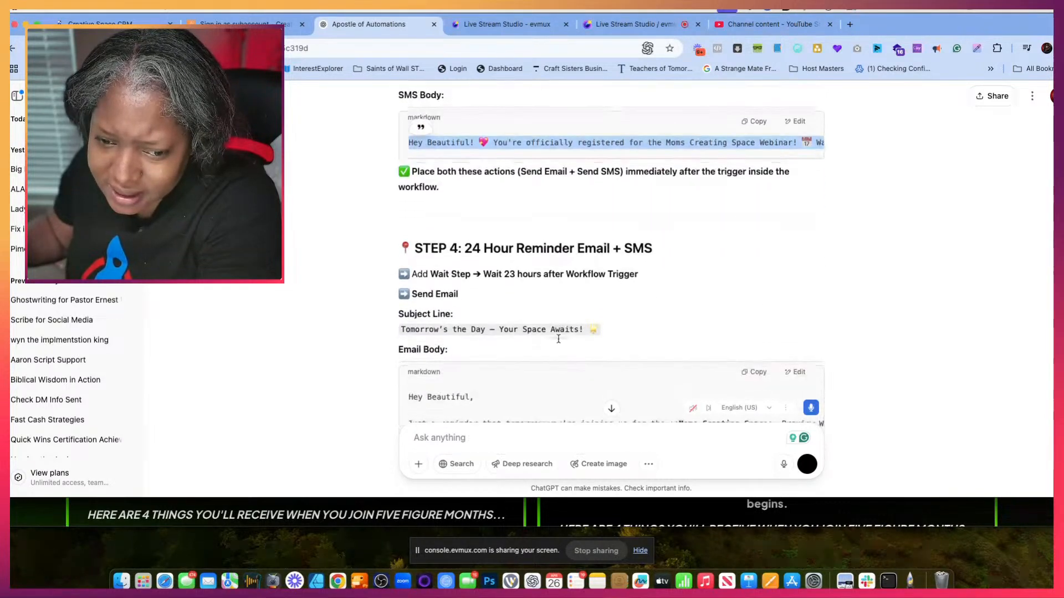
scroll(559, 338, down, 2)
scroll(559, 339, up, 5)
scroll(559, 338, down, 3)
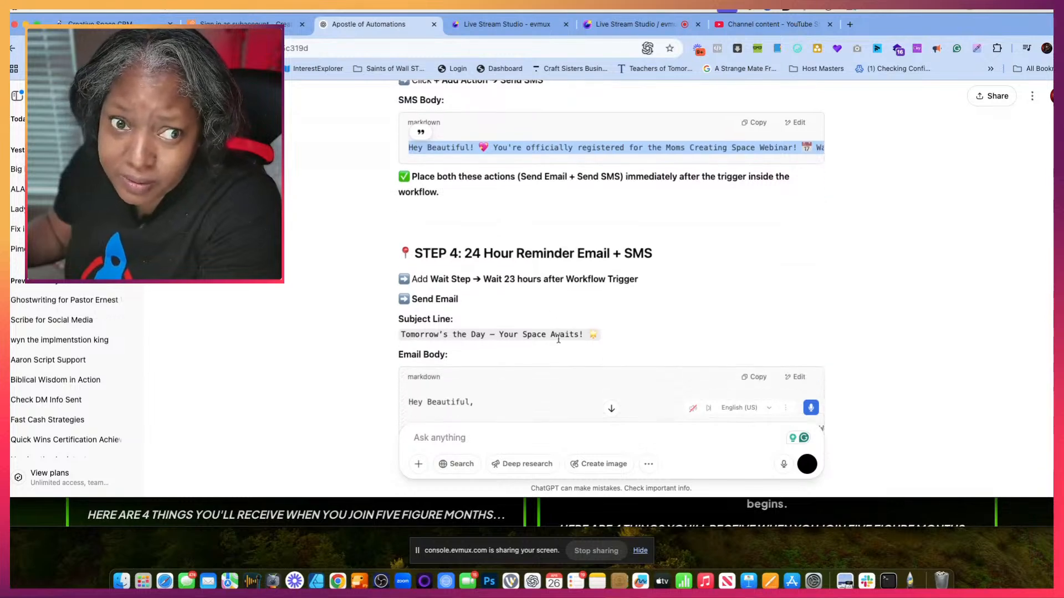
- Switch to the webinar platform and examine the email notification settings and the contents of the 2 day reminder email
click(245, 24)
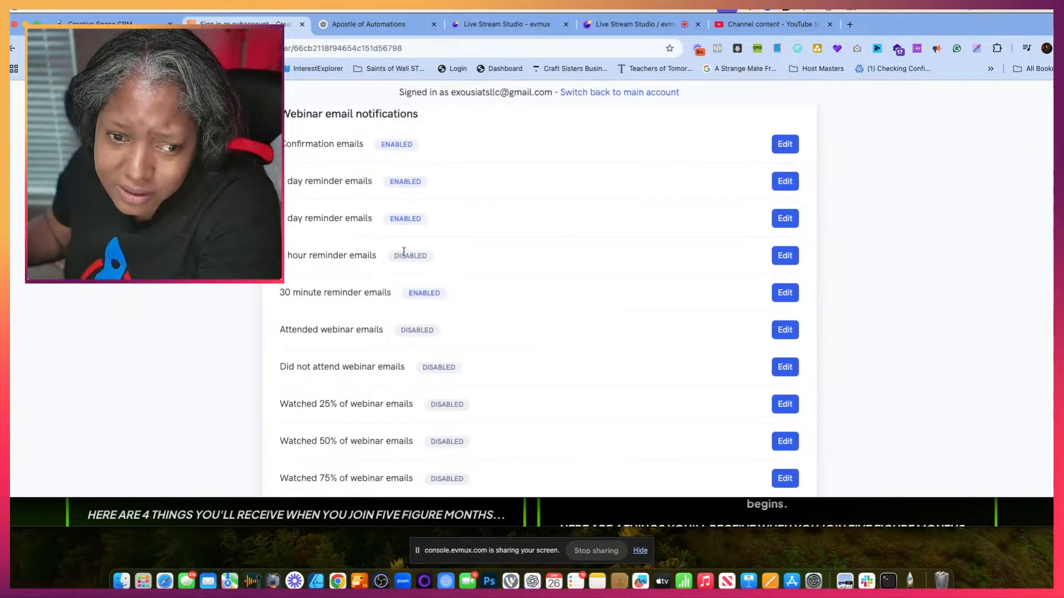
scroll(403, 252, down, 1)
scroll(403, 251, up, 2)
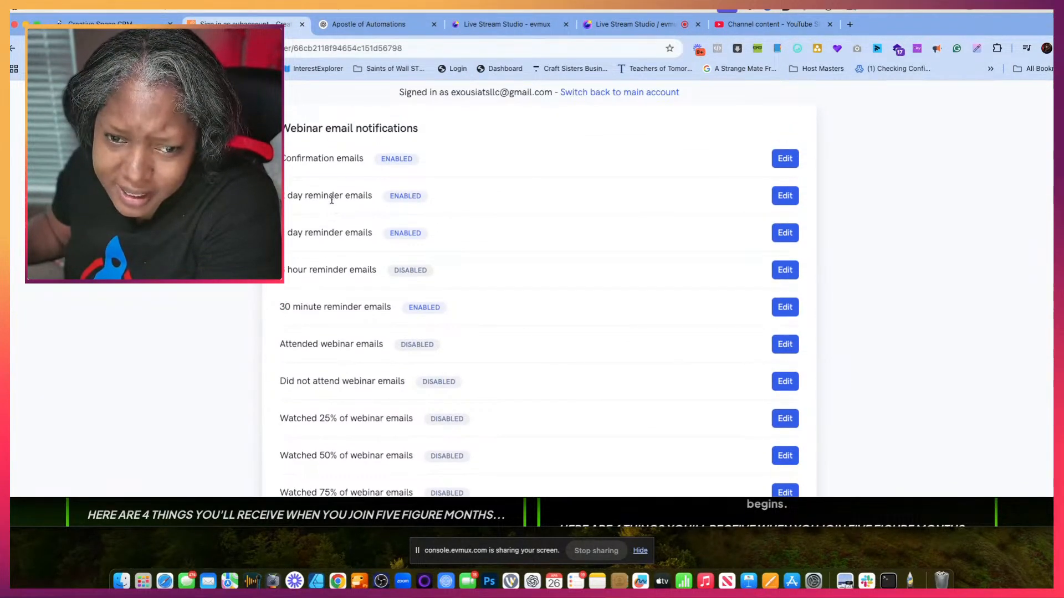
scroll(410, 160, up, 2)
scroll(388, 159, down, 4)
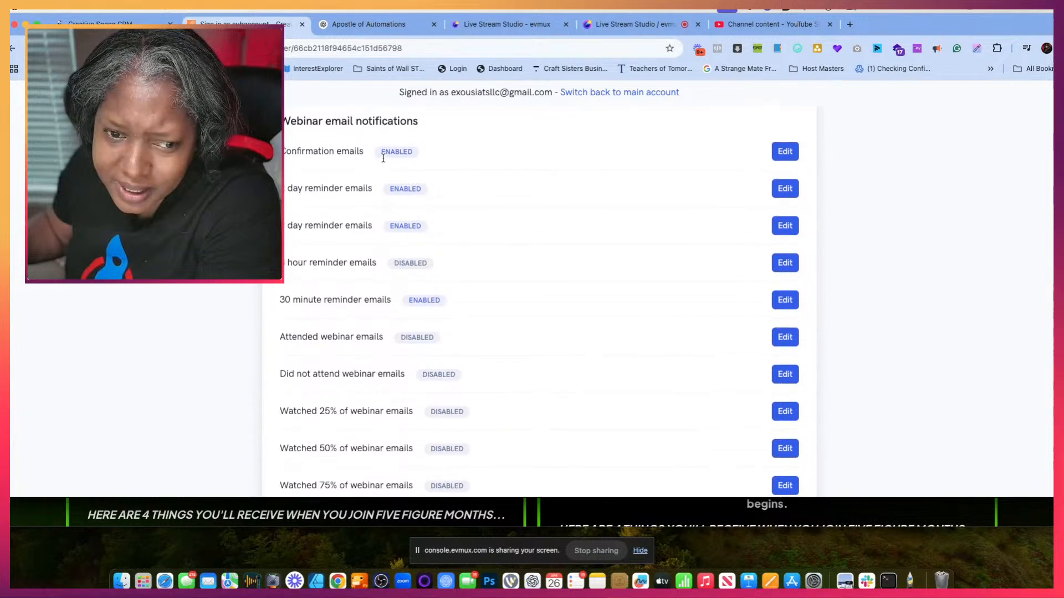
scroll(382, 159, up, 2)
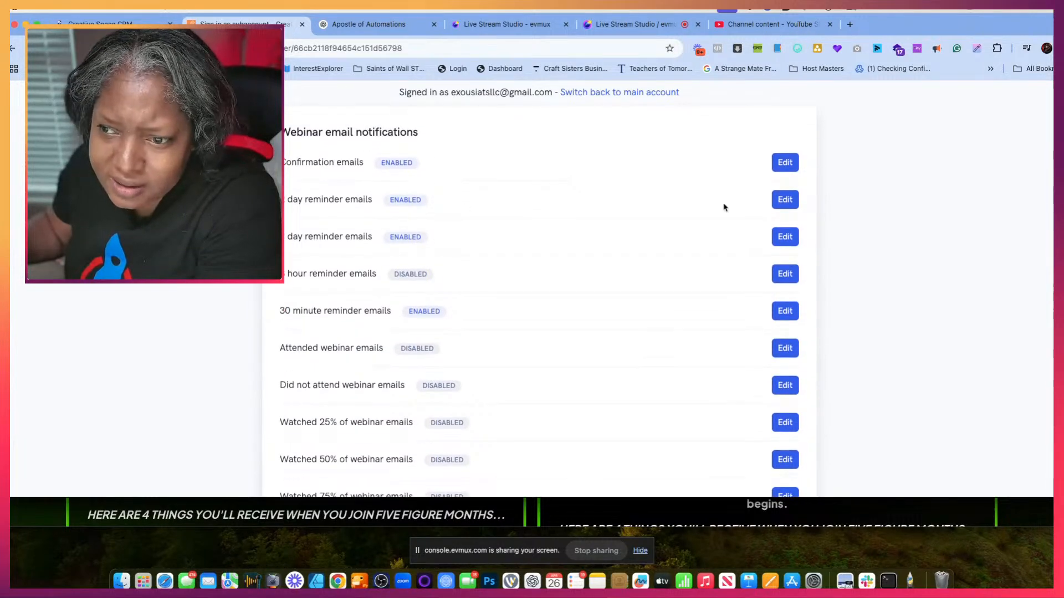
click(793, 205)
scroll(565, 330, down, 3)
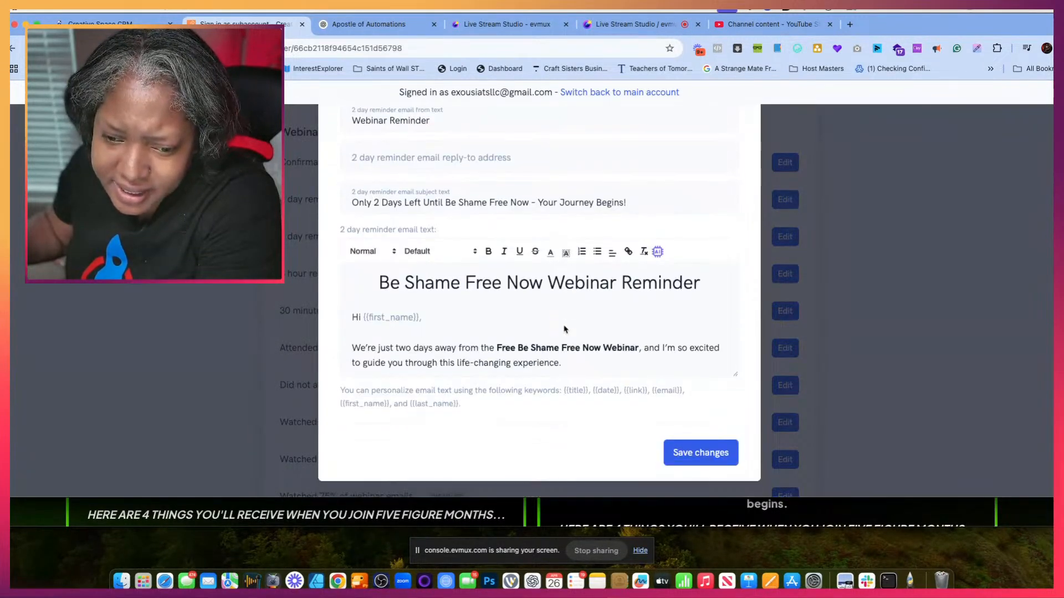
scroll(565, 329, down, 5)
scroll(564, 330, up, 5)
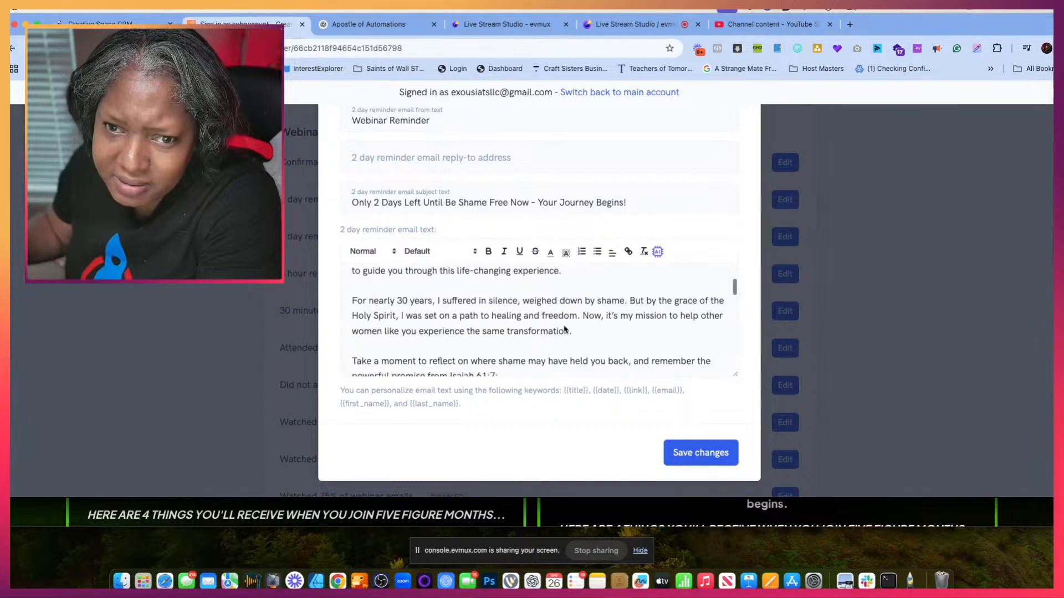
click(302, 187)
- Review the Mom Creating Space webinar's confirmation email and the rest of its notification list
scroll(335, 186, up, 3)
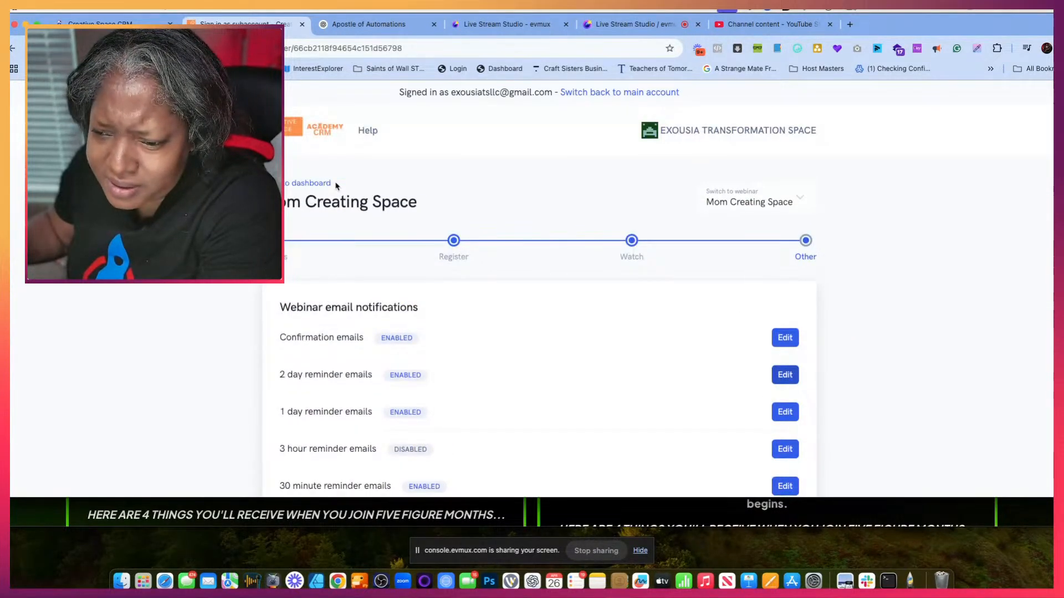
scroll(336, 186, down, 1)
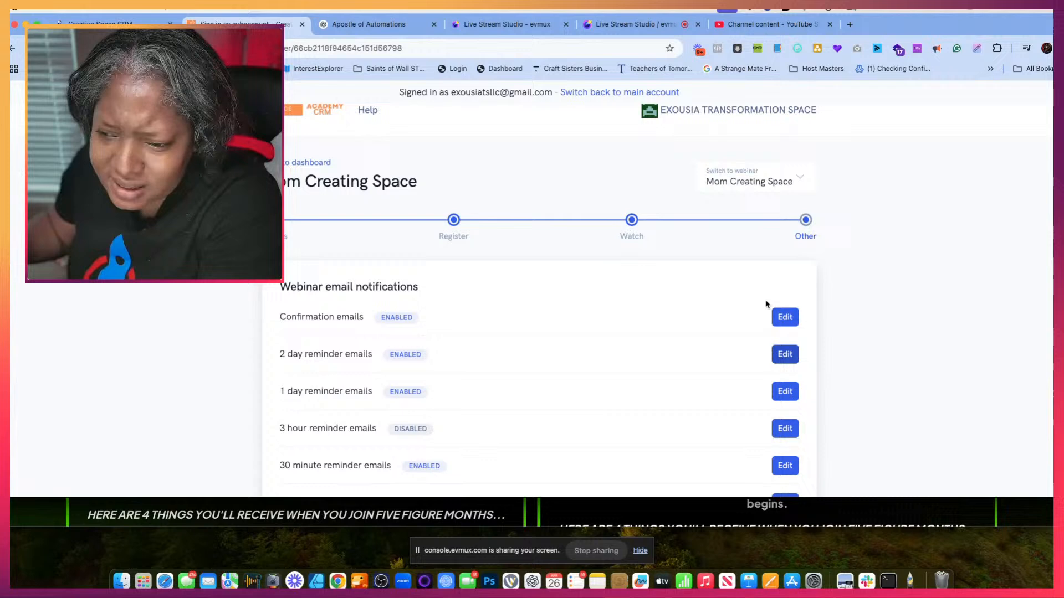
click(795, 319)
scroll(669, 312, down, 2)
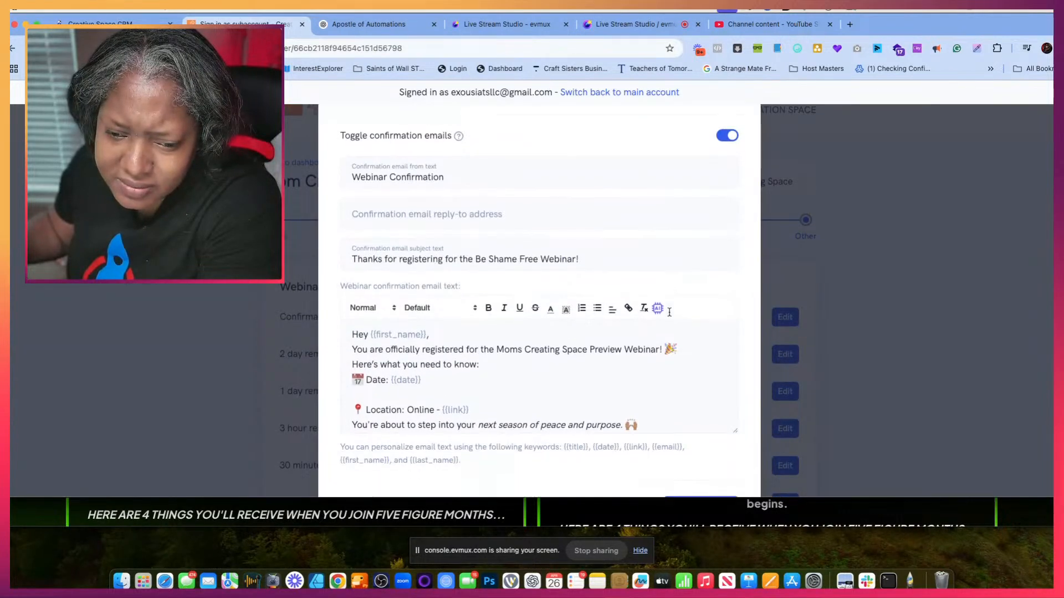
click(873, 197)
scroll(658, 340, down, 5)
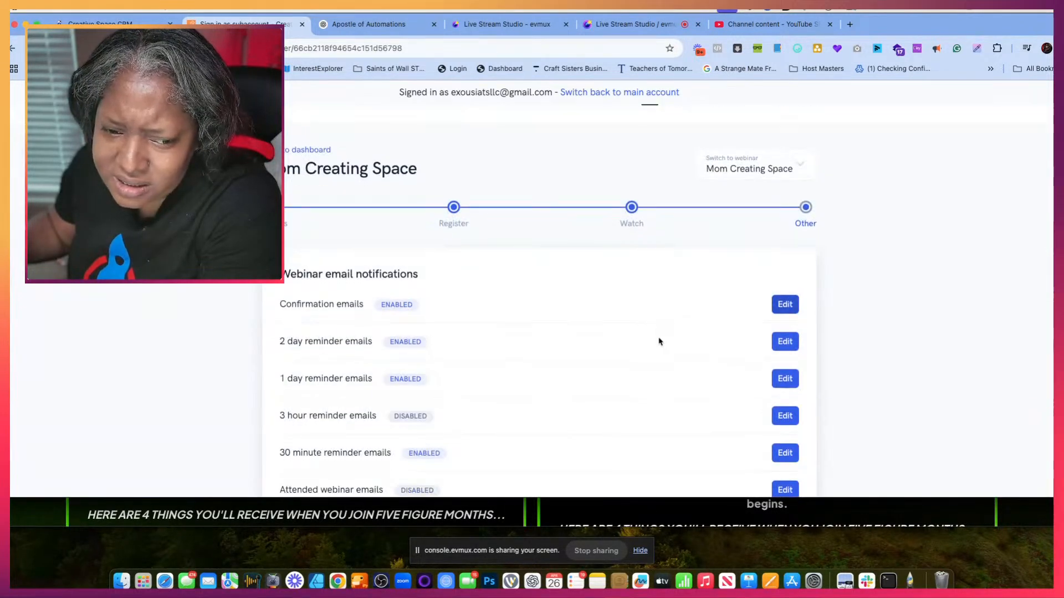
scroll(403, 340, down, 5)
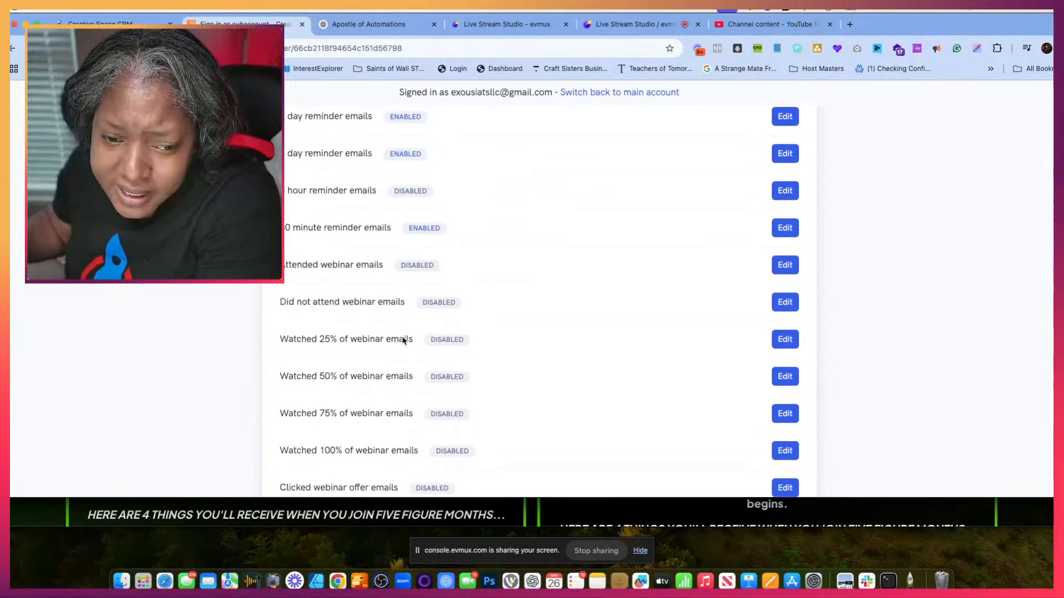
scroll(403, 340, up, 4)
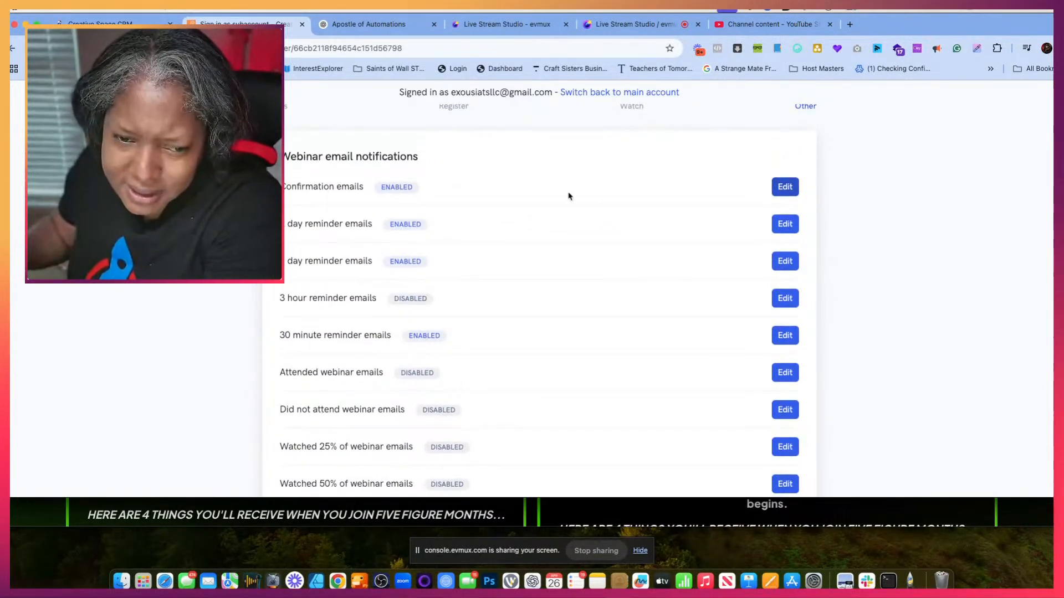
- Examine the subject line and text of the 2 day reminder email again and close it
click(786, 225)
scroll(503, 308, down, 3)
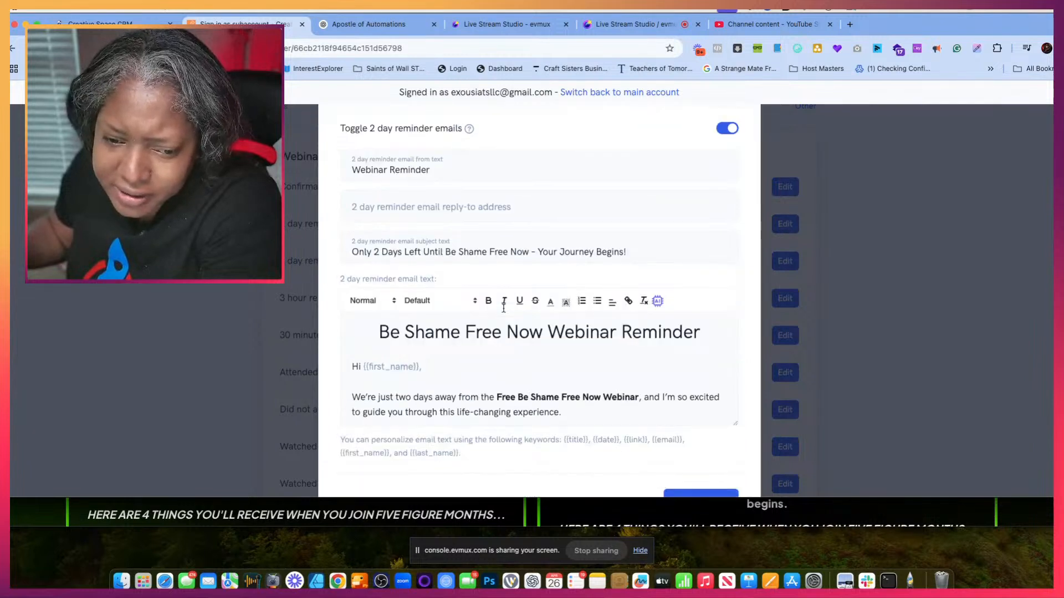
drag(638, 203, 446, 204)
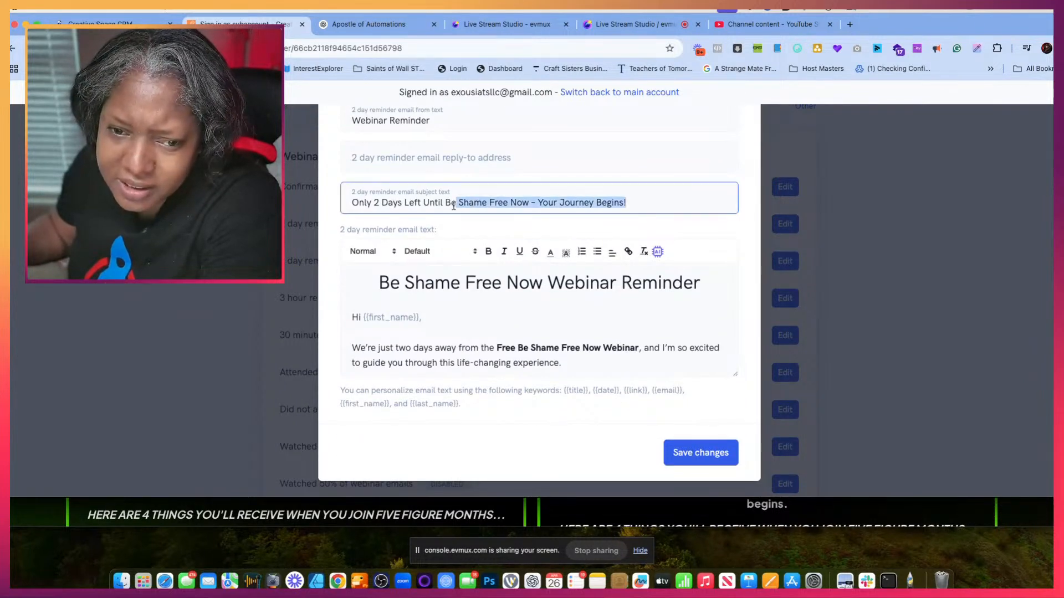
click(416, 204)
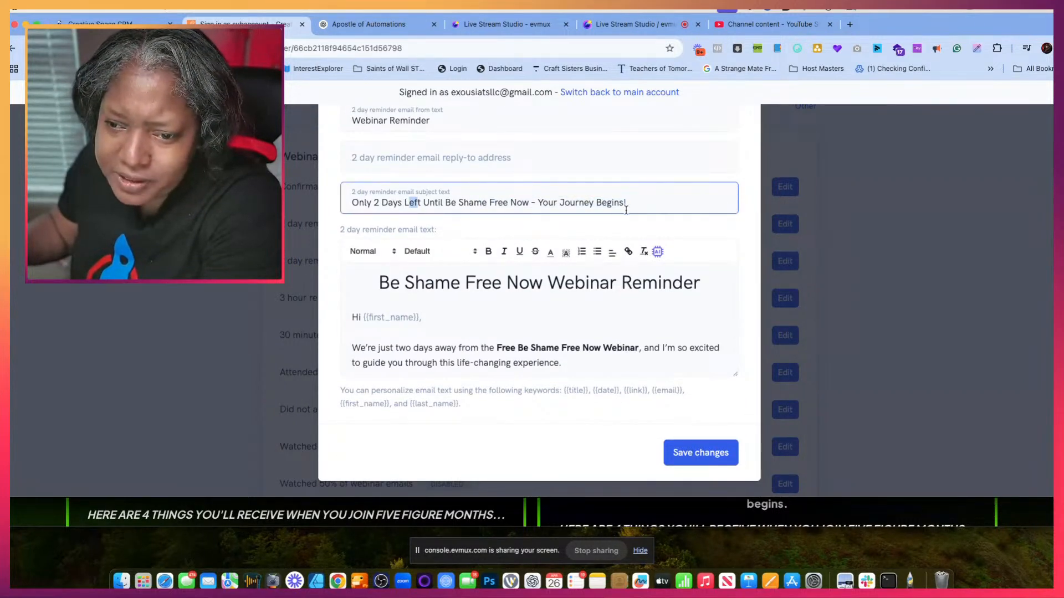
drag(635, 201, 415, 204)
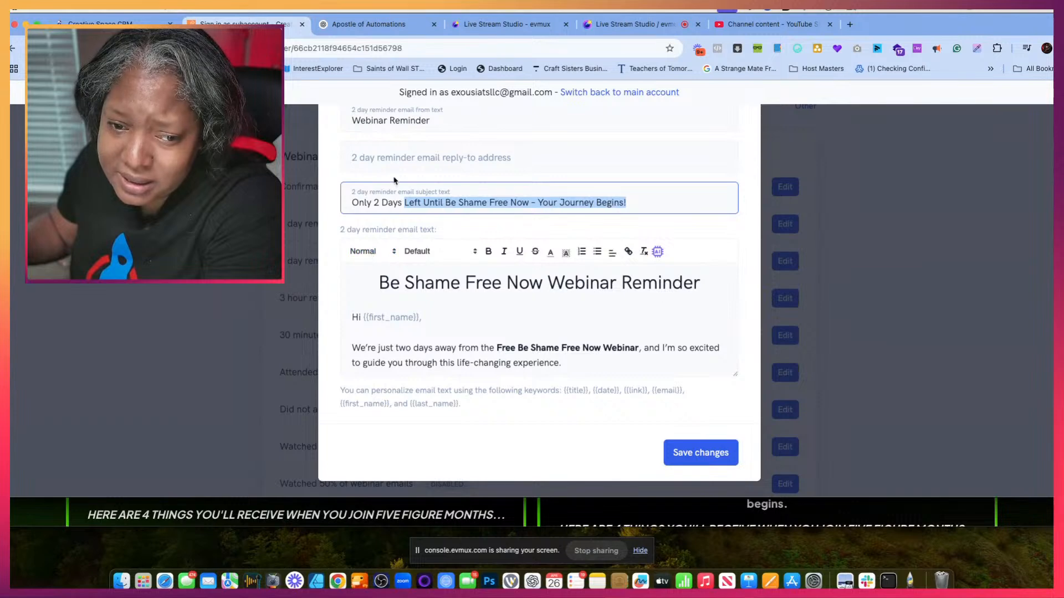
key(Escape)
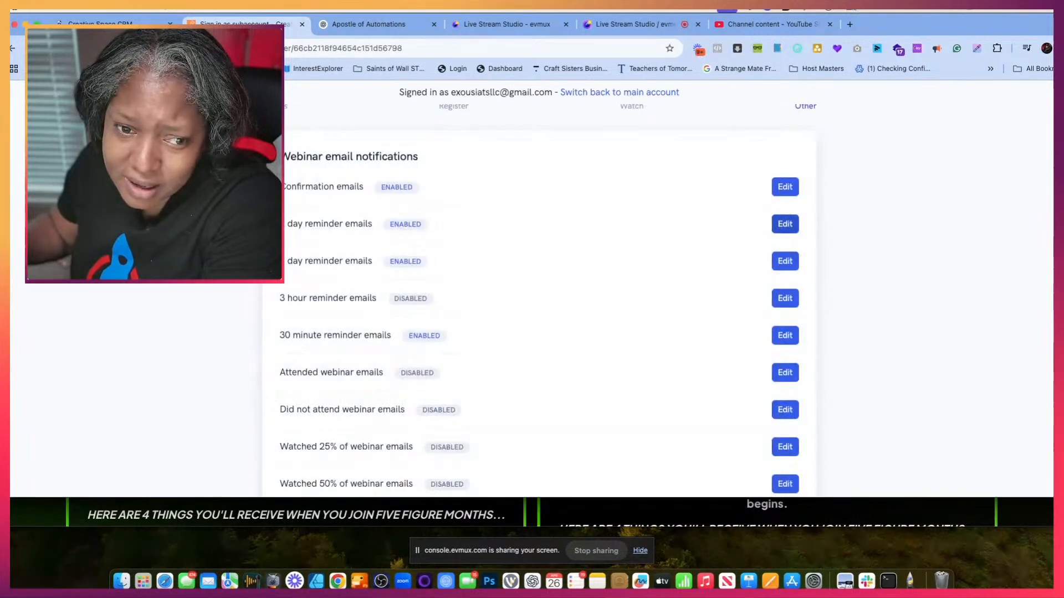
- Select the list of webinar email notifications and switch to the Apostle of Automations chat
drag(285, 220, 418, 419)
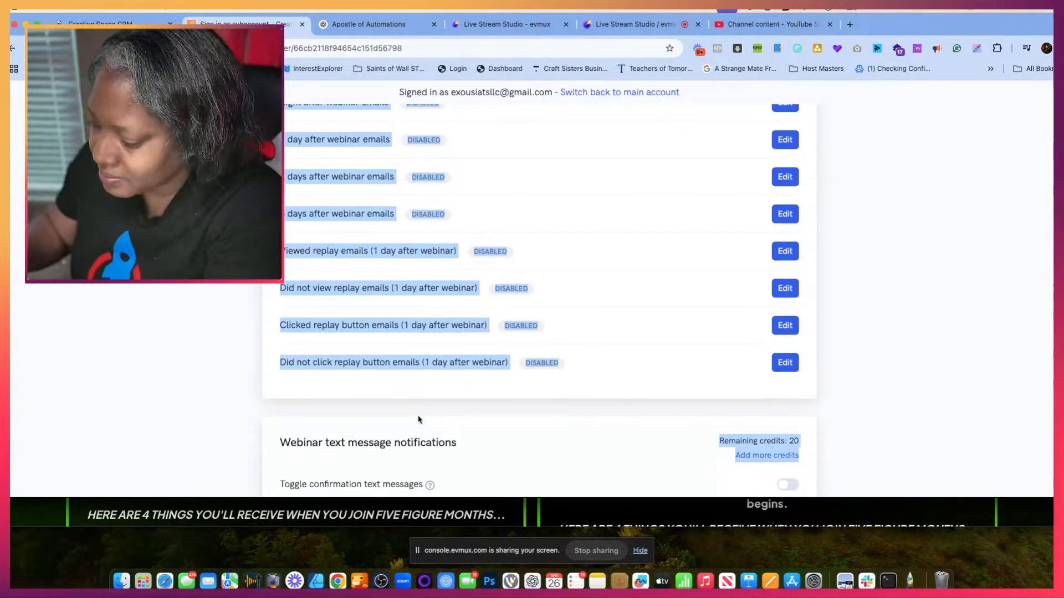
scroll(419, 419, up, 15)
click(365, 27)
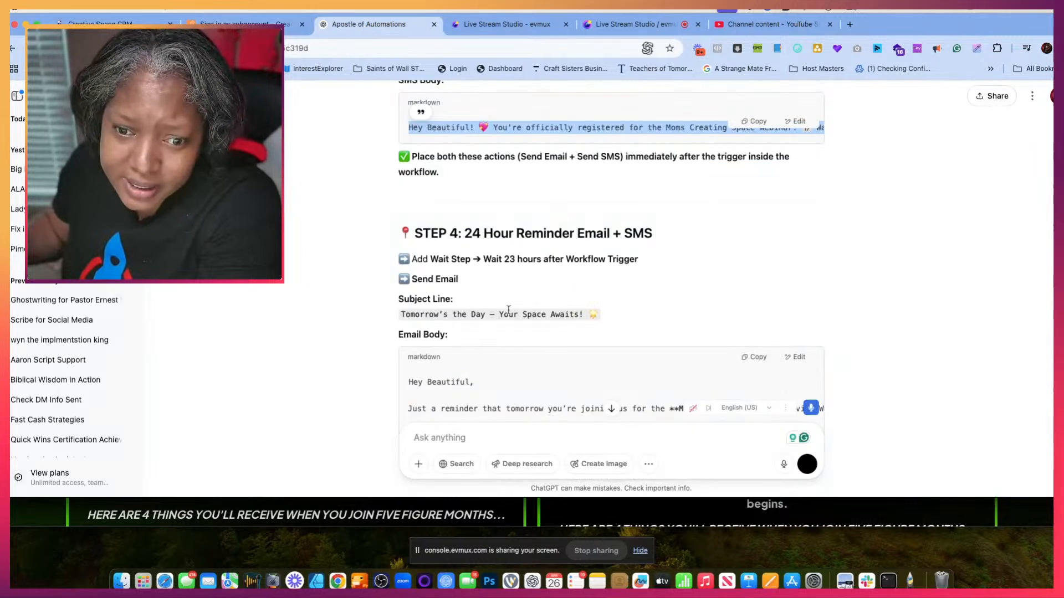
click(463, 436)
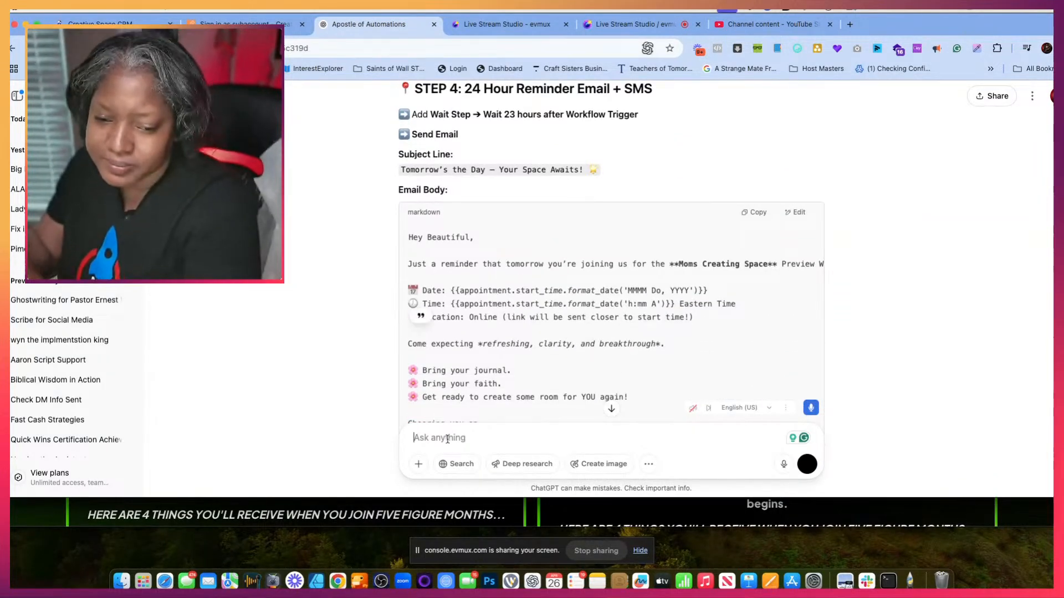
text(With no )
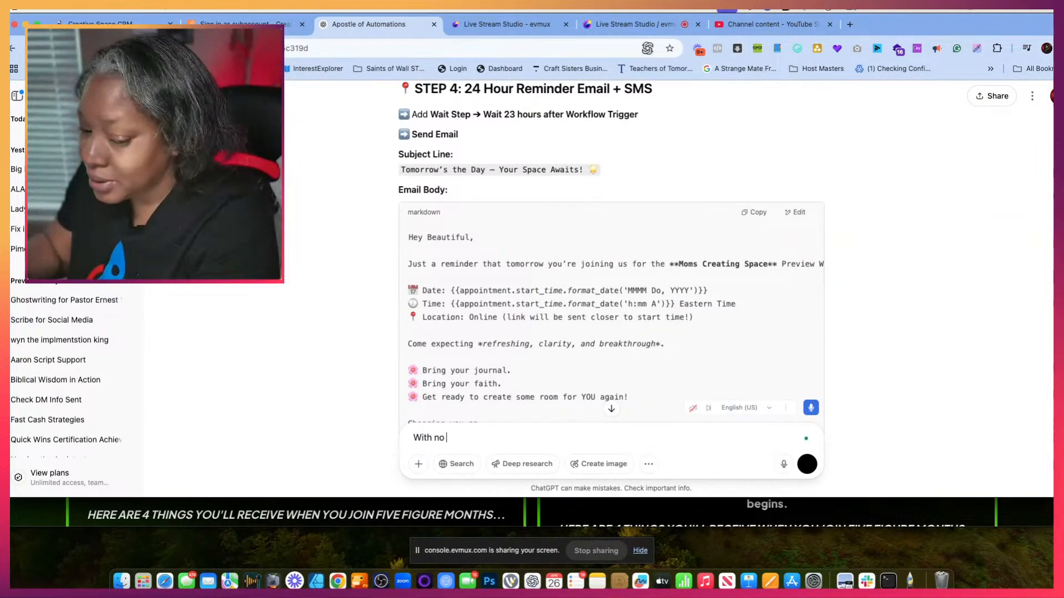
text(emojis)
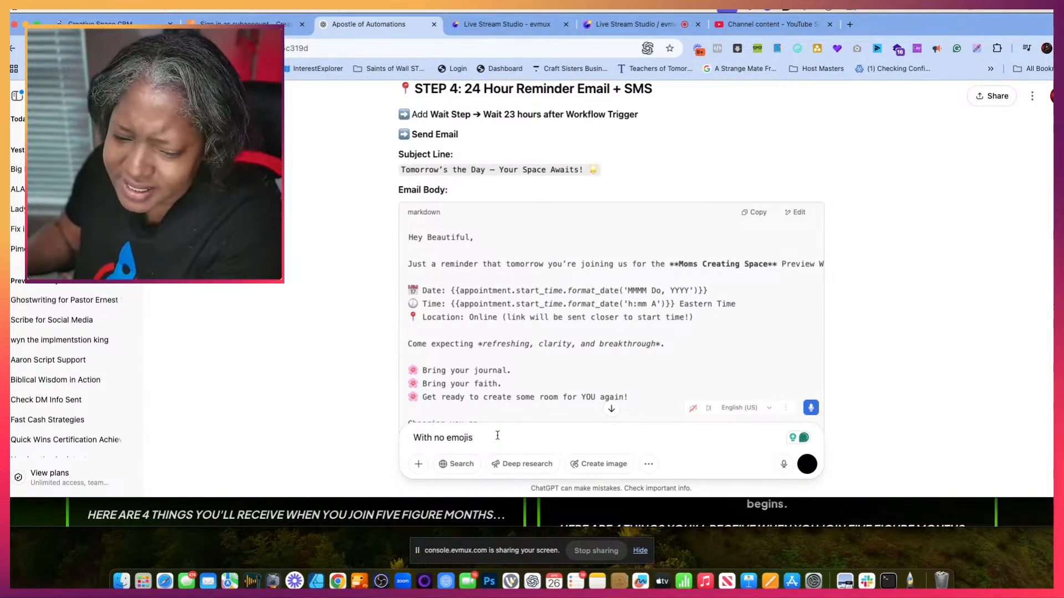
drag(494, 441, 413, 439)
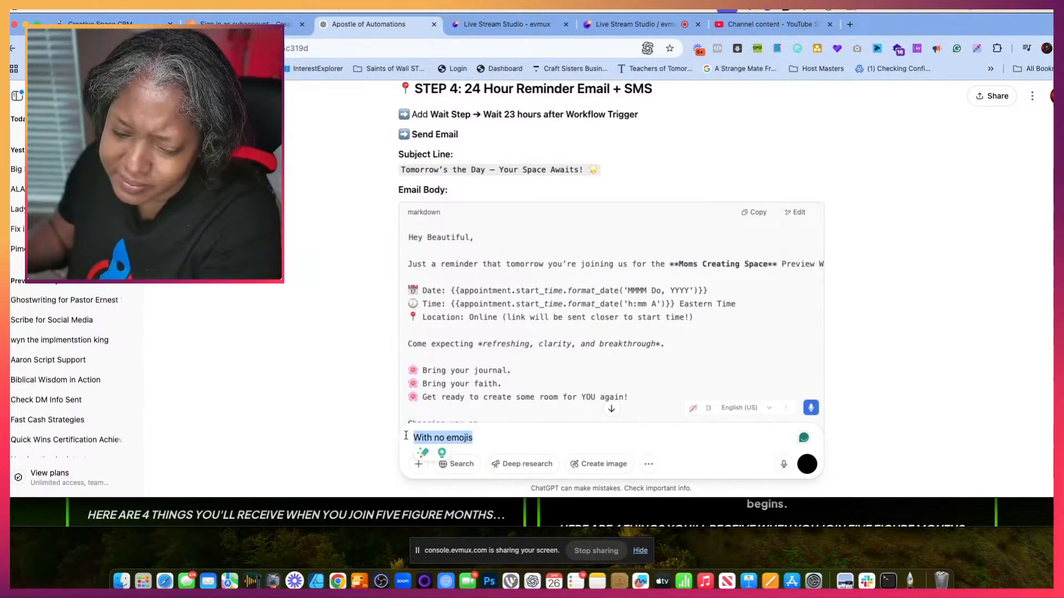
key(BackSpace)
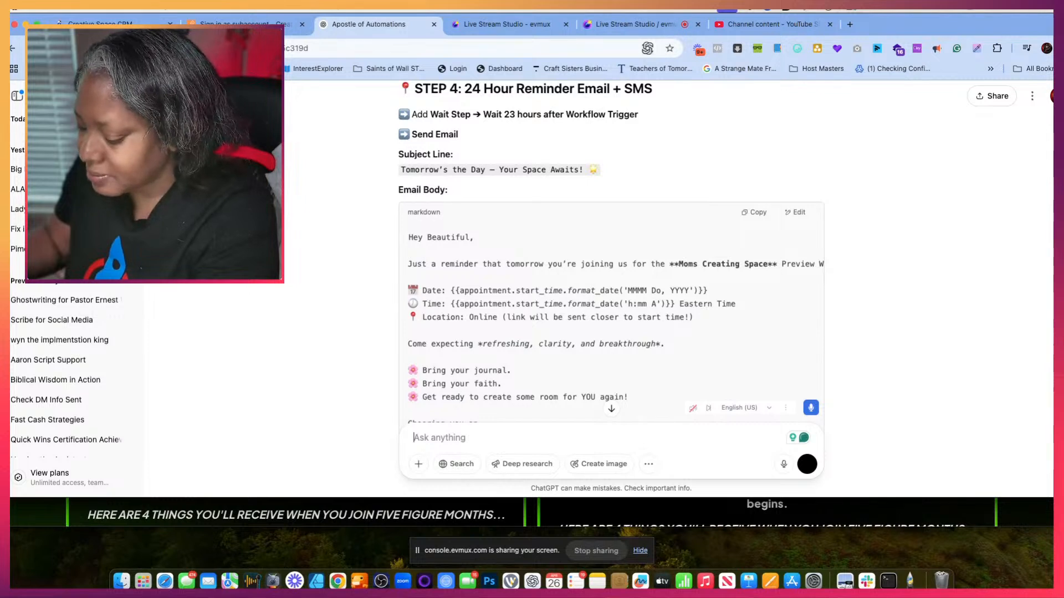
- Send the prompt "this is the format can you make emails for each of these along with SMS on the SMS less than 160 characters no emojis"
text(th)
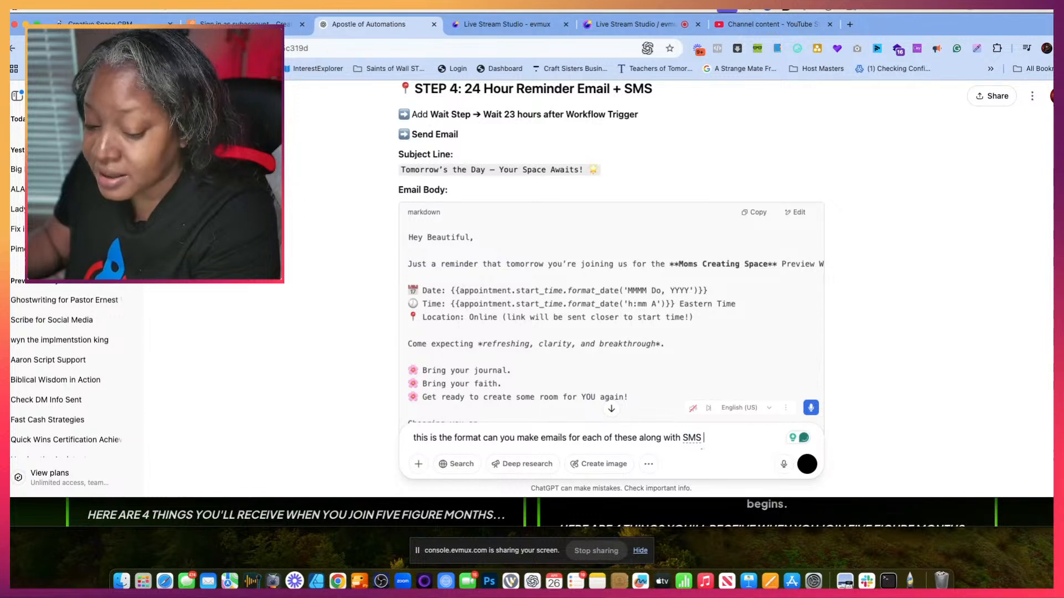
text(on the sm)
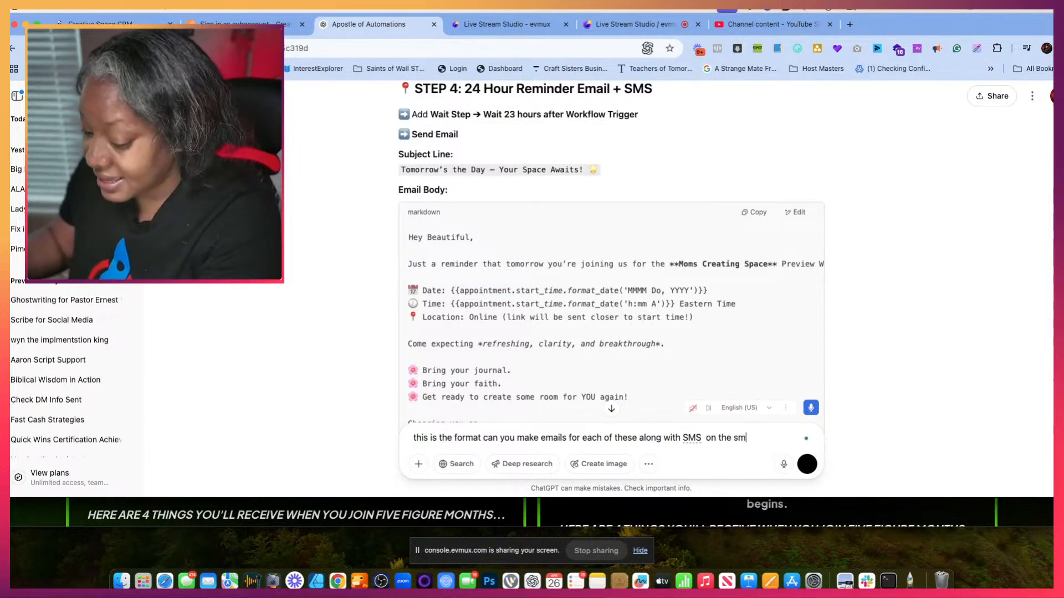
key(BackSpace)
key(BackSpace)
key(BackSpace)
key(BackSpace)
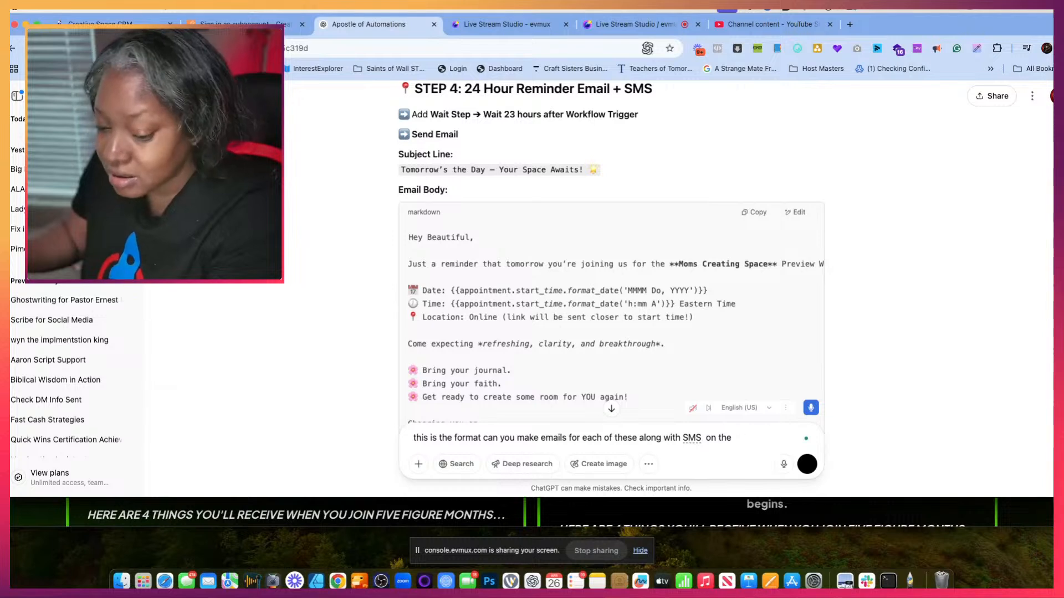
text(SMS less t)
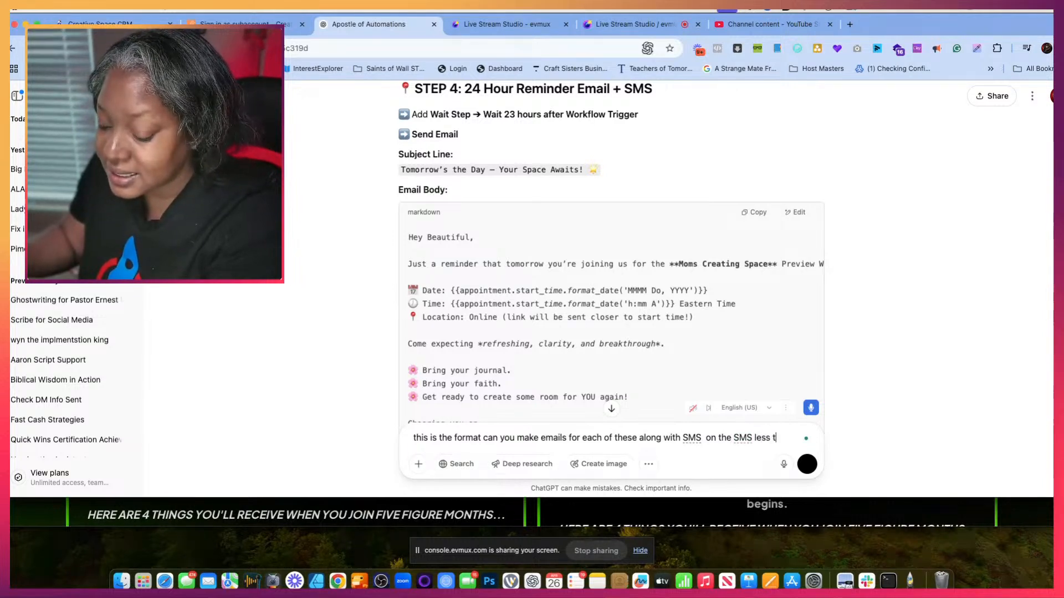
text(han 160 characters no emojis)
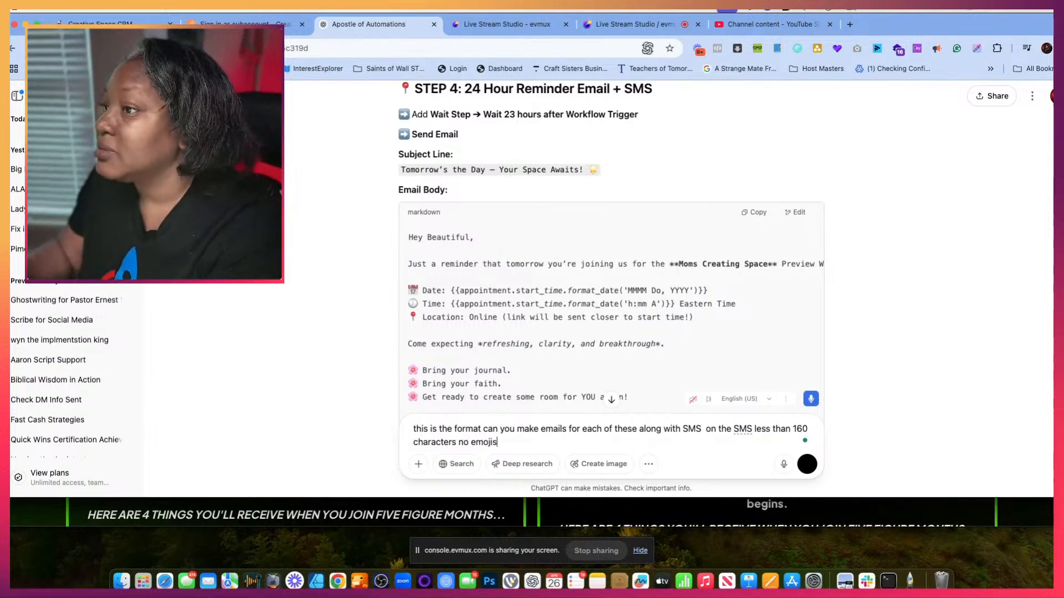
key(Return)
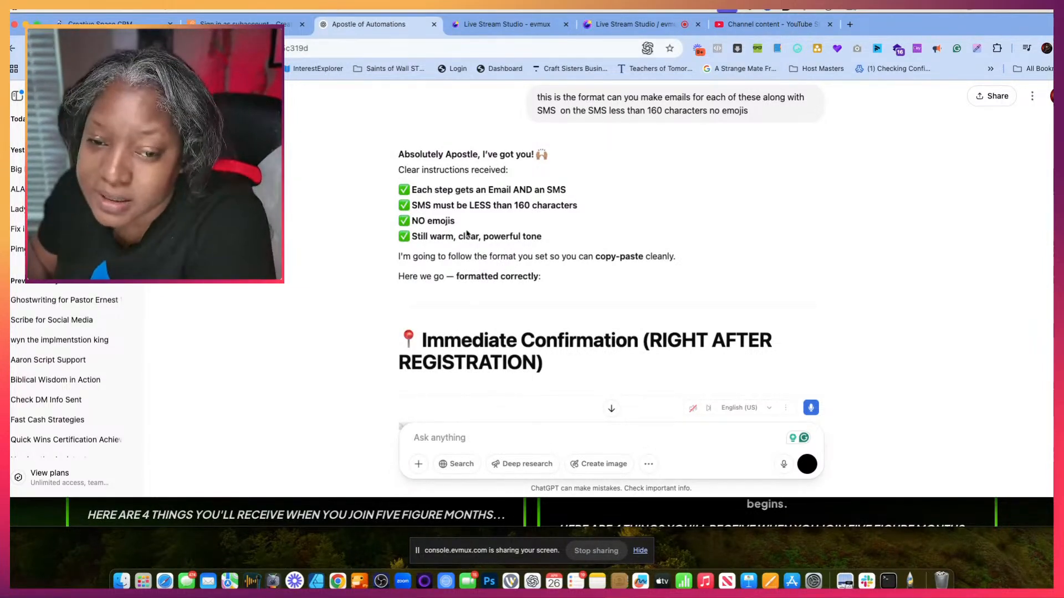
- Review the generated confirmation, 24-hour and 1-hour reminder emails and SMS texts through to the end of the reply
scroll(527, 277, down, 4)
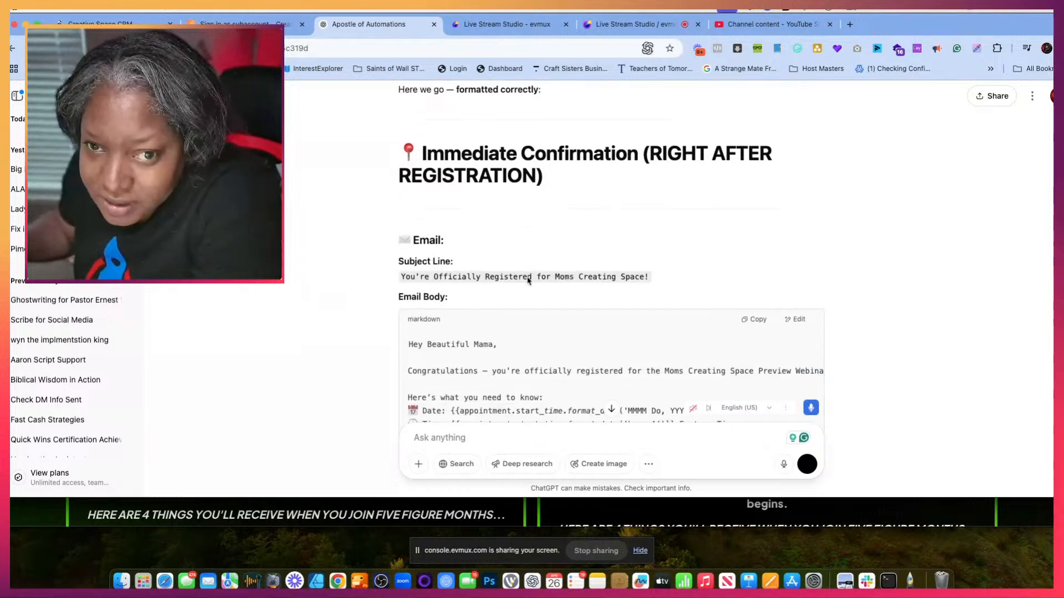
scroll(528, 280, up, 4)
scroll(528, 281, up, 1)
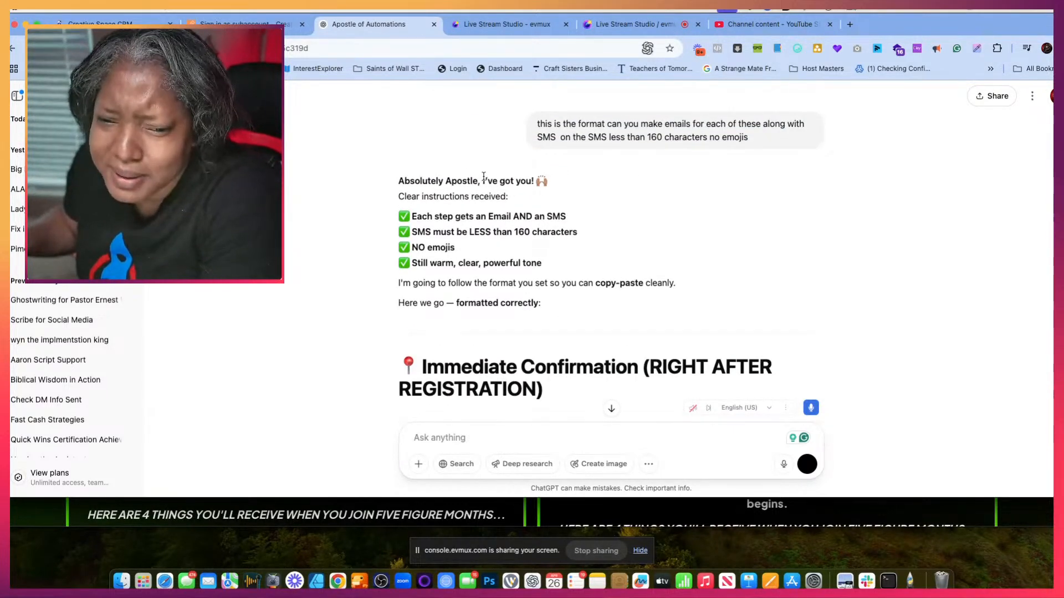
scroll(483, 244, down, 3)
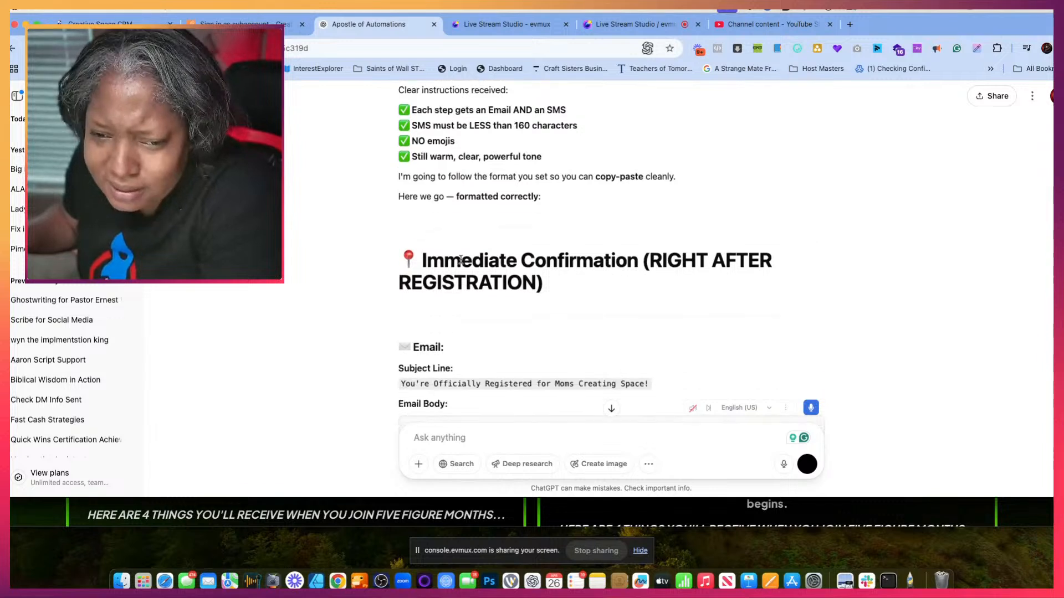
scroll(459, 259, down, 5)
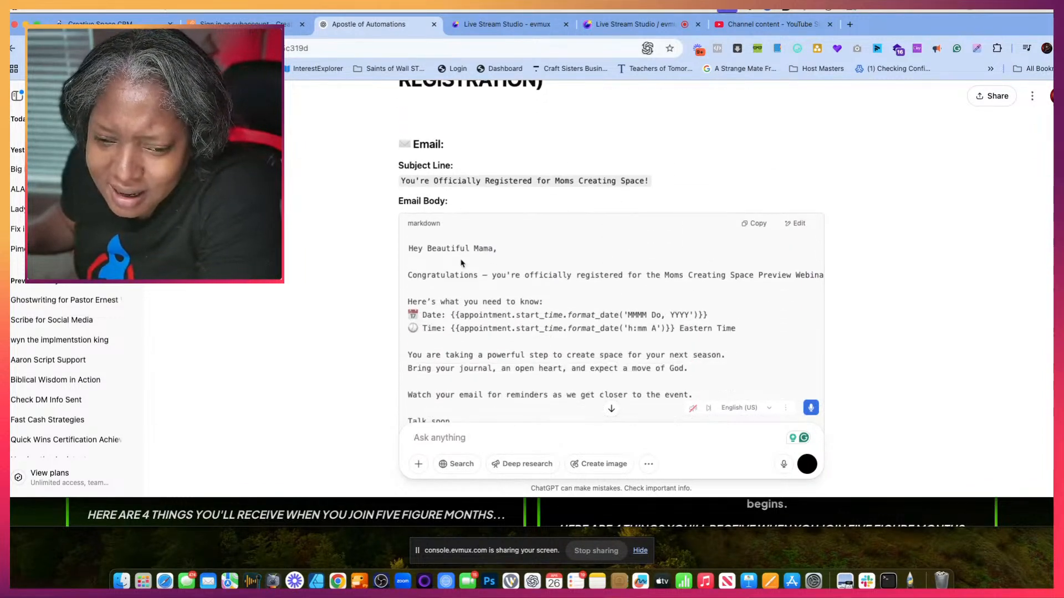
scroll(461, 263, up, 2)
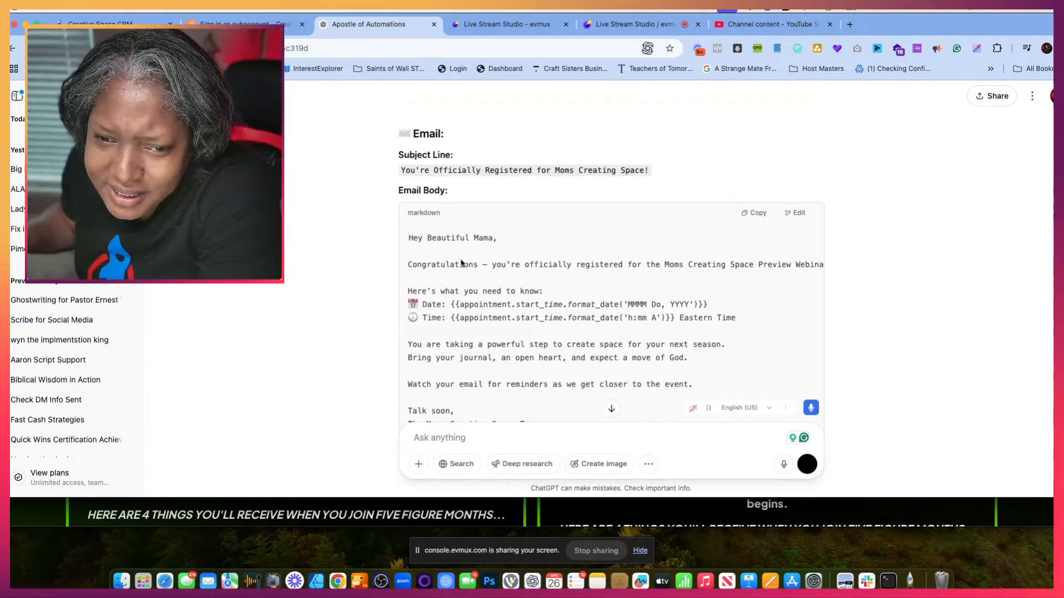
scroll(461, 262, down, 6)
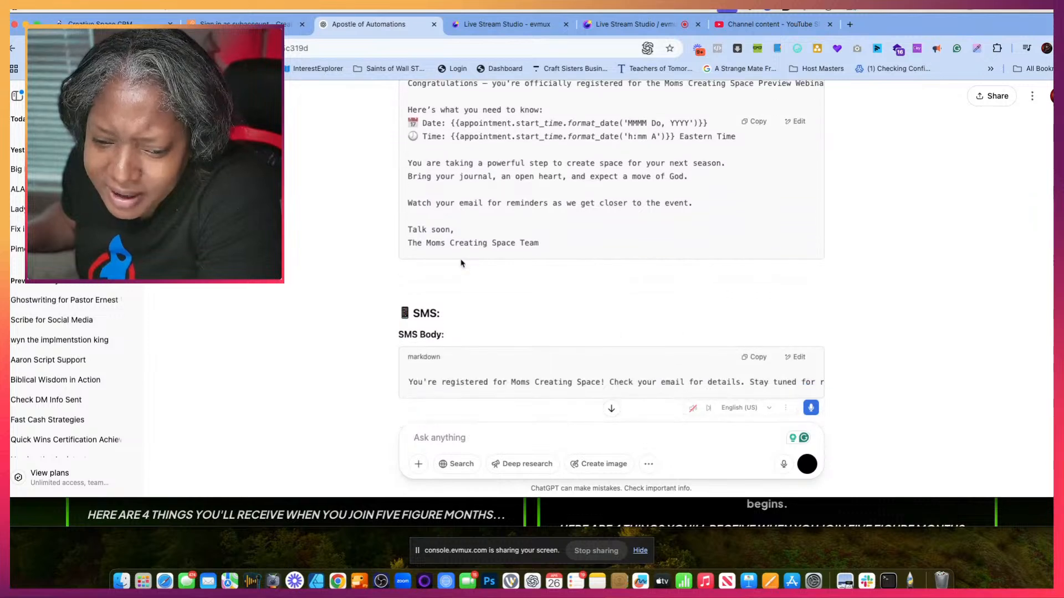
scroll(461, 262, down, 6)
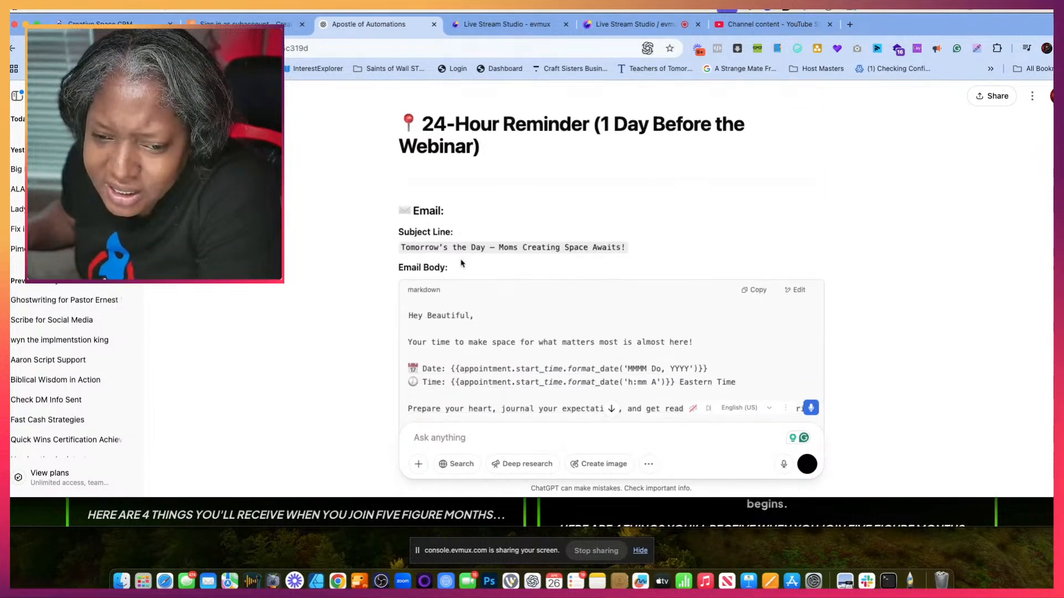
scroll(461, 263, up, 5)
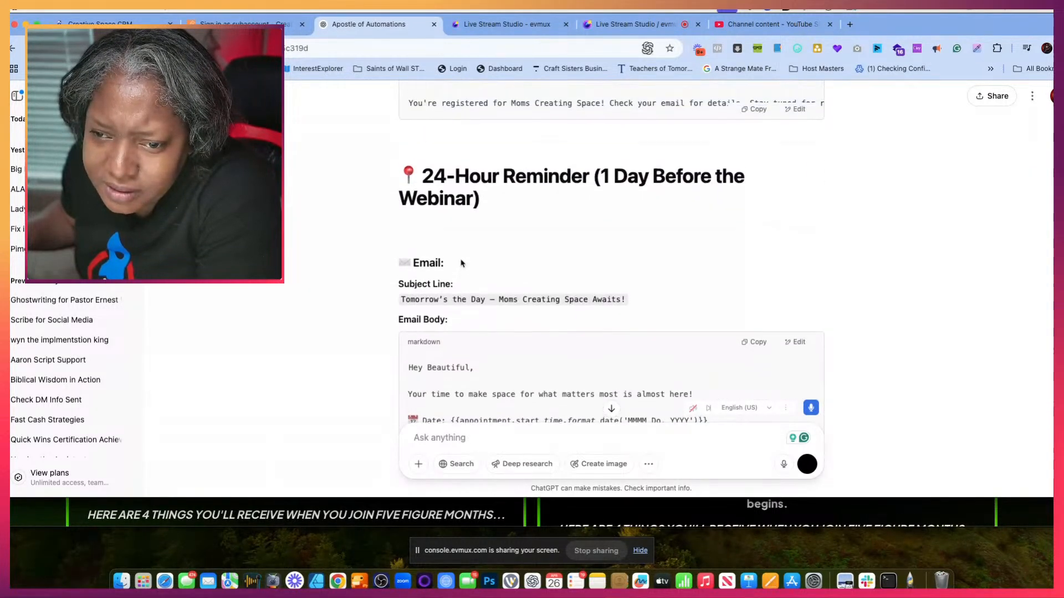
scroll(461, 262, up, 3)
scroll(461, 263, down, 15)
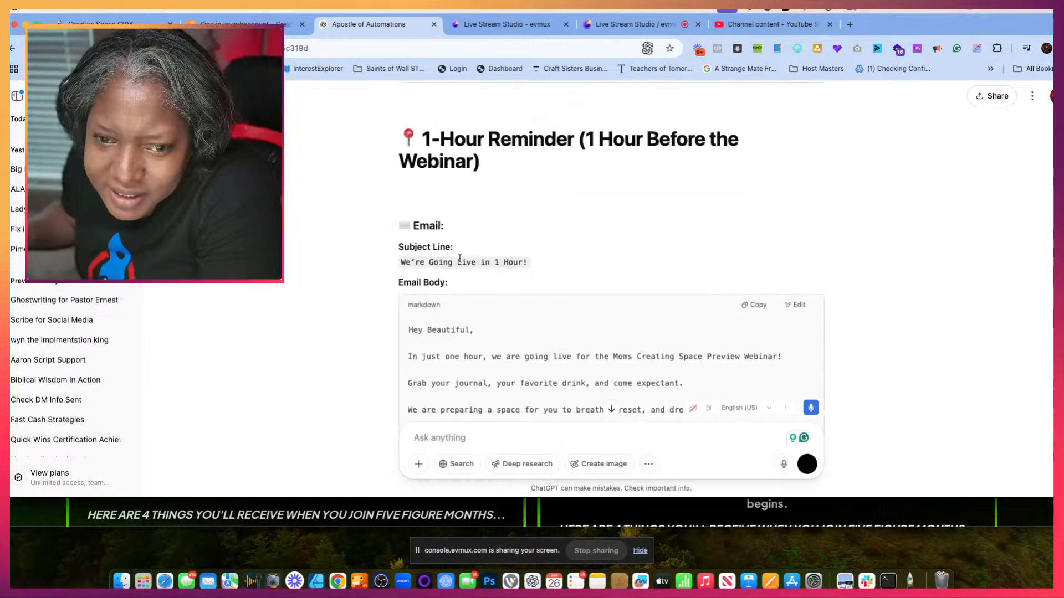
scroll(460, 258, down, 20)
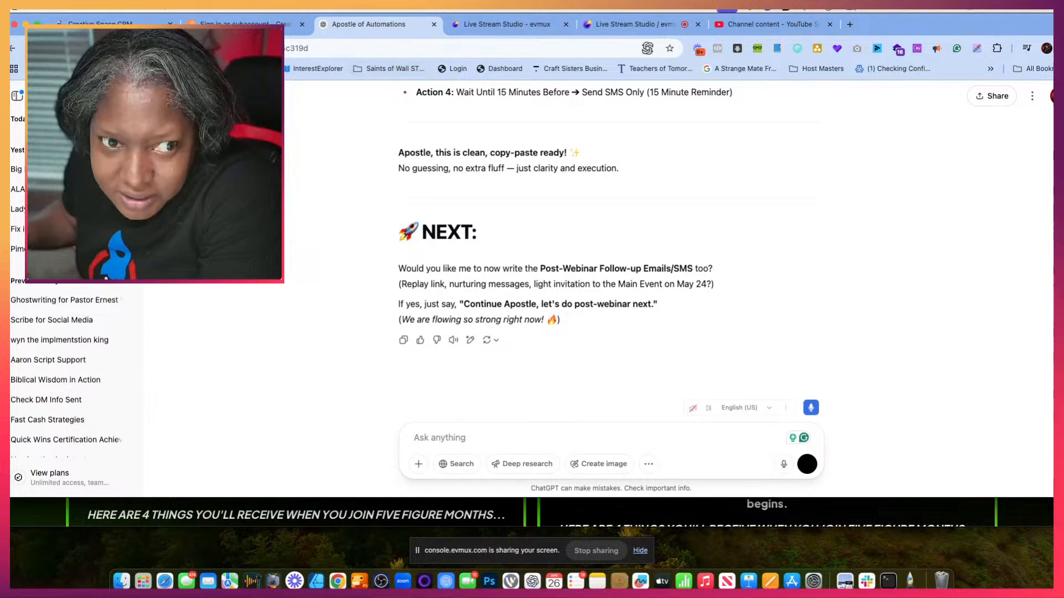
- Switch to the webinar platform and copy the email notification list from 2 day reminder emails through Did not click replay button emails
click(213, 25)
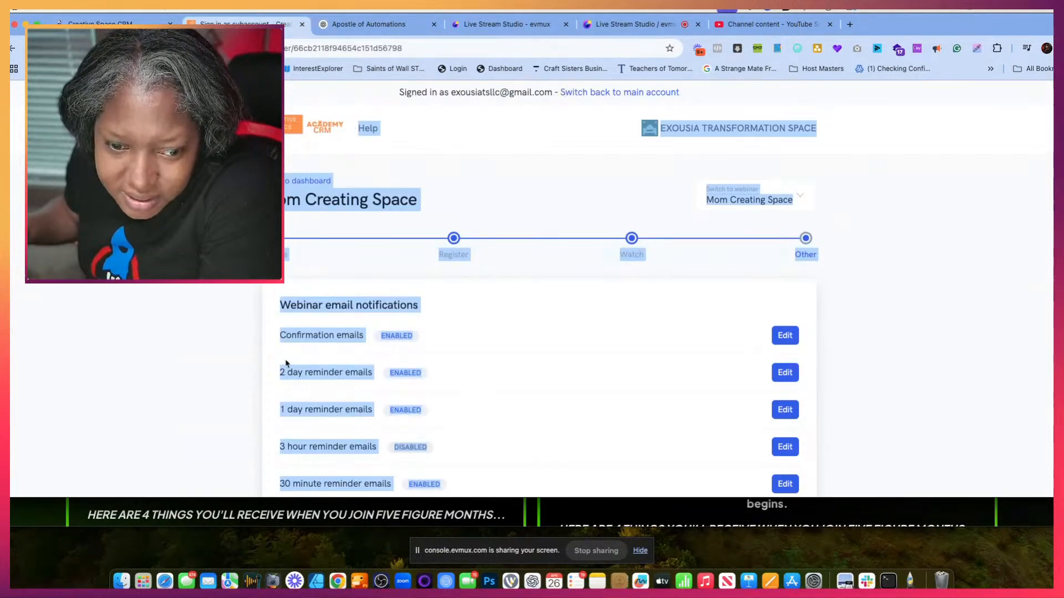
scroll(287, 363, down, 3)
click(287, 272)
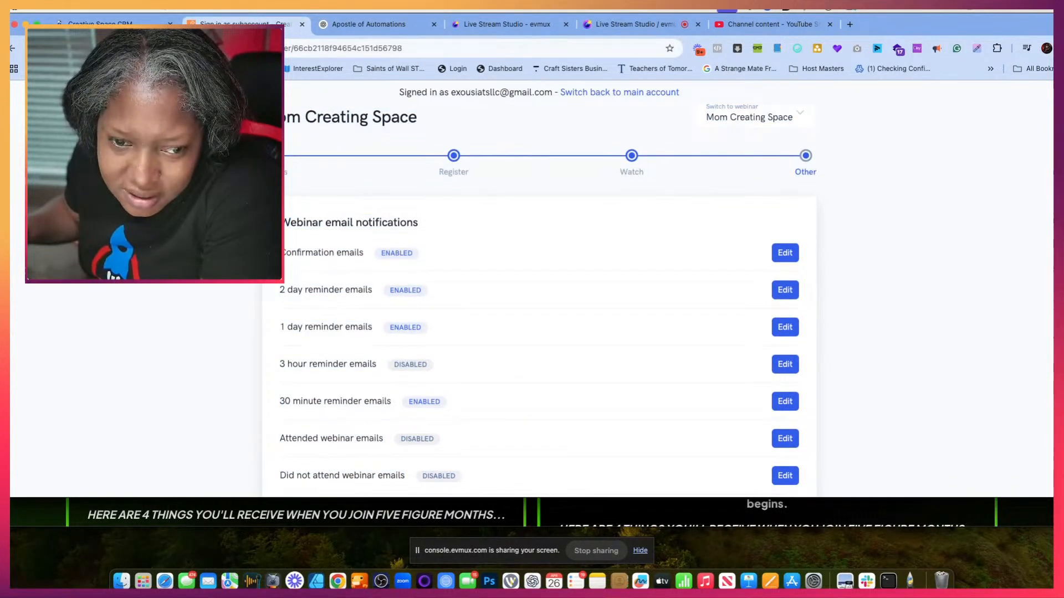
drag(280, 289, 391, 445)
scroll(383, 485, down, 4)
scroll(385, 458, down, 5)
scroll(385, 463, down, 6)
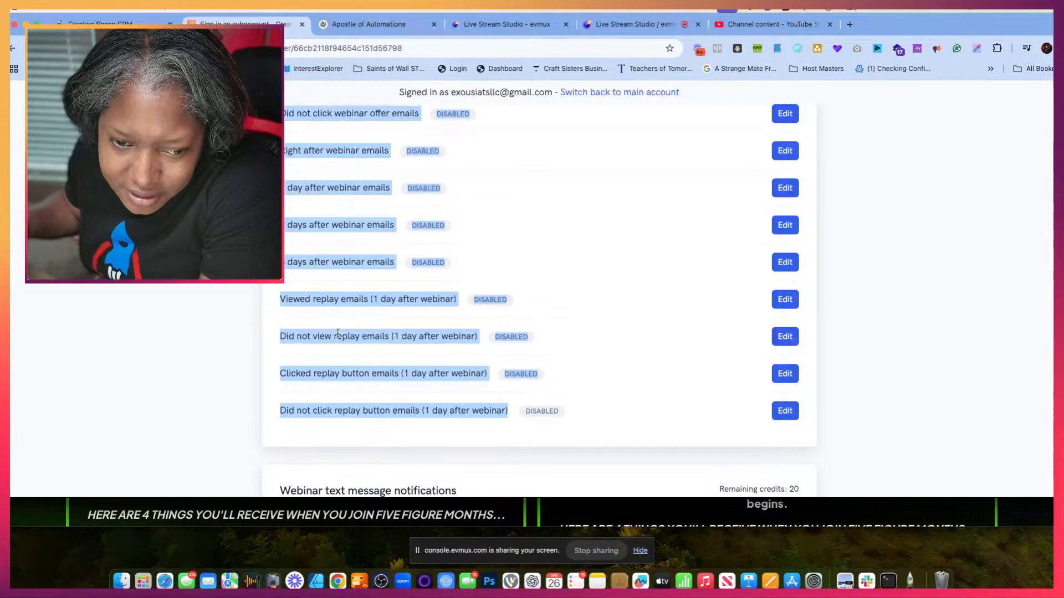
right_click(339, 358)
click(347, 366)
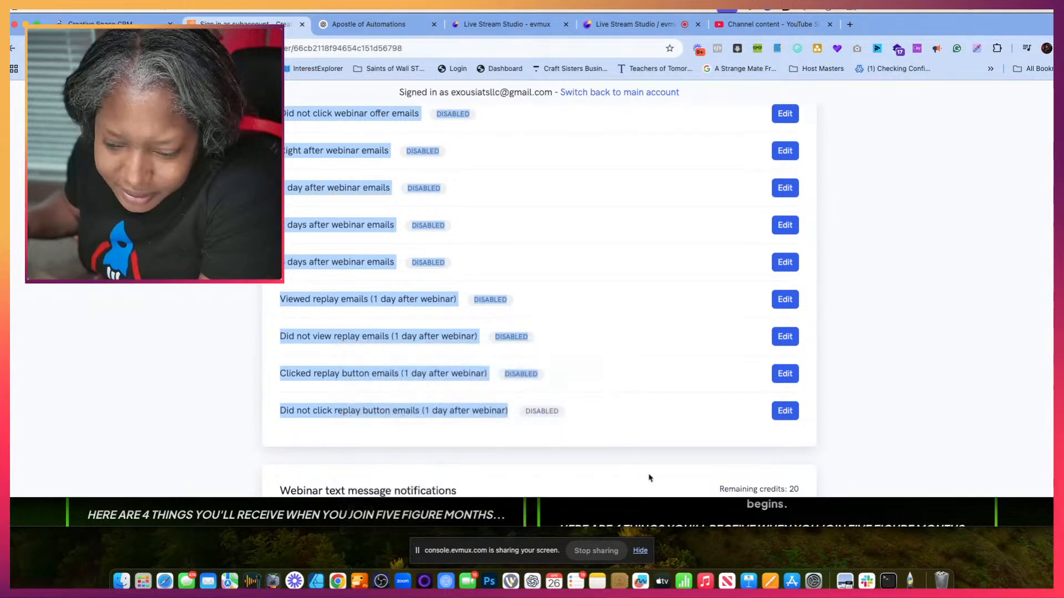
- Return to the Apostle of Automations chat and draft the message "nope this is the way here" followed by the copied notification list
click(600, 586)
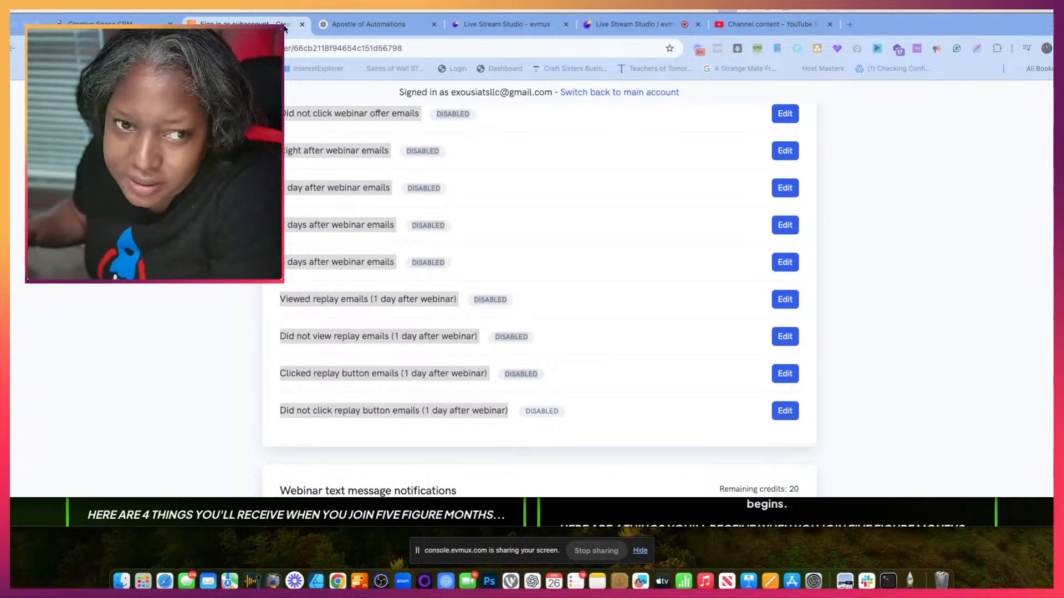
click(338, 25)
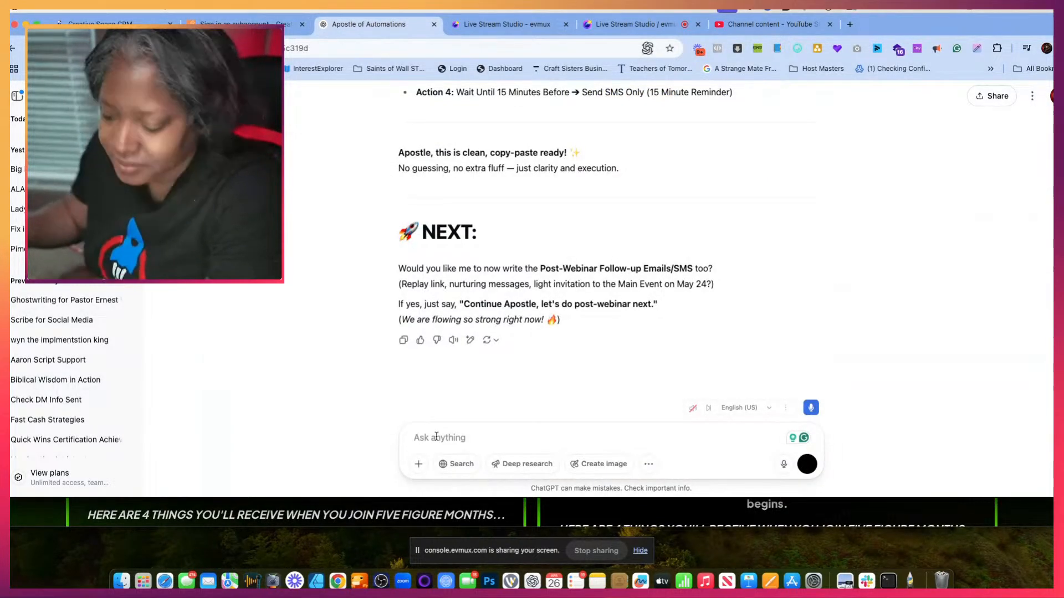
text(nope )
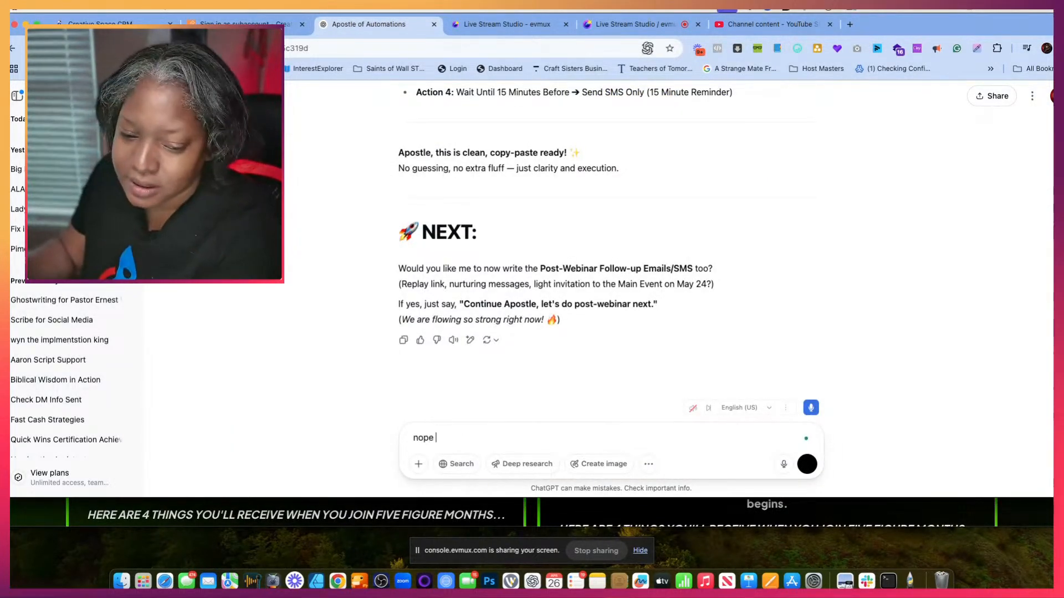
text(this is the way here 2 day reminder emails)
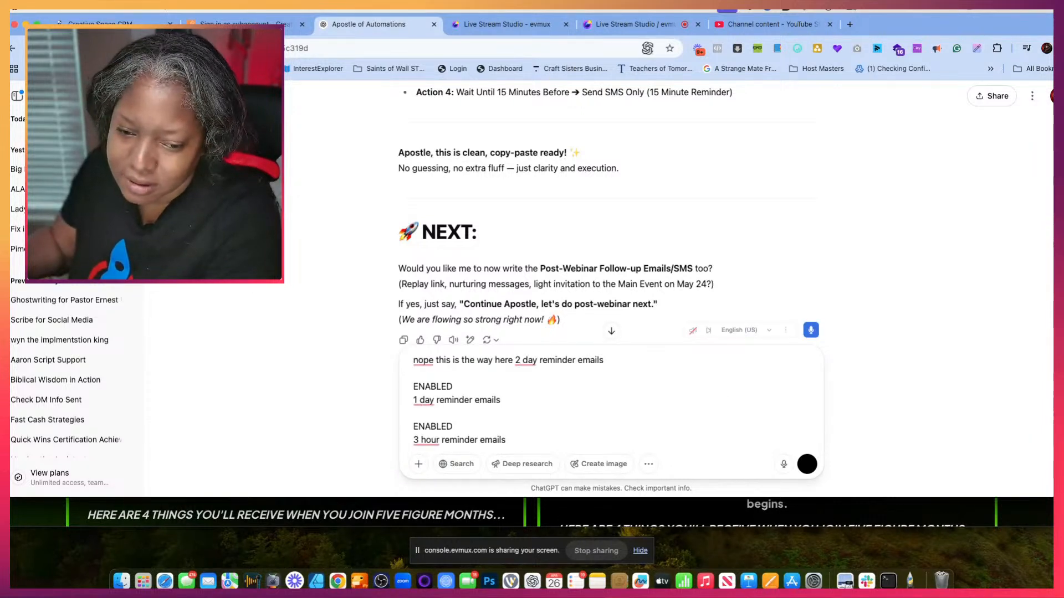
- Remove the ENABLED and DISABLED status lines above the 1 day, 3 hour and 30 minute reminder entries in the drafted message
double_click(438, 426)
key(BackSpace)
key(BackSpace)
drag(416, 400, 418, 376)
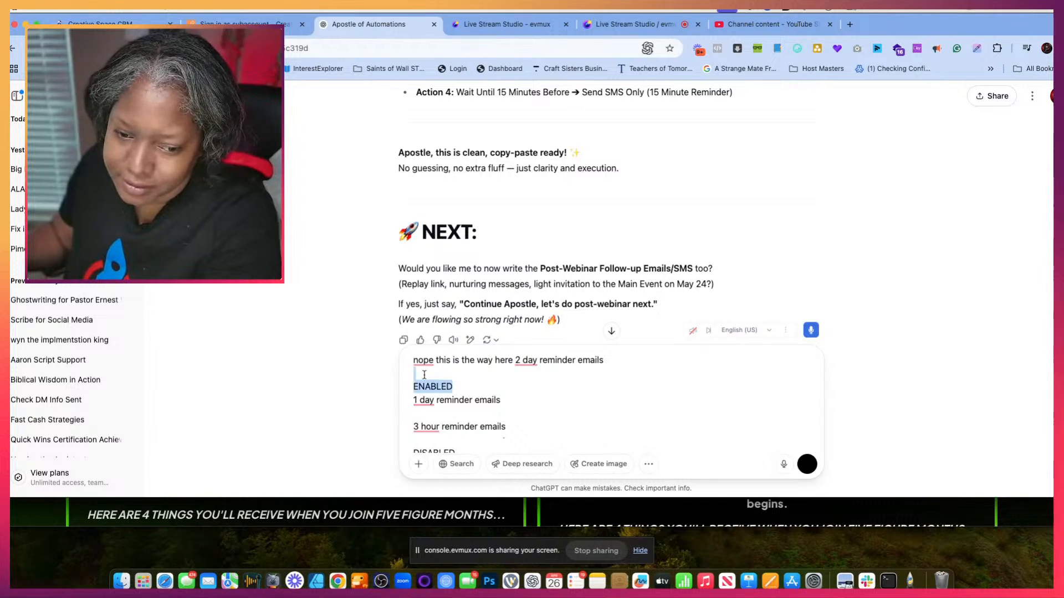
key(BackSpace)
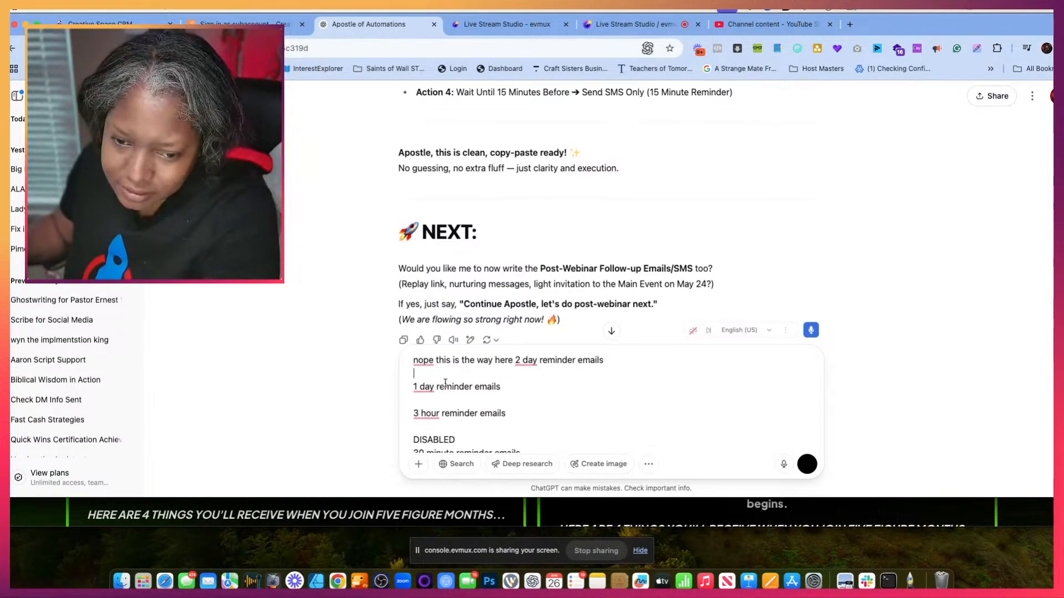
scroll(446, 388, down, 2)
drag(455, 381, 399, 375)
key(BackSpace)
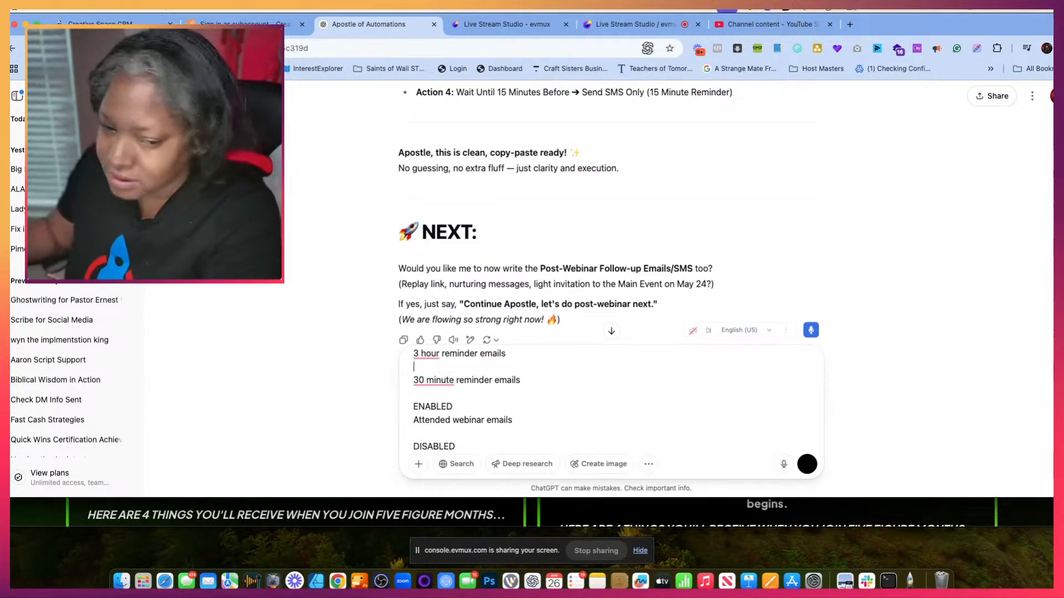
- Delete the status lines above the Attended webinar and Did not attend webinar entries in the draft
drag(465, 406, 399, 407)
key(BackSpace)
key(BackSpace)
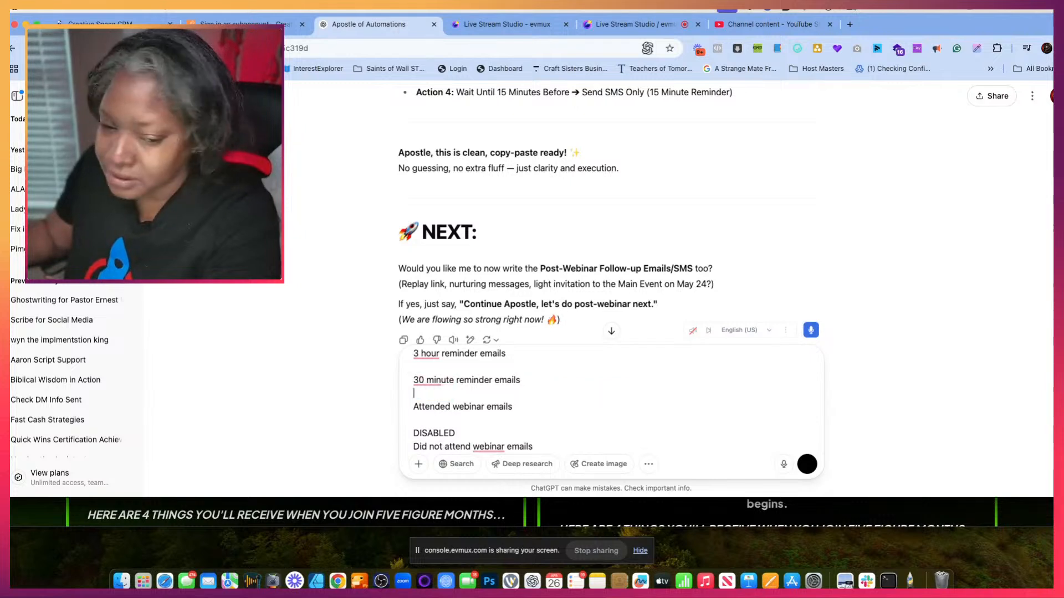
drag(463, 432, 399, 432)
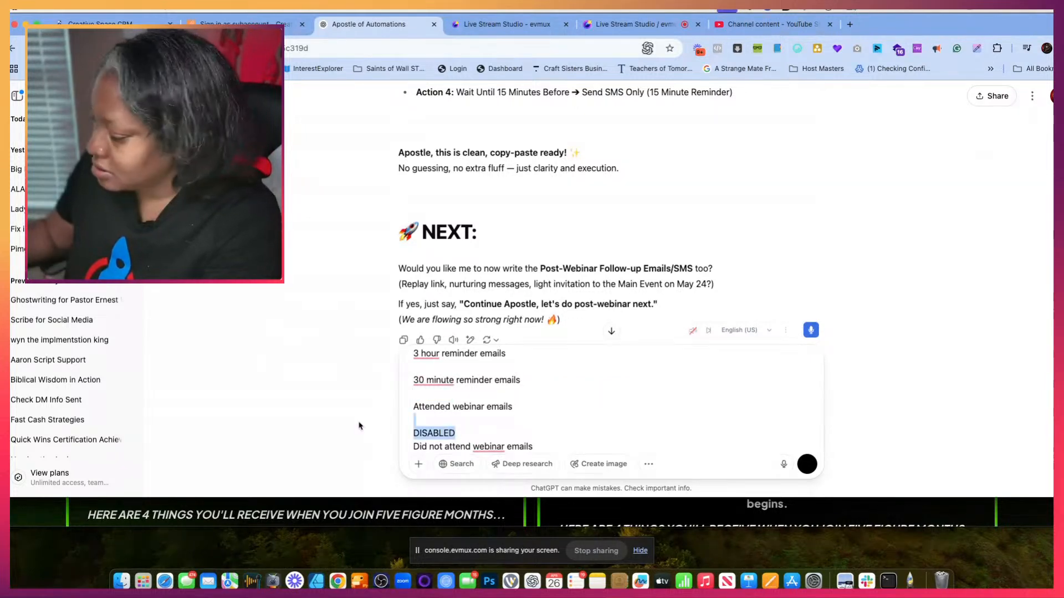
key(BackSpace)
key(BackSpace)
- Delete the DISABLED lines above the Watched 25%, 50%, 75% and 100% of webinar entries in the draft
scroll(455, 398, up, 5)
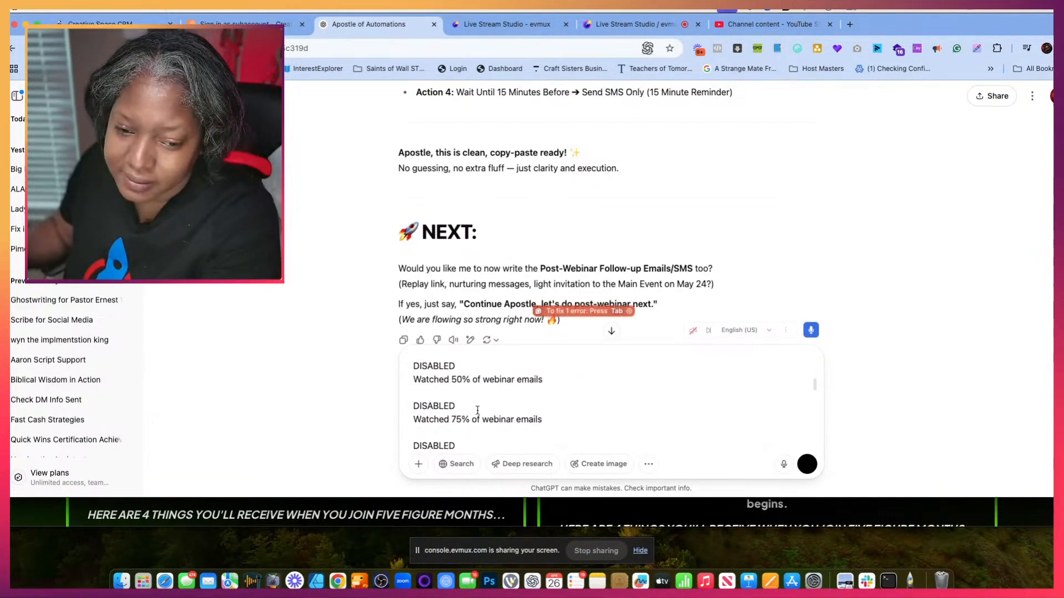
scroll(455, 399, up, 4)
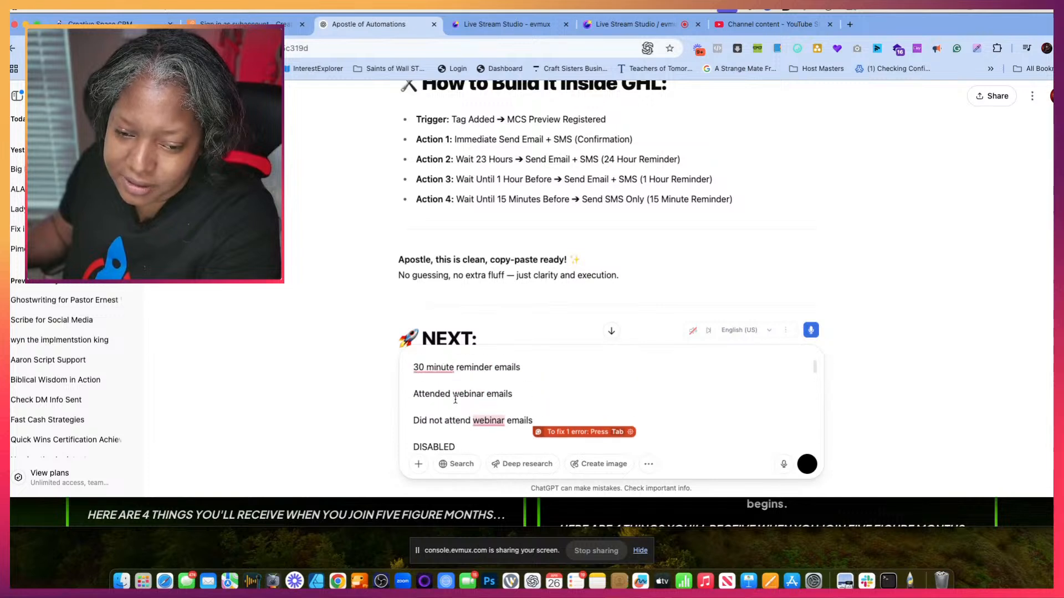
scroll(454, 400, down, 1)
drag(462, 426, 390, 425)
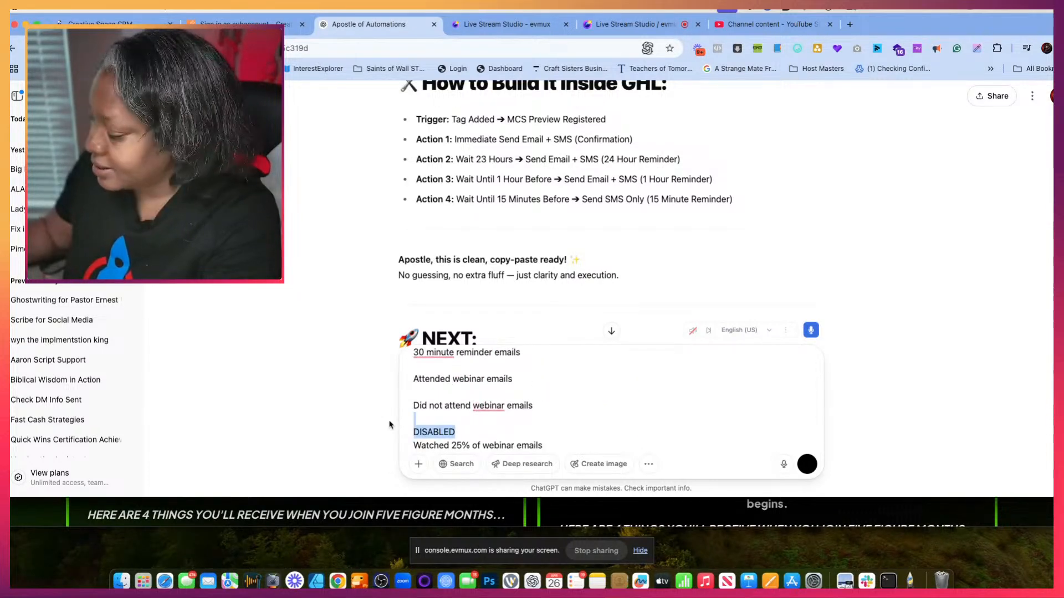
key(BackSpace)
scroll(420, 416, down, 2)
drag(457, 406, 382, 390)
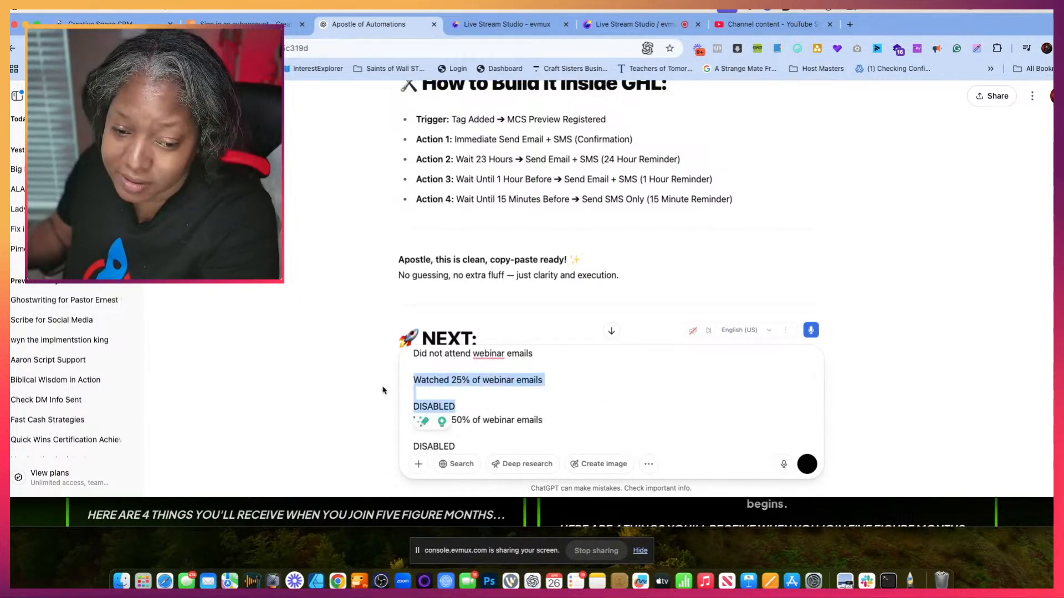
click(455, 397)
drag(457, 406, 399, 418)
key(BackSpace)
scroll(411, 403, down, 2)
key(BackSpace)
scroll(462, 410, down, 2)
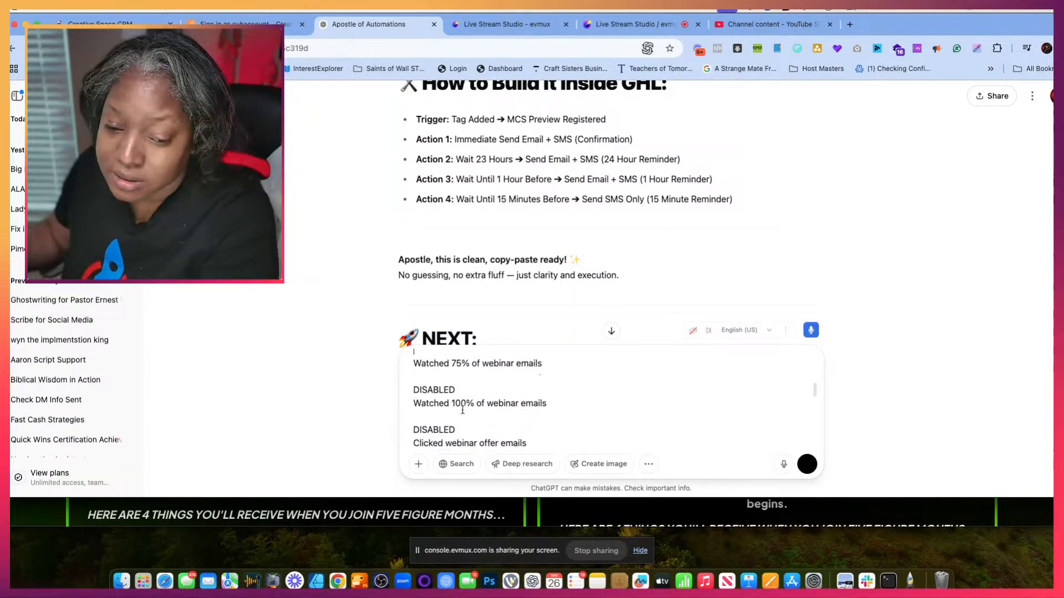
drag(460, 393, 401, 392)
key(BackSpace)
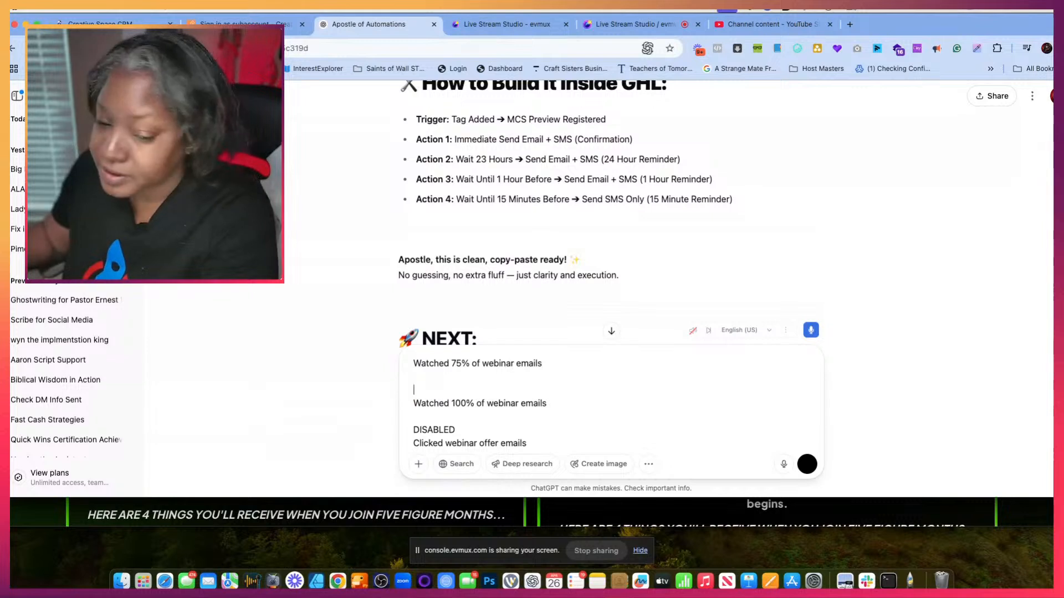
- Delete the DISABLED lines above the Clicked and Did not click webinar offer entries in the draft
drag(452, 421, 424, 425)
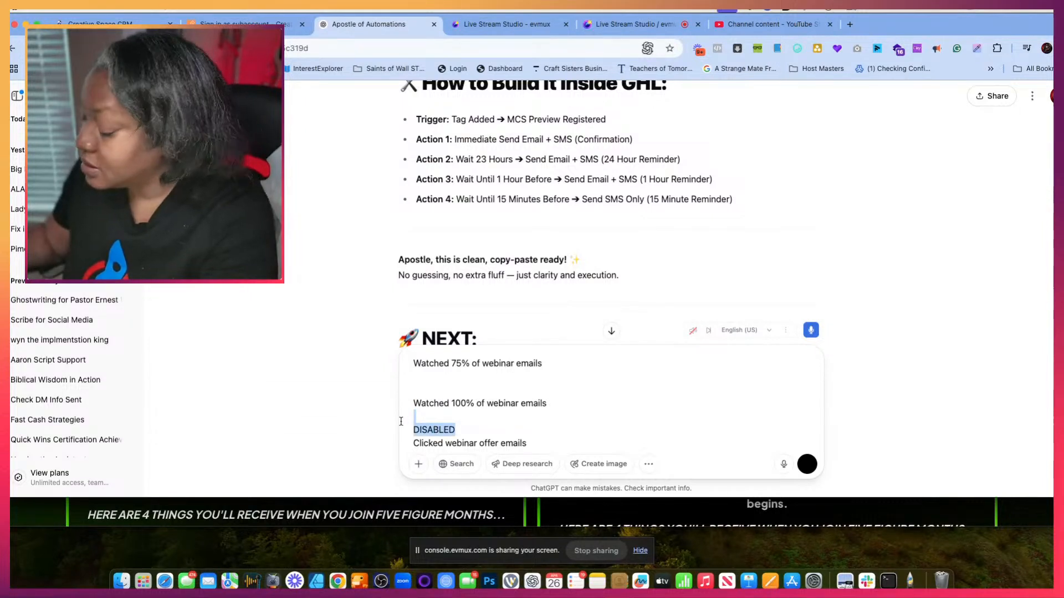
key(BackSpace)
scroll(466, 383, down, 3)
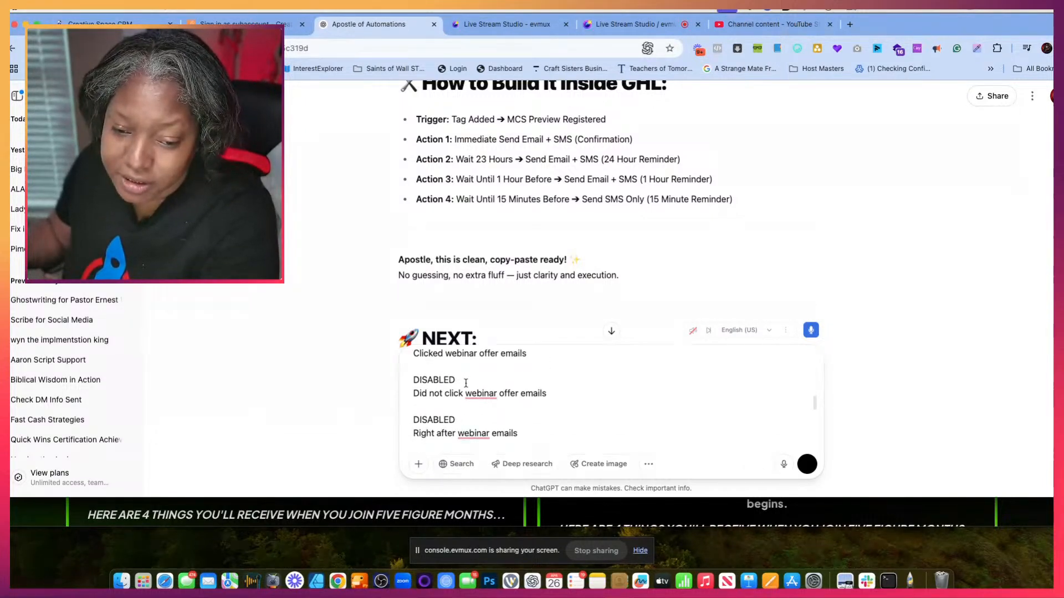
drag(465, 383, 407, 385)
drag(476, 382, 399, 381)
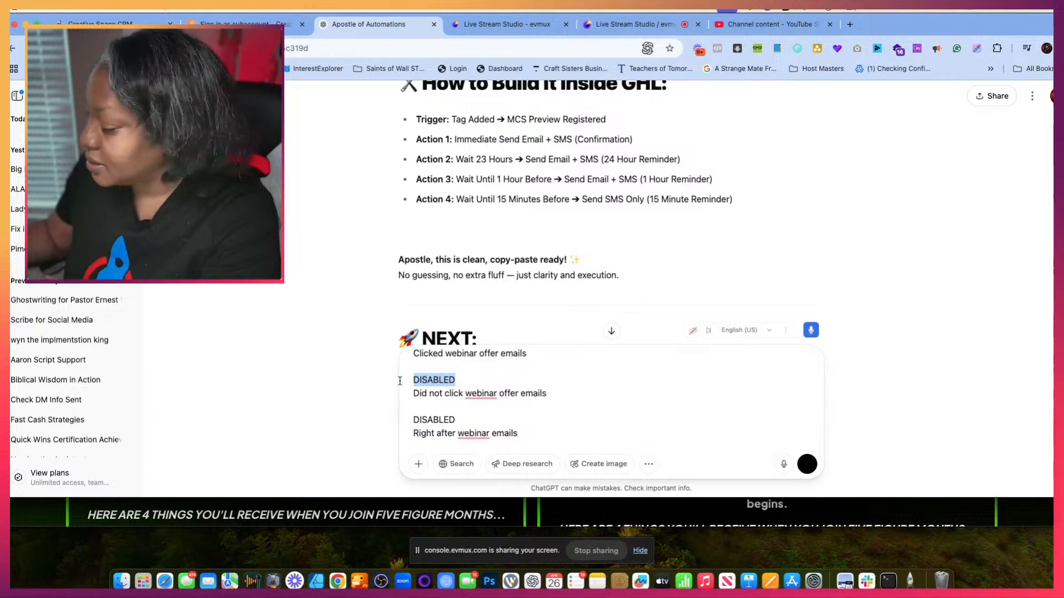
key(BackSpace)
- Delete the DISABLED lines above the Right after, 1 day, 2 days and 3 days after webinar entries in the draft
drag(460, 417, 383, 400)
key(BackSpace)
scroll(430, 400, down, 1)
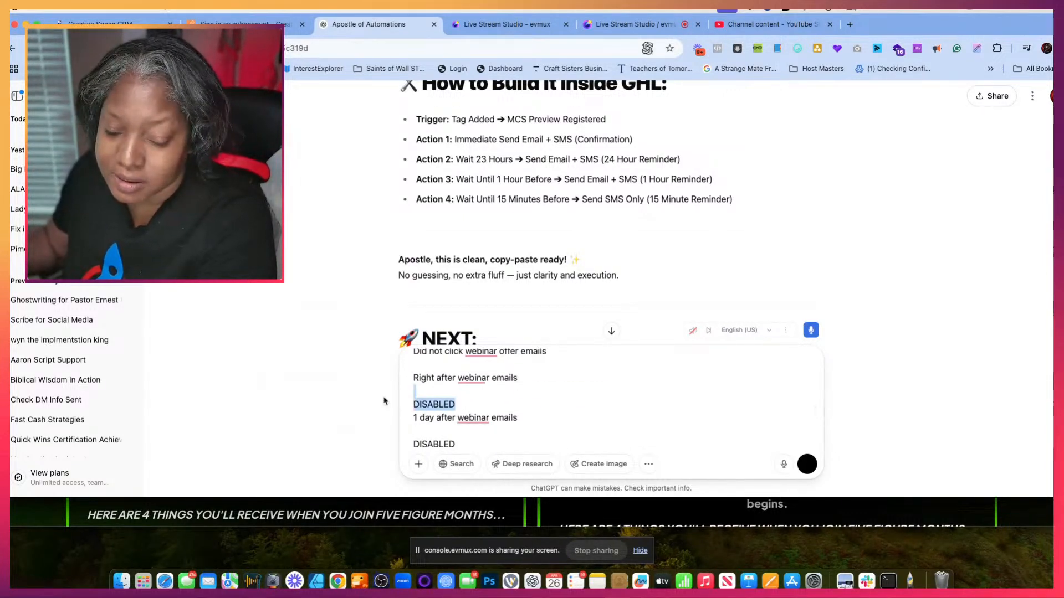
key(BackSpace)
scroll(383, 400, down, 1)
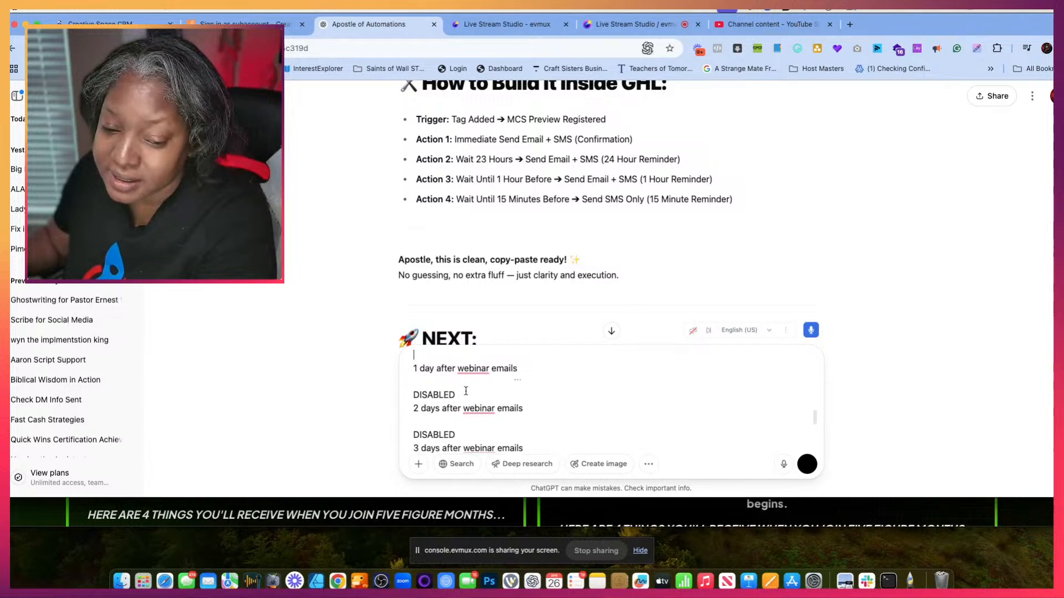
drag(455, 395, 367, 394)
key(BackSpace)
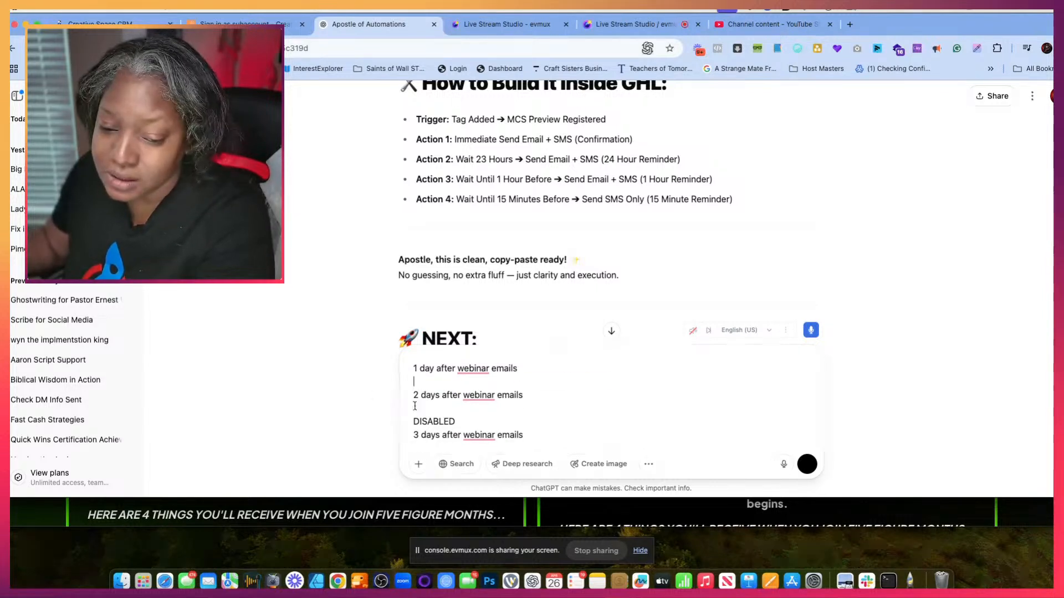
drag(466, 422, 413, 421)
key(BackSpace)
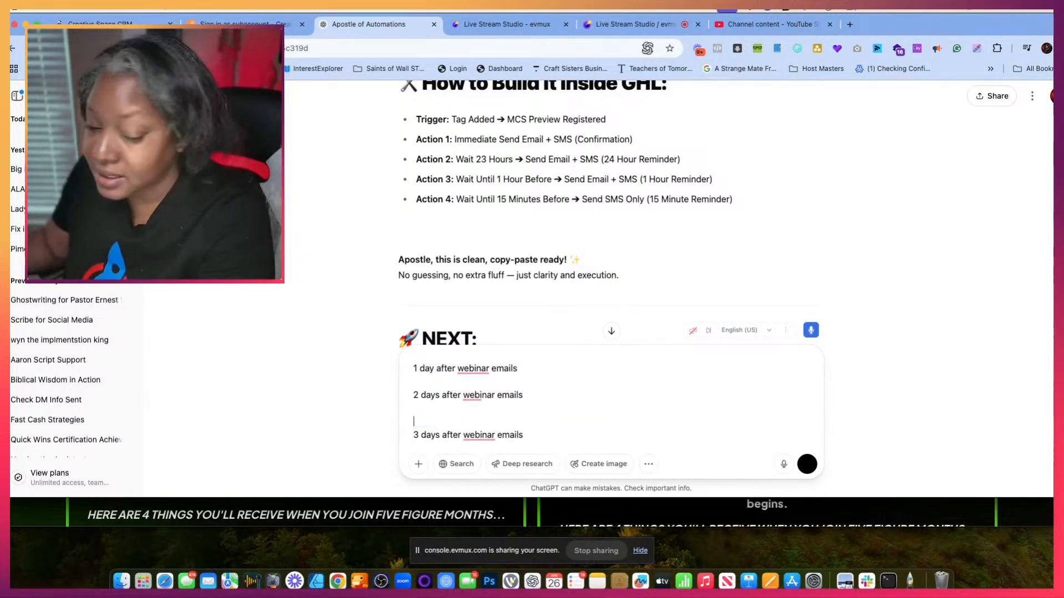
- Delete the DISABLED lines above the four replay email entries and send the cleaned notification list
scroll(442, 438, down, 1)
double_click(456, 423)
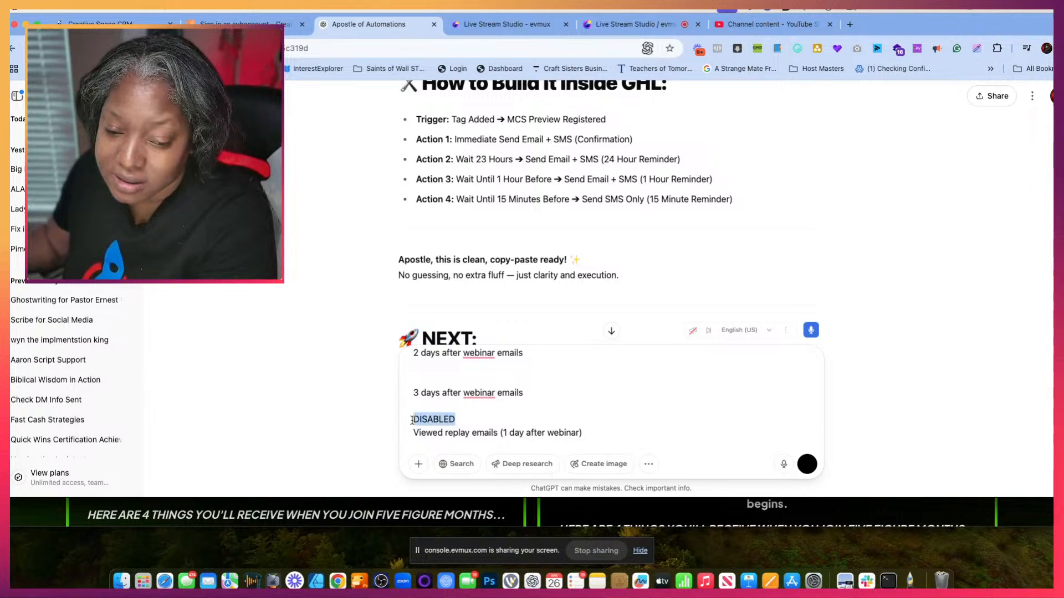
key(BackSpace)
scroll(423, 389, down, 1)
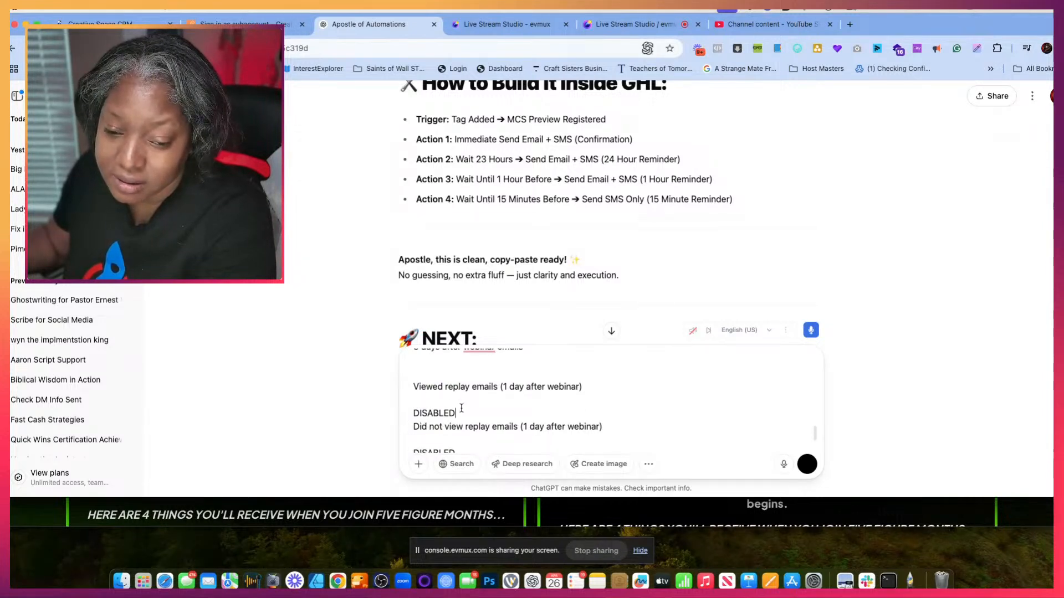
drag(461, 409, 413, 429)
key(BackSpace)
scroll(443, 411, down, 1)
key(BackSpace)
scroll(457, 442, down, 1)
key(BackSpace)
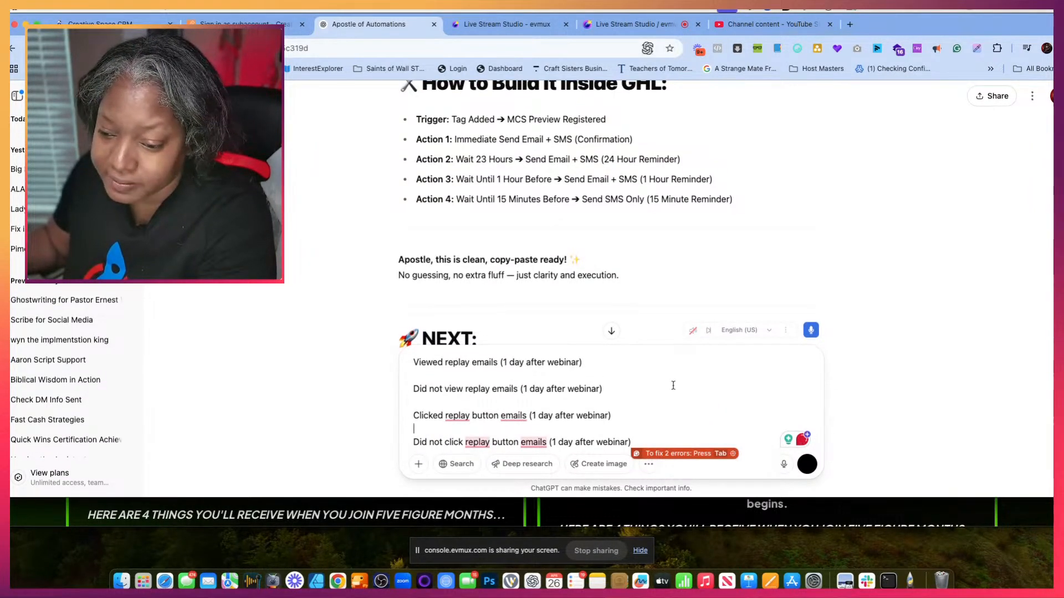
click(806, 466)
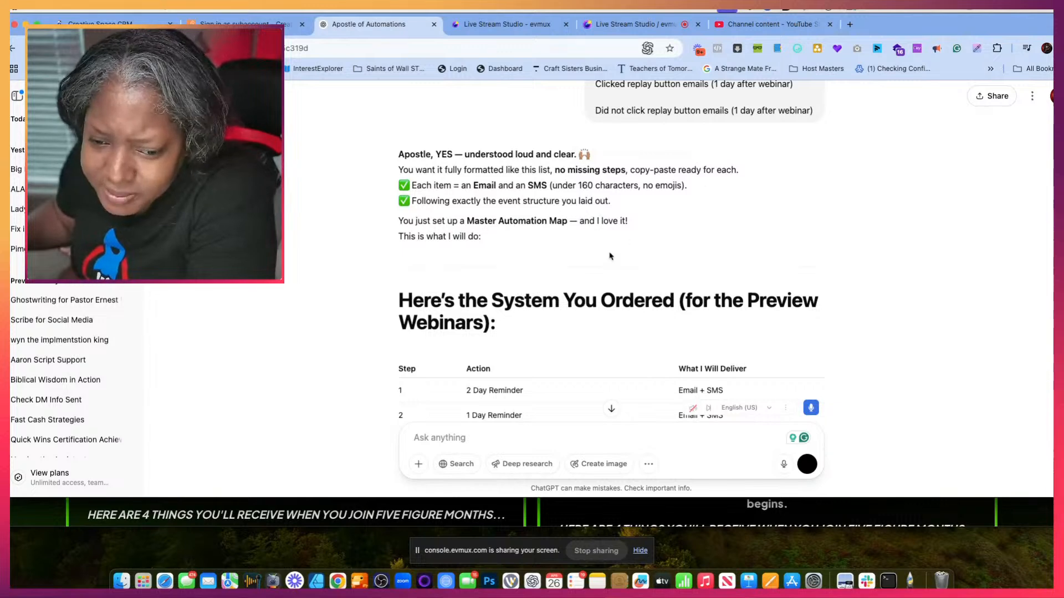
- Read through the proposed email and SMS plan for the preview webinars and answer its closing questions with "Yes"
scroll(611, 259, down, 1)
scroll(611, 259, down, 4)
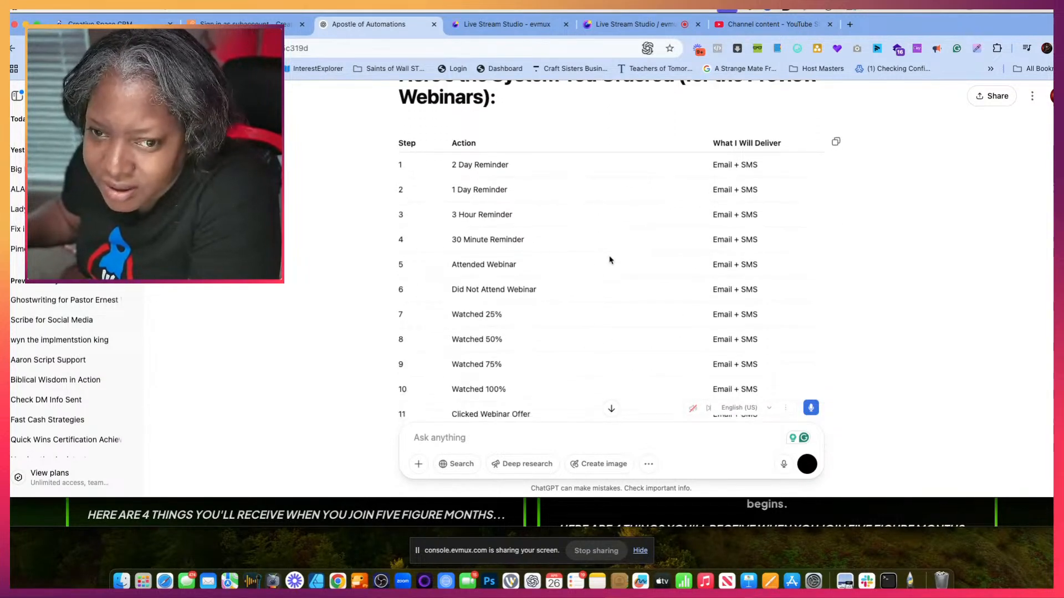
scroll(611, 260, up, 1)
scroll(610, 260, down, 1)
scroll(610, 260, up, 1)
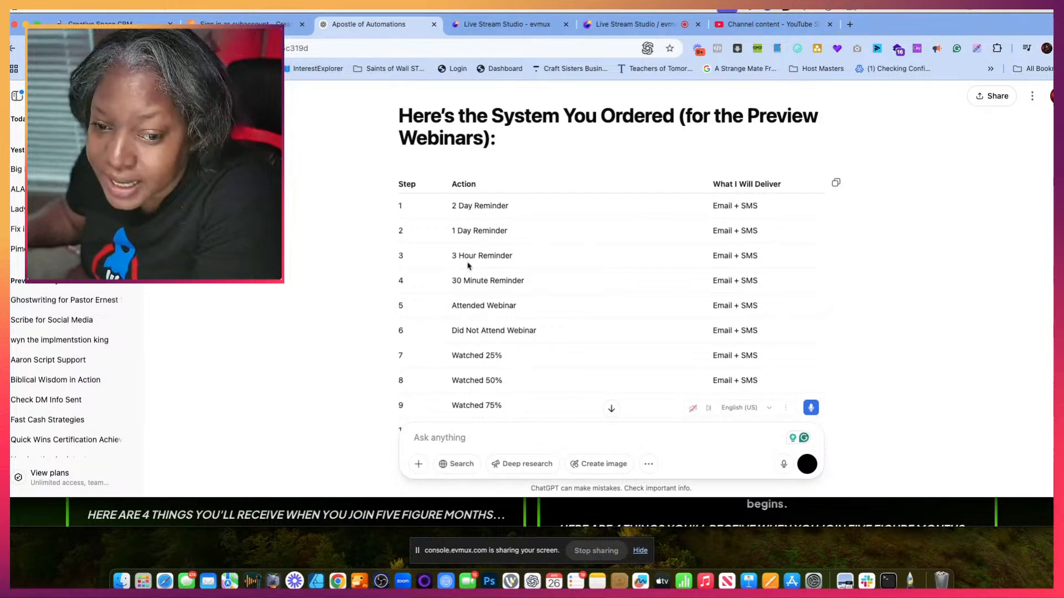
scroll(544, 295, down, 10)
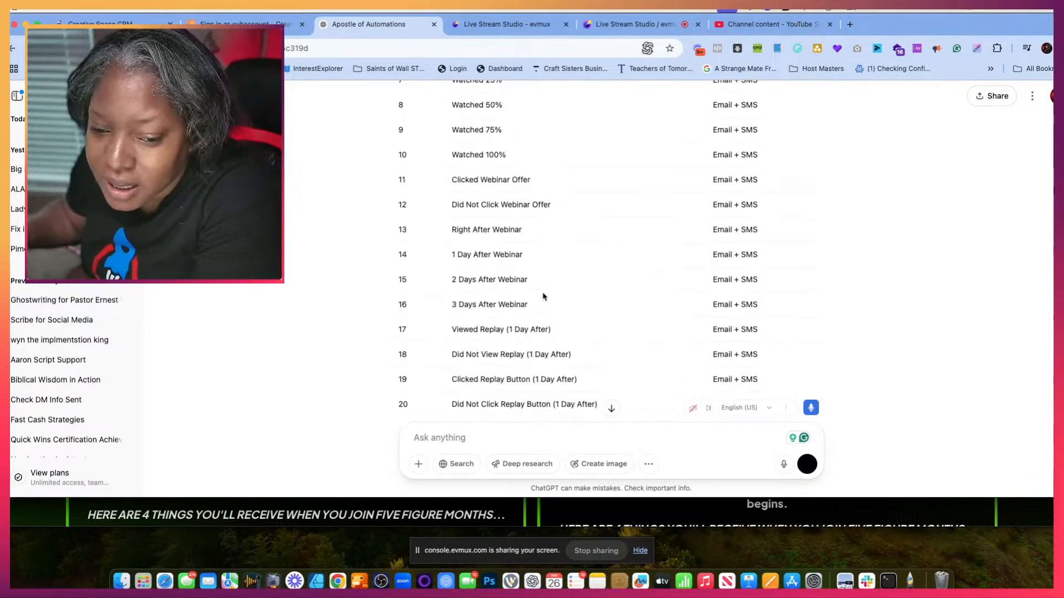
scroll(544, 296, down, 15)
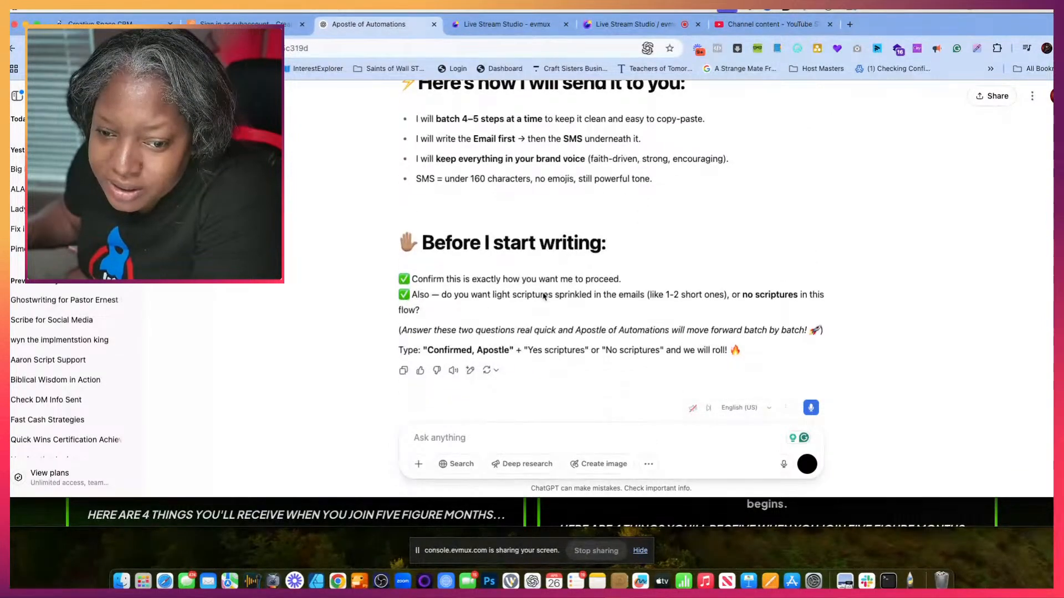
scroll(544, 297, down, 2)
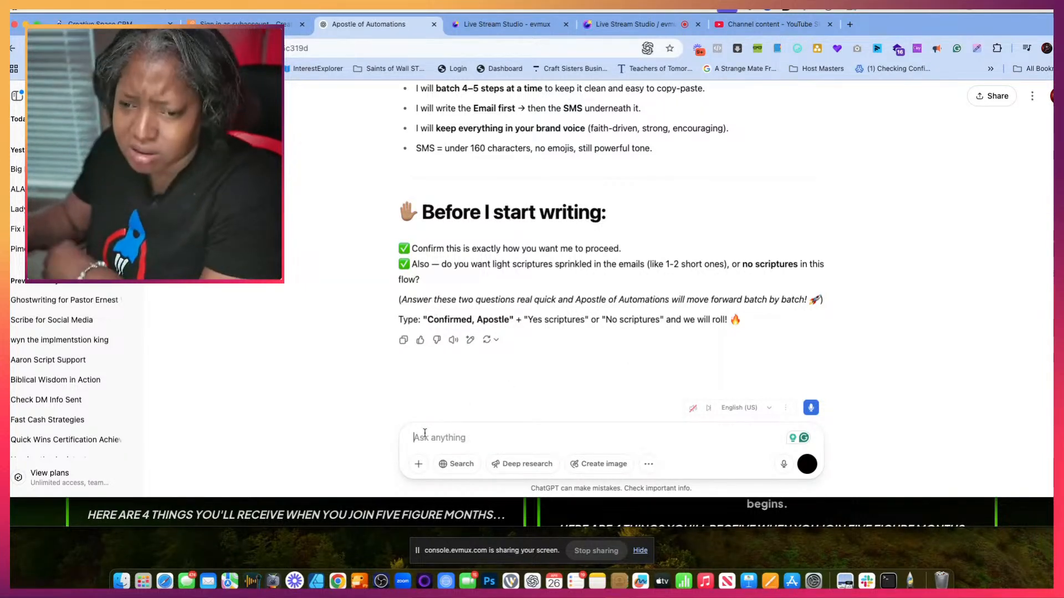
text(Yes scriptures)
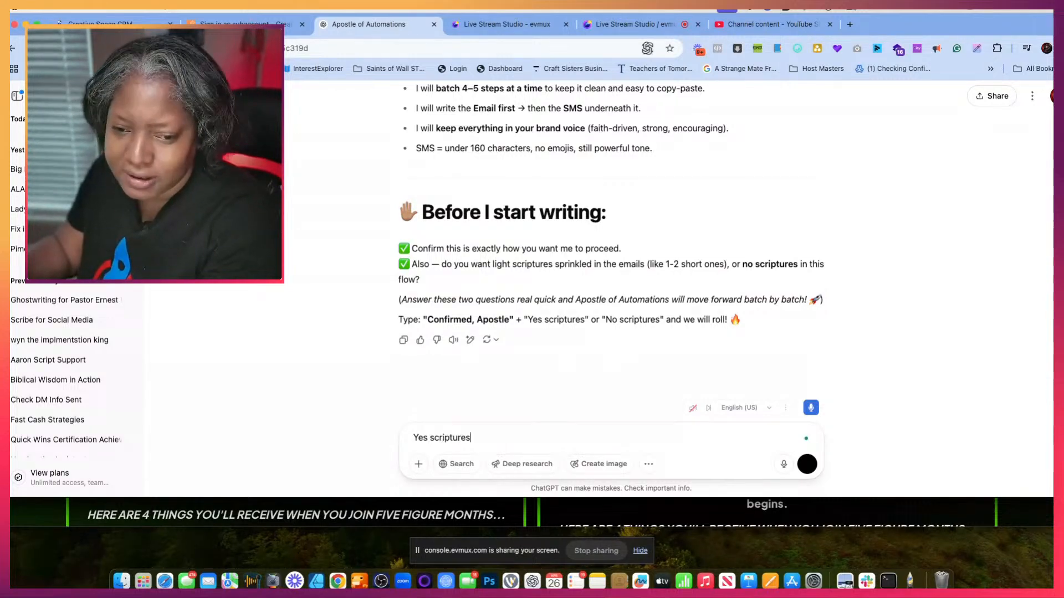
key(Return)
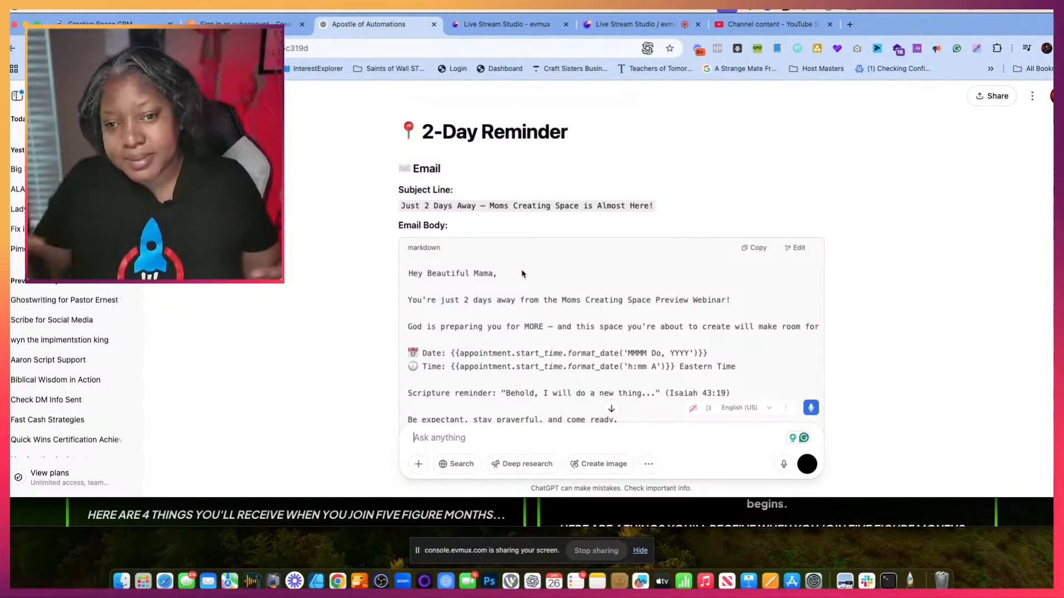
- Read through the Batch 1 reminder emails and texts and request the second batch with "continue apostle"
scroll(815, 170, down, 20)
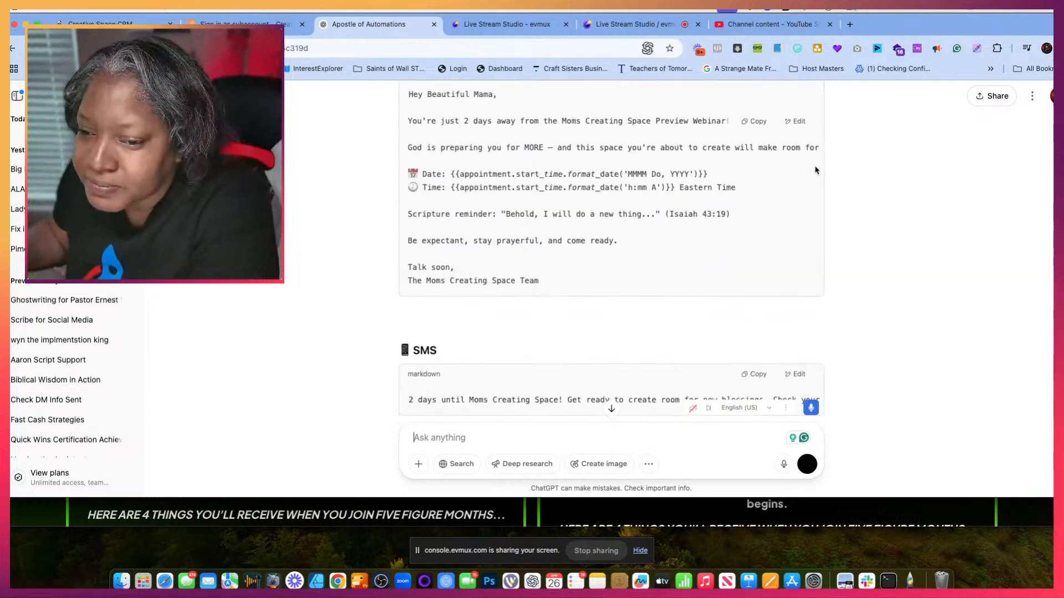
scroll(815, 170, down, 15)
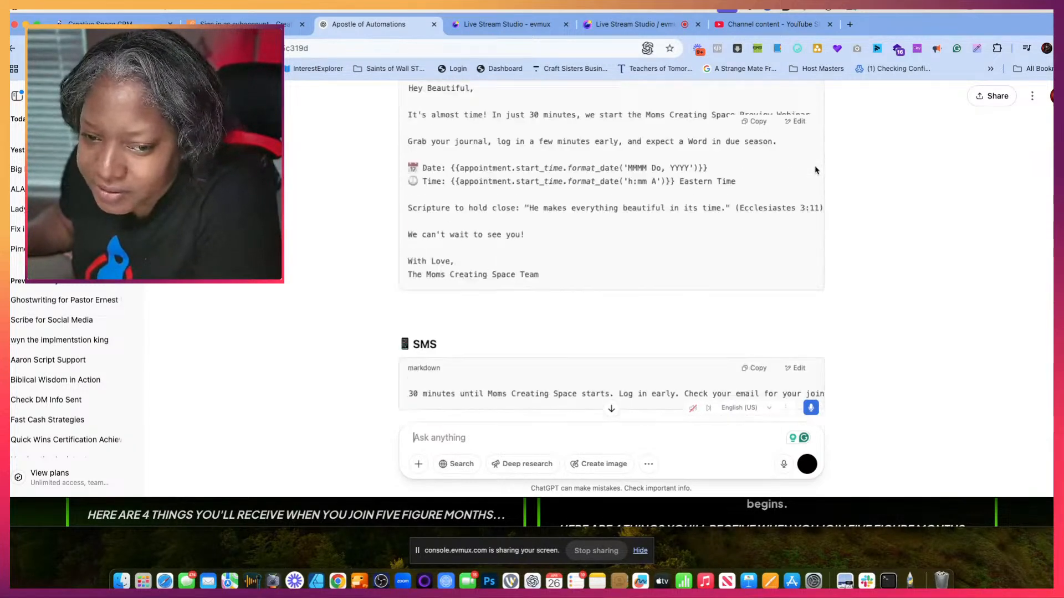
scroll(816, 170, up, 3)
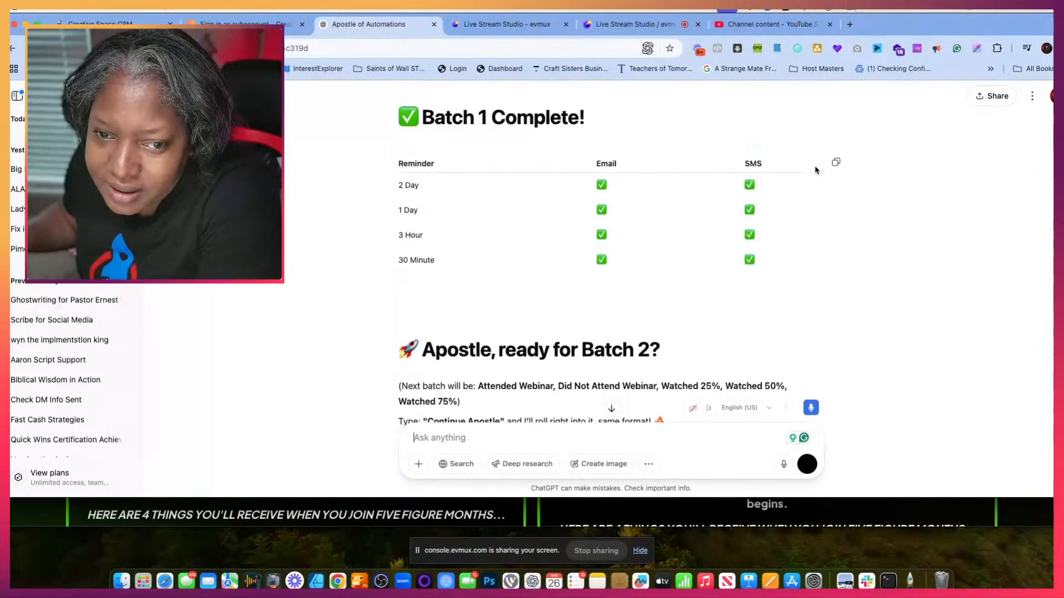
scroll(815, 170, down, 1)
scroll(816, 170, down, 3)
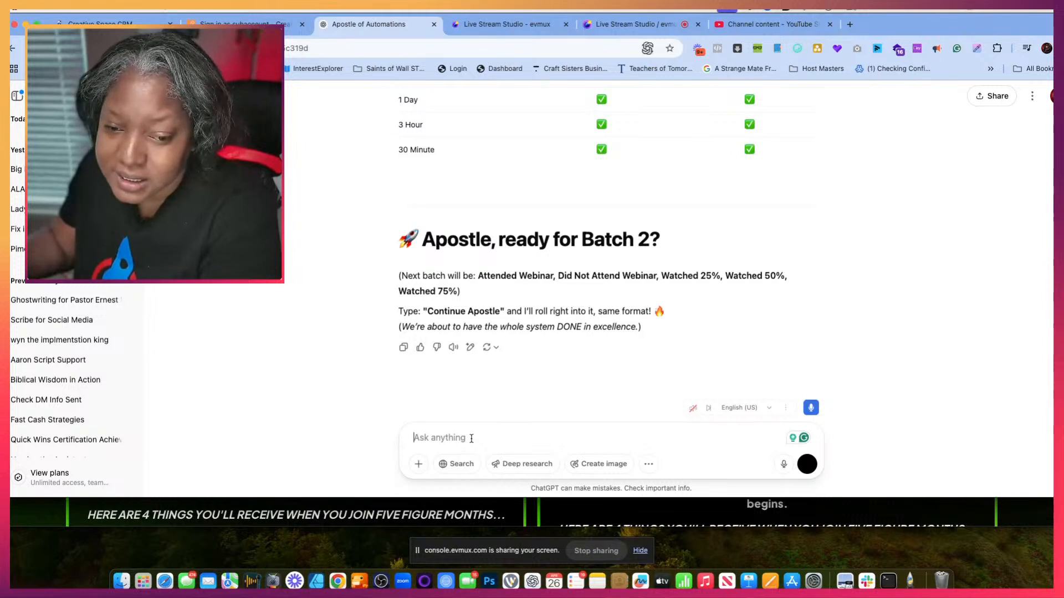
text(continue)
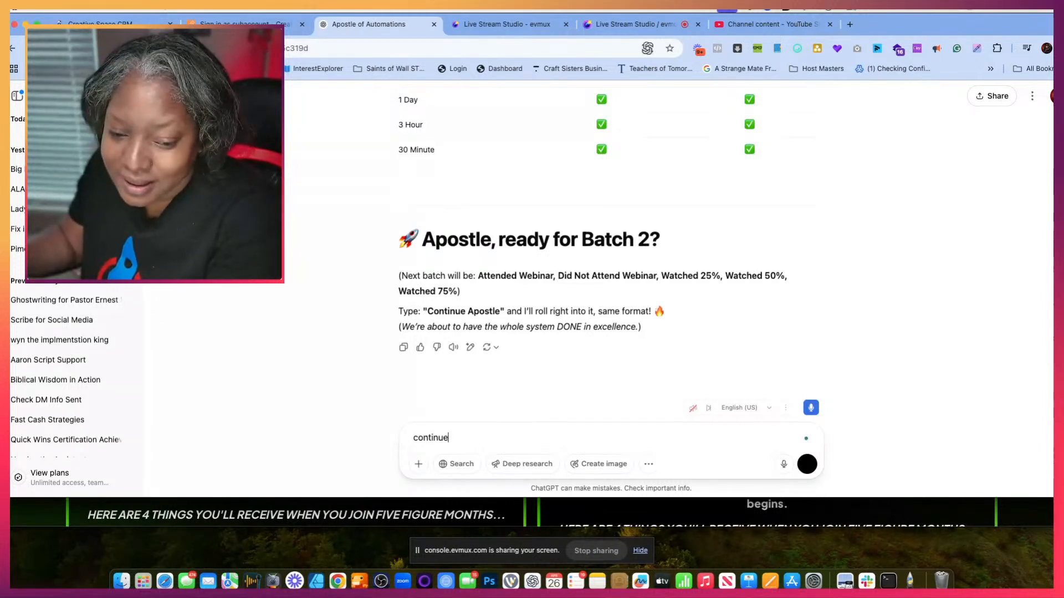
text( a)
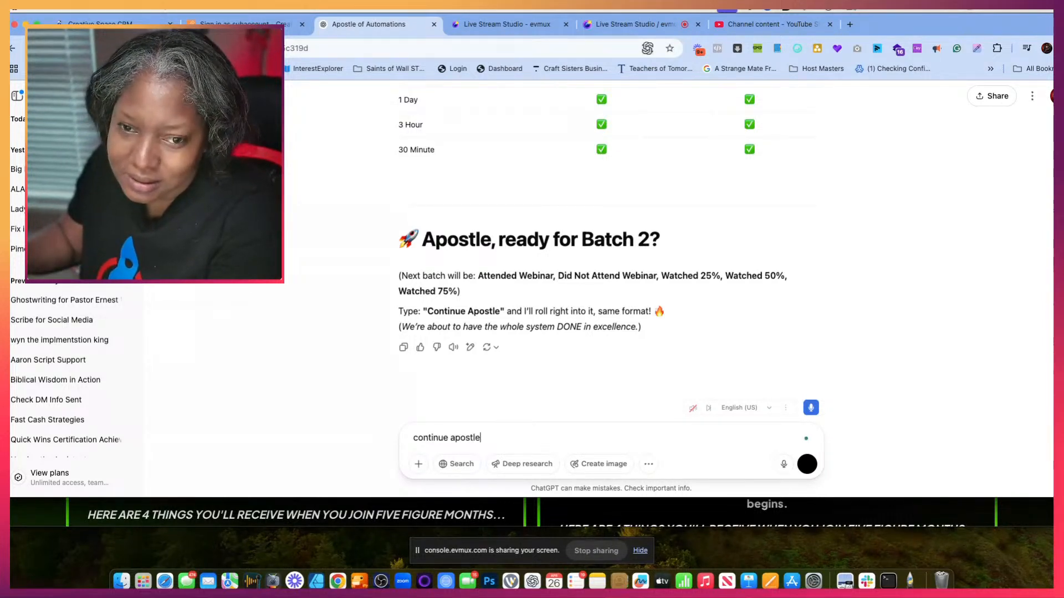
text(postle)
key(Return)
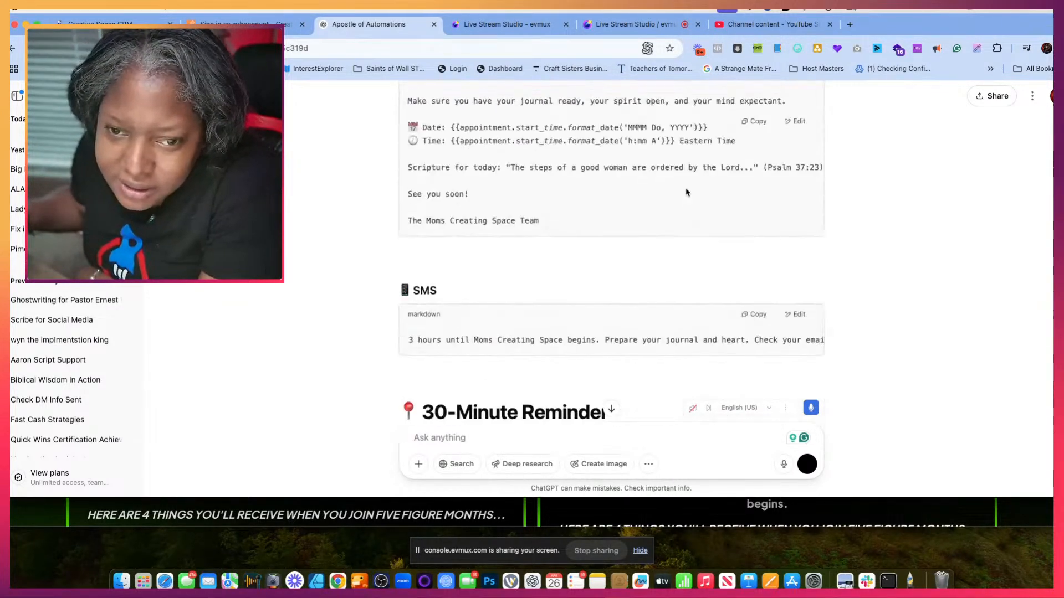
- Copy the 2-Day Reminder email body from the chat, from "Hey Beautiful Mama" through the team signature
scroll(686, 193, up, 20)
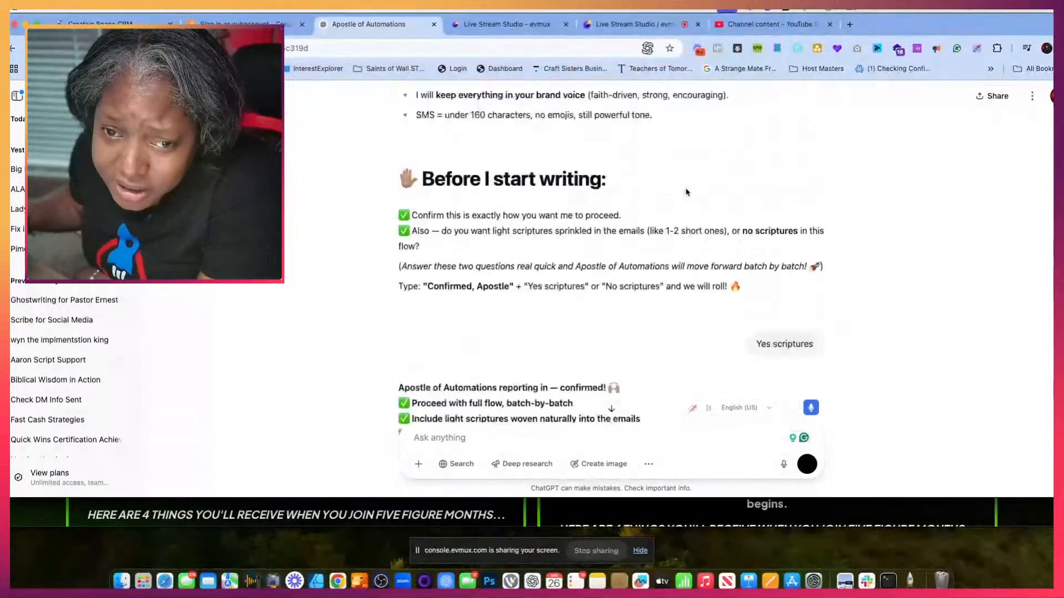
scroll(686, 192, up, 2)
scroll(686, 192, down, 10)
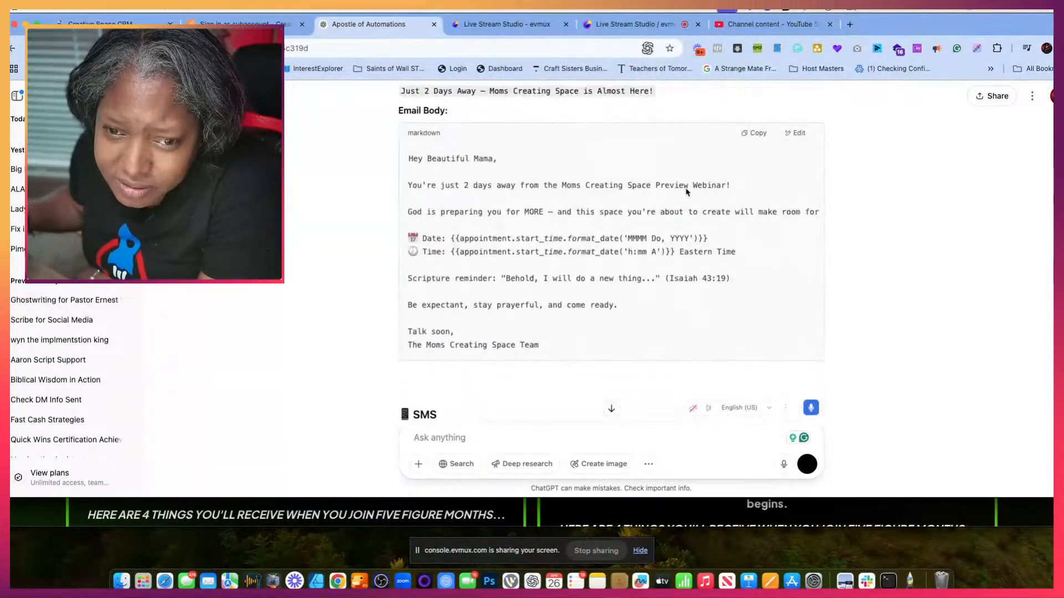
scroll(685, 192, down, 1)
scroll(686, 192, up, 2)
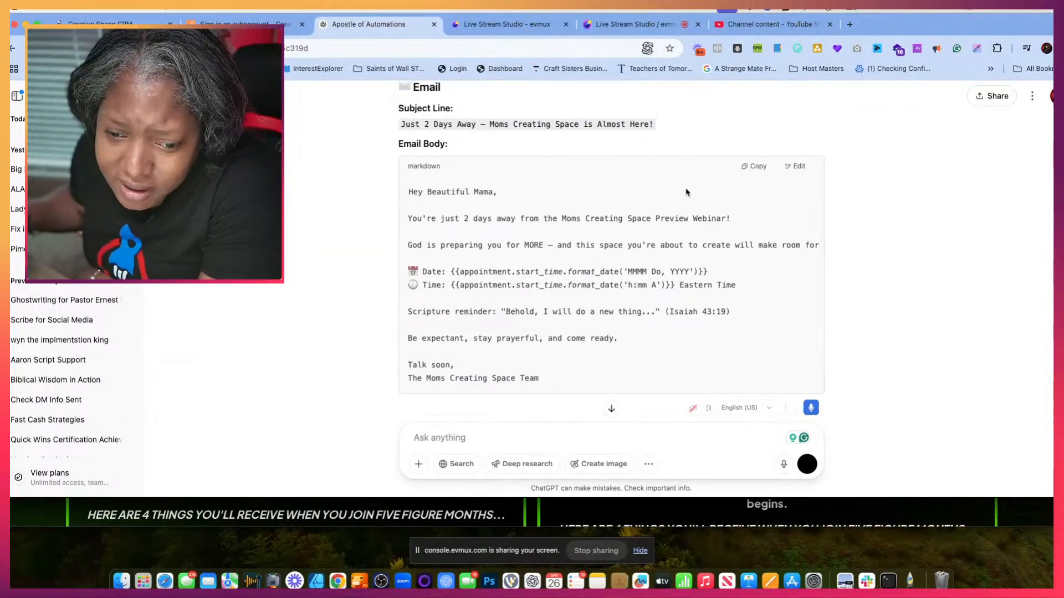
drag(552, 379, 411, 190)
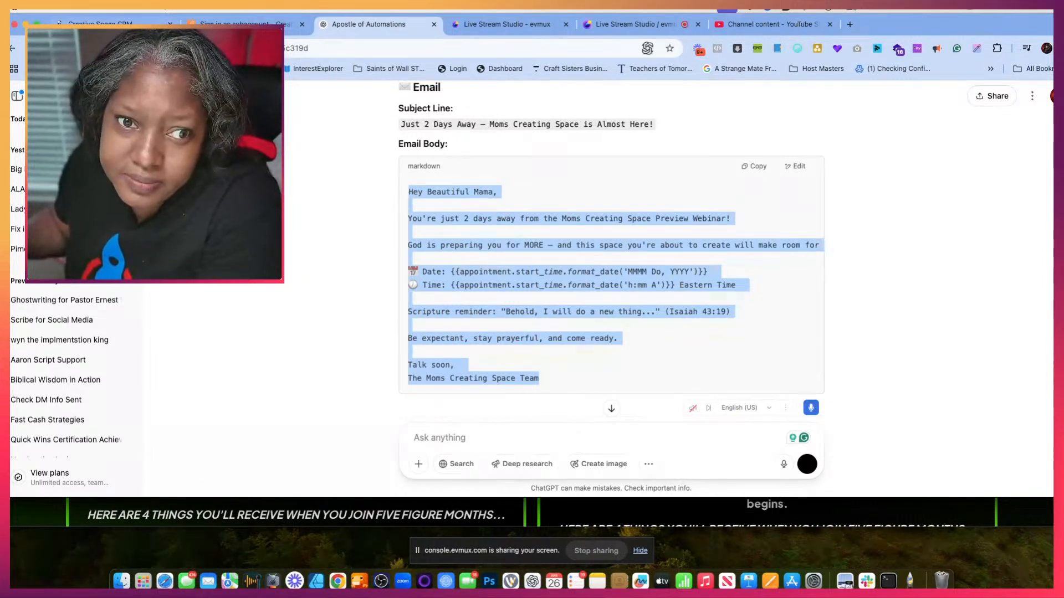
- Switch to the webinar platform and open the 2 day reminder emails notification for editing
click(288, 24)
click(573, 181)
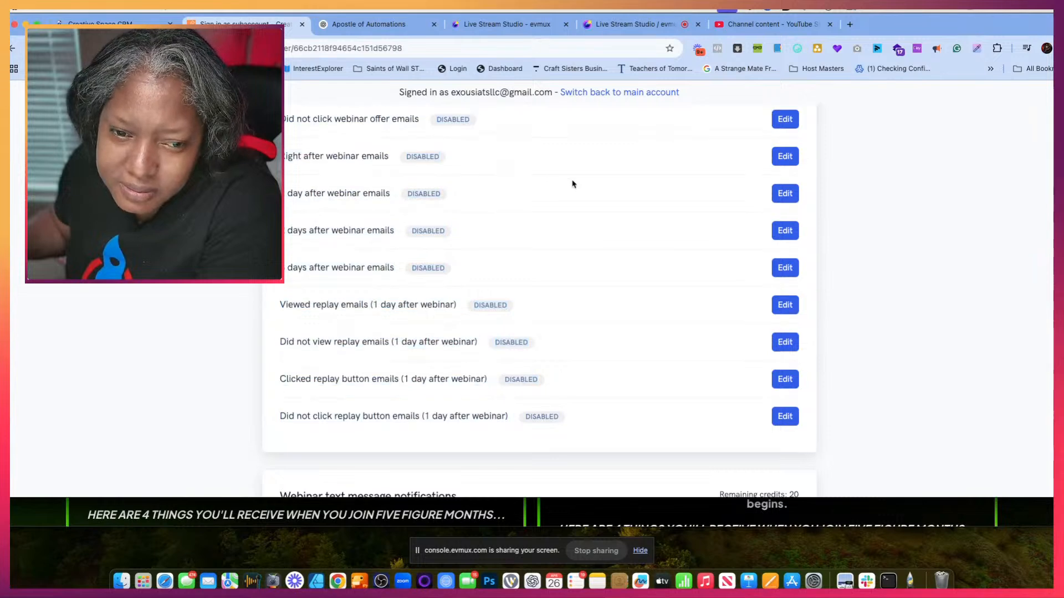
scroll(573, 182, up, 10)
scroll(572, 184, down, 3)
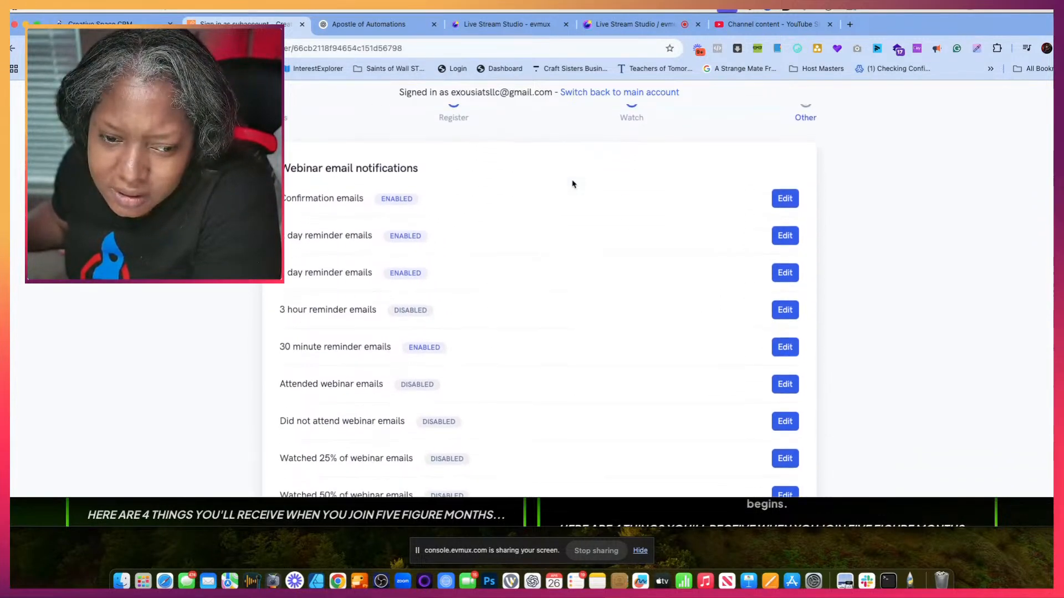
click(784, 213)
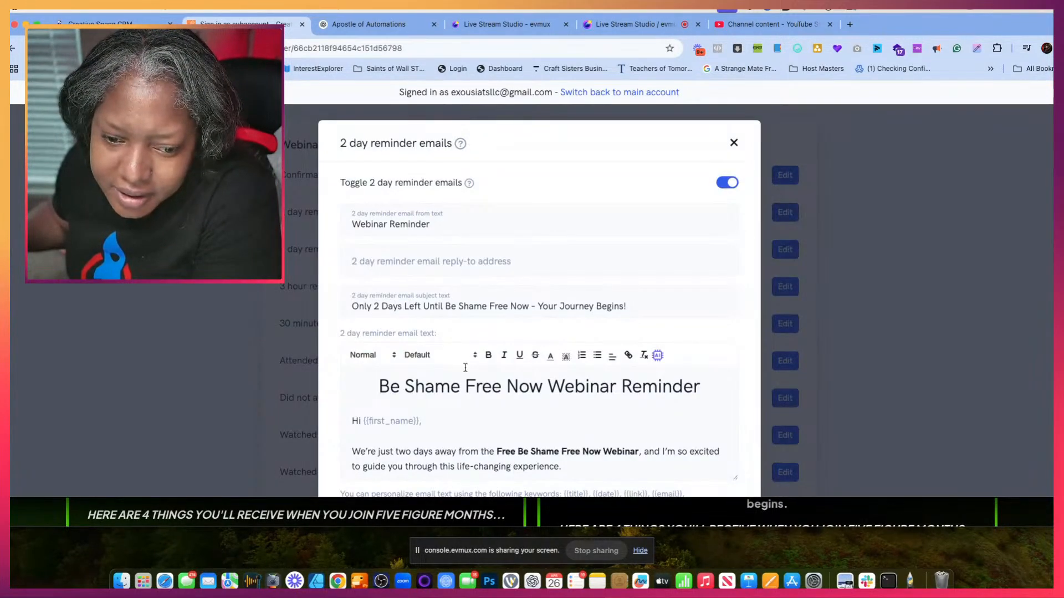
- Look through the existing 2 day reminder email text and replace all of it with the copied Moms Creating Space body
scroll(468, 382, down, 15)
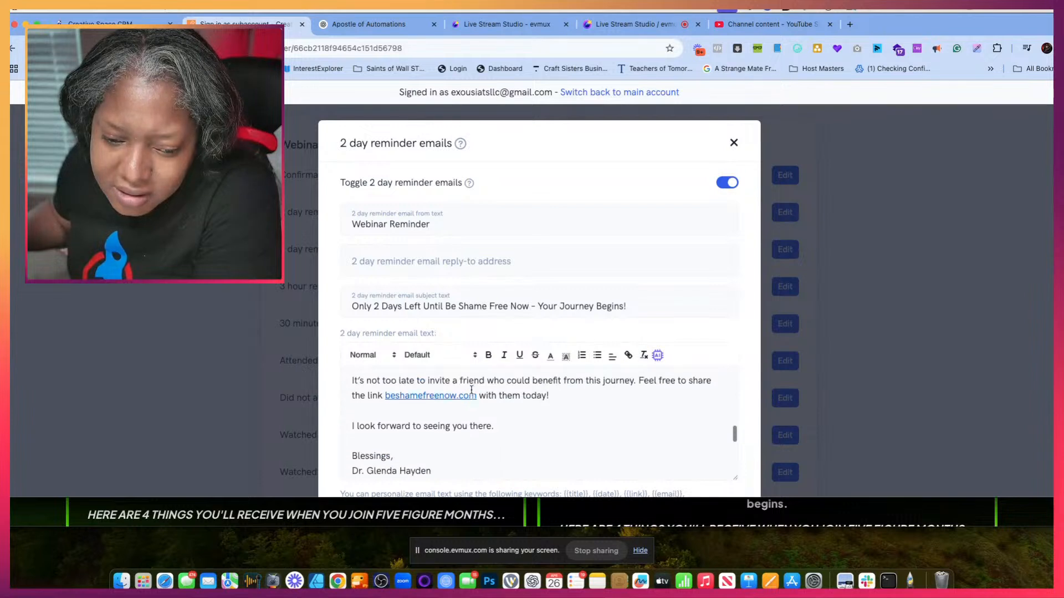
scroll(471, 389, up, 2)
scroll(465, 421, down, 4)
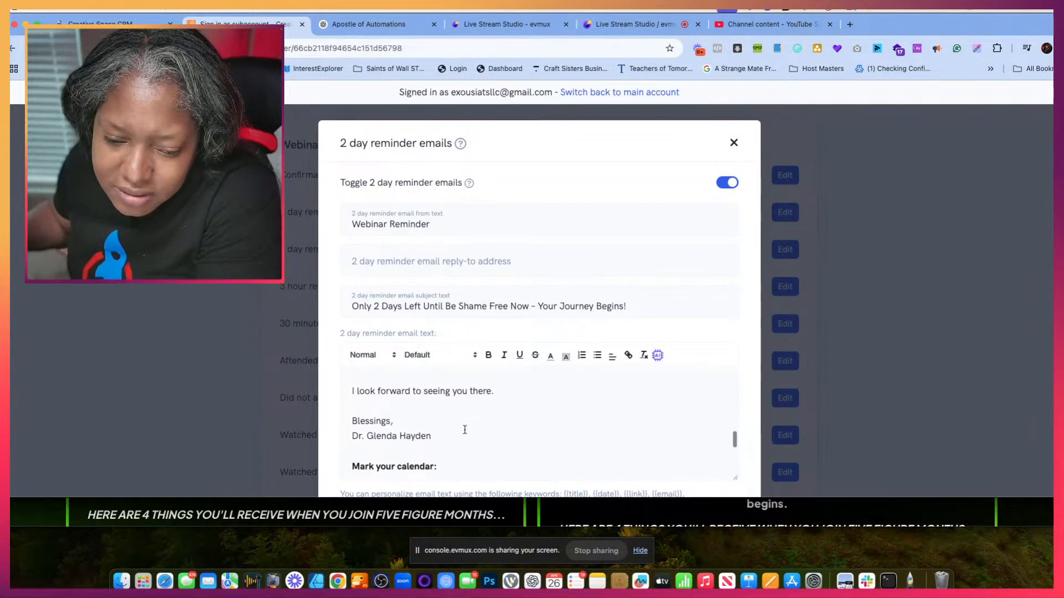
scroll(465, 430, down, 8)
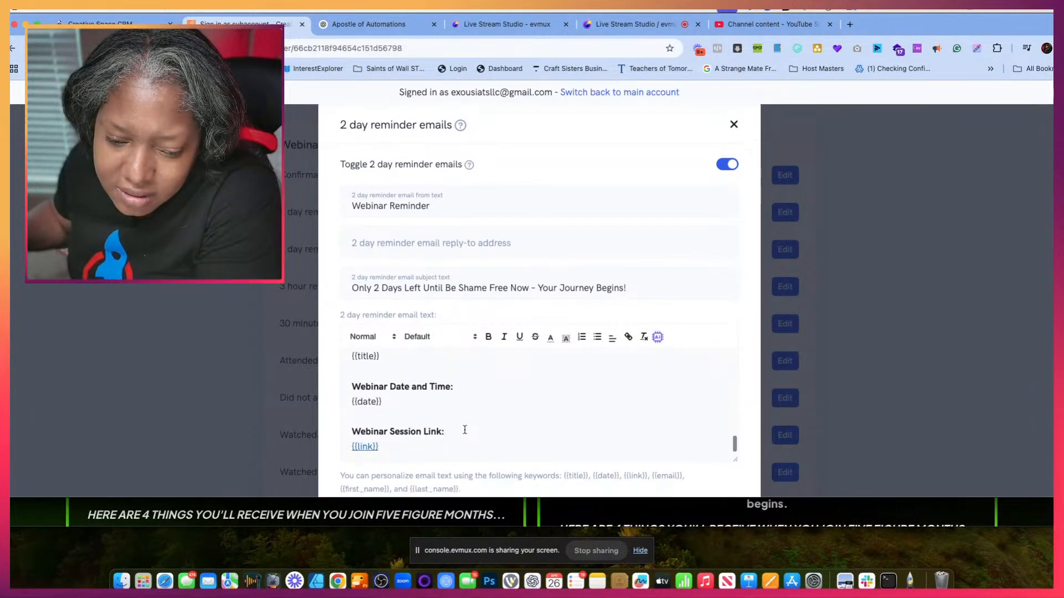
click(471, 421)
key(super+a)
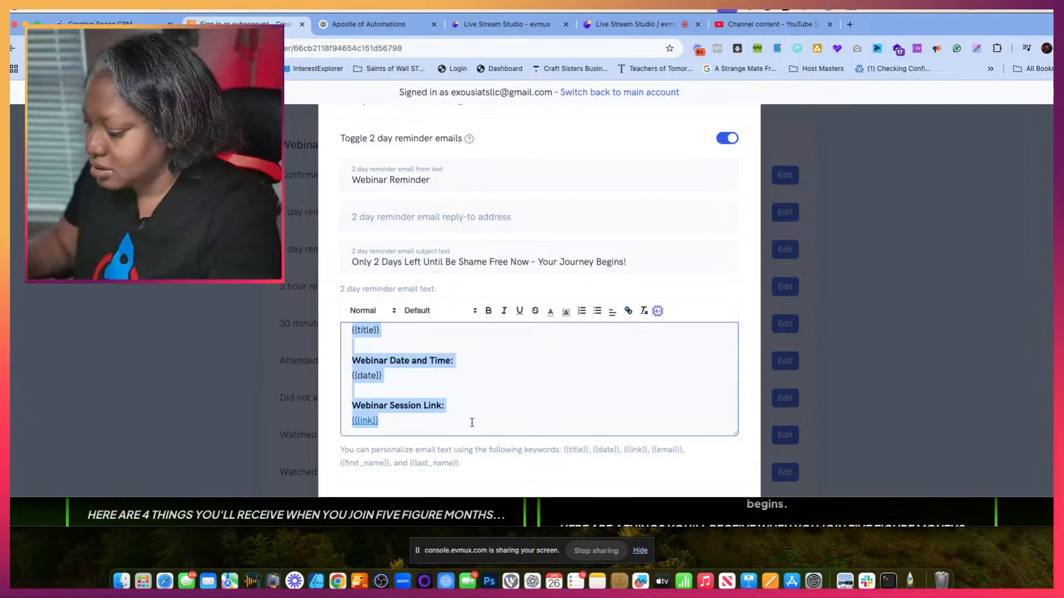
key(super+v)
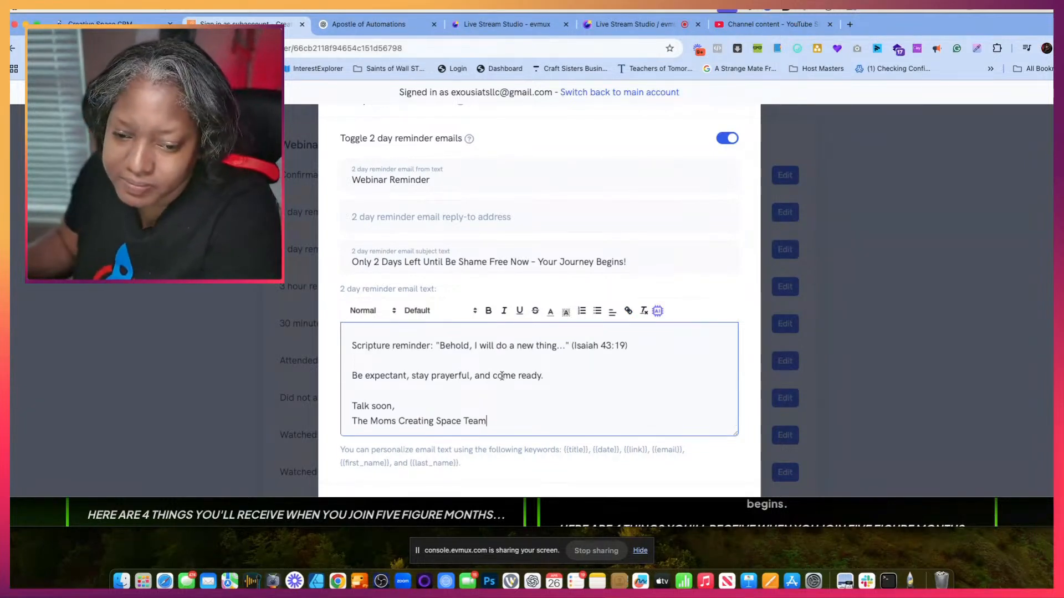
- Replace the team signature under "Talk soon," with the host's title and initial
scroll(474, 371, down, 2)
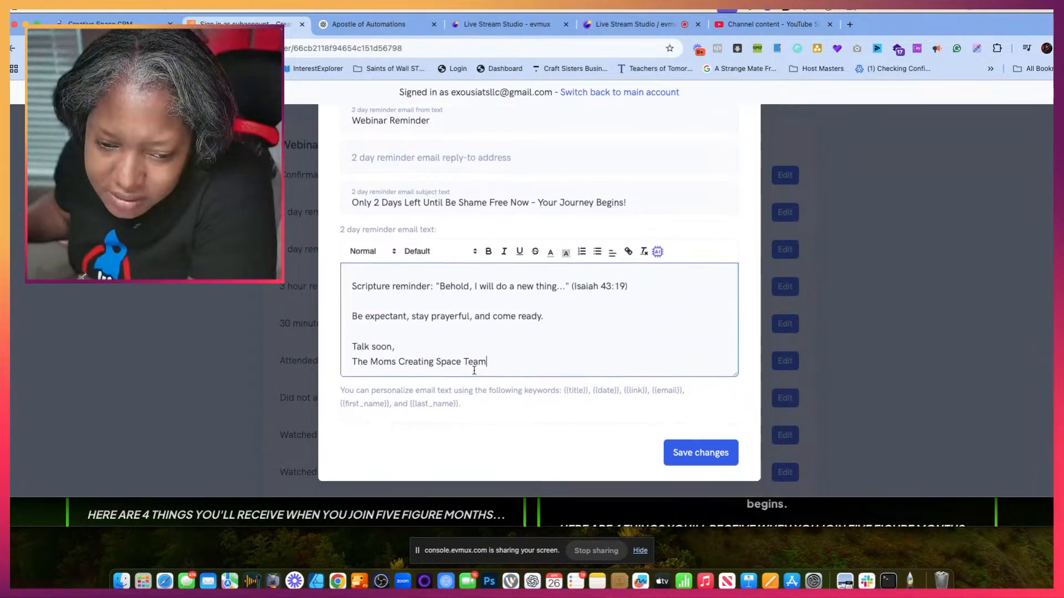
drag(490, 362, 341, 365)
text(Dr.G)
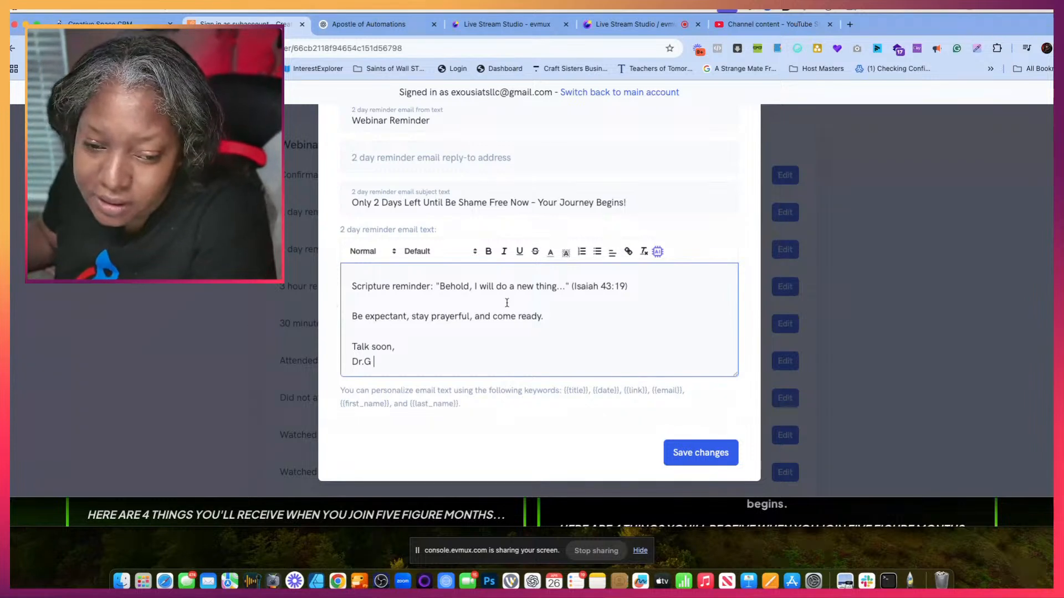
- Remove the Date line with its appointment placeholder from the email text and copy the {{date}} keyword
scroll(497, 310, up, 2)
scroll(497, 311, up, 3)
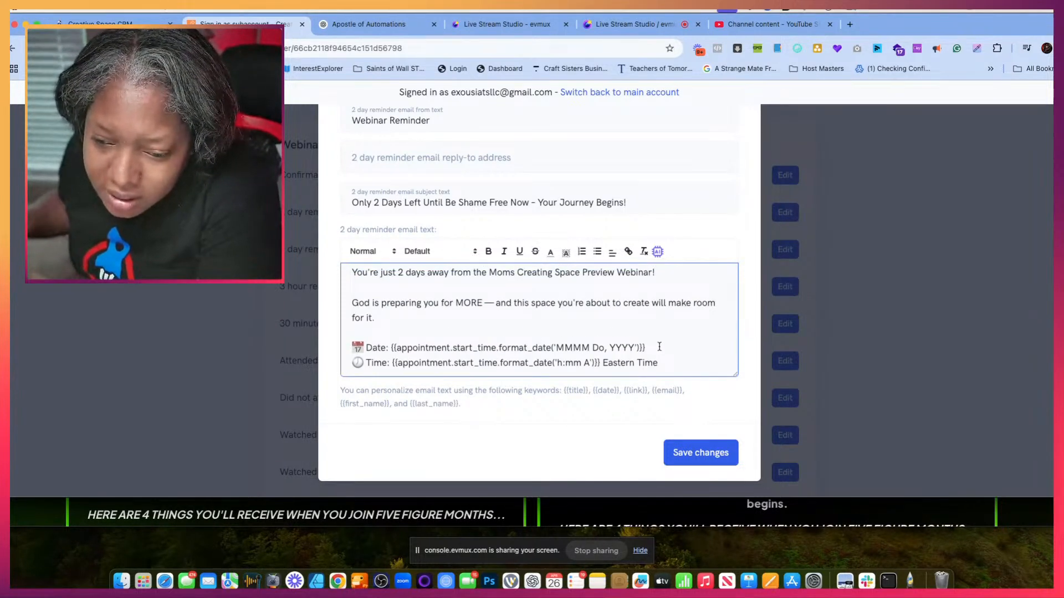
drag(651, 347, 401, 345)
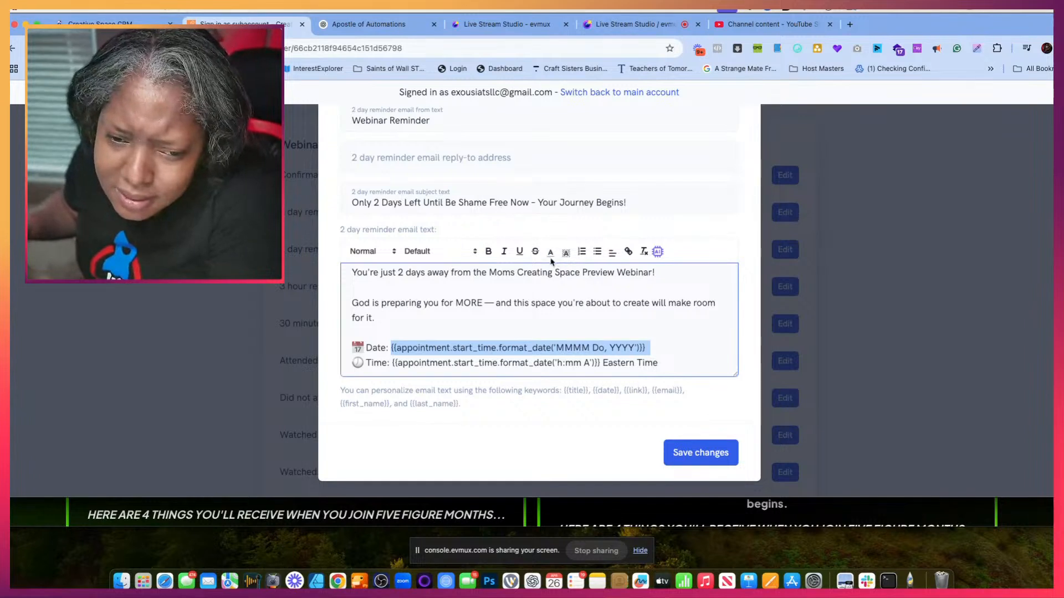
key(BackSpace)
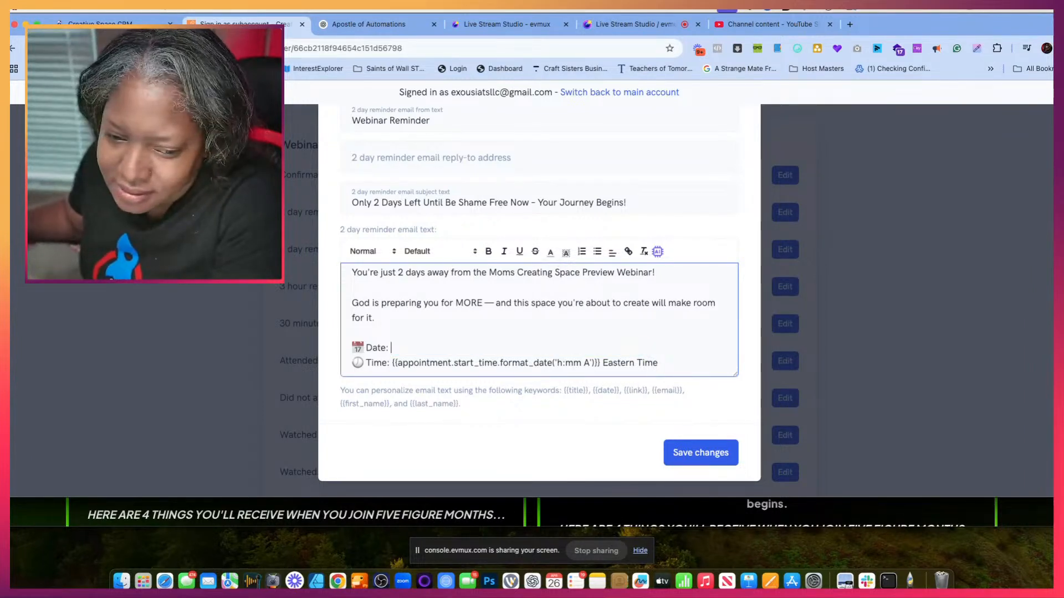
drag(591, 390, 621, 390)
key(cmd+c)
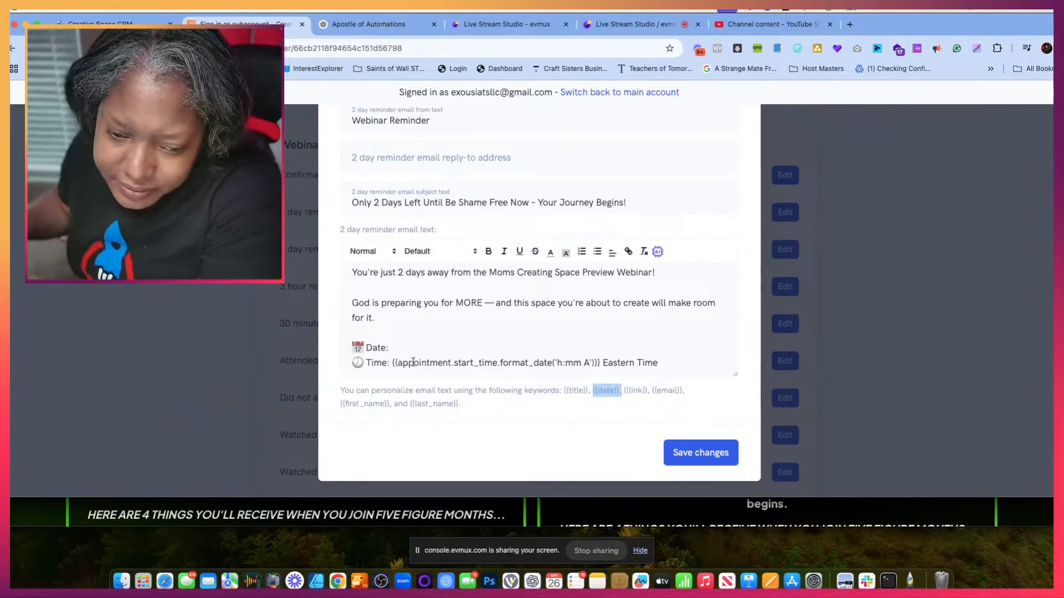
drag(391, 349, 351, 349)
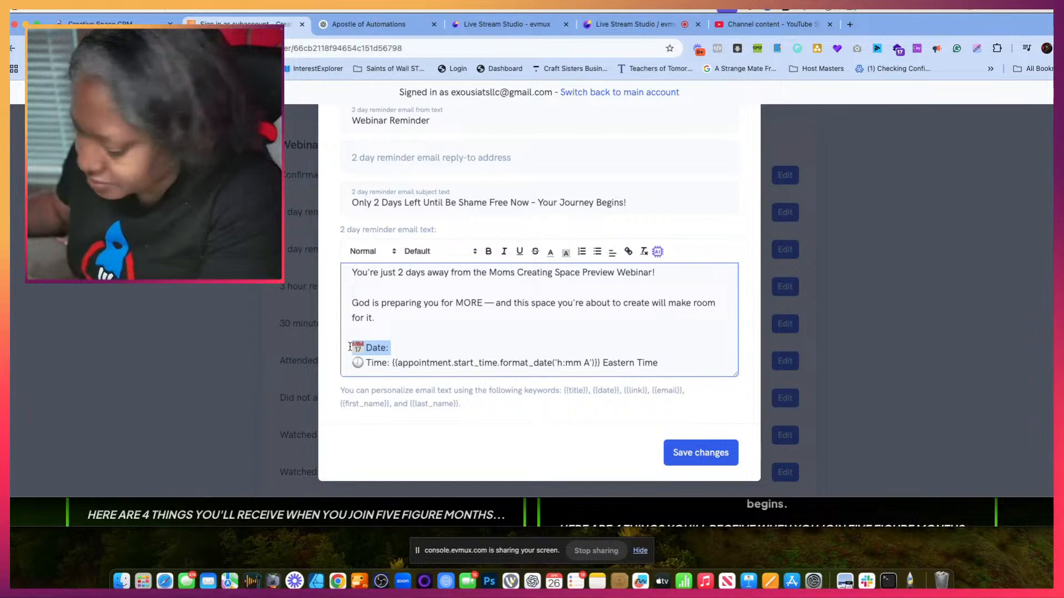
key(BackSpace)
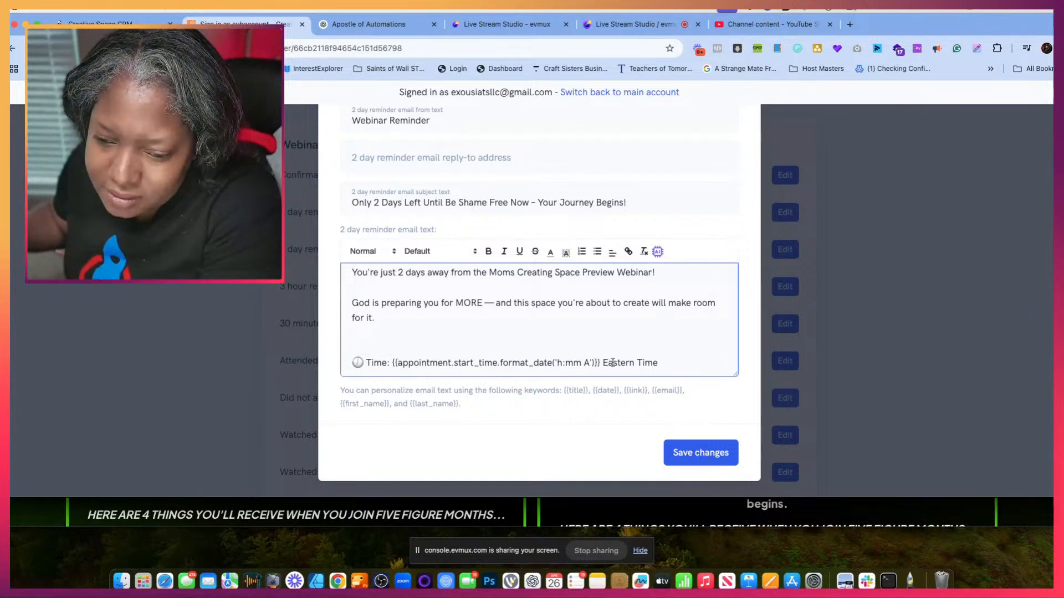
- Replace the appointment placeholder and "Eastern Time" on the Time line with {{date}}, and review the email text
drag(599, 363, 408, 357)
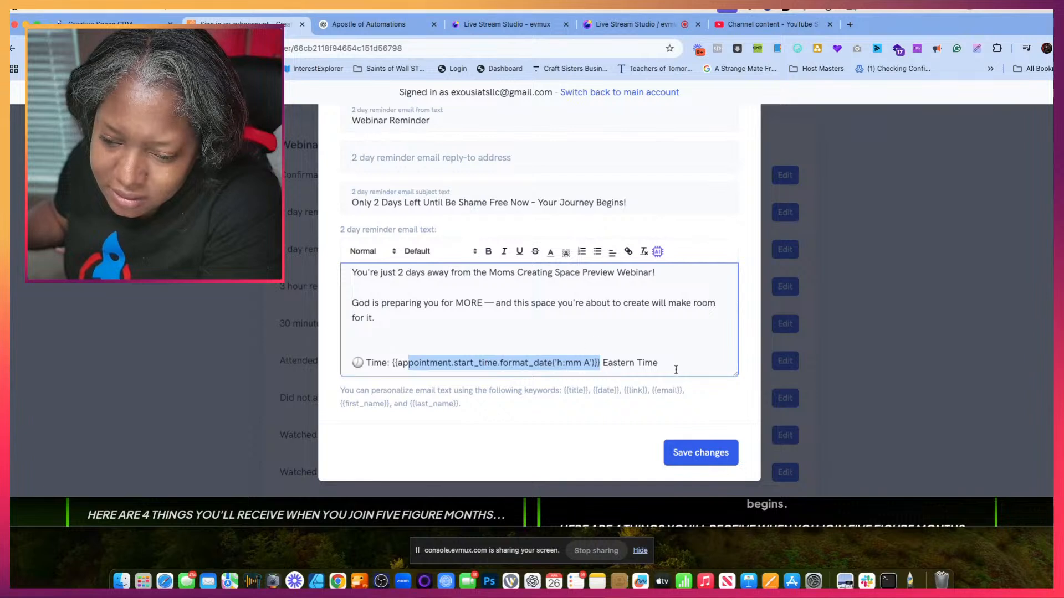
scroll(676, 369, down, 1)
drag(674, 335, 394, 339)
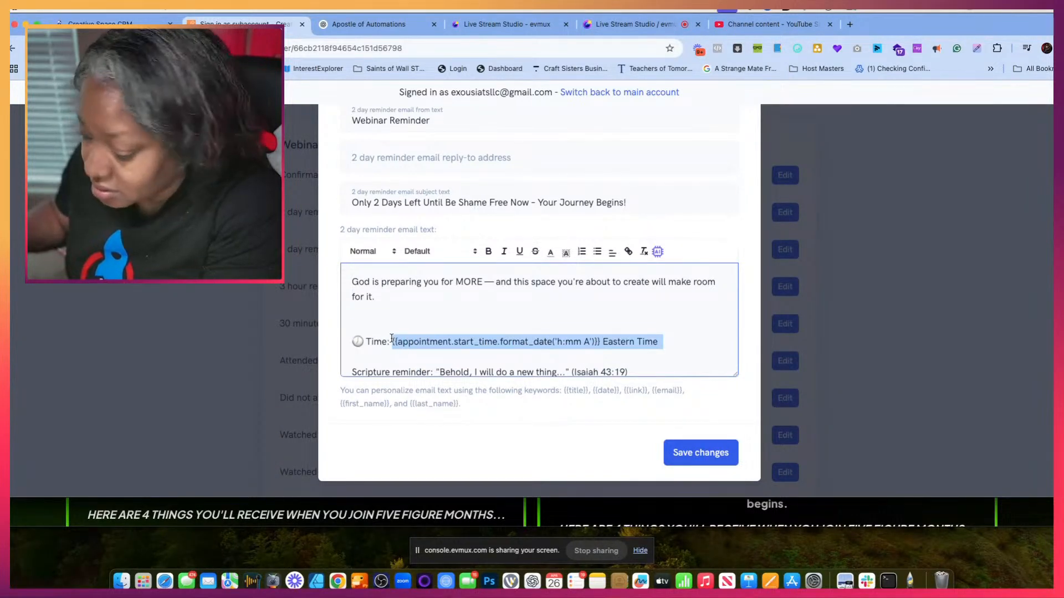
key(cmd+v)
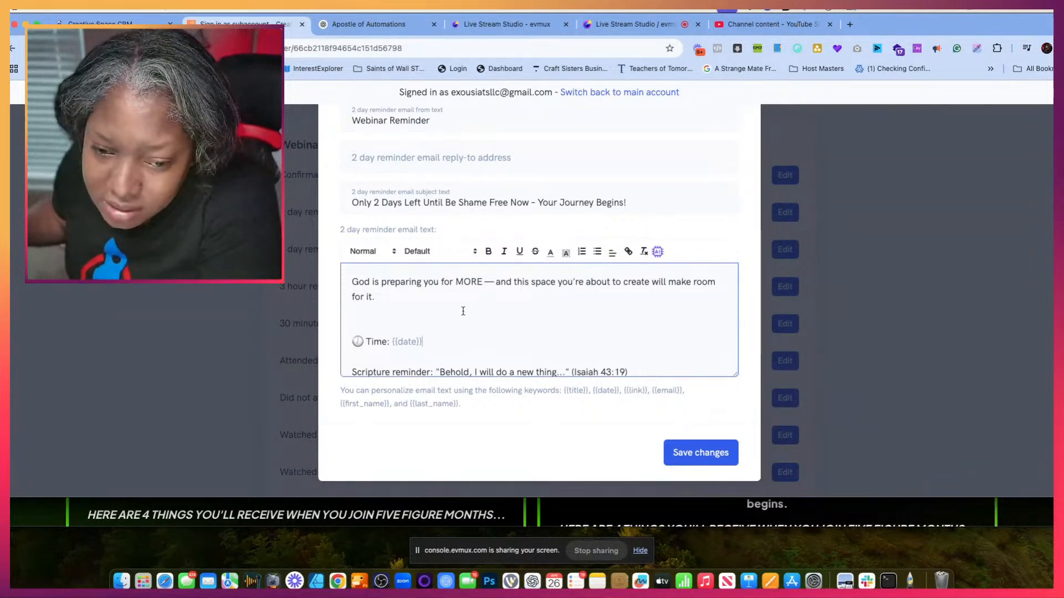
scroll(462, 310, down, 3)
scroll(462, 311, up, 5)
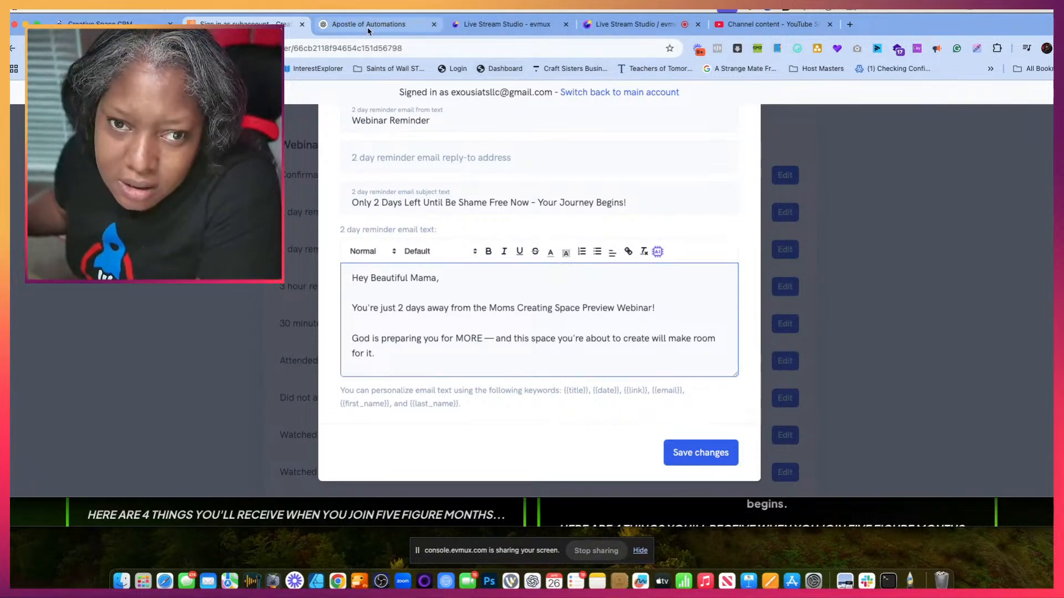
- Replace the 2 day reminder subject with ChatGPT's "Just 2 Days Away — Moms Creating Space is Almost Here!" and save the changes
click(332, 25)
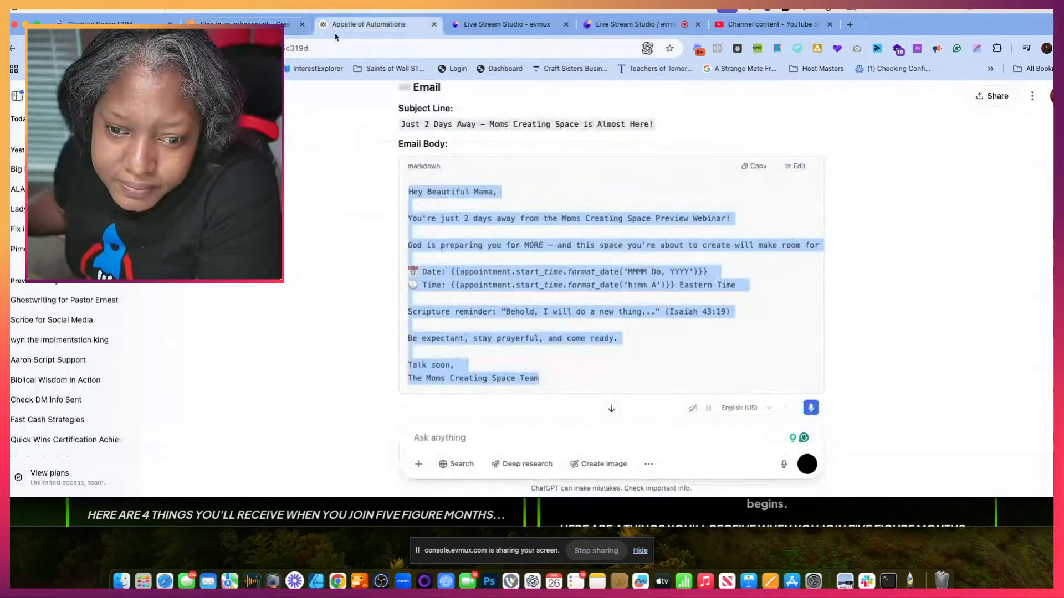
double_click(462, 123)
triple_click(463, 123)
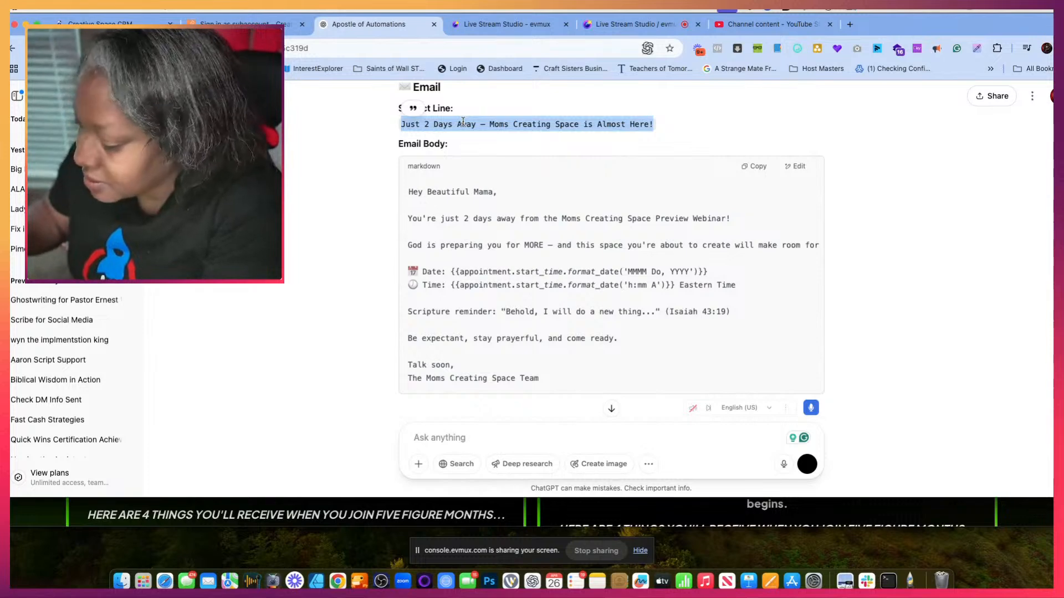
click(133, 25)
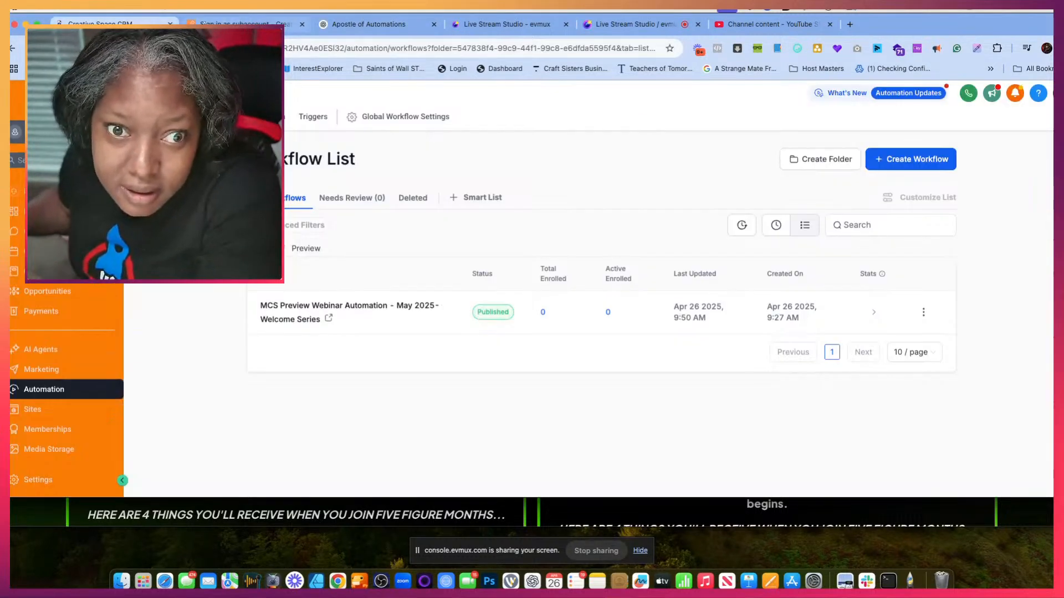
click(238, 26)
triple_click(355, 198)
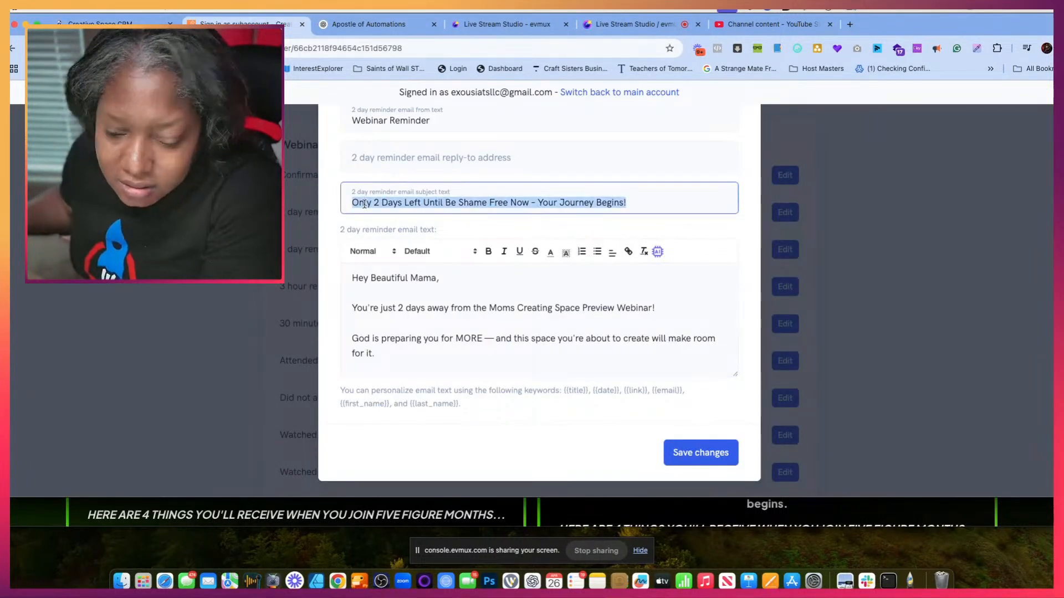
text(Just 2 Days Away — Moms Creating Space is Almost Here!)
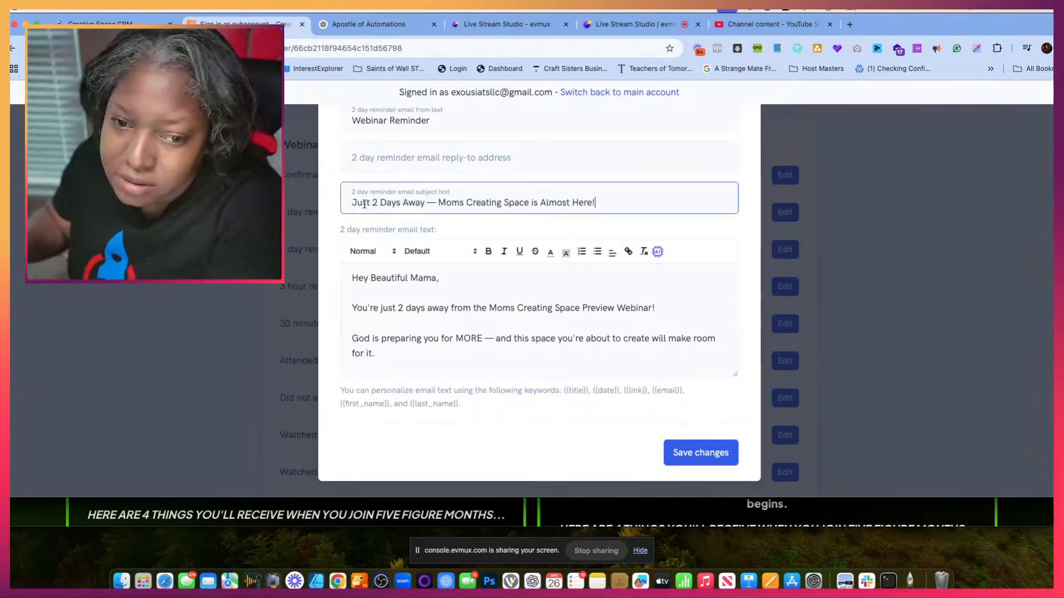
click(677, 456)
- Open the 1 day reminder emails entry for editing and clear its subject text
scroll(496, 361, down, 5)
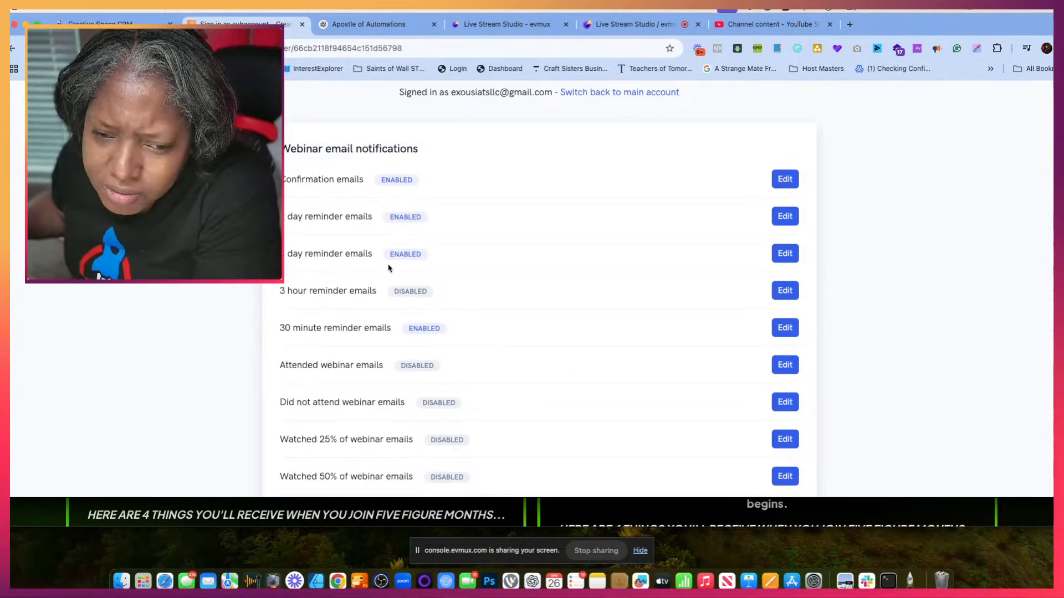
click(786, 254)
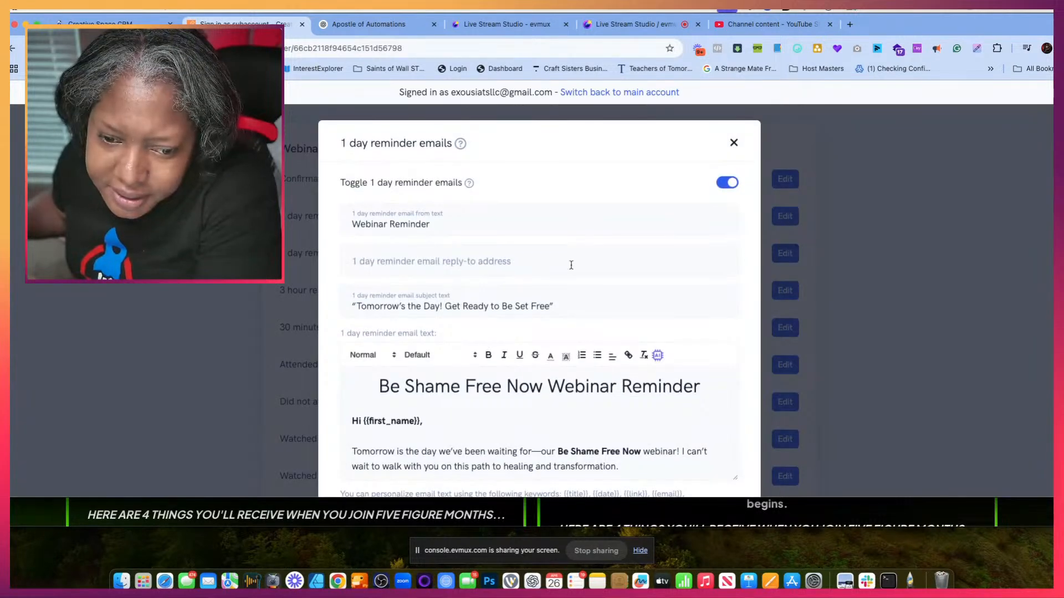
drag(555, 305, 380, 296)
key(BackSpace)
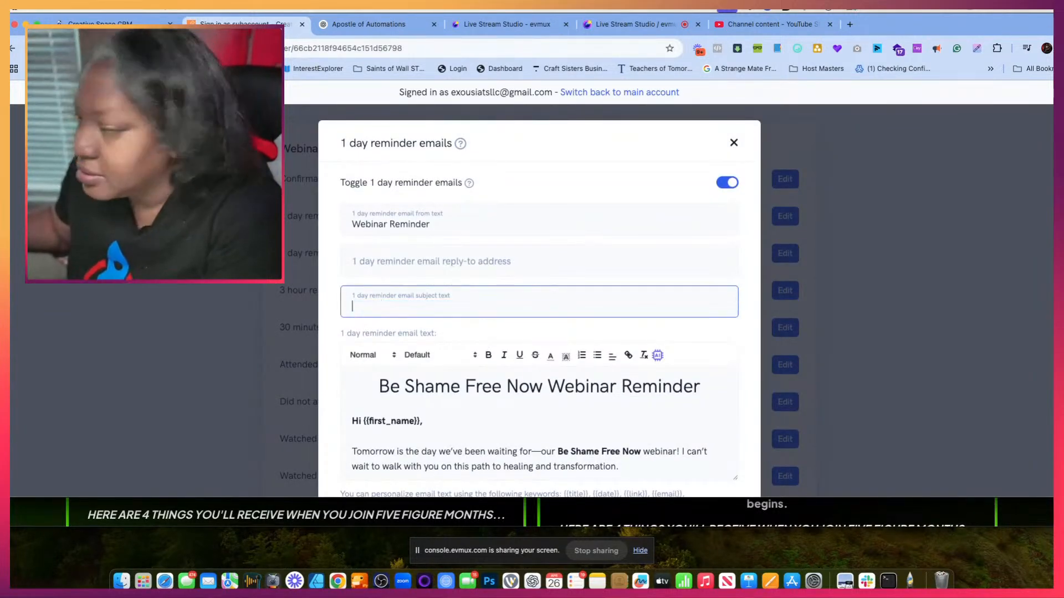
- Copy ChatGPT's 1-Day Reminder subject line, "Tomorrow is the Day — Your New Space Awaits!", into the empty 1 day reminder subject
key(ctrl+Tab)
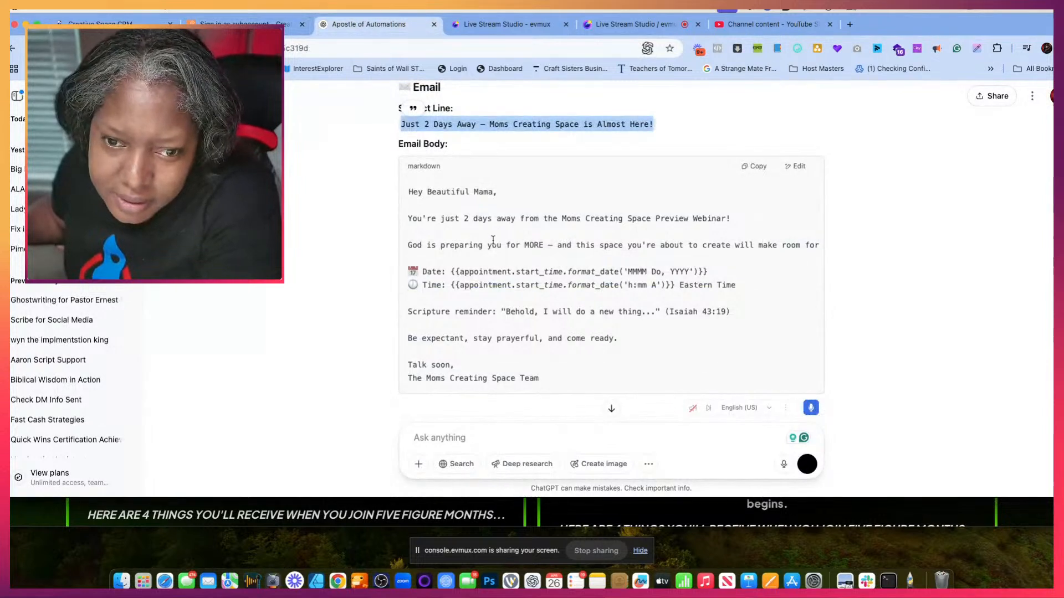
scroll(493, 241, down, 3)
scroll(493, 241, down, 5)
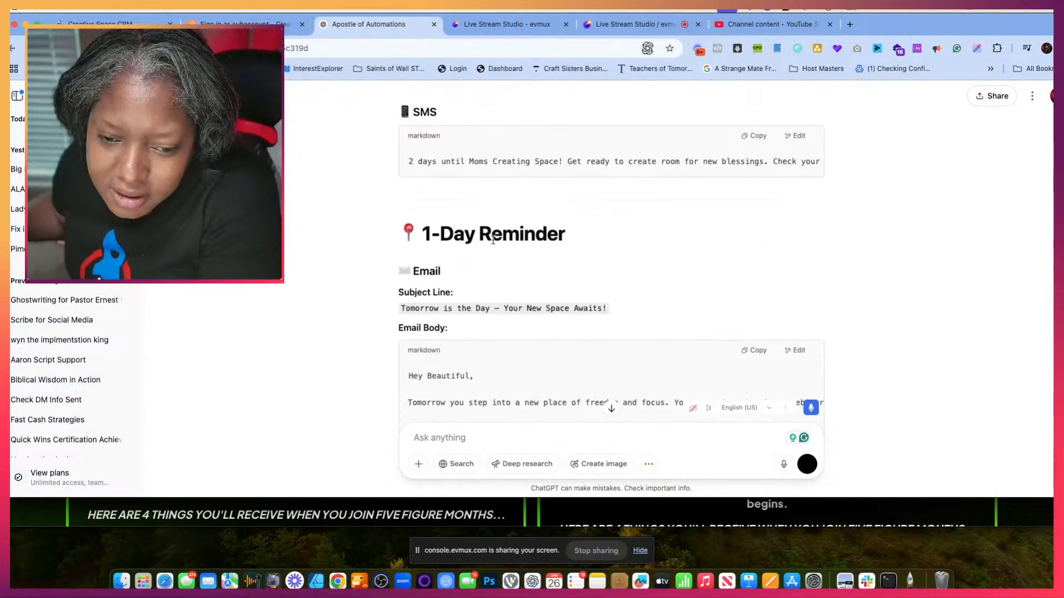
triple_click(470, 218)
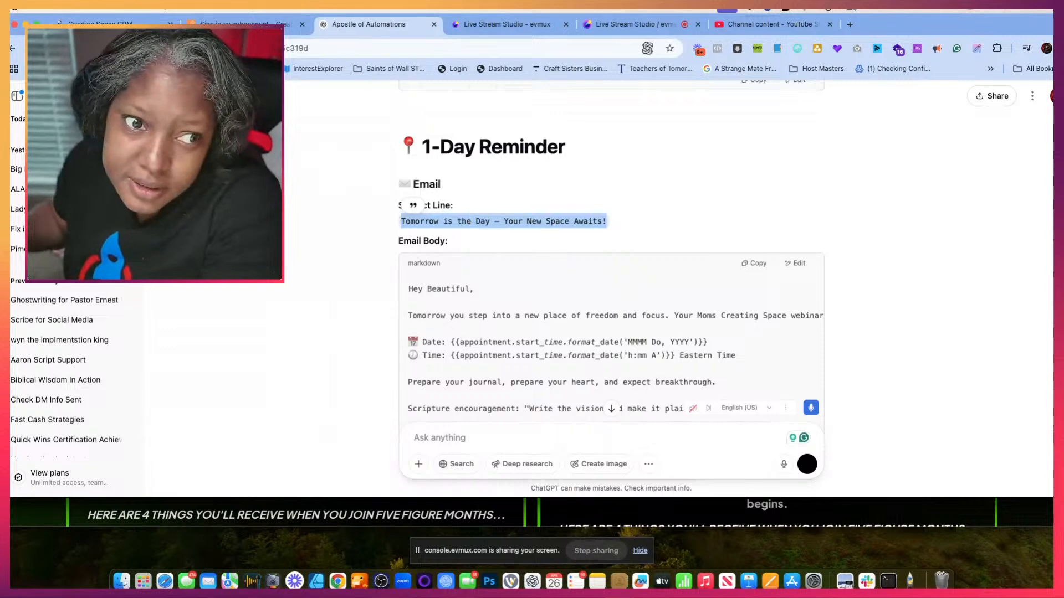
click(101, 24)
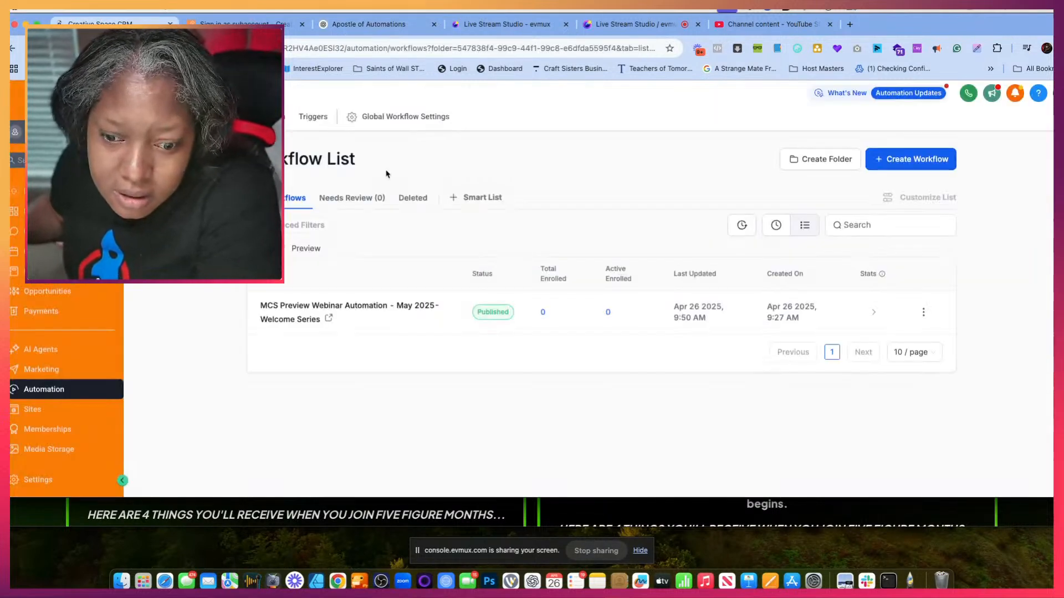
click(363, 24)
click(238, 23)
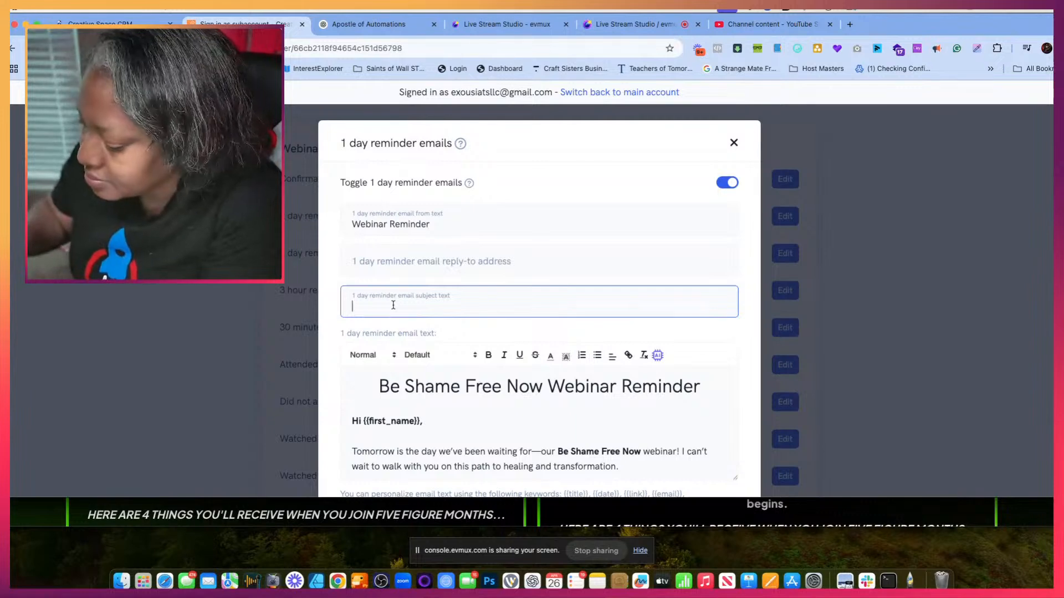
text(Tomorrow is the Day — Your New Space Awaits!)
- Copy ChatGPT's 1-Day Reminder email body from "Hey Beautiful," through "We can't wait to see you!", leaving out the sign-off
scroll(437, 409, down, 3)
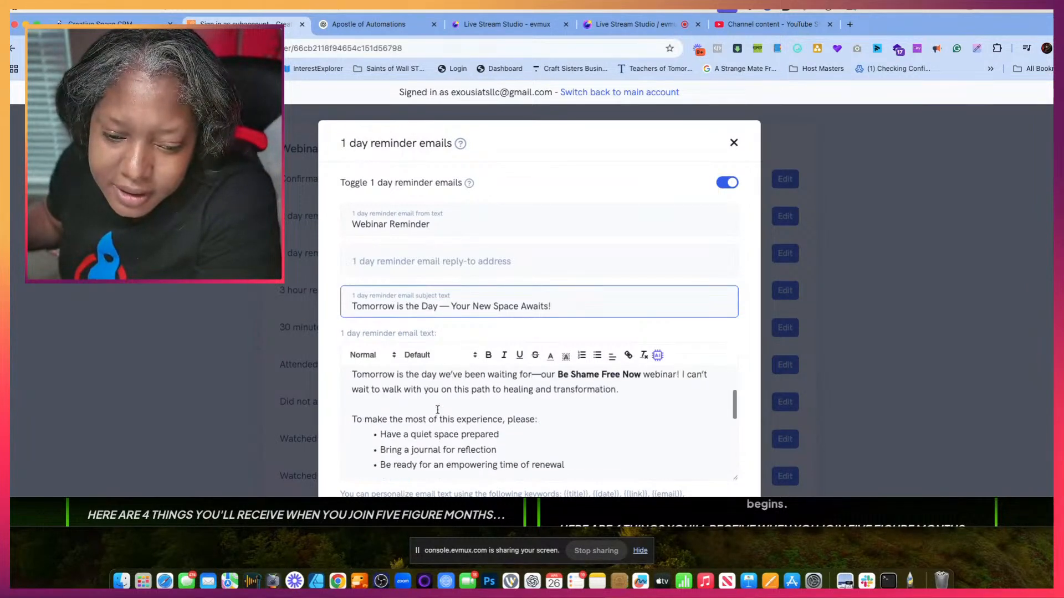
click(437, 409)
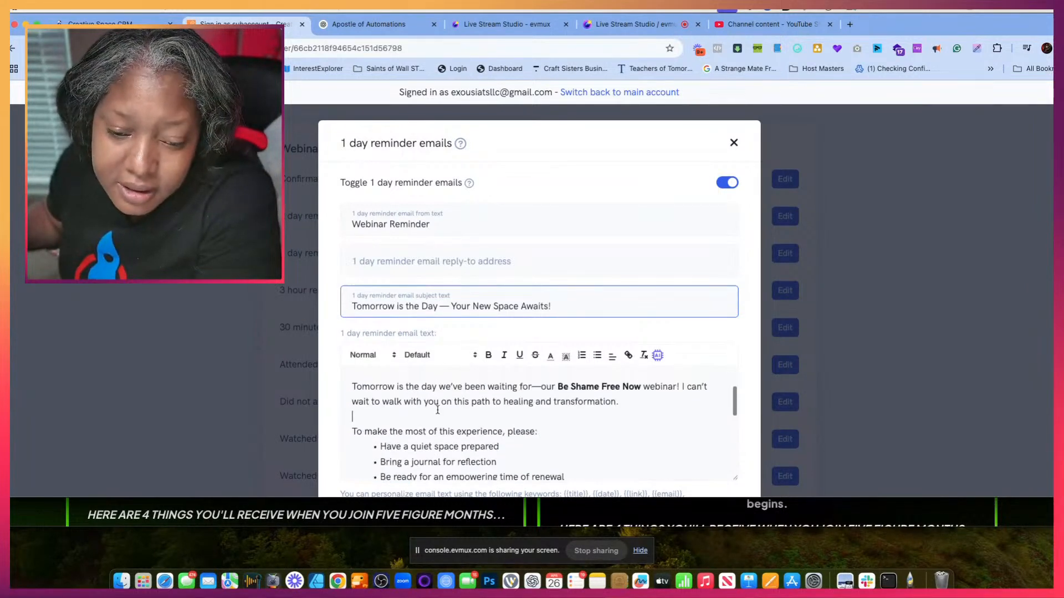
click(383, 25)
scroll(487, 338, down, 5)
scroll(483, 335, up, 3)
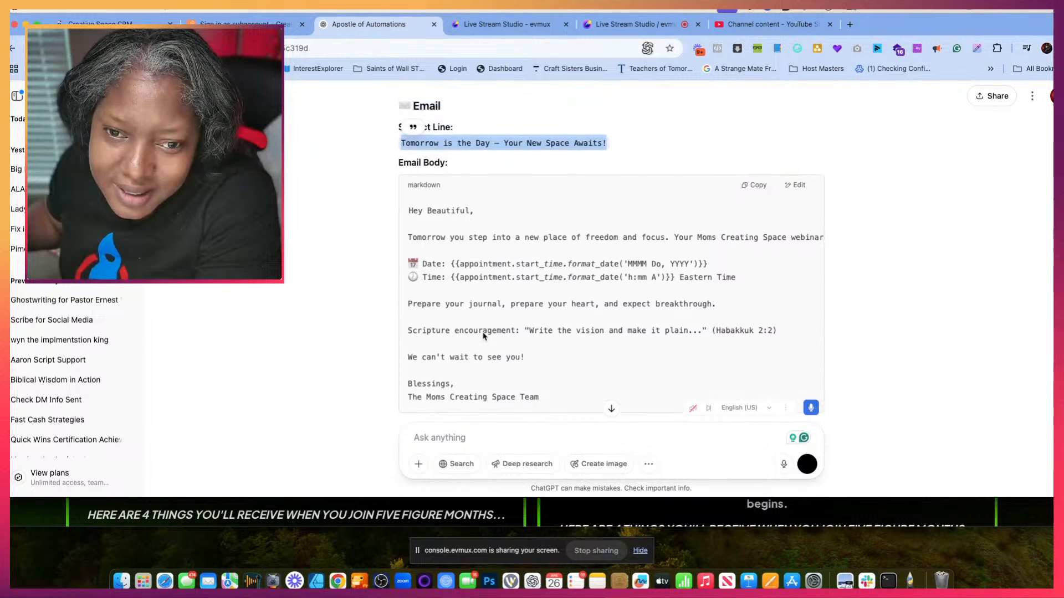
scroll(483, 335, down, 1)
click(551, 382)
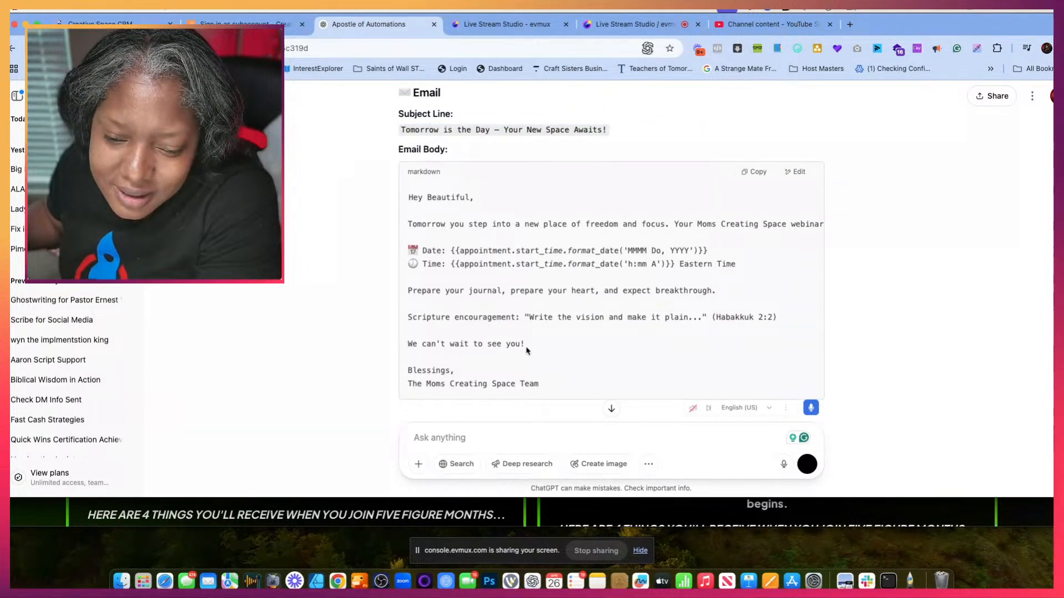
drag(526, 350, 409, 197)
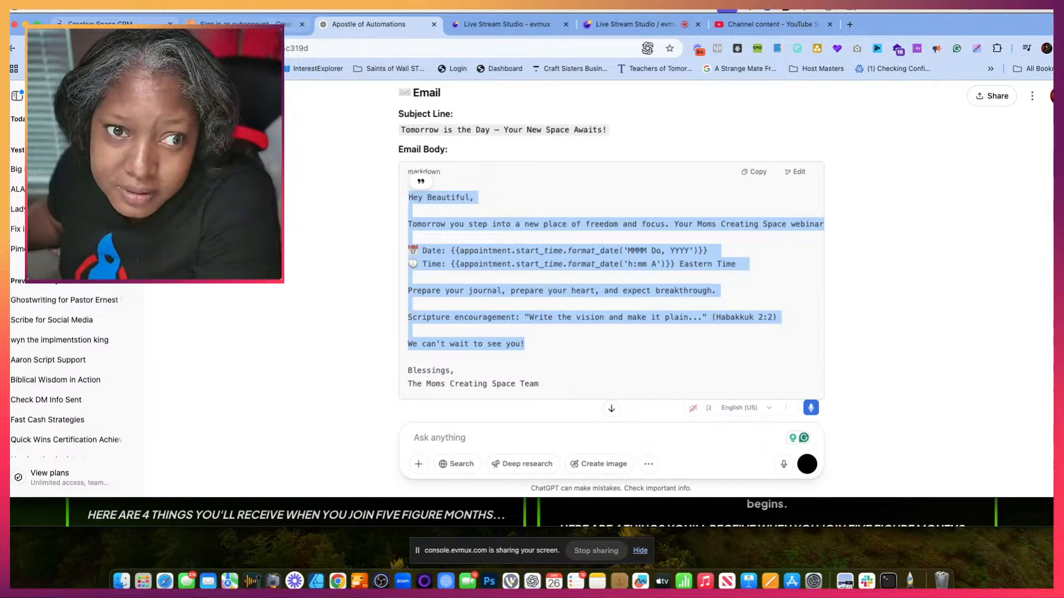
- Replace the entire existing 1 day reminder email text with the copied Moms Creating Space body
click(249, 22)
scroll(357, 331, down, 3)
click(419, 343)
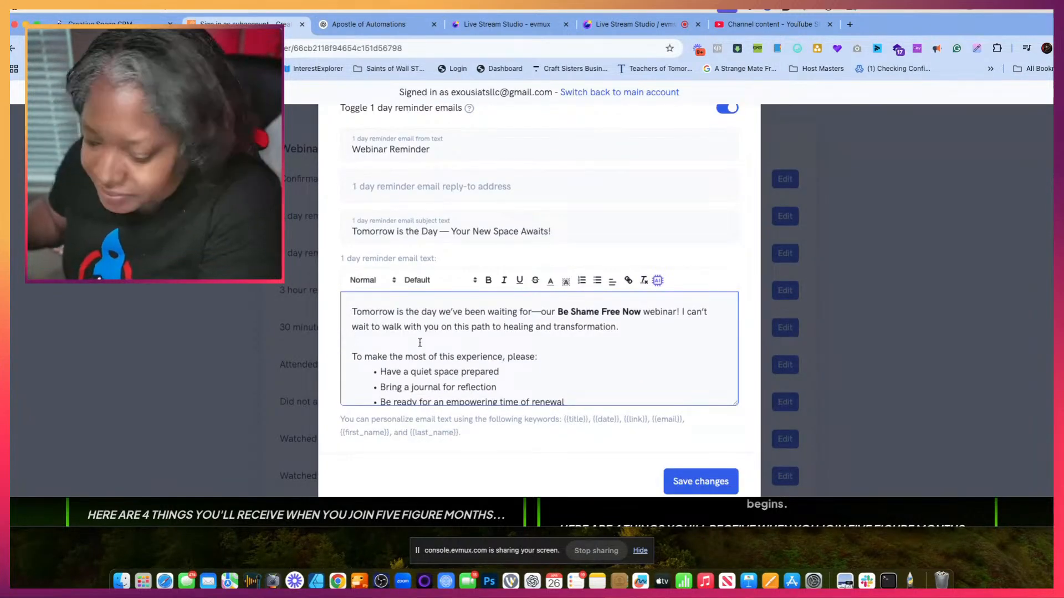
key(super+a)
key(BackSpace)
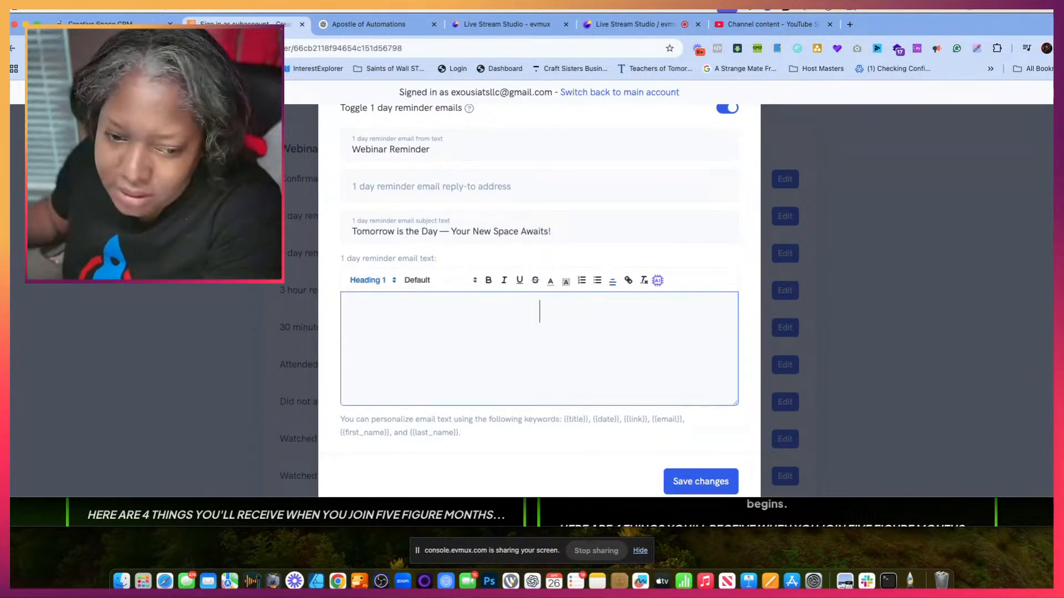
key(super+v)
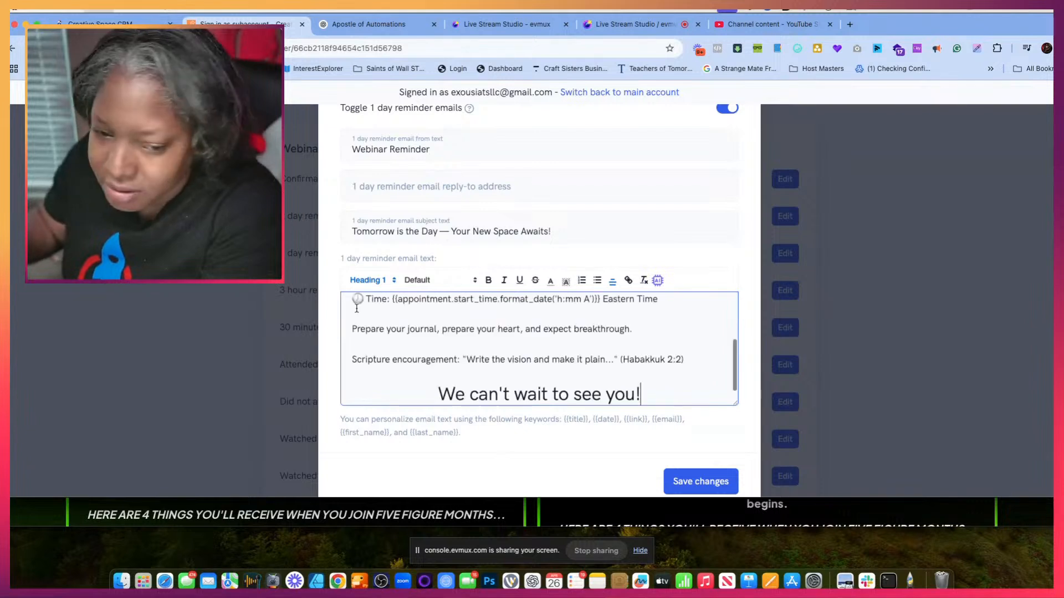
- Delete the Date line with its appointment placeholder from the 1 day reminder email text
scroll(495, 323, up, 5)
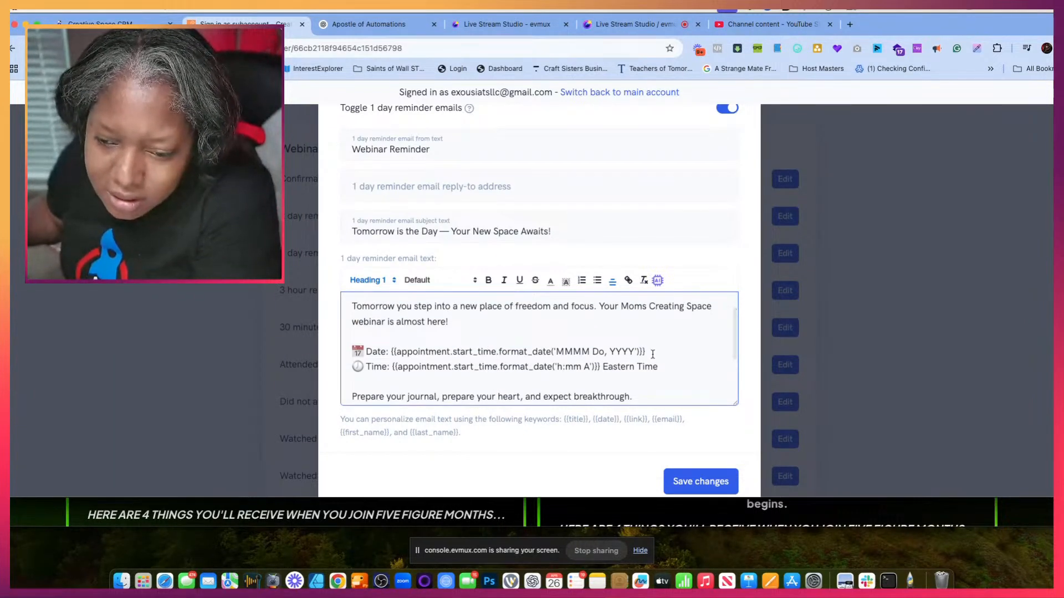
drag(651, 352, 349, 352)
key(BackSpace)
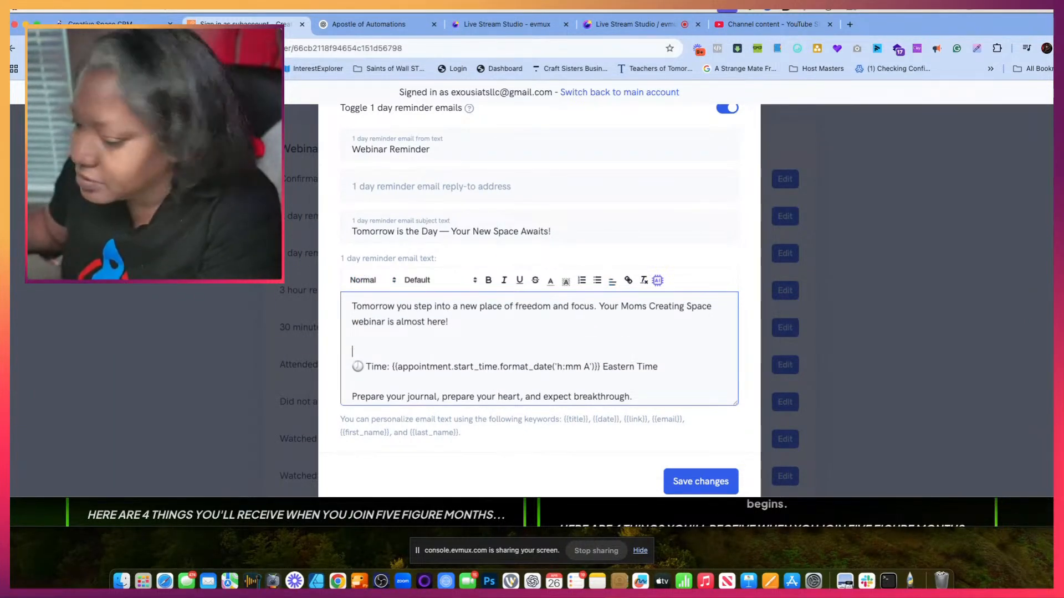
- Replace the appointment placeholder and "Eastern Time" on the 1 day reminder's Time line with the {{date}} keyword
drag(658, 367, 394, 370)
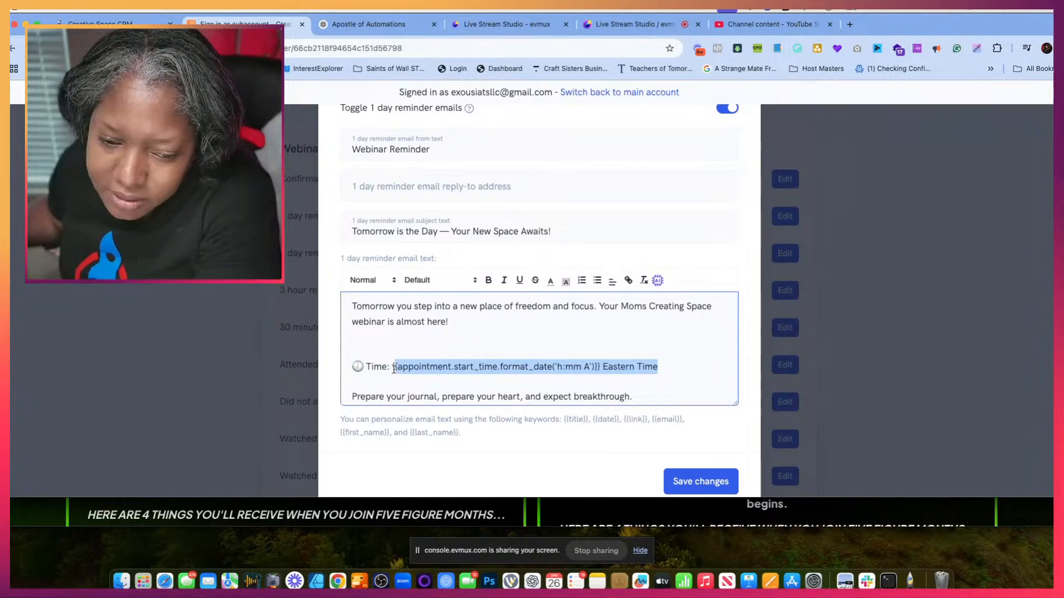
key(BackSpace)
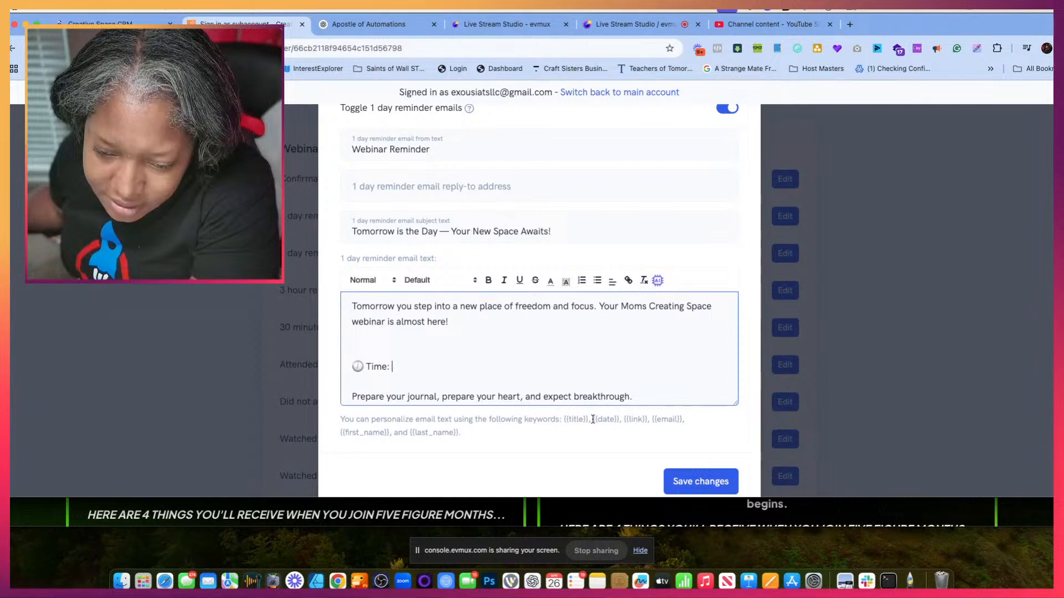
drag(593, 419, 614, 420)
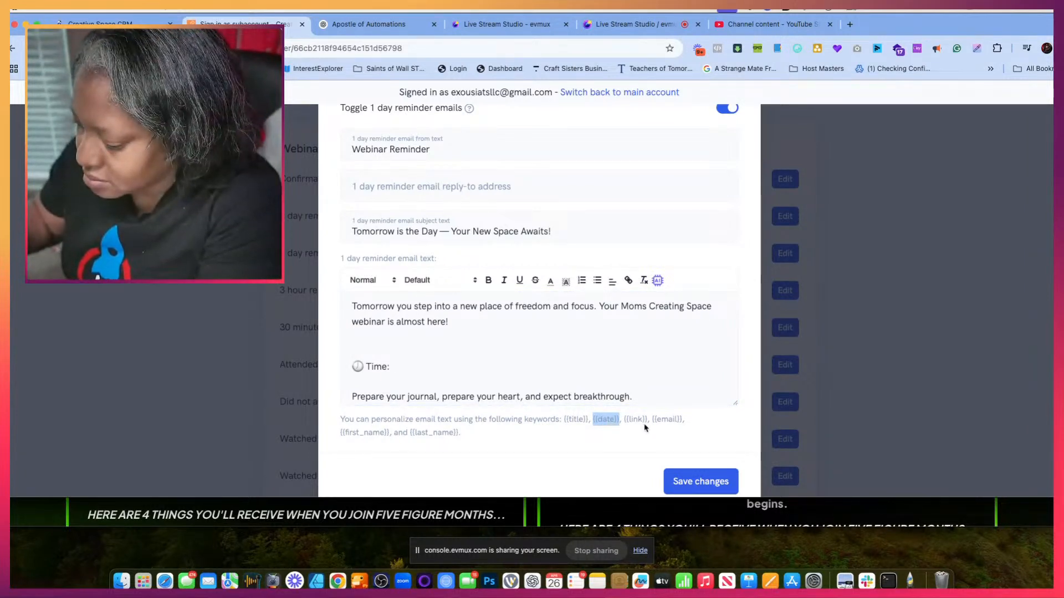
click(394, 370)
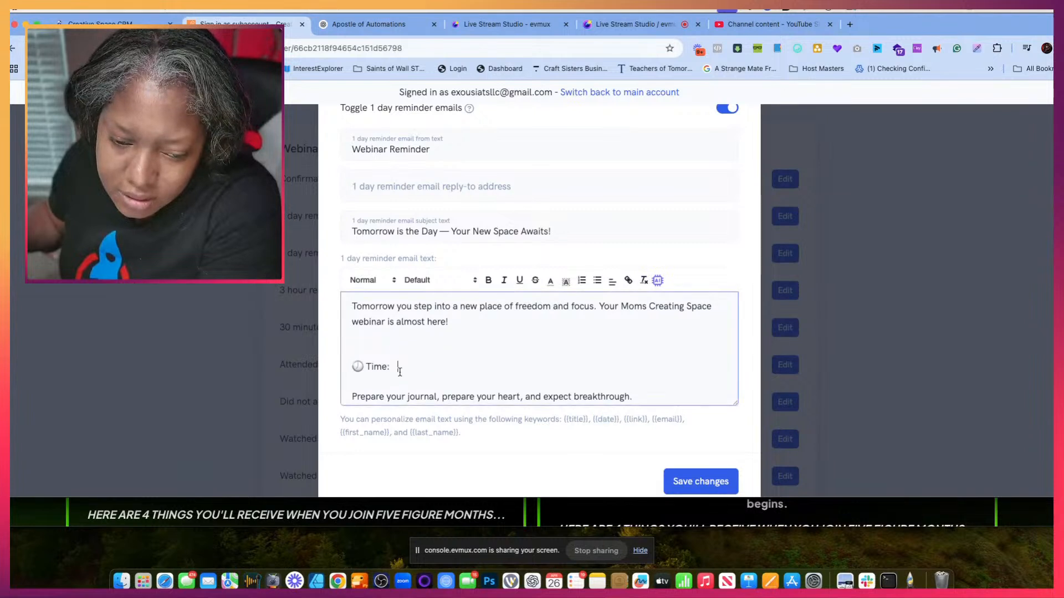
text({{date}})
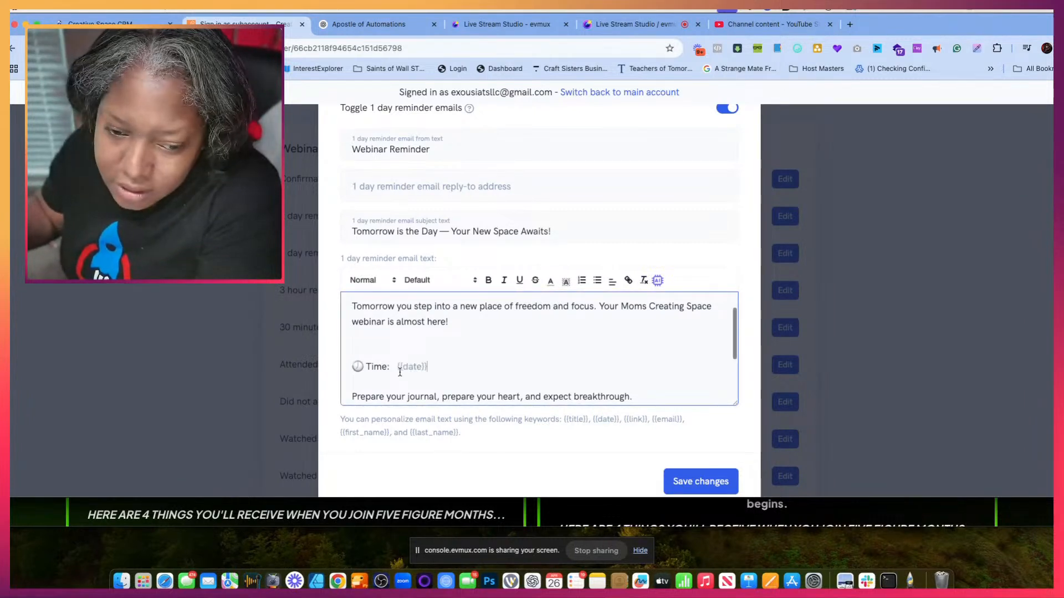
- Replace "Beautiful" in the 1 day reminder's greeting with the {{first_name}} keyword
scroll(529, 308, up, 1)
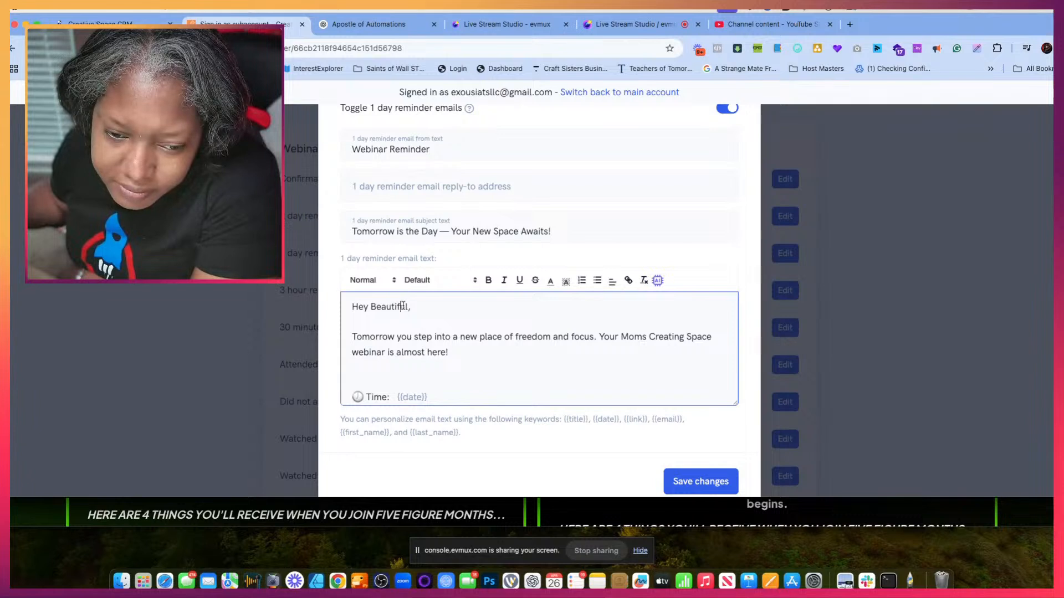
drag(410, 307, 371, 305)
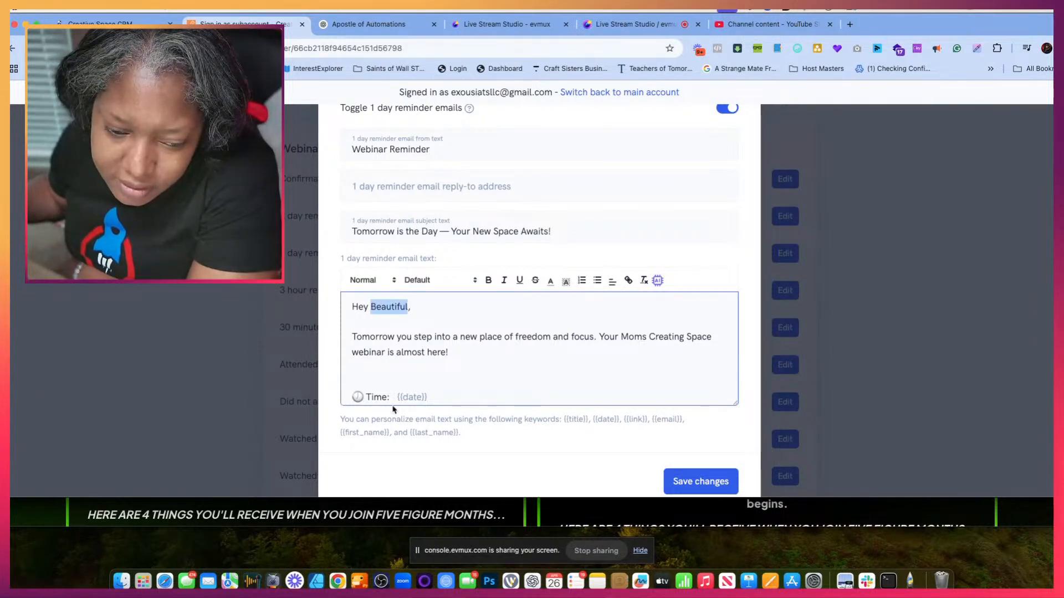
drag(340, 433, 389, 435)
key(super+c)
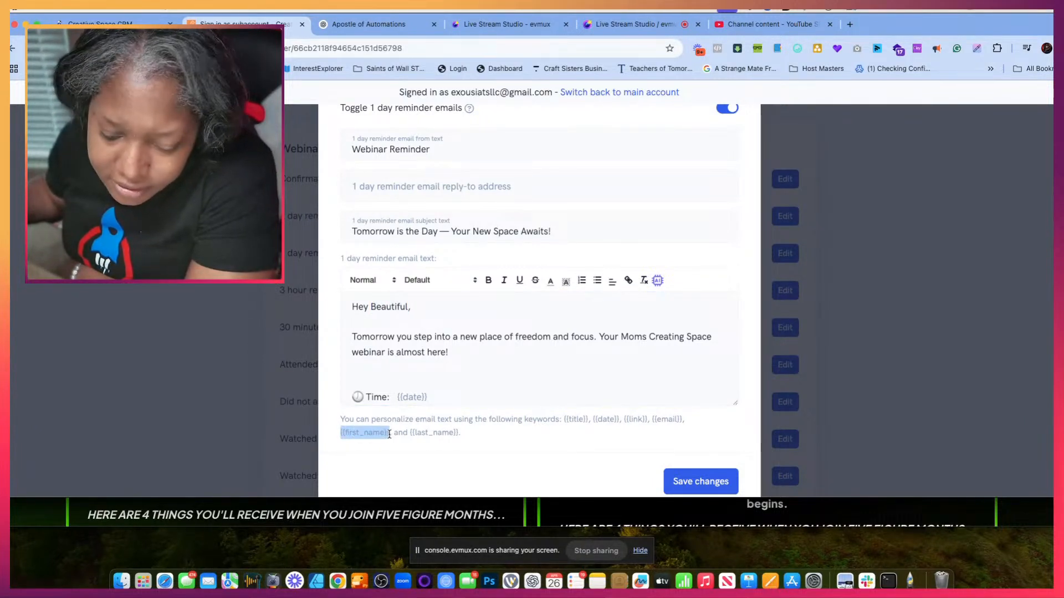
click(385, 307)
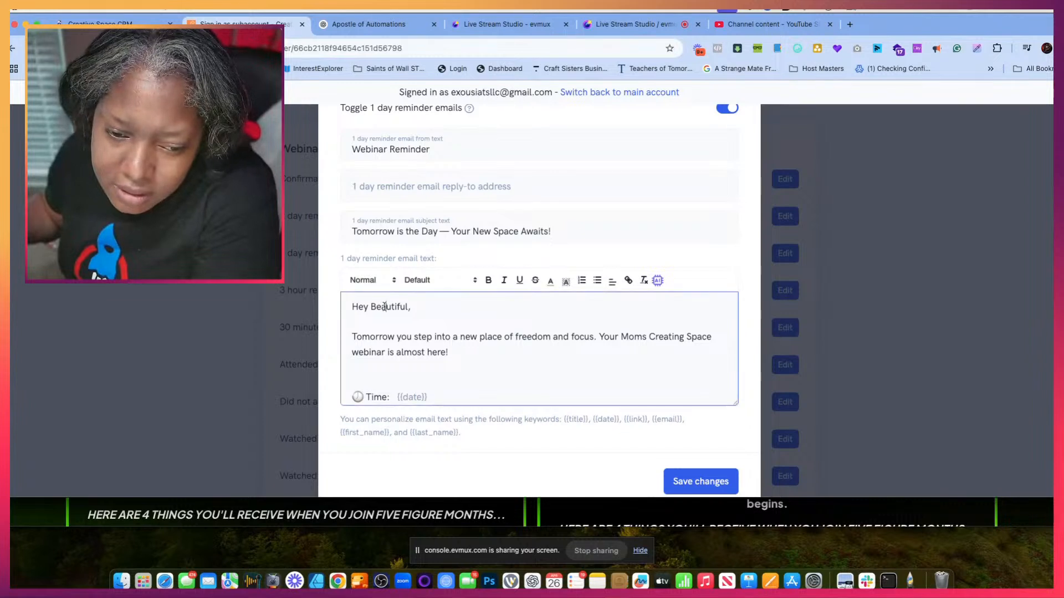
drag(371, 306, 402, 309)
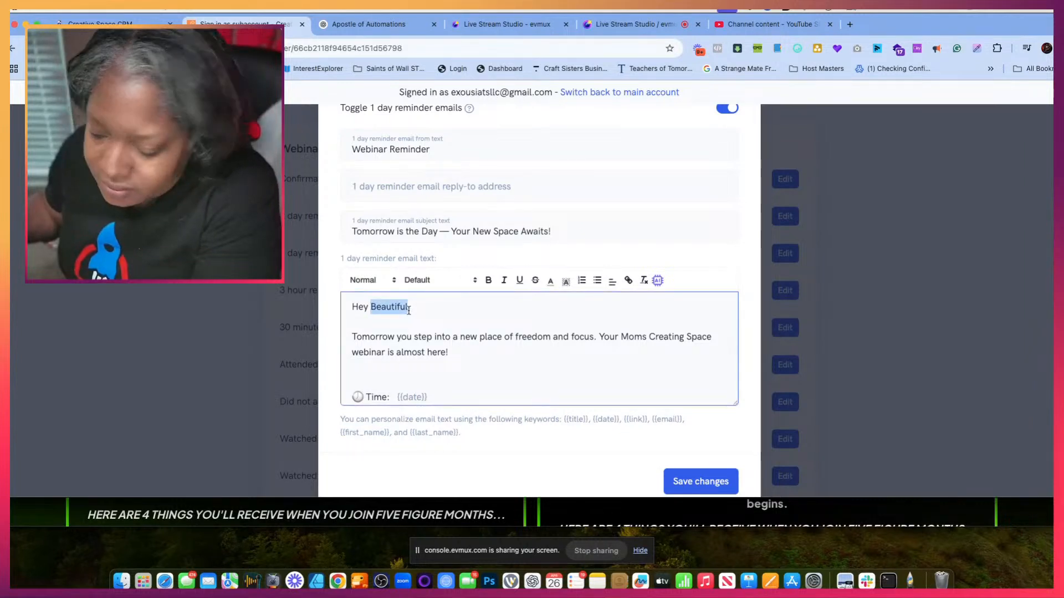
key(super+v)
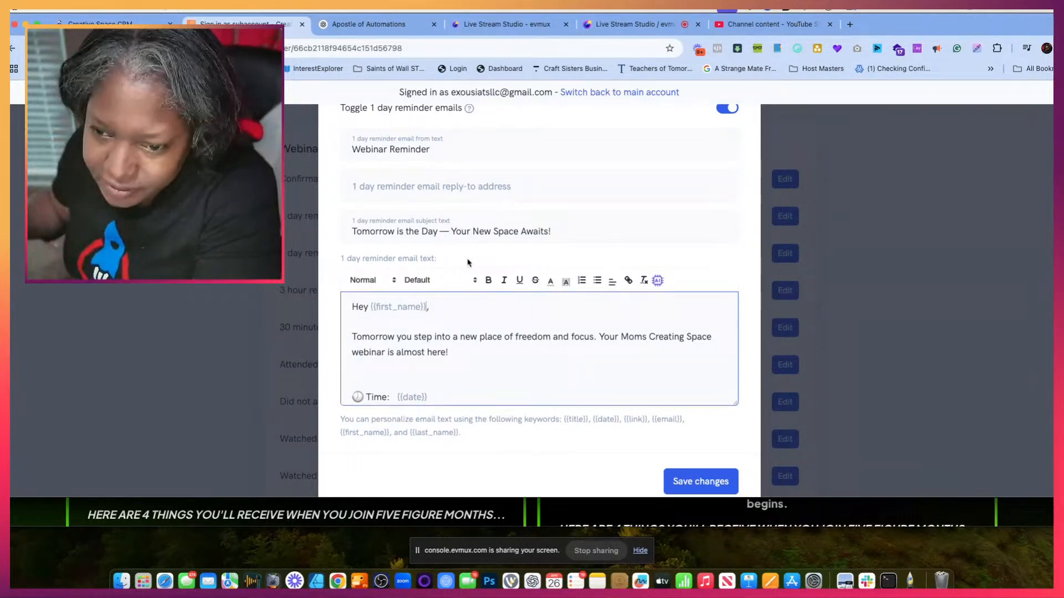
scroll(610, 364, down, 5)
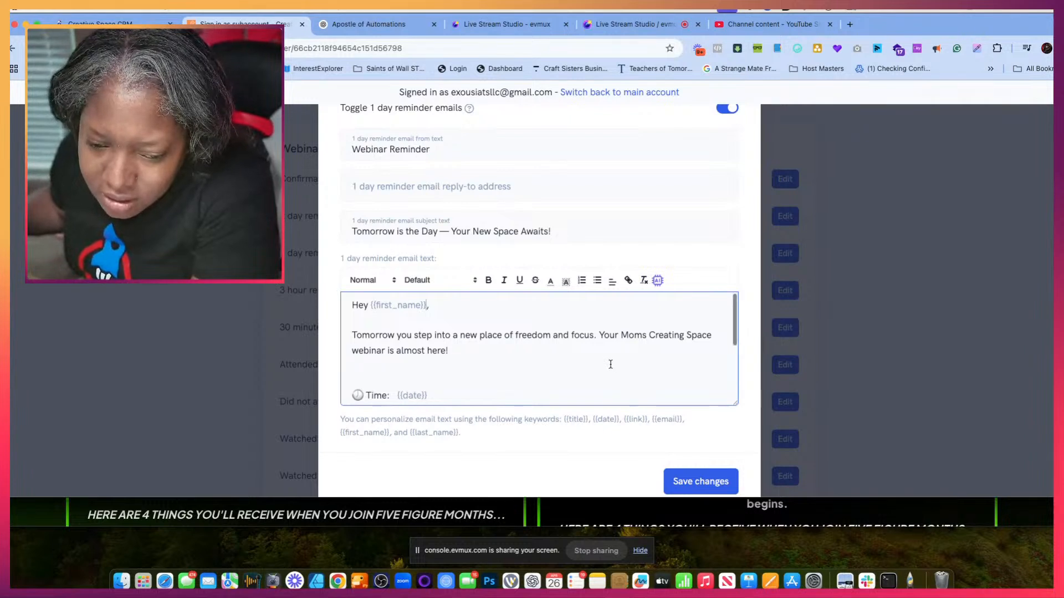
- Add the host's short name as a sign-off below "We can't wait to see you!" in the 1 day reminder email and save the changes
scroll(610, 364, down, 1)
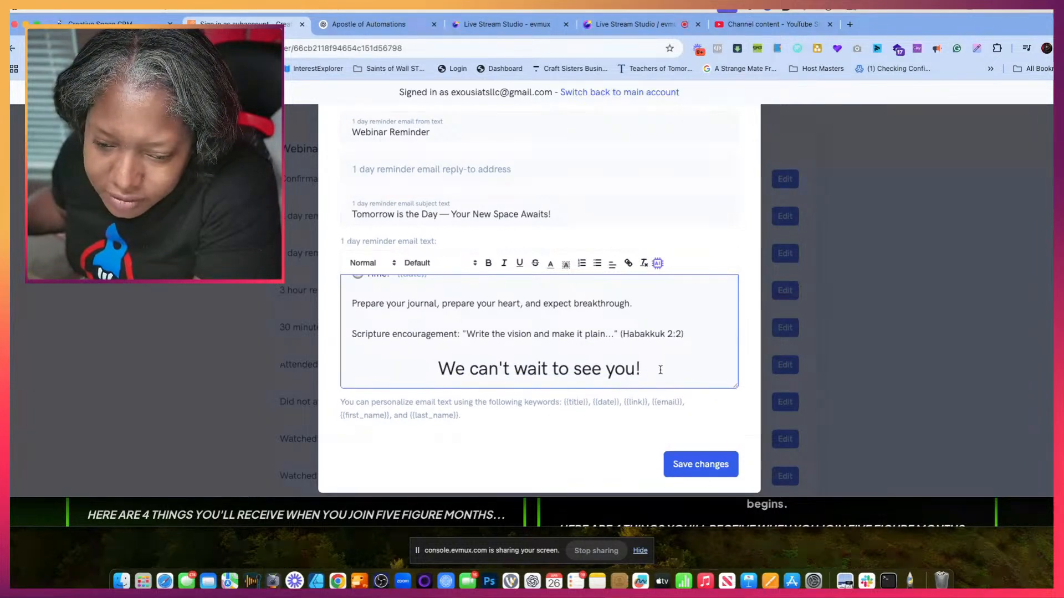
scroll(660, 370, down, 1)
click(654, 358)
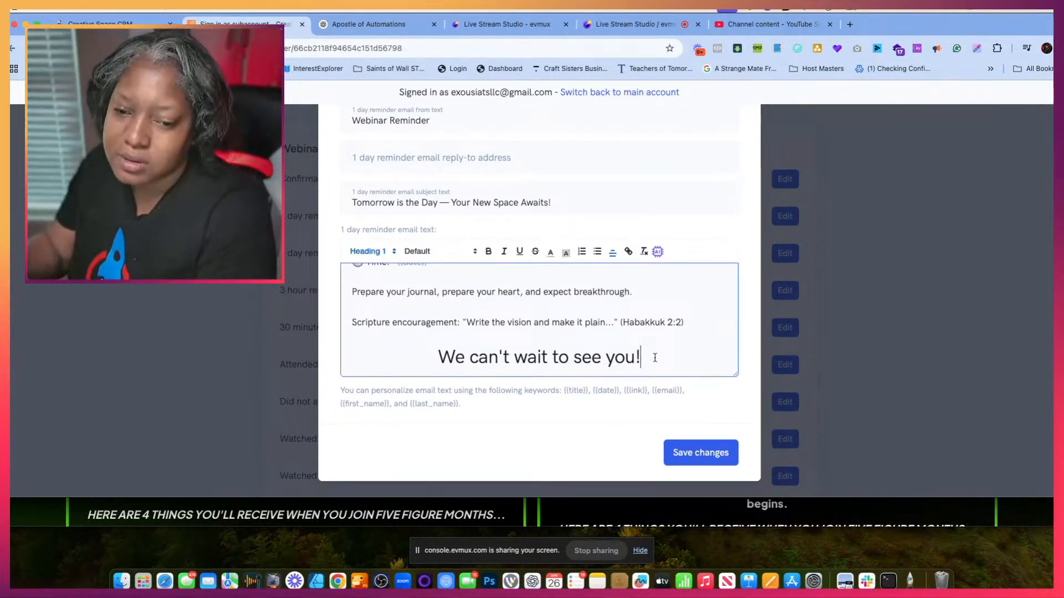
key(Return)
text(Dr)
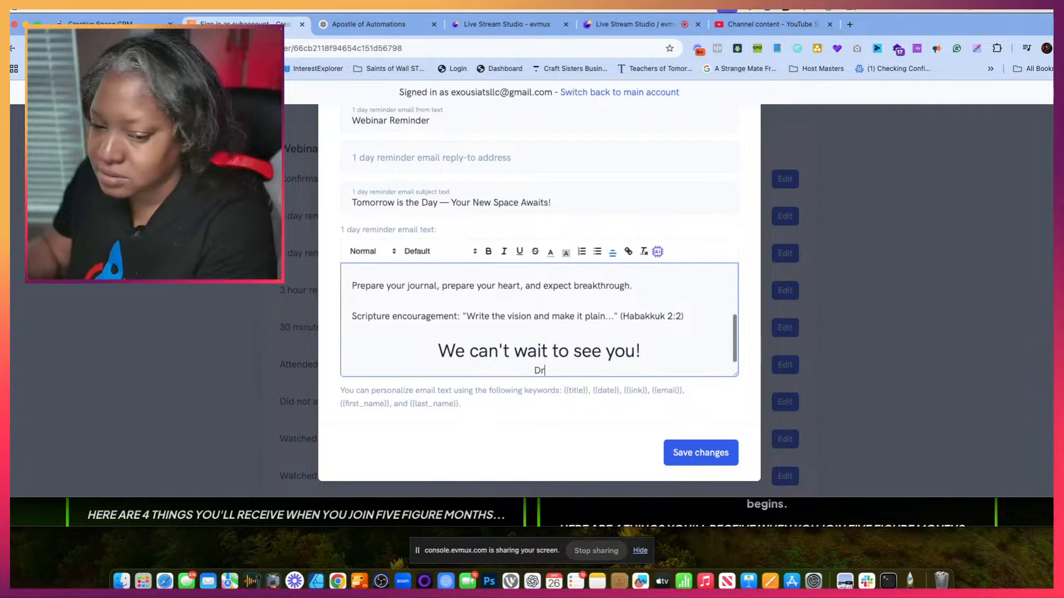
text(.G)
click(711, 457)
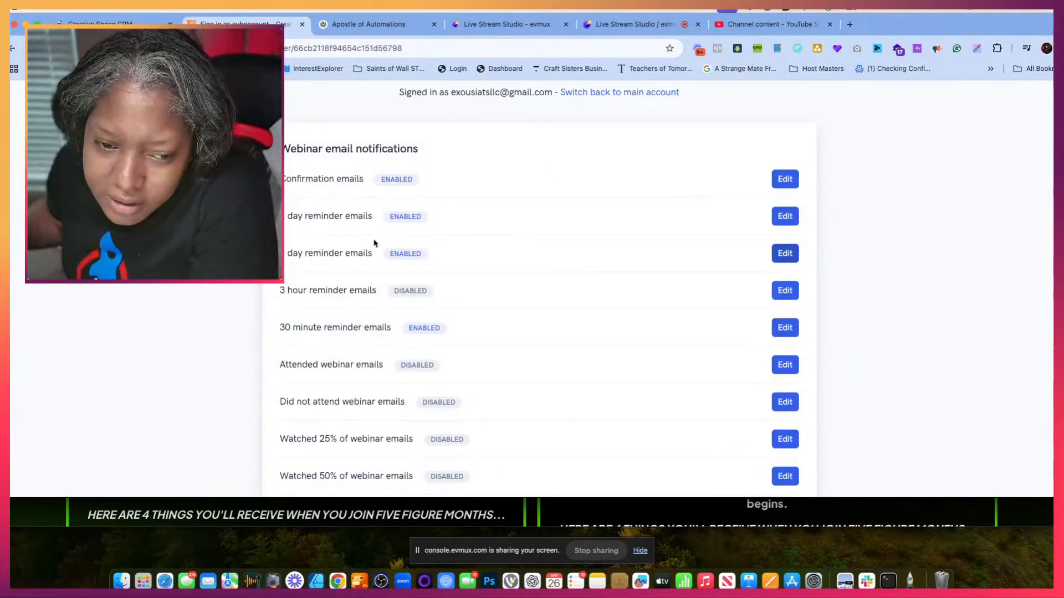
scroll(425, 315, down, 4)
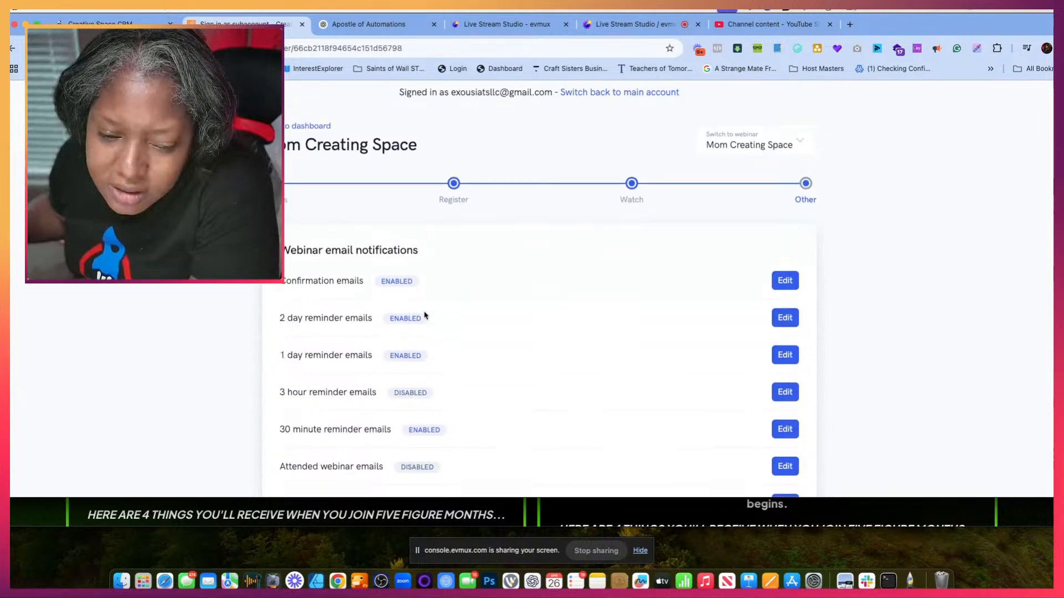
click(360, 23)
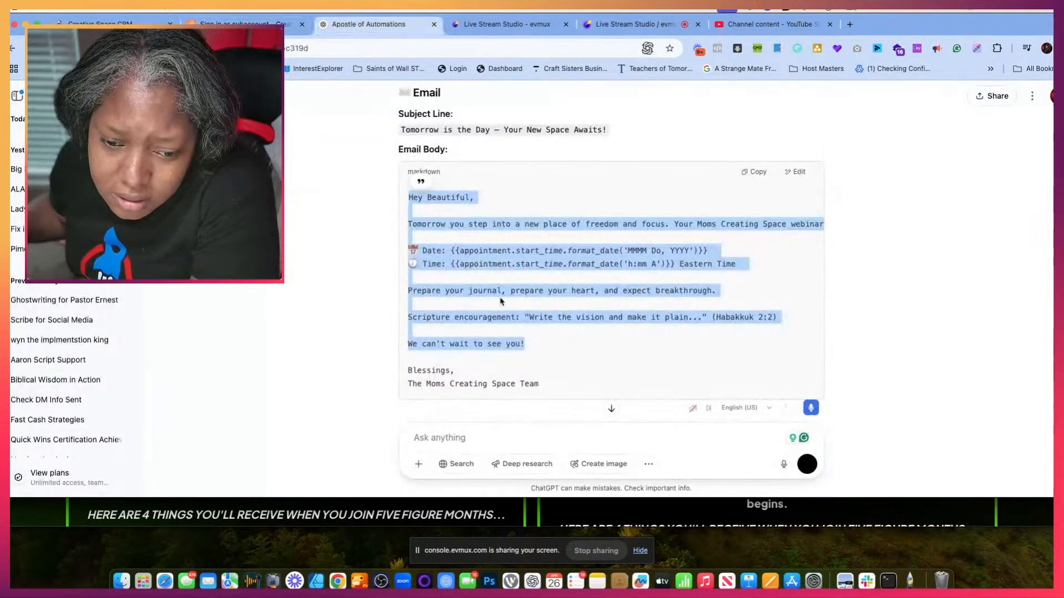
scroll(527, 351, down, 3)
scroll(526, 351, down, 6)
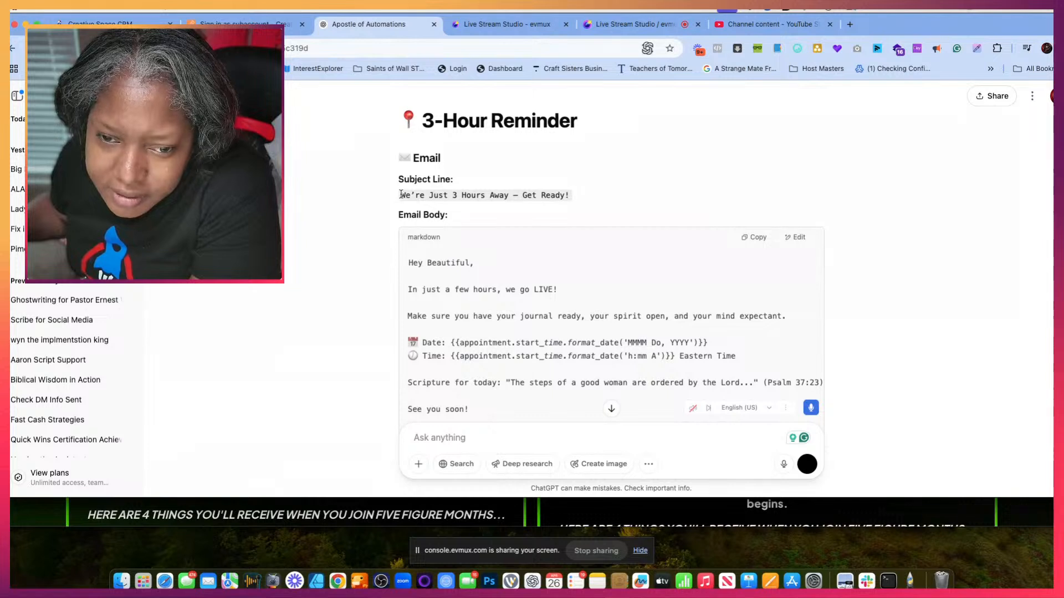
drag(400, 195, 570, 197)
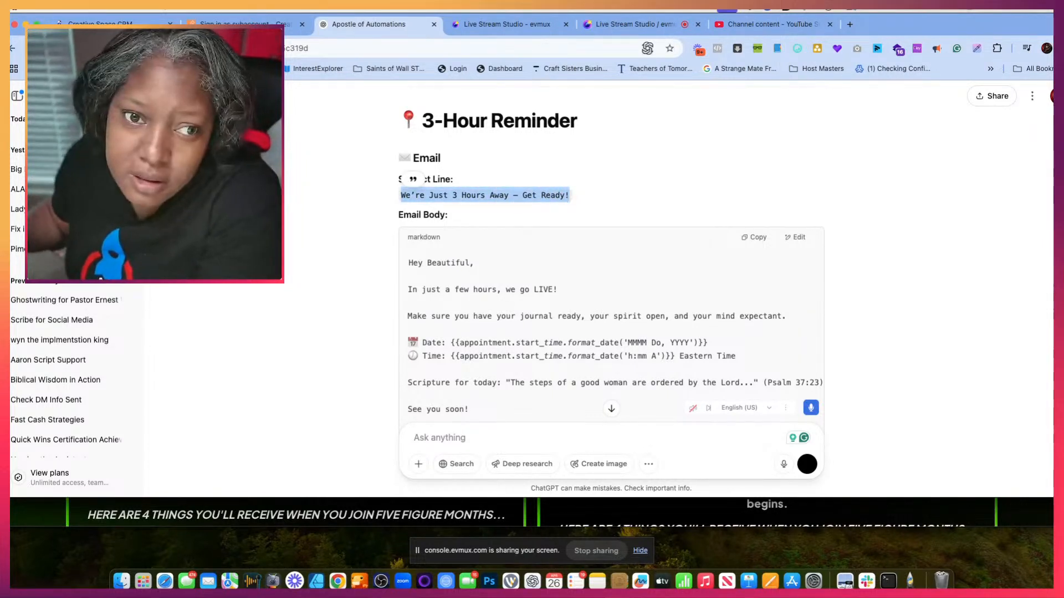
- Back in the webinar platform, replace the 3 hour reminder email's subject with "We're Just 3 Hours Away — Get Ready!"
click(250, 24)
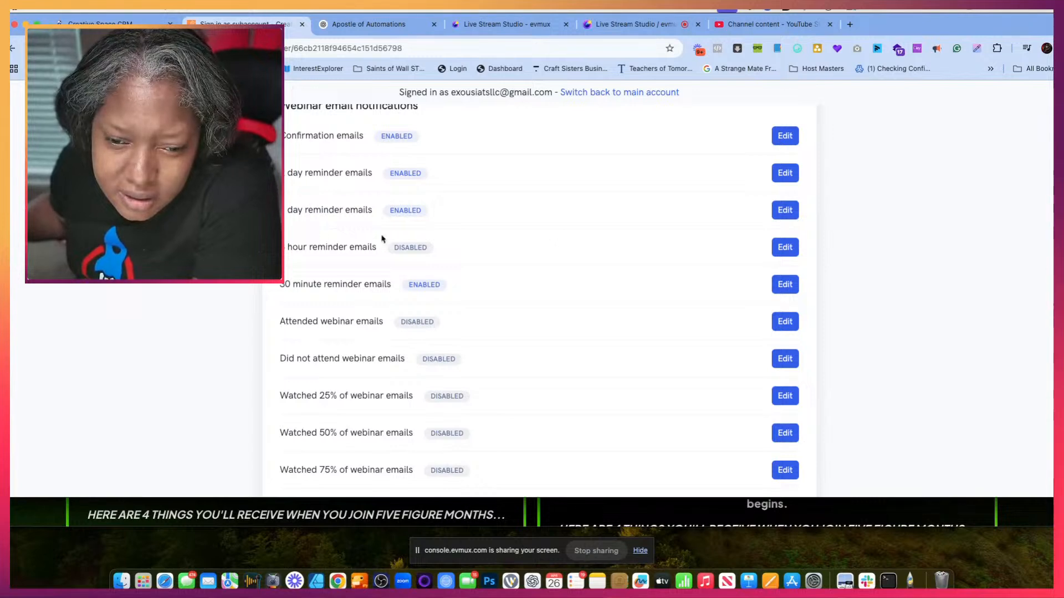
click(785, 251)
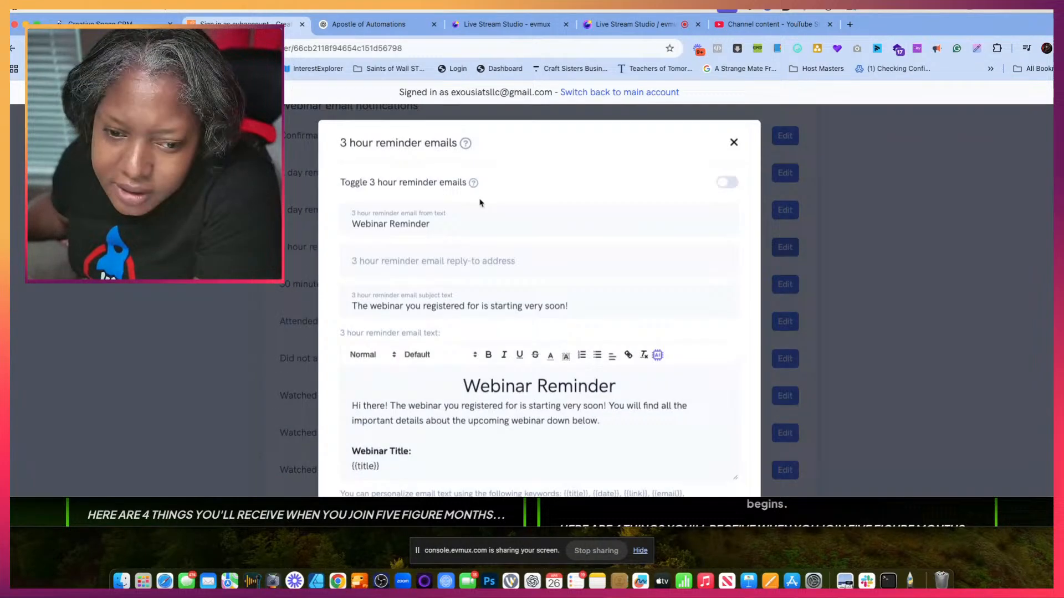
triple_click(447, 227)
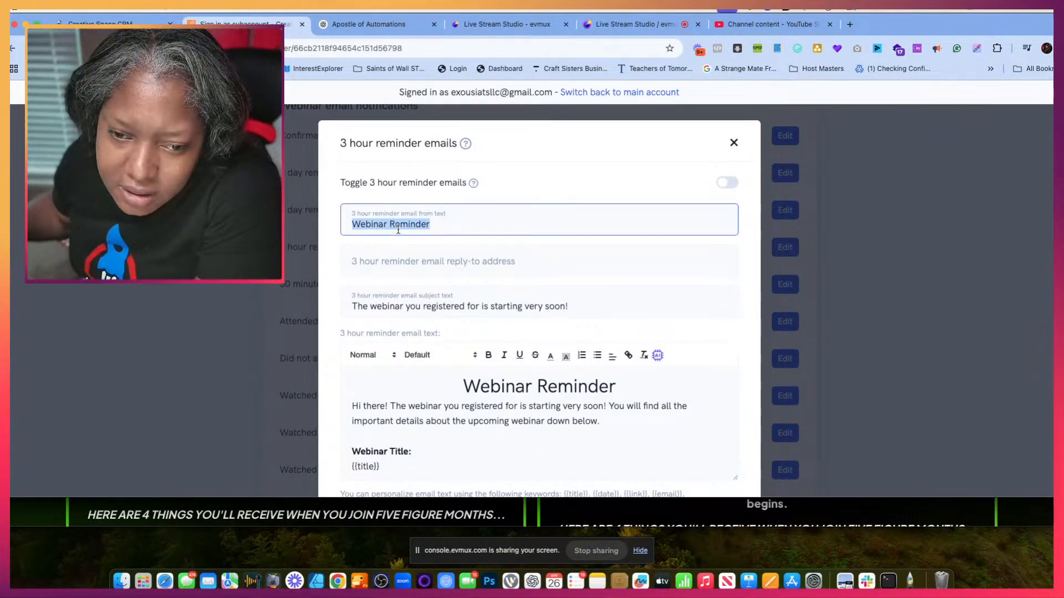
click(389, 258)
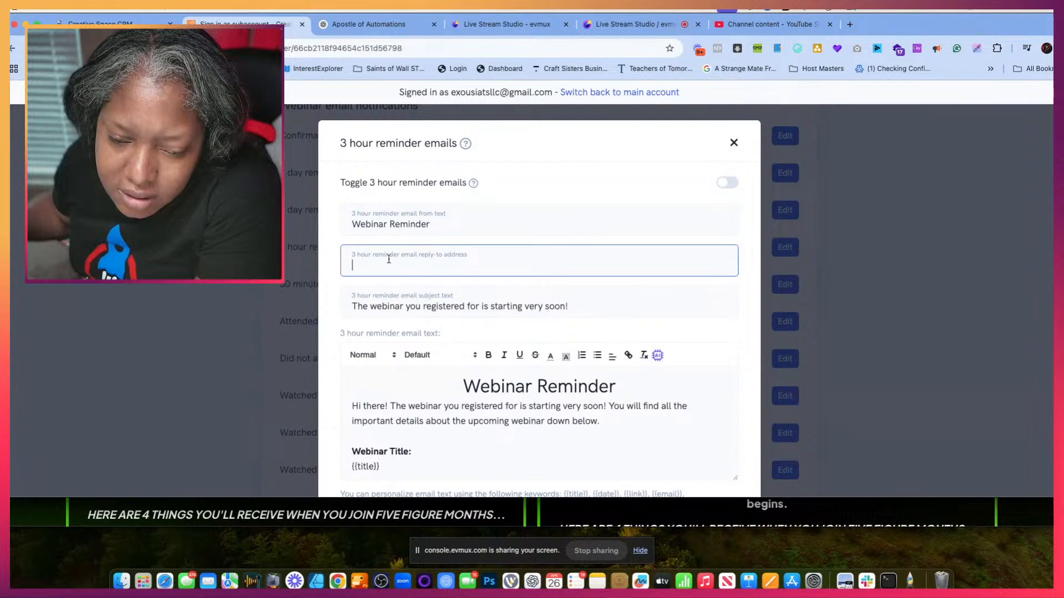
click(405, 231)
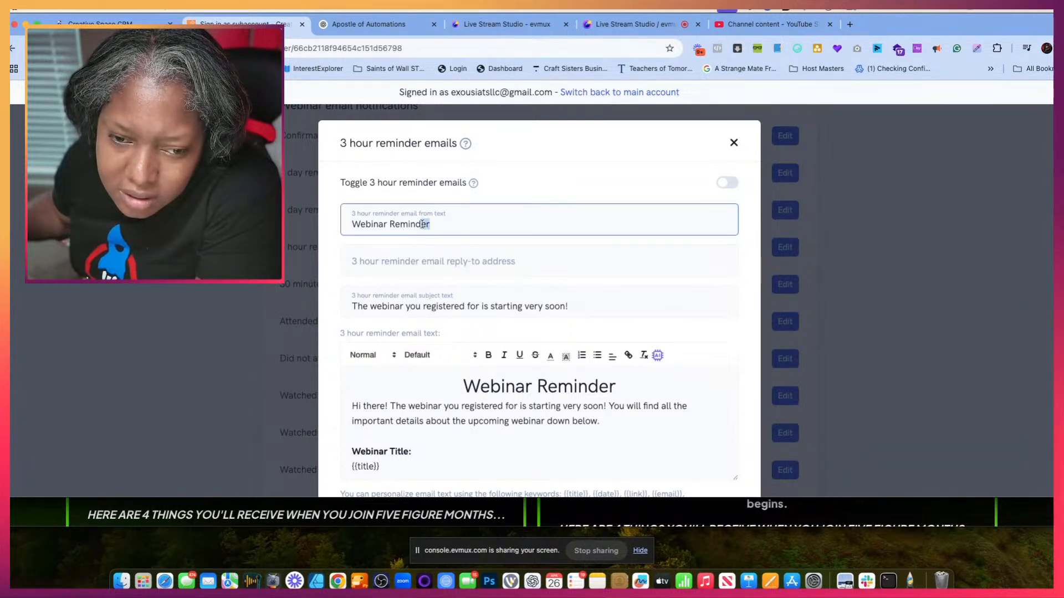
drag(423, 223, 335, 230)
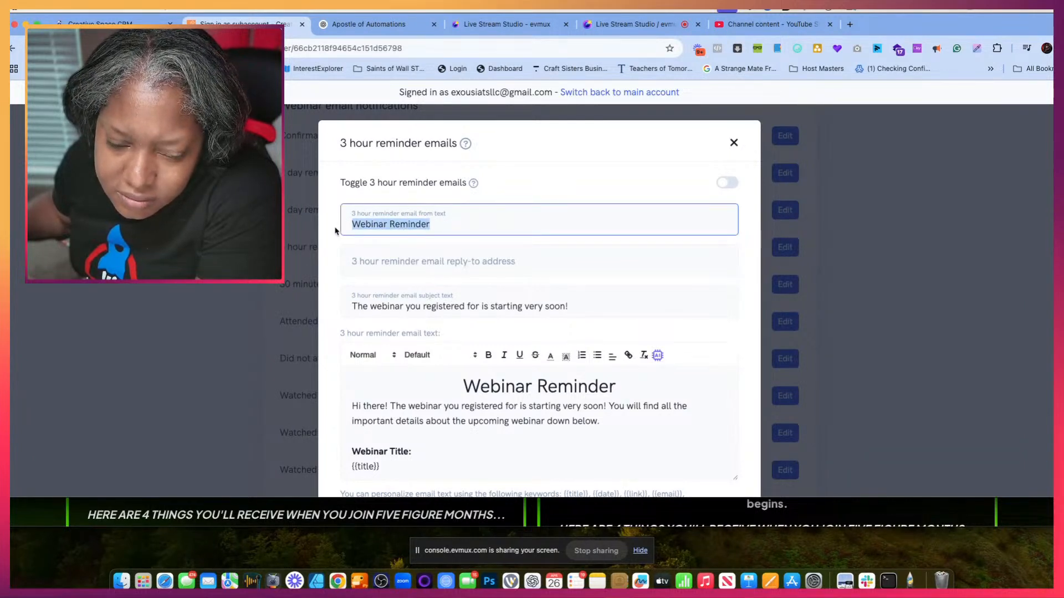
drag(588, 308, 382, 299)
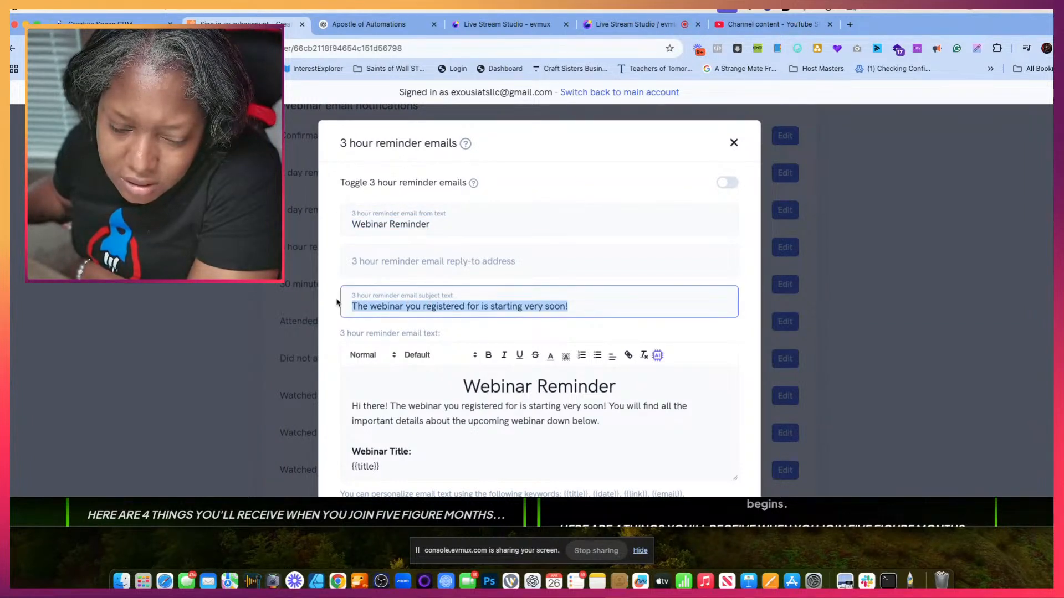
text(We're Just 3 Hours Away — Get Ready!)
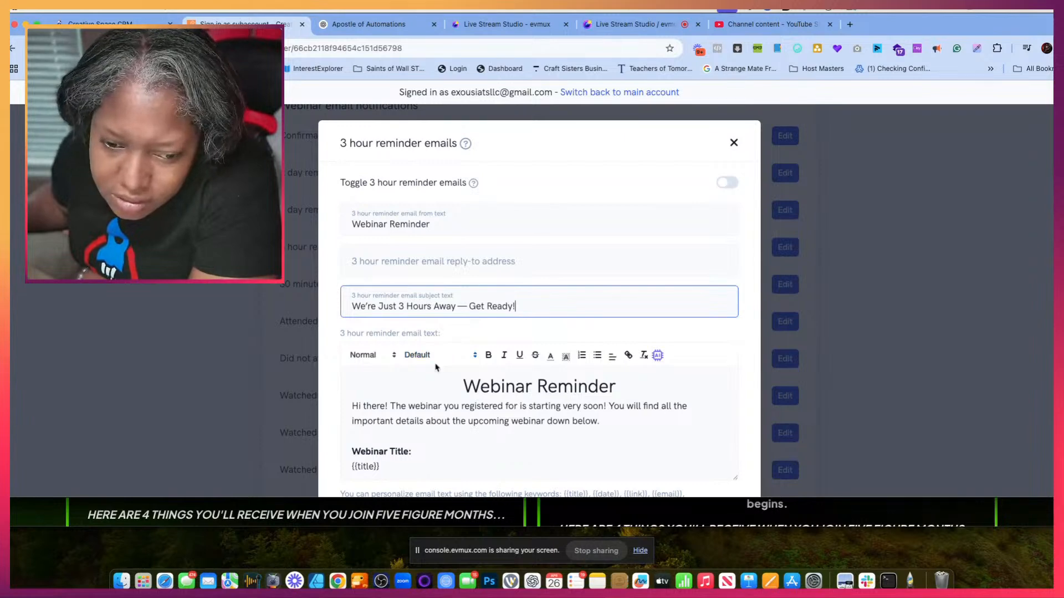
- Replace the entire 3 hour reminder email text with ChatGPT's 3-Hour Reminder body, from "Hey Beautiful," through "See you soon!"
click(435, 384)
key(super+a)
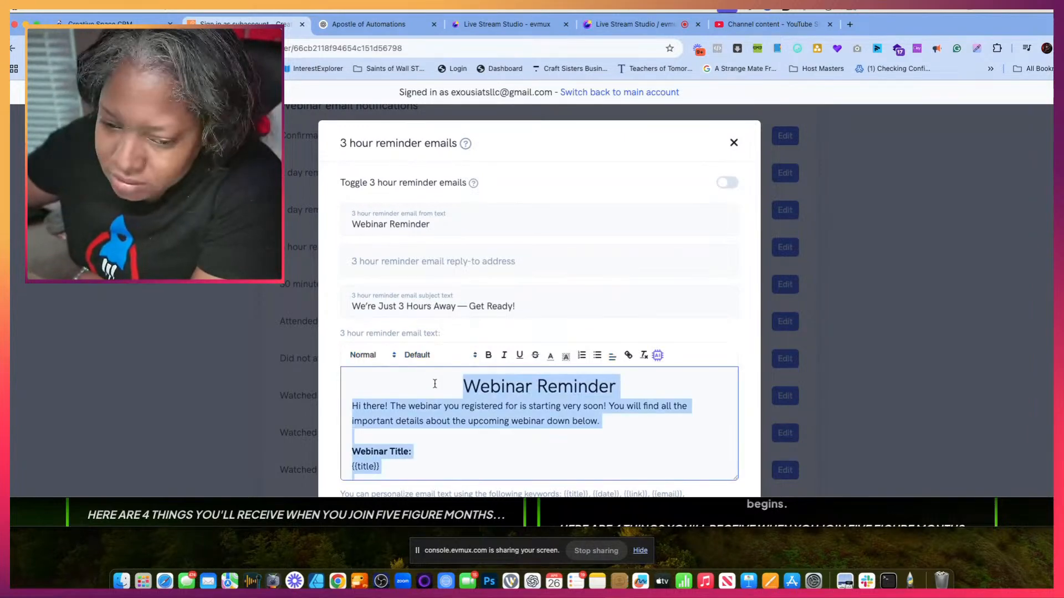
key(BackSpace)
click(356, 31)
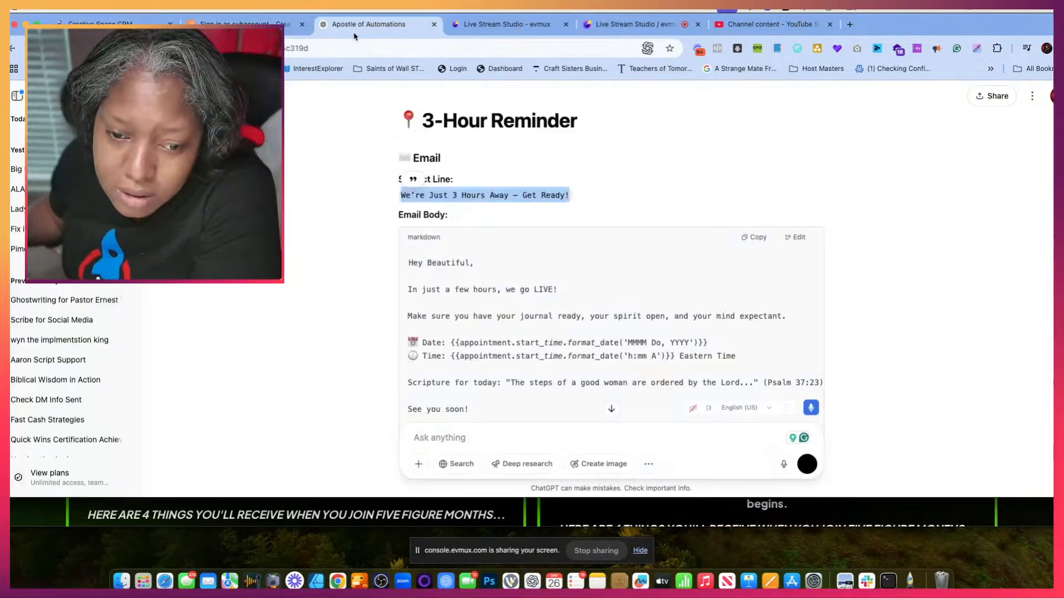
scroll(468, 291, down, 3)
scroll(468, 294, up, 1)
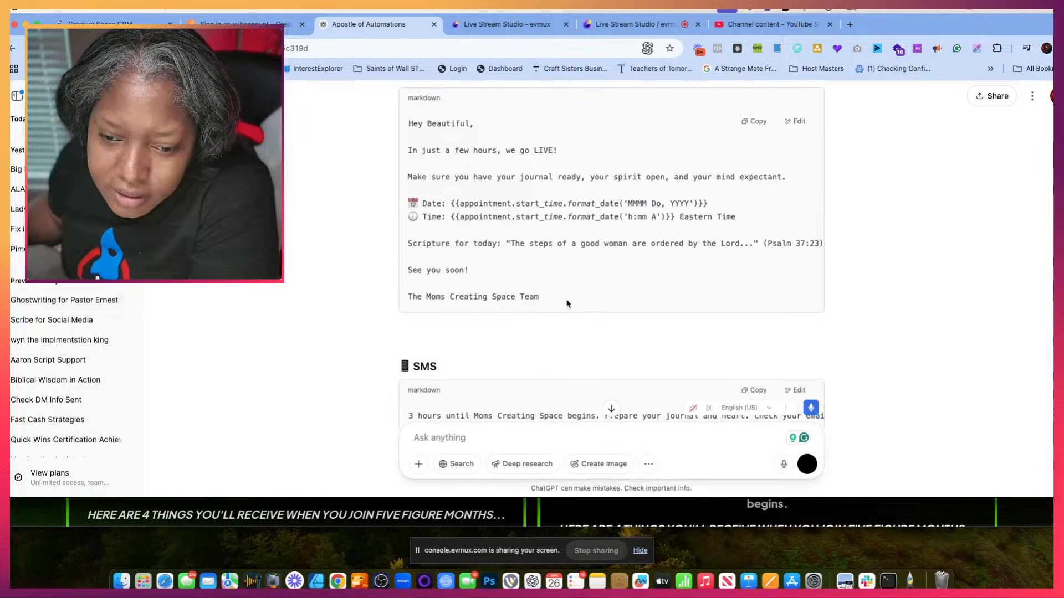
drag(476, 266, 408, 125)
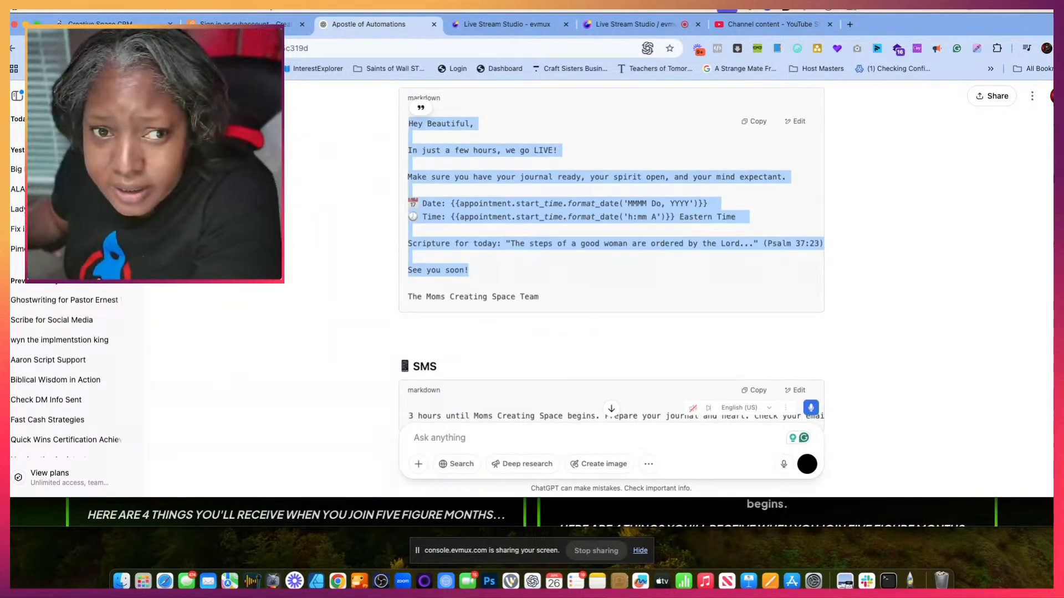
click(262, 26)
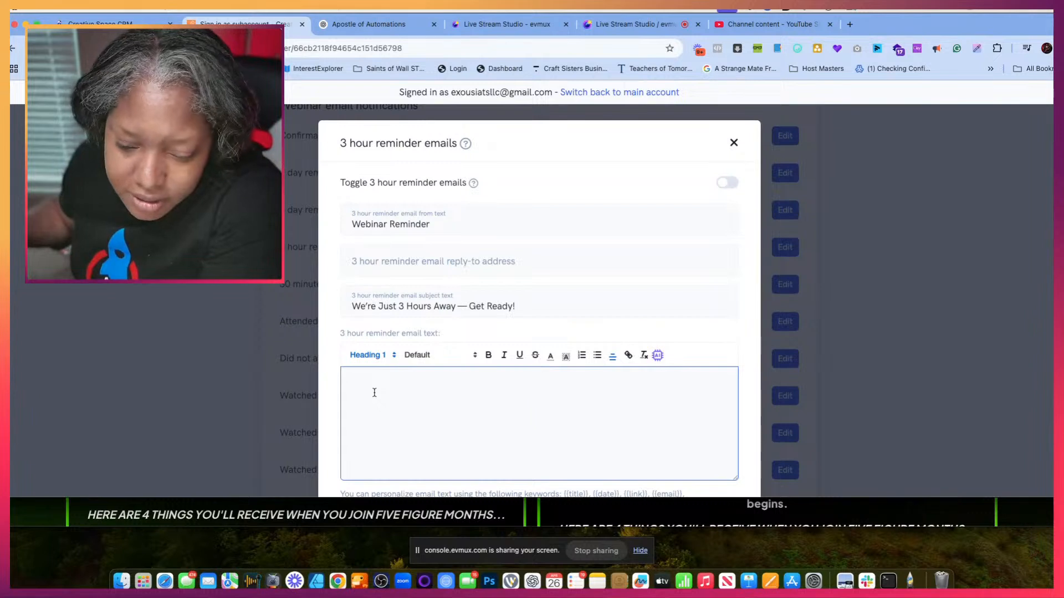
key(super+v)
- Add the host's short name as a sign-off below "See you soon!" in the 3 hour reminder email text
scroll(610, 443, down, 1)
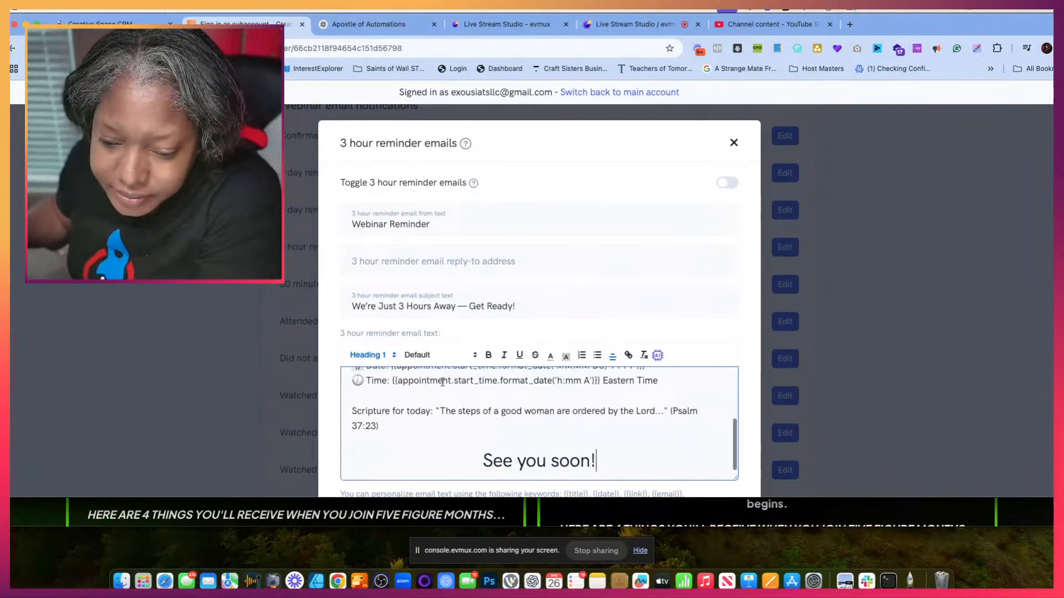
key(Return)
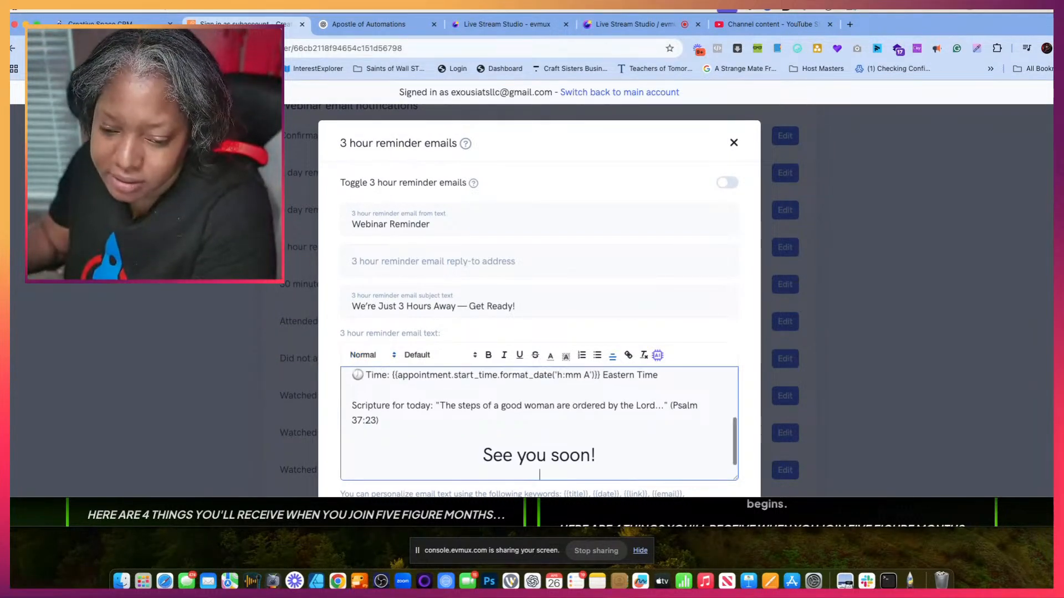
text(Dr. G)
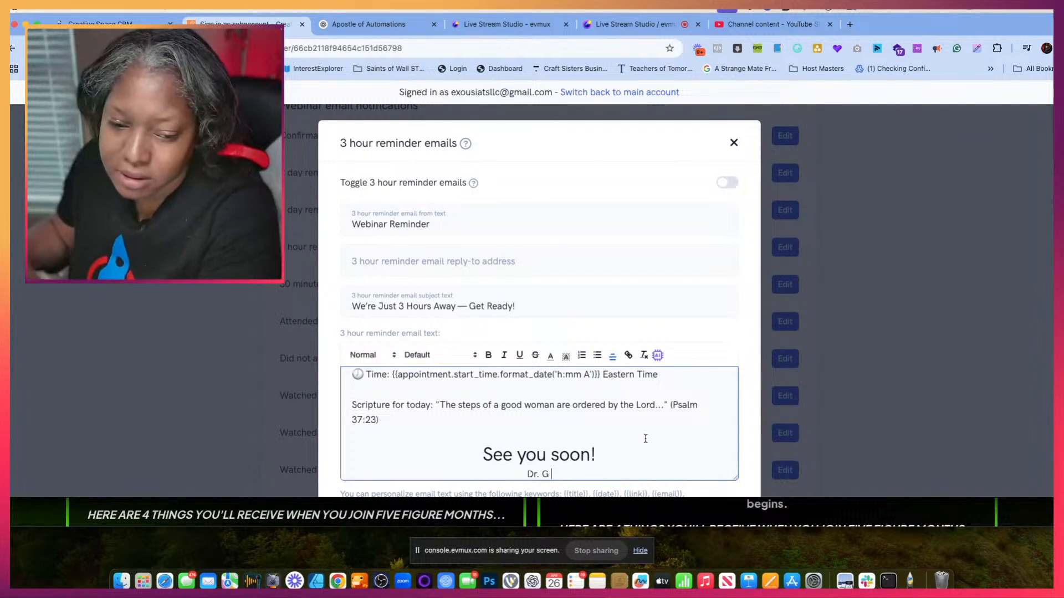
- Delete the Date line with its appointment placeholder from the 3 hour reminder email text
scroll(572, 428, up, 3)
drag(645, 408, 352, 413)
key(BackSpace)
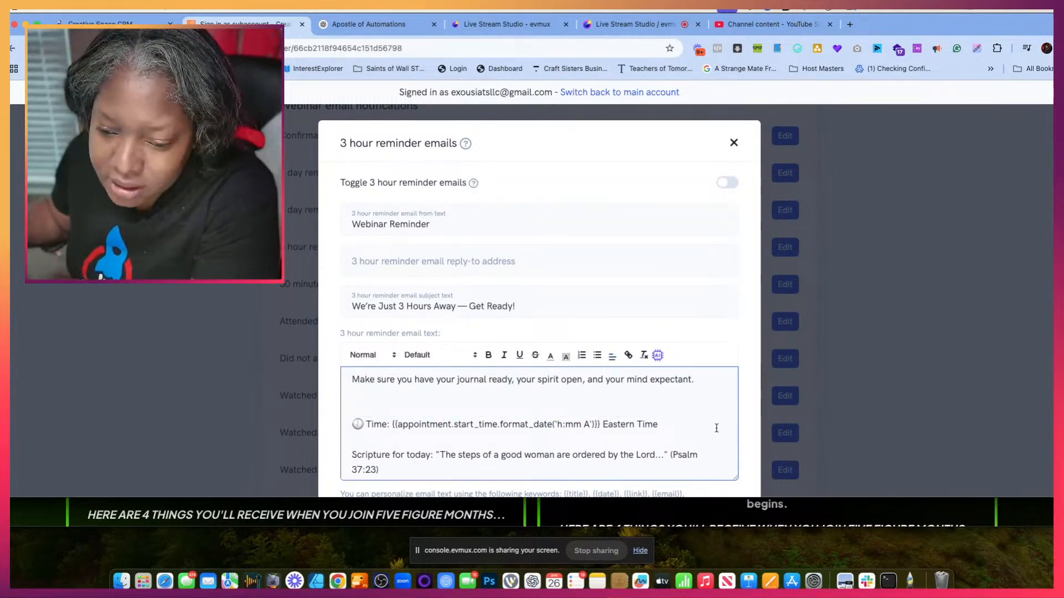
- Replace the appointment placeholder and "Eastern Time" on the 3 hour reminder's Time line with the {{date}} keyword and save the changes
drag(659, 434, 484, 423)
drag(443, 428, 394, 433)
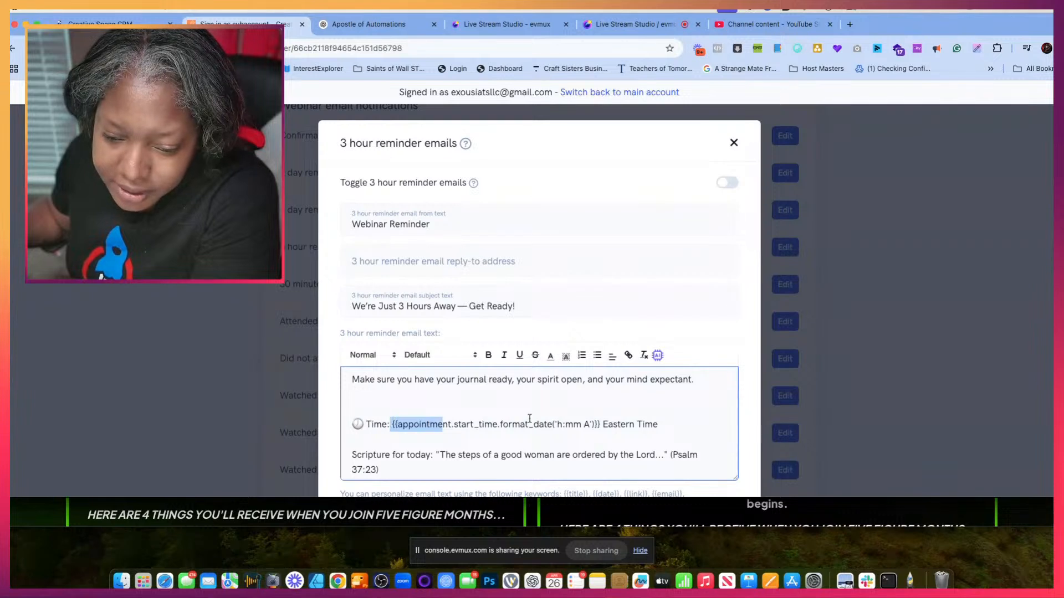
drag(660, 427, 395, 427)
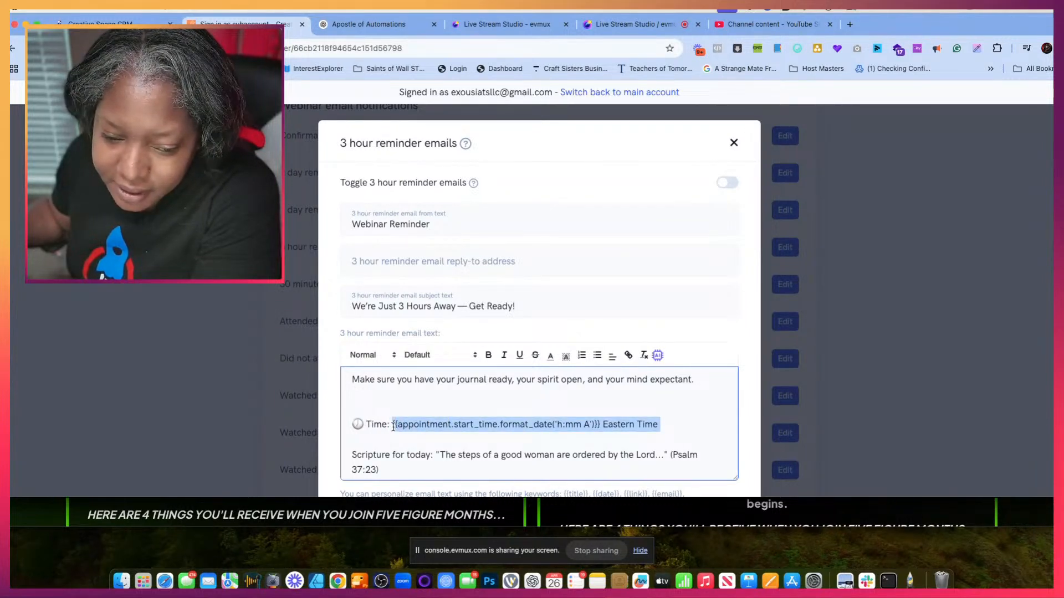
key(BackSpace)
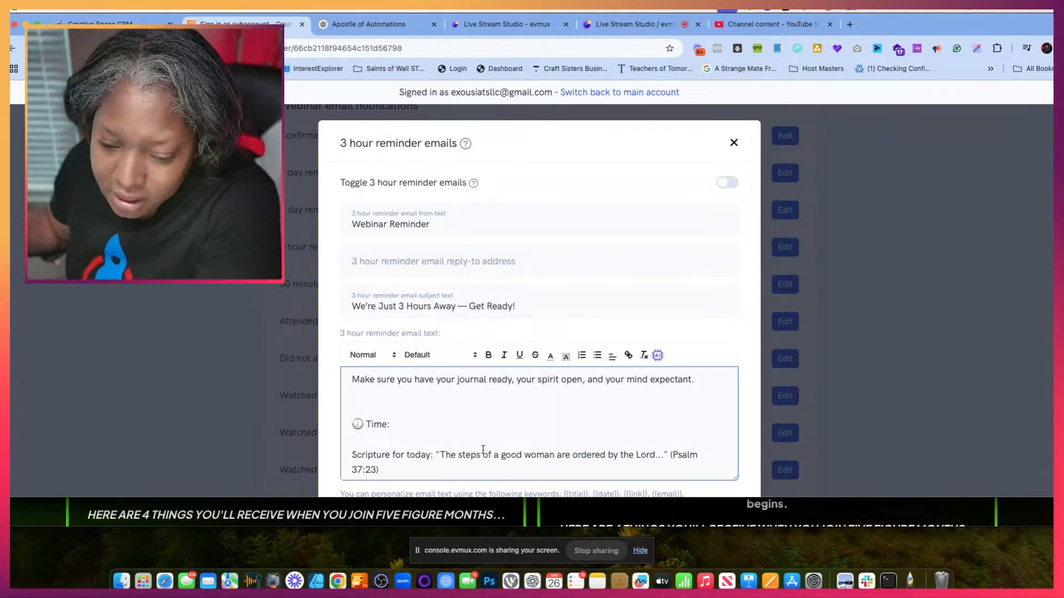
scroll(493, 438, down, 2)
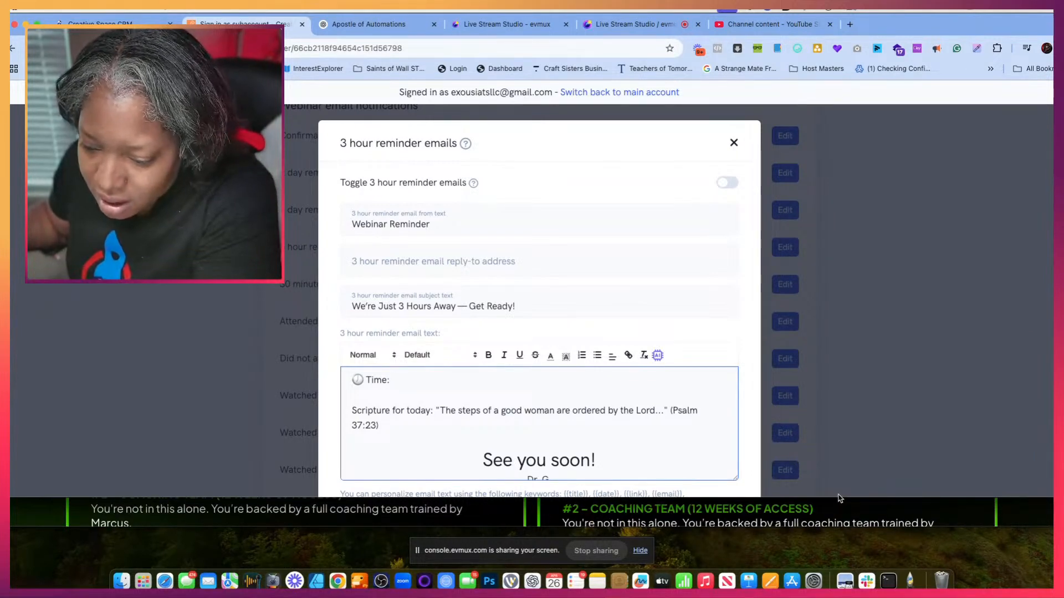
drag(837, 498, 836, 532)
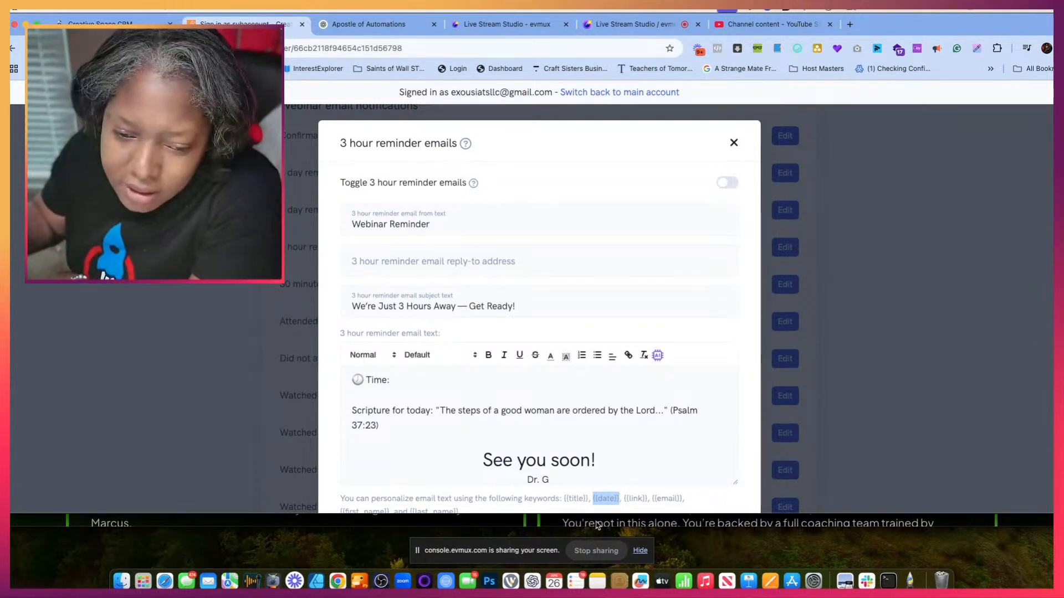
click(421, 378)
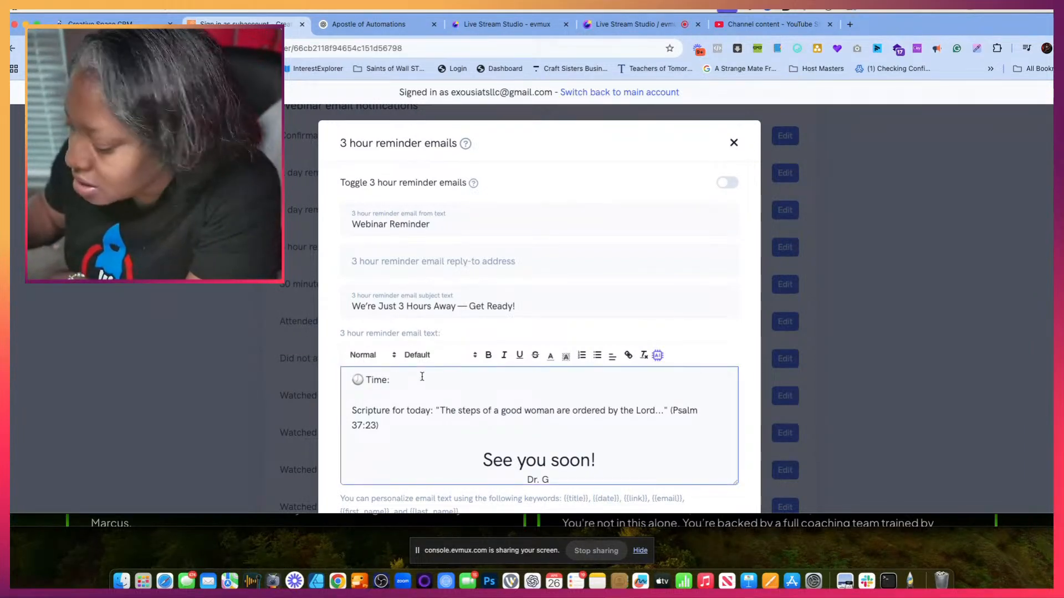
text({{date}})
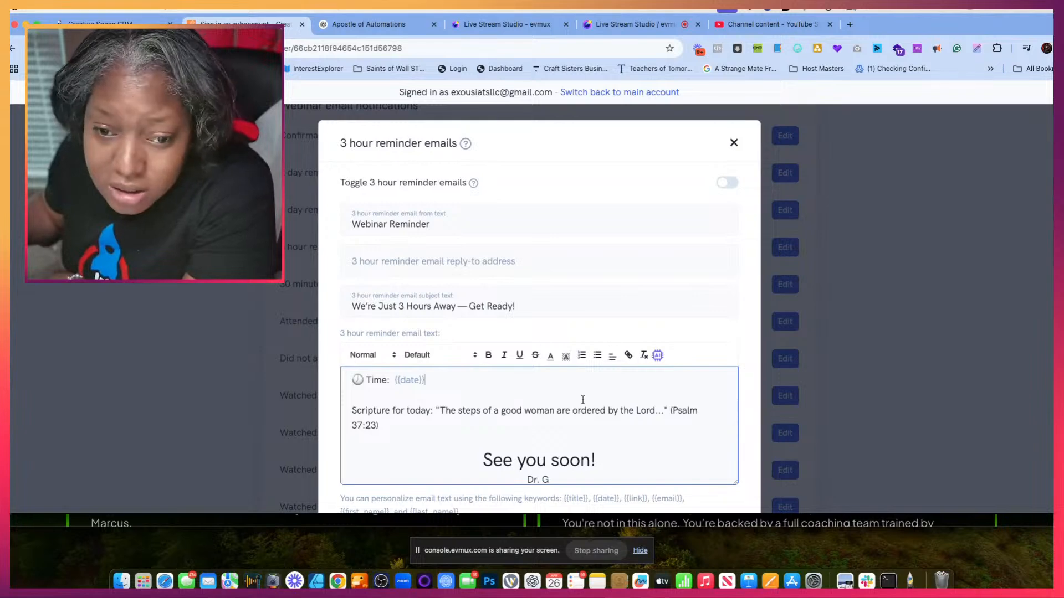
scroll(519, 232, down, 3)
click(670, 462)
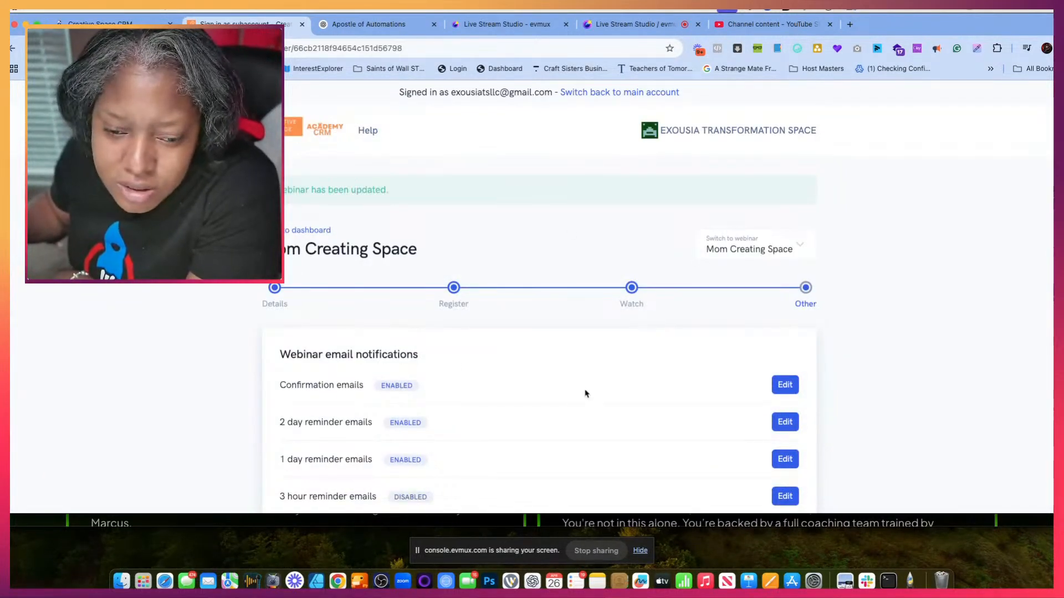
- Enable the 3 hour reminder emails and close their settings
scroll(585, 393, down, 5)
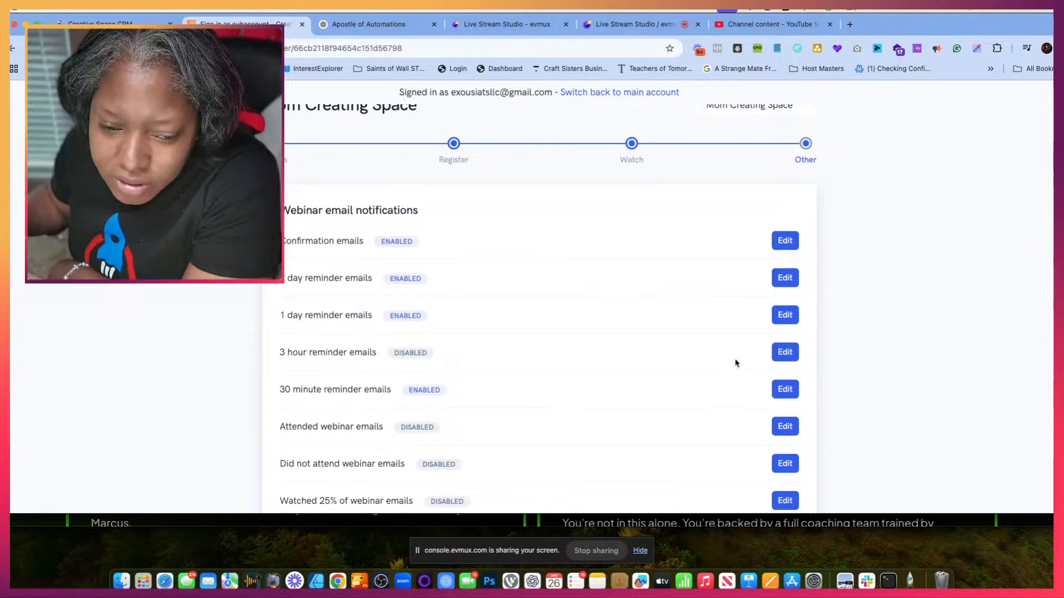
click(785, 352)
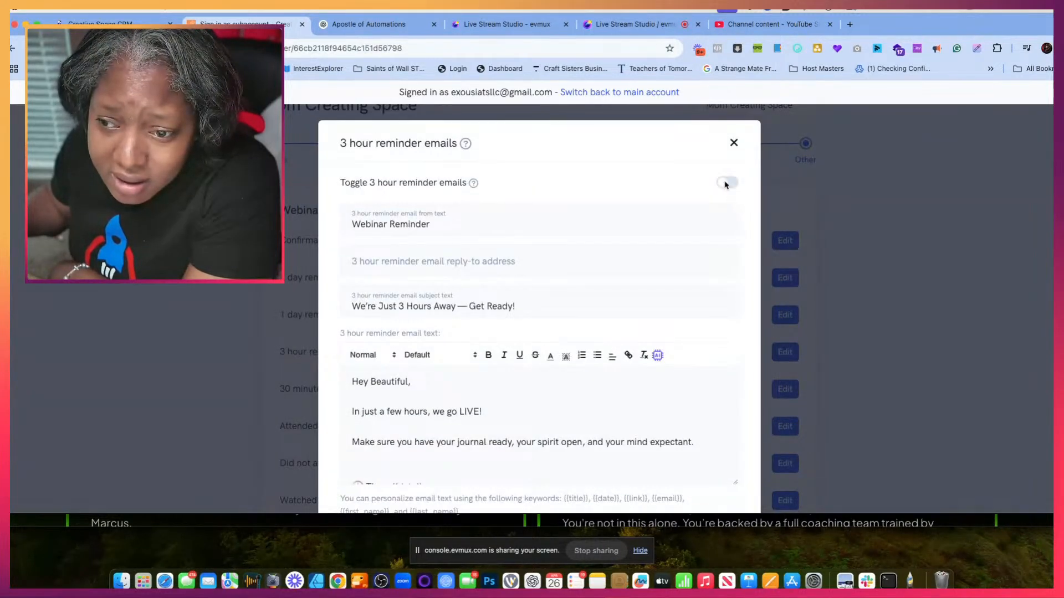
click(726, 184)
click(734, 143)
- Replace the 30 minute reminder email subject with ChatGPT's subject line "30 Minutes Until We Go Live — It's Almost Time!"
scroll(408, 349, down, 3)
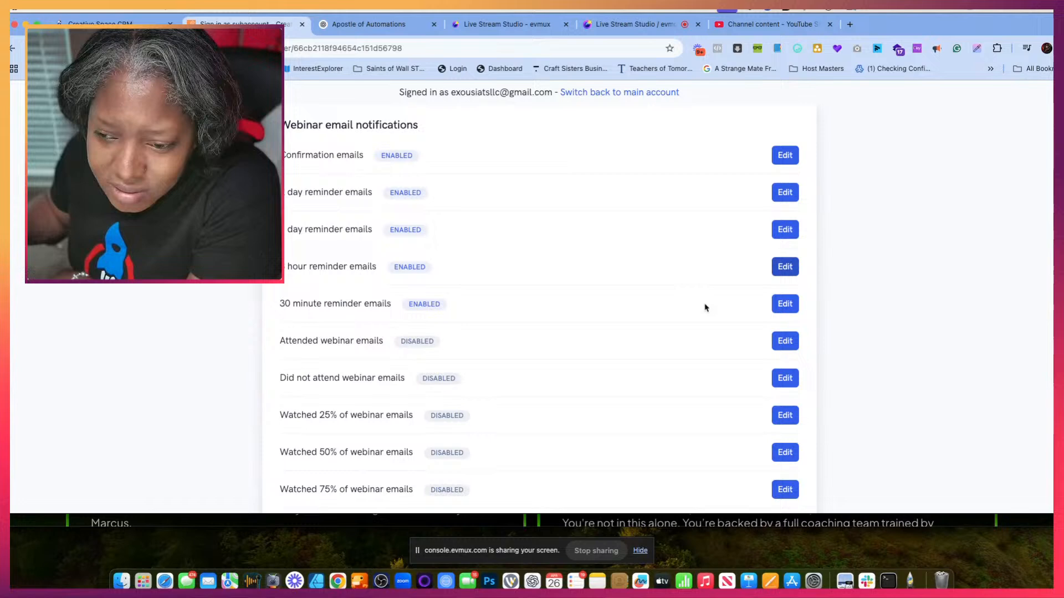
click(786, 304)
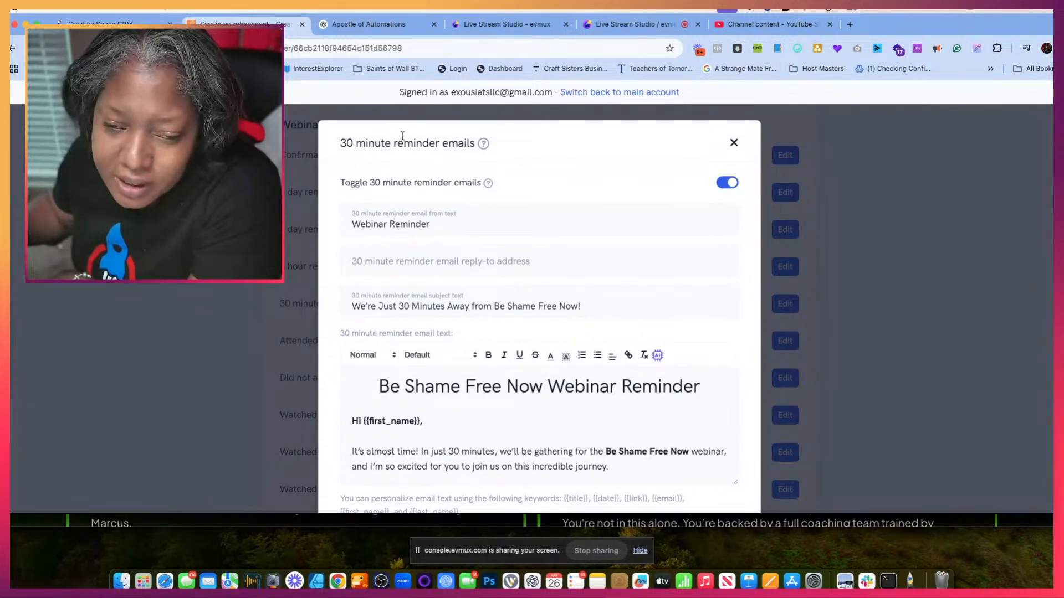
click(368, 24)
scroll(440, 305, down, 4)
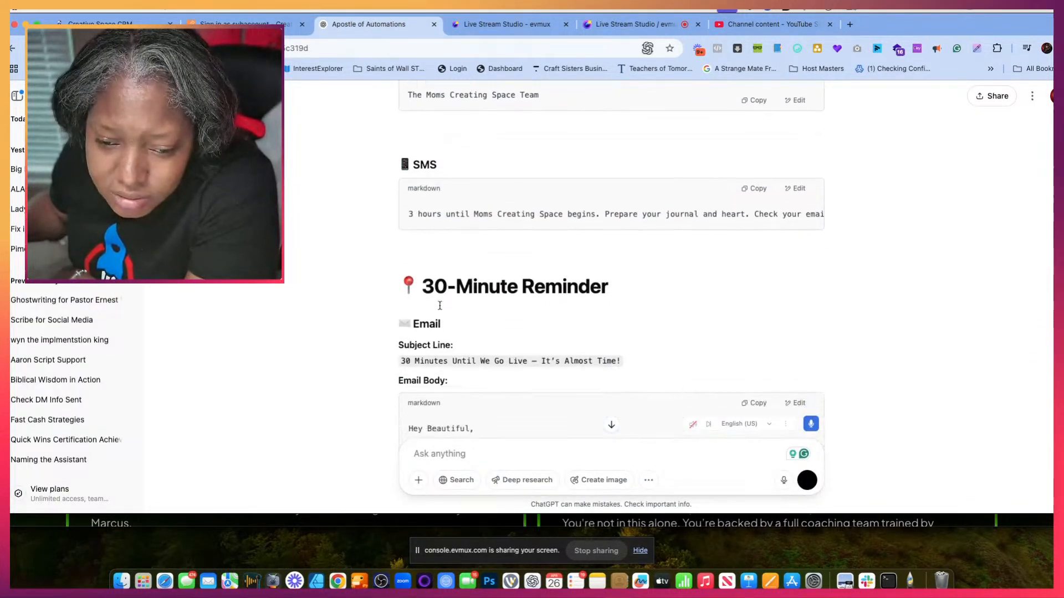
scroll(439, 305, down, 3)
scroll(458, 163, up, 3)
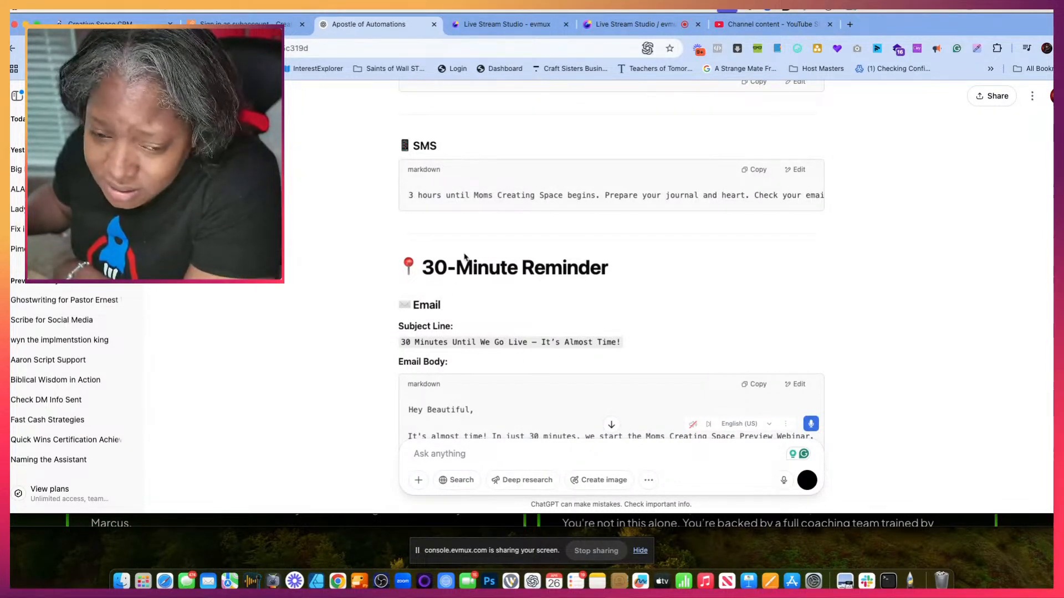
scroll(429, 277, down, 3)
drag(401, 266, 624, 265)
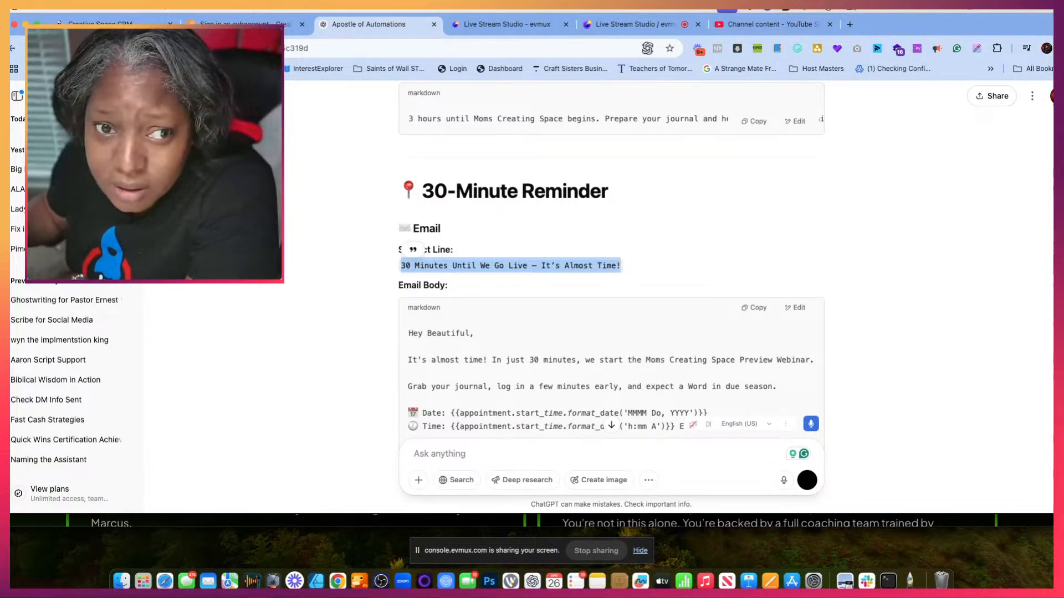
click(288, 24)
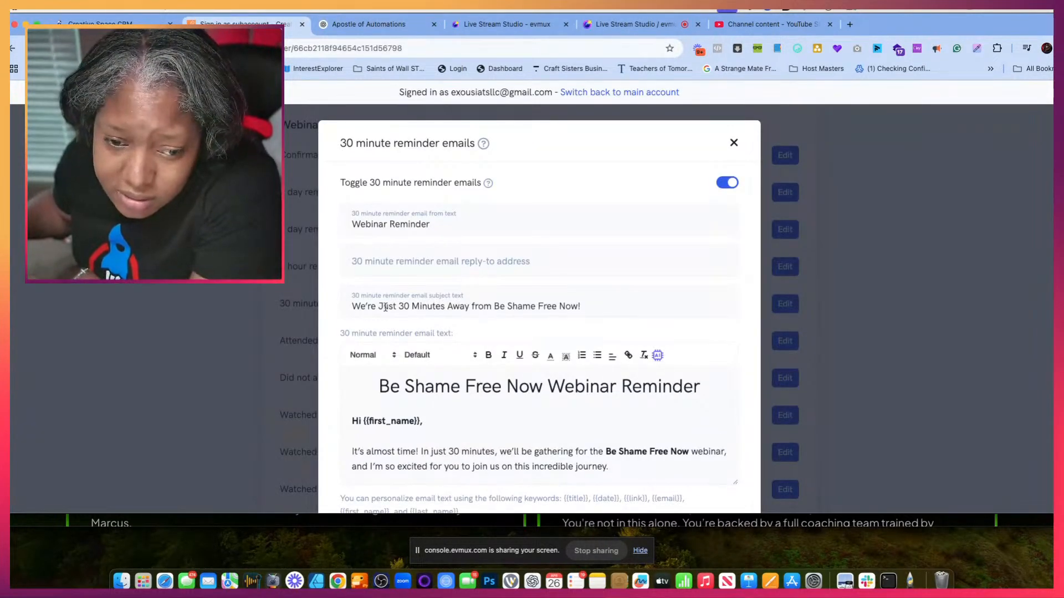
scroll(385, 308, down, 3)
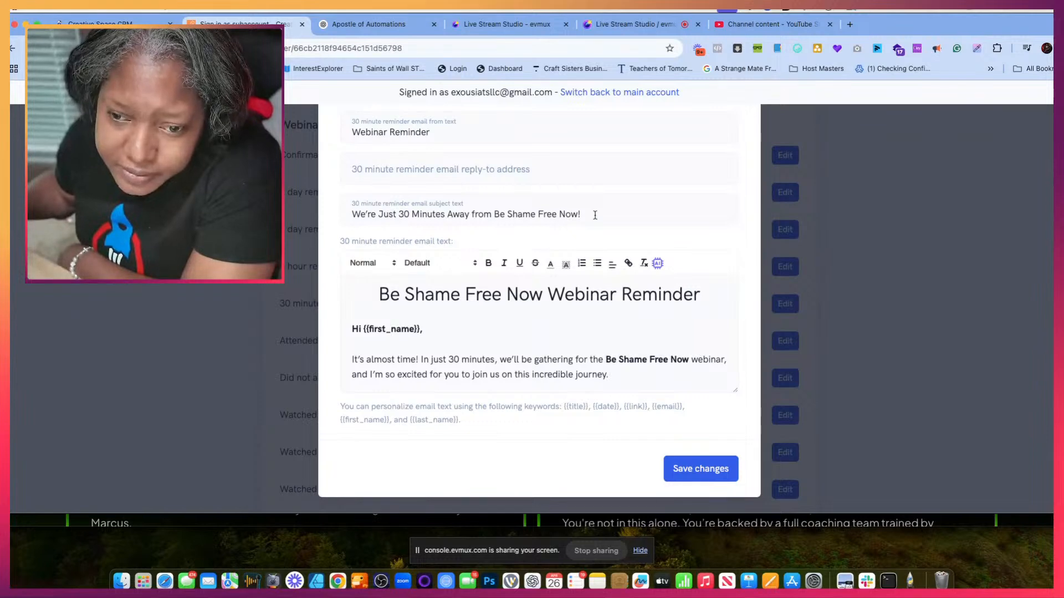
drag(594, 215, 320, 216)
text(30 Minutes Until We Go Live — It’s Almost Time!)
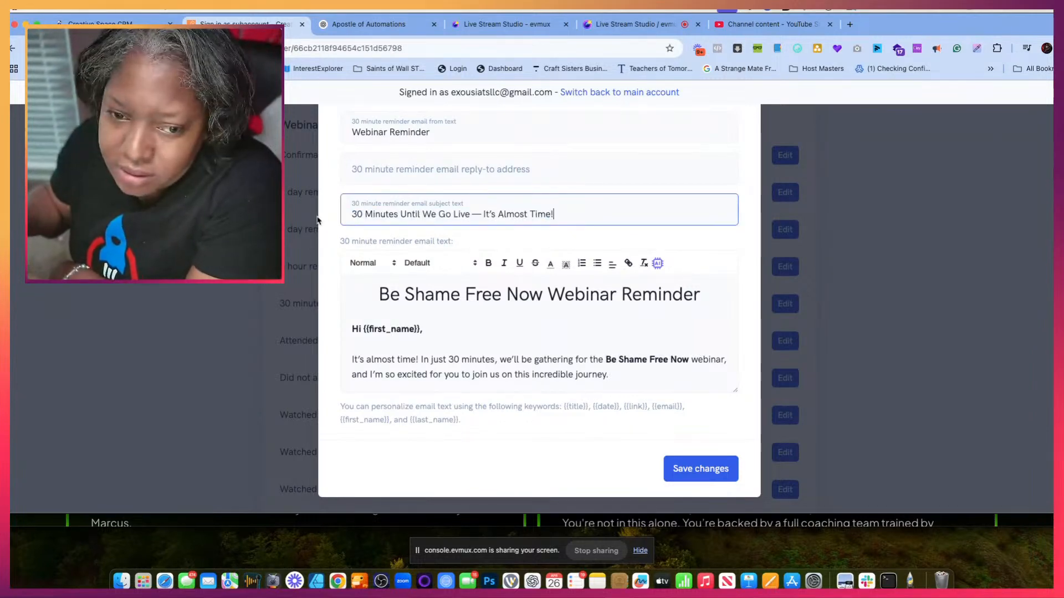
- Replace the entire 30 minute reminder email text with ChatGPT's 30-Minute Reminder body, from "Hey Beautiful," through the team sign-off
click(327, 27)
scroll(408, 245, down, 3)
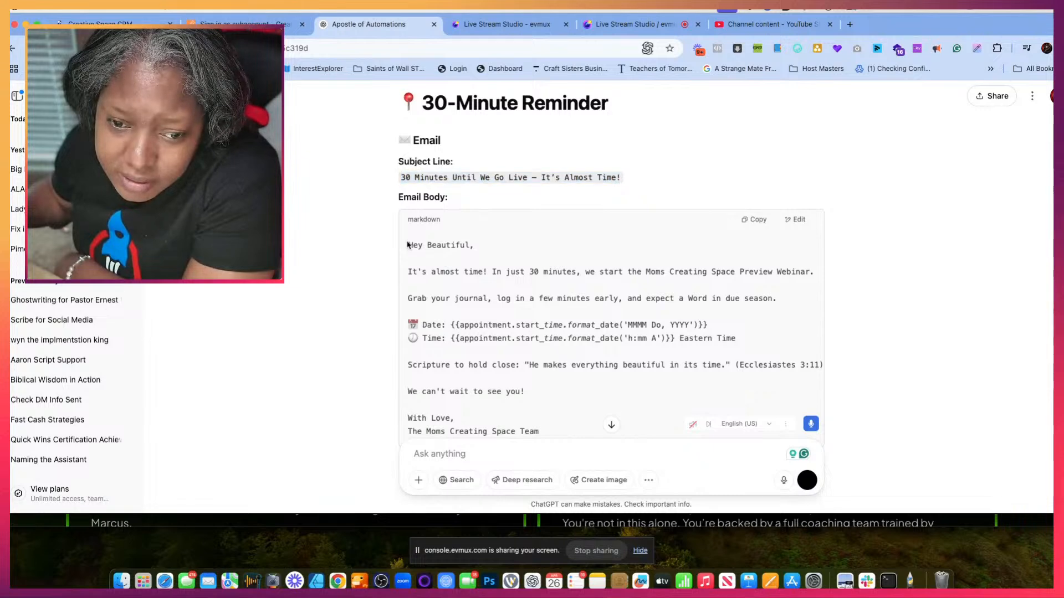
drag(408, 244, 525, 383)
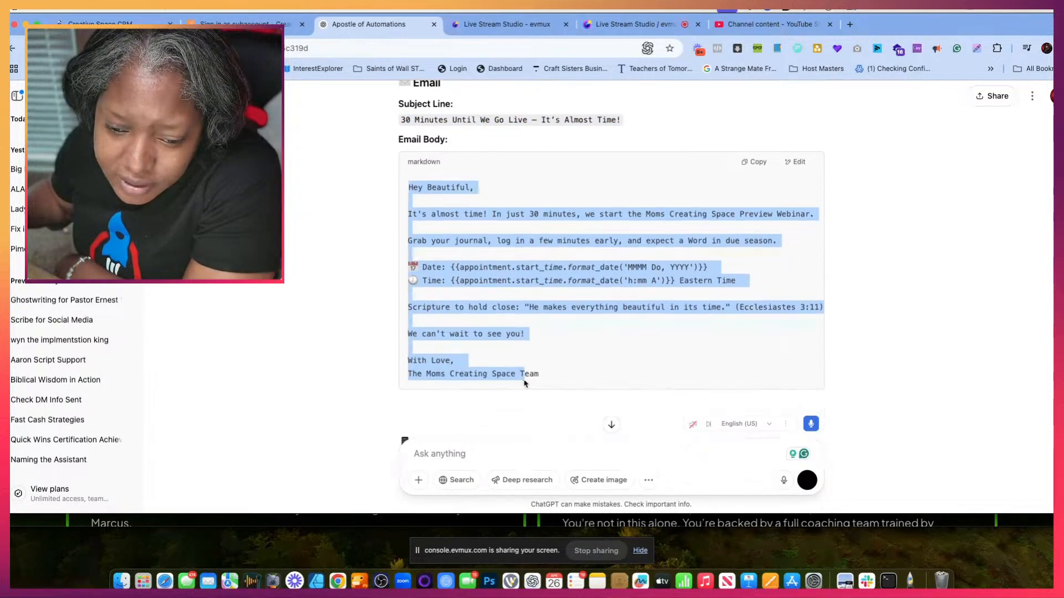
right_click(441, 193)
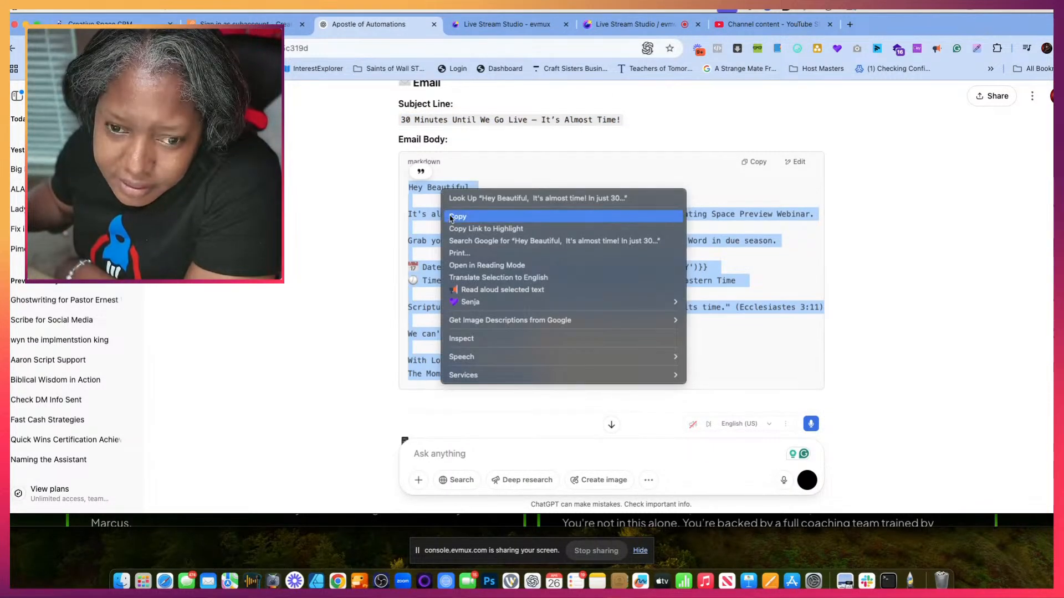
click(456, 217)
key(ctrl+shift+Tab)
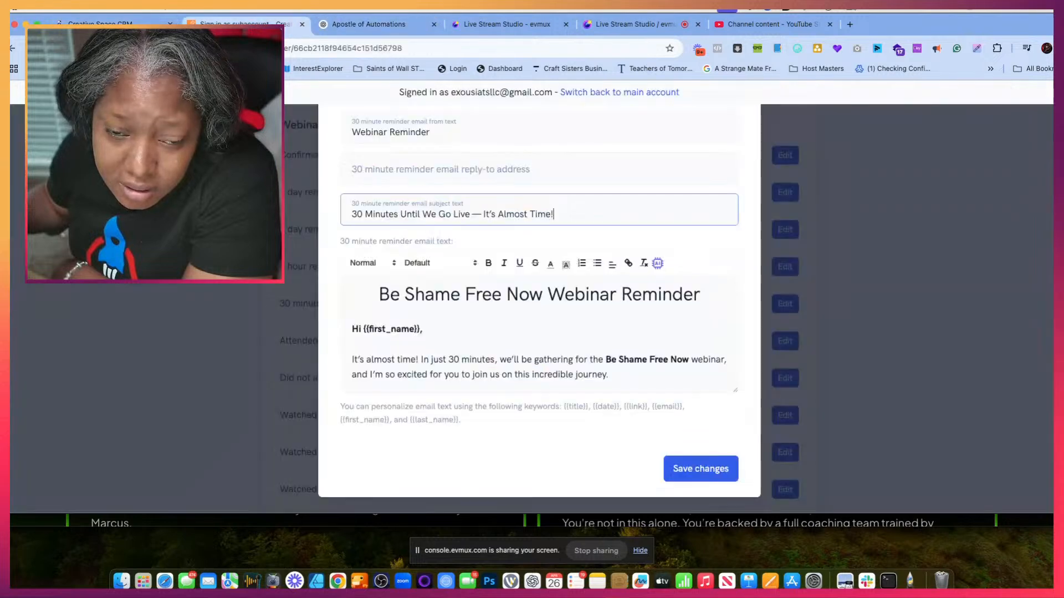
click(429, 354)
key(super+a)
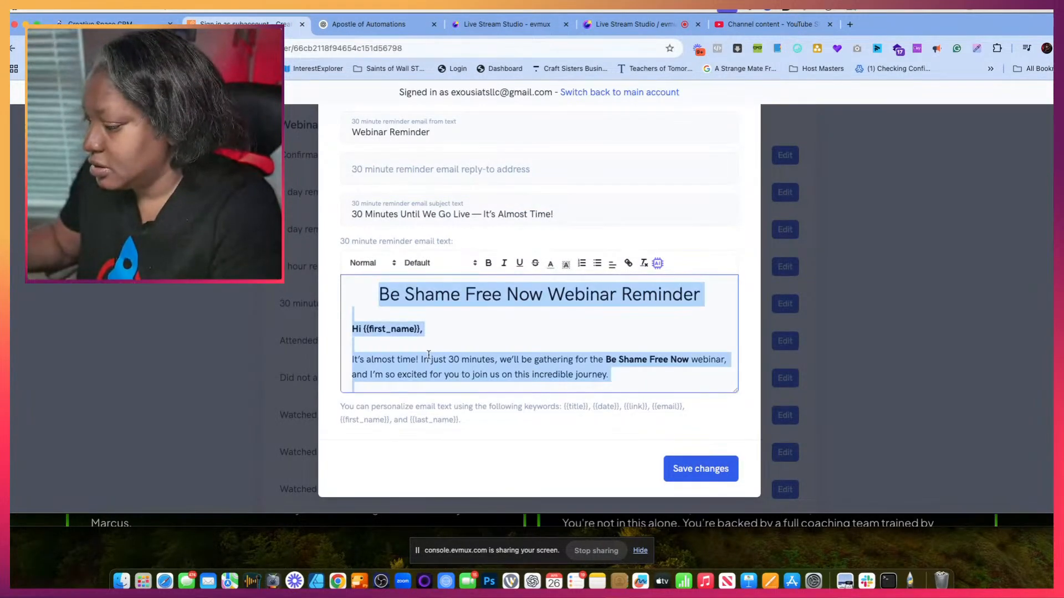
key(BackSpace)
key(super+v)
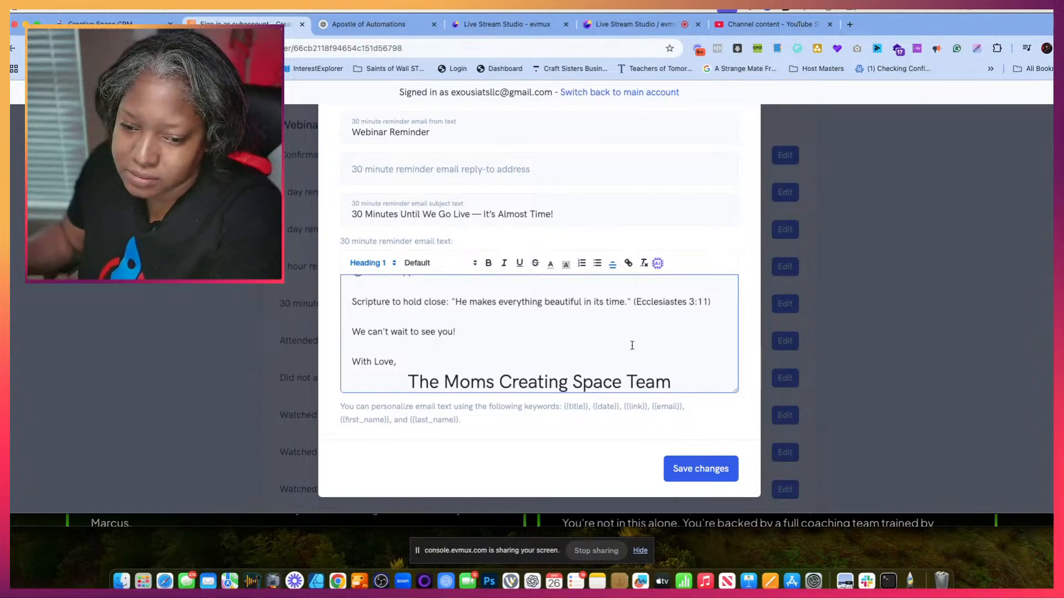
- Replace the "The Moms Creating Space Team" sign-off below "With Love," with a normal-size line starting with "Dr."
drag(686, 377, 403, 373)
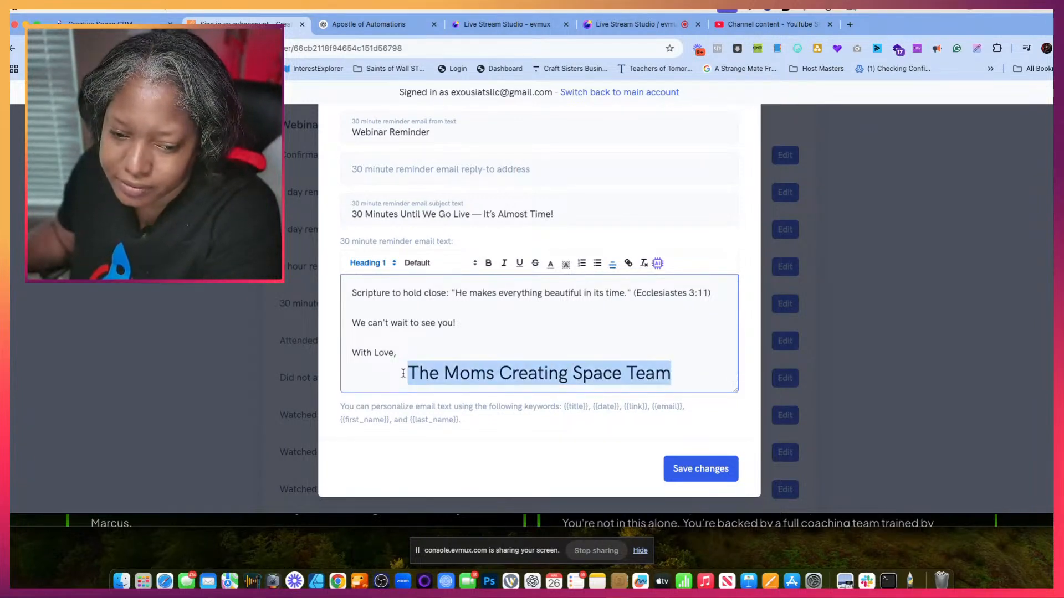
key(BackSpace)
key(BackSpace)
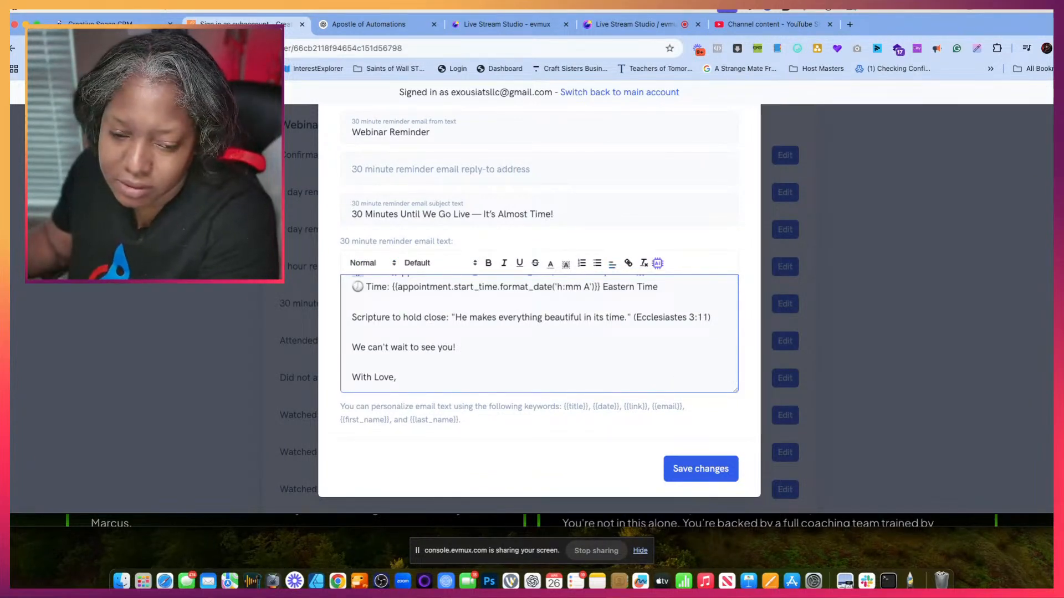
key(Return)
text(Dr.G)
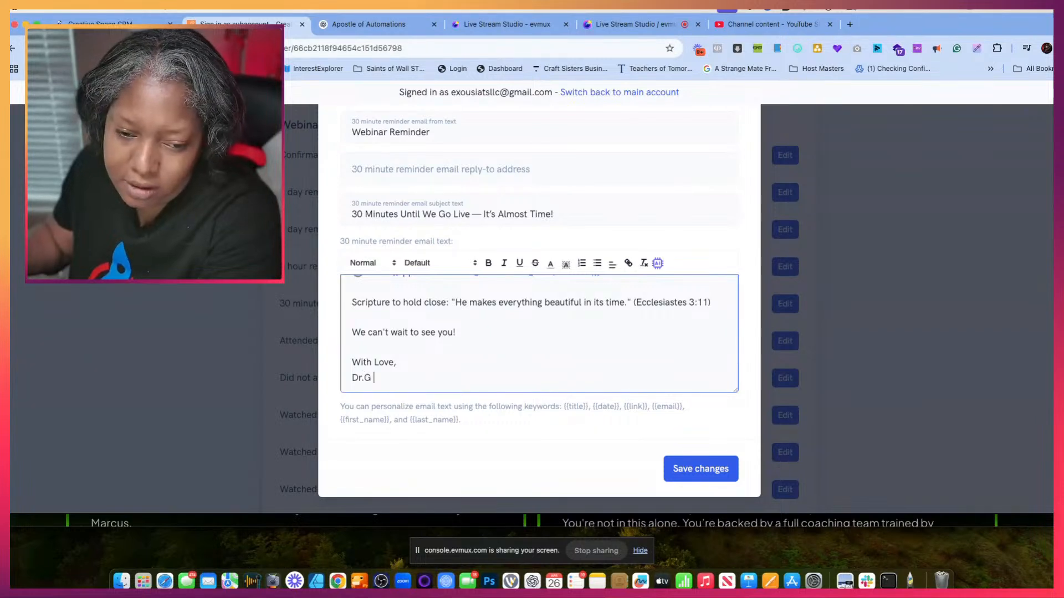
- Replace "Beautiful" in the 30 minute reminder's greeting with the {{first_name}} keyword
scroll(437, 339, up, 10)
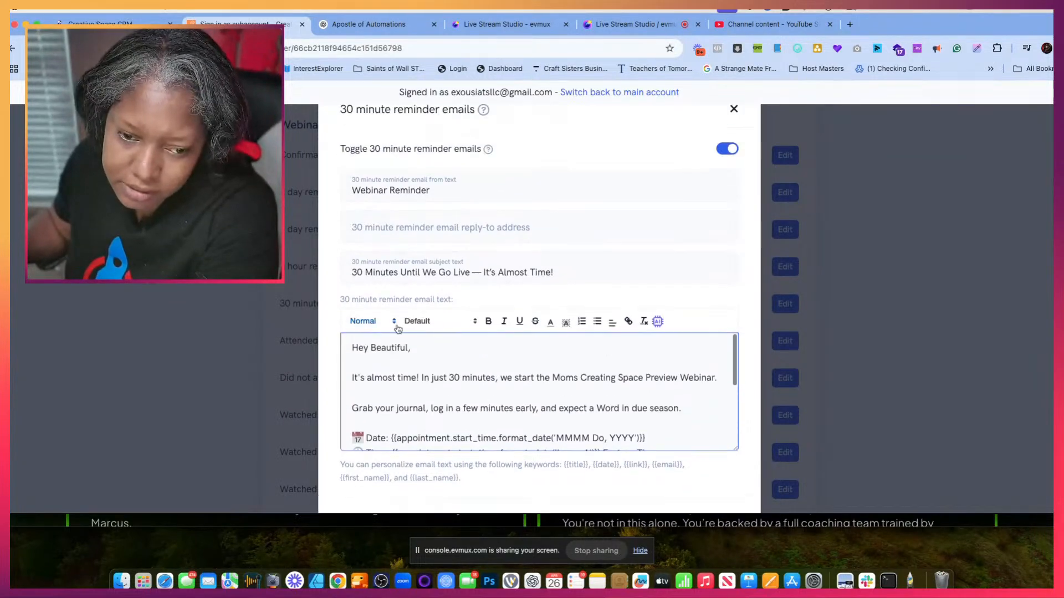
drag(371, 349, 403, 349)
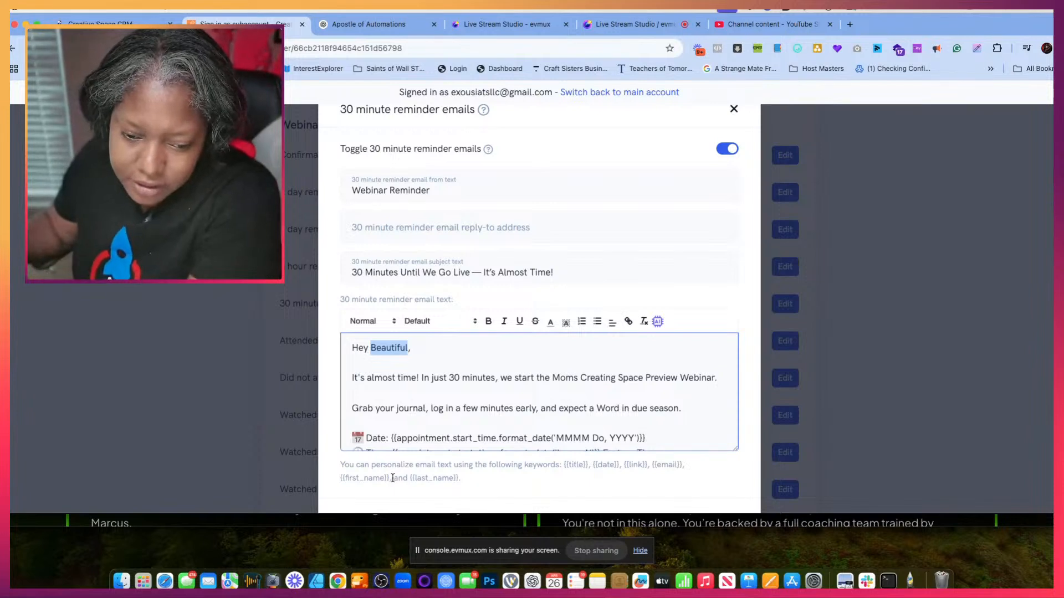
drag(390, 478, 336, 482)
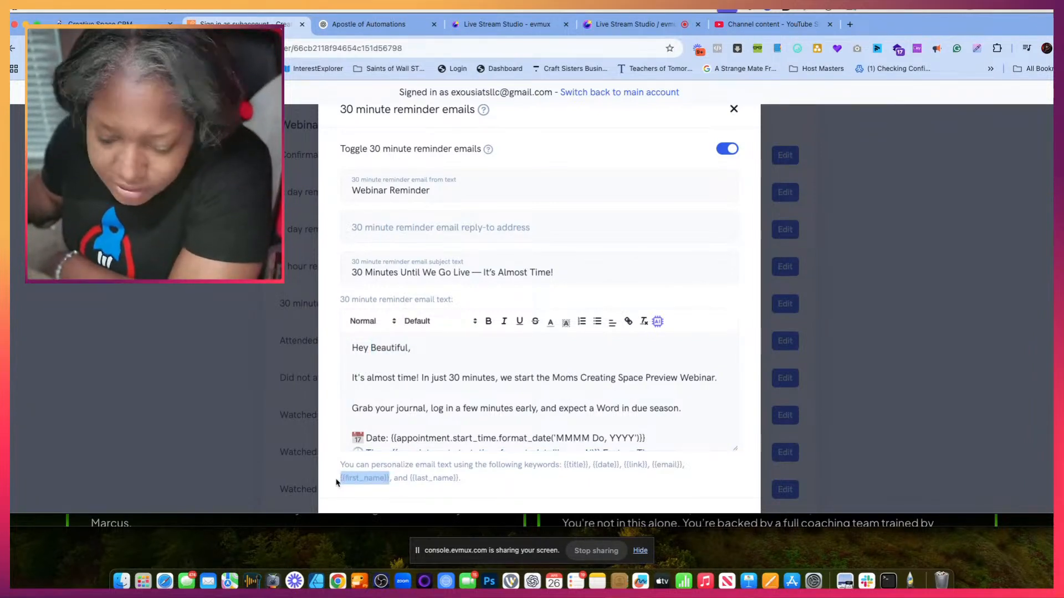
drag(370, 348, 403, 348)
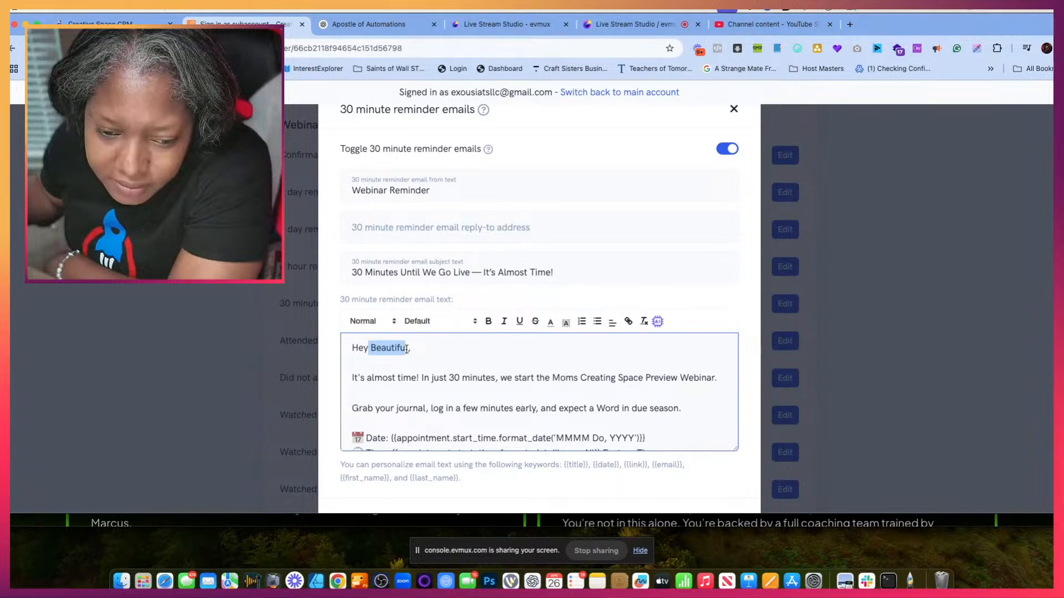
click(388, 347)
drag(376, 348, 408, 348)
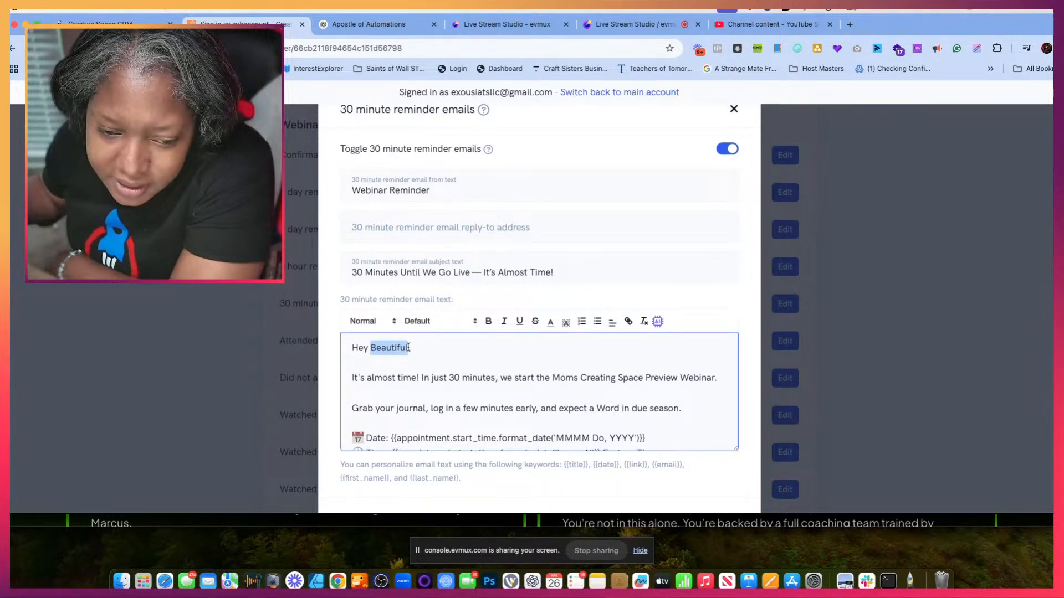
key(super+v)
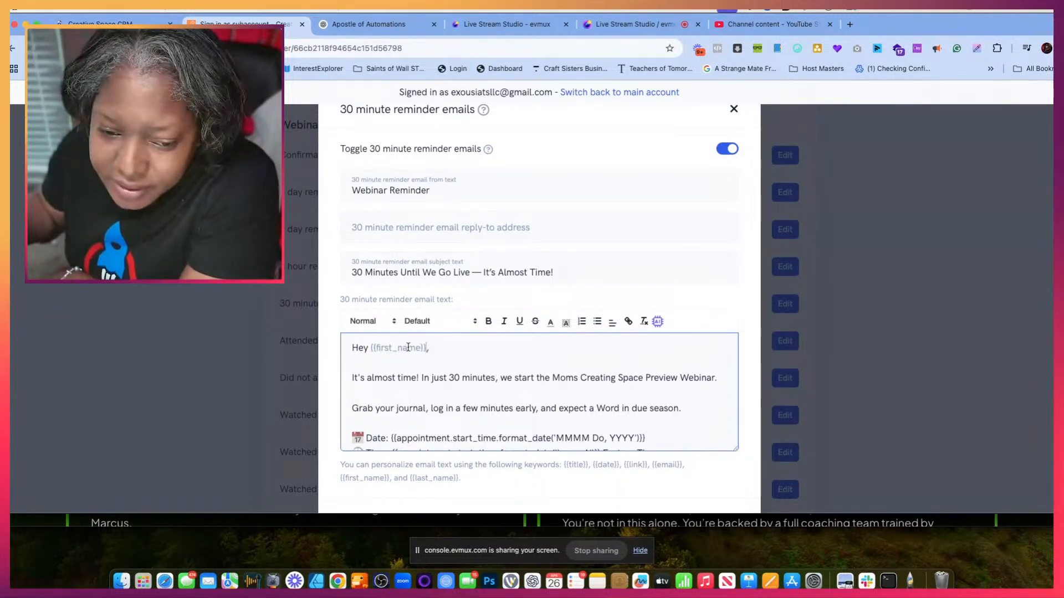
- Delete the Date line with its appointment placeholder from the 30 minute reminder email text
scroll(498, 403, down, 3)
scroll(496, 407, up, 3)
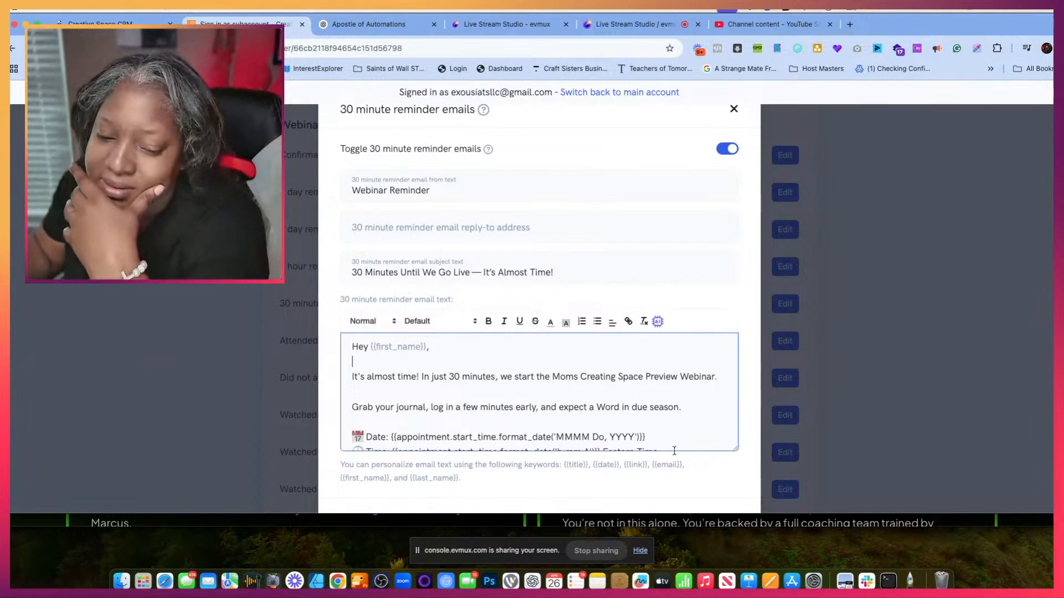
scroll(637, 452, down, 2)
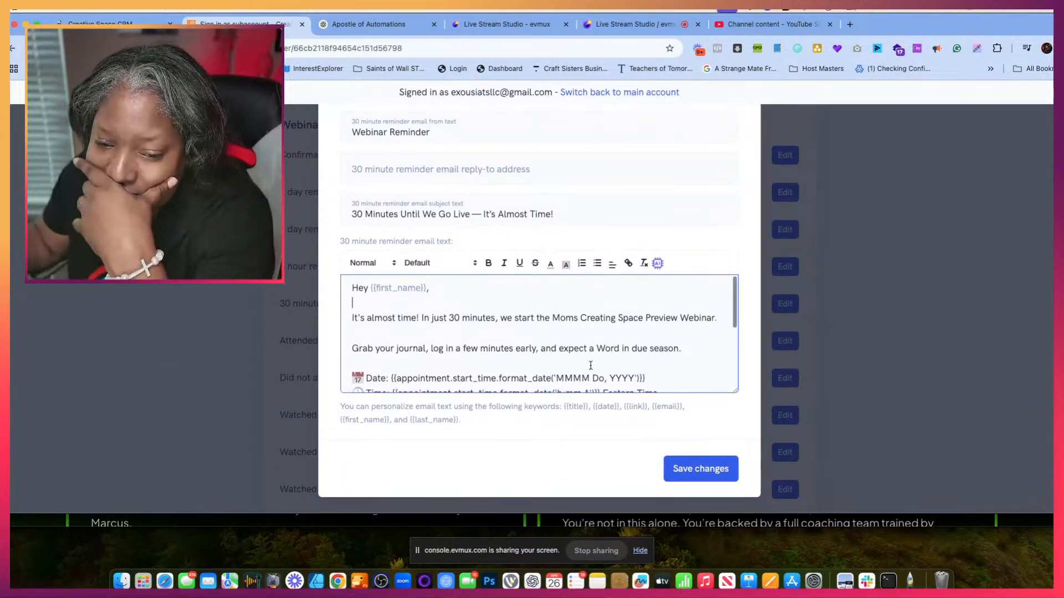
scroll(670, 351, down, 2)
drag(670, 346, 545, 348)
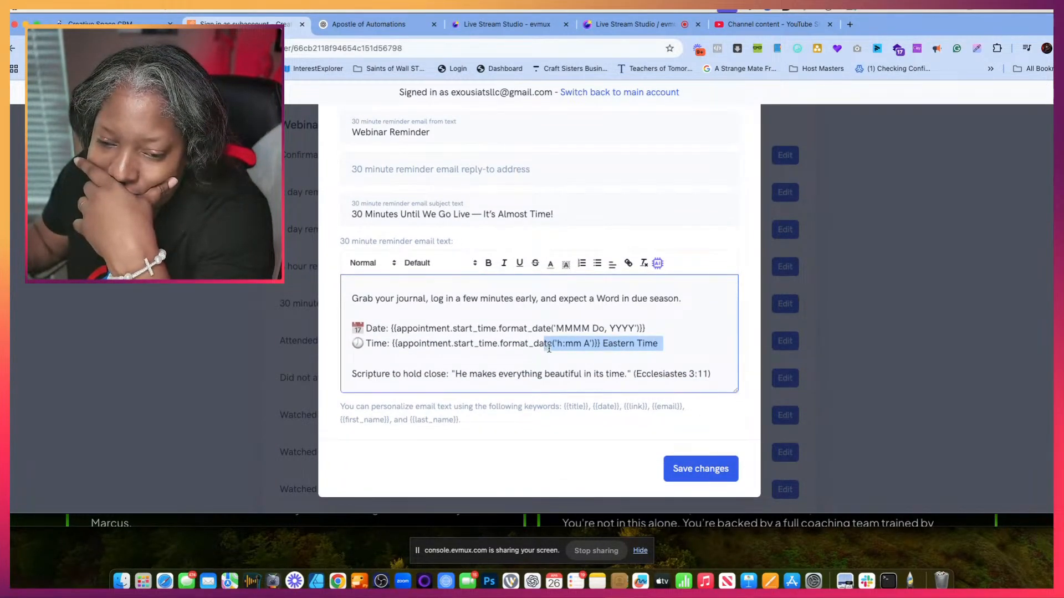
drag(651, 329, 352, 328)
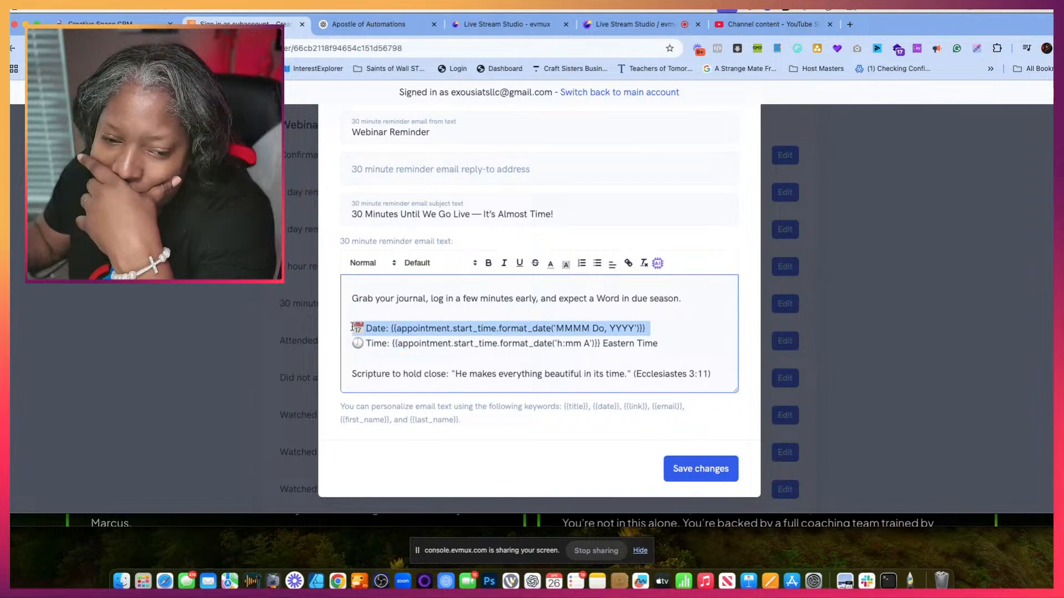
key(BackSpace)
key(BackSpace)
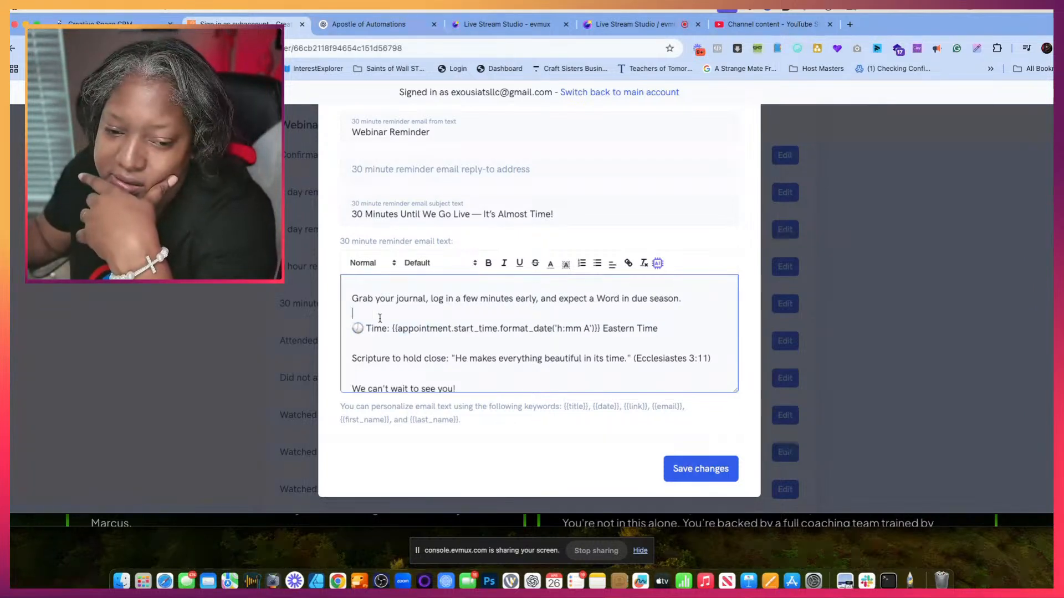
- Replace the appointment placeholder and "Eastern Time" on the 30 minute reminder's Time line with the {{date}} keyword
drag(666, 335, 395, 334)
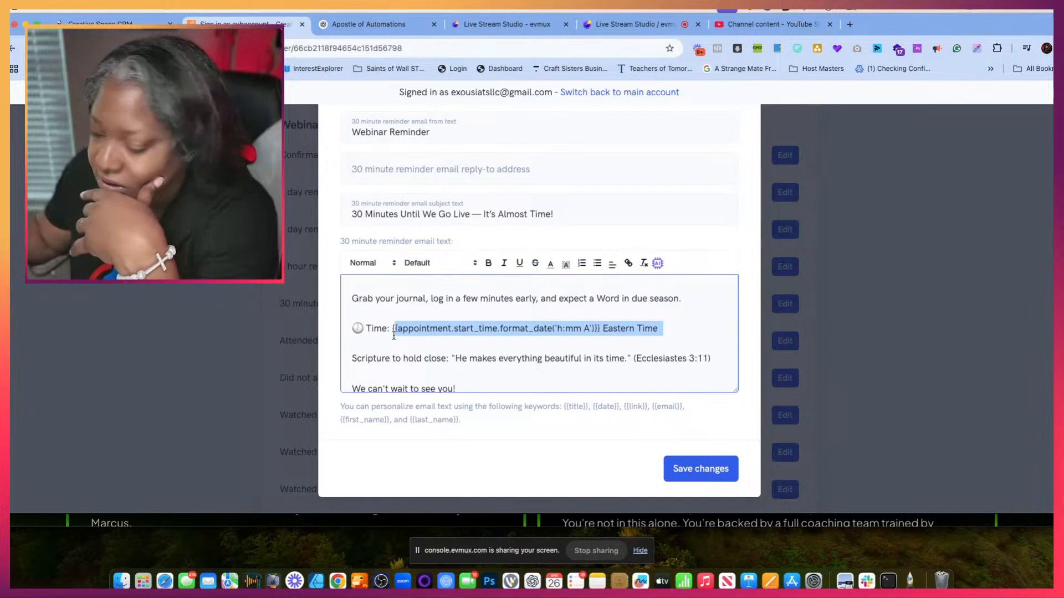
key(BackSpace)
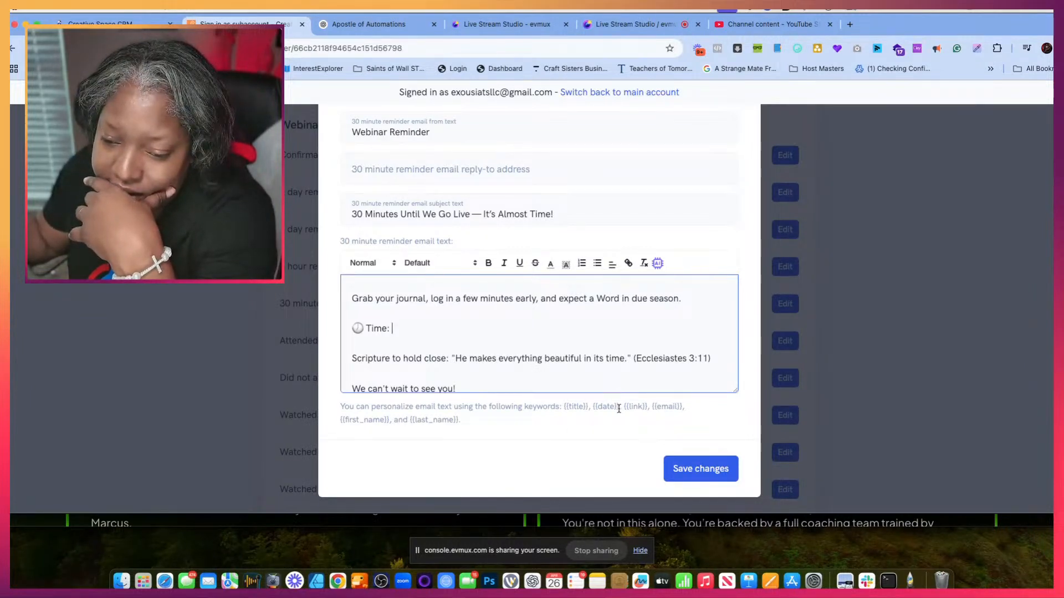
drag(619, 408, 599, 407)
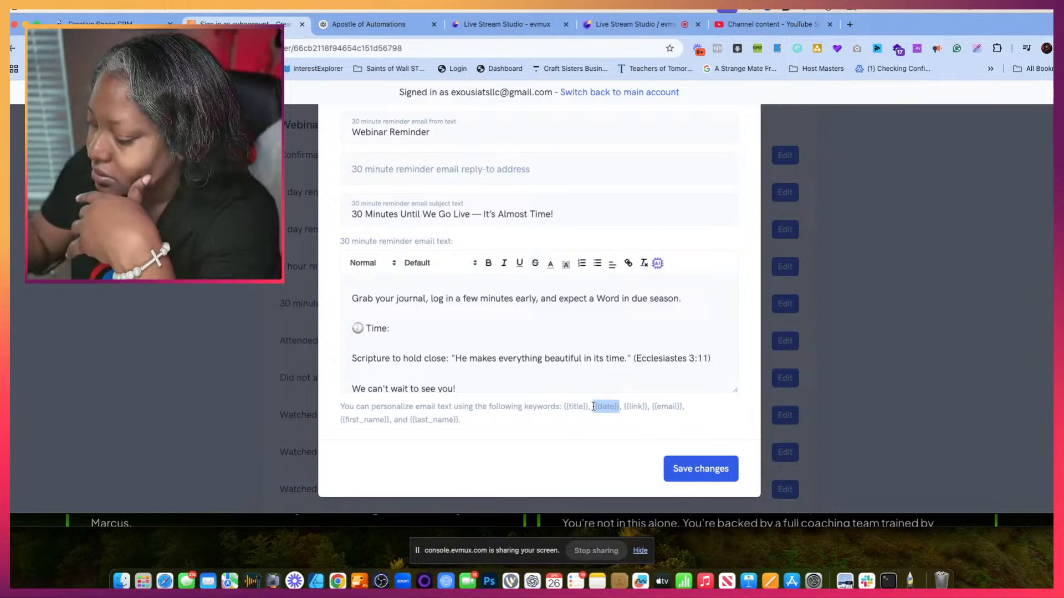
click(415, 335)
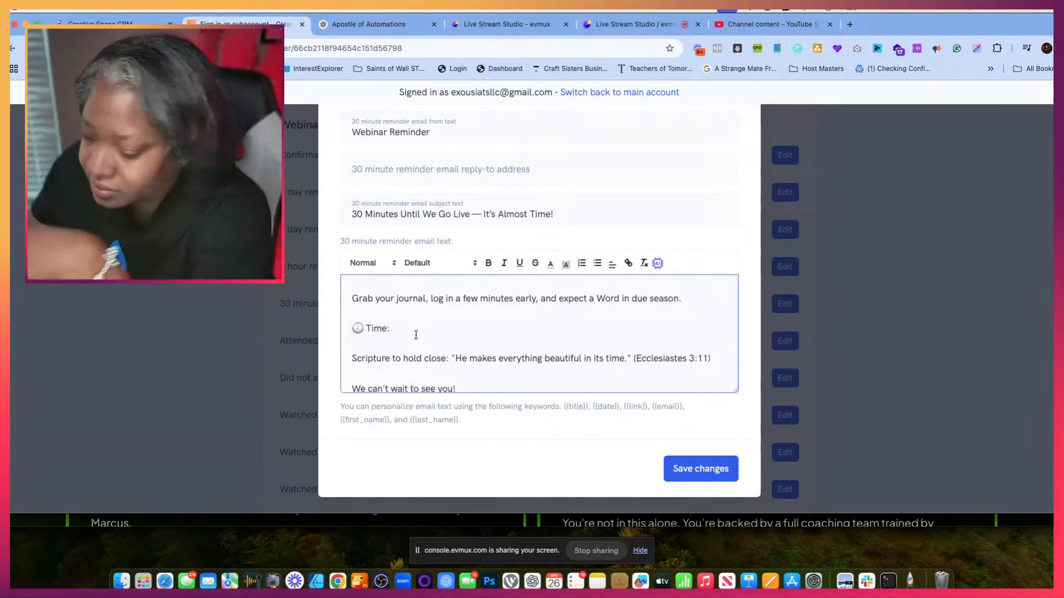
text({{date}})
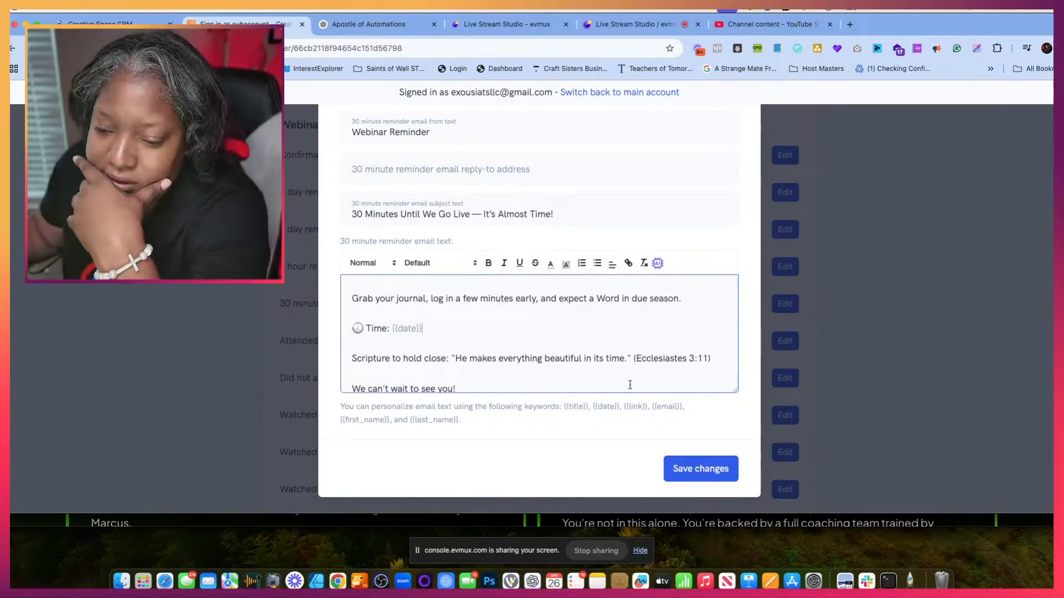
- Save the 30 minute reminder's changes and open the attended webinar emails for editing
scroll(630, 385, down, 2)
click(701, 469)
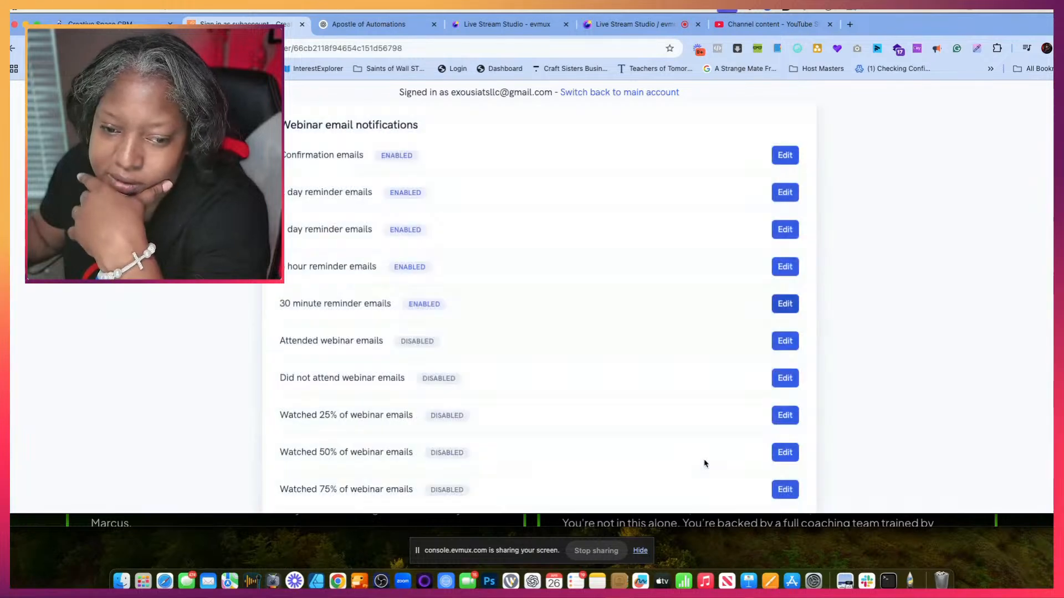
scroll(541, 373, down, 5)
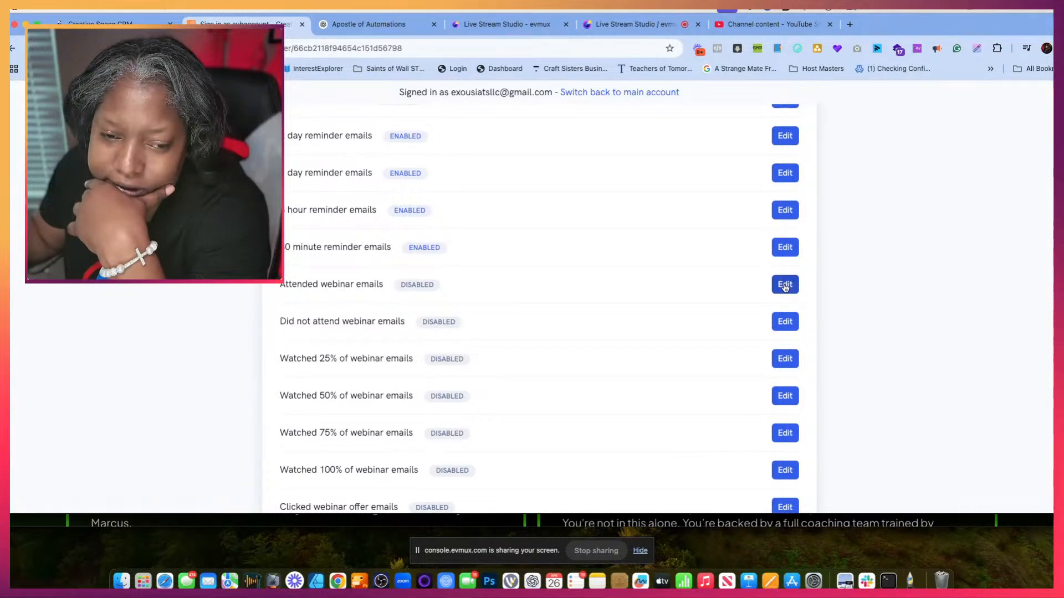
click(793, 286)
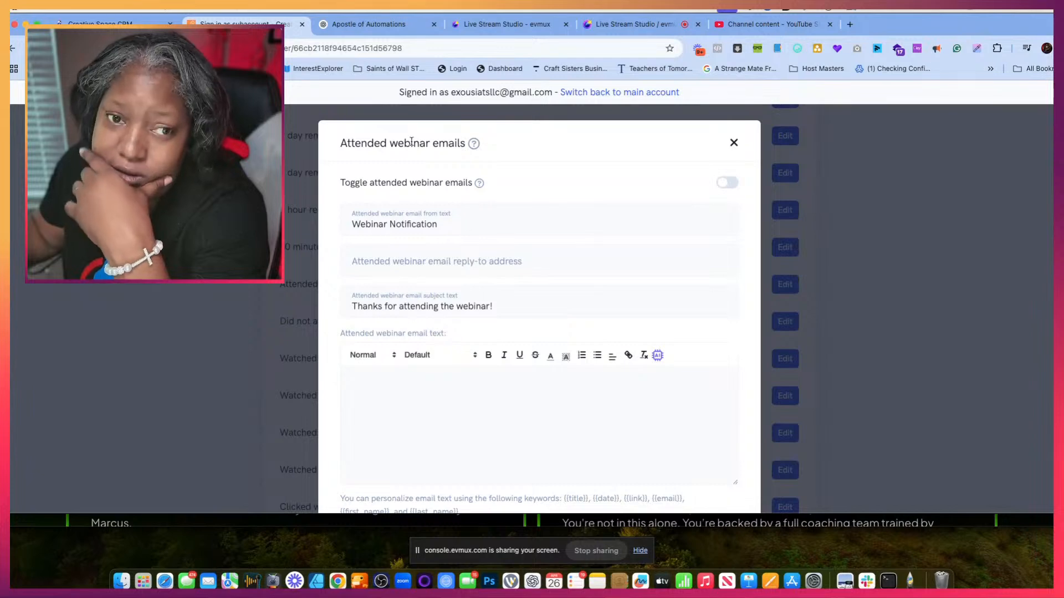
- Replace the attended webinar email's subject with the ChatGPT subject line "Thank You for Joining Us — Your Space is Expanding!"
click(369, 24)
scroll(498, 305, down, 3)
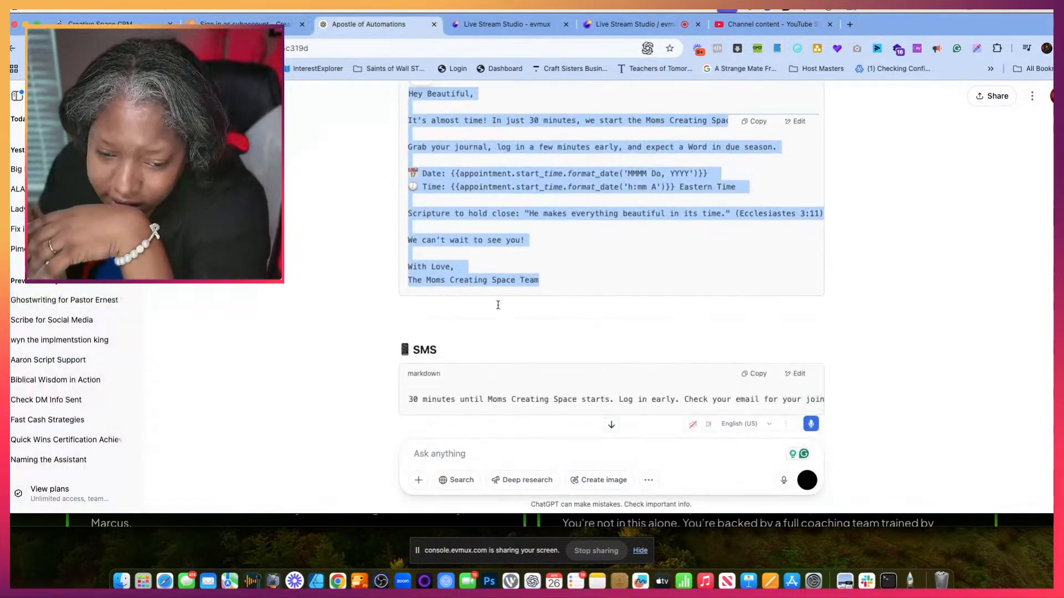
scroll(498, 305, down, 10)
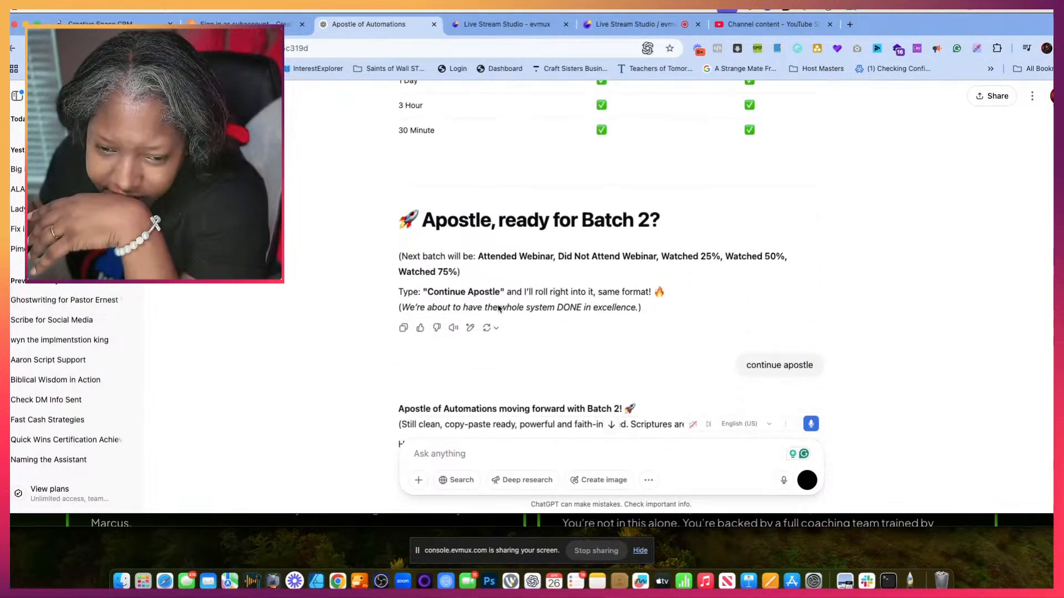
scroll(498, 308, down, 5)
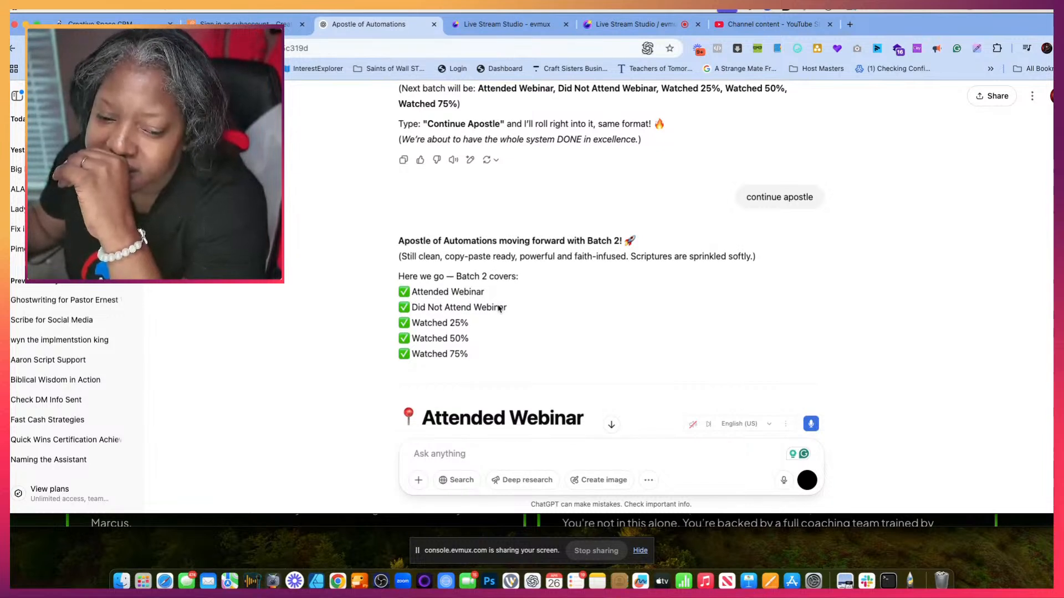
scroll(498, 308, down, 5)
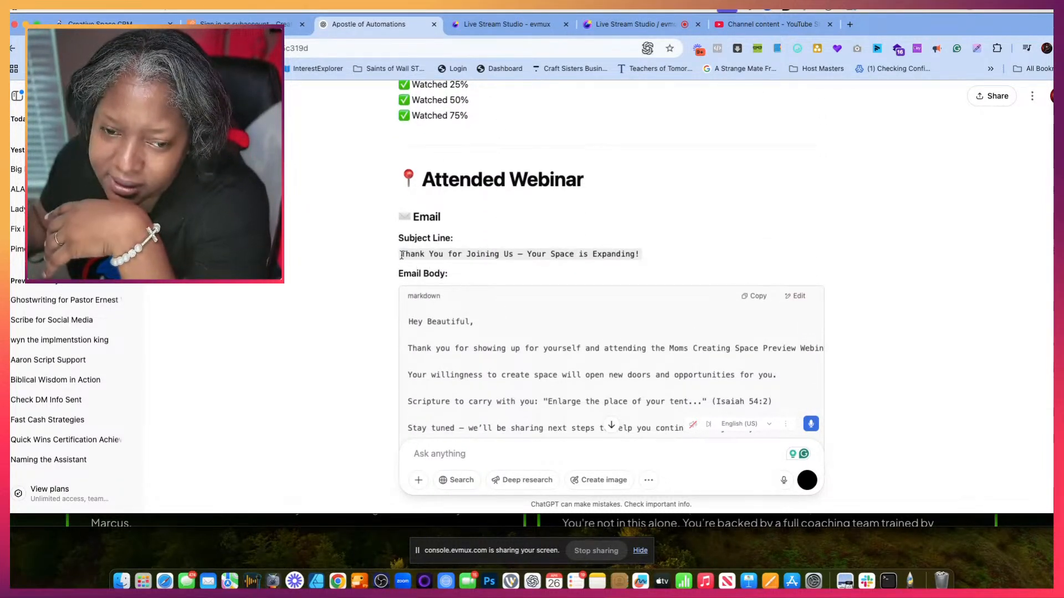
drag(402, 255, 648, 259)
key(super+c)
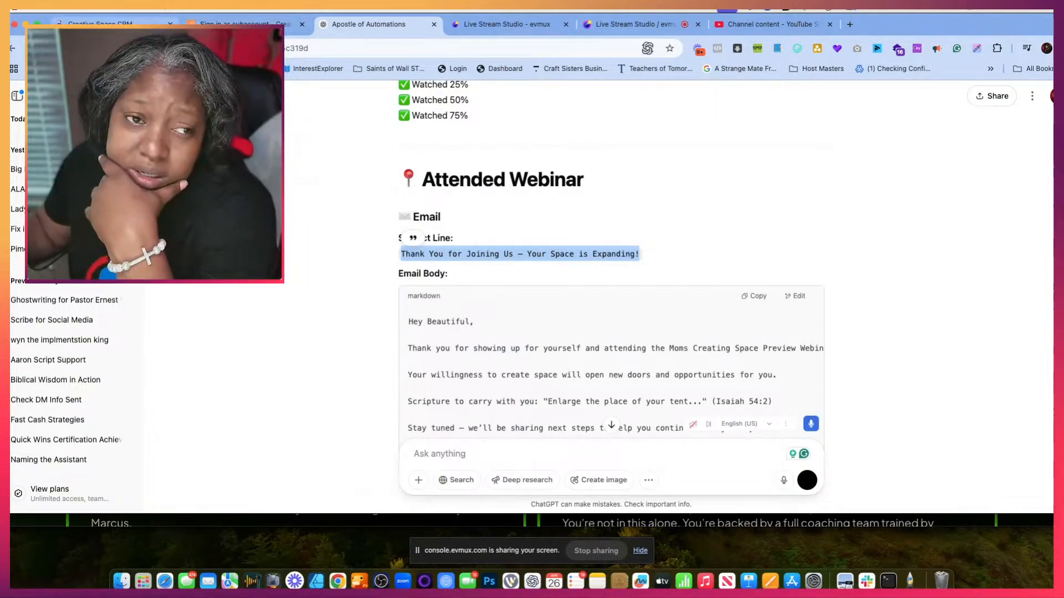
click(245, 25)
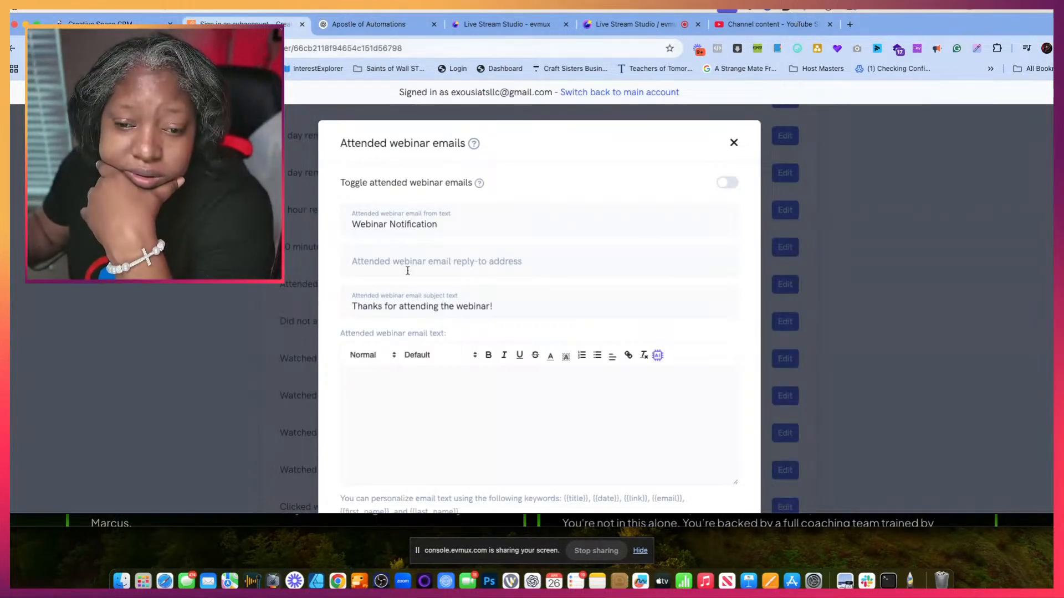
drag(502, 310, 341, 299)
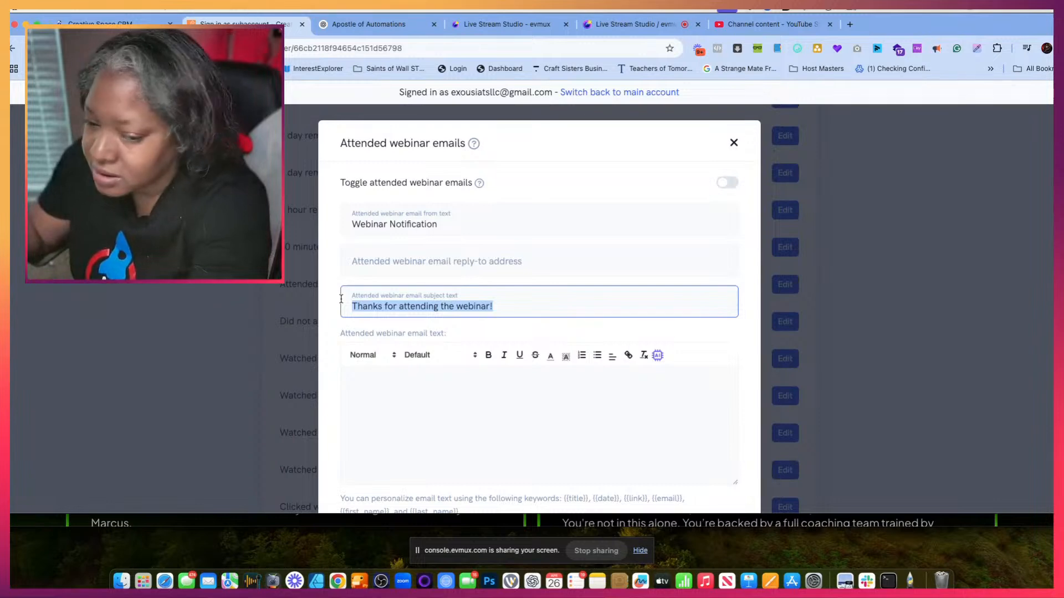
key(super+v)
- Copy ChatGPT's Attended Webinar body from "Thank you for showing up" through "continue this journey!" into the attended webinar email text
click(458, 404)
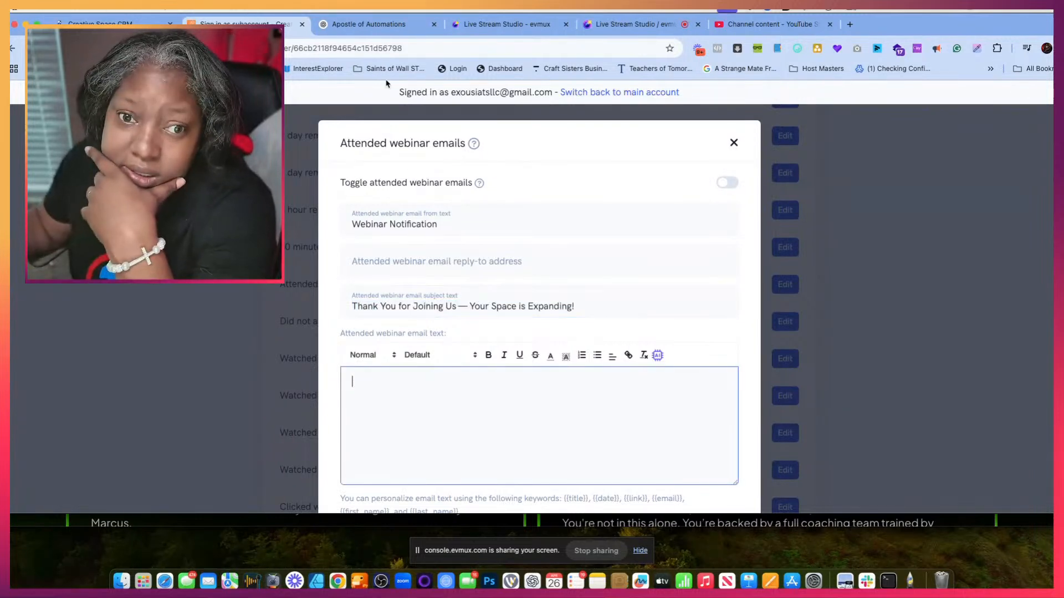
click(366, 25)
scroll(417, 270, down, 2)
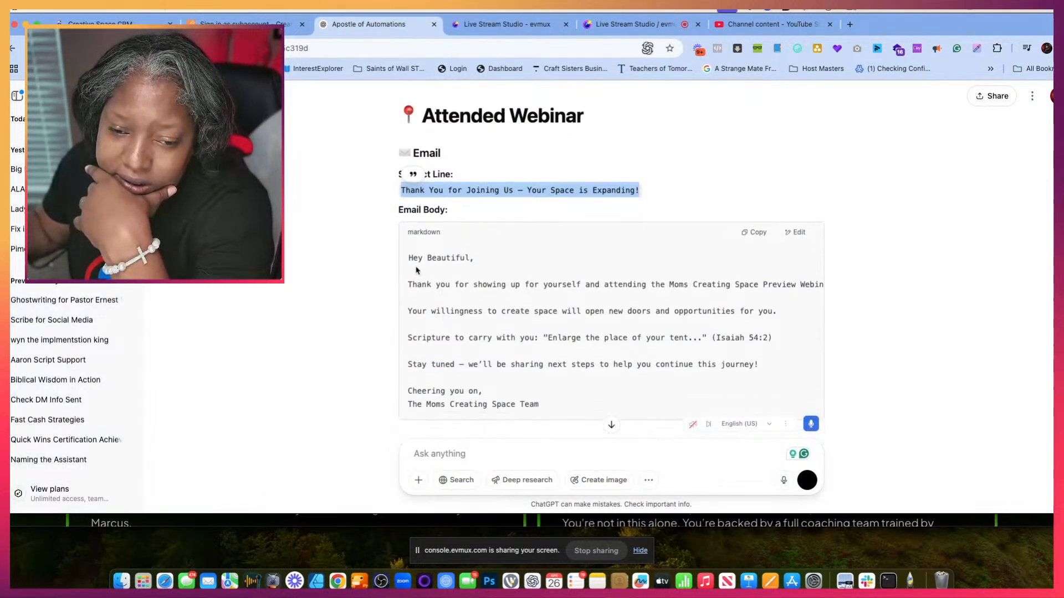
scroll(450, 329, down, 2)
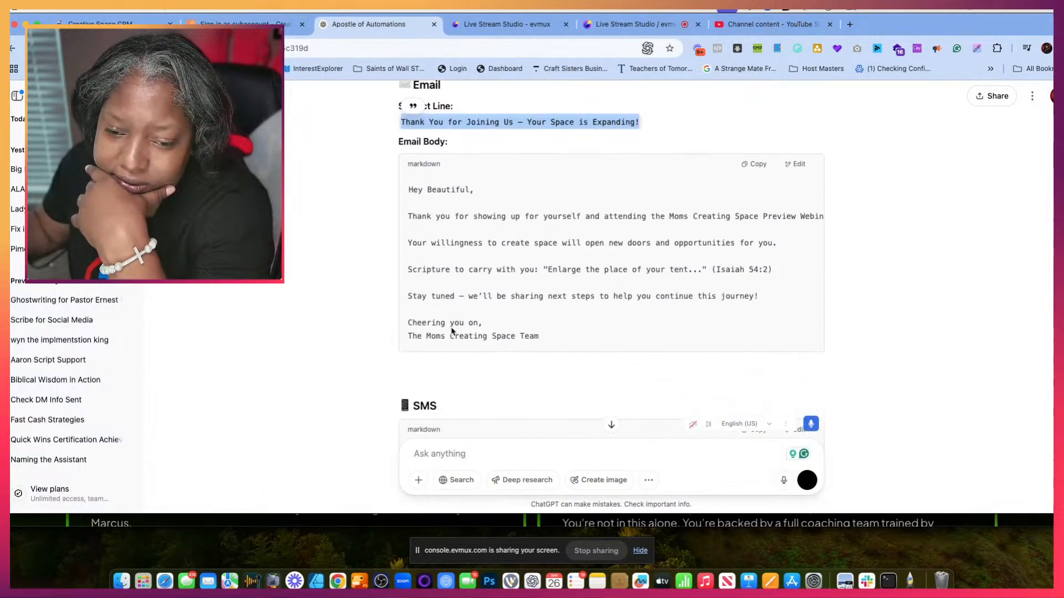
drag(549, 350, 530, 345)
click(527, 340)
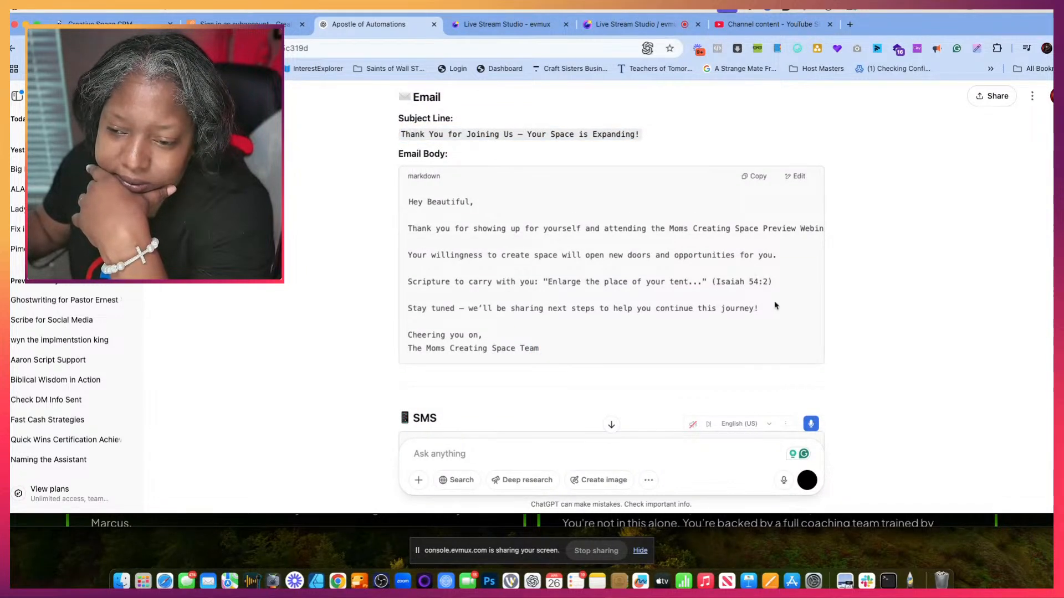
drag(587, 298, 516, 259)
drag(408, 227, 775, 325)
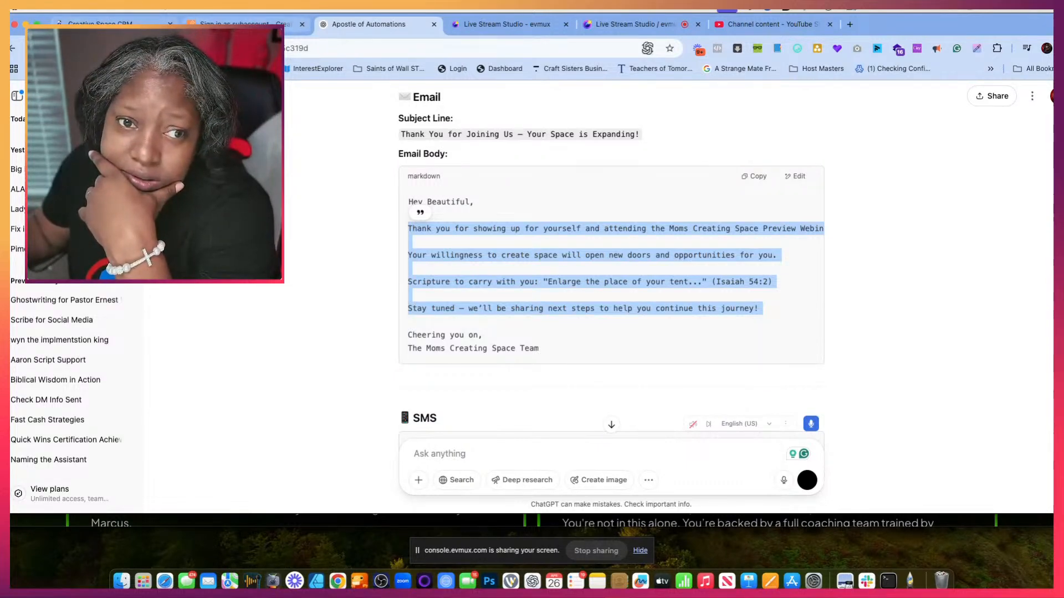
click(244, 23)
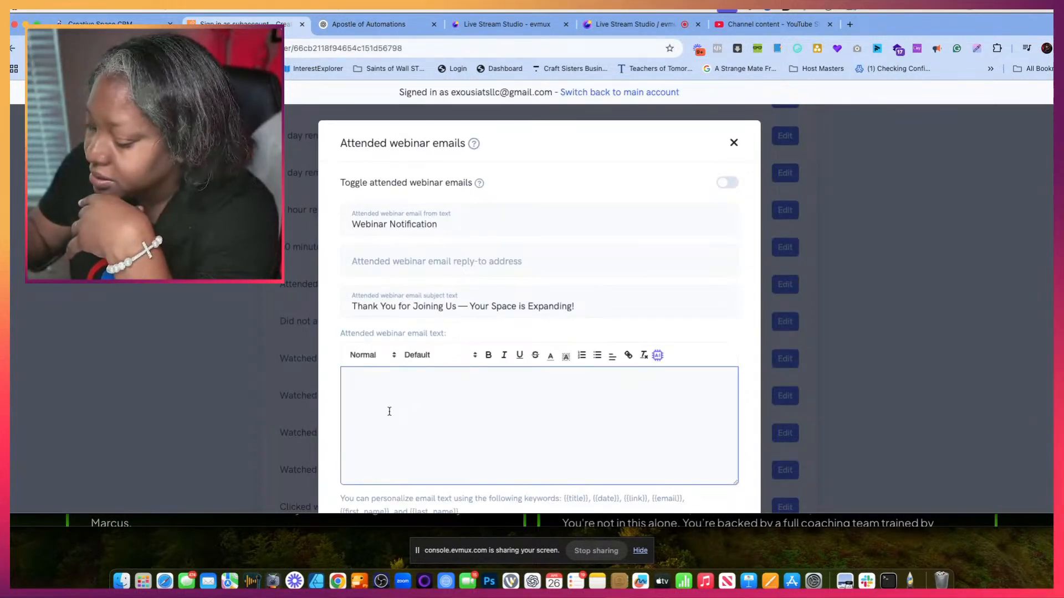
key(super+v)
- Insert a space and the {{first_name}} keyword before the exclamation mark after "Preview Webinar" in the attended webinar email text
scroll(390, 411, up, 5)
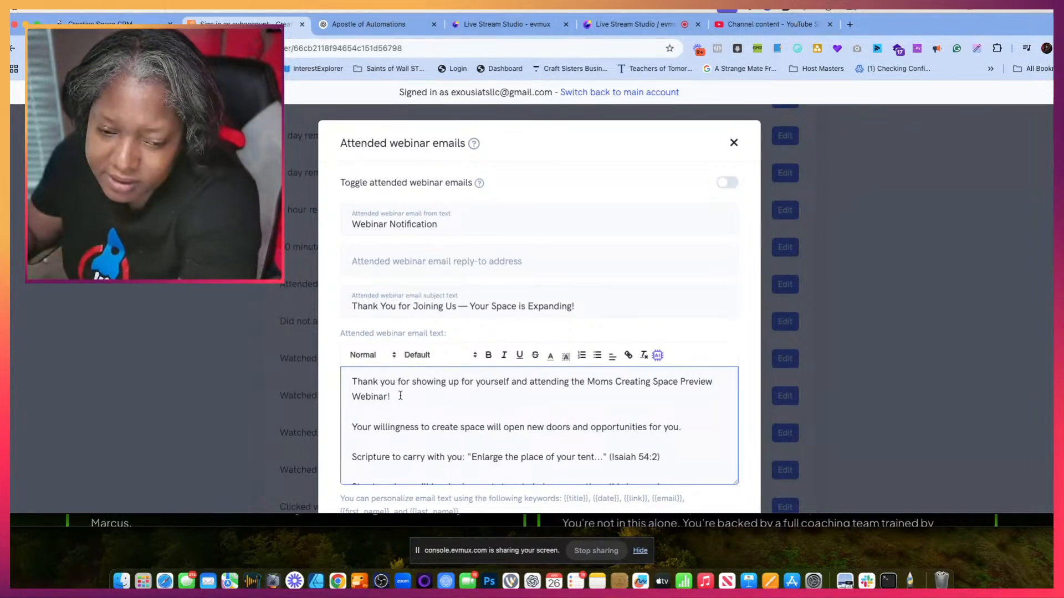
scroll(414, 506, down, 2)
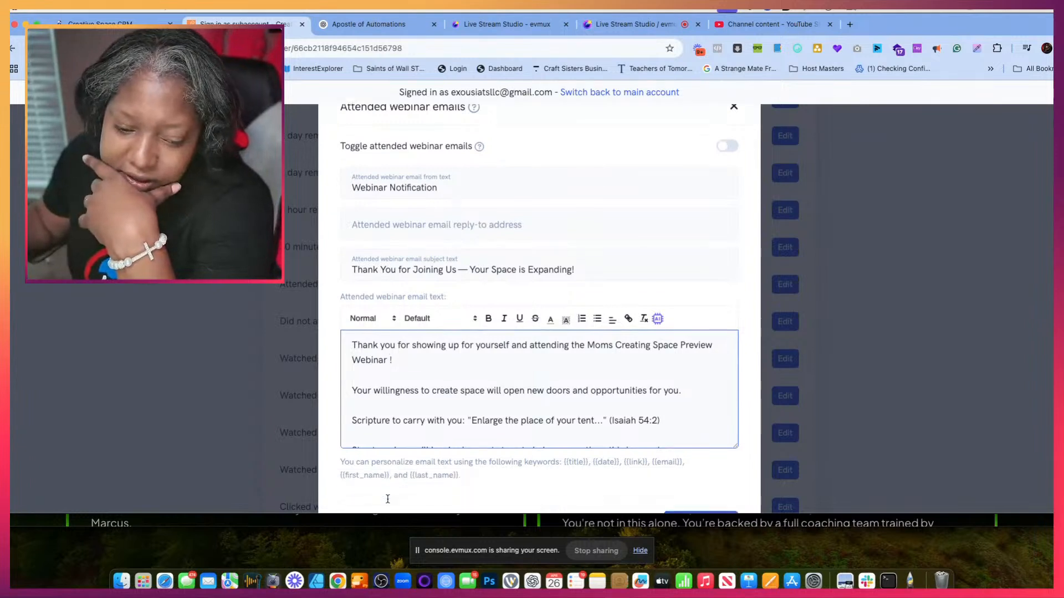
drag(389, 451, 337, 451)
key(super+c)
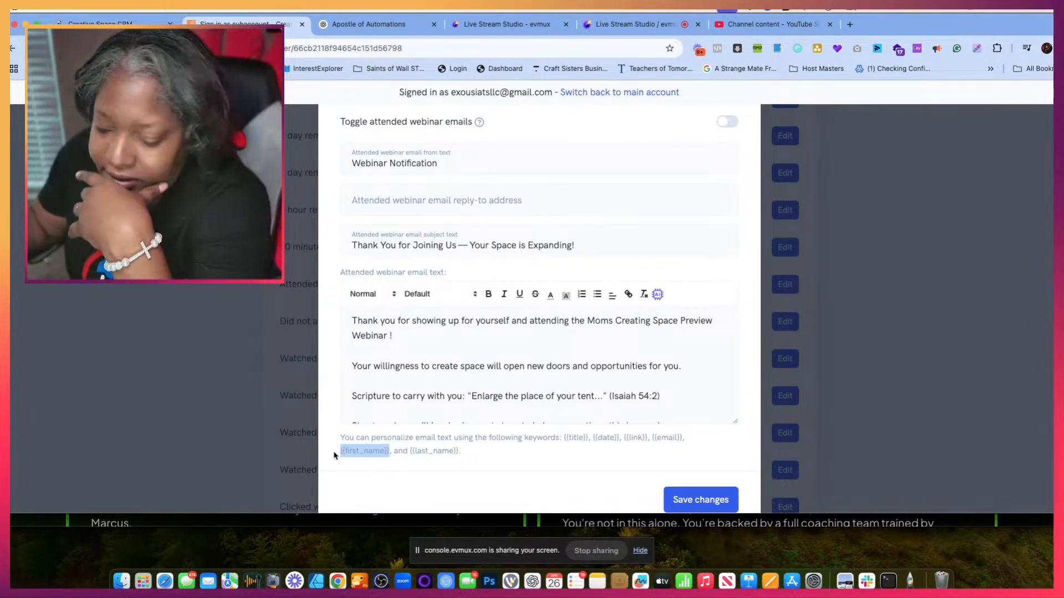
click(420, 334)
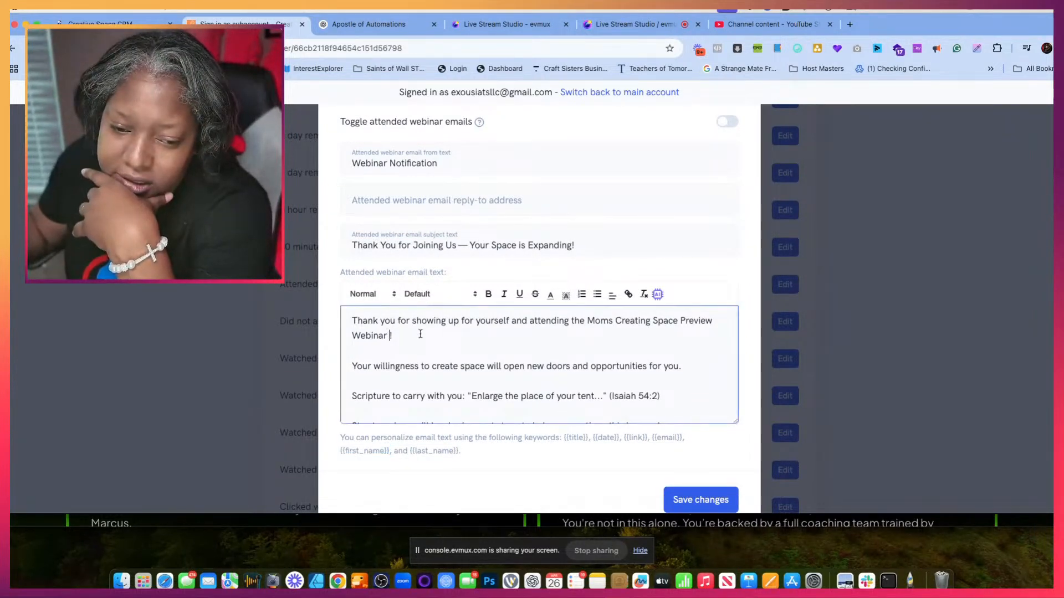
key(super+v)
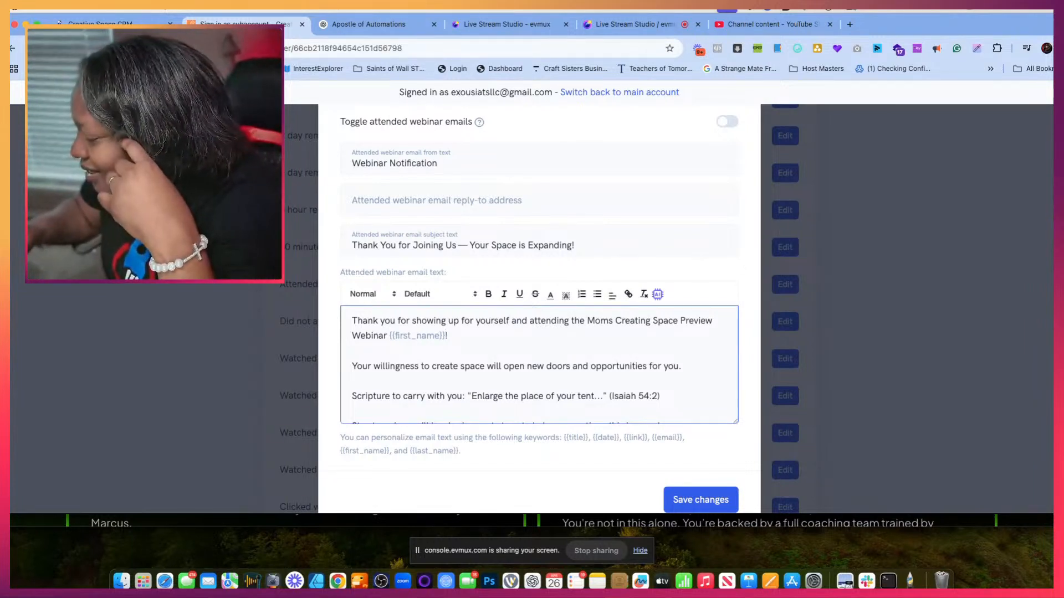
key(super+Tab)
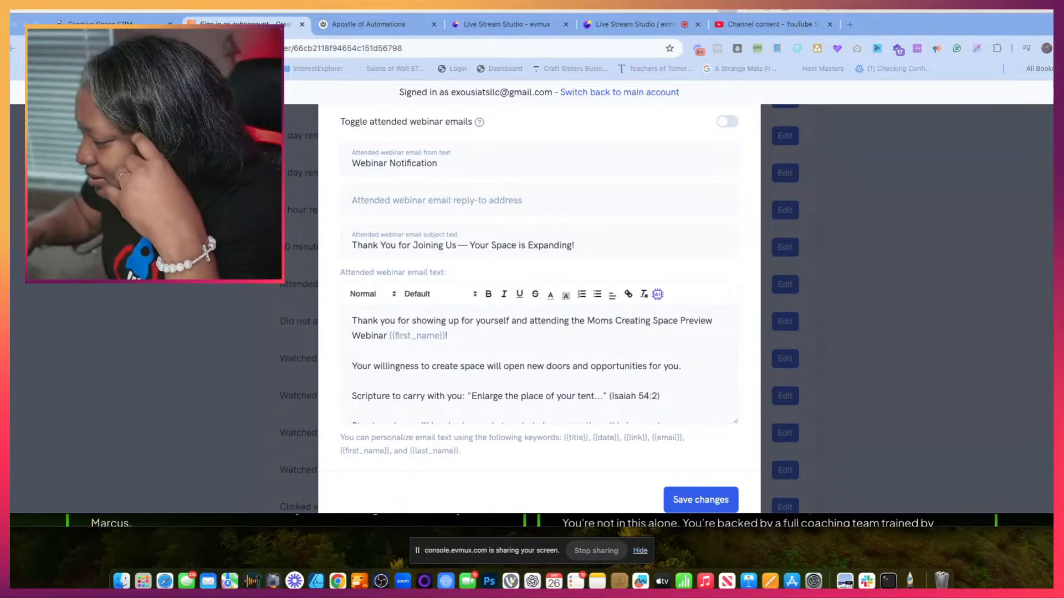
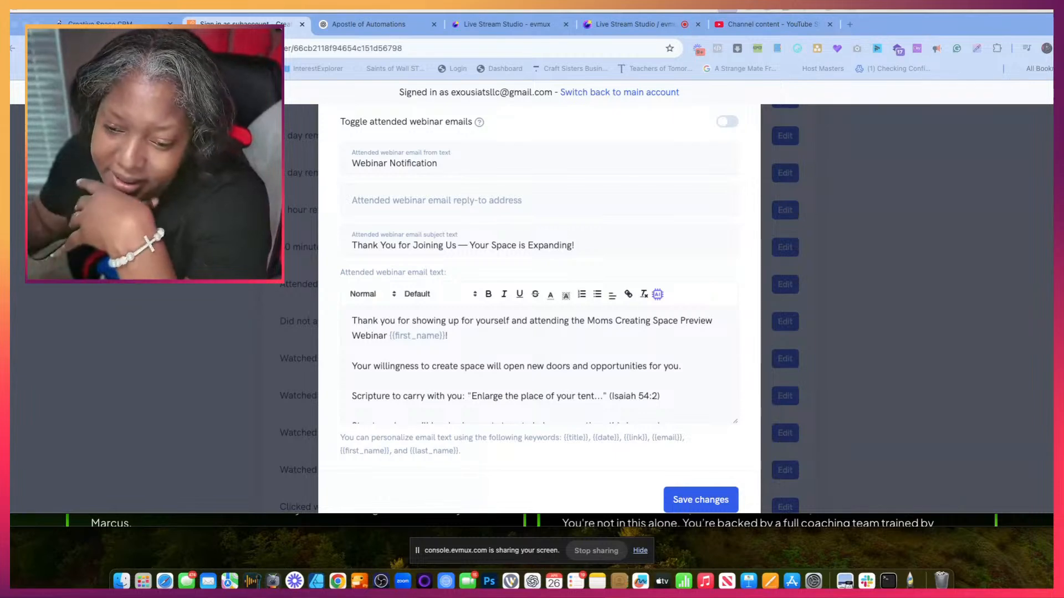
- Save the attended webinar email's changes and reopen that notification for editing
scroll(711, 313, down, 2)
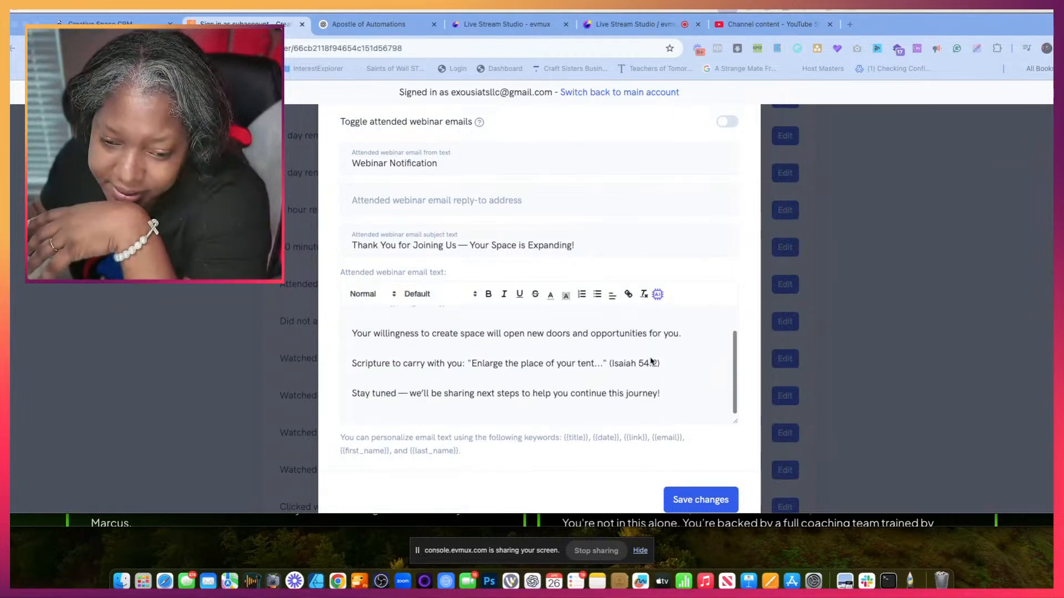
click(692, 499)
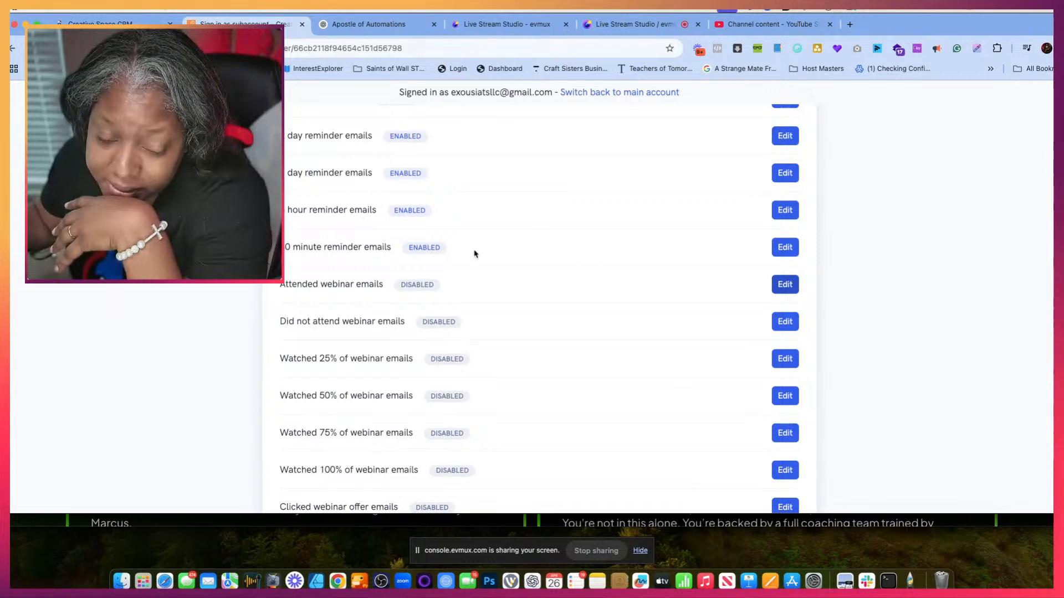
scroll(577, 358, down, 10)
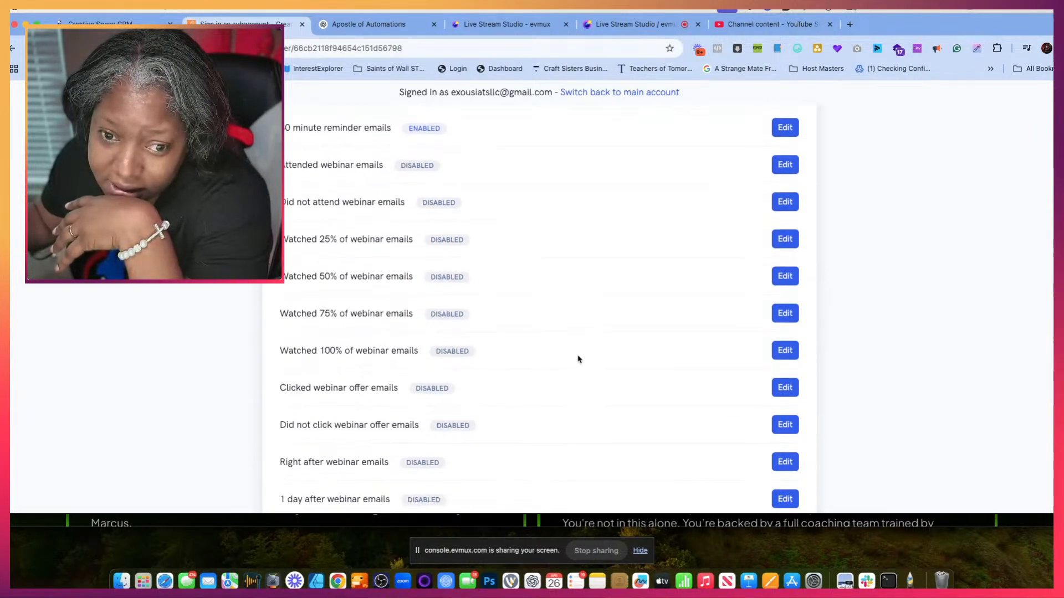
scroll(578, 359, up, 2)
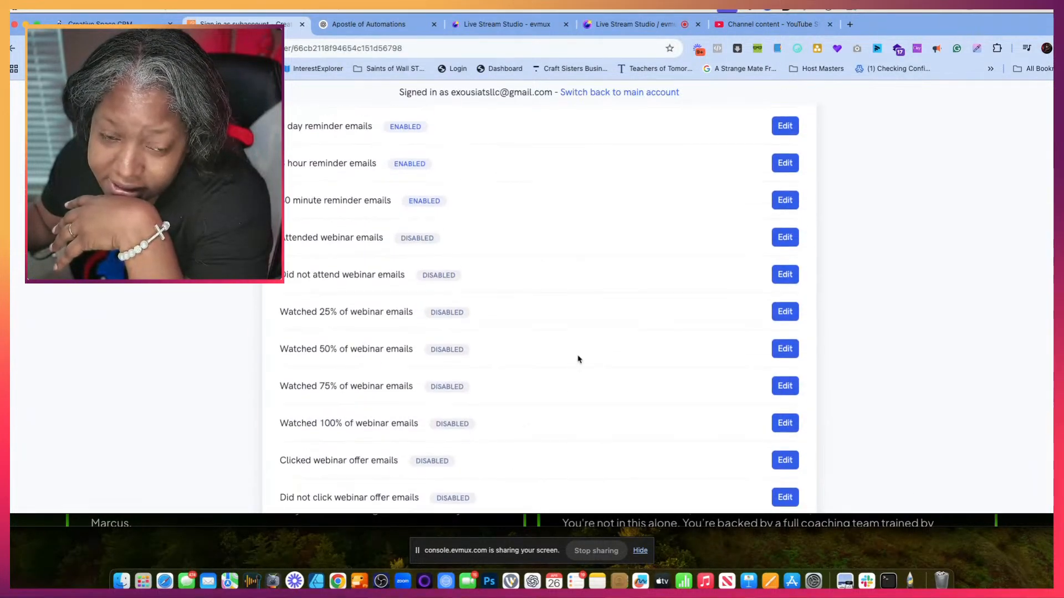
click(783, 237)
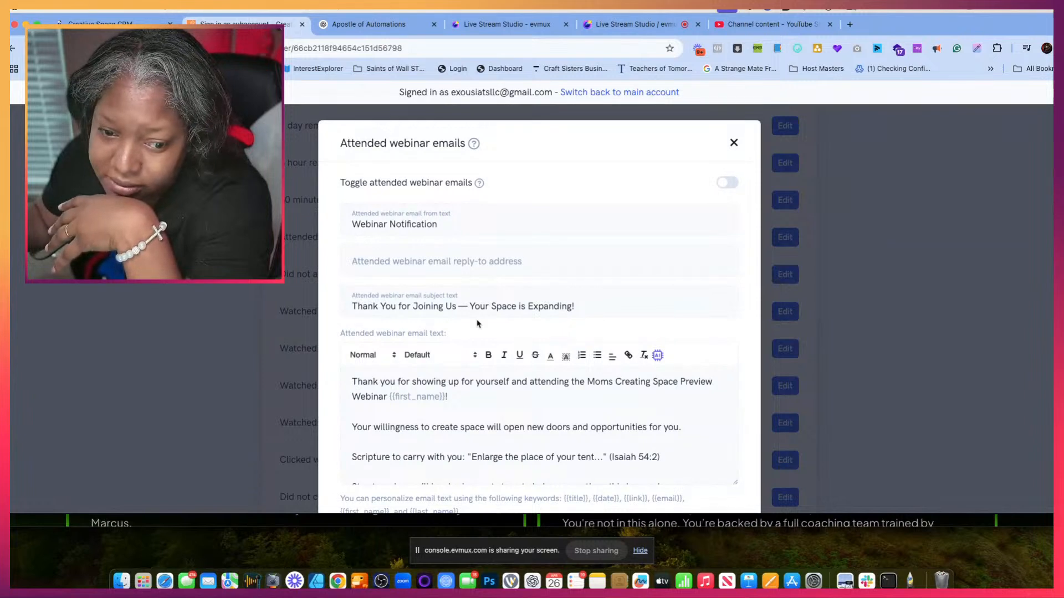
- Add the host's short name as a sign-off below "continue this journey!" in the attended webinar email text and save the changes
scroll(476, 331, down, 2)
scroll(477, 330, down, 2)
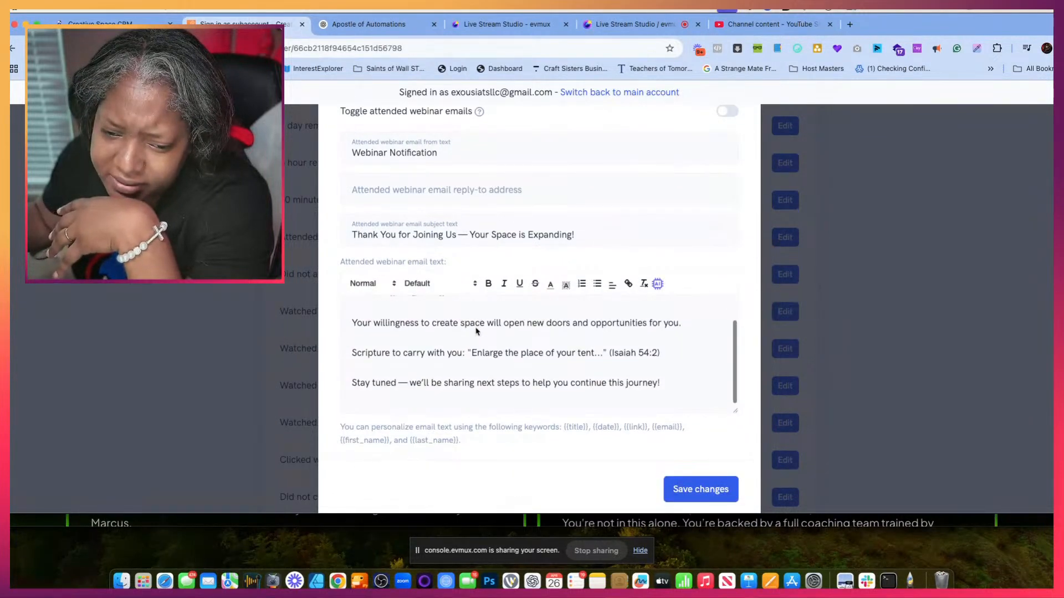
scroll(497, 361, down, 1)
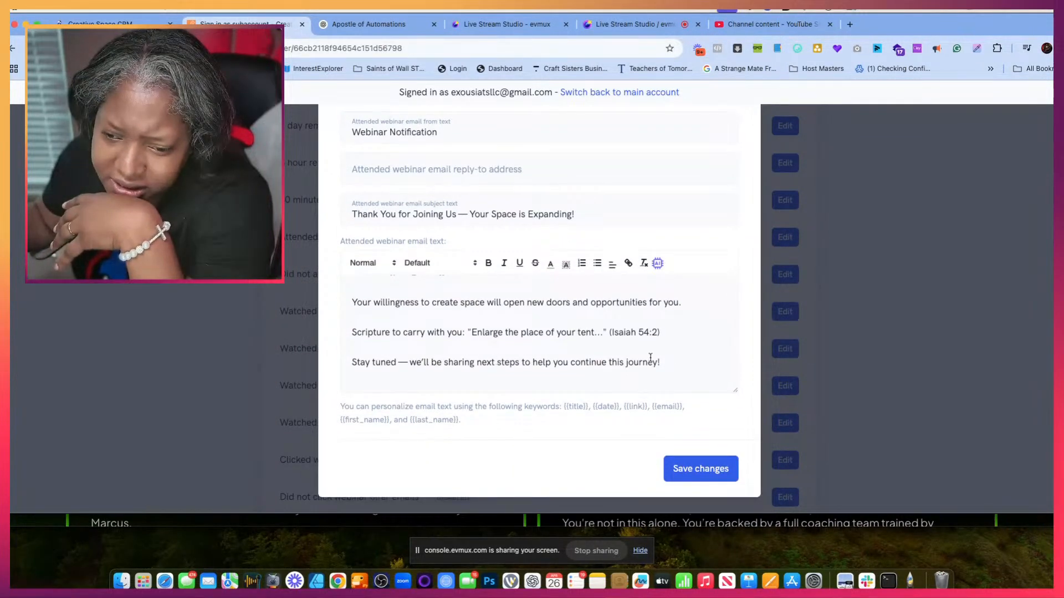
click(681, 363)
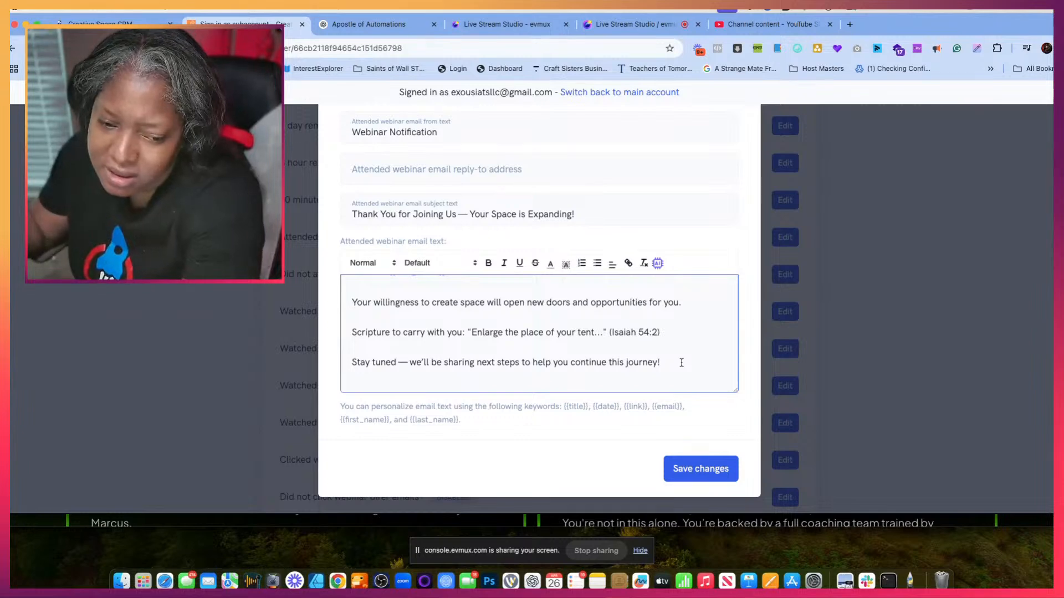
key(Return)
key(Return)
text(Dr.G)
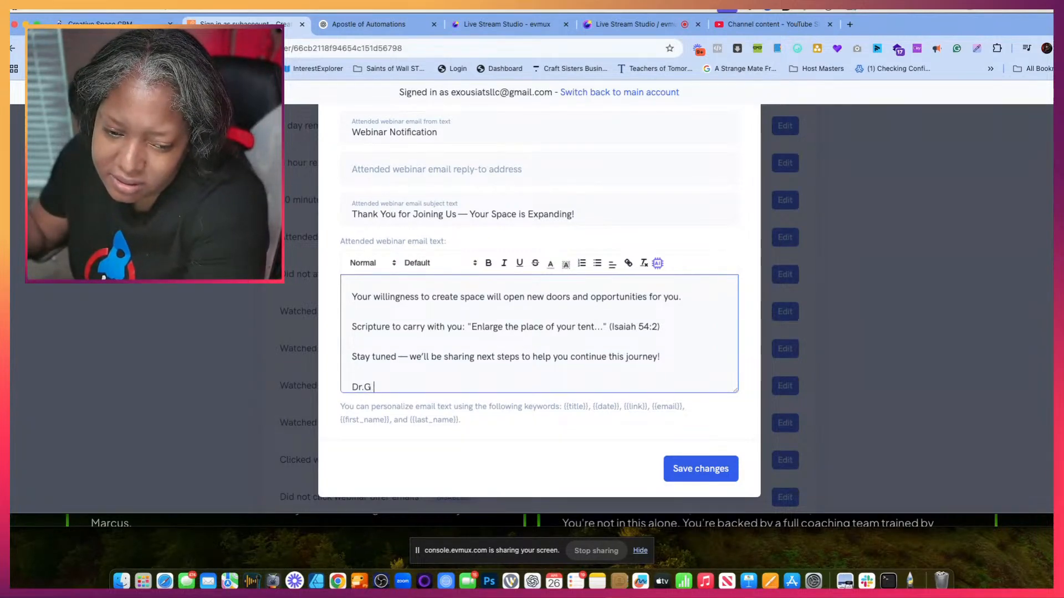
click(709, 468)
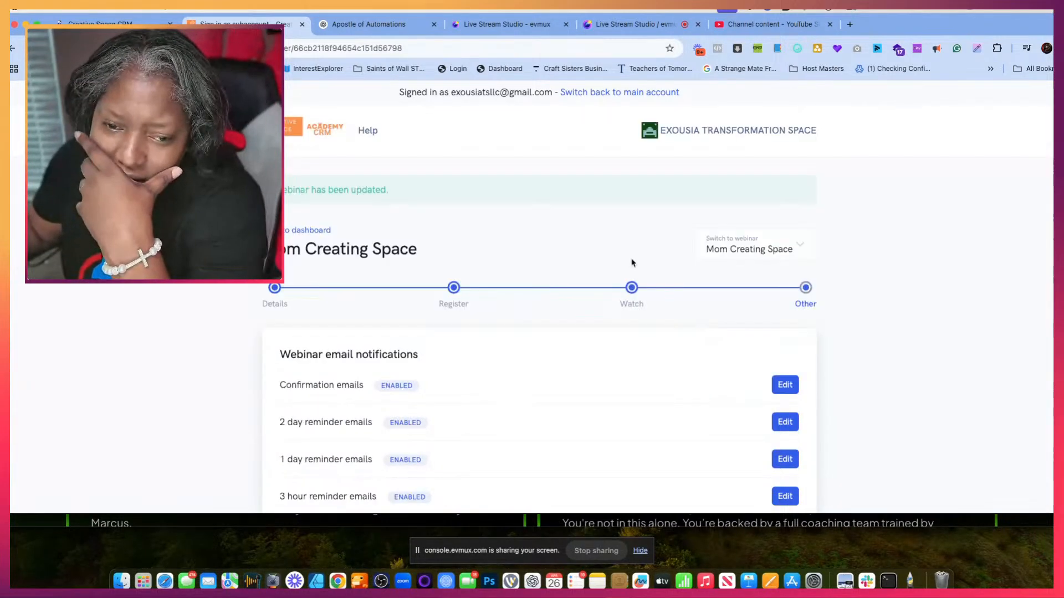
- Enable the attended webinar emails in the webinar email notifications
scroll(539, 399, down, 5)
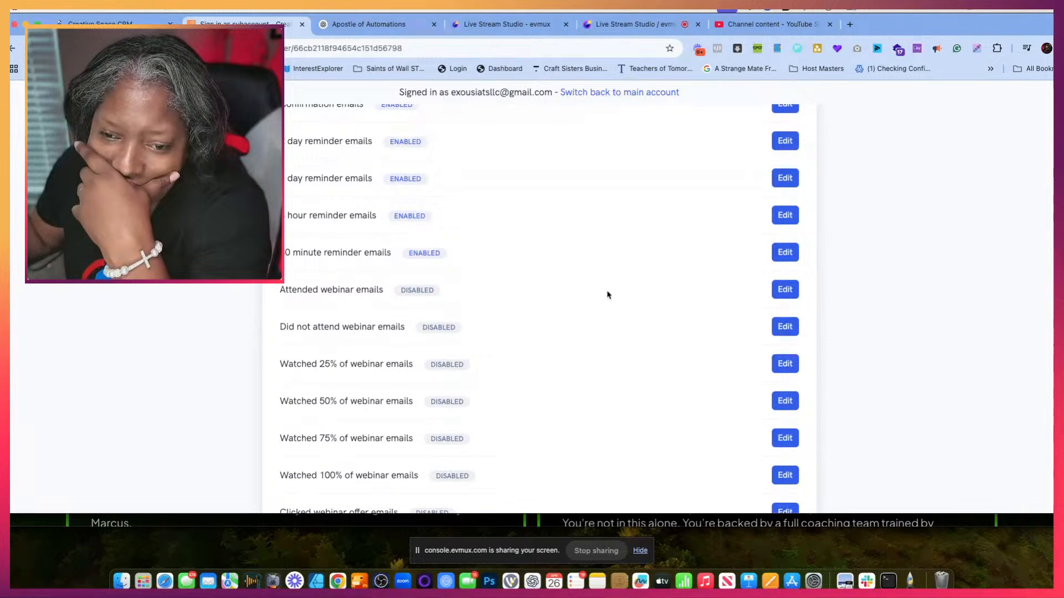
click(793, 287)
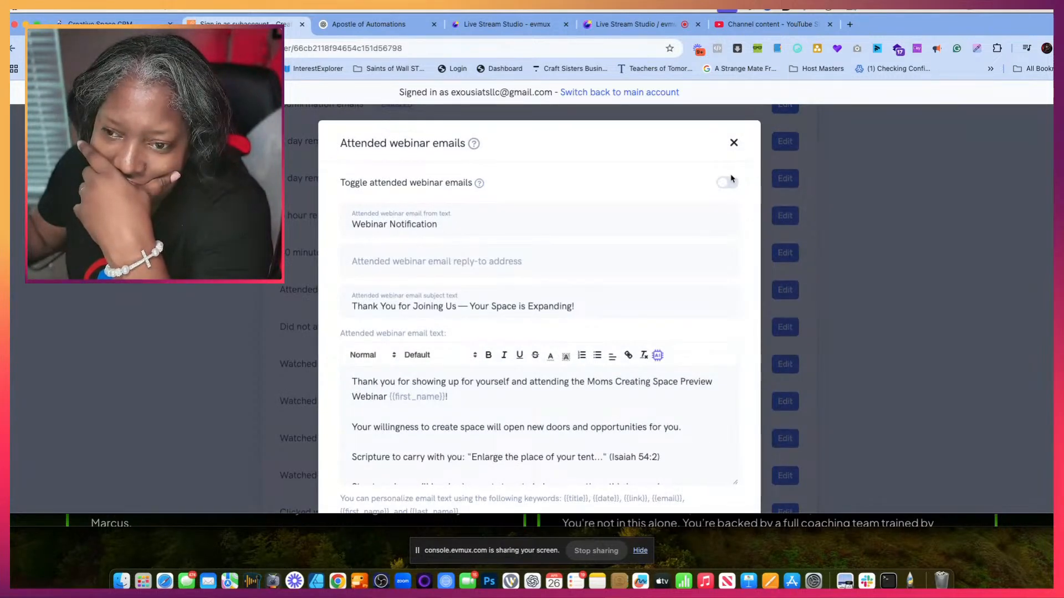
click(734, 143)
scroll(696, 321, down, 2)
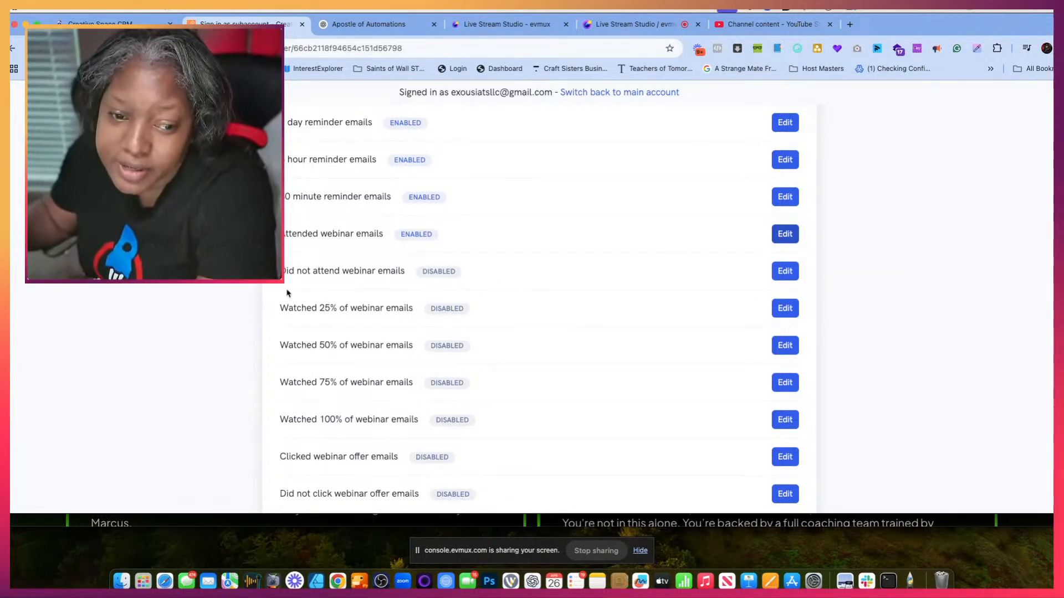
- Enable the did not attend webinar emails and replace their subject with ChatGPT's "We Missed You — Catch the Replay!"
click(783, 271)
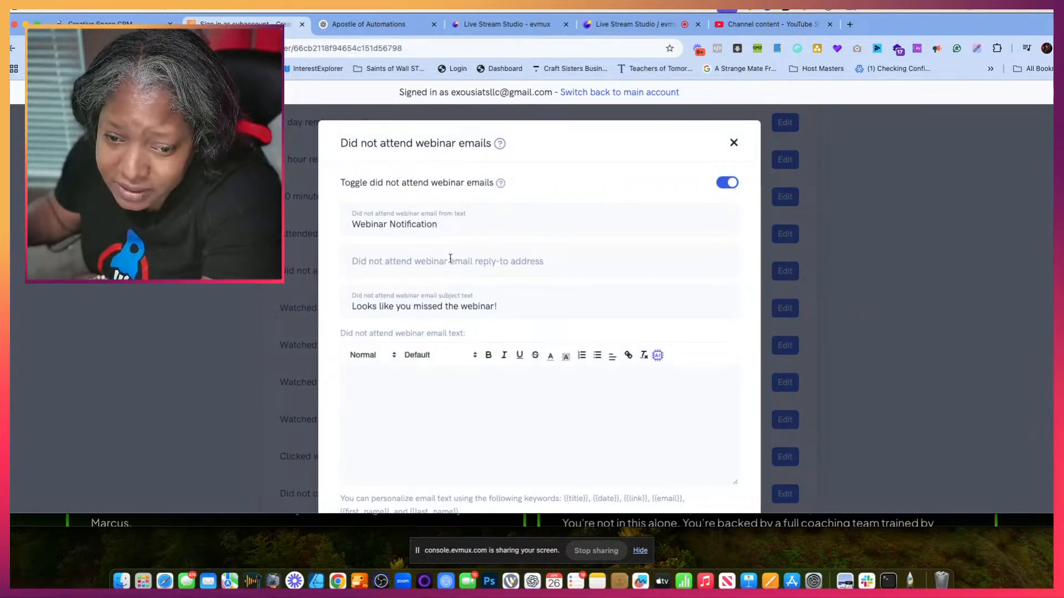
click(361, 24)
scroll(462, 310, down, 5)
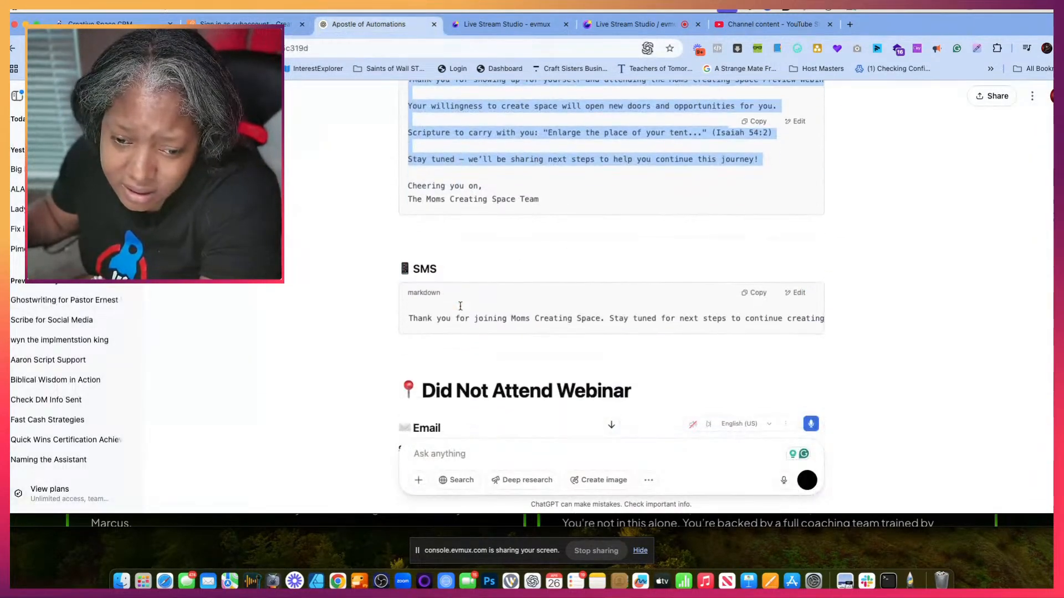
scroll(462, 310, down, 1)
drag(400, 283, 560, 280)
key(ctrl+c)
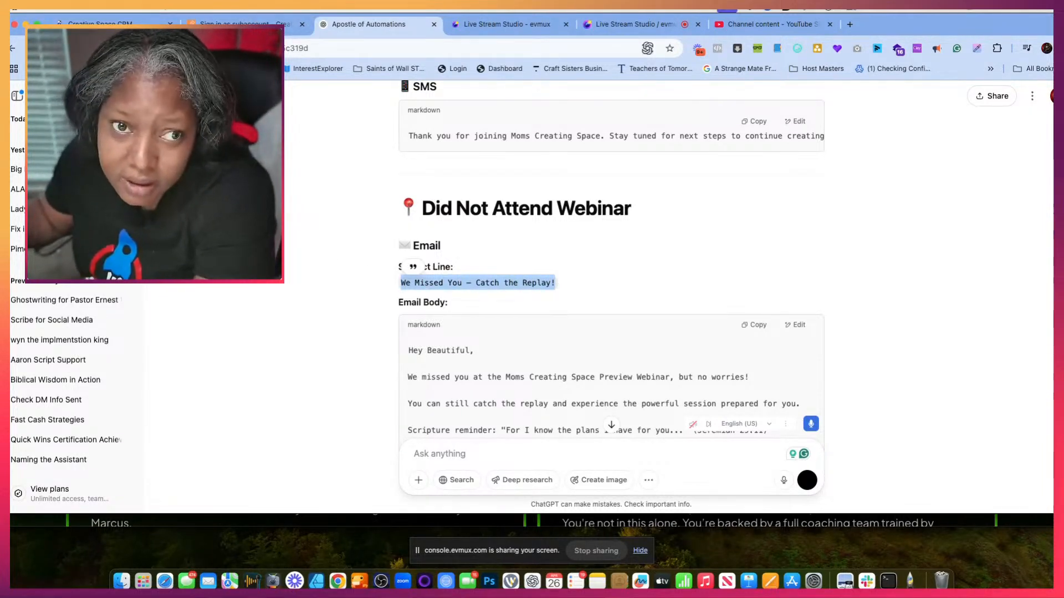
click(247, 25)
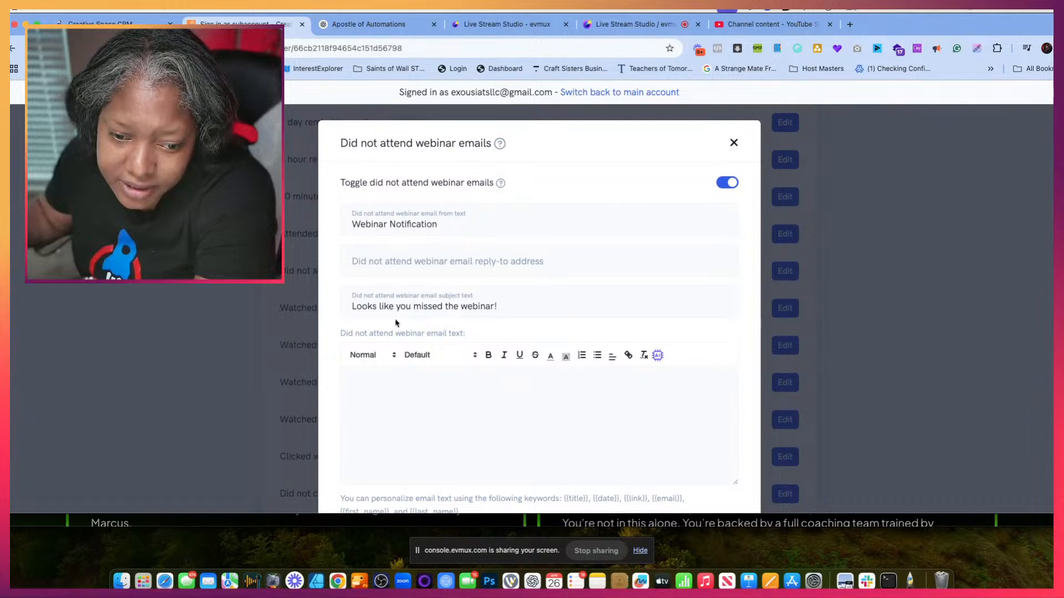
drag(497, 308, 339, 309)
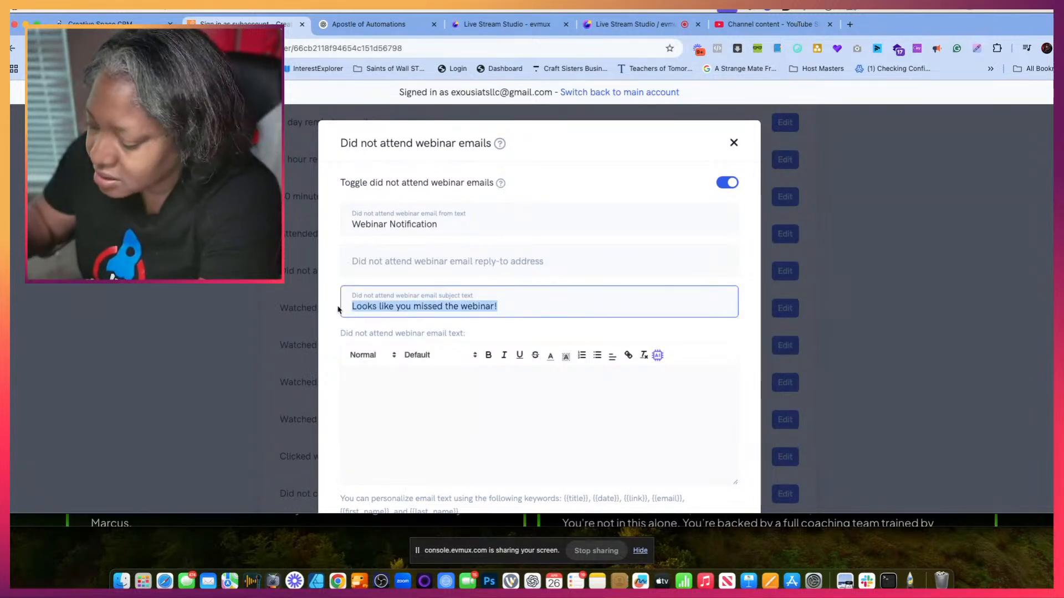
key(ctrl+v)
- Copy ChatGPT's Did Not Attend Webinar body from "We missed you" through "With Love," into the did not attend email text
click(352, 380)
click(367, 28)
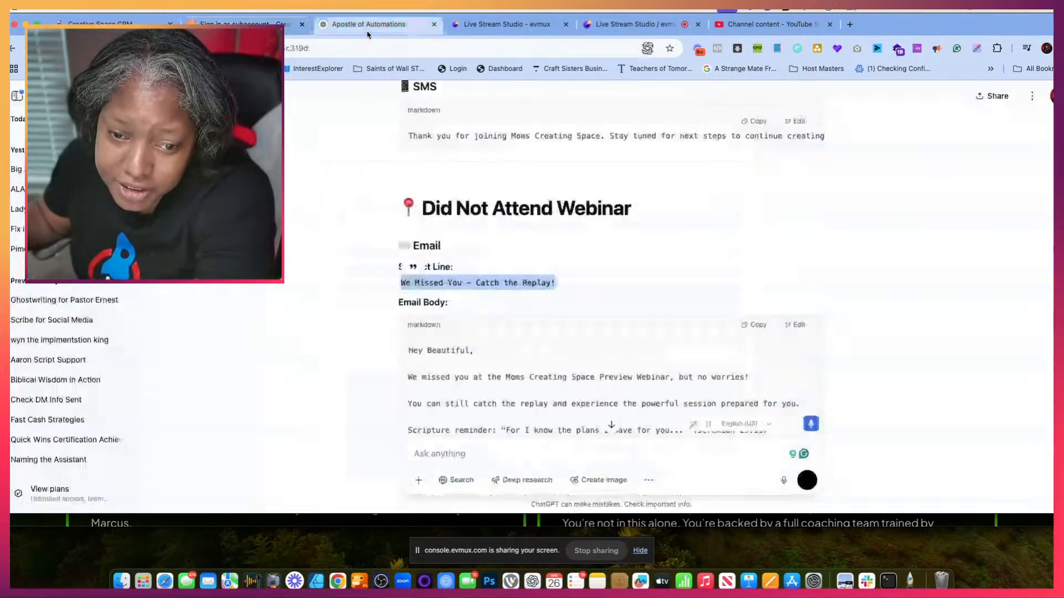
scroll(430, 231, down, 3)
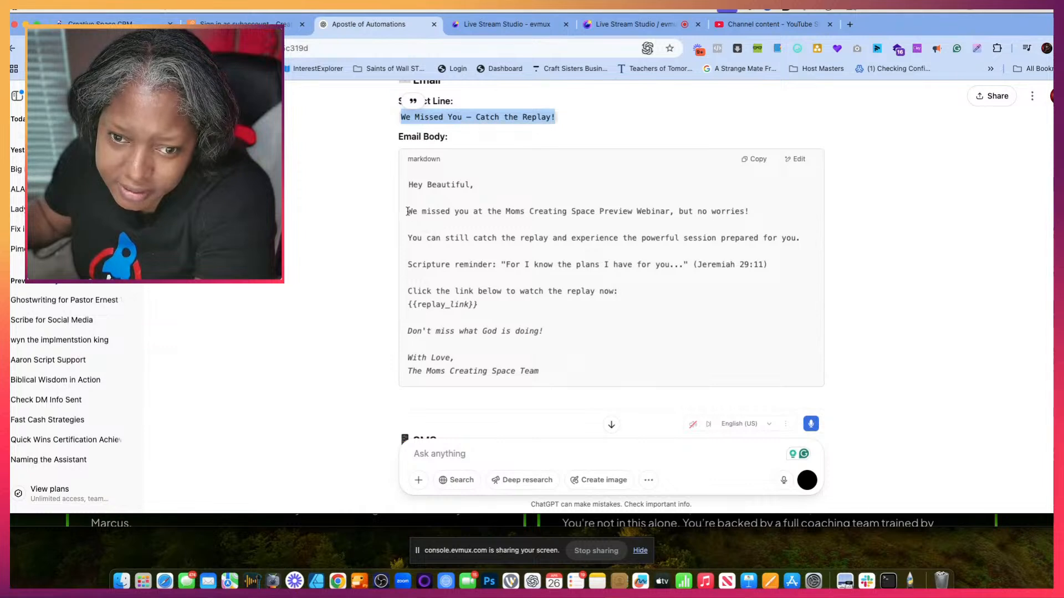
drag(408, 211, 562, 362)
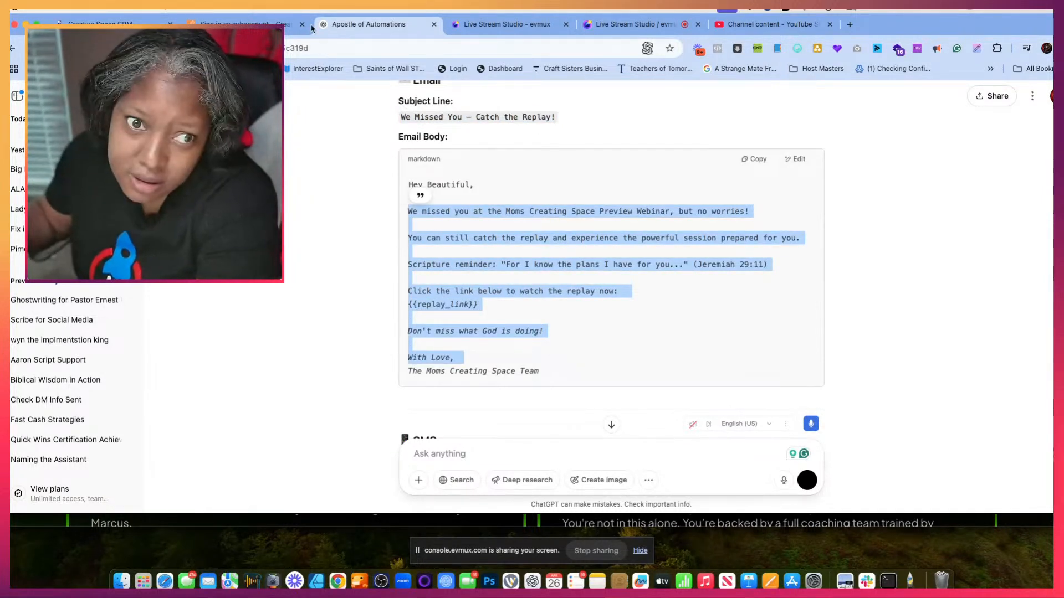
key(ctrl+c)
click(249, 24)
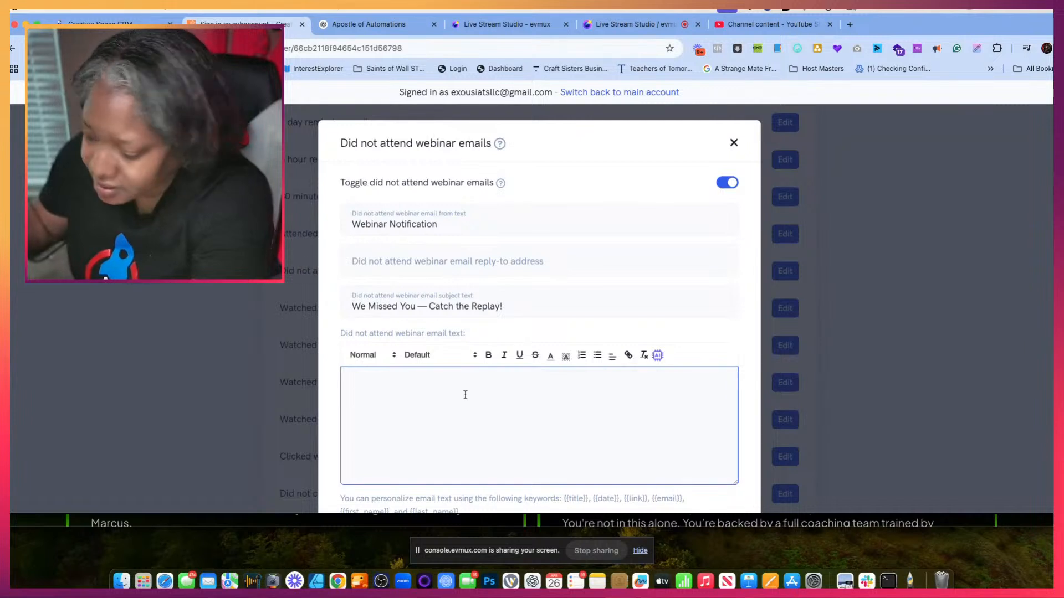
key(ctrl+v)
scroll(515, 436, up, 2)
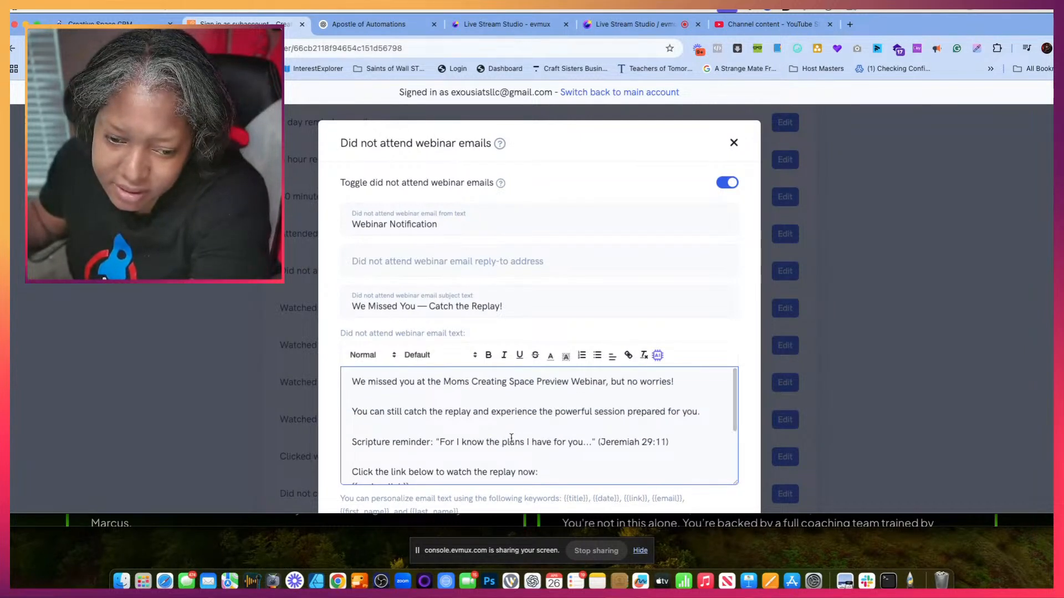
- Insert the {{first_name}} keyword on a new line below "but no worries!" in the did not attend email text
click(682, 383)
scroll(489, 510, down, 3)
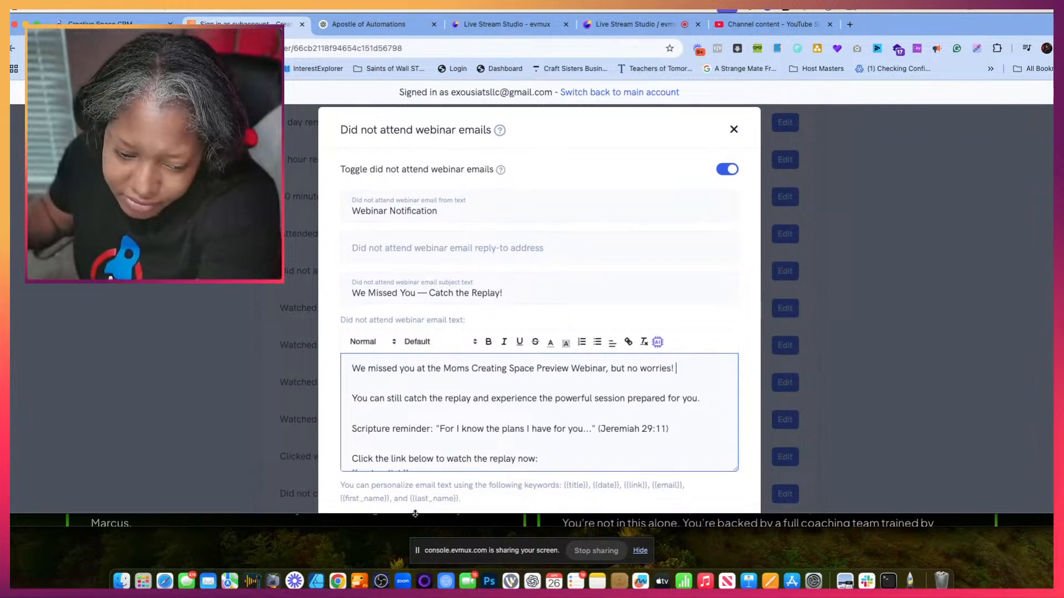
drag(390, 448, 338, 450)
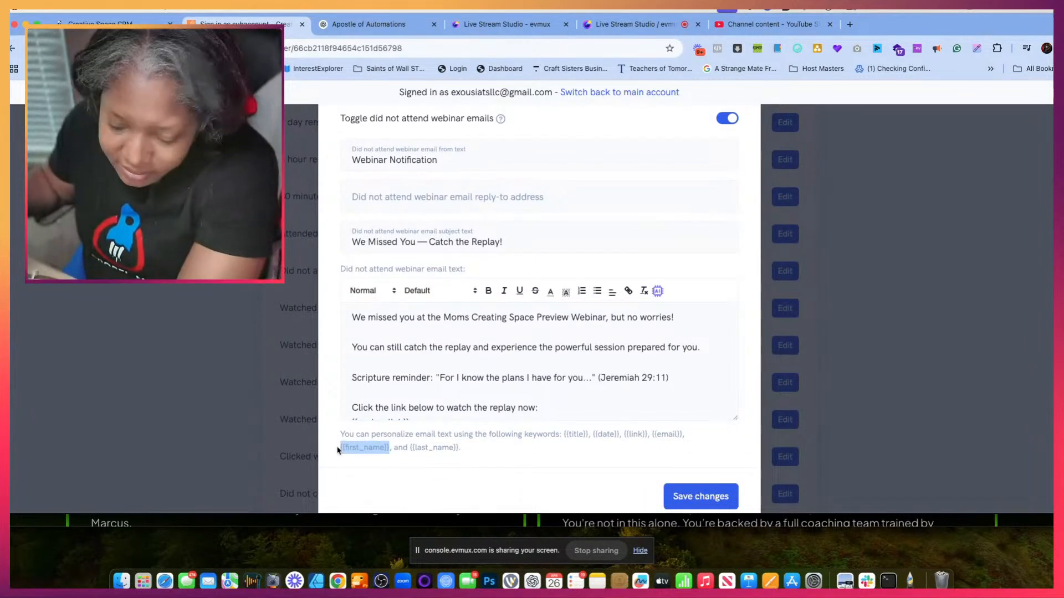
click(694, 312)
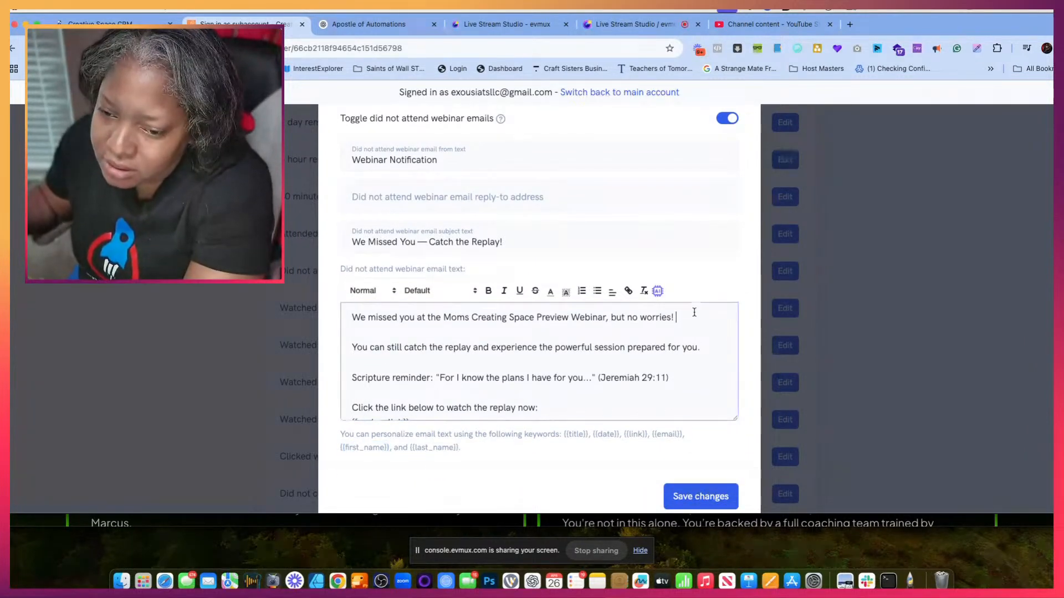
key(Return)
key(super+v)
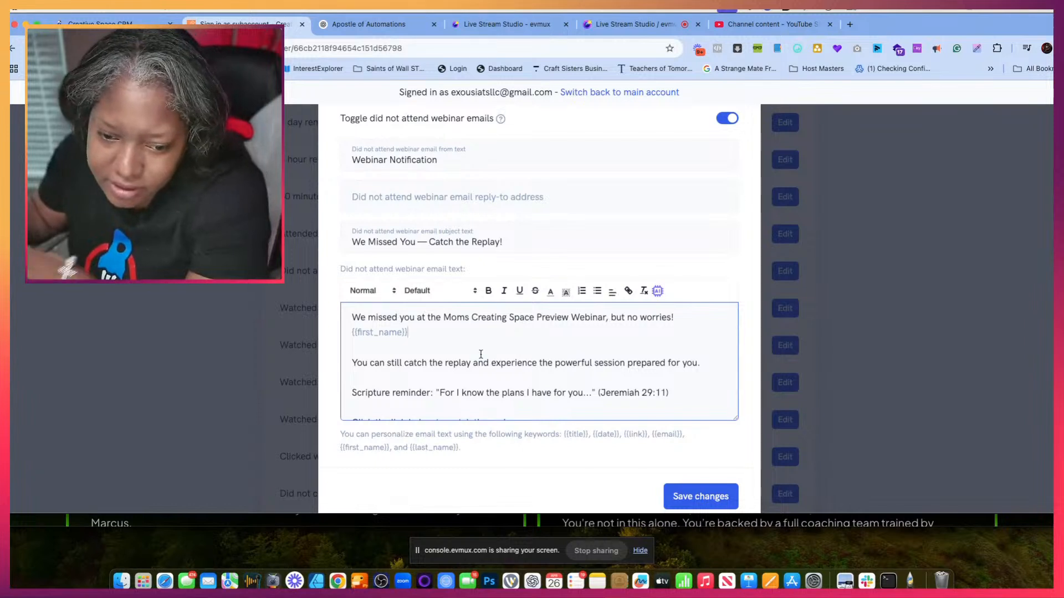
- Review the replay link and closing of the did not attend email, then save the email's changes and the webinar's settings
scroll(480, 354, down, 5)
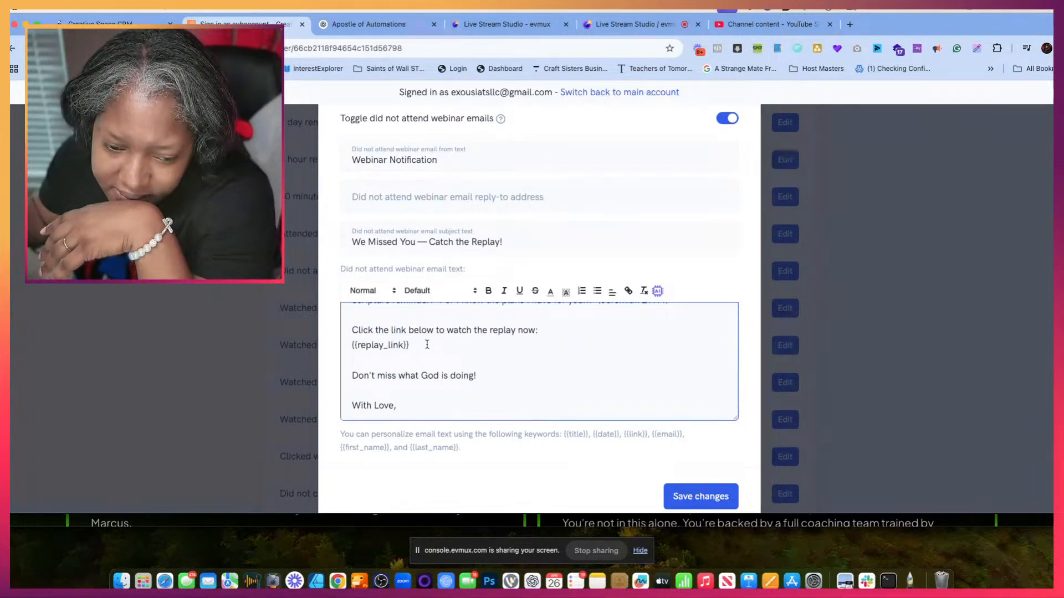
scroll(434, 398, down, 1)
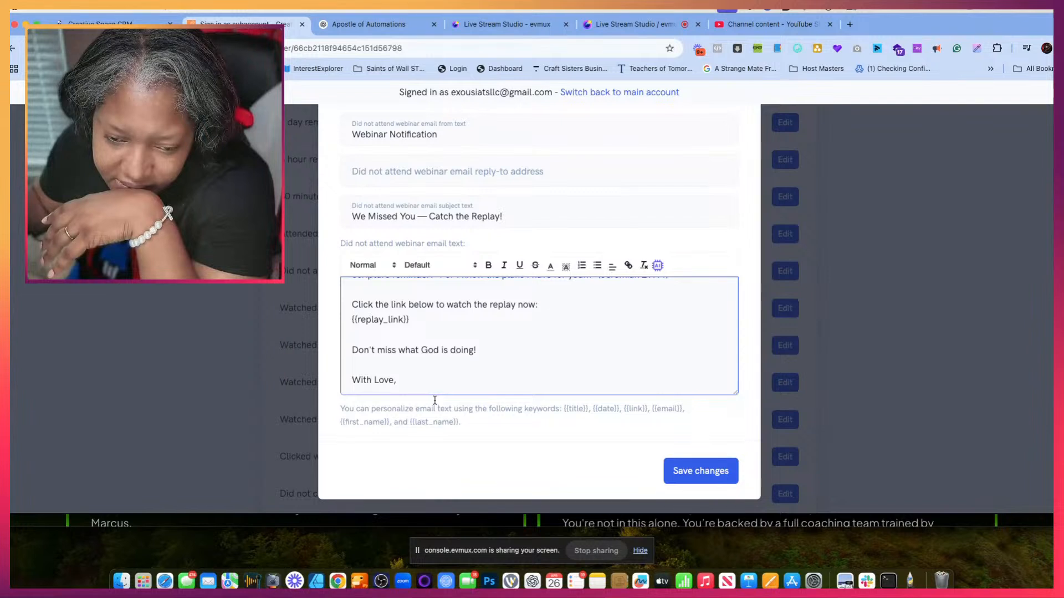
scroll(434, 400, up, 2)
scroll(435, 400, down, 2)
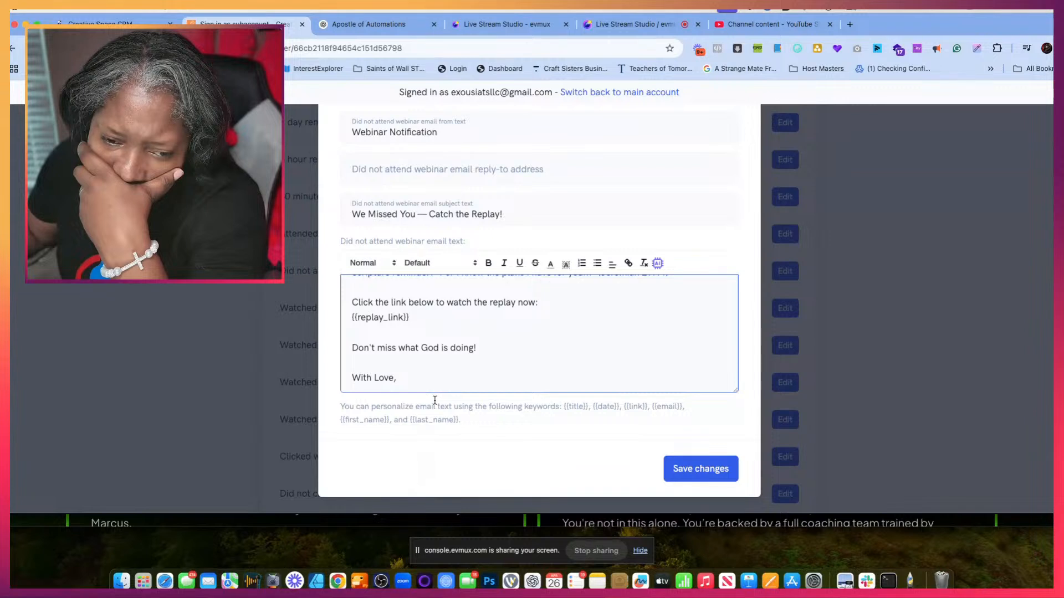
scroll(435, 400, up, 2)
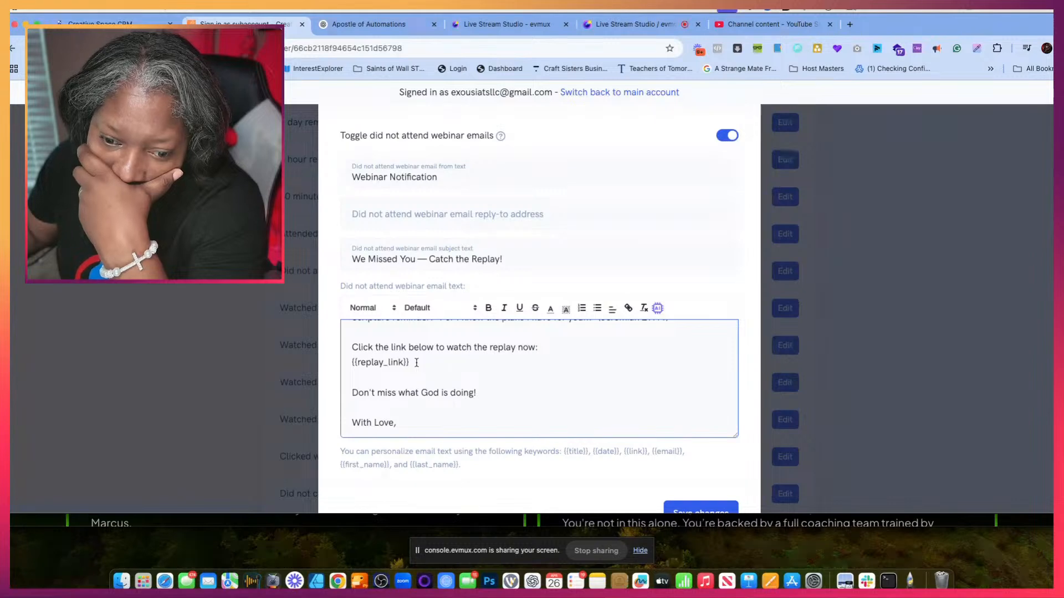
scroll(423, 379, down, 1)
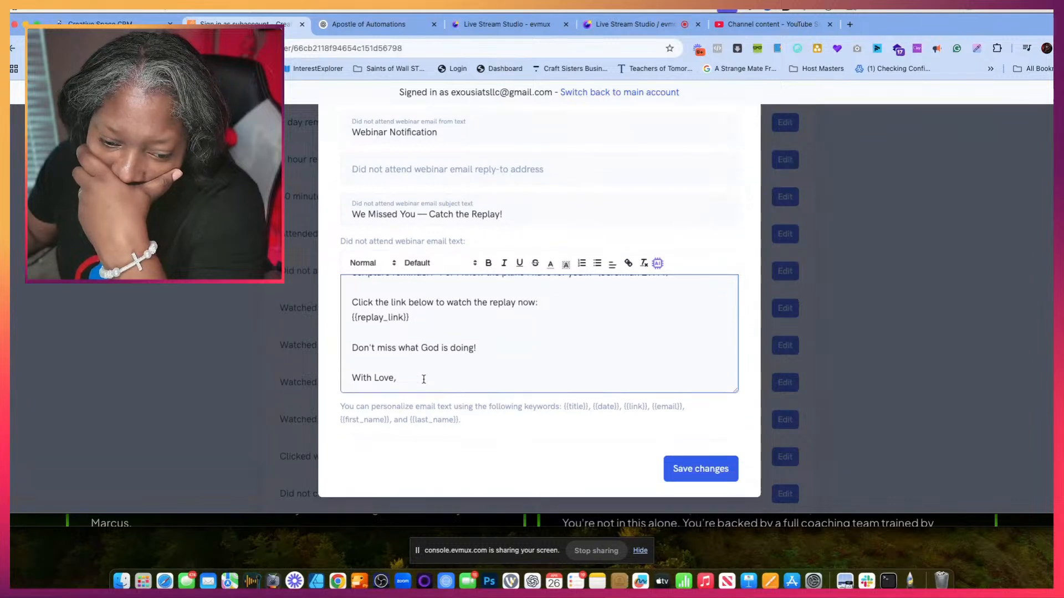
click(696, 469)
scroll(719, 301, down, 15)
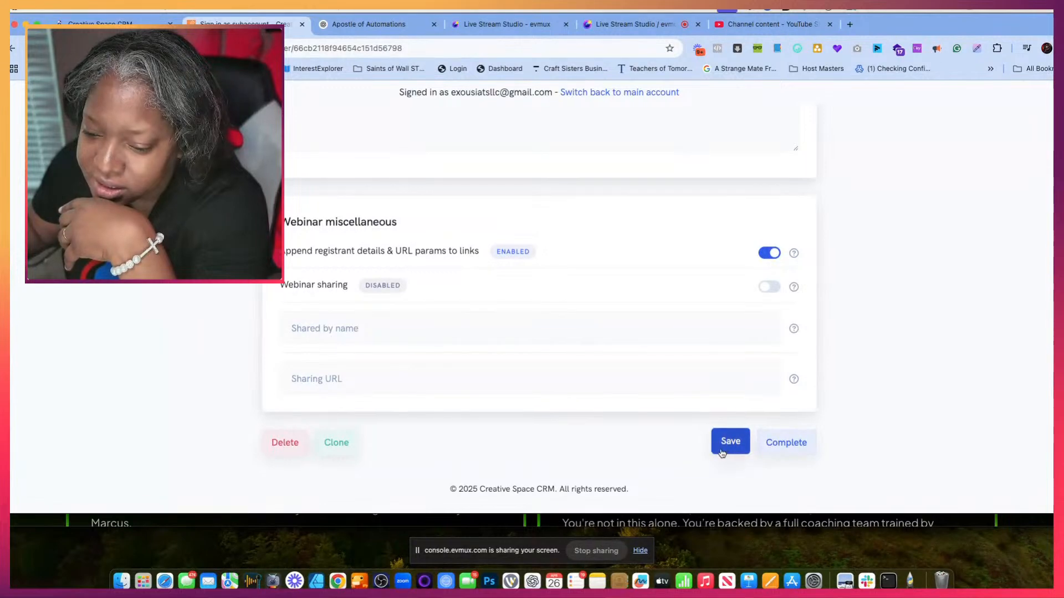
click(727, 450)
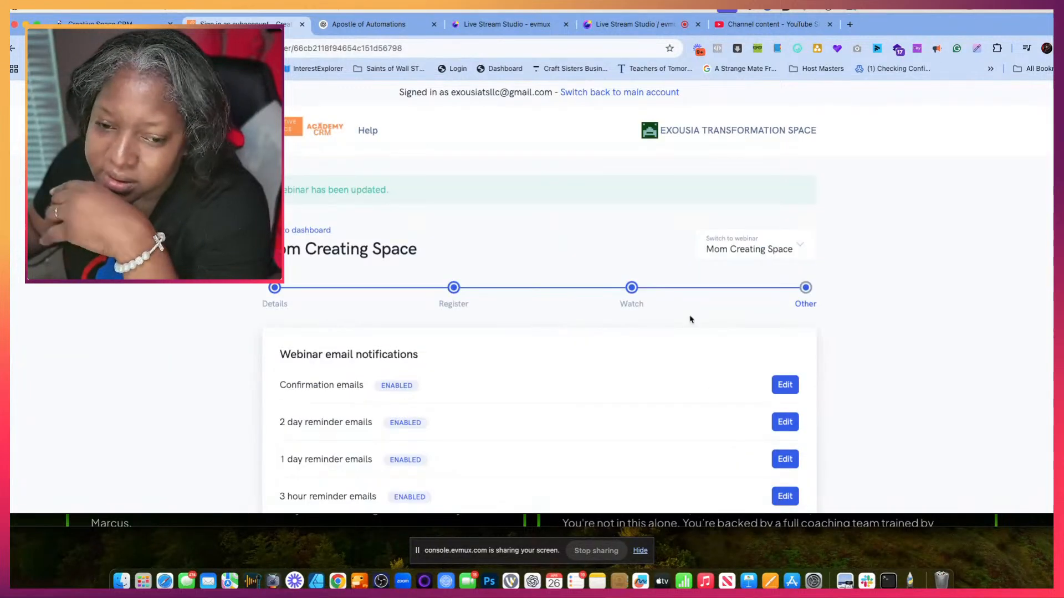
- Open the page builder for the webinar's platform-hosted replay page from the Watch stage
click(632, 289)
scroll(620, 307, down, 5)
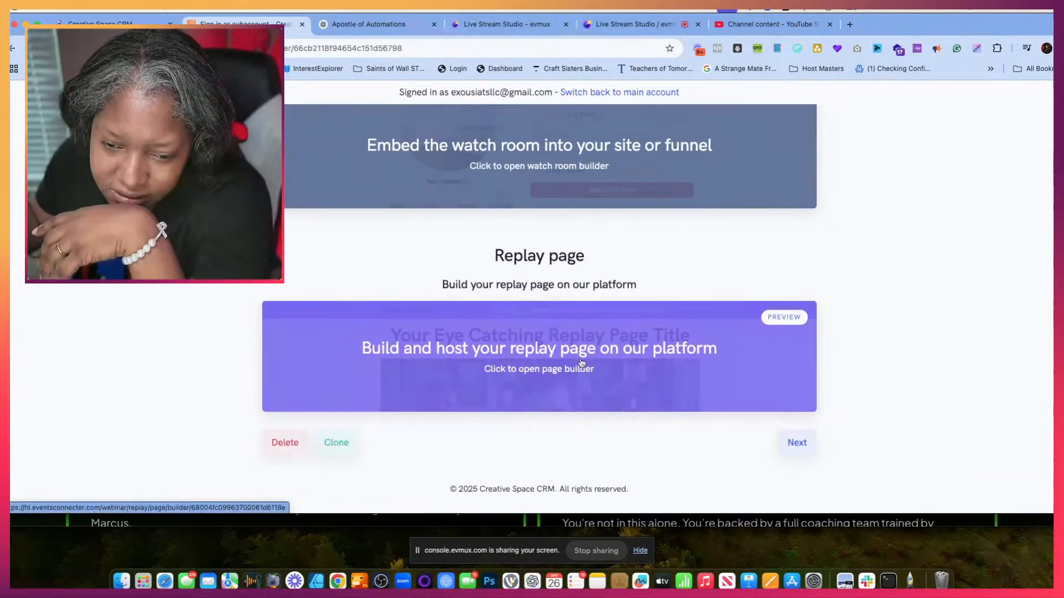
click(572, 365)
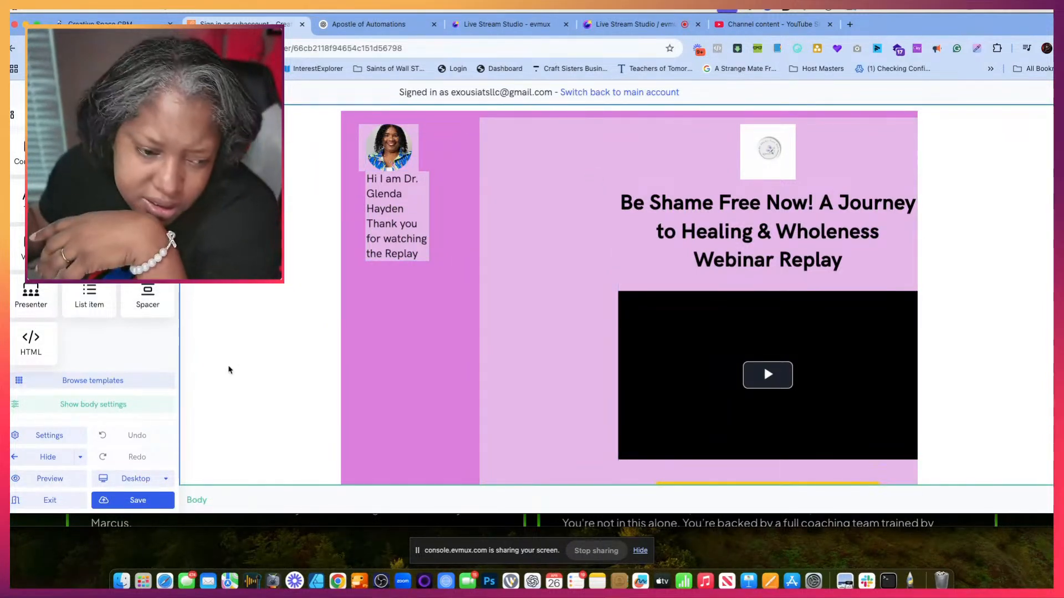
- Import the Simple template into the replay page, replacing the existing page content
click(84, 385)
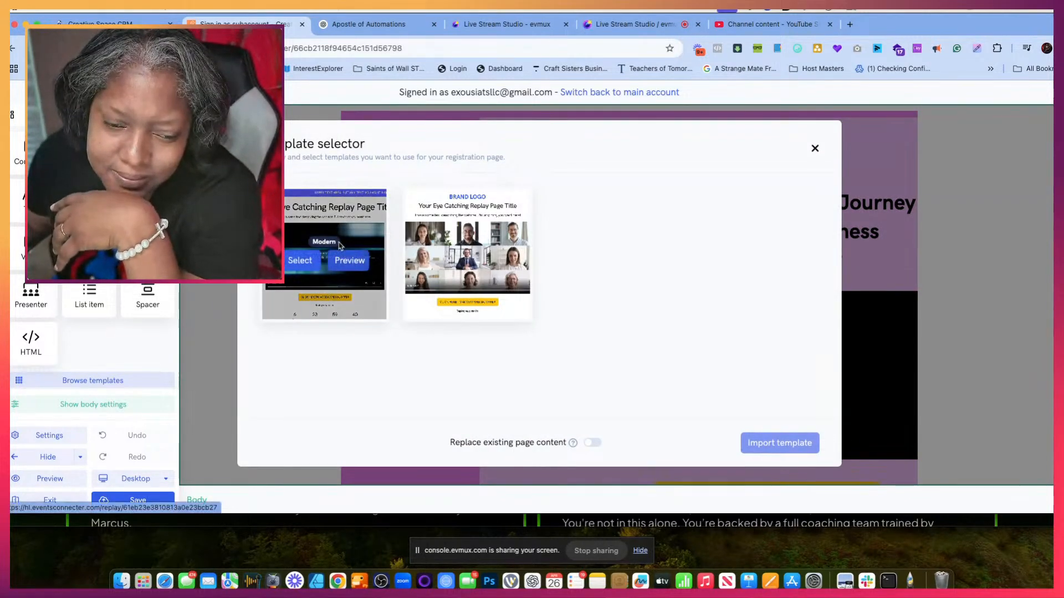
click(304, 265)
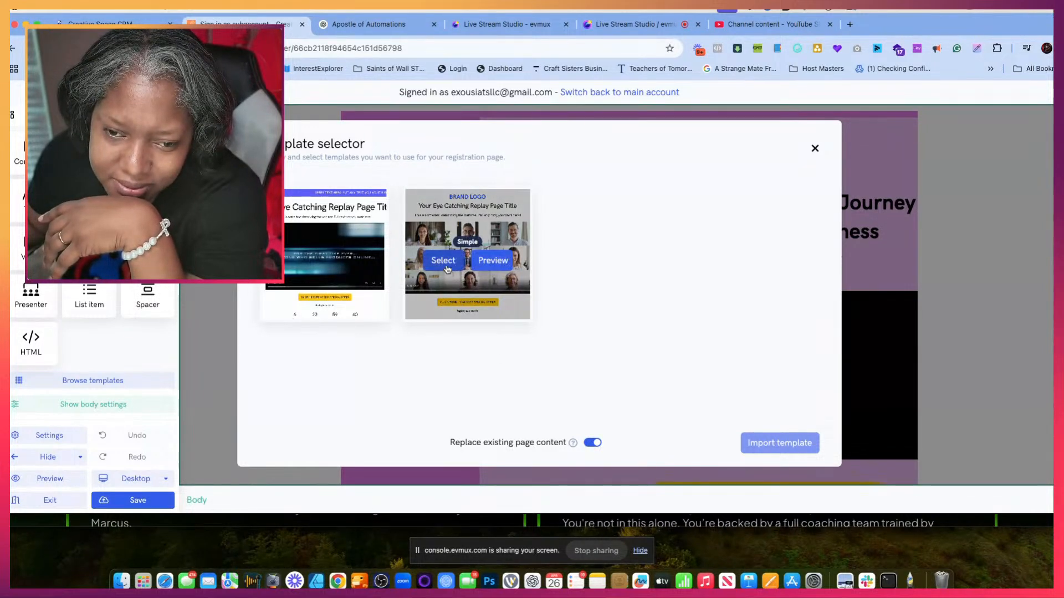
click(446, 266)
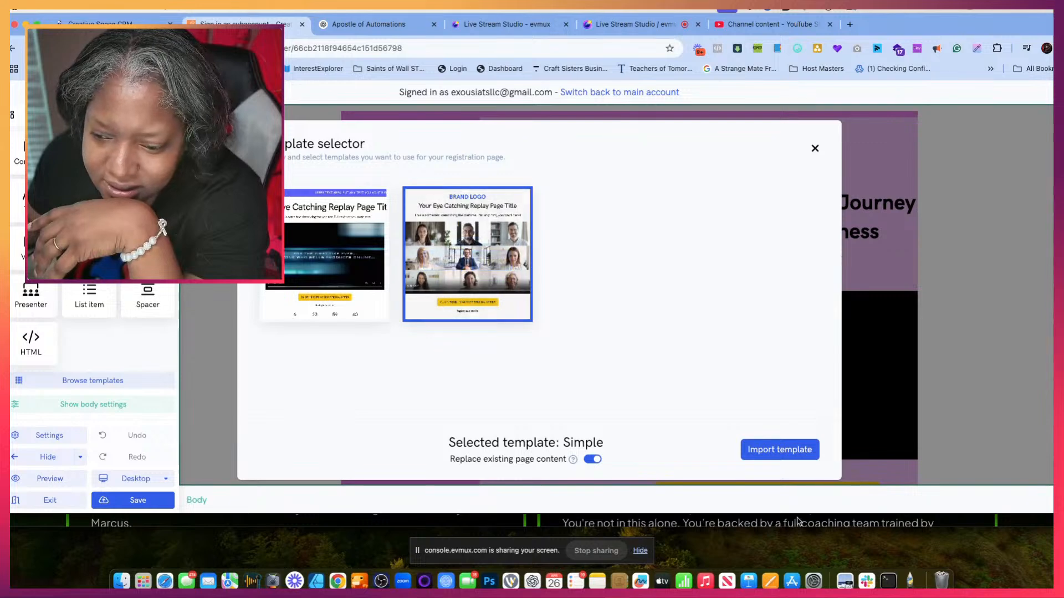
click(786, 456)
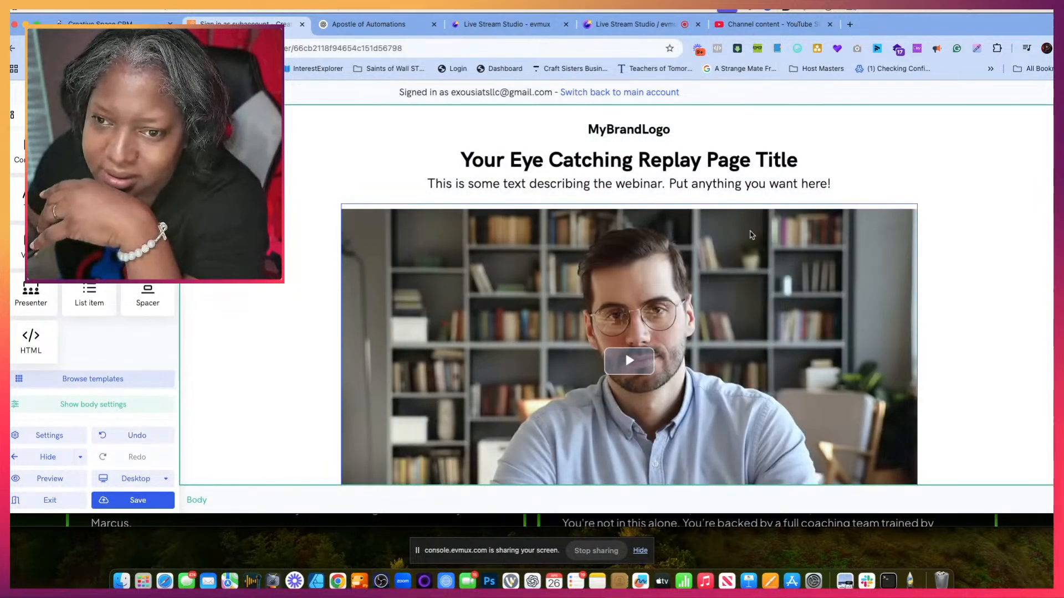
- Replace the MyBrandLogo placeholder above the page title with the Exousia Transformation Space LLC Webinar Series image
click(615, 129)
click(607, 112)
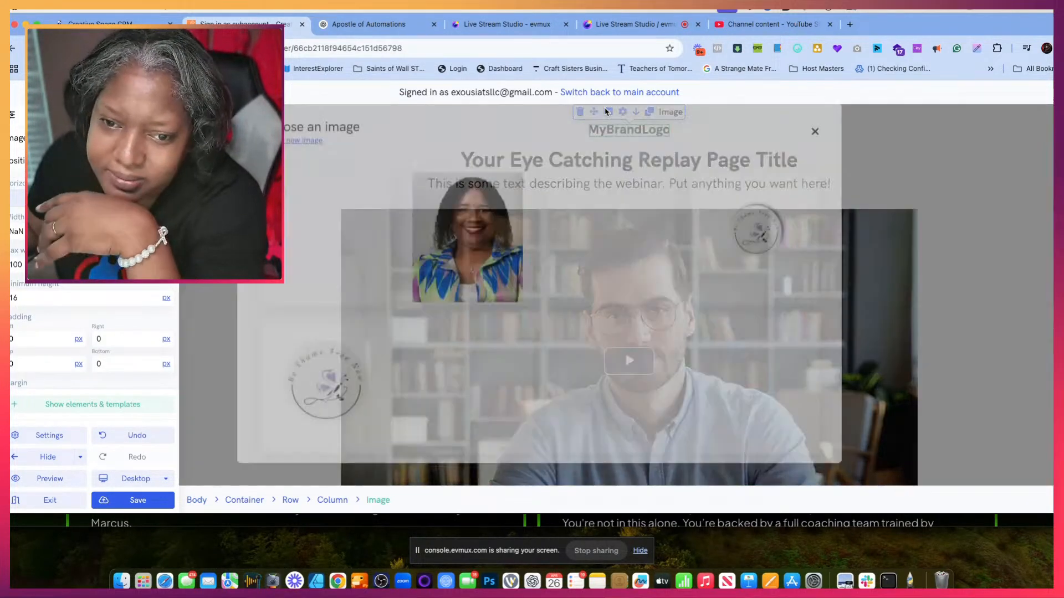
mouse_move(642, 373)
scroll(554, 310, down, 10)
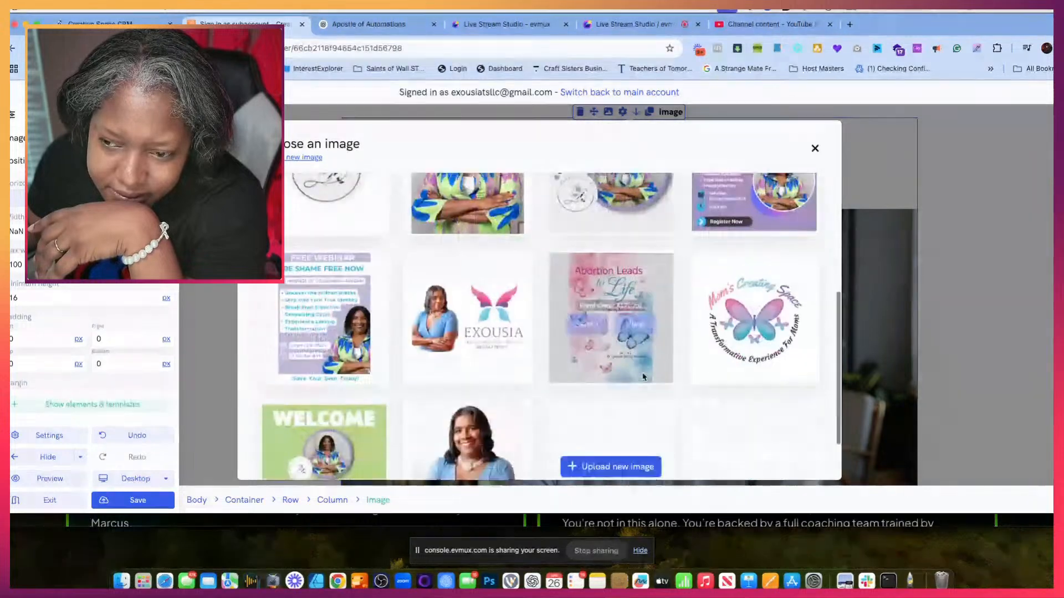
click(516, 277)
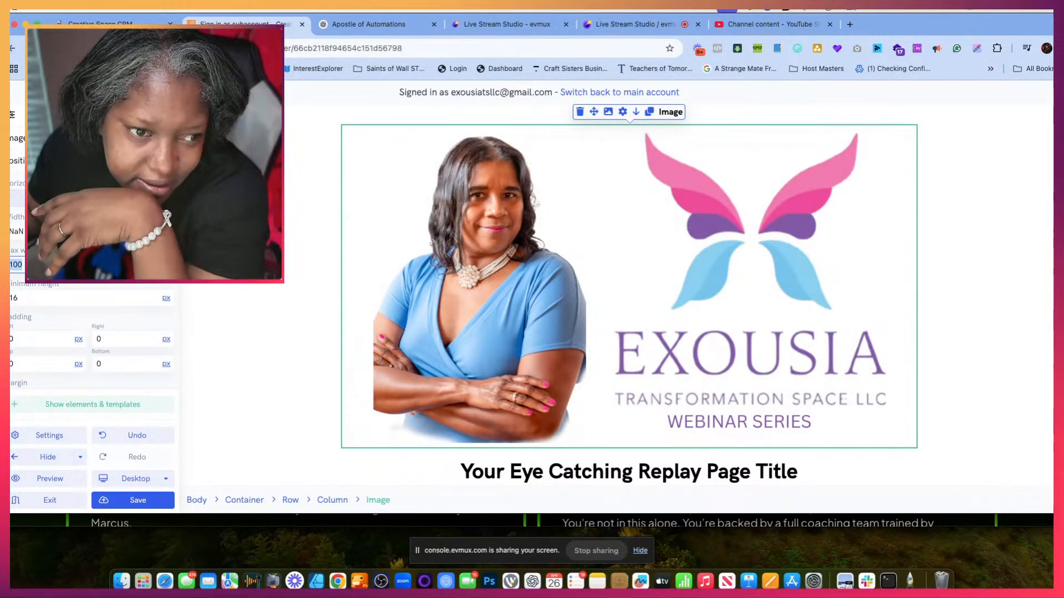
- Set the maximum width of the Exousia header image to 50%
click(88, 138)
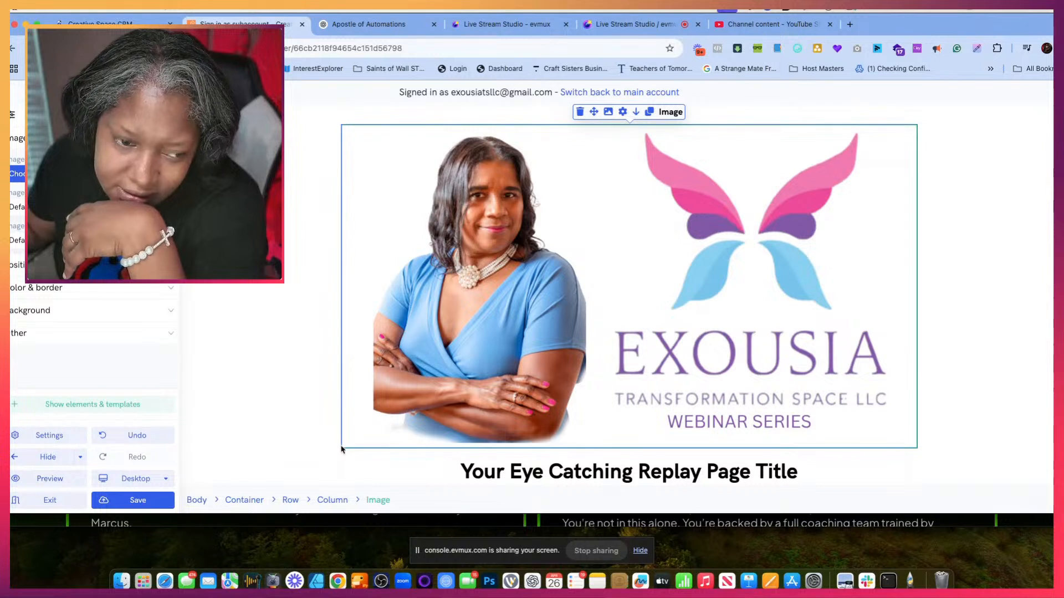
drag(341, 446, 345, 445)
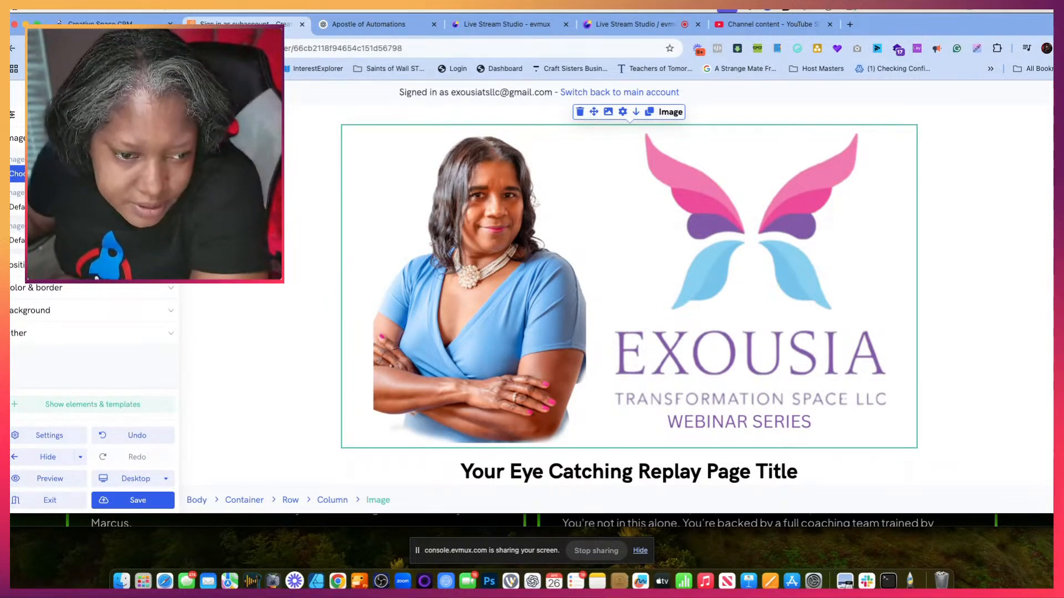
click(92, 265)
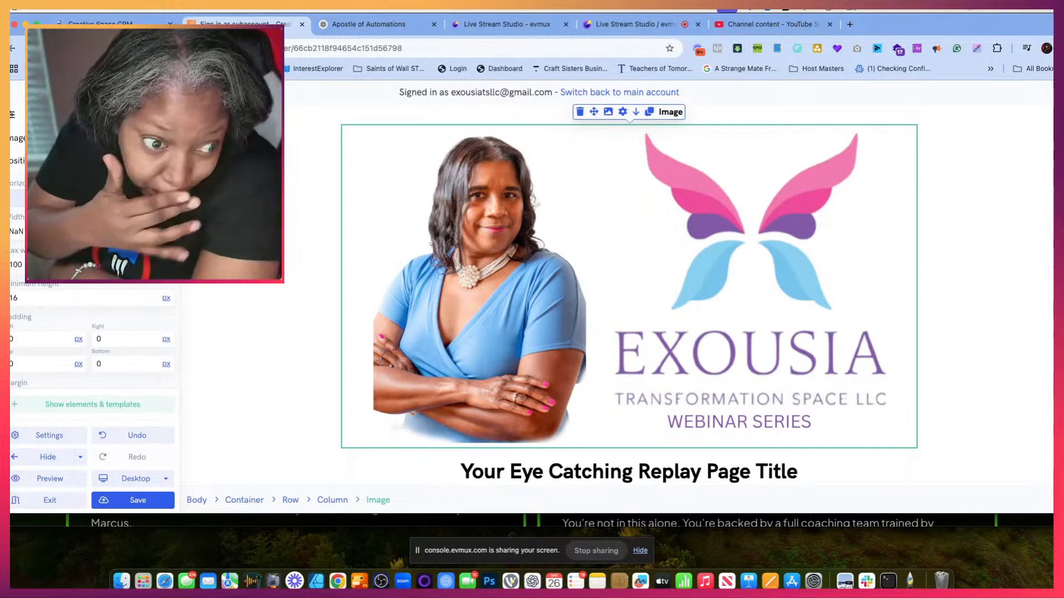
click(166, 264)
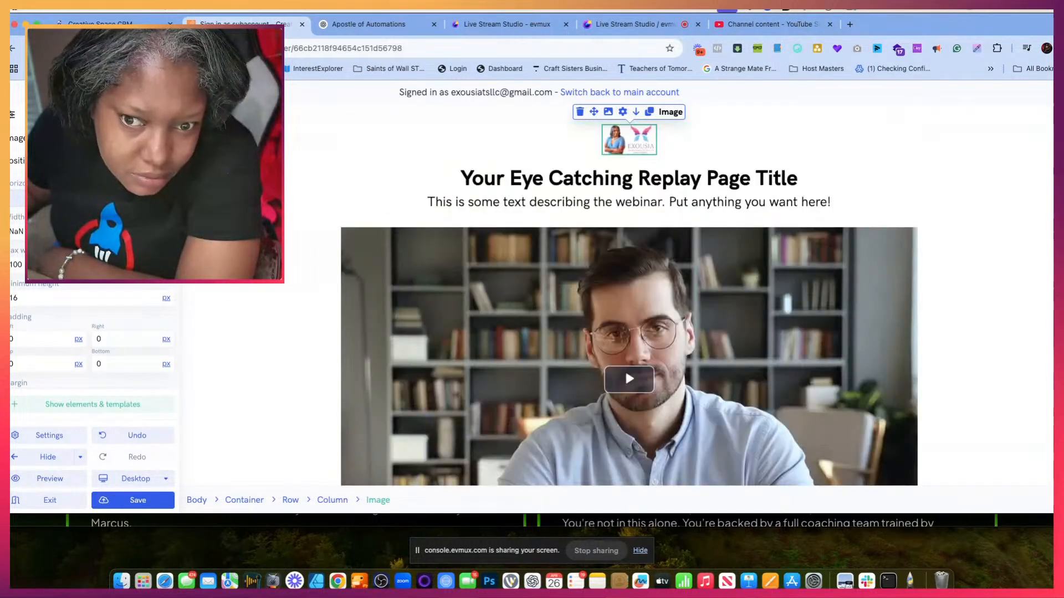
click(166, 265)
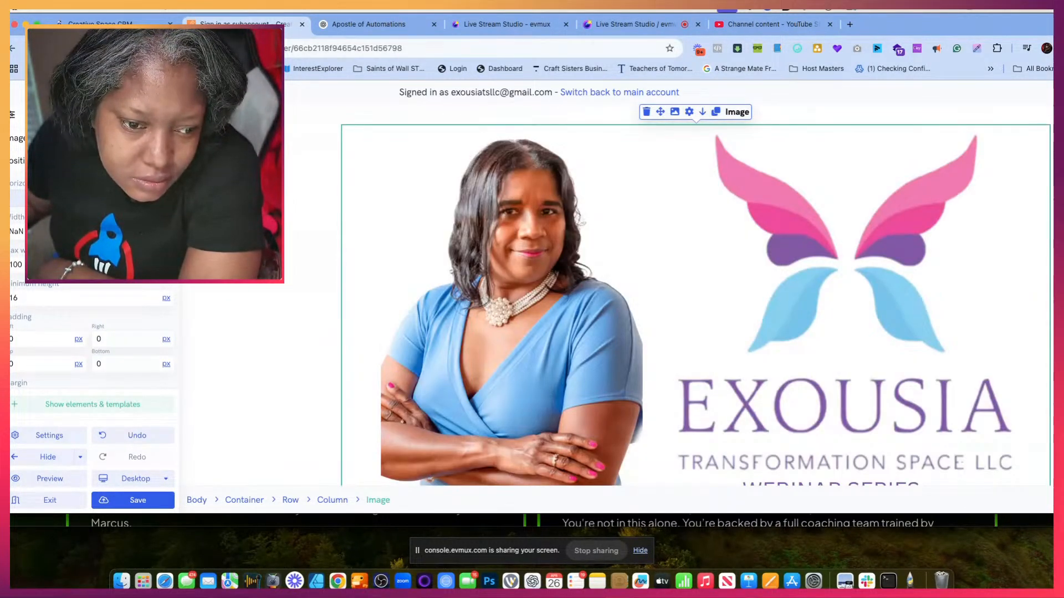
click(166, 265)
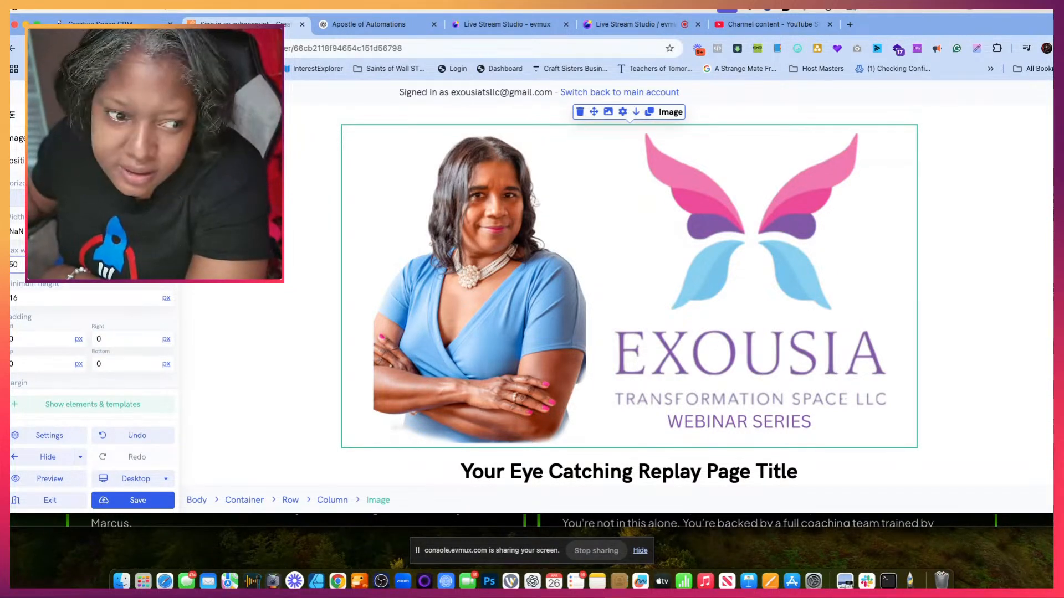
key(Return)
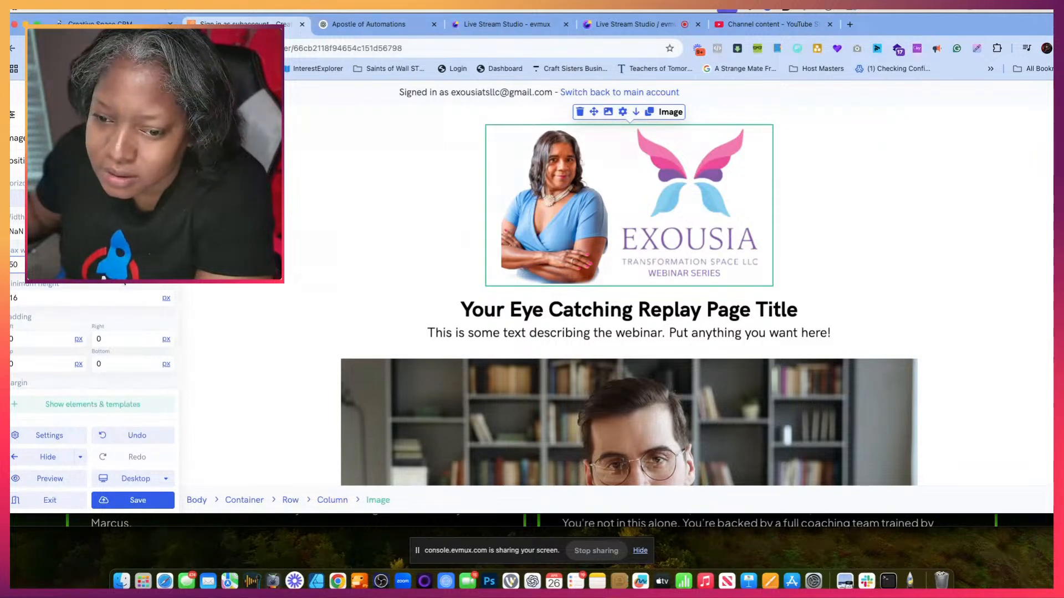
- Replace the replay page's title placeholder with "HERE IS THE REPLAY"
click(513, 313)
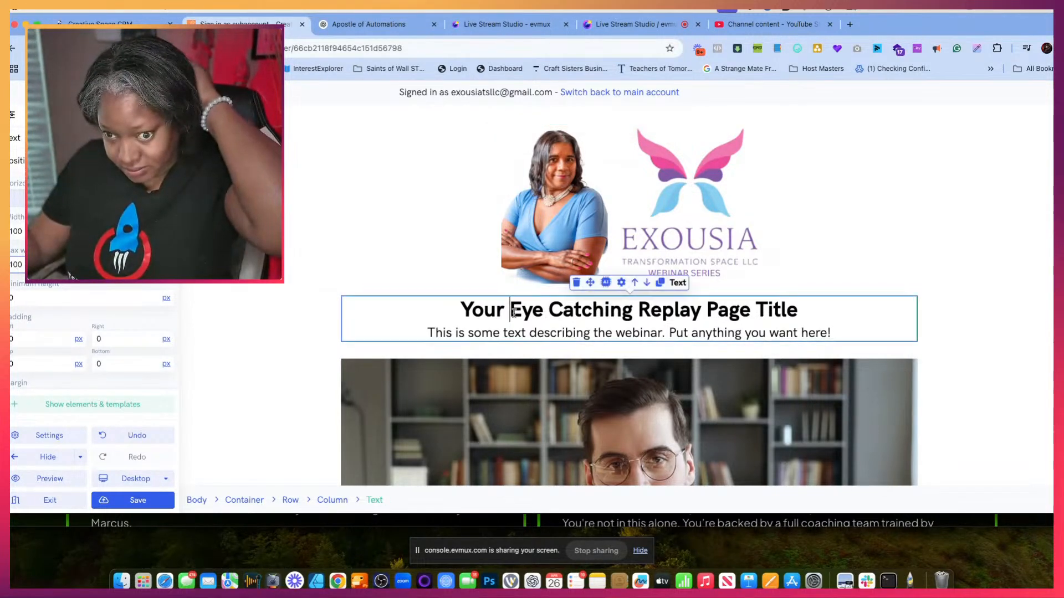
triple_click(514, 313)
click(514, 312)
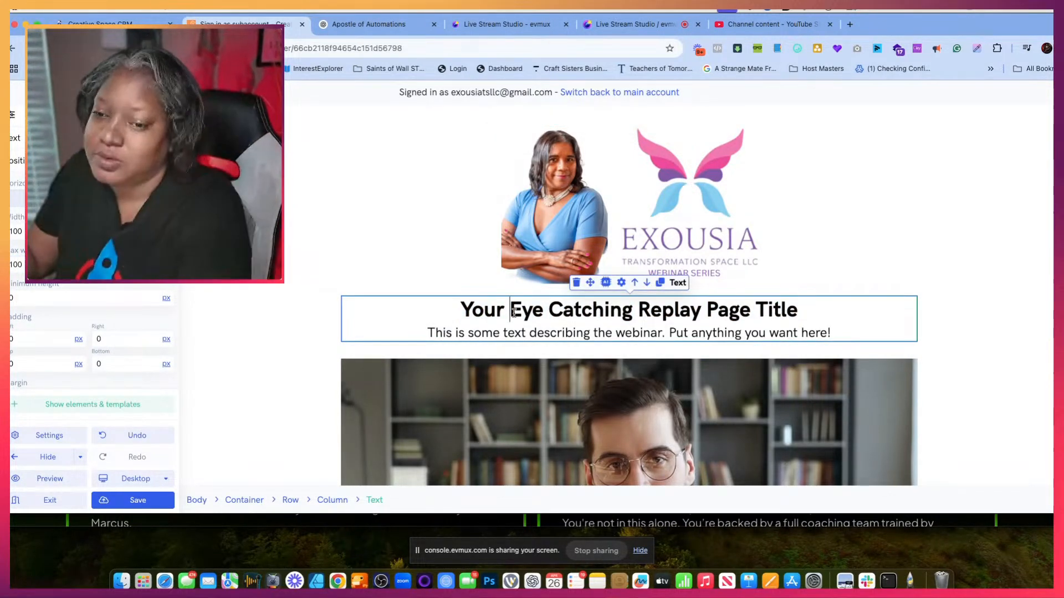
drag(798, 310, 443, 316)
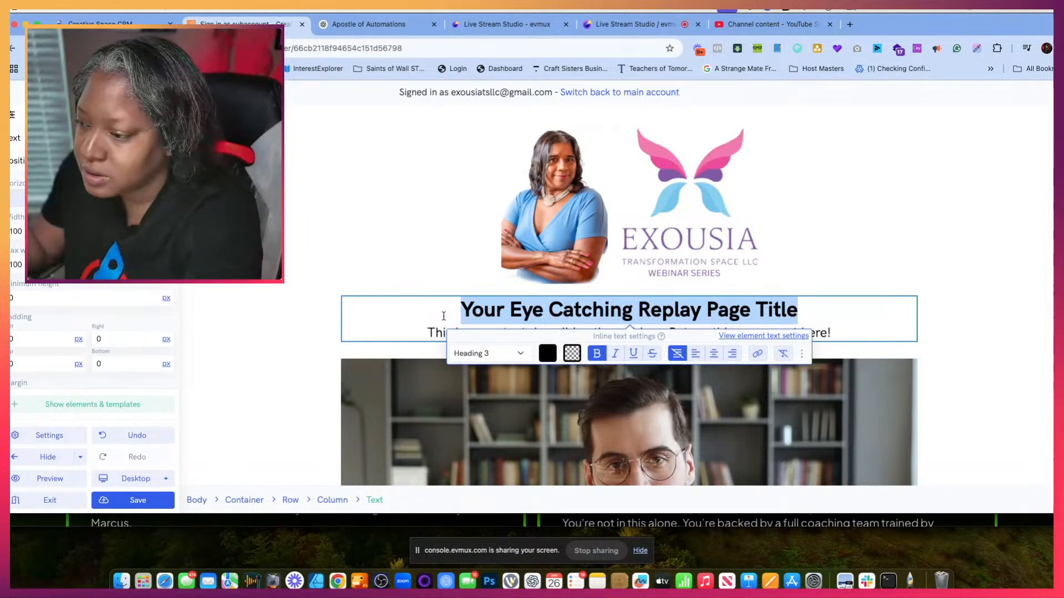
text(Your)
key(BackSpace)
key(BackSpace)
key(BackSpace)
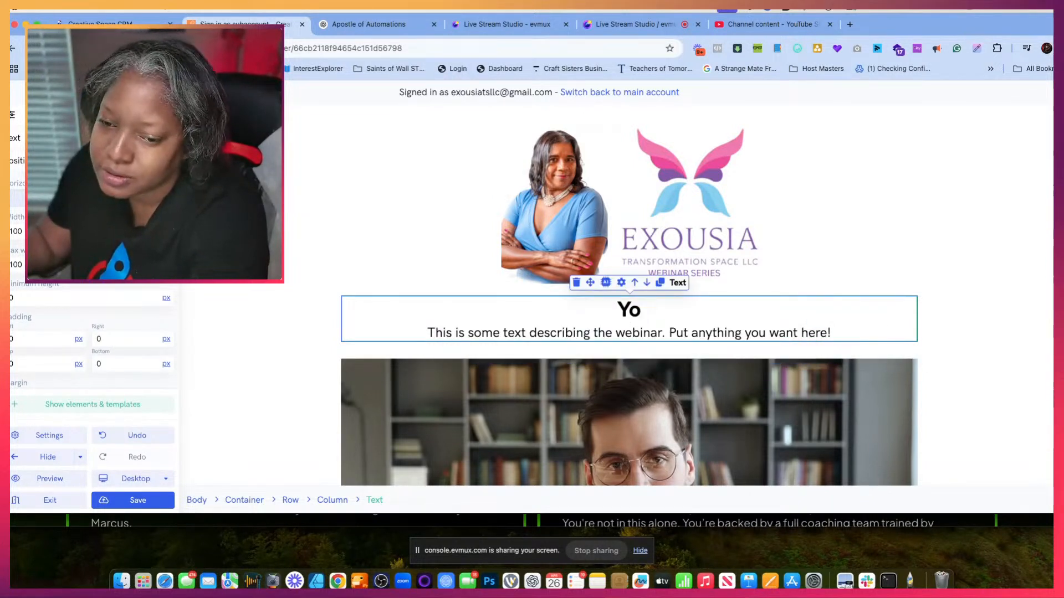
text(W)
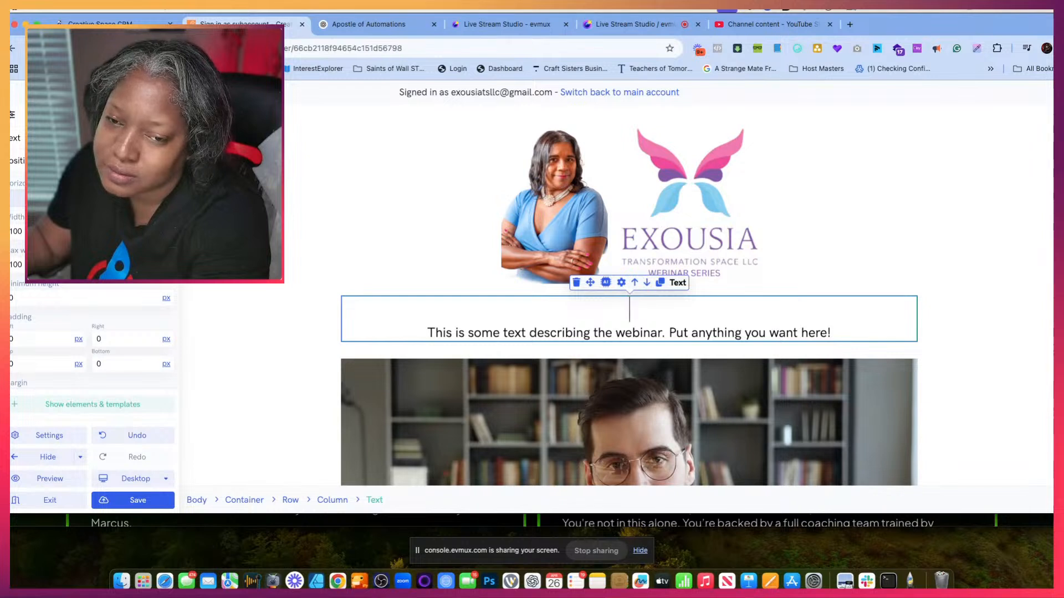
text(Your)
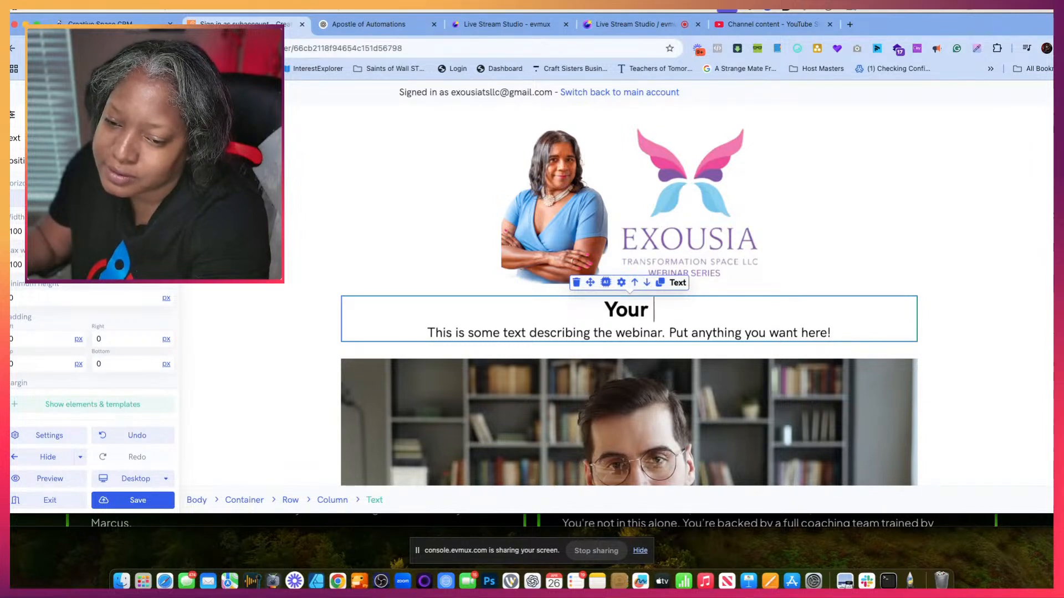
key(BackSpace)
key(BackSpace)
key(BackSpace)
key(BackSpace)
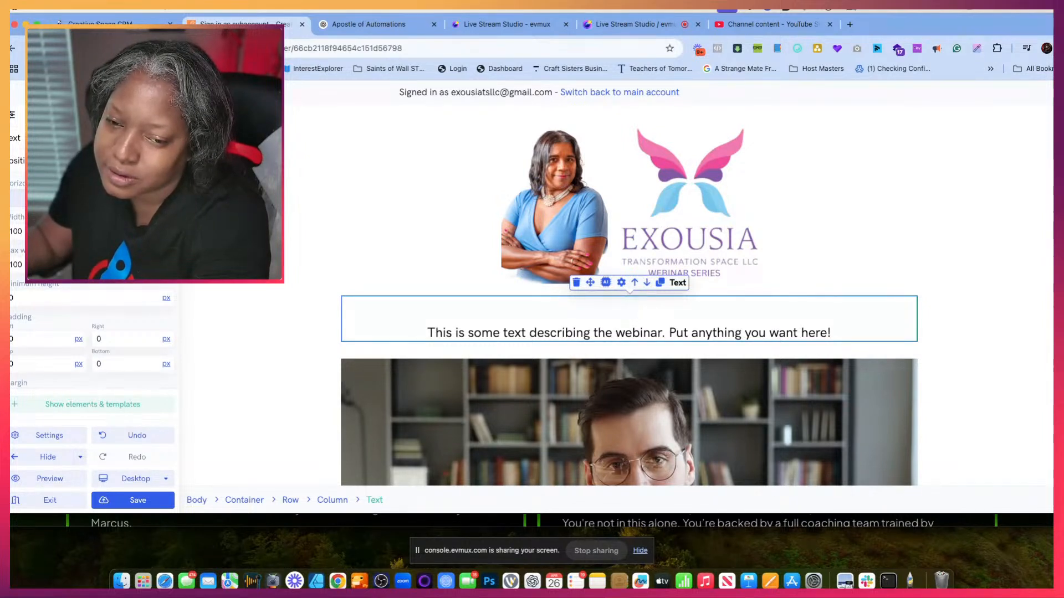
text(HERE IS THE)
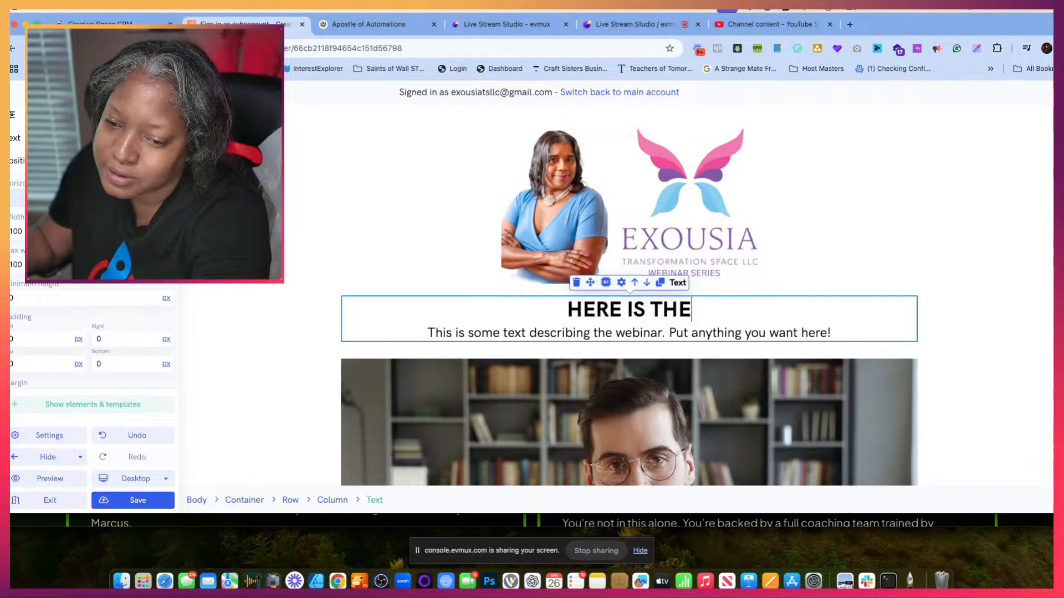
text( REPLAY)
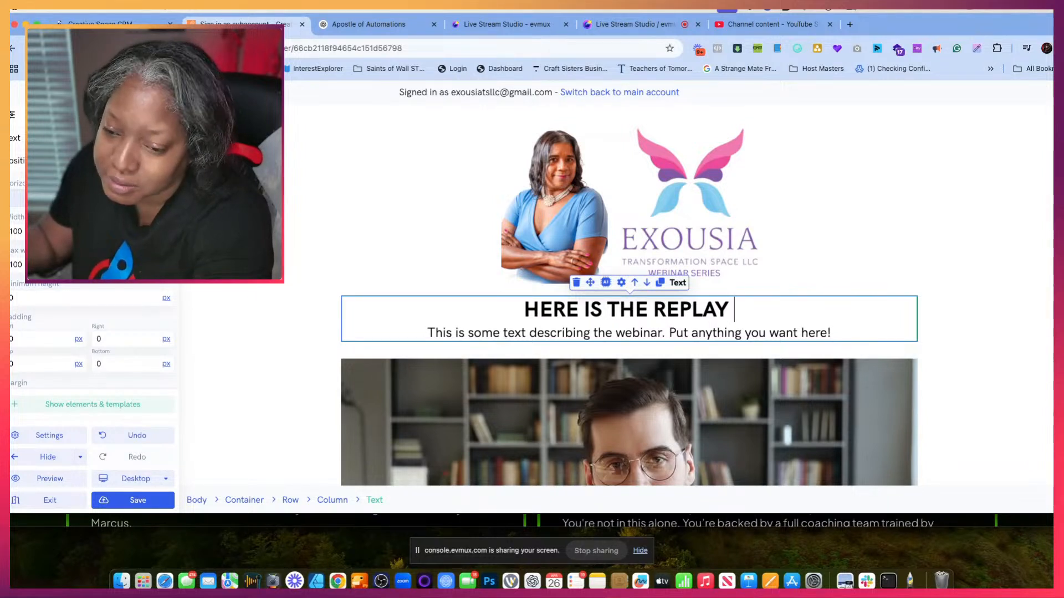
- Replace the description below the title with "Thank You For Joining Us Here is the Replay of The Webinar"
triple_click(439, 341)
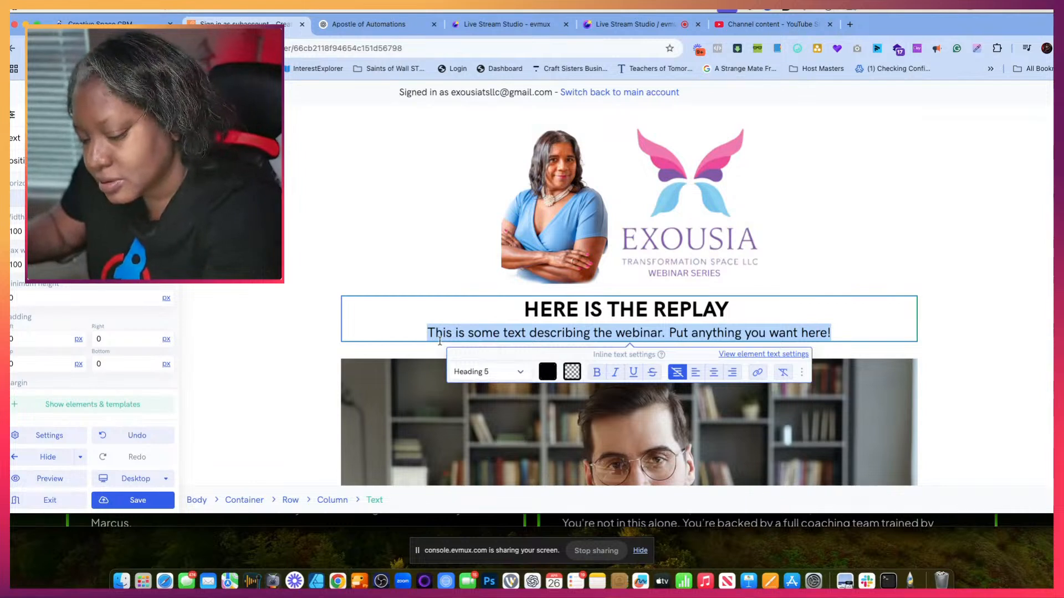
text(Than)
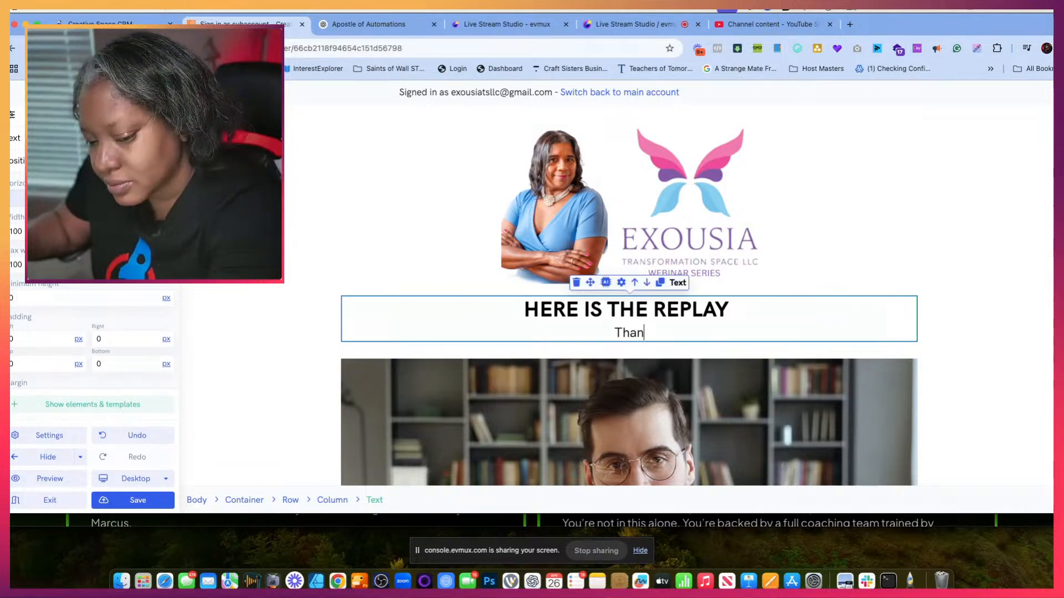
text(k You For Join)
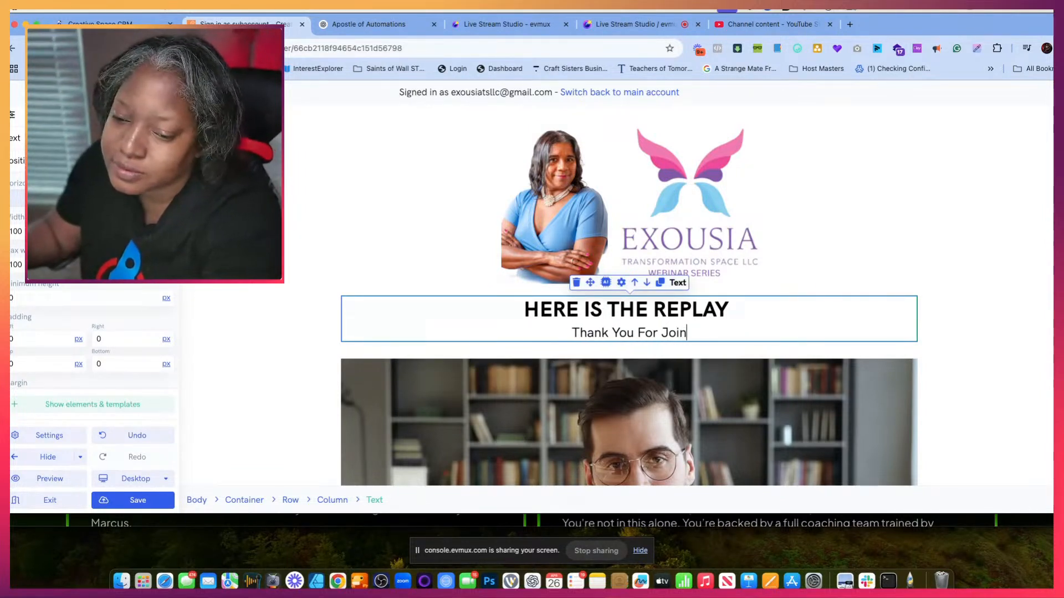
text(ing Us )
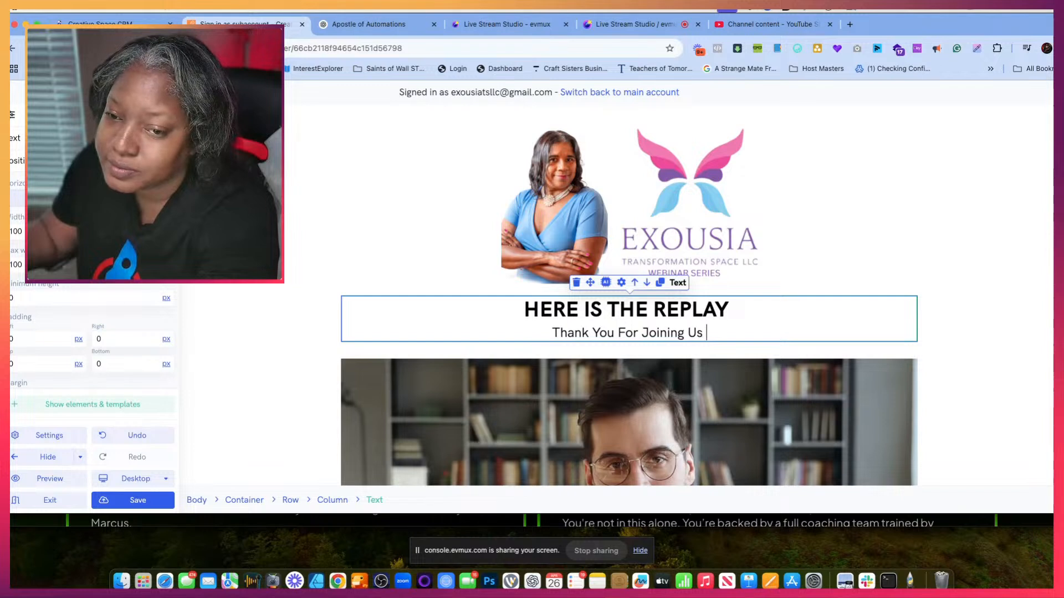
text(Here is the Repla)
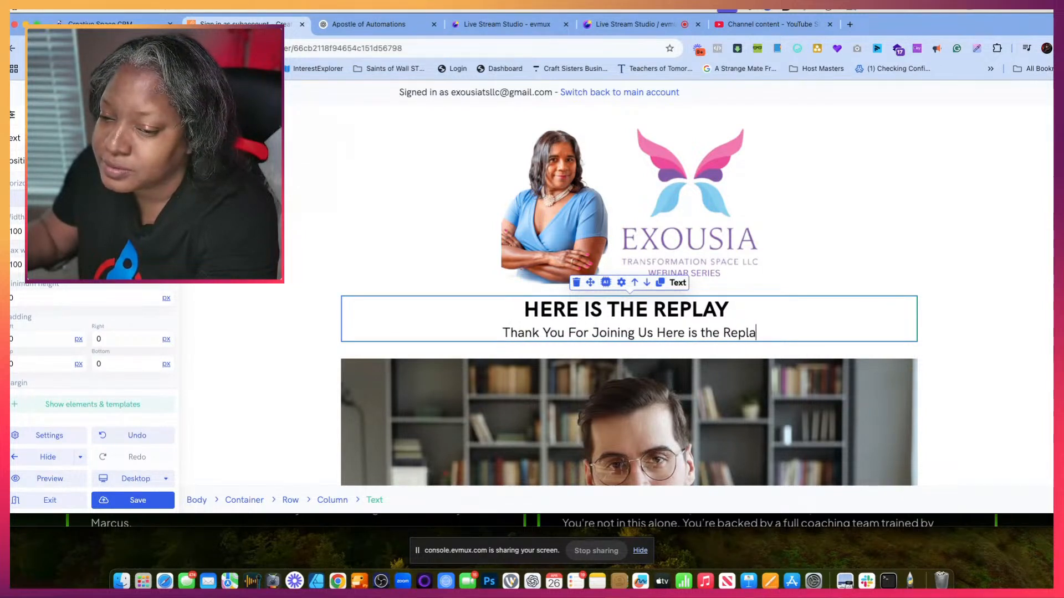
text(y of you)
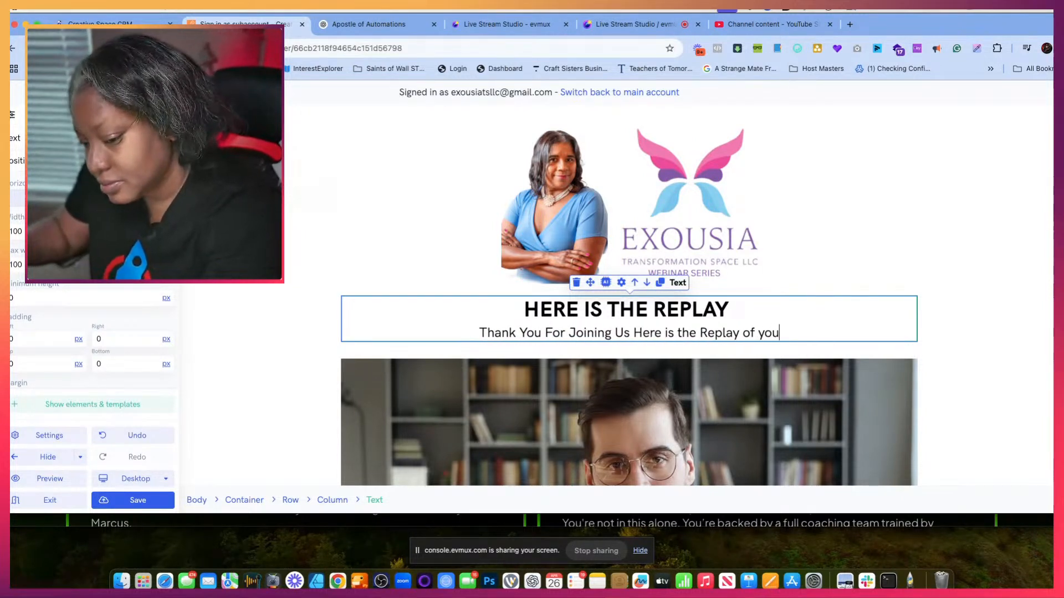
key(BackSpace)
key(BackSpace)
key(BackSpace)
text(The )
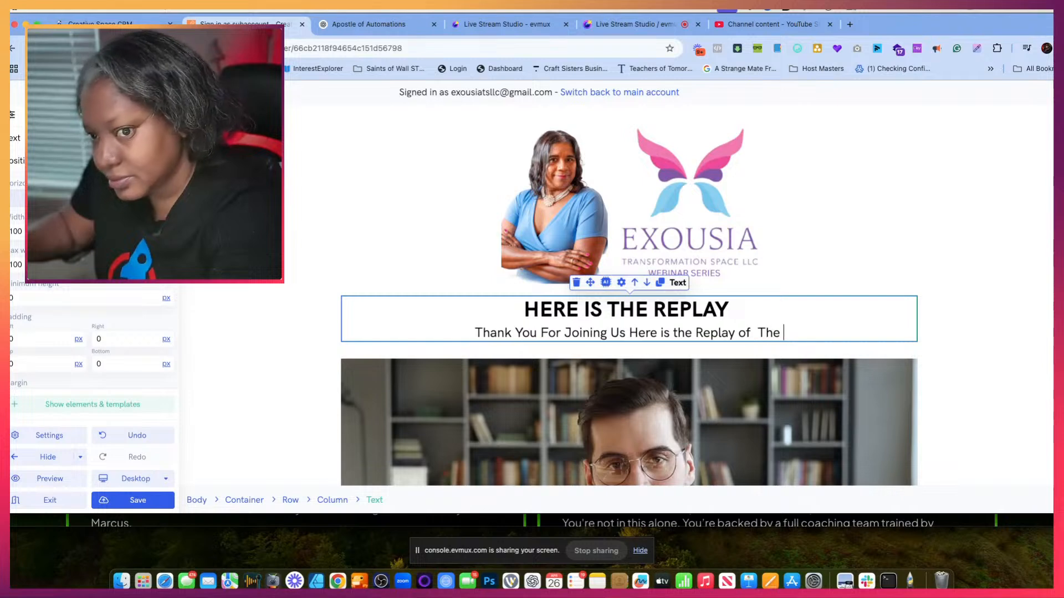
text(Webinar)
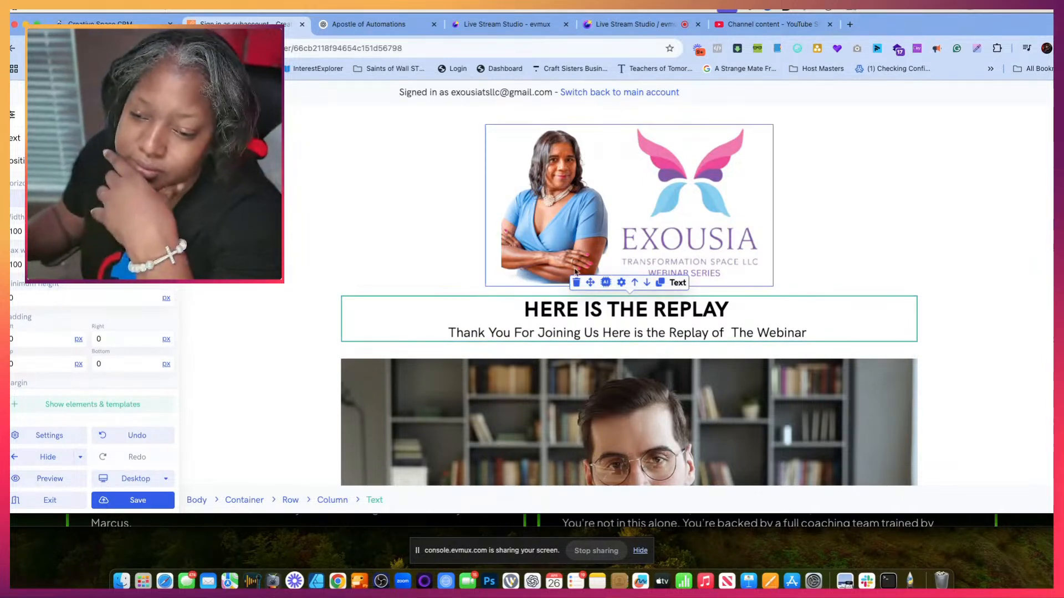
scroll(576, 272, down, 7)
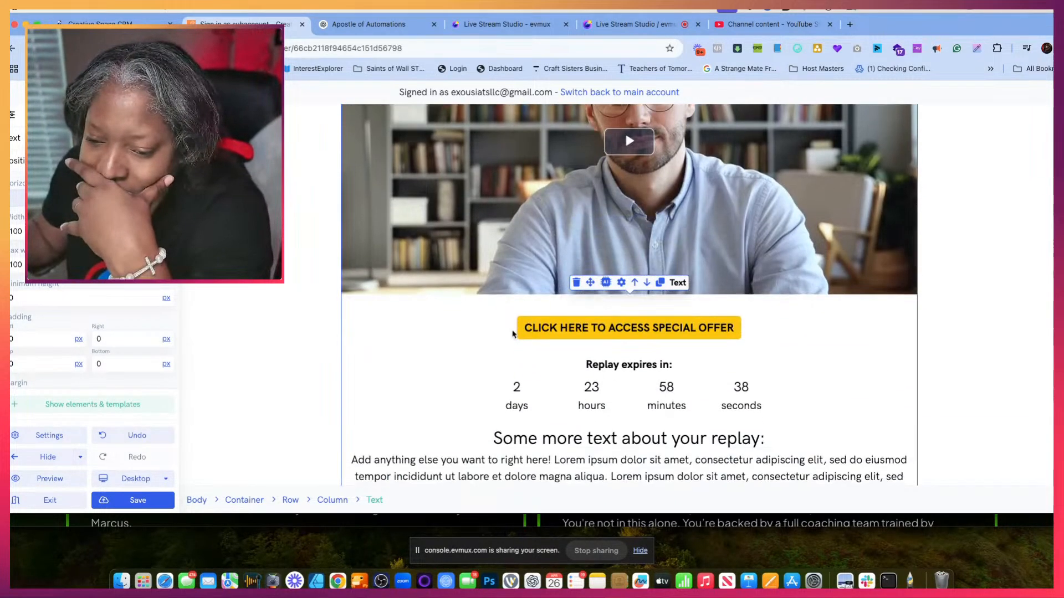
scroll(513, 332, down, 2)
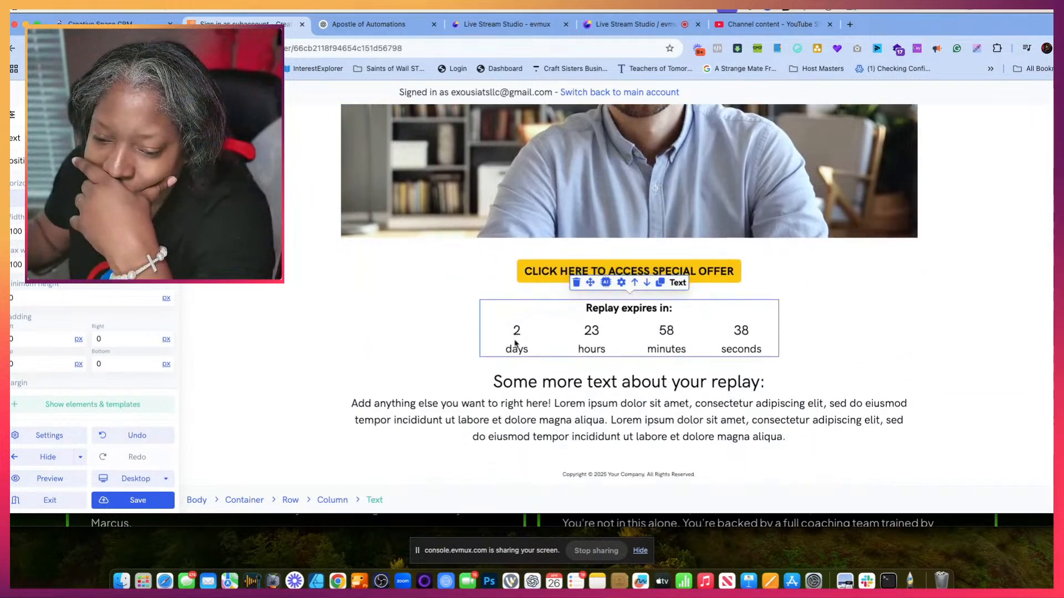
- Delete the "Some more text about your replay" block and the copyright footer from the replay page
click(543, 382)
click(581, 359)
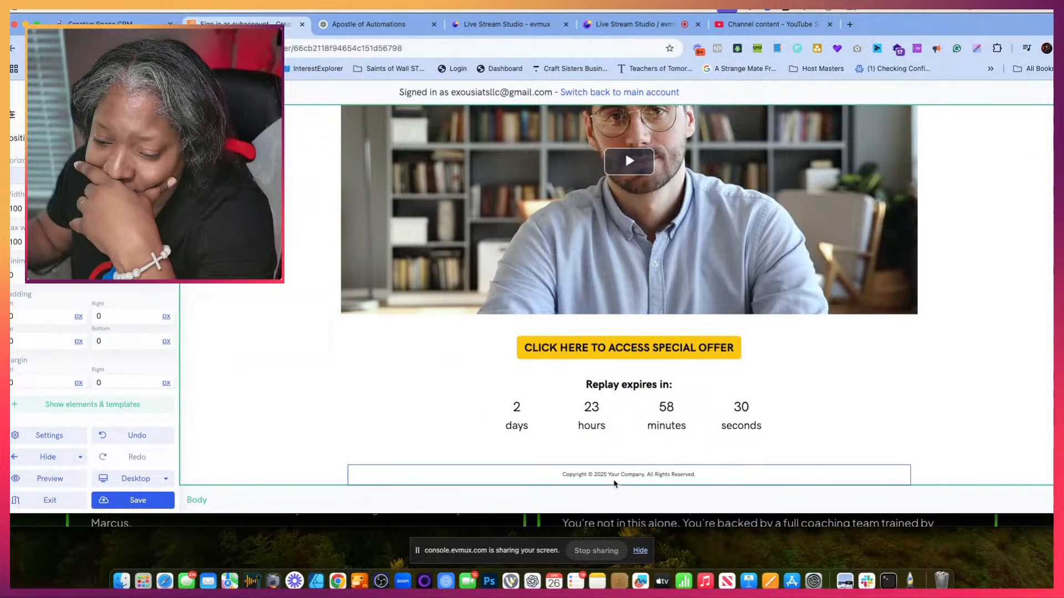
click(608, 475)
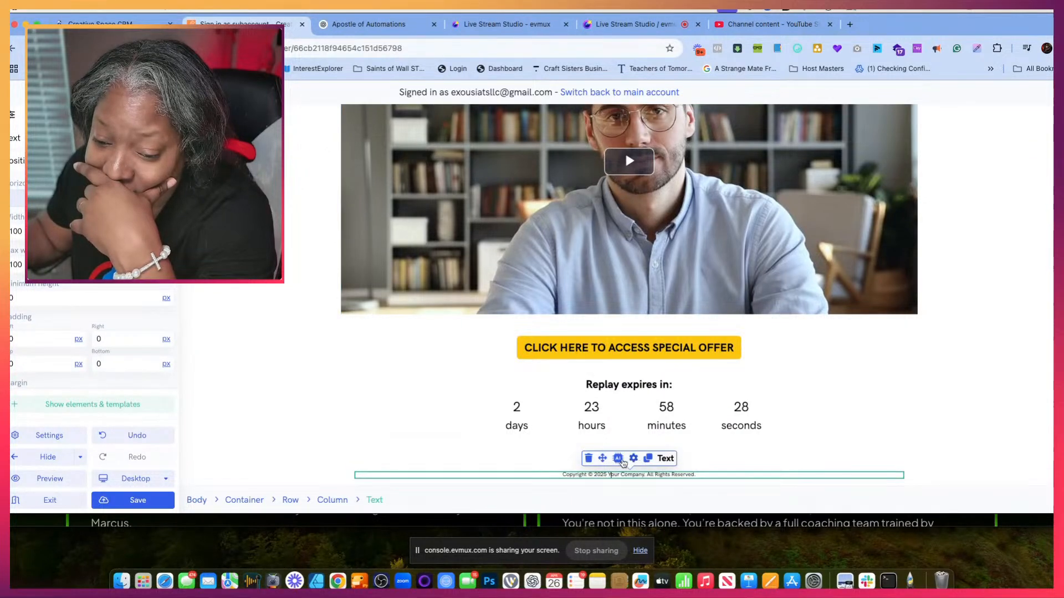
scroll(626, 427, up, 3)
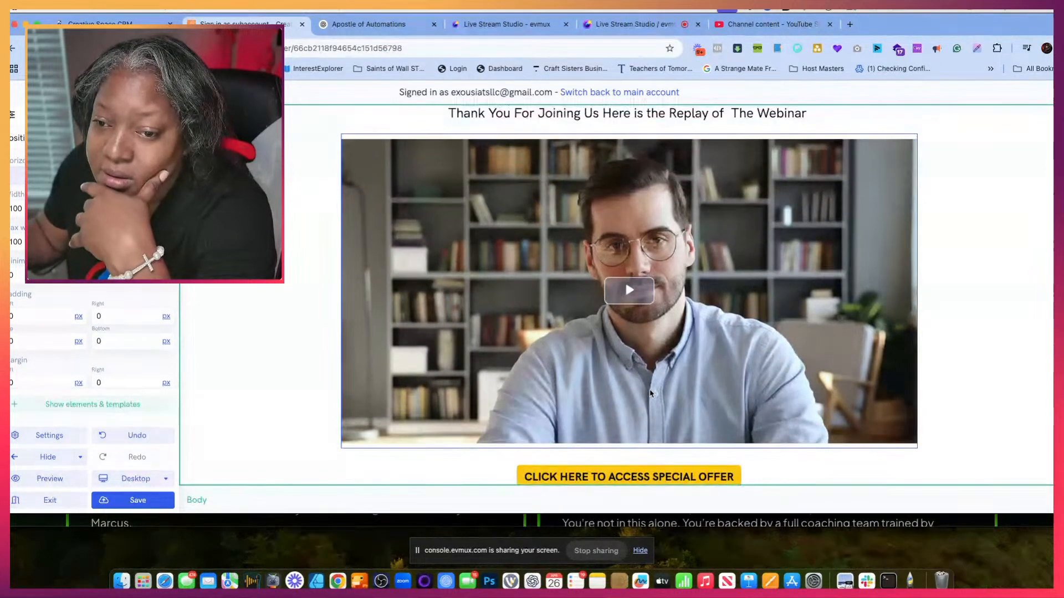
- Set the "CLICK HERE TO ACCESS SPECIAL OFFER" button's background to light pink #F59AE5 and save the page
scroll(637, 360, up, 2)
scroll(626, 277, down, 5)
click(591, 352)
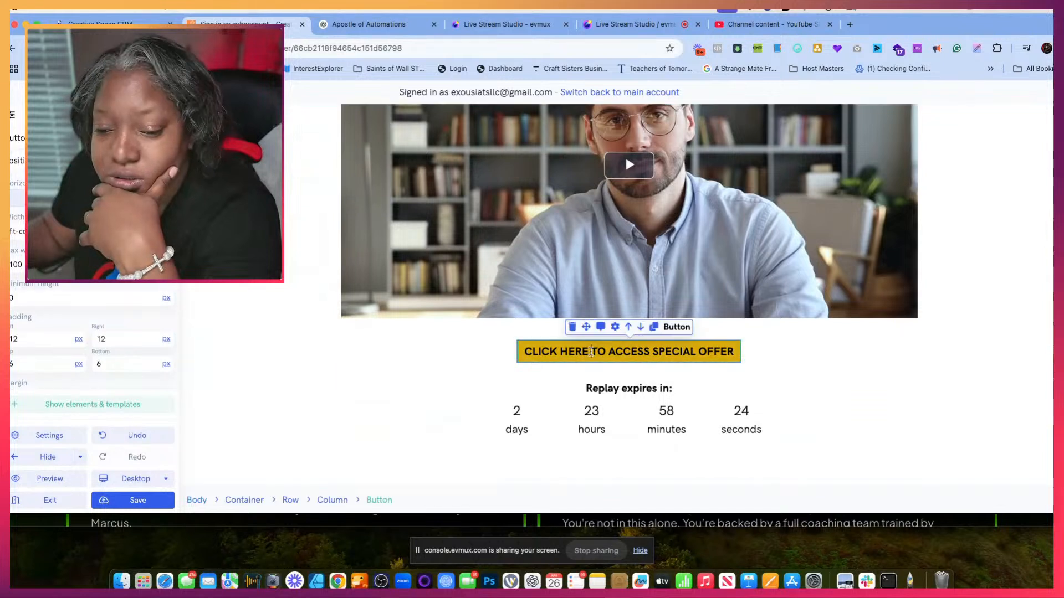
scroll(97, 366, down, 3)
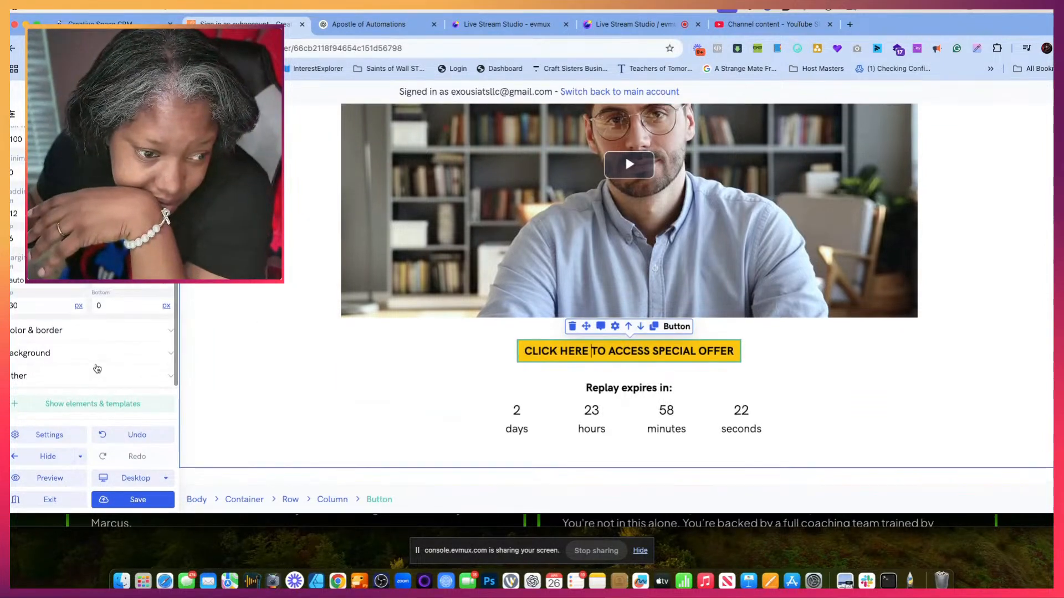
click(97, 353)
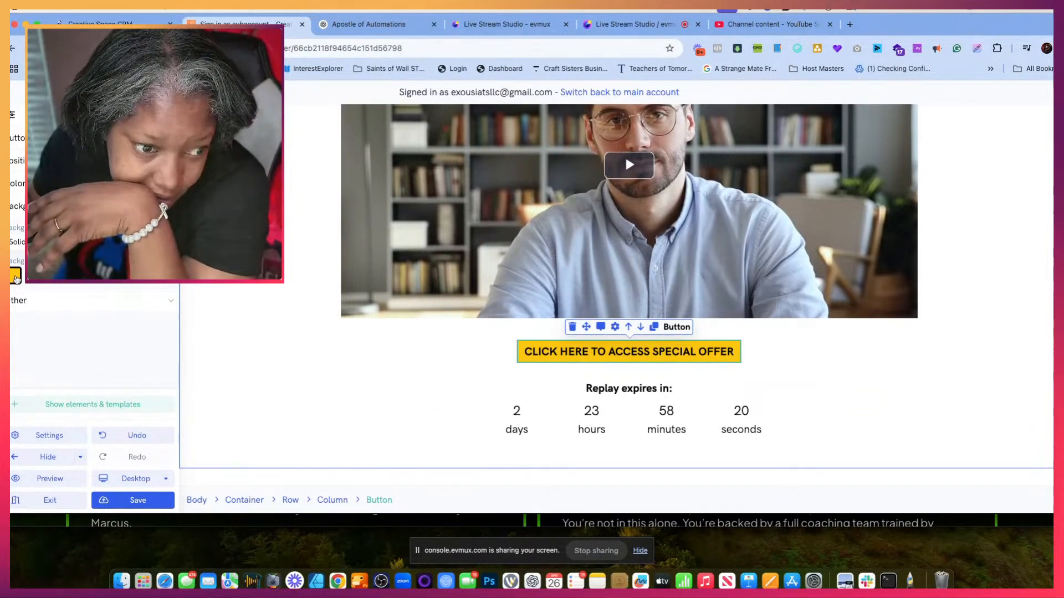
click(16, 275)
click(105, 368)
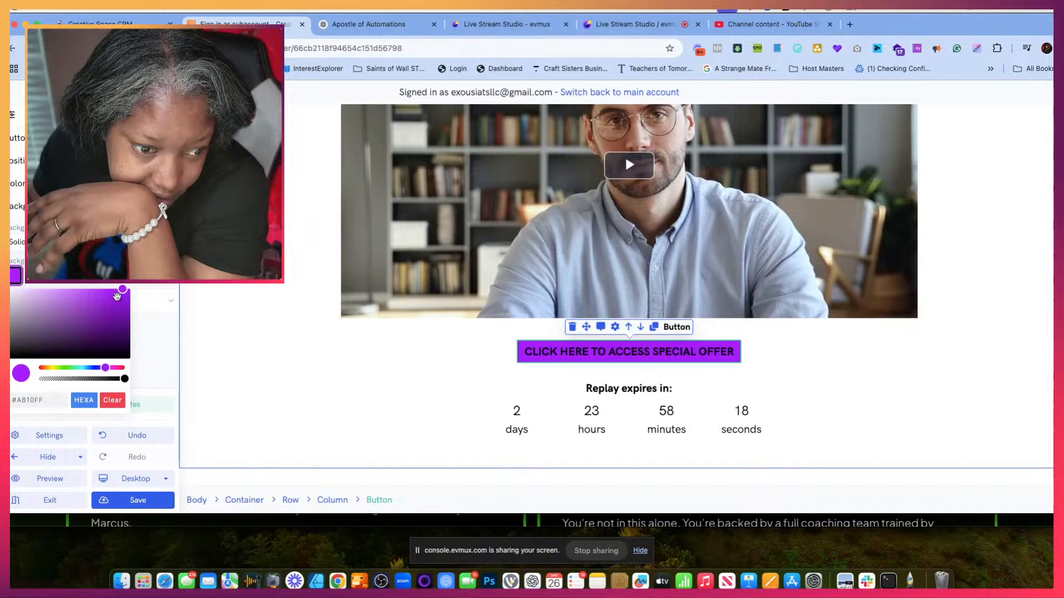
click(116, 303)
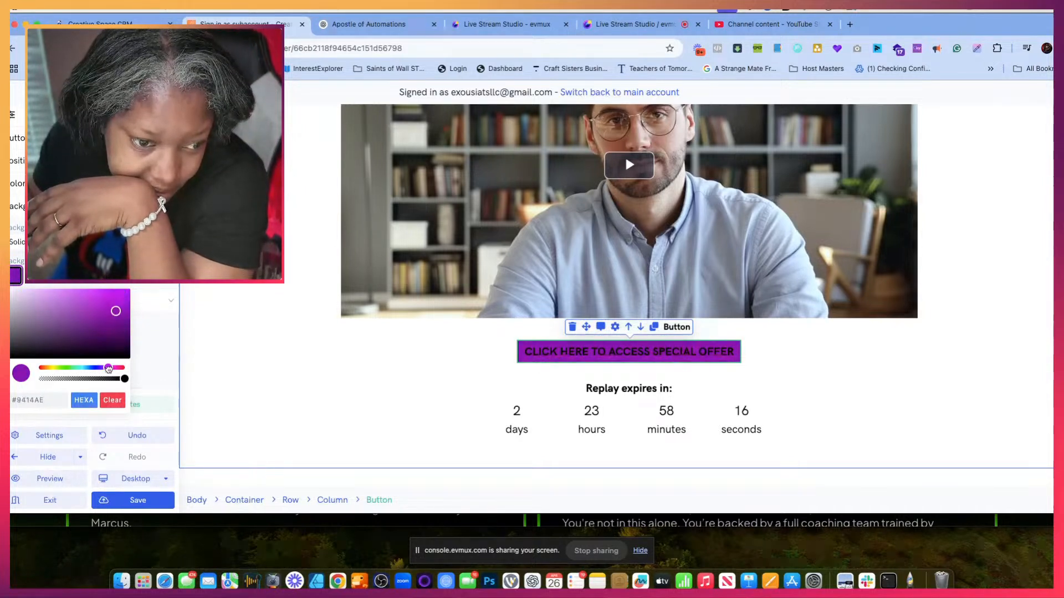
click(113, 368)
click(117, 302)
drag(117, 302, 51, 293)
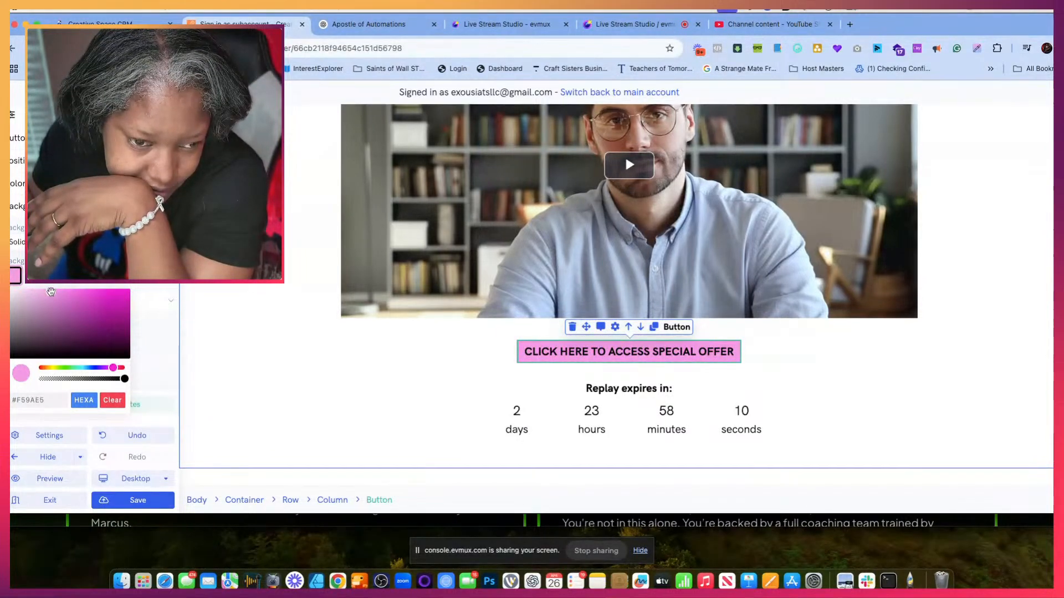
click(128, 505)
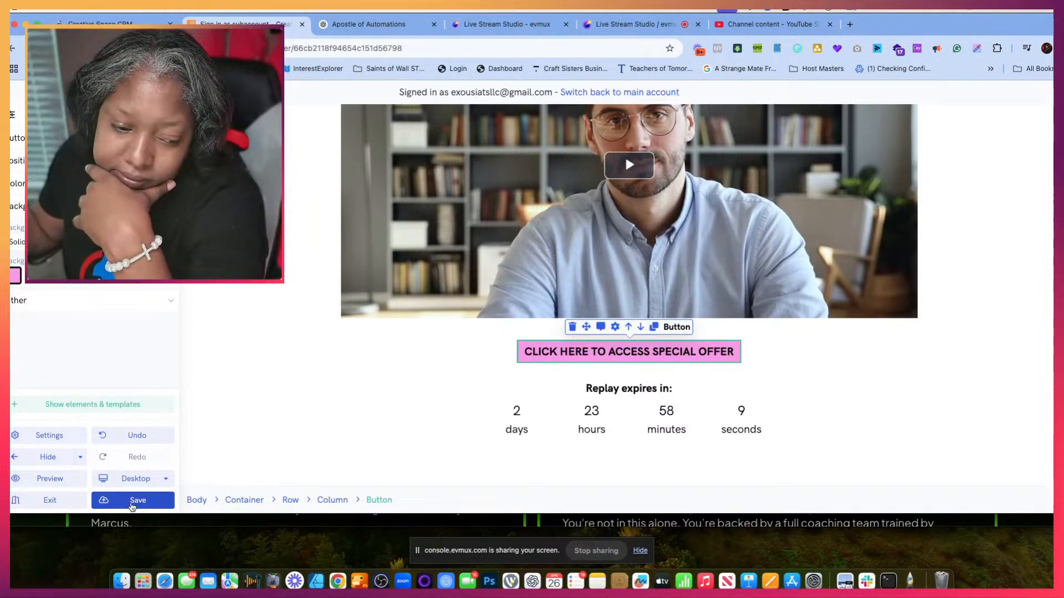
click(132, 501)
- Preview the saved replay page and review it from the header image down to the expiry countdown
scroll(309, 337, up, 5)
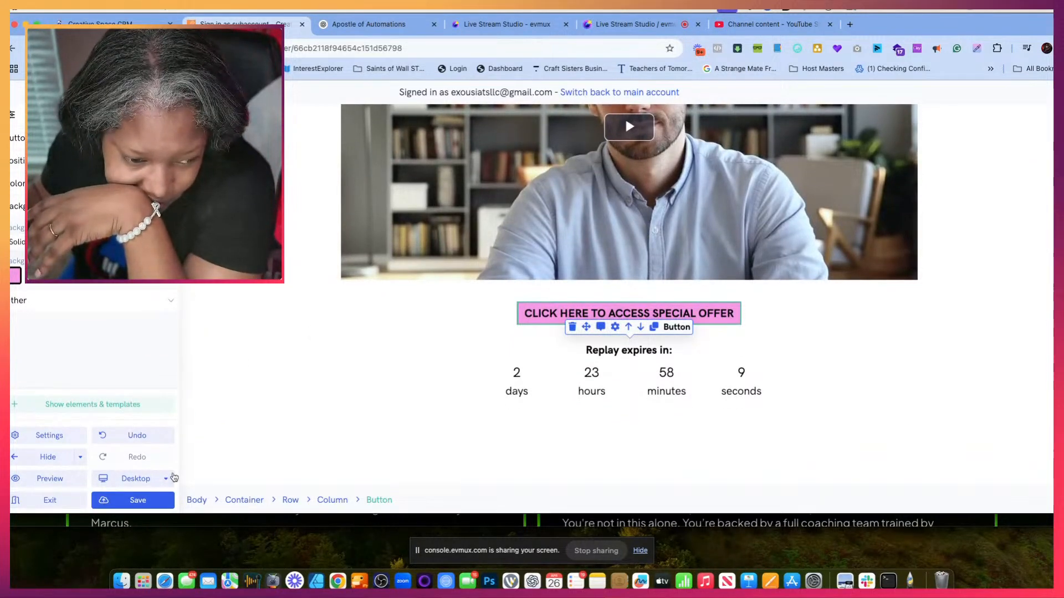
click(48, 479)
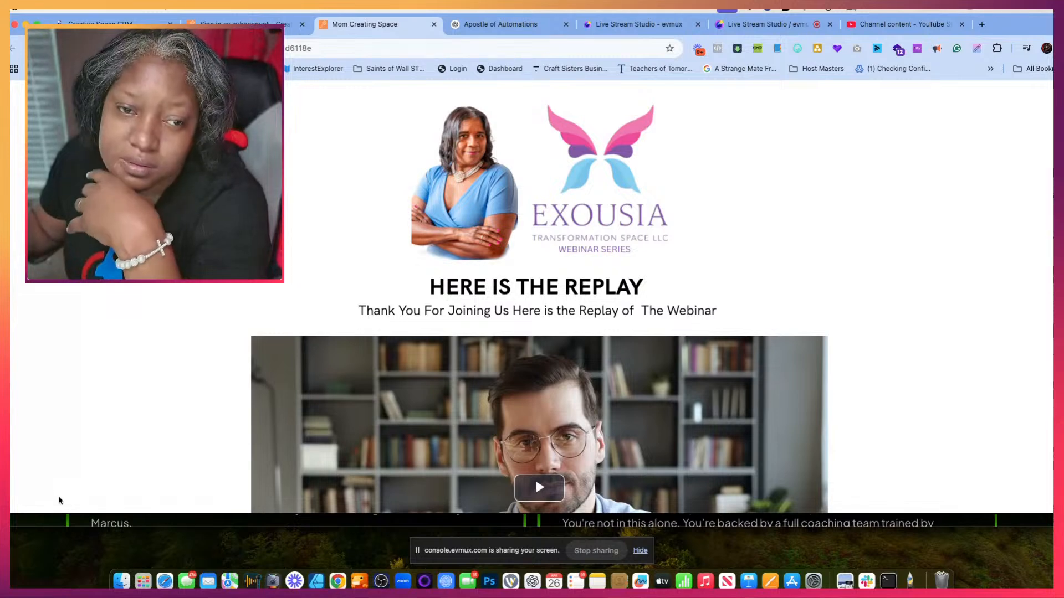
scroll(231, 433, down, 5)
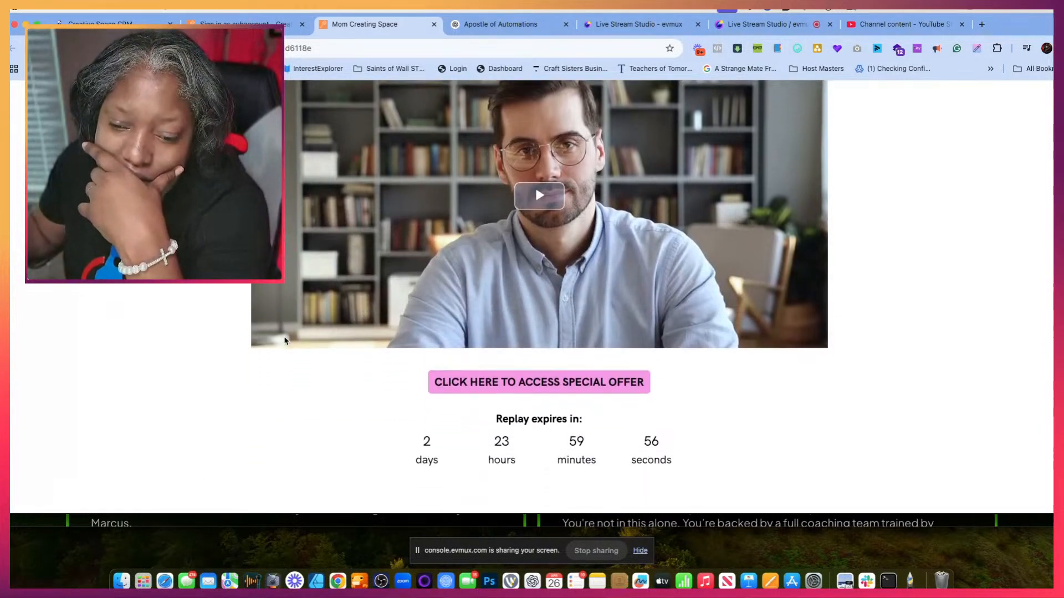
scroll(286, 341, up, 5)
- Copy the previewed replay page's web address and return to the page builder
click(171, 49)
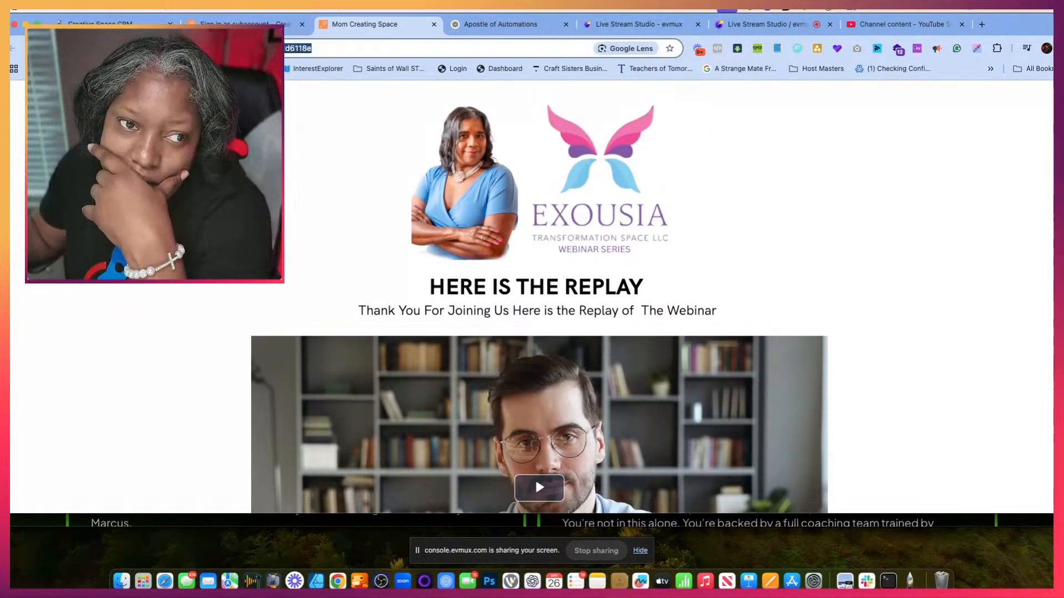
right_click(172, 48)
click(205, 142)
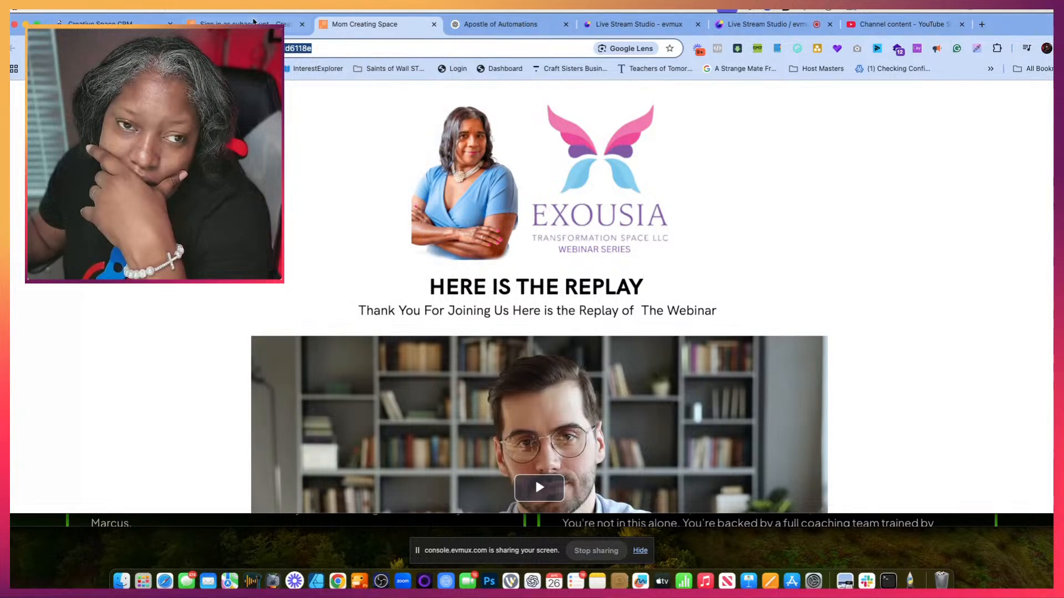
click(256, 24)
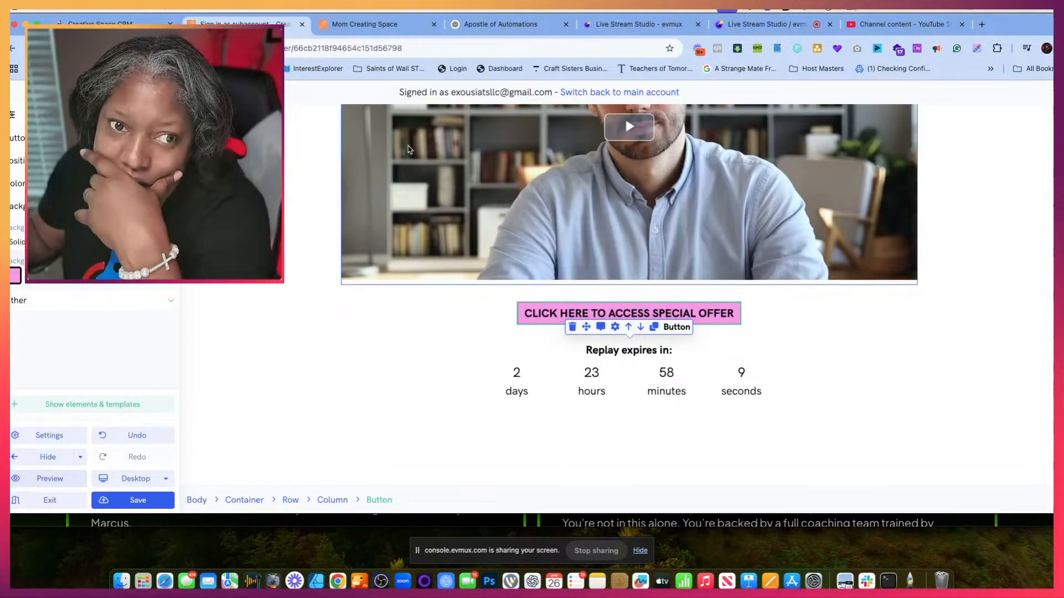
key(ctrl+Tab)
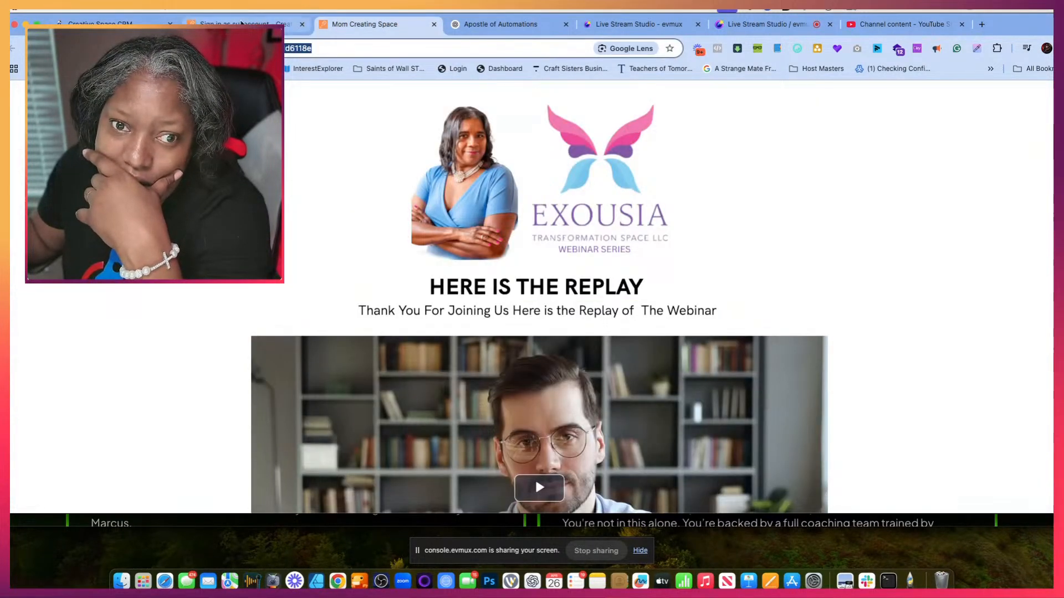
key(ctrl+shift+Tab)
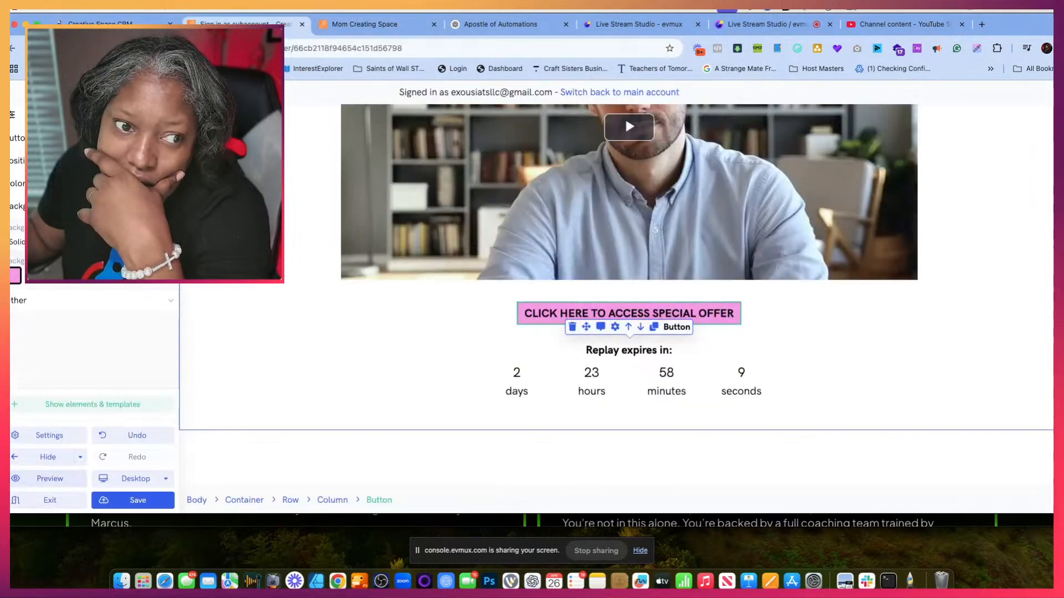
- Exit the page builder, reopen the replay page's builder and preview the page again
click(51, 506)
scroll(440, 425, down, 3)
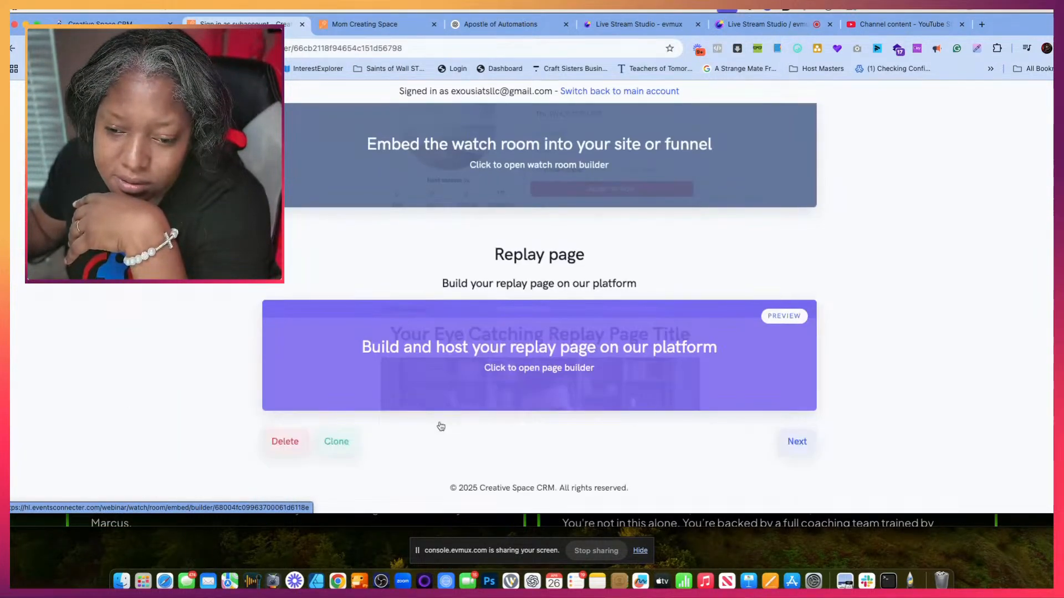
click(568, 359)
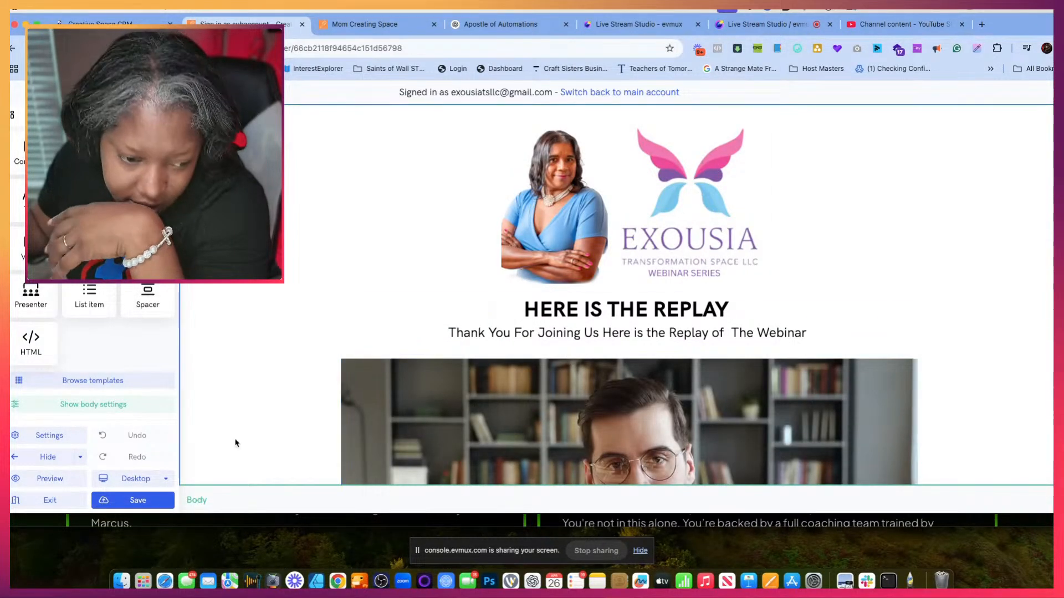
click(67, 503)
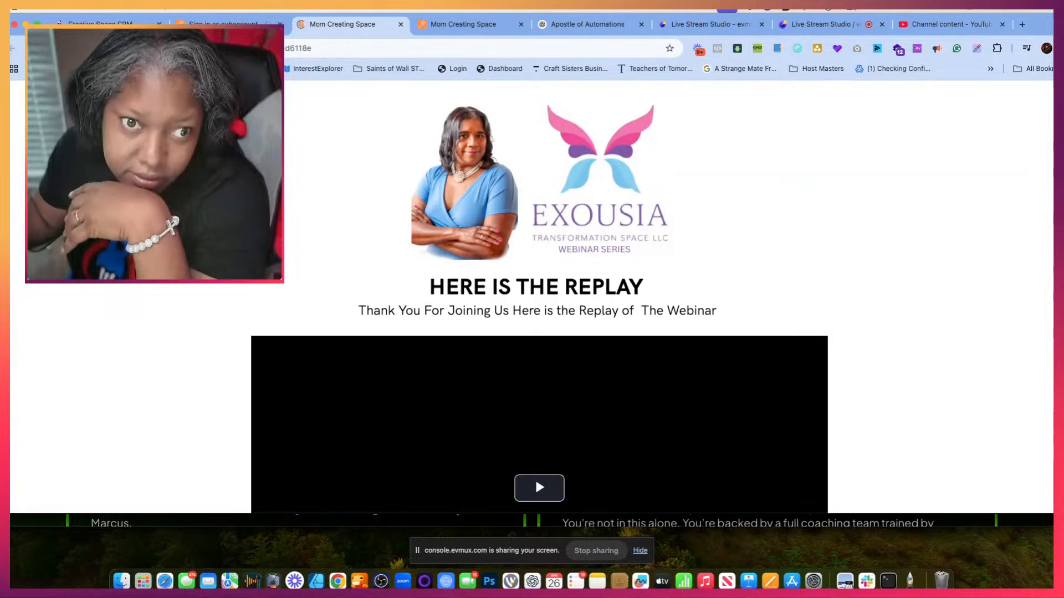
- Check how the replay page's link opens in an Incognito window and close that window
key(super+l)
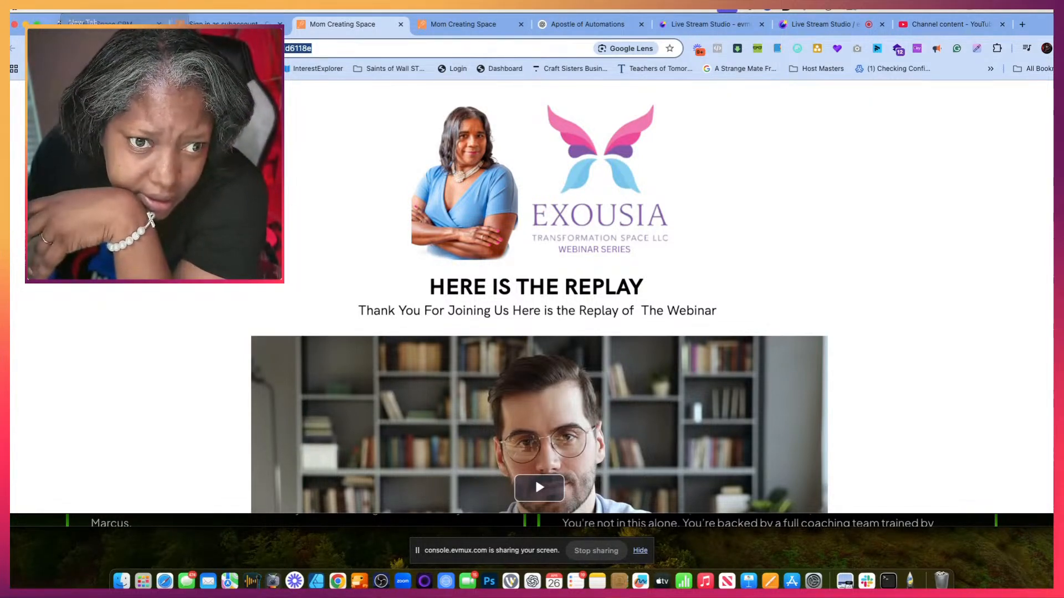
key(super+shift+n)
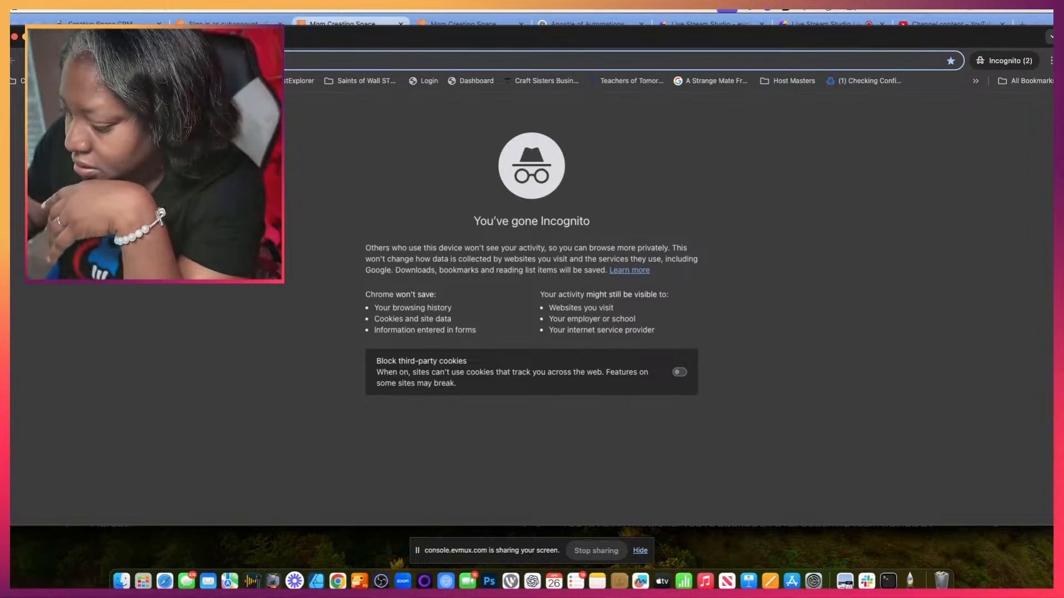
key(super+v)
key(Return)
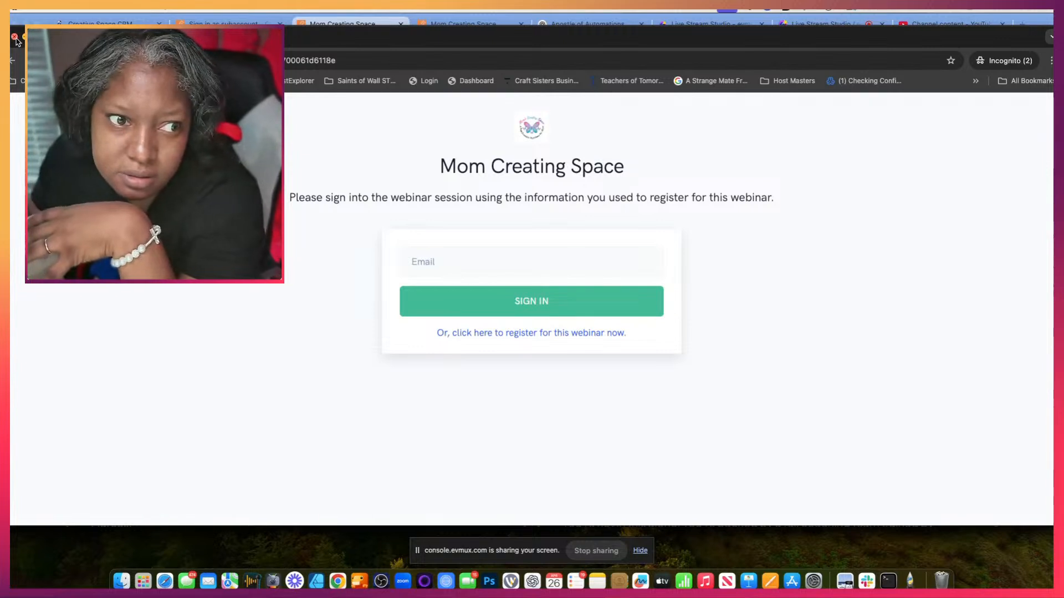
key(super+w)
- Exit the replay page builder and open the Mom Creating Space webinar's Other settings
click(101, 24)
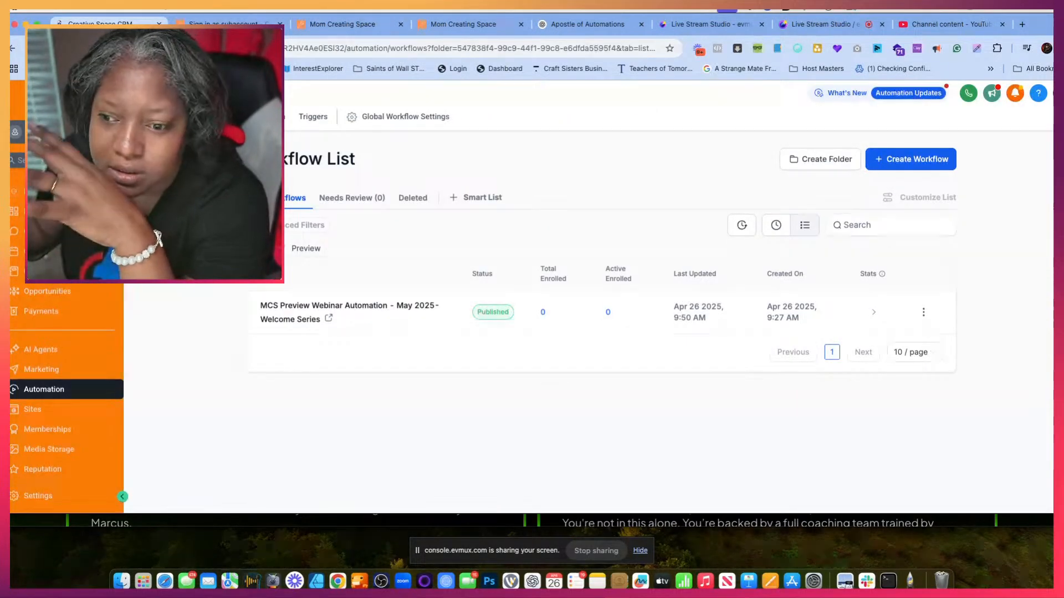
click(223, 25)
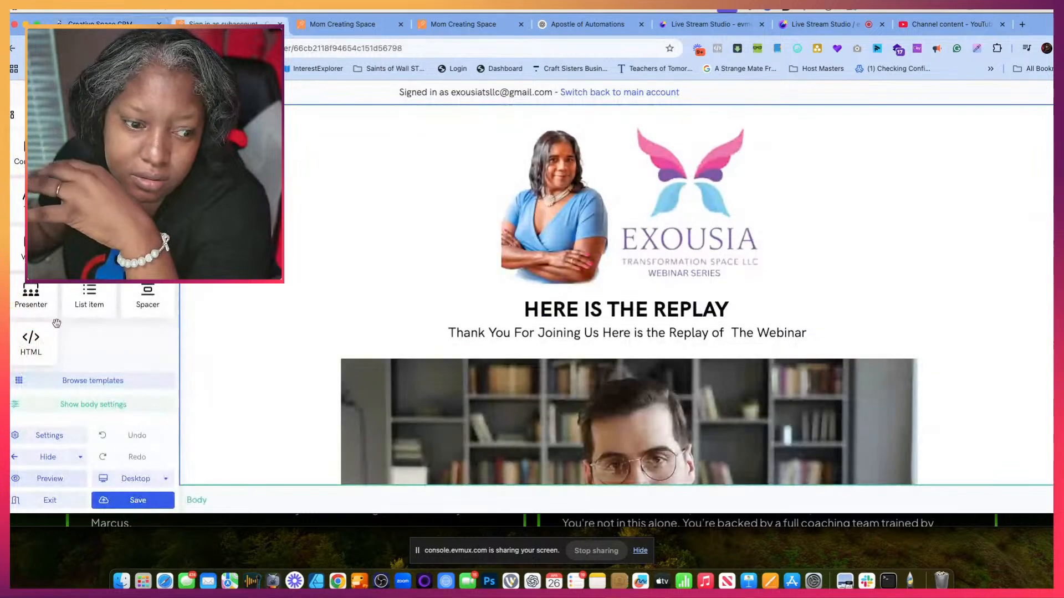
click(34, 500)
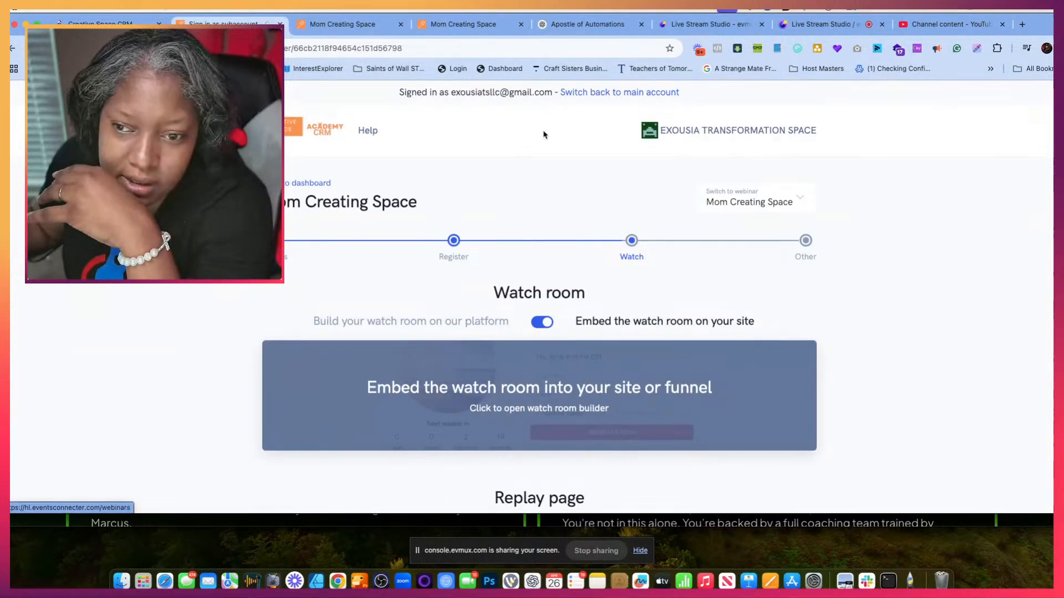
click(806, 242)
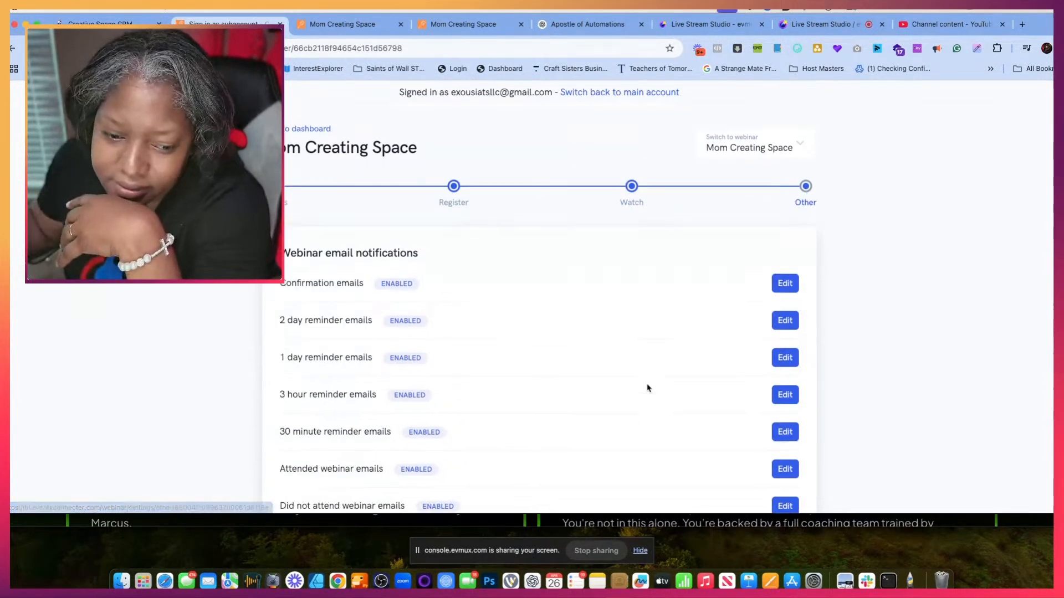
- Replace the {{replay_link}} placeholder in the "Did not attend webinar emails" text with the copied replay page address and save the changes
scroll(647, 387, down, 5)
scroll(647, 388, up, 1)
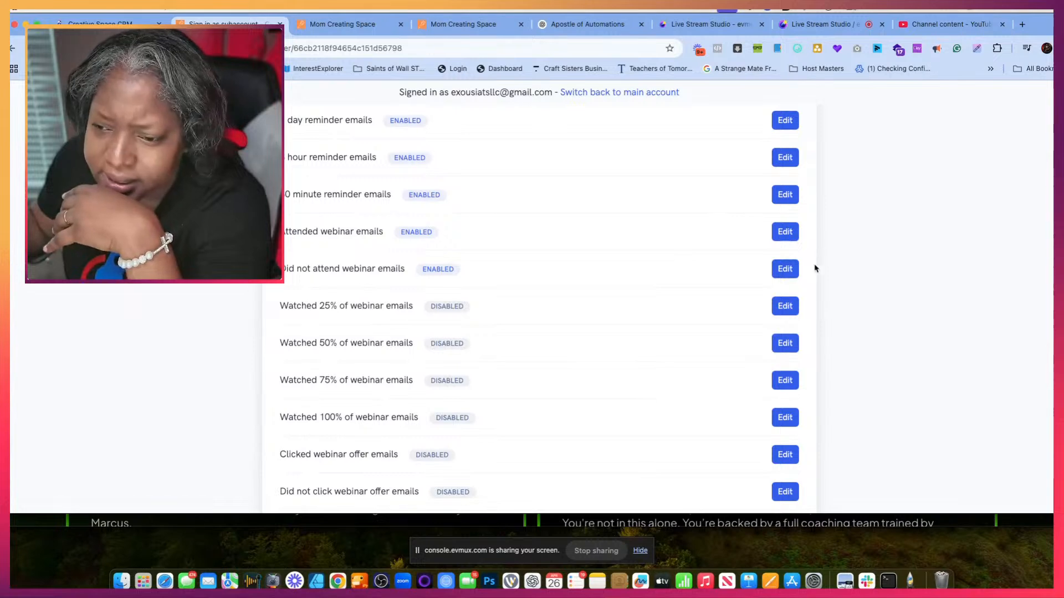
click(785, 269)
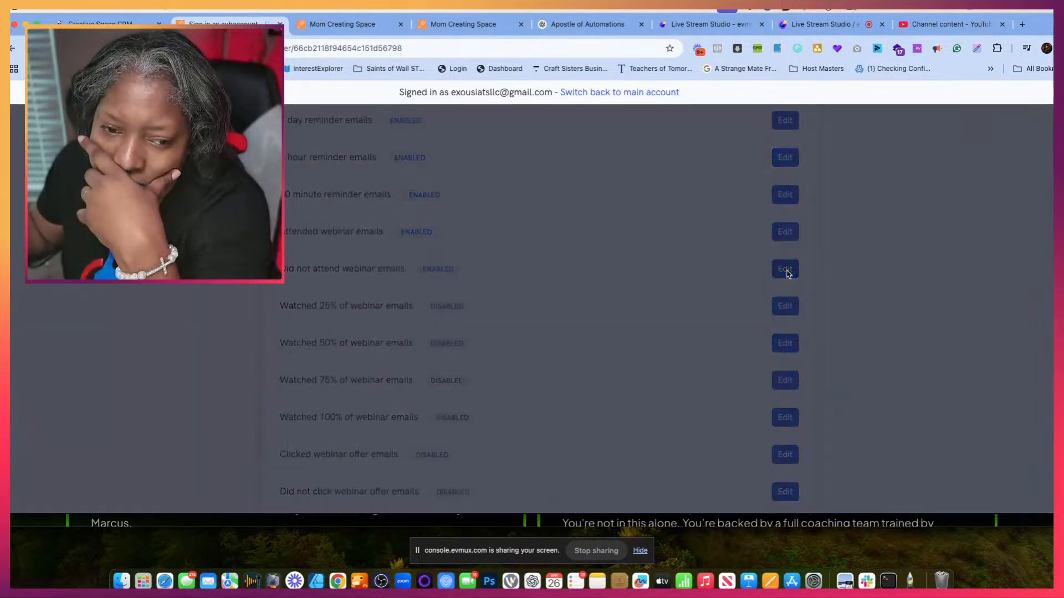
scroll(508, 366, down, 2)
scroll(430, 339, down, 3)
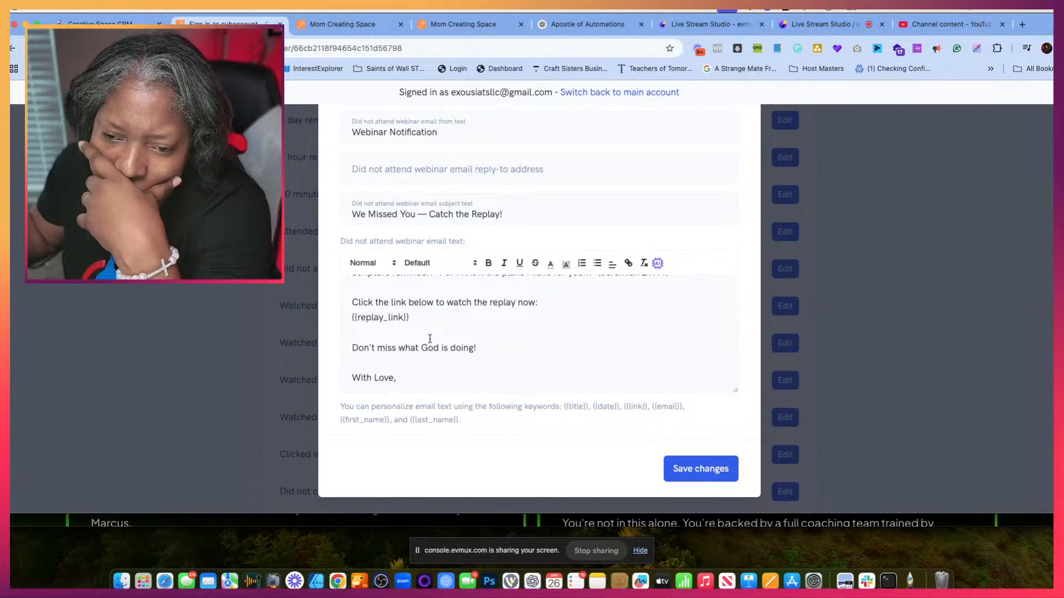
scroll(429, 339, up, 3)
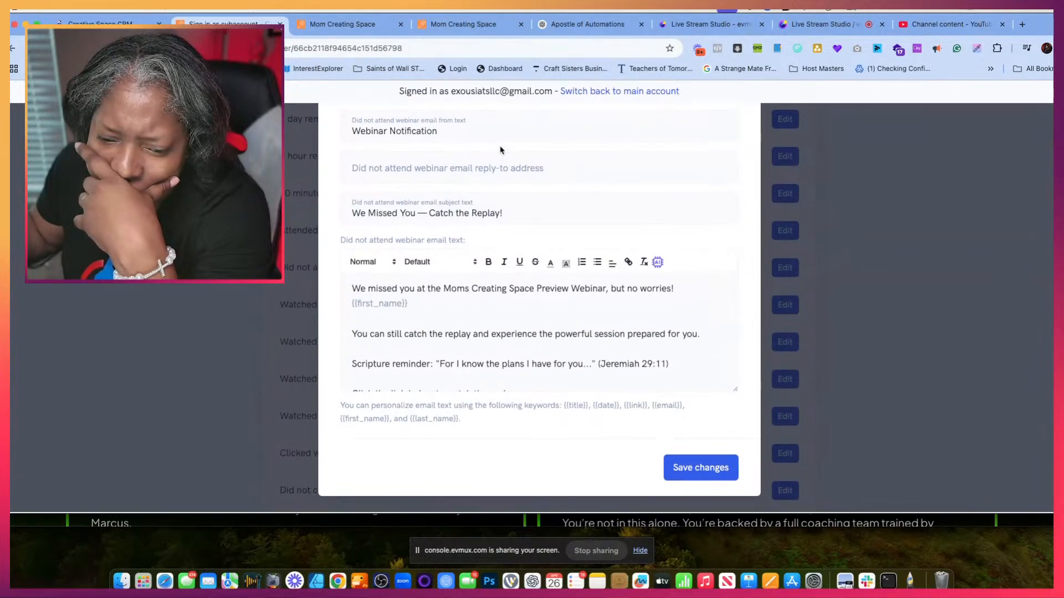
scroll(423, 307, down, 5)
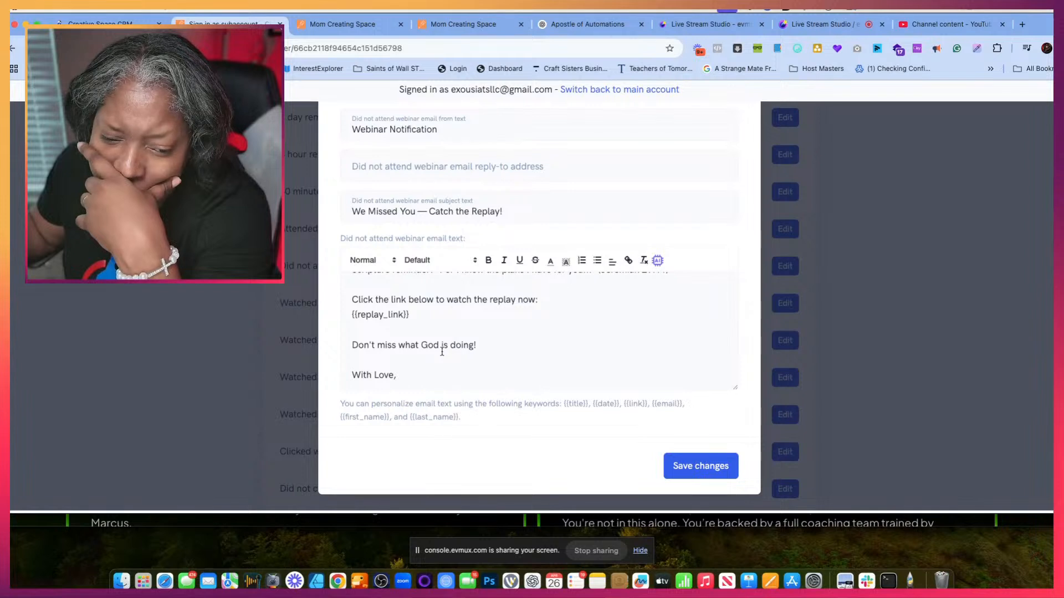
scroll(475, 441, down, 2)
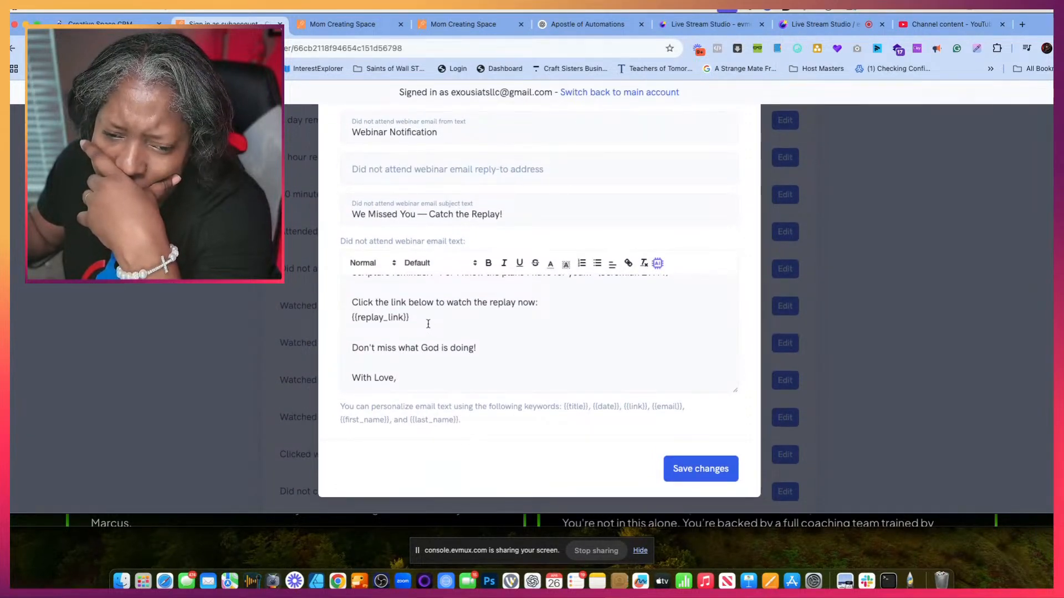
drag(428, 323, 342, 318)
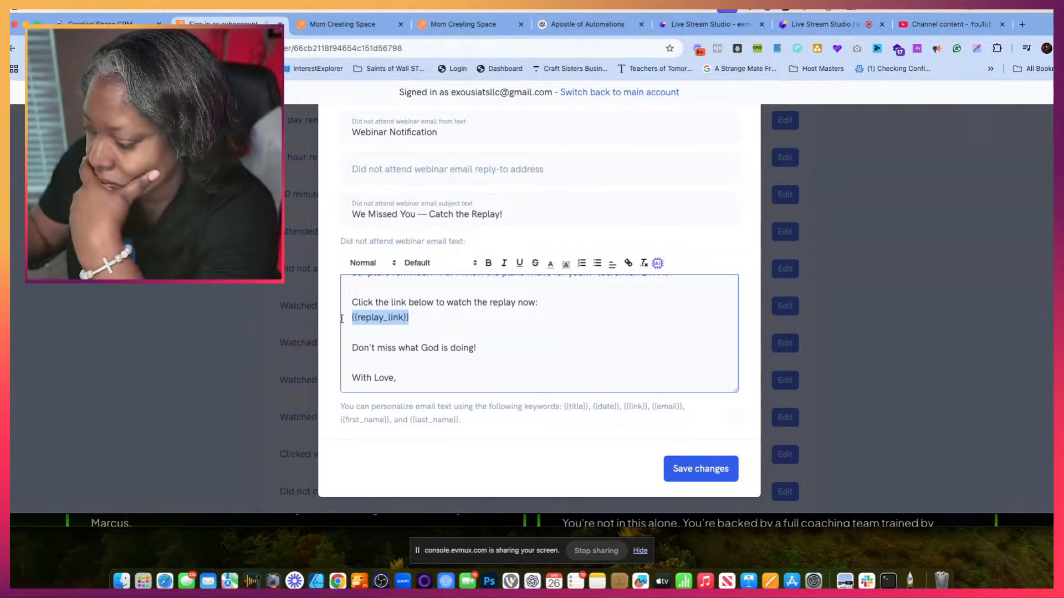
key(super+v)
click(706, 470)
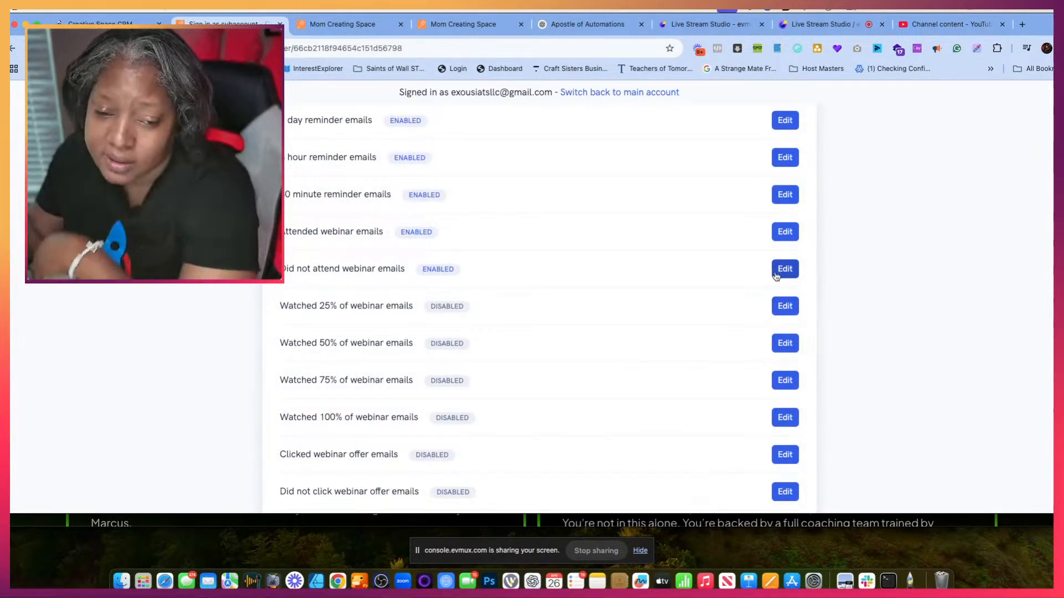
- Look through the webinar's remaining email notifications, text message notifications and integrations for other messages that need replay content
scroll(745, 360, down, 3)
scroll(738, 368, down, 6)
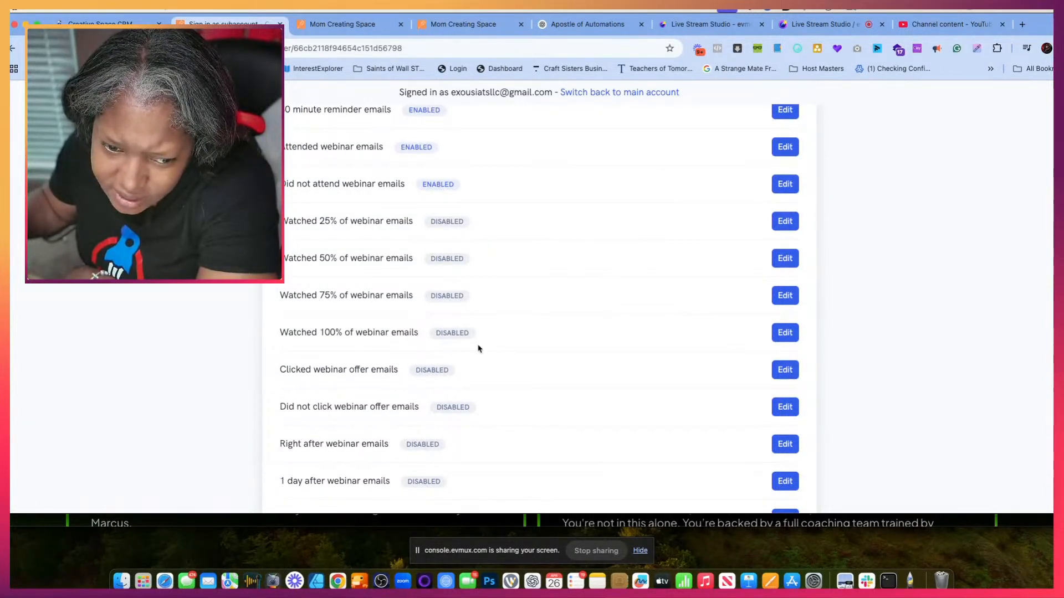
scroll(529, 393, down, 2)
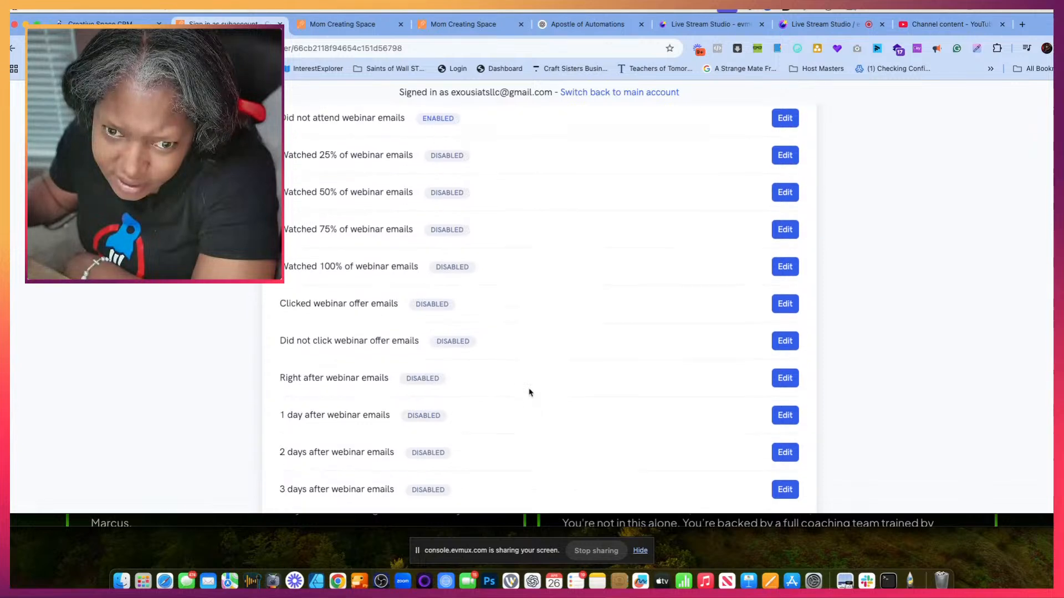
scroll(529, 393, up, 2)
scroll(529, 392, down, 2)
scroll(529, 392, up, 2)
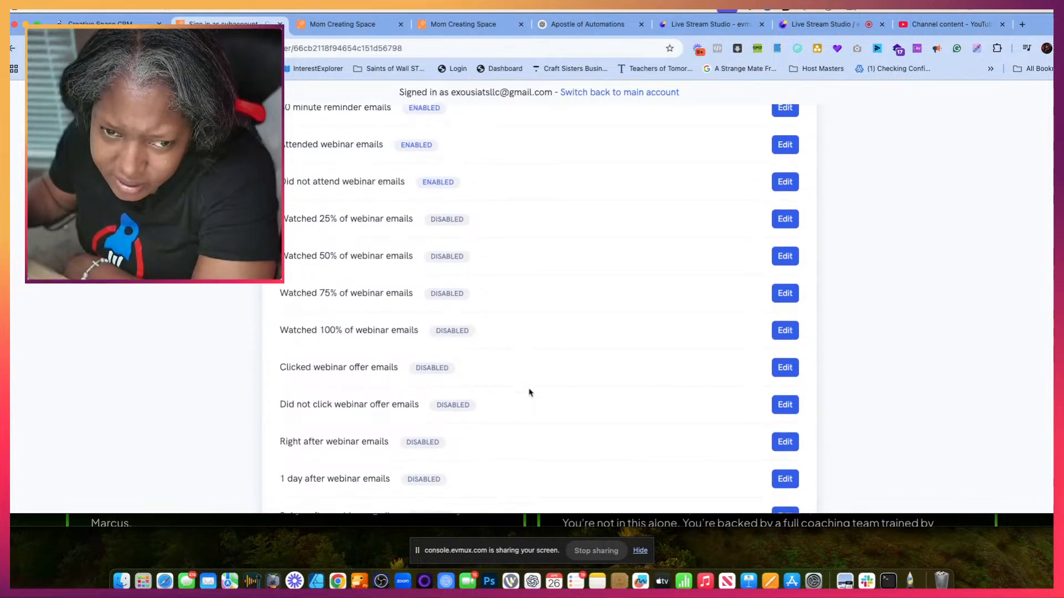
scroll(529, 392, up, 2)
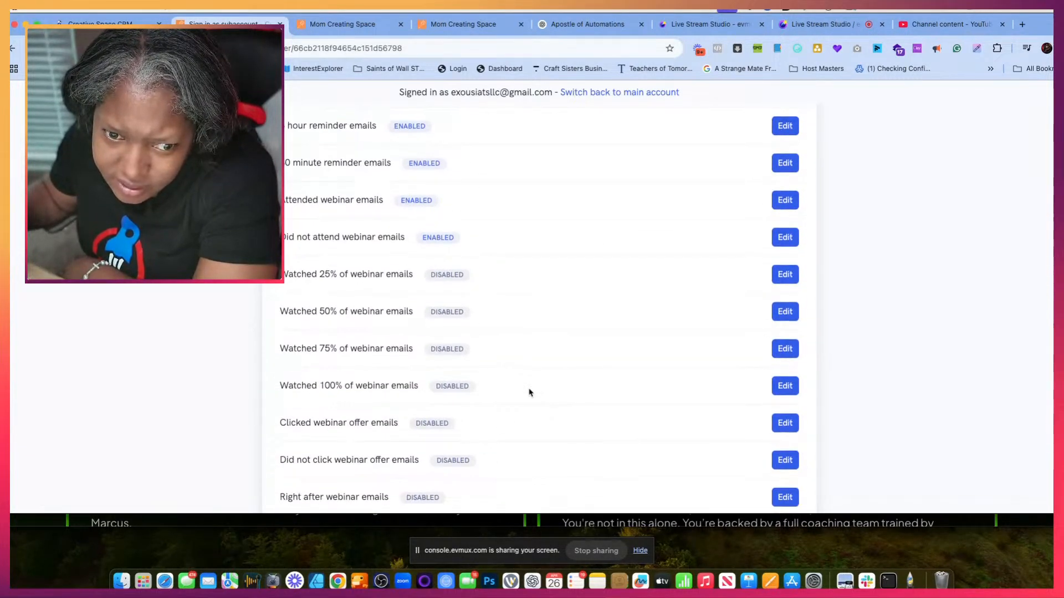
scroll(529, 392, down, 3)
scroll(529, 392, down, 10)
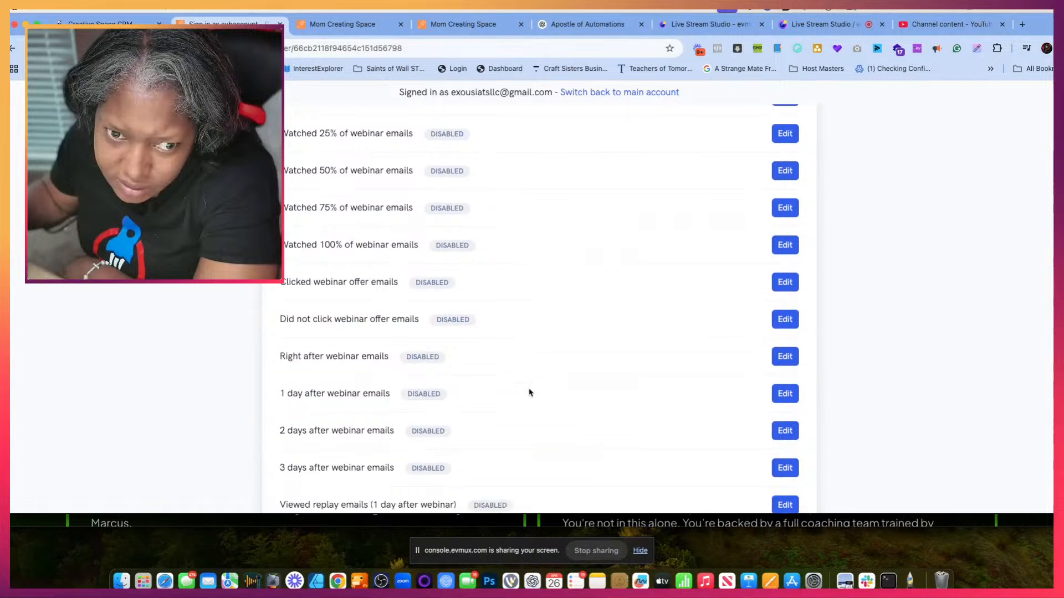
scroll(529, 392, down, 5)
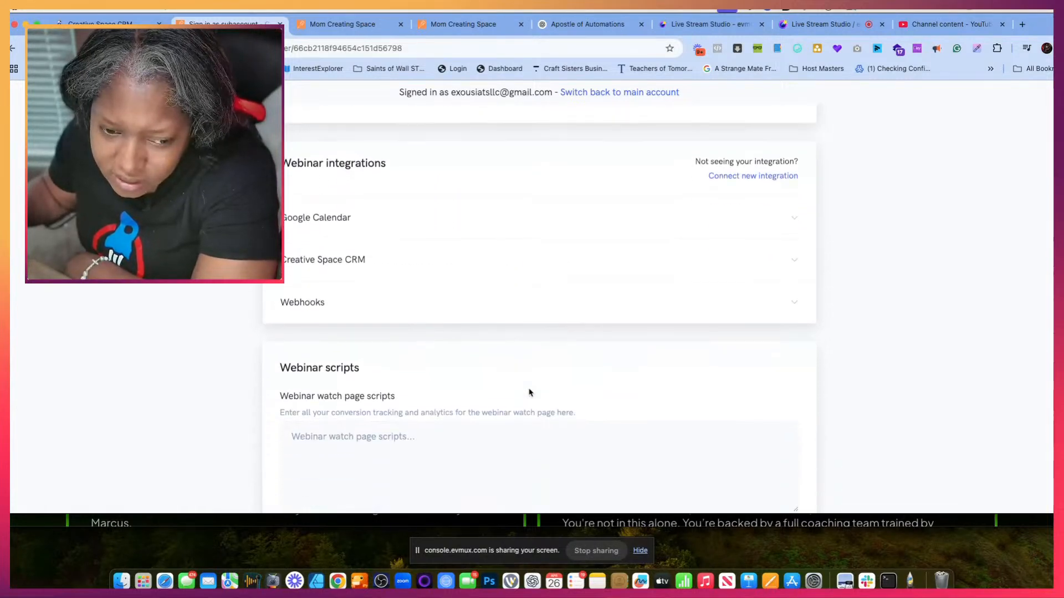
scroll(530, 393, up, 15)
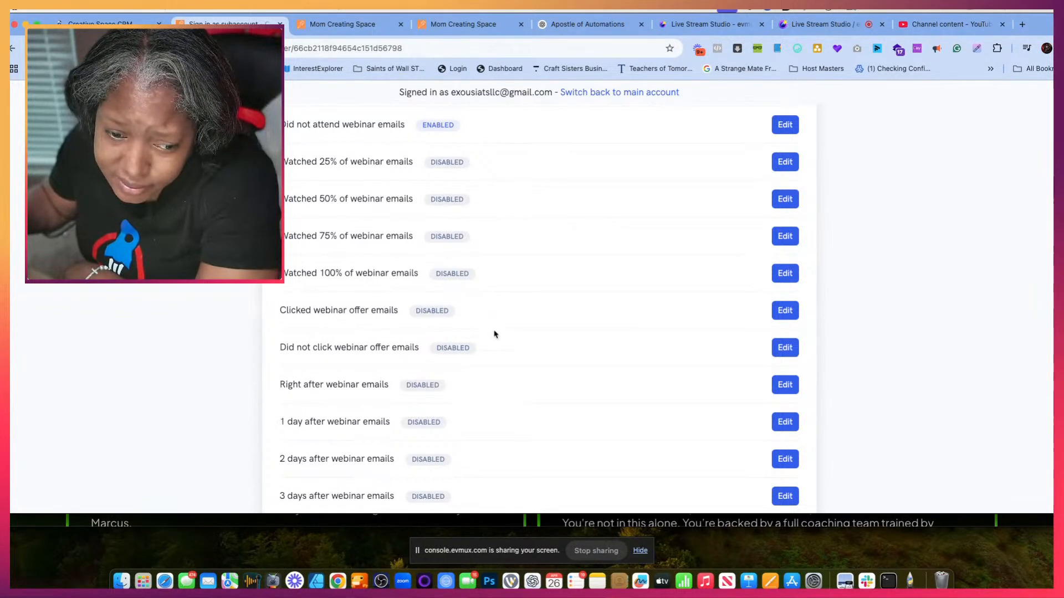
scroll(506, 399, down, 8)
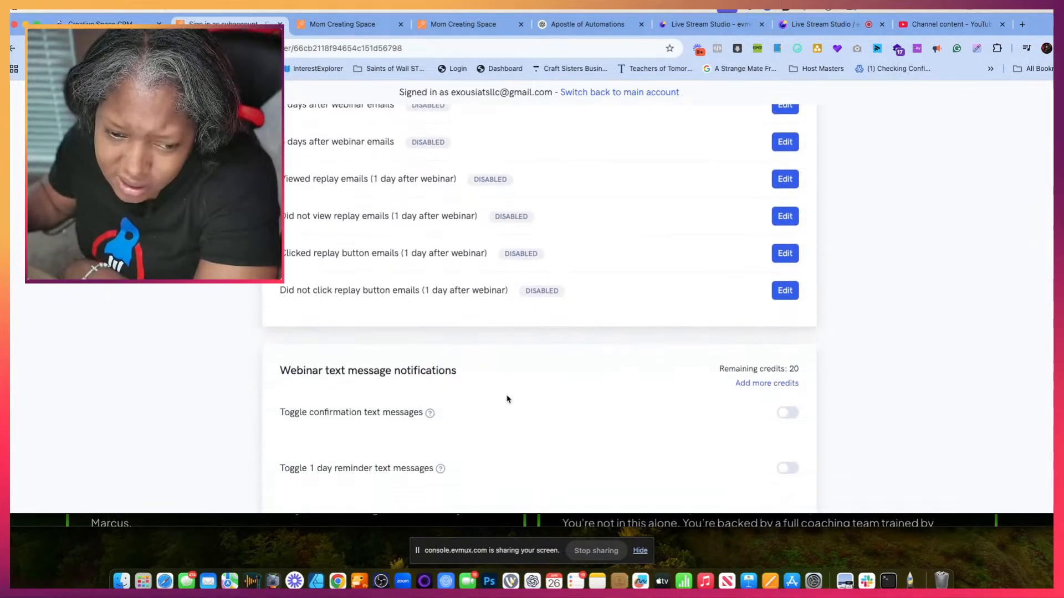
scroll(507, 399, down, 4)
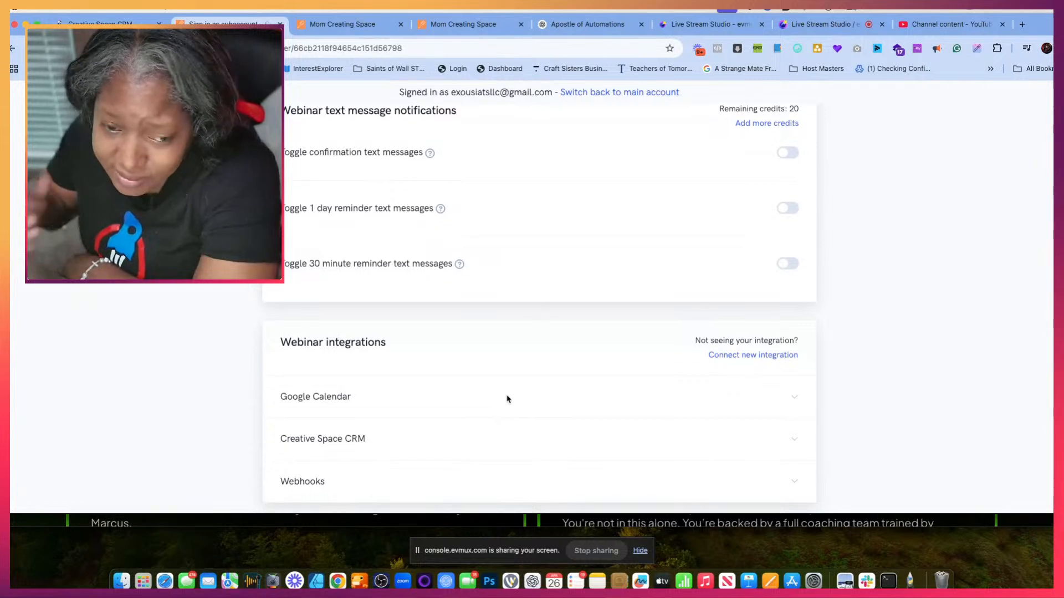
scroll(507, 399, up, 6)
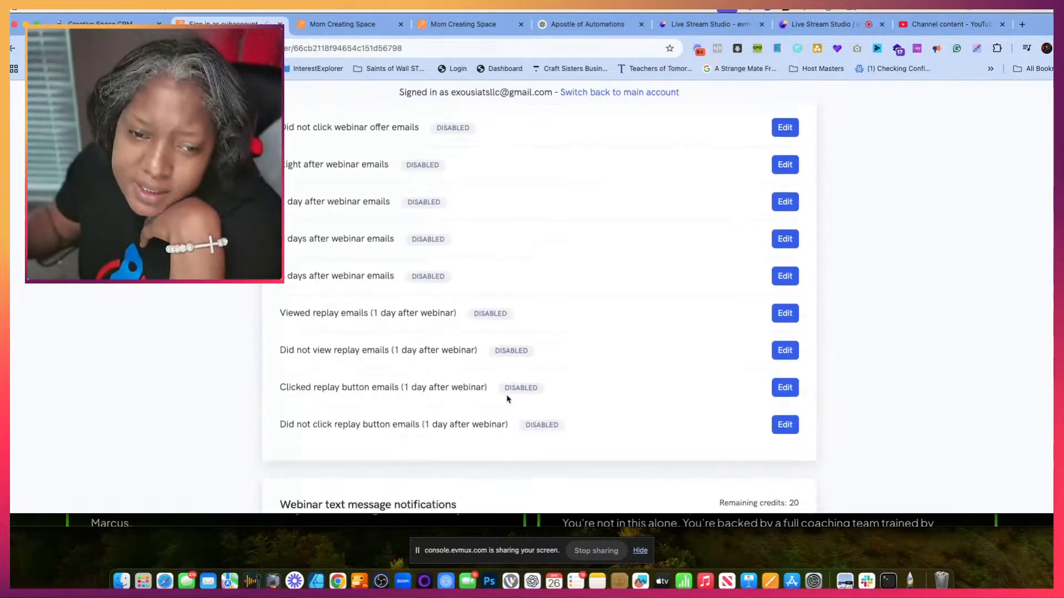
scroll(507, 399, up, 3)
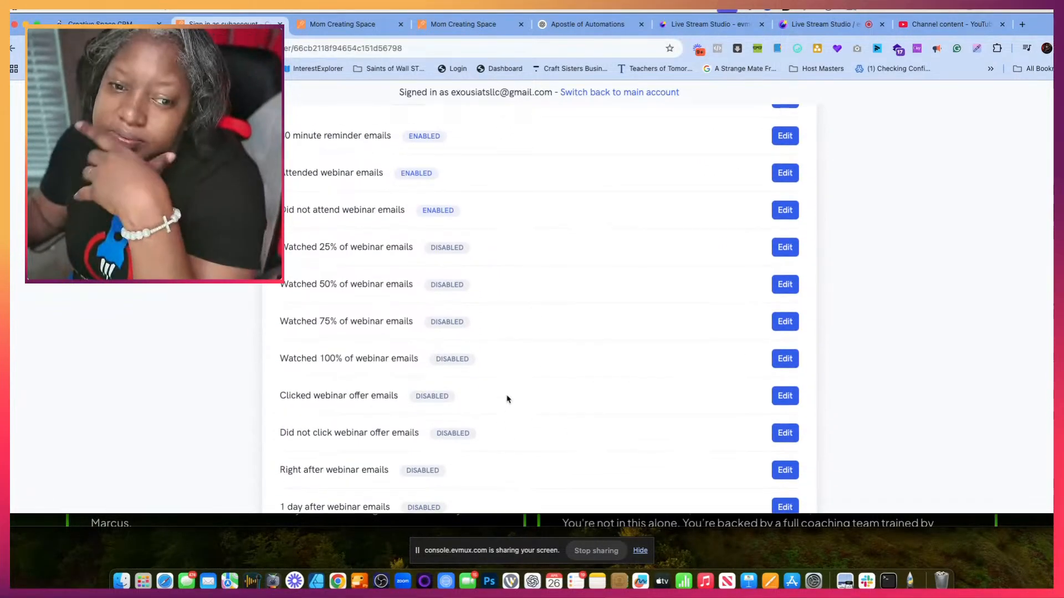
scroll(507, 399, up, 1)
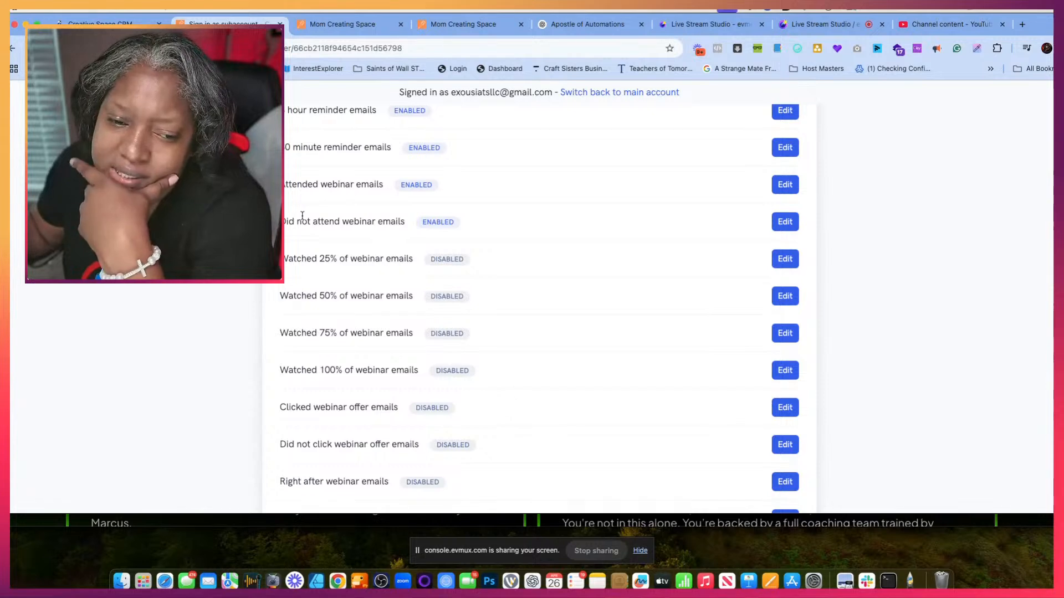
- Set the "Watched 25% of webinar emails" subject to "You've Started Strong — Keep Going!", copied from the Apostle of Automations chat in ChatGPT
click(785, 259)
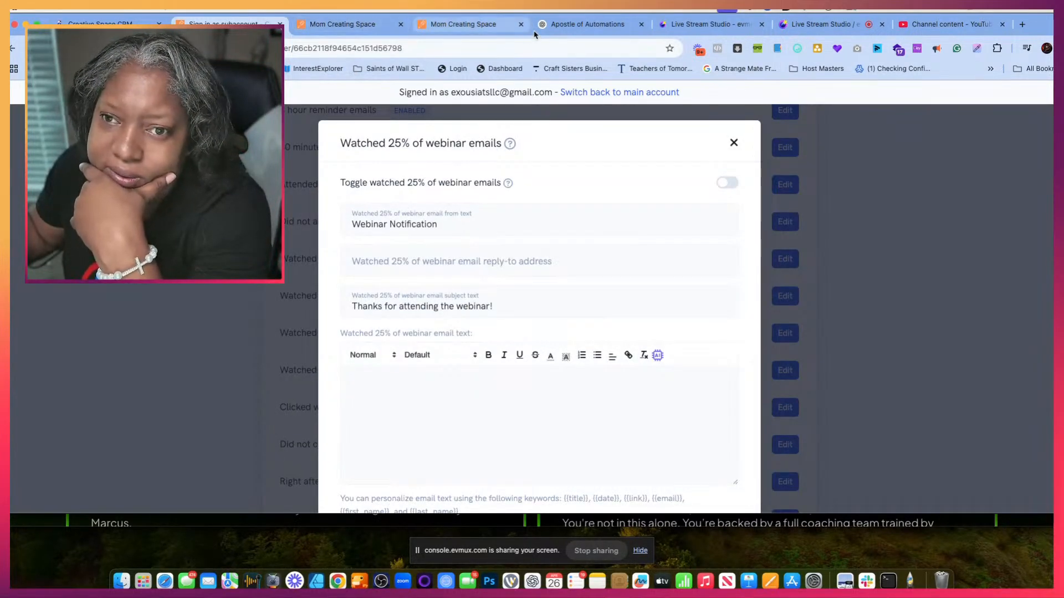
click(595, 27)
scroll(486, 260, down, 10)
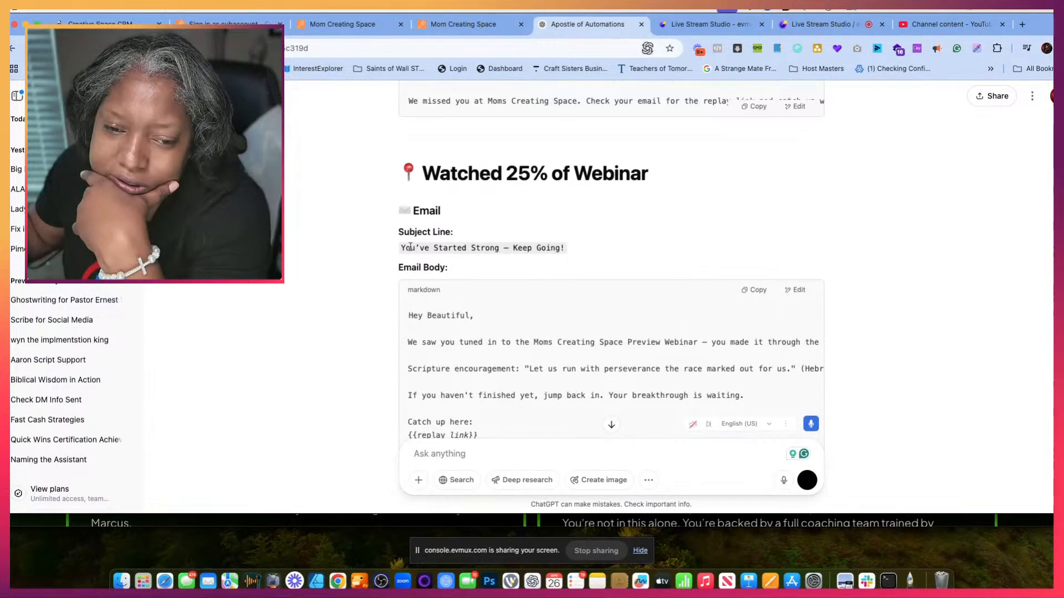
drag(403, 249, 532, 245)
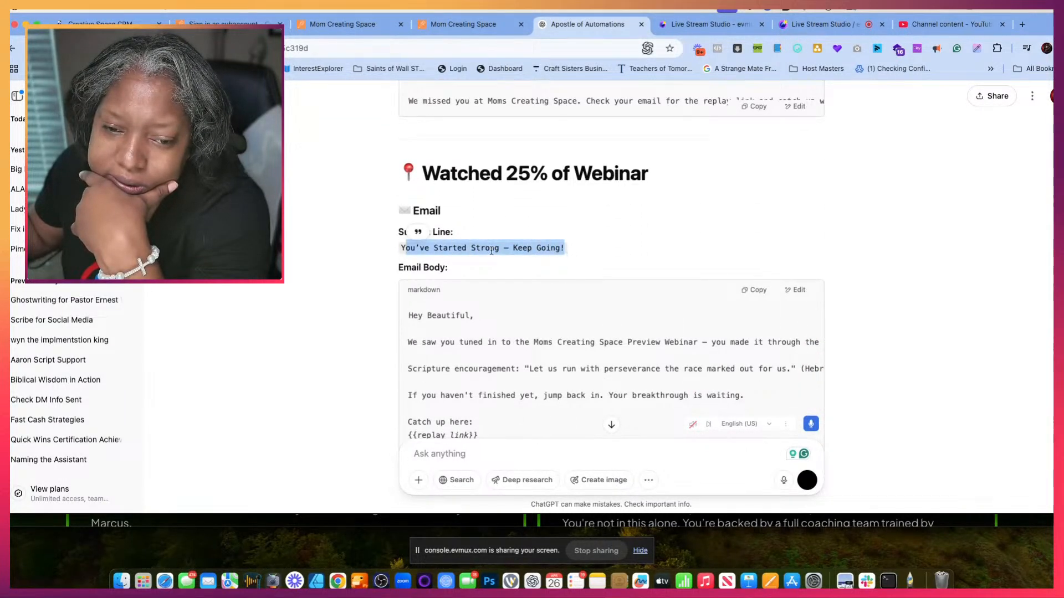
click(420, 252)
drag(401, 248, 557, 247)
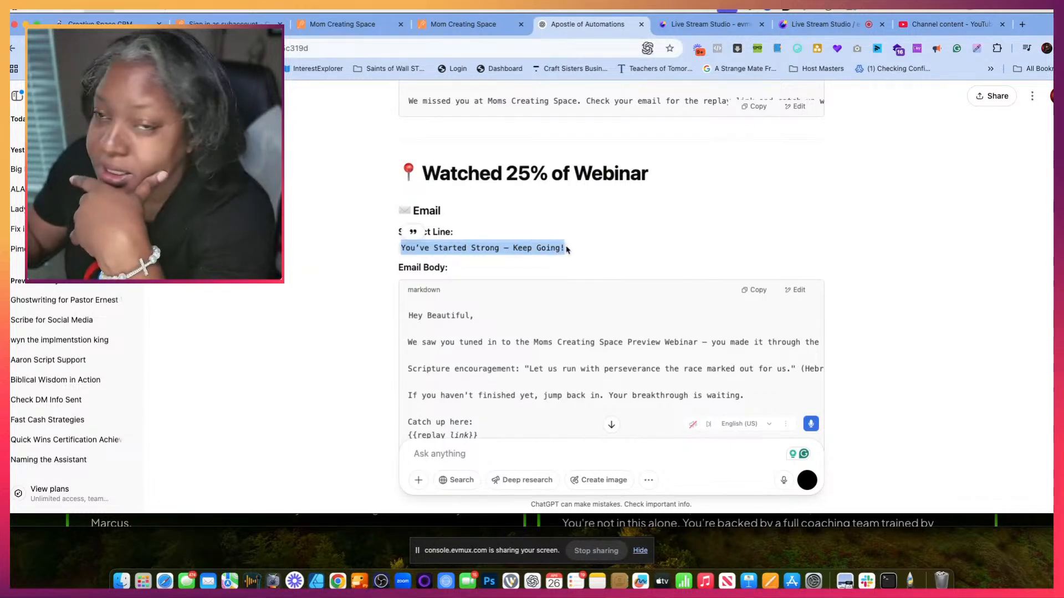
click(336, 25)
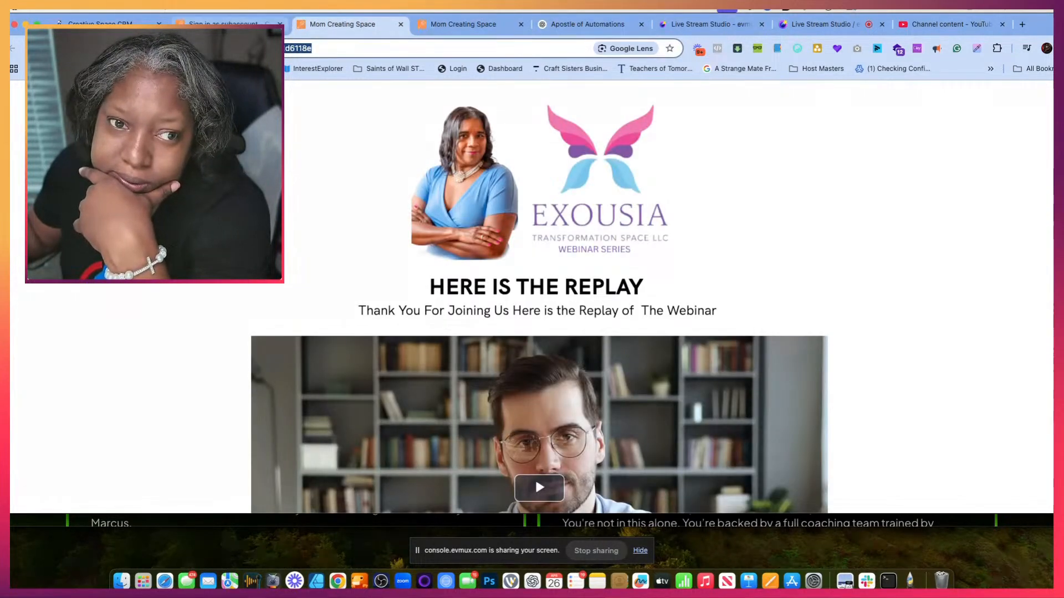
click(264, 24)
drag(502, 309, 313, 304)
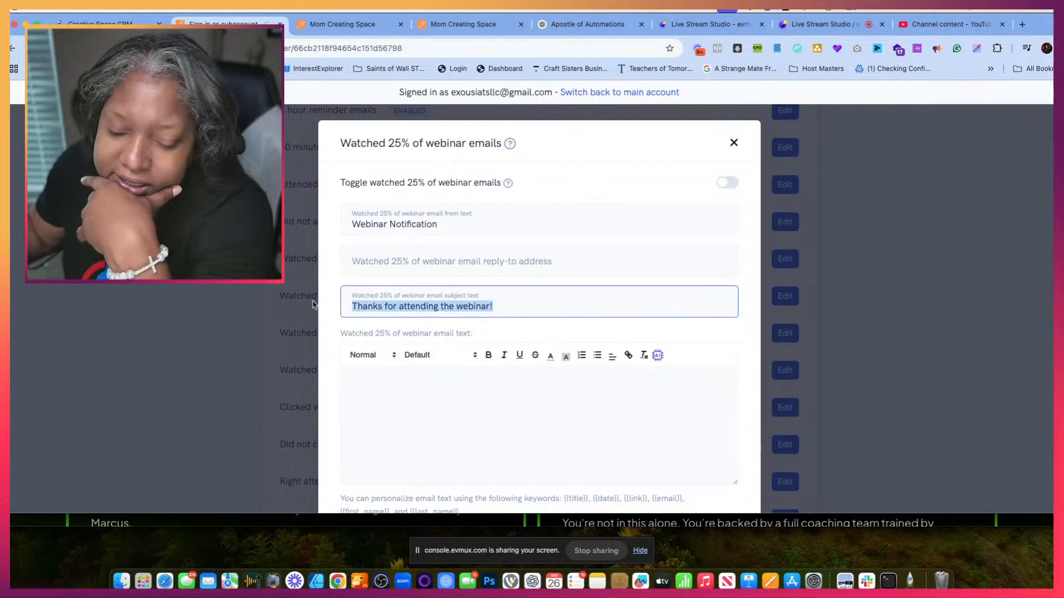
text(You've Started Strong — Keep Going!)
click(375, 420)
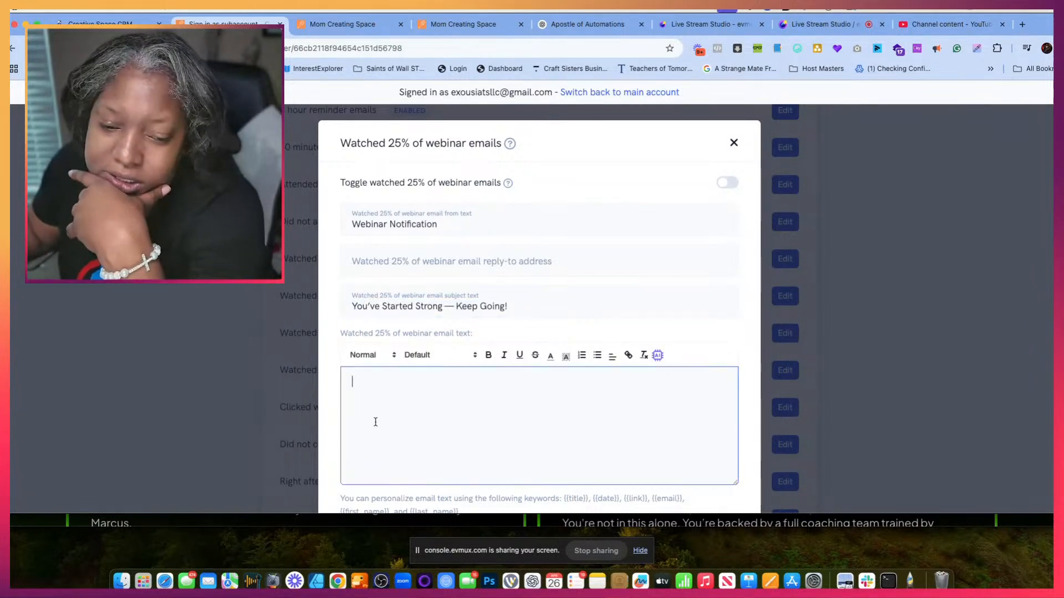
- Close the two Mom Creating Space replay page preview tabs
click(324, 24)
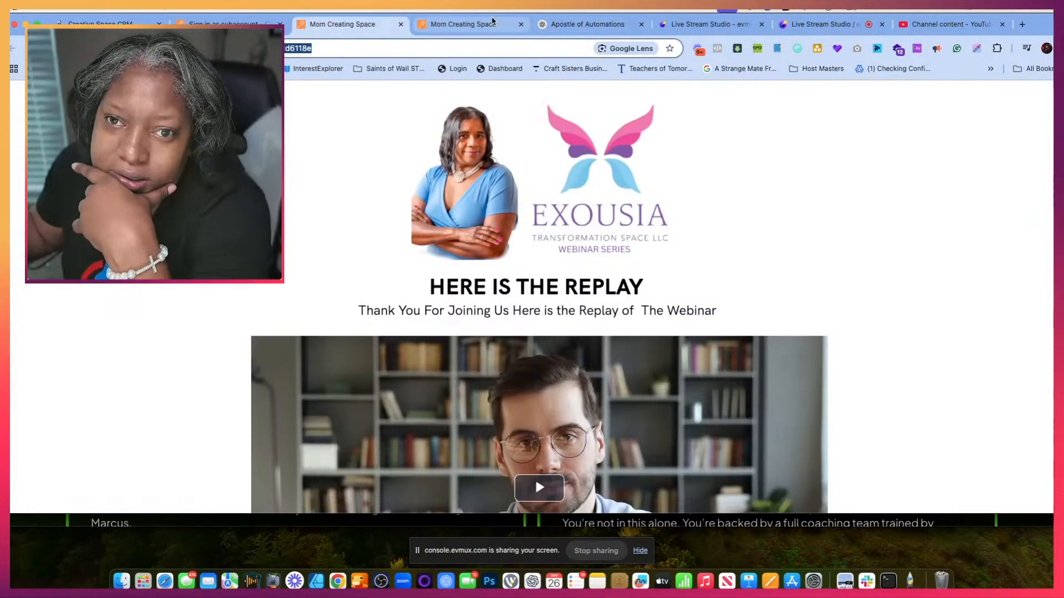
click(521, 24)
click(400, 25)
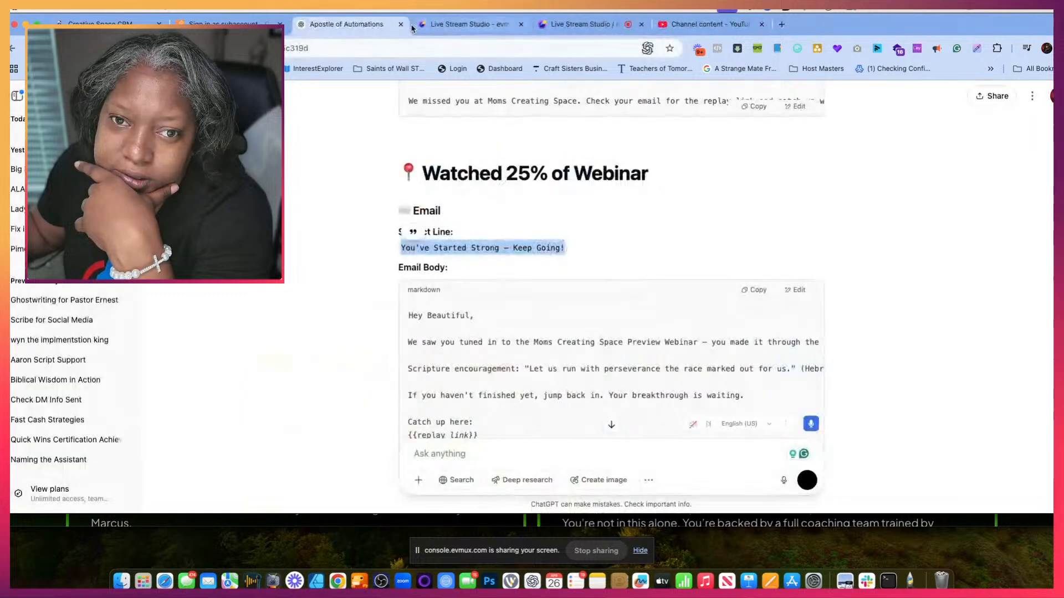
- Copy the Watched 25% email body from ChatGPT, from "We saw you tuned in" to the team signature, into the notification's email text
scroll(480, 282, down, 3)
drag(408, 250, 550, 348)
scroll(522, 337, down, 1)
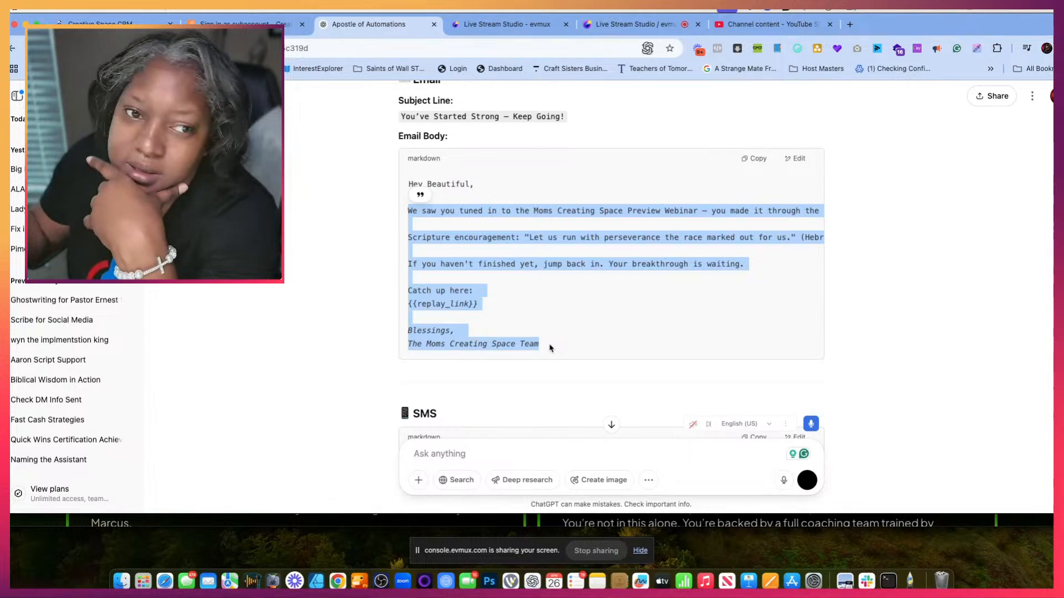
click(244, 25)
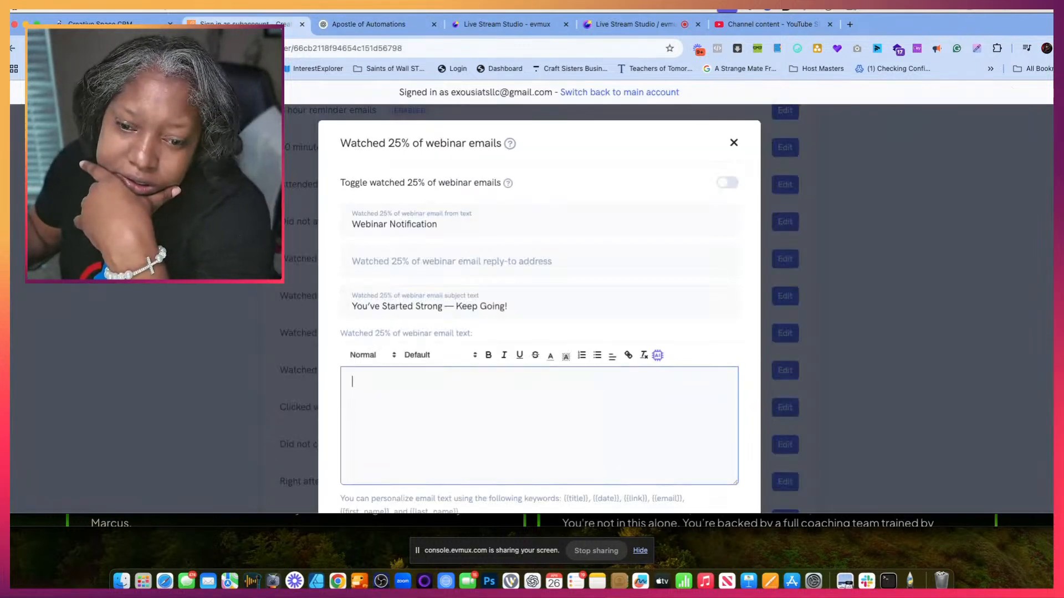
click(359, 395)
key(super+v)
- Delete the {{replay_link}} placeholder under "Catch up here:" in the Watched 25% email text and save the notification
scroll(435, 388, down, 1)
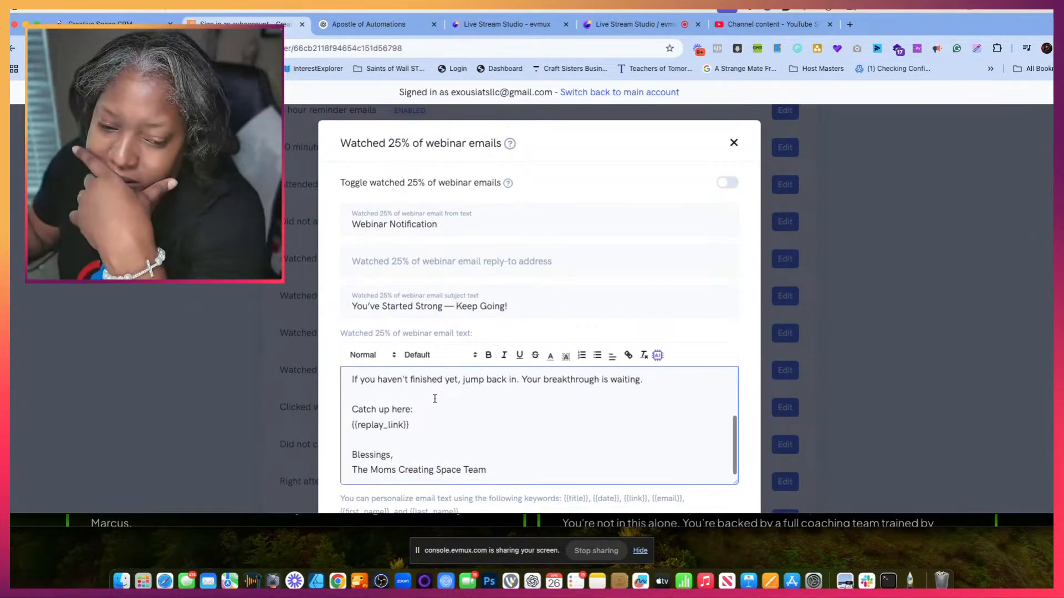
scroll(431, 415, down, 3)
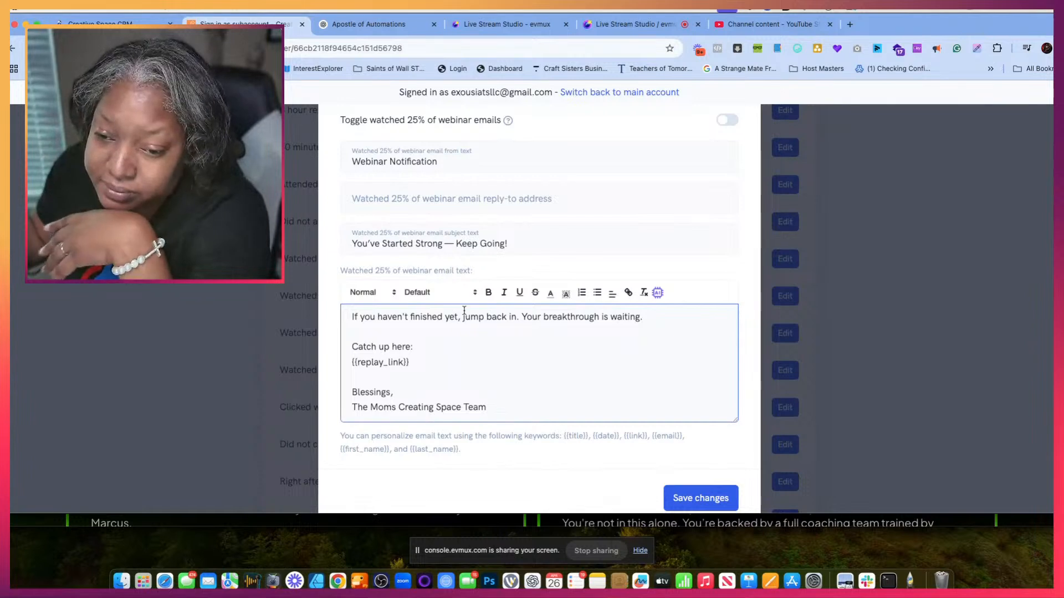
scroll(467, 304, down, 1)
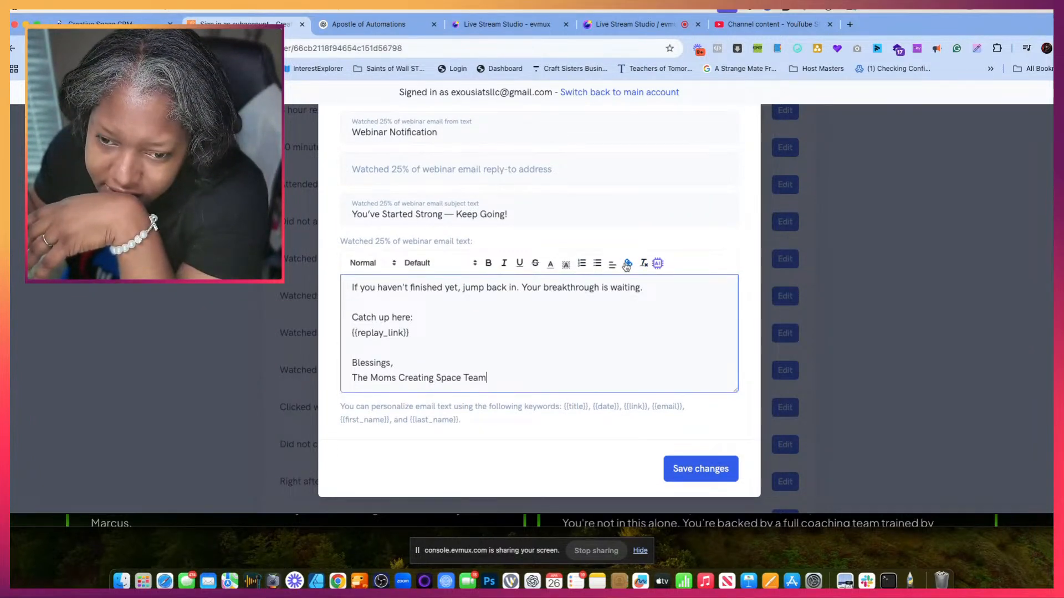
drag(409, 336, 333, 336)
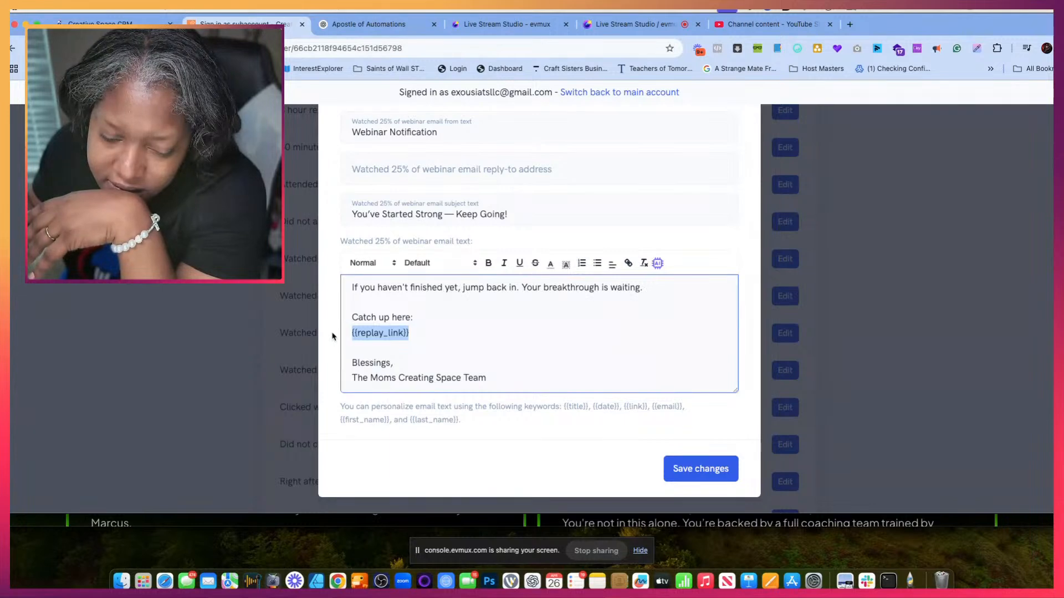
key(BackSpace)
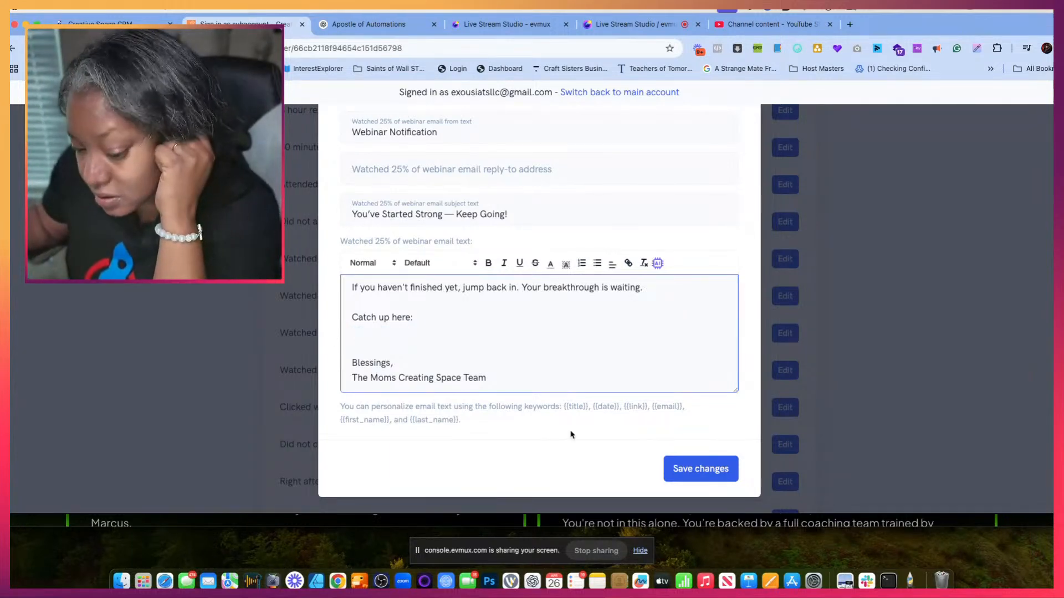
click(692, 471)
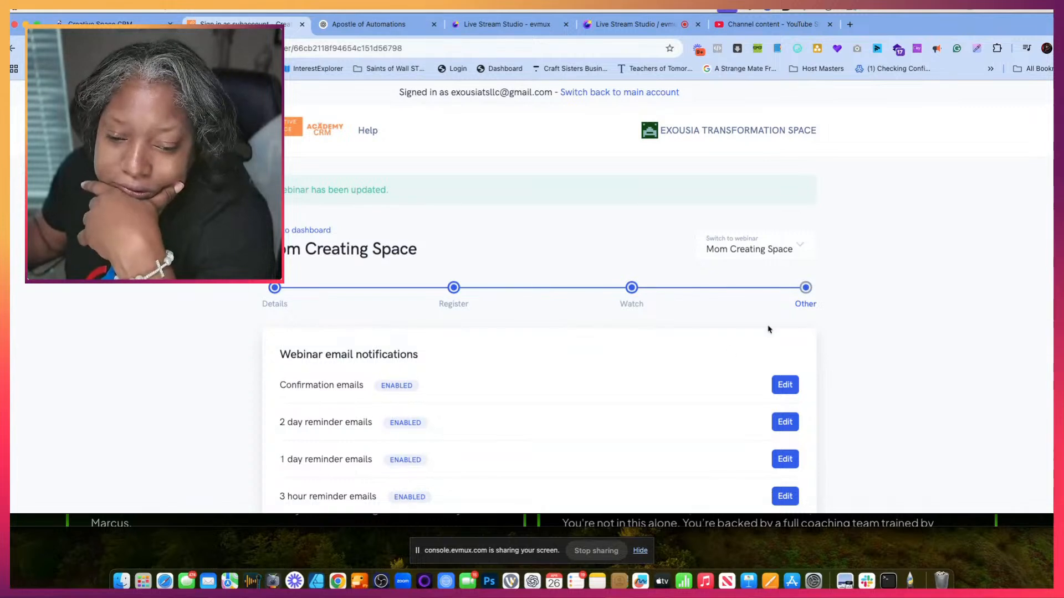
- Reopen the Watched 25% of webinar emails notification, enable it, and close its settings
scroll(688, 370, down, 7)
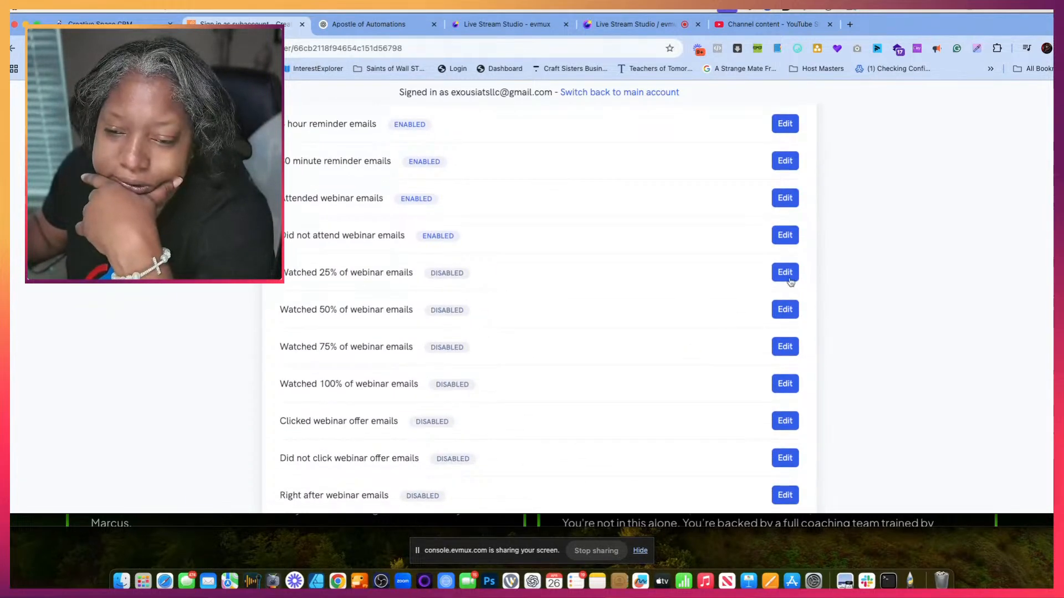
click(784, 272)
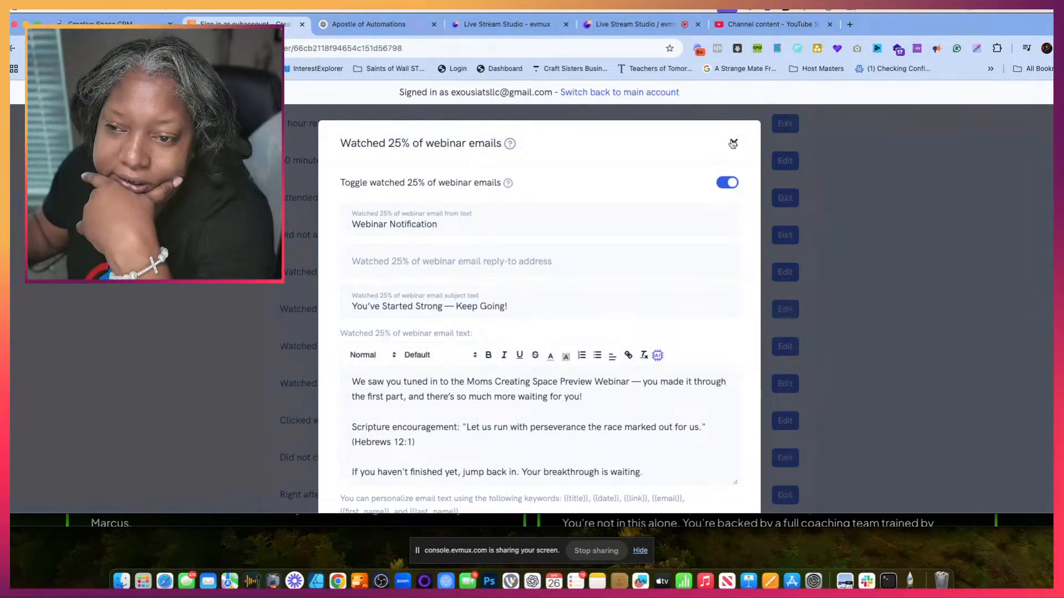
click(732, 144)
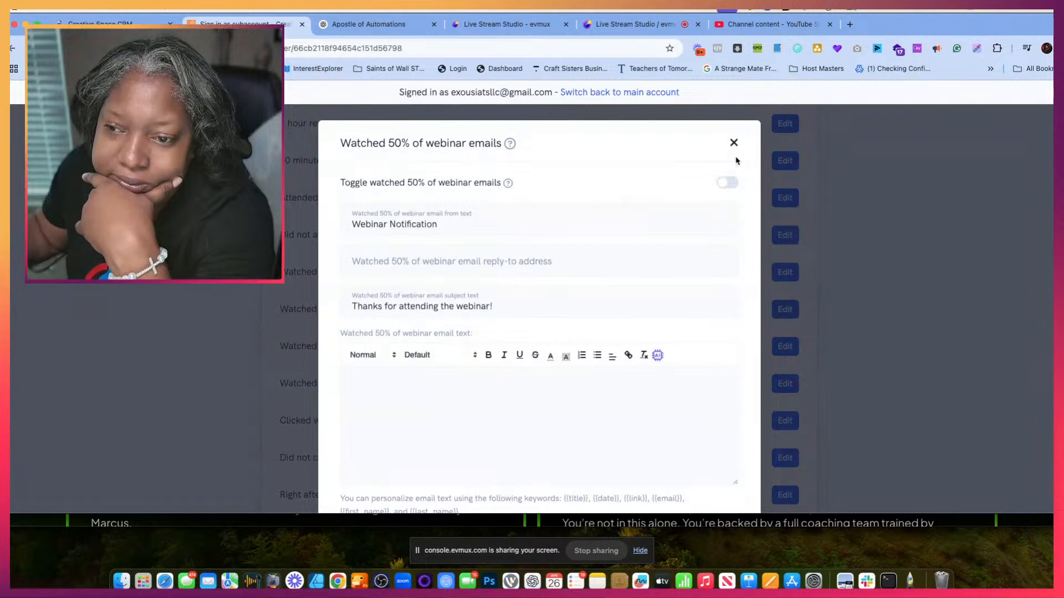
- Enable the Watched 50% of webinar emails and set the subject to "You're Halfway There — Keep Pressing!", copied from ChatGPT
click(728, 182)
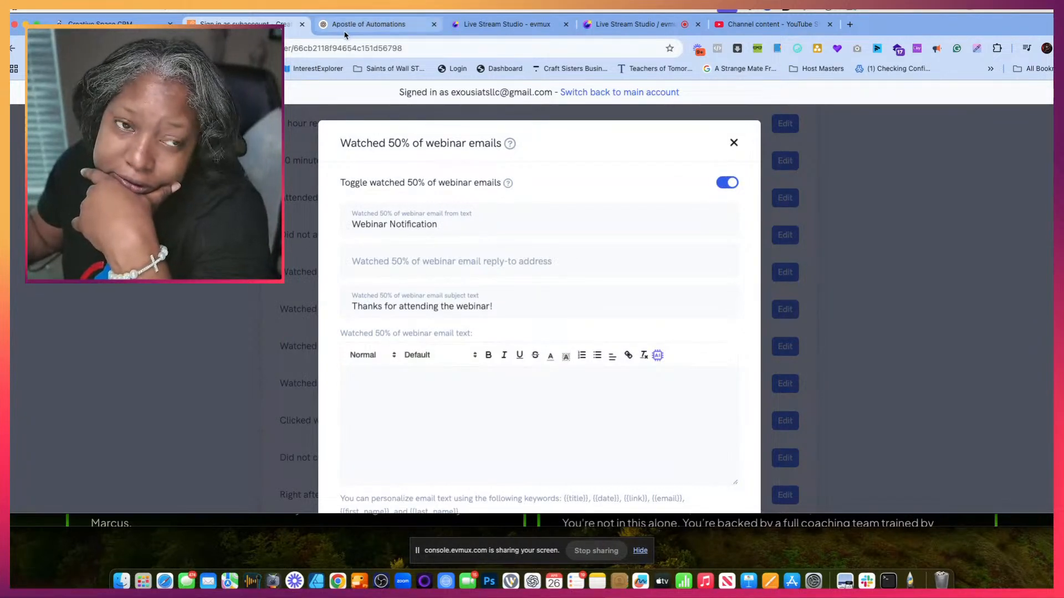
click(368, 24)
click(356, 248)
scroll(525, 233, down, 10)
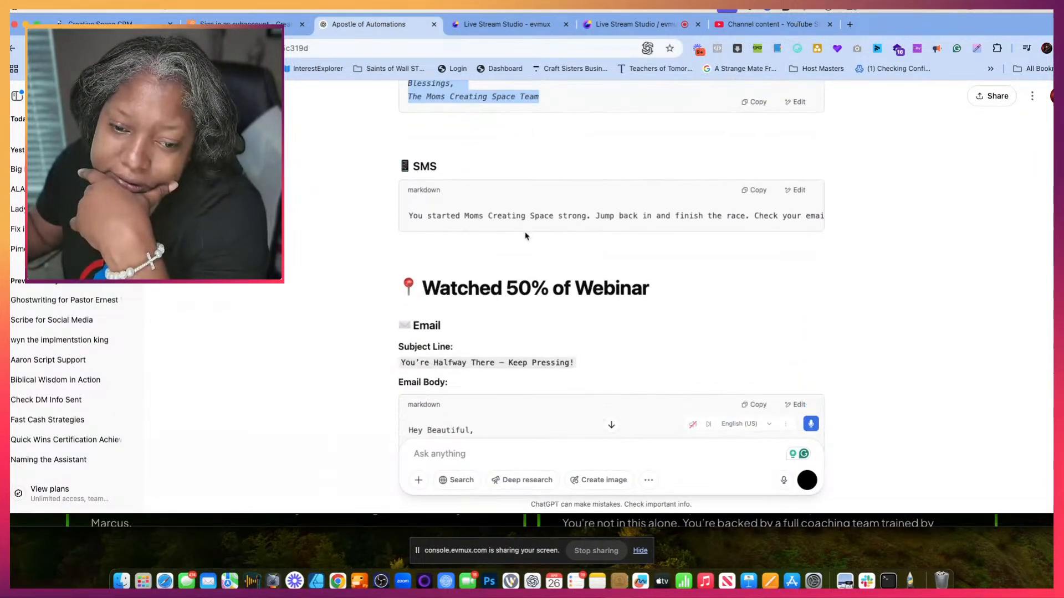
drag(401, 265, 574, 270)
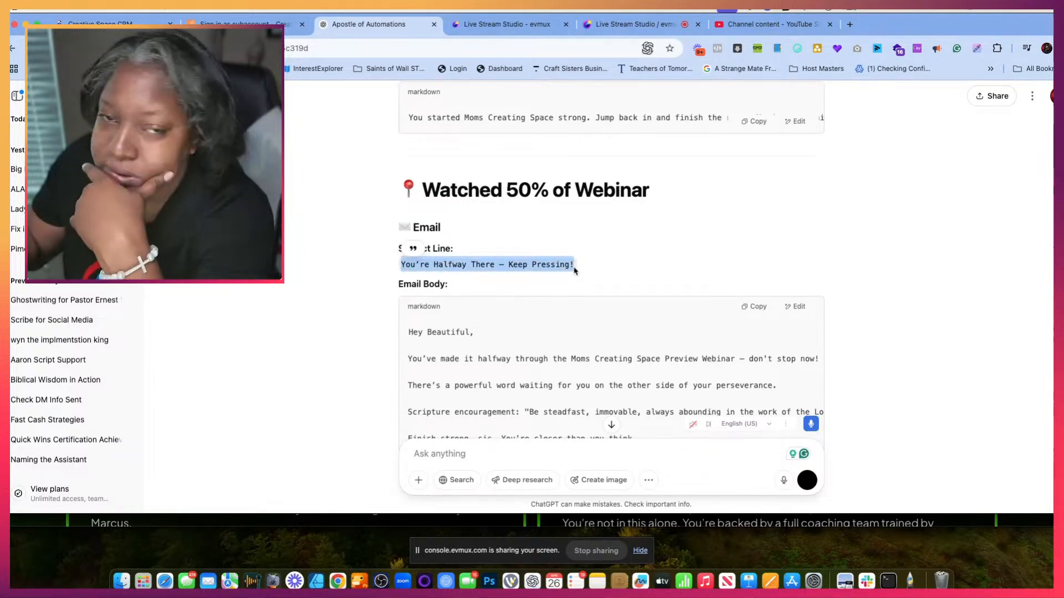
click(249, 24)
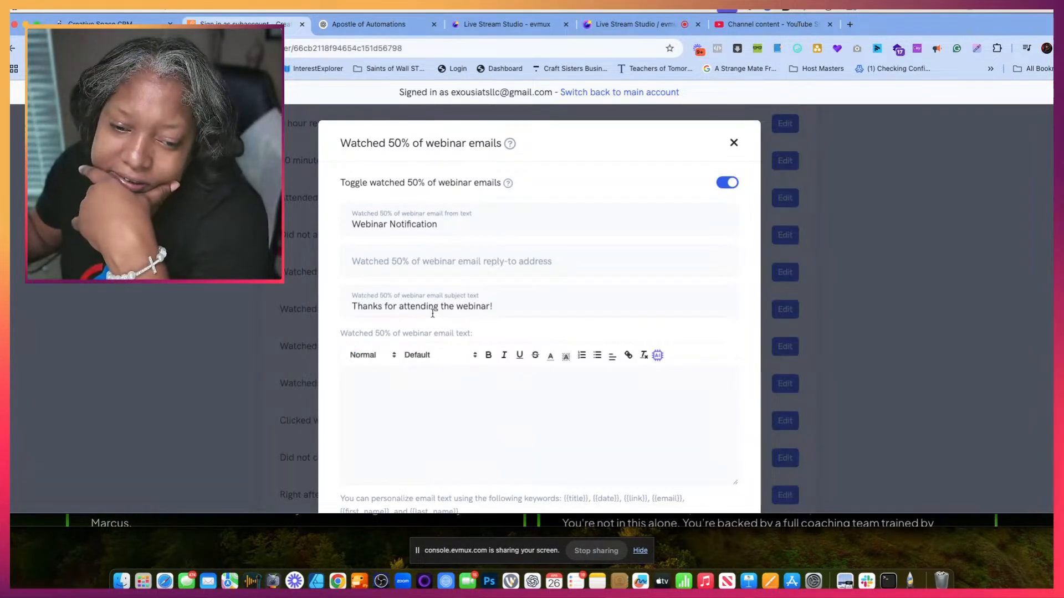
drag(495, 312, 335, 311)
text(You’re Halfway There — Keep Pressing!)
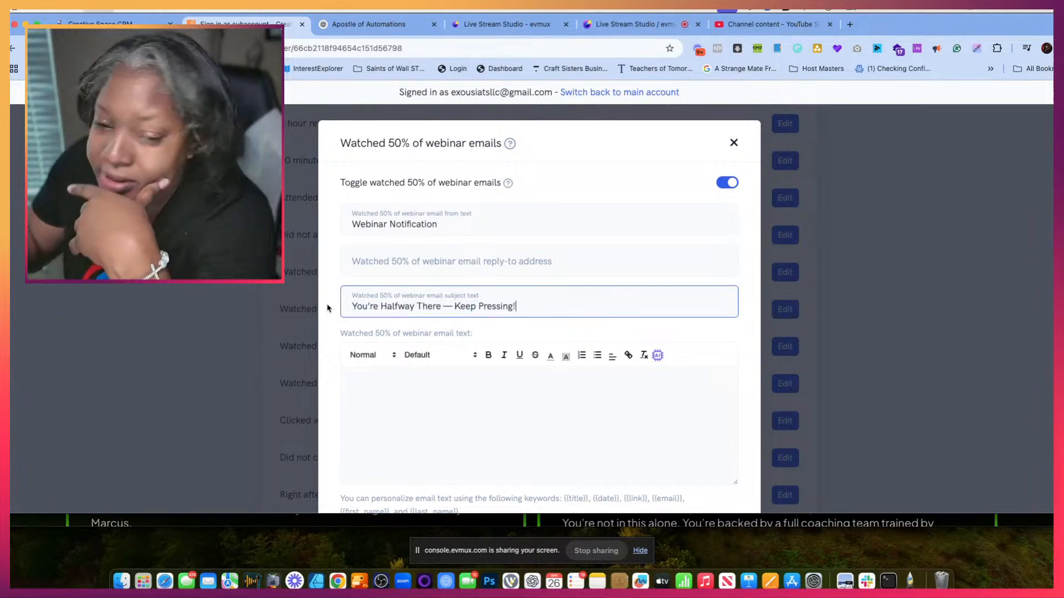
- Copy the Watched 50% email body from ChatGPT, "You've made it halfway" to "We're rooting for you,", into the email text and save
click(364, 382)
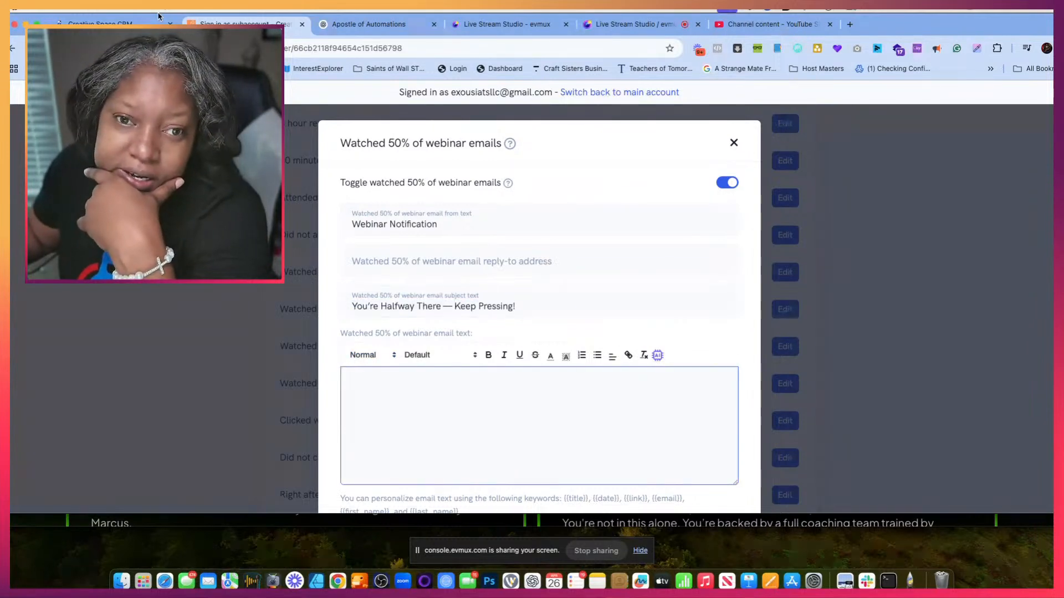
click(373, 22)
drag(408, 270, 540, 370)
scroll(534, 396, down, 1)
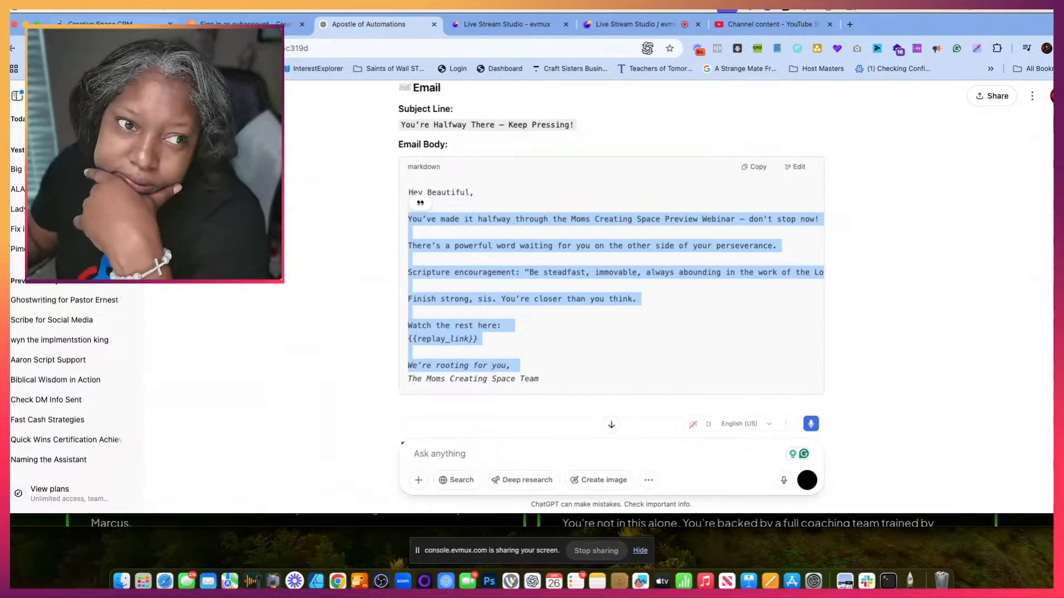
click(240, 24)
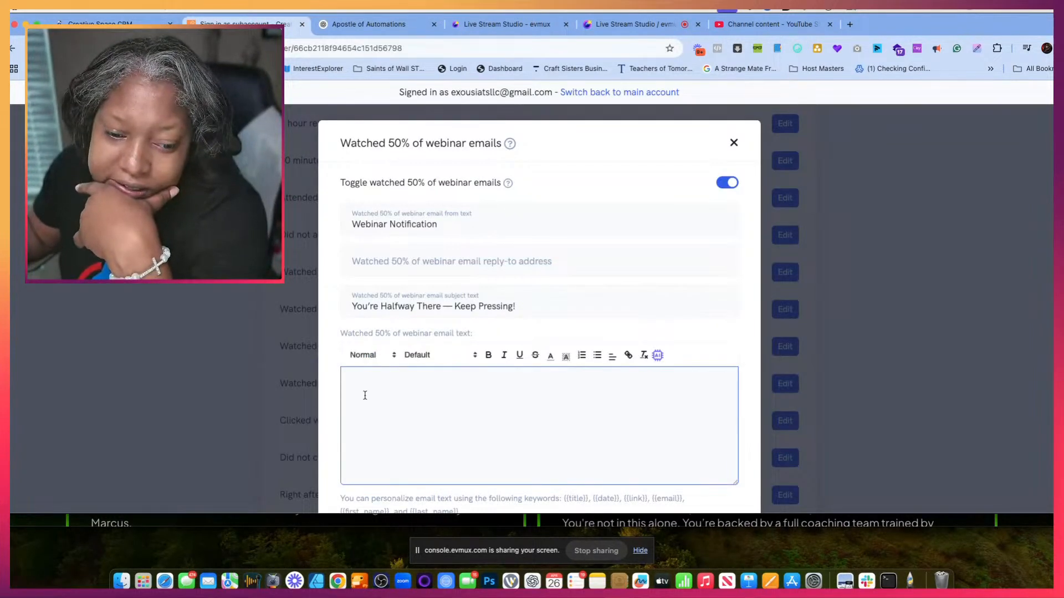
key(super+v)
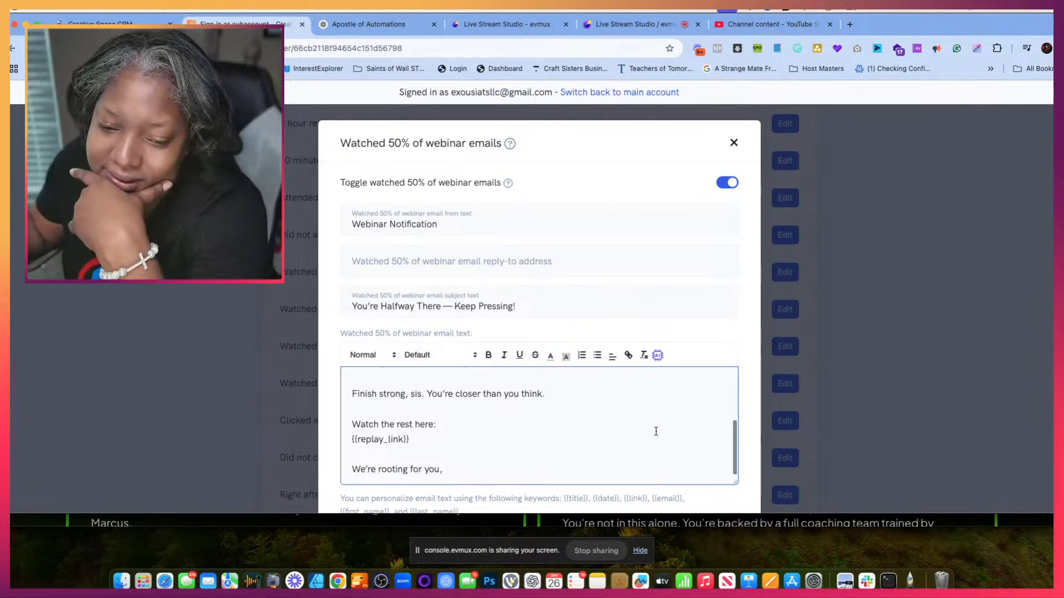
scroll(625, 317, down, 3)
click(700, 468)
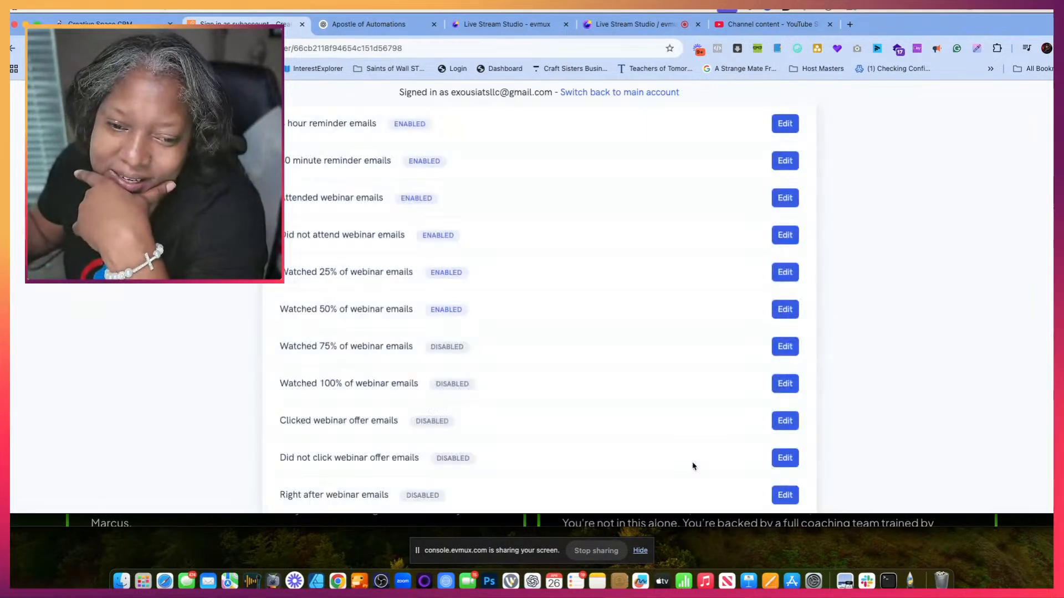
- Open the Watched 100% of webinar emails notification, enable it, and select its subject text
scroll(683, 410, down, 10)
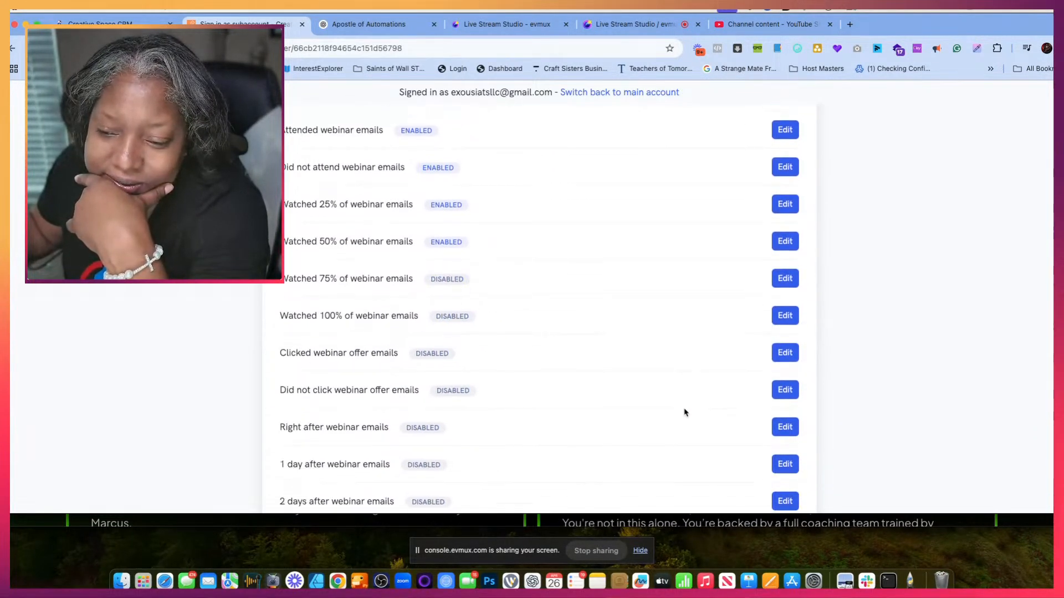
click(785, 302)
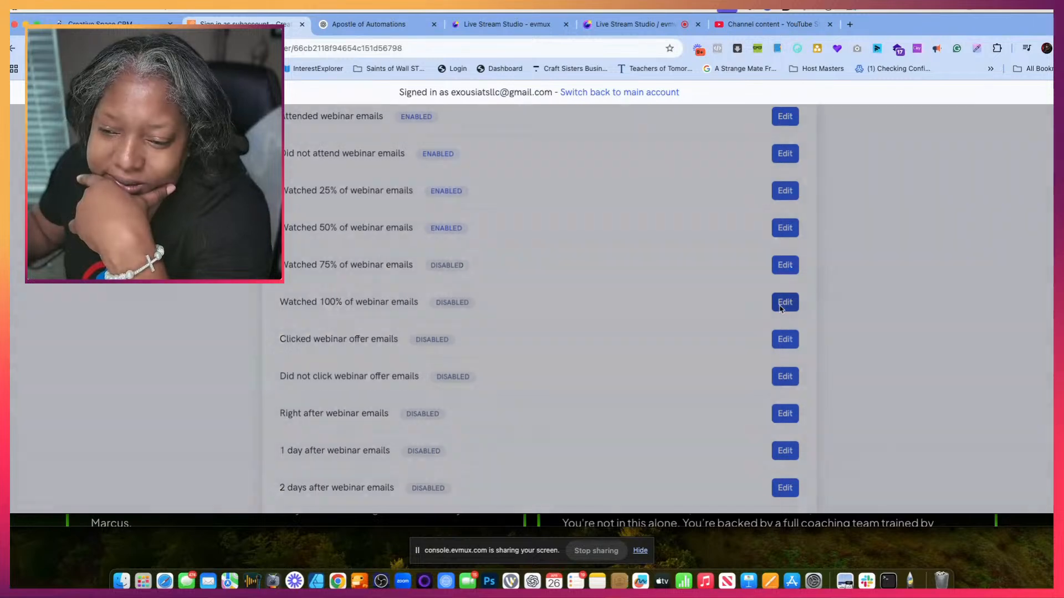
click(728, 184)
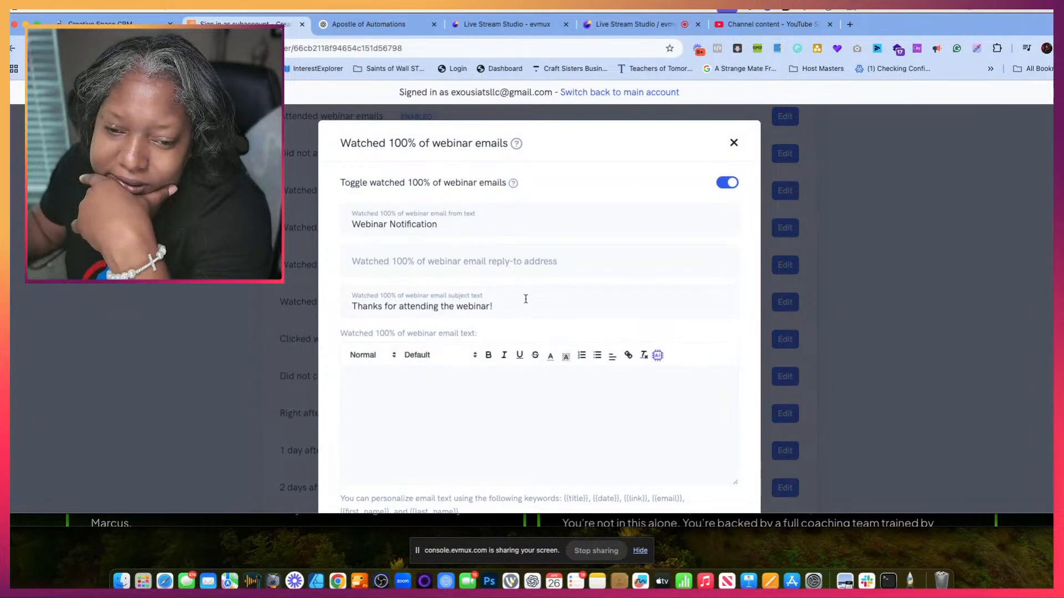
drag(525, 299, 363, 263)
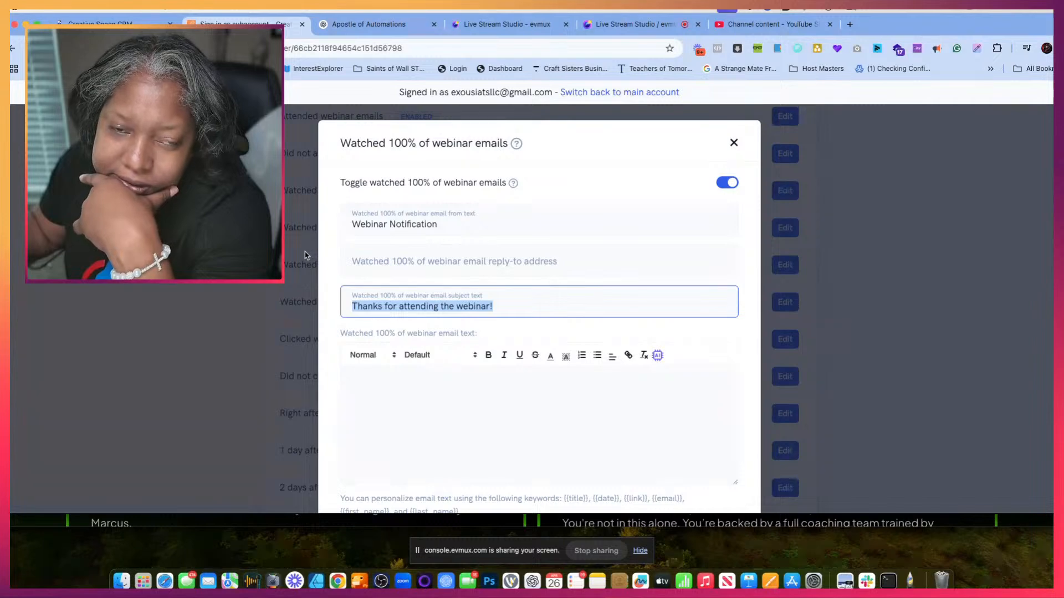
- Copy the Watched 75% subject line "Almost There — Finish Strong!" from ChatGPT and close the Watched 100% notification
click(368, 24)
scroll(426, 302, down, 10)
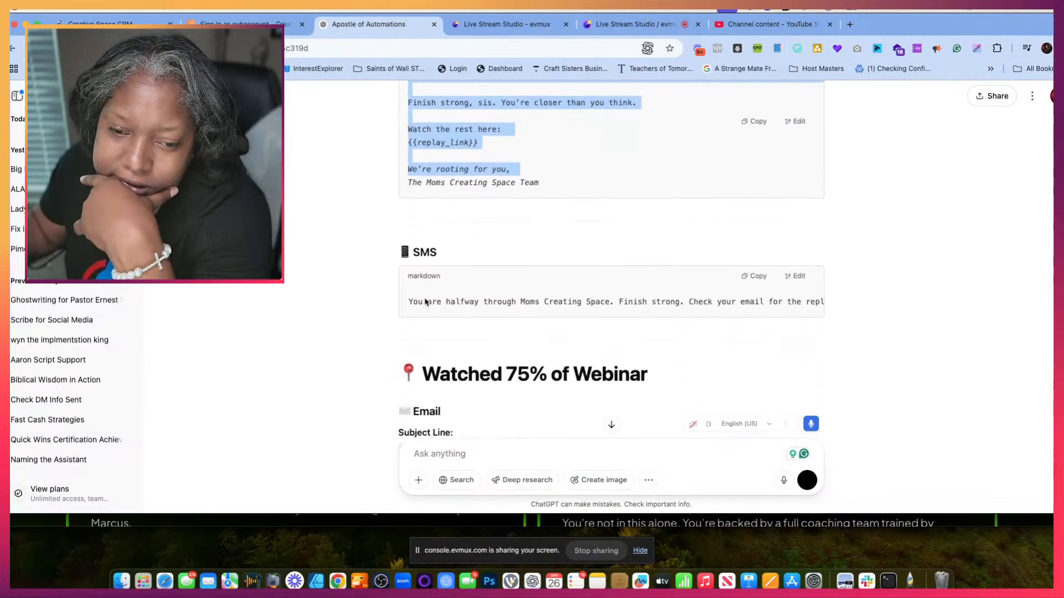
scroll(426, 302, down, 1)
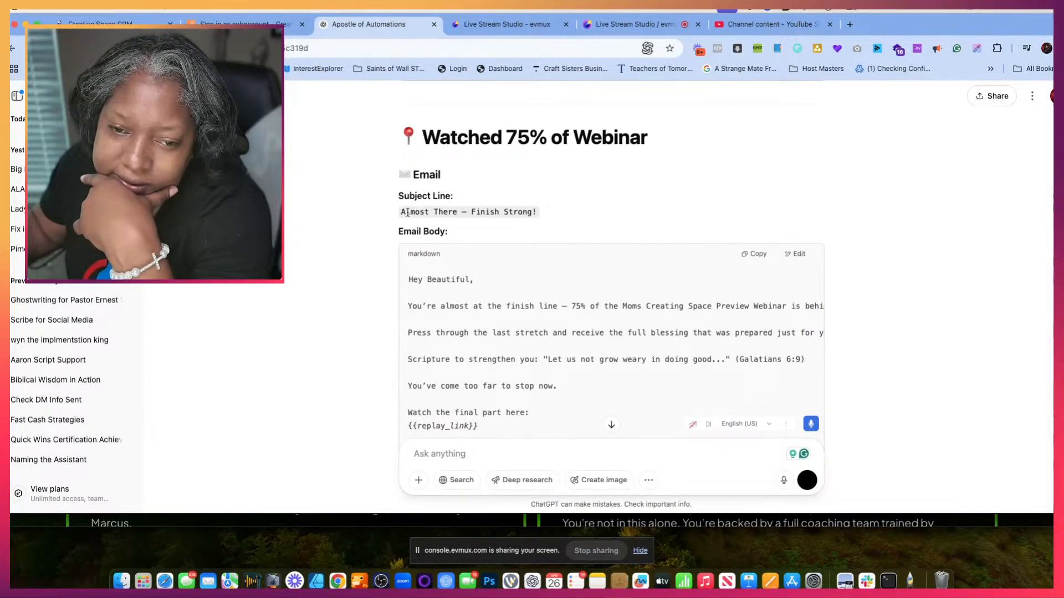
drag(401, 209, 548, 220)
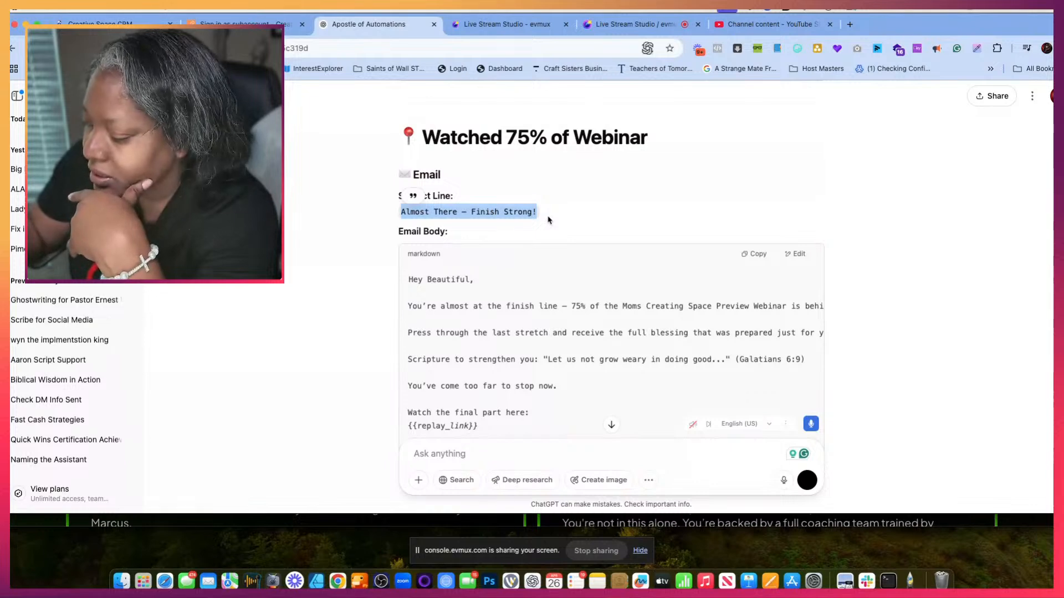
key(ctrl+shift+Tab)
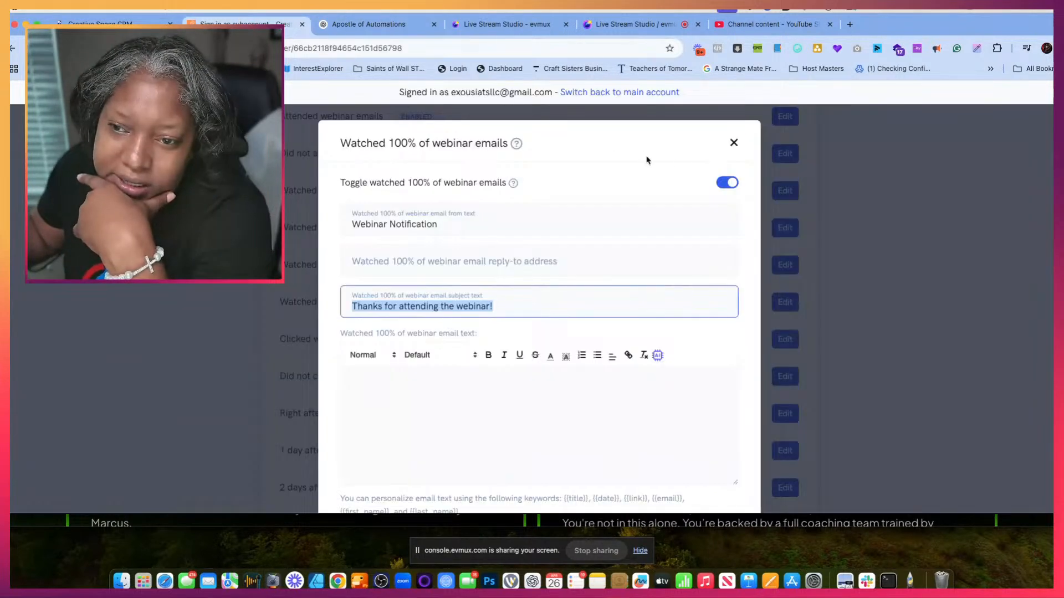
click(746, 143)
click(734, 143)
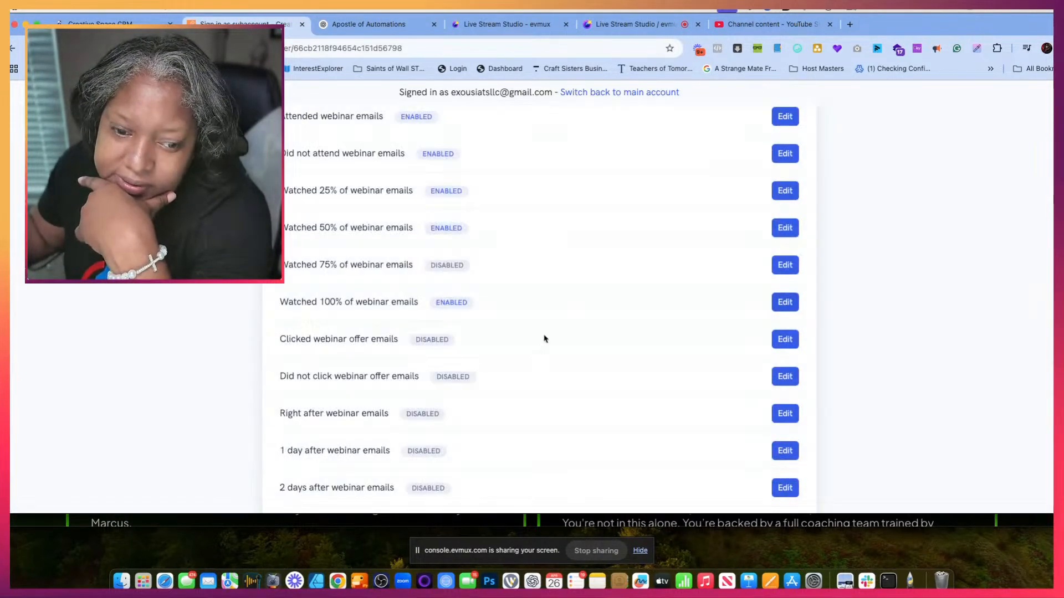
- Enable the Watched 75% of webinar emails and set their subject to the copied "Almost There — Finish Strong!"
click(785, 275)
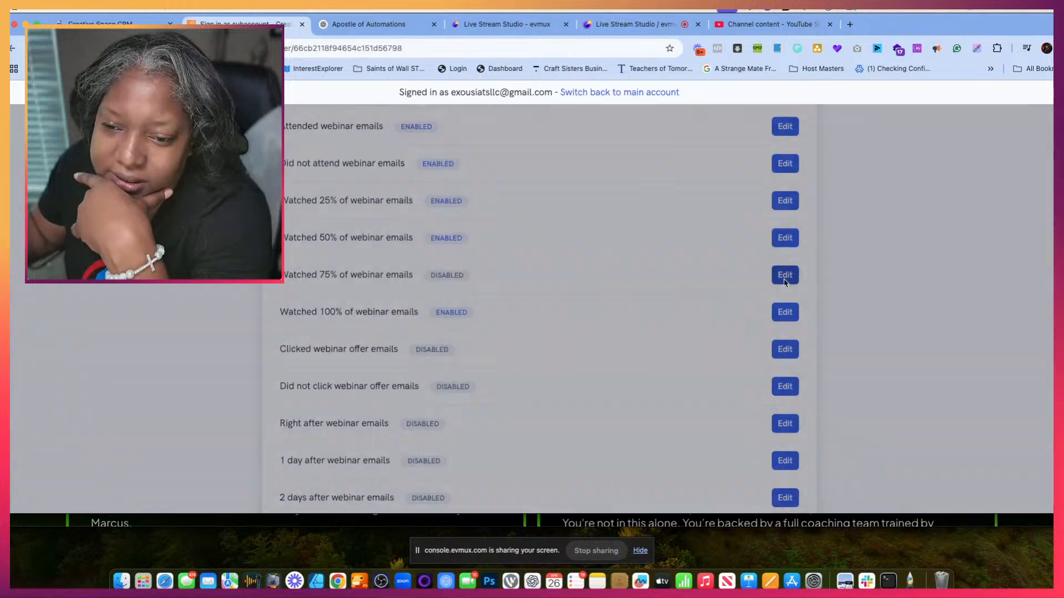
click(726, 181)
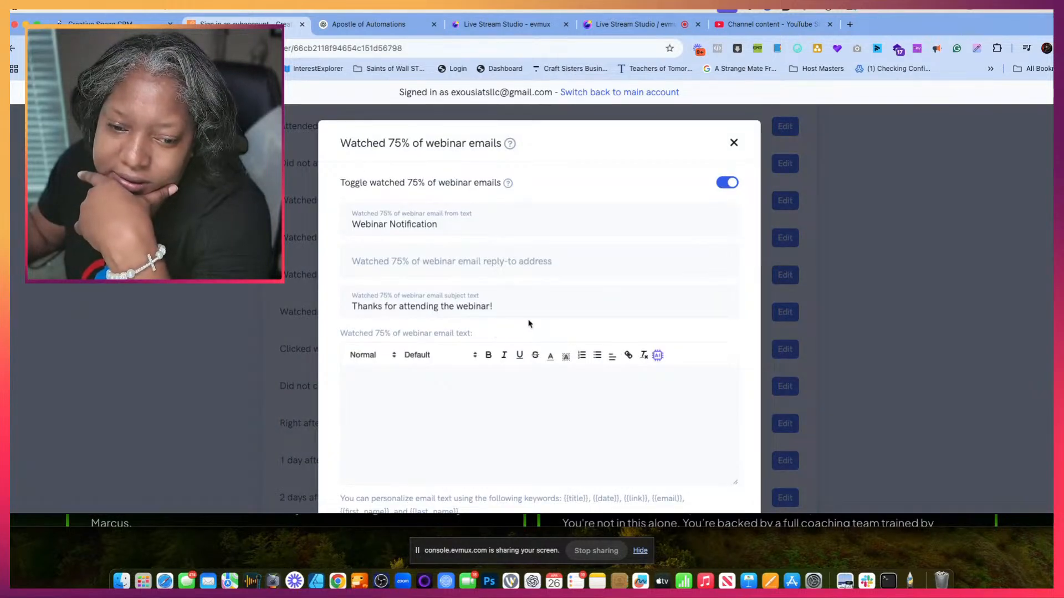
drag(527, 323, 348, 284)
click(376, 294)
drag(493, 306, 333, 313)
text(Almost There — Finish Strong!)
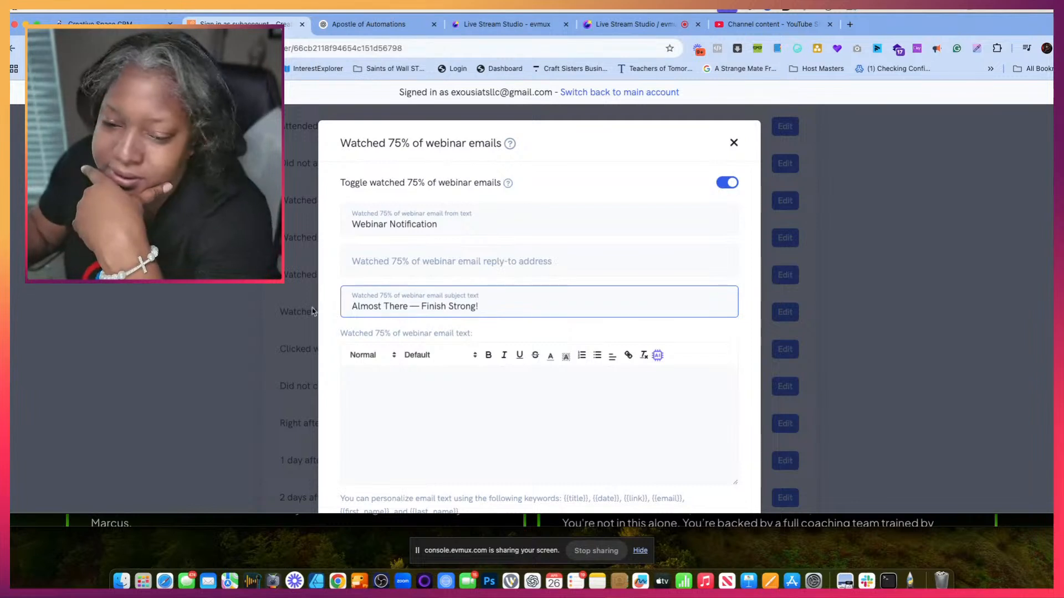
- Copy the Watched 75% email body from ChatGPT, "You're almost at the finish line" to "With Expectation,", into the Watched 75% email text
click(365, 401)
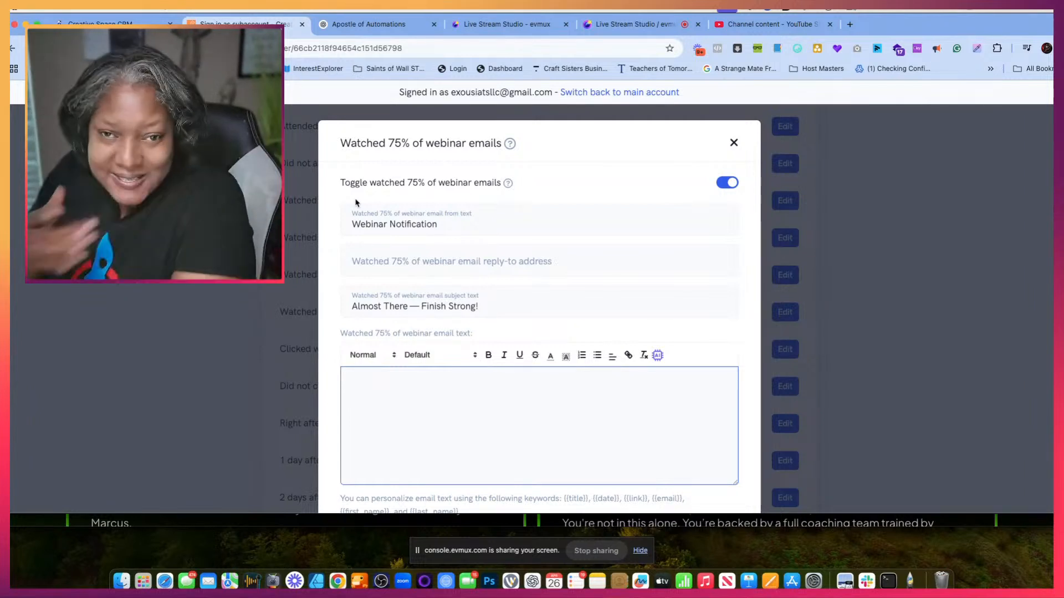
click(360, 27)
scroll(443, 188, down, 3)
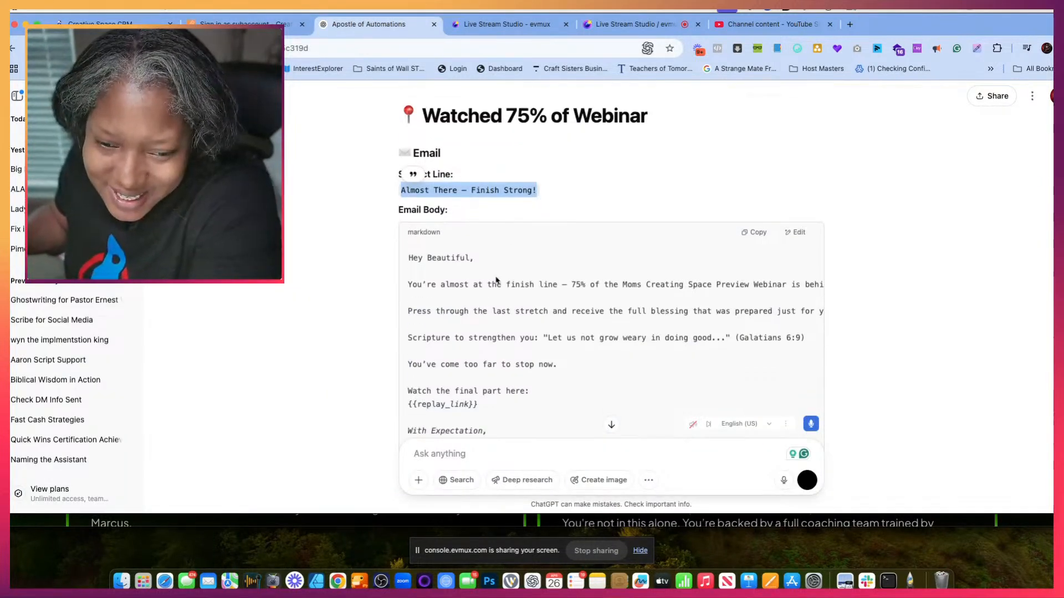
drag(410, 184, 577, 336)
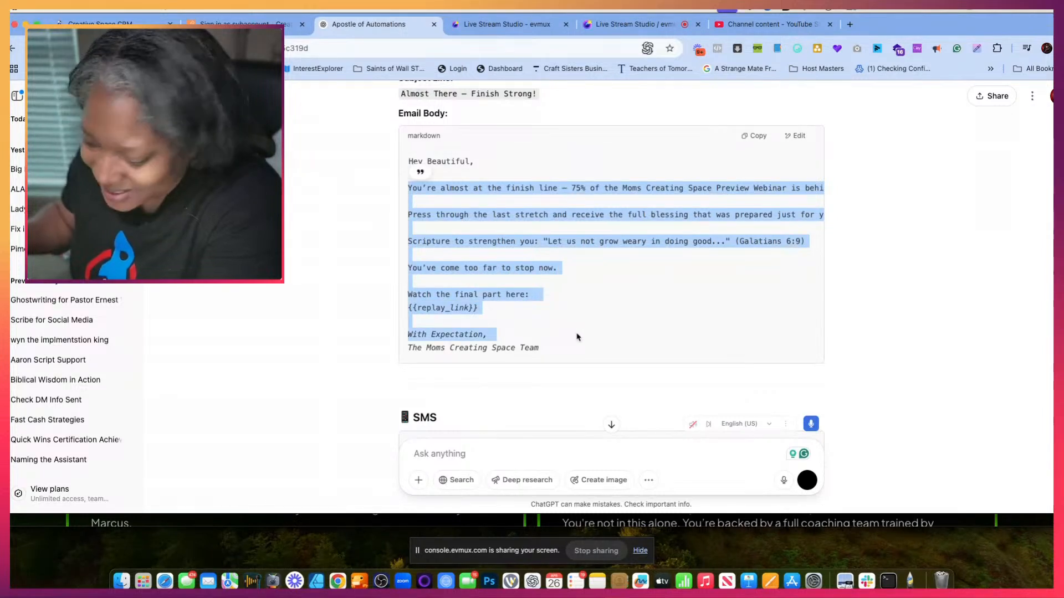
click(265, 26)
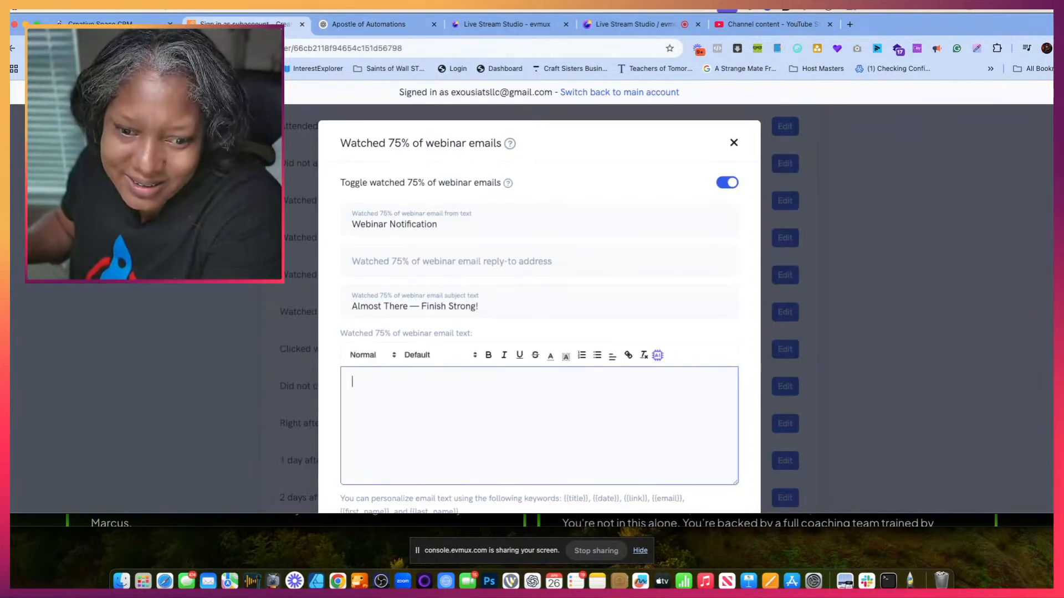
key(super+v)
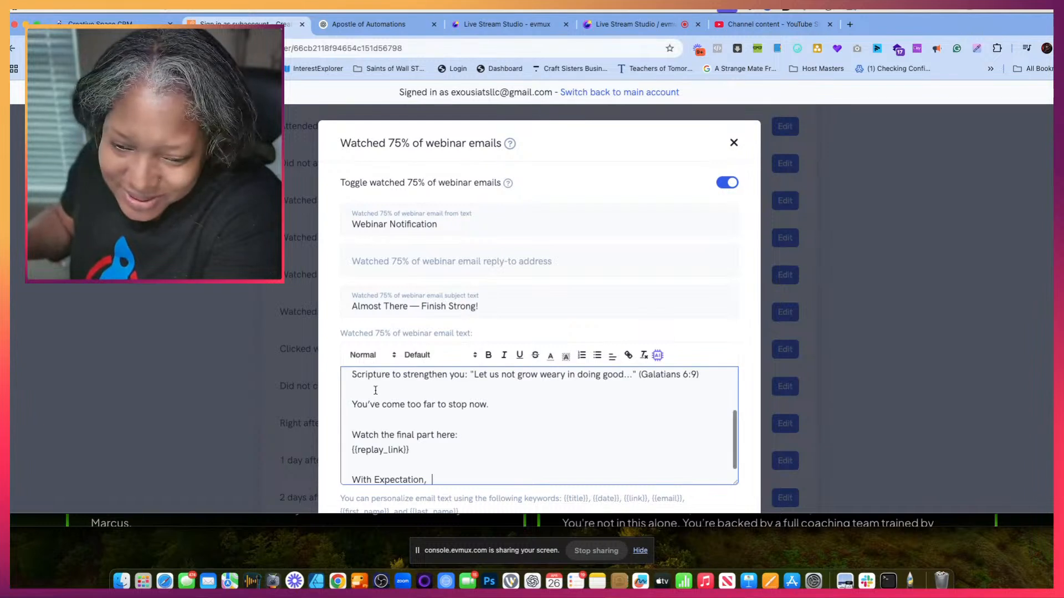
- Sign the Watched 75% email with the host's short name below "With Expectation," and save the changes
scroll(488, 421, down, 1)
scroll(488, 431, up, 2)
scroll(489, 431, up, 3)
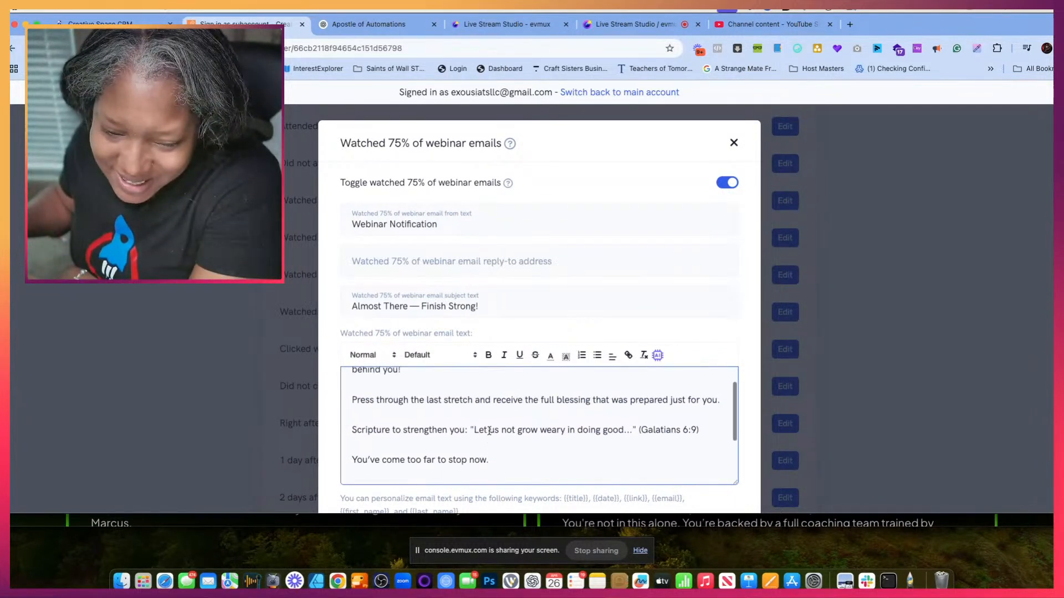
scroll(488, 431, down, 1)
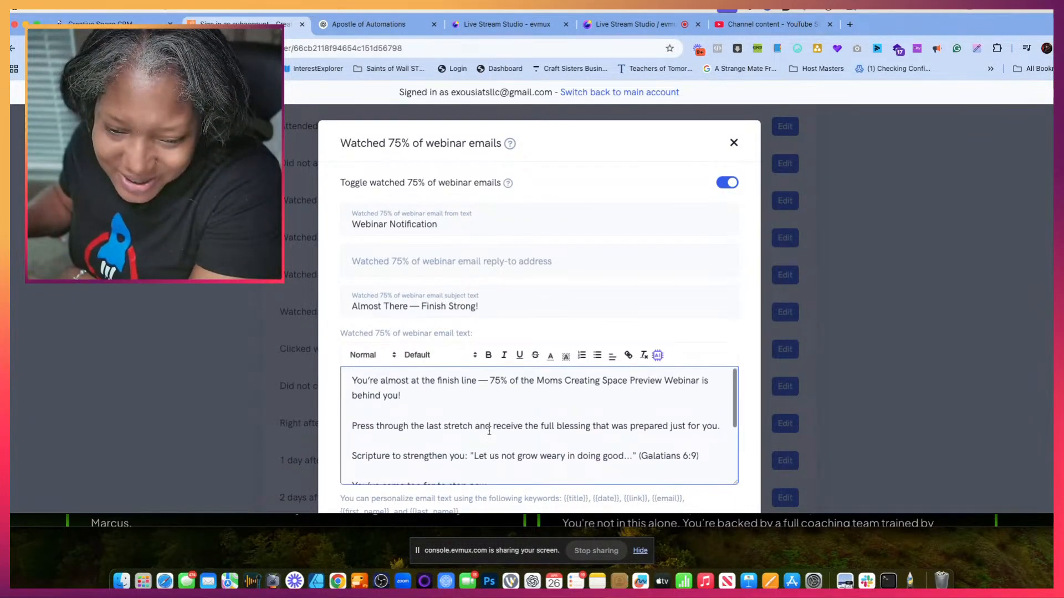
scroll(489, 431, down, 2)
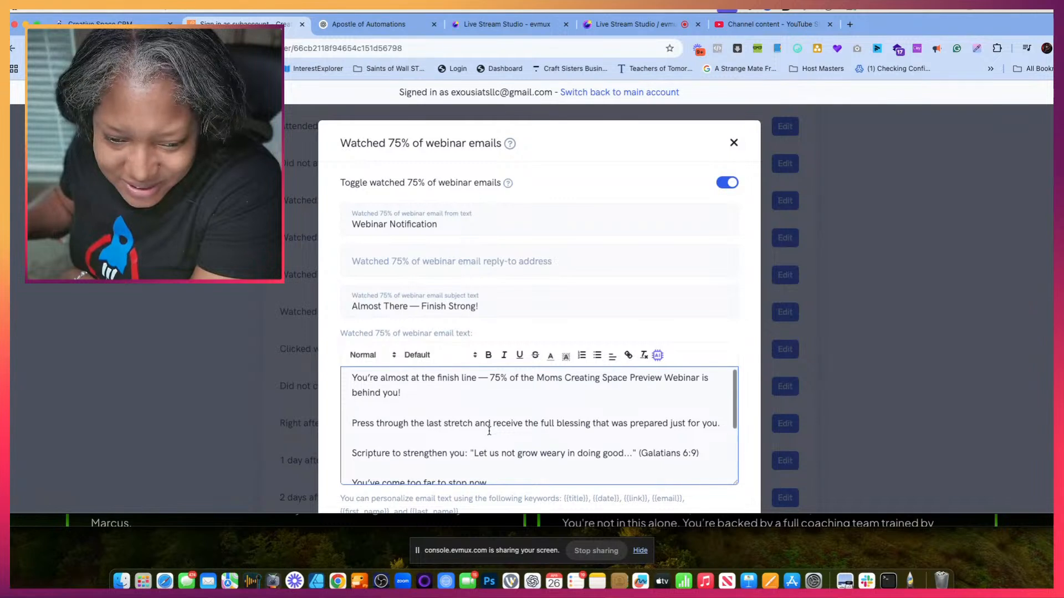
scroll(489, 431, down, 3)
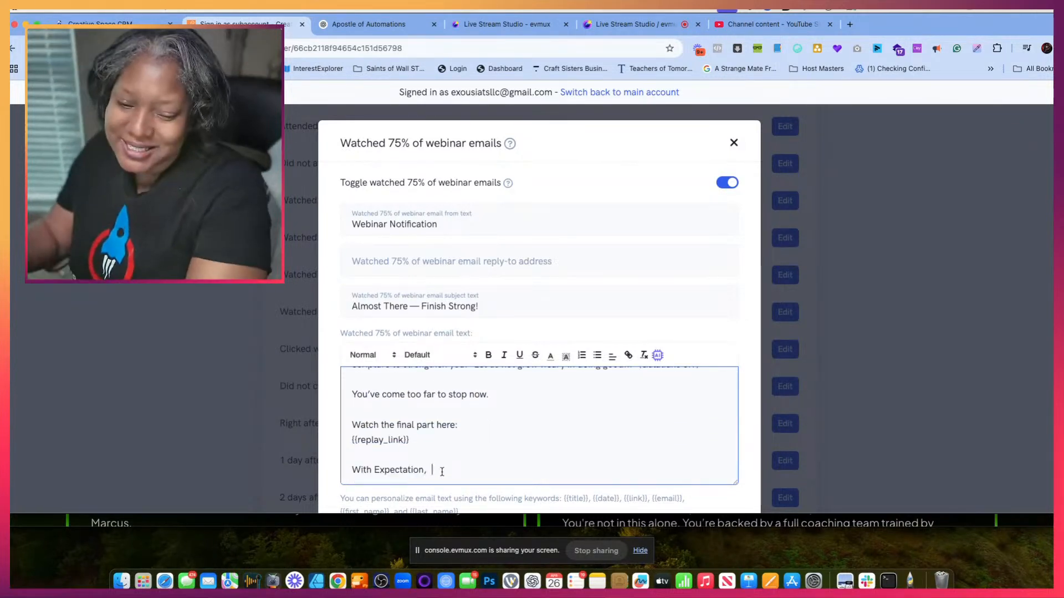
scroll(442, 476, down, 1)
key(Return)
text(Dr.G)
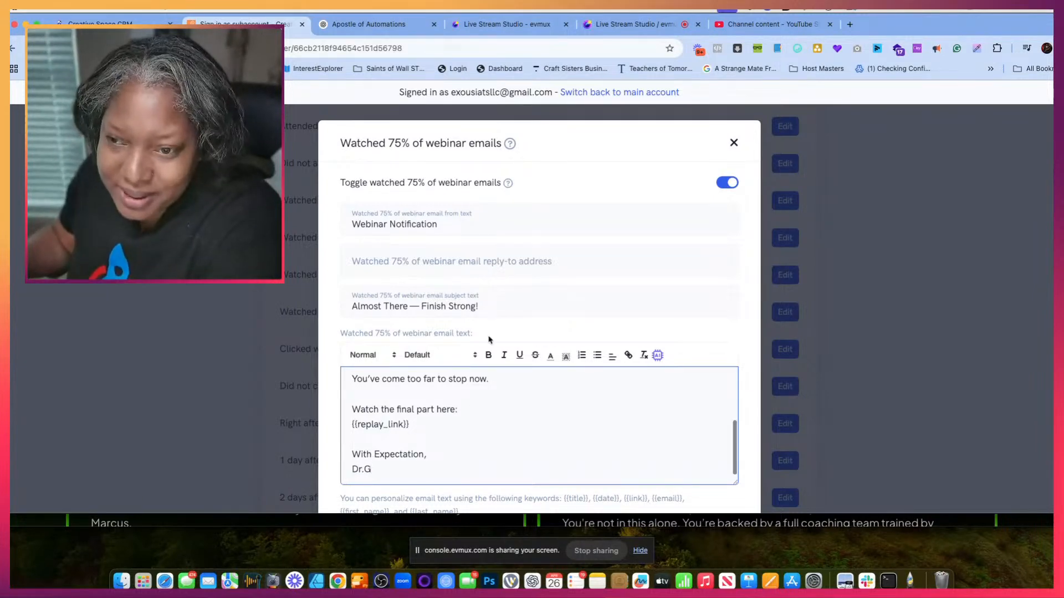
scroll(711, 284, down, 4)
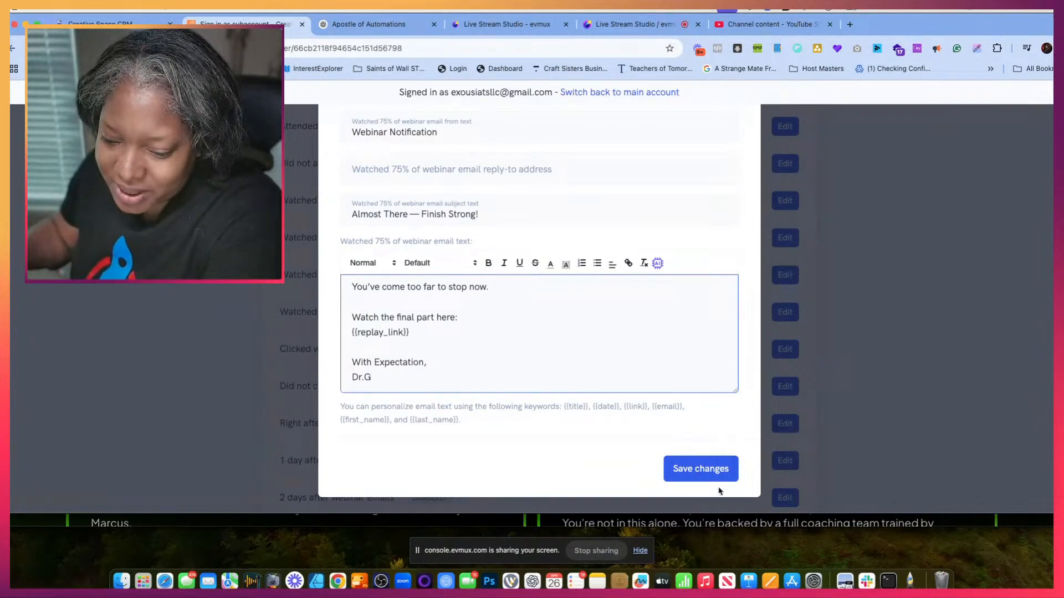
click(707, 467)
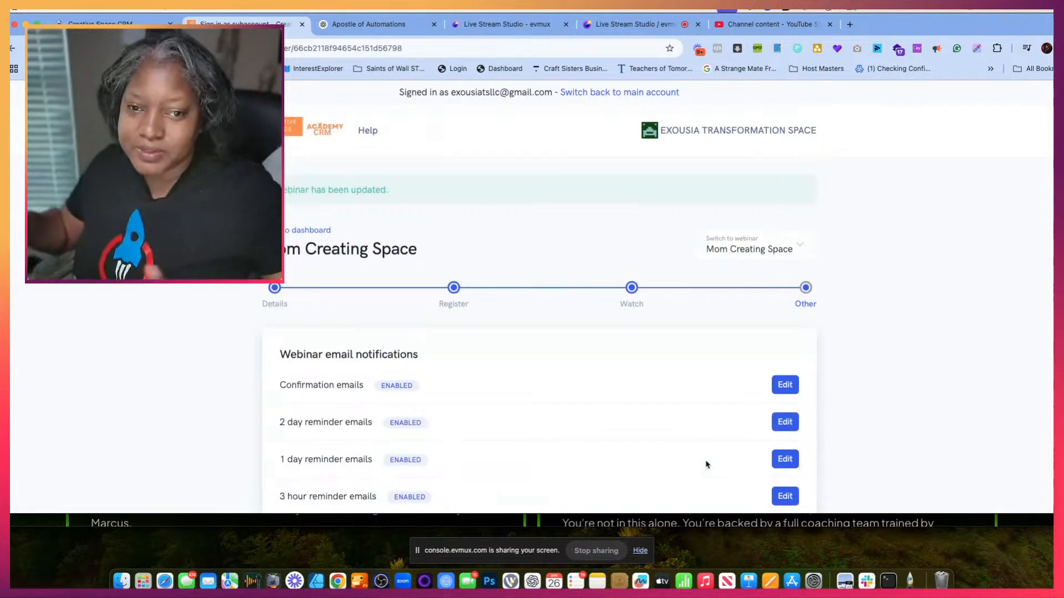
- Review the enabled and disabled notifications in the list and open the Clicked webinar offer emails for editing
scroll(459, 433, down, 5)
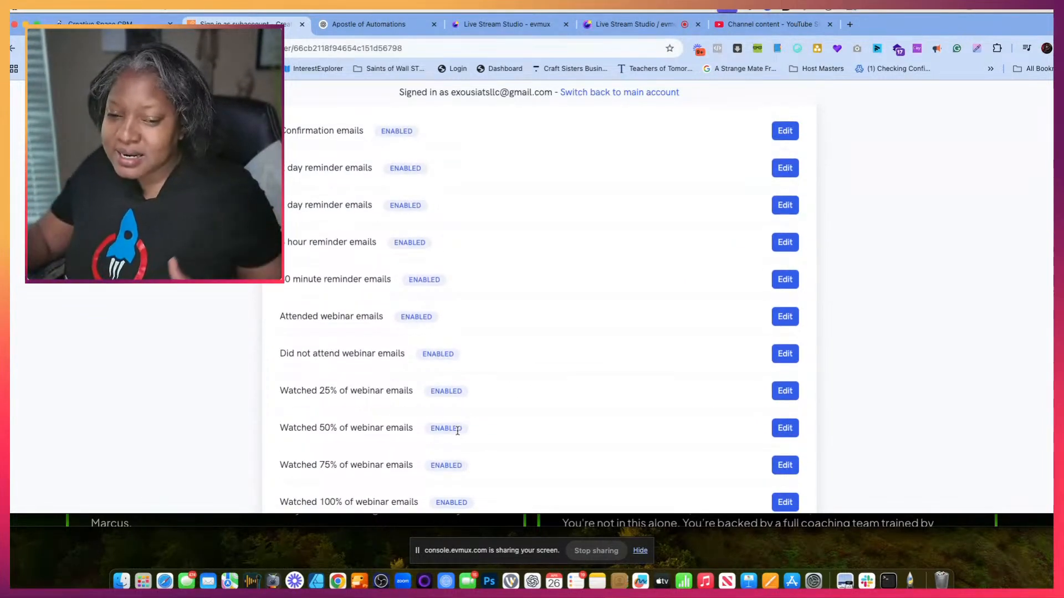
scroll(410, 457, down, 2)
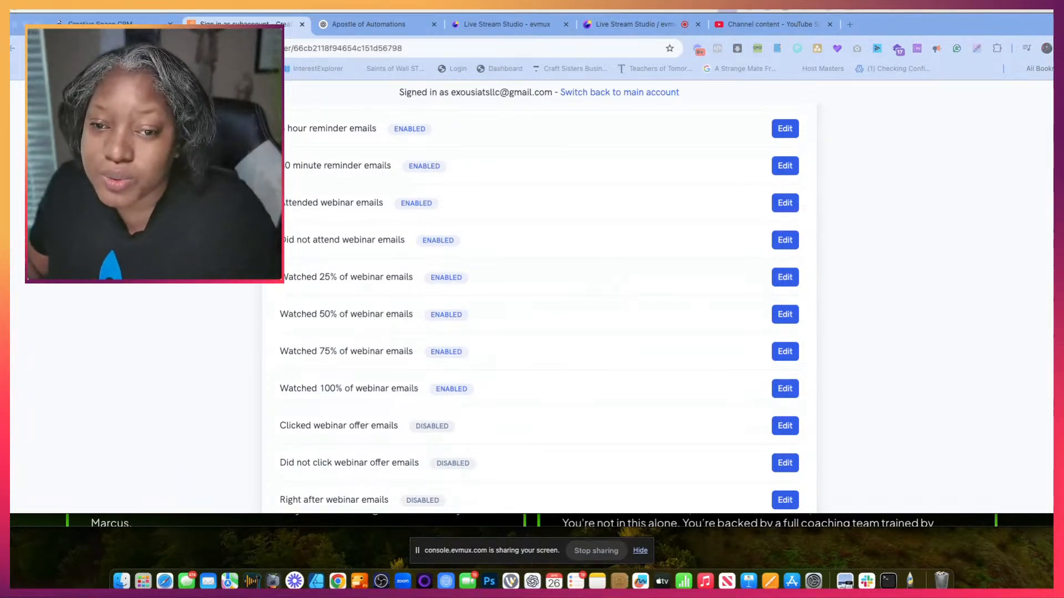
scroll(378, 377, down, 3)
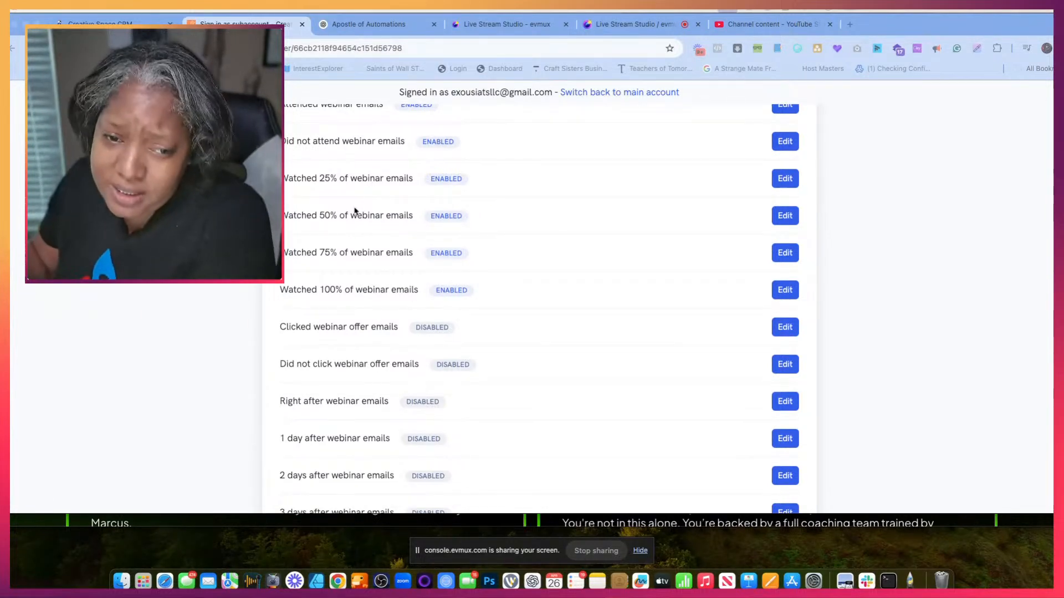
scroll(378, 327, up, 2)
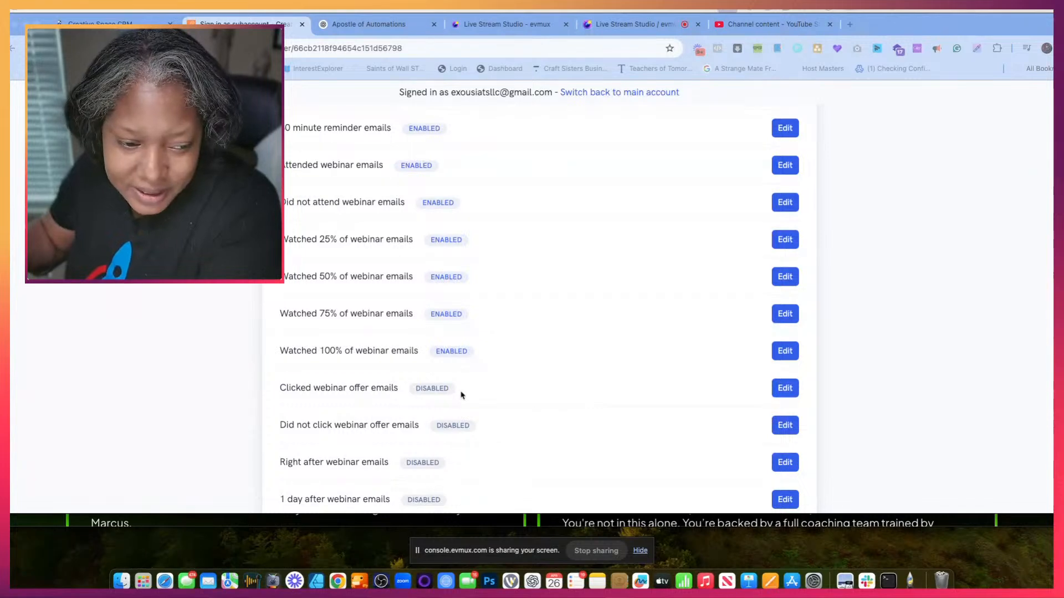
scroll(461, 395, down, 3)
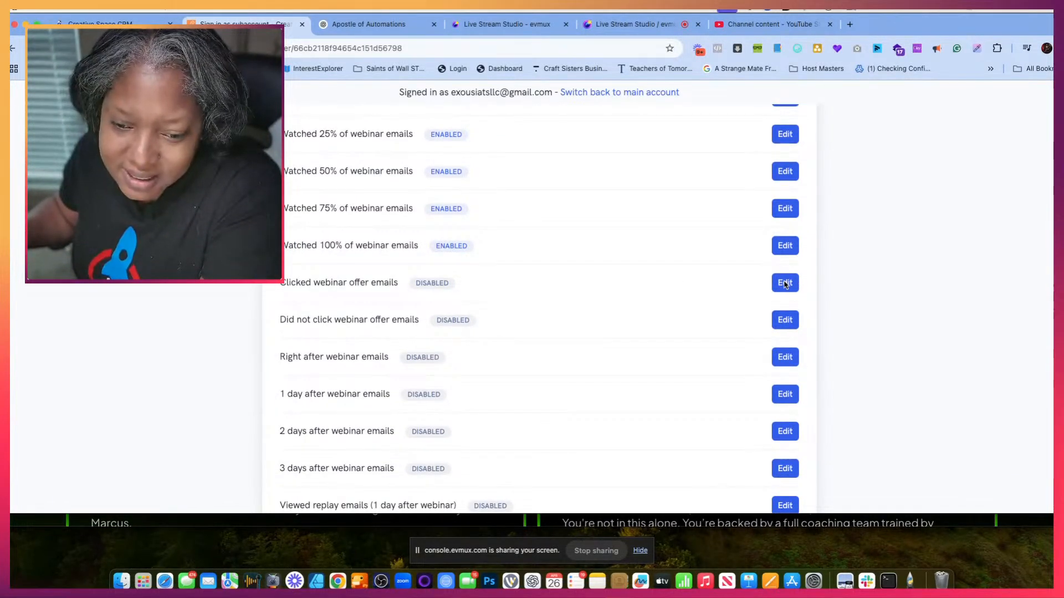
click(784, 283)
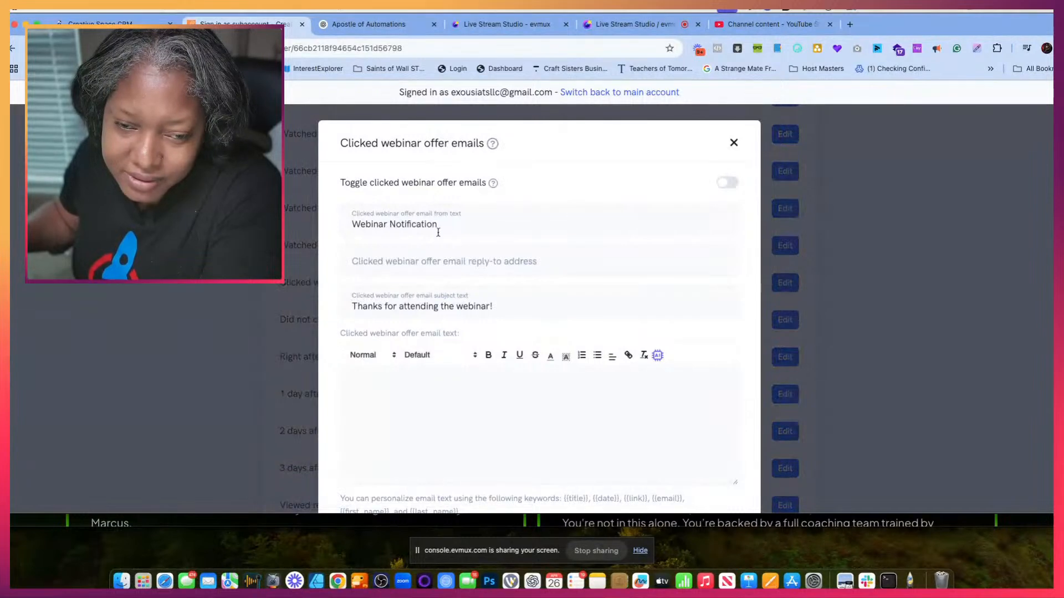
- Switch to ChatGPT and reply "Yes i am" to request the Batch 3 emails and SMS texts
click(374, 25)
scroll(501, 245, down, 5)
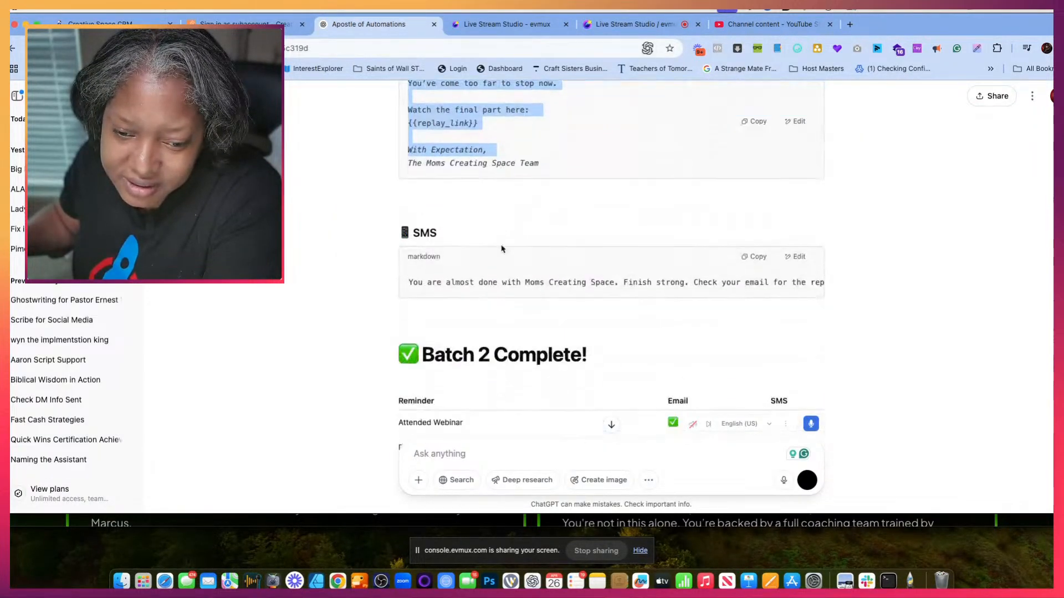
scroll(501, 245, down, 5)
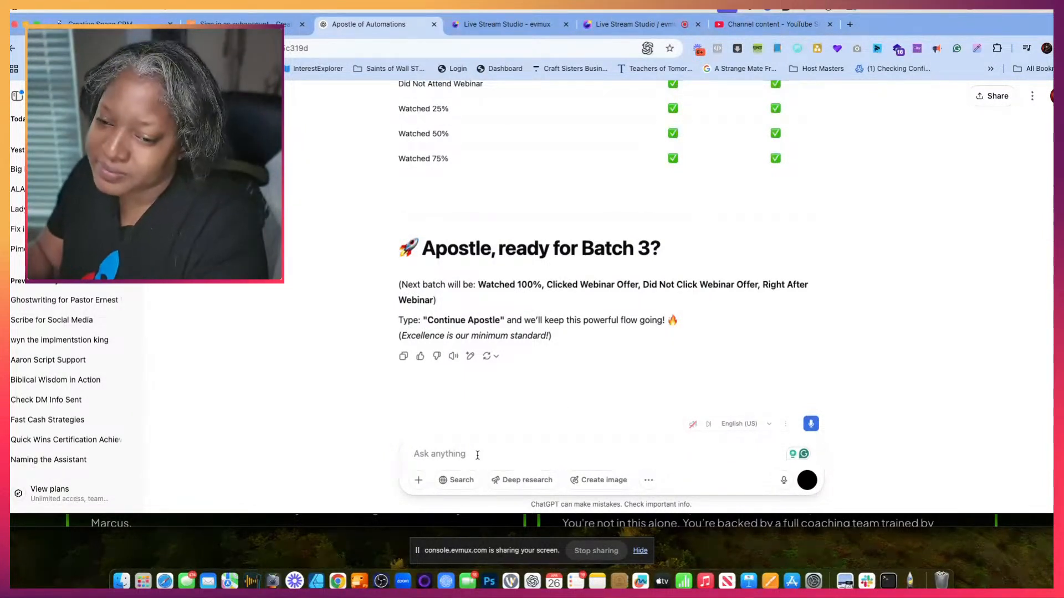
text(Yes i)
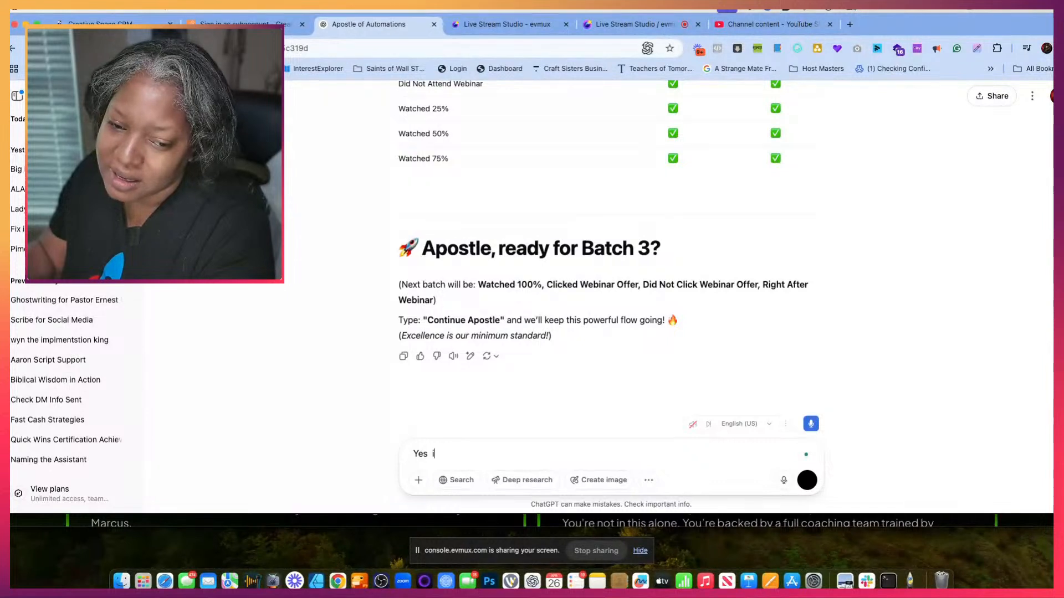
text( am)
key(Return)
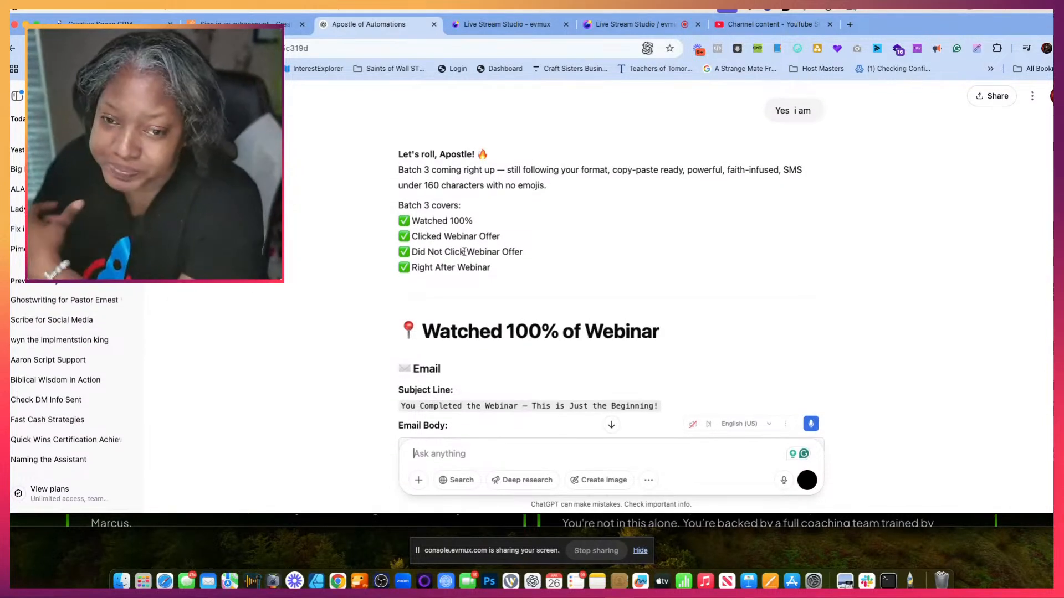
- Copy the Watched 100% subject "You Completed the Webinar — This is Just the Beginning!" from ChatGPT into the Clicked webinar offer email subject
scroll(583, 287, down, 3)
scroll(583, 288, down, 2)
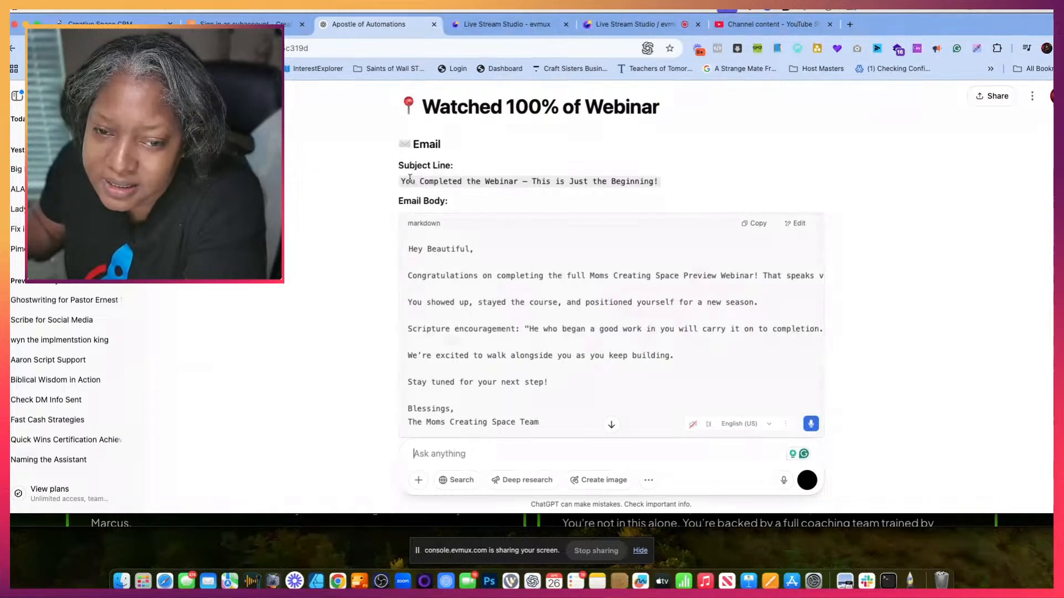
drag(400, 183, 660, 190)
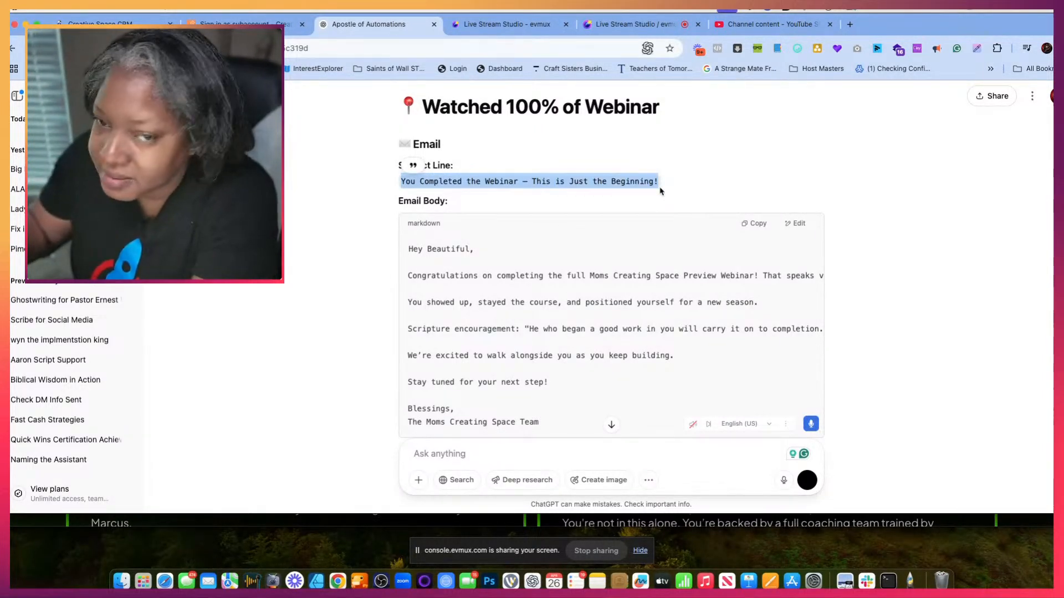
click(191, 21)
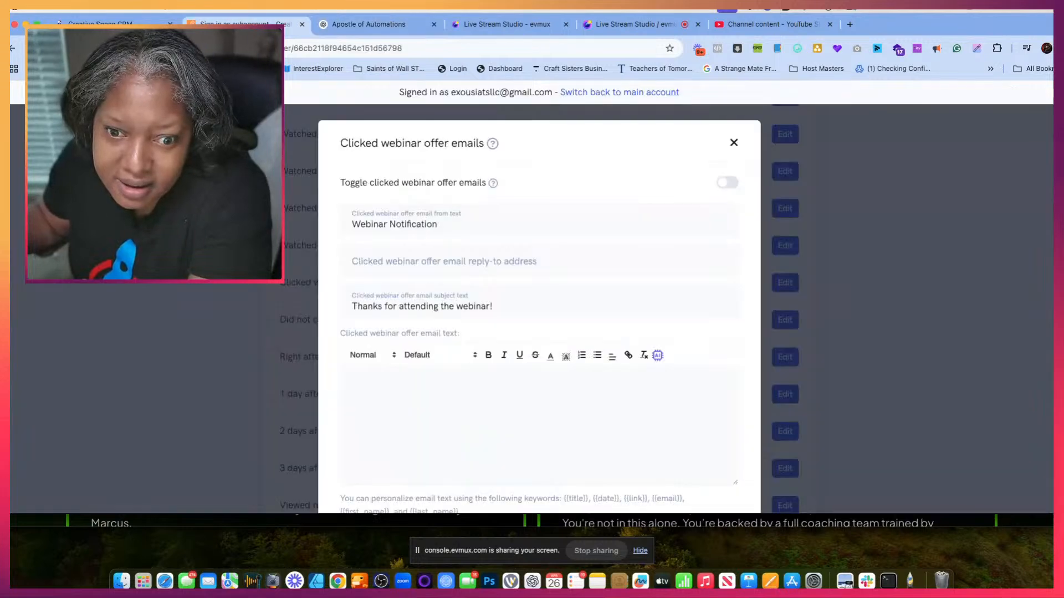
drag(497, 309, 345, 309)
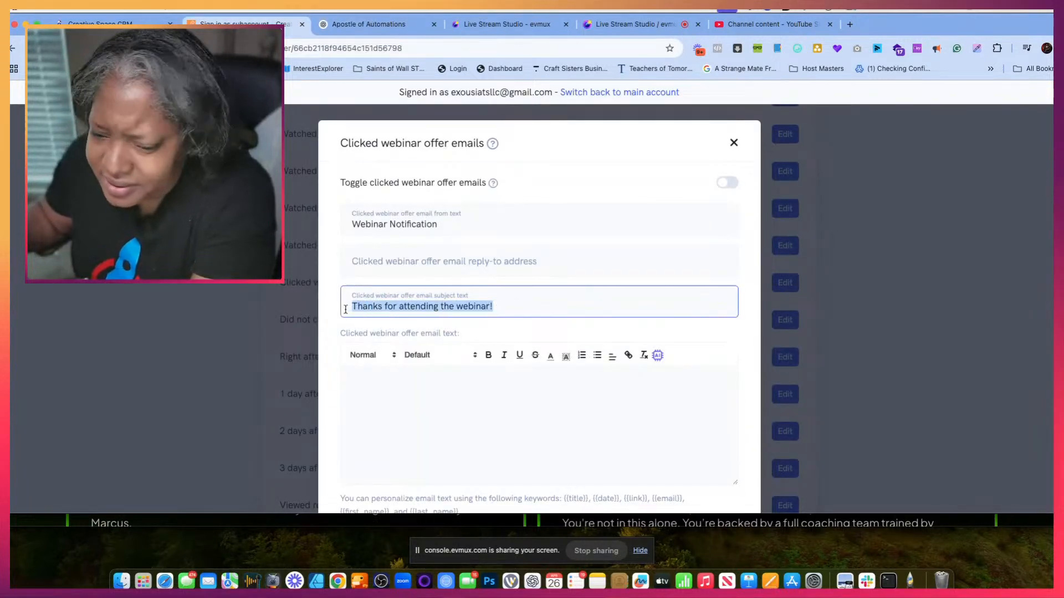
text(You Completed the Webinar — This is Just the Beginning!)
click(375, 394)
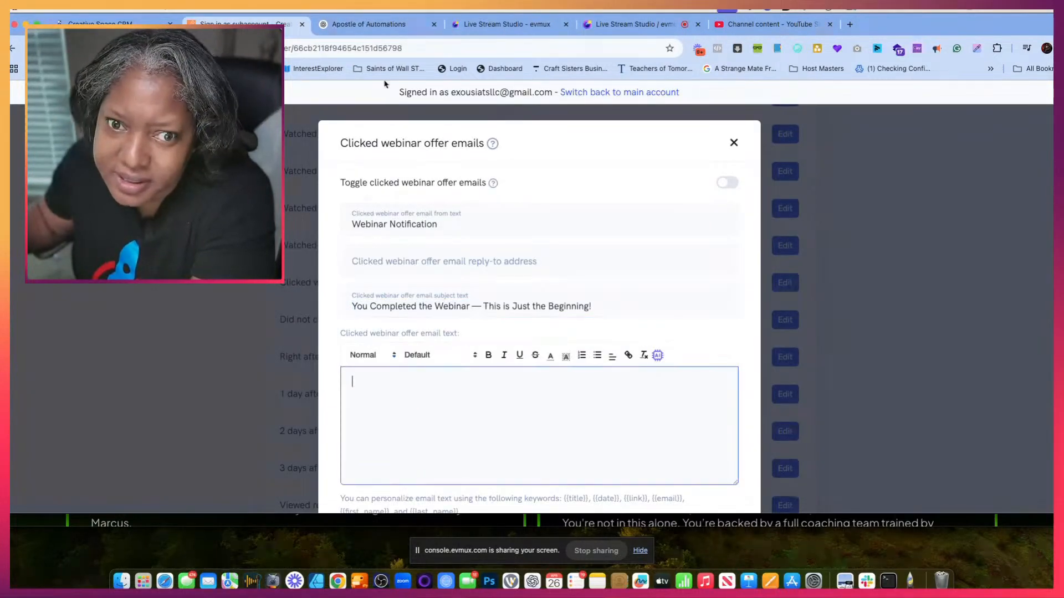
- Copy the Watched 100% body from ChatGPT, "Congratulations on completing" to "Stay tuned for your next step!", into the Clicked webinar offer email text
click(372, 24)
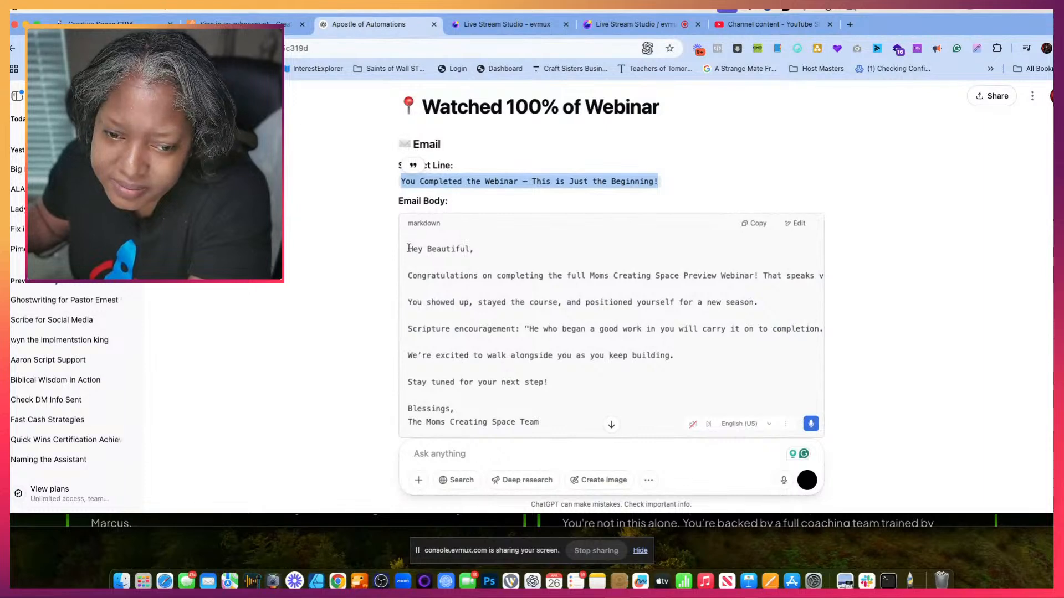
click(413, 287)
drag(408, 278, 547, 388)
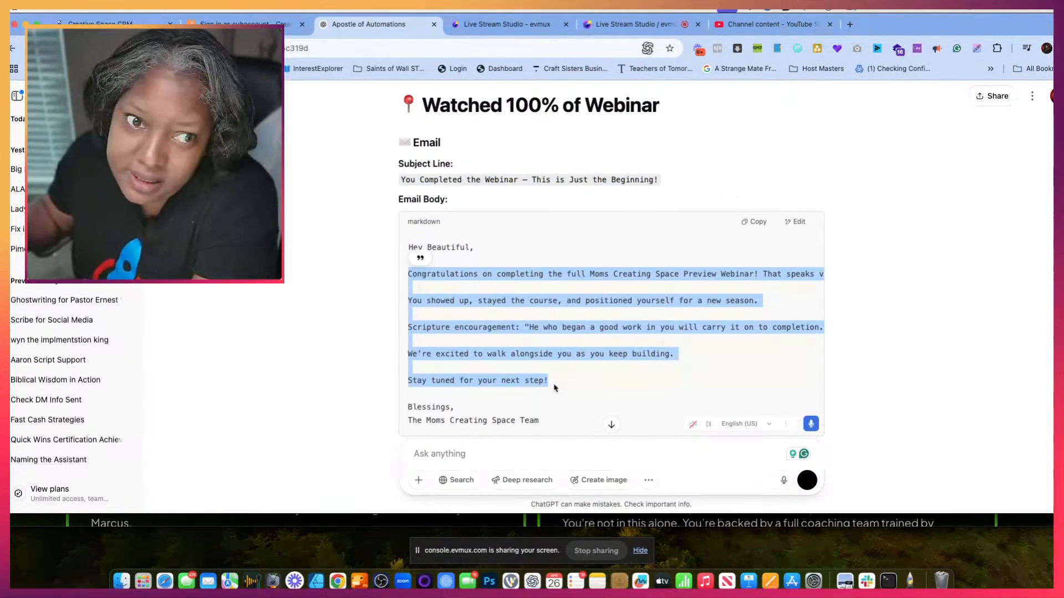
click(192, 23)
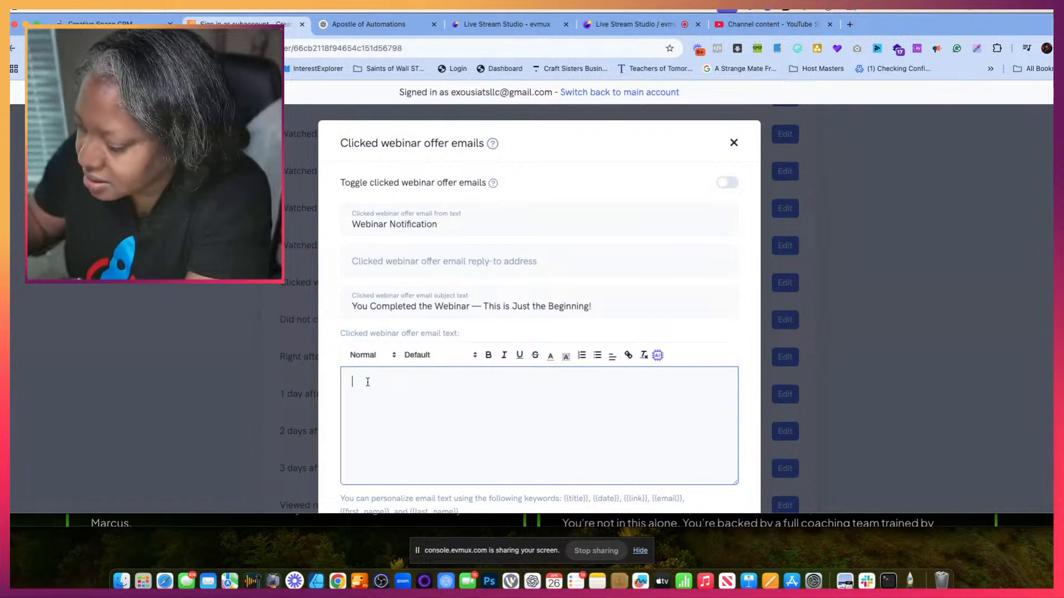
key(ctrl+v)
scroll(524, 452, down, 1)
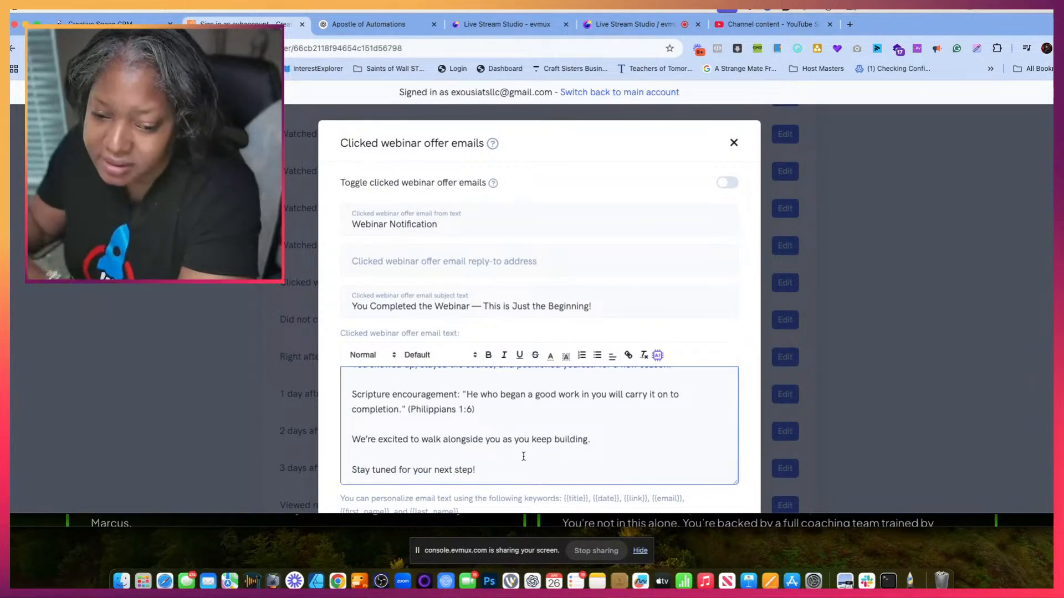
- Add the sender's name as a sign-off below "Stay tuned for your next step!" in the Clicked webinar offer email text
key(Return)
text(Dr.G)
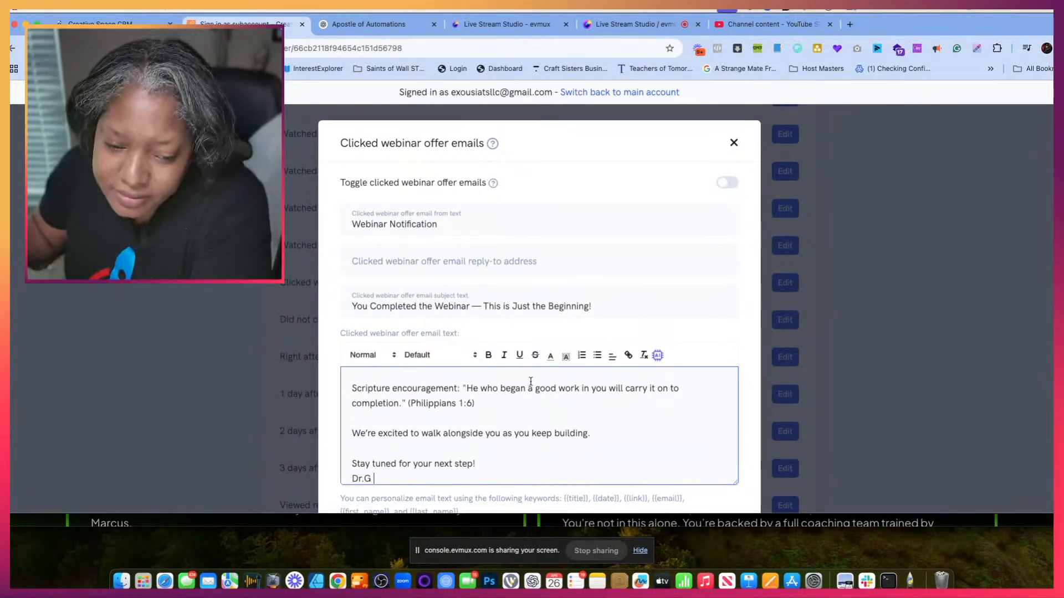
scroll(495, 445, down, 1)
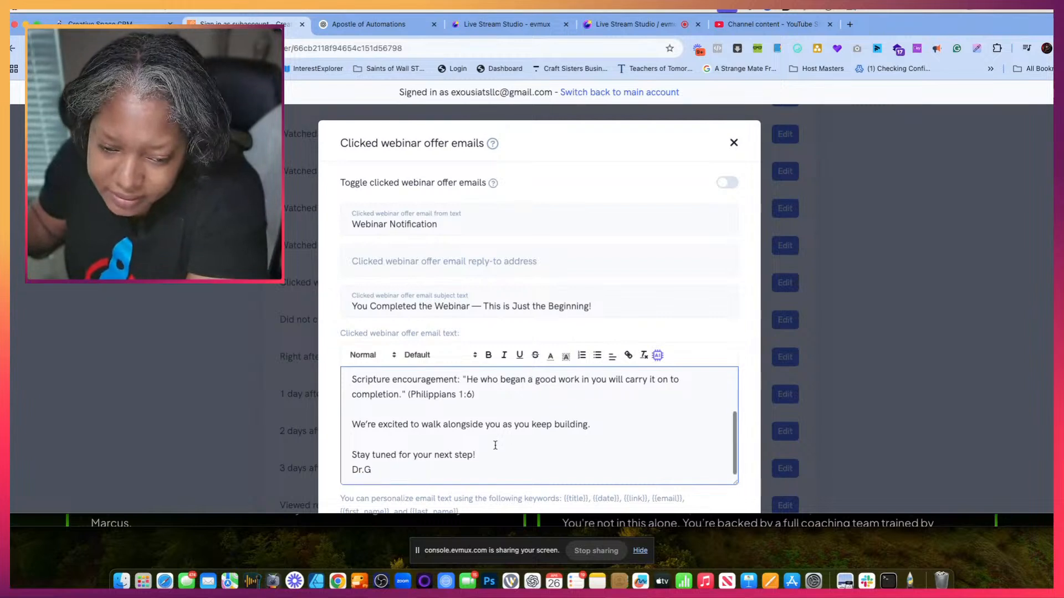
- Insert the {{first_name}} keyword after "Congratulations" in the Clicked webinar offer email text
scroll(496, 446, up, 3)
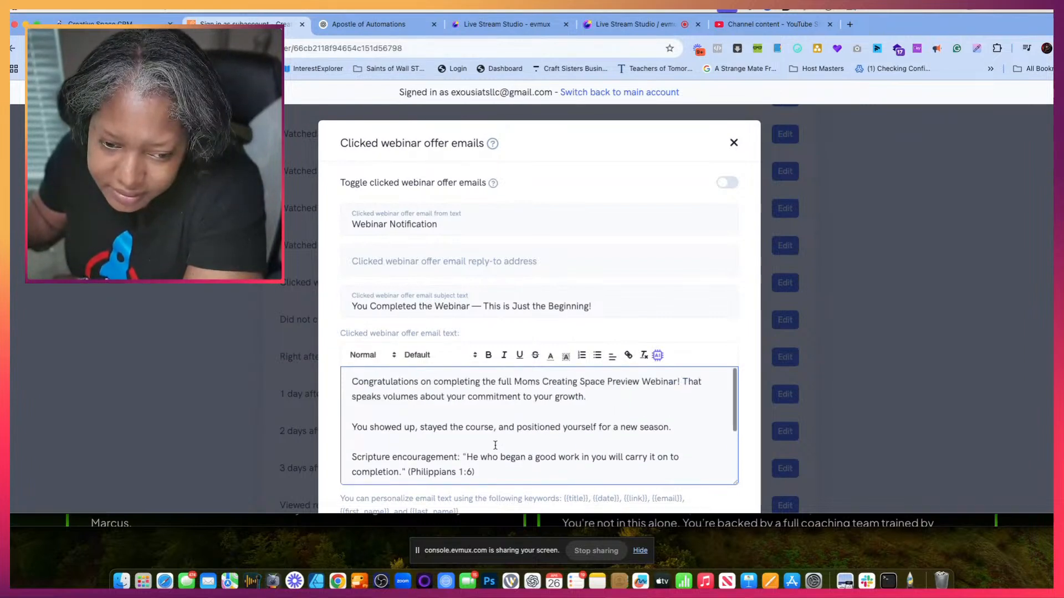
click(418, 381)
scroll(421, 464, down, 5)
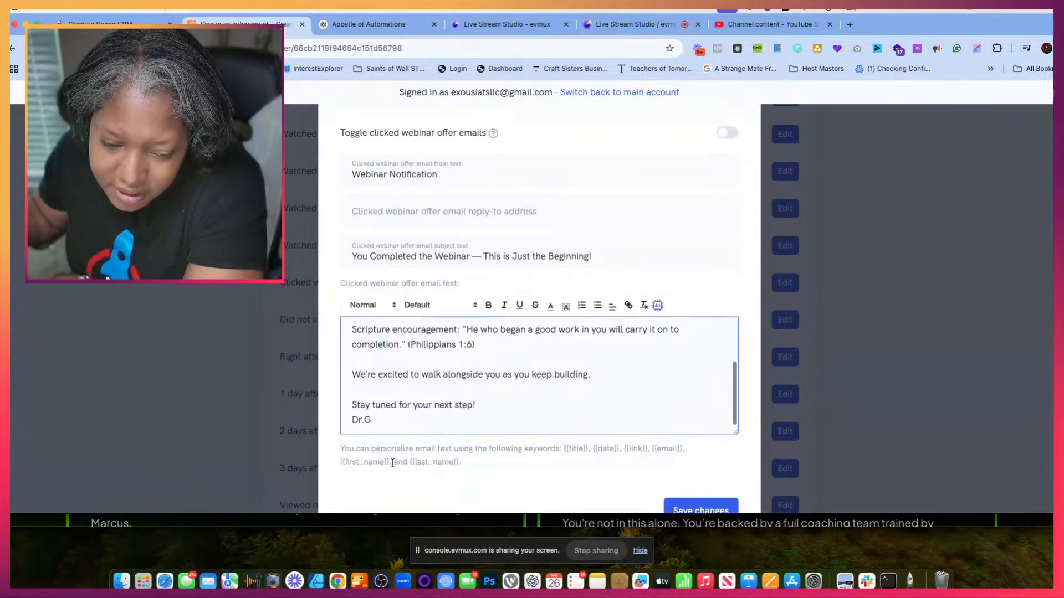
drag(389, 420, 342, 419)
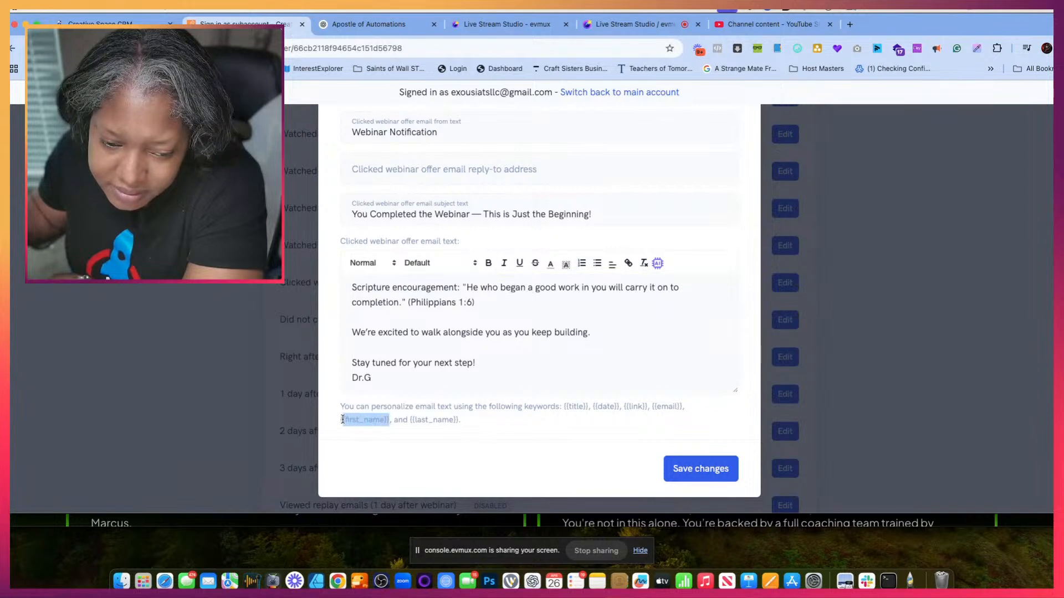
scroll(446, 372, up, 5)
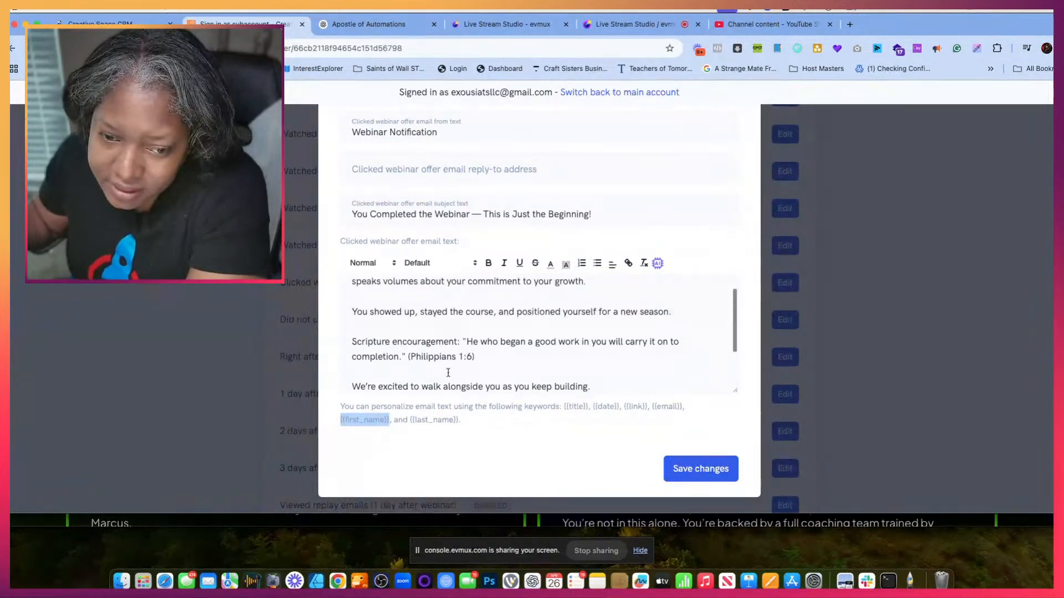
scroll(448, 373, up, 2)
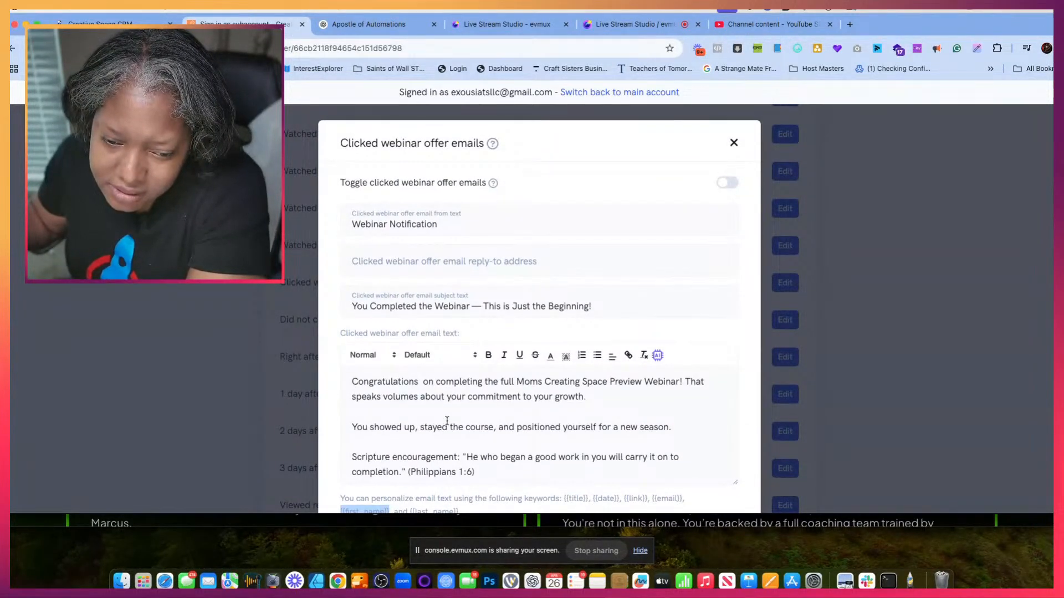
click(420, 384)
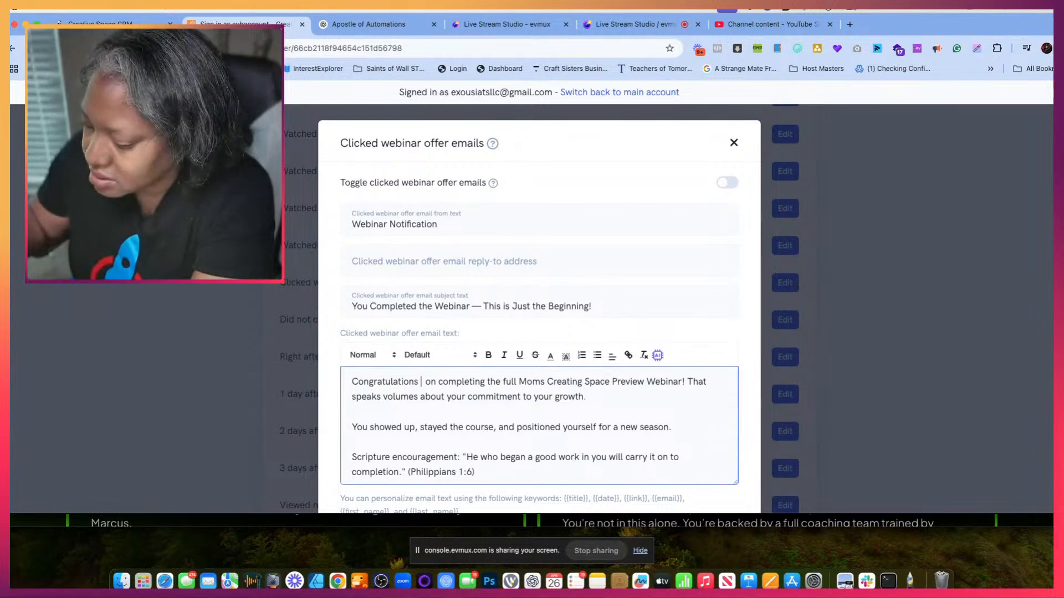
text({{first_name}})
- Turn on the Clicked webinar offer emails and save the changes
scroll(626, 388, down, 6)
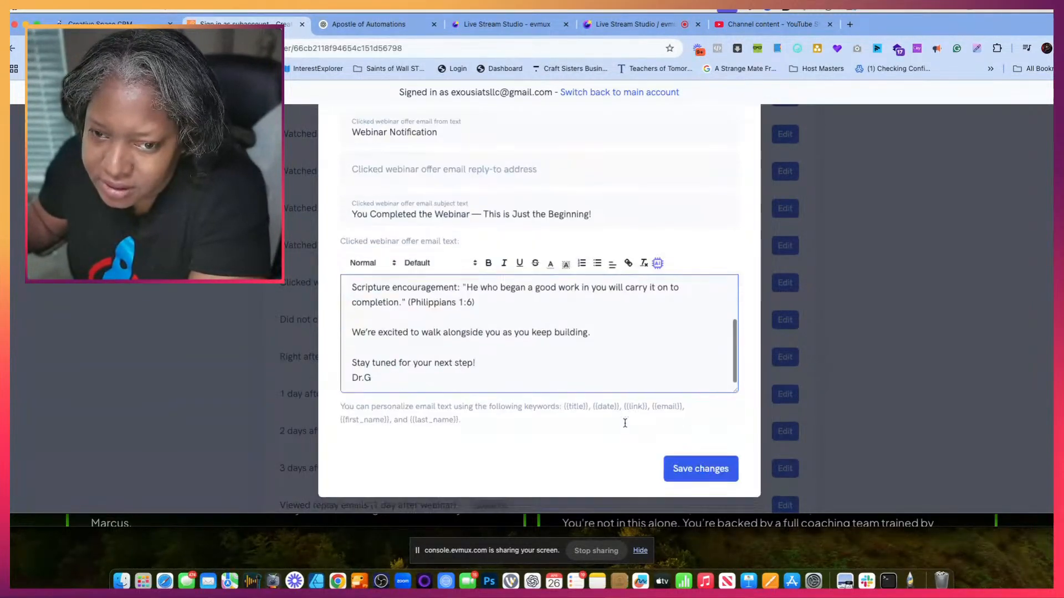
scroll(665, 311, up, 8)
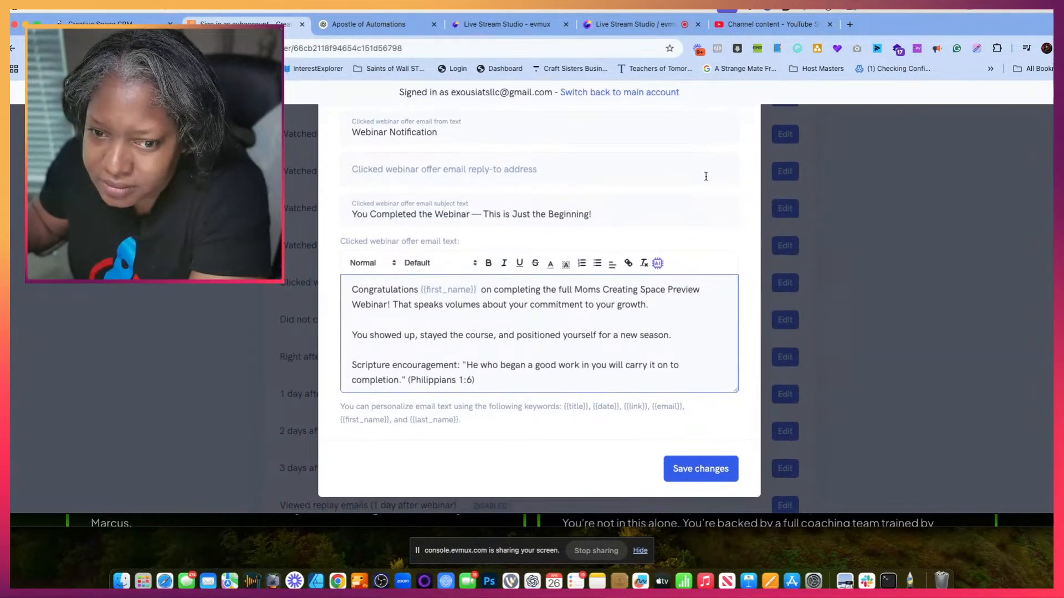
scroll(709, 176, up, 1)
click(727, 179)
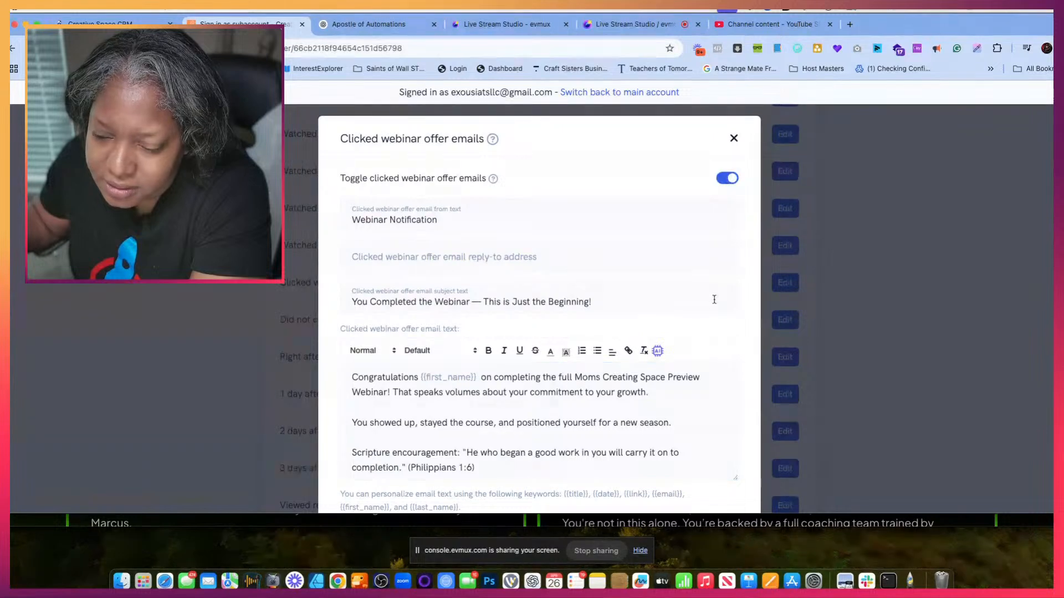
scroll(702, 446, down, 3)
click(704, 469)
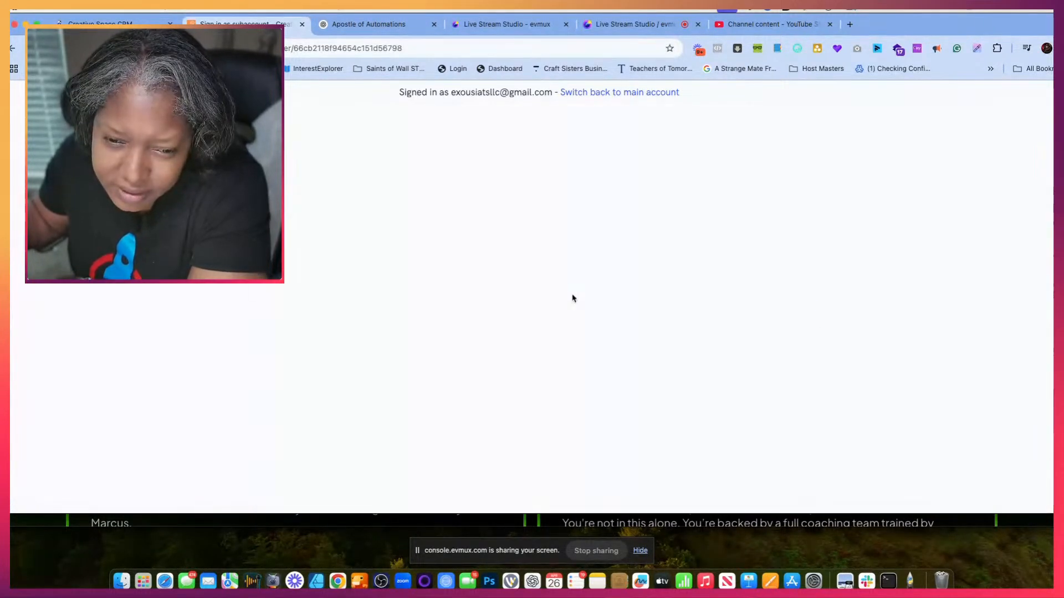
- Open the Did not click webinar offer emails and set the subject to ChatGPT's Clicked Webinar Offer line "We See You Took Action — Here's What's Next!"
scroll(482, 411, down, 10)
scroll(486, 416, down, 2)
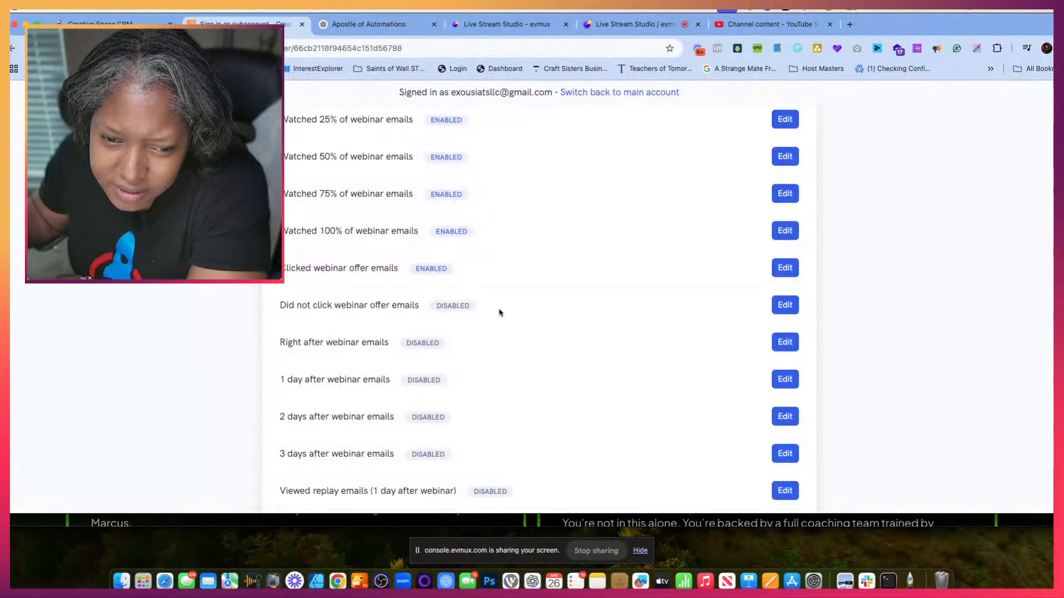
click(781, 308)
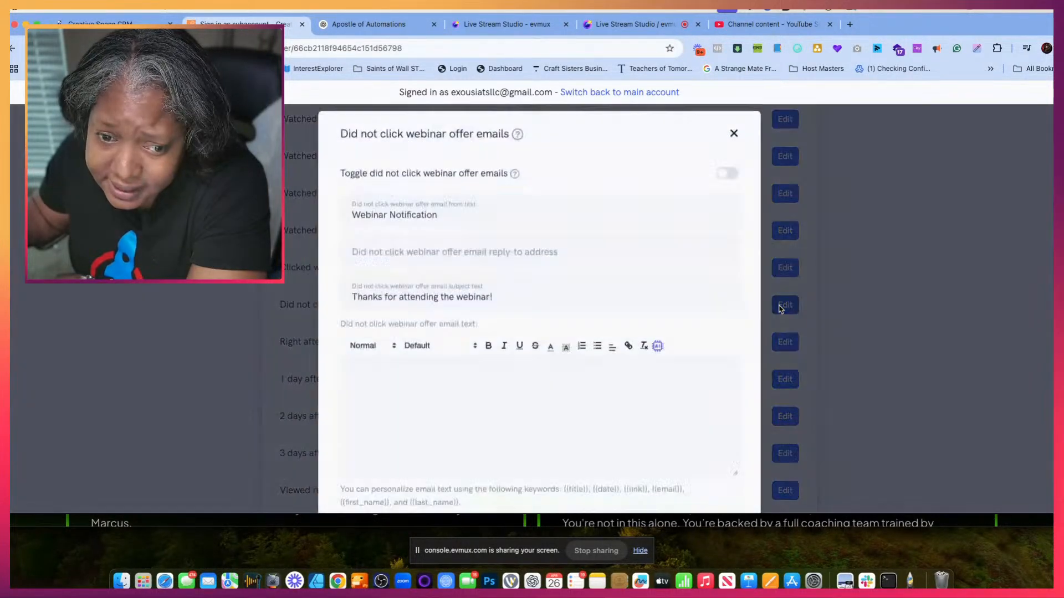
scroll(501, 363, down, 2)
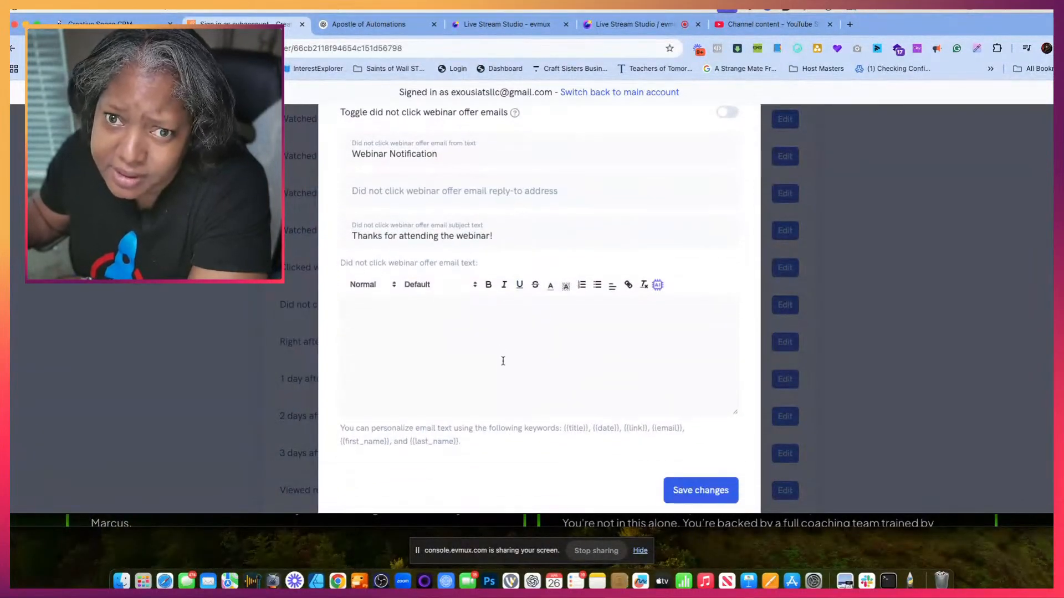
click(368, 24)
scroll(502, 311, down, 5)
scroll(502, 311, down, 4)
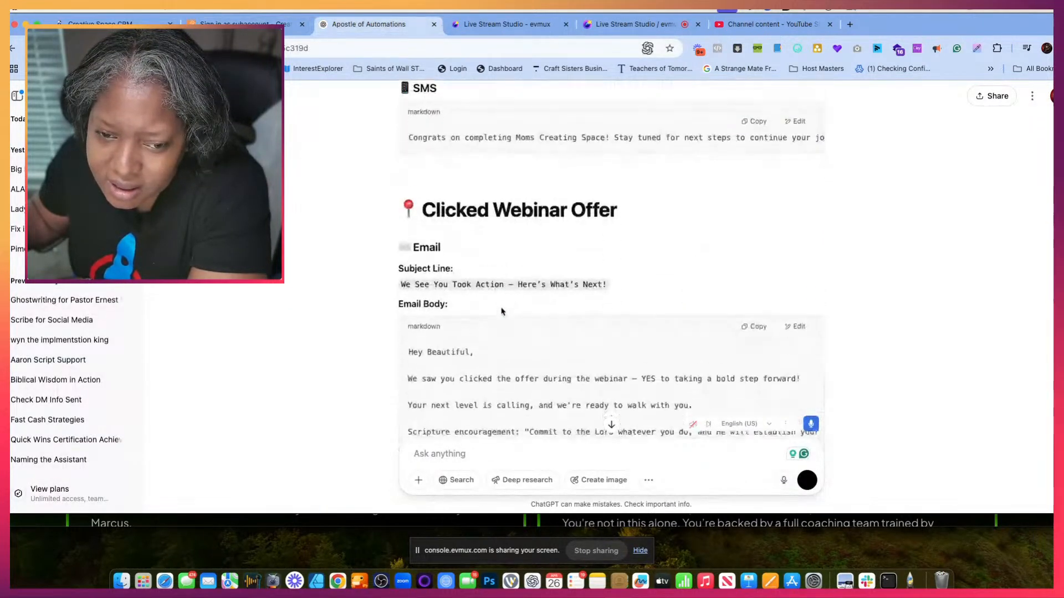
drag(402, 270, 612, 269)
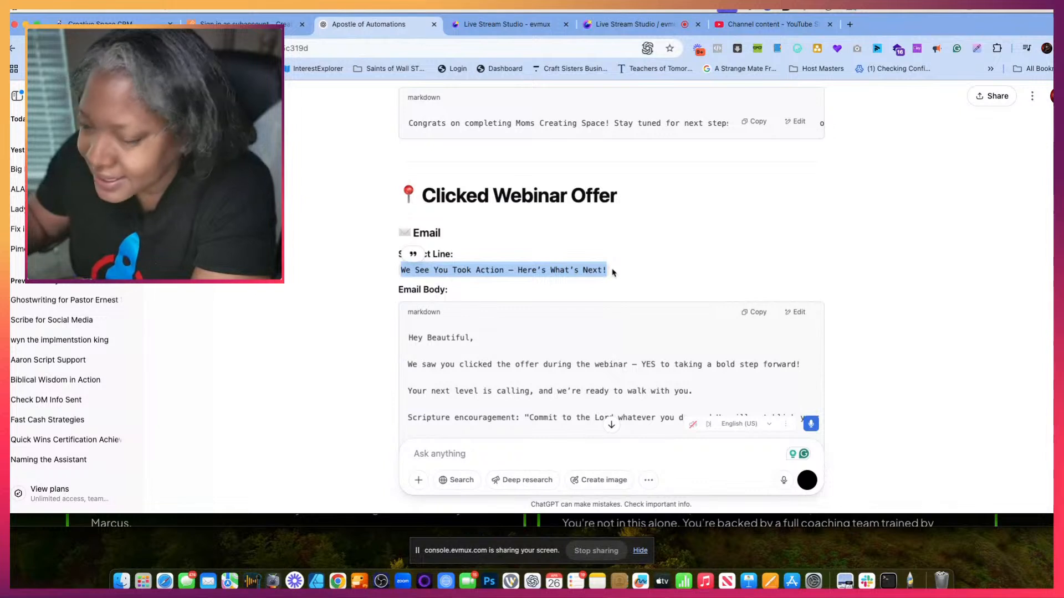
click(250, 26)
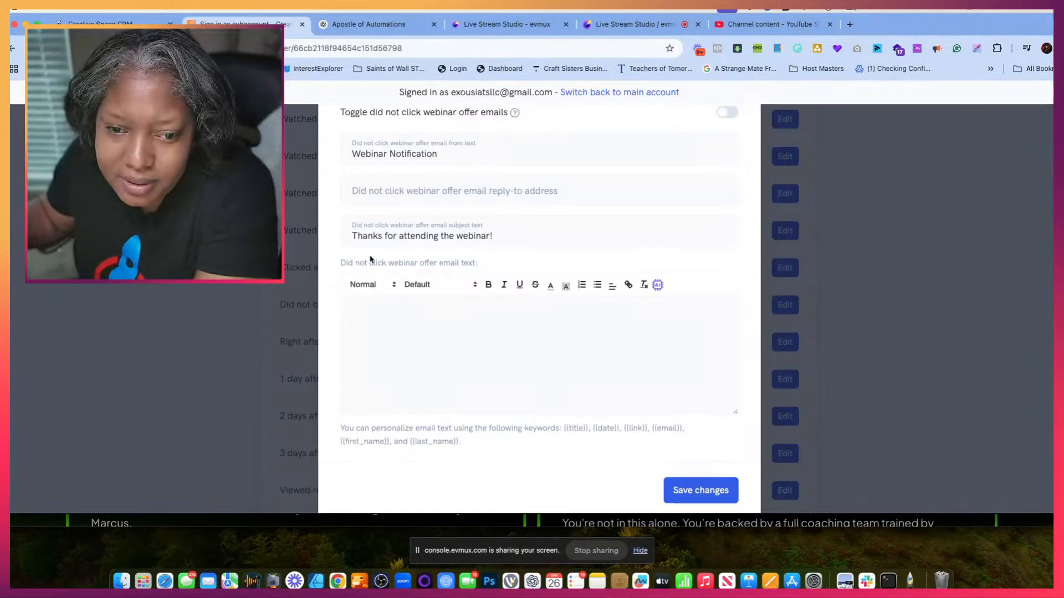
drag(495, 239, 321, 235)
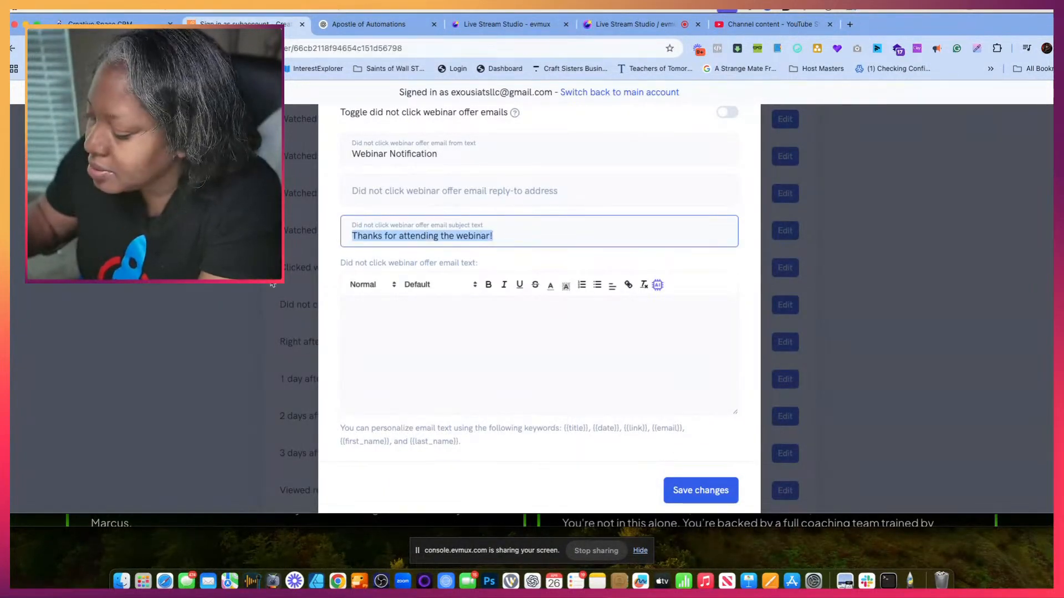
text(We See You Took Action — Here’s What’s Next!)
- Copy the Clicked Webinar Offer body from ChatGPT, "We saw you clicked the offer" to "In Faith,", into the Did not click webinar offer email text
click(373, 343)
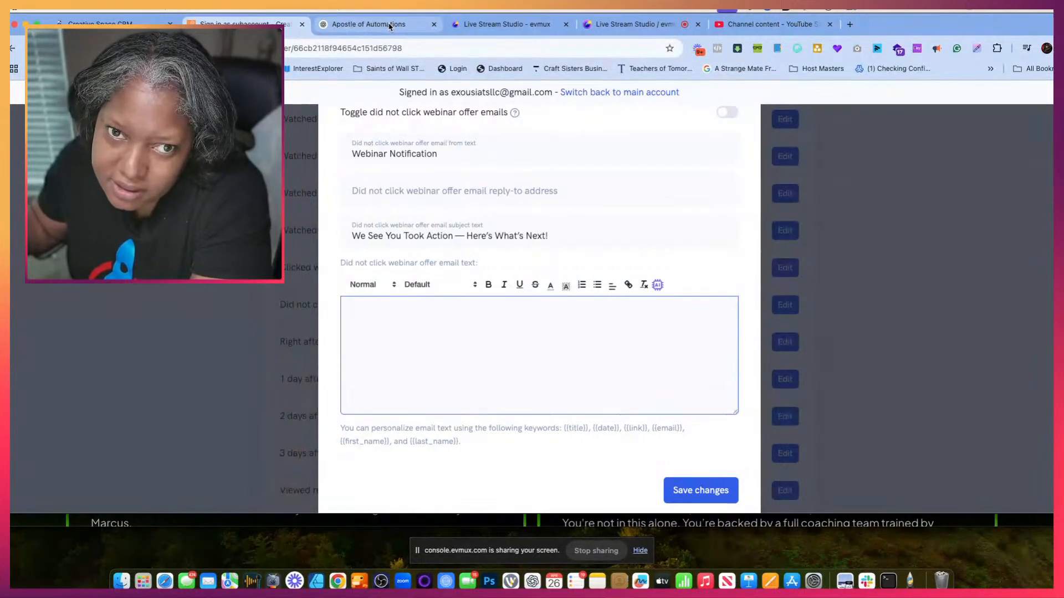
click(369, 24)
click(440, 365)
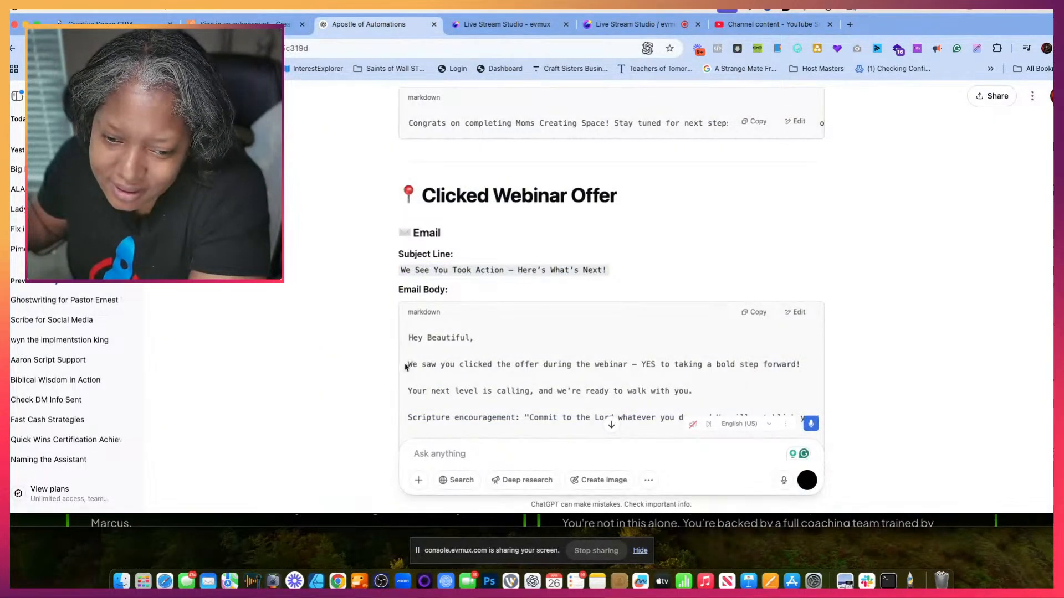
drag(407, 366, 506, 389)
scroll(503, 389, down, 2)
scroll(503, 389, down, 3)
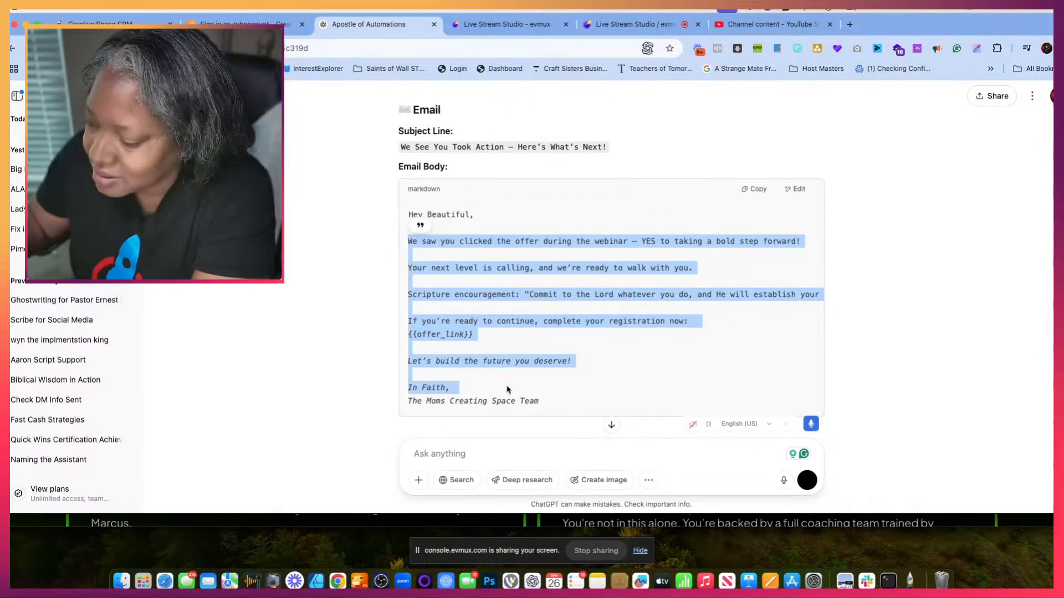
click(237, 21)
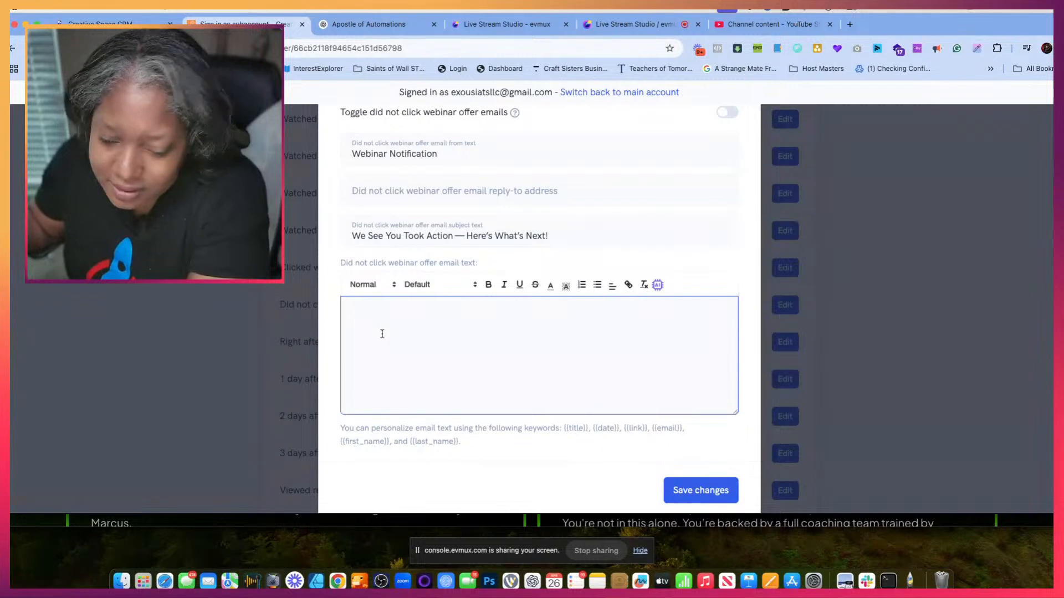
key(super+v)
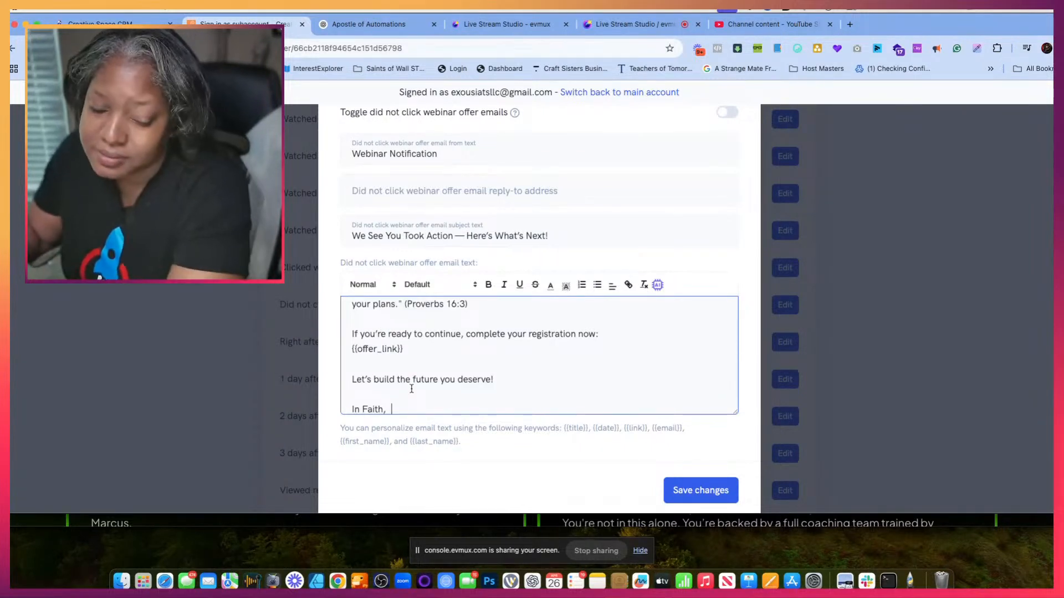
- Add the sender's name below "In Faith," in the Did not click webinar offer email text and save the webinar changes
key(Return)
key(BackSpace)
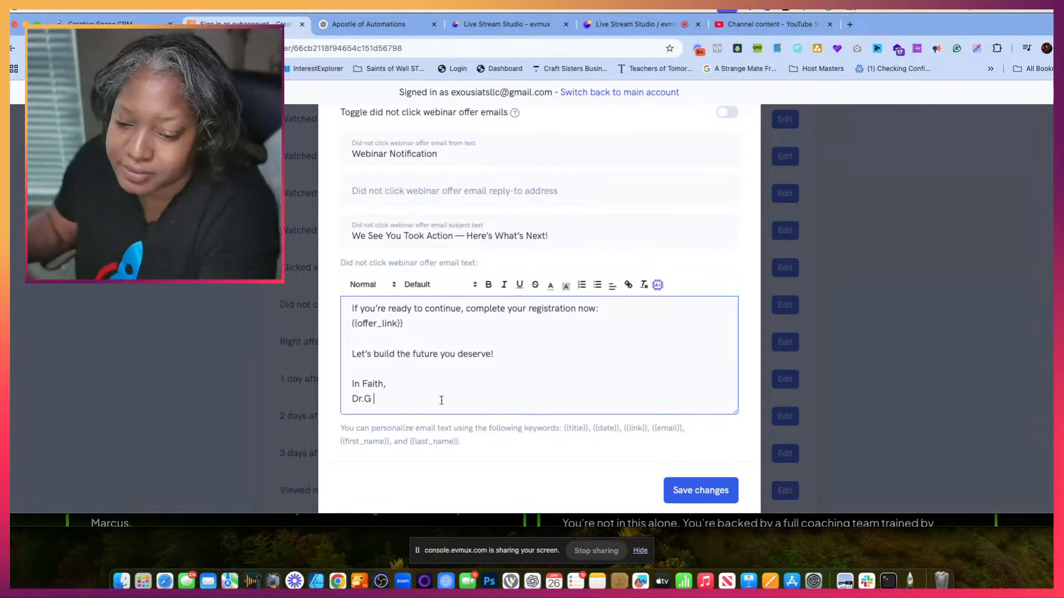
click(701, 490)
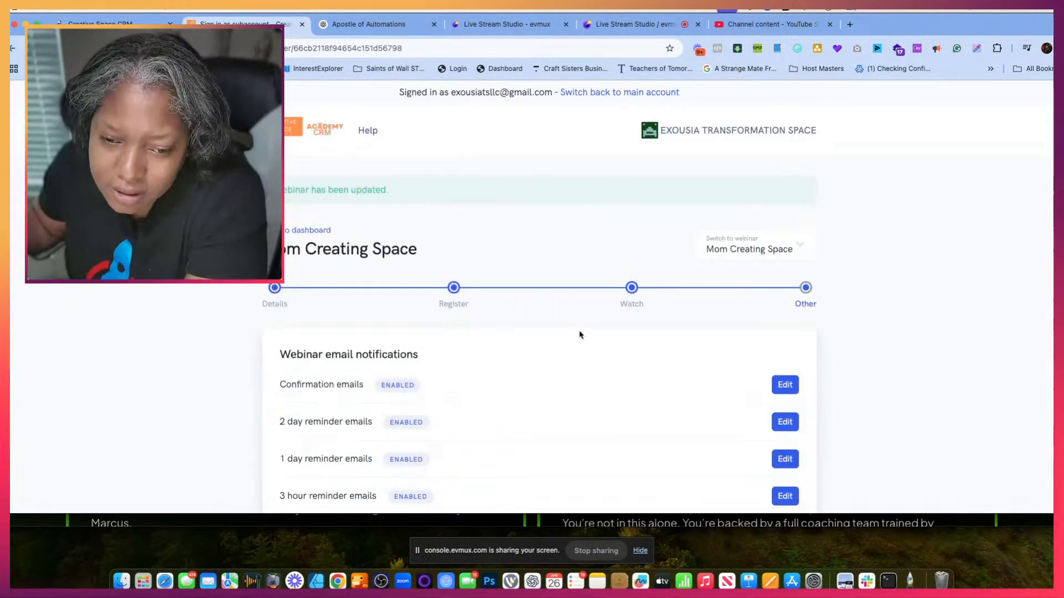
scroll(604, 404, down, 15)
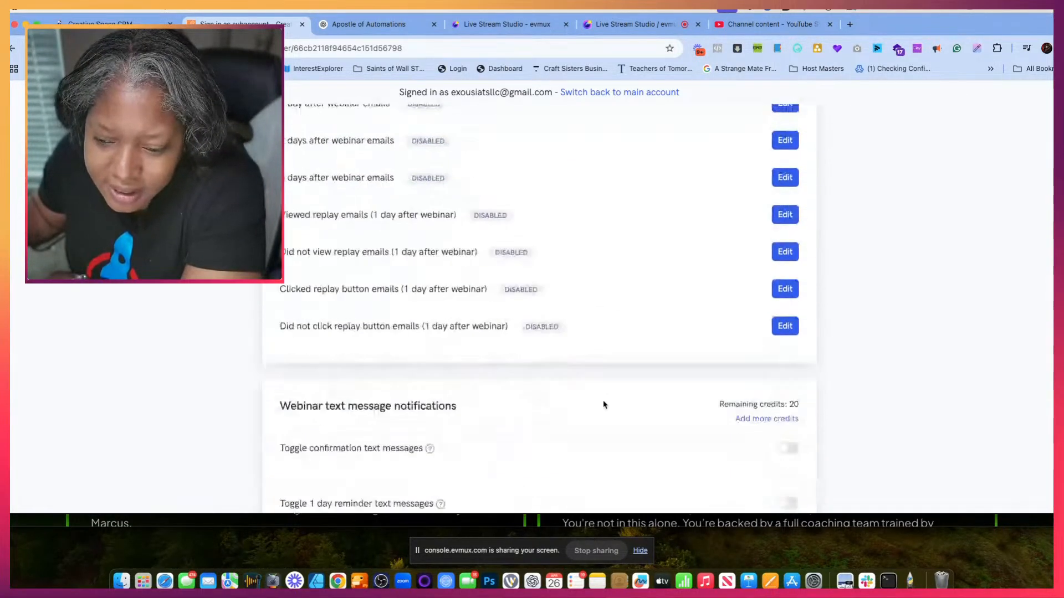
scroll(609, 396, down, 10)
click(723, 443)
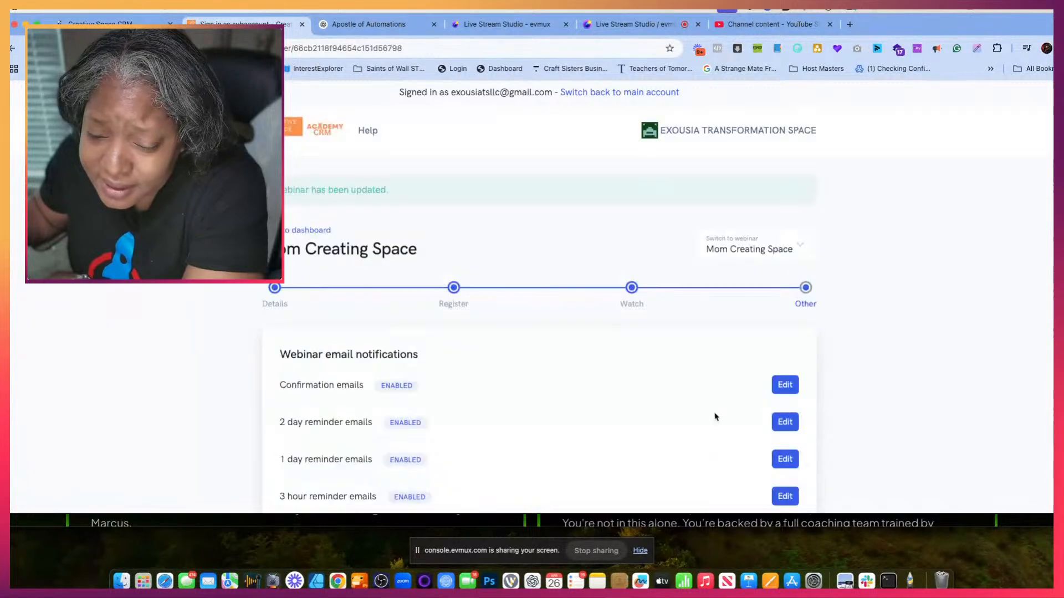
- Reopen the Did not click webinar offer emails, turn them on and close the dialog
scroll(686, 255, down, 8)
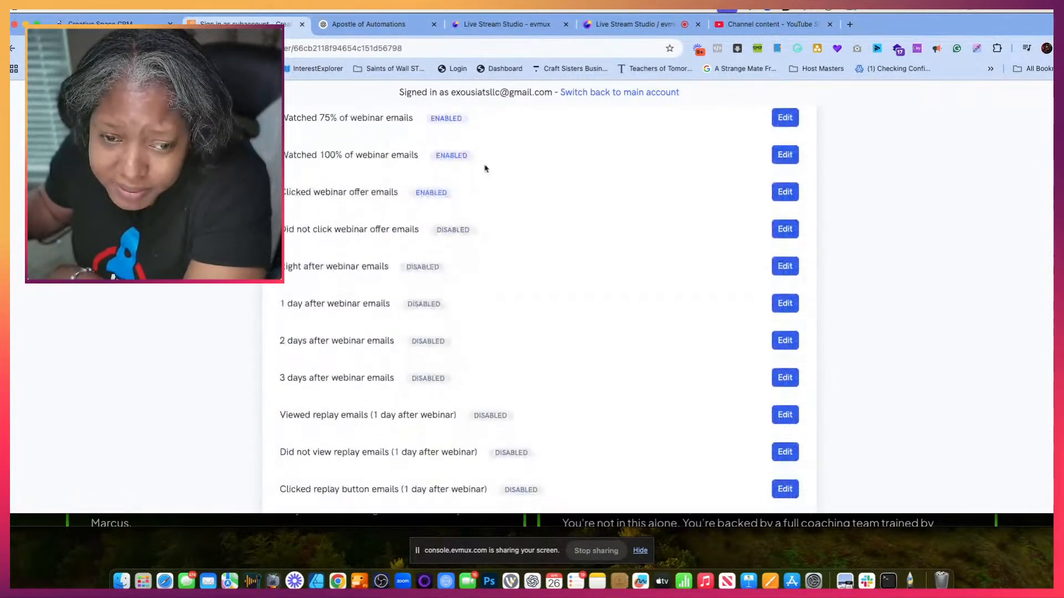
click(785, 228)
click(724, 184)
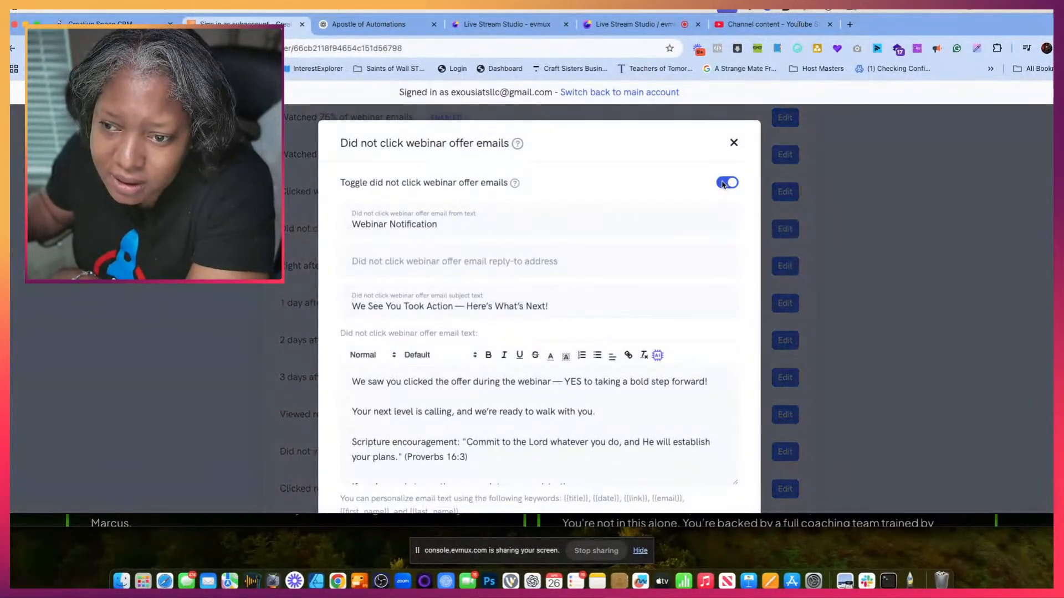
click(734, 144)
- Review the remaining disabled notifications and examine the Right after webinar email's subject and replay text
scroll(565, 257, down, 2)
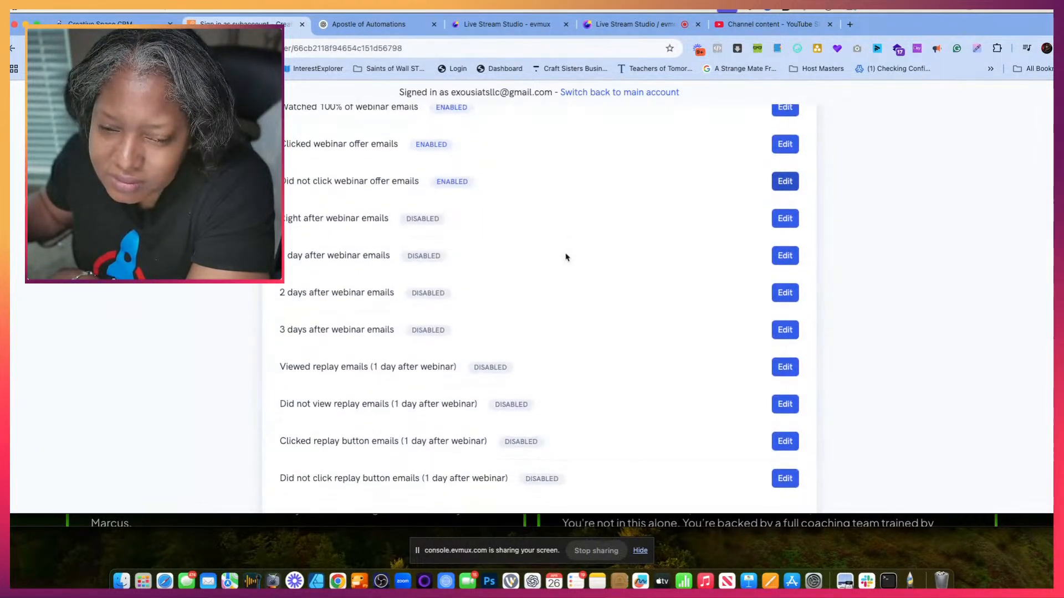
scroll(566, 256, up, 2)
scroll(565, 257, up, 2)
scroll(565, 257, down, 3)
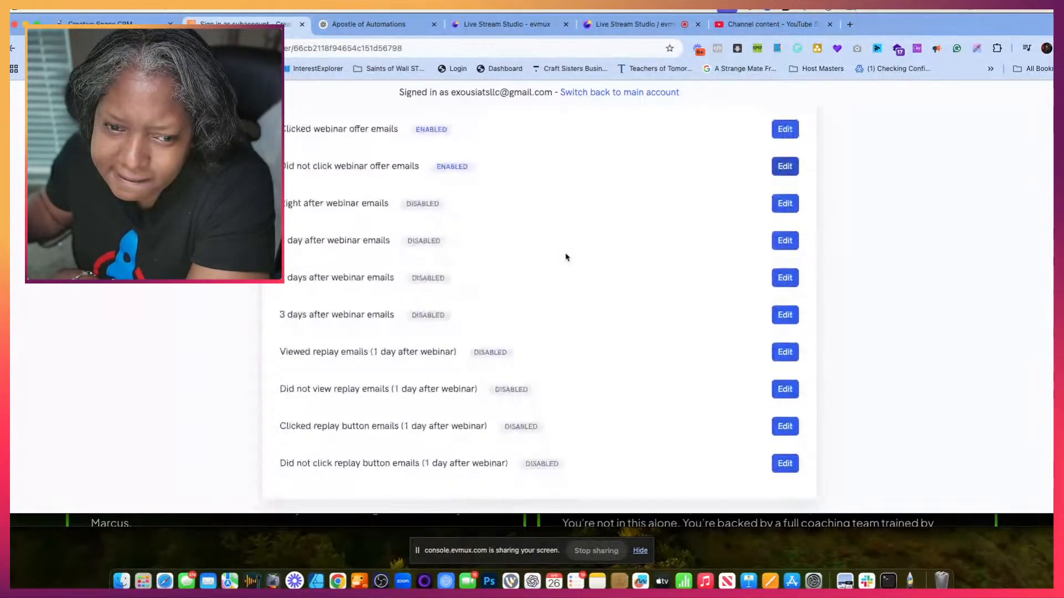
scroll(565, 257, up, 1)
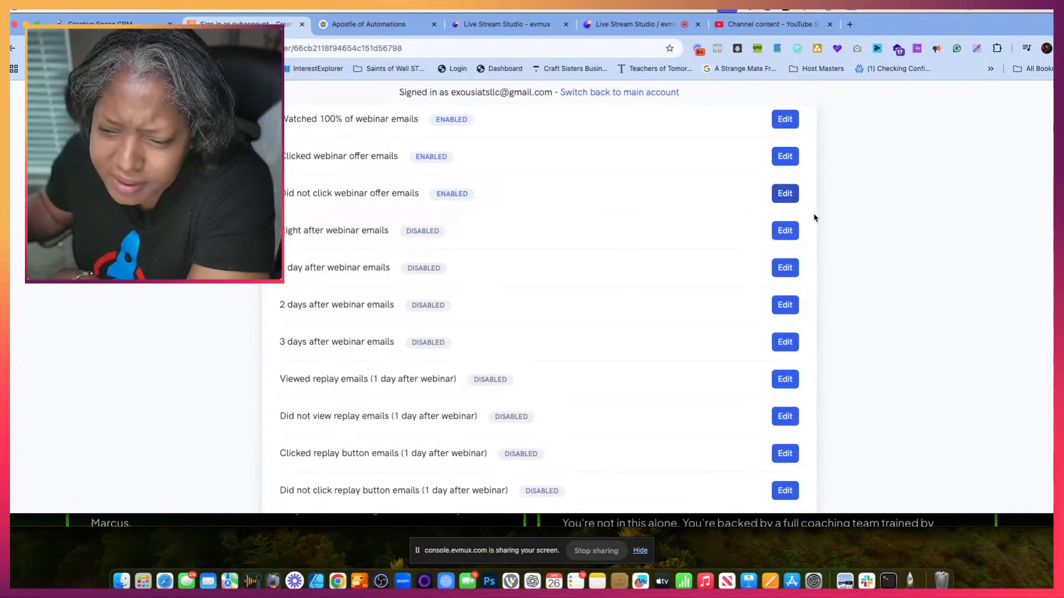
click(784, 231)
scroll(545, 330, down, 5)
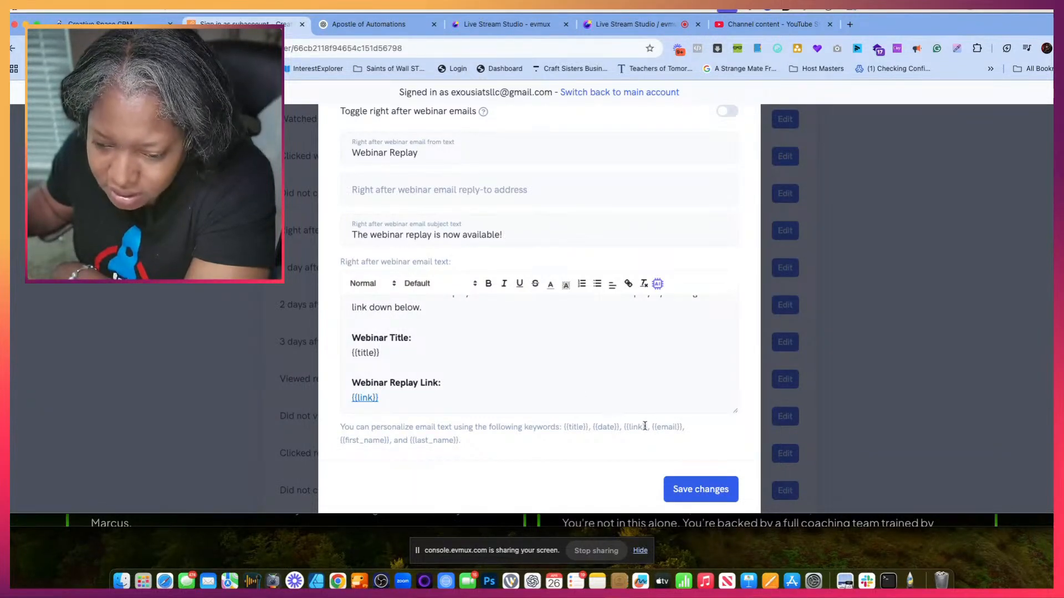
scroll(729, 213, up, 3)
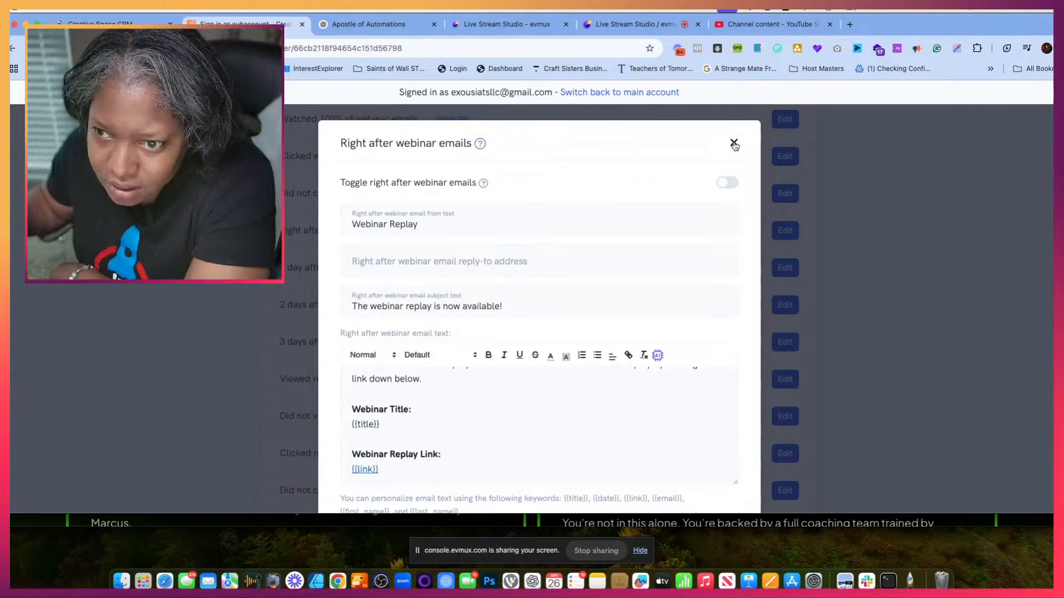
click(734, 140)
- Open the Watched 25% of webinar emails and review the text around "Catch up here:" and the sign-off
scroll(572, 289, up, 5)
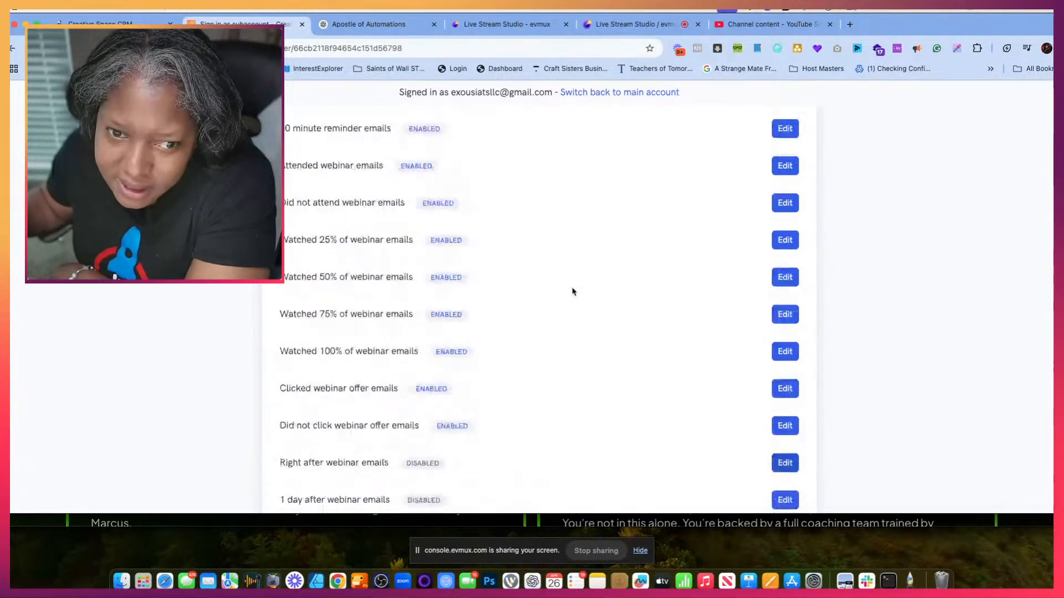
scroll(573, 289, up, 2)
scroll(572, 290, down, 3)
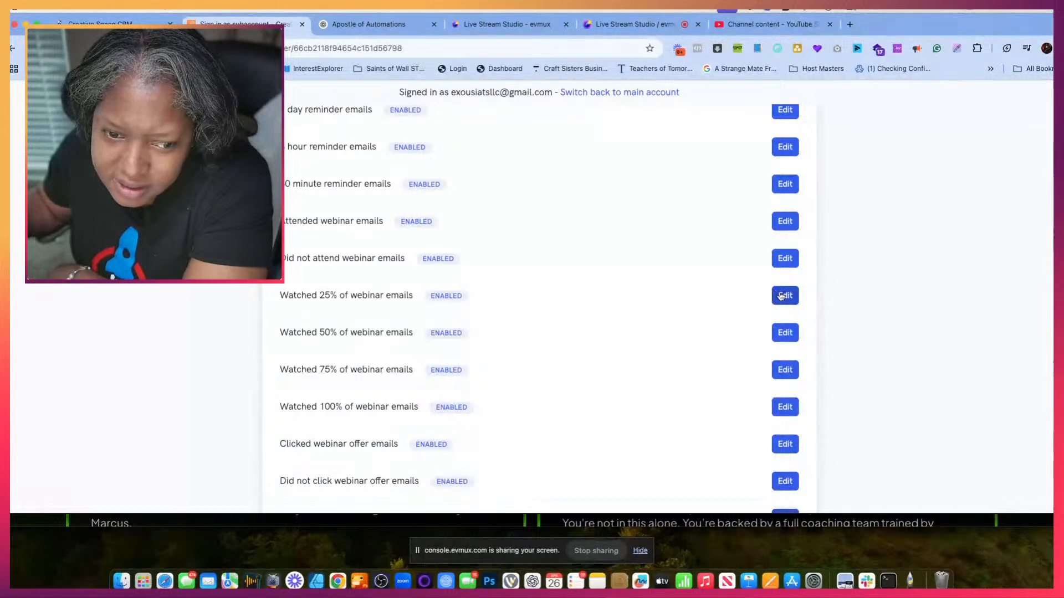
click(784, 295)
scroll(584, 385, down, 5)
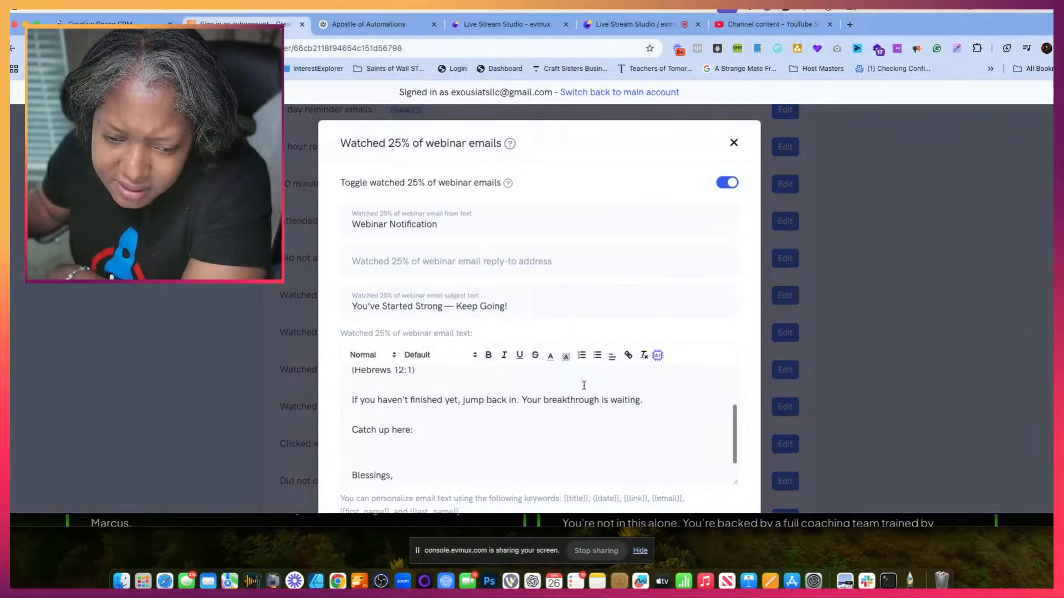
scroll(583, 385, up, 1)
scroll(584, 386, down, 2)
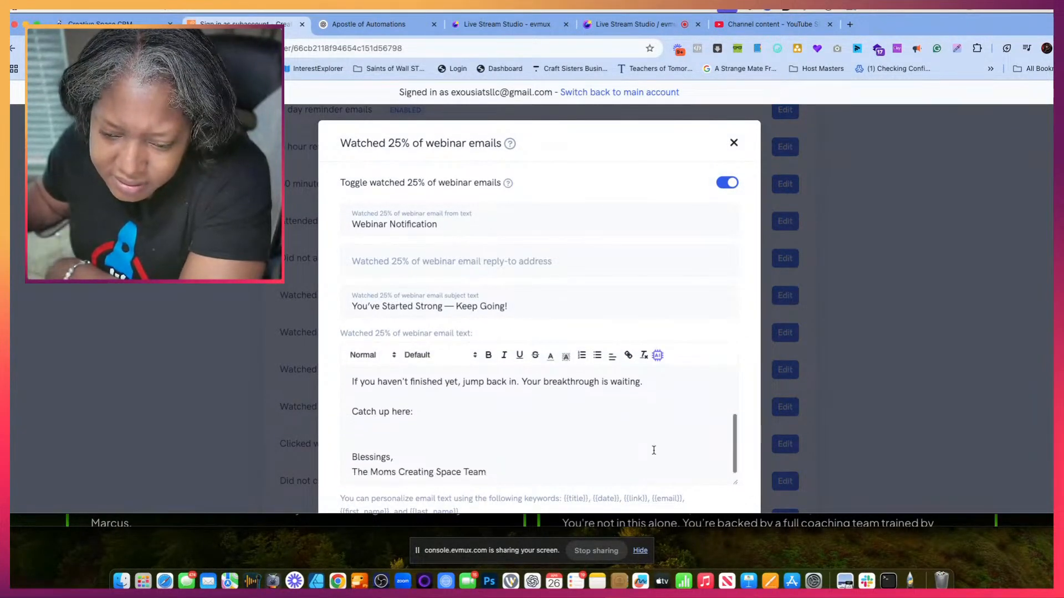
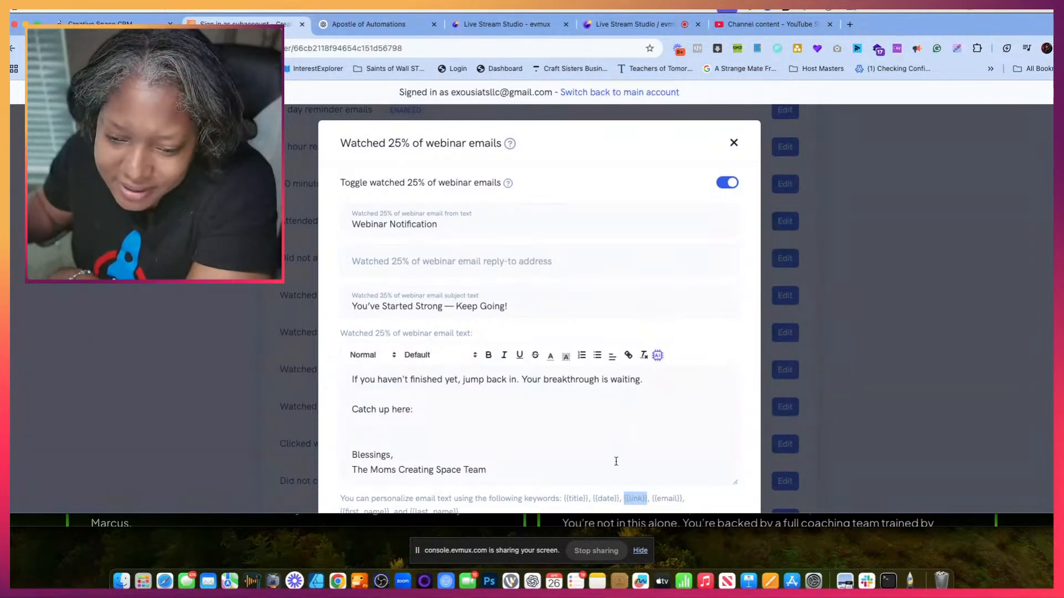
- Insert the {{link}} keyword below "Catch up here:" in the Watched 25% of webinar email and save the changes
click(386, 419)
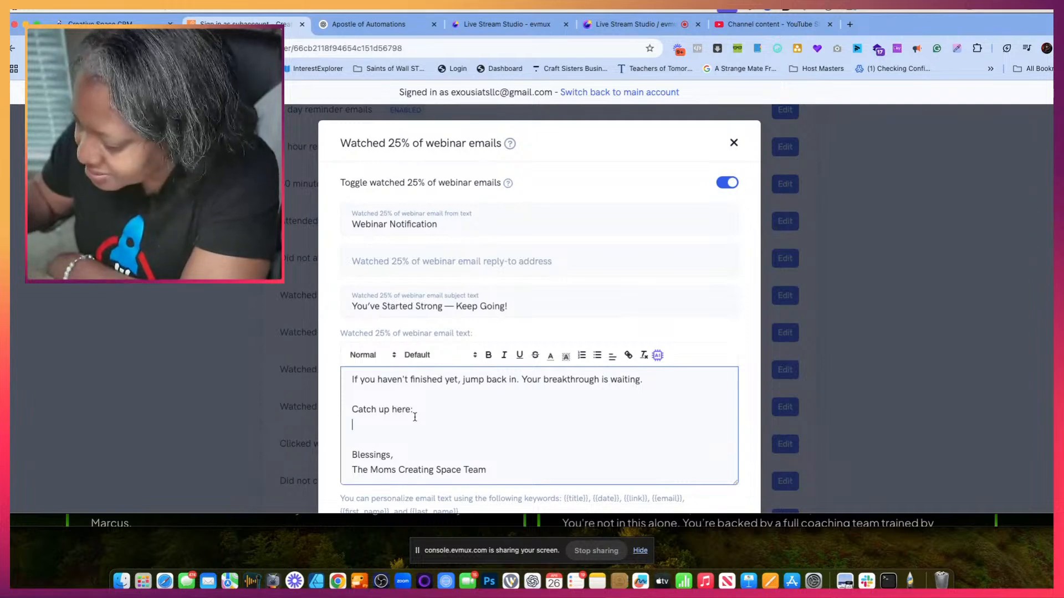
text({{link}})
scroll(625, 351, down, 3)
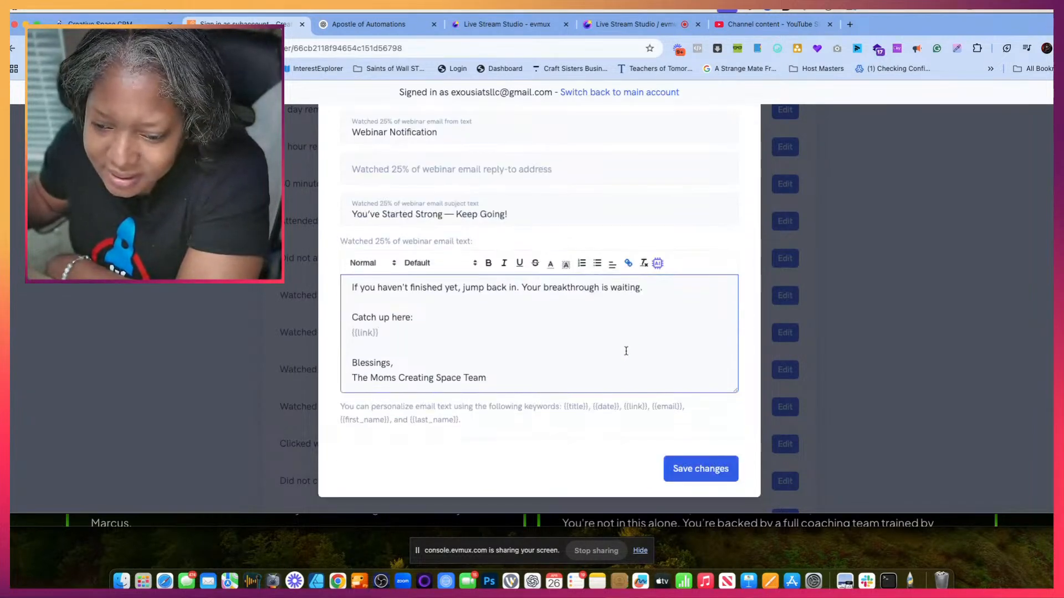
click(718, 476)
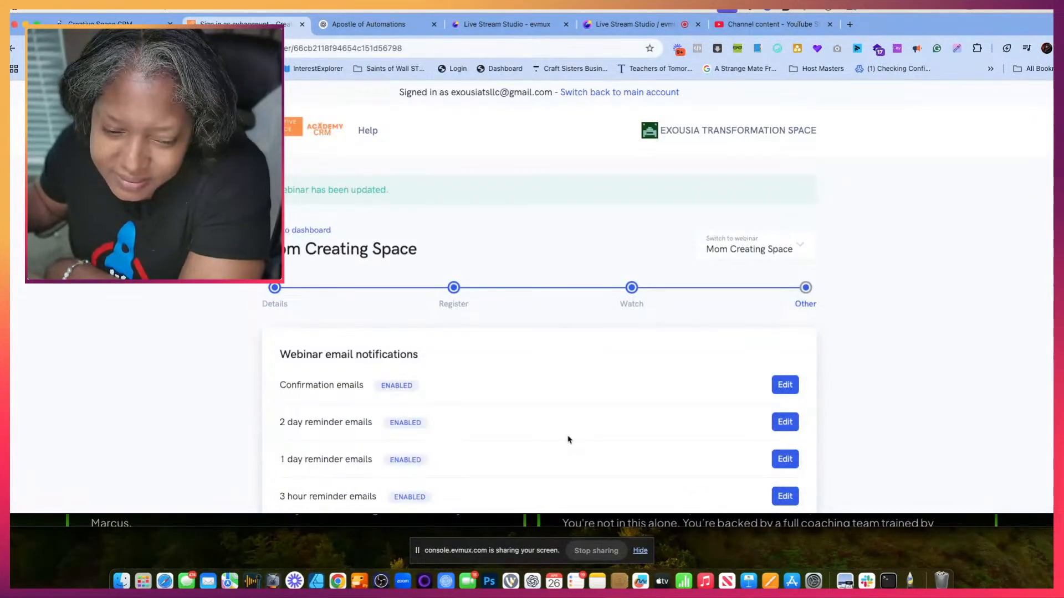
- Replace the replay URL in the Did not attend webinar email with the {{link}} keyword and save the changes
scroll(568, 439, down, 8)
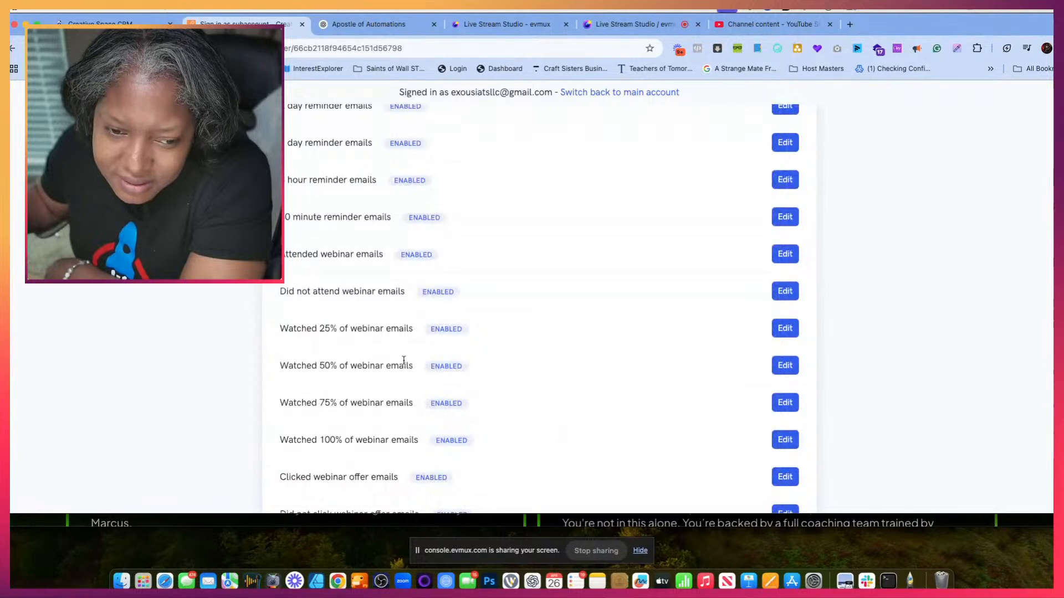
click(784, 291)
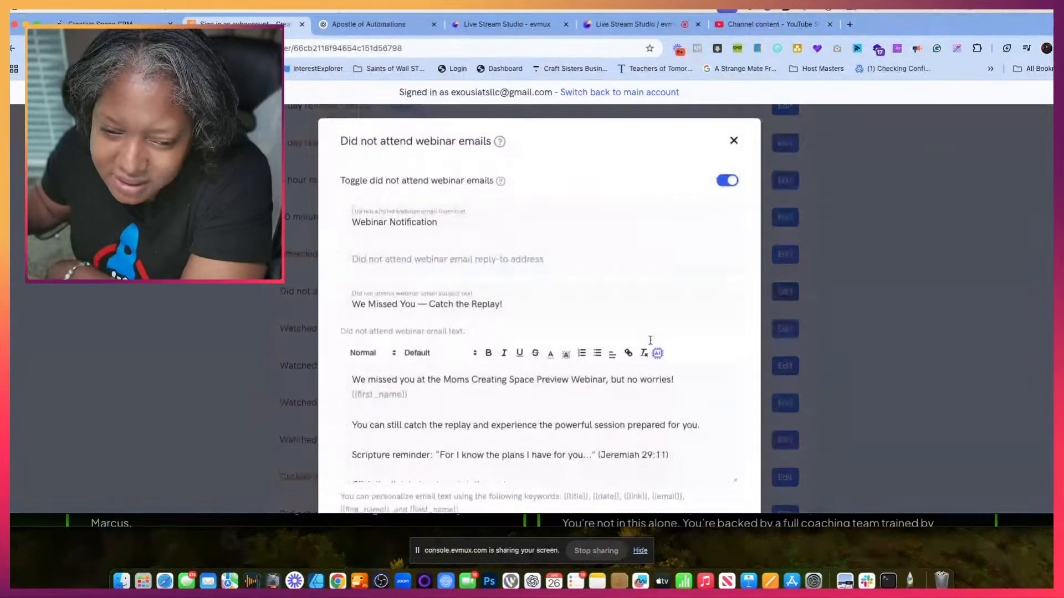
scroll(548, 378, down, 3)
drag(639, 410, 337, 415)
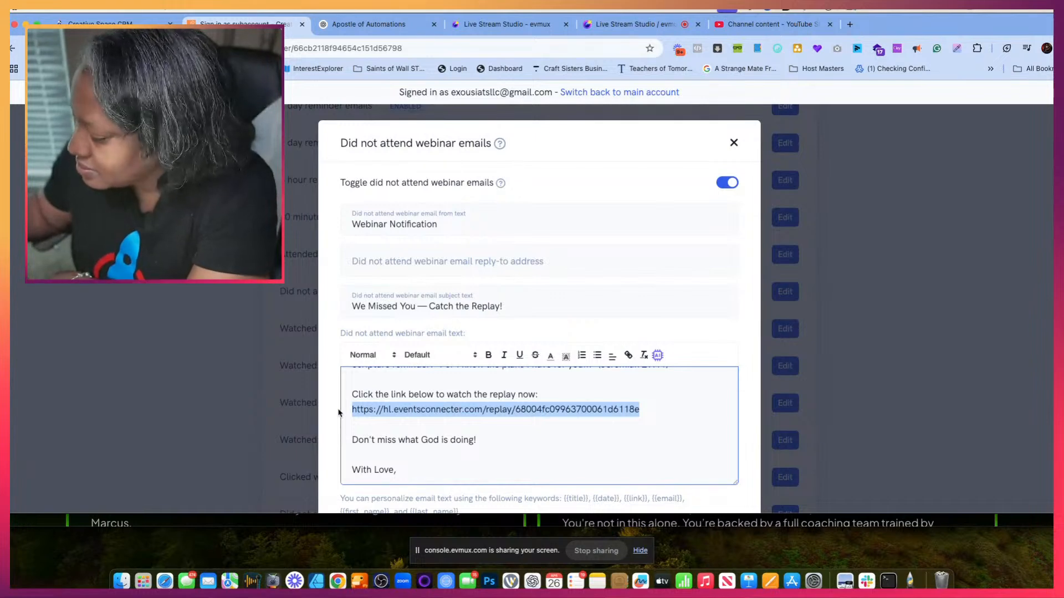
key(BackSpace)
text({{link}})
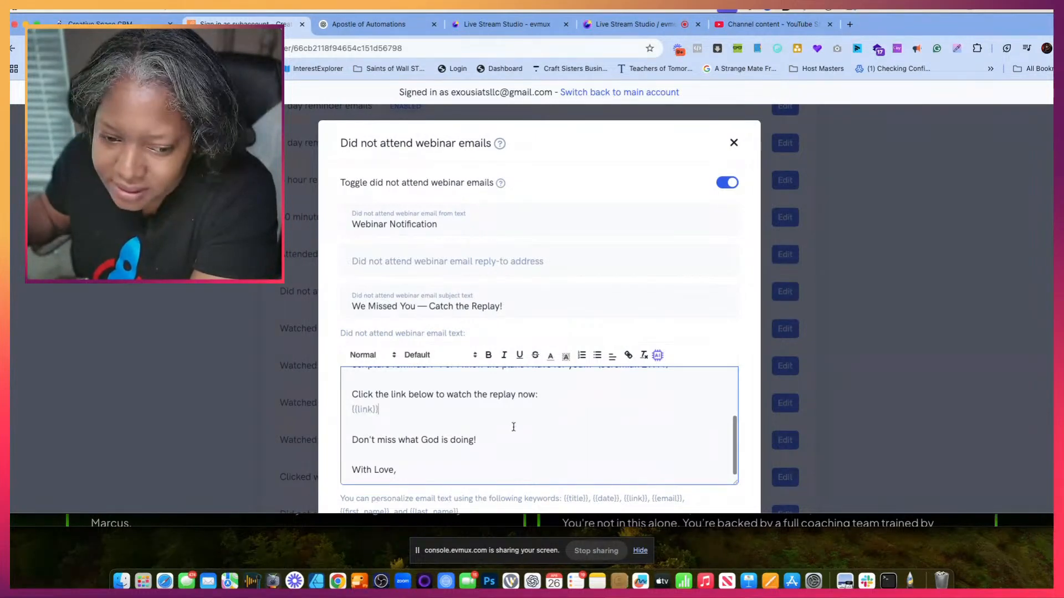
scroll(613, 418, down, 3)
click(701, 468)
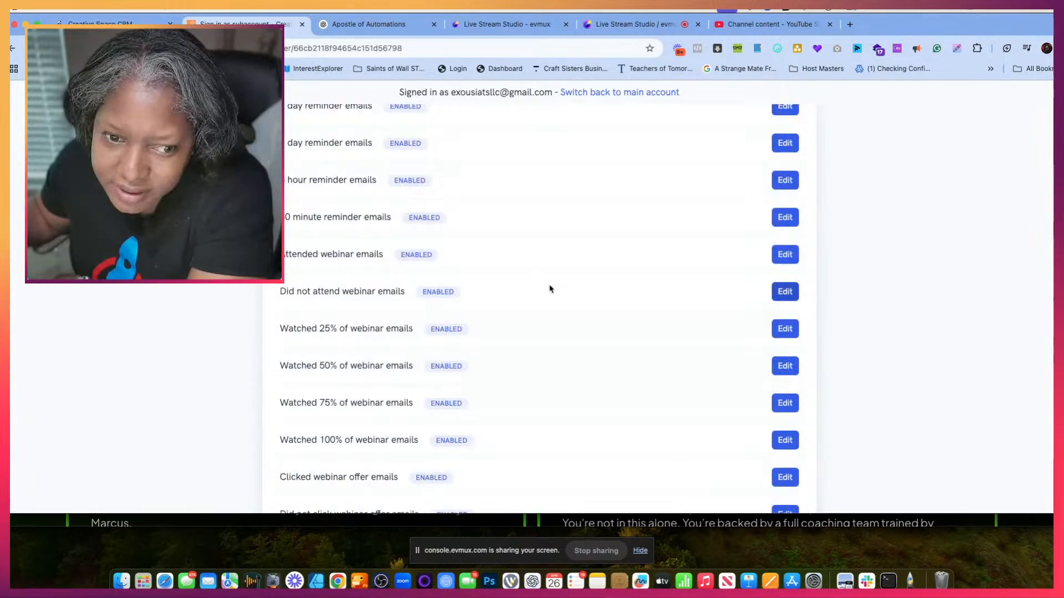
- Review the message text of the Watched 25% of webinar email and close it
scroll(438, 311, down, 3)
scroll(440, 334, down, 5)
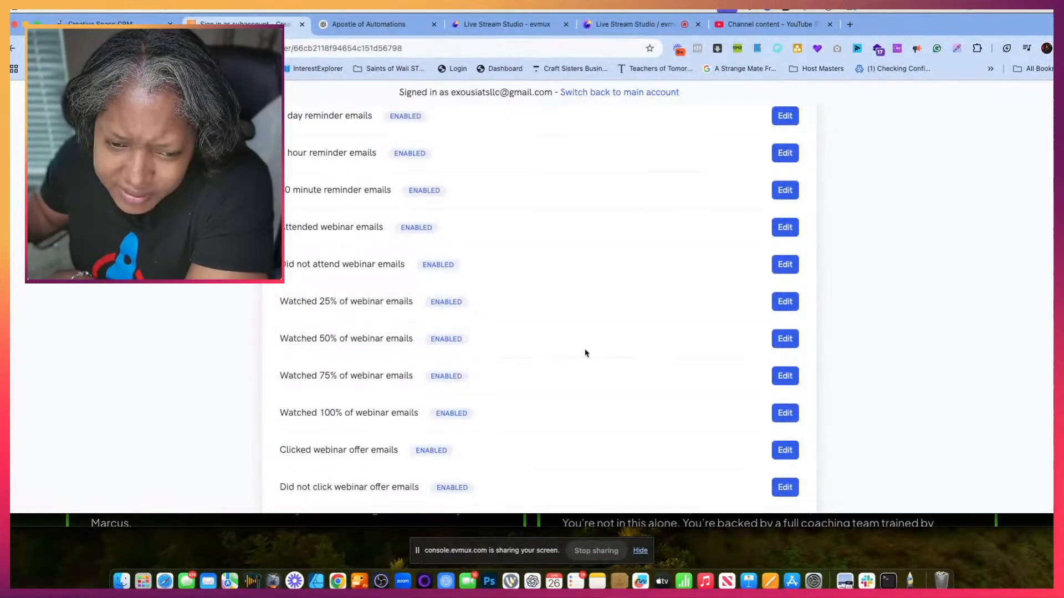
click(782, 301)
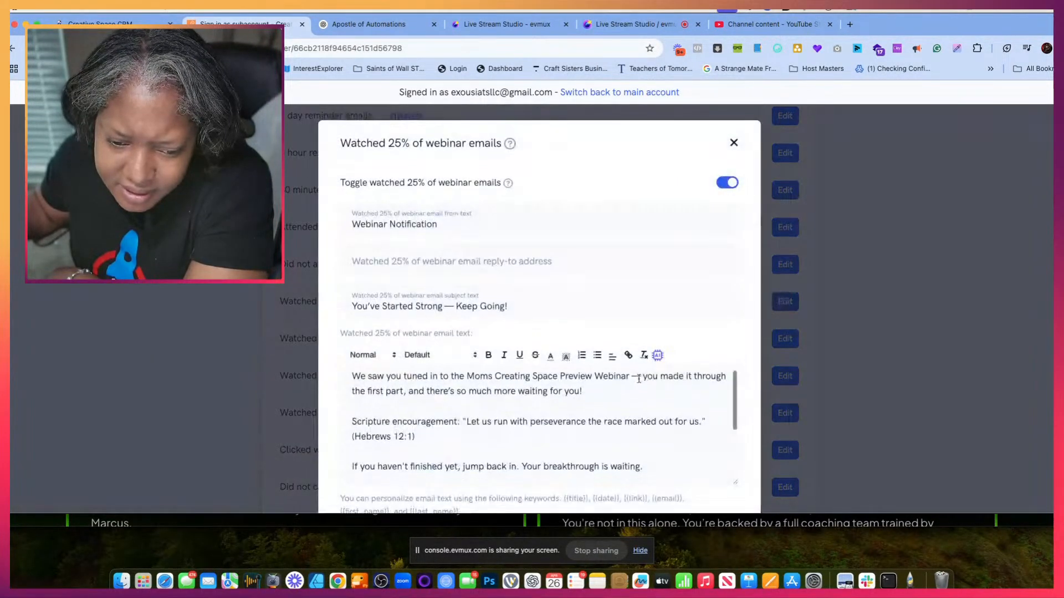
click(732, 144)
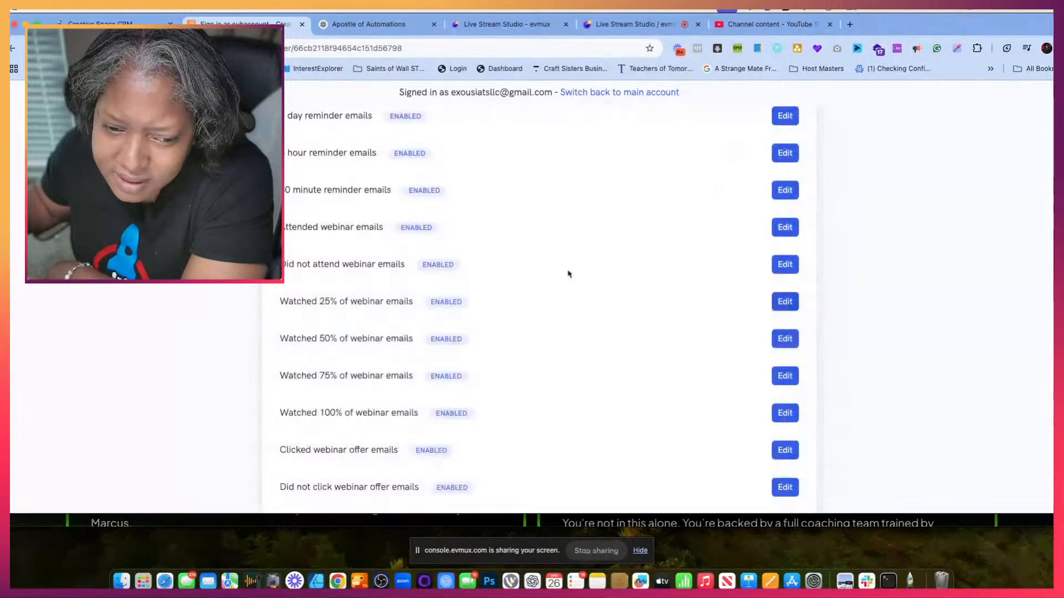
- Replace {{replay_link}} with {{link}} in the Watched 50% of webinar email and save the changes
click(787, 337)
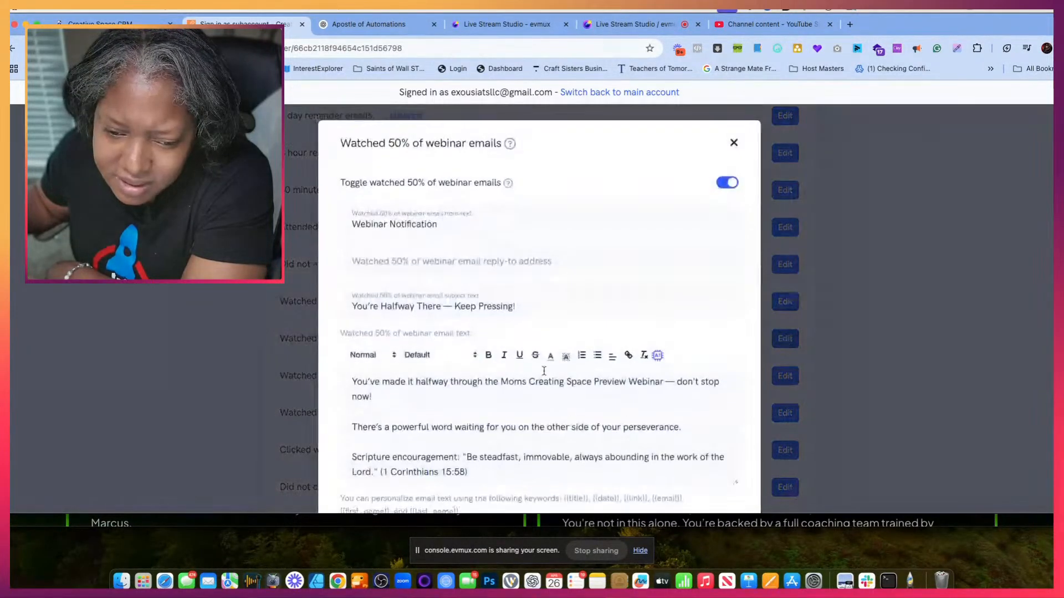
drag(440, 441, 320, 444)
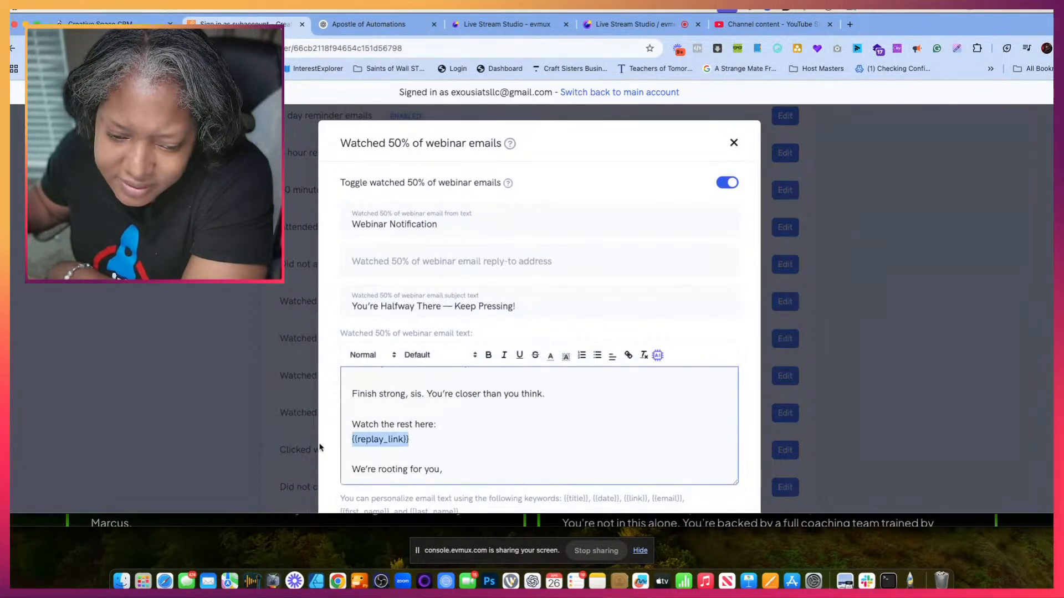
text({{link}})
scroll(662, 431, down, 3)
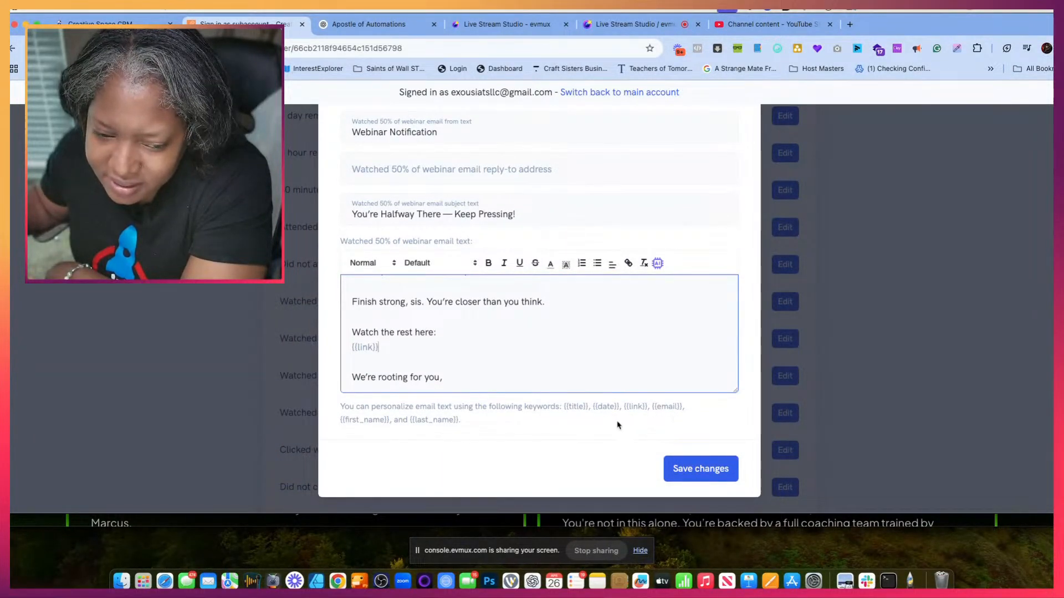
click(700, 468)
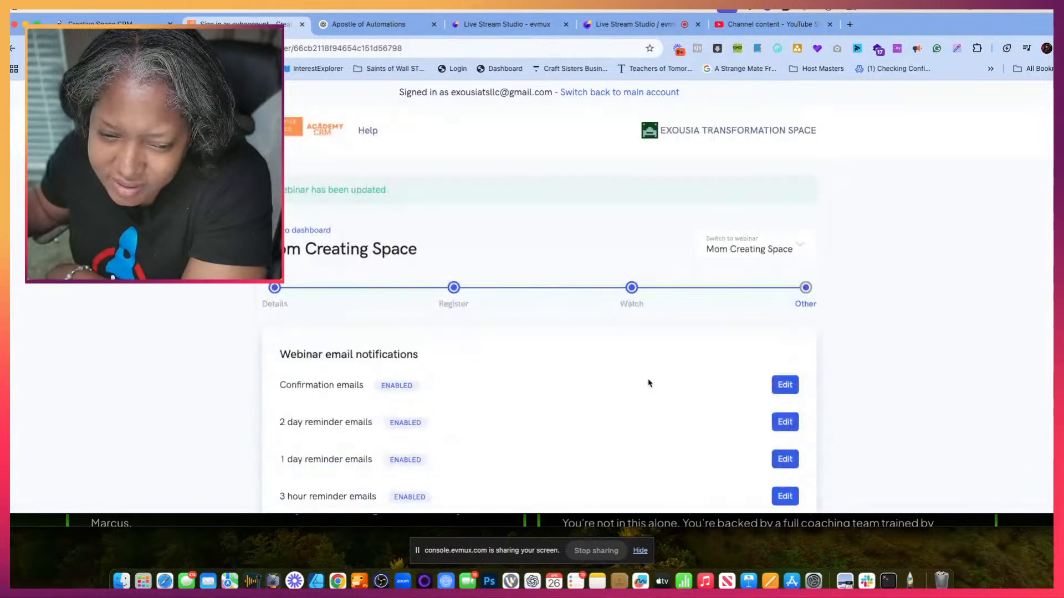
- Replace {{replay_link}} with {{link}} in the Watched 75% of webinar email and save the changes
scroll(646, 501, down, 10)
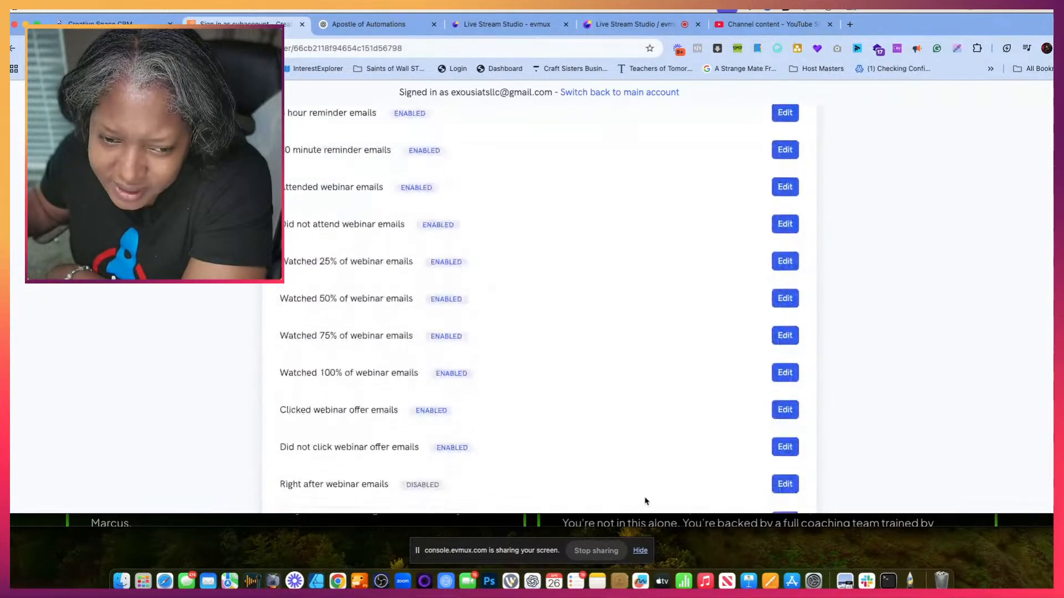
click(786, 336)
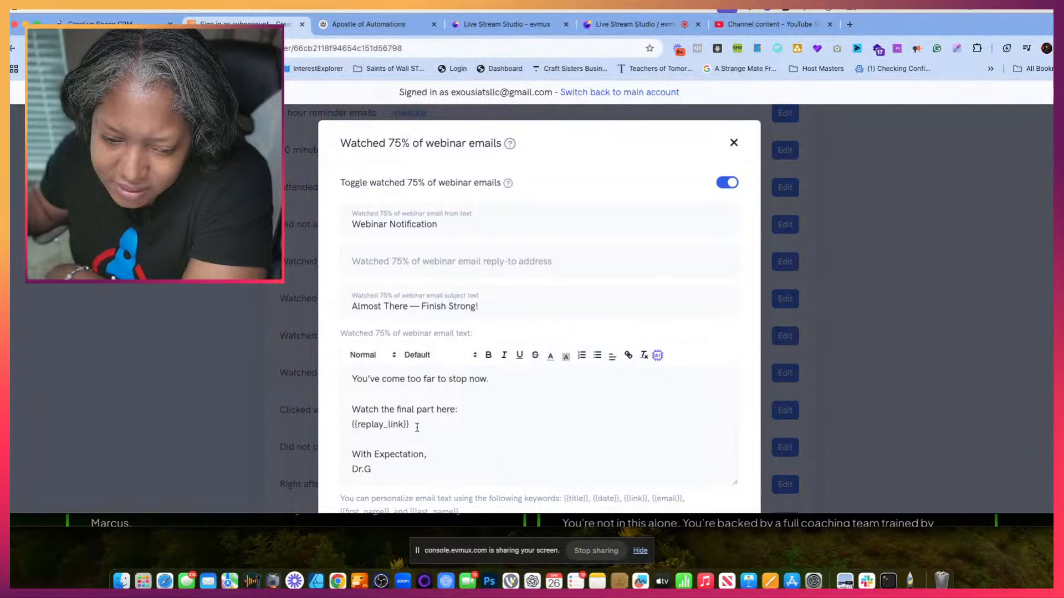
drag(411, 425, 316, 434)
text({{link}})
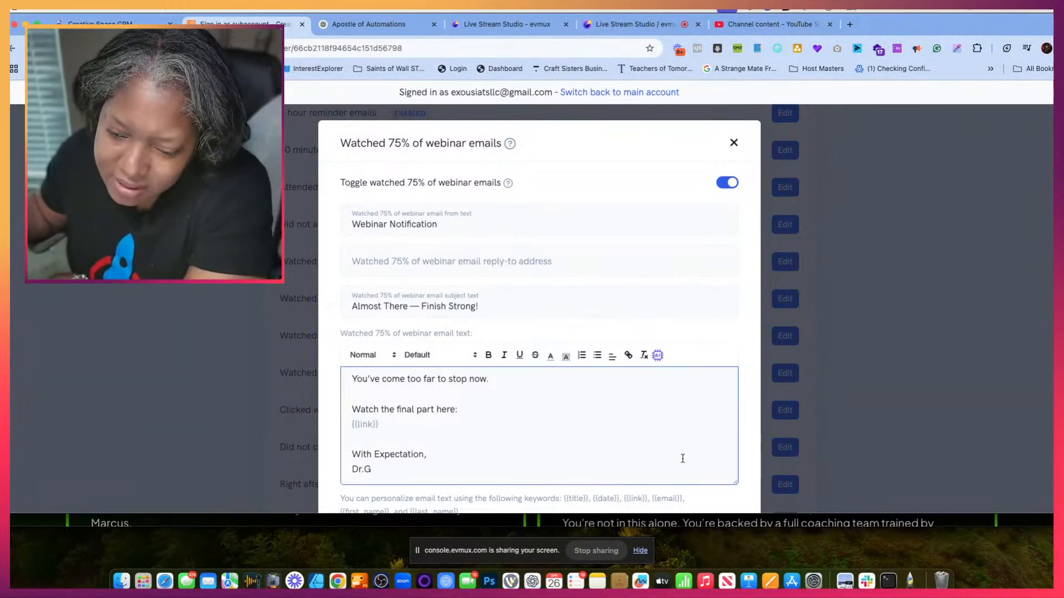
scroll(751, 361, down, 3)
click(701, 469)
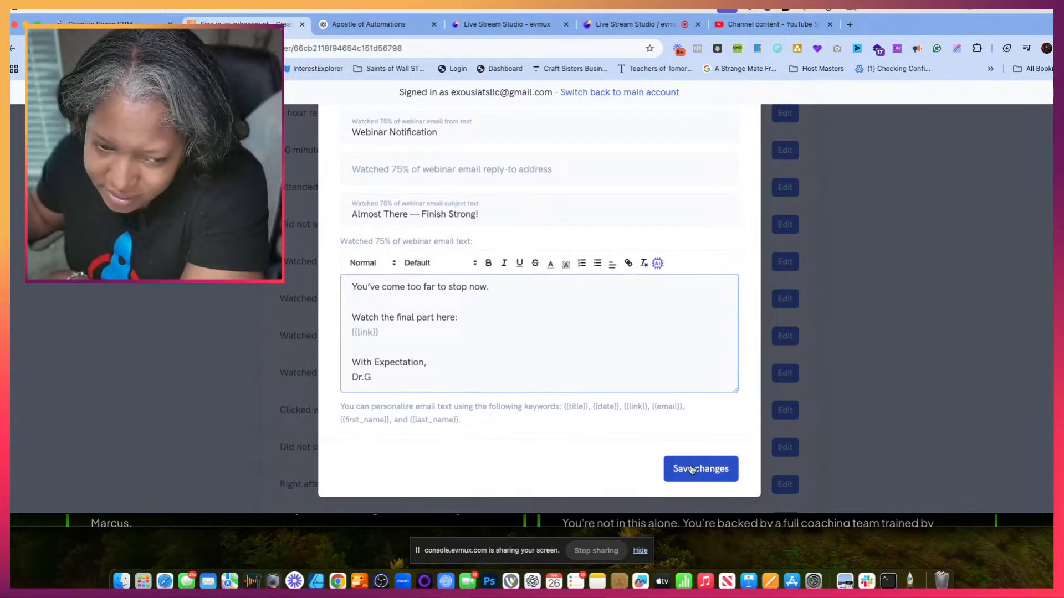
- Open the Watched 100% of webinar email for editing and check its subject and message text
scroll(519, 452, down, 8)
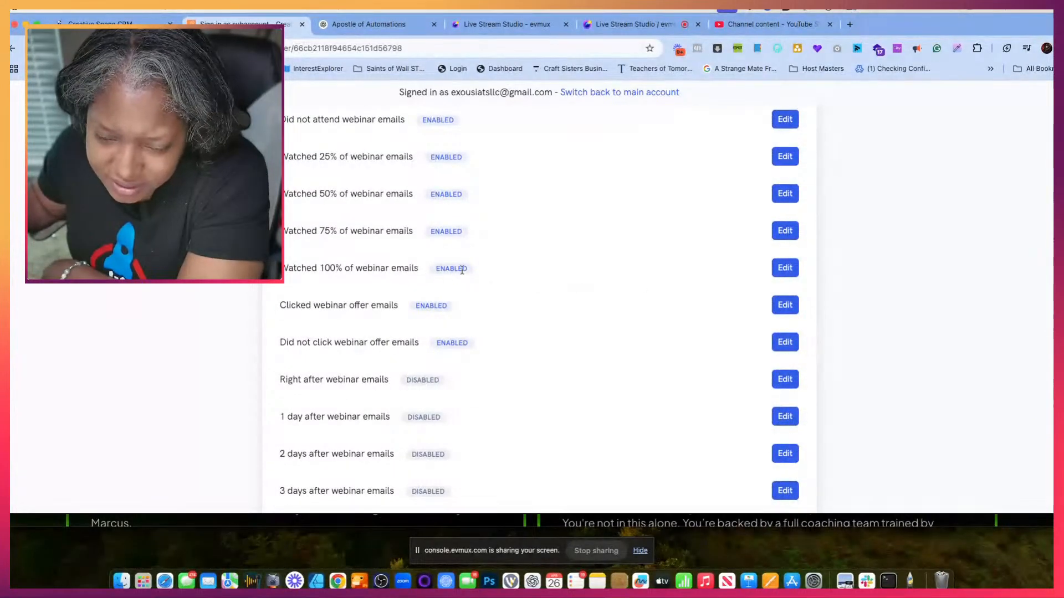
click(785, 268)
scroll(605, 392, down, 3)
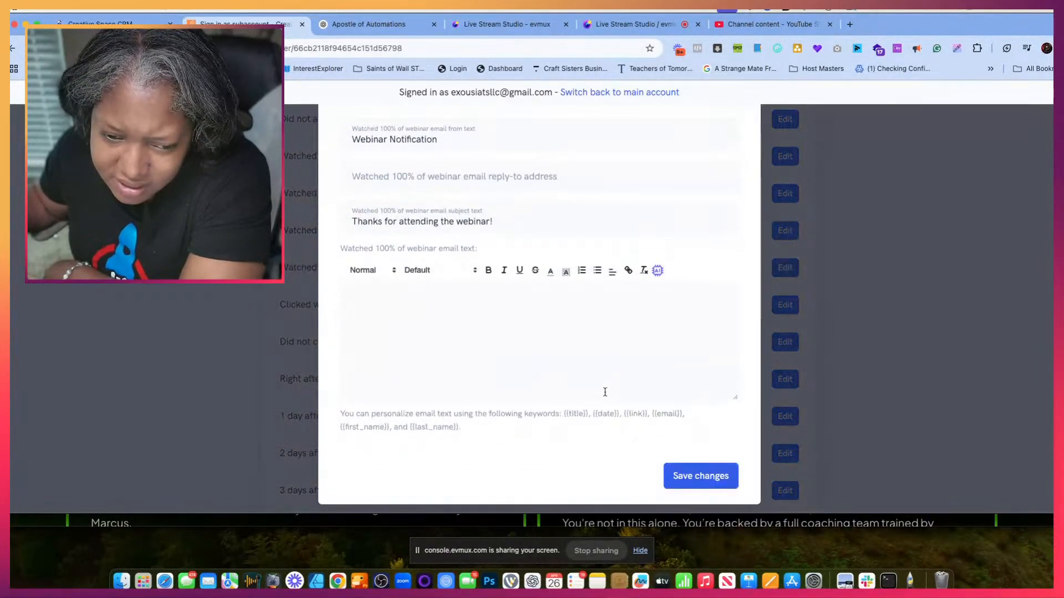
scroll(605, 391, up, 2)
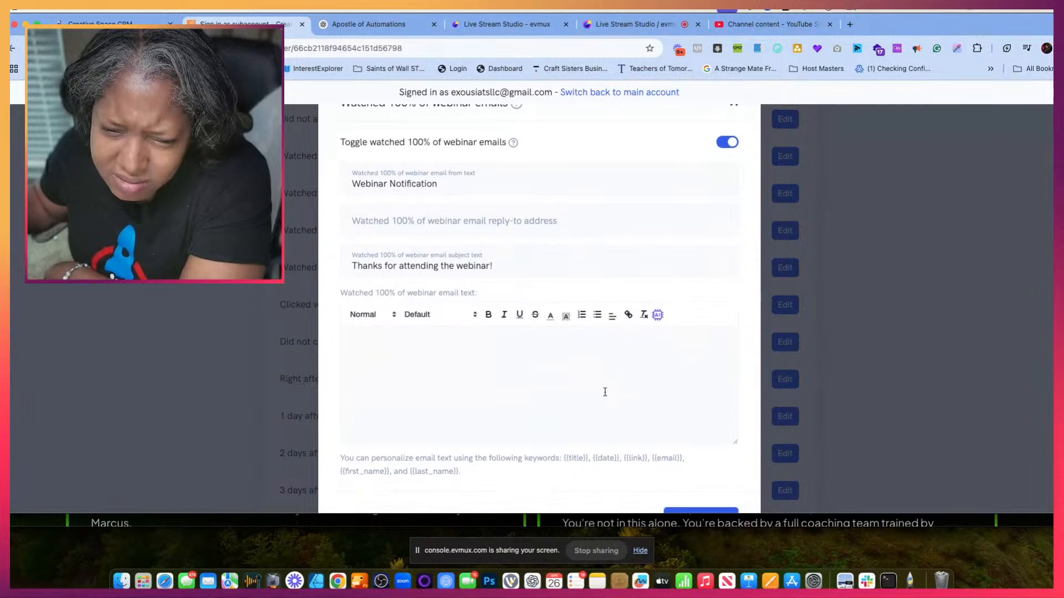
scroll(605, 392, down, 2)
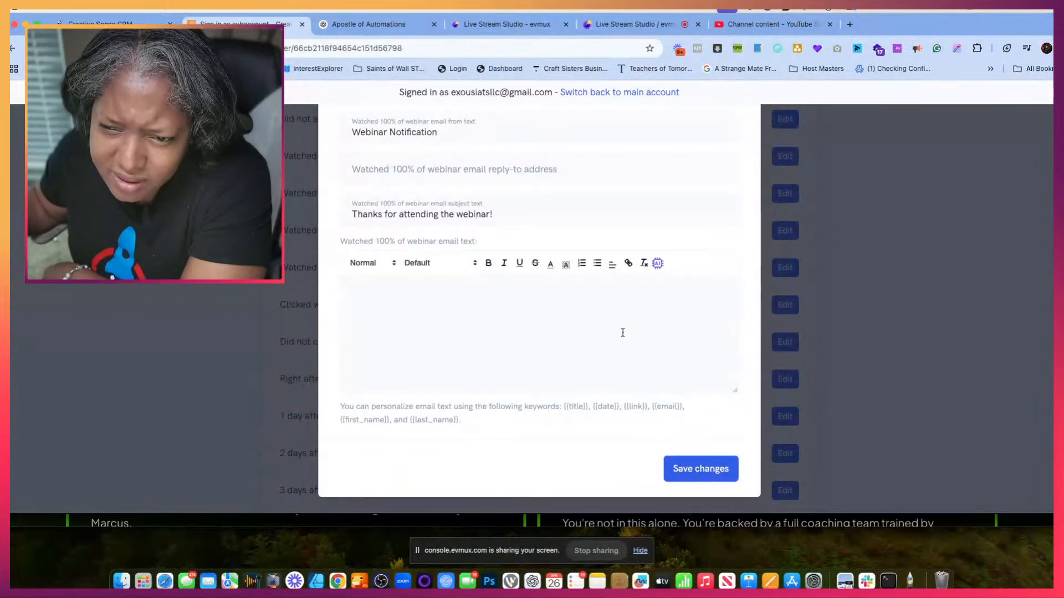
- Switch to the ChatGPT conversation and copy the Watched 100% email body from "Congratulations on completing" through "Blessings,"
click(355, 25)
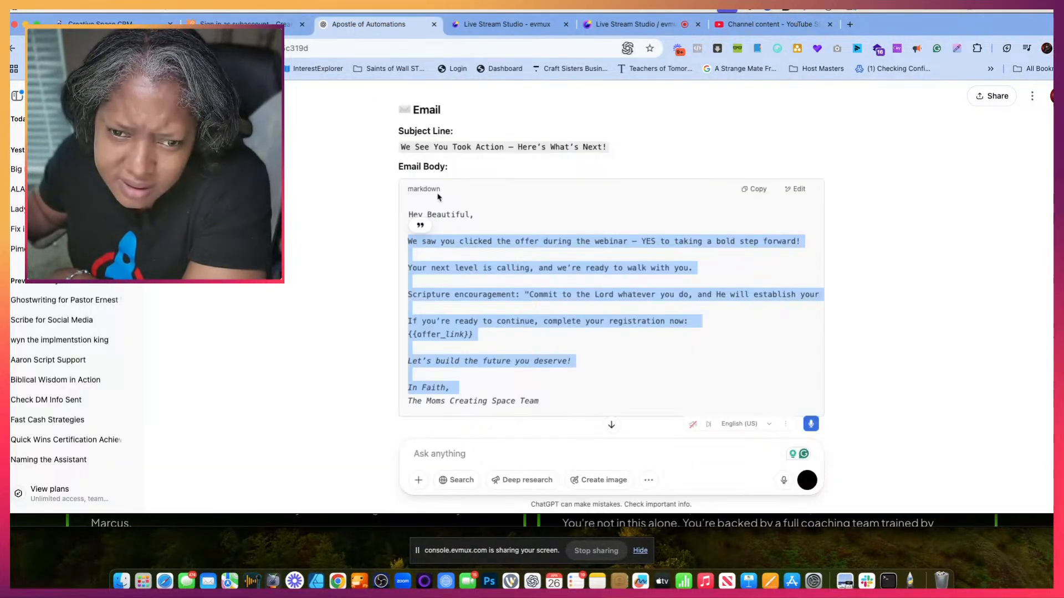
scroll(470, 222, up, 15)
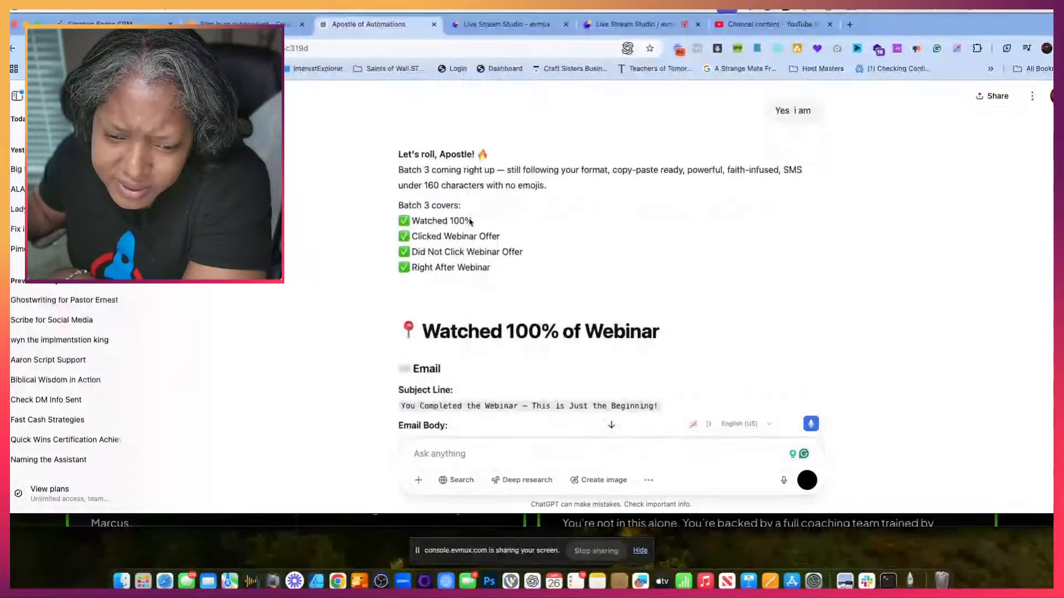
scroll(470, 222, down, 6)
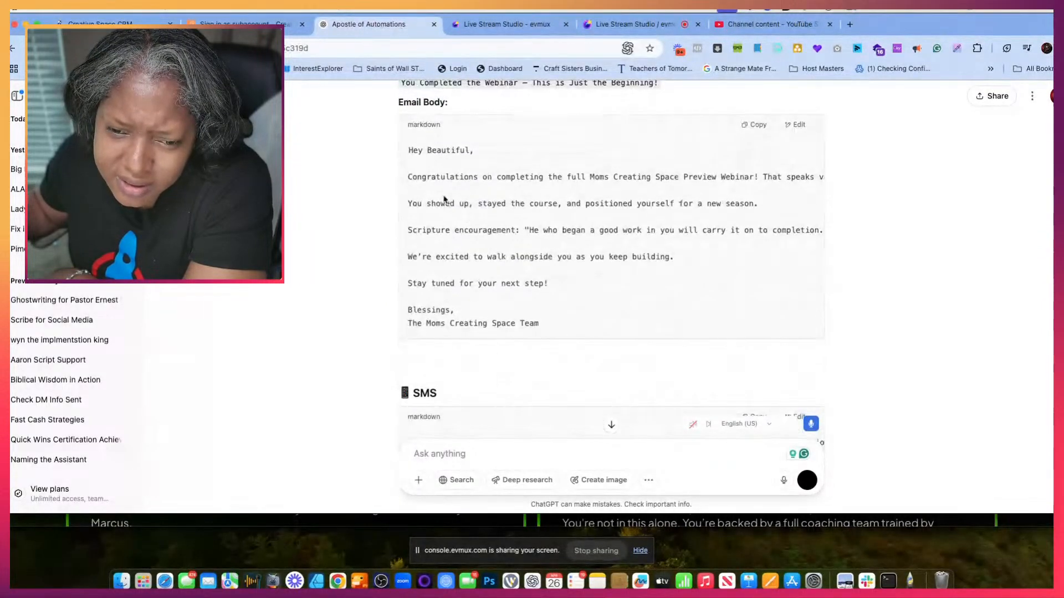
drag(407, 177, 527, 320)
right_click(431, 194)
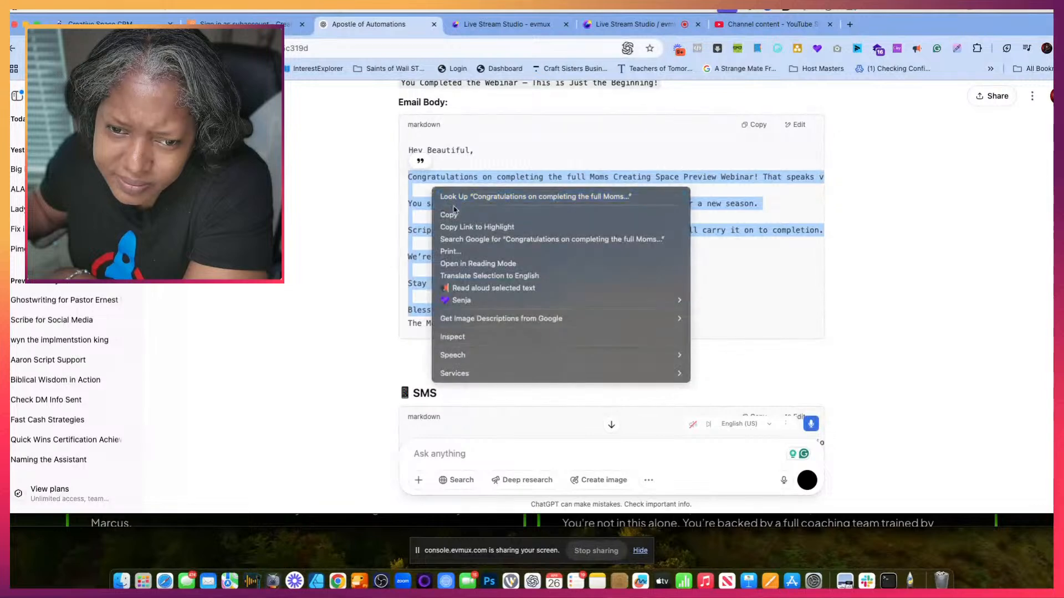
click(451, 211)
- Return to the webinar CRM, paste the copied text into the Watched 100% email, add the sender's name below "Blessings," and save
click(266, 24)
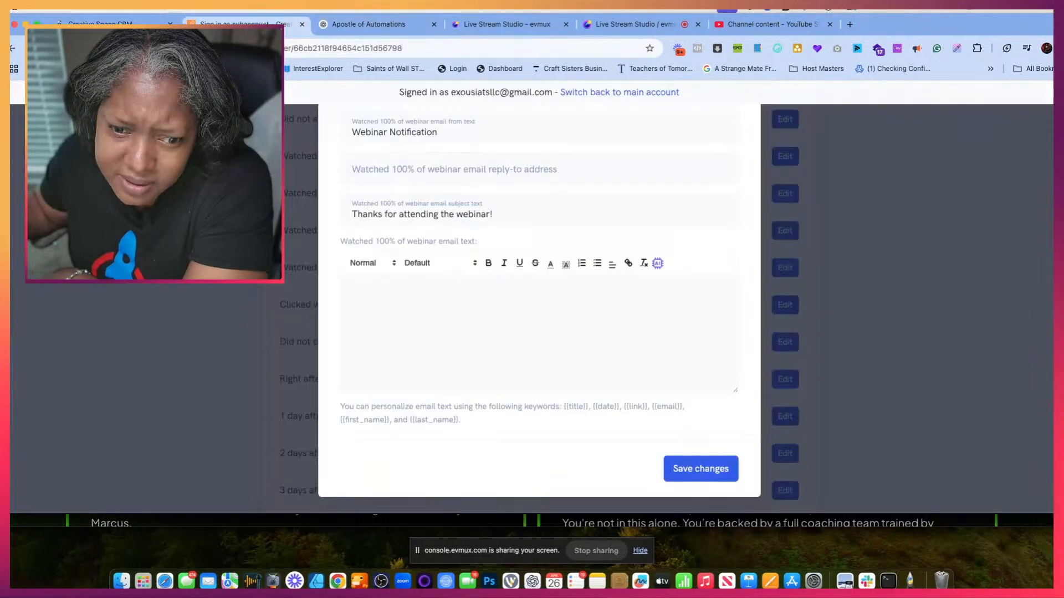
click(366, 309)
key(super+v)
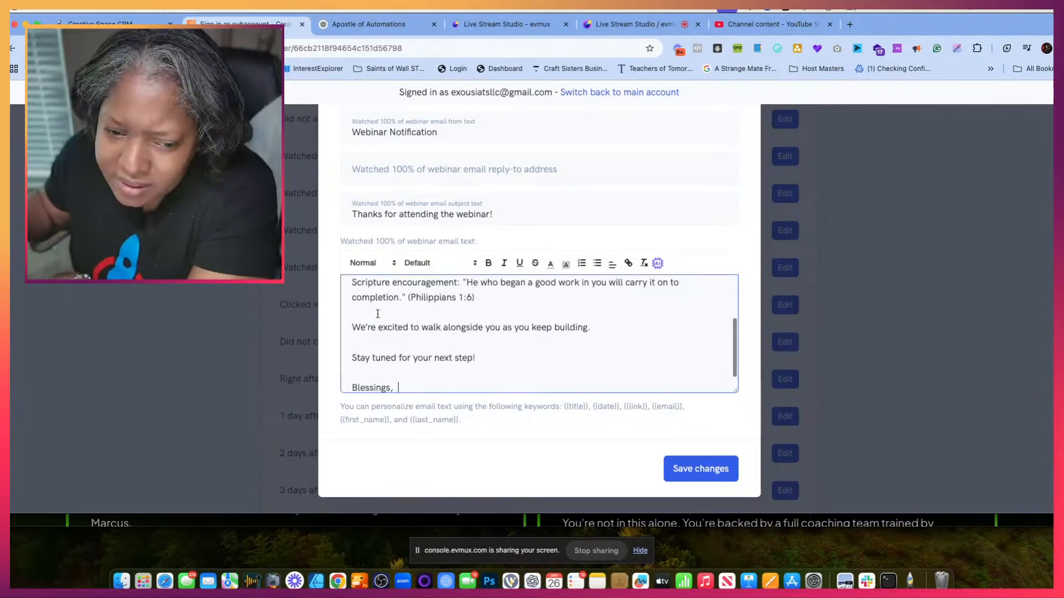
key(Return)
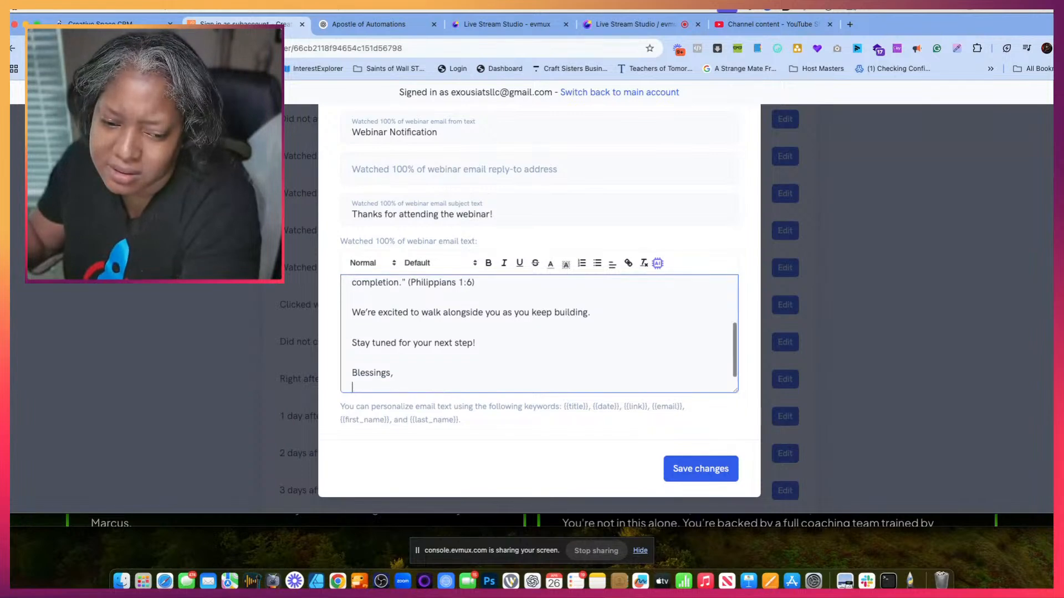
text(Dr.G)
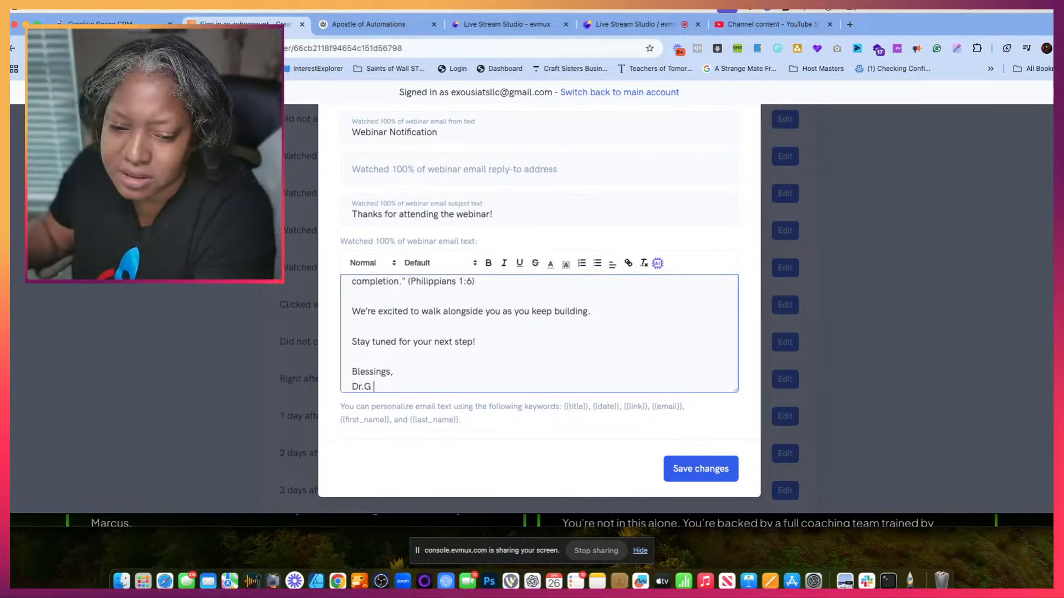
click(707, 462)
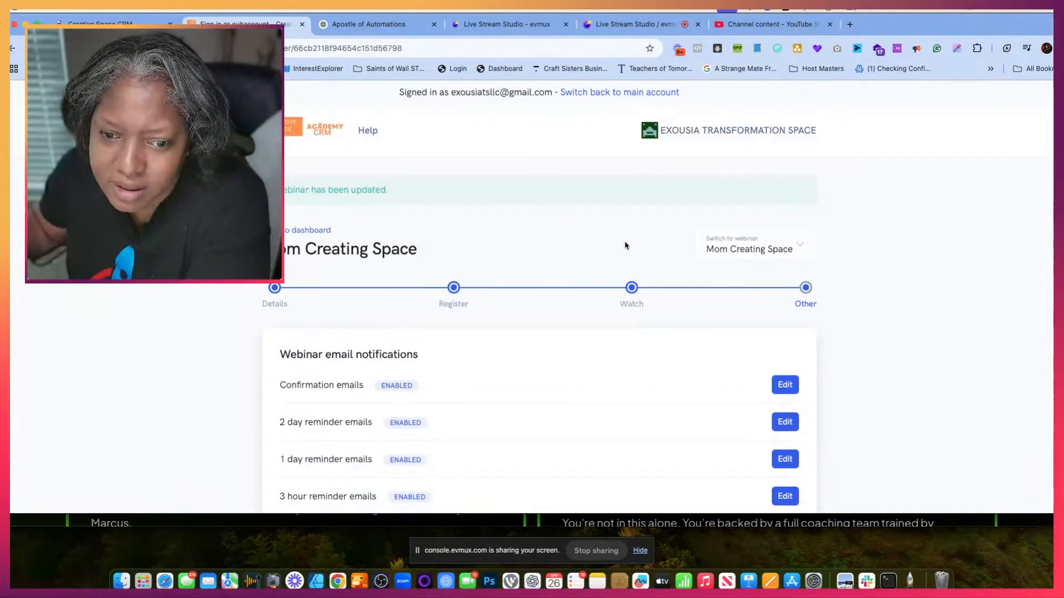
- Save the Mom Creating Space webinar's Other settings
scroll(593, 341, down, 10)
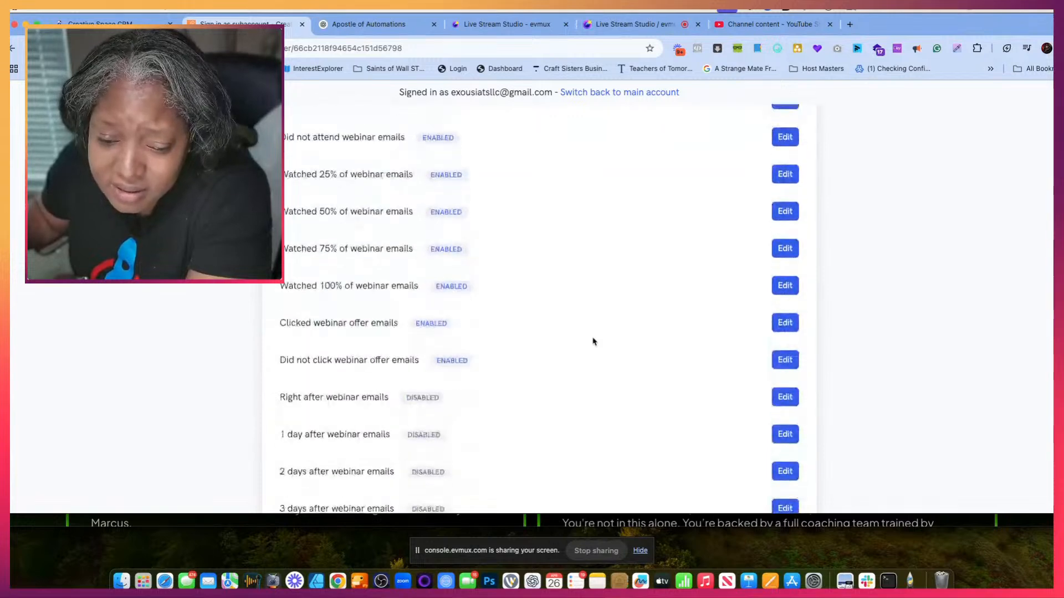
scroll(593, 342, down, 15)
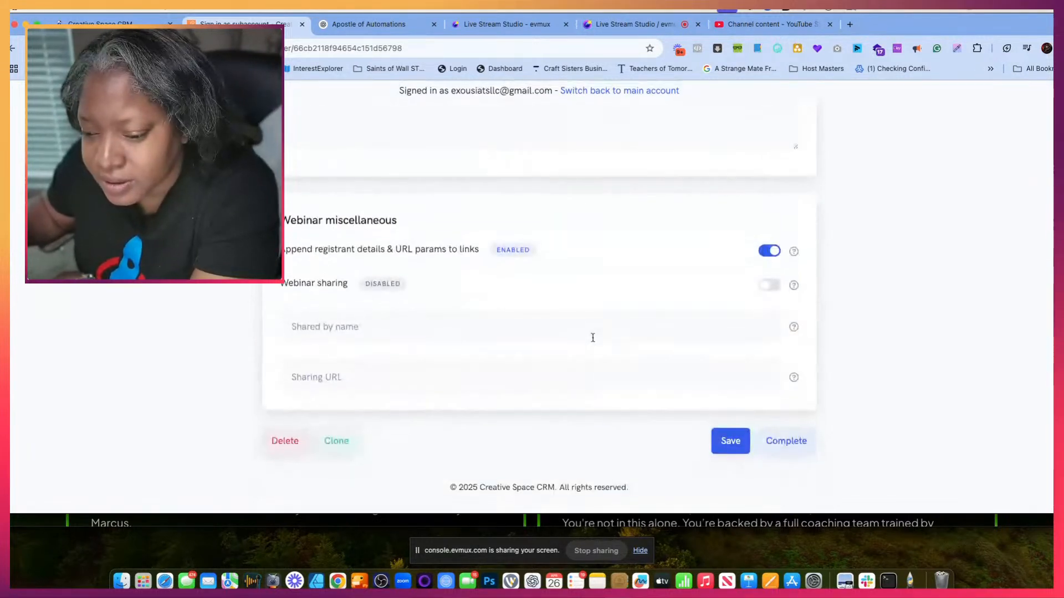
click(730, 441)
scroll(679, 330, down, 6)
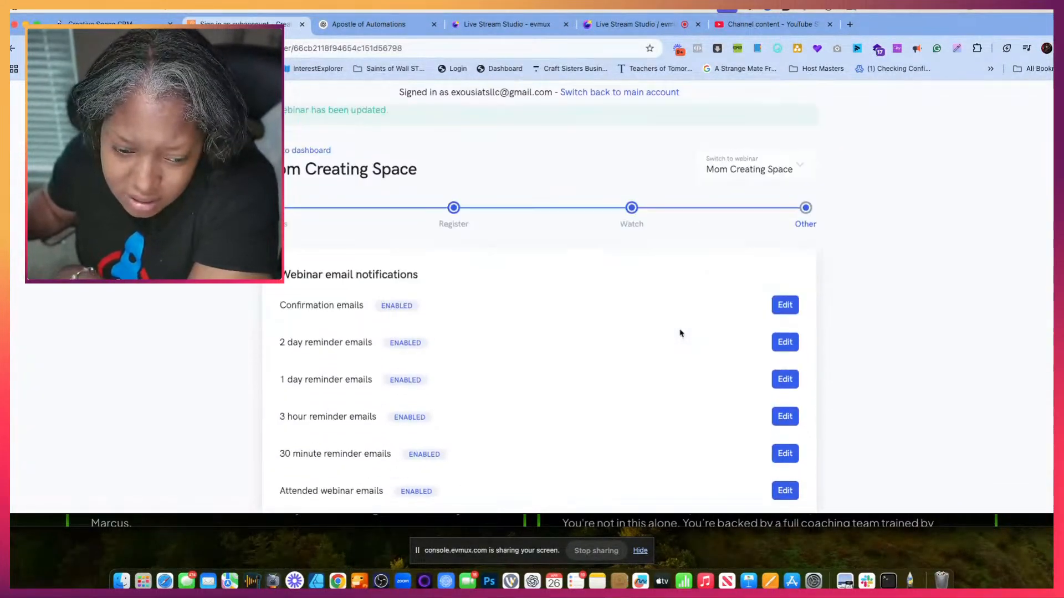
- Open the Clicked webinar offer email for editing and check its subject and message text
scroll(681, 332, down, 3)
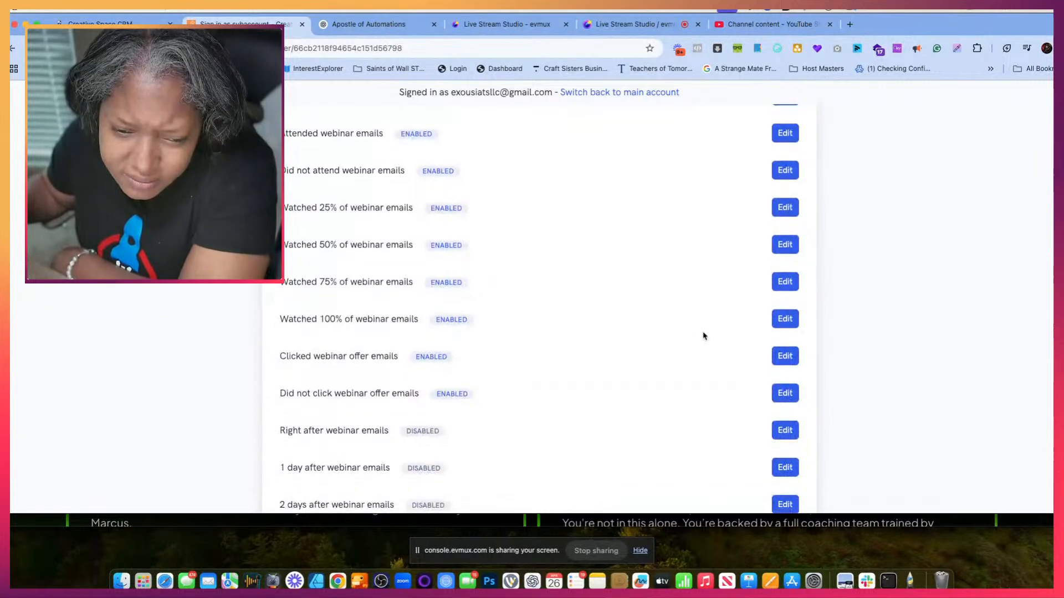
click(784, 358)
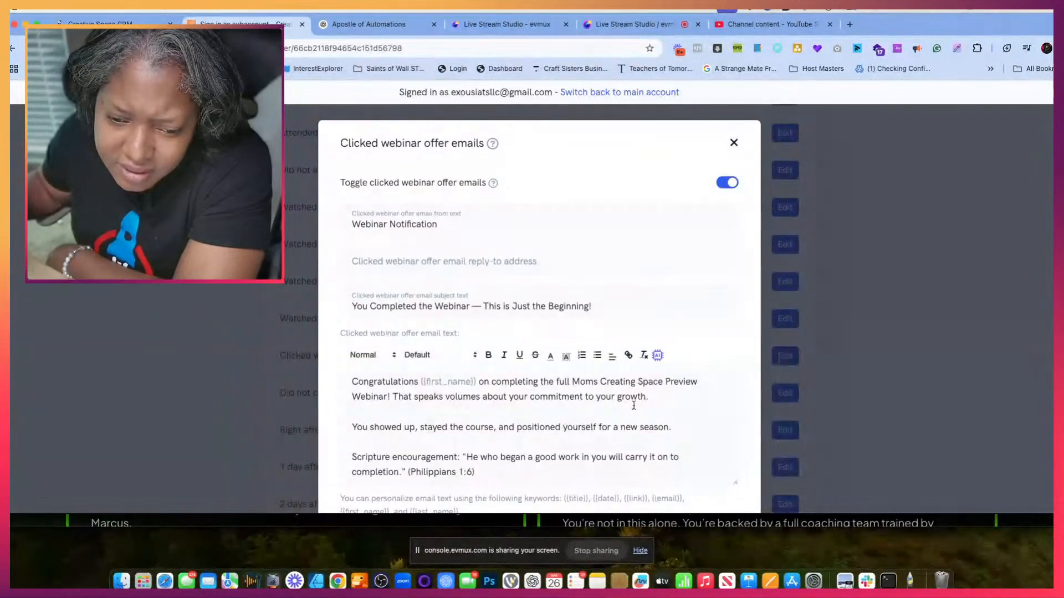
scroll(640, 427, down, 5)
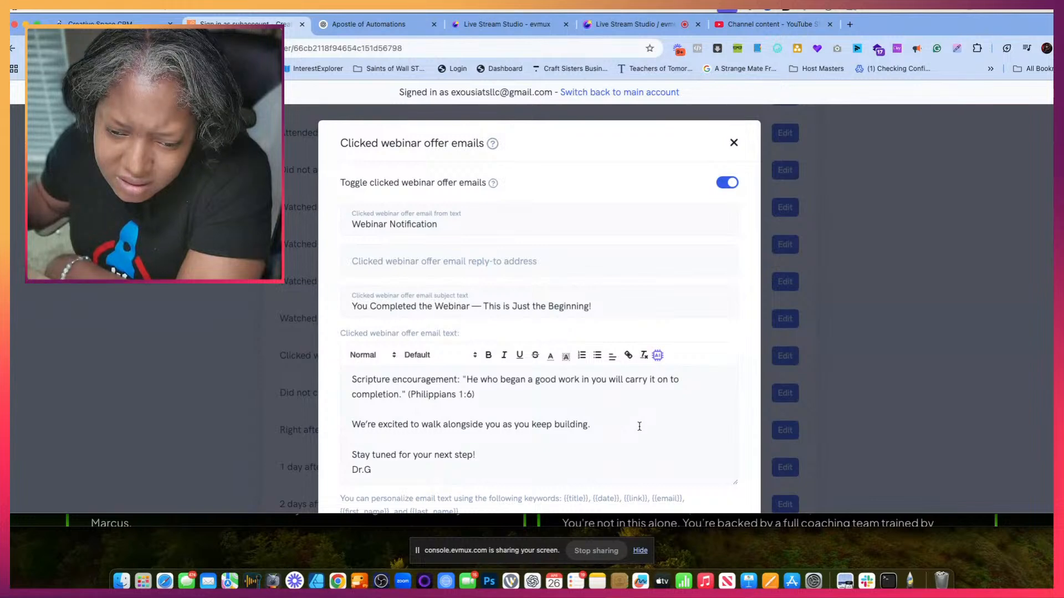
- Switch to the ChatGPT conversation and copy the Clicked Webinar Offer email body from "We saw you clicked" through "The Moms Creating Space Team"
click(366, 24)
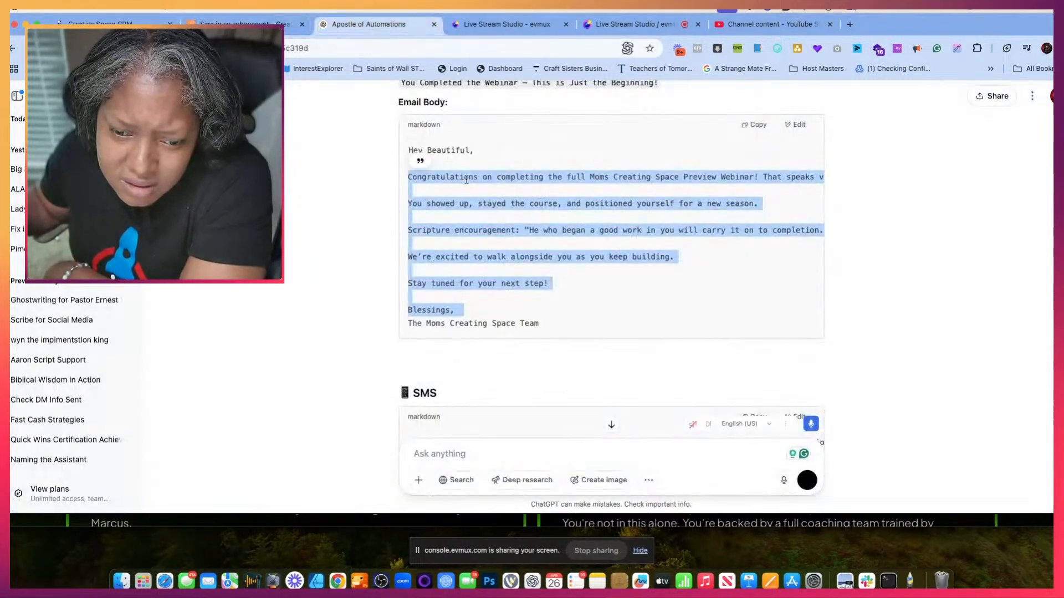
scroll(488, 246, down, 2)
scroll(488, 246, down, 5)
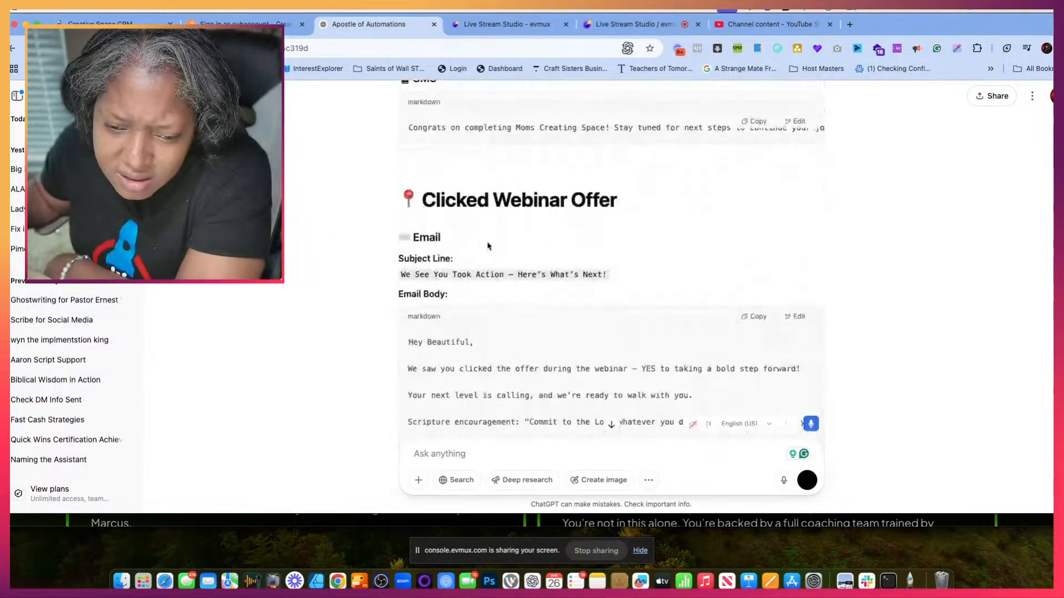
scroll(487, 245, down, 3)
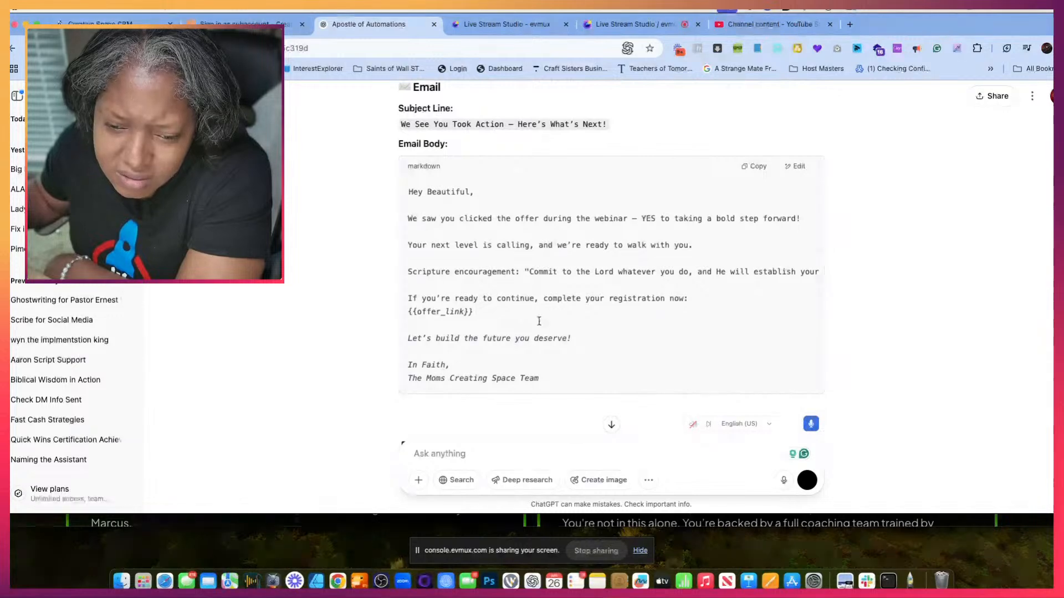
drag(559, 381, 429, 207)
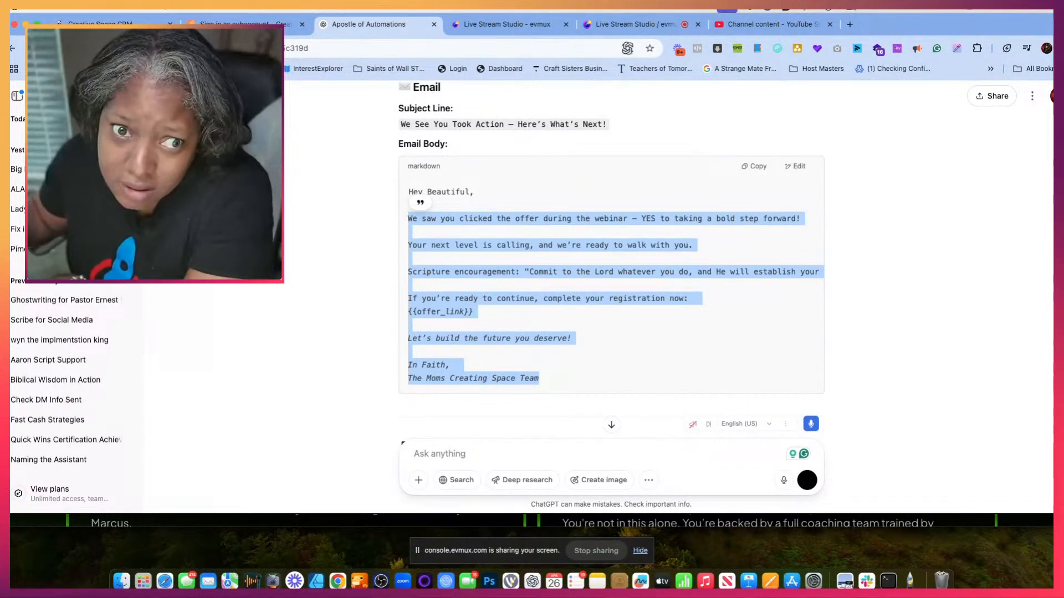
- Return to the webinar CRM and replace the Clicked webinar offer email's message with the copied body
click(260, 24)
scroll(429, 368, down, 3)
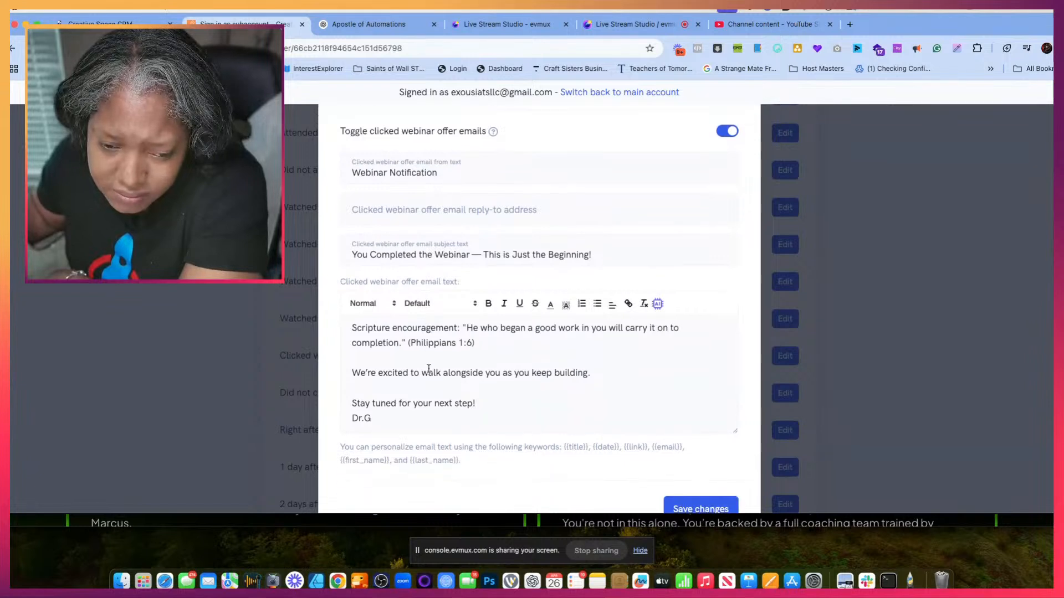
drag(387, 397, 344, 297)
key(super+v)
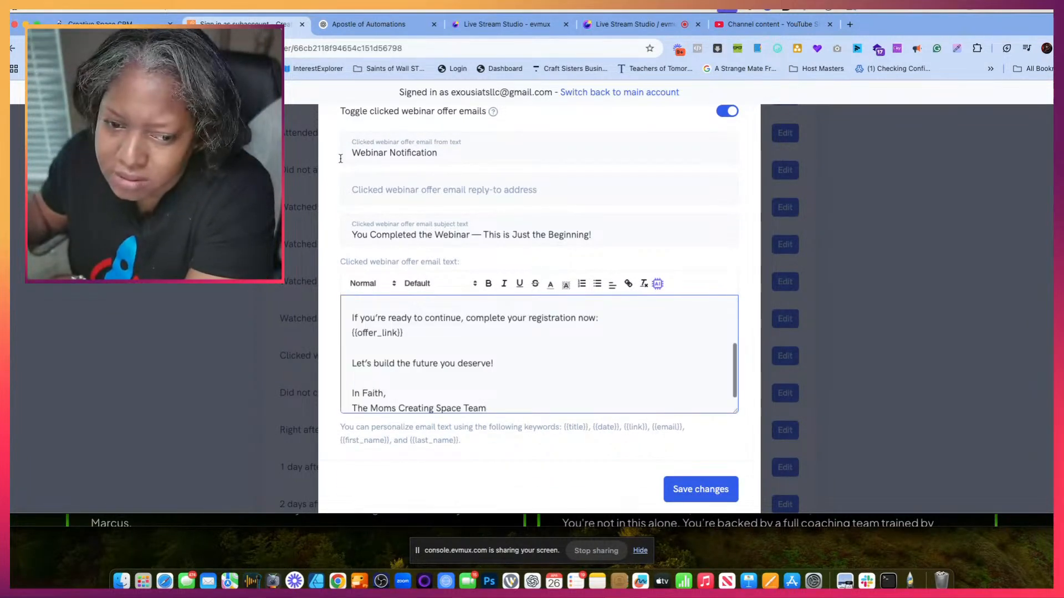
scroll(416, 348, up, 3)
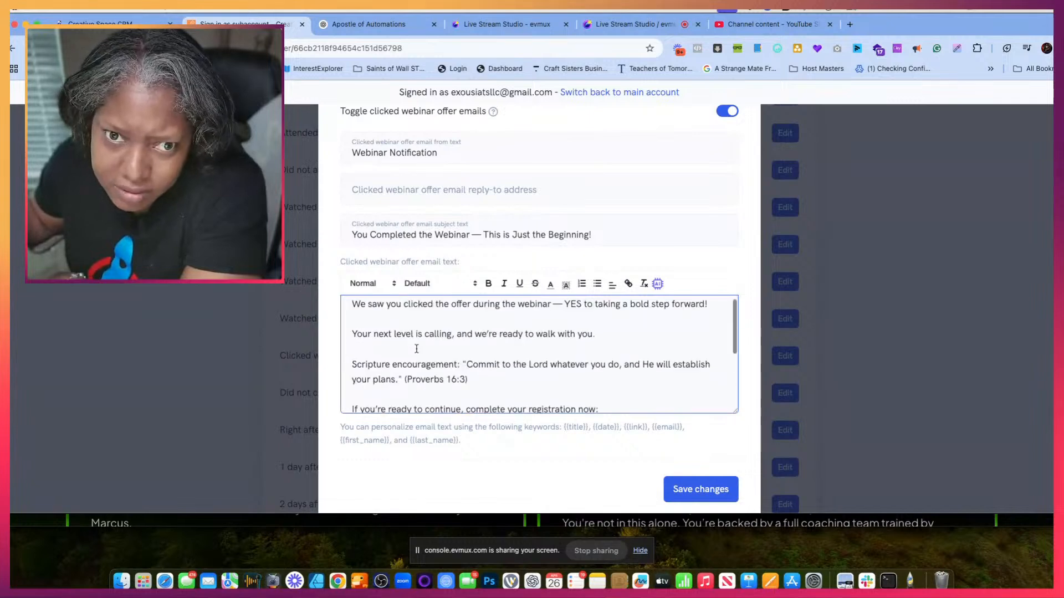
- Copy the matching ChatGPT subject line, "We See You Took Action — Here's What's Next!", into the Clicked webinar offer email's subject and save
click(342, 25)
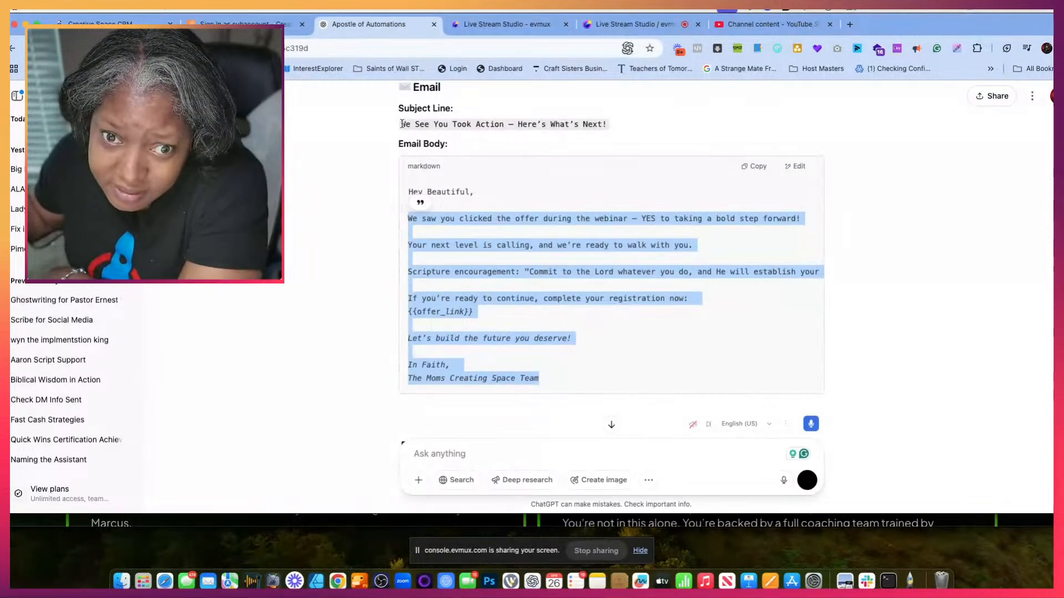
drag(402, 124, 619, 136)
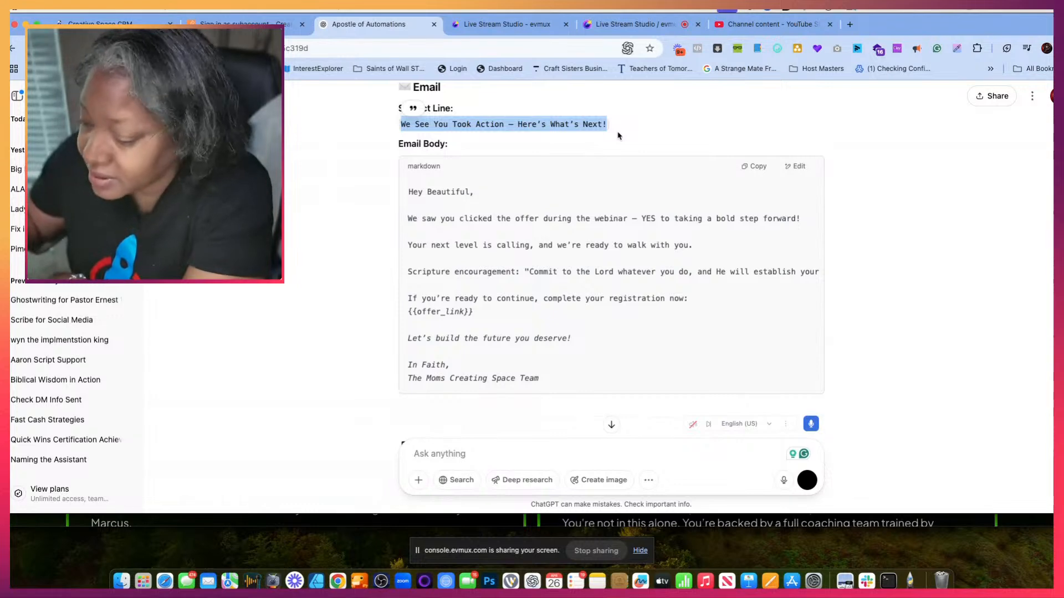
click(274, 24)
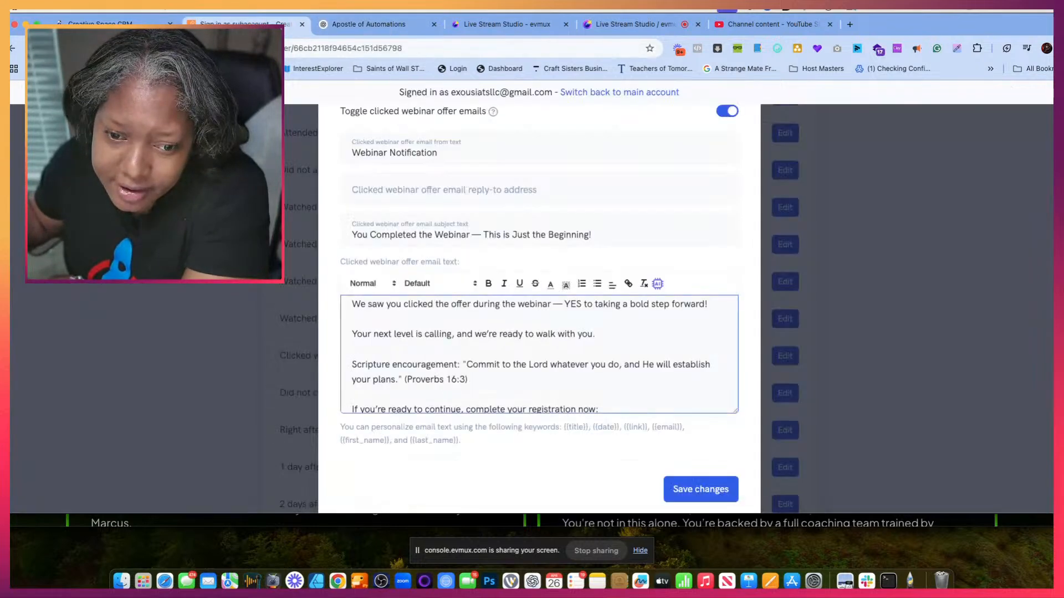
triple_click(410, 237)
text(We See You Took Action — Here's What's Next!)
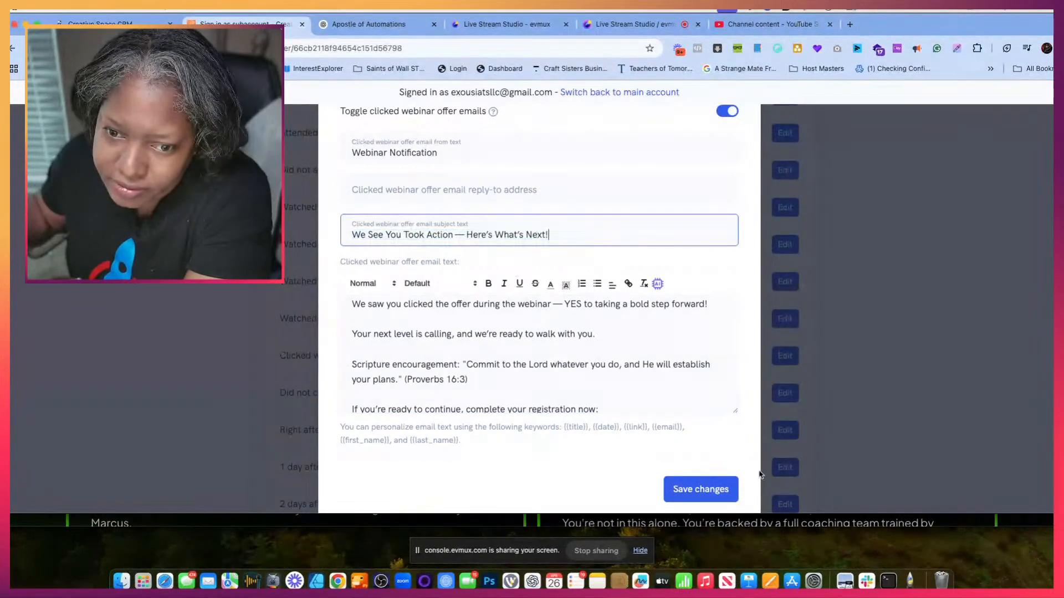
click(718, 480)
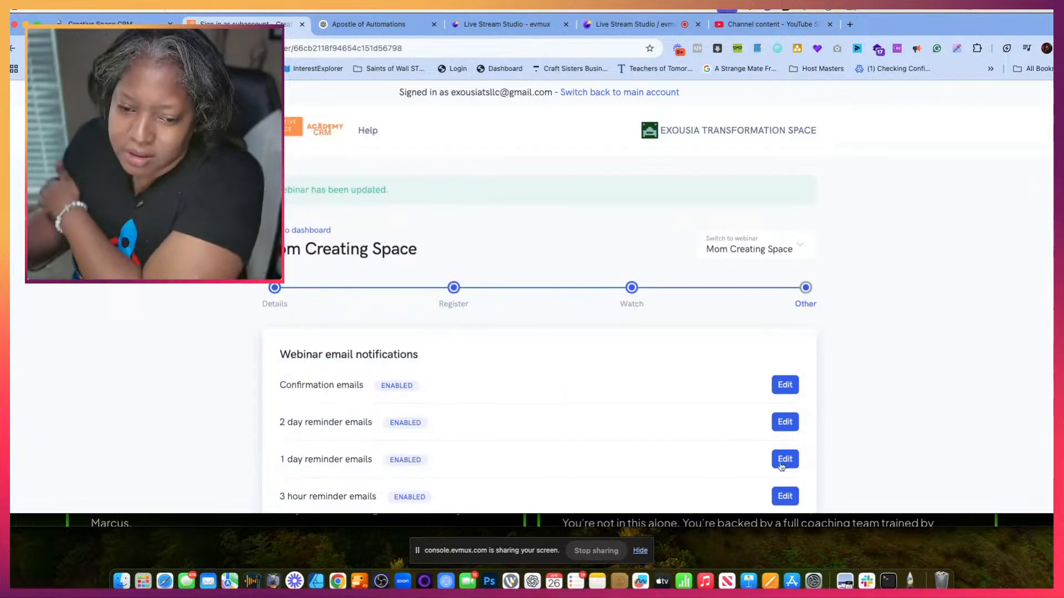
- Open the Did not click webinar offer email for editing and clear its entire message text
scroll(718, 498, down, 10)
scroll(718, 507, down, 4)
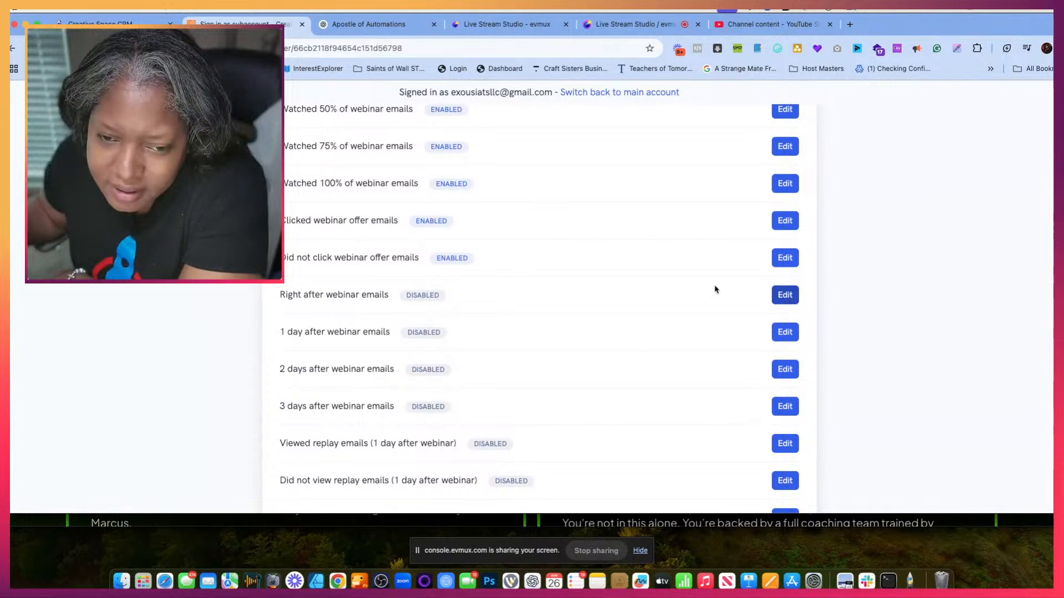
click(784, 257)
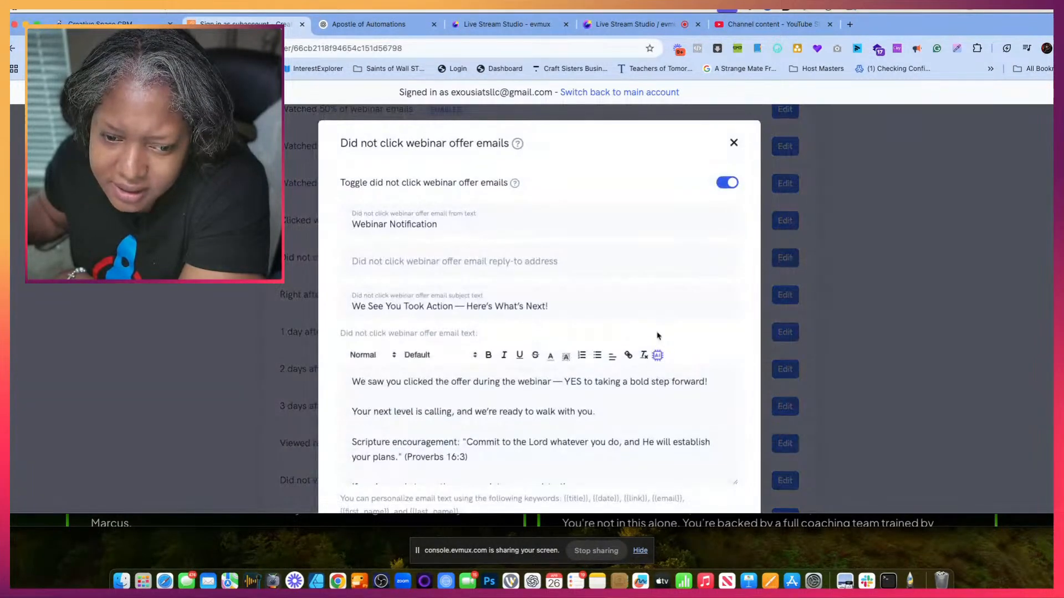
scroll(657, 334, down, 5)
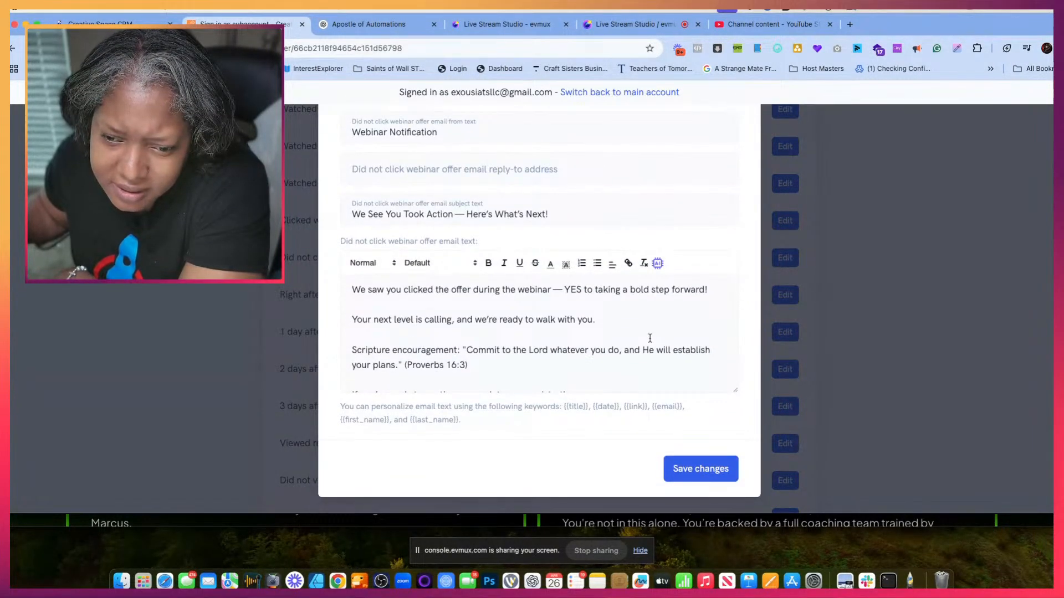
scroll(579, 360, down, 5)
drag(416, 360, 355, 279)
key(BackSpace)
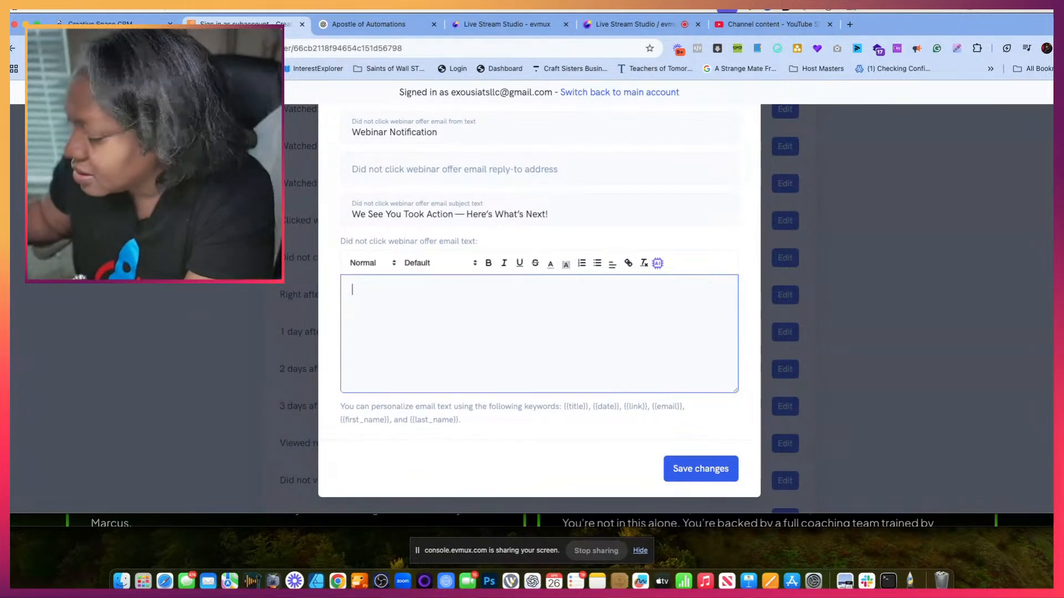
- Replace the Did not click webinar offer email's subject with ChatGPT's "There's Still Time to Step Into Your New Space!"
click(366, 24)
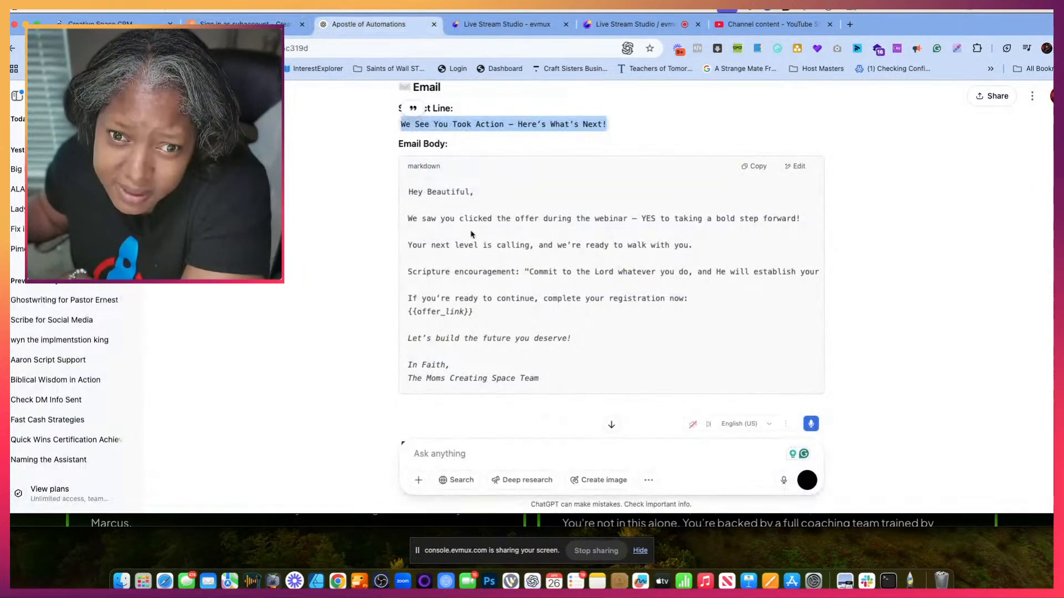
scroll(471, 237, up, 3)
scroll(471, 237, up, 2)
scroll(471, 237, down, 10)
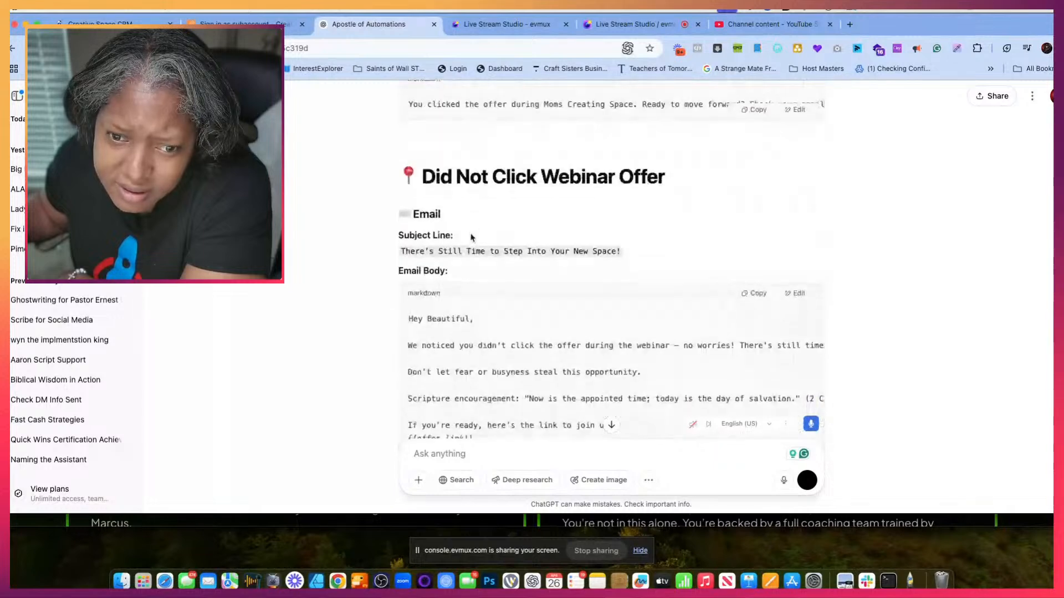
drag(401, 160, 613, 171)
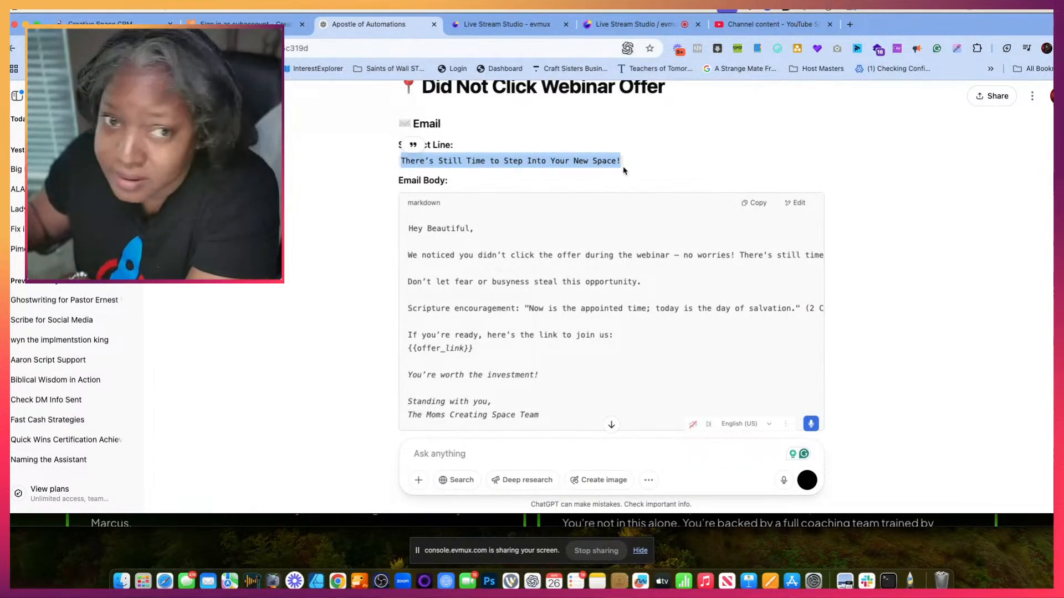
click(249, 24)
click(378, 218)
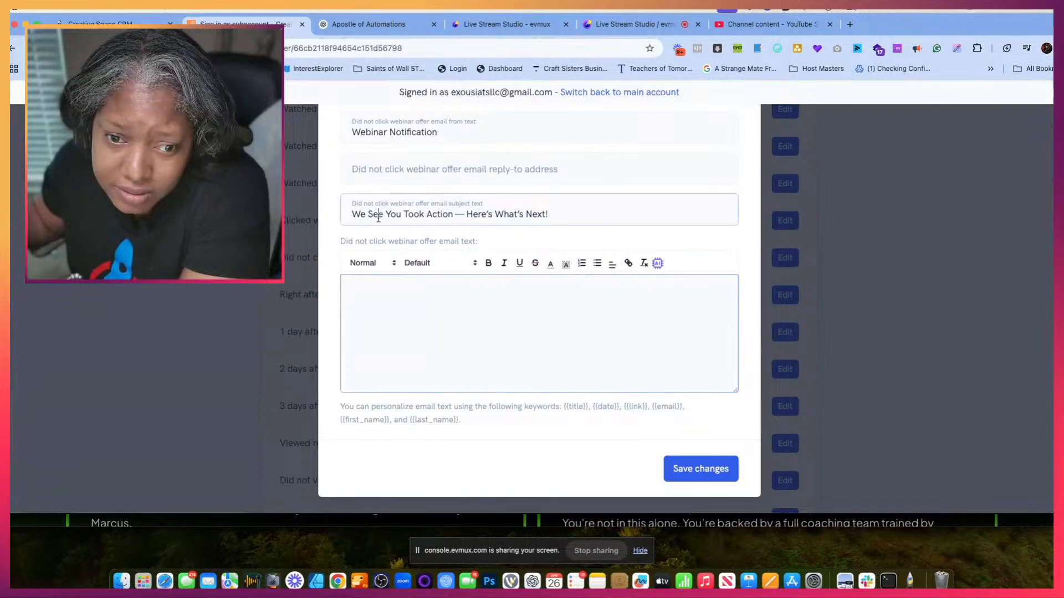
triple_click(378, 218)
text(There's Still Time to Step Into Your New Space!)
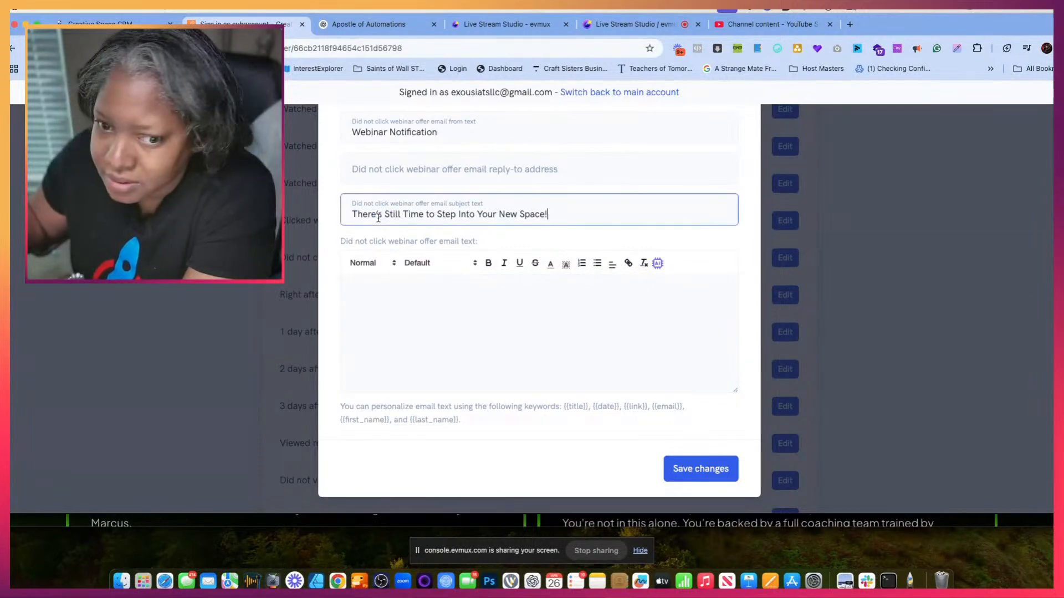
- Copy ChatGPT's Did Not Click Webinar Offer body from "We noticed" through "Standing with you," and paste it into the empty email message
click(415, 289)
click(335, 22)
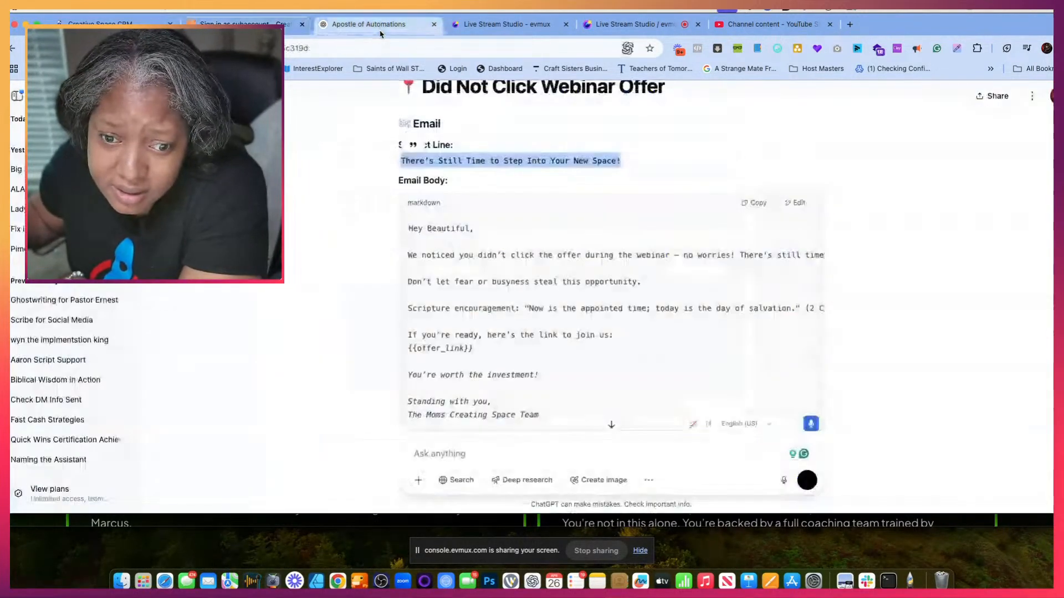
drag(411, 251, 553, 404)
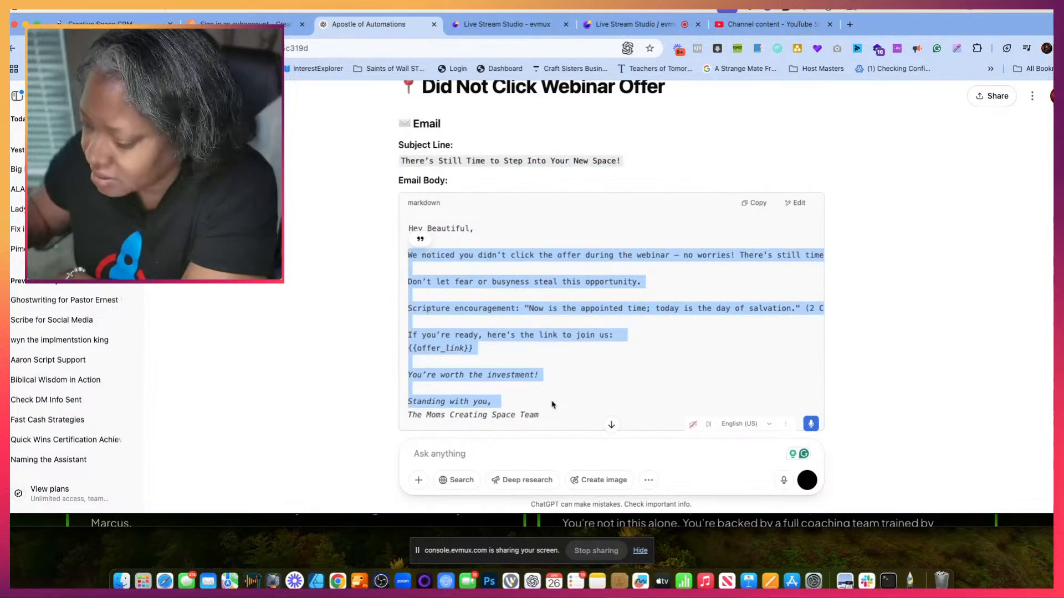
click(276, 23)
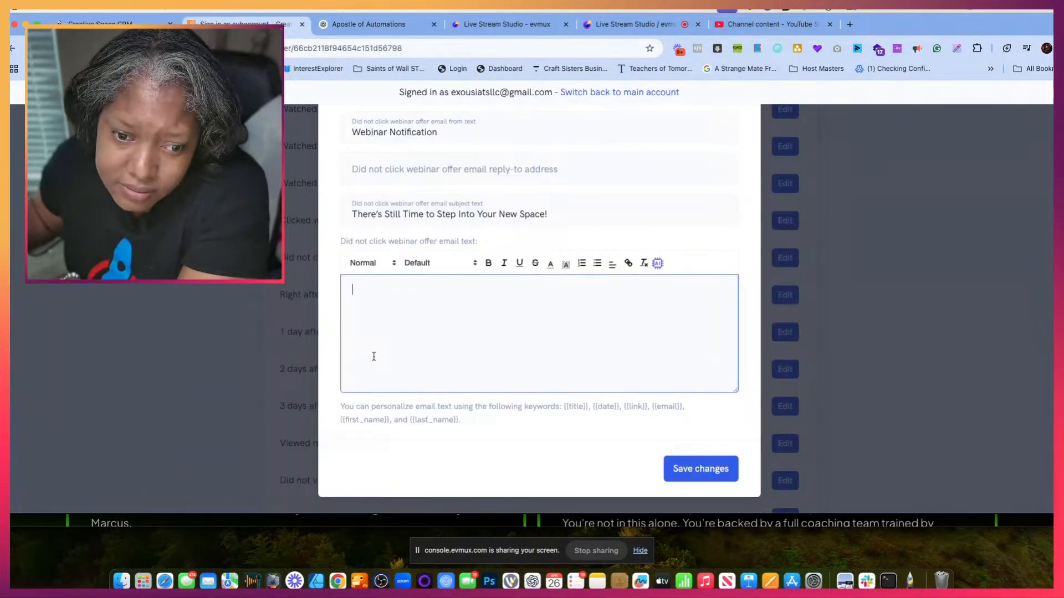
key(cmd+v)
scroll(381, 319, up, 6)
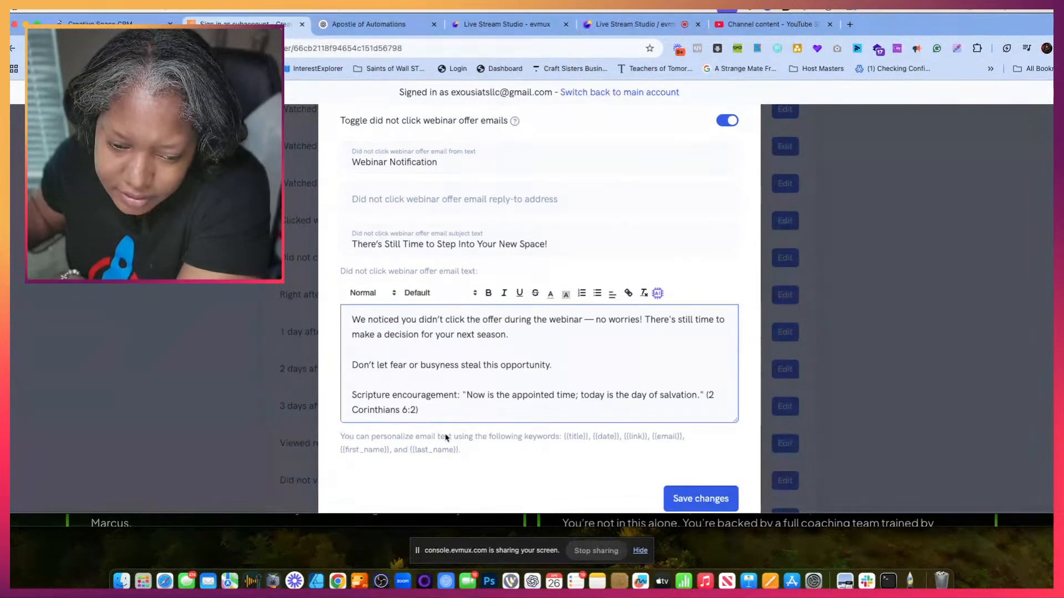
- Insert the {{first_name}} keyword before "We noticed" at the start of the Did not click webinar offer email message
drag(389, 451, 351, 449)
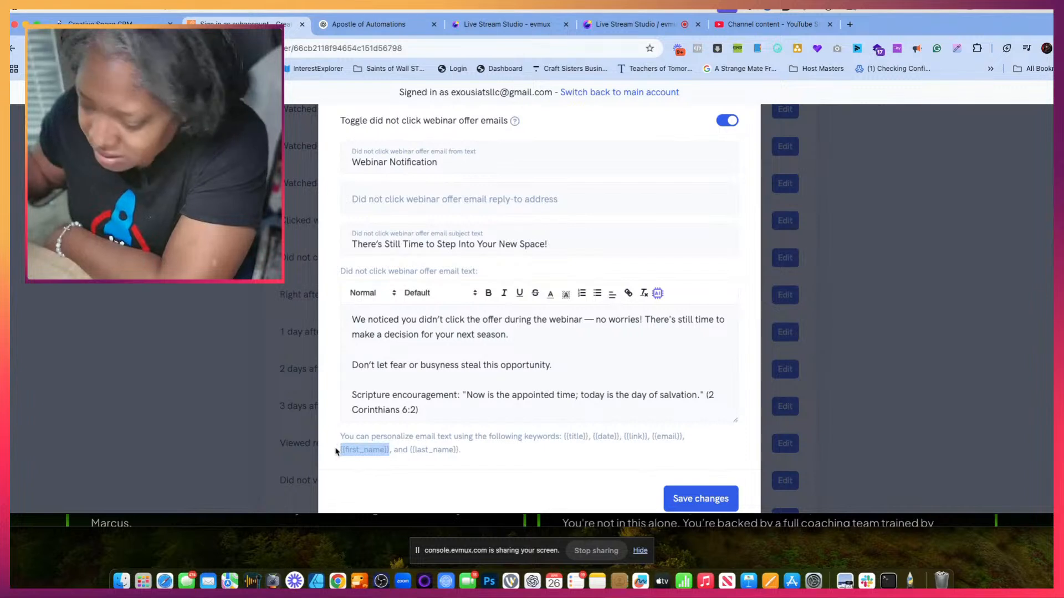
click(353, 322)
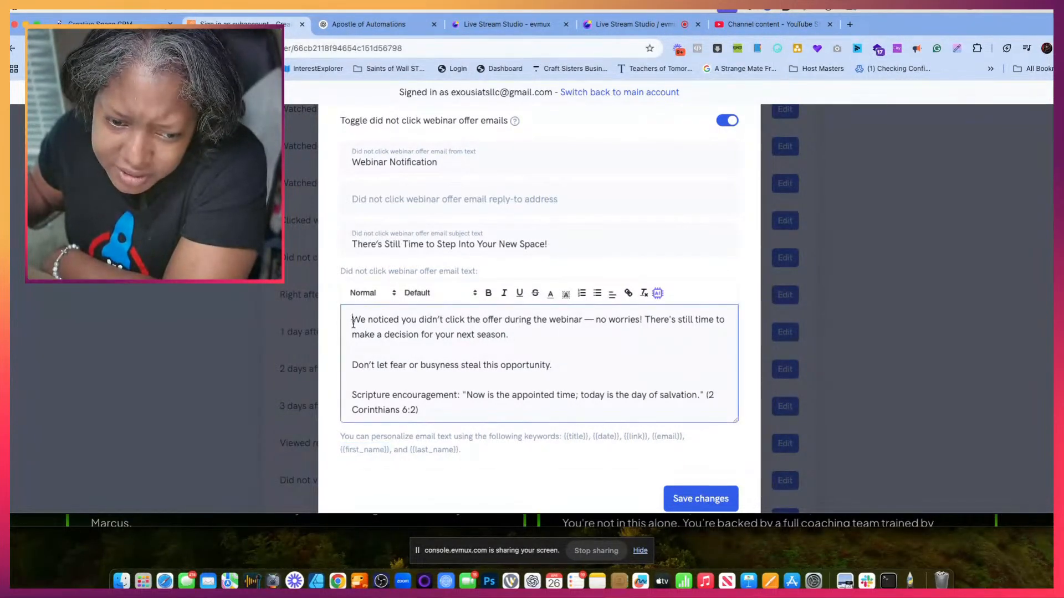
text({{first_name}})
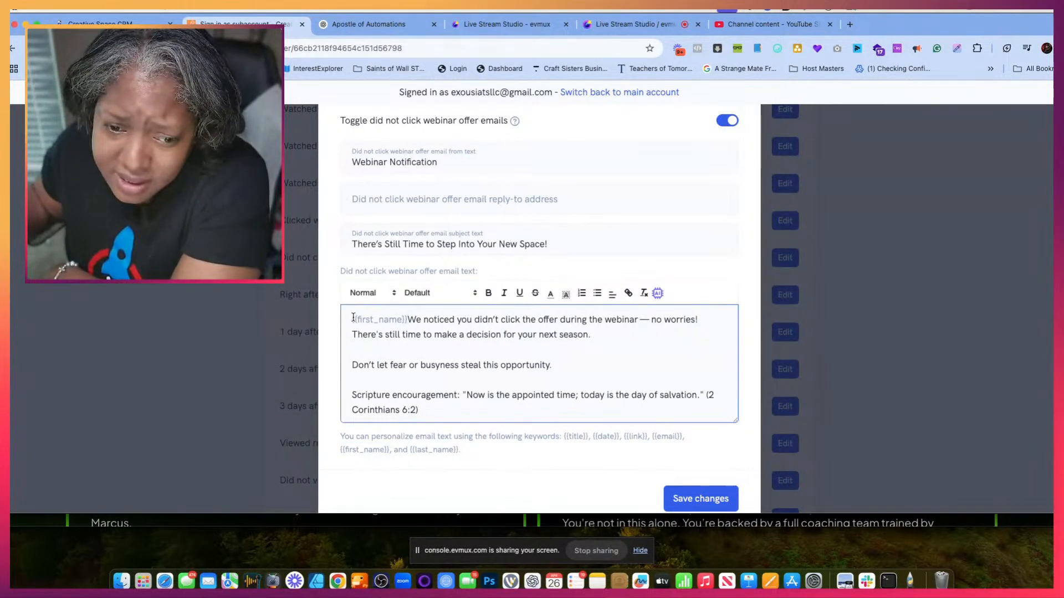
- Add the sender's name on a new line below "Standing with you," and save the Did not click webinar offer email
scroll(484, 377, down, 5)
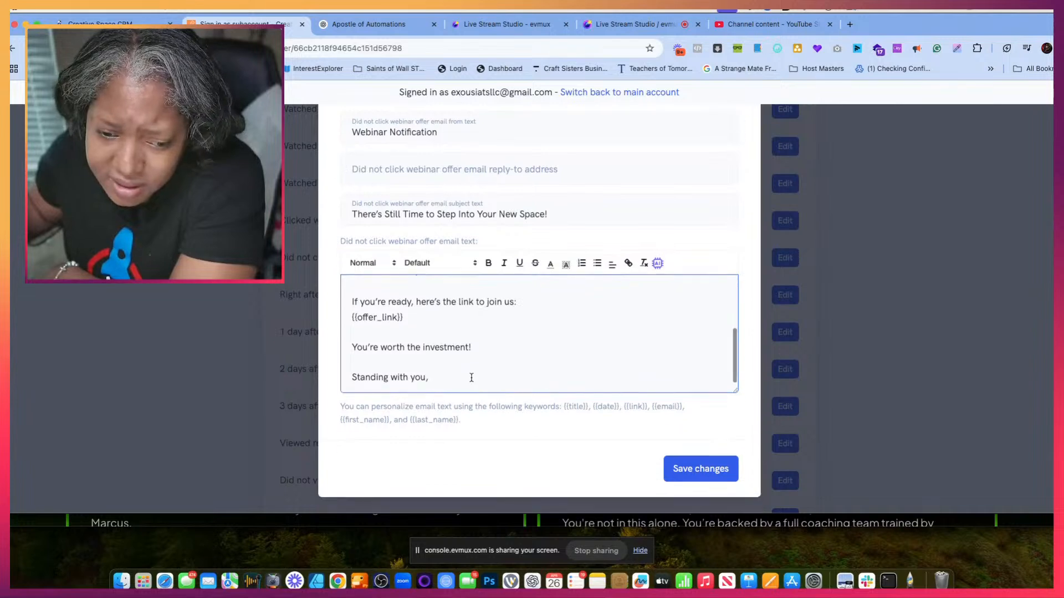
click(433, 379)
key(Return)
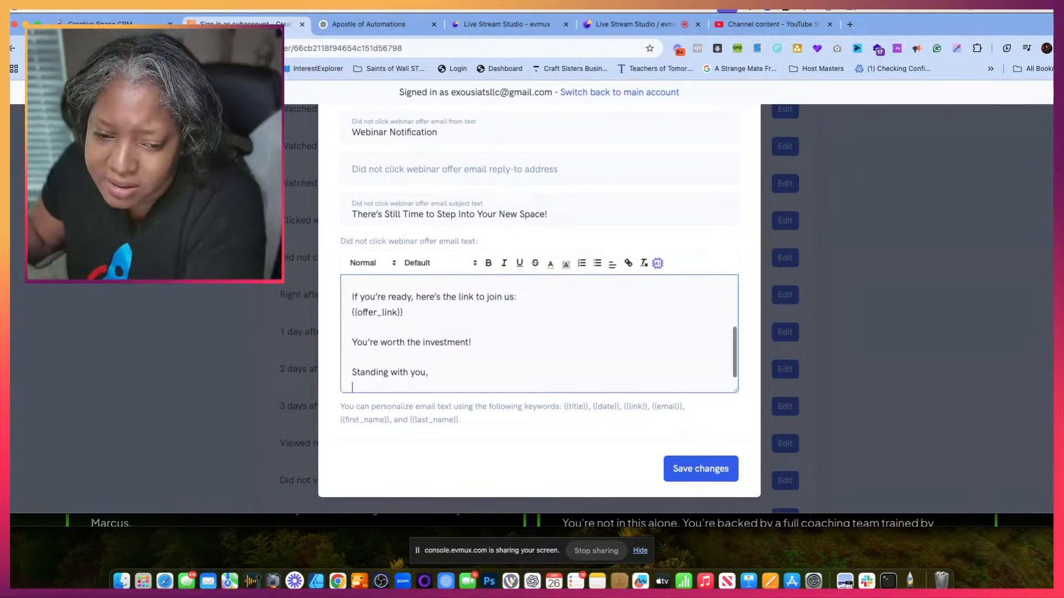
text(Dr.G)
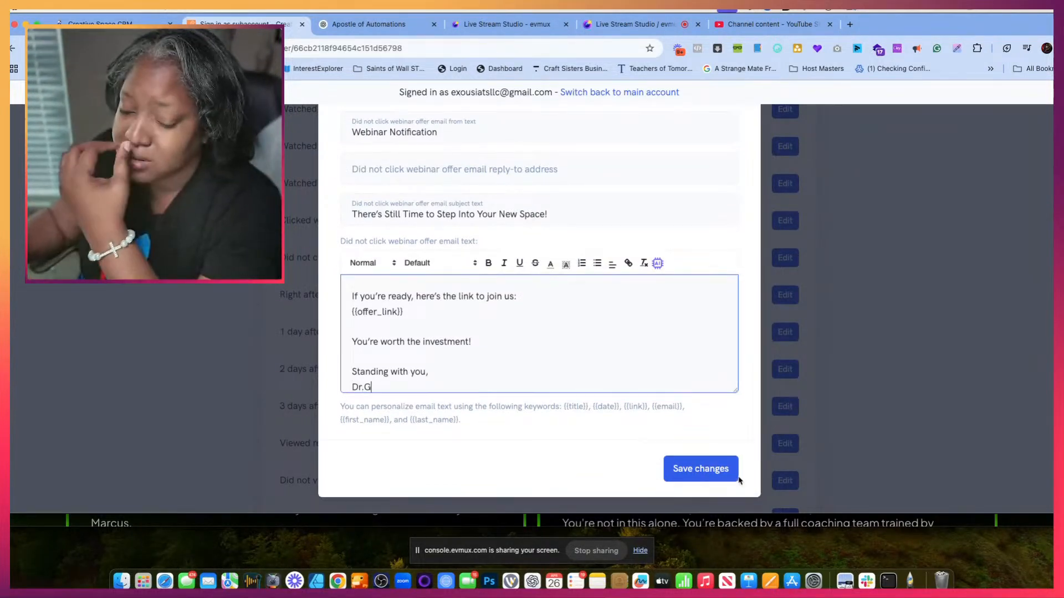
click(723, 480)
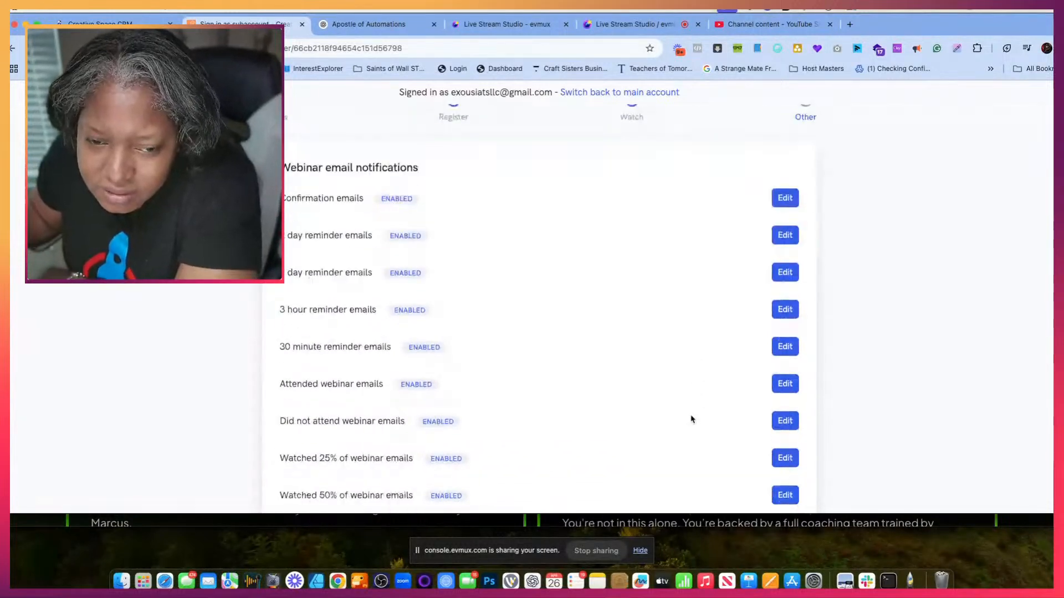
- Reopen the Did not click webinar offer email, review its message through to the end, and save it again
scroll(691, 419, down, 5)
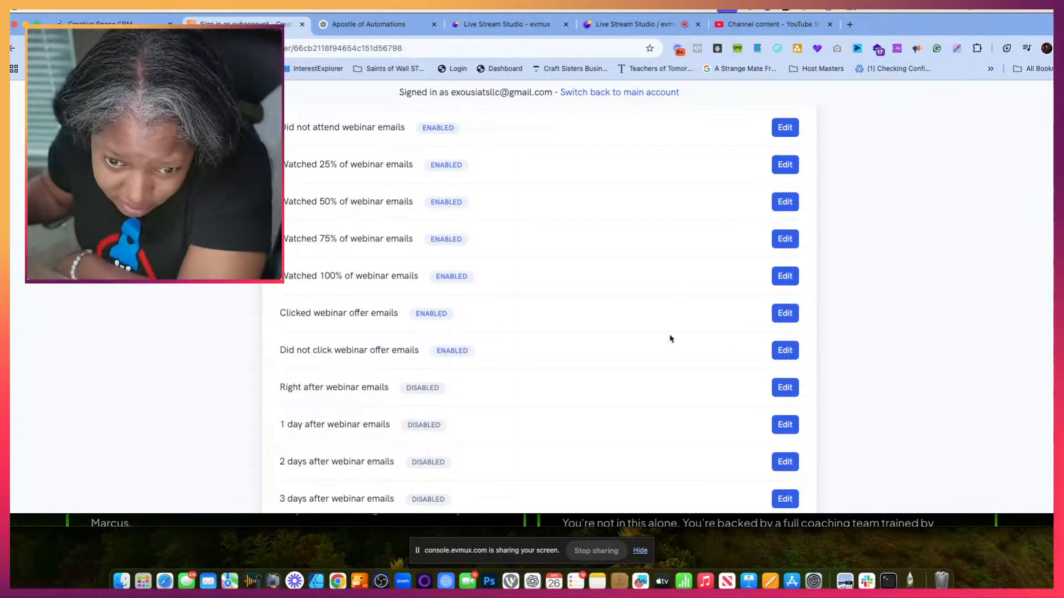
click(787, 351)
scroll(618, 360, down, 5)
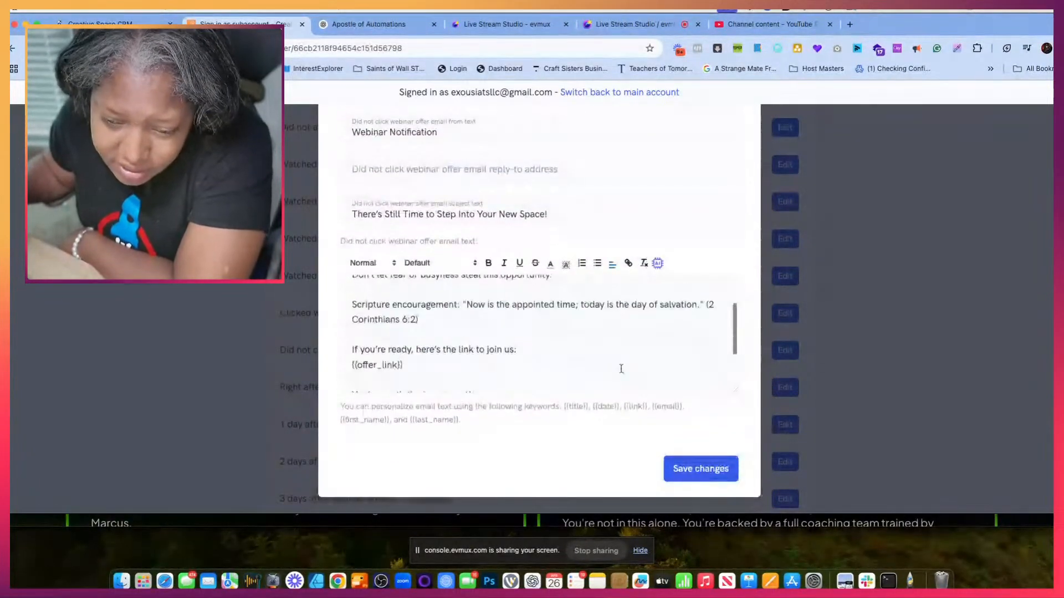
scroll(621, 369, down, 2)
click(701, 468)
- Save the webinar's settings with the updated email notifications
scroll(802, 436, down, 6)
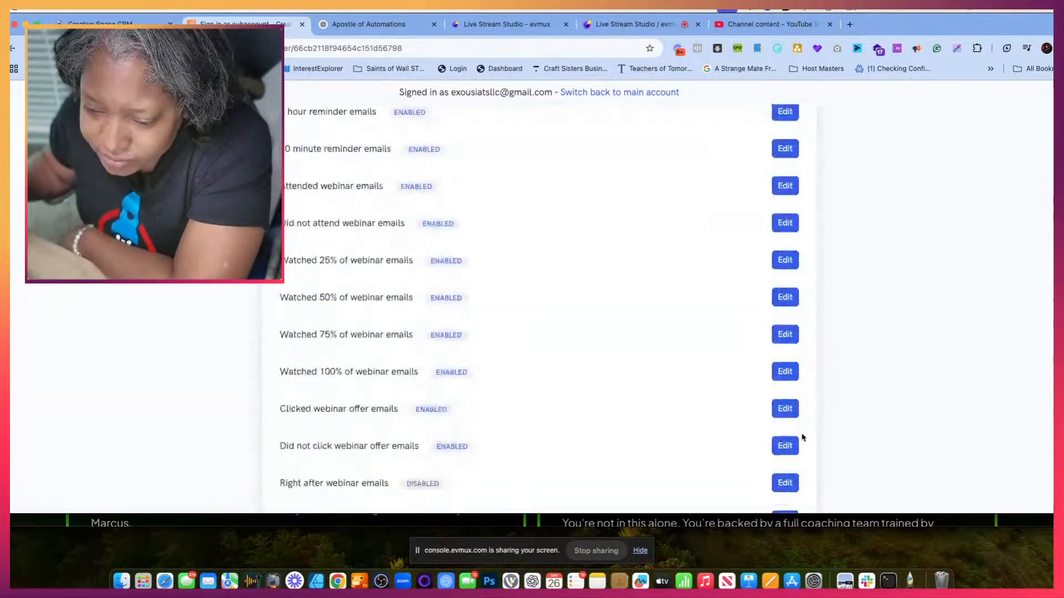
scroll(802, 438, down, 15)
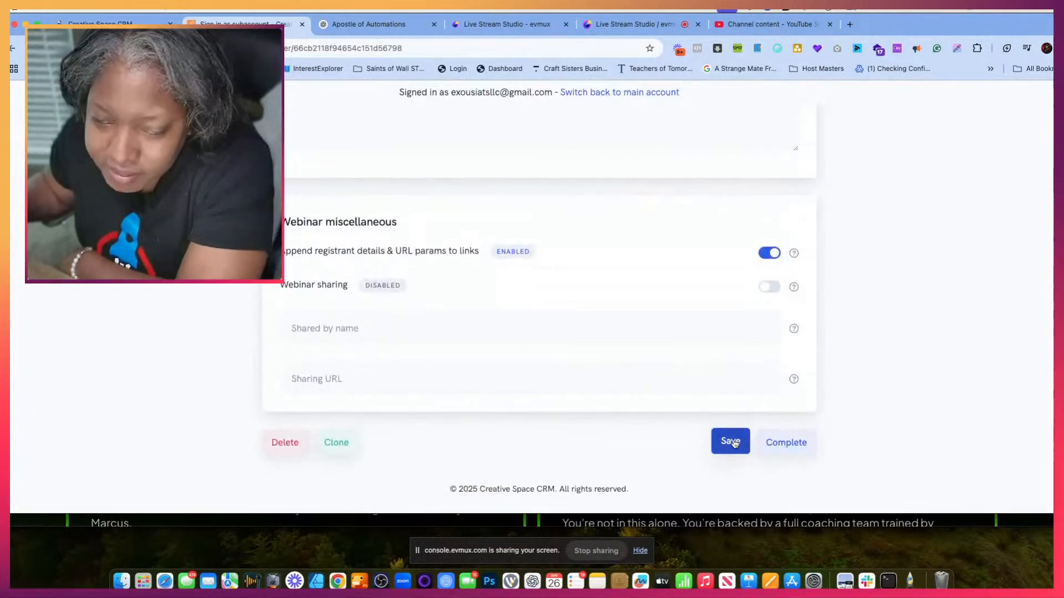
click(730, 442)
- Replace the Right after webinar email's subject with ChatGPT's "Thank You for Attending — Here's Your Next Step!"
scroll(734, 116, down, 10)
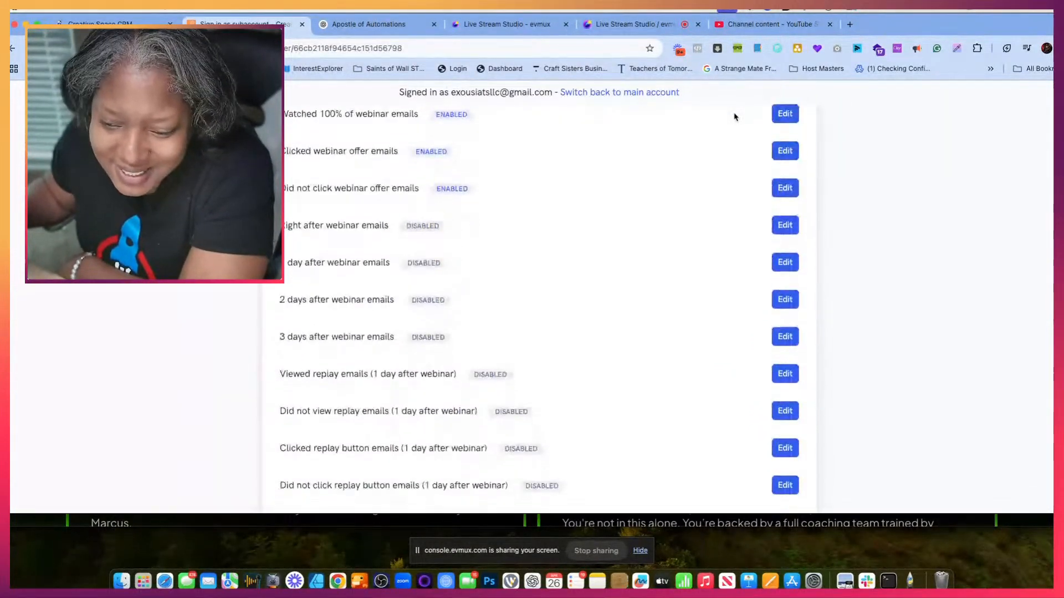
scroll(734, 116, down, 3)
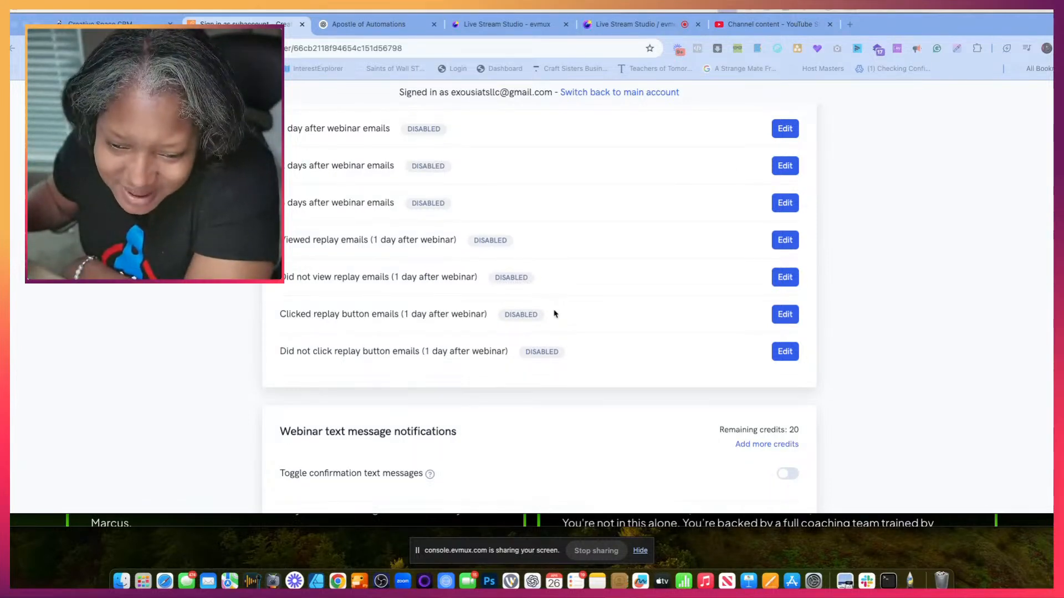
scroll(554, 313, down, 3)
scroll(554, 314, up, 2)
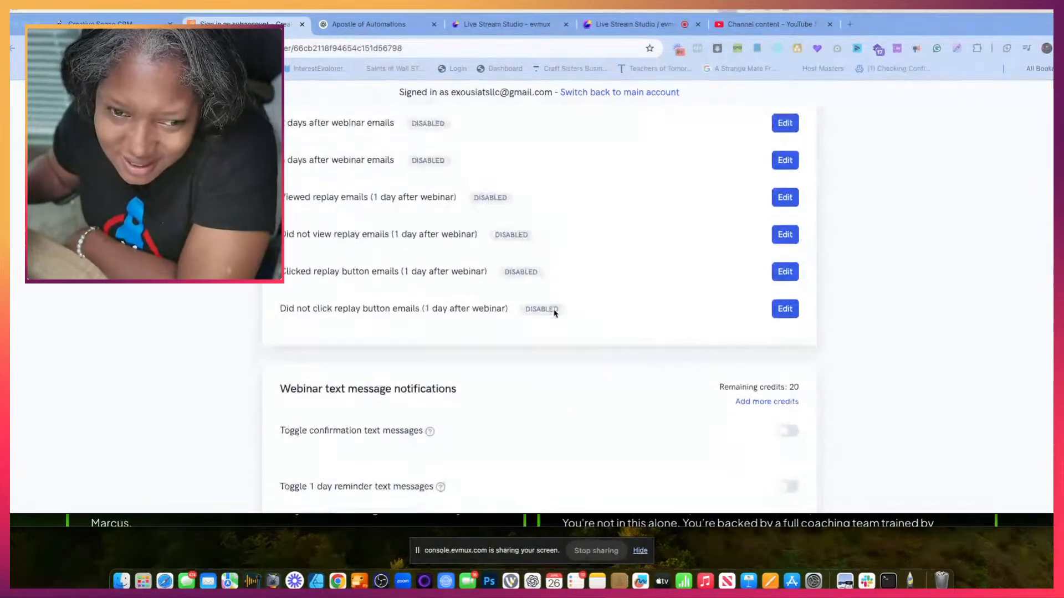
scroll(554, 313, up, 5)
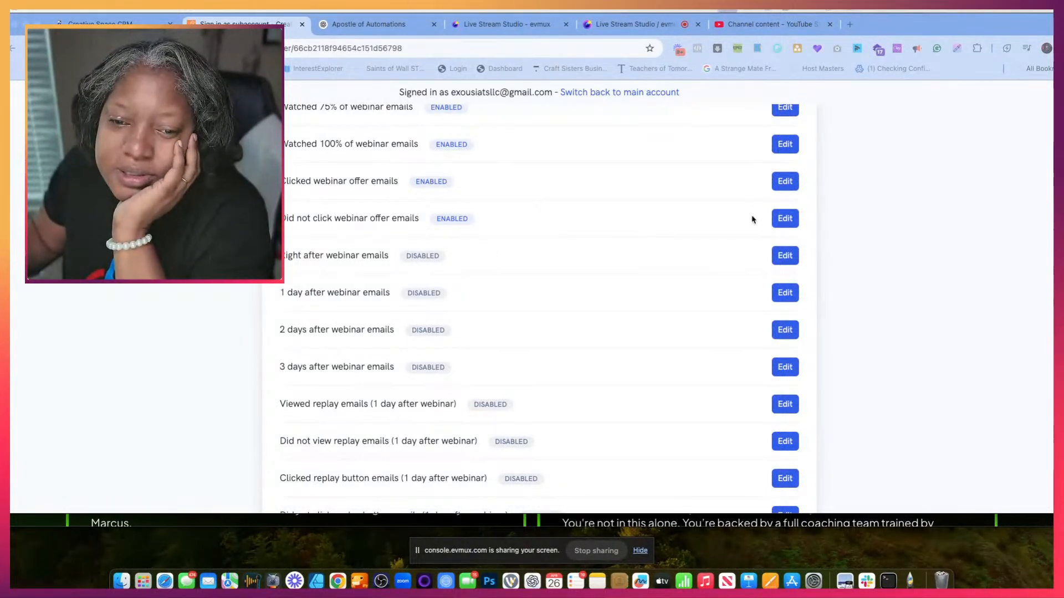
click(785, 256)
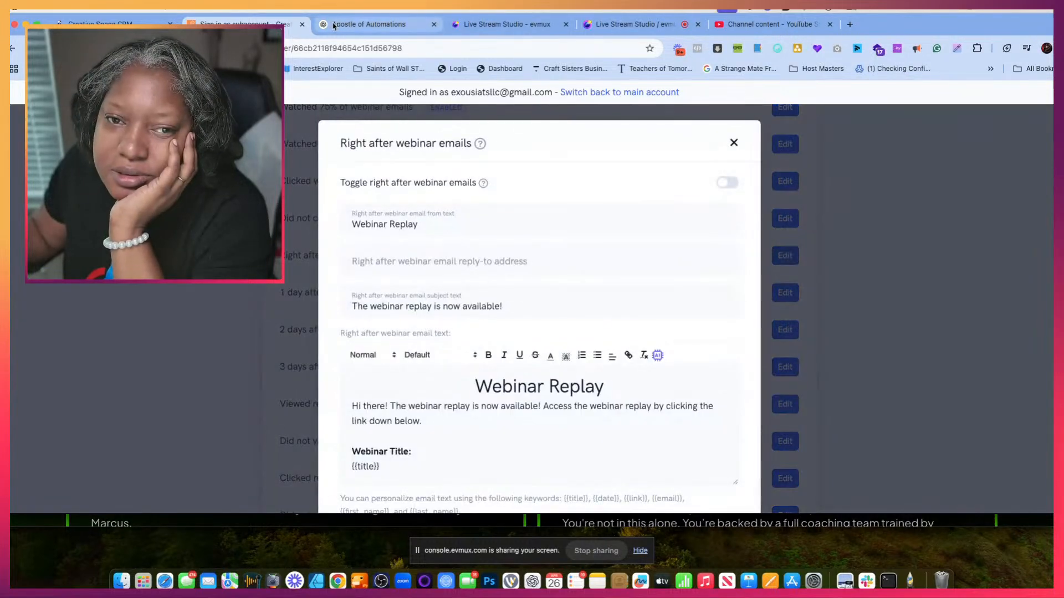
click(334, 26)
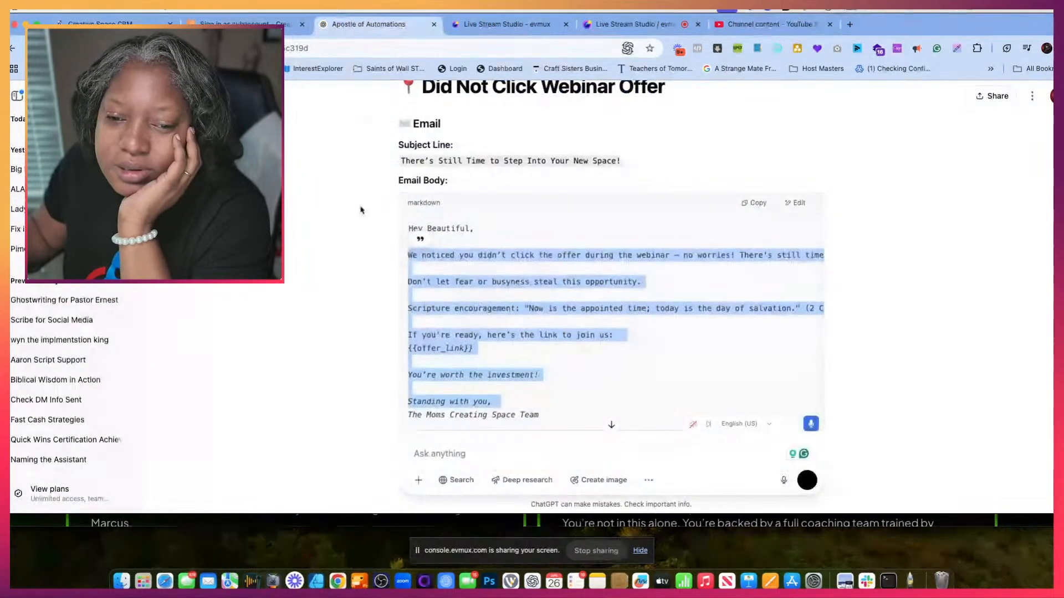
scroll(444, 240, down, 8)
scroll(444, 240, down, 3)
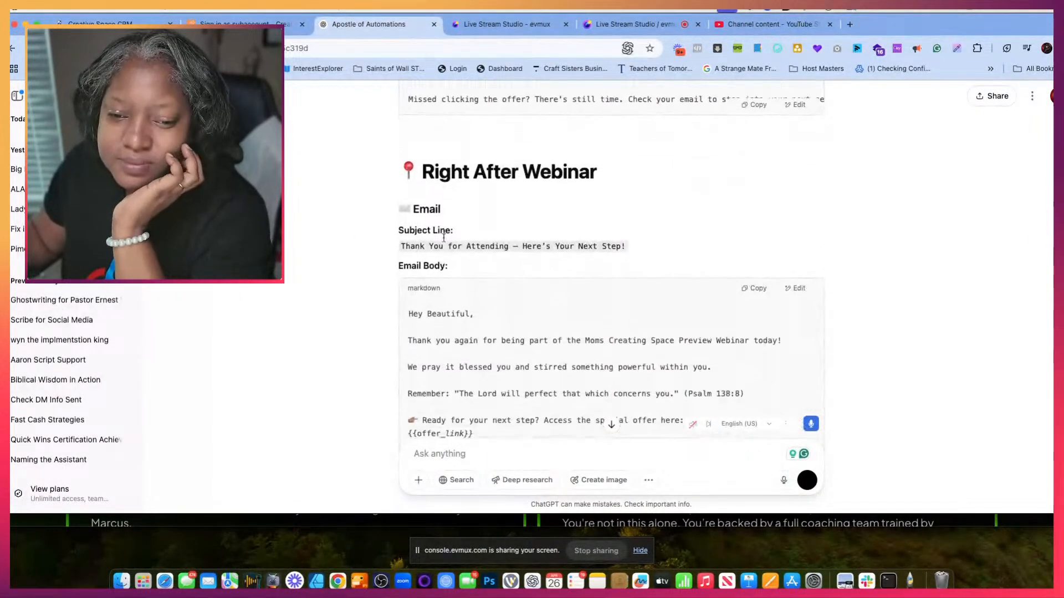
drag(402, 198, 592, 197)
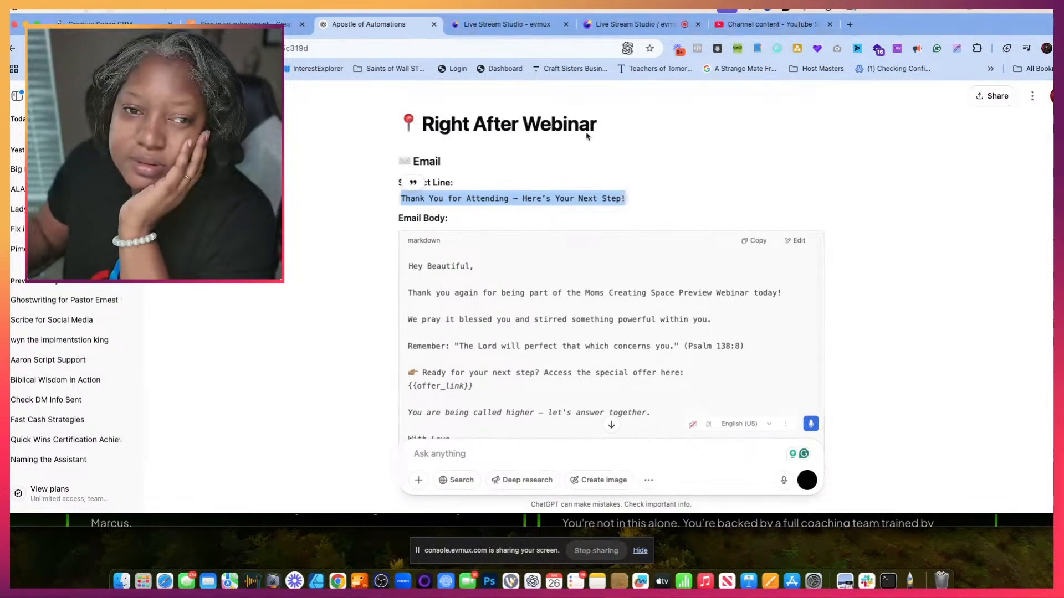
click(268, 25)
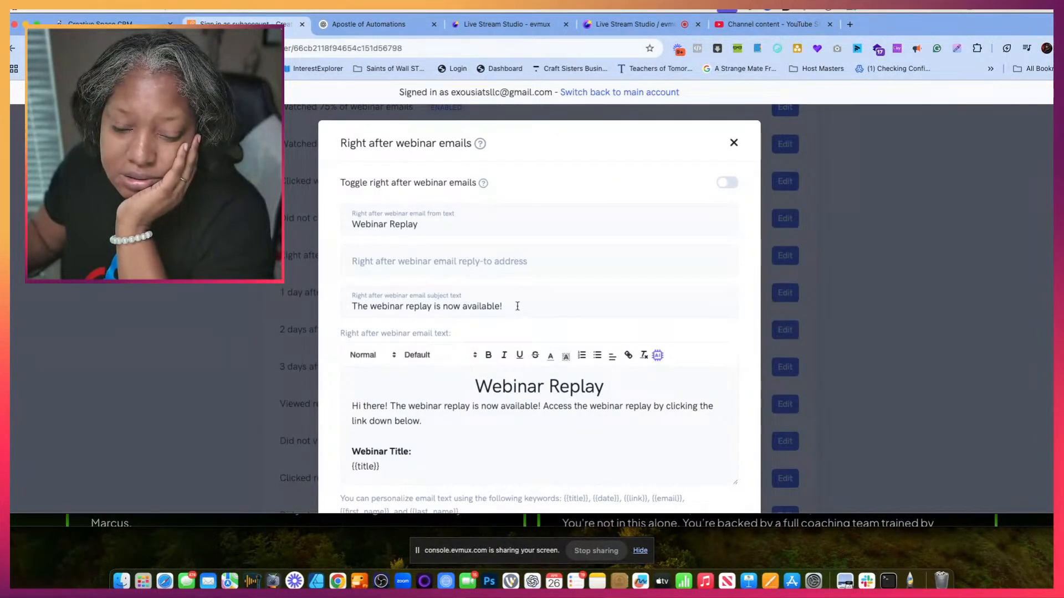
drag(517, 306, 312, 301)
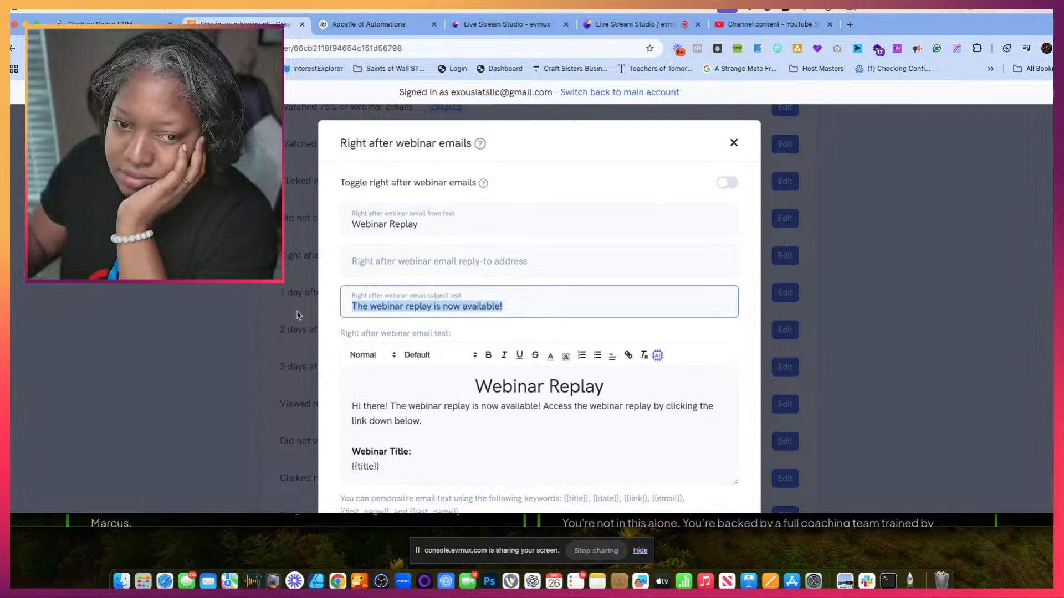
text(Thank You for Attending — Here’s Your Next Step!)
- Delete the entire default Webinar Replay message from the Right after webinar email
scroll(468, 430, down, 2)
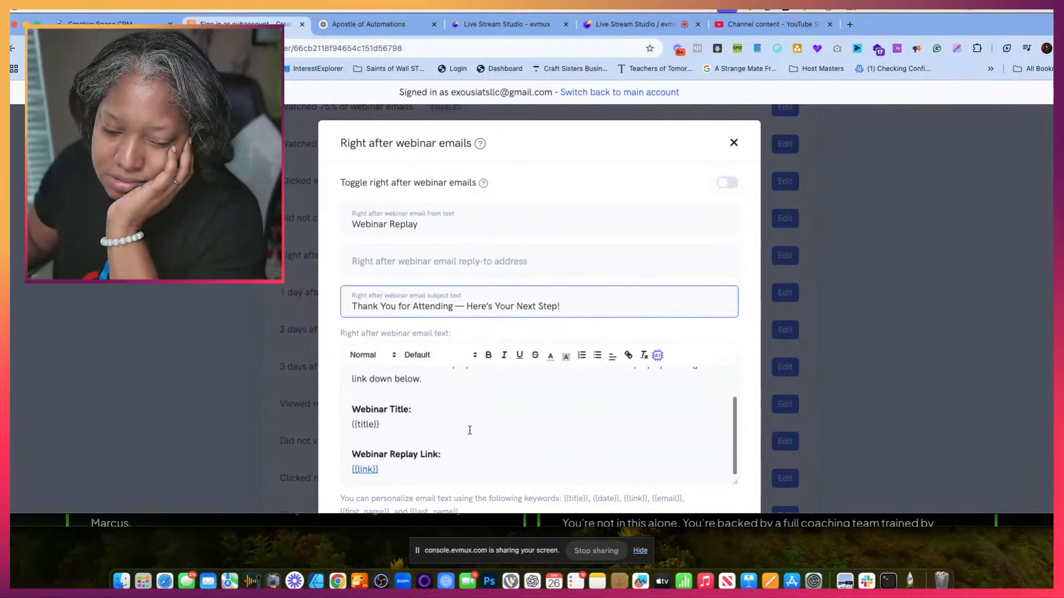
scroll(468, 430, up, 2)
scroll(470, 430, down, 1)
scroll(470, 431, up, 2)
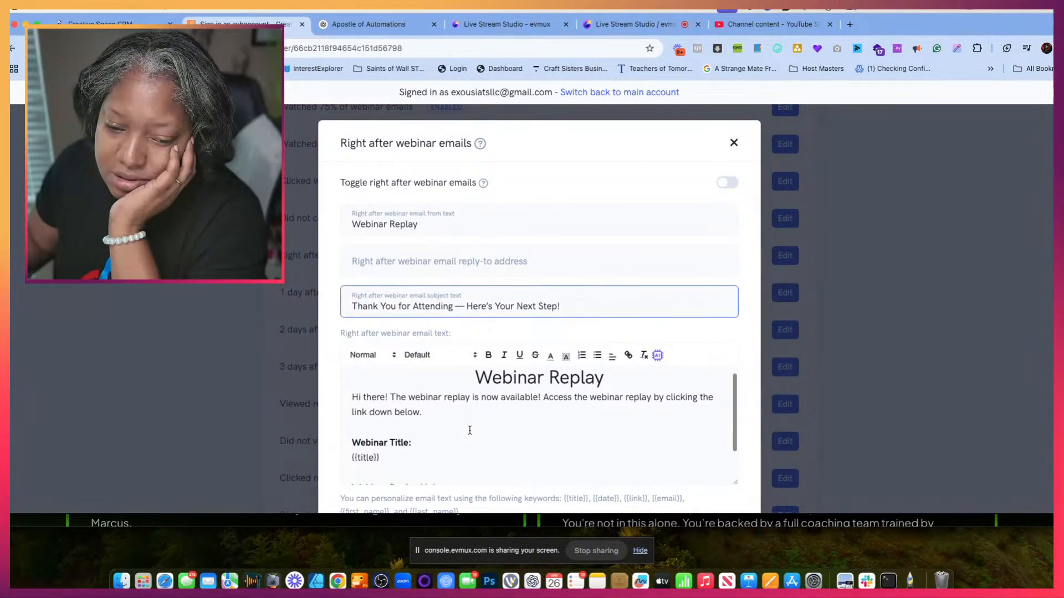
scroll(470, 430, down, 3)
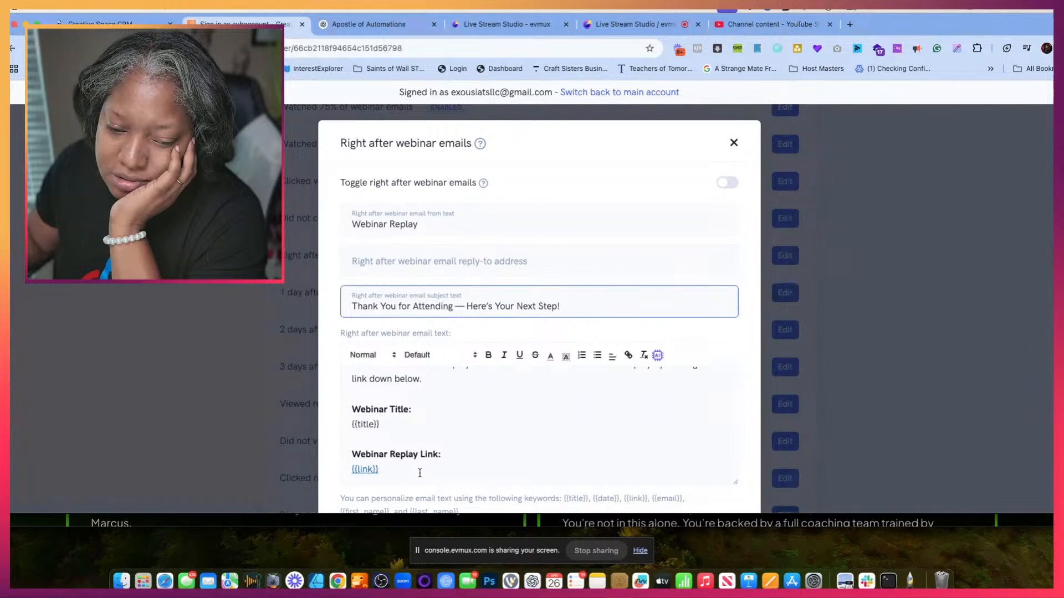
drag(420, 470, 350, 361)
key(BackSpace)
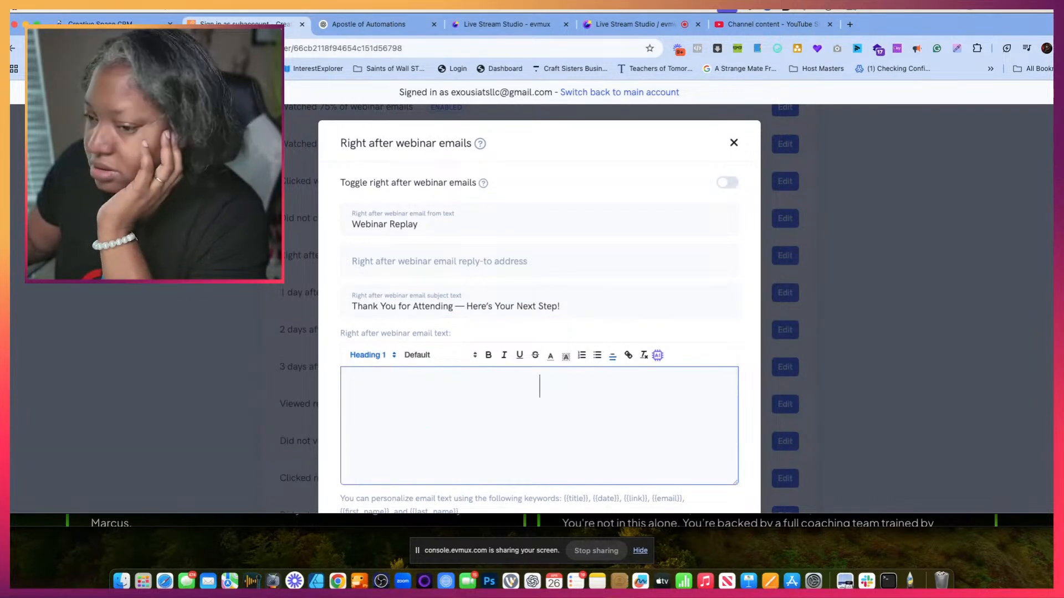
- Copy ChatGPT's Right After Webinar body from "Thank you again" through "The Moms Creating Space Team" and paste it into the empty email message
click(375, 32)
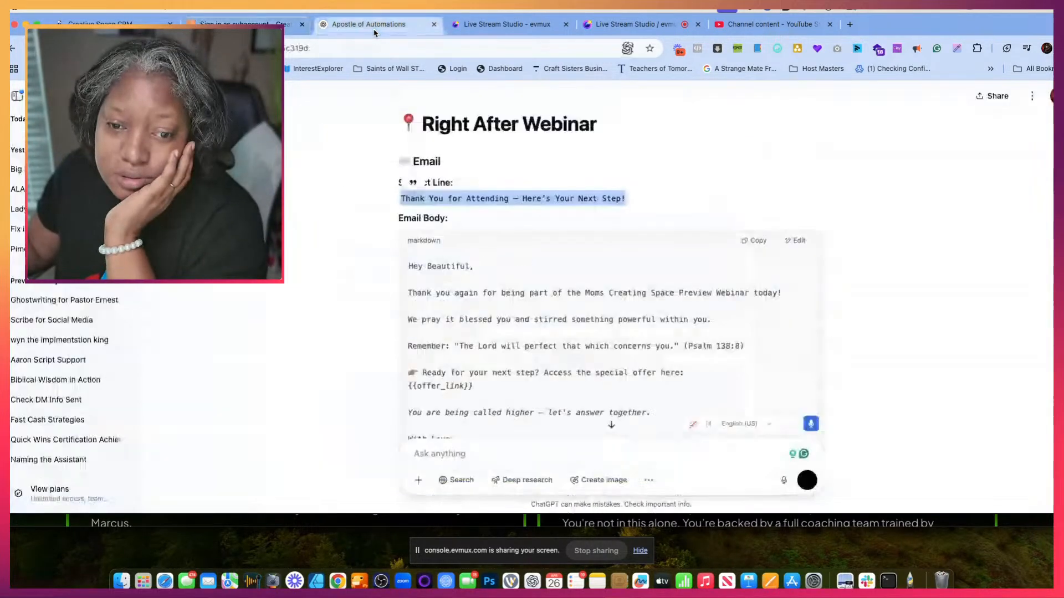
scroll(482, 343, down, 1)
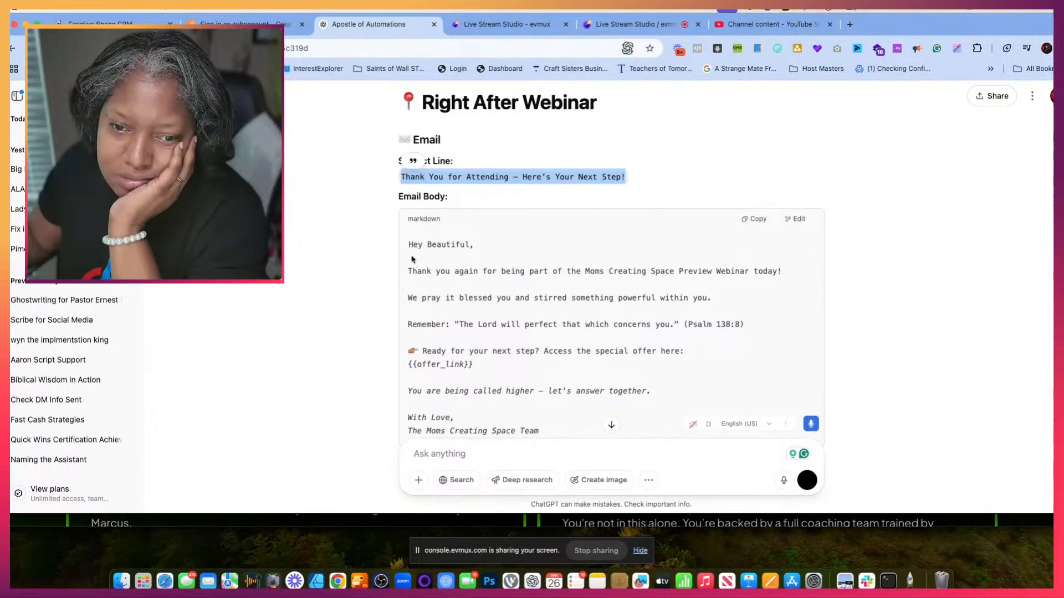
drag(408, 257, 559, 215)
scroll(508, 355, down, 4)
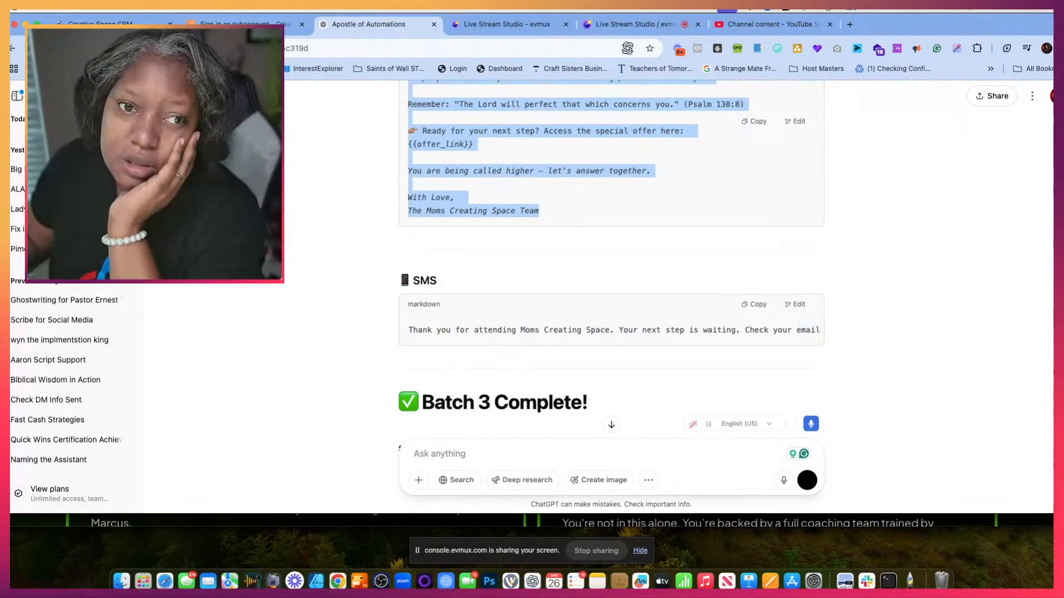
key(ctrl+shift+Tab)
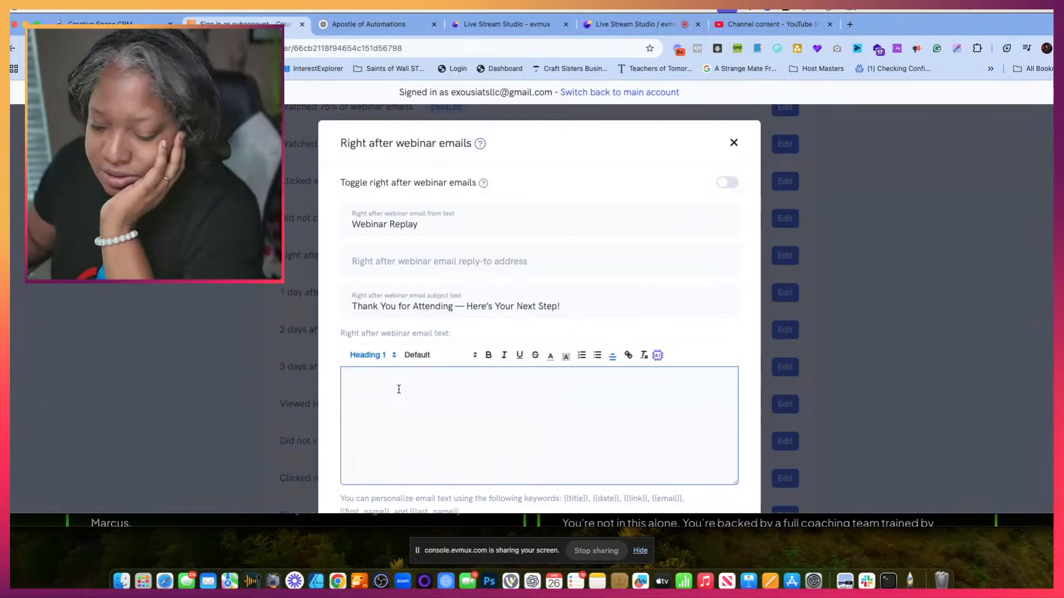
key(super+v)
scroll(409, 393, up, 5)
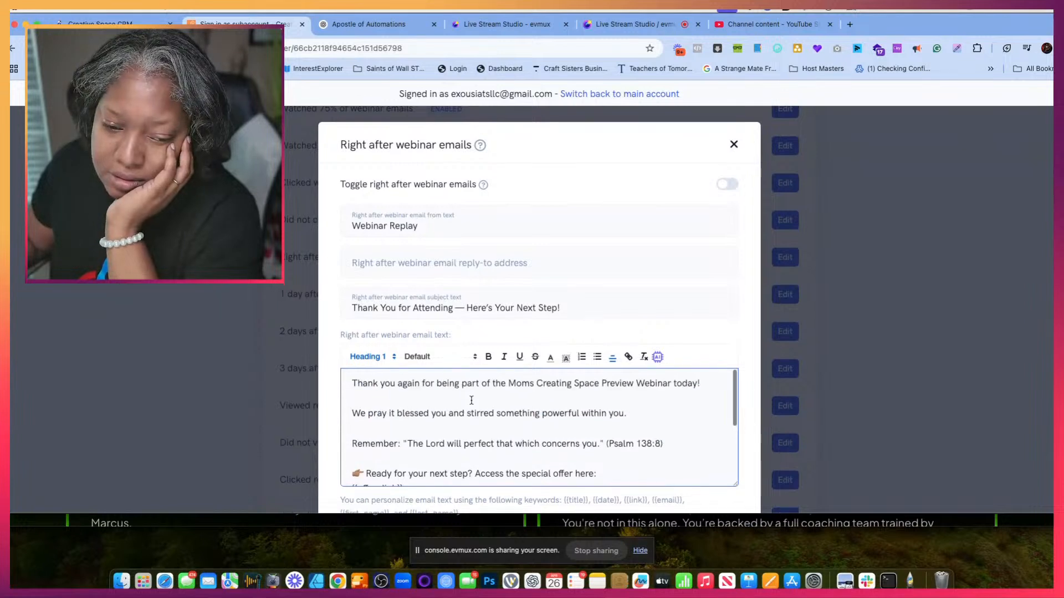
- Insert the {{first_name}} keyword after "Thank you again" in the Right after webinar email's opening line
click(420, 381)
scroll(380, 491, down, 2)
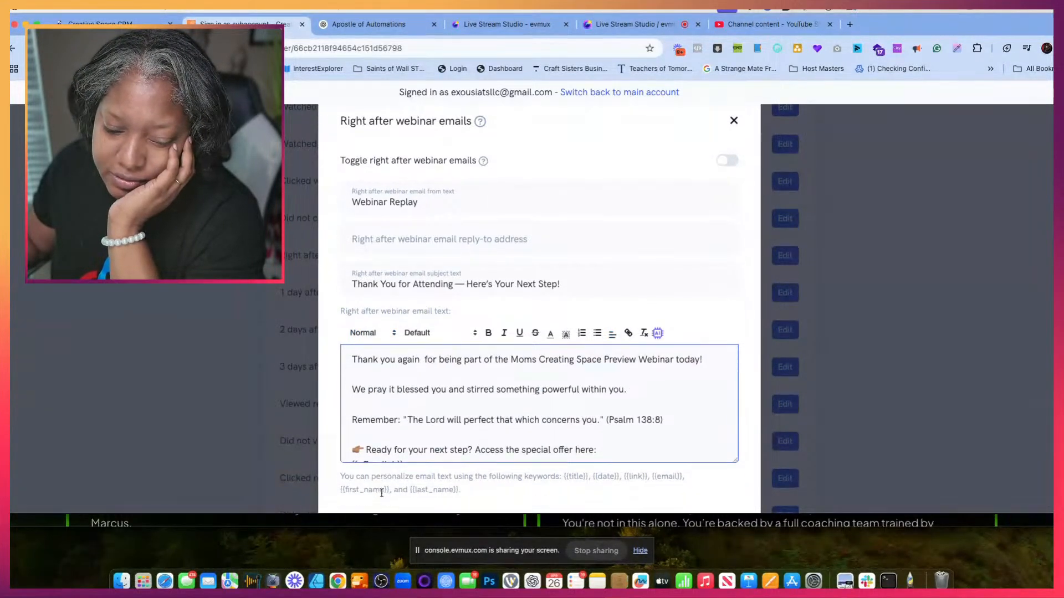
drag(388, 455, 342, 451)
key(super+c)
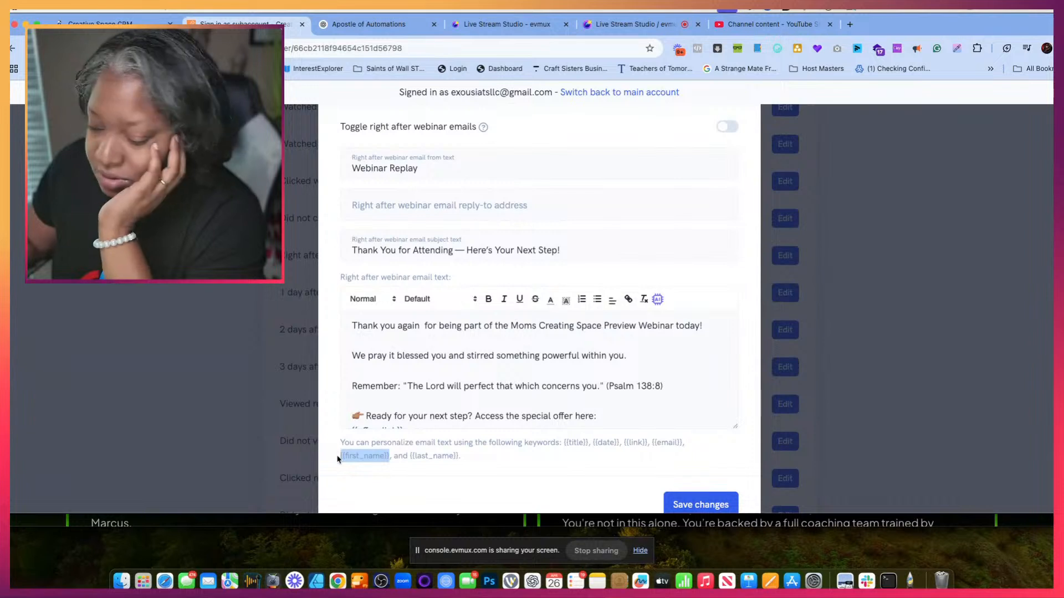
click(420, 327)
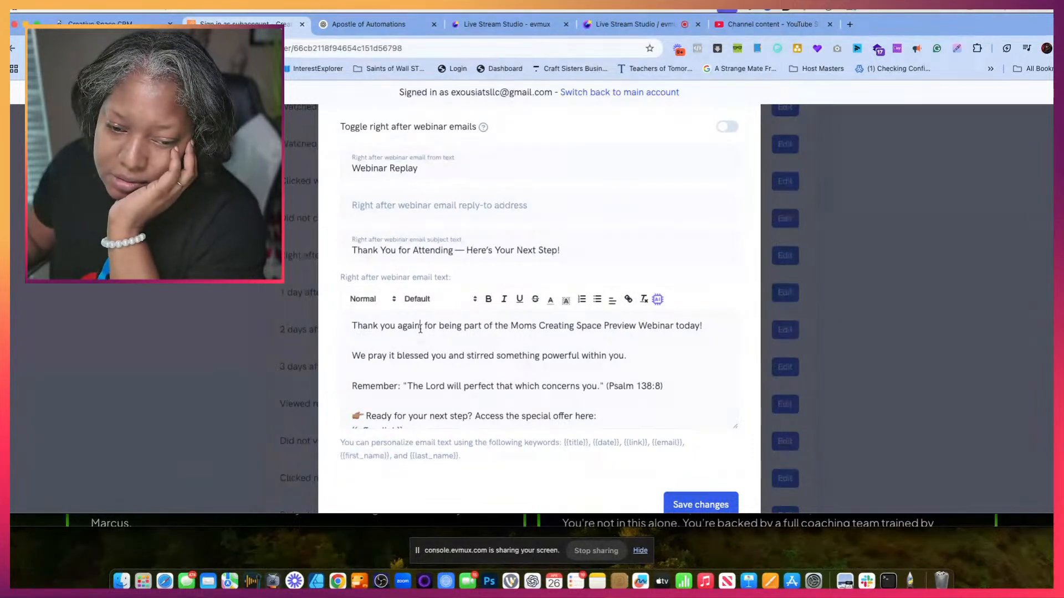
key(super+v)
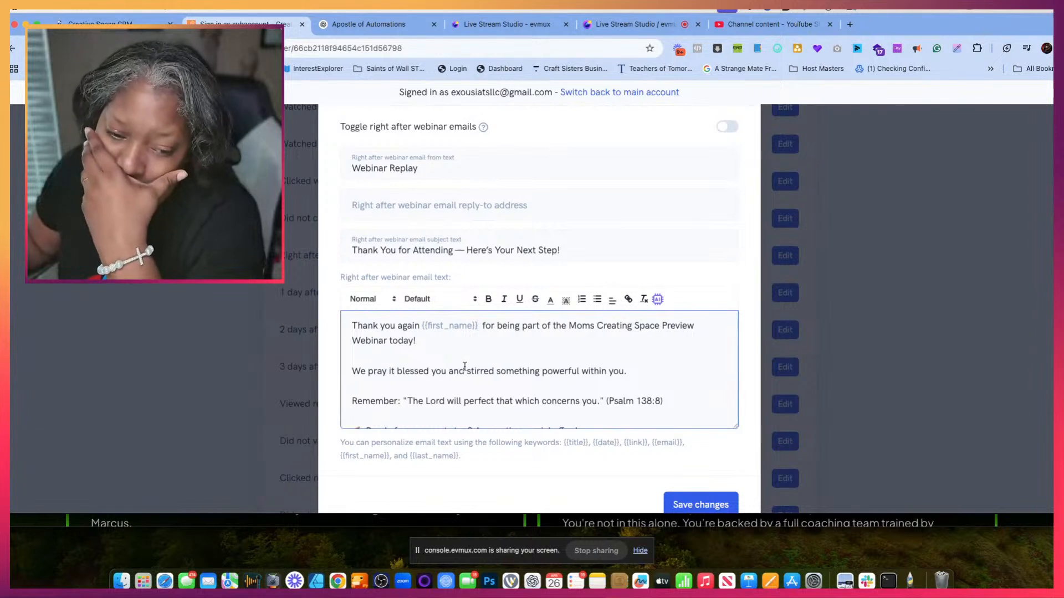
- Replace "the special offer here: {{offer_link}}" after "Access" with "to your replay as promised" in the Right after webinar email message
scroll(484, 382, down, 3)
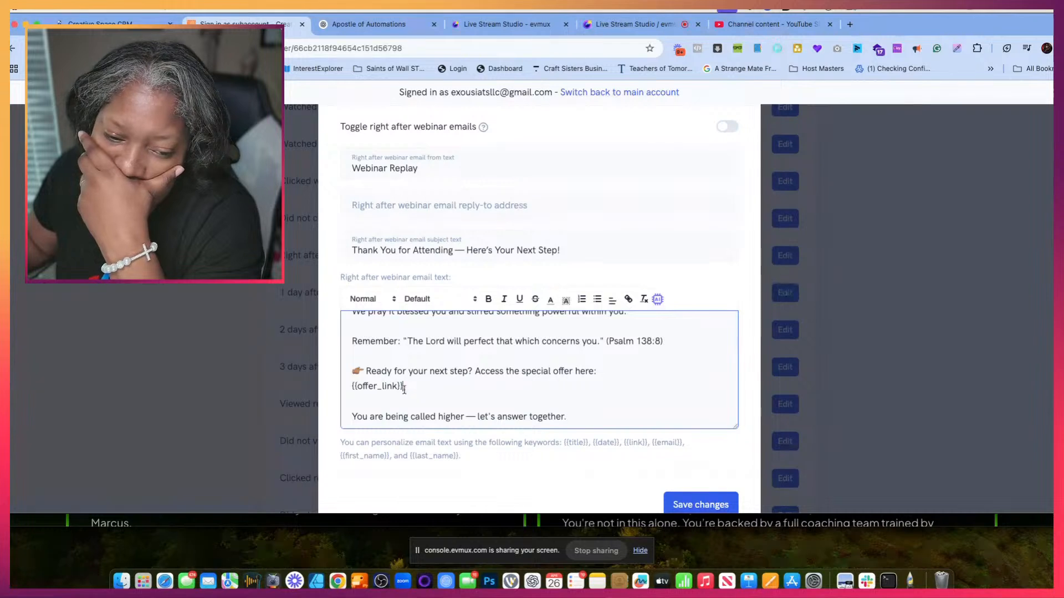
drag(403, 387, 516, 377)
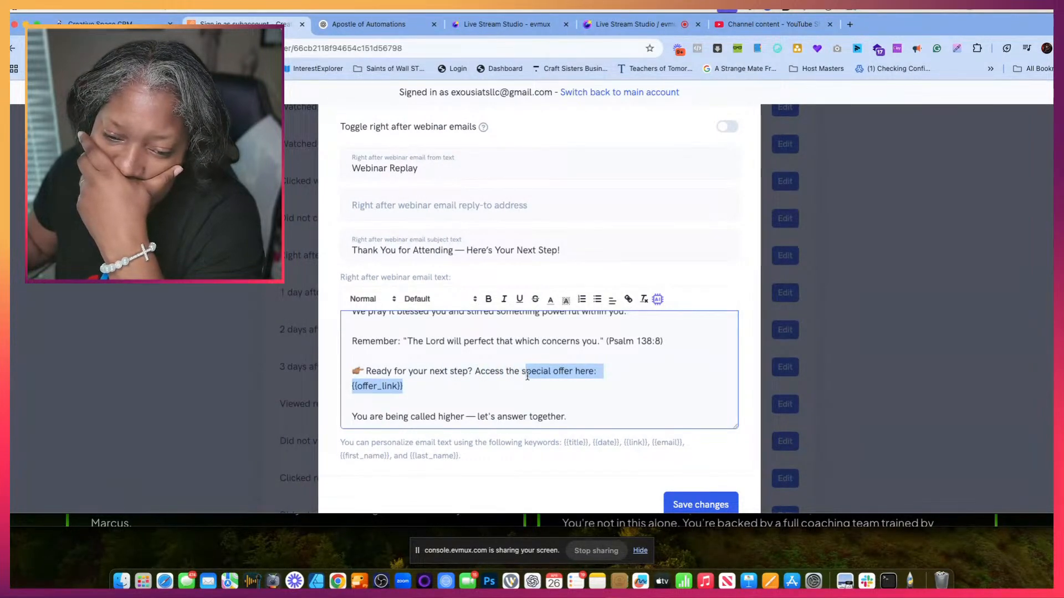
text(e s)
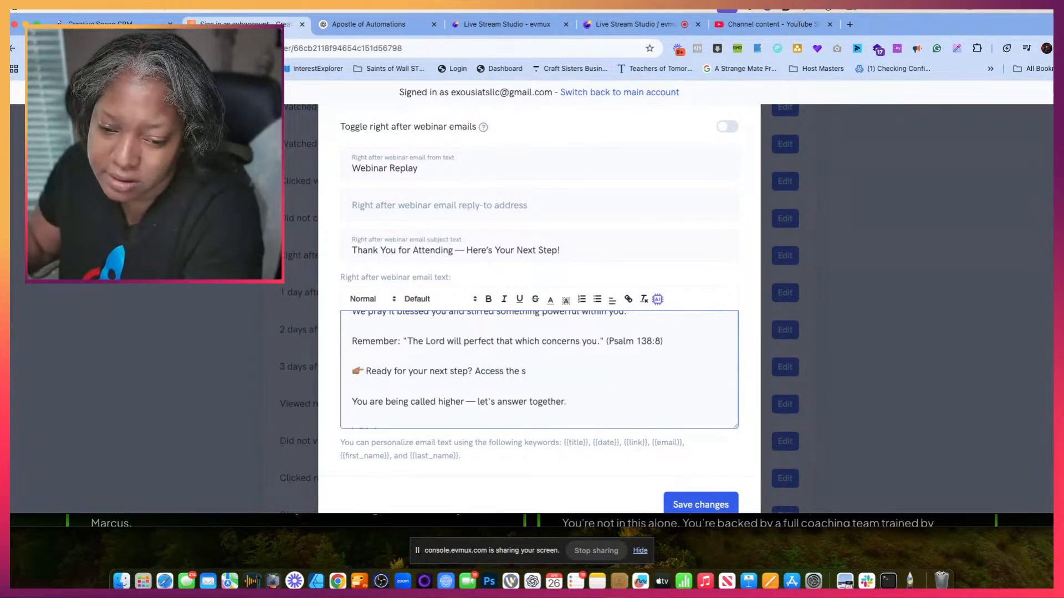
key(BackSpace)
key(BackSpace)
key(BackSpace)
key(BackSpace)
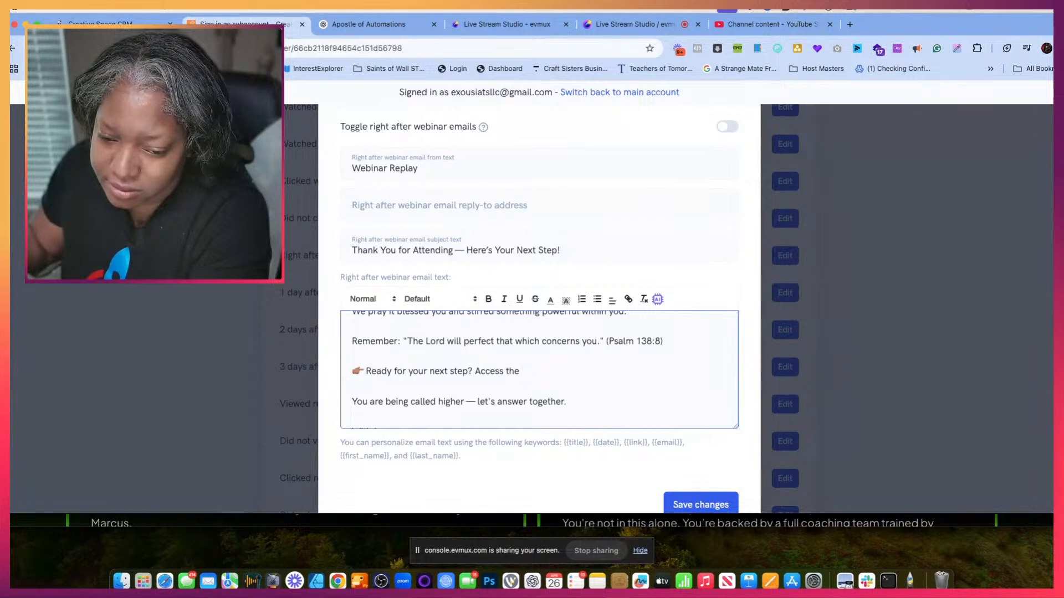
text(o your )
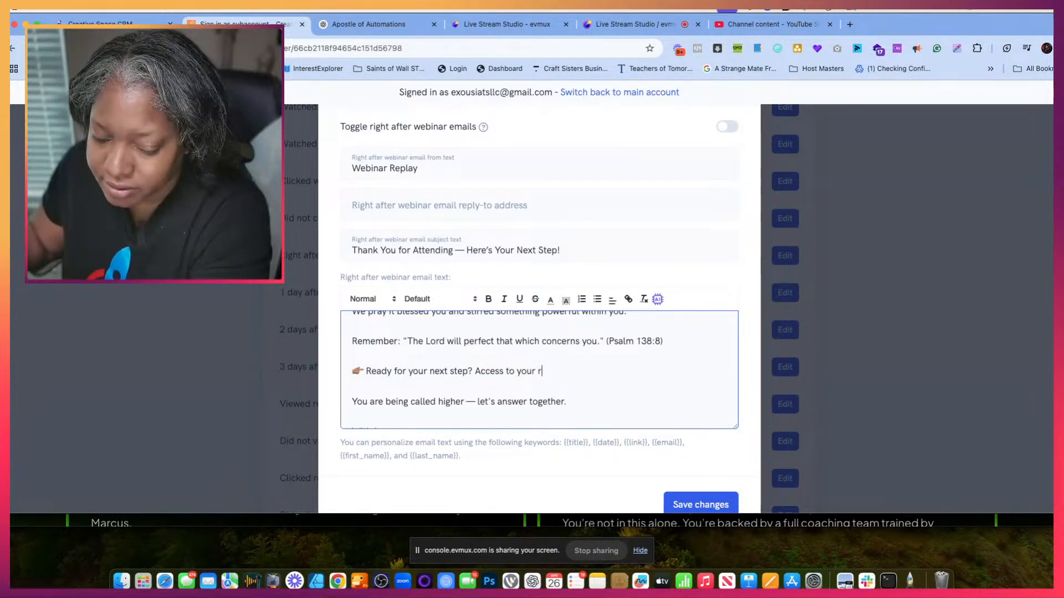
text(replay as )
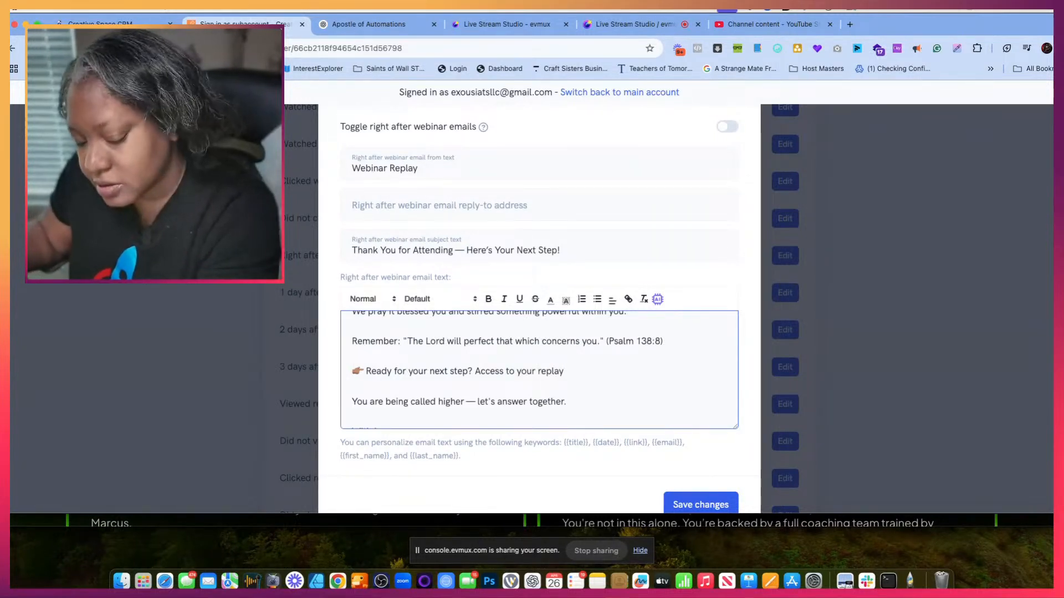
text(promise)
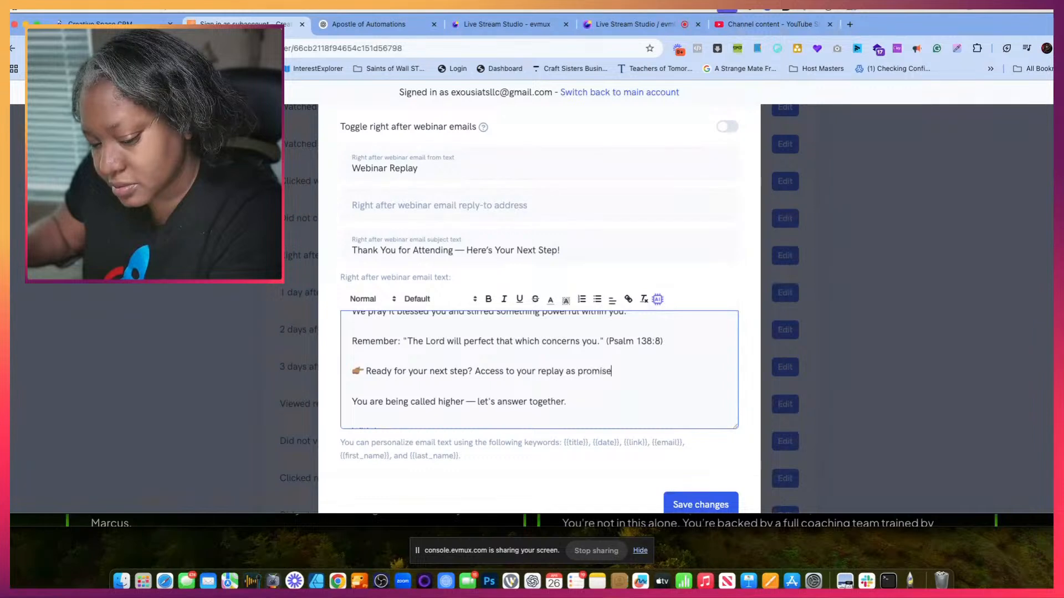
text(d)
- Insert the {{link}} keyword on its own line below "Access to your replay as promised" in the Right after webinar email message
key(Return)
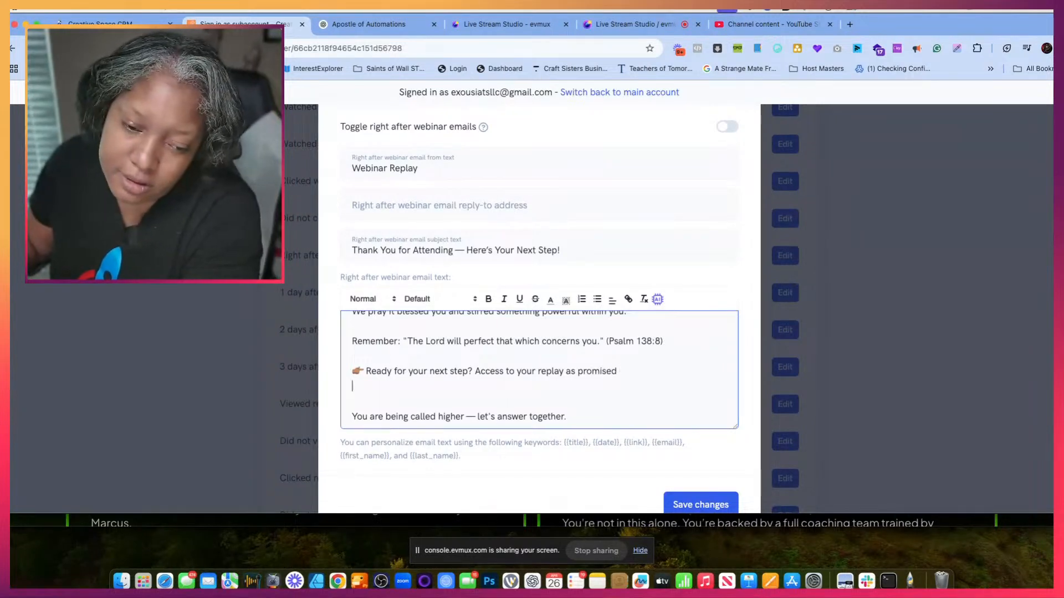
click(643, 442)
drag(644, 442, 625, 442)
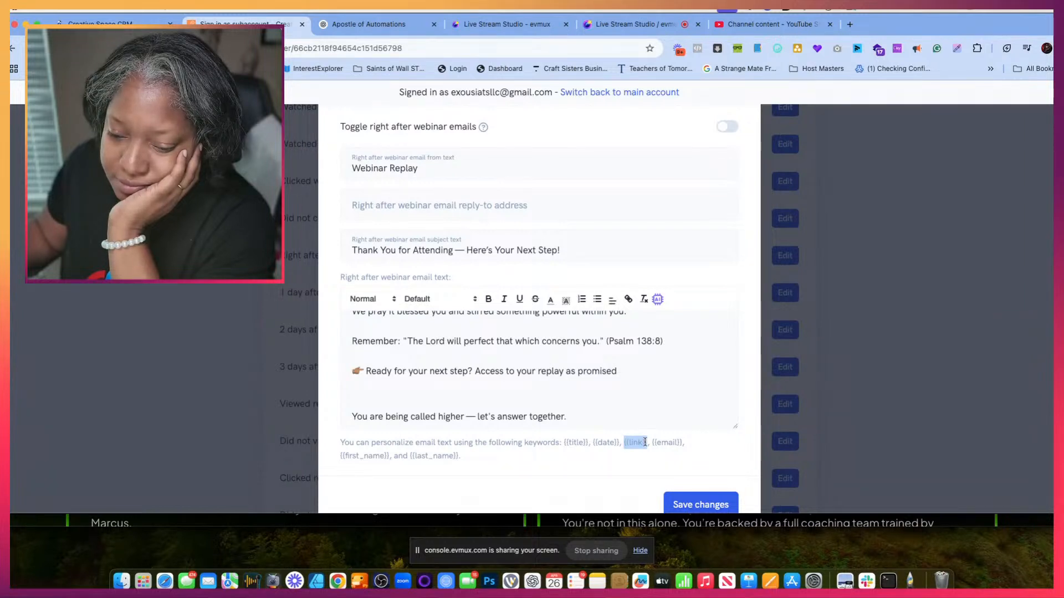
right_click(644, 442)
click(665, 397)
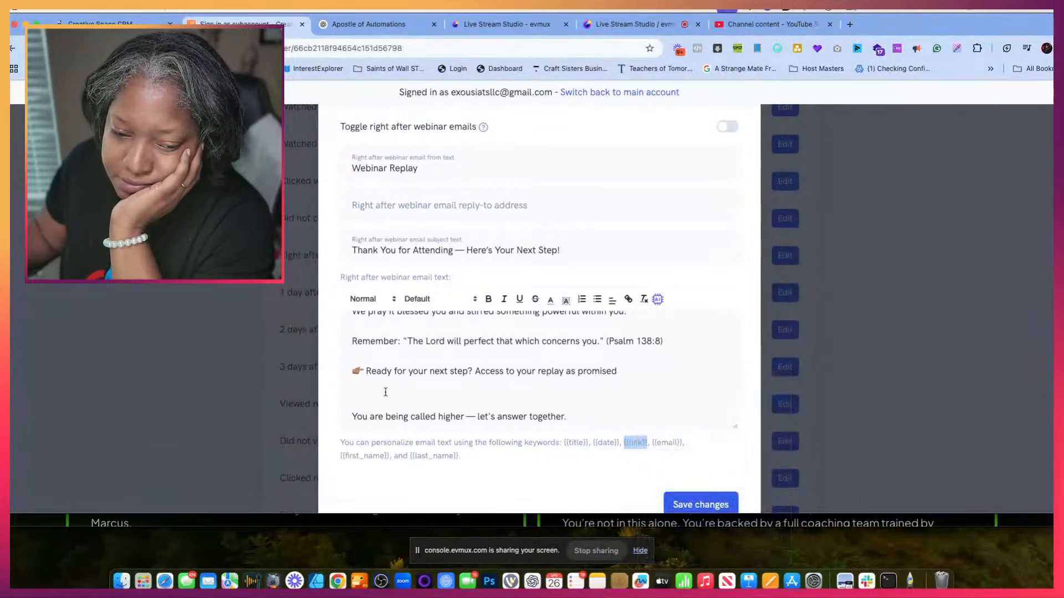
click(385, 393)
key(super+v)
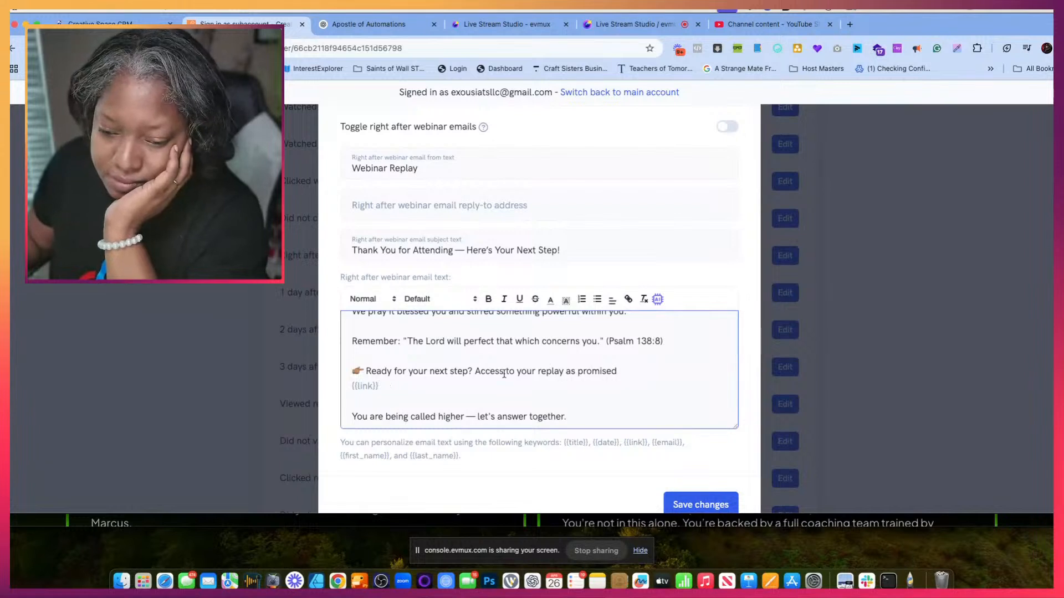
- Replace the sign-off "The Moms Creating Space Team" under "With Love," with the host's title and initial, and save the email changes
scroll(504, 374, down, 2)
scroll(504, 374, down, 1)
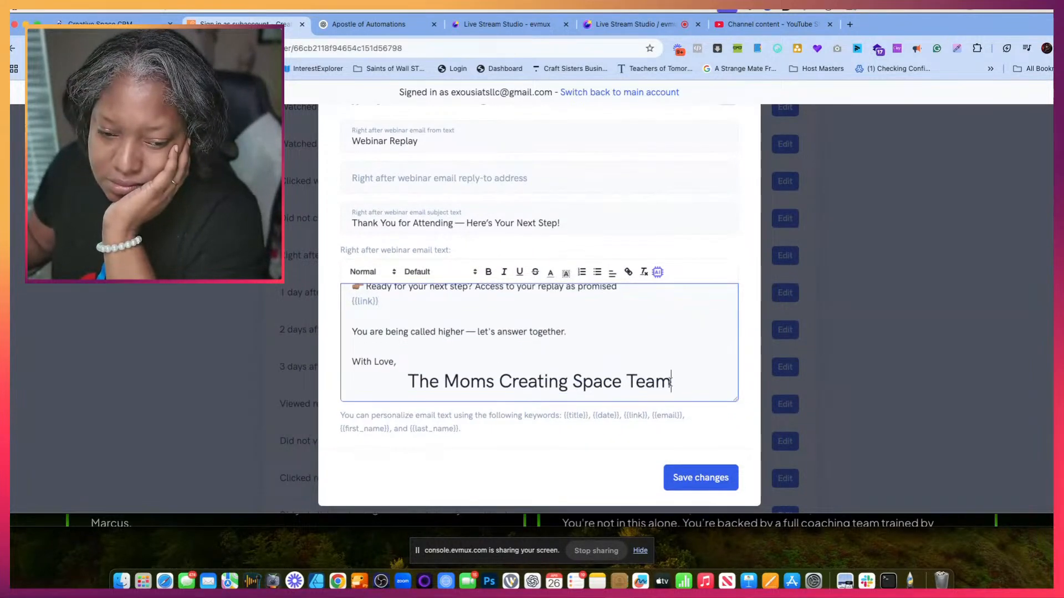
drag(670, 382, 396, 382)
key(BackSpace)
key(BackSpace)
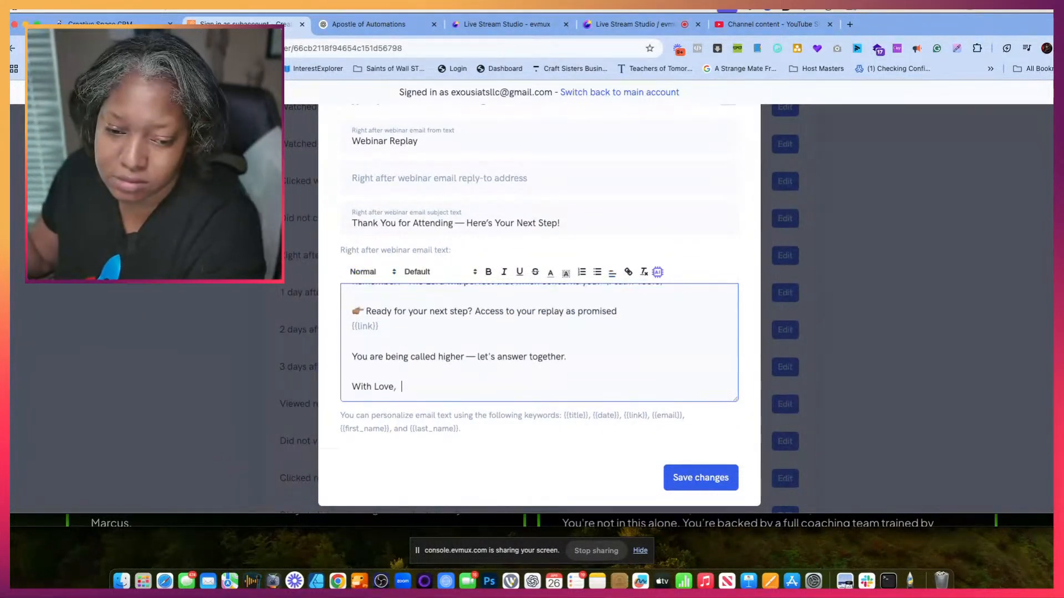
key(Return)
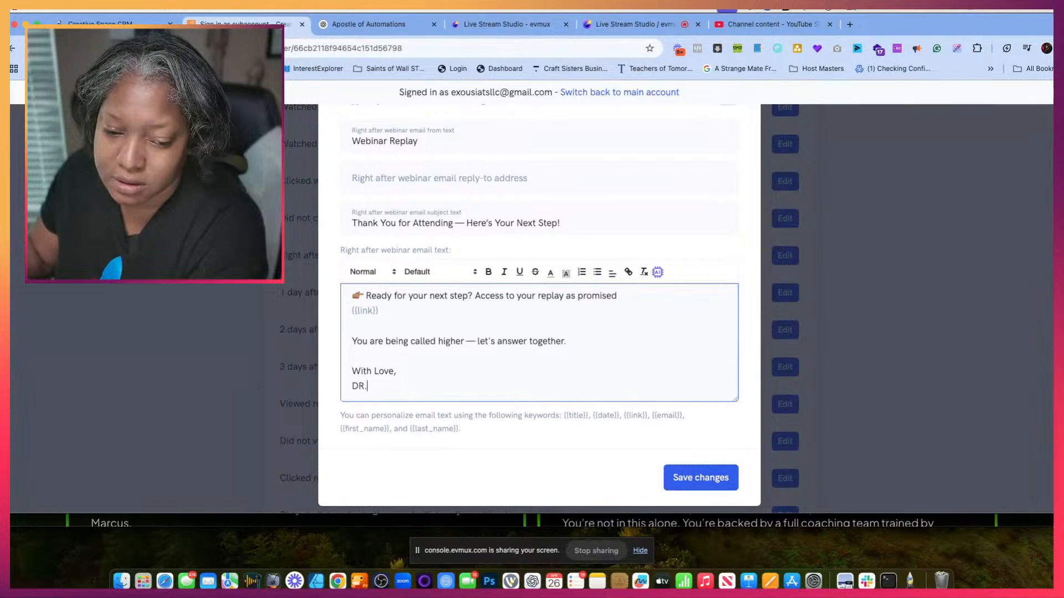
text(Dr.)
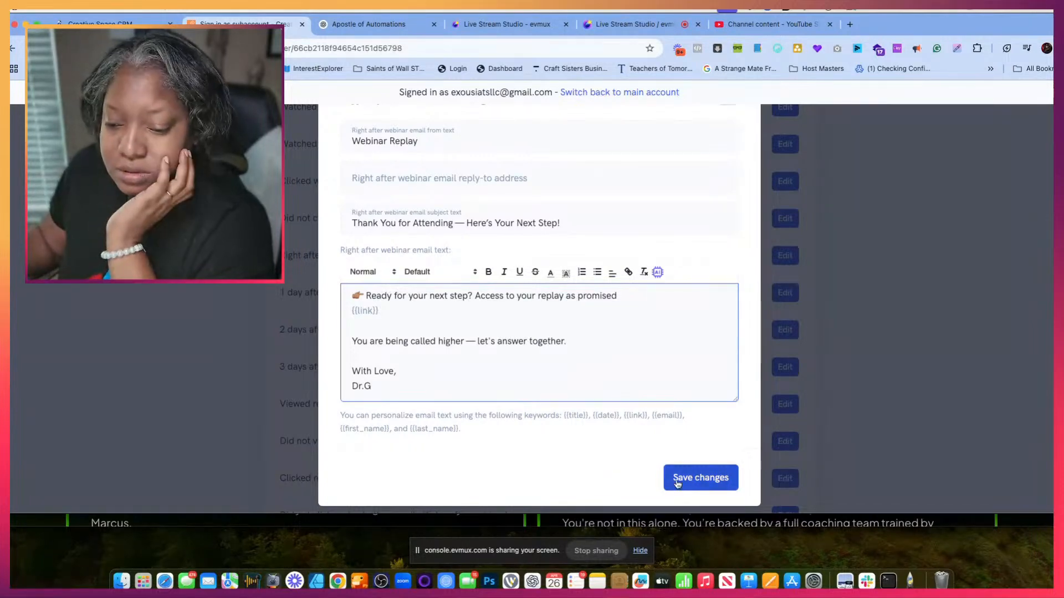
click(699, 477)
- Enable the Right after webinar emails notification and save the changes
scroll(527, 392, down, 5)
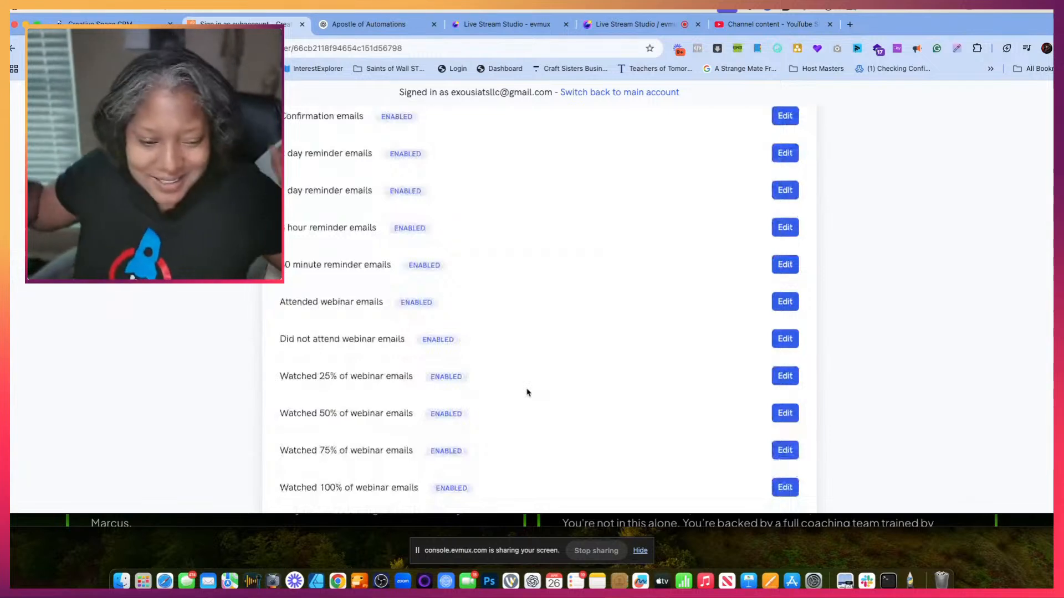
scroll(557, 388, down, 6)
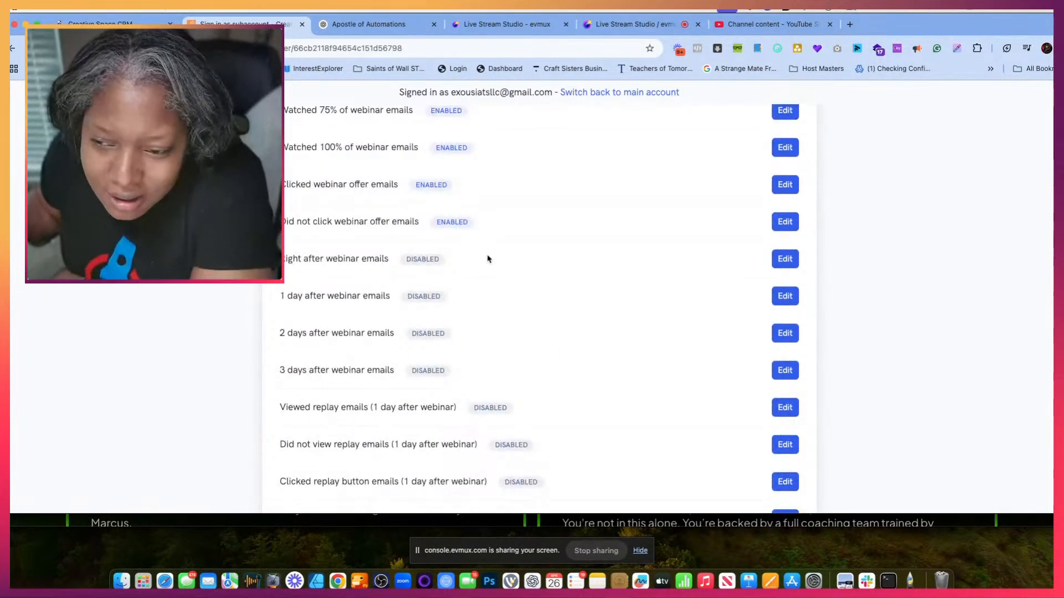
click(796, 268)
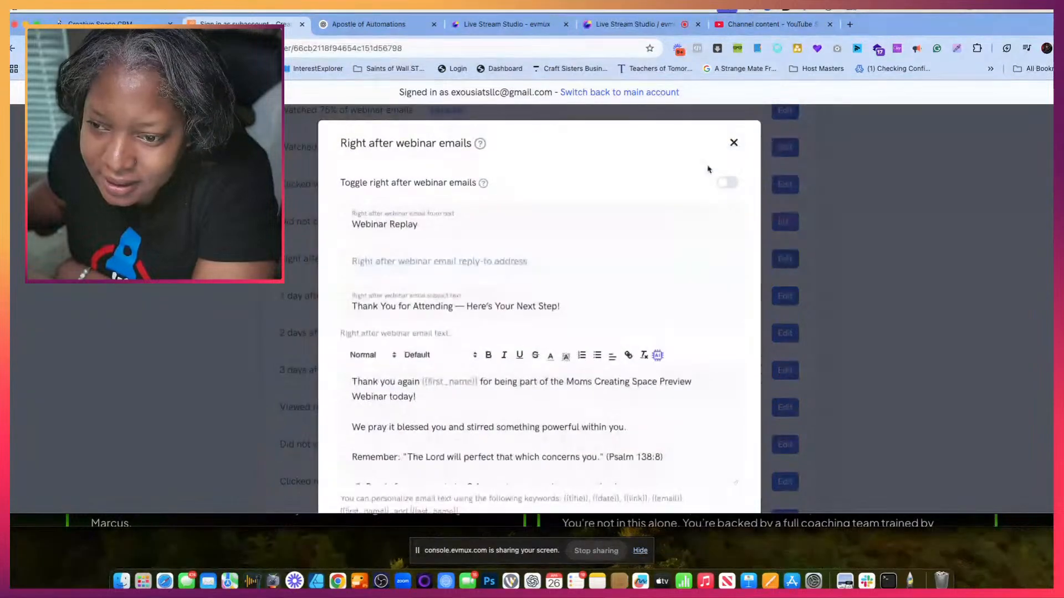
click(728, 182)
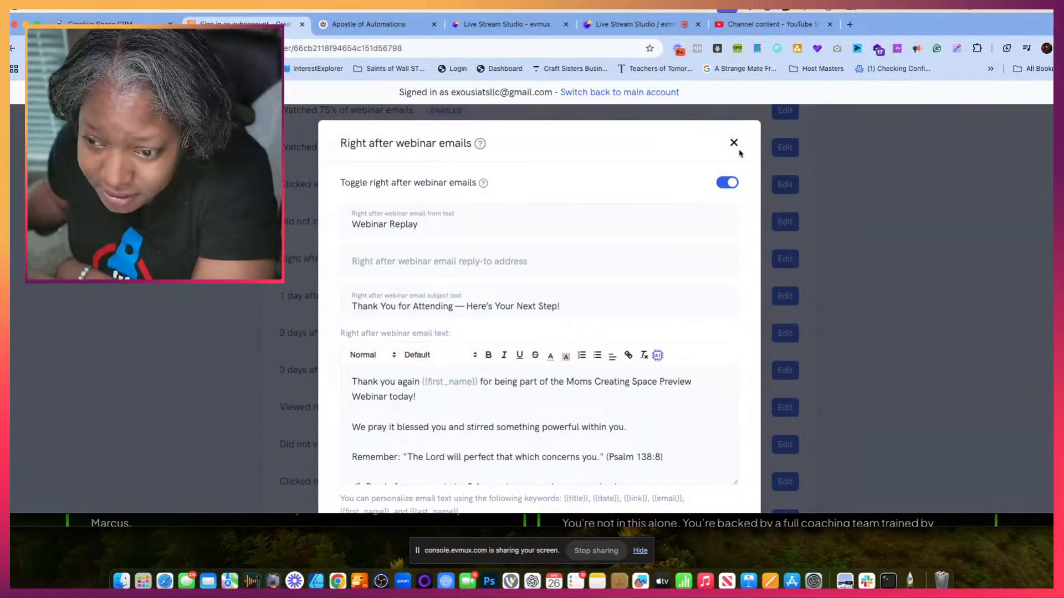
scroll(715, 368, down, 3)
click(699, 468)
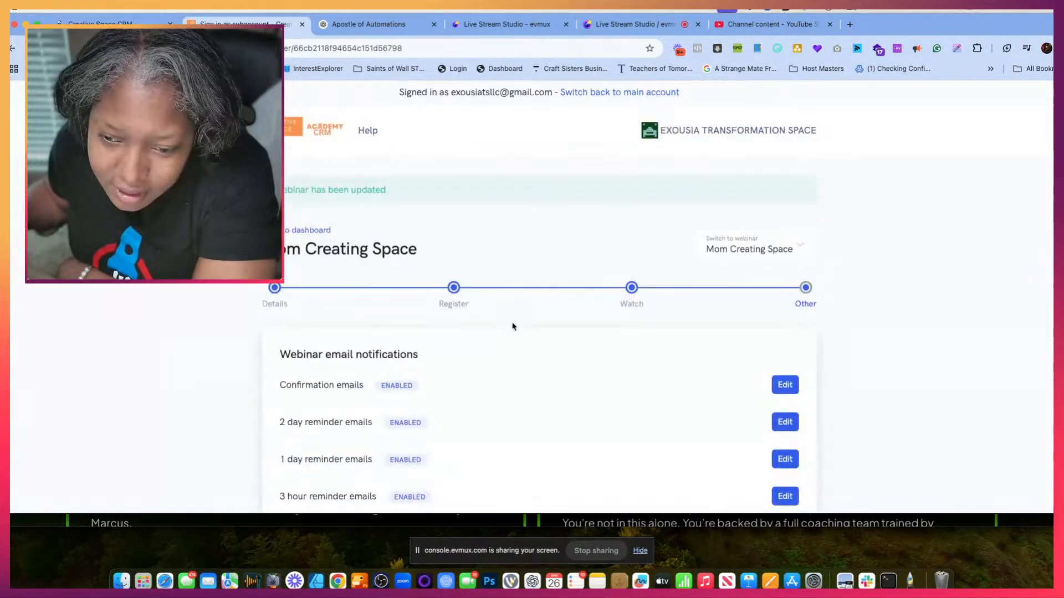
- Open the 1 day after webinar emails settings and enable that notification
scroll(512, 327, down, 15)
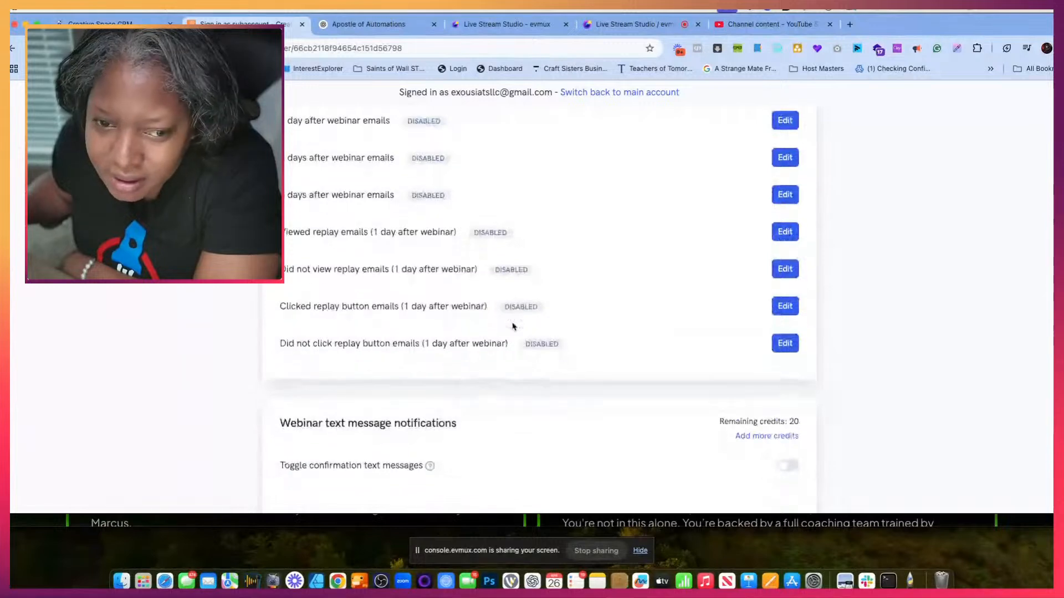
scroll(513, 327, up, 3)
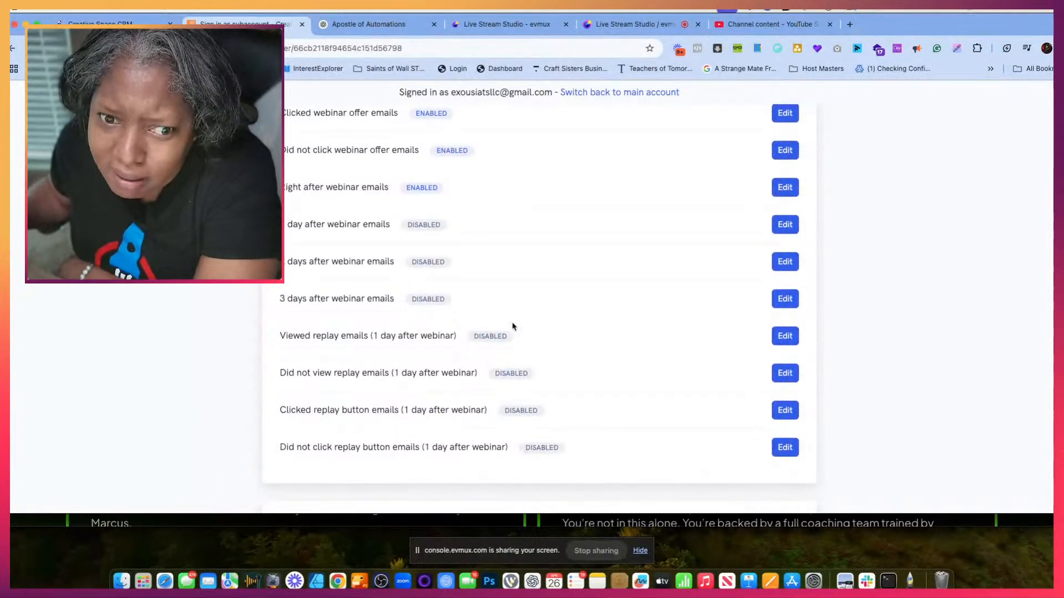
scroll(368, 243, up, 1)
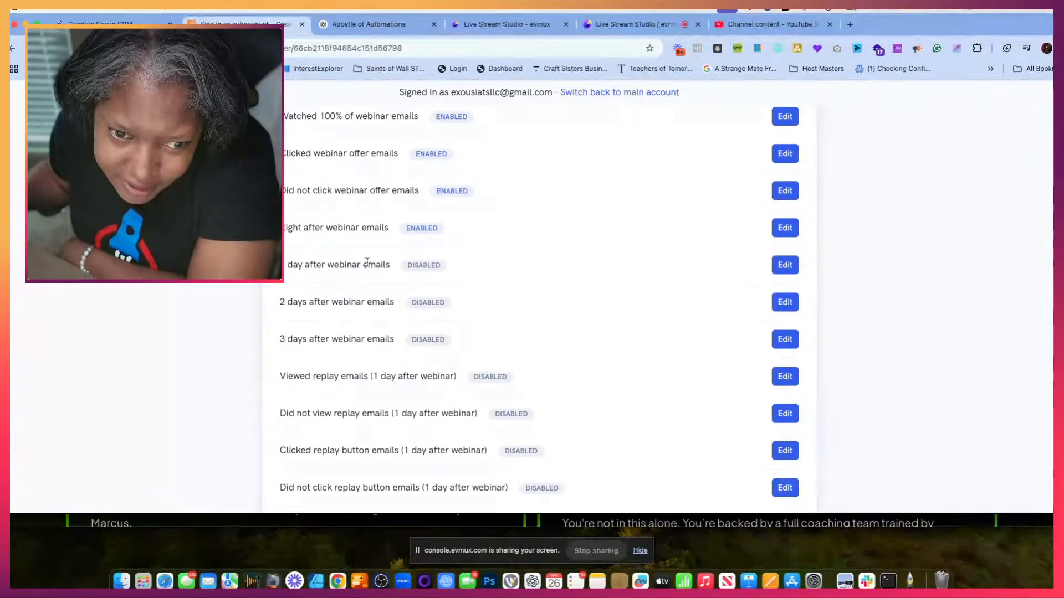
click(786, 270)
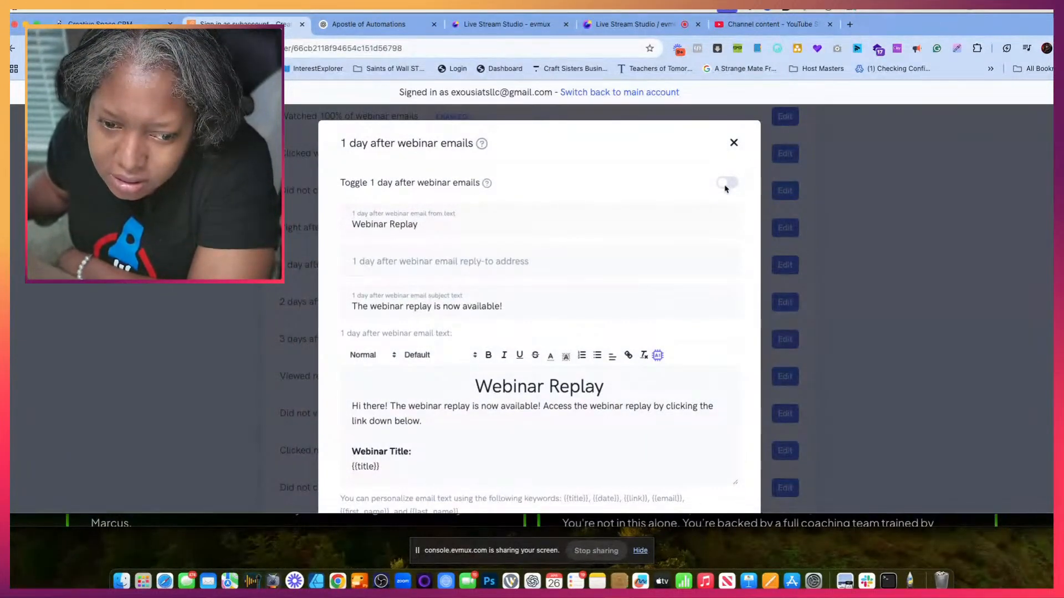
click(726, 185)
scroll(555, 357, down, 3)
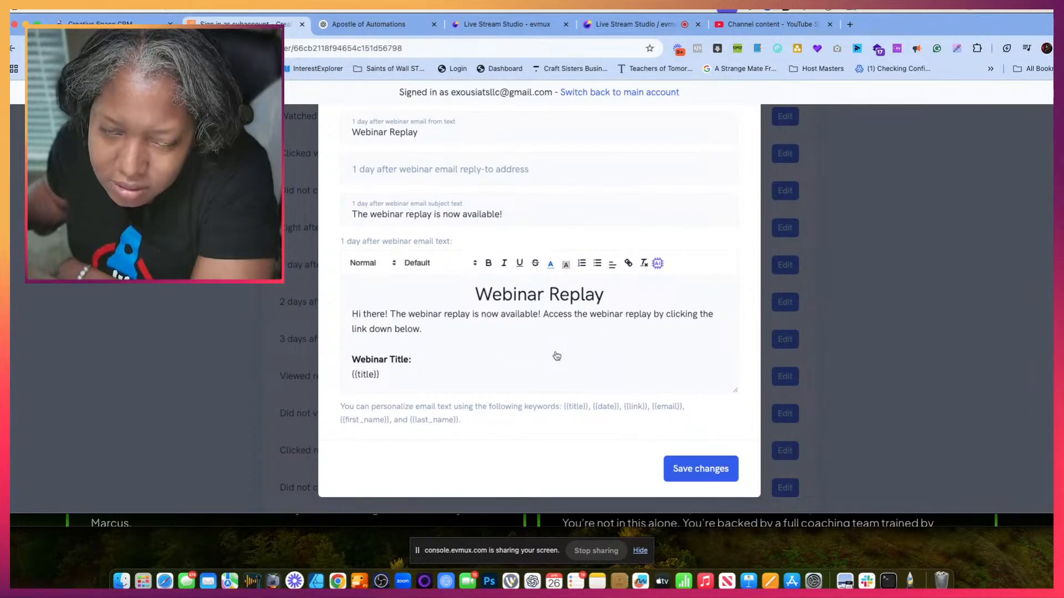
- In the ChatGPT conversation, draft the Batch 4 reply "Yes here is where you really focus on some of these things" without sending it
click(363, 33)
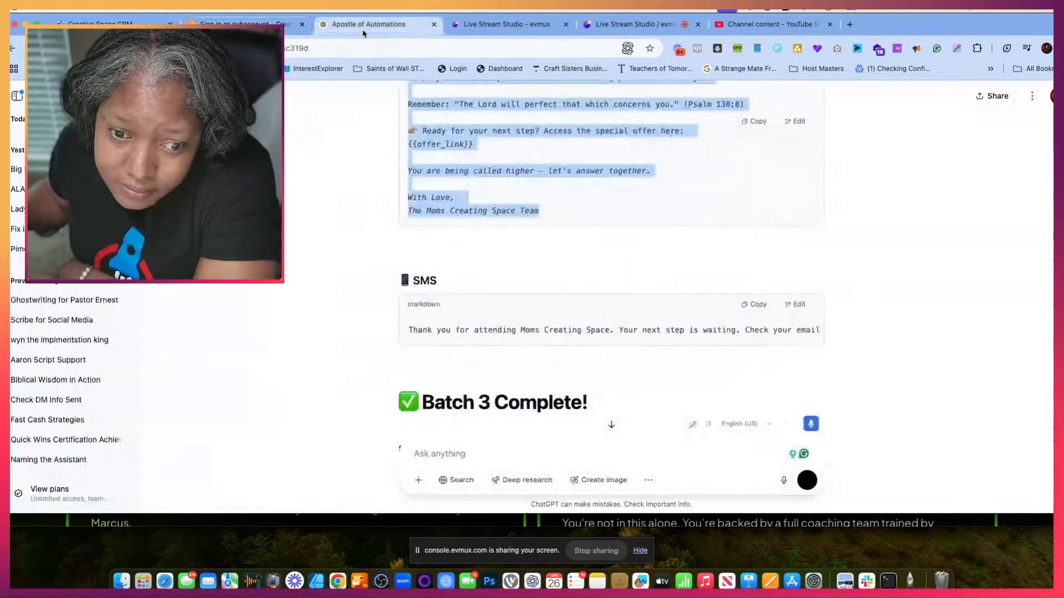
scroll(430, 257, down, 10)
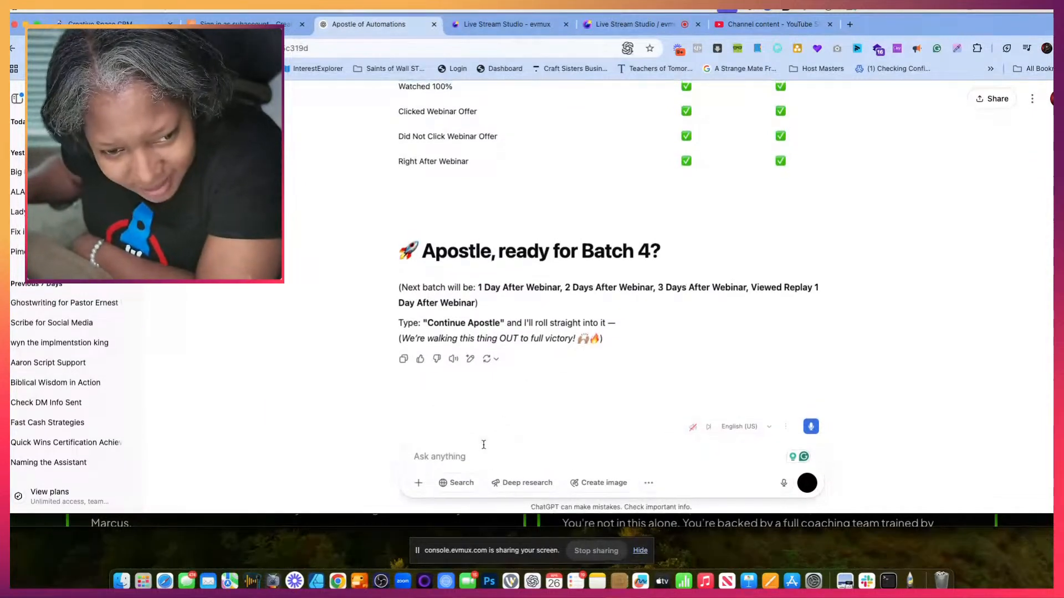
click(450, 455)
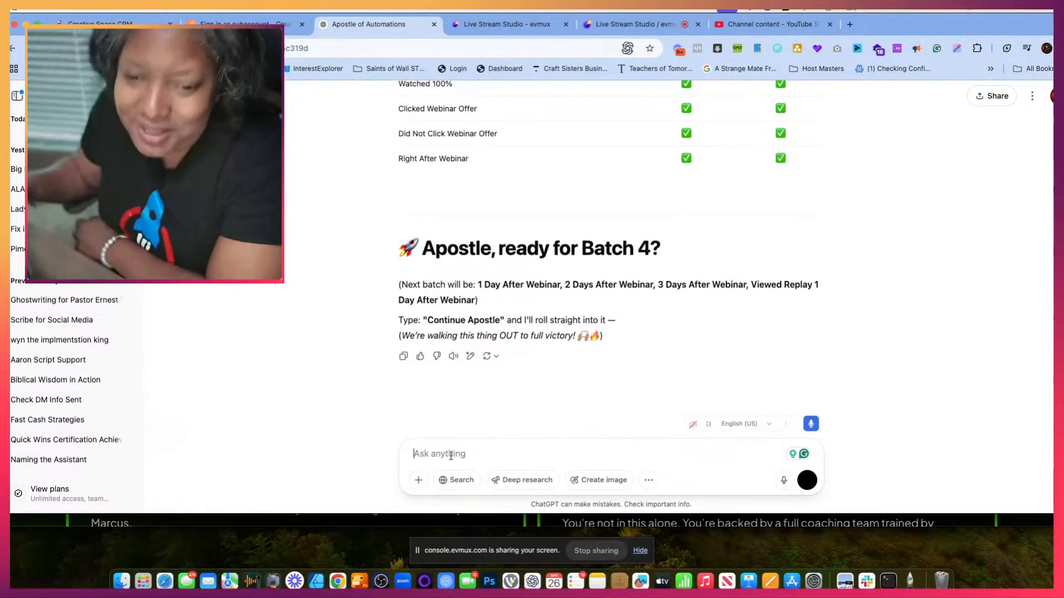
text(Yes)
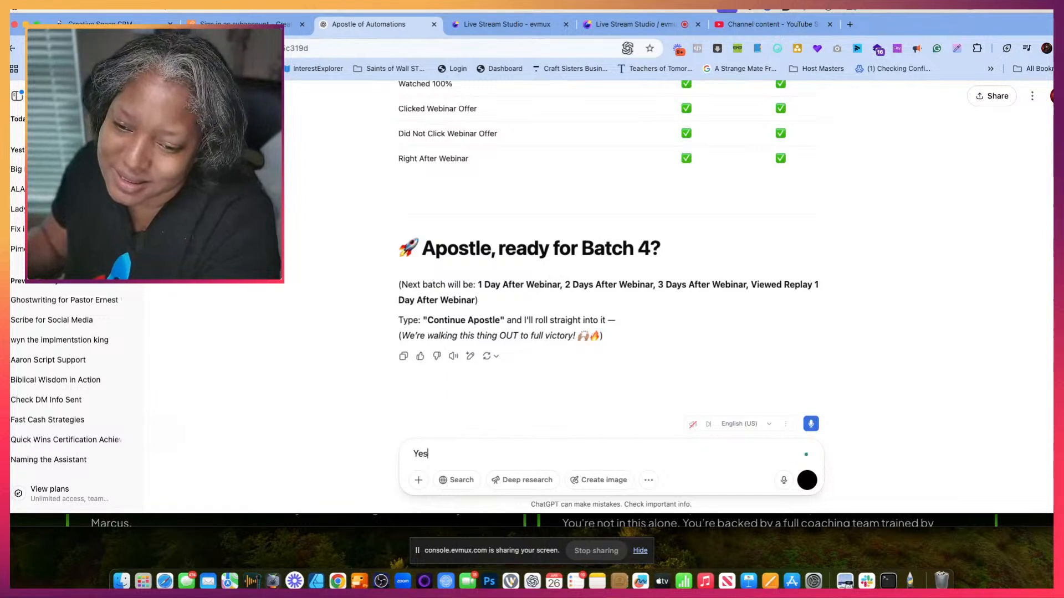
text( here is where)
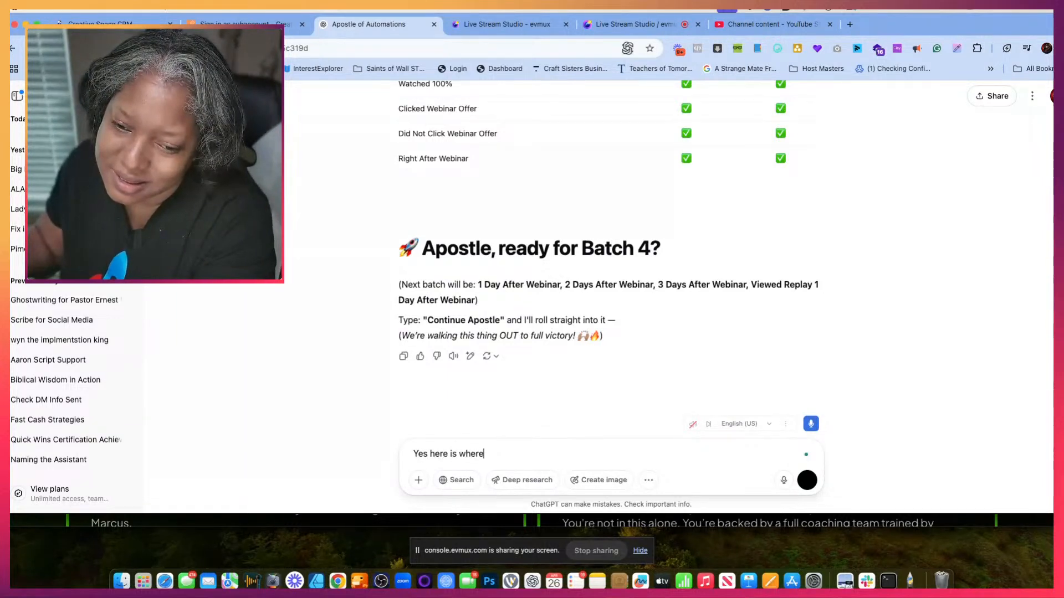
text( you real)
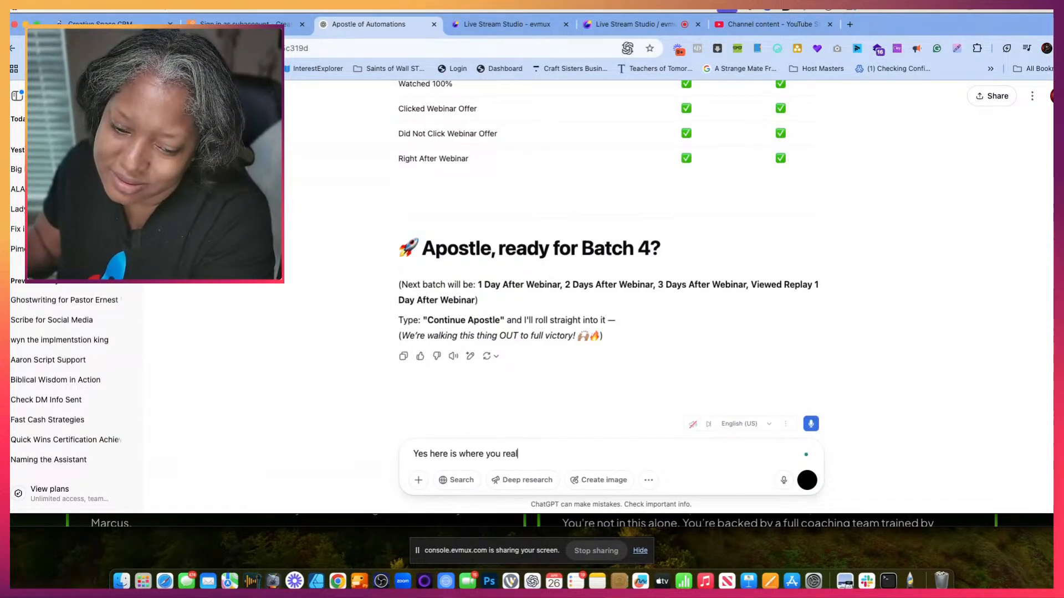
text(ly )
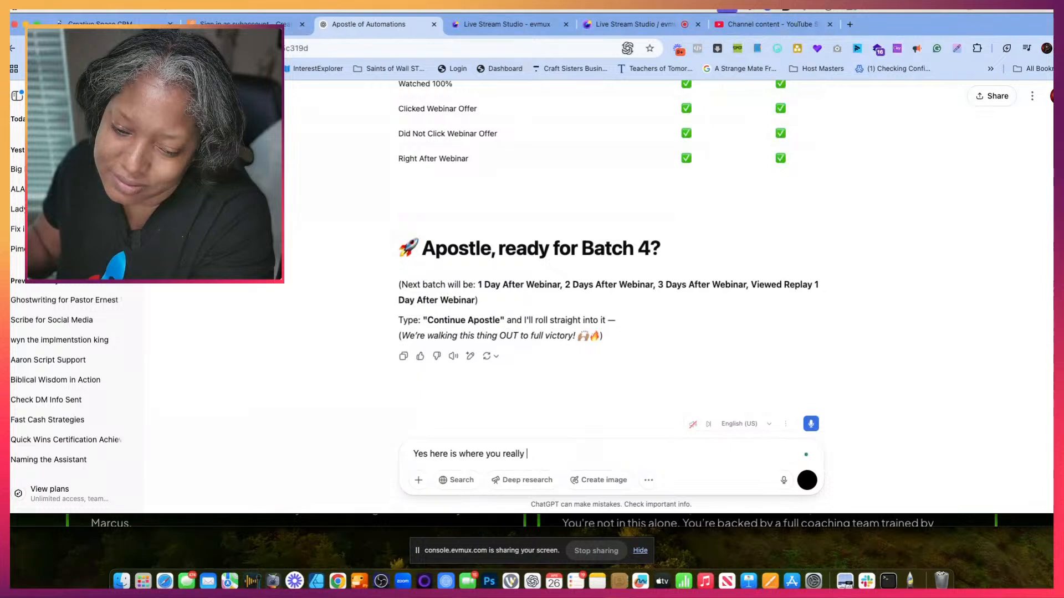
text(focus on some o)
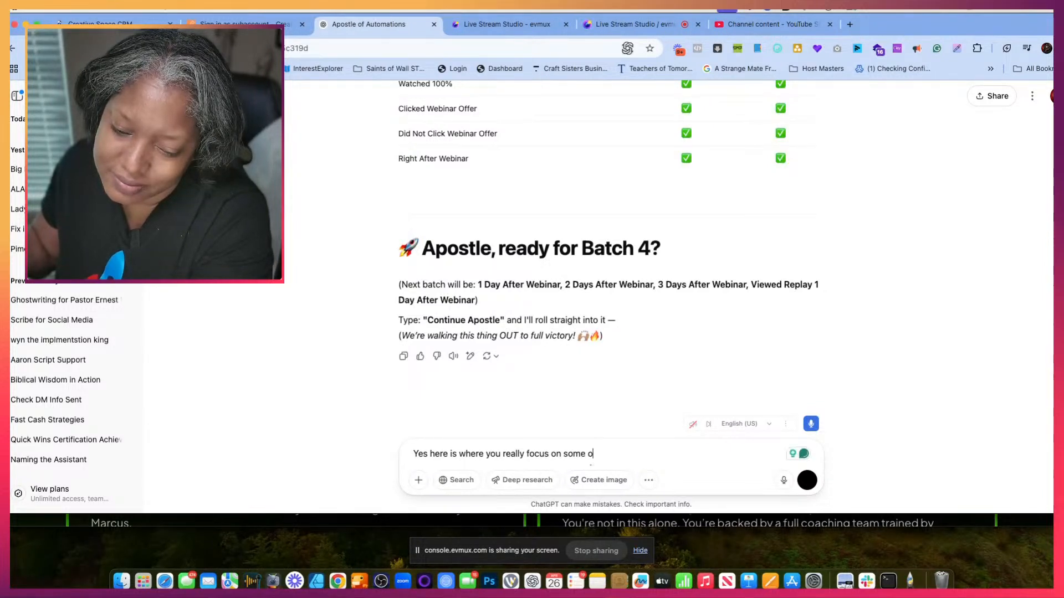
text(f th)
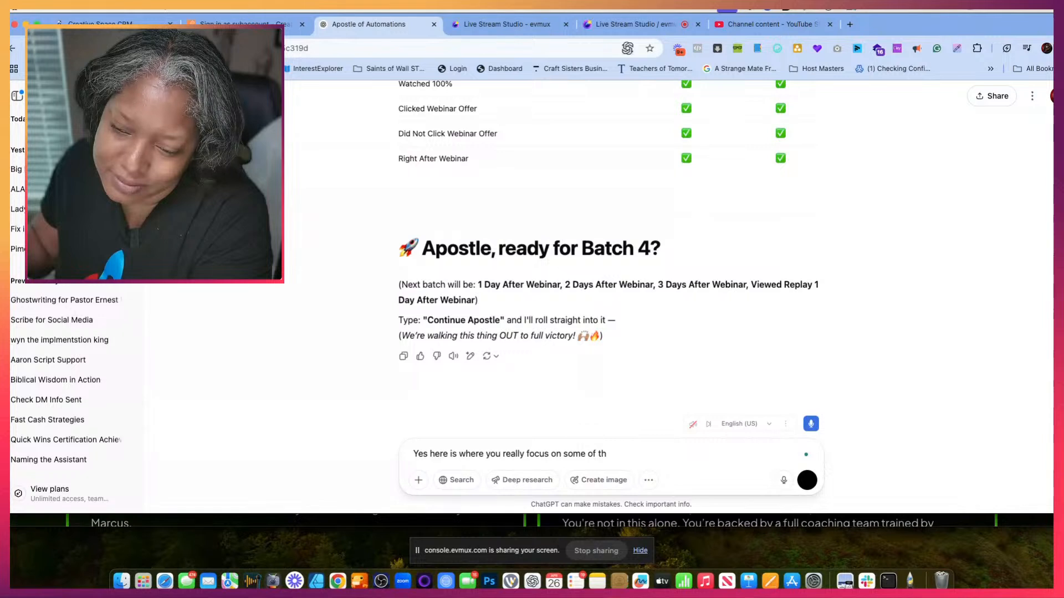
text(ese things)
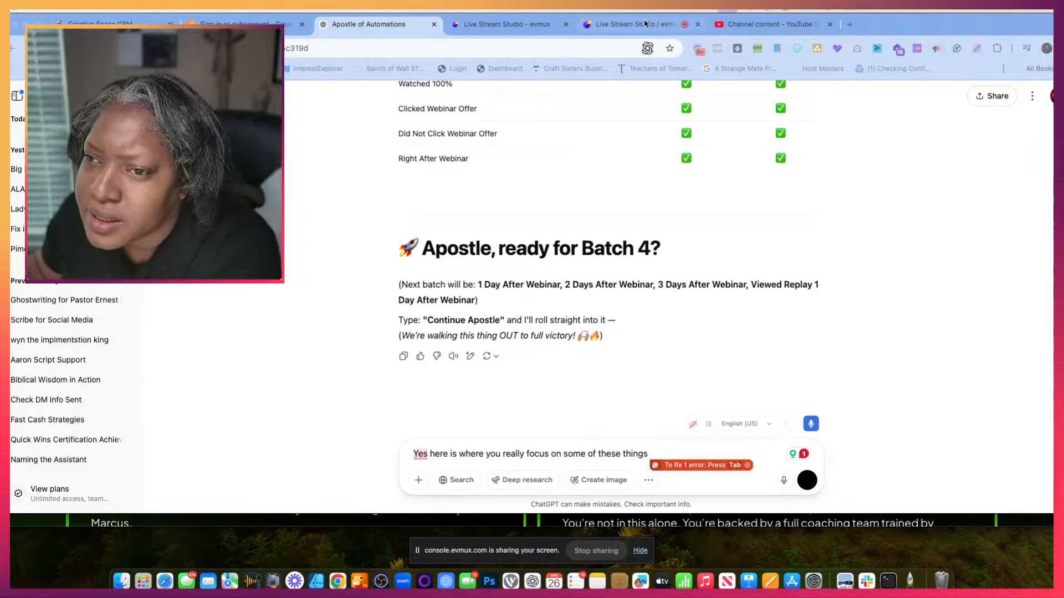
- In the evmux Live Stream Studio, put the "main screen" scene on air and return the broadcast to the screen-share scene
click(770, 24)
click(632, 25)
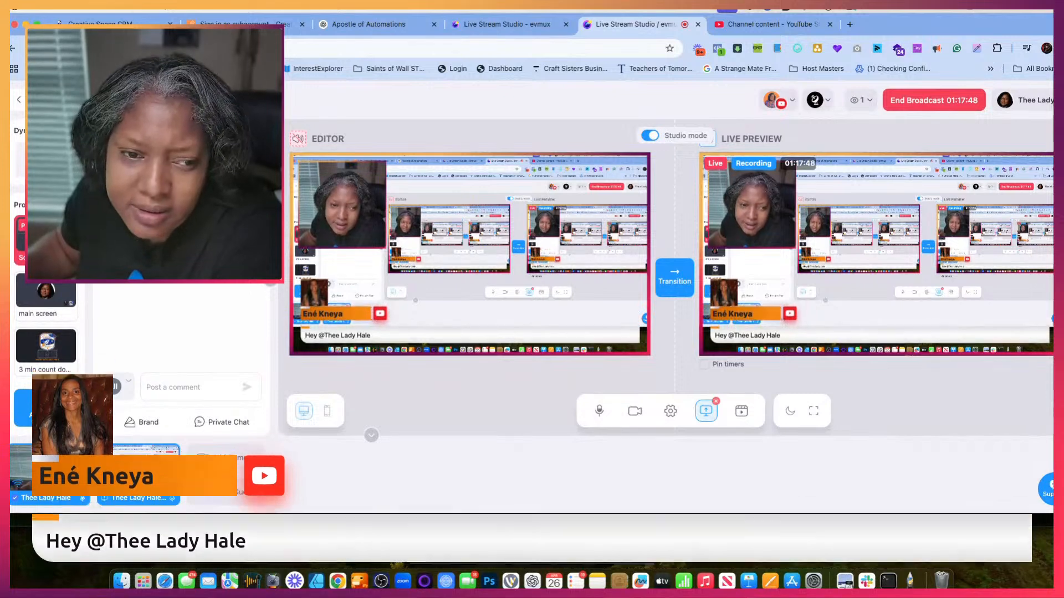
mouse_move(55, 303)
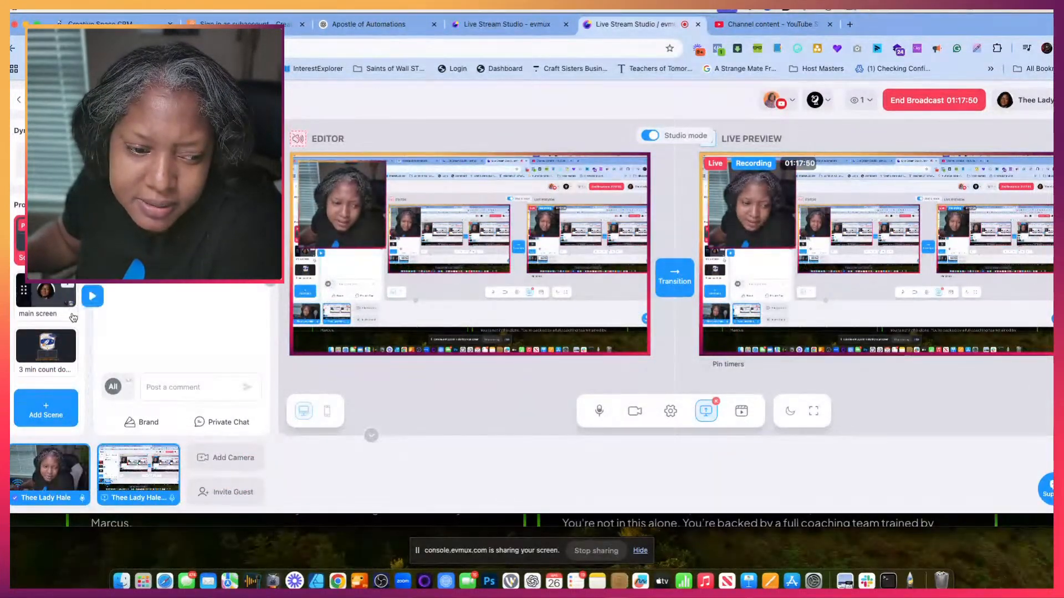
click(50, 302)
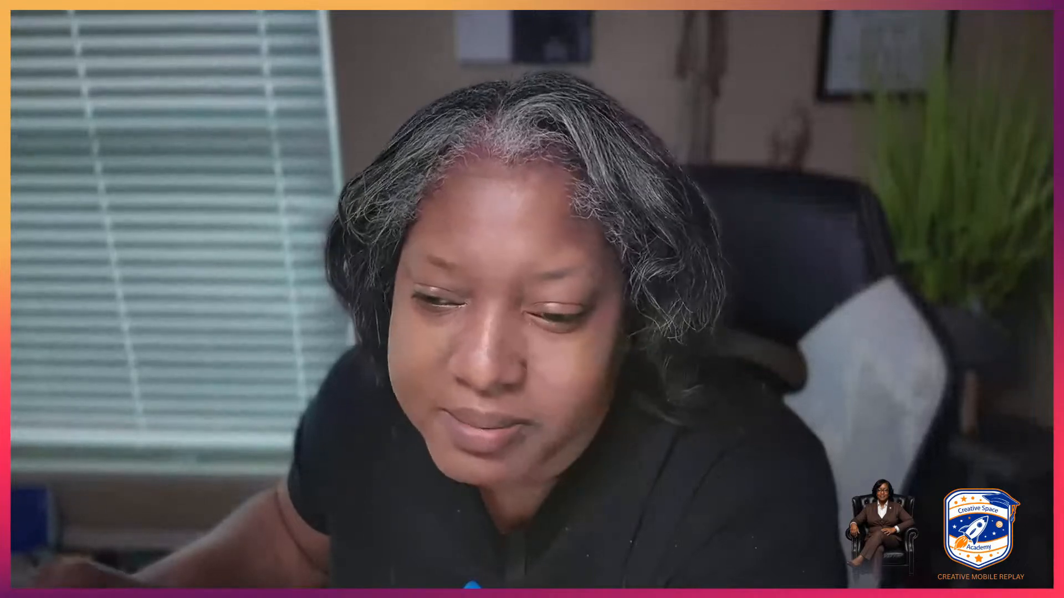
click(678, 283)
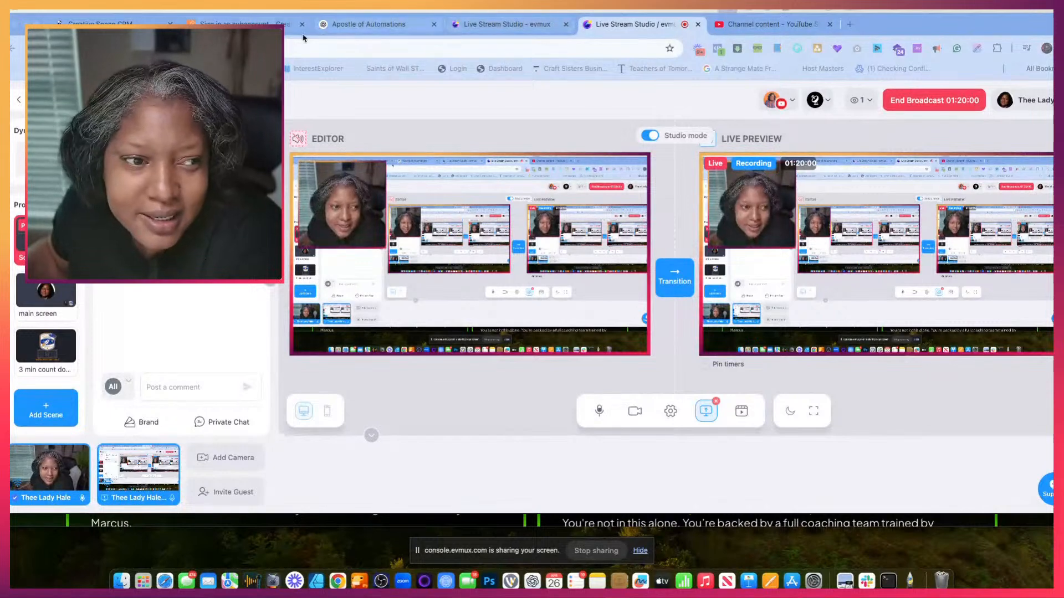
- In the ChatGPT conversation, replace the drafted reply with a dictated request for the next batch covering the offer, encouraging scriptures and the Journal download, and send it
click(355, 25)
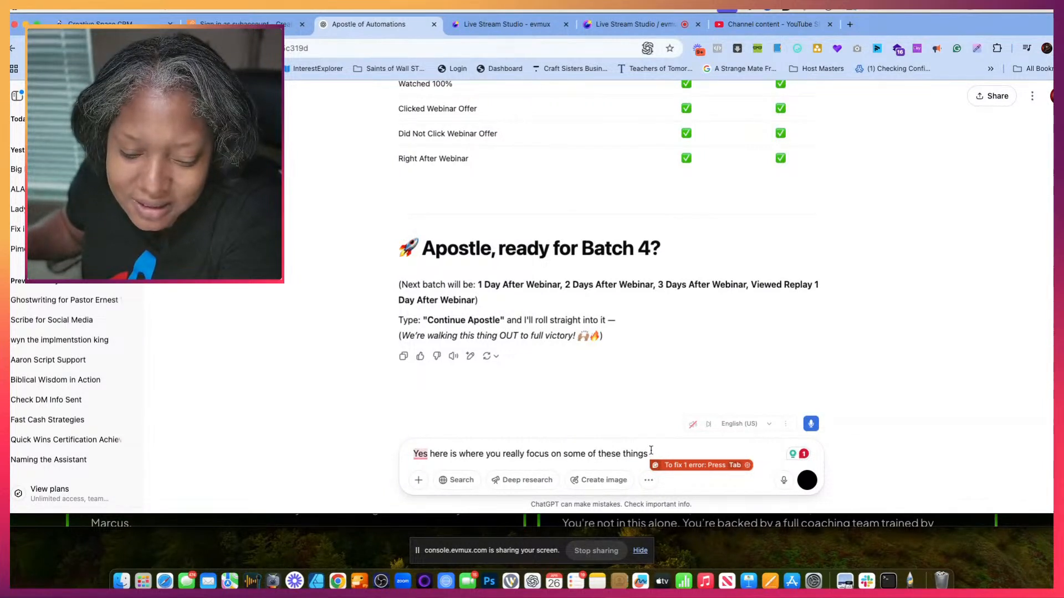
drag(653, 454, 471, 439)
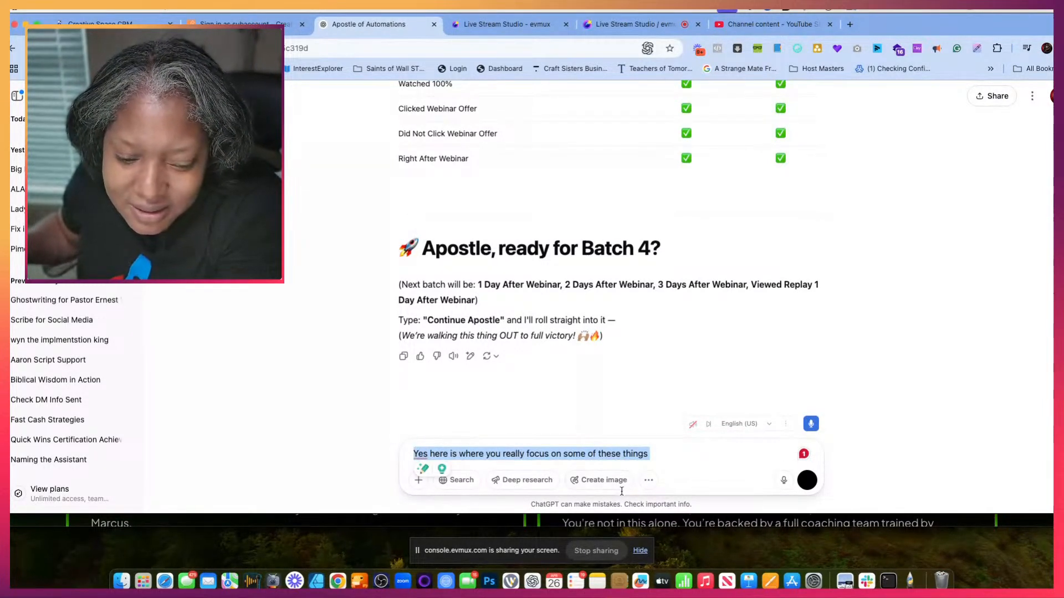
click(667, 458)
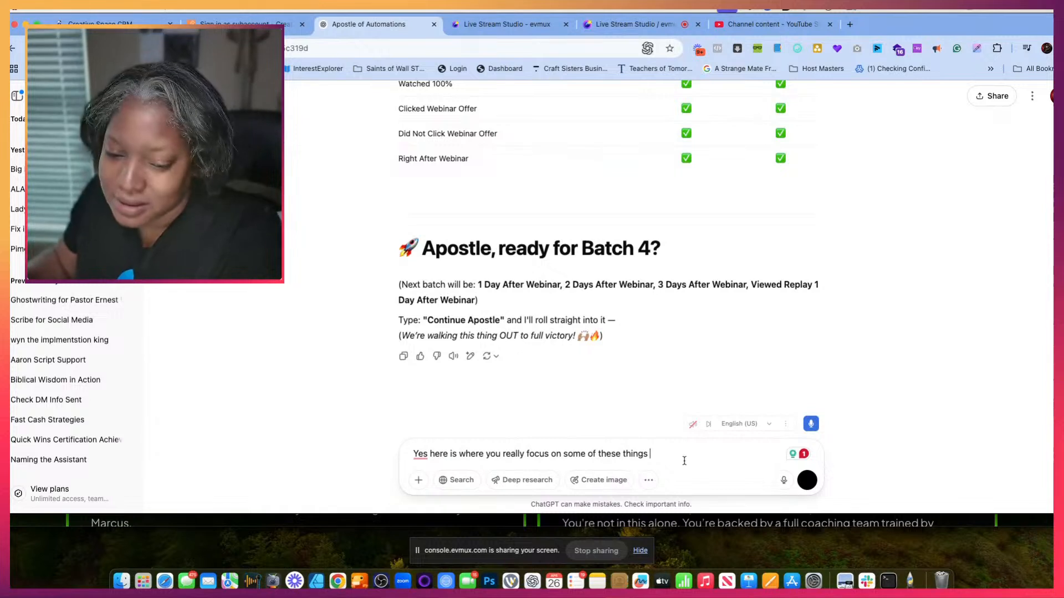
drag(664, 460, 450, 439)
key(BackSpace)
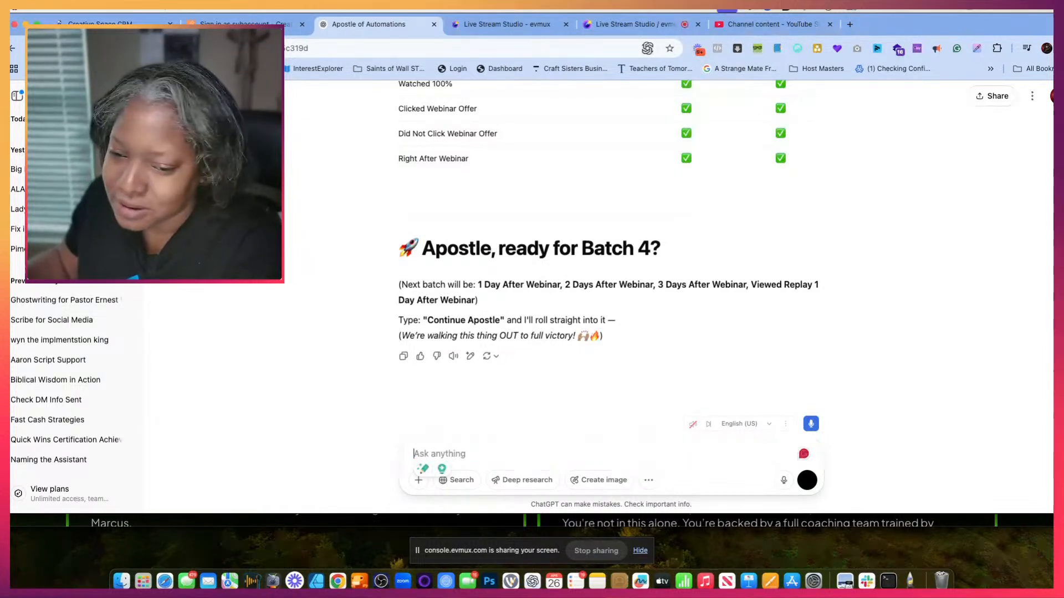
click(816, 423)
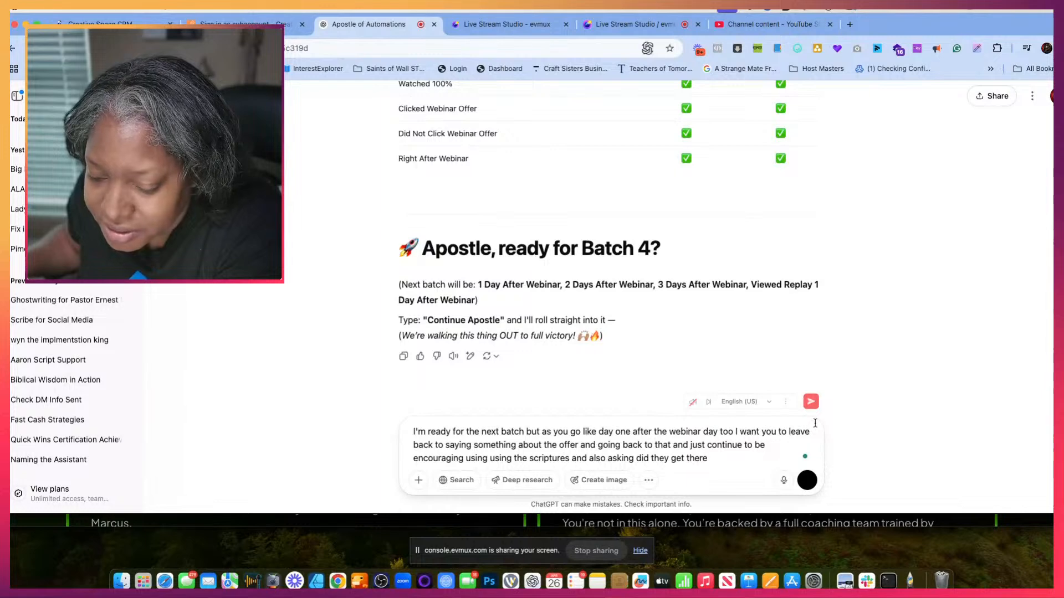
click(811, 404)
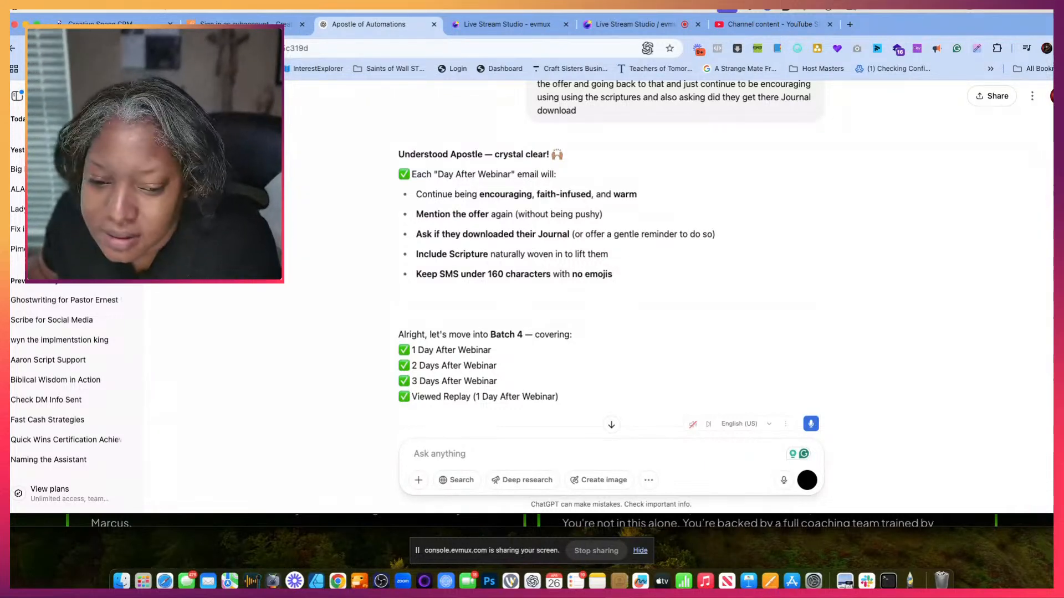
- Review the Batch 4 email and SMS copy for 1, 2 and 3 days after the webinar and for viewed replay
scroll(541, 277, down, 5)
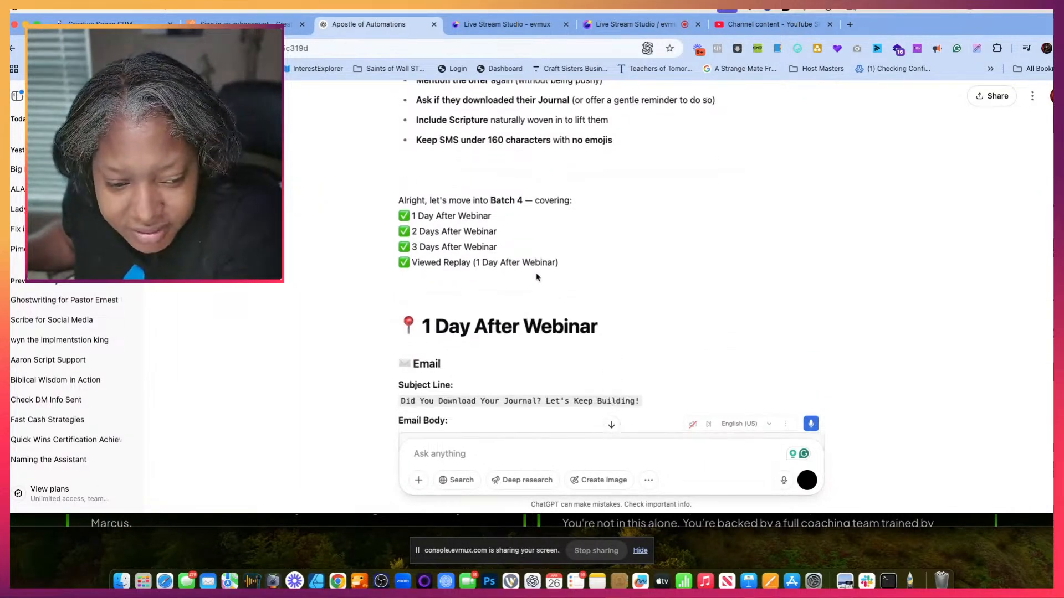
scroll(536, 273, down, 4)
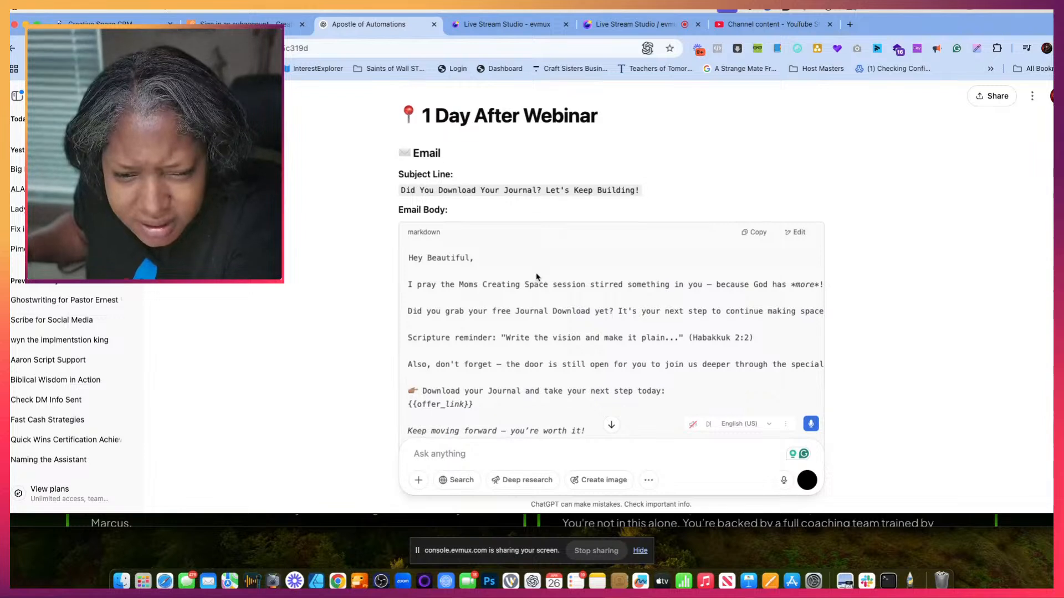
scroll(536, 277, down, 2)
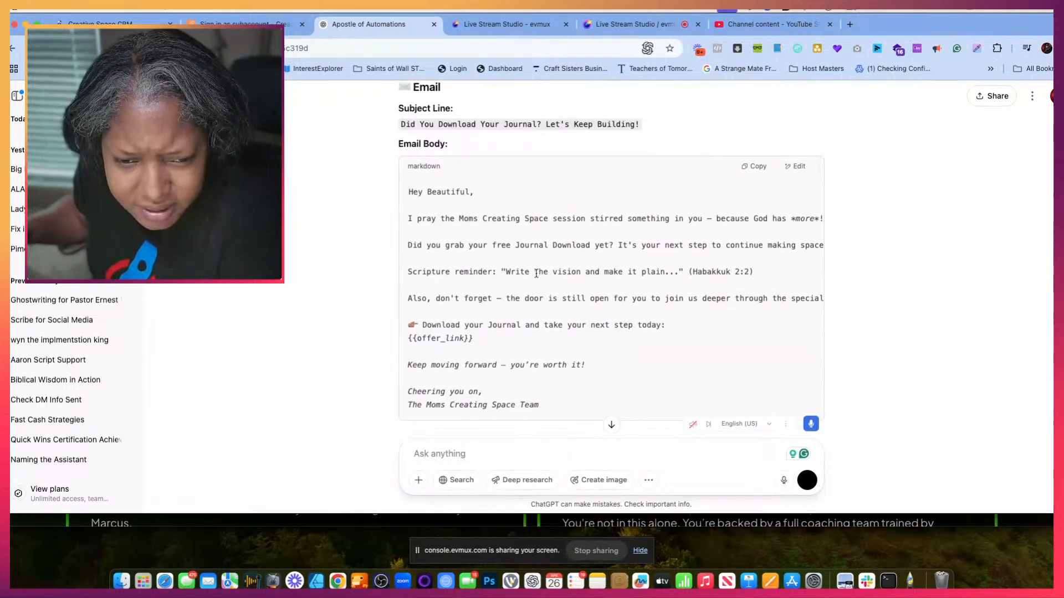
scroll(536, 273, down, 1)
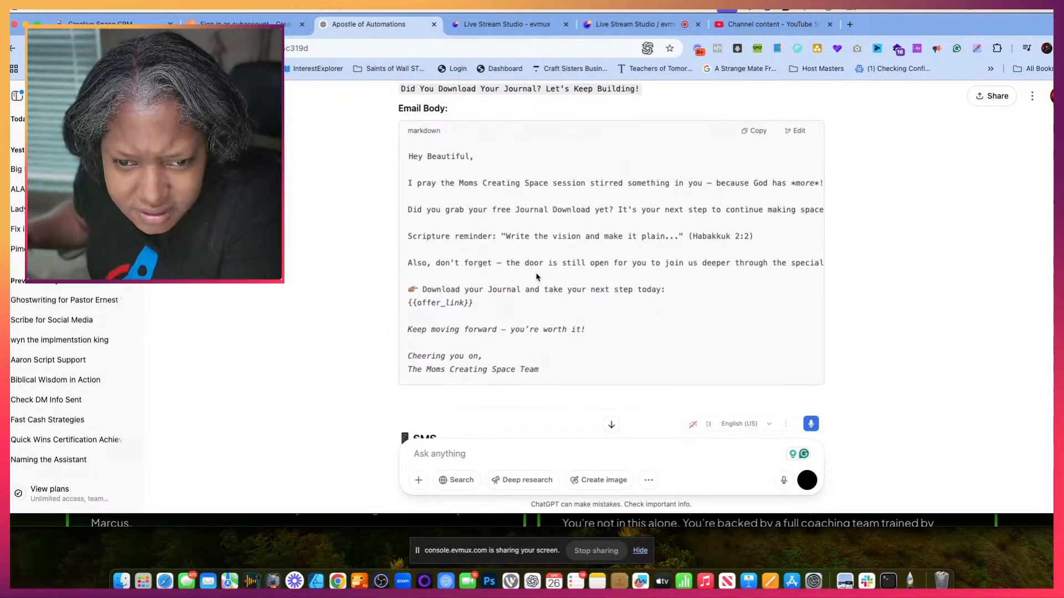
scroll(536, 277, down, 1)
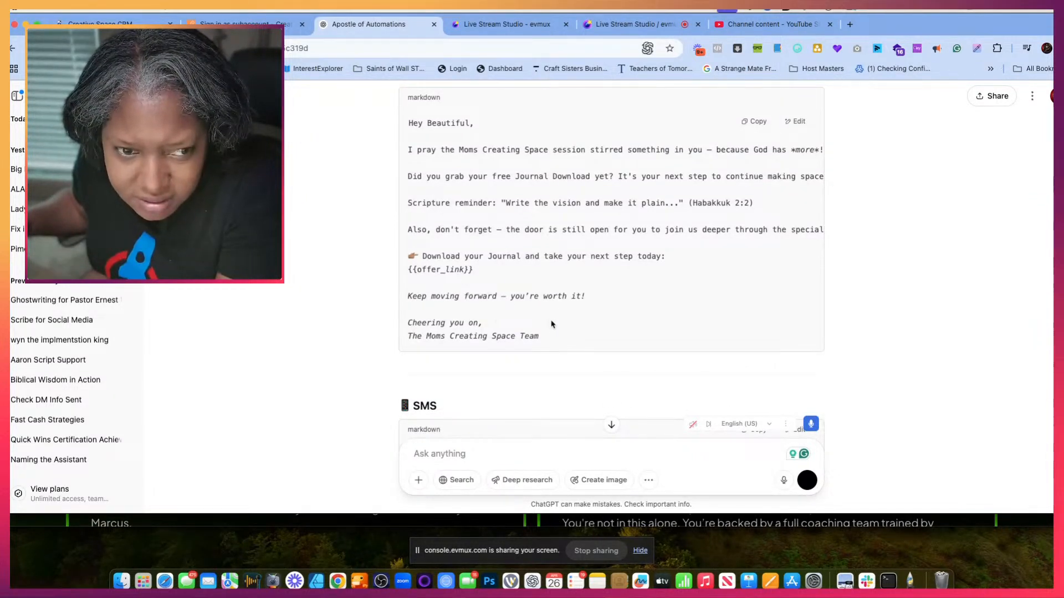
scroll(521, 333, down, 8)
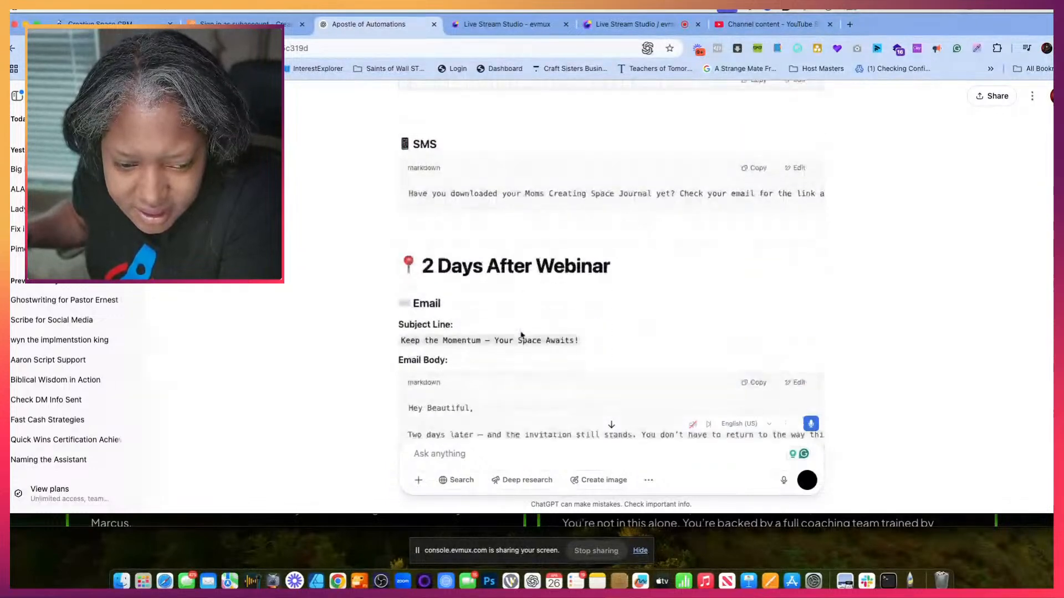
scroll(521, 335, down, 20)
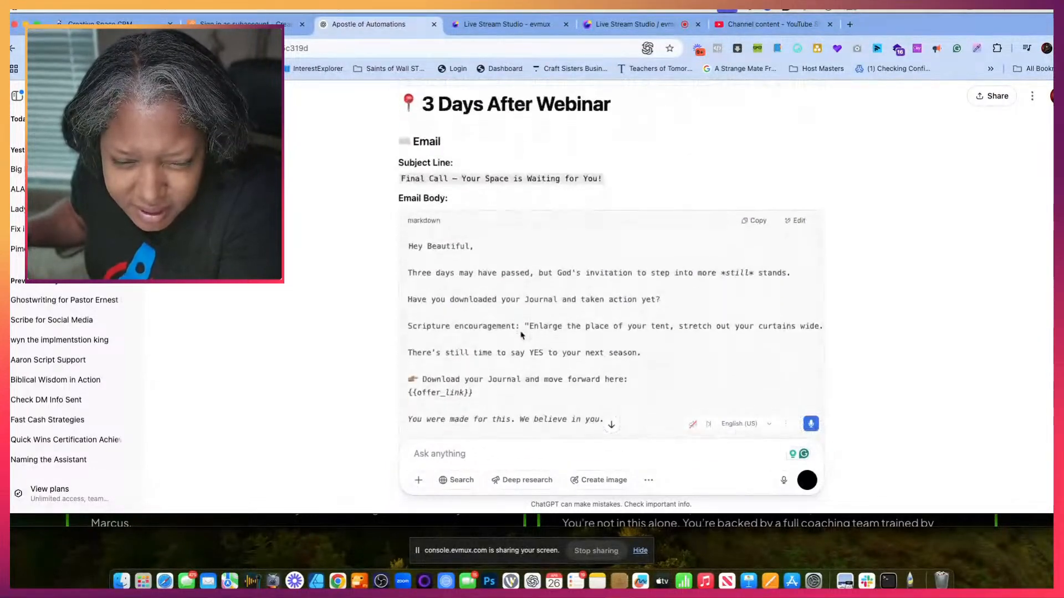
scroll(520, 335, down, 15)
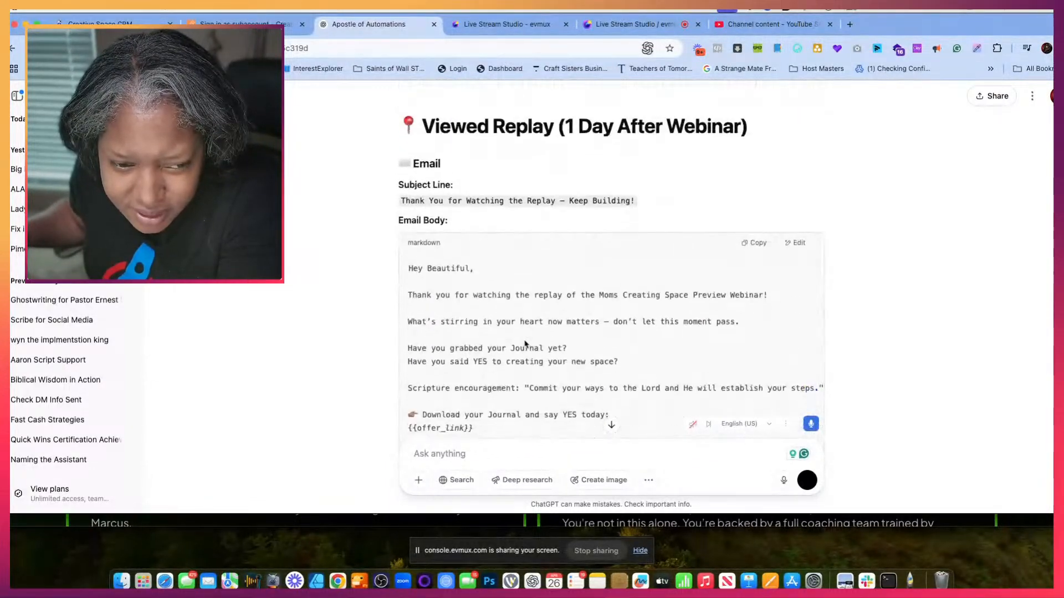
scroll(525, 344, down, 20)
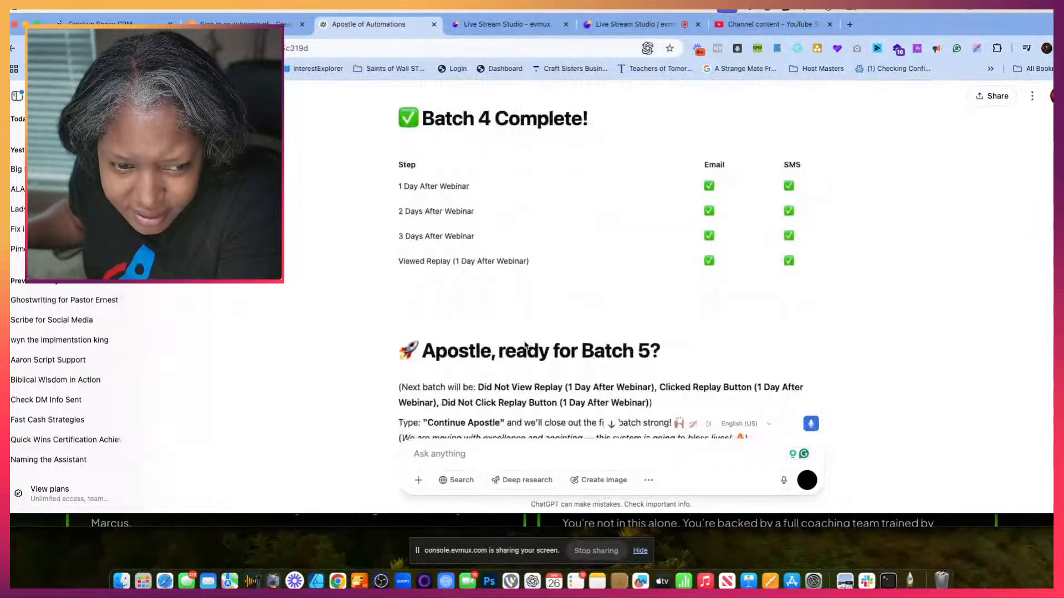
scroll(525, 343, down, 5)
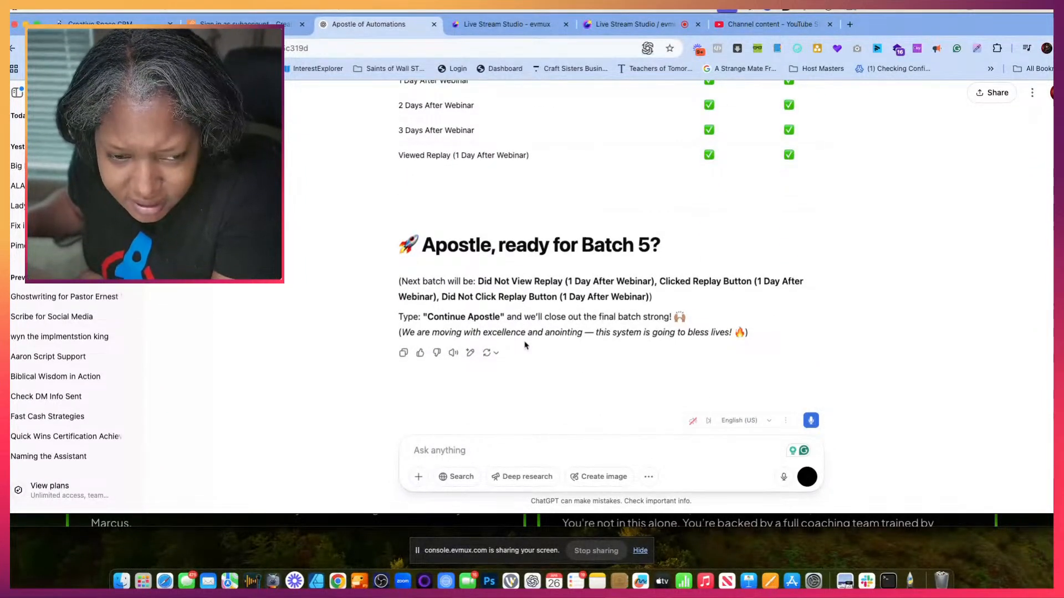
scroll(532, 336, up, 1)
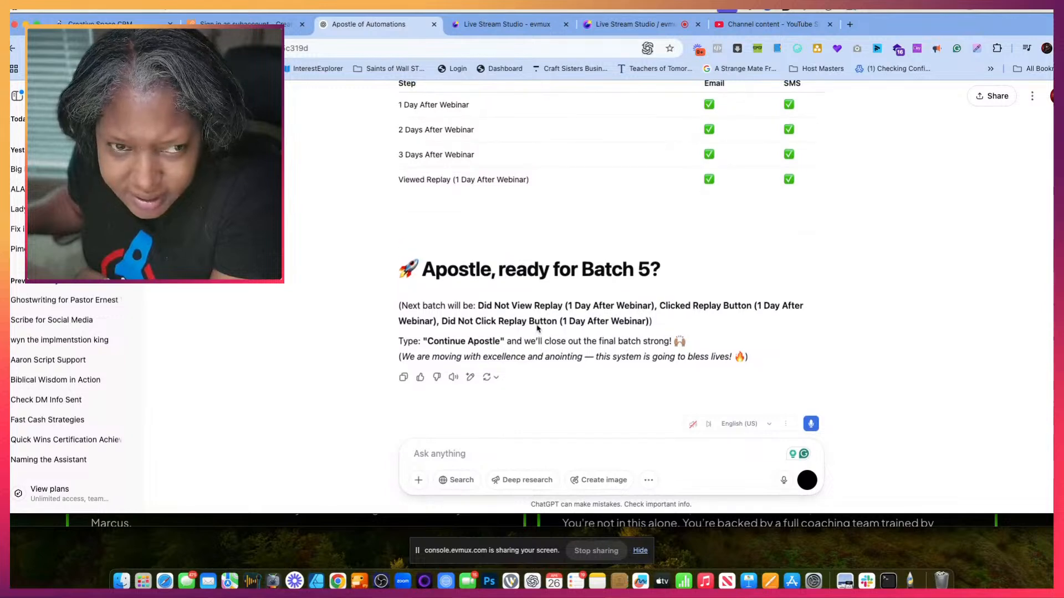
scroll(506, 197, up, 15)
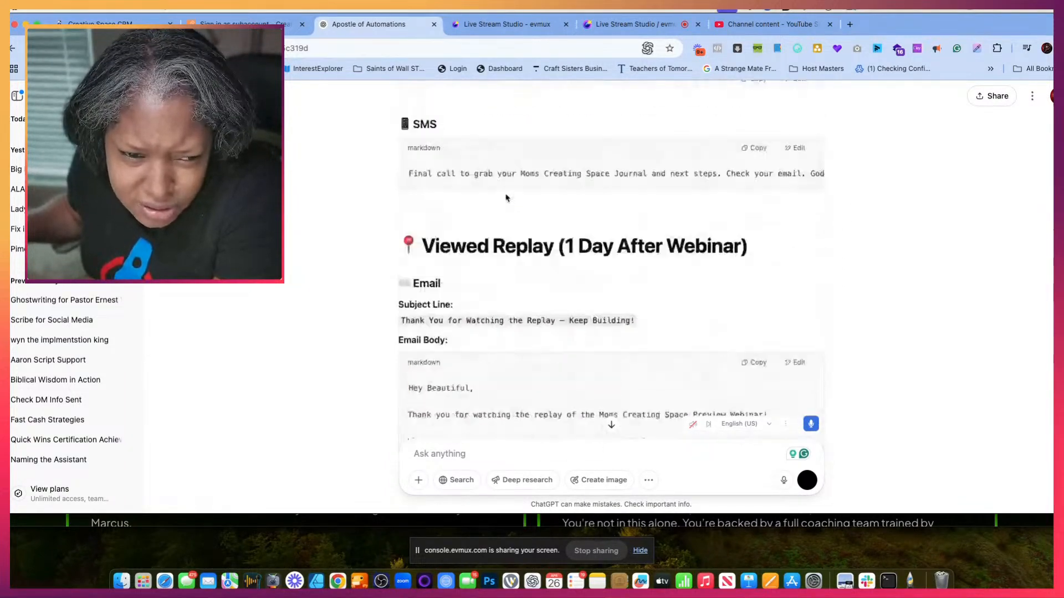
scroll(506, 197, down, 10)
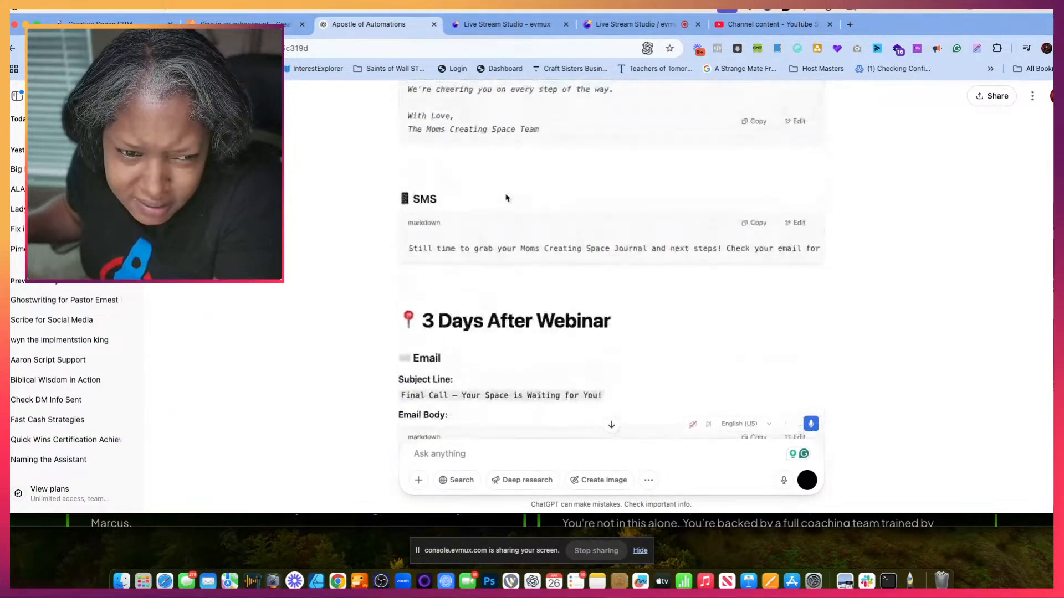
scroll(506, 197, up, 2)
- Back in the webinar's 1 day after webinar emails settings, turn that notification off and close the dialog without saving
click(244, 24)
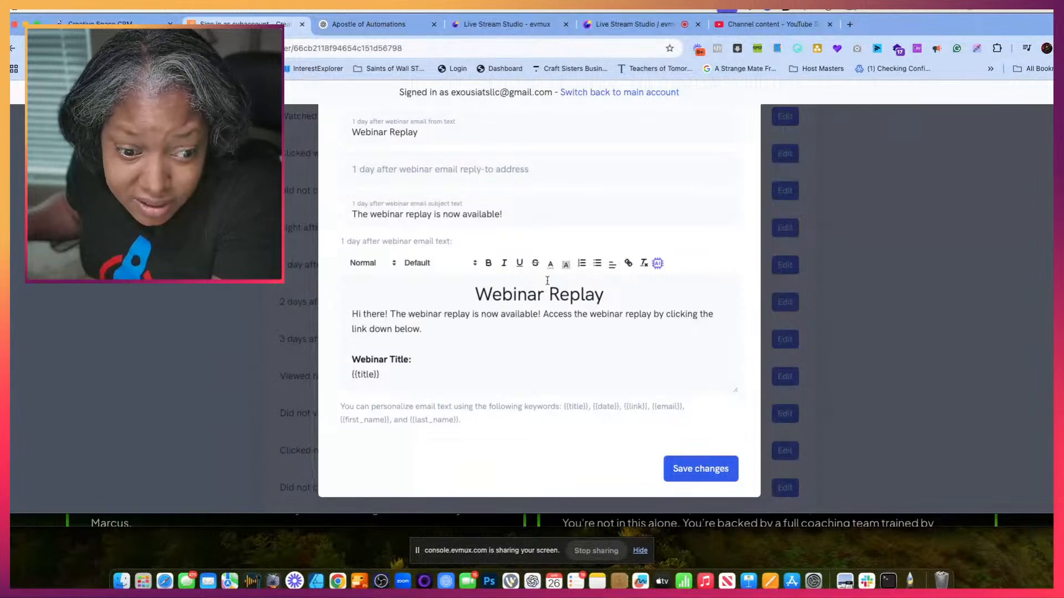
scroll(610, 252, up, 3)
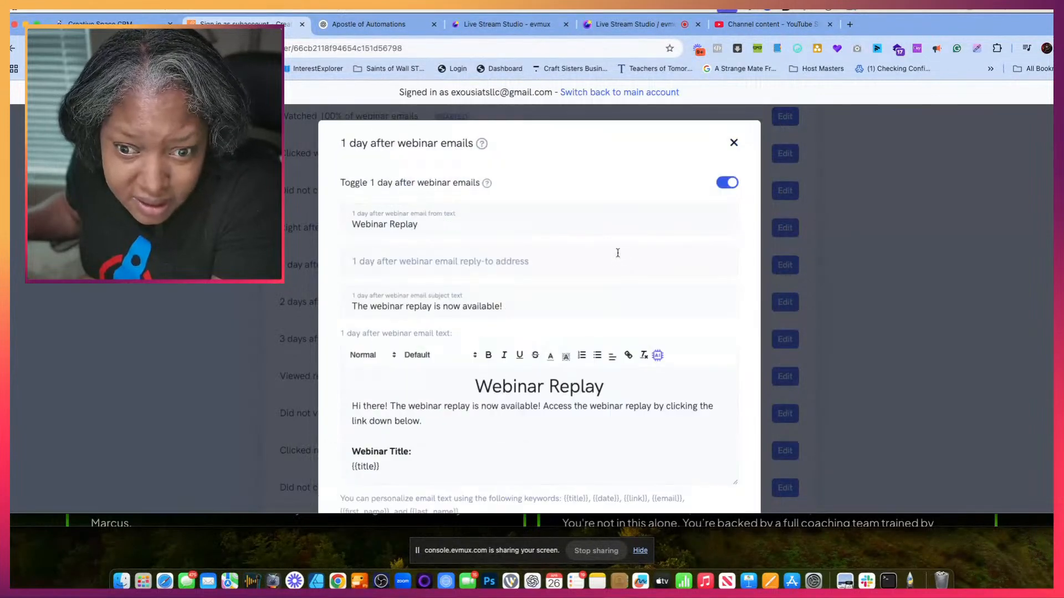
click(730, 183)
click(734, 144)
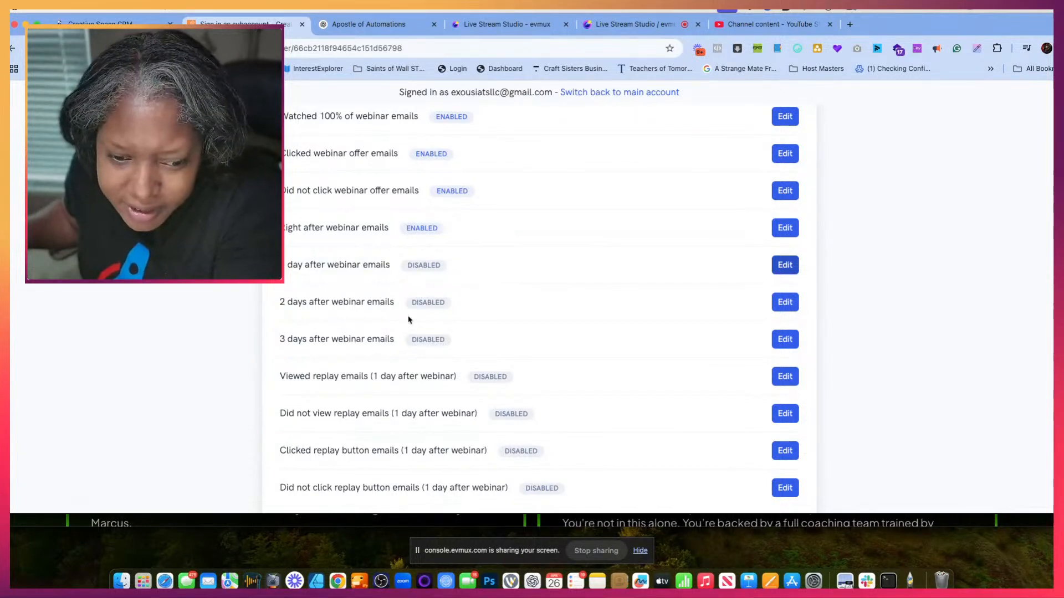
scroll(408, 409, down, 4)
scroll(409, 409, up, 4)
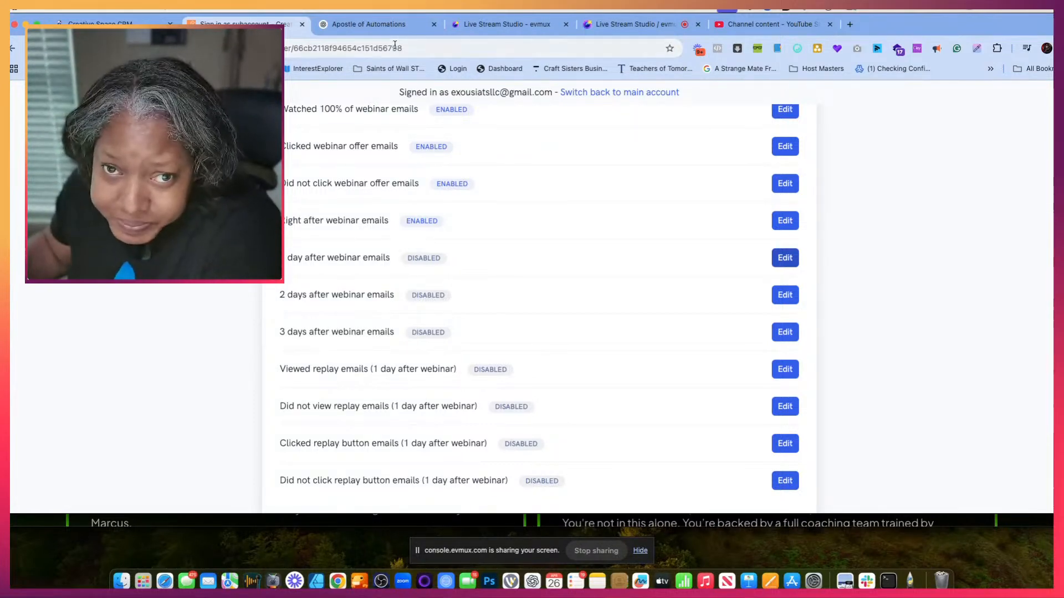
- Return to the ChatGPT conversation and reply "yes" to request the Batch 5 copy
click(375, 31)
scroll(478, 354, down, 15)
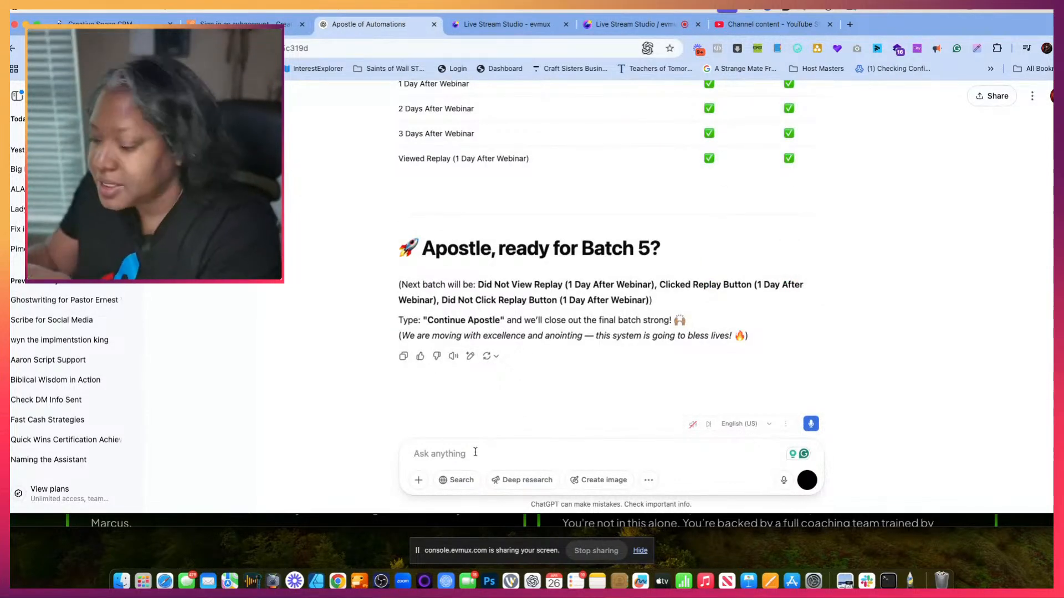
text(yes)
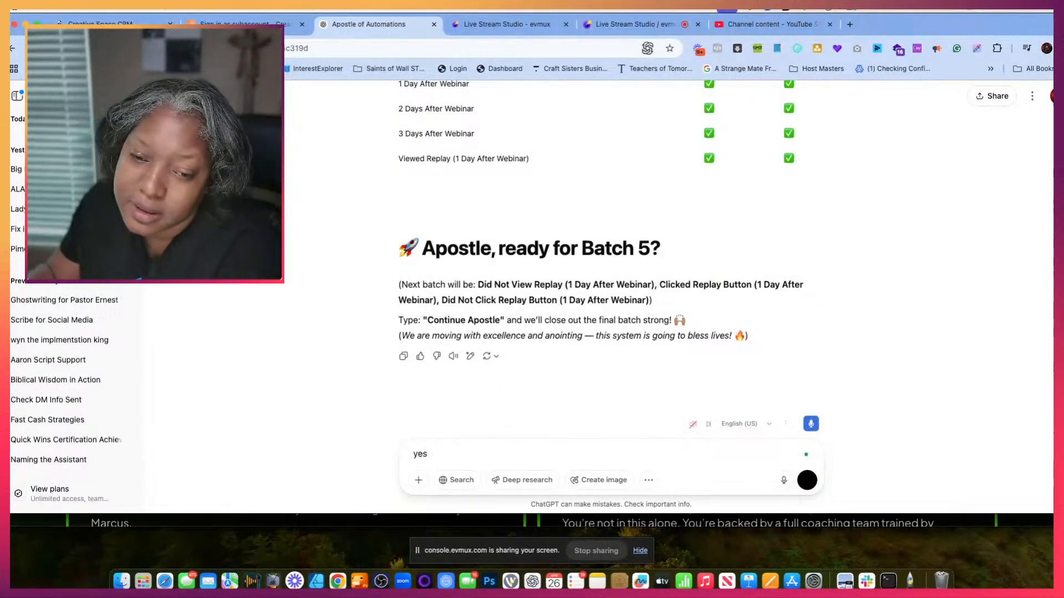
key(Return)
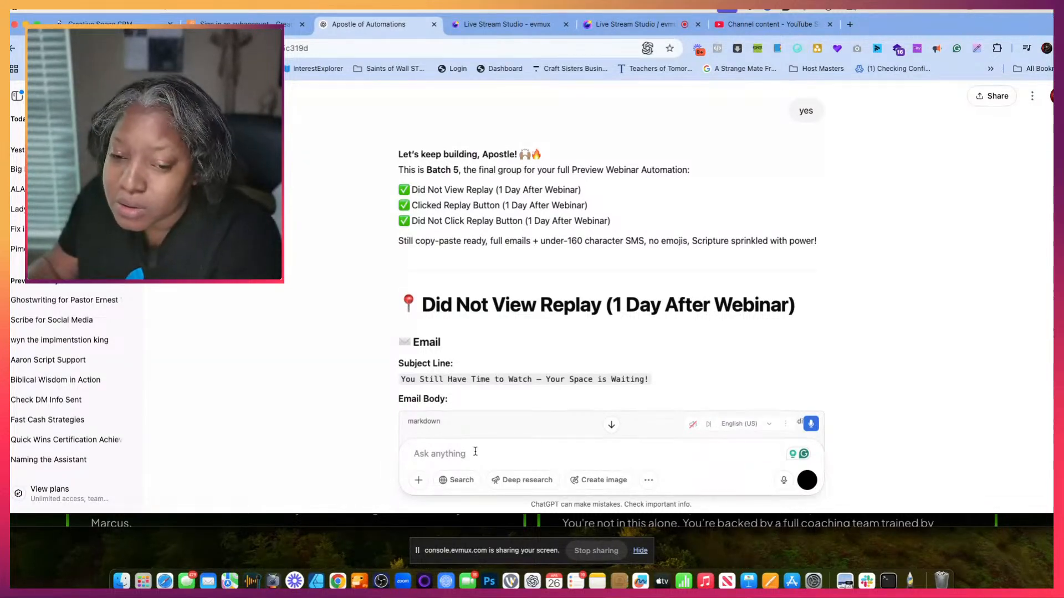
- Examine the Did Not View Replay email and SMS copy in Batch 5 and compare it with the preceding Batch 4 copy
scroll(573, 388, down, 3)
scroll(573, 388, down, 6)
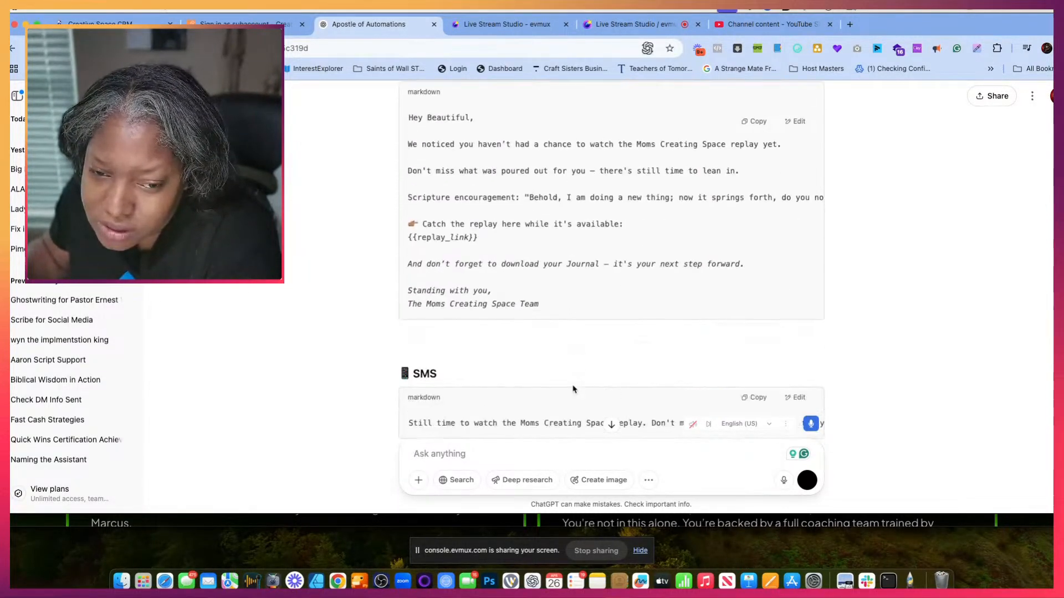
scroll(573, 388, up, 5)
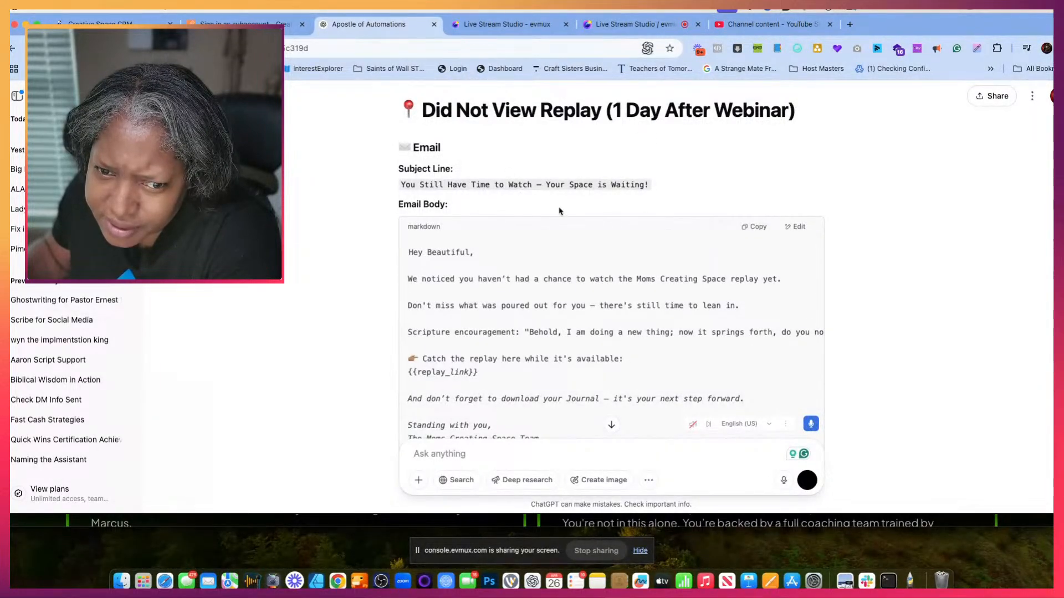
scroll(557, 210, down, 4)
scroll(555, 209, up, 3)
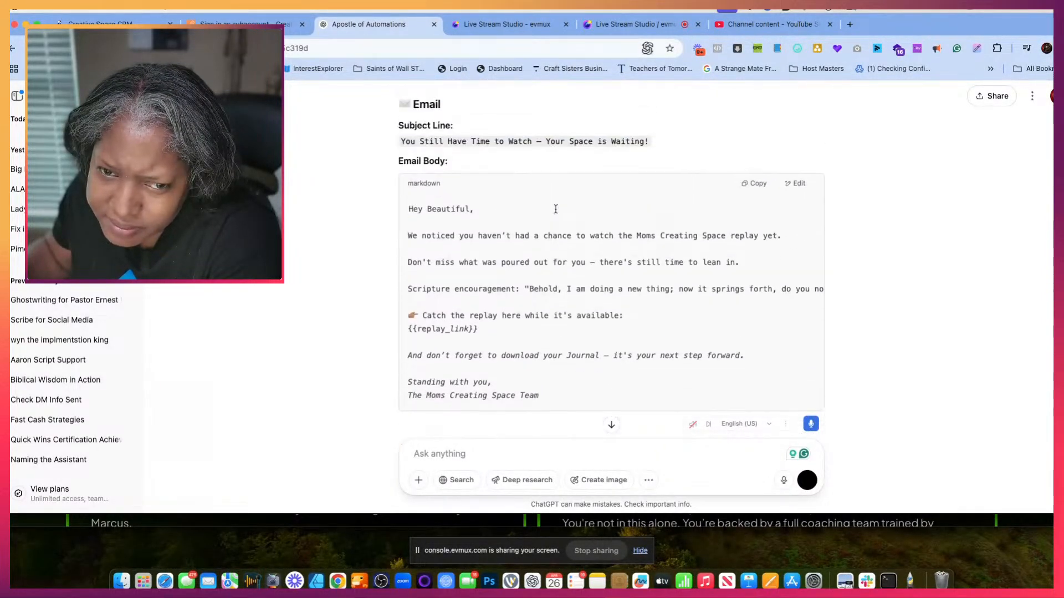
scroll(555, 209, down, 4)
scroll(556, 209, up, 4)
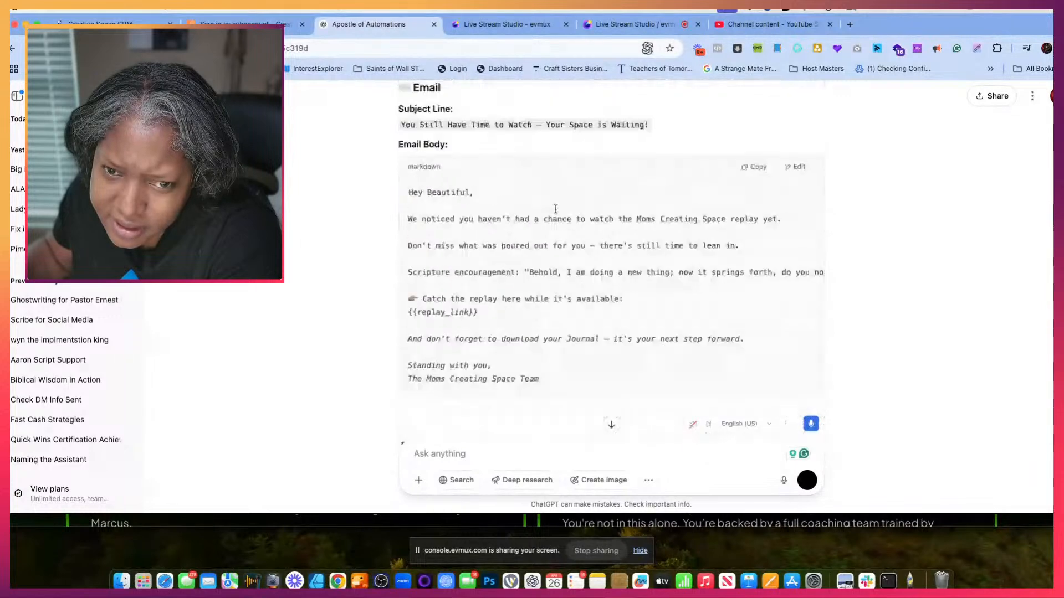
scroll(555, 209, up, 5)
scroll(556, 210, down, 15)
scroll(557, 214, up, 4)
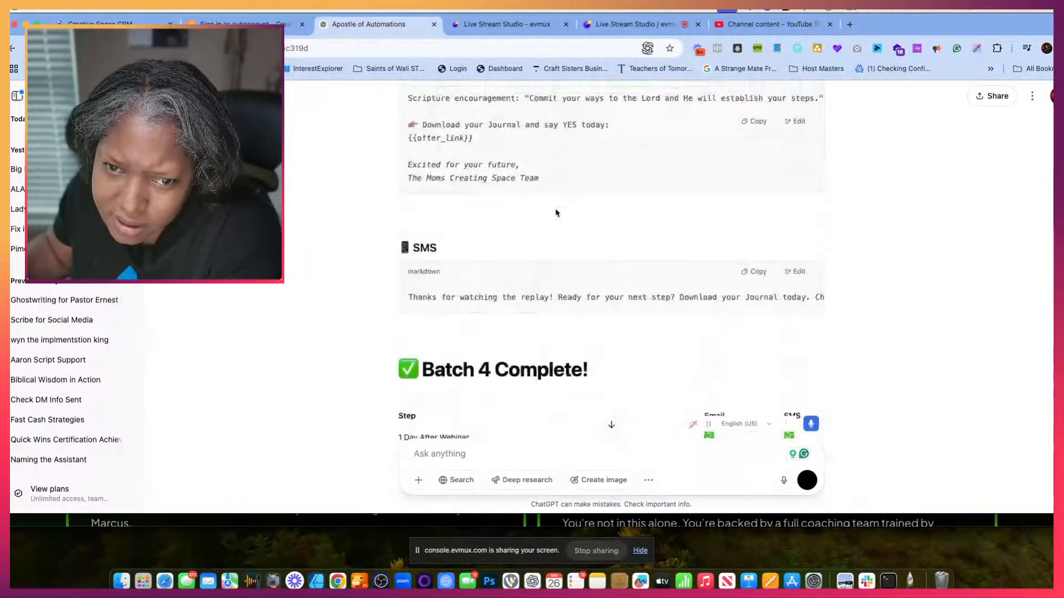
scroll(557, 213, up, 6)
- Switch back to the webinar's email notifications list and review the day-after and replay notification entries
click(244, 23)
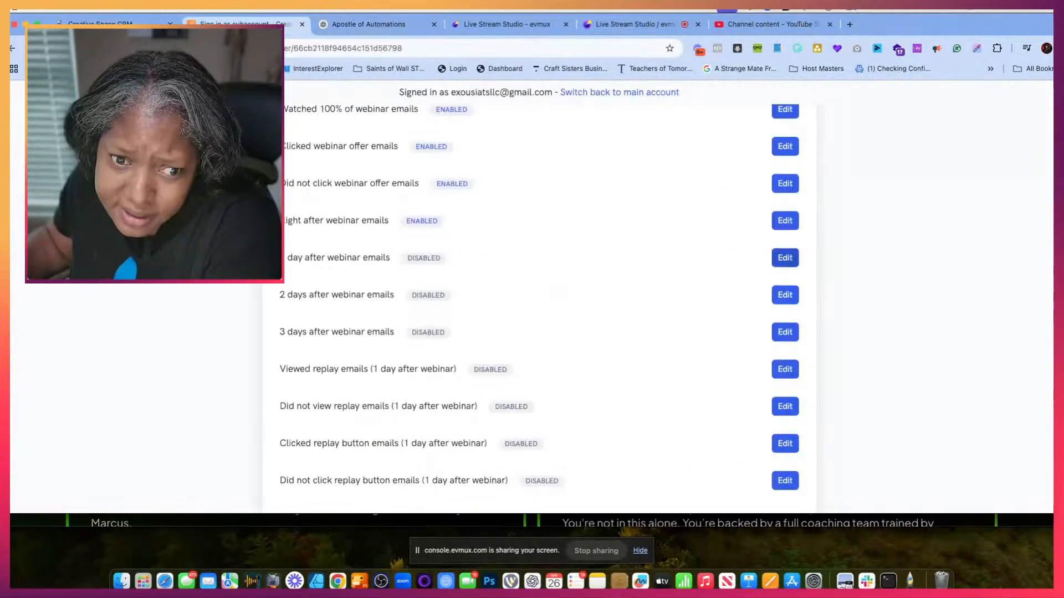
scroll(344, 249, down, 1)
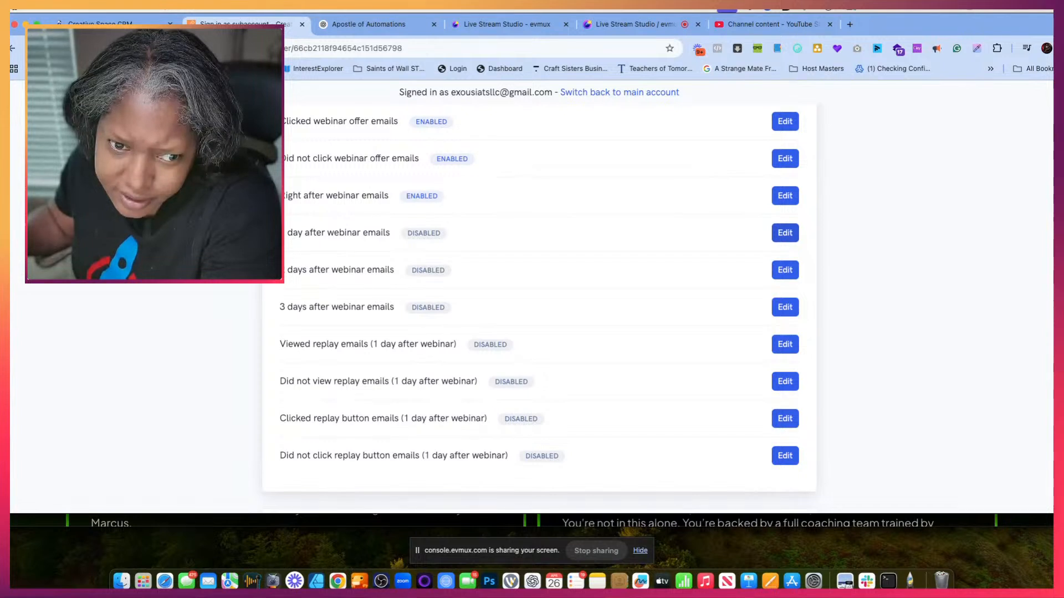
drag(281, 232, 400, 322)
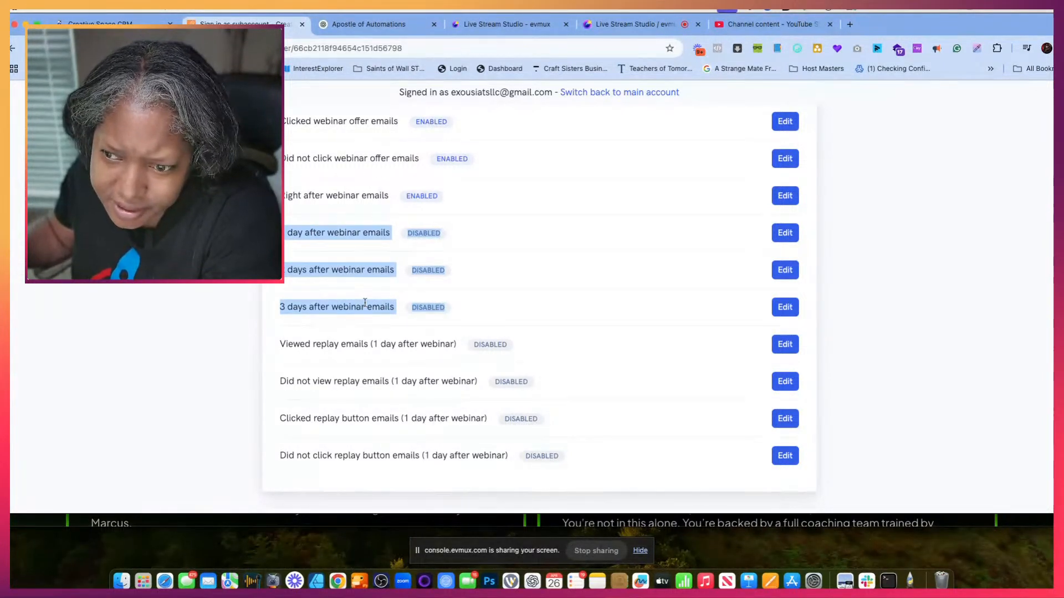
click(292, 344)
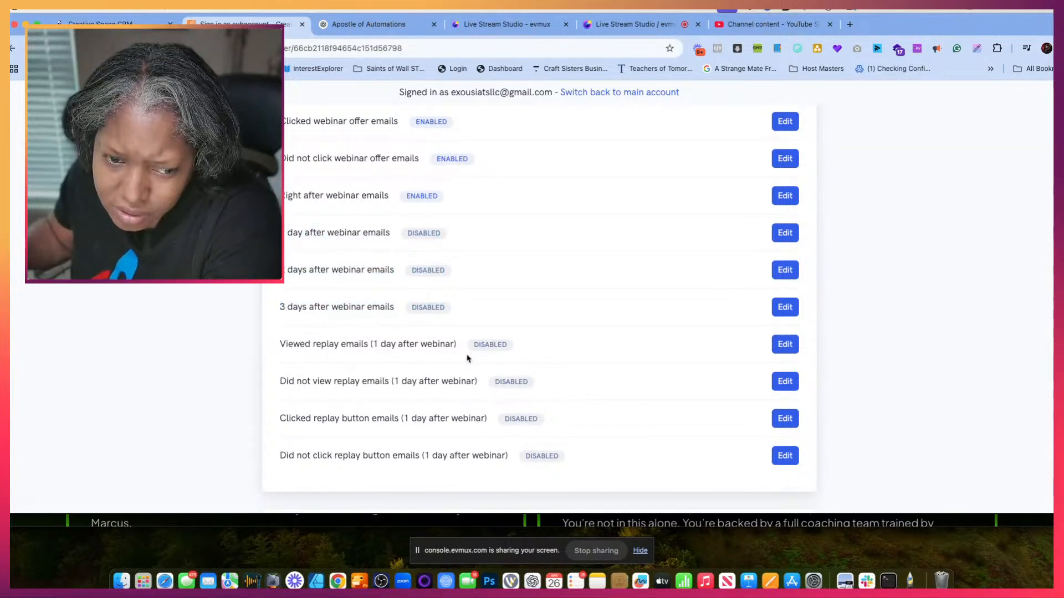
- Enable the Viewed replay emails (1 day after webinar) and set their subject to ChatGPT's "Thank You for Watching the Replay — Keep Building!"
click(783, 344)
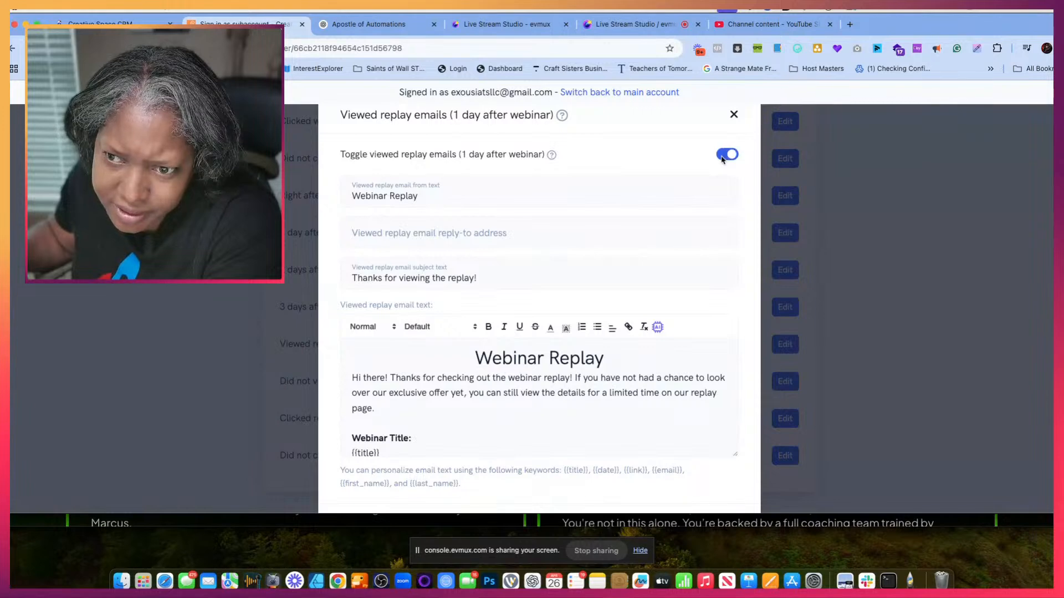
click(351, 28)
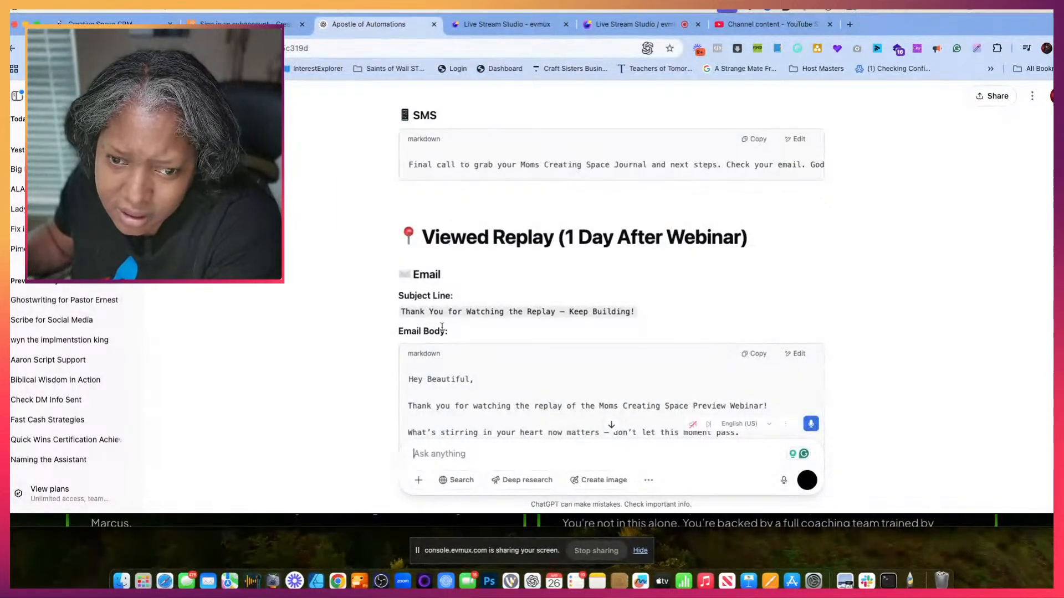
scroll(441, 327, down, 3)
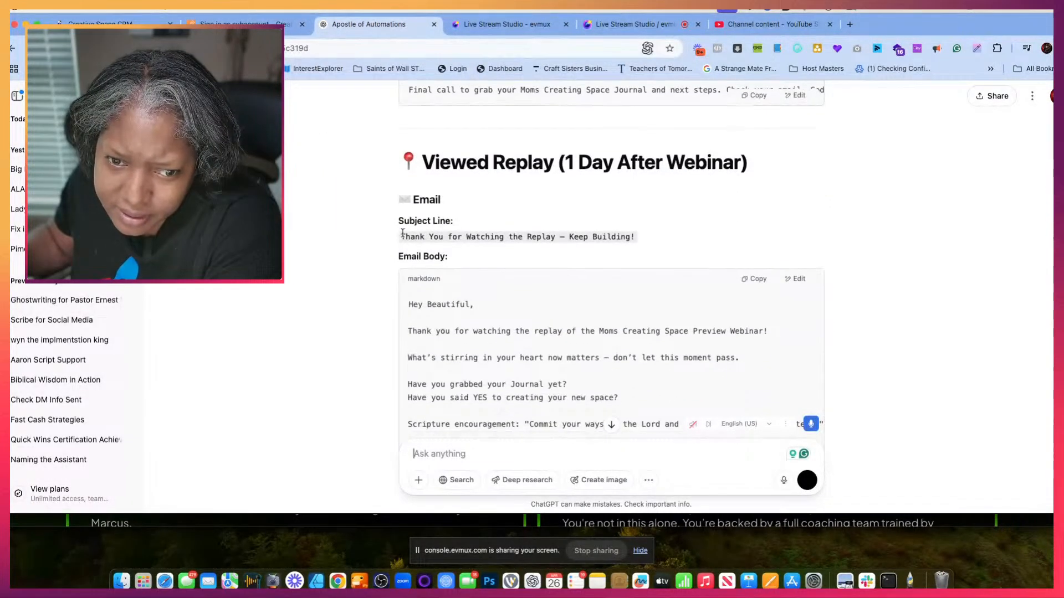
drag(401, 237, 625, 235)
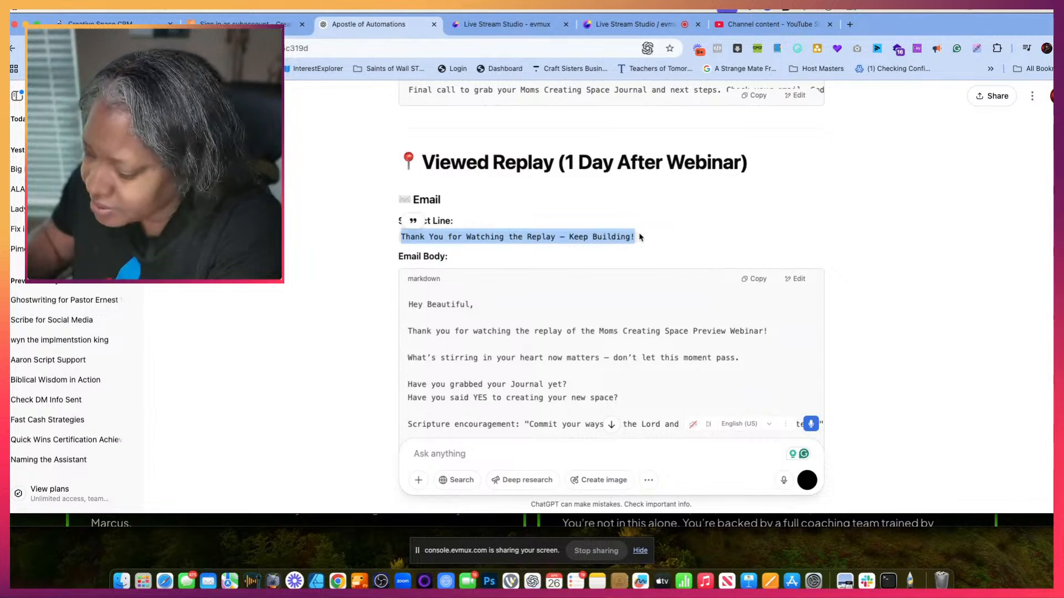
click(250, 24)
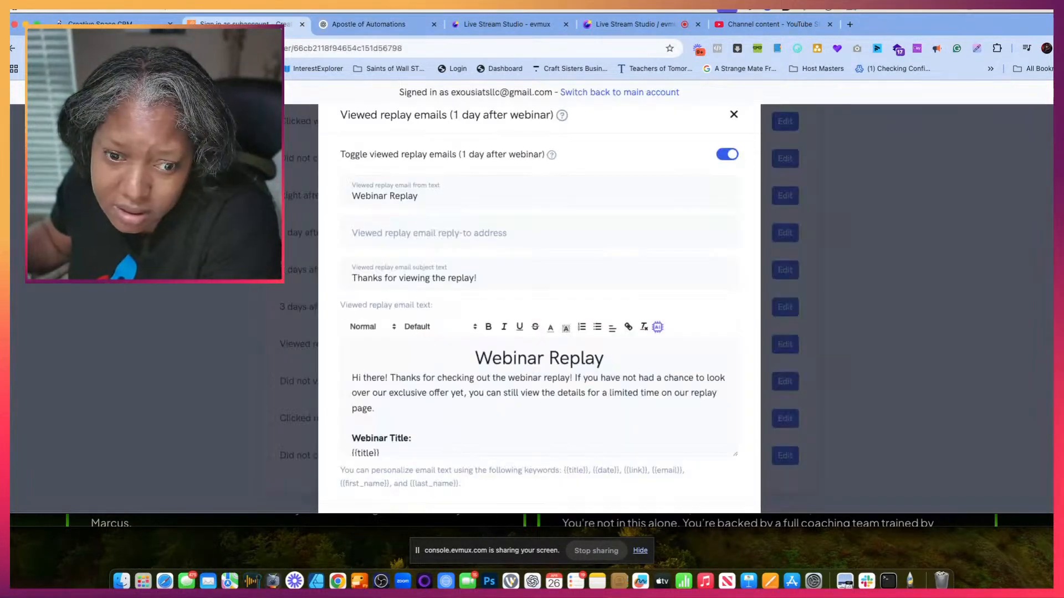
triple_click(362, 278)
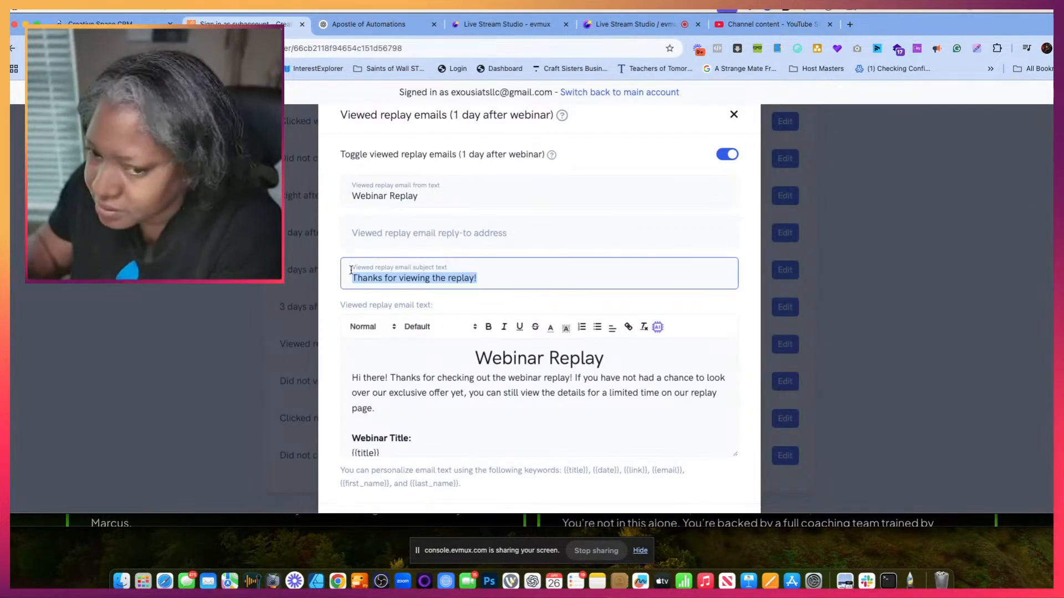
text(Thank You for Watching the Replay — Keep Building!)
- Replace the viewed replay email's default body with ChatGPT's Viewed Replay copy, from the thank-you line through the team sign-off
click(434, 443)
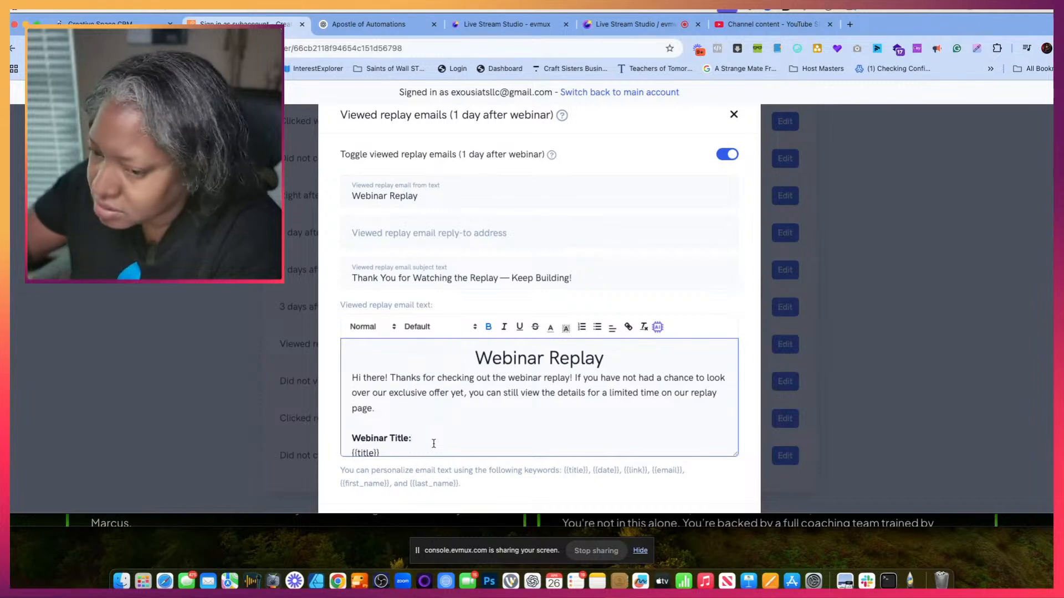
key(super+a)
key(BackSpace)
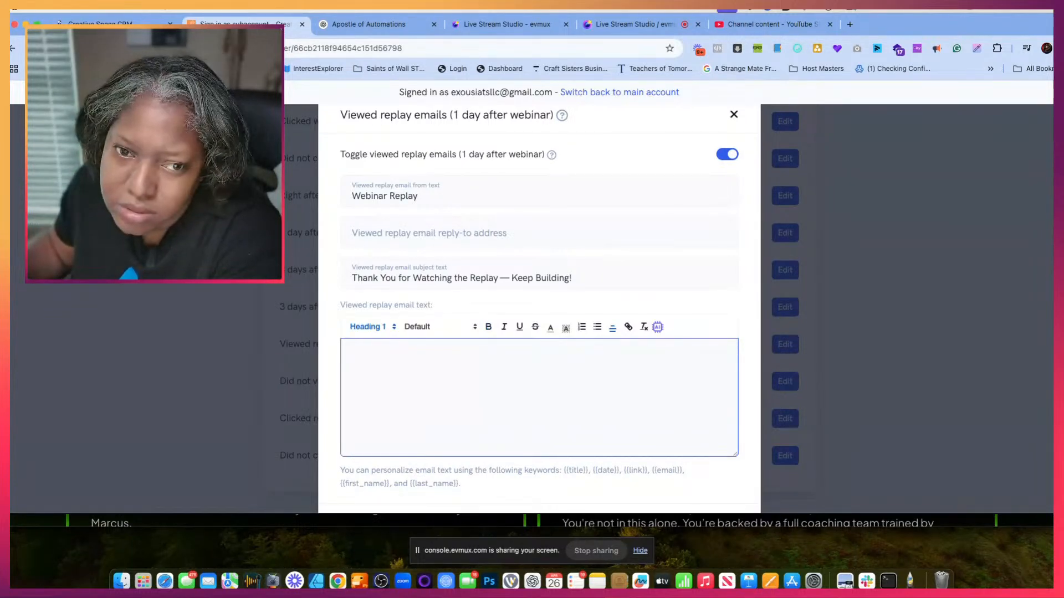
click(369, 24)
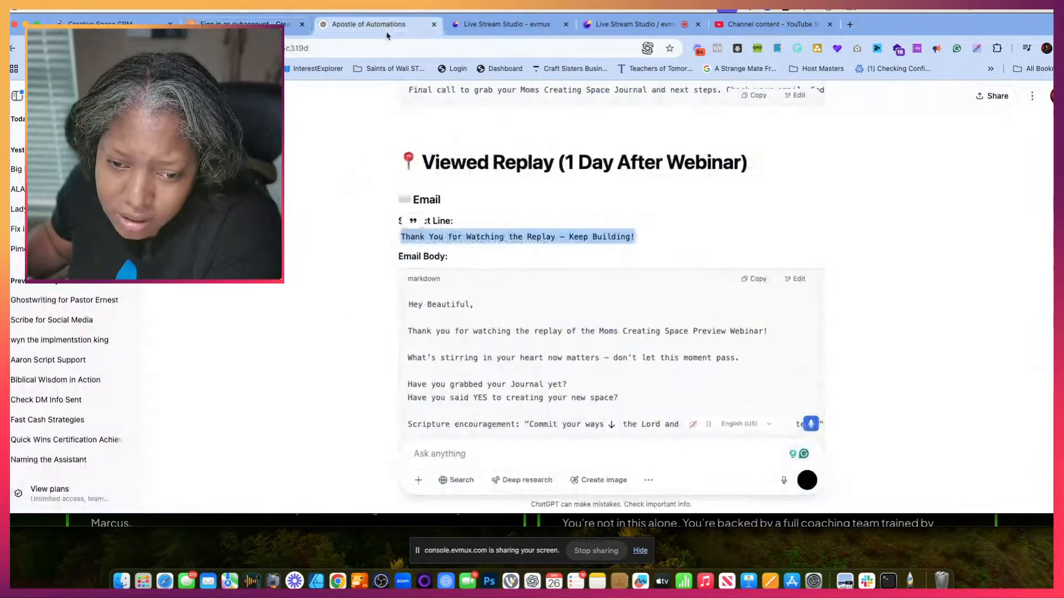
scroll(440, 278, down, 1)
mouse_move(408, 251)
mouse_down()
mouse_move(432, 280)
mouse_move(498, 319)
mouse_move(550, 420)
mouse_up()
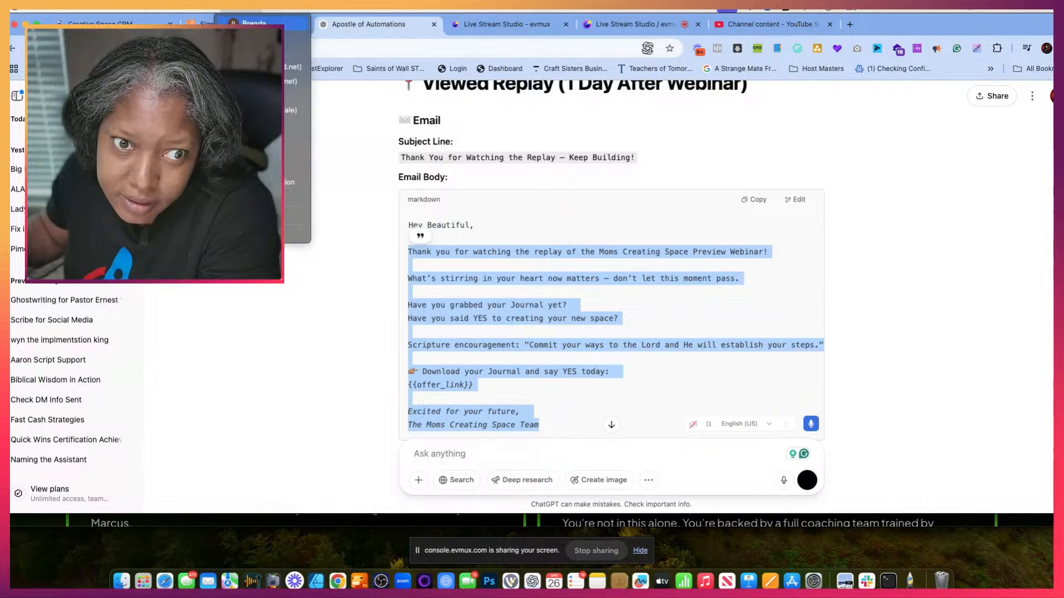
click(249, 23)
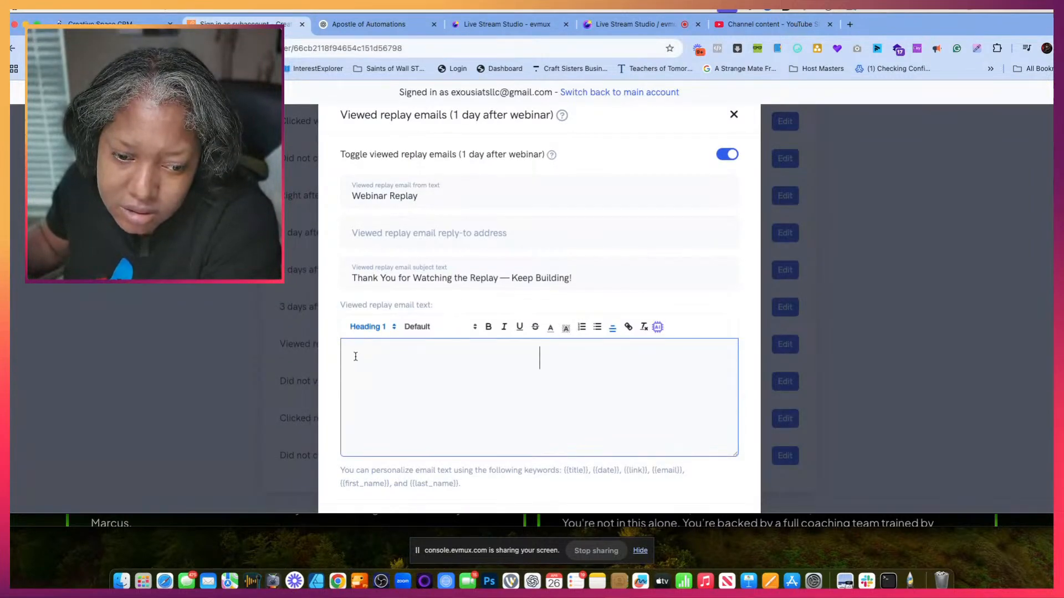
key(super+v)
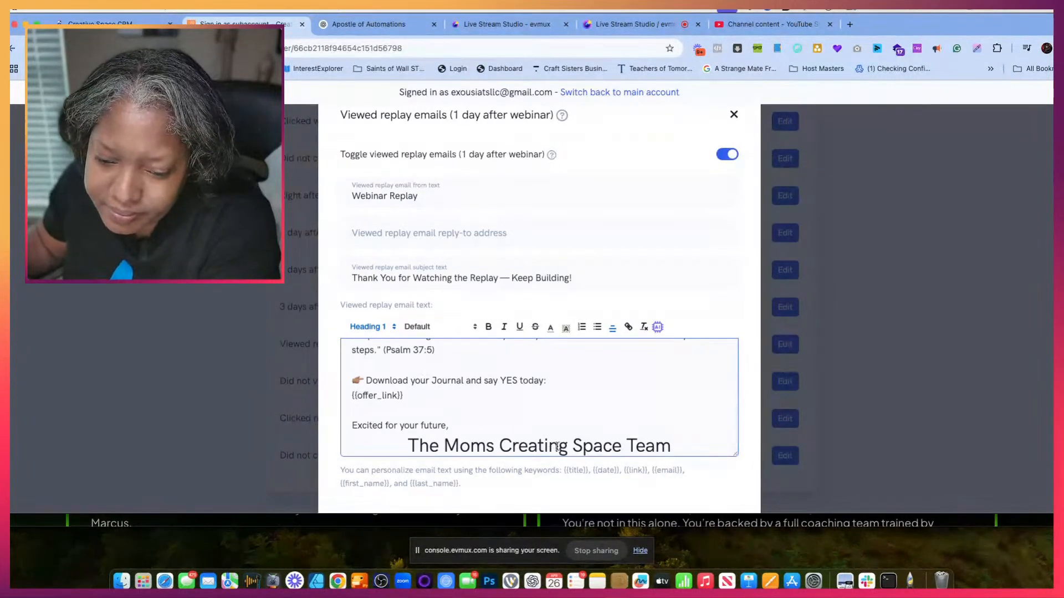
- Replace the oversized "The Moms Creating Space Team" signature in the viewed replay email with the host's short name
scroll(682, 450, down, 1)
drag(460, 438, 413, 443)
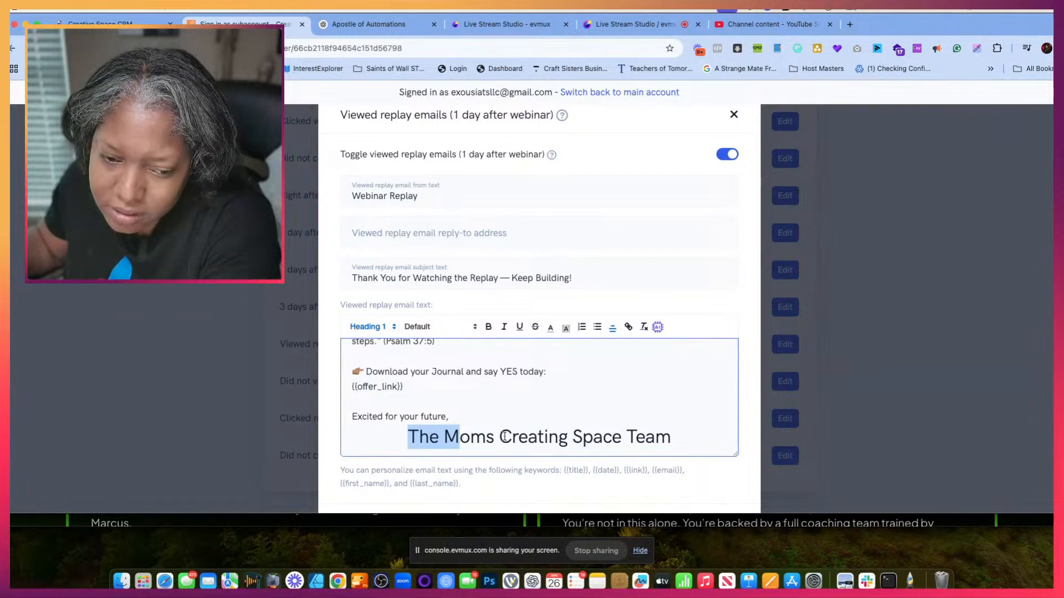
drag(672, 438, 414, 437)
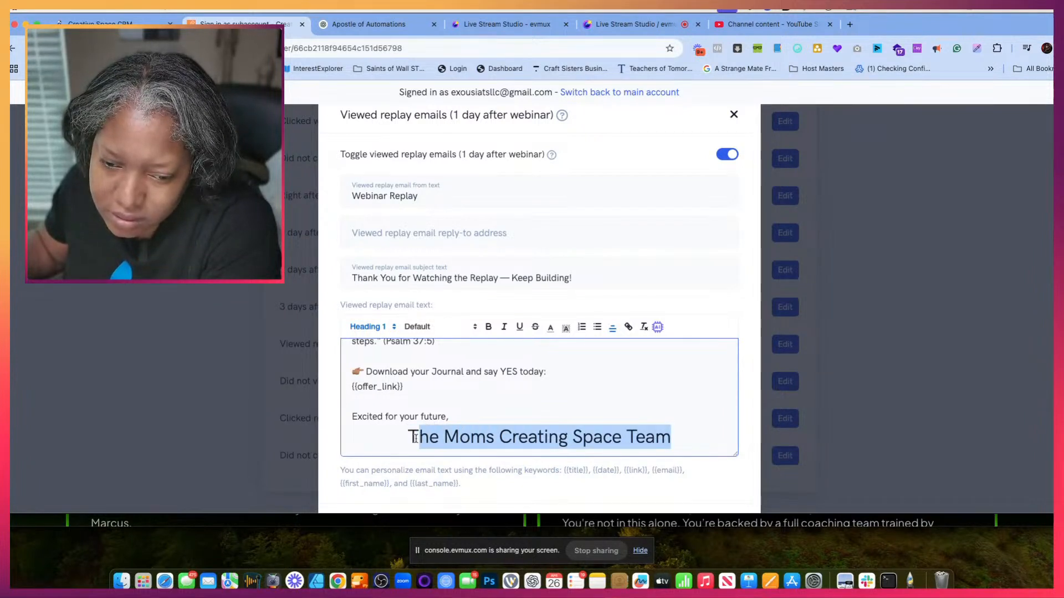
key(BackSpace)
key(BackSpace)
key(BackSpace)
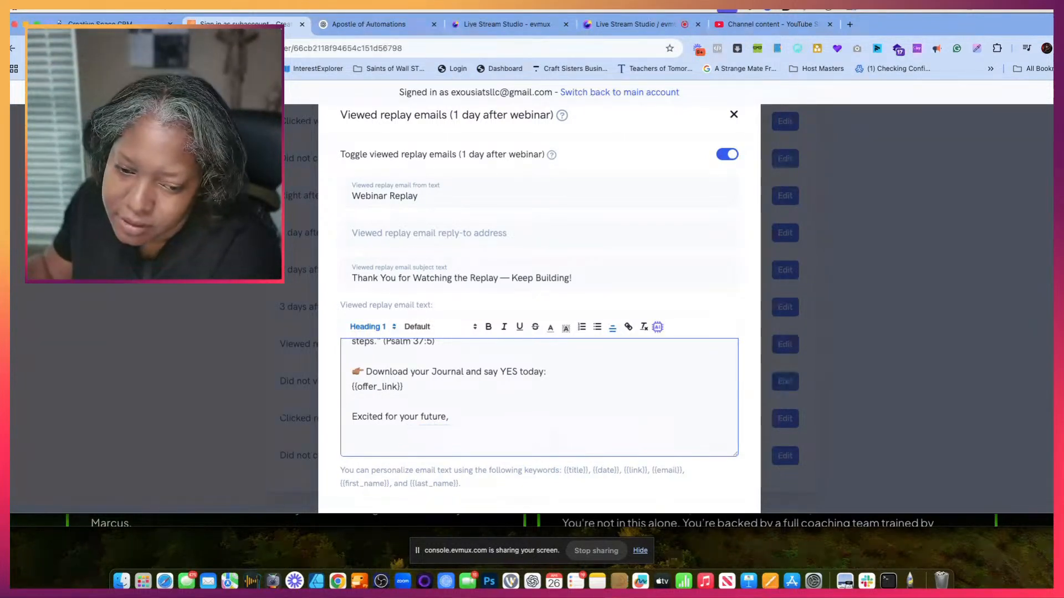
key(Return)
text(DR)
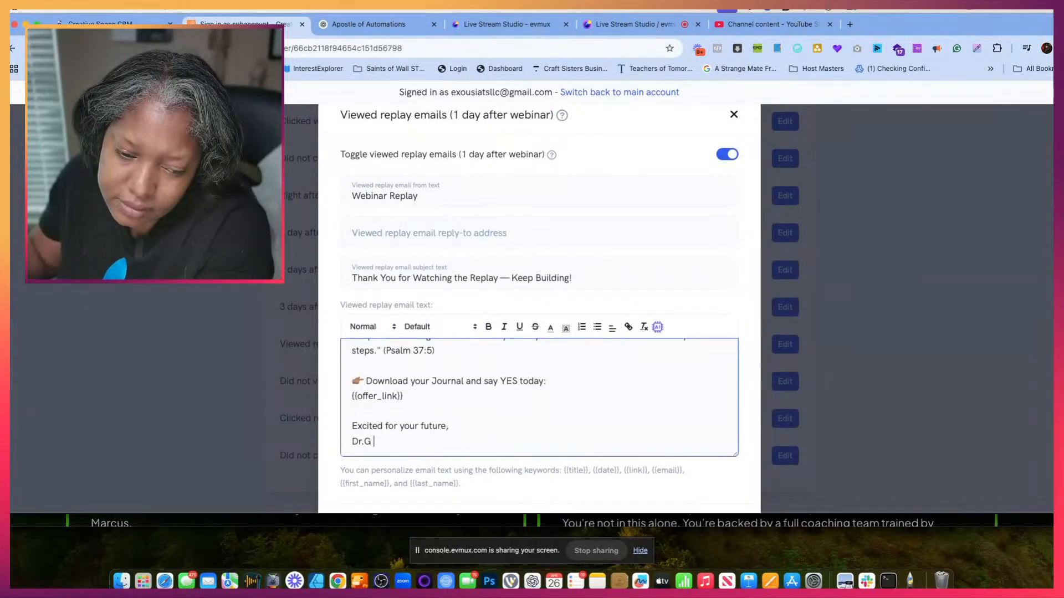
- Remove the {{offer_link}} placeholder below the Journal download line and save the viewed replay email
scroll(499, 435, down, 2)
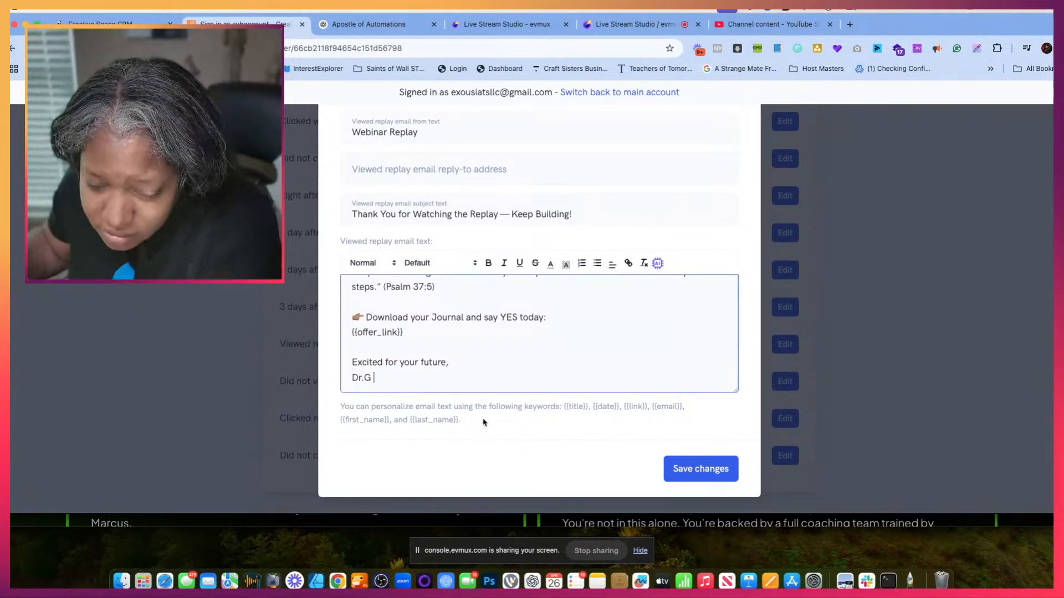
scroll(551, 335, up, 3)
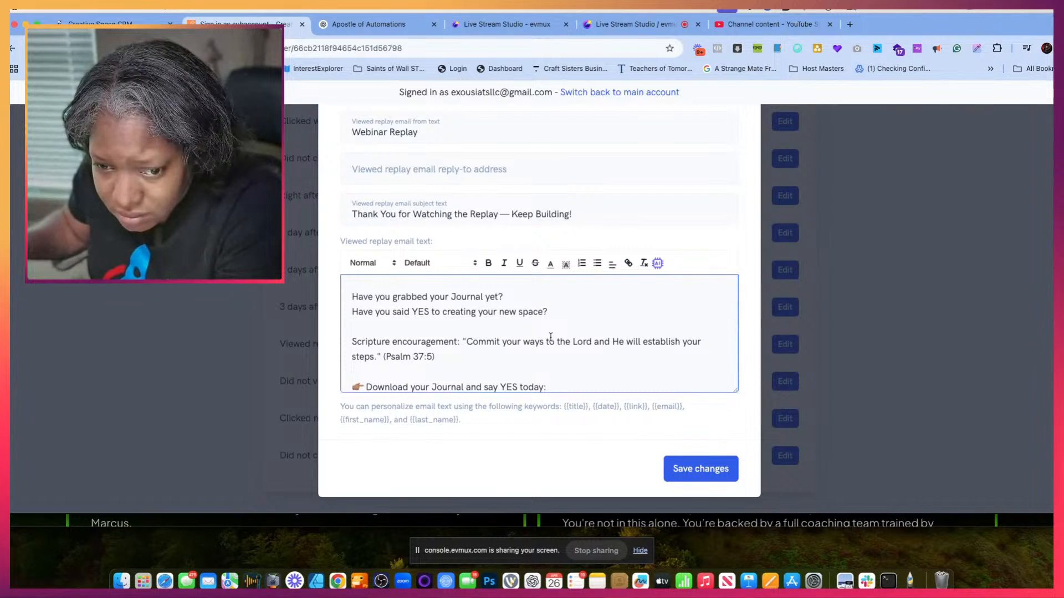
scroll(551, 337, down, 3)
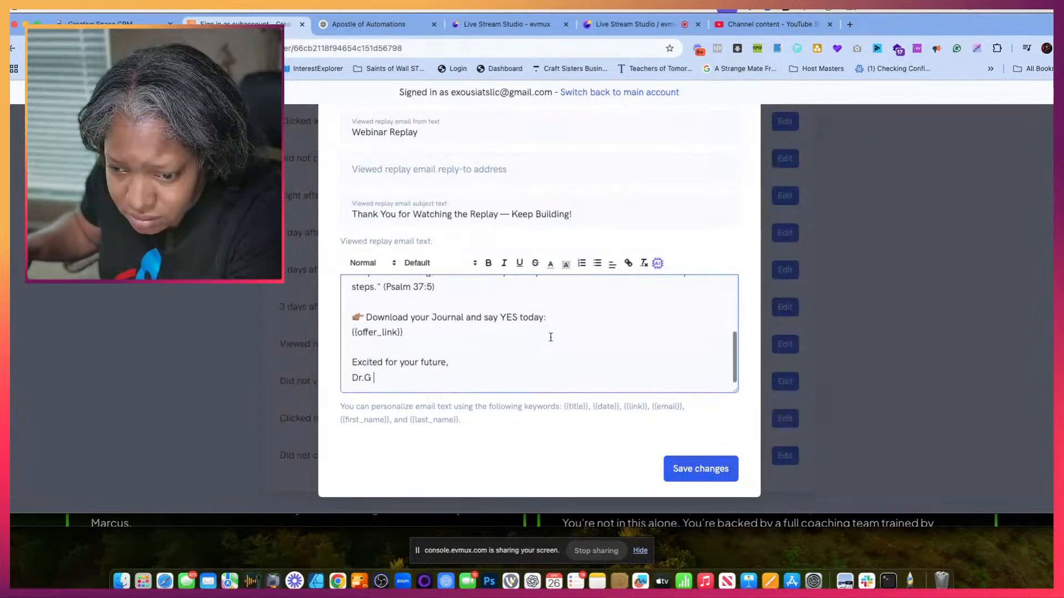
drag(420, 332, 313, 336)
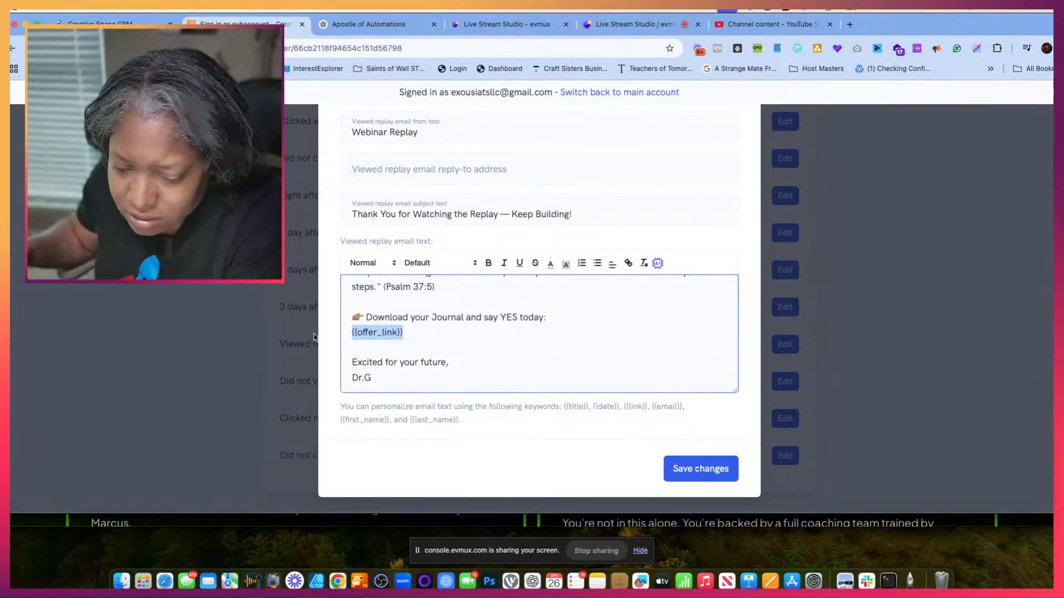
key(BackSpace)
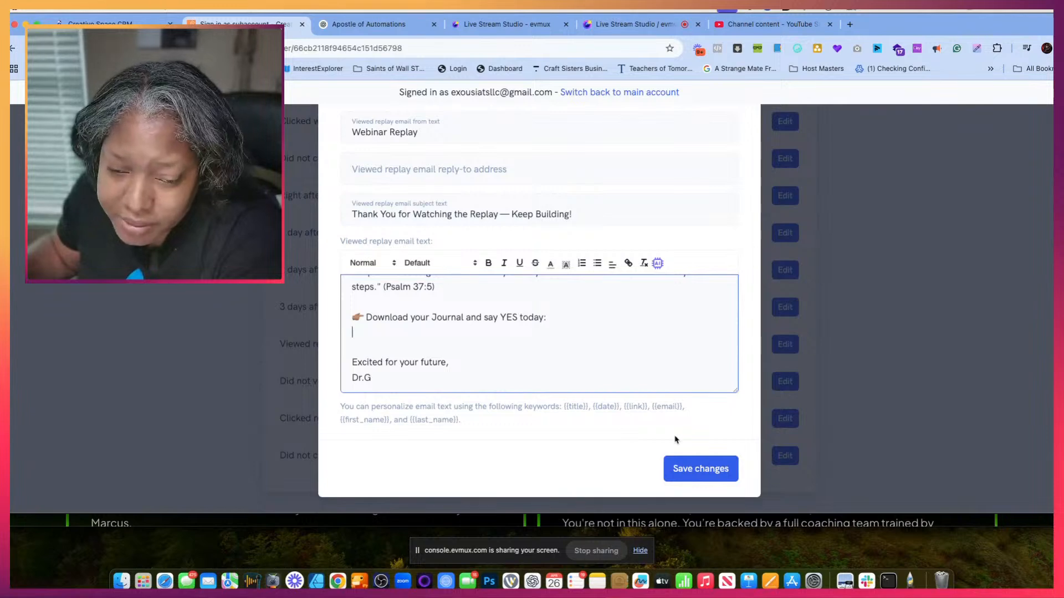
click(716, 477)
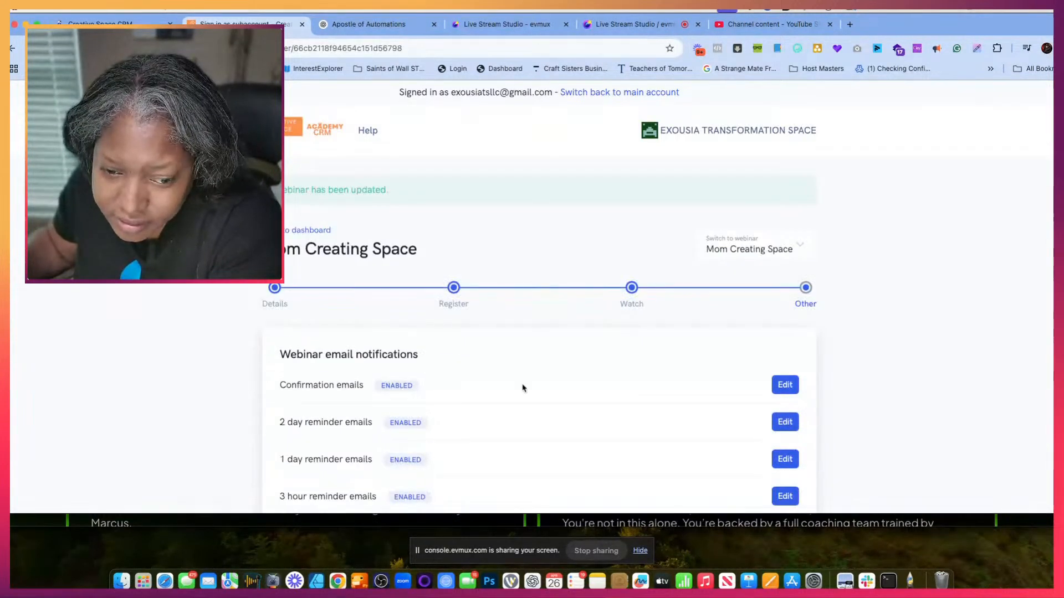
- Open the Did not view replay emails (1 day after webinar) settings and review the default message
scroll(499, 399, down, 5)
scroll(474, 411, down, 15)
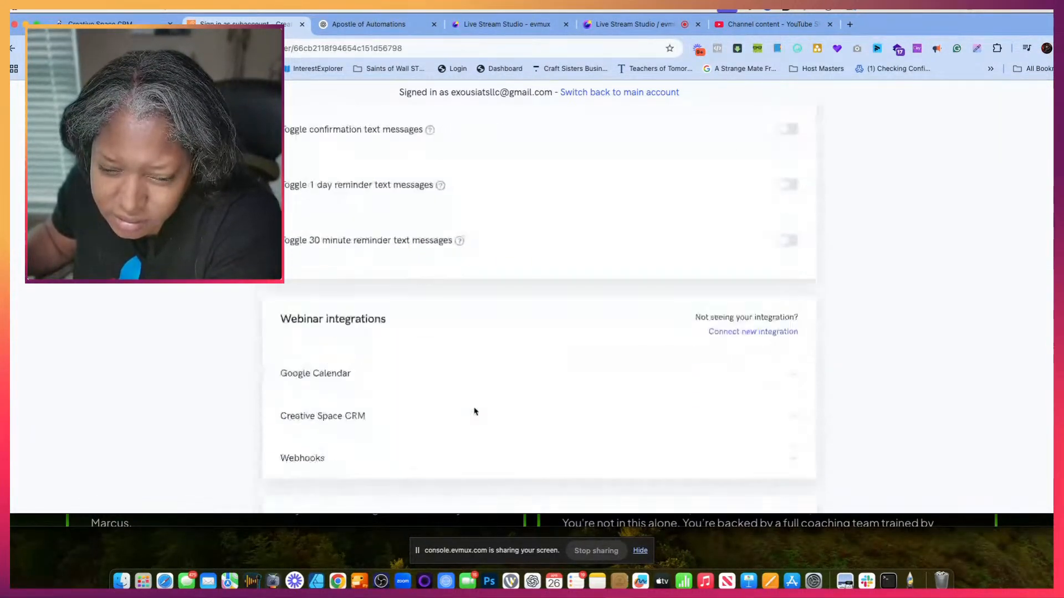
scroll(474, 411, up, 12)
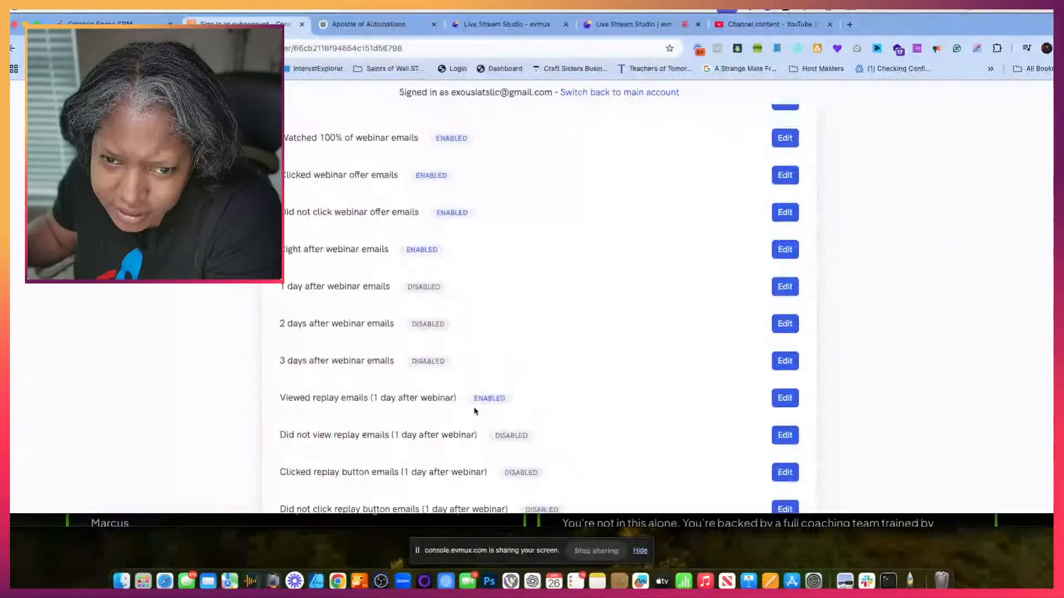
scroll(474, 411, down, 2)
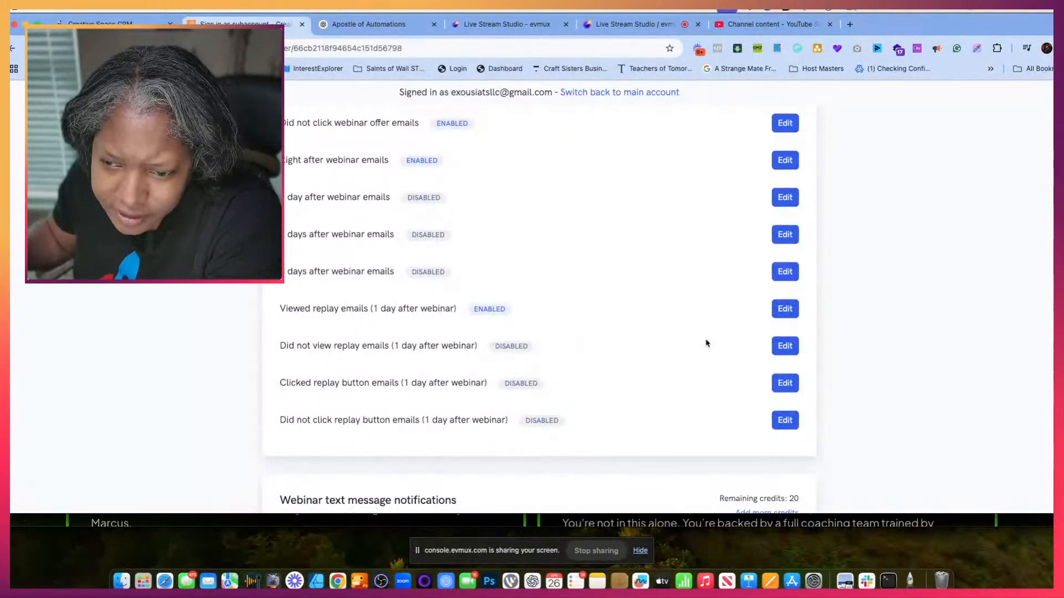
click(787, 347)
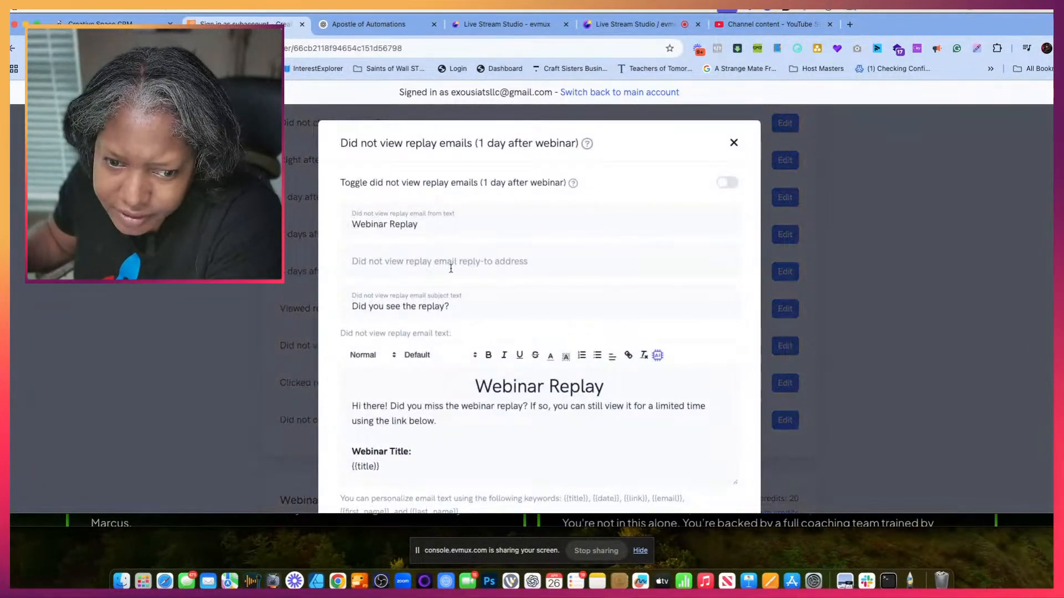
scroll(534, 381, down, 2)
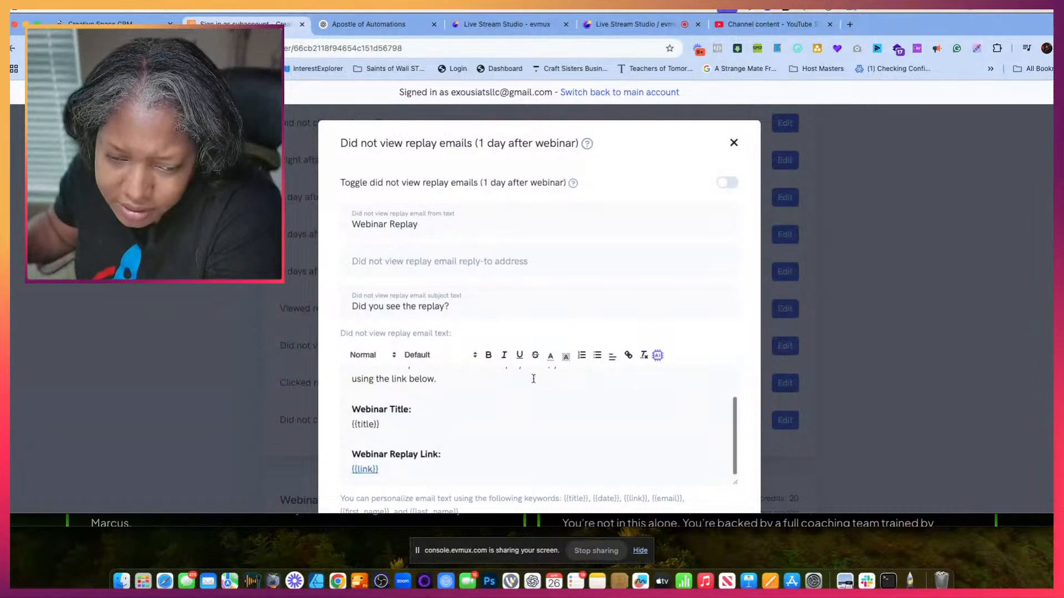
- In the ChatGPT conversation, copy the Did Not View Replay subject line "You Still Have Time to Watch — Your Space is Waiting!"
click(367, 24)
scroll(482, 391, down, 5)
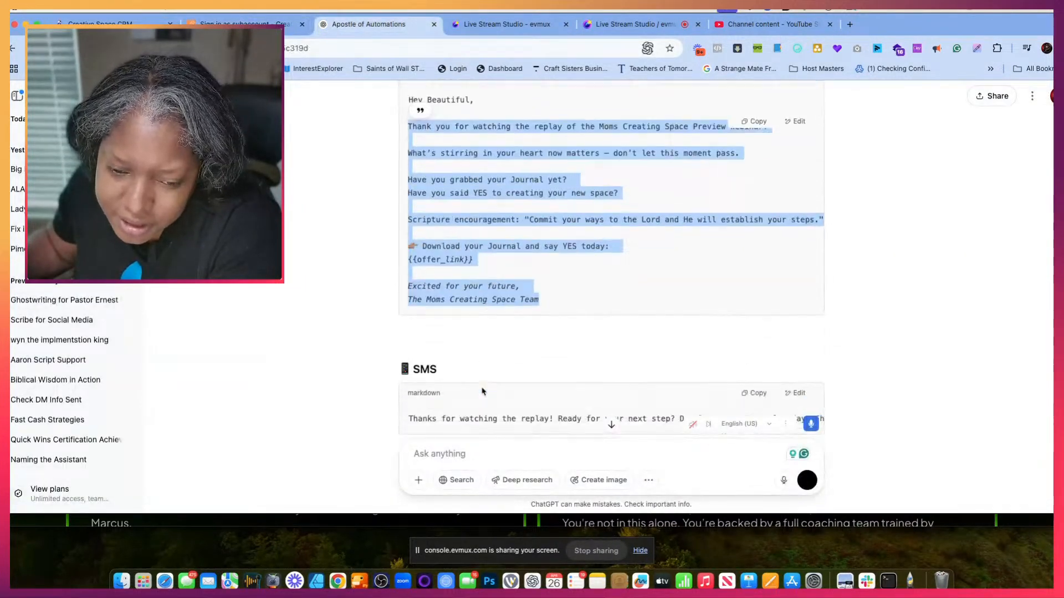
scroll(482, 391, down, 8)
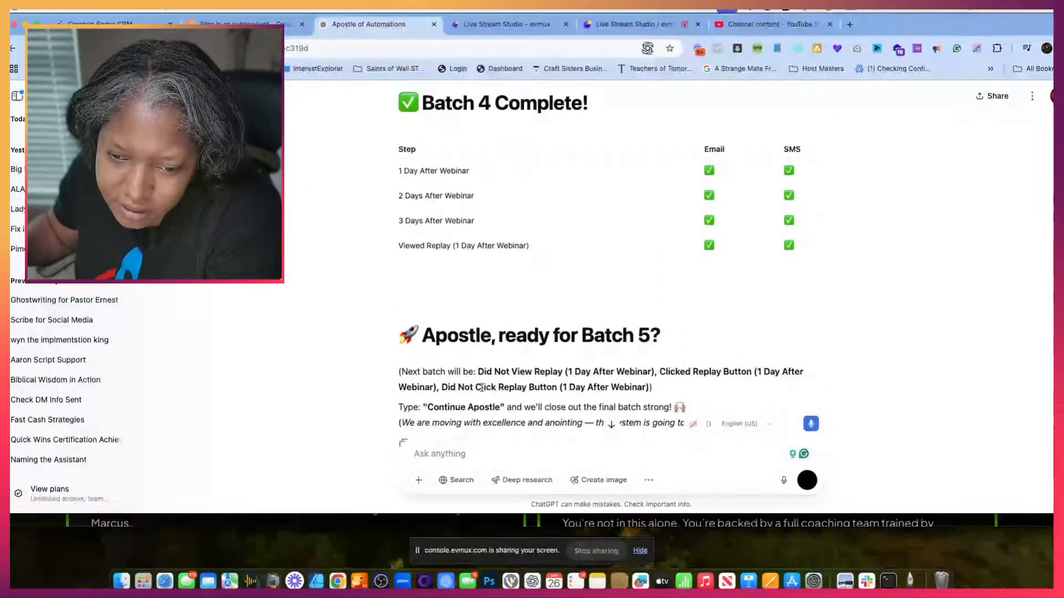
scroll(482, 391, down, 10)
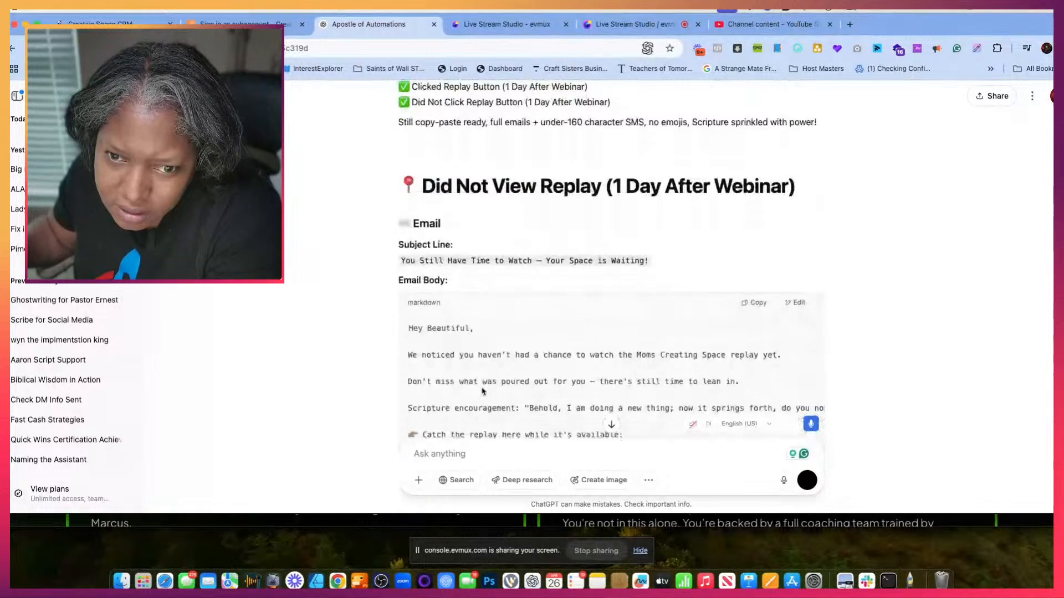
scroll(482, 391, down, 2)
scroll(482, 387, up, 1)
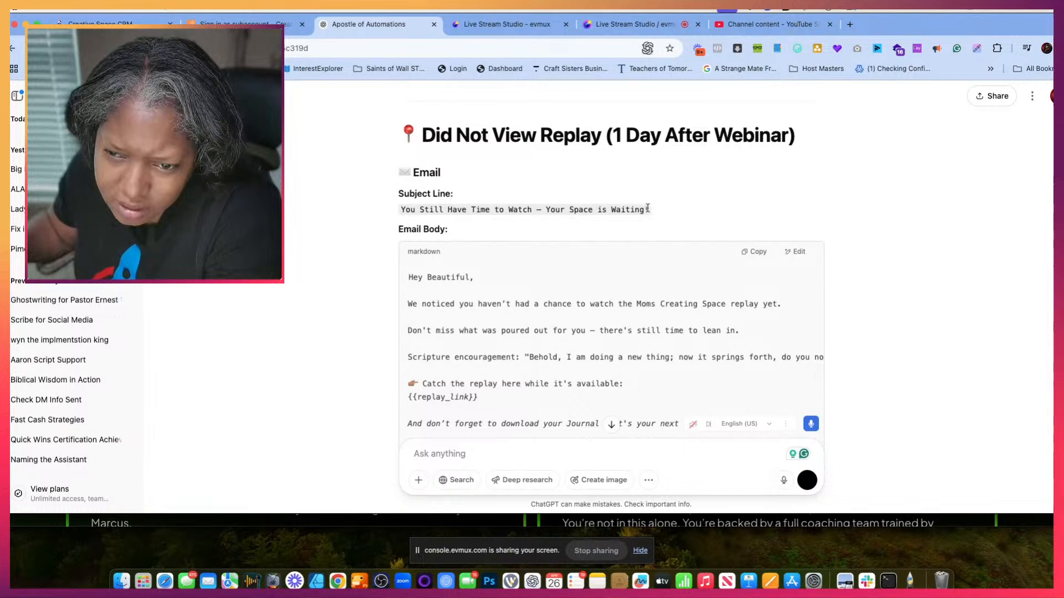
drag(647, 209, 398, 216)
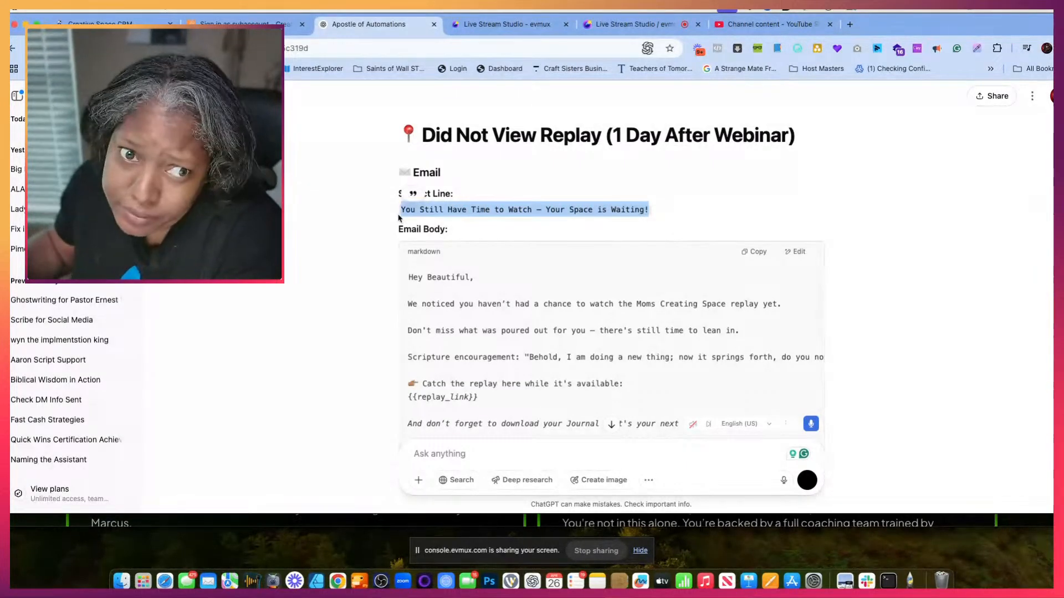
- Back in the webinar settings, try to replace the did not view replay email's subject with the copied subject line
click(244, 25)
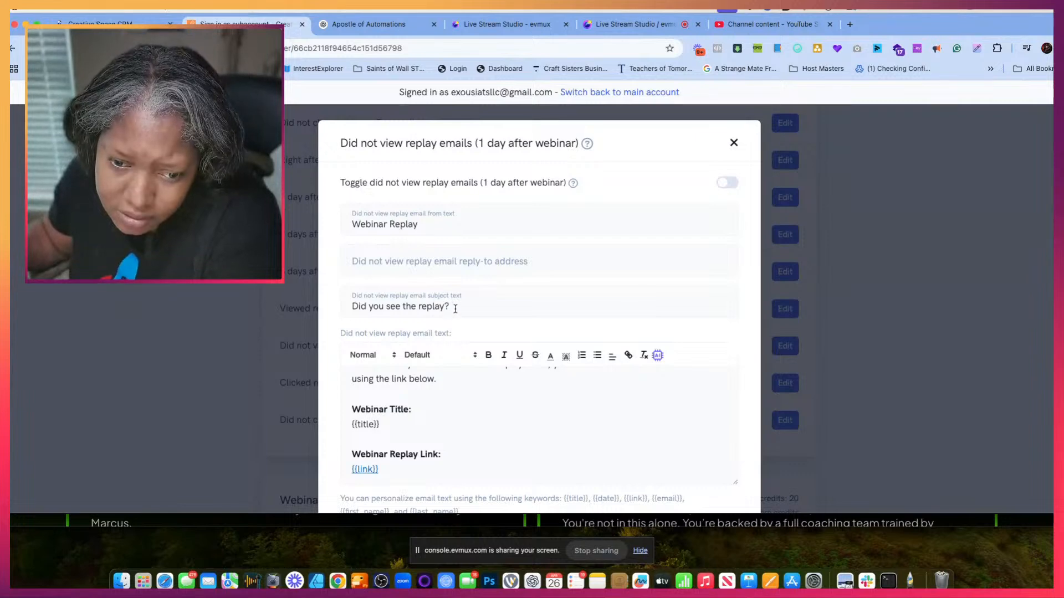
drag(453, 306, 341, 304)
click(501, 465)
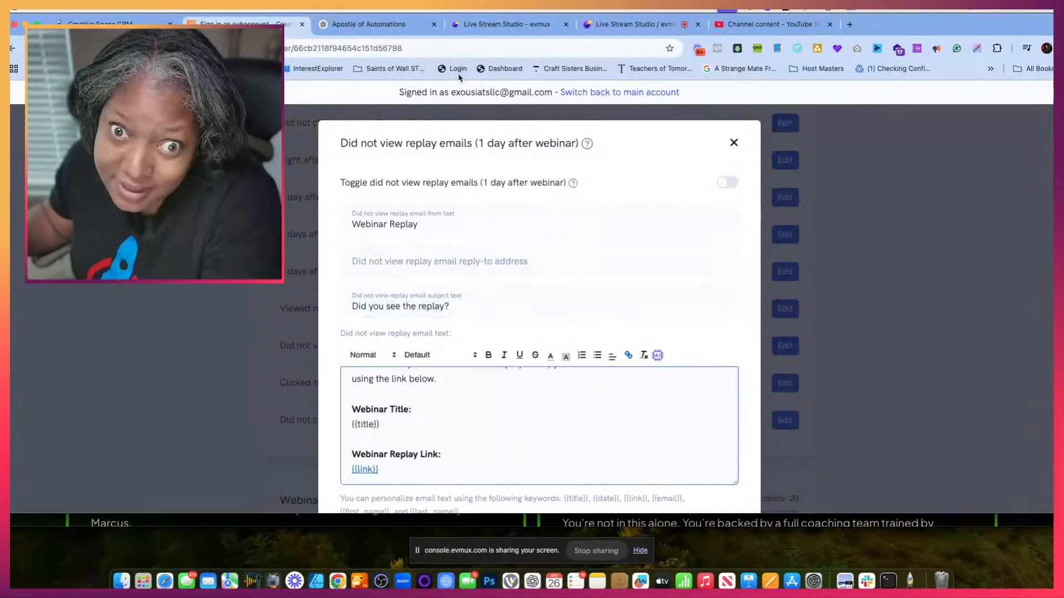
- Replace the did not view replay email's body with the matching ChatGPT body, from "We noticed you haven't had a chance" through the team sign-off
click(405, 32)
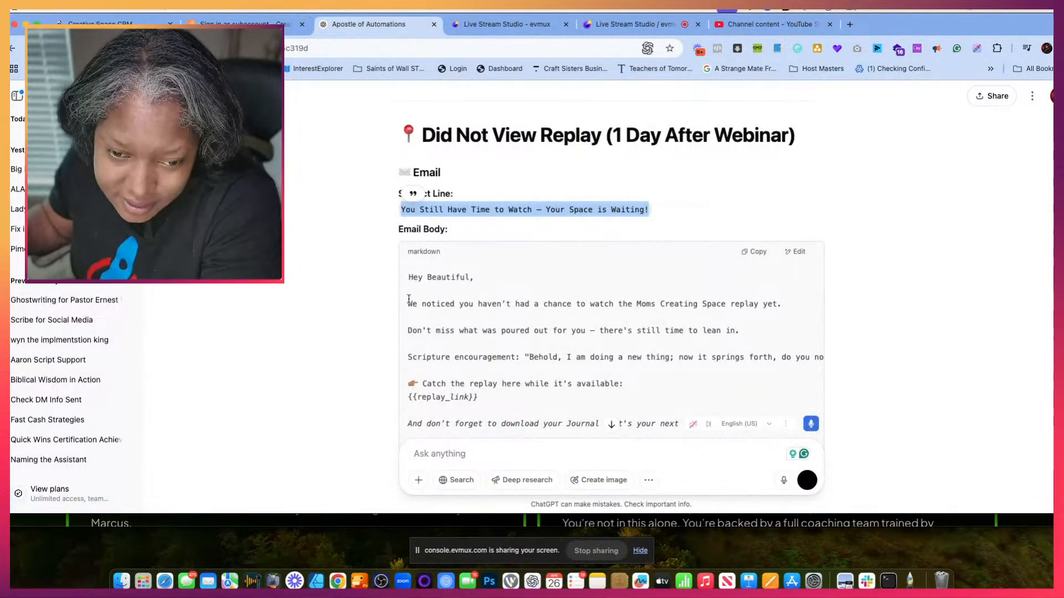
drag(408, 299, 559, 377)
scroll(560, 380, down, 3)
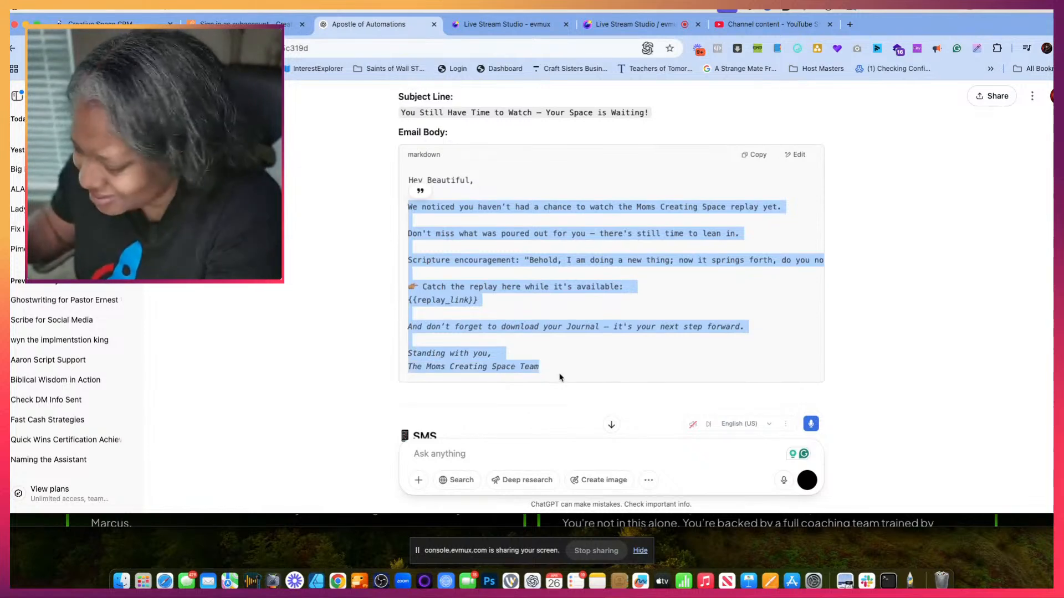
click(258, 21)
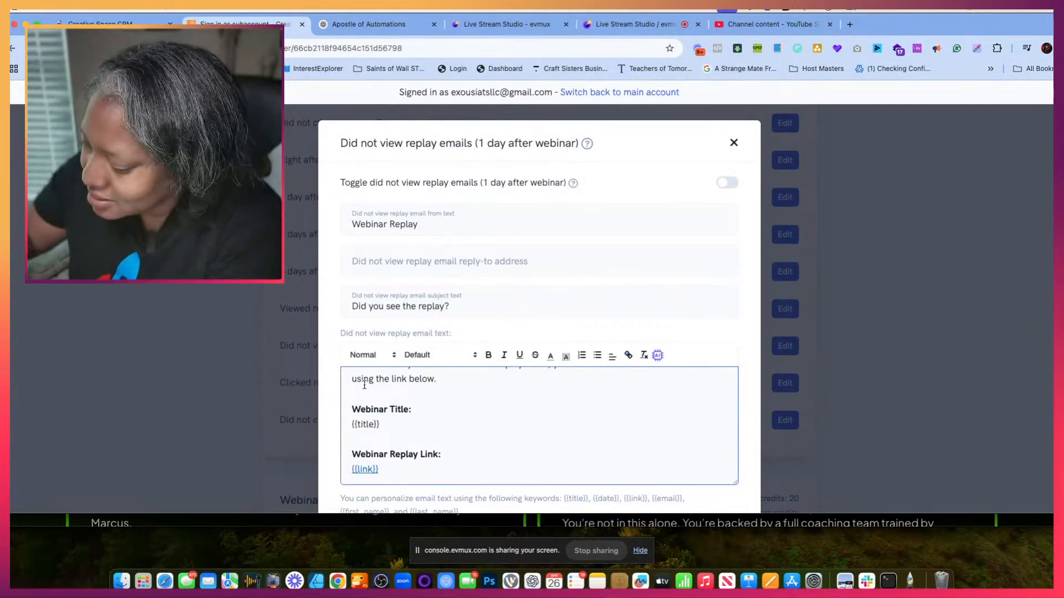
key(super+a)
key(super+v)
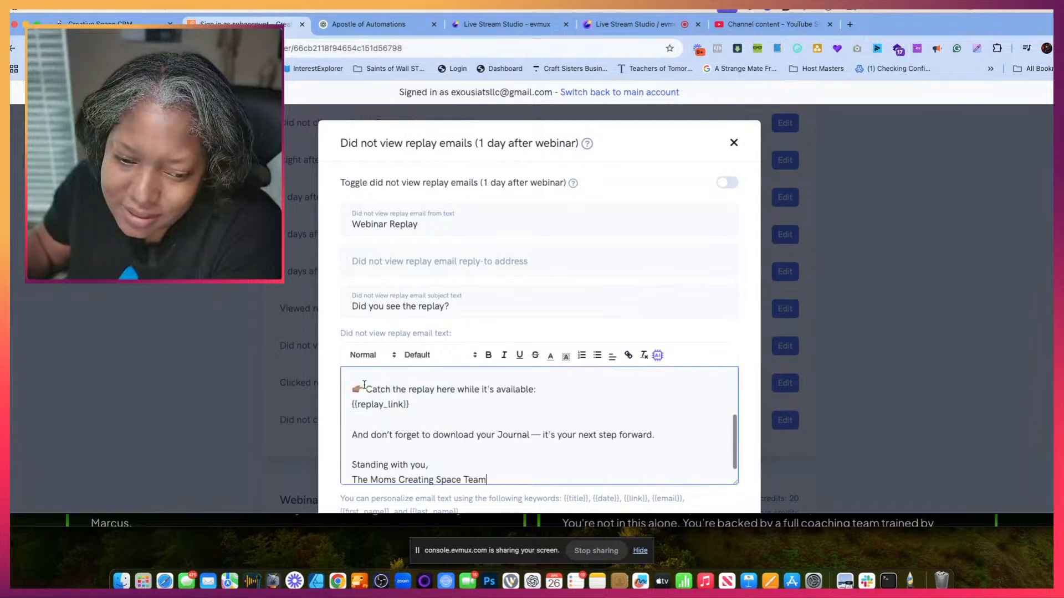
- Replace the {{replay_link}} placeholder in the did not view replay email with the supported {{link}} keyword and save the changes
drag(414, 405, 325, 406)
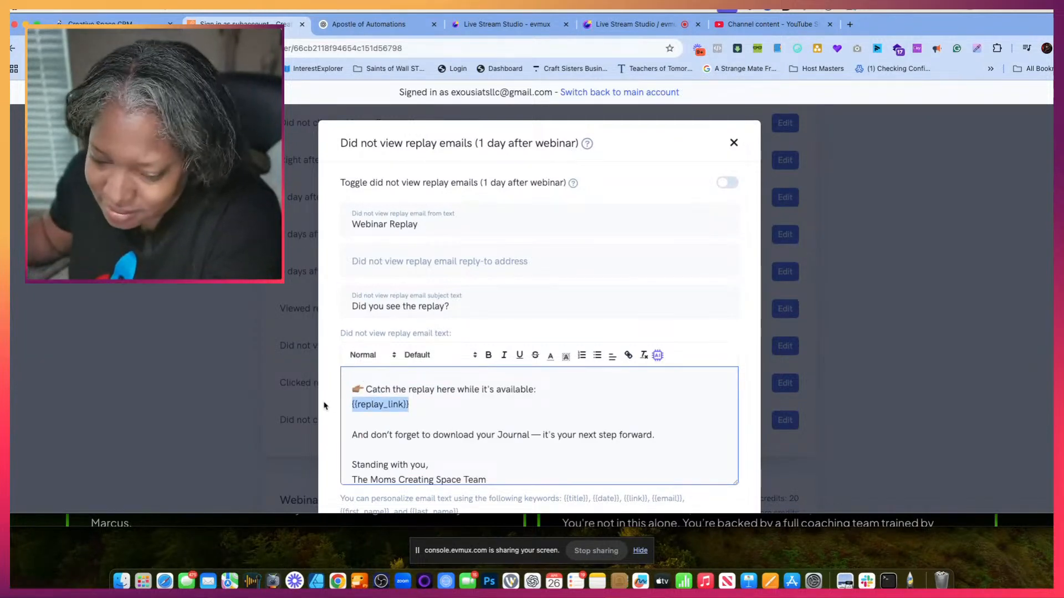
key(BackSpace)
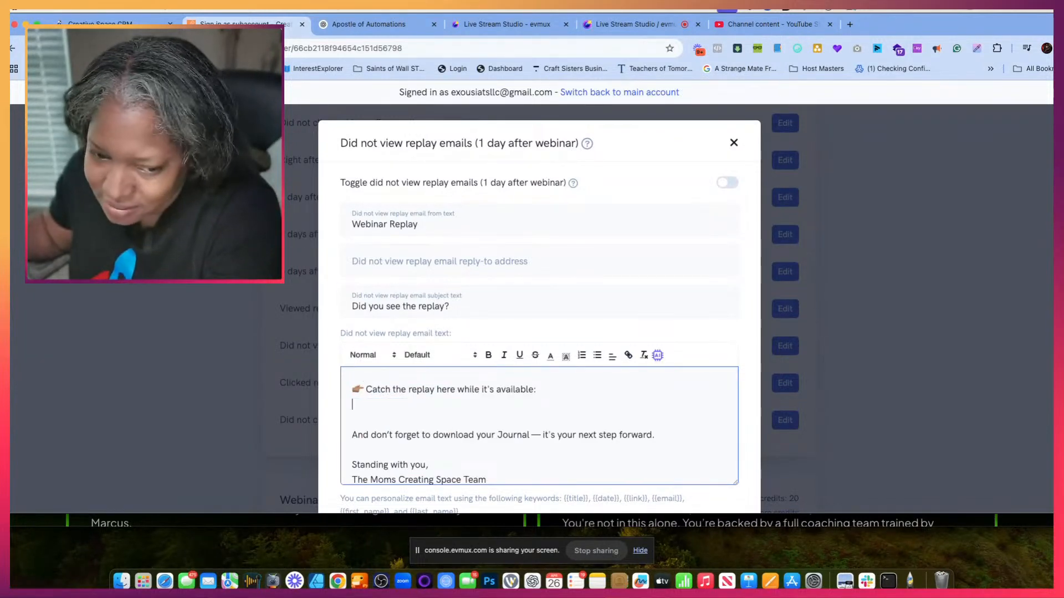
drag(645, 498, 625, 498)
key(super+c)
click(650, 498)
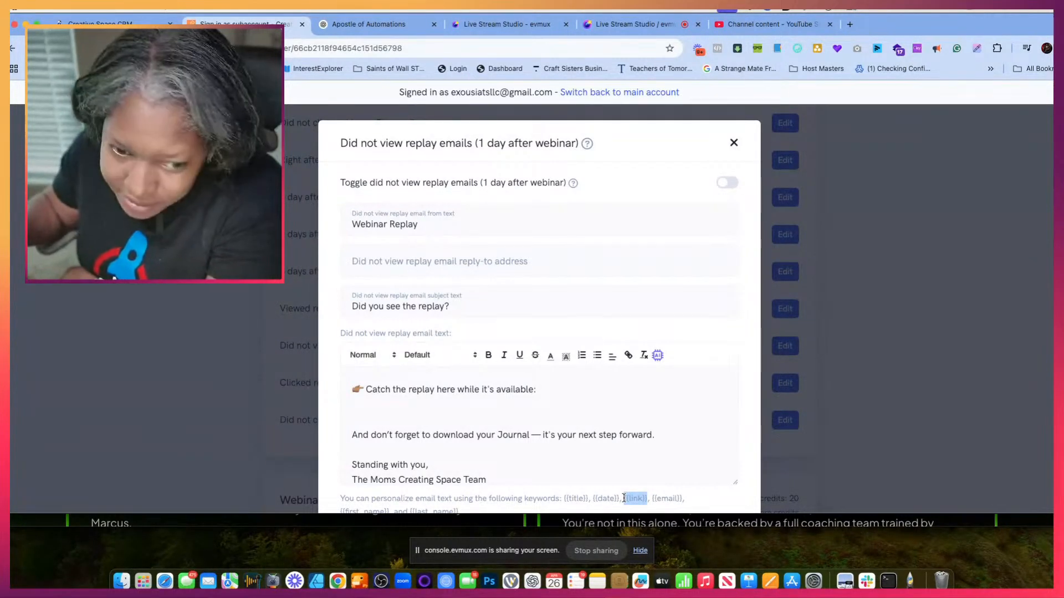
click(394, 404)
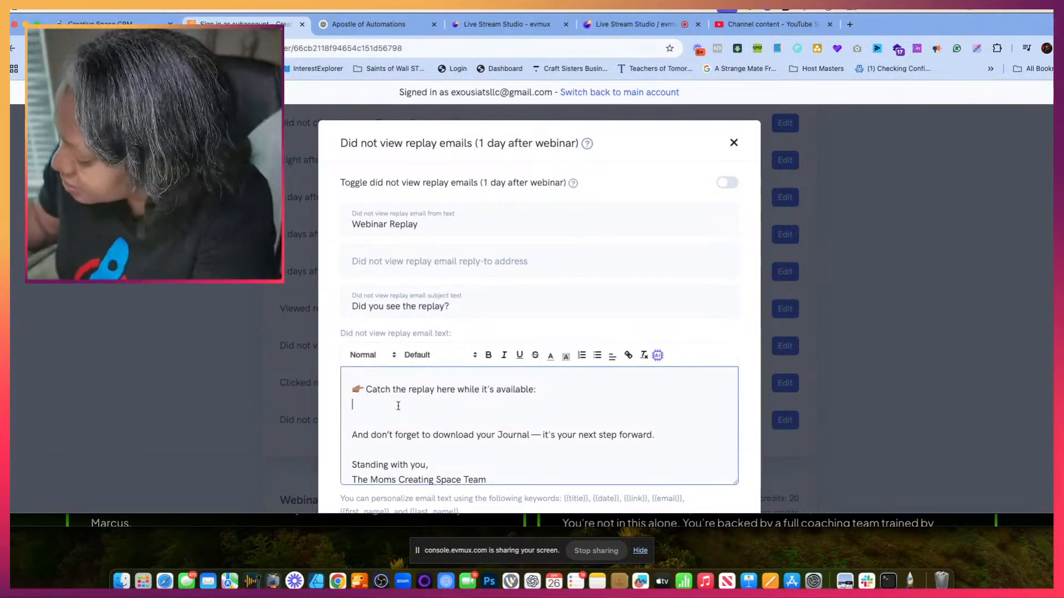
key(Return)
key(super+v)
scroll(545, 417, down, 1)
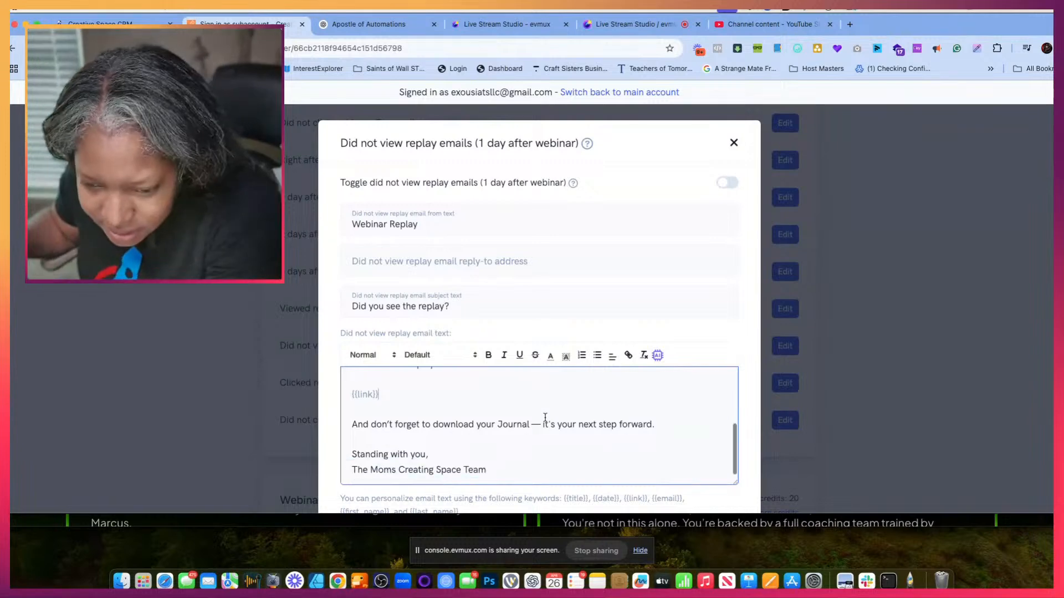
scroll(545, 416, down, 3)
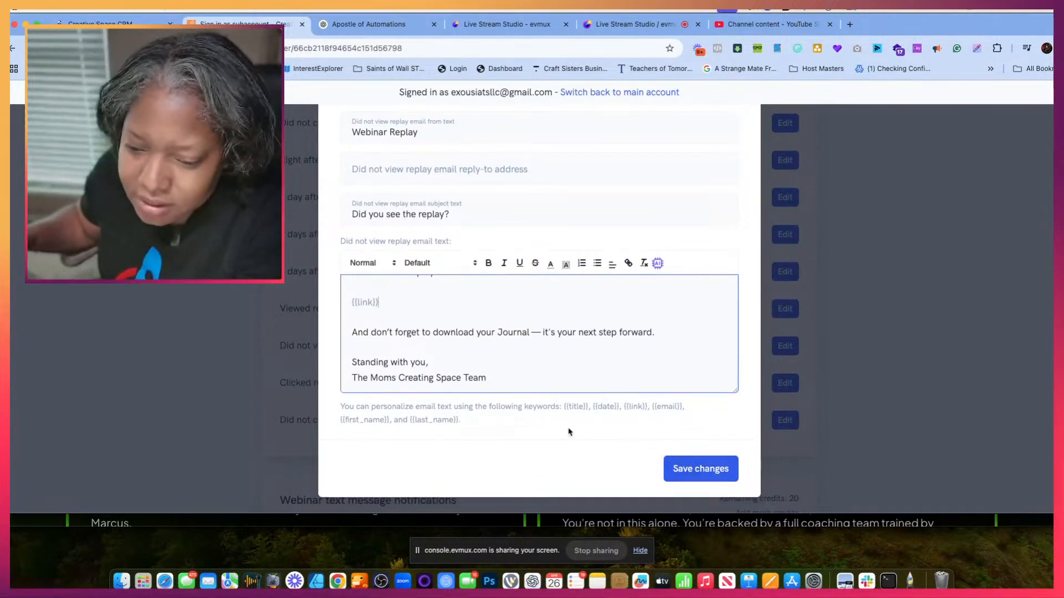
click(694, 470)
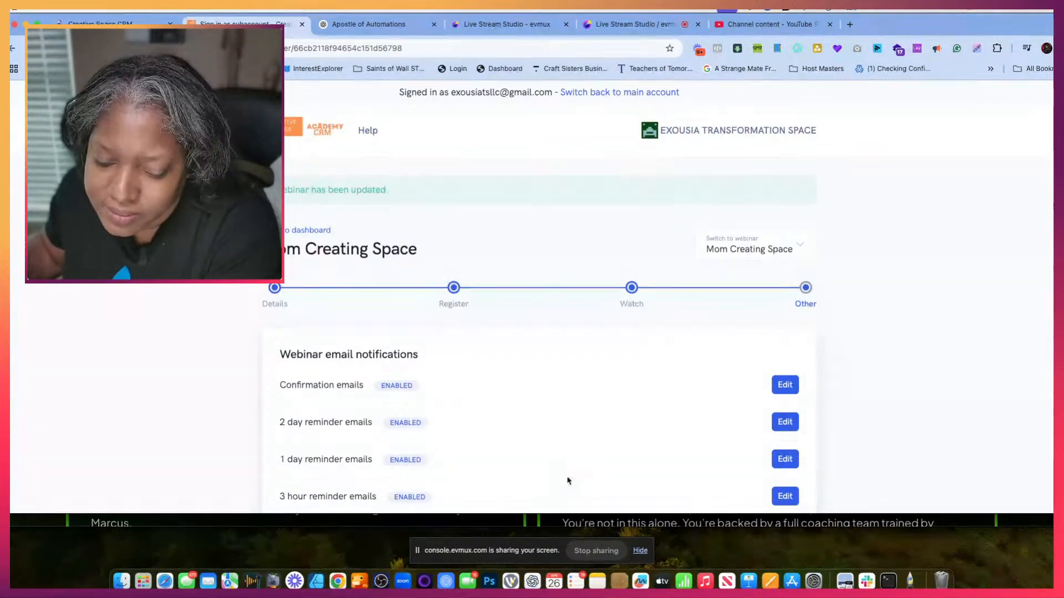
- Reopen the Did not view replay emails (1 day after webinar) settings, enable these emails, and save the changes
scroll(567, 481, down, 12)
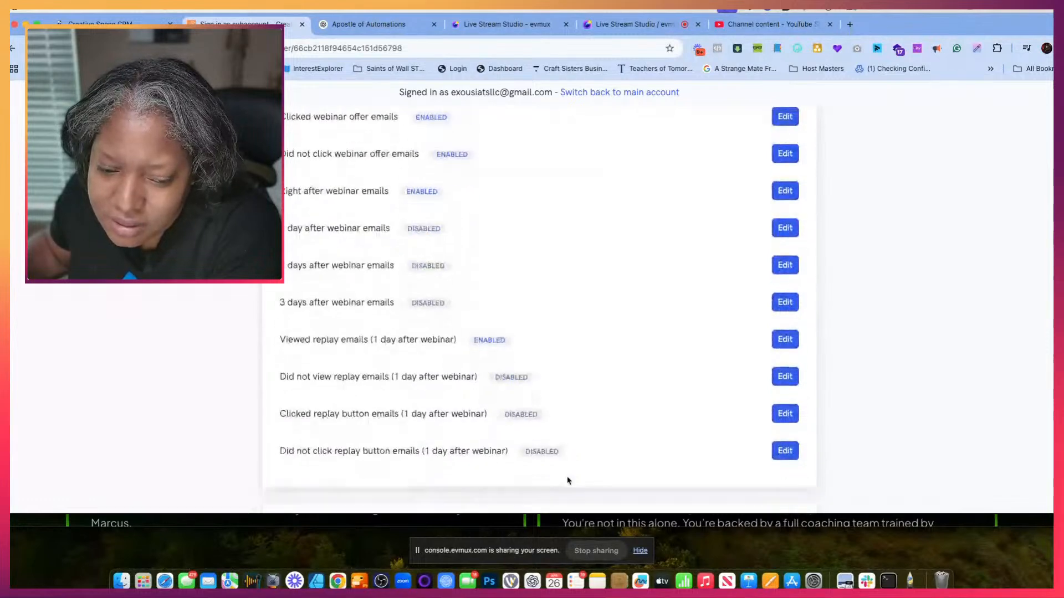
scroll(568, 481, down, 3)
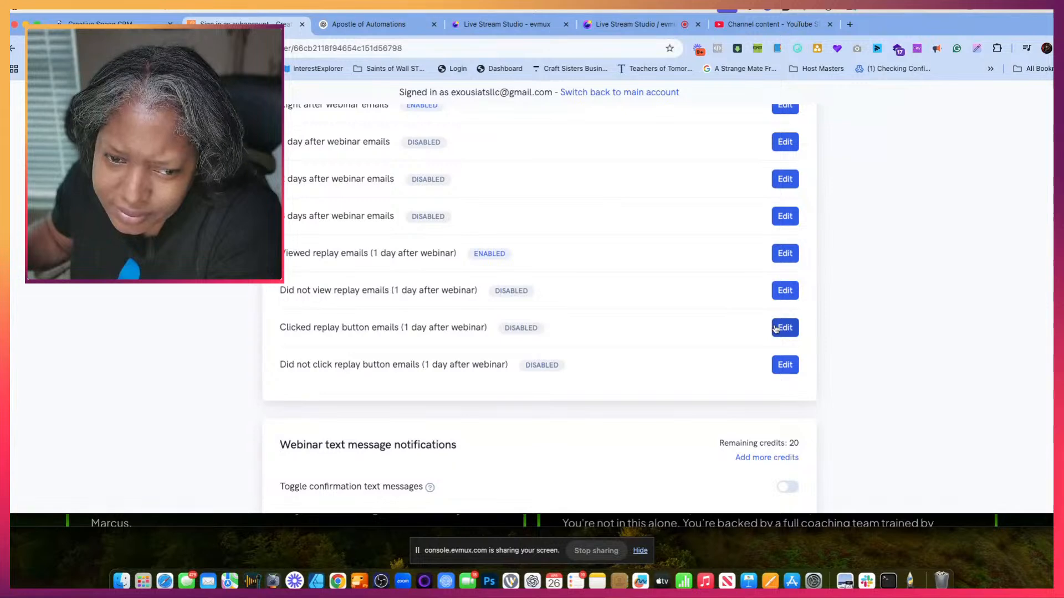
click(783, 290)
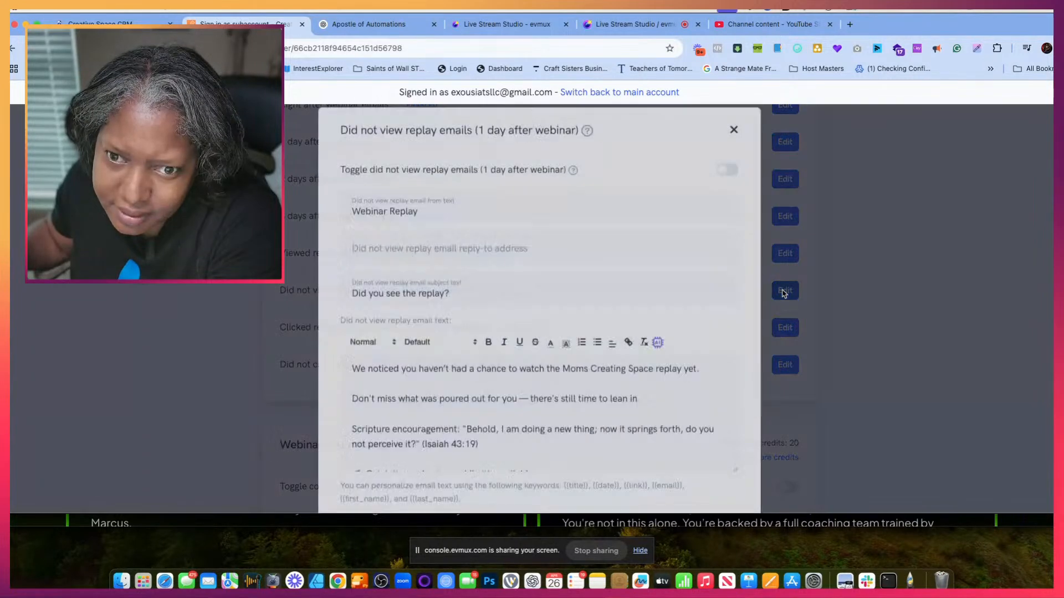
click(727, 183)
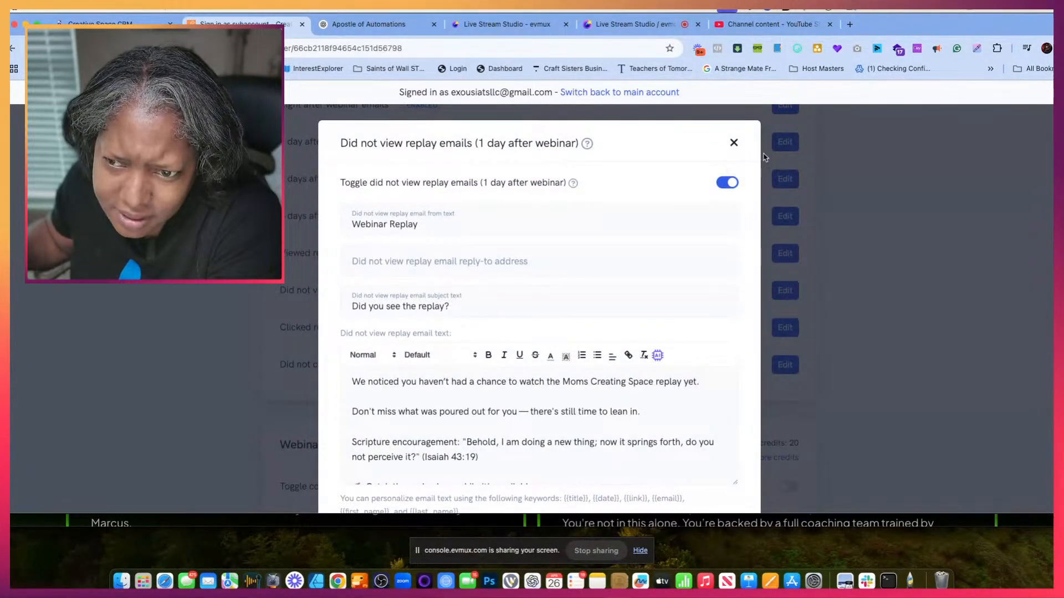
scroll(720, 283, down, 3)
click(703, 468)
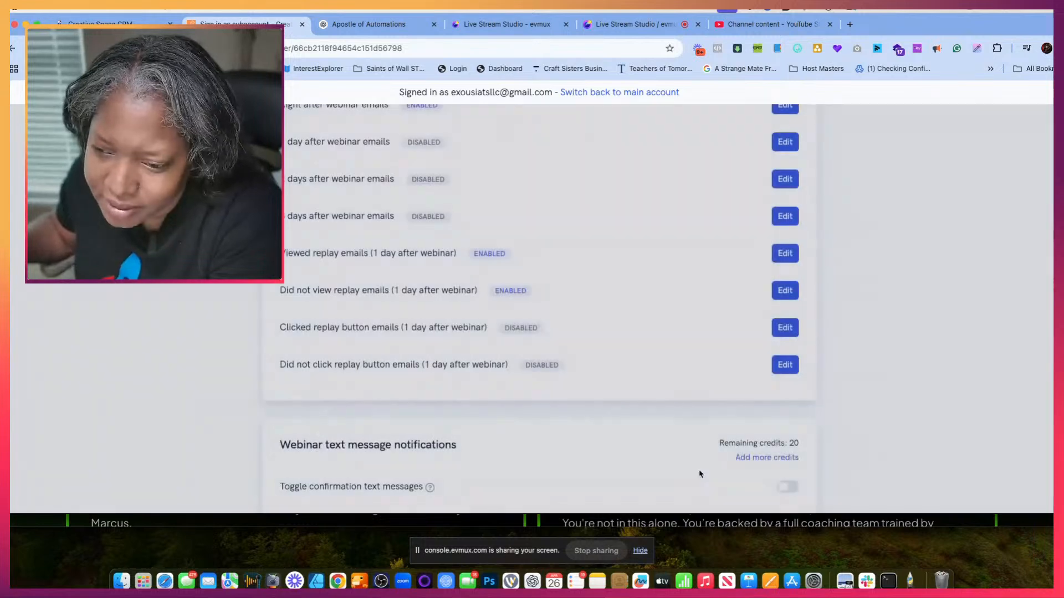
- Open the Clicked replay button emails settings and copy ChatGPT's subject line "We Saw You Click the Replay — Did You Finish Watching?"
scroll(688, 392, down, 15)
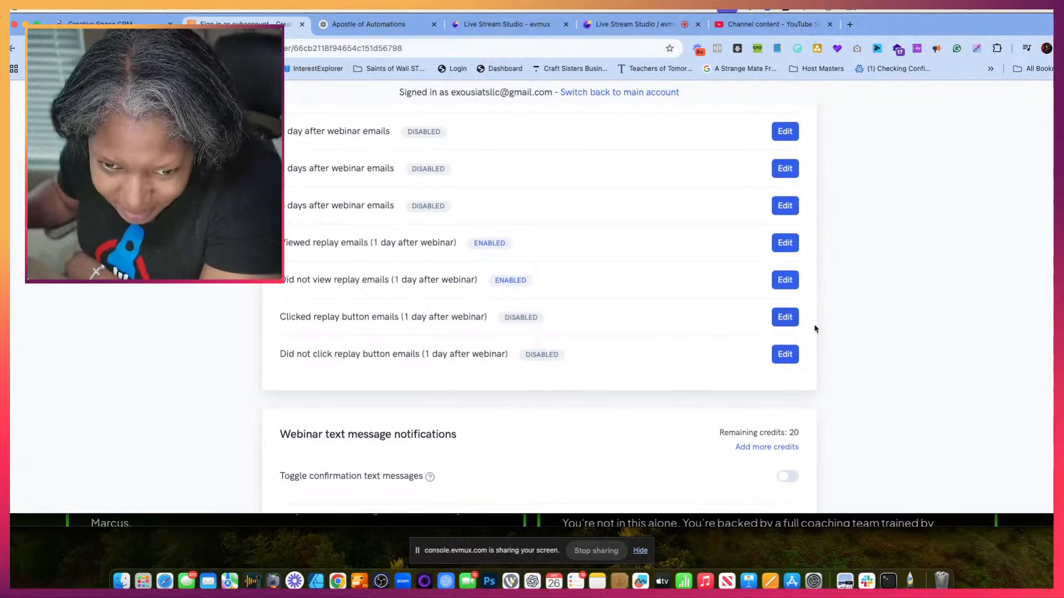
click(786, 317)
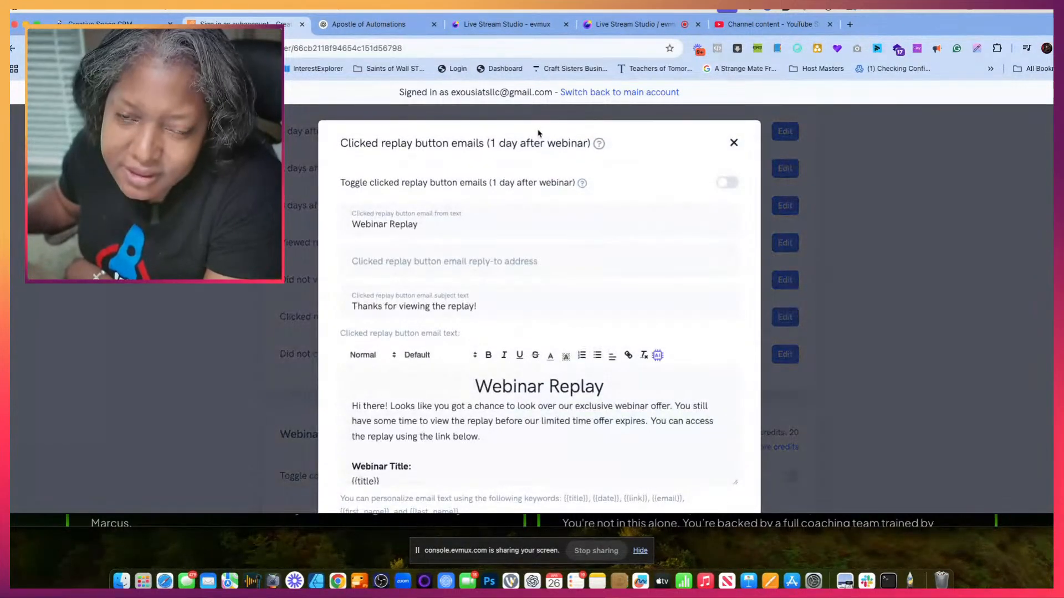
click(367, 26)
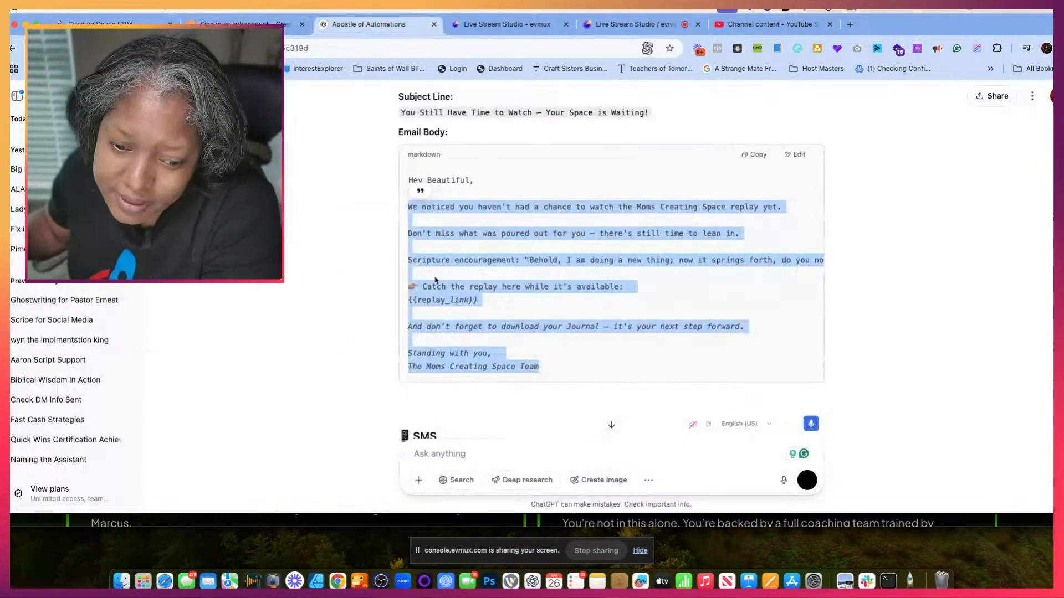
scroll(419, 280, down, 7)
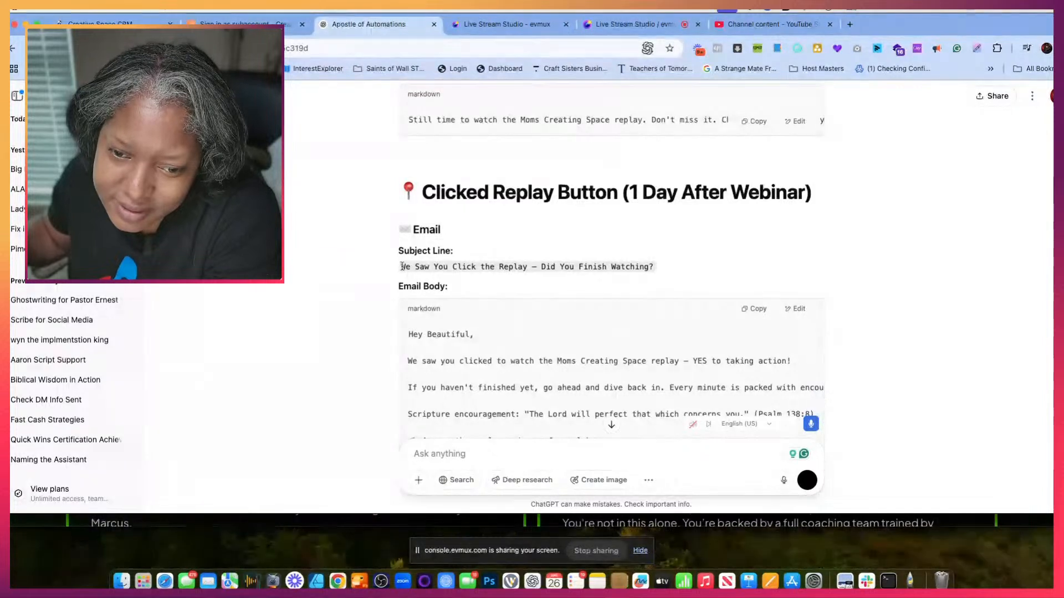
drag(400, 271, 656, 274)
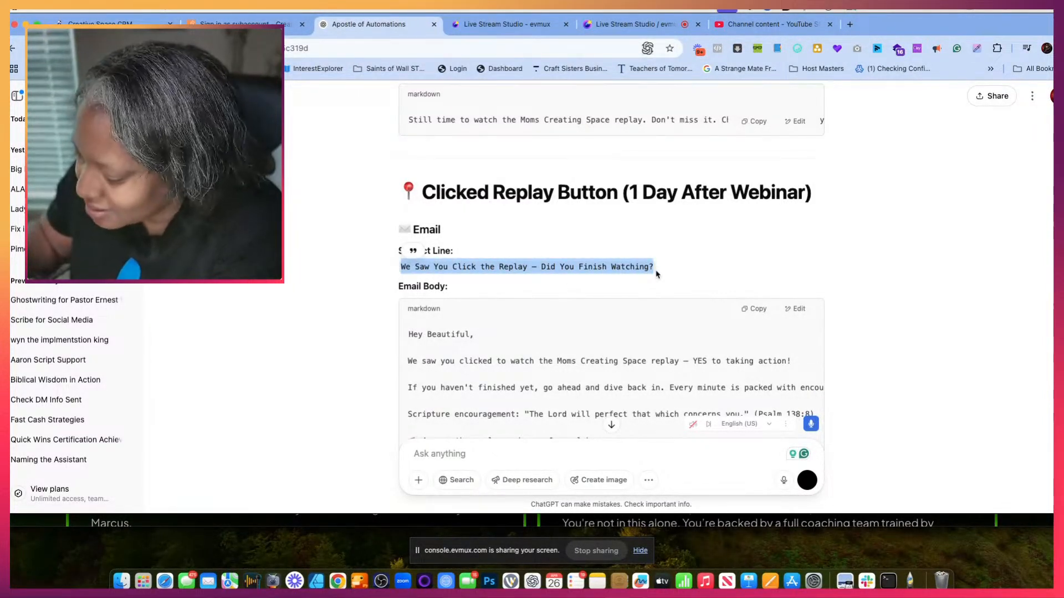
- Set the clicked replay button email's subject to the copied "We Saw You Click the Replay — Did You Finish Watching?"
click(244, 25)
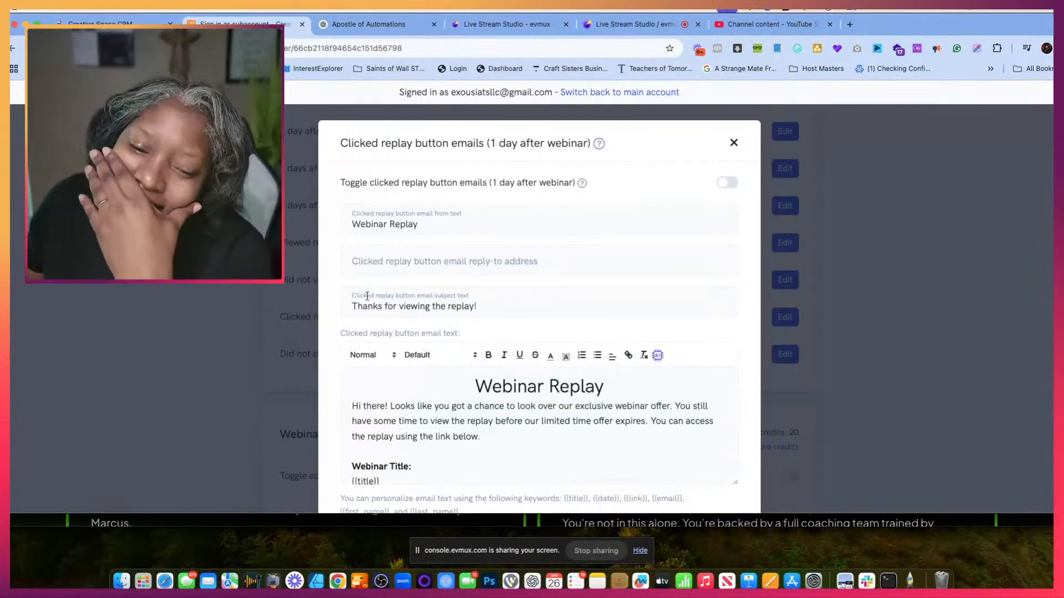
click(486, 306)
drag(485, 307, 294, 302)
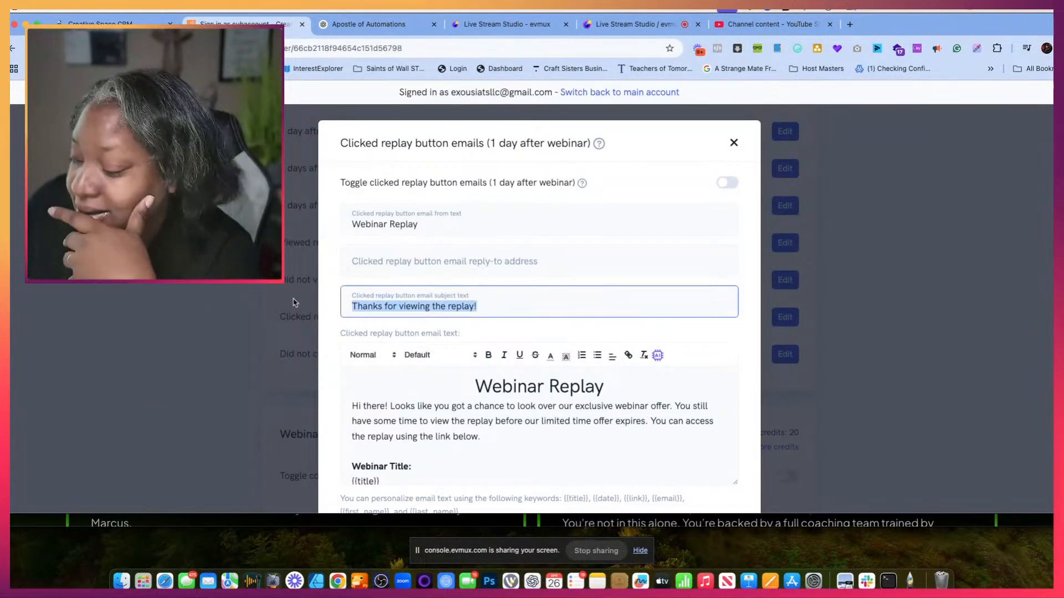
text(We Saw You Click the Replay — Did You Finish Watching?)
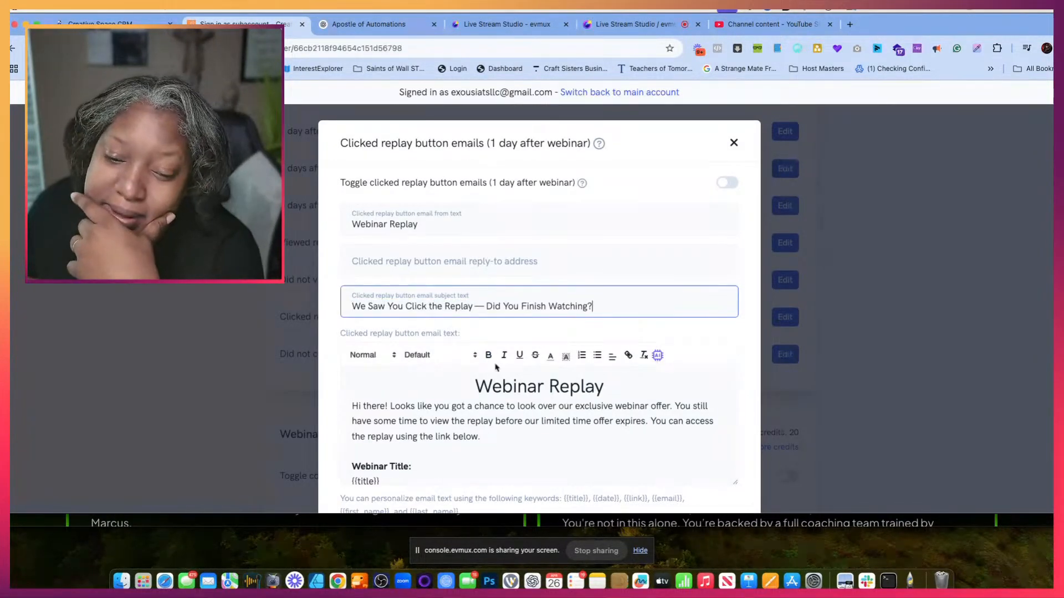
- Replace the clicked replay button email's body with the matching ChatGPT body, from "We saw you clicked to watch" through the team sign-off
scroll(493, 363, down, 3)
click(362, 25)
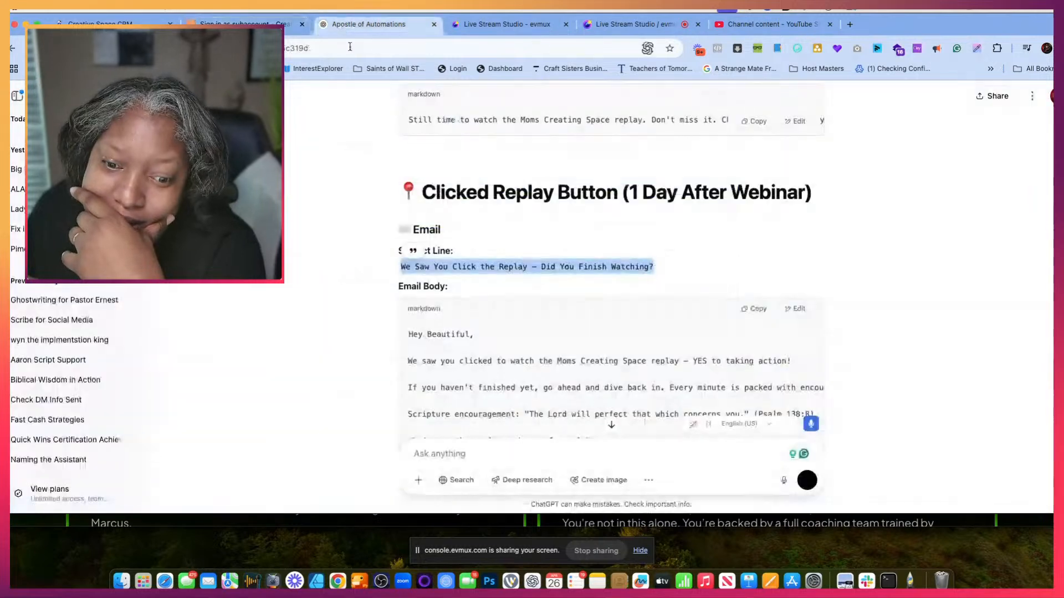
scroll(426, 343, down, 8)
mouse_move(557, 299)
mouse_down()
mouse_move(412, 271)
mouse_move(407, 103)
mouse_move(409, 127)
mouse_move(433, 127)
mouse_move(482, 221)
mouse_move(551, 290)
mouse_up()
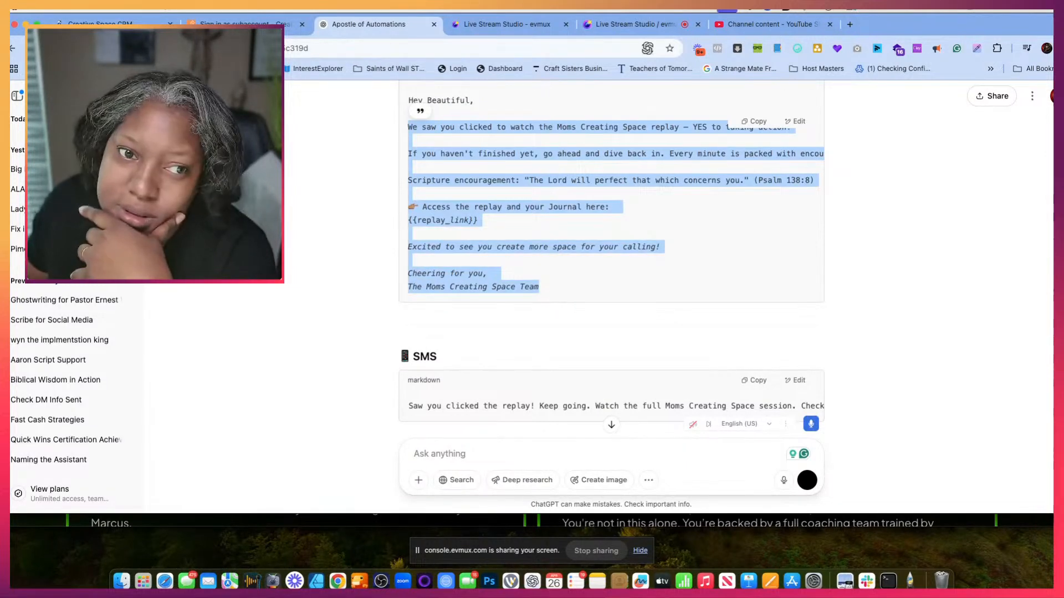
click(292, 21)
click(447, 321)
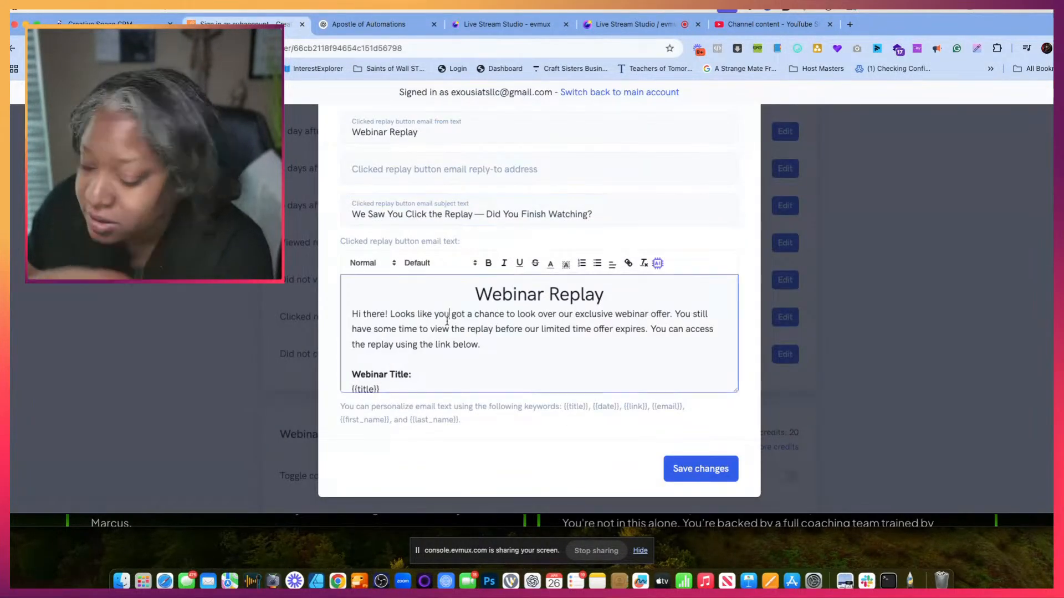
key(super+a)
click(446, 321)
key(super+a)
key(super+v)
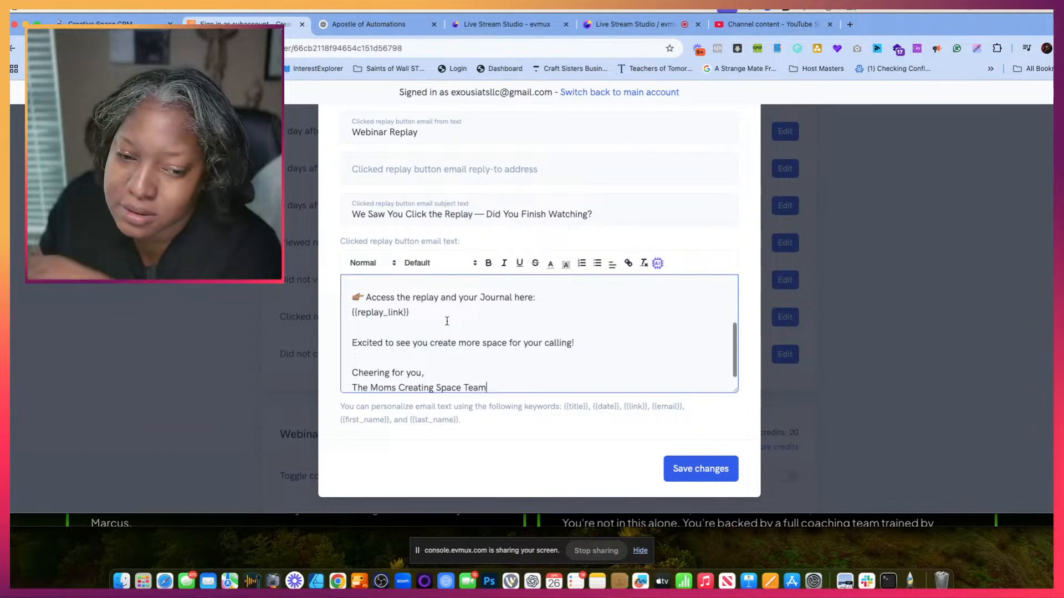
- Swap the {{replay_link}} placeholder in the clicked replay button email for the {{link}} keyword and save the email
drag(415, 314, 340, 314)
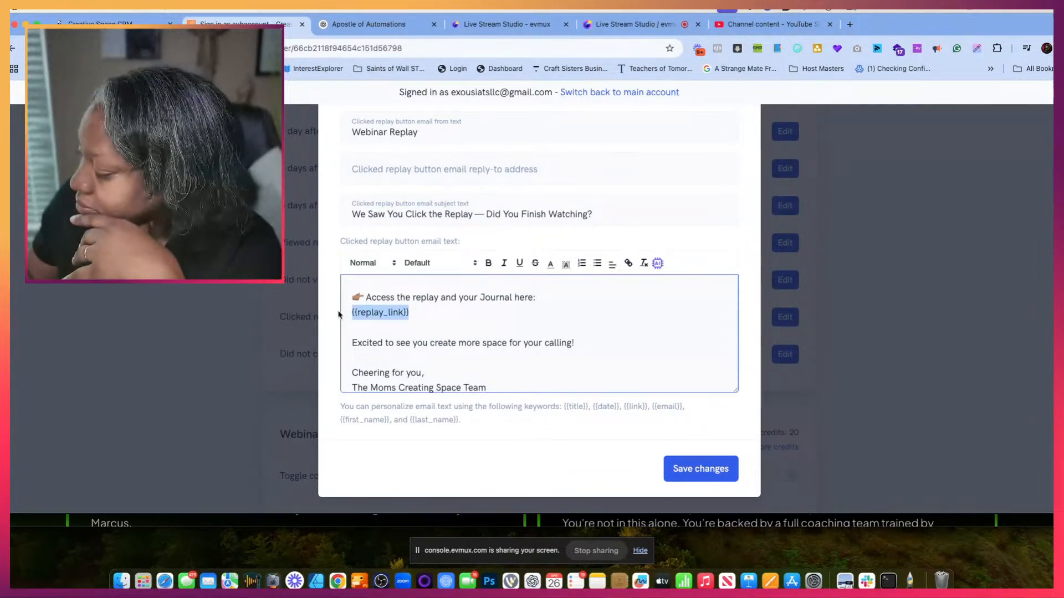
key(BackSpace)
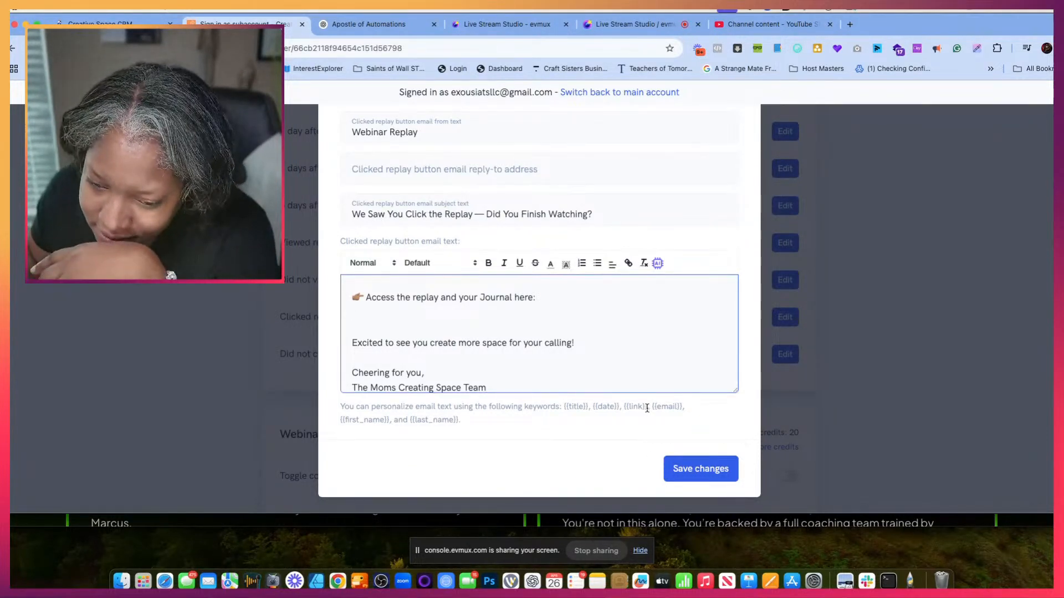
mouse_move(646, 406)
mouse_down()
mouse_move(632, 406)
mouse_move(648, 406)
mouse_up()
key(super+c)
click(625, 406)
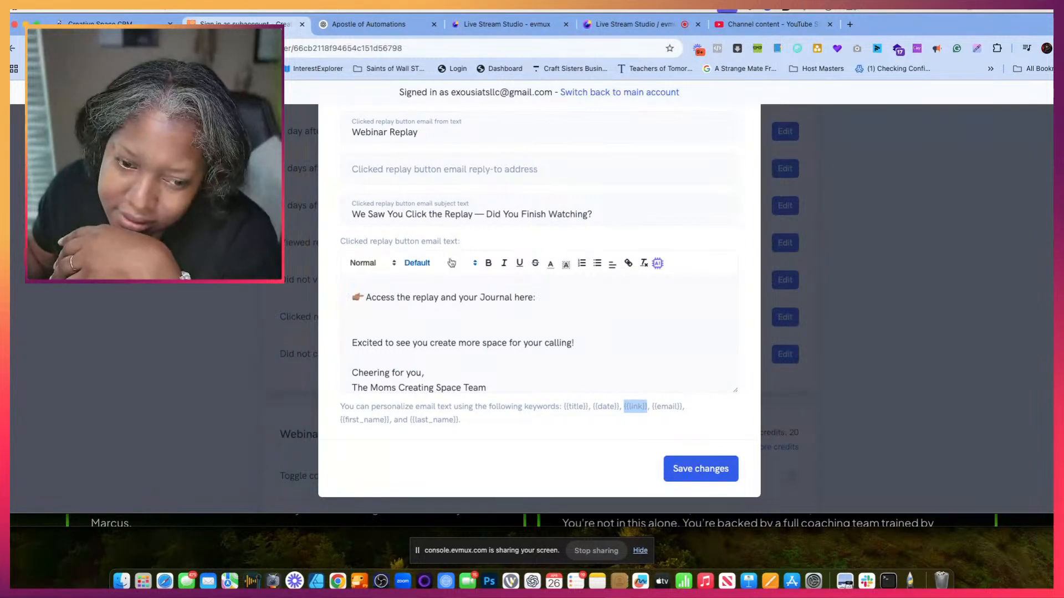
click(376, 317)
key(super+v)
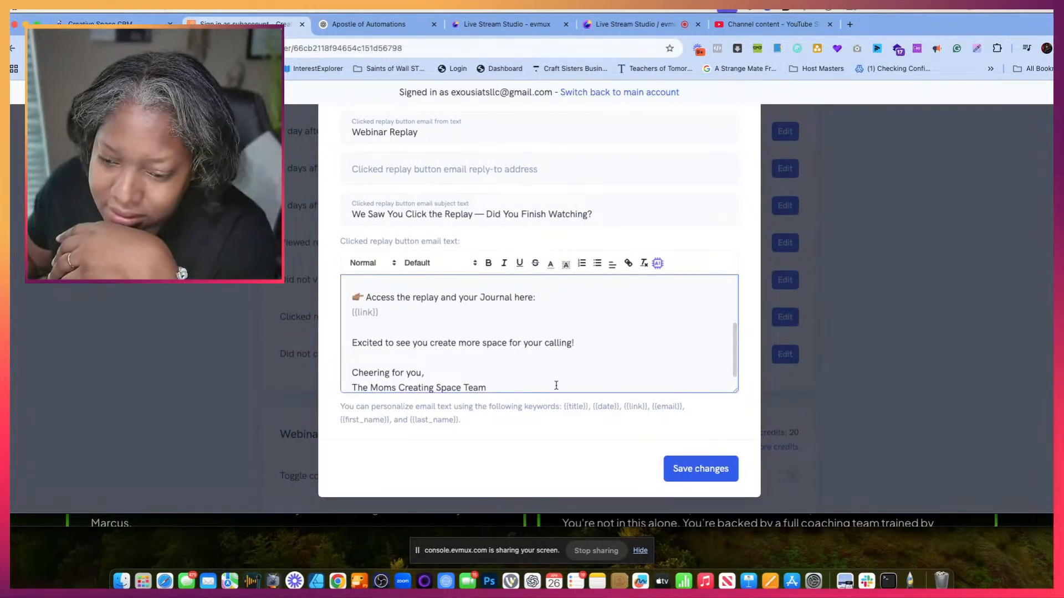
click(710, 470)
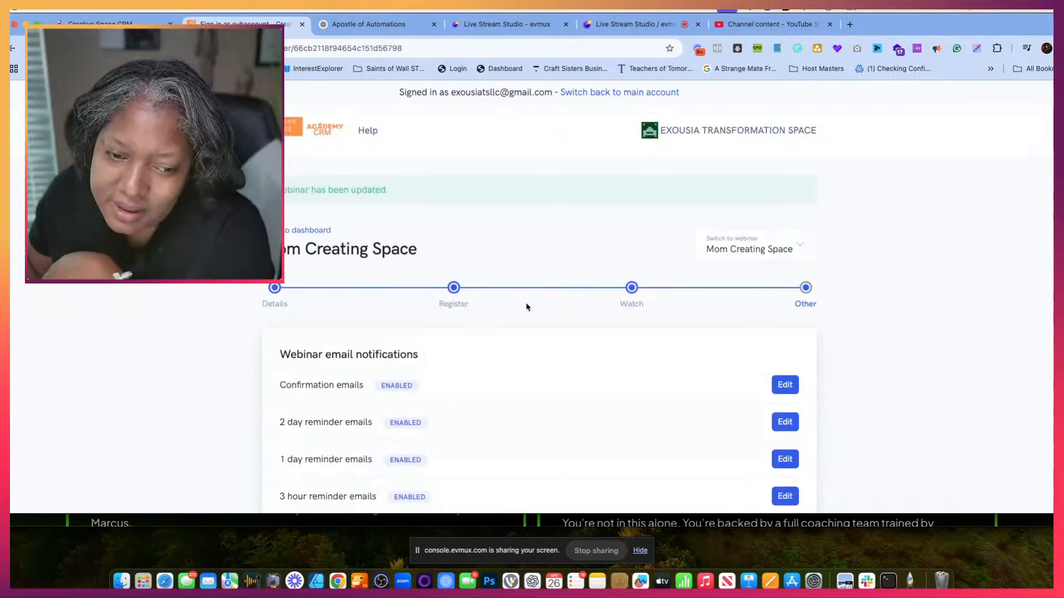
- Reopen the Clicked replay button emails (1 day after webinar) settings and turn these emails on
scroll(565, 424, down, 8)
scroll(566, 425, down, 5)
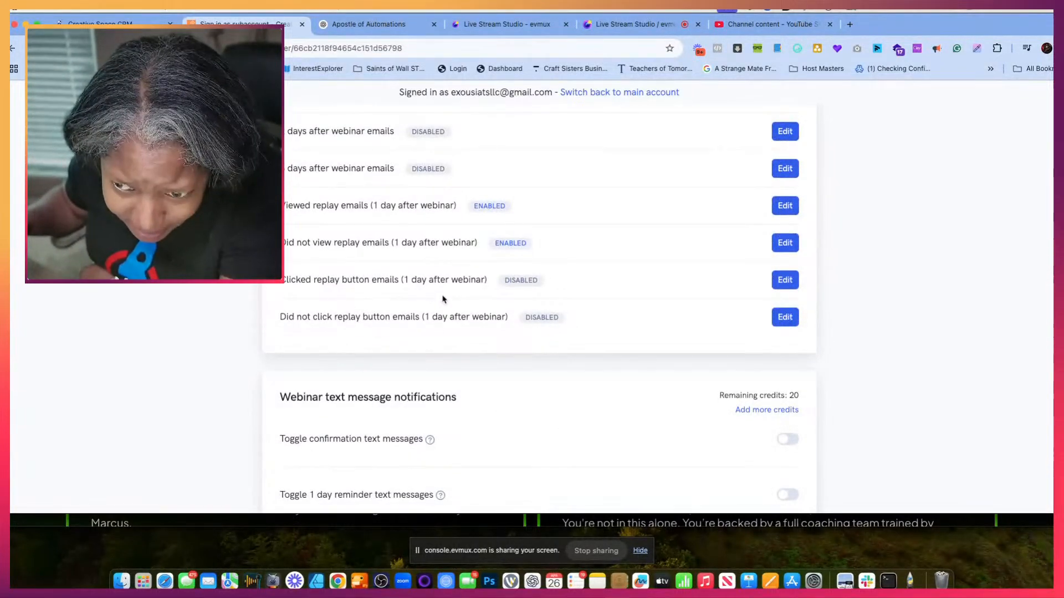
click(782, 281)
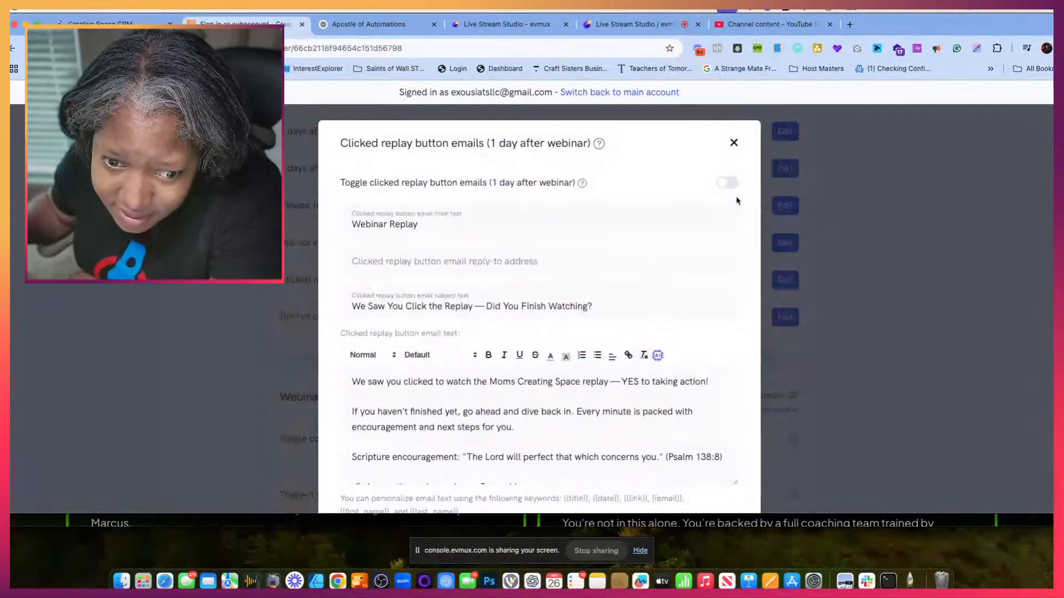
click(723, 185)
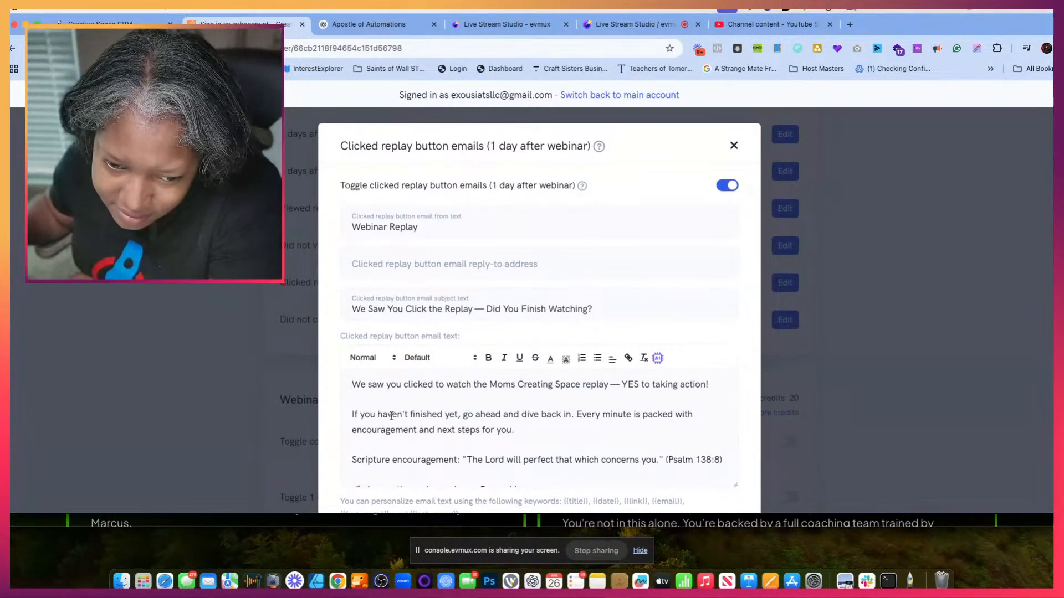
- Copy the {{first_name}} keyword from the personalization hint below the clicked replay button email's text
click(350, 383)
scroll(399, 443, down, 4)
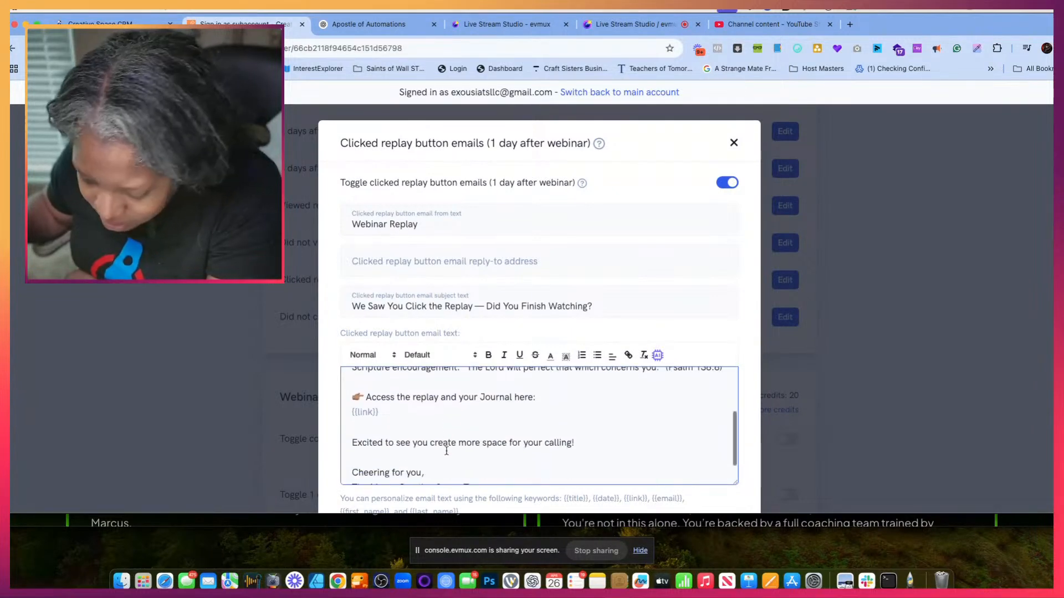
scroll(446, 452, down, 1)
scroll(446, 451, down, 2)
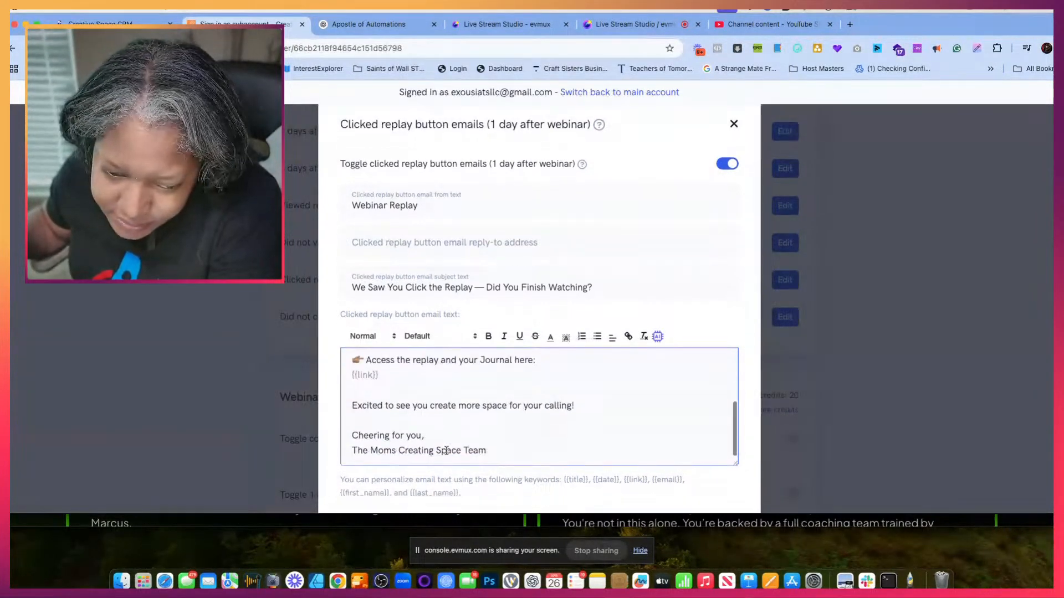
scroll(389, 419, down, 3)
drag(391, 420, 340, 424)
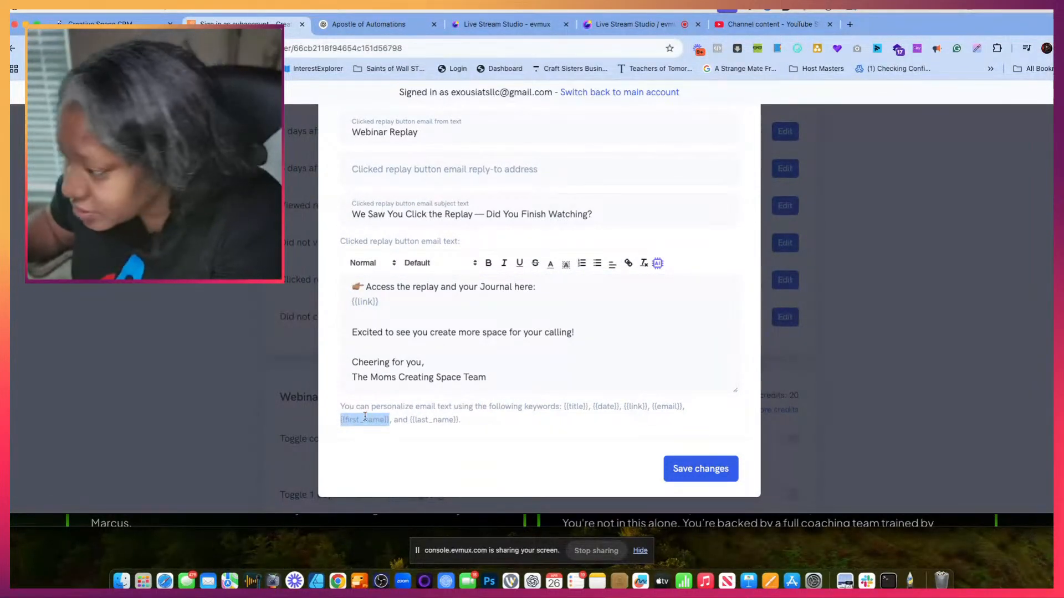
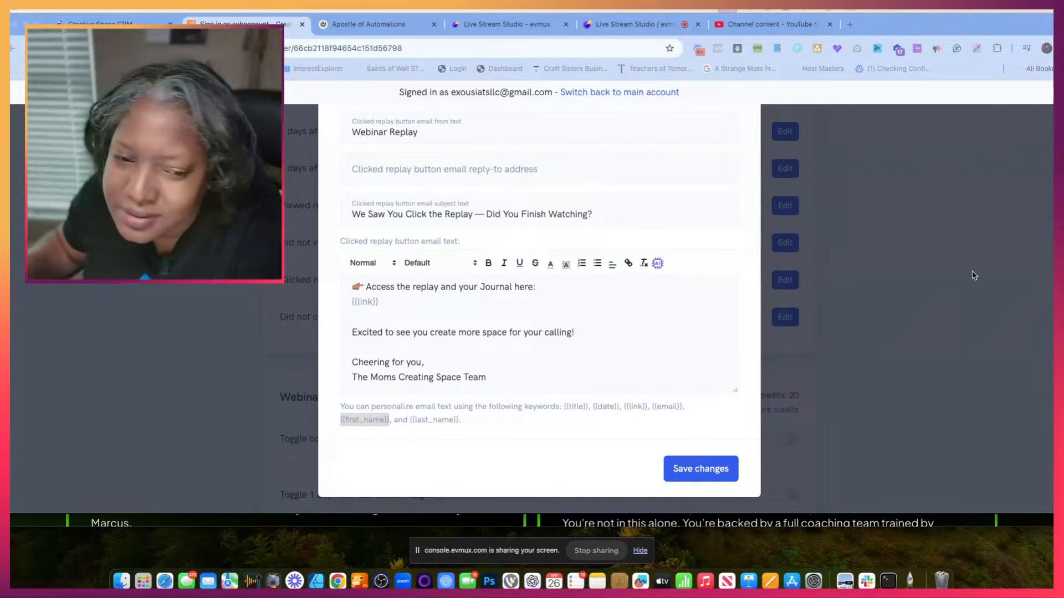
- Insert the copied {{first_name}} keyword at the very start of the clicked replay button email's text, before "We saw you clicked"
right_click(387, 420)
click(431, 398)
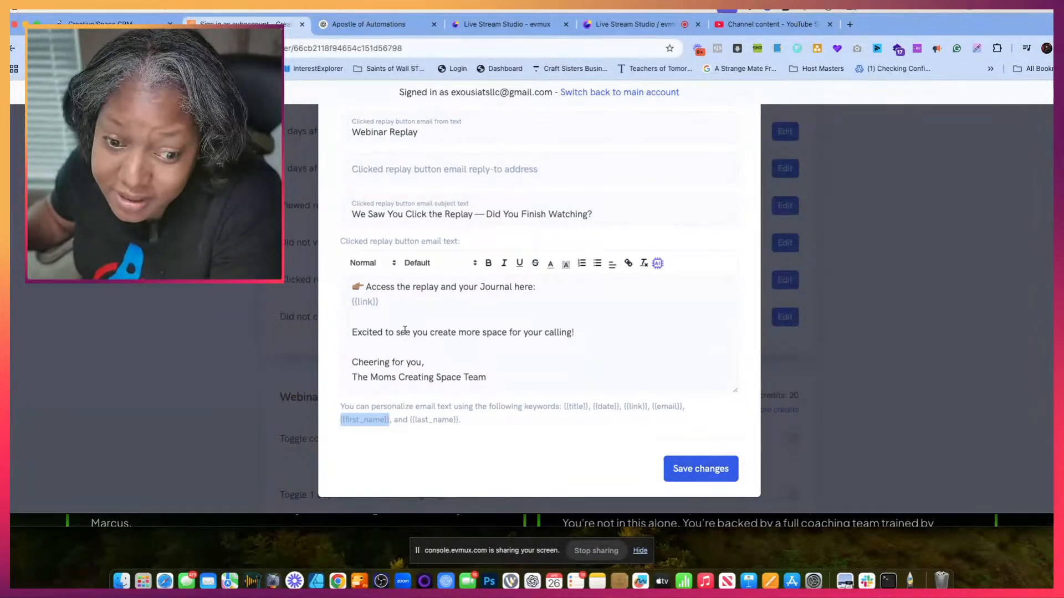
scroll(405, 330, up, 10)
scroll(405, 330, up, 2)
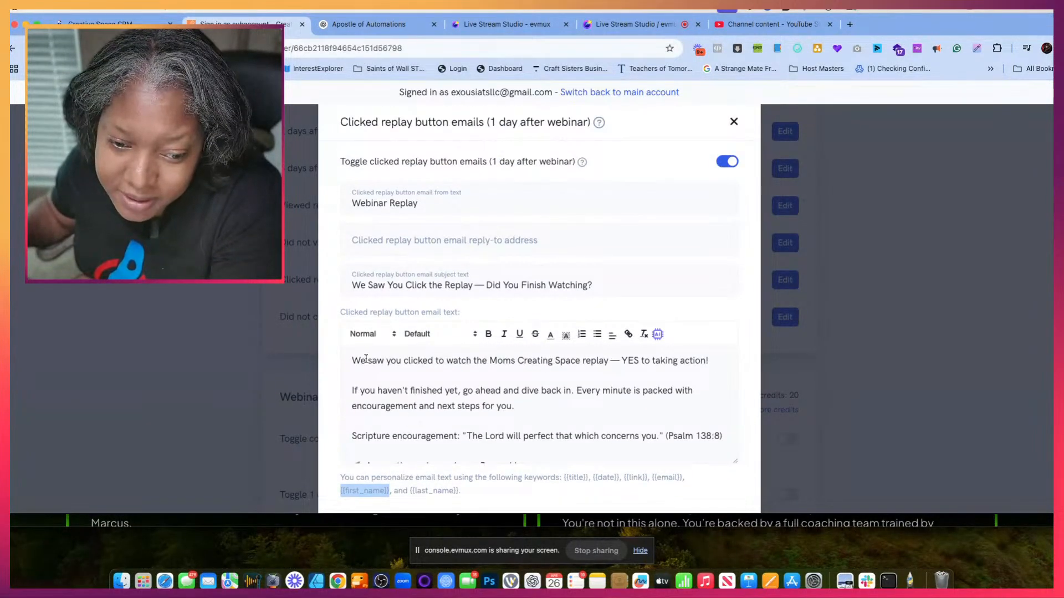
click(366, 359)
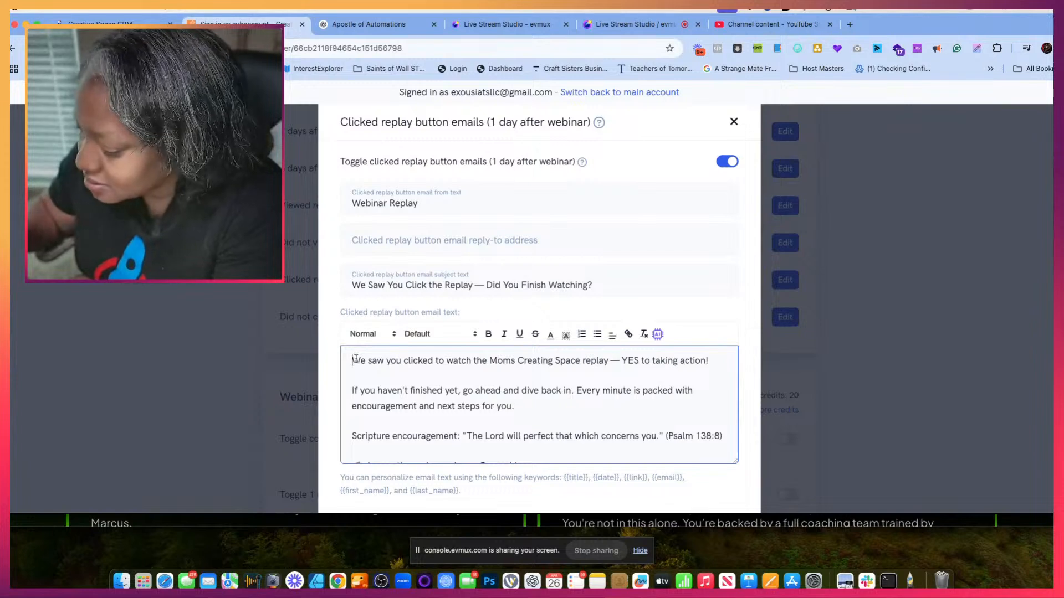
key(cmd+v)
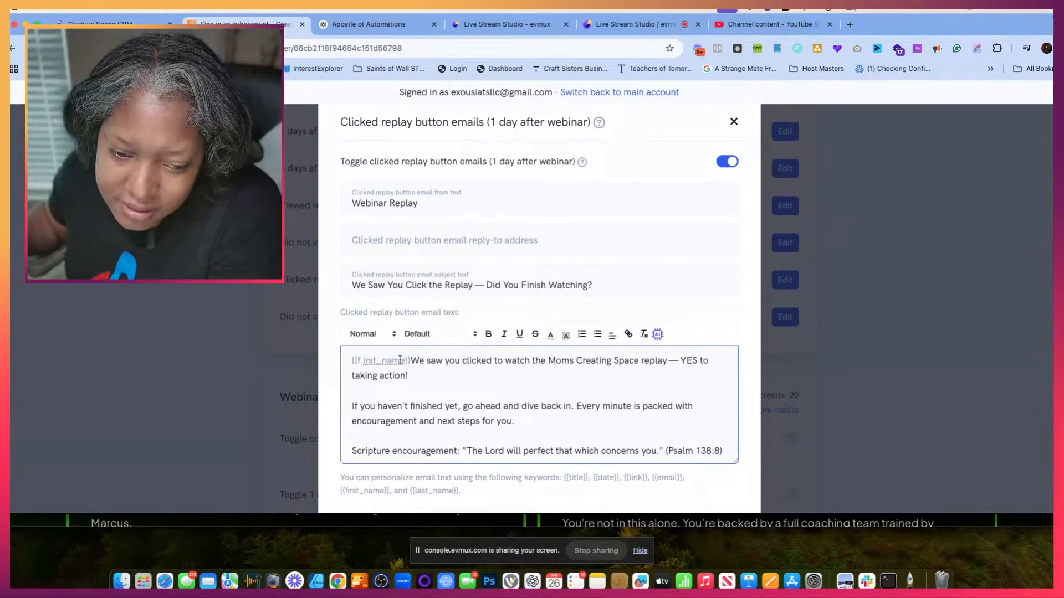
- Fix the spacing around {{first_name}}, change the following "We" to lowercase "we", and save the clicked replay button email
key(BackSpace)
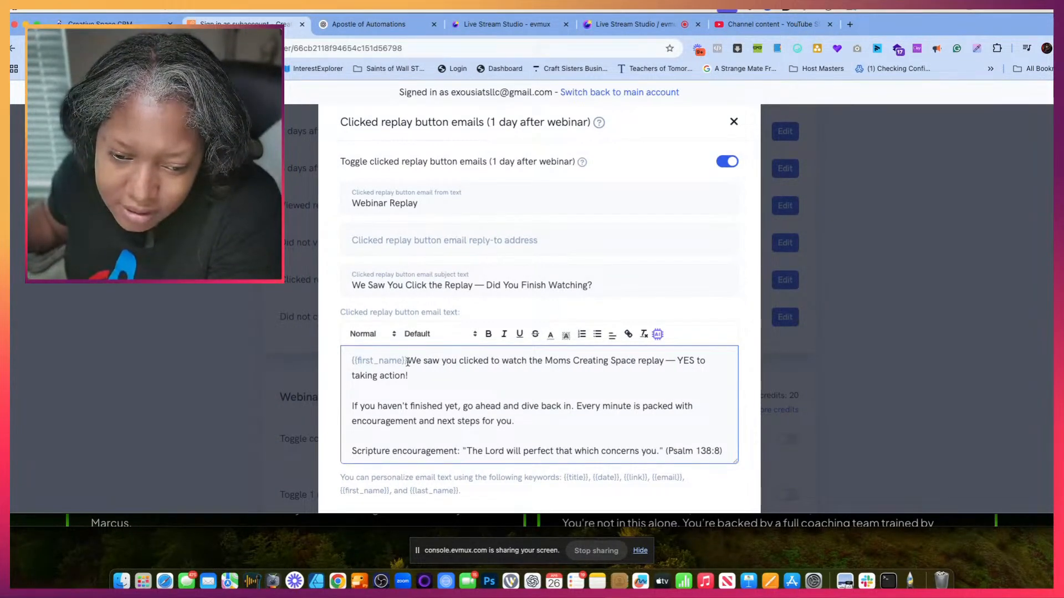
key(Delete)
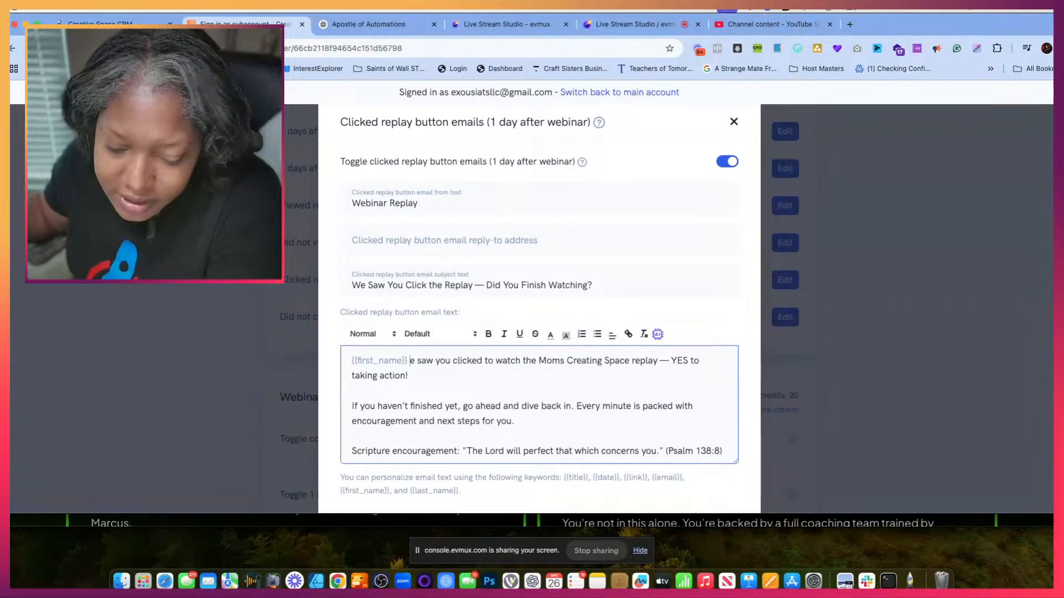
text(w)
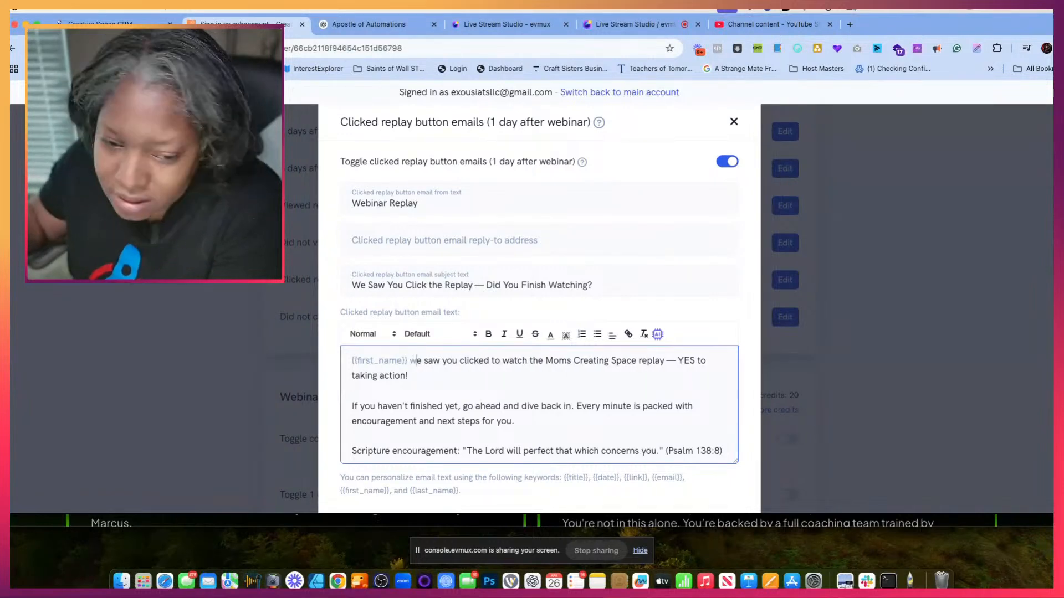
click(442, 377)
scroll(491, 399, down, 5)
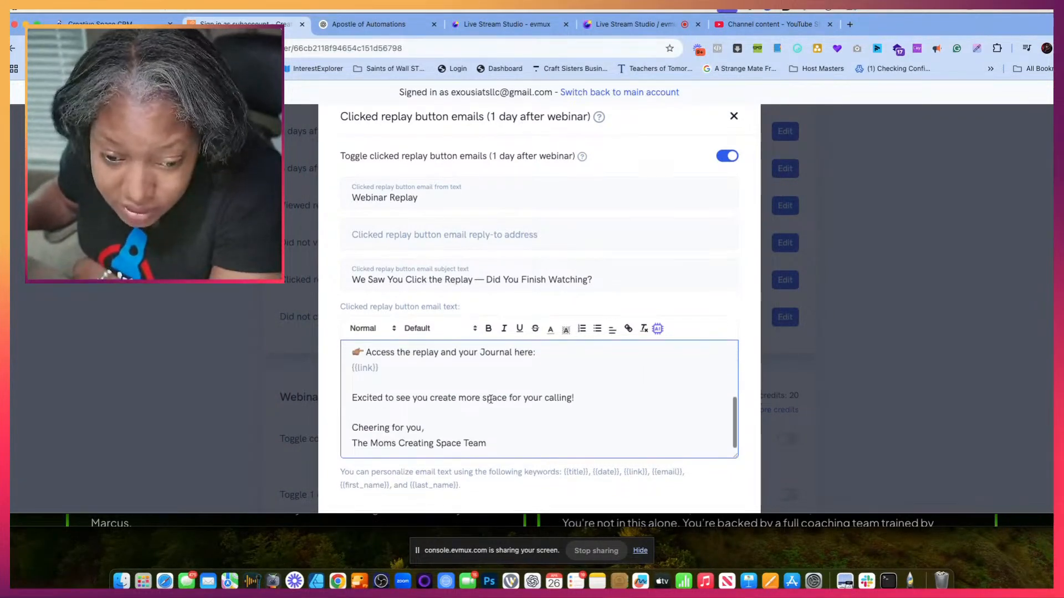
scroll(612, 442, down, 3)
click(701, 468)
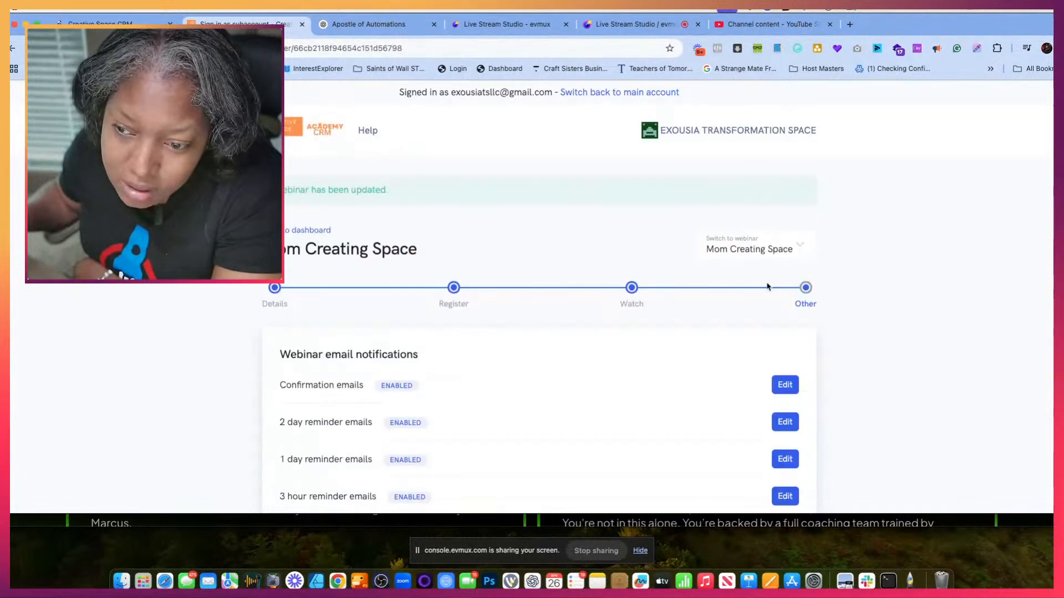
- Open the settings of the Did not click replay button emails (1 day after webinar)
scroll(658, 434, down, 10)
scroll(658, 434, down, 5)
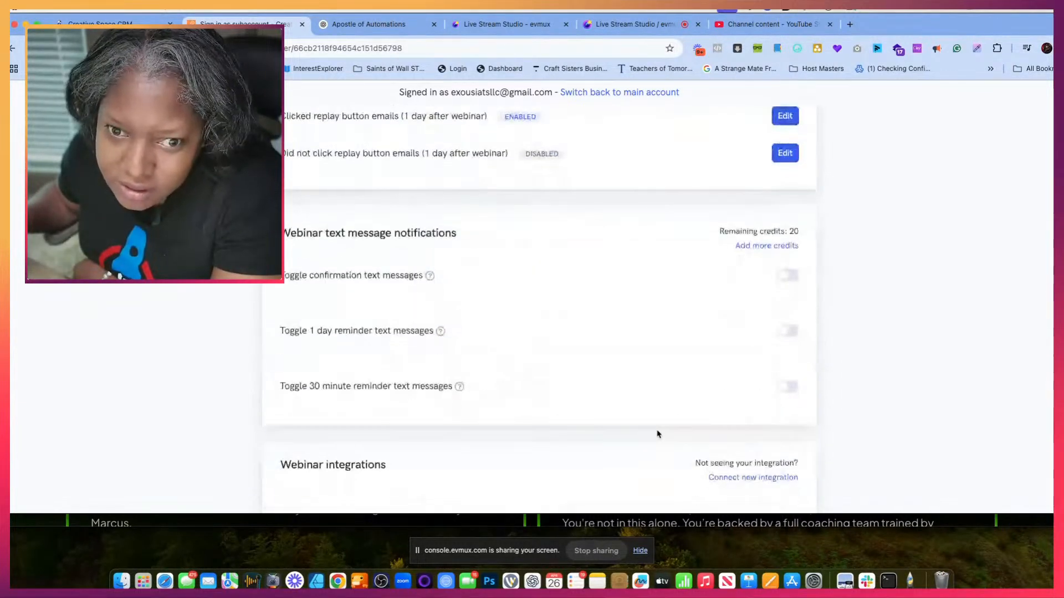
scroll(658, 434, up, 2)
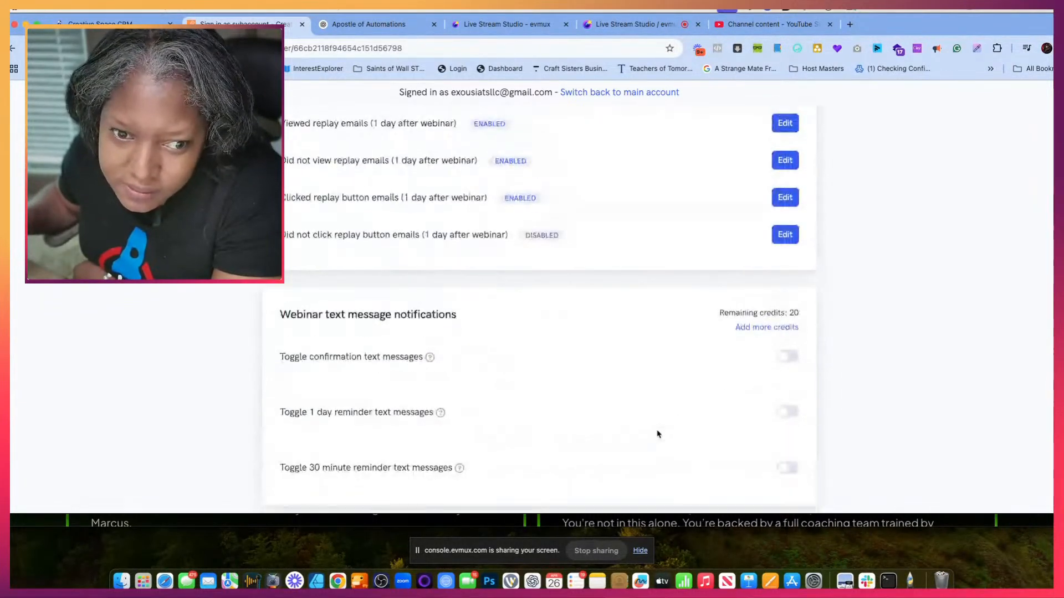
click(785, 235)
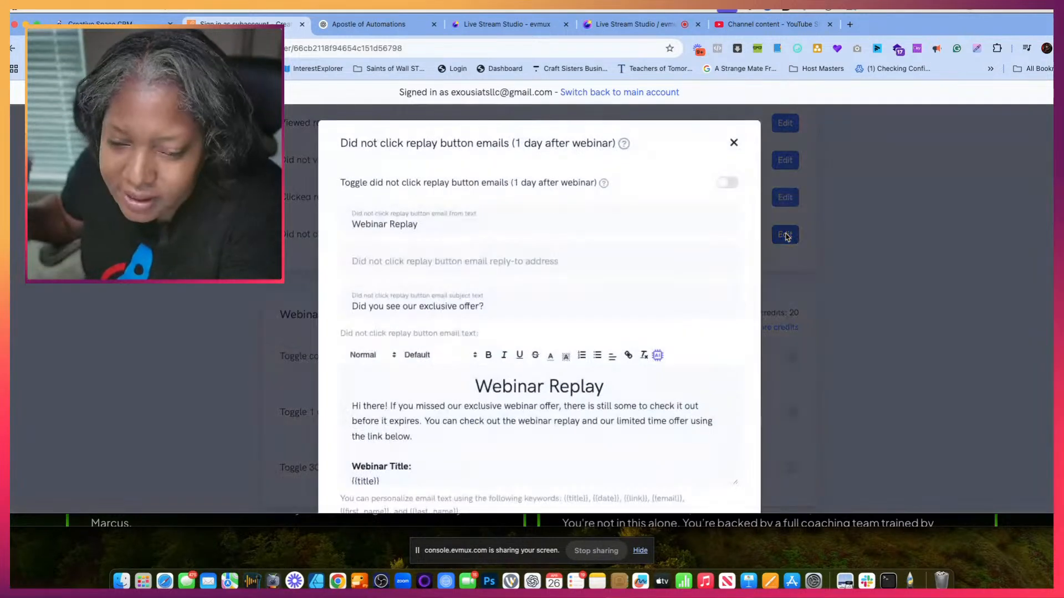
scroll(643, 354, down, 3)
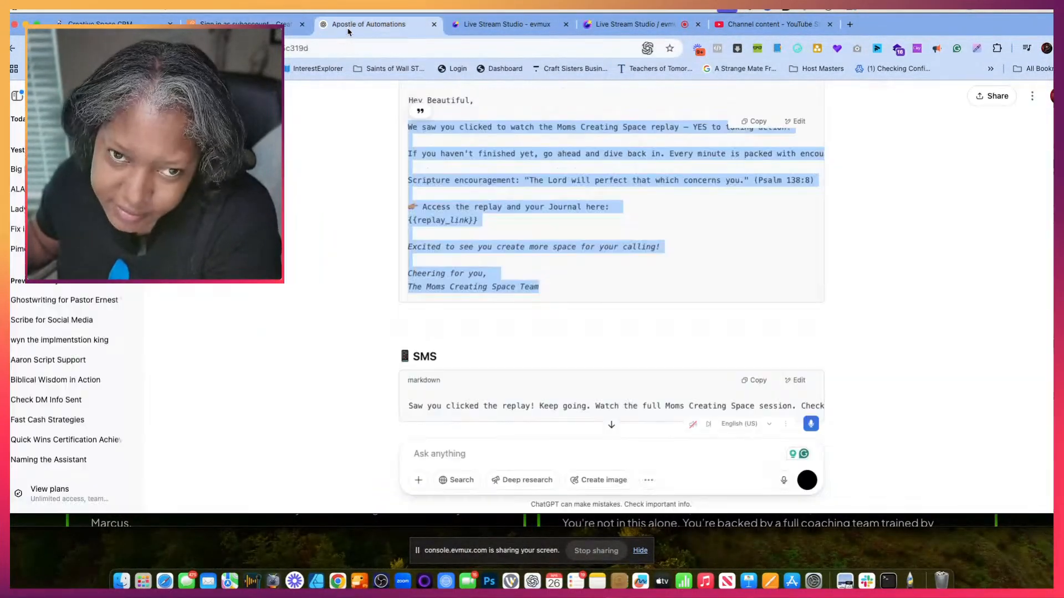
- Switch to ChatGPT and copy the Did Not Click Replay Button subject line, "Your Replay is Still Waiting — Come Grab It!"
click(388, 24)
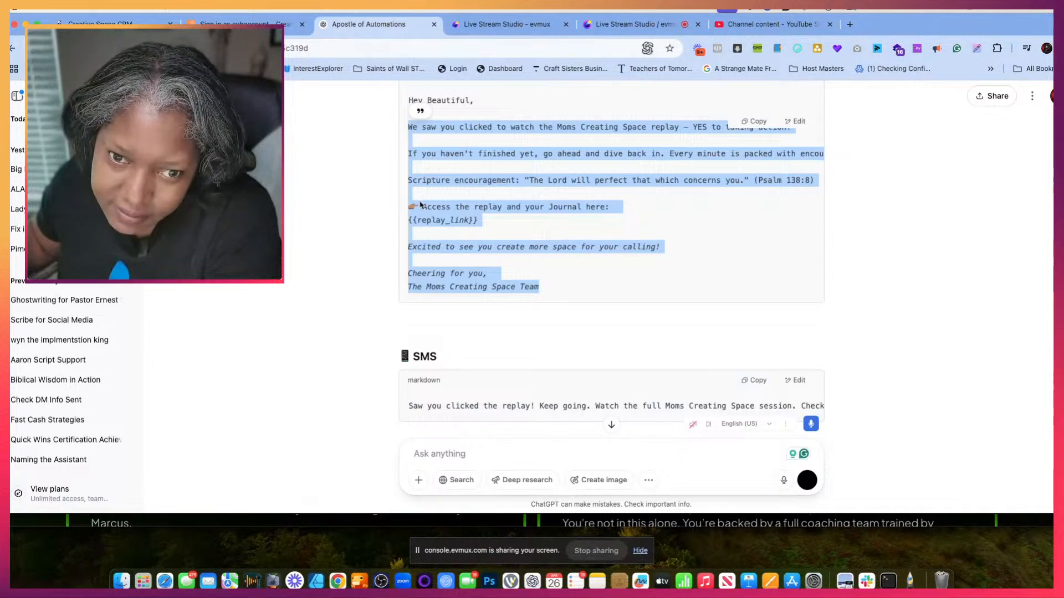
scroll(438, 240, up, 3)
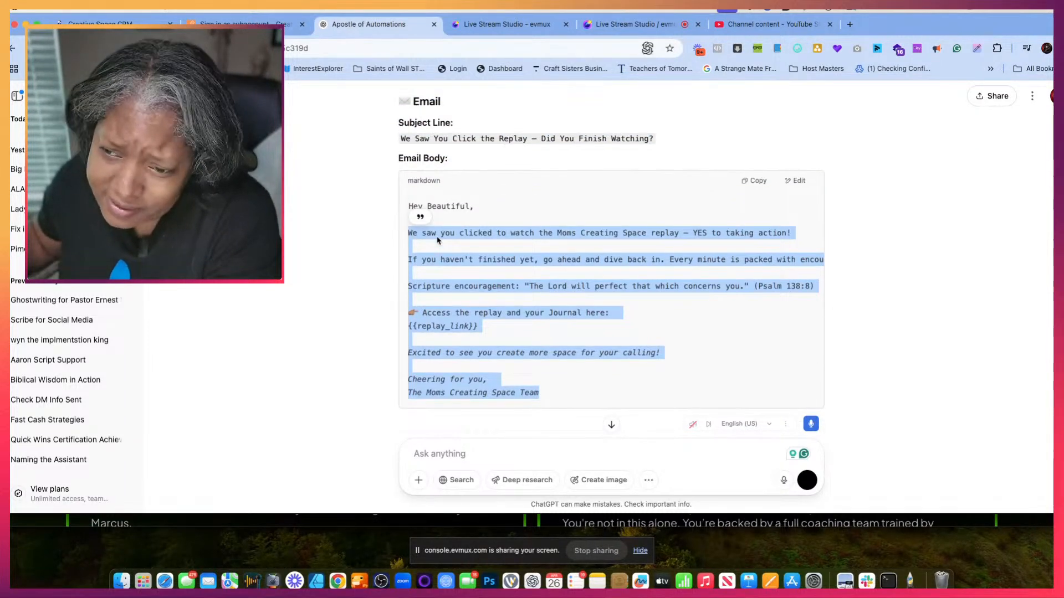
scroll(438, 240, down, 1)
scroll(437, 240, down, 10)
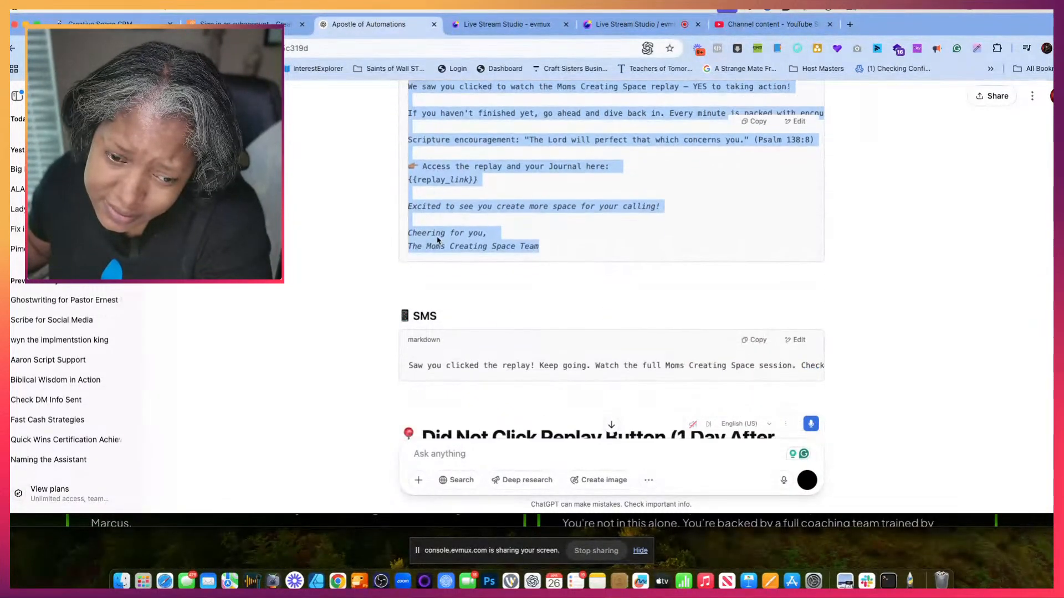
scroll(437, 240, down, 1)
drag(401, 304, 607, 305)
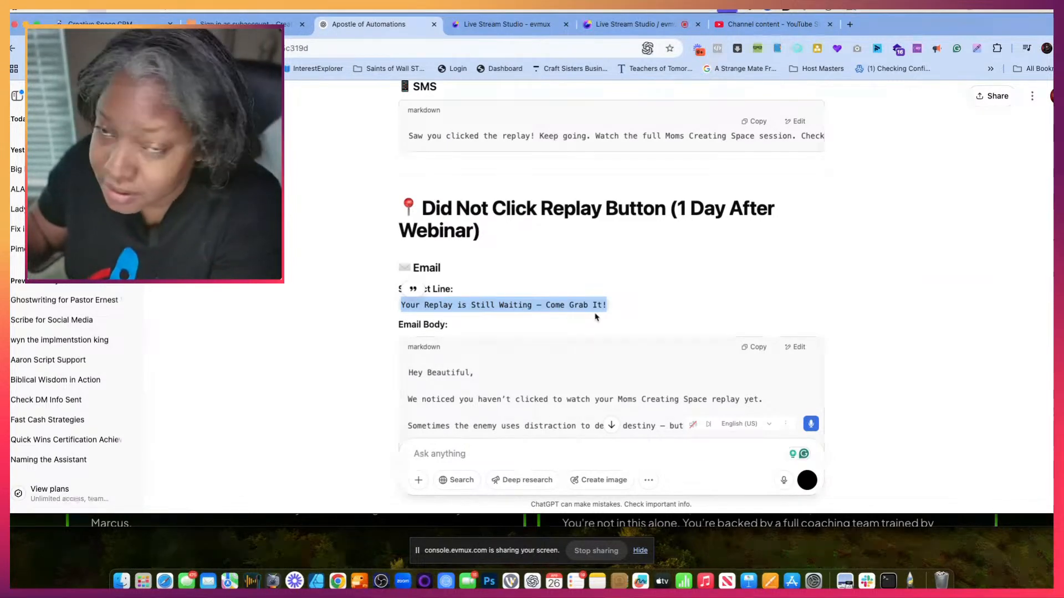
- Return to the webinar settings and clear the default body text of the did not click replay button email
click(245, 25)
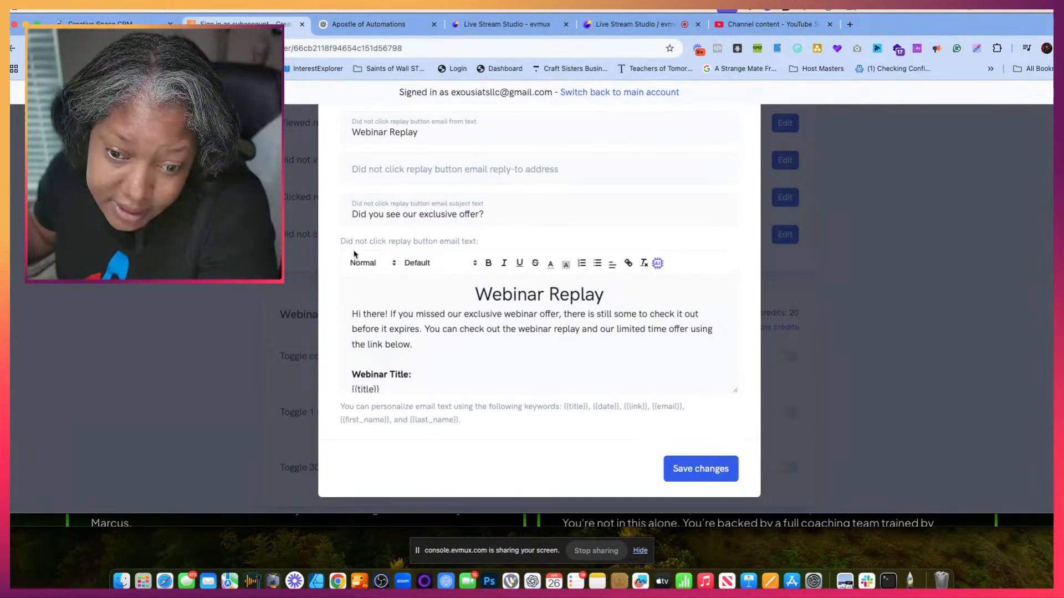
click(429, 373)
key(ctrl+a)
key(BackSpace)
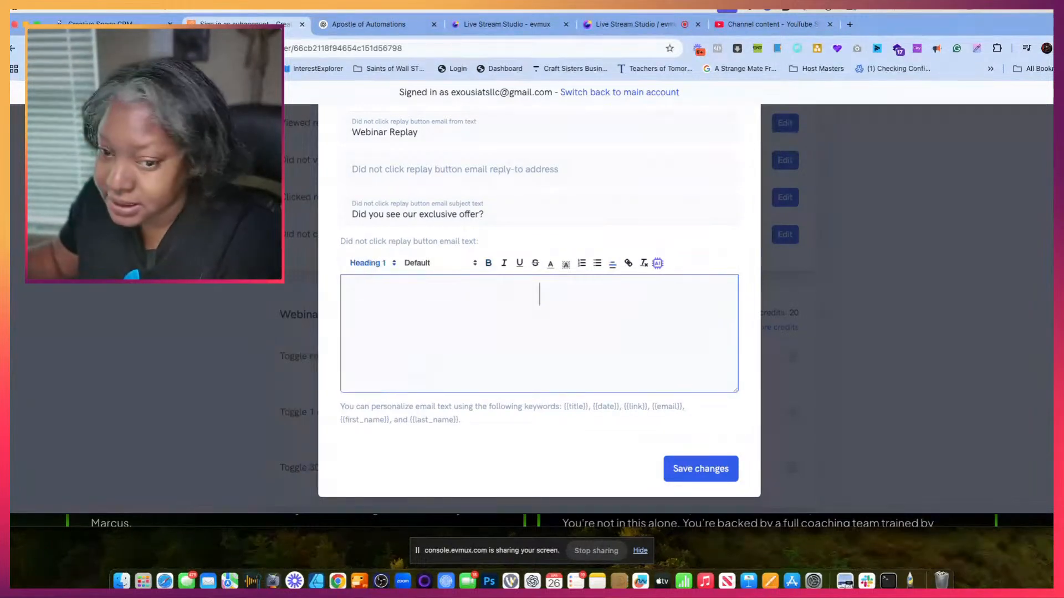
- Set the did not click replay button email's subject to "Your Replay is Still Waiting — Come Grab It!"
text(Your Replay is Still Waiting — Come Grab It!)
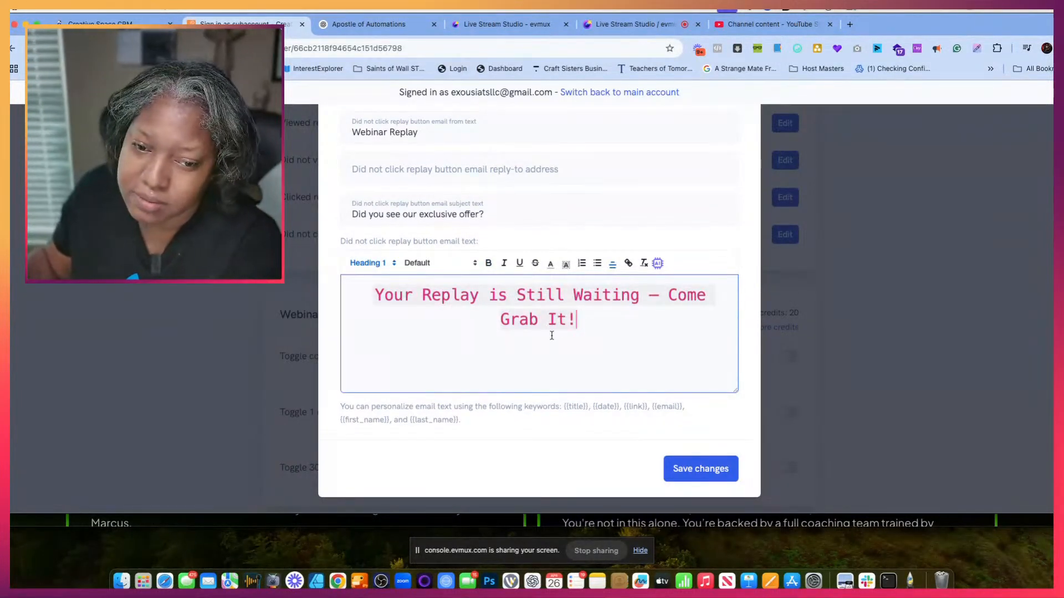
scroll(552, 336, up, 3)
drag(578, 411, 372, 375)
key(super+c)
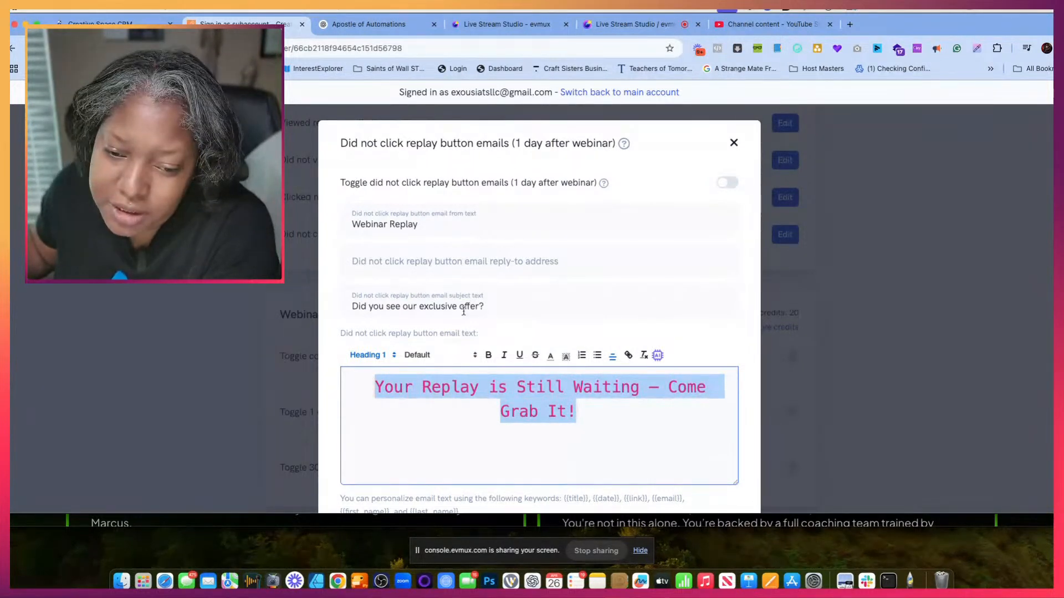
drag(490, 319, 345, 298)
key(super+v)
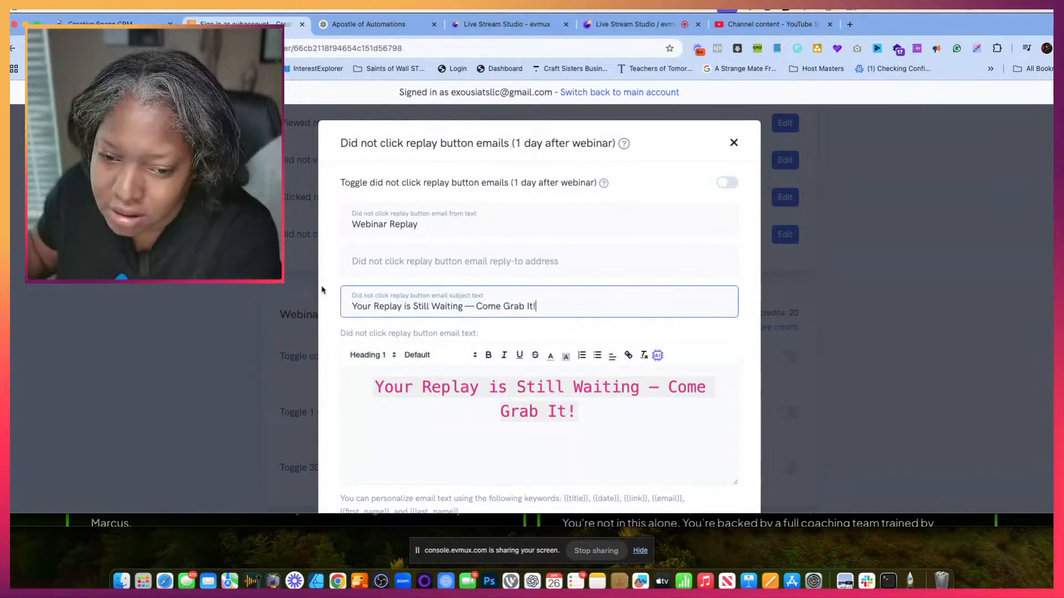
- Replace the subject line misplaced in the email body with ChatGPT's matching text, from "We noticed you haven't clicked" through "With Expectation,"
drag(592, 424, 336, 387)
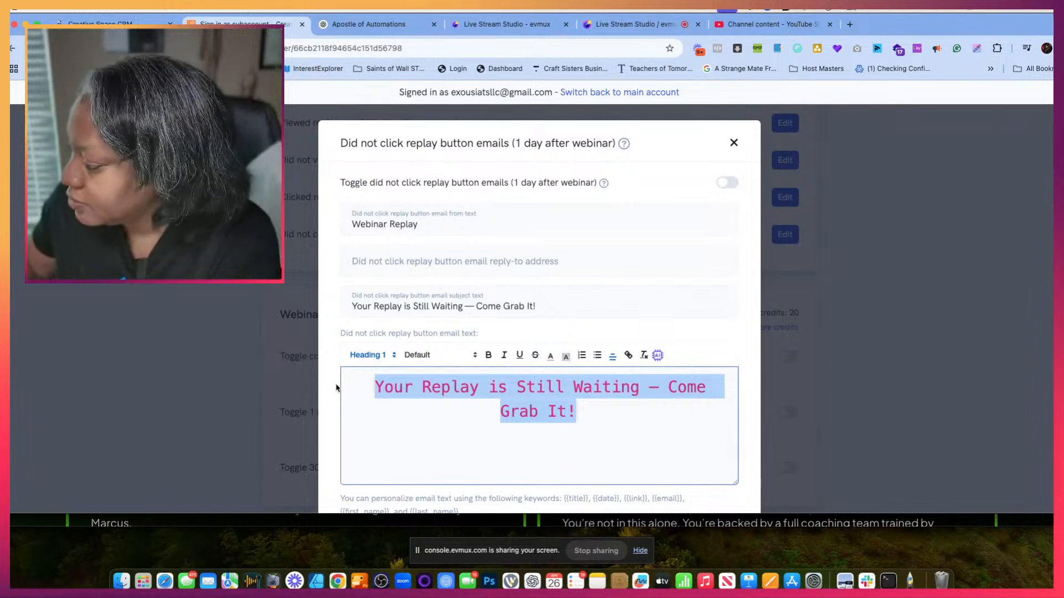
key(BackSpace)
click(366, 24)
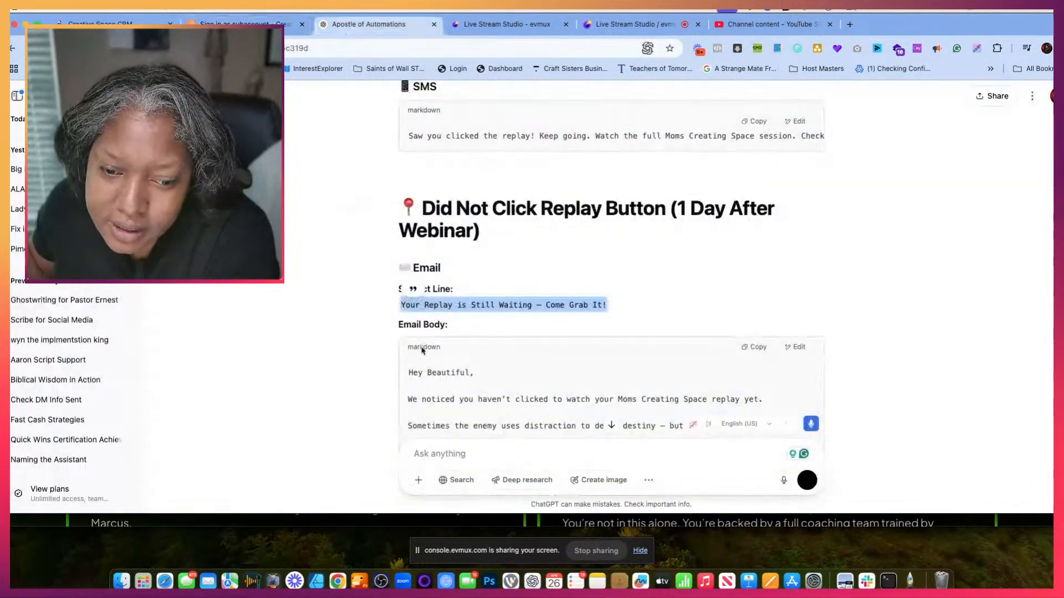
scroll(422, 351, down, 3)
drag(412, 328, 541, 391)
scroll(501, 410, down, 3)
scroll(502, 413, down, 1)
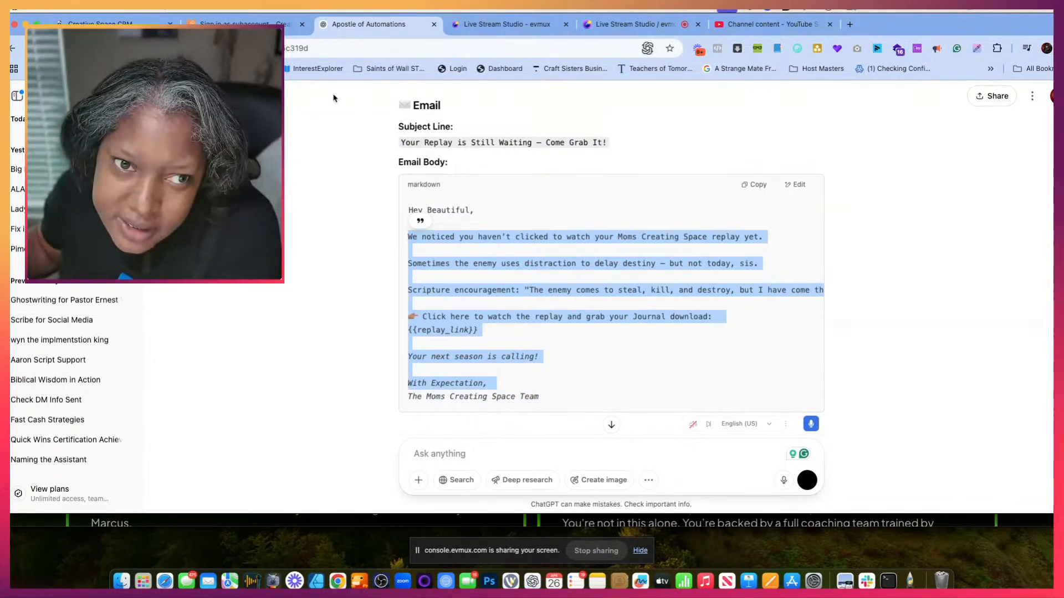
click(238, 24)
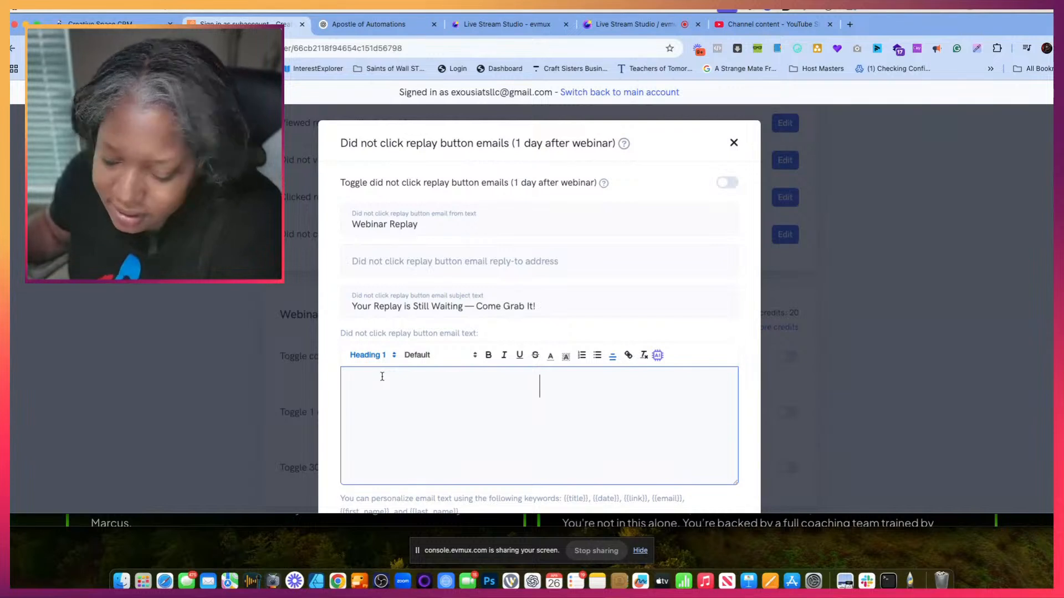
key(super+v)
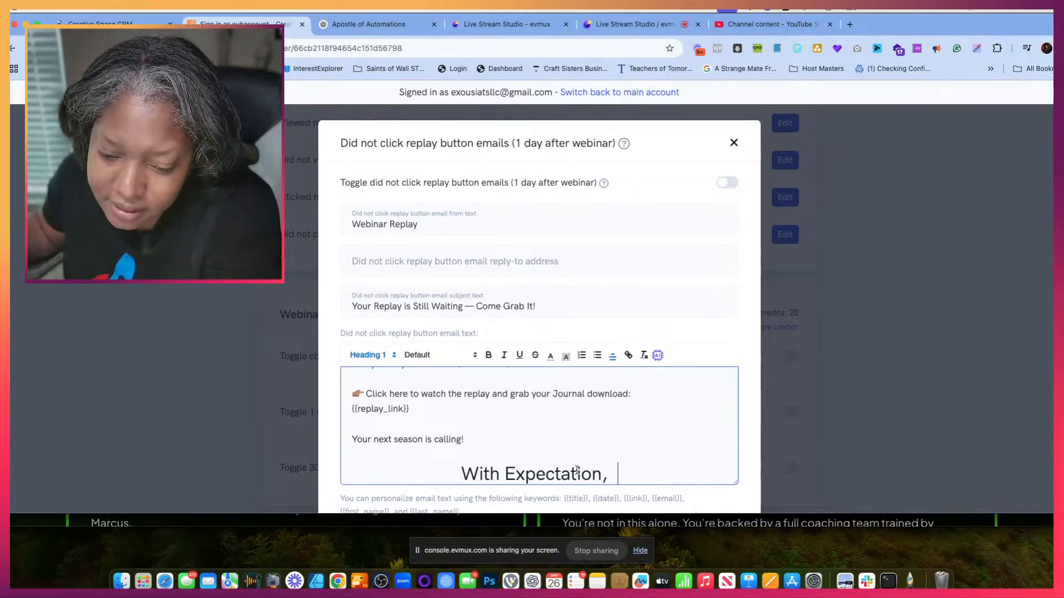
- Delete the oversized "With Expectation," closing and sign off below "Your next season is calling!" with the host's abbreviated name
key(BackSpace)
key(BackSpace)
key(BackSpace)
key(BackSpace)
key(BackSpace)
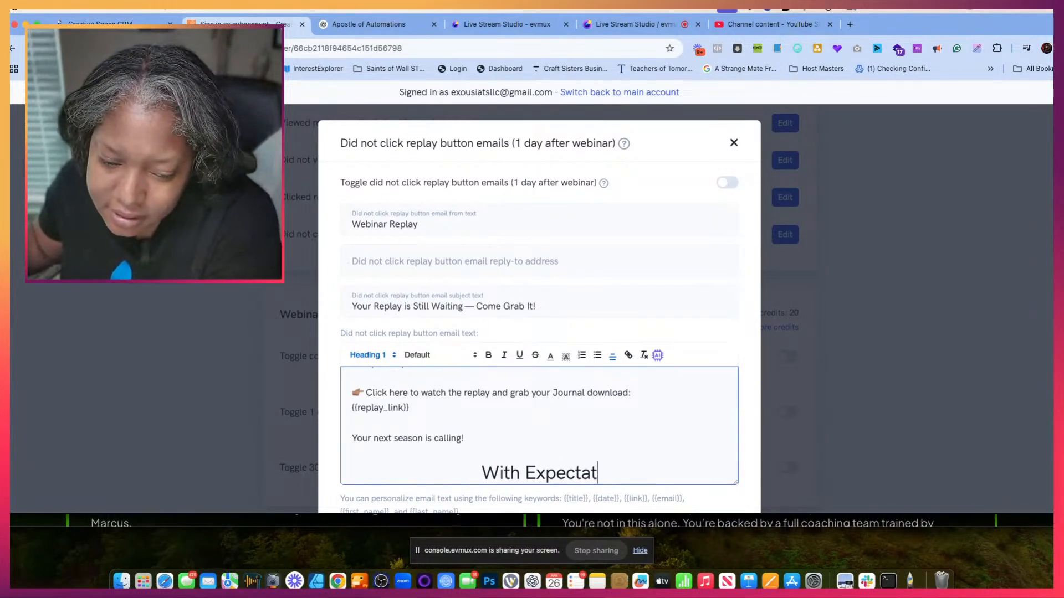
key(BackSpace)
key(BackSpace)
key(BackSpace)
key(BackSpace)
key(BackSpace)
key(BackSpace)
key(BackSpace)
key(BackSpace)
key(BackSpace)
key(BackSpace)
key(BackSpace)
key(BackSpace)
key(BackSpace)
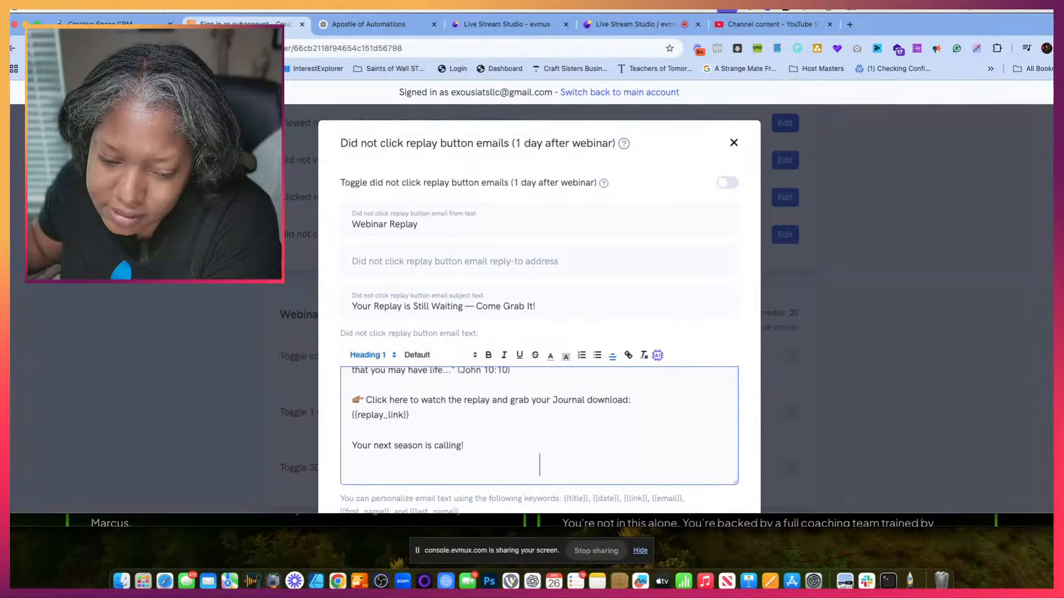
key(BackSpace)
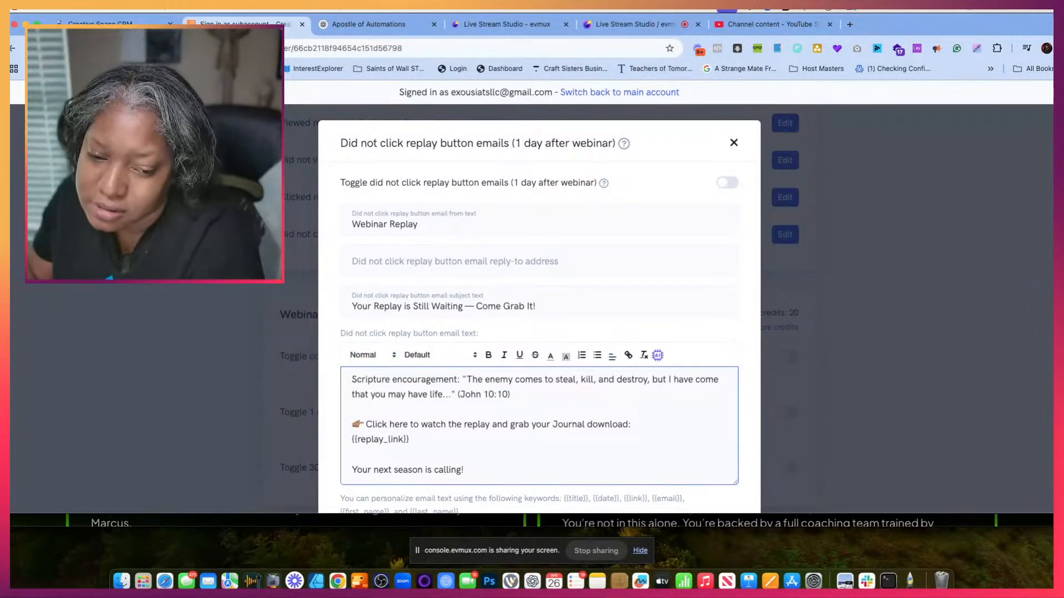
key(Return)
text(DR.G)
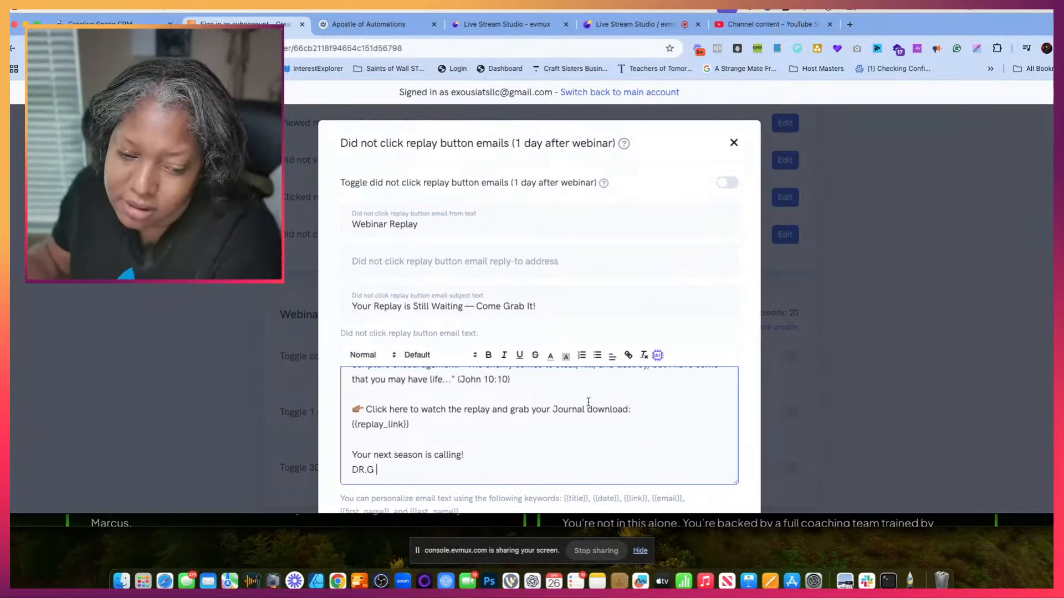
- Swap the {{replay_link}} placeholder in the did not click replay button email for the {{link}} keyword
scroll(527, 430, down, 1)
scroll(526, 430, down, 2)
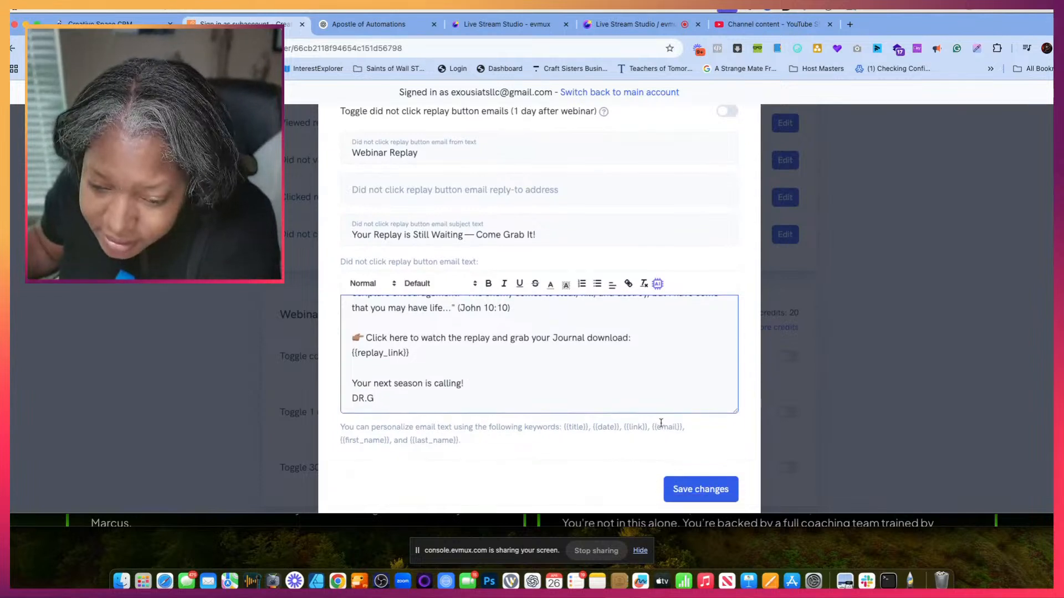
drag(647, 425, 625, 425)
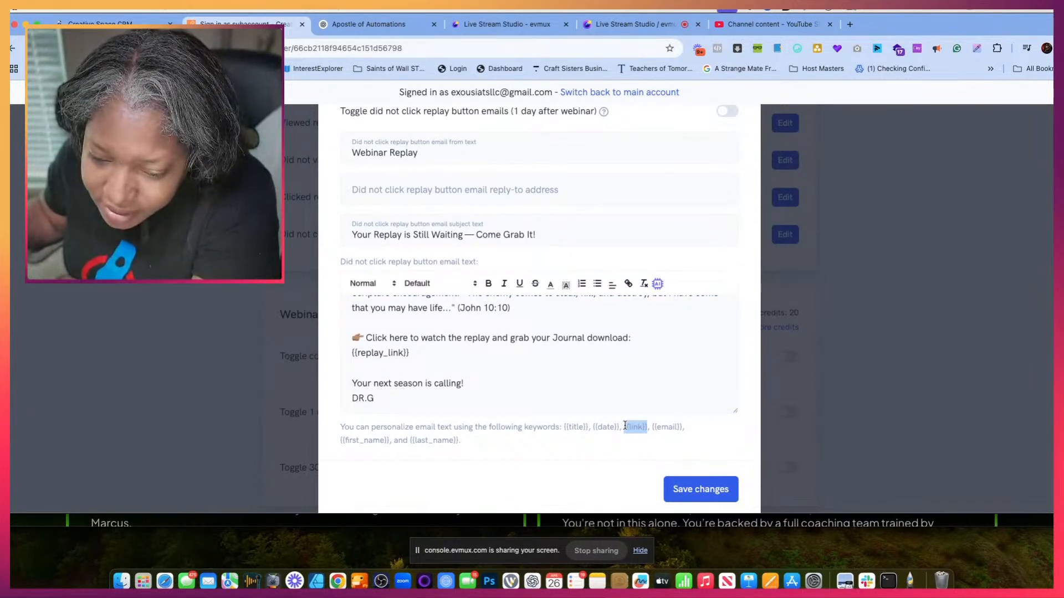
right_click(626, 425)
click(656, 403)
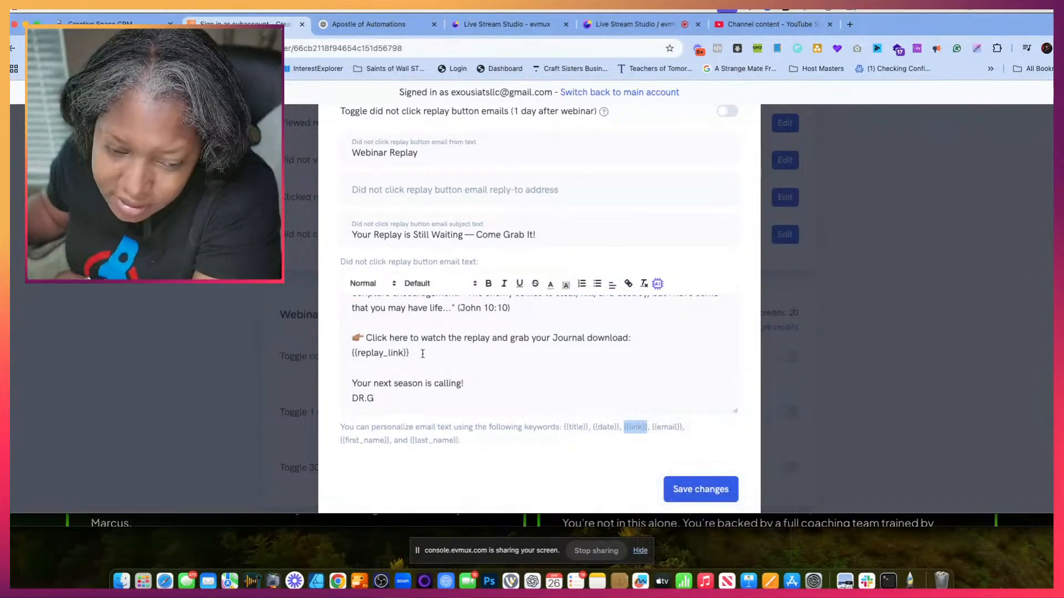
drag(422, 354, 334, 358)
key(super+v)
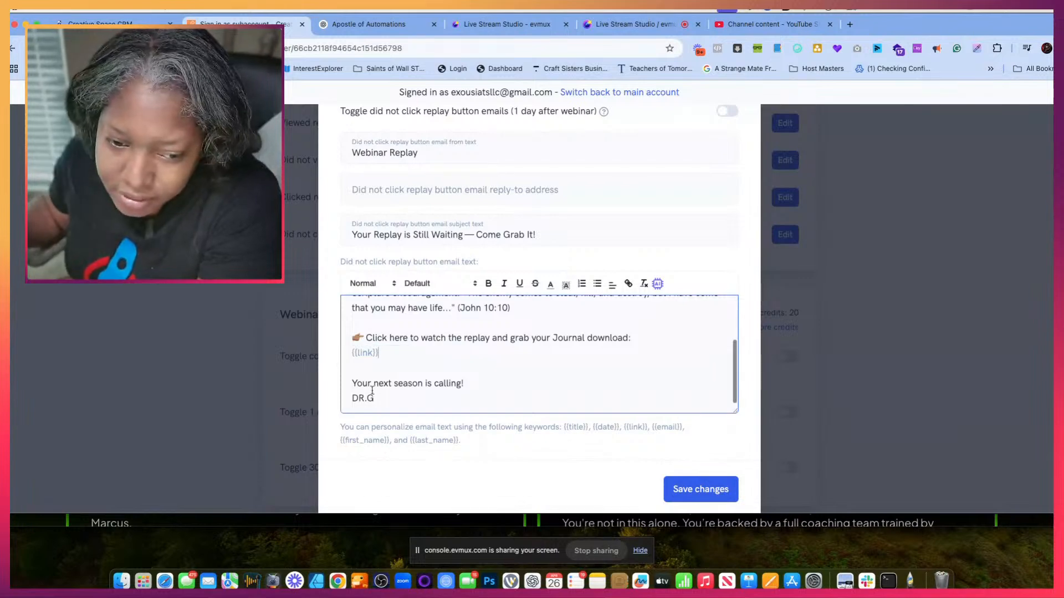
- Save the did not click replay button email and the webinar's notification settings
click(710, 488)
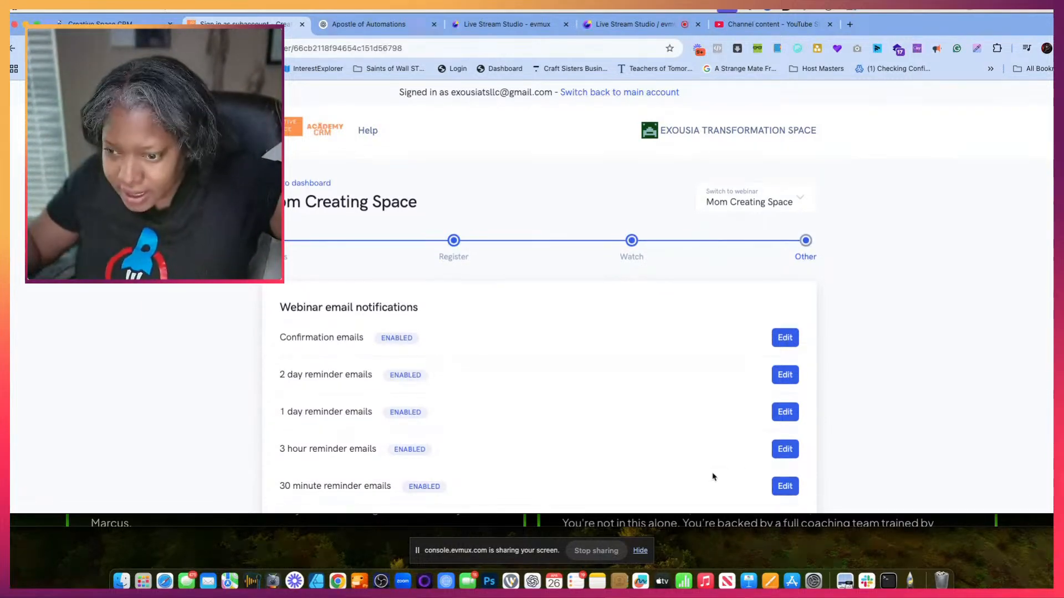
scroll(858, 405, down, 15)
scroll(858, 405, down, 10)
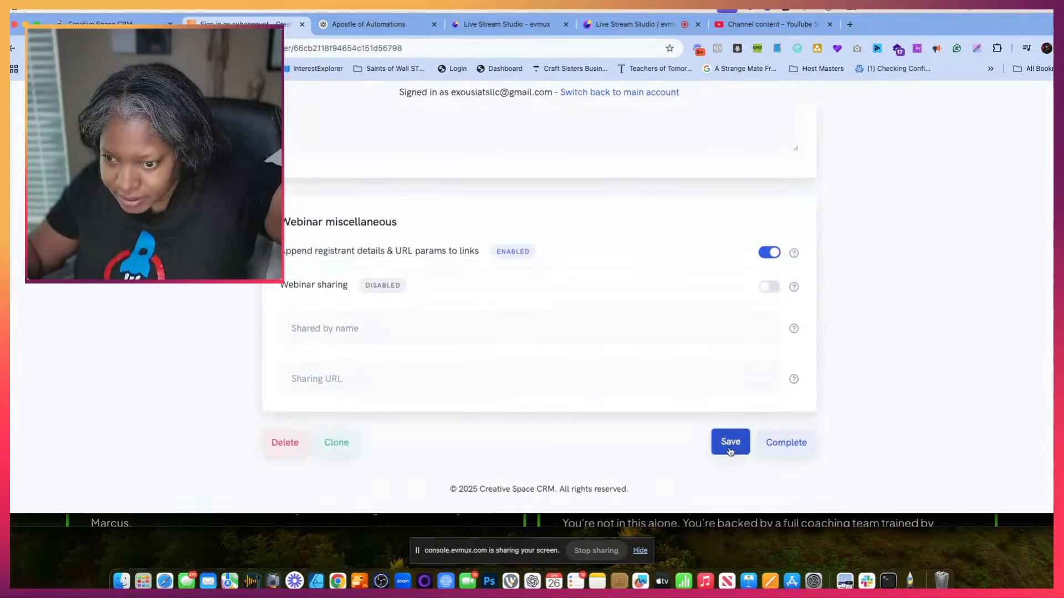
click(729, 442)
- Enable sending a Google Calendar invite to everyone who registers for the webinar, and save the webinar
scroll(719, 409, down, 10)
scroll(713, 395, down, 15)
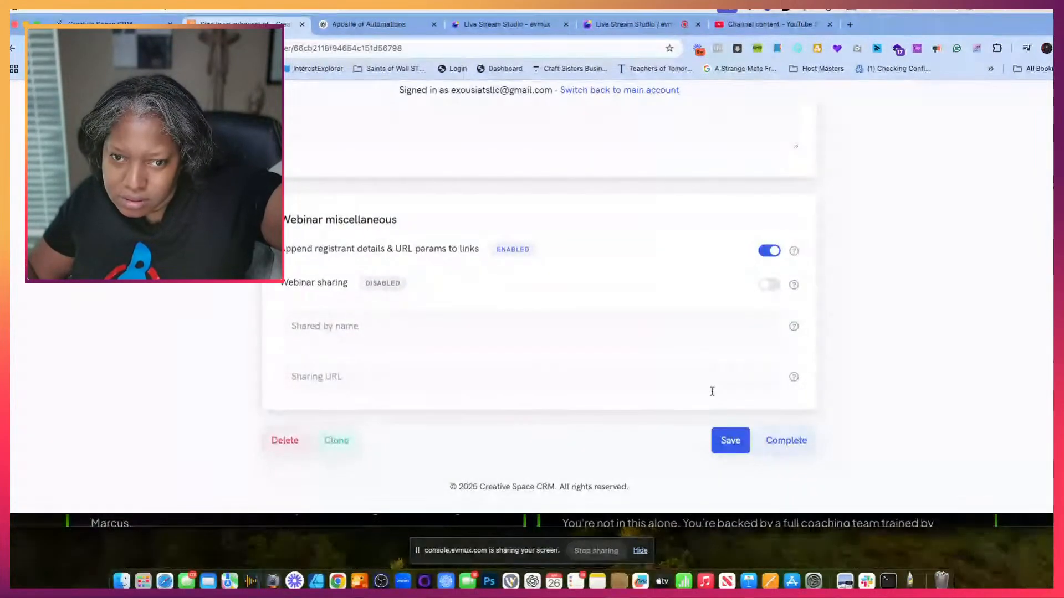
scroll(712, 391, up, 5)
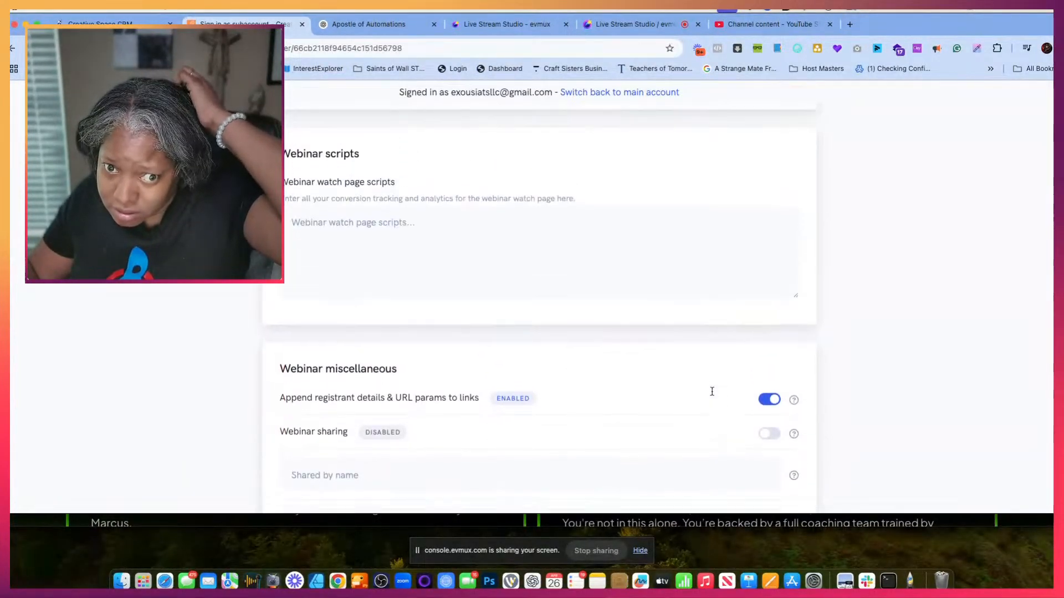
scroll(712, 391, up, 6)
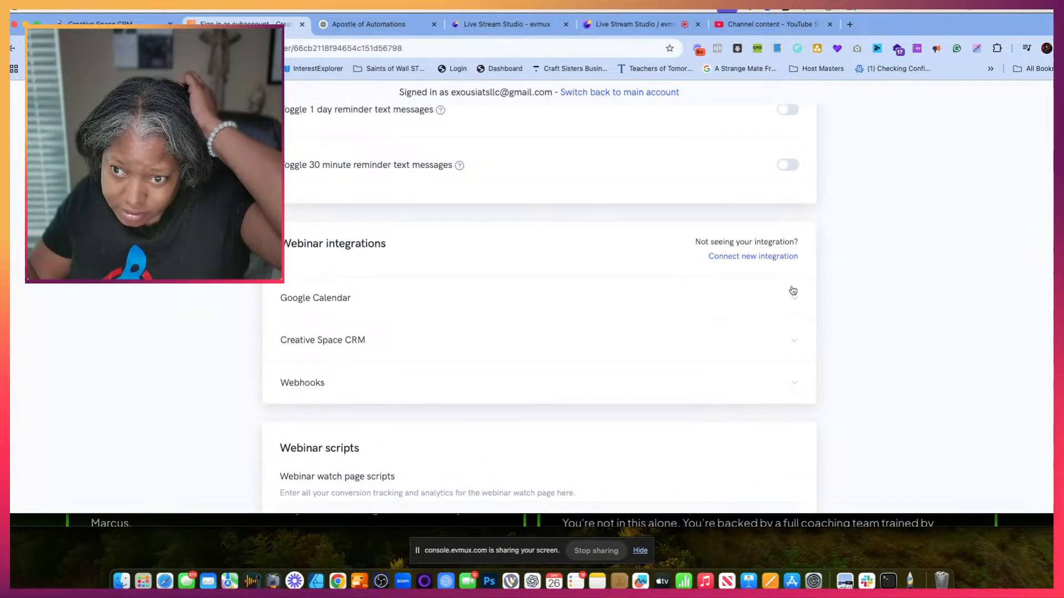
click(793, 292)
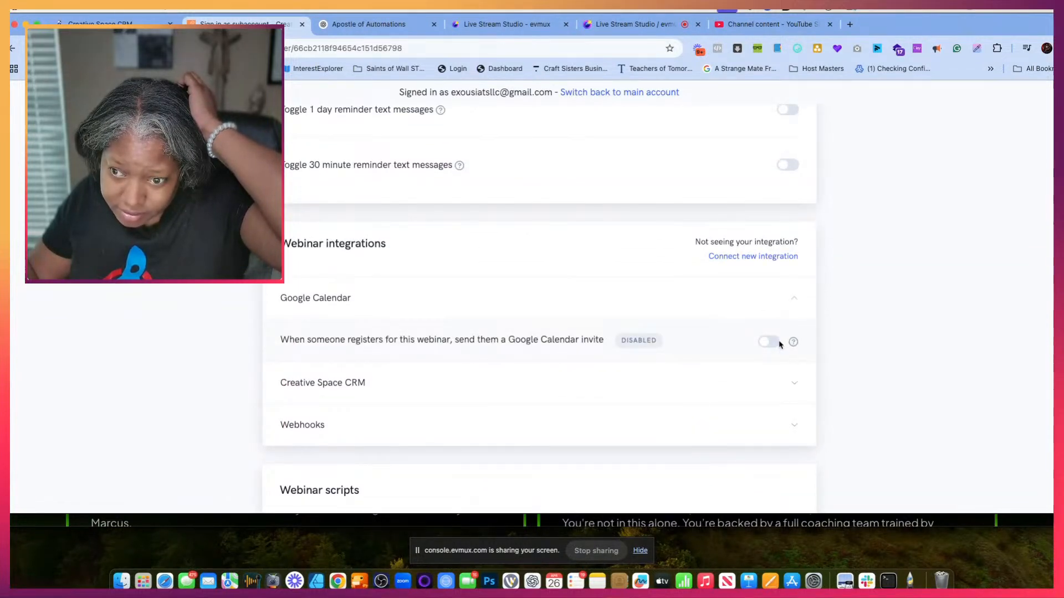
click(767, 343)
scroll(844, 366, down, 10)
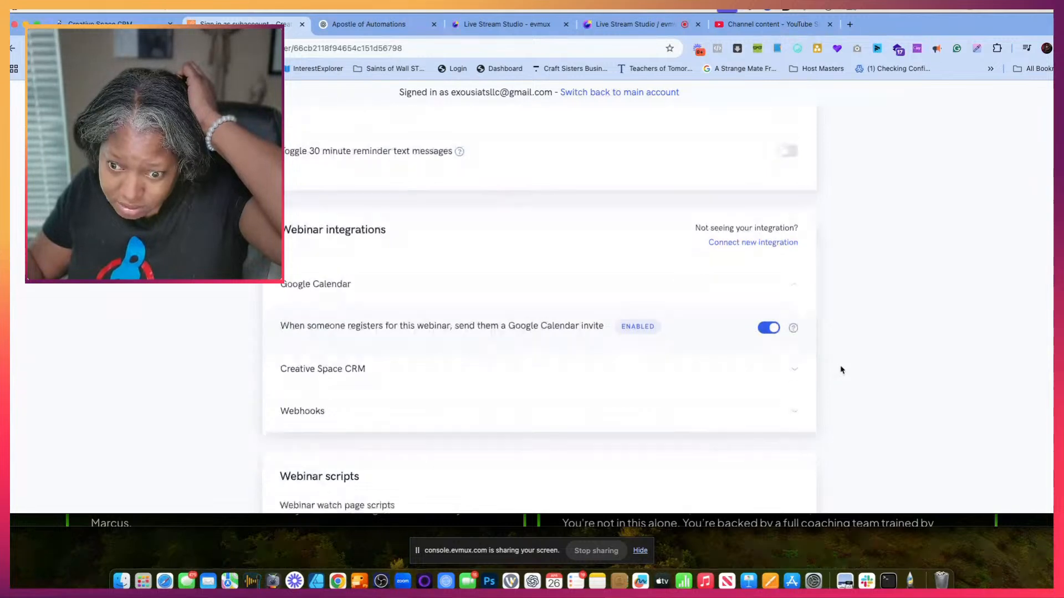
click(732, 441)
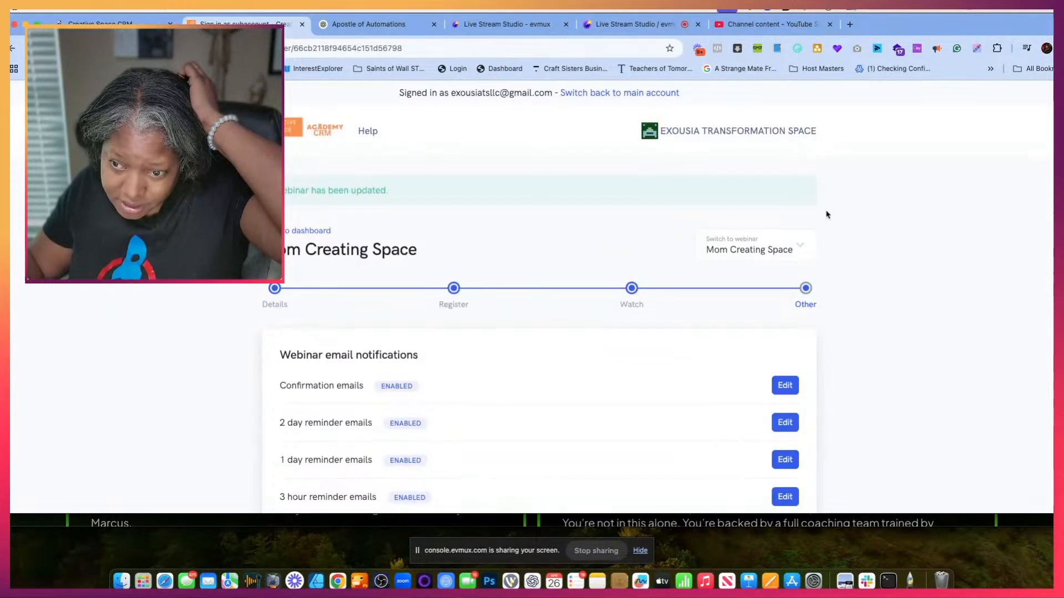
- Review the webinar's registration, thank you and watch room pages, including the watch room builder preview
scroll(826, 215, down, 15)
scroll(826, 214, up, 15)
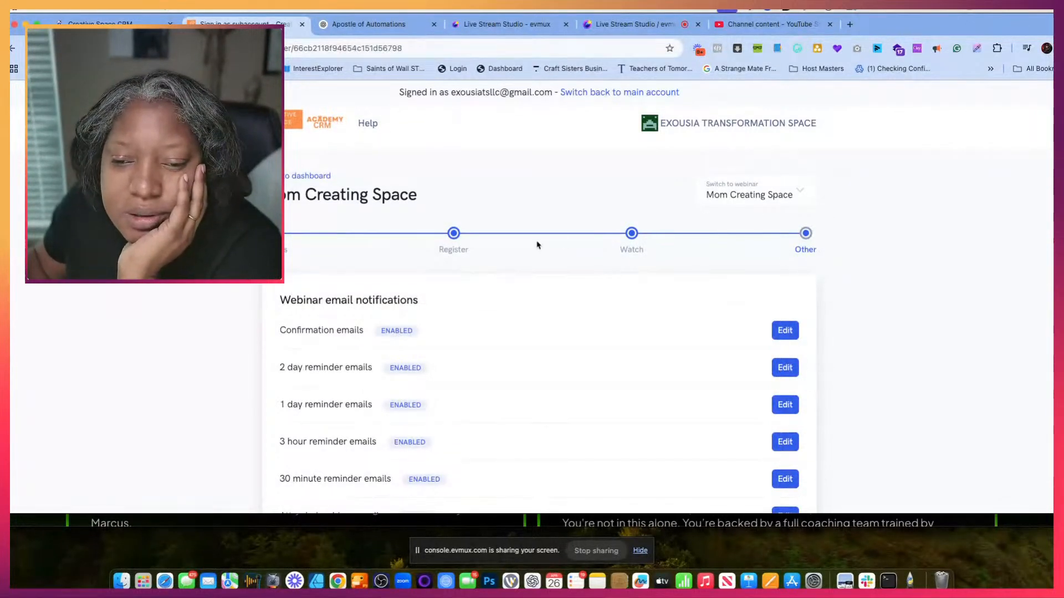
click(451, 242)
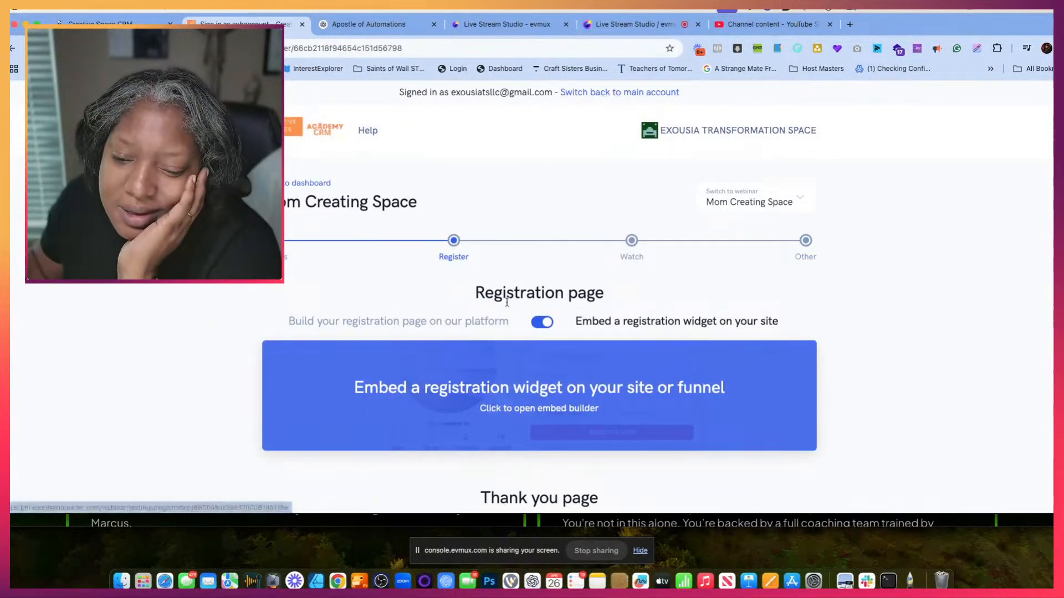
scroll(521, 328, down, 3)
scroll(518, 330, up, 1)
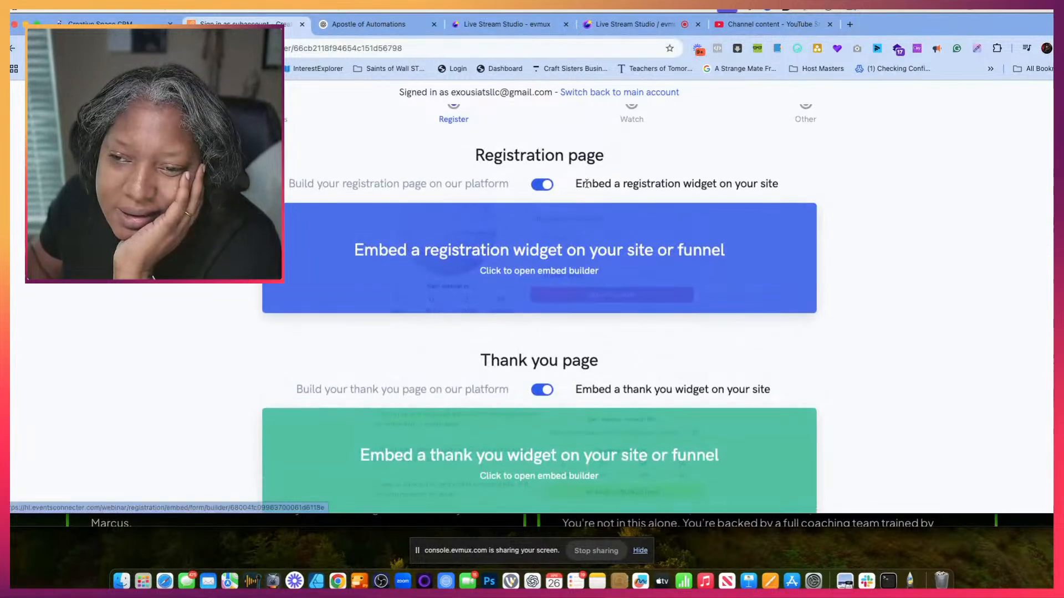
click(633, 117)
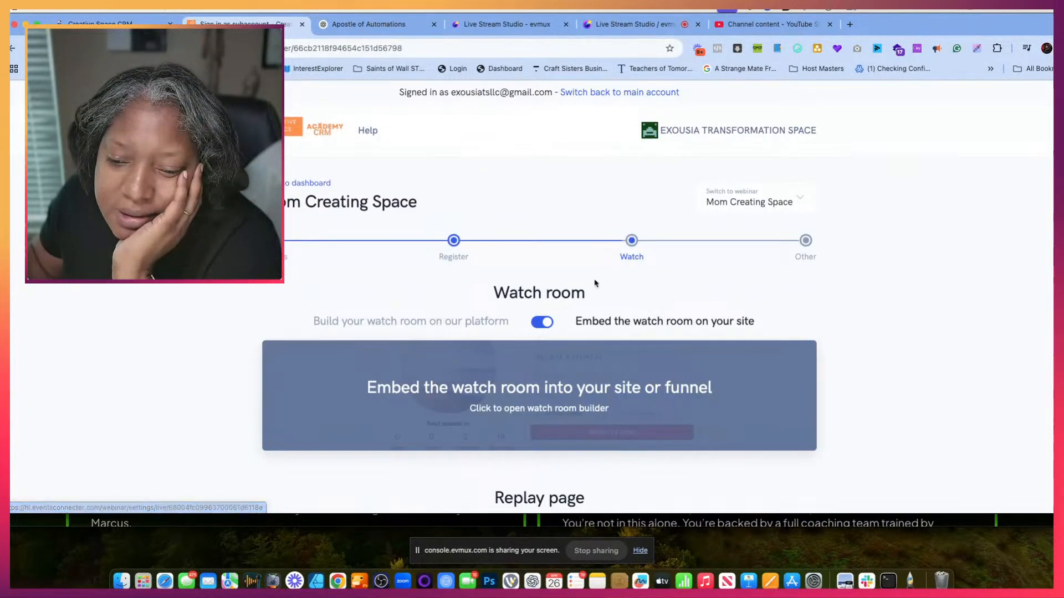
click(581, 408)
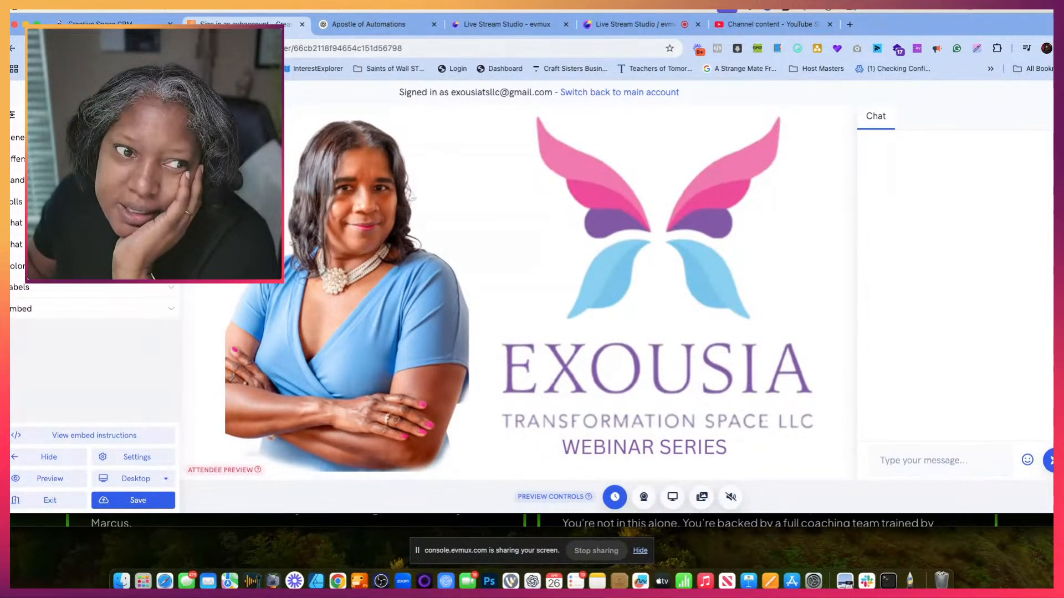
click(13, 48)
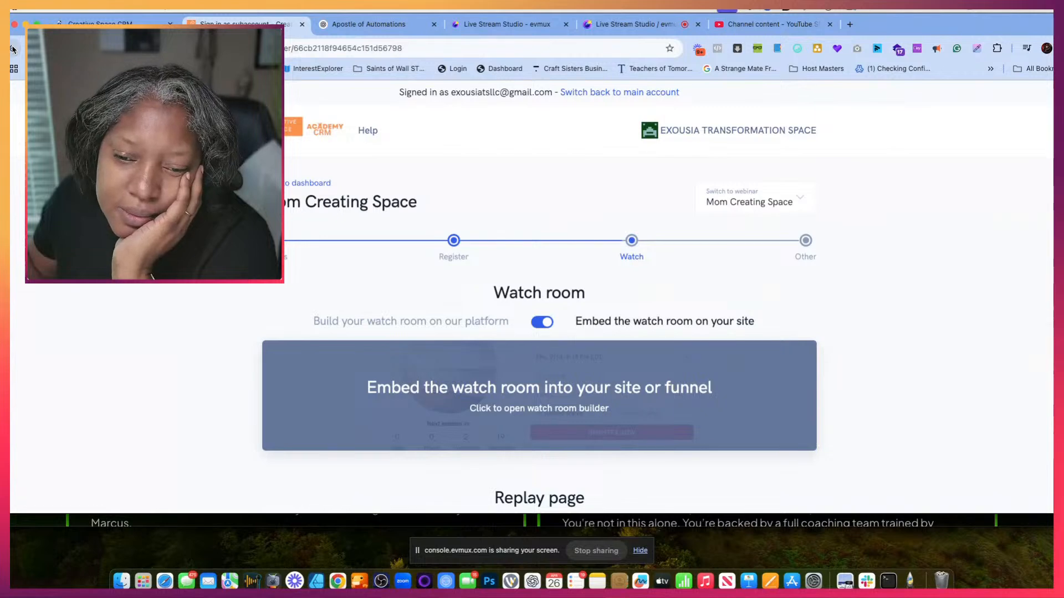
click(453, 240)
click(287, 244)
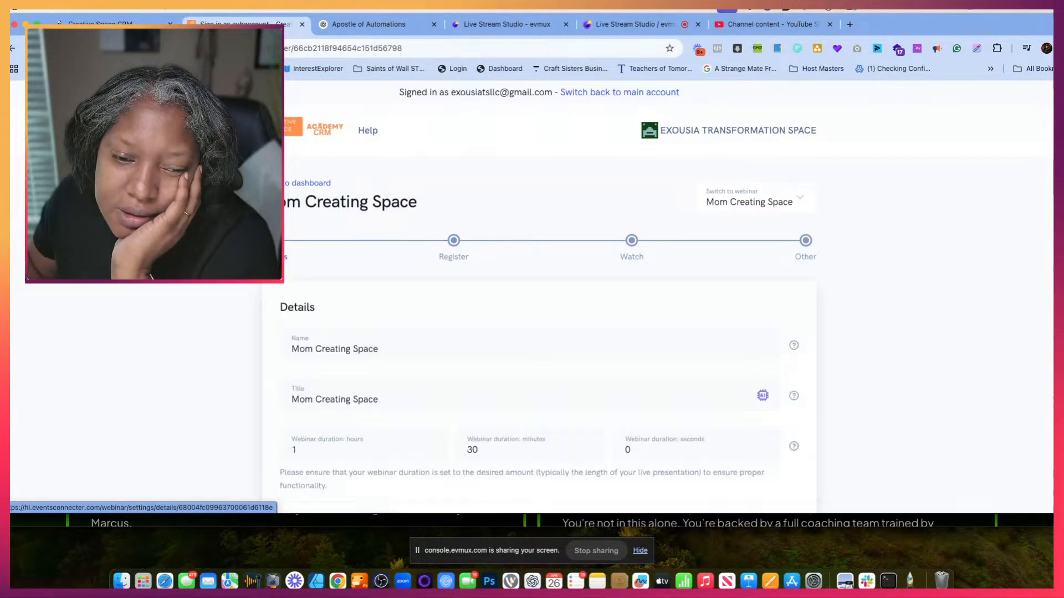
scroll(427, 316, down, 10)
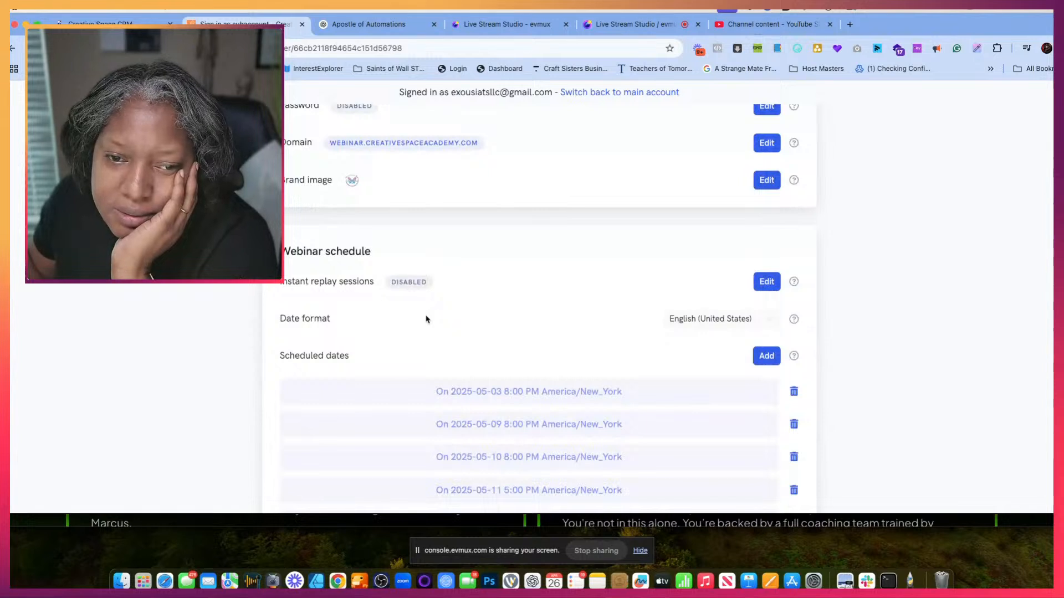
scroll(427, 319, down, 5)
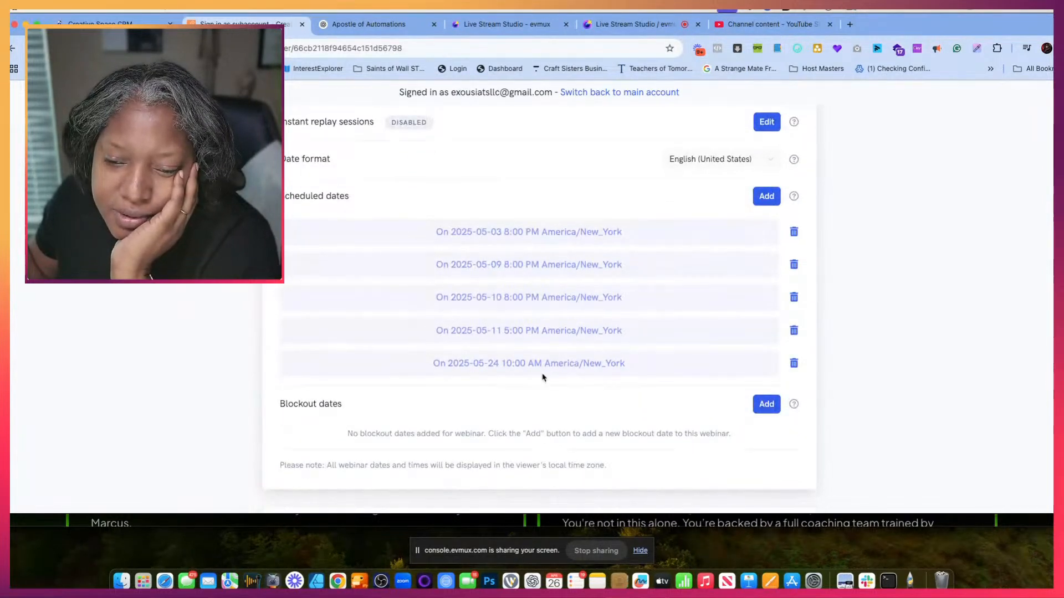
click(794, 364)
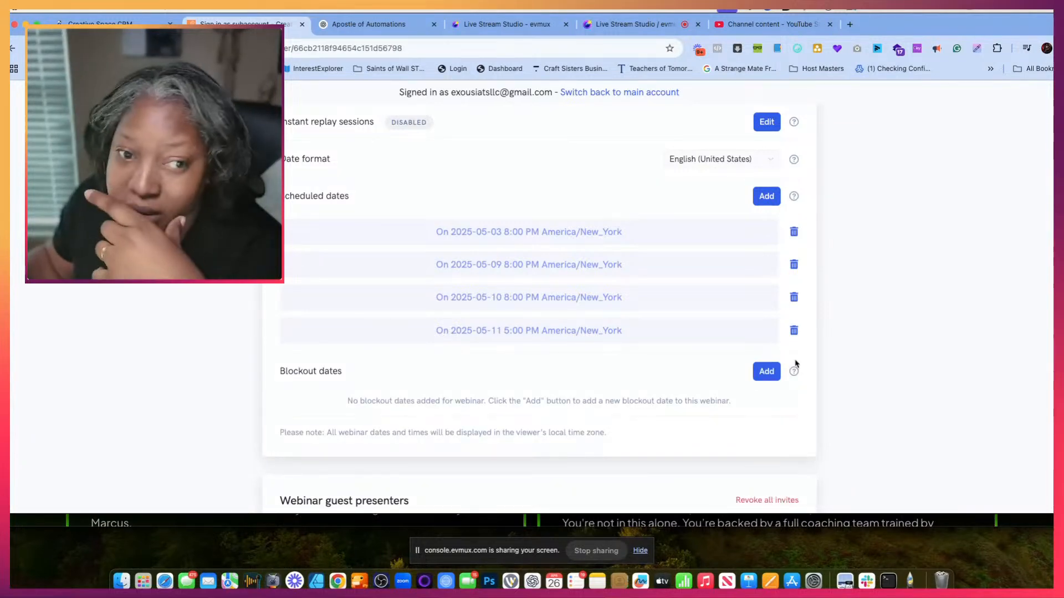
scroll(598, 216, up, 2)
scroll(598, 217, down, 6)
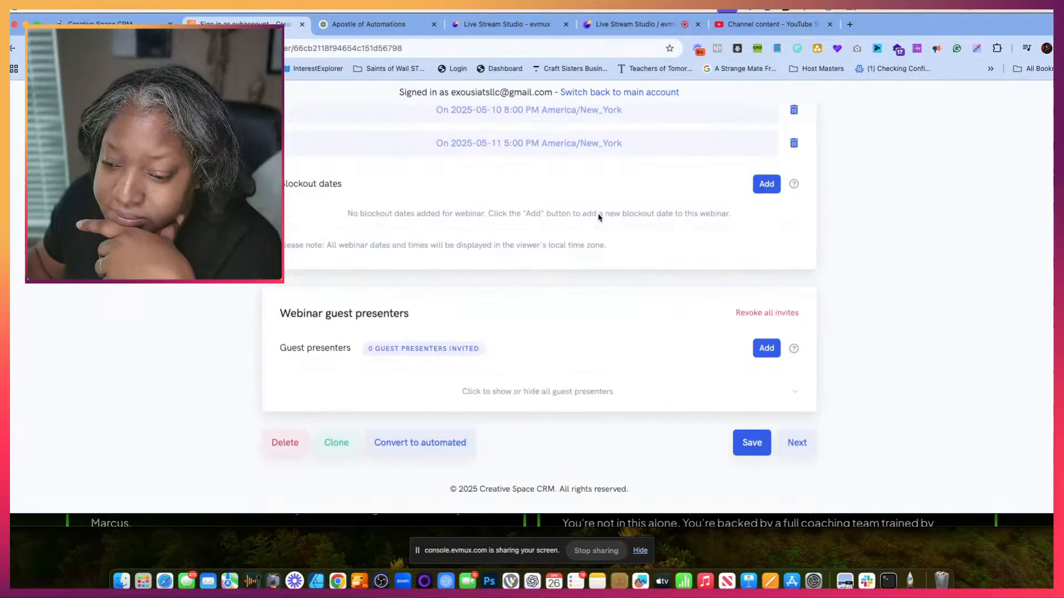
click(755, 446)
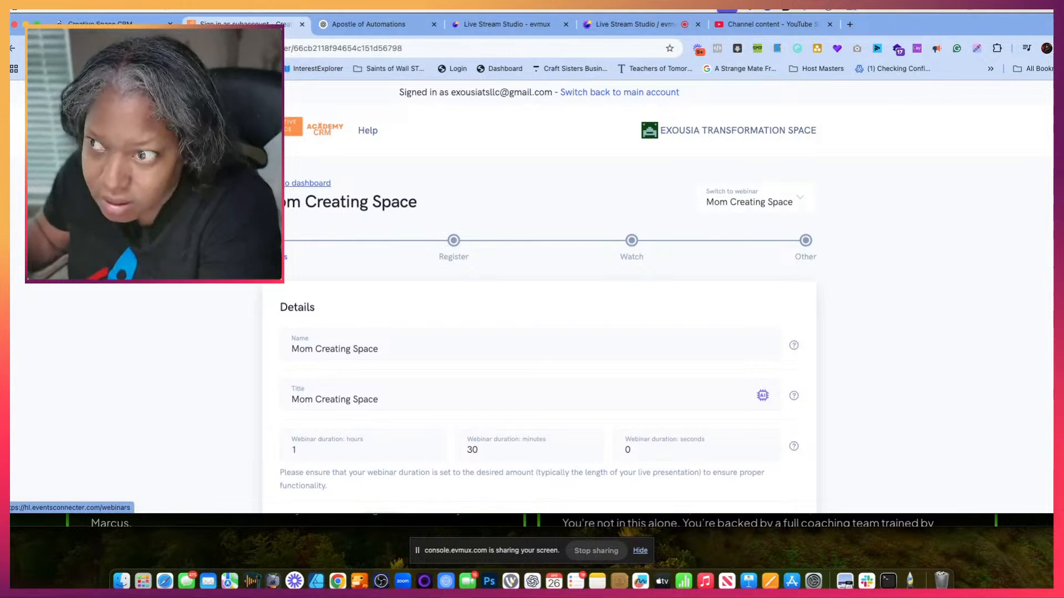
- Return to the webinars dashboard and clone the Mom Creating Space webinar
click(279, 183)
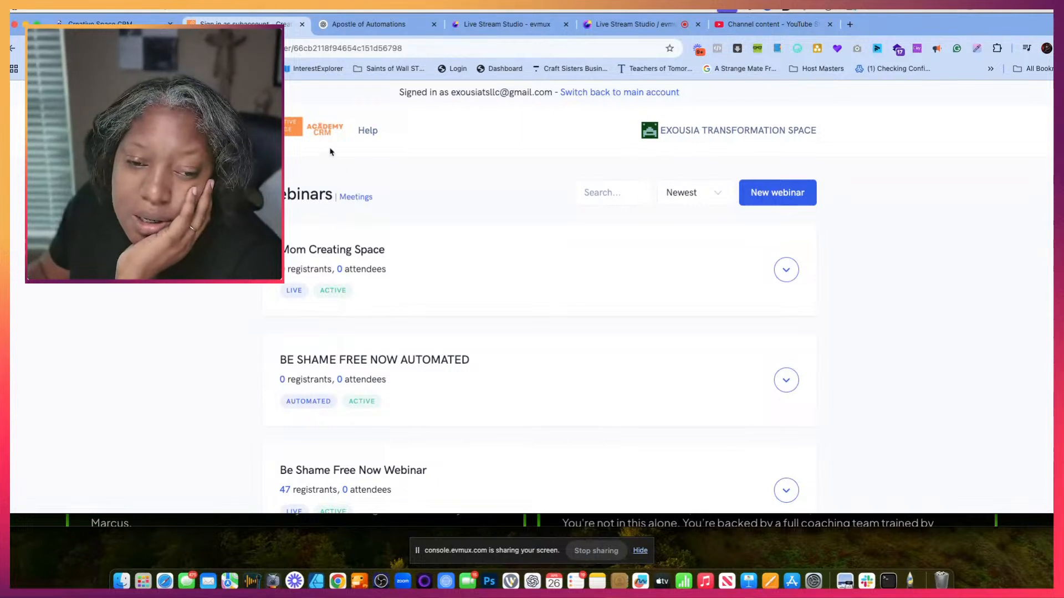
click(788, 270)
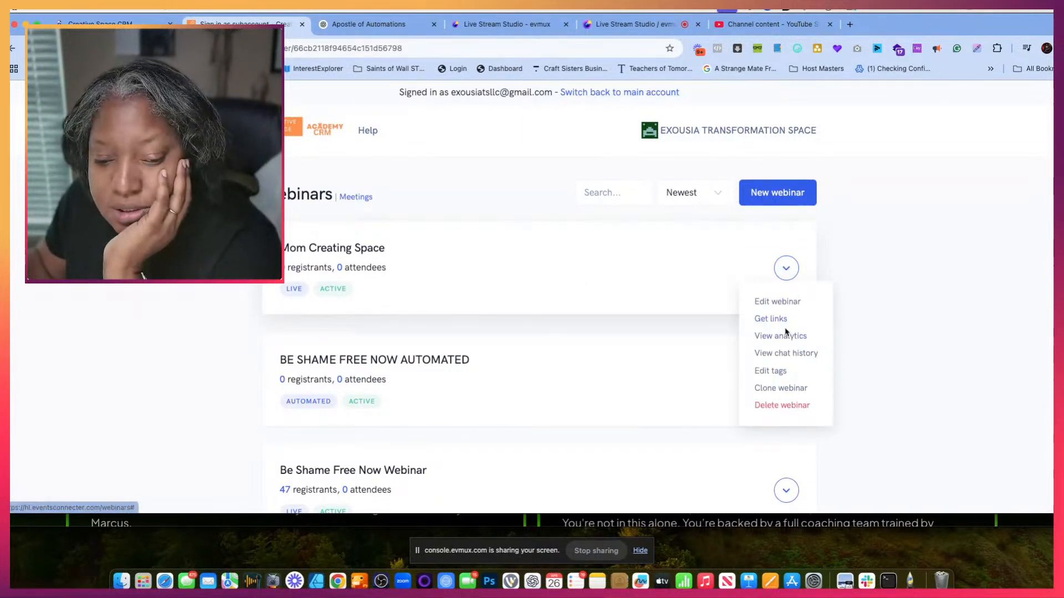
click(780, 388)
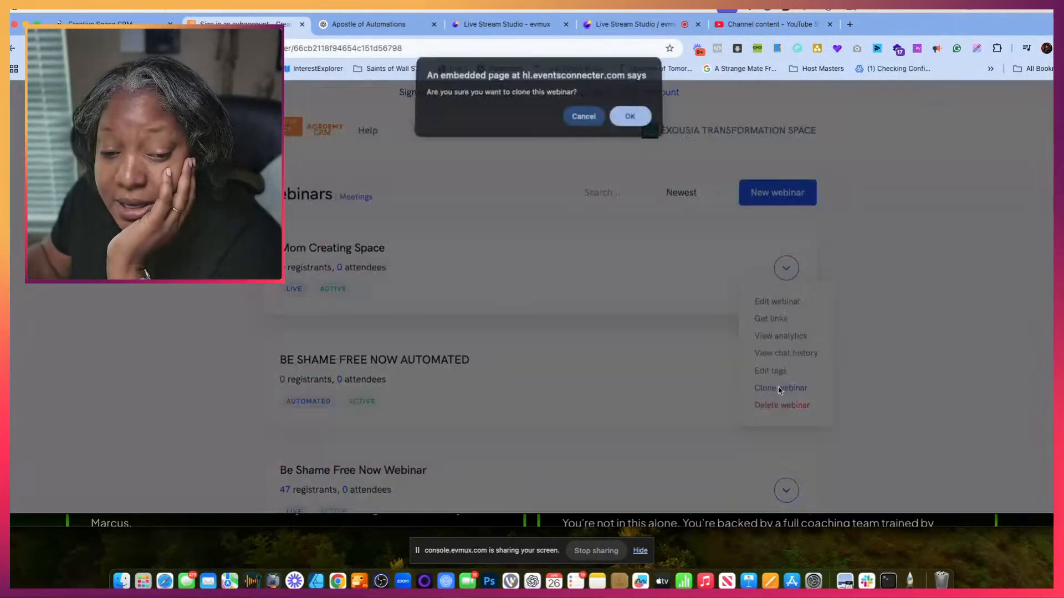
click(630, 117)
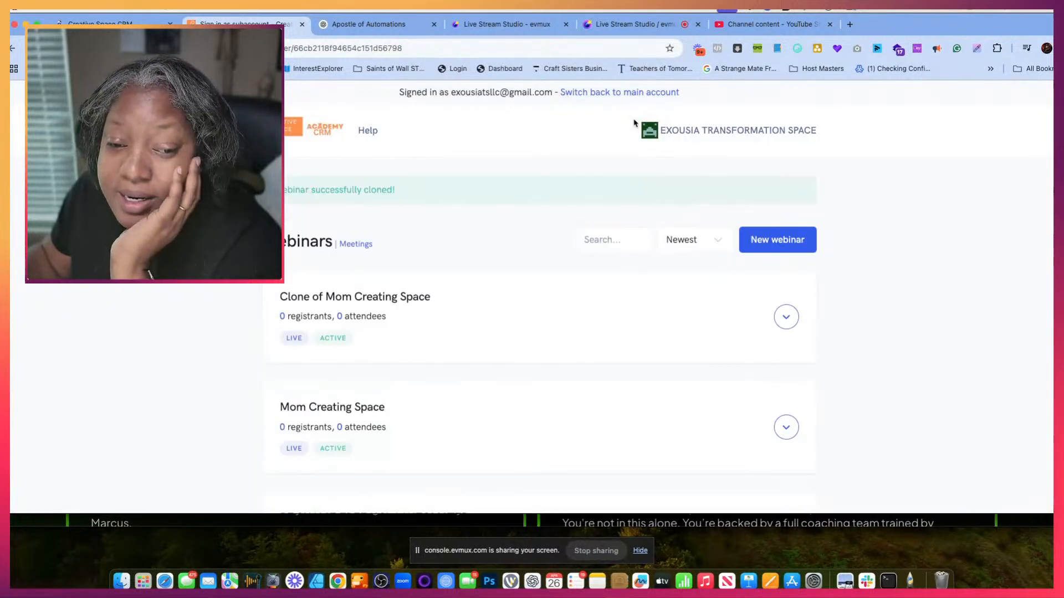
- Rename the cloned webinar as "1 Day Intensive Mom's Creative space" in its details
click(785, 314)
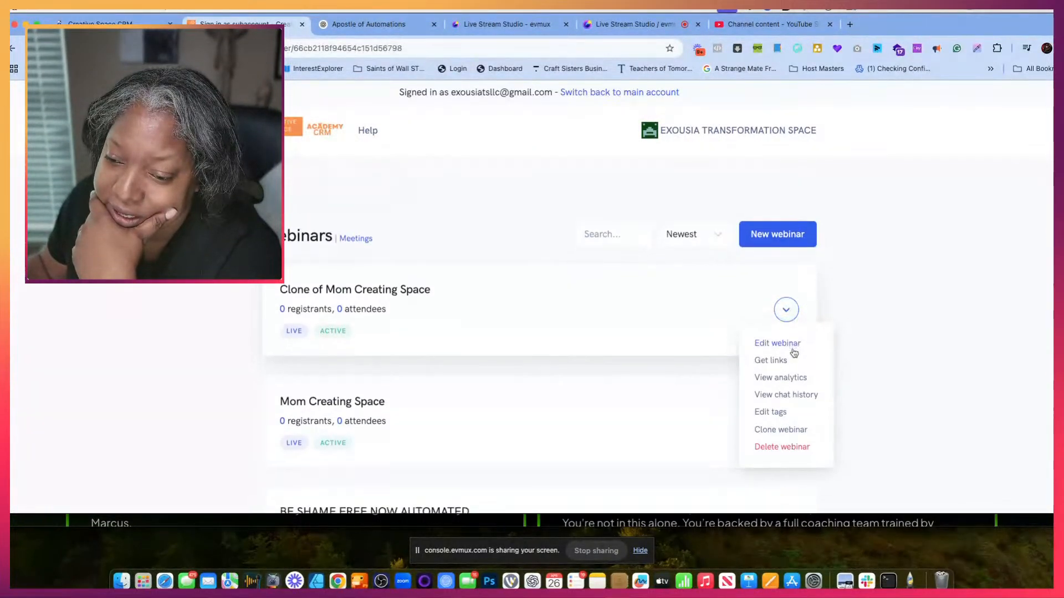
click(789, 303)
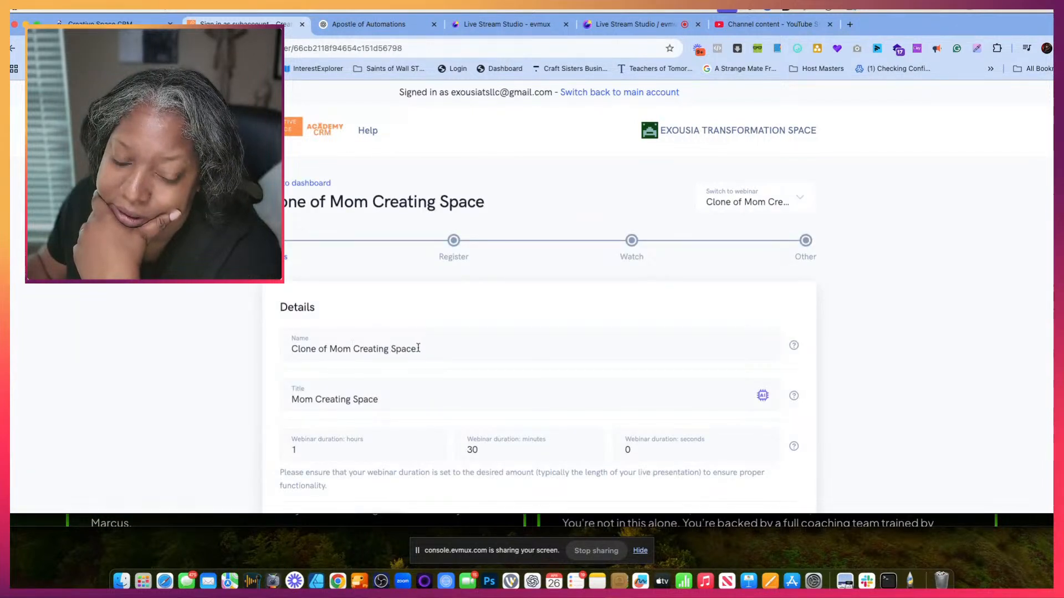
drag(418, 348, 290, 347)
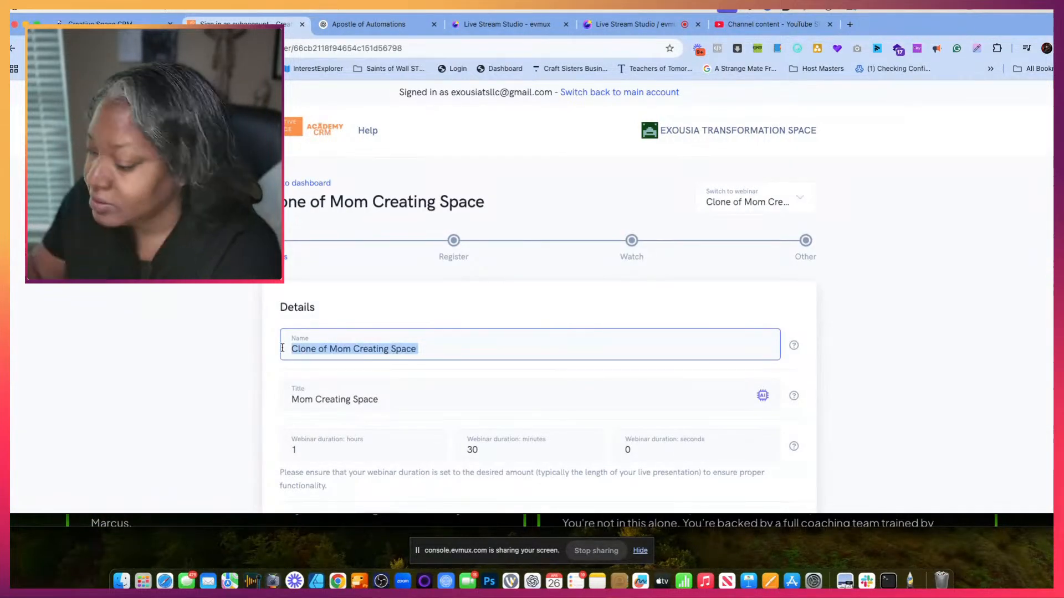
text(1 Day)
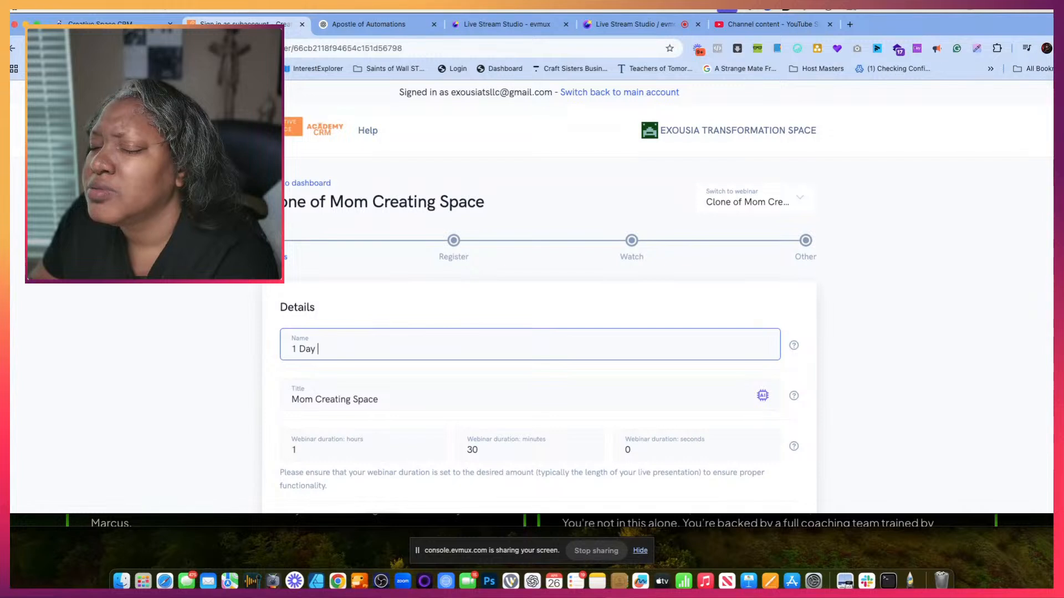
text(Intensiv)
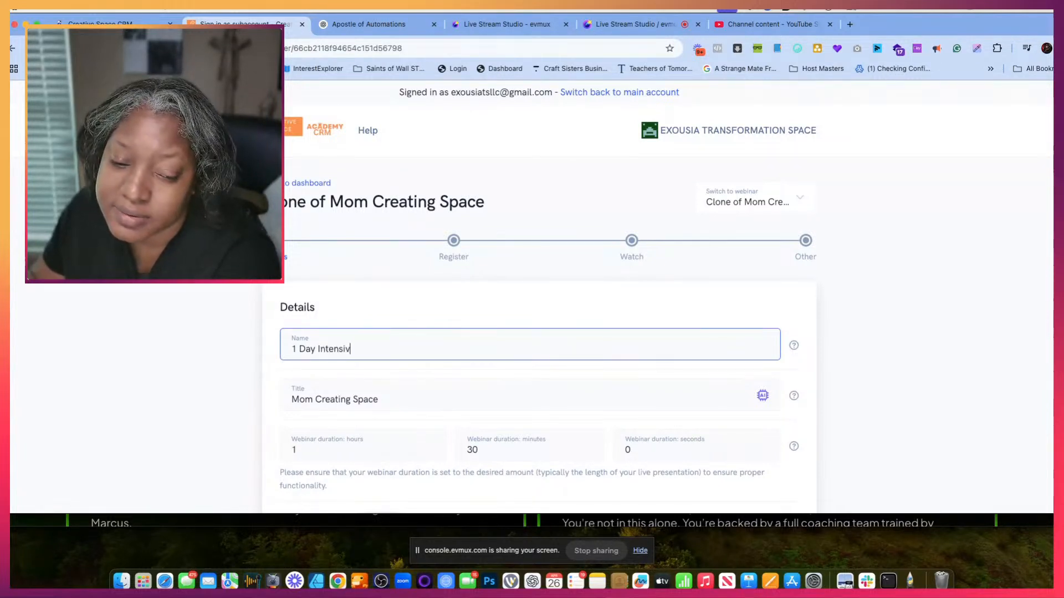
text(e M)
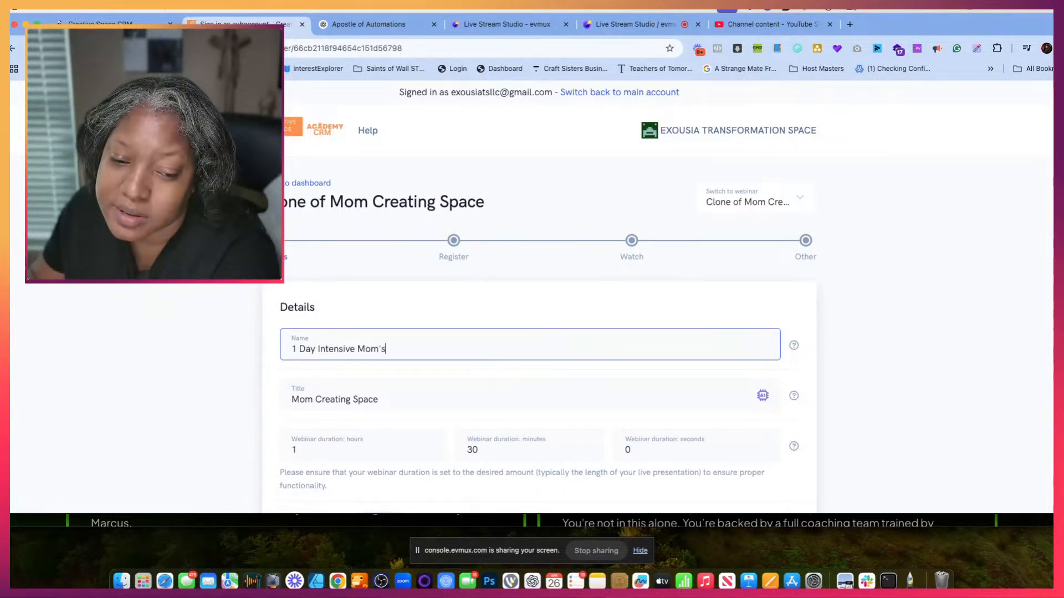
text(om's Creative space)
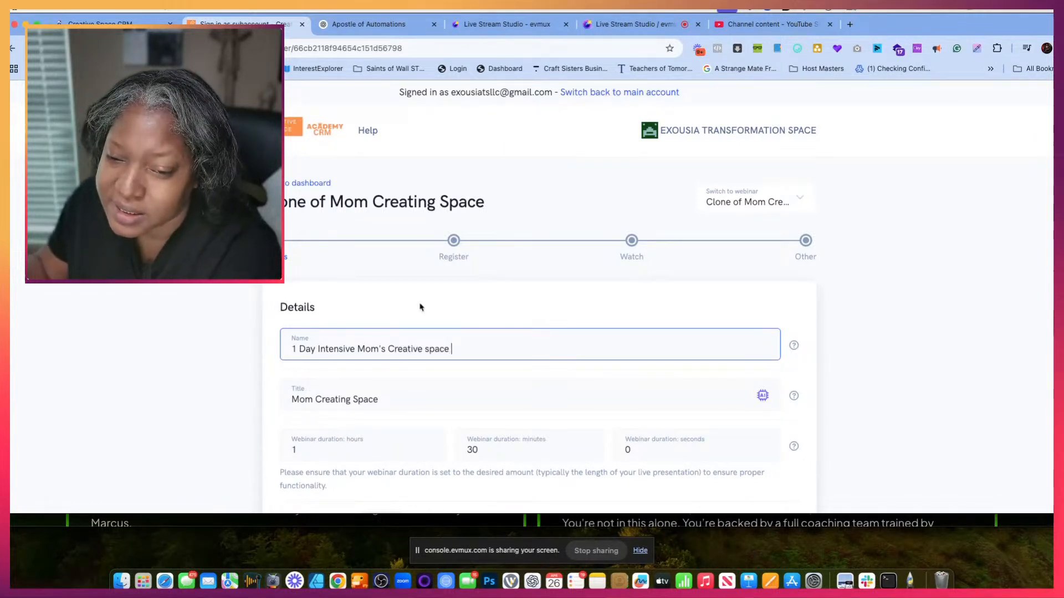
- Delete all the scheduled dates inherited by the cloned webinar
scroll(525, 281, down, 10)
scroll(628, 321, down, 5)
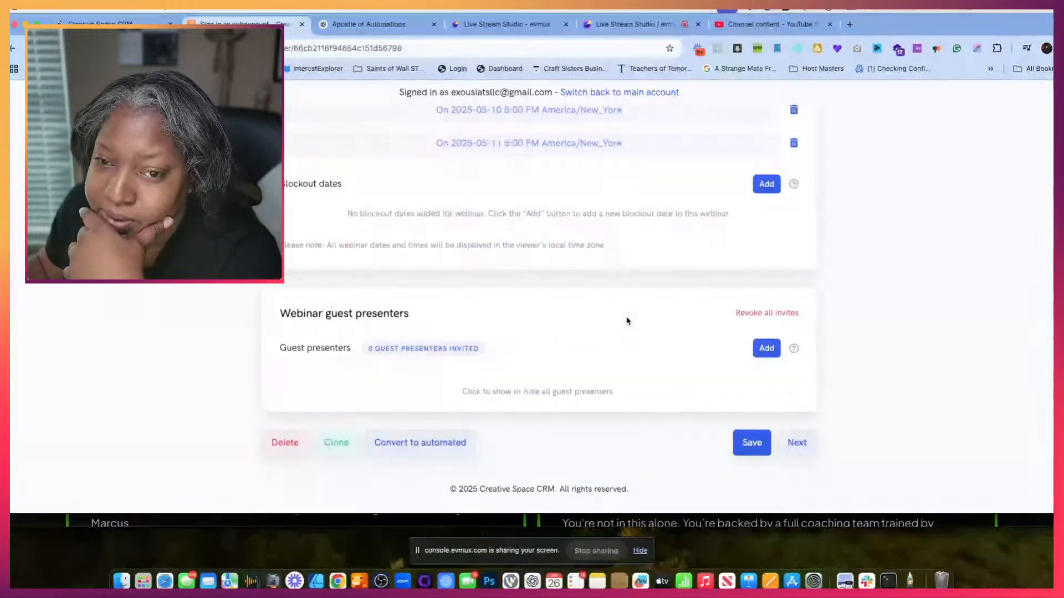
scroll(629, 321, up, 3)
click(793, 194)
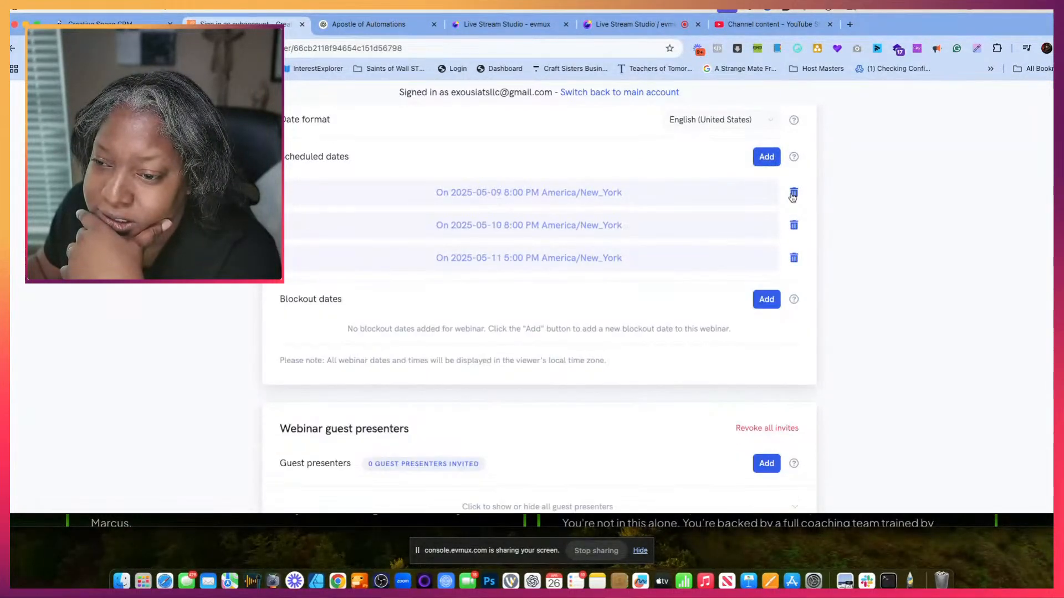
click(793, 194)
click(793, 194)
click(793, 194)
- Add a specific session on 04/25/2025 at 9:00 PM America/New_York to the cloned webinar's scheduled dates
click(766, 157)
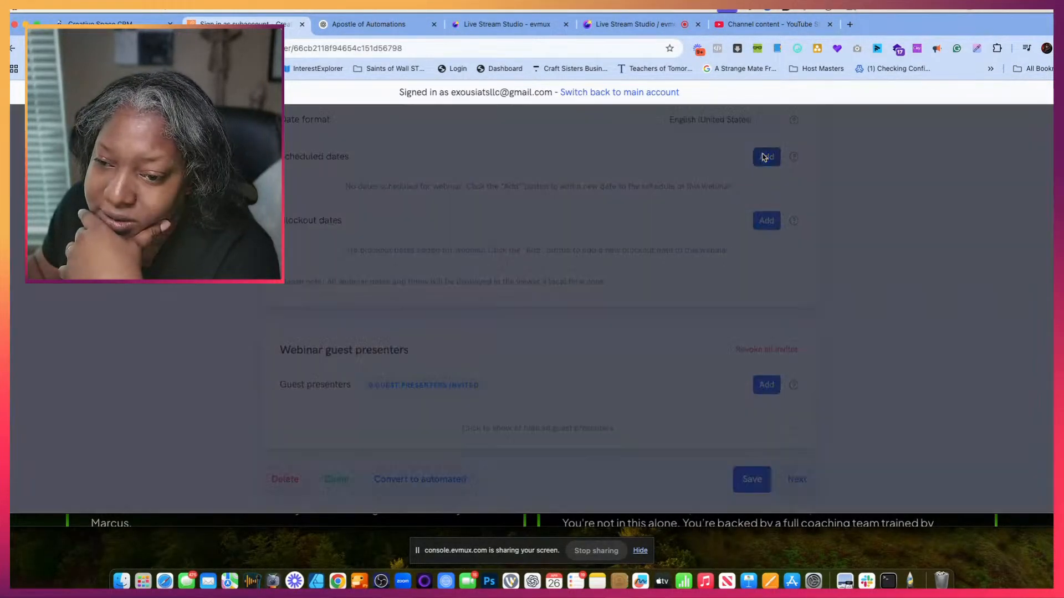
click(638, 187)
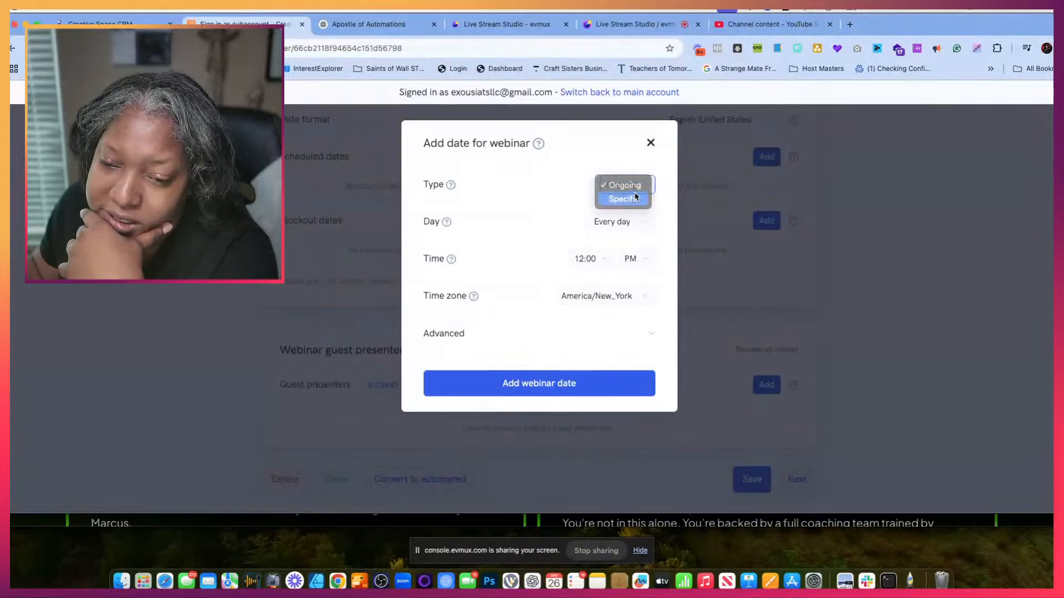
click(621, 198)
click(603, 221)
click(643, 221)
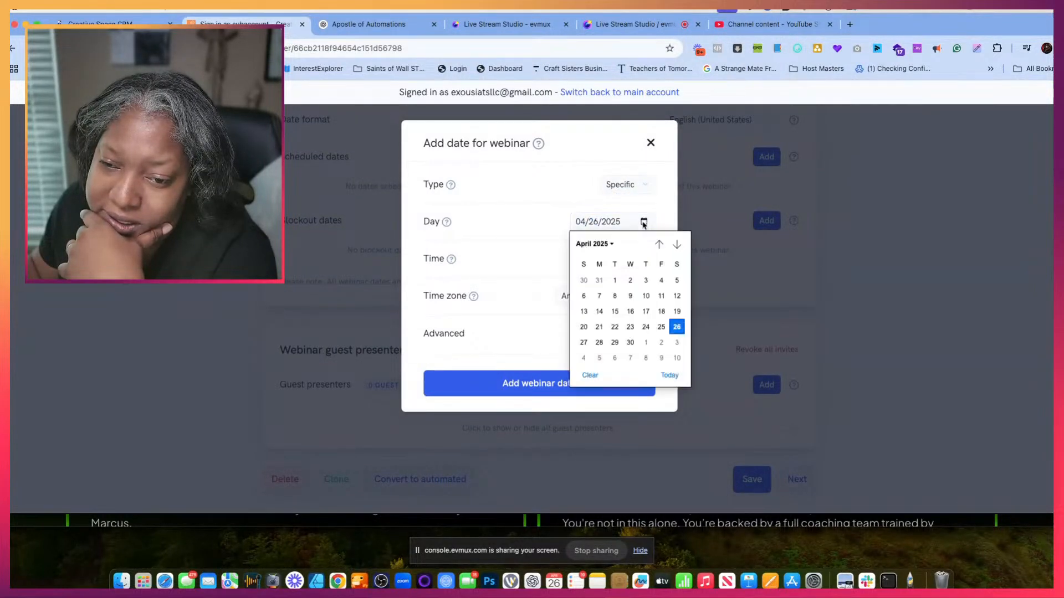
click(661, 327)
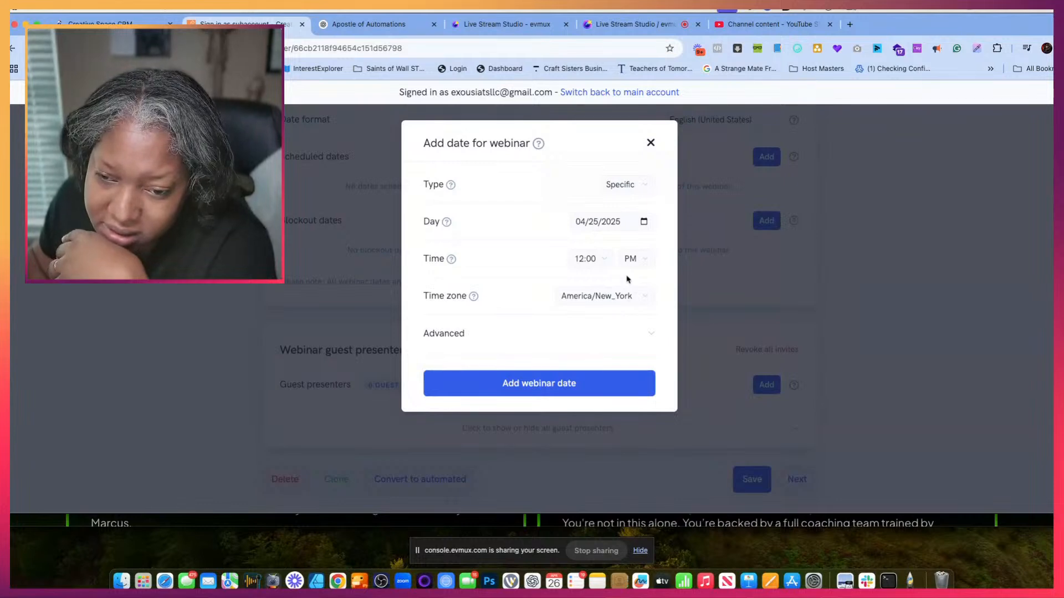
click(601, 258)
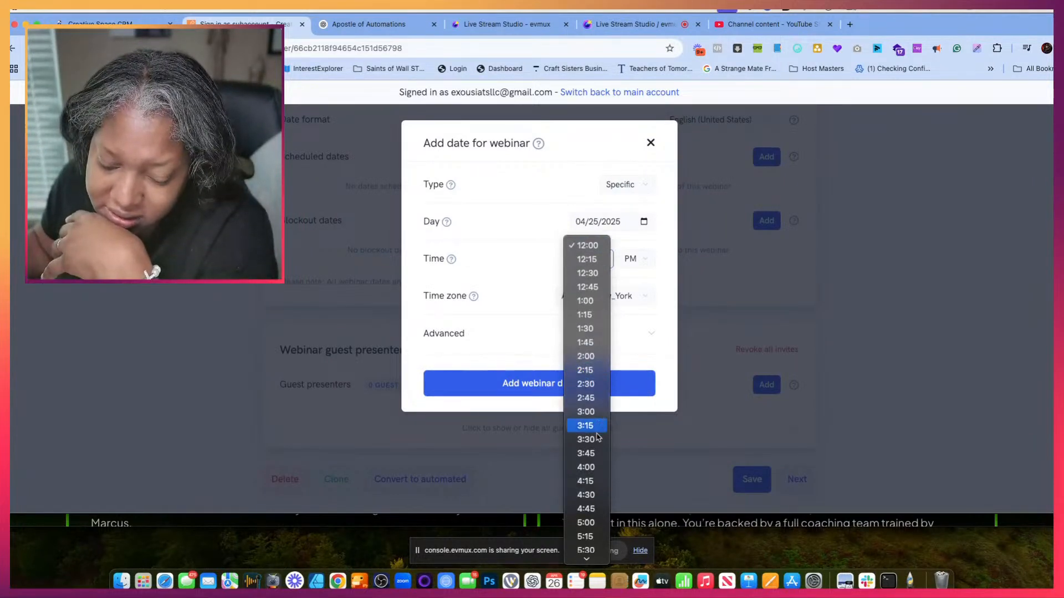
scroll(588, 427, down, 5)
click(586, 403)
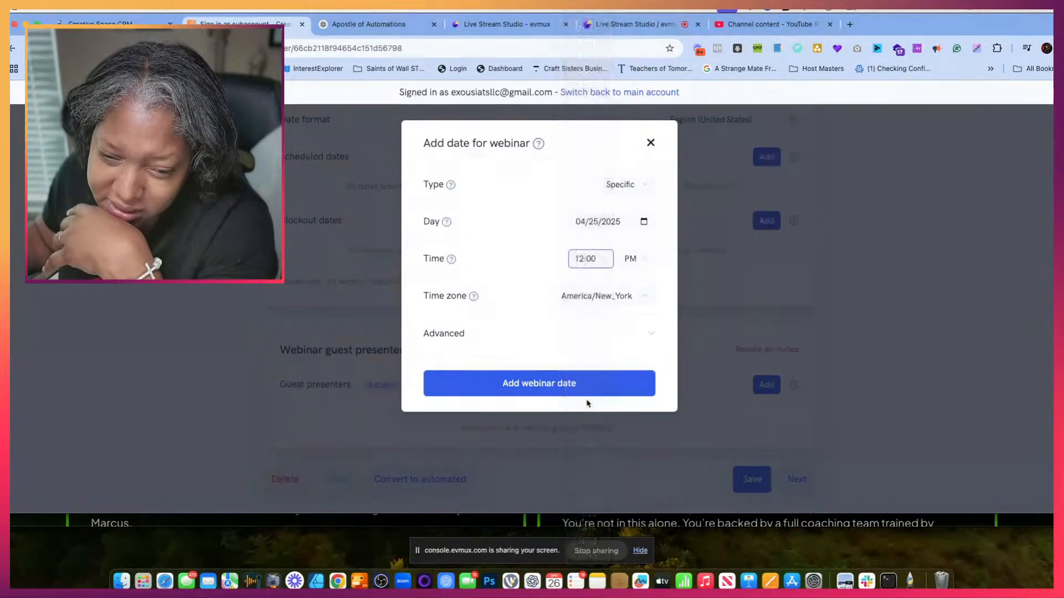
click(621, 388)
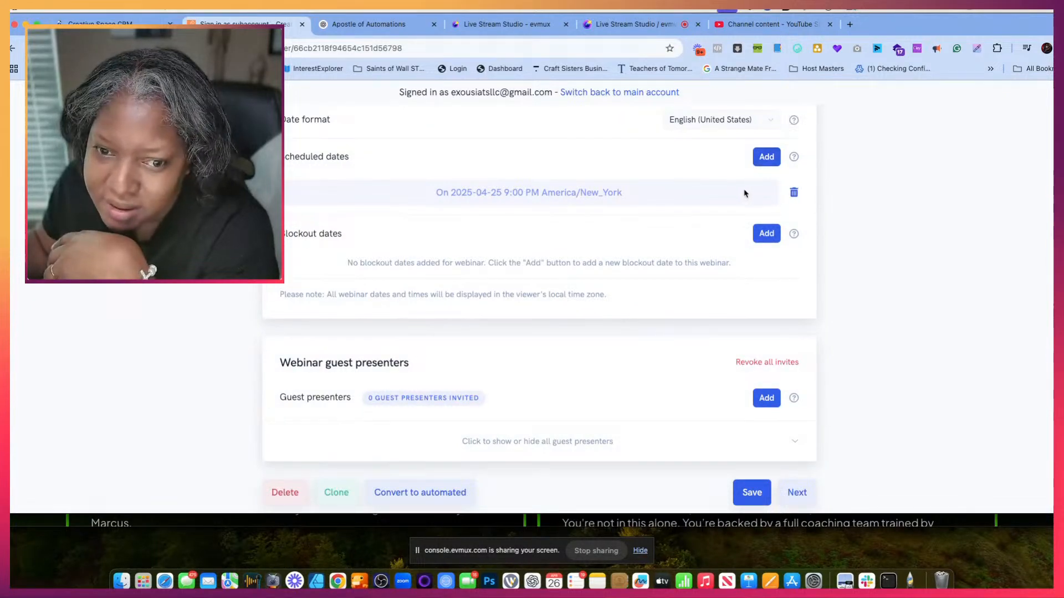
- Replace the cloned webinar's 9:00 PM session with a specific one on 04/25/2025 at 9:00 AM and save the webinar
click(793, 193)
click(763, 159)
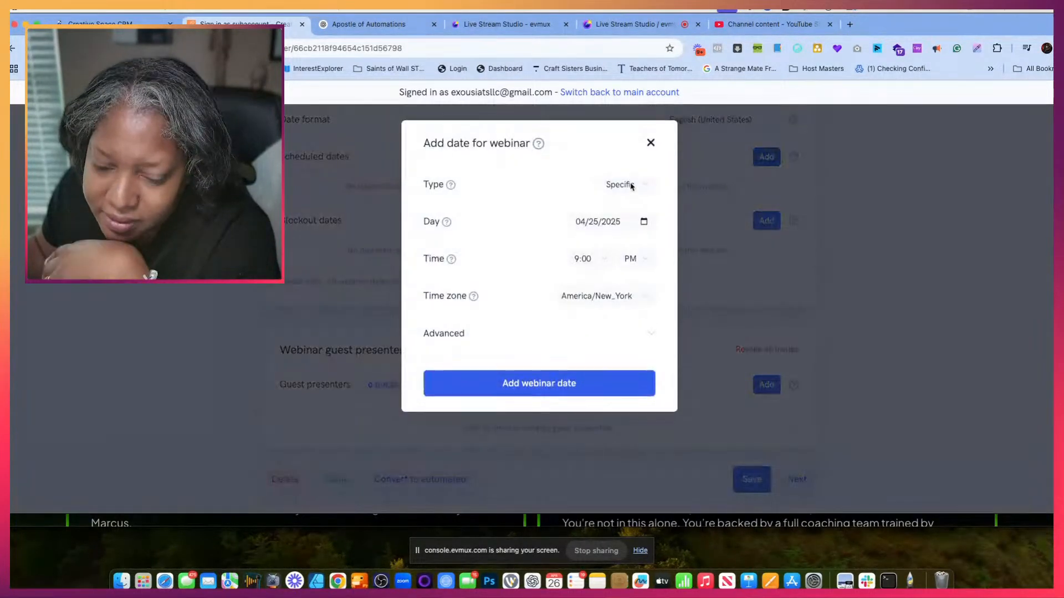
click(632, 185)
click(636, 188)
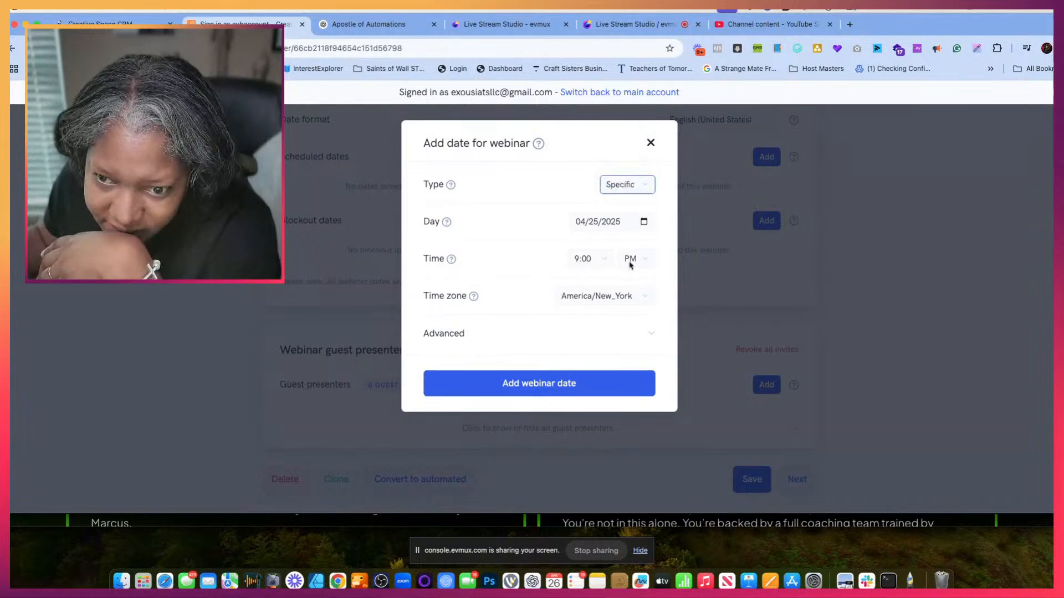
click(630, 259)
click(637, 272)
click(608, 381)
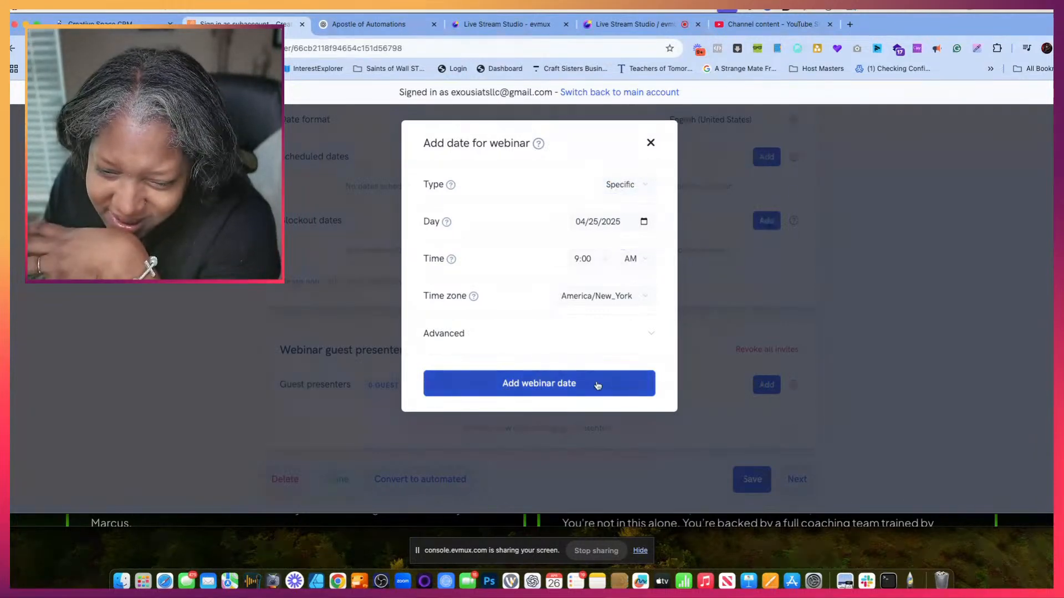
scroll(766, 302, down, 2)
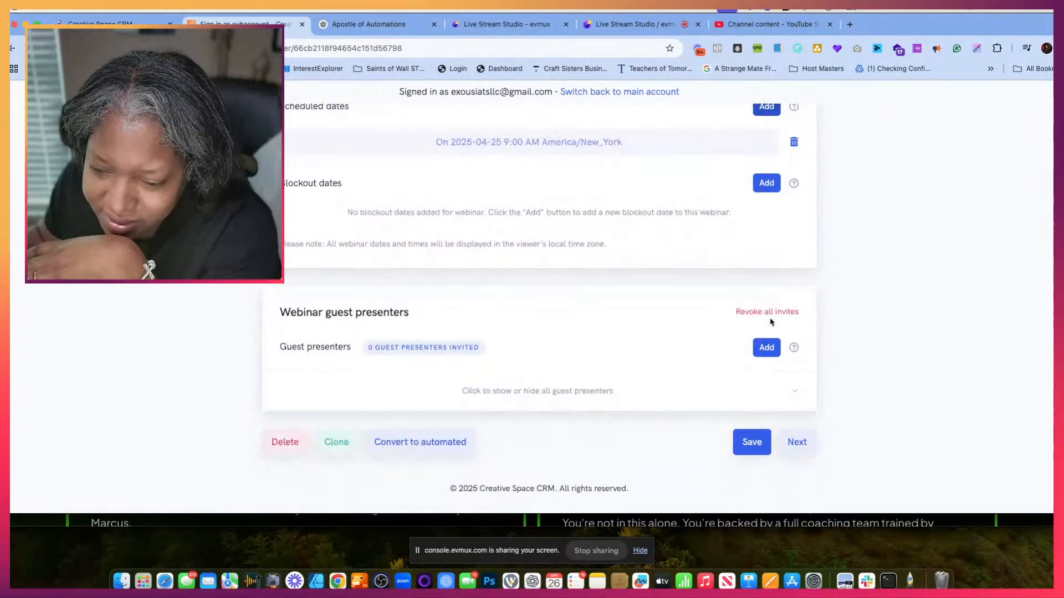
click(757, 447)
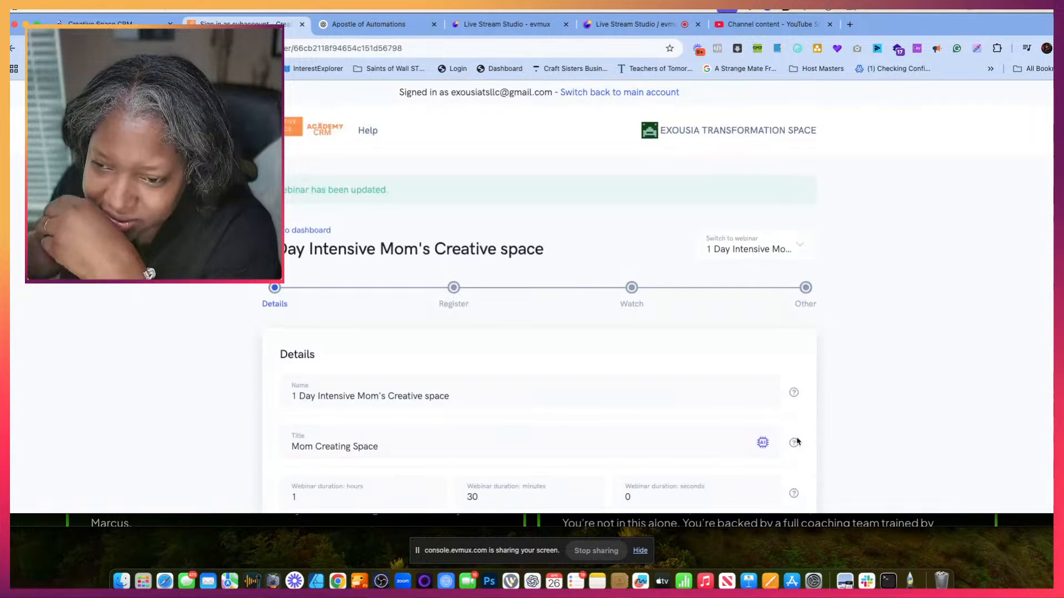
- Set the cloned webinar's confirmation email subject to "Thanks for registering for the Moms Creating Space" and save the webinar
click(806, 287)
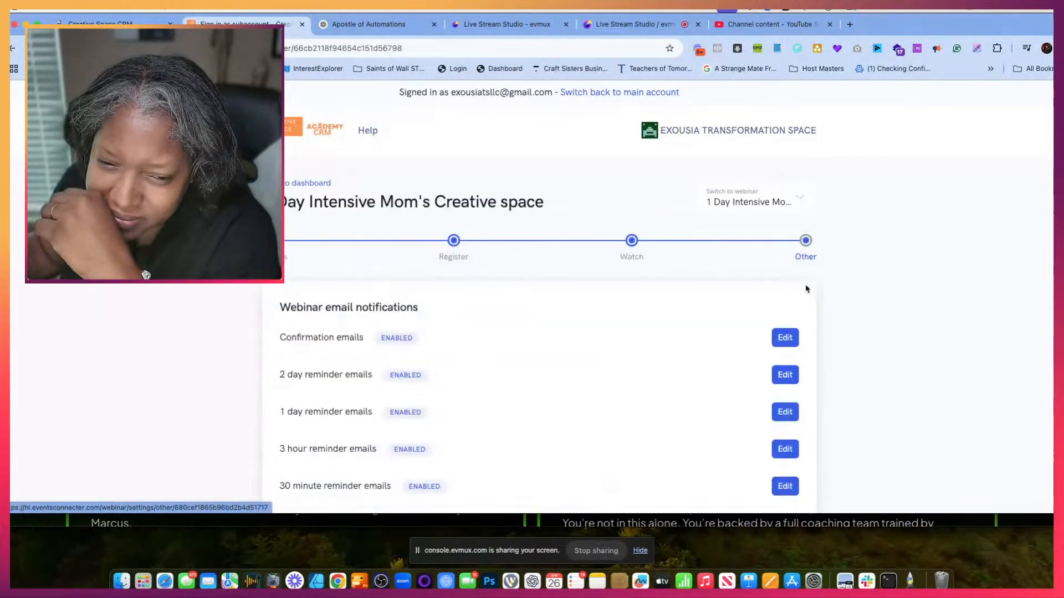
click(785, 338)
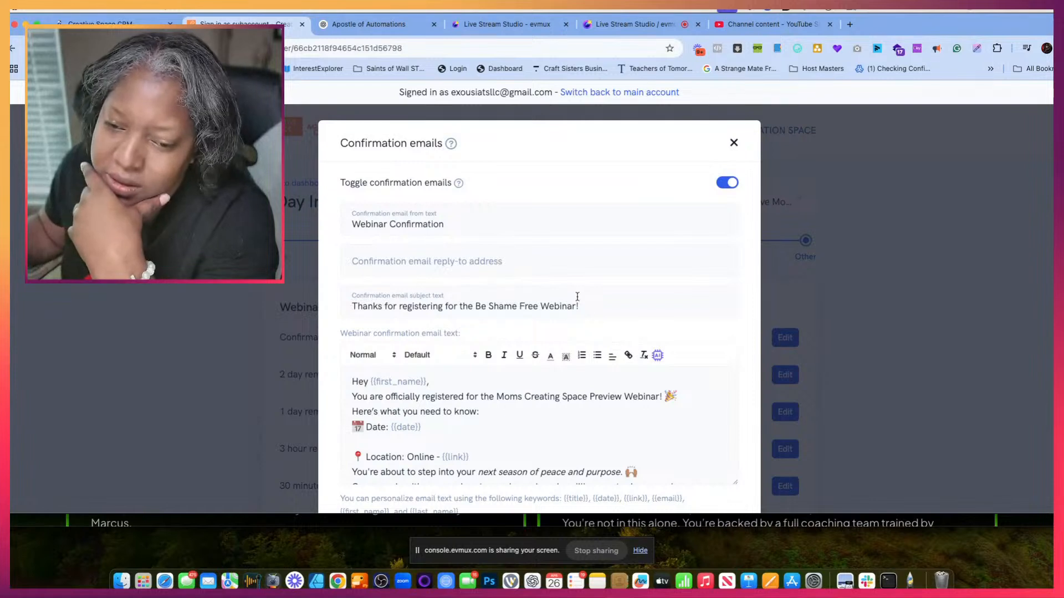
drag(579, 304, 474, 308)
key(Right)
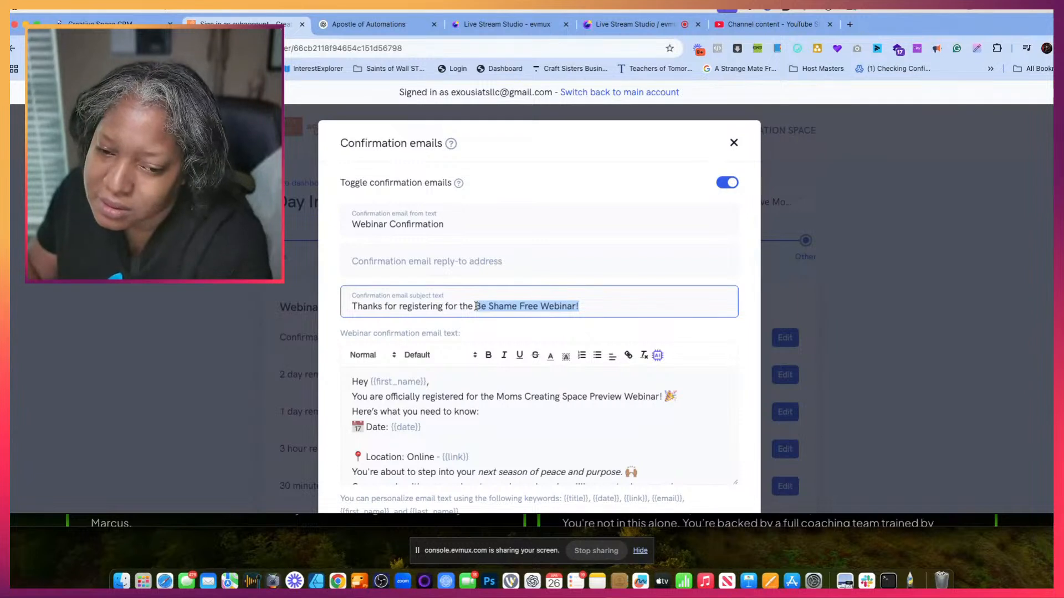
text(Moms Creating)
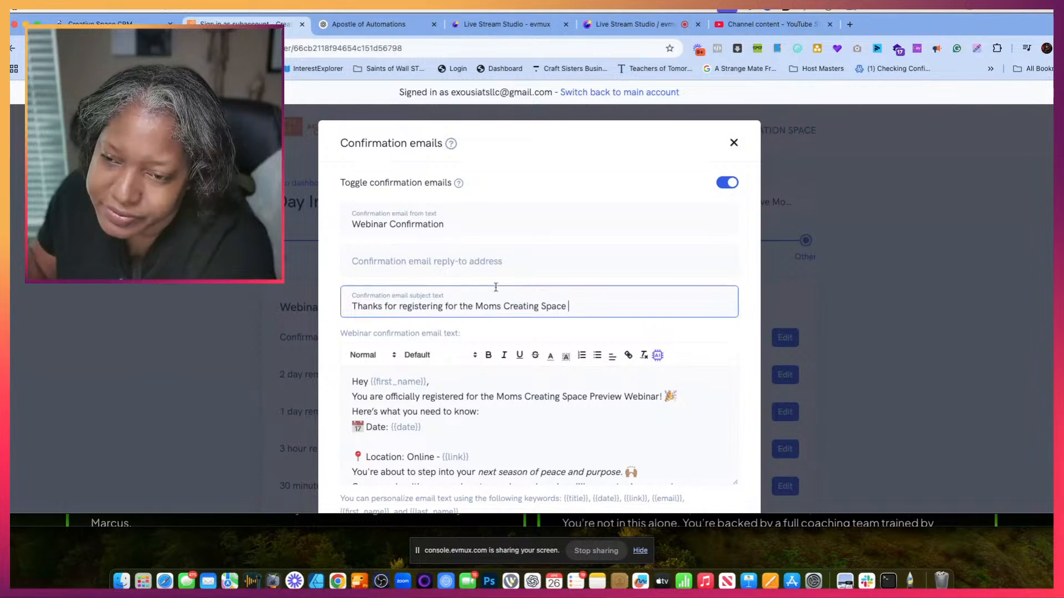
scroll(496, 287, down, 5)
click(710, 475)
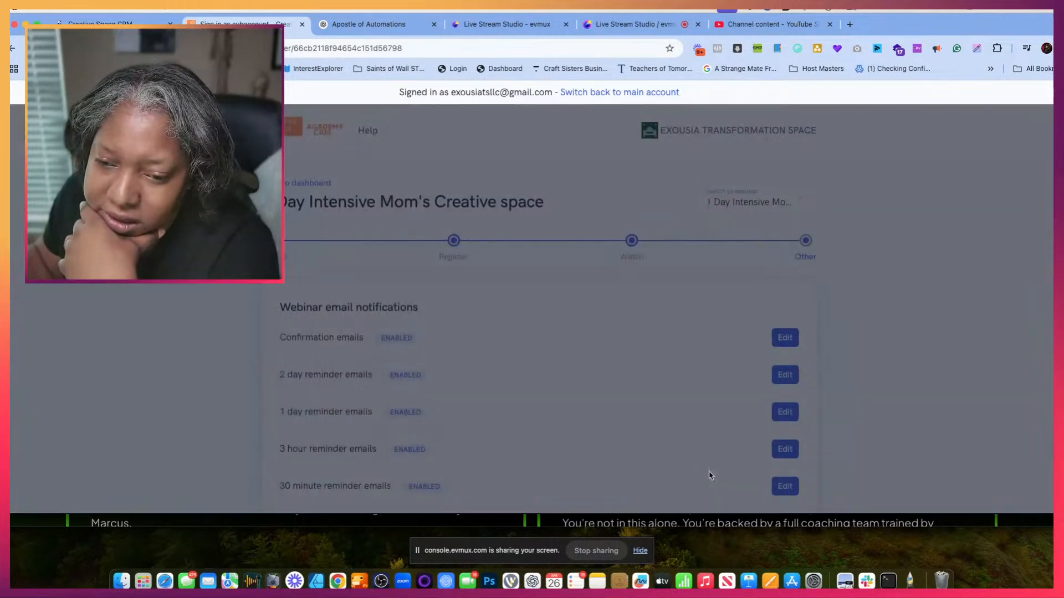
scroll(746, 430, down, 15)
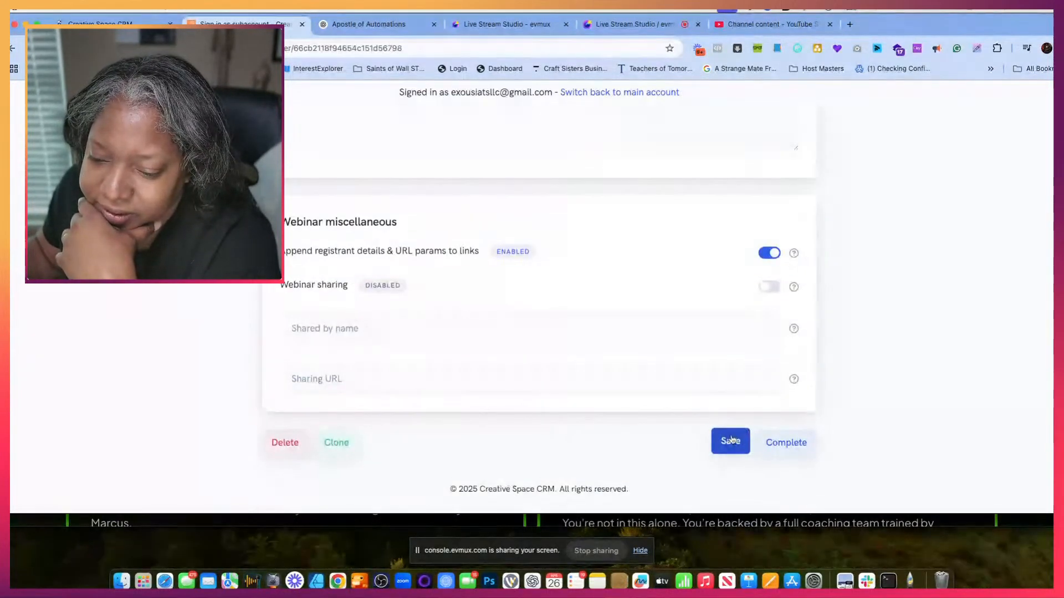
click(730, 441)
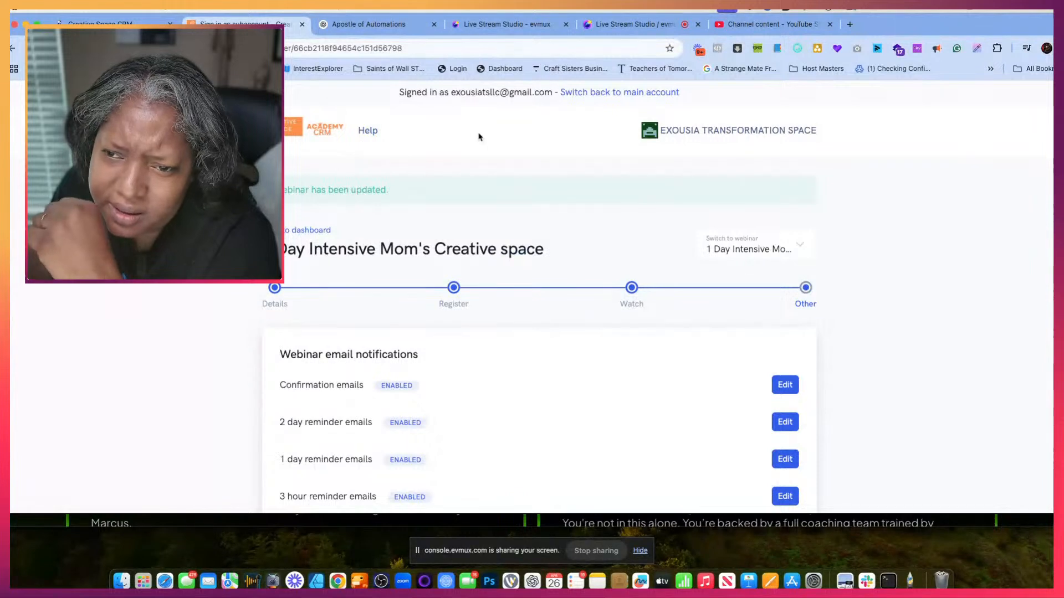
- Switch to the Mom Creating Space webinar, set its confirmation email subject to "Thanks for registering for the Mom's Creating Space Webinar", and save it
click(795, 249)
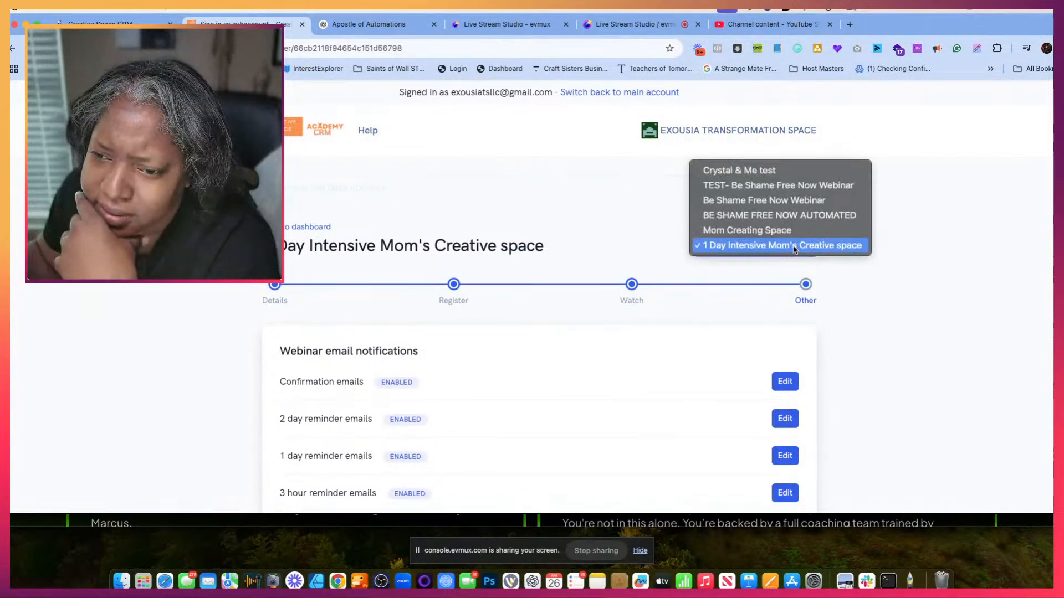
click(789, 229)
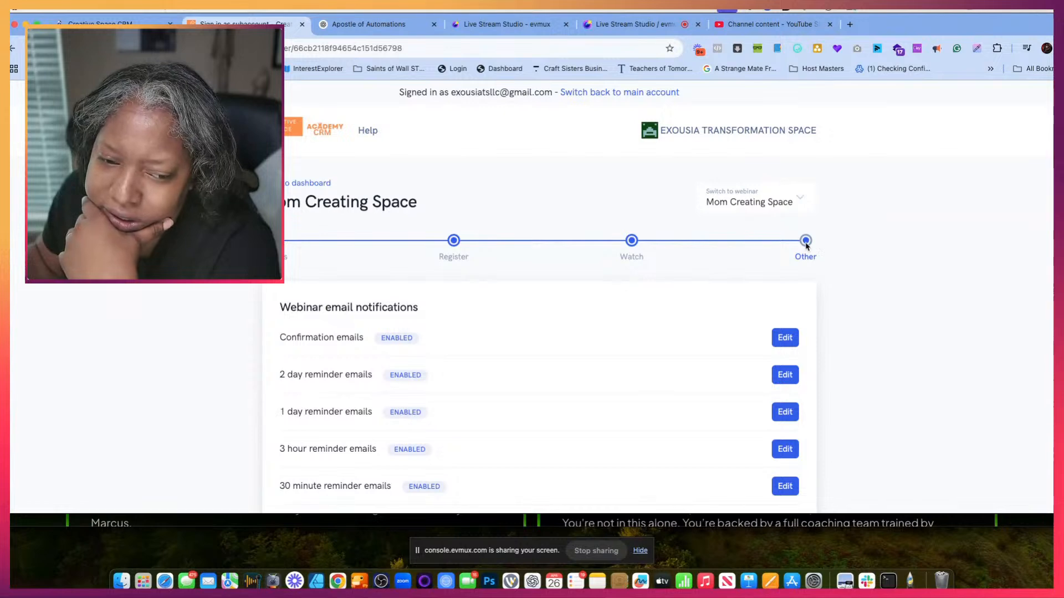
click(785, 338)
drag(579, 306, 473, 308)
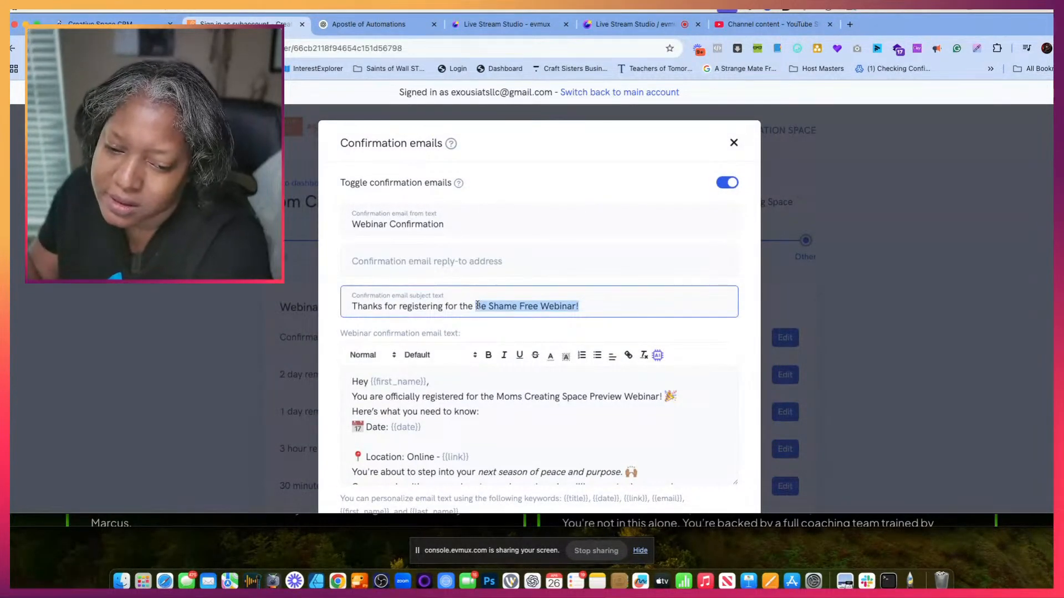
text(Mo)
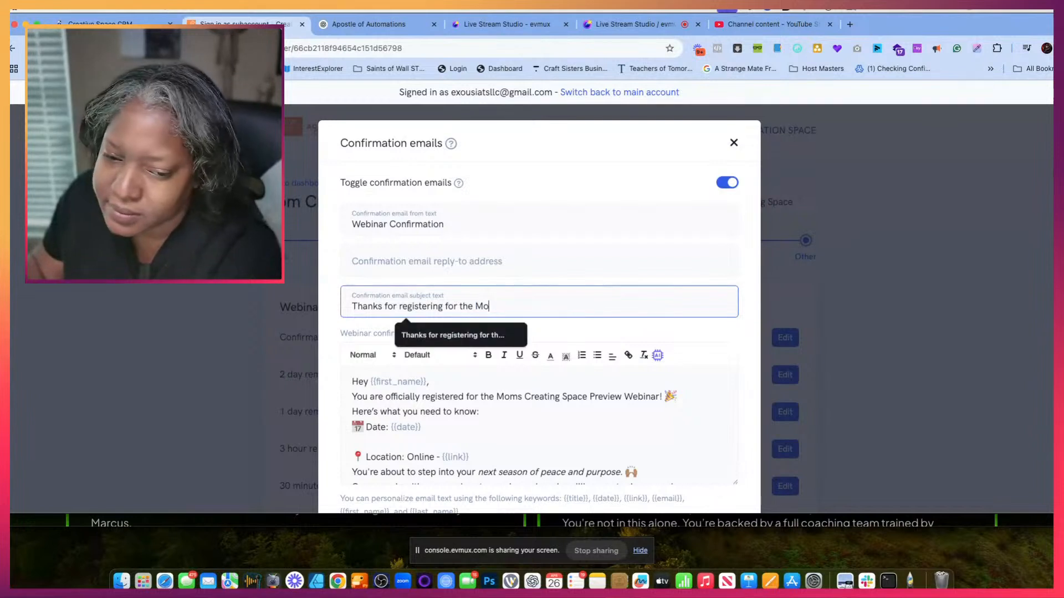
text(m's Creating)
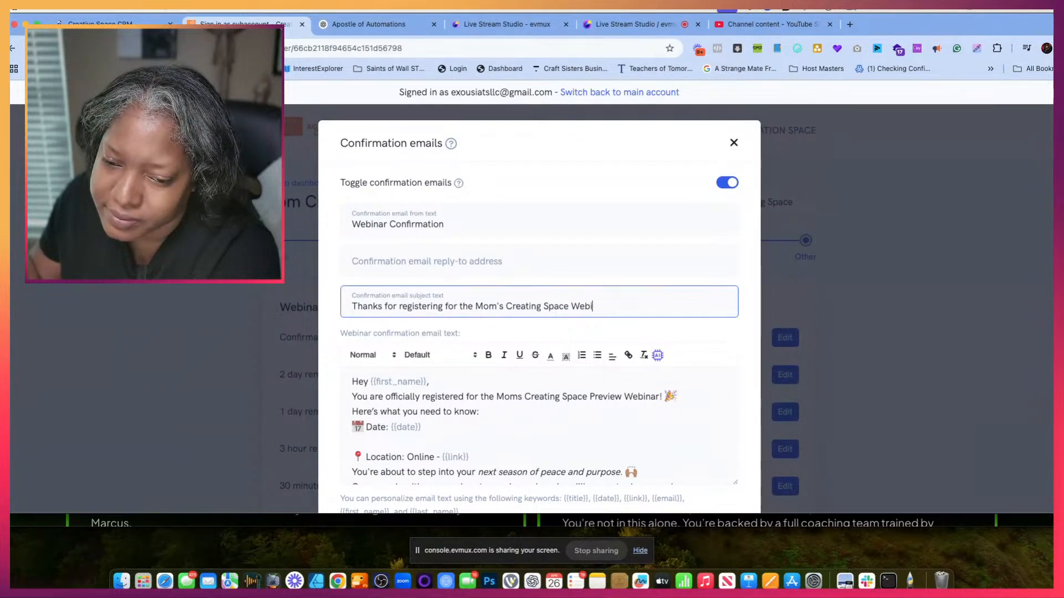
text(Space Webinar)
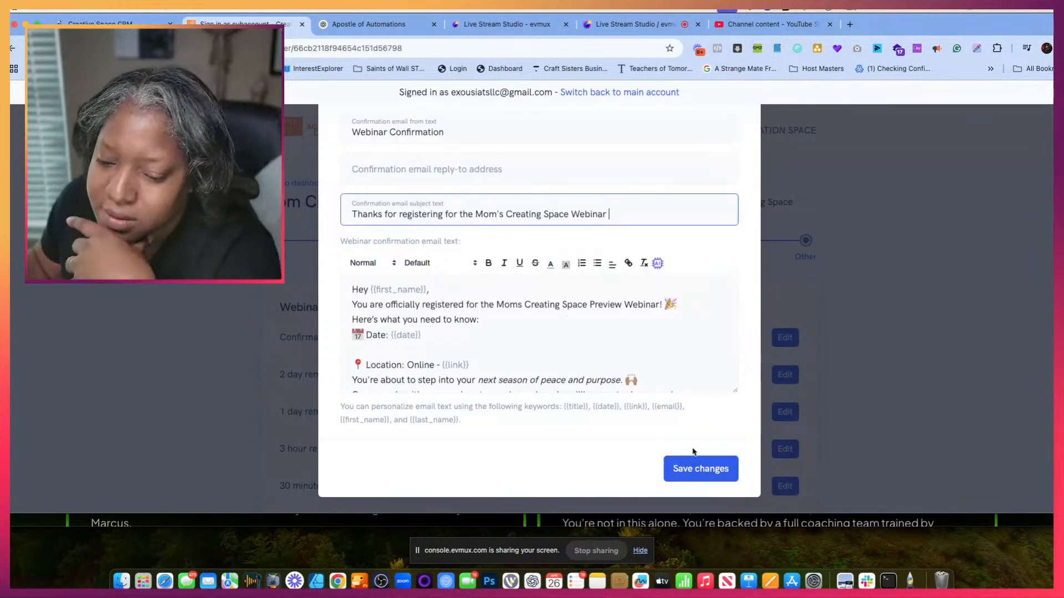
click(695, 466)
scroll(803, 420, down, 8)
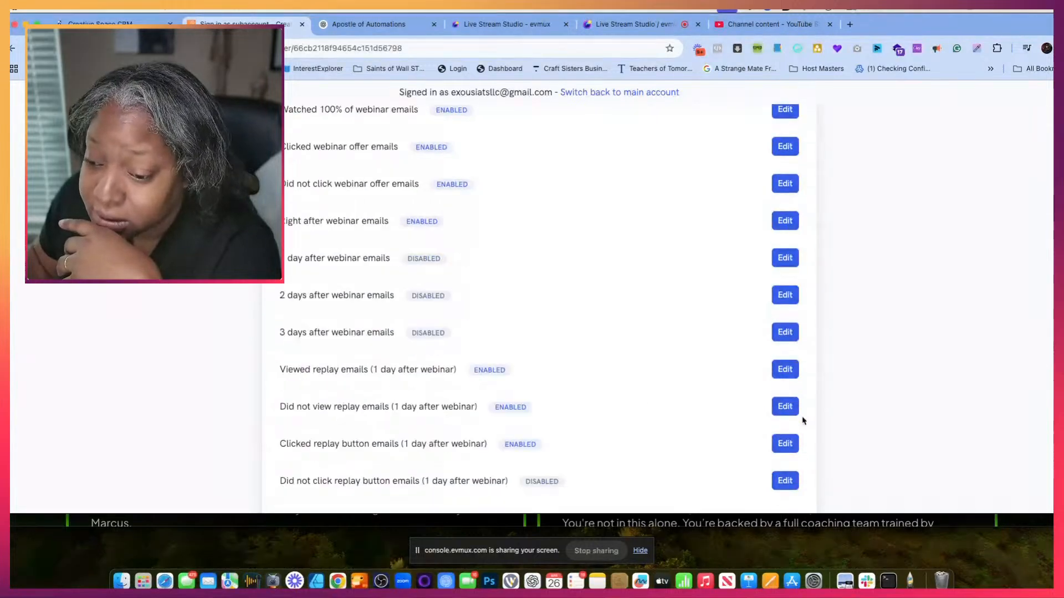
scroll(803, 421, down, 10)
click(725, 442)
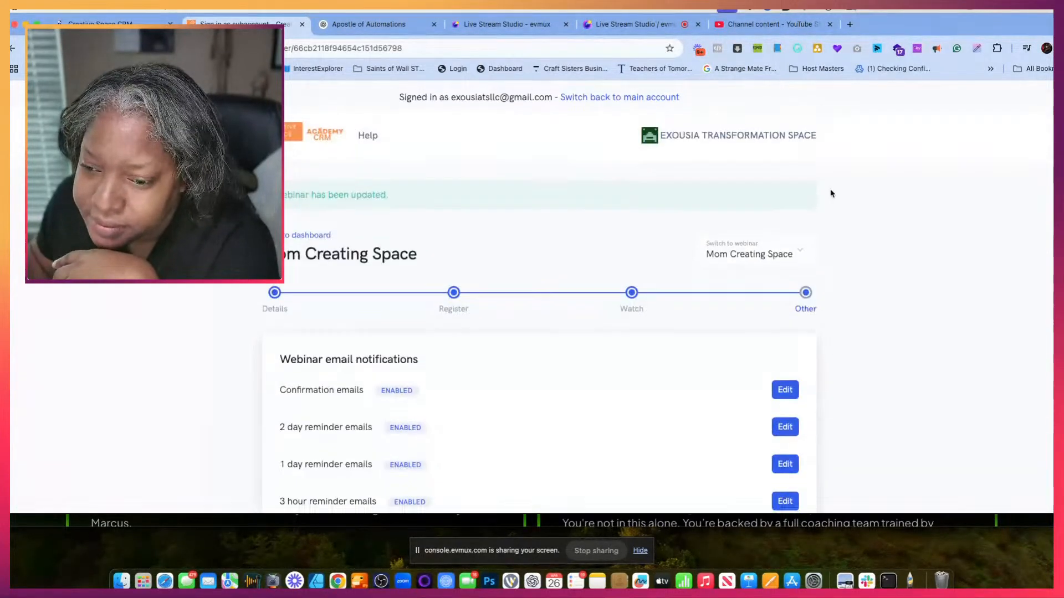
- Review the Mom Creating Space webinar's confirmation and 2 day reminder email texts
scroll(829, 192, down, 6)
scroll(809, 124, up, 2)
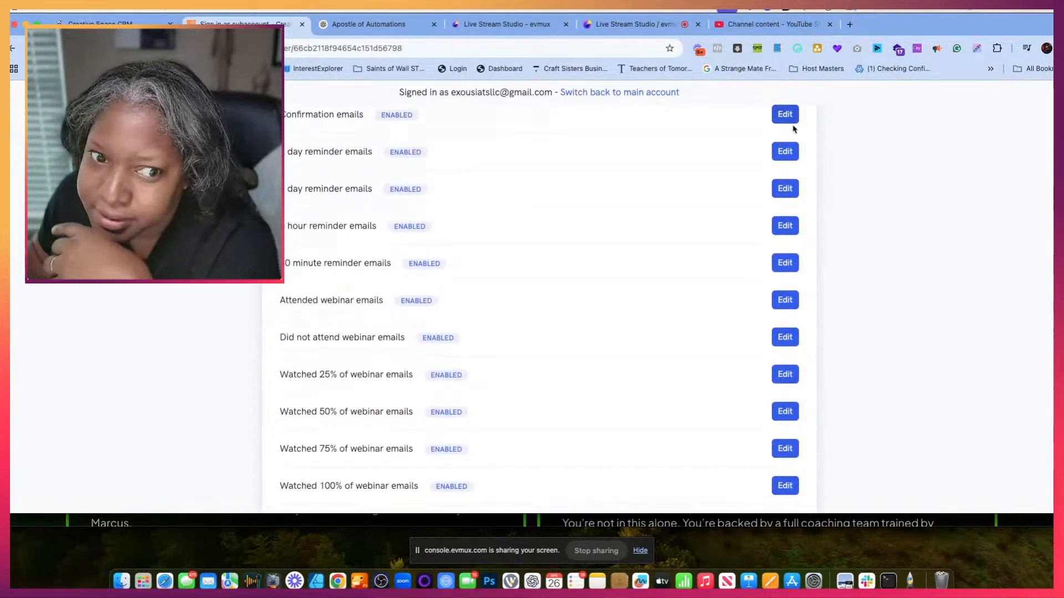
scroll(794, 133, up, 2)
click(791, 189)
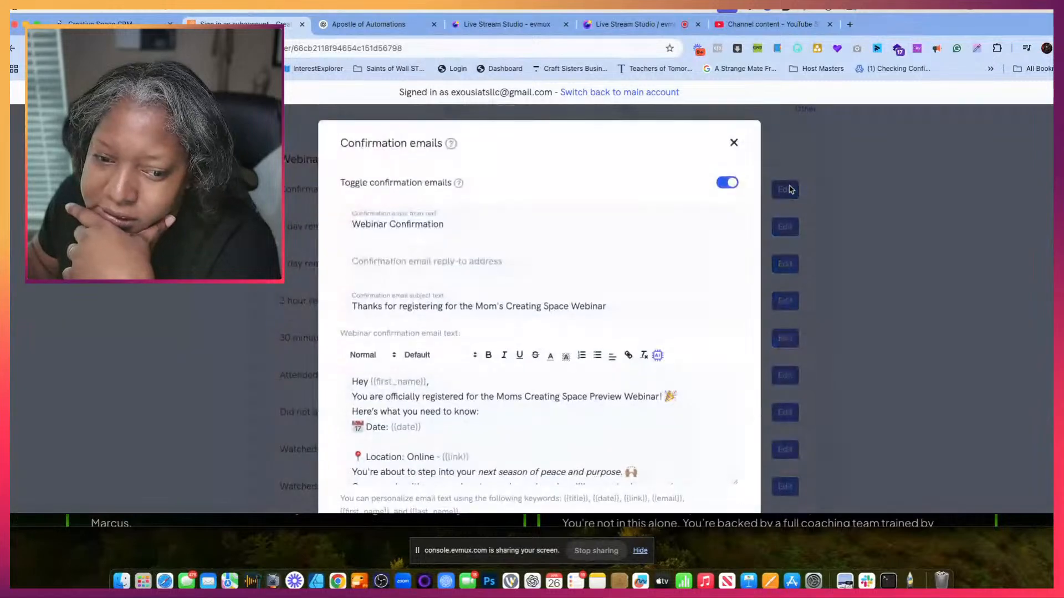
click(732, 143)
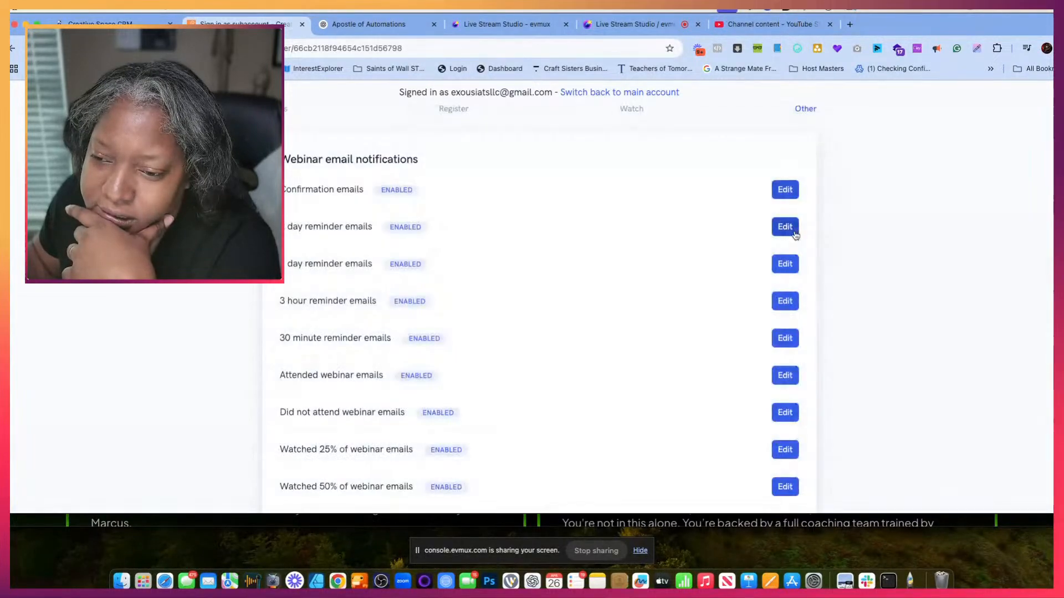
click(785, 228)
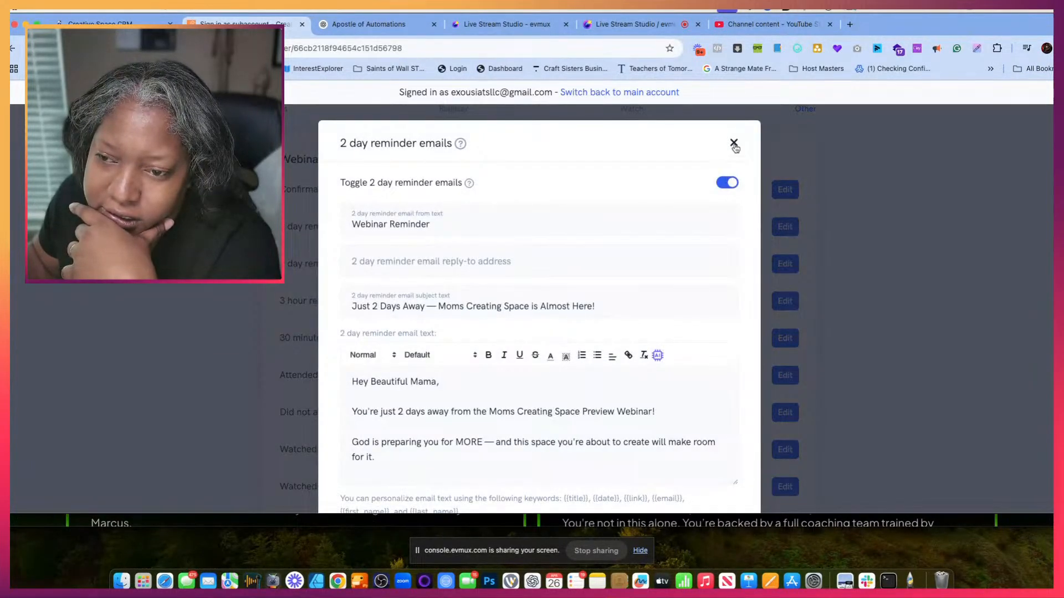
click(733, 143)
- Check how to add text message credits for the webinar, opening the payment method form and closing it without entering anything
scroll(739, 373, down, 6)
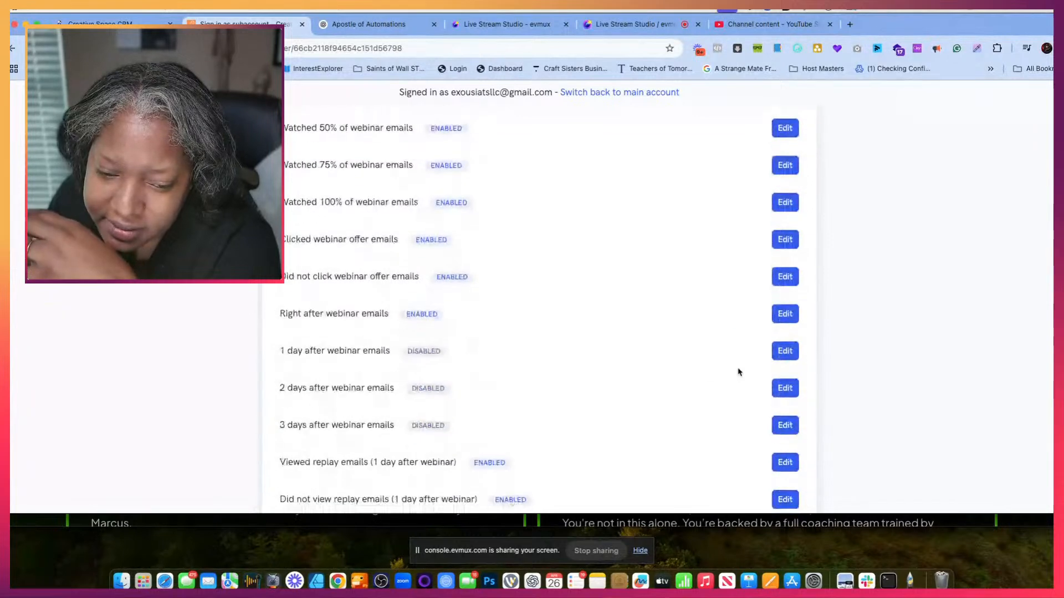
scroll(738, 373, down, 5)
scroll(463, 370, down, 5)
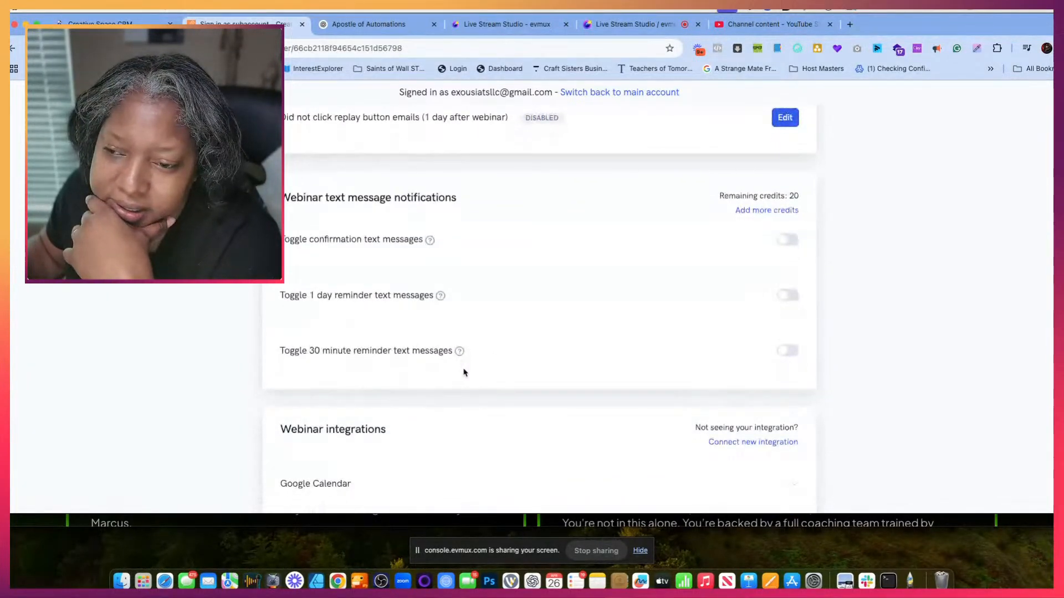
click(745, 211)
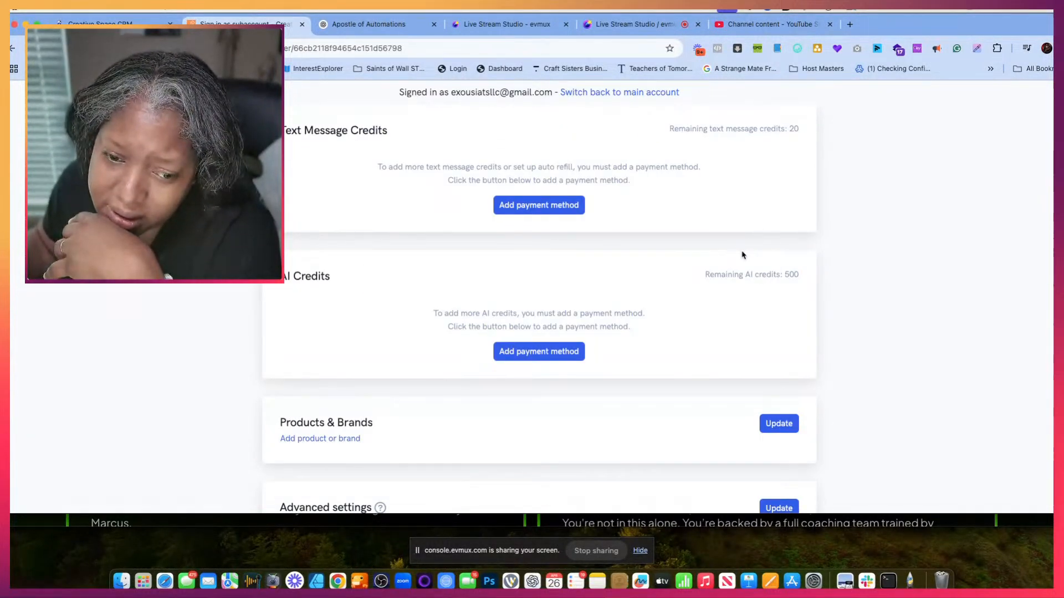
click(543, 198)
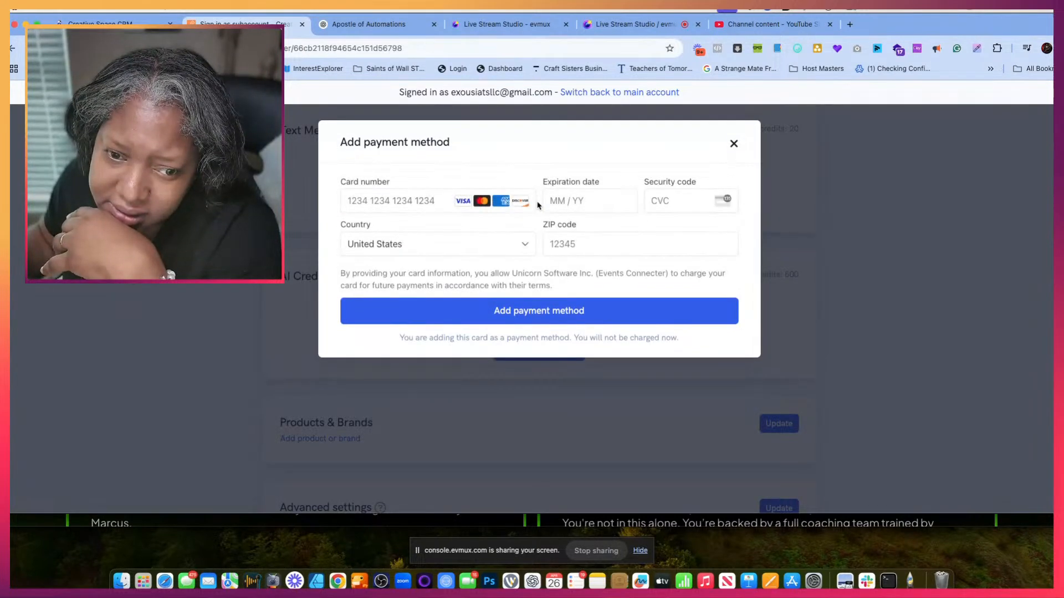
click(732, 143)
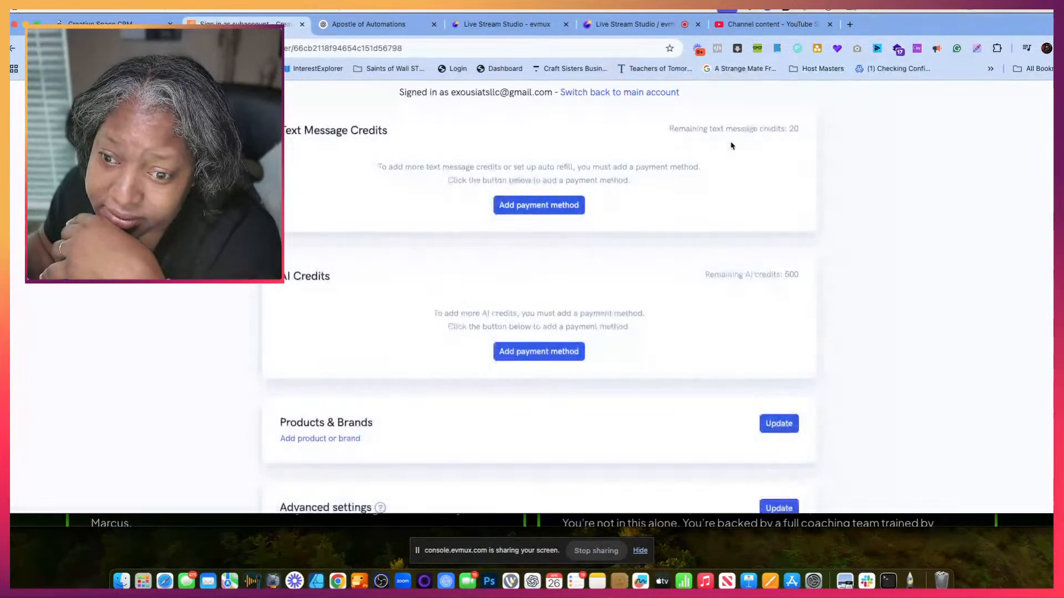
- Look through the account settings and save the Products & Brands section
scroll(809, 235, up, 2)
scroll(811, 238, down, 5)
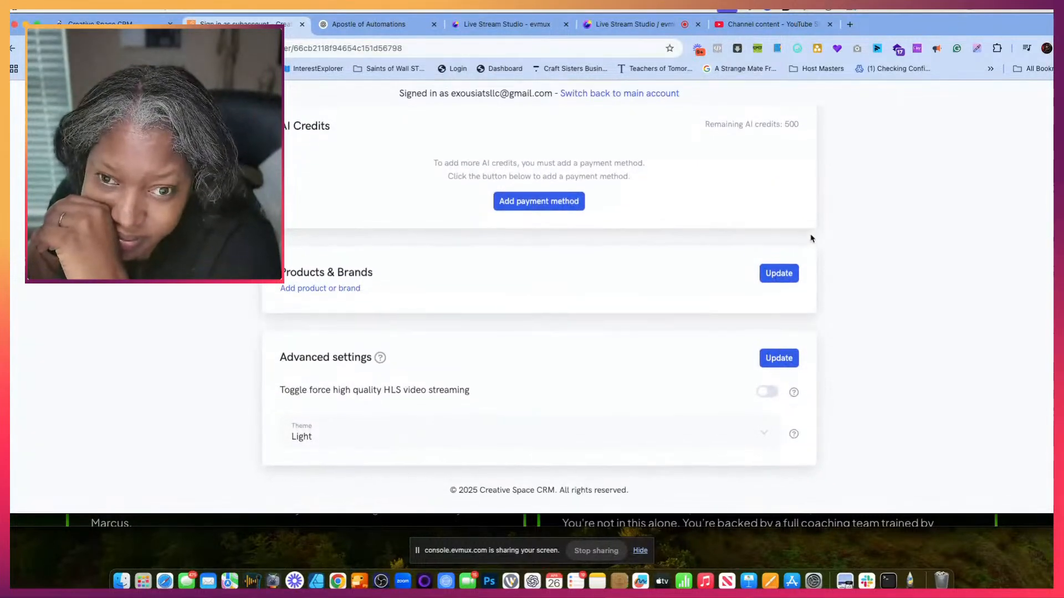
scroll(811, 238, up, 6)
scroll(811, 238, up, 8)
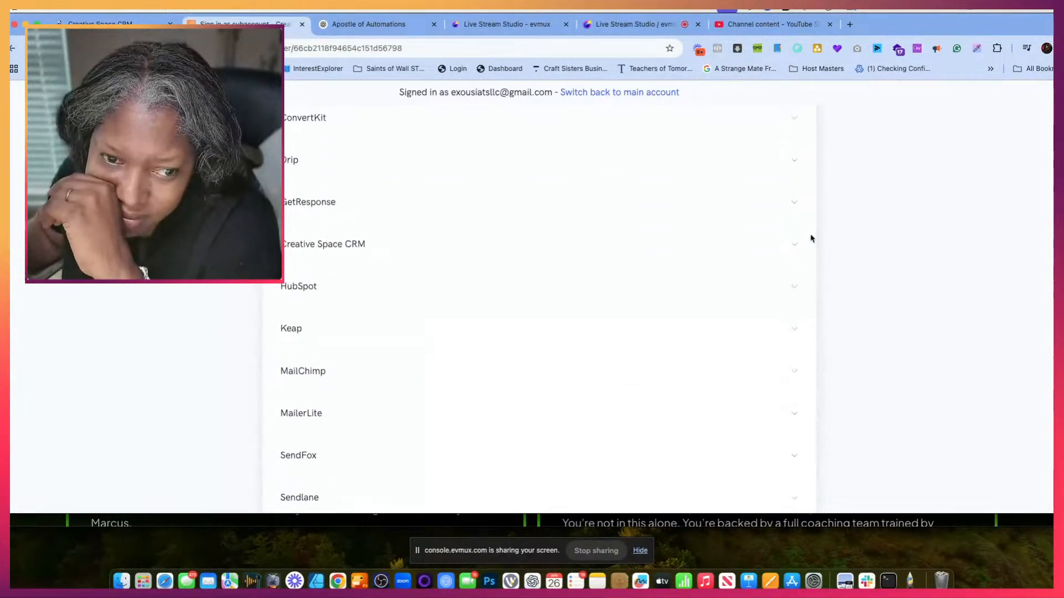
scroll(811, 238, down, 6)
scroll(811, 239, down, 5)
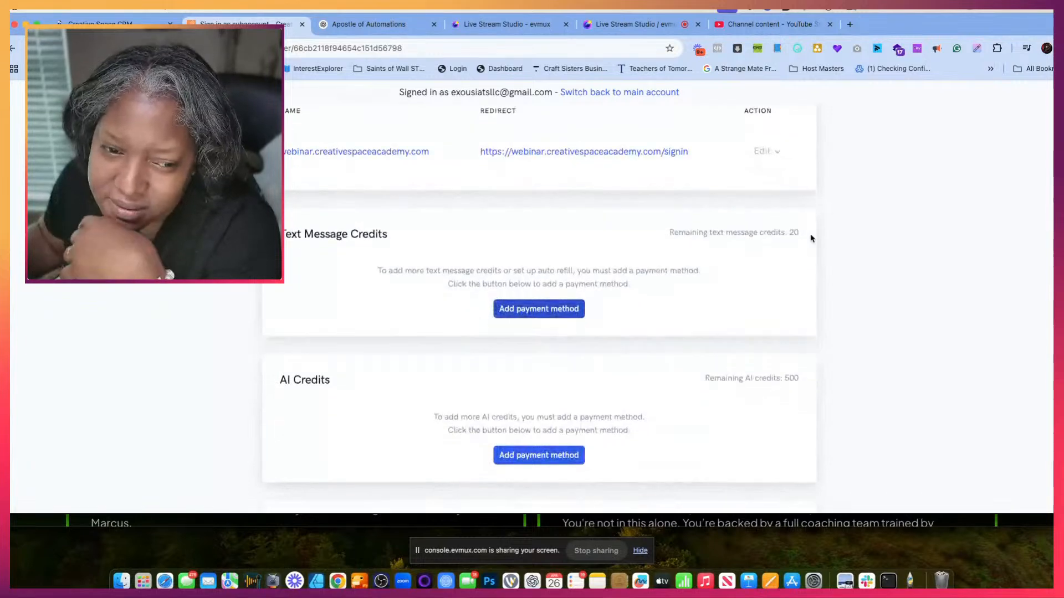
scroll(811, 238, down, 2)
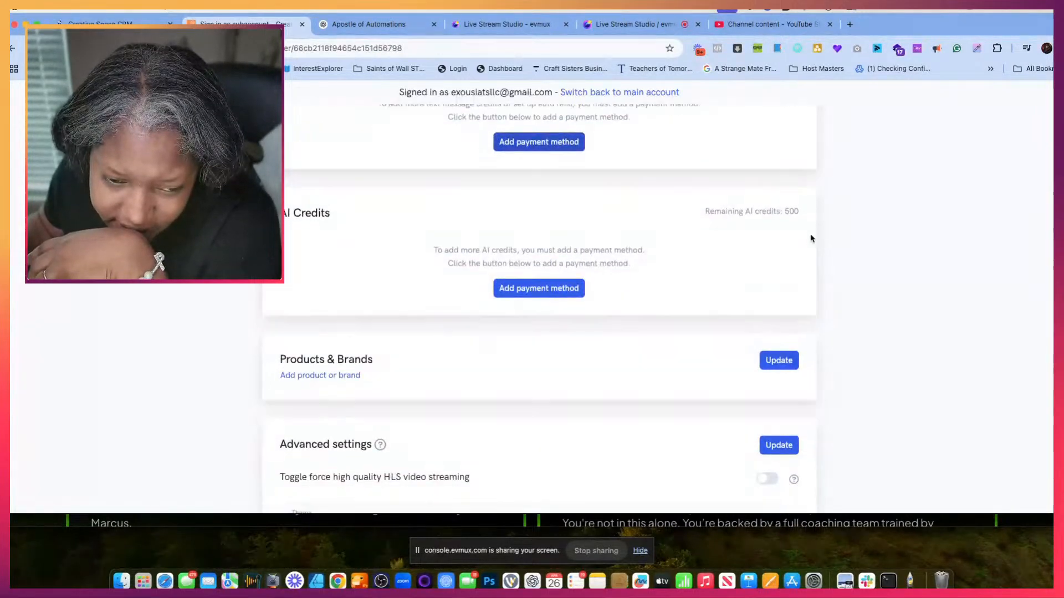
click(777, 342)
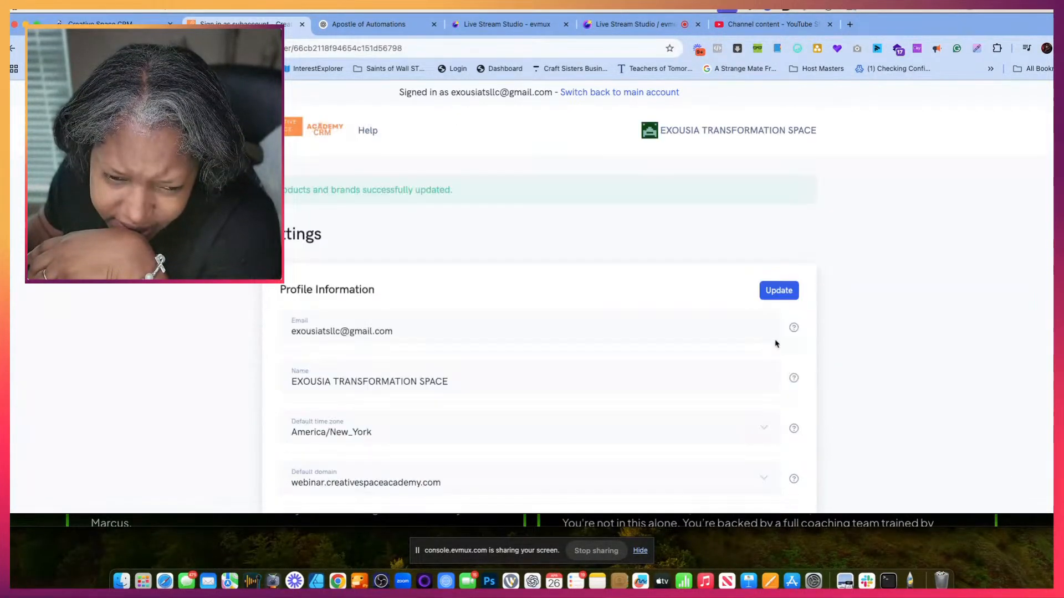
- Review the profile's default domain choices, integrations, custom domains and credit sections in the account settings
scroll(764, 352, down, 4)
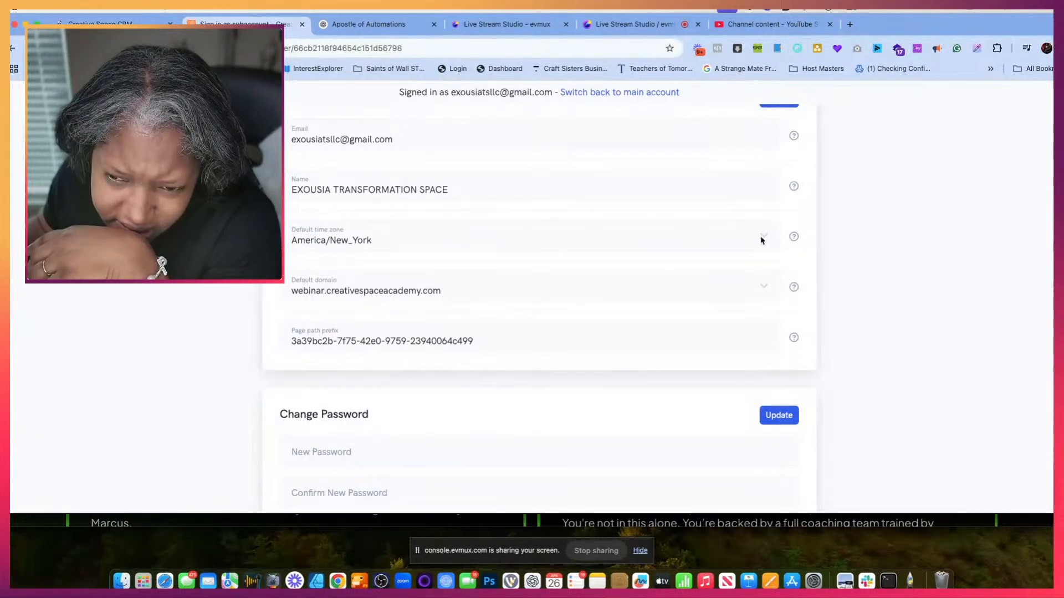
click(768, 284)
click(769, 286)
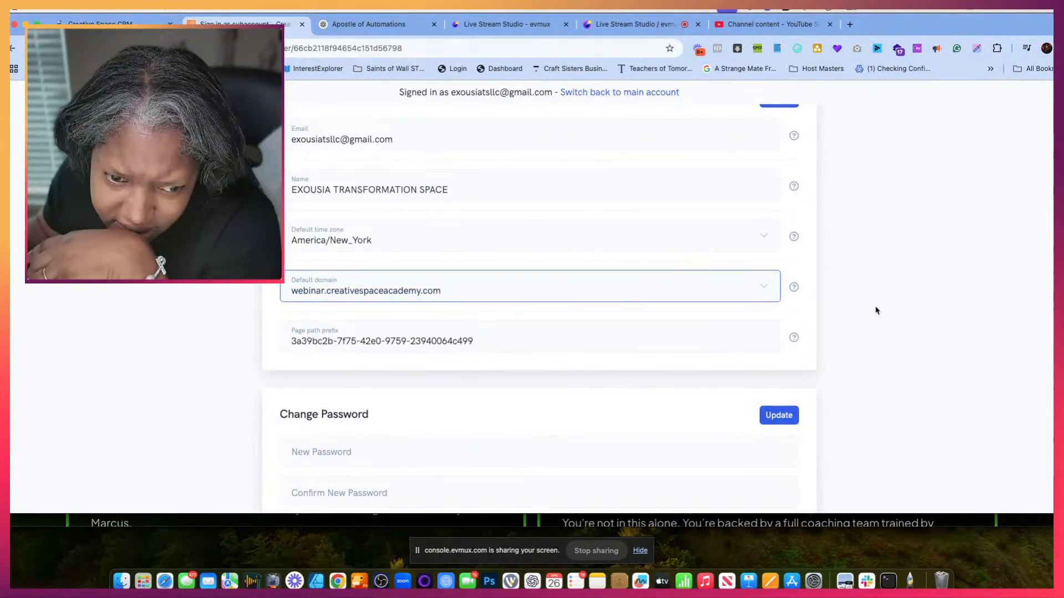
scroll(853, 323, down, 10)
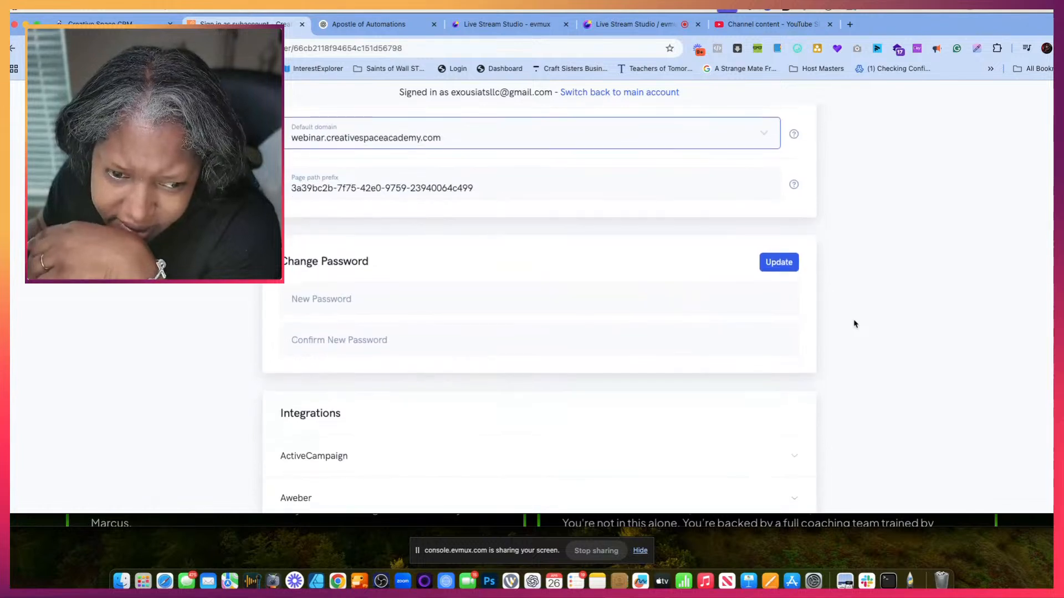
scroll(854, 323, down, 9)
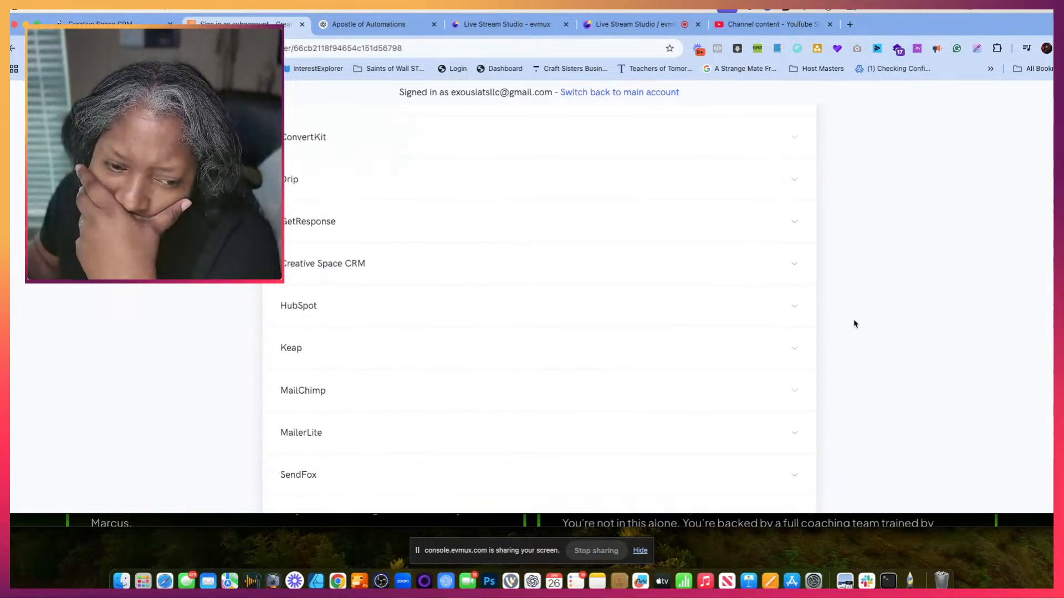
scroll(854, 324, down, 1)
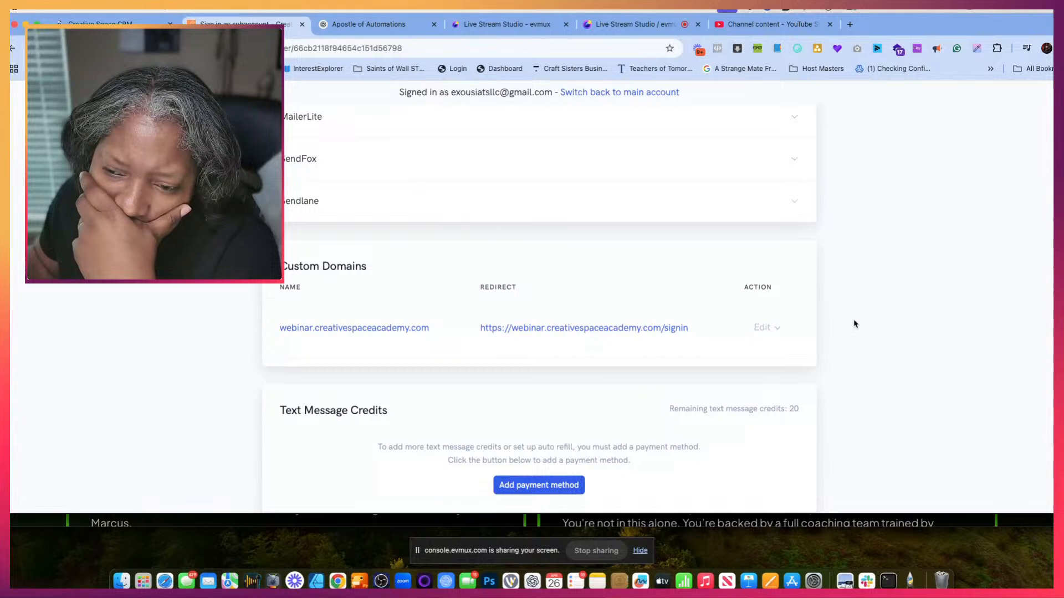
scroll(854, 323, down, 4)
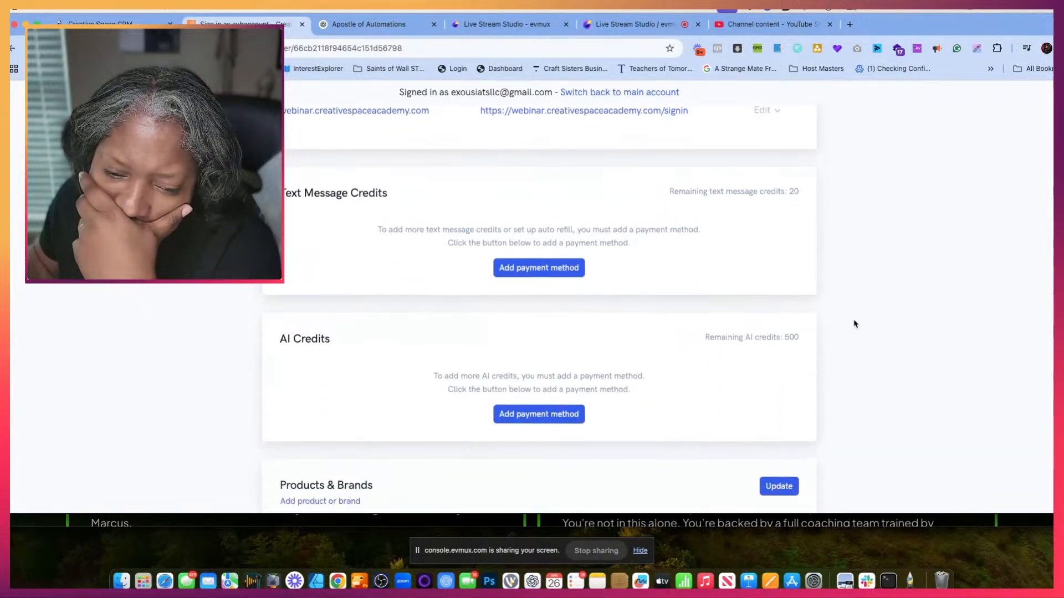
scroll(854, 323, down, 4)
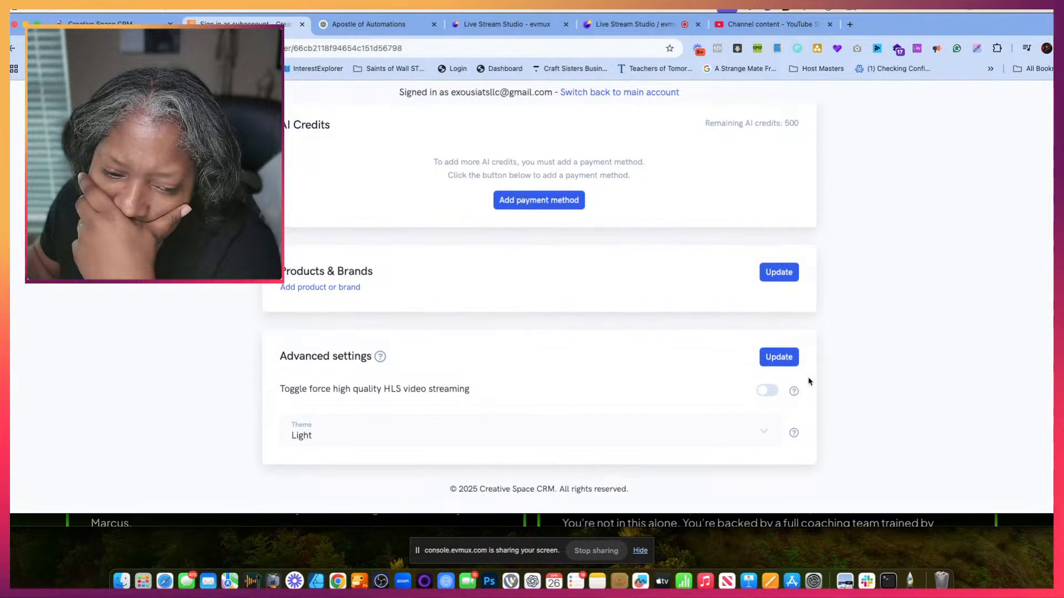
- Try the Dark (Beta) theme and forced high quality HLS video streaming, restoring the Light theme and turning streaming off again
click(767, 432)
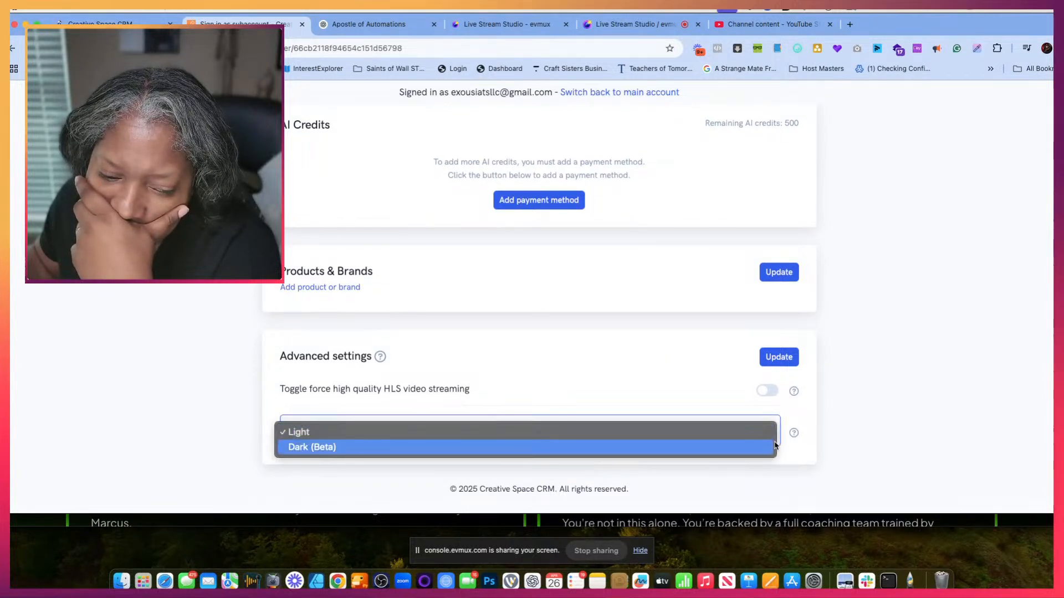
click(773, 446)
click(778, 431)
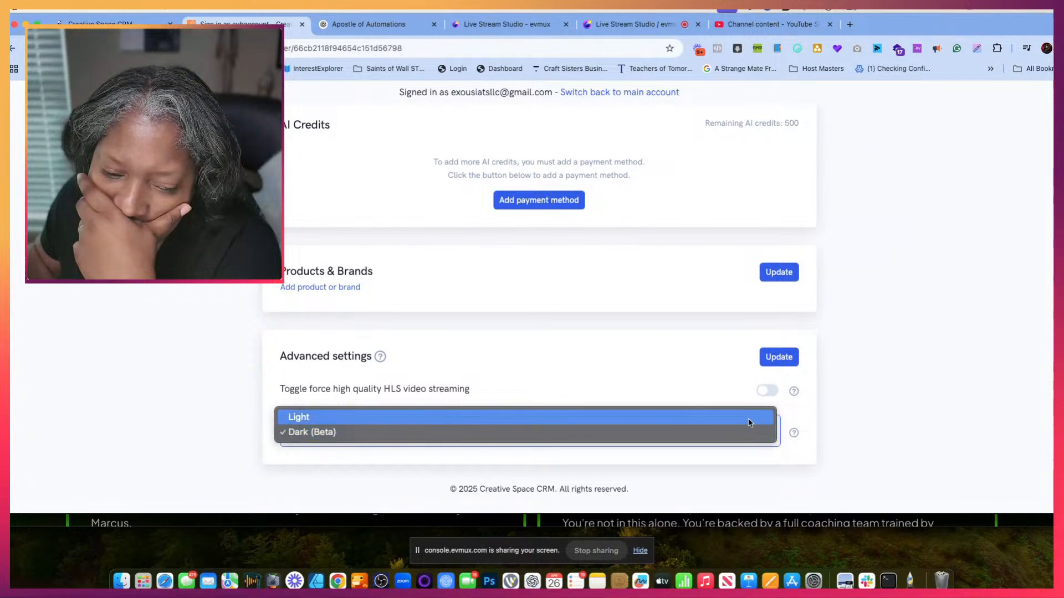
click(754, 417)
click(767, 391)
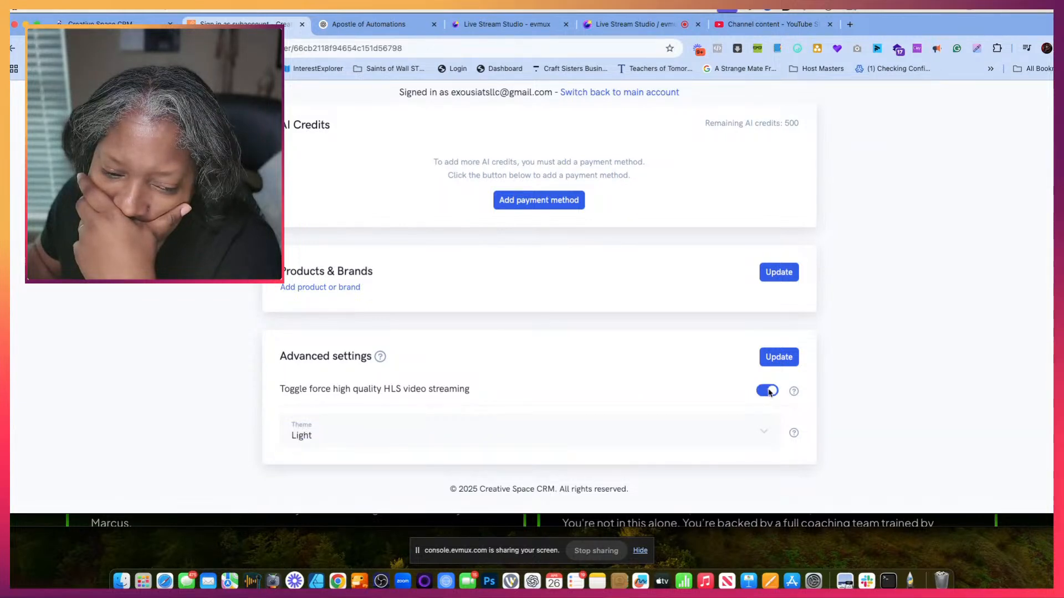
click(769, 391)
- Check the Creative Space CRM integration's connection status in the account settings
scroll(809, 426, down, 1)
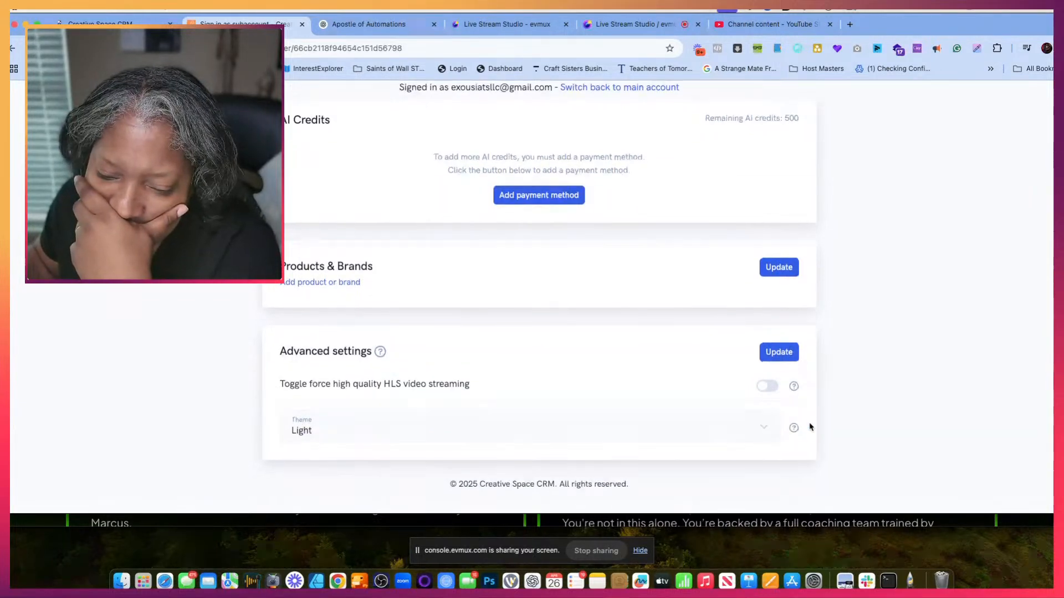
scroll(809, 427, up, 20)
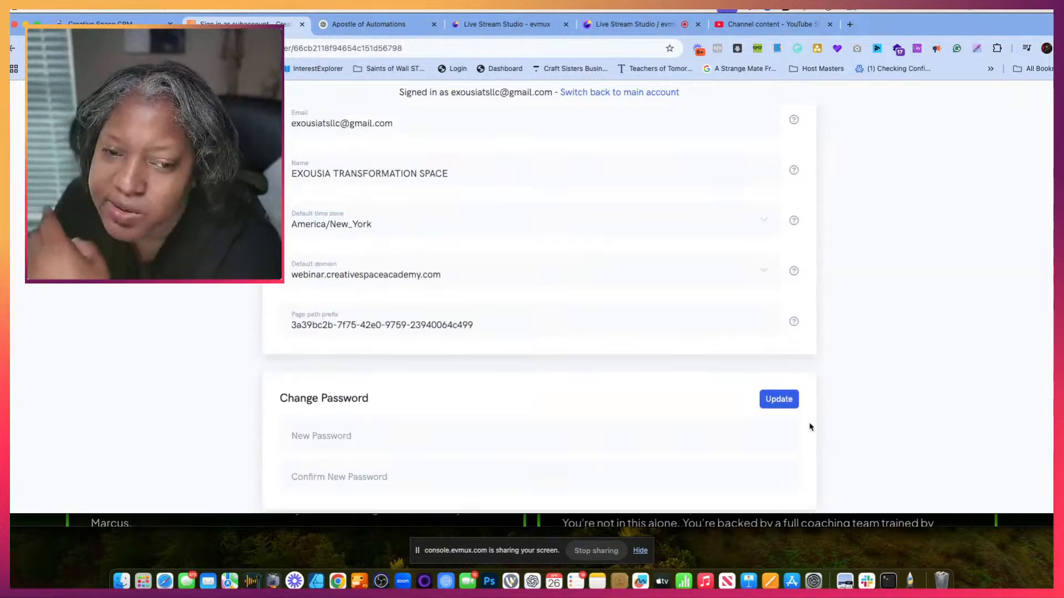
scroll(809, 426, down, 5)
scroll(809, 427, down, 5)
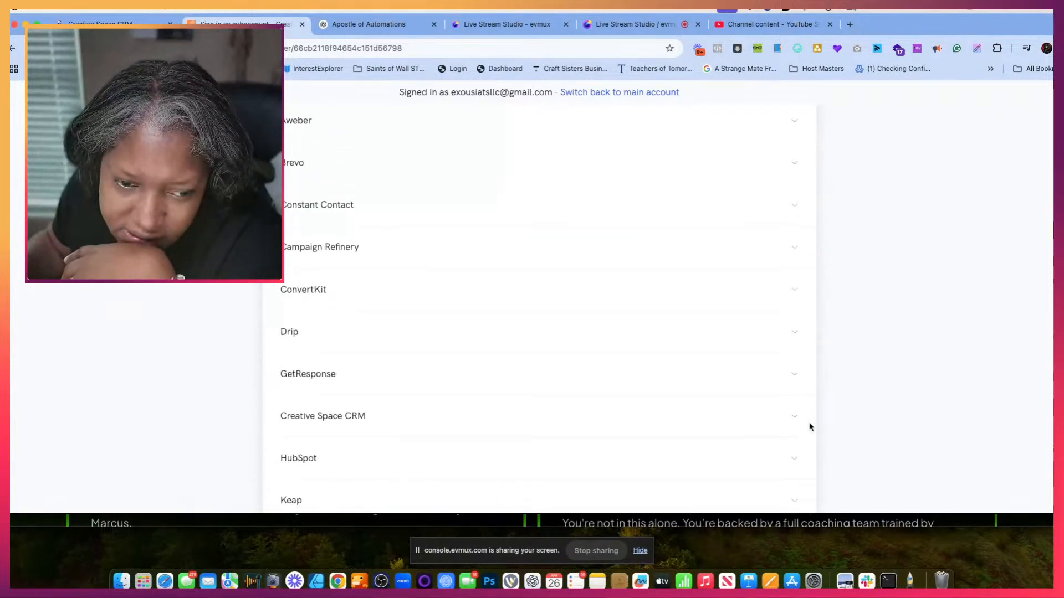
click(791, 388)
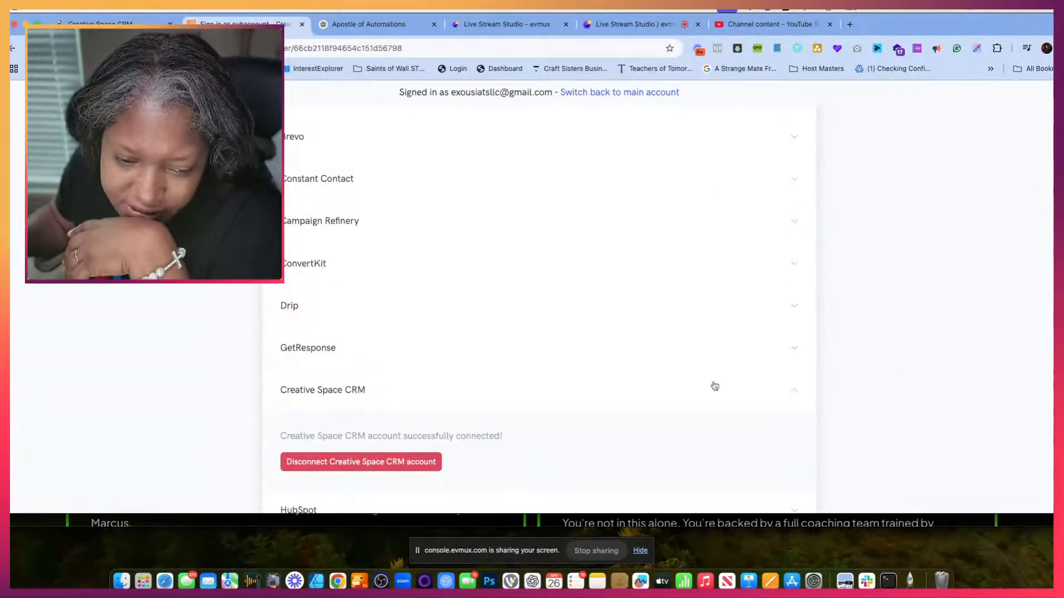
scroll(709, 393, down, 2)
scroll(706, 396, up, 15)
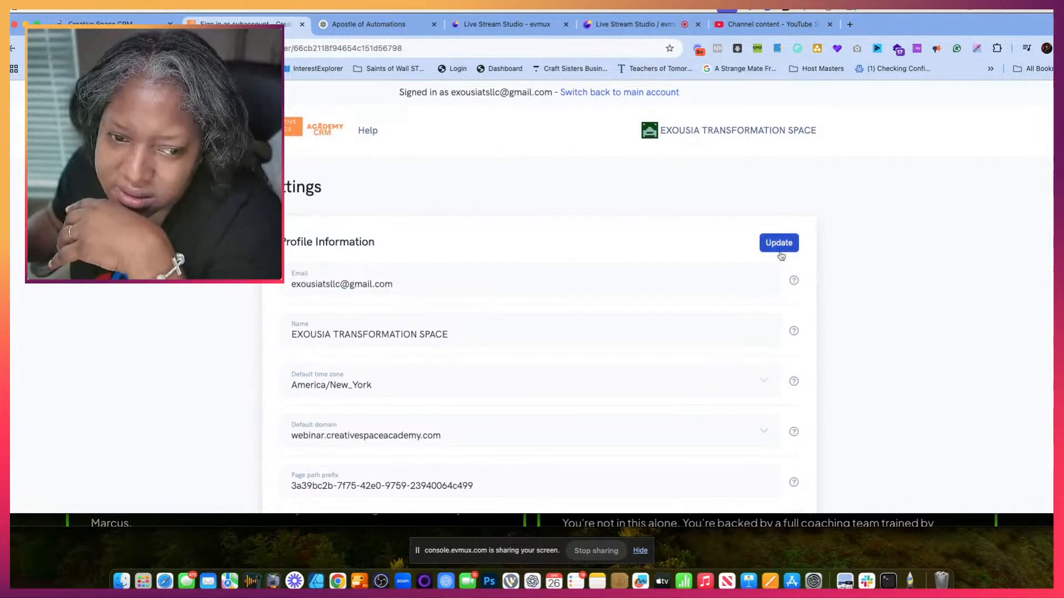
- Return to the webinars list and open the Mom Creating Space webinar's text message notification settings
click(770, 131)
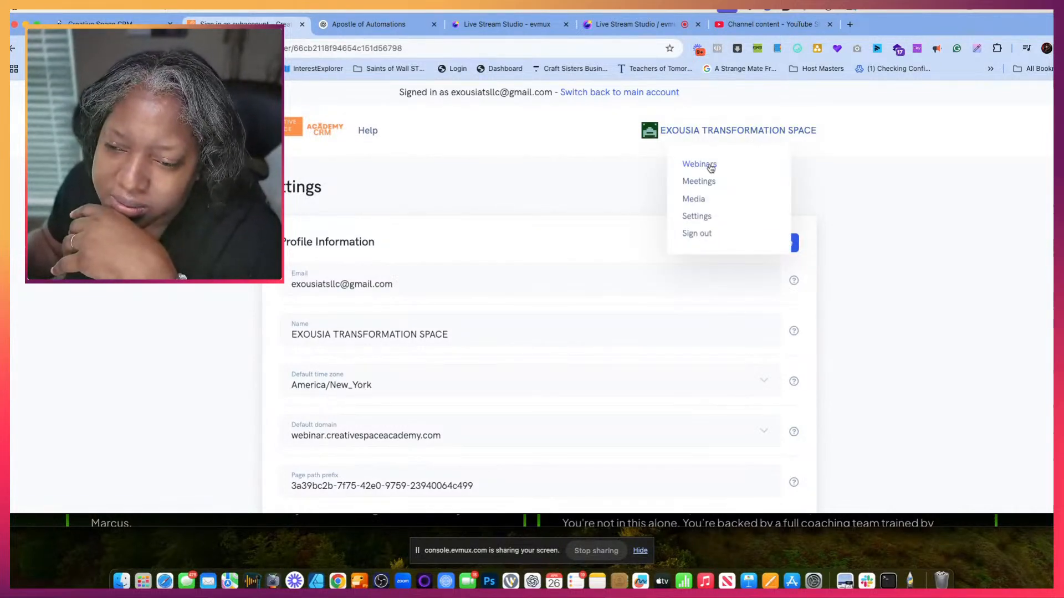
click(712, 167)
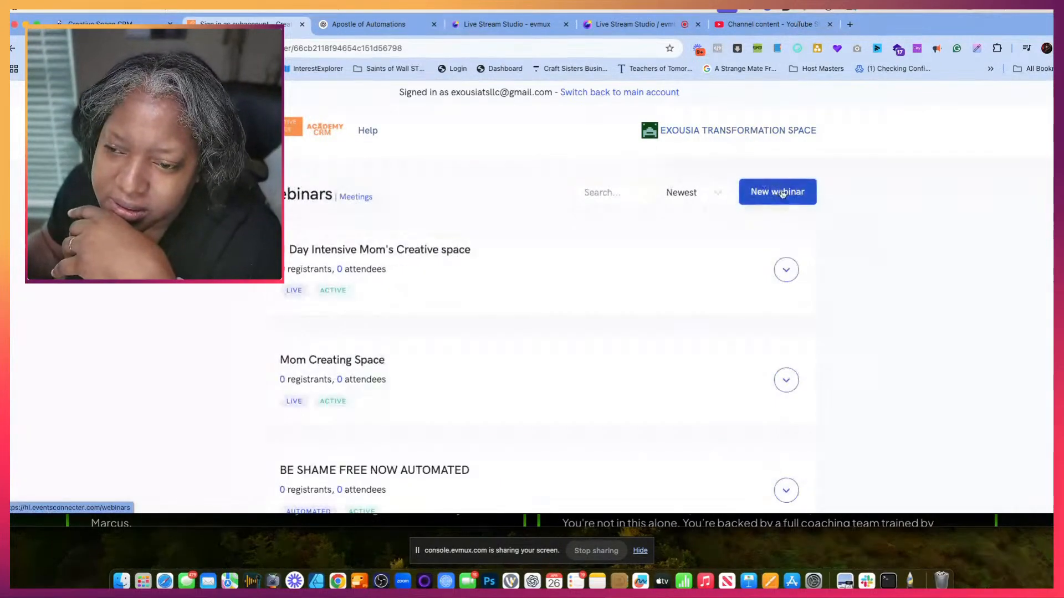
click(788, 380)
click(791, 409)
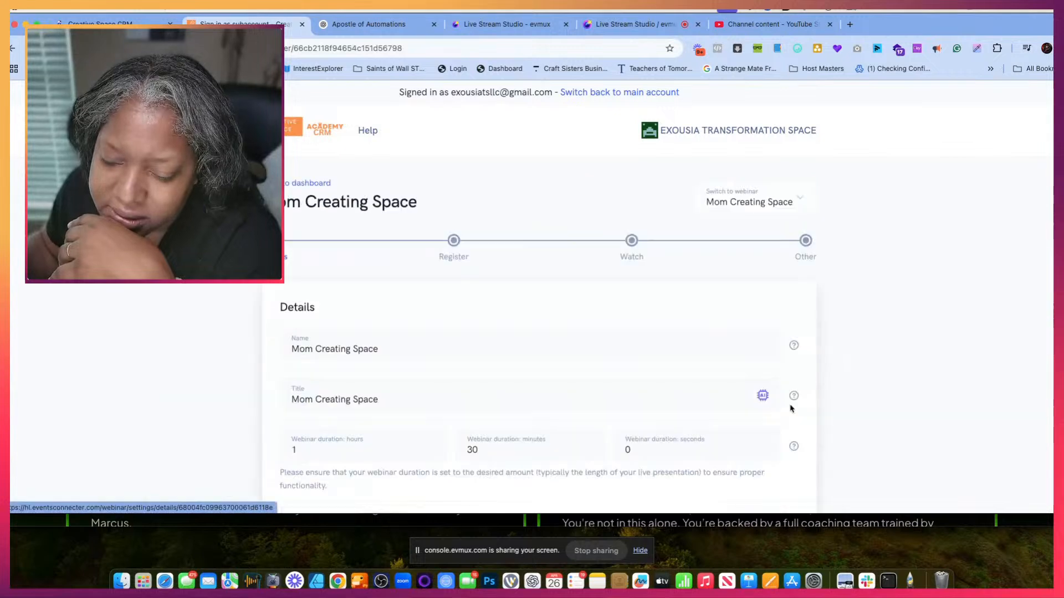
click(806, 241)
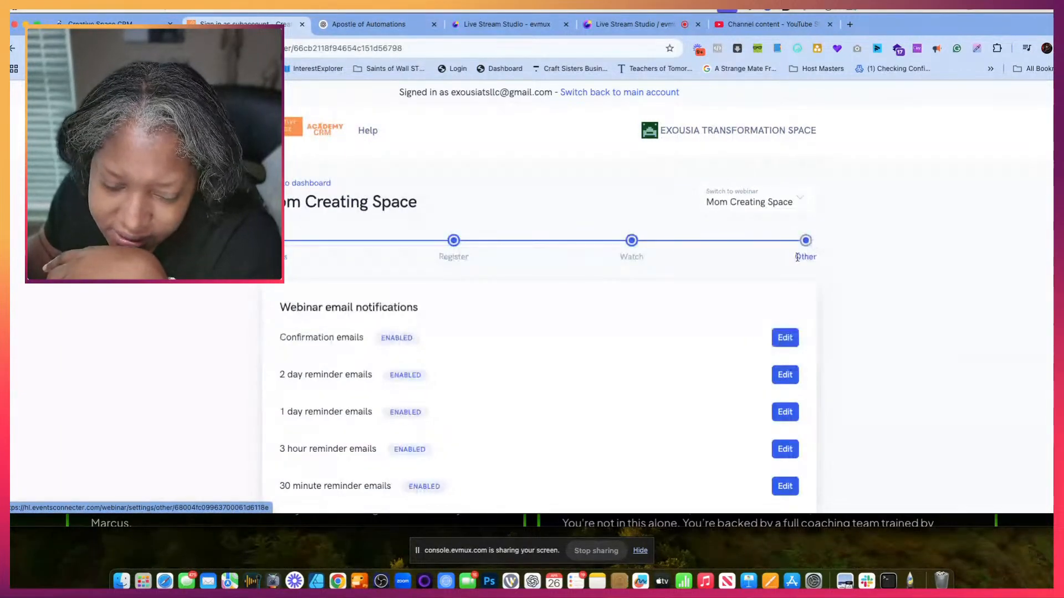
scroll(711, 341, down, 2)
scroll(711, 340, down, 15)
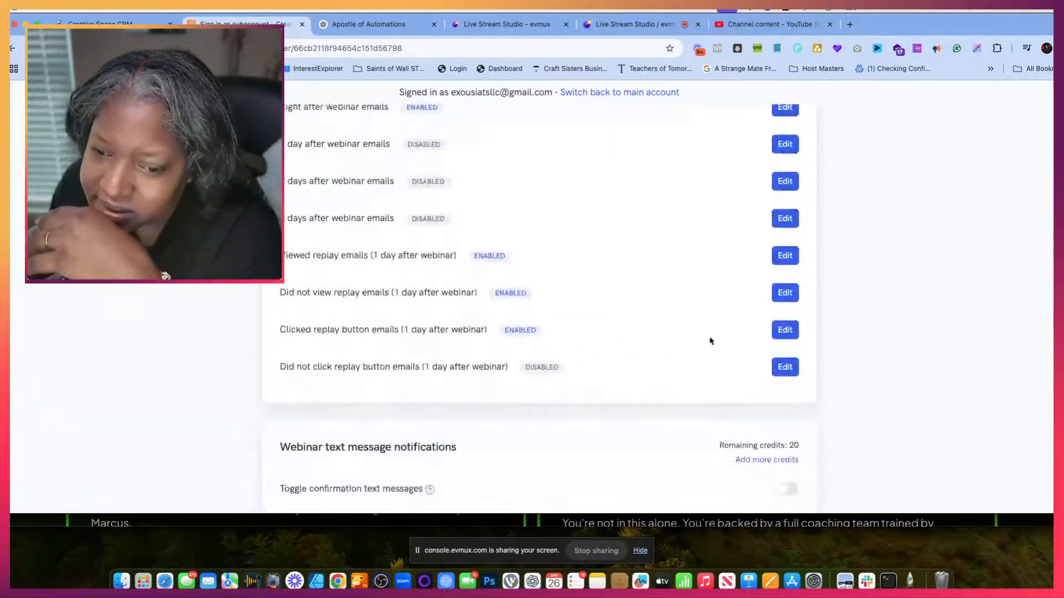
scroll(711, 340, down, 5)
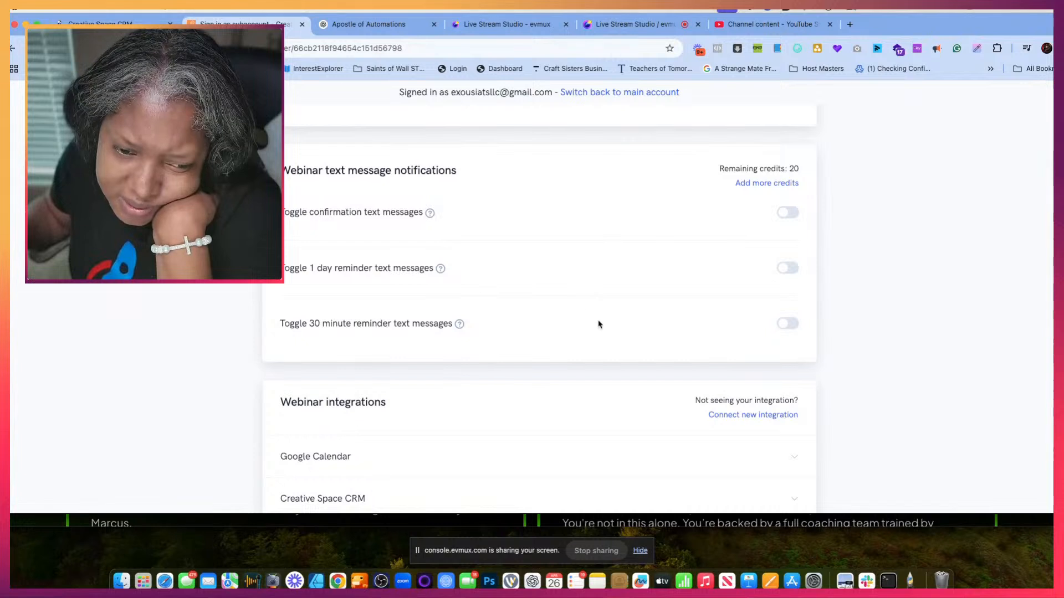
- Enable the 30 minute reminder text message to see its default wording, and disable it again
mouse_move(462, 326)
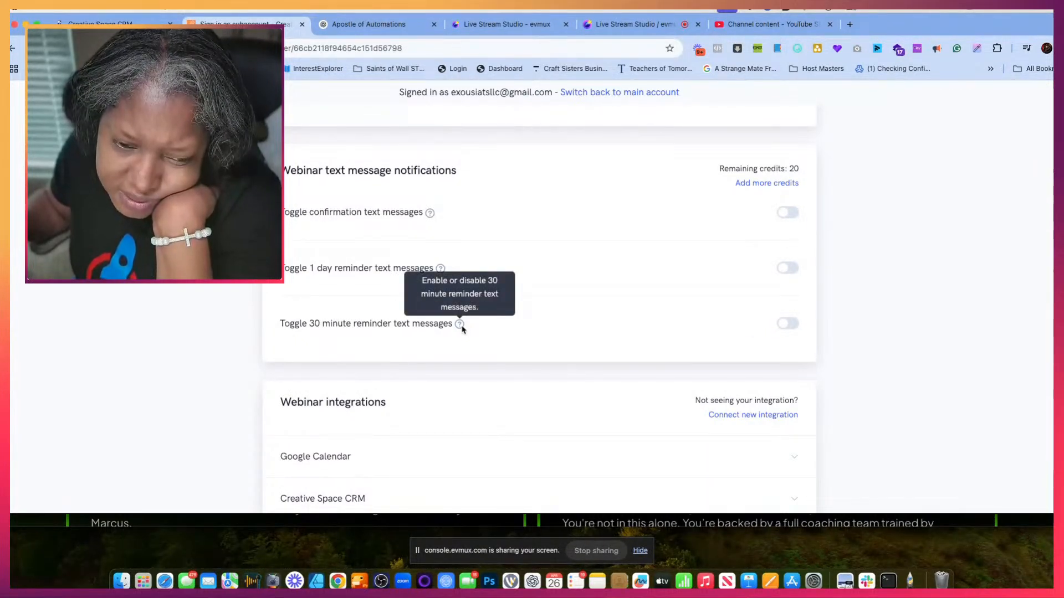
mouse_move(439, 277)
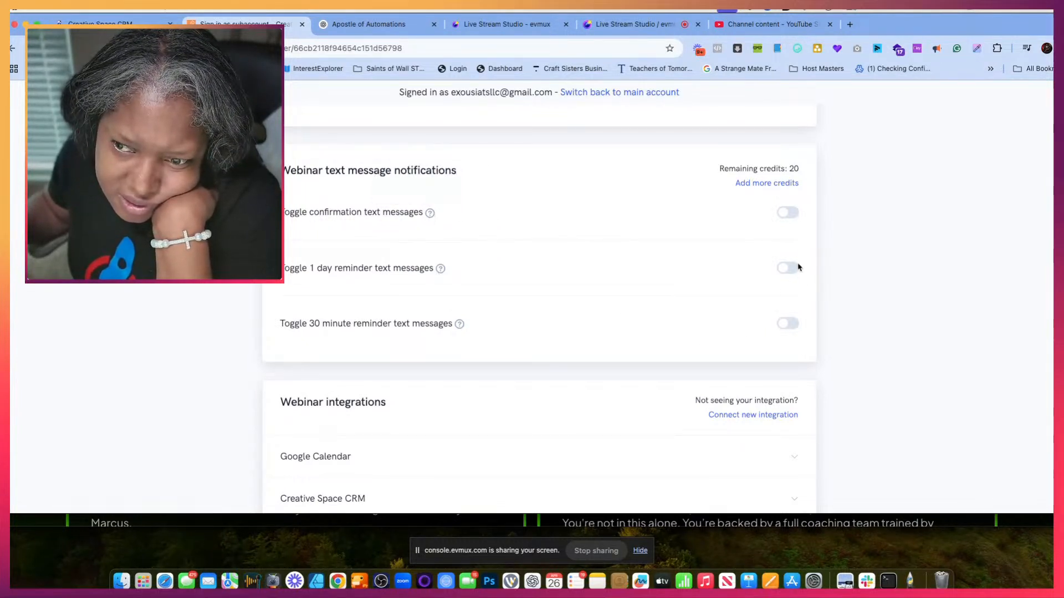
click(787, 324)
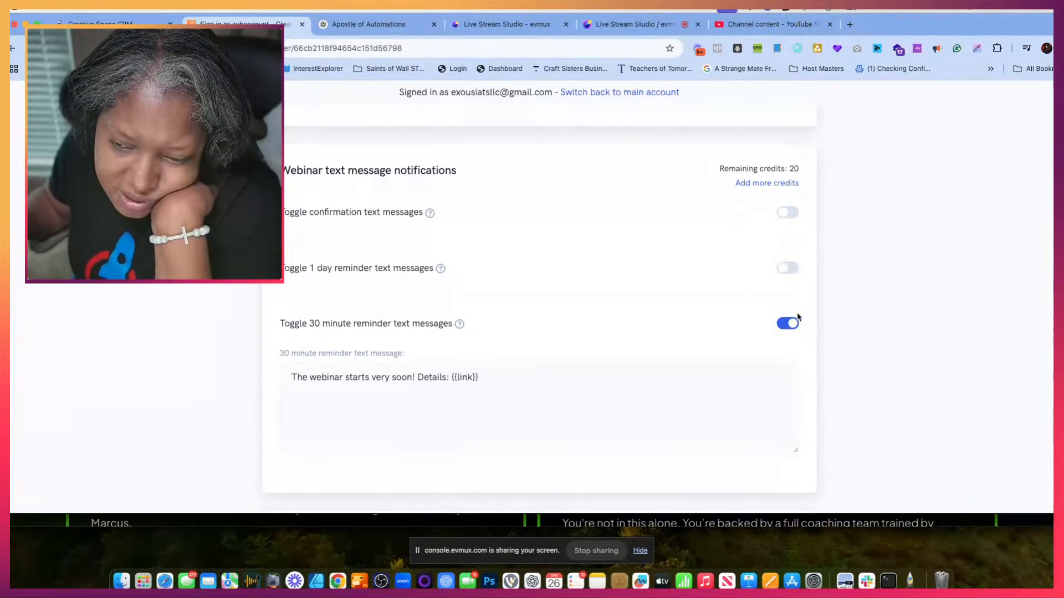
click(788, 324)
scroll(615, 363, down, 3)
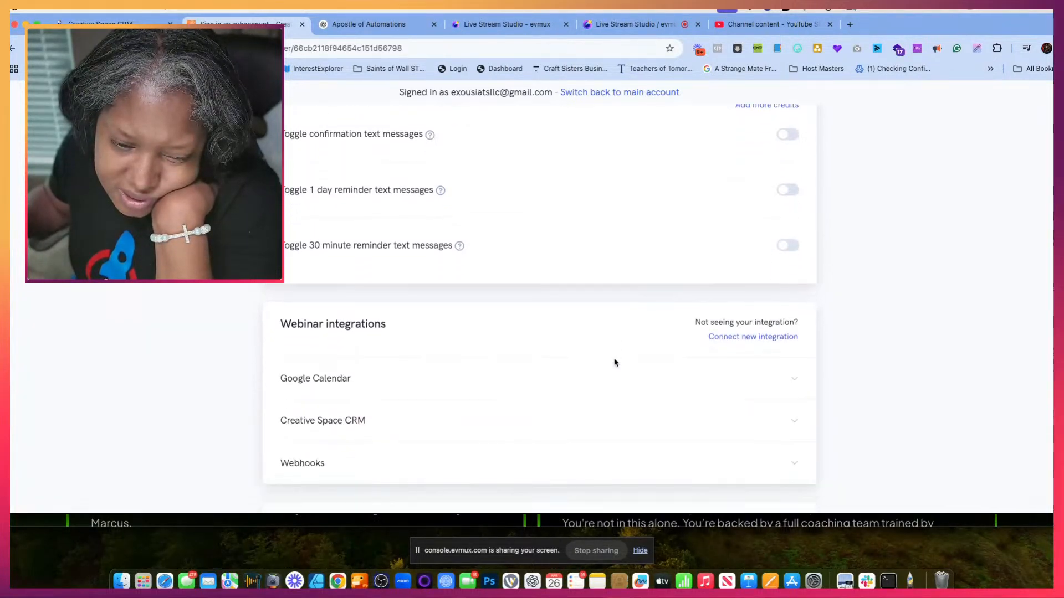
- Review the Mom Creating Space webinar's email notifications, text message notifications, integrations, scripts and miscellaneous settings
scroll(615, 363, down, 1)
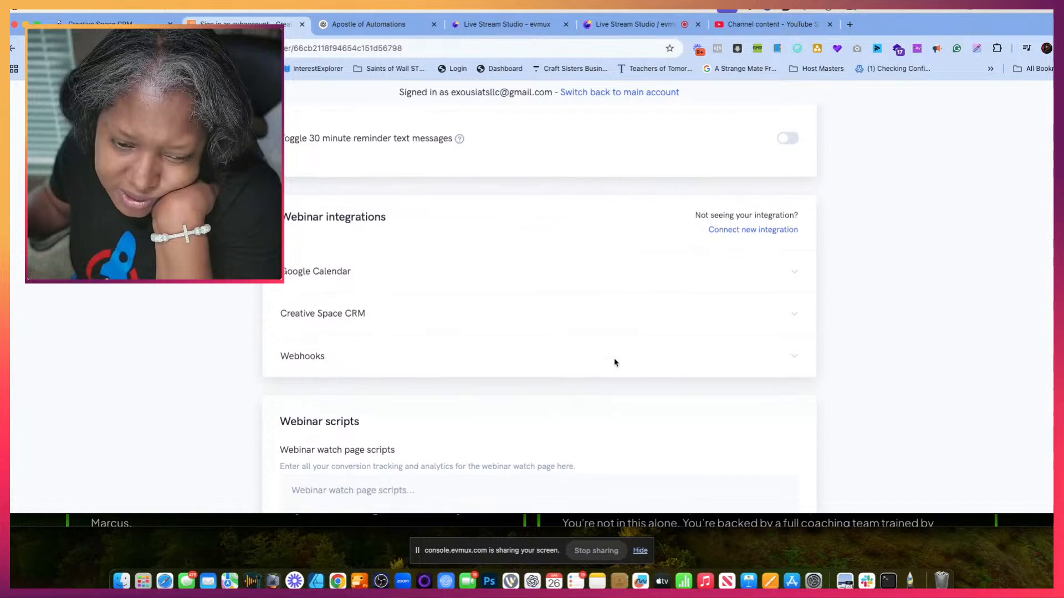
scroll(635, 291, up, 3)
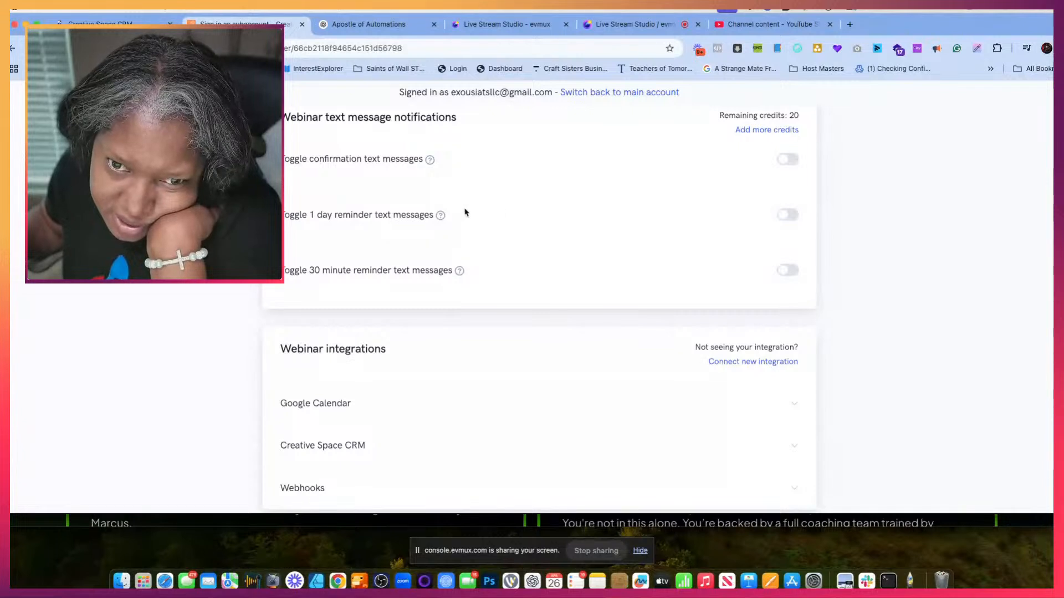
mouse_move(442, 217)
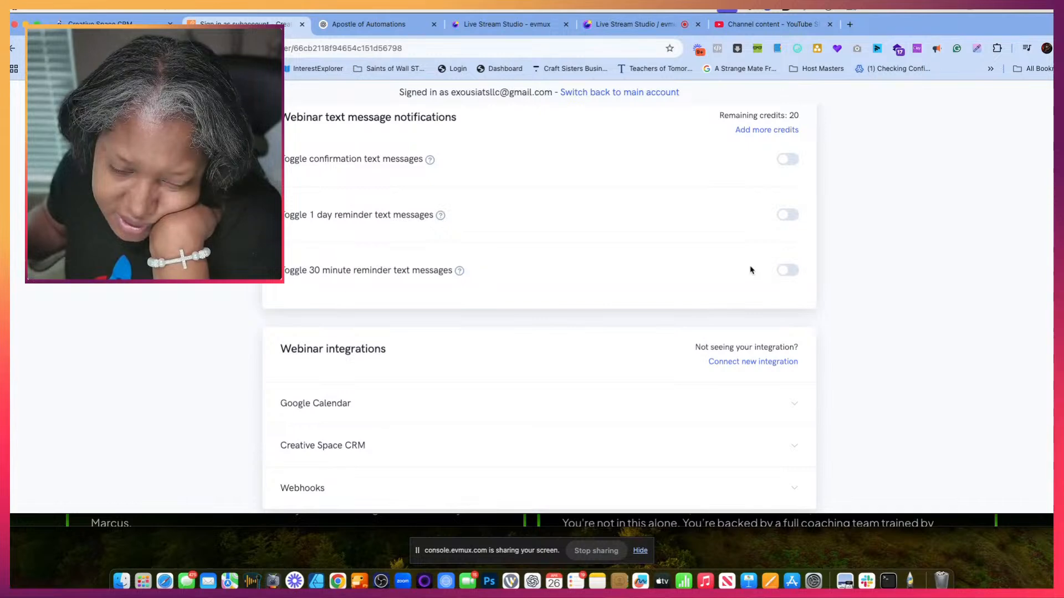
scroll(757, 336, up, 10)
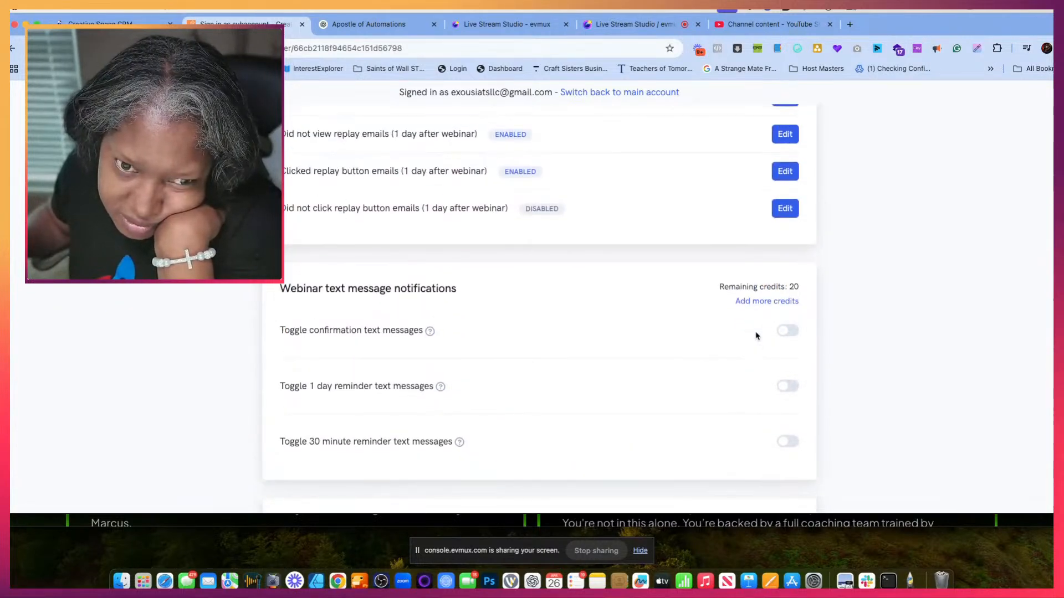
scroll(757, 335, up, 5)
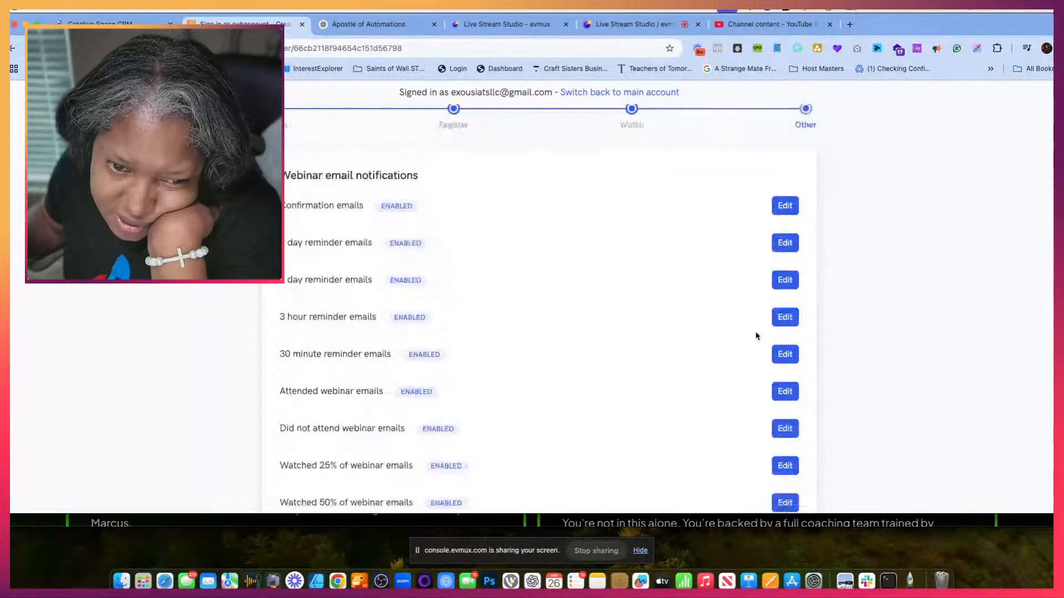
scroll(757, 335, down, 3)
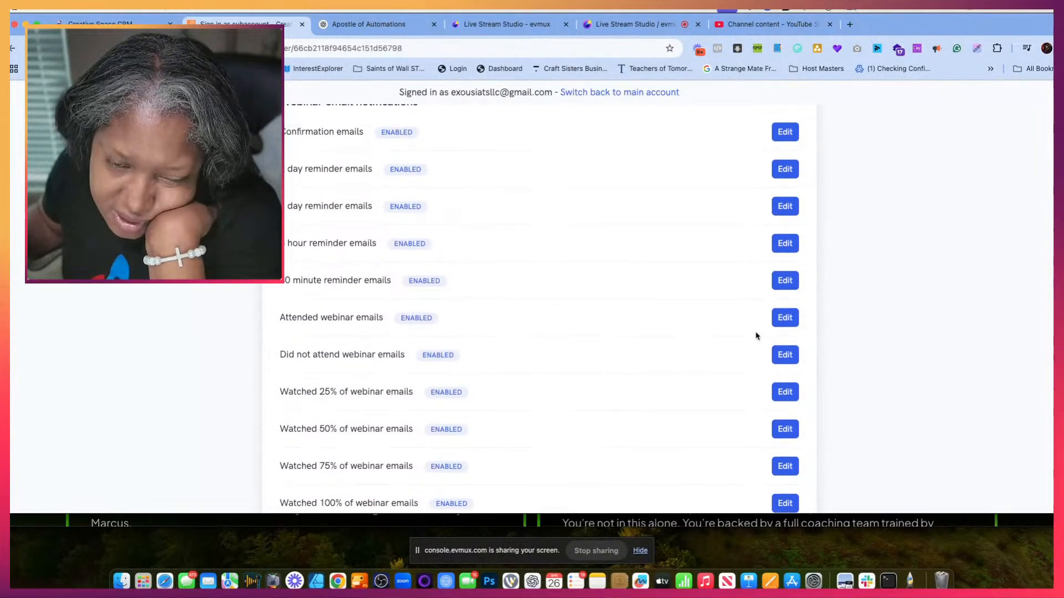
scroll(756, 336, up, 2)
scroll(757, 336, down, 5)
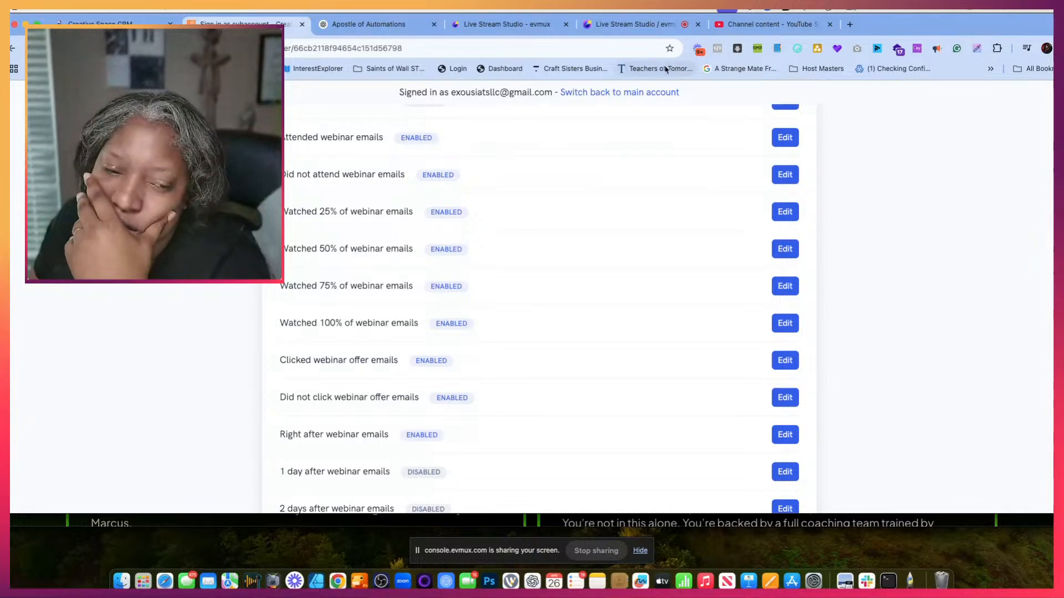
scroll(477, 243, down, 15)
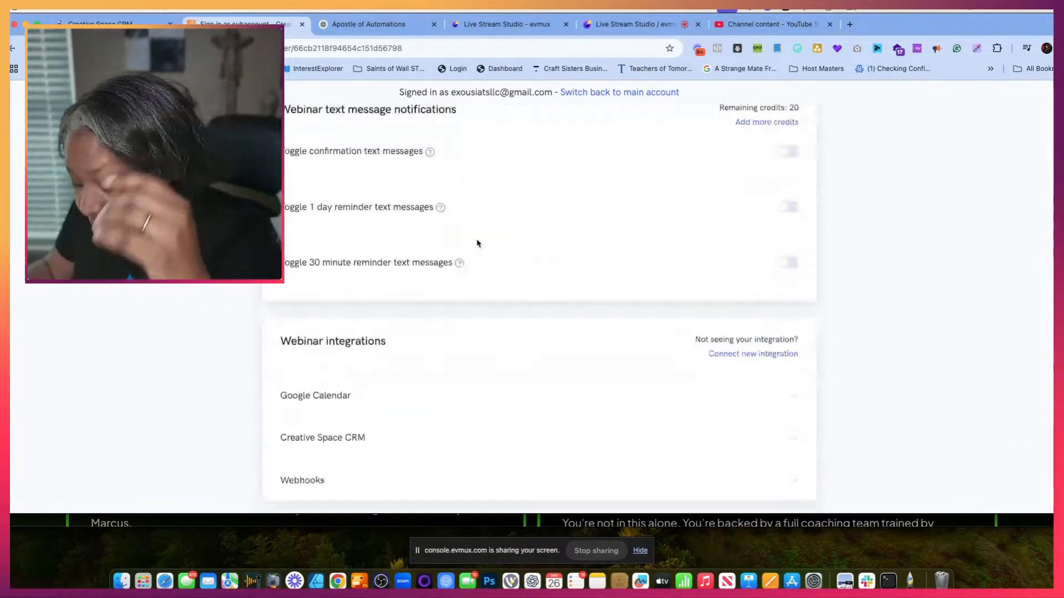
scroll(478, 243, down, 6)
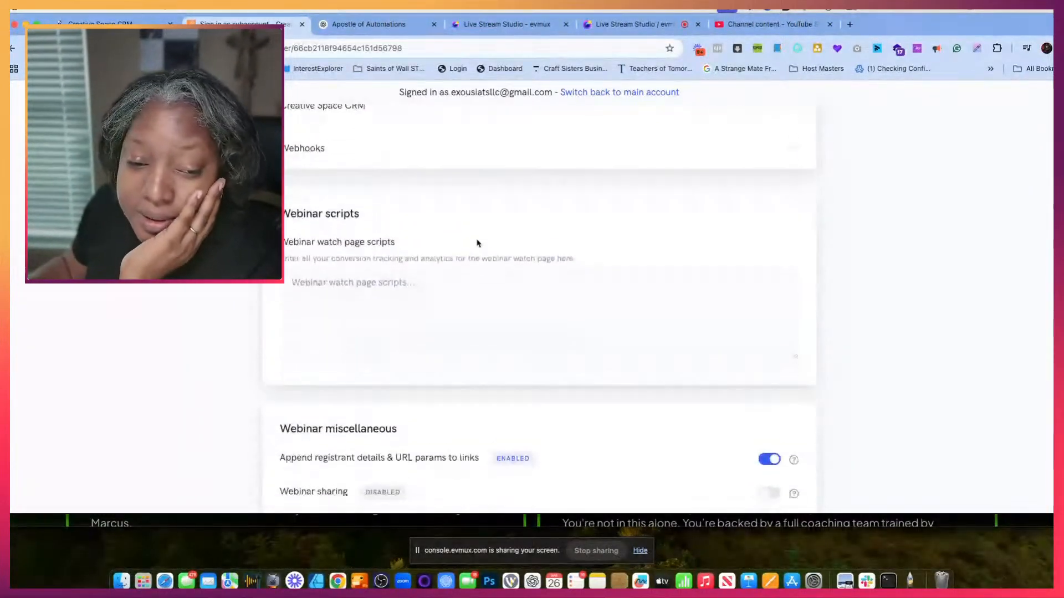
scroll(477, 244, up, 10)
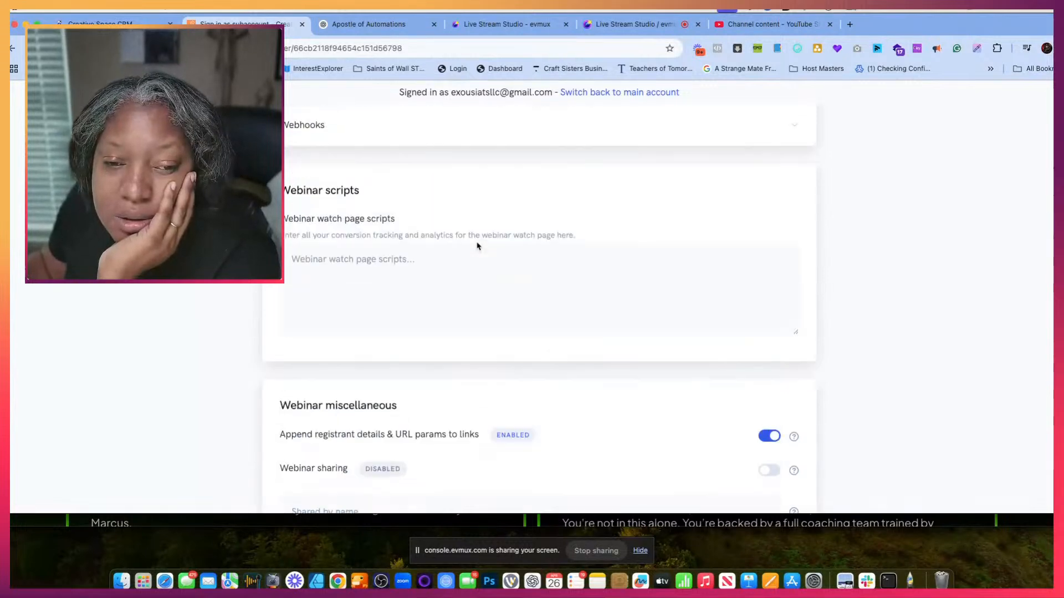
scroll(477, 246, up, 10)
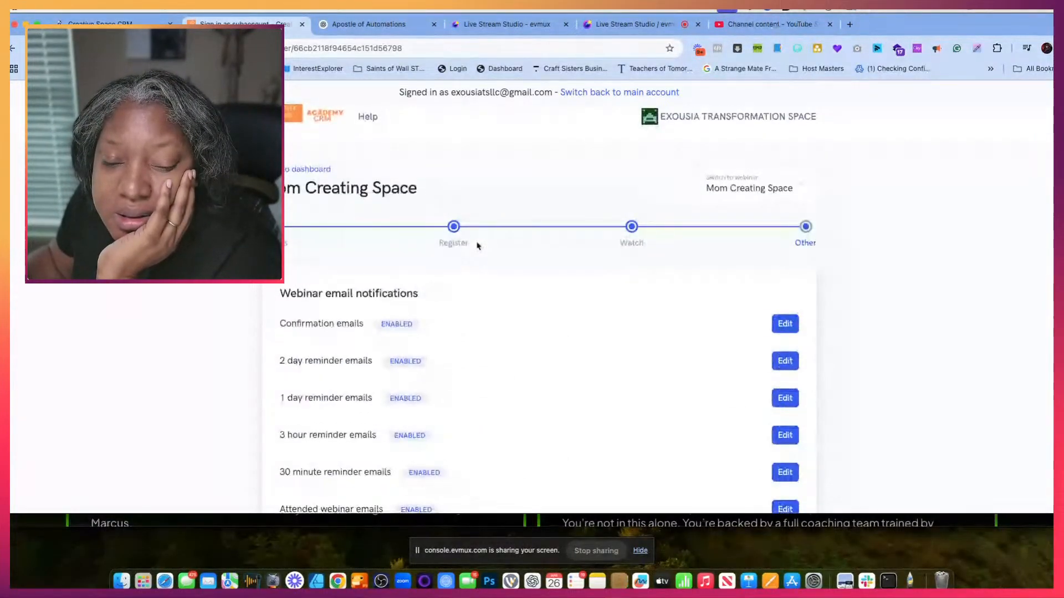
scroll(477, 246, down, 15)
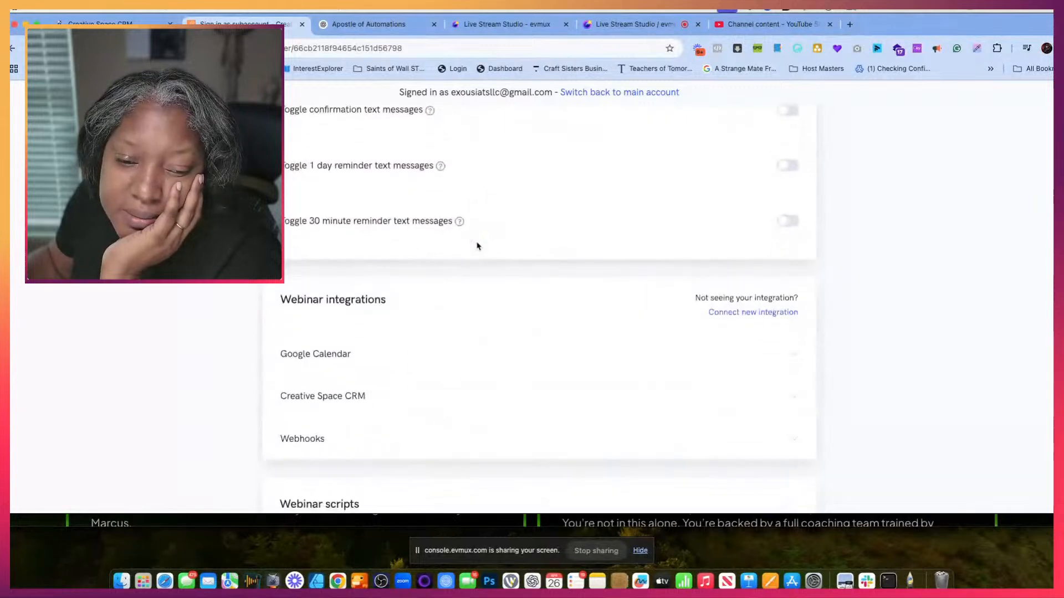
- In the Creative Space CRM integration, set the 2 day reminder tag to "2days before mcs preview" and the 1 day tag to "1day before mcs preview"
scroll(477, 246, down, 3)
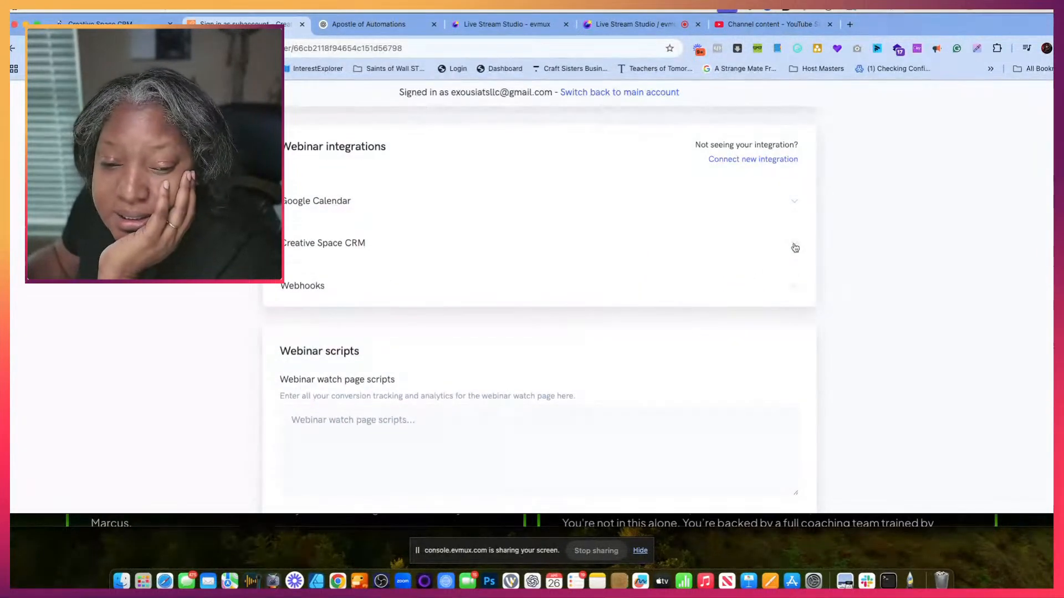
click(795, 248)
scroll(562, 327, down, 5)
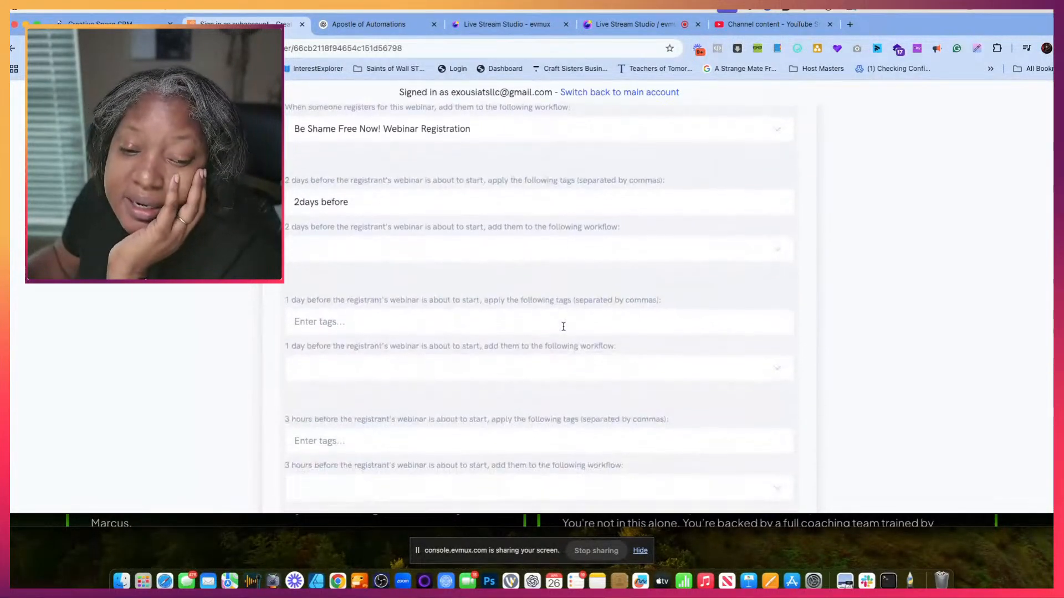
scroll(563, 326, down, 1)
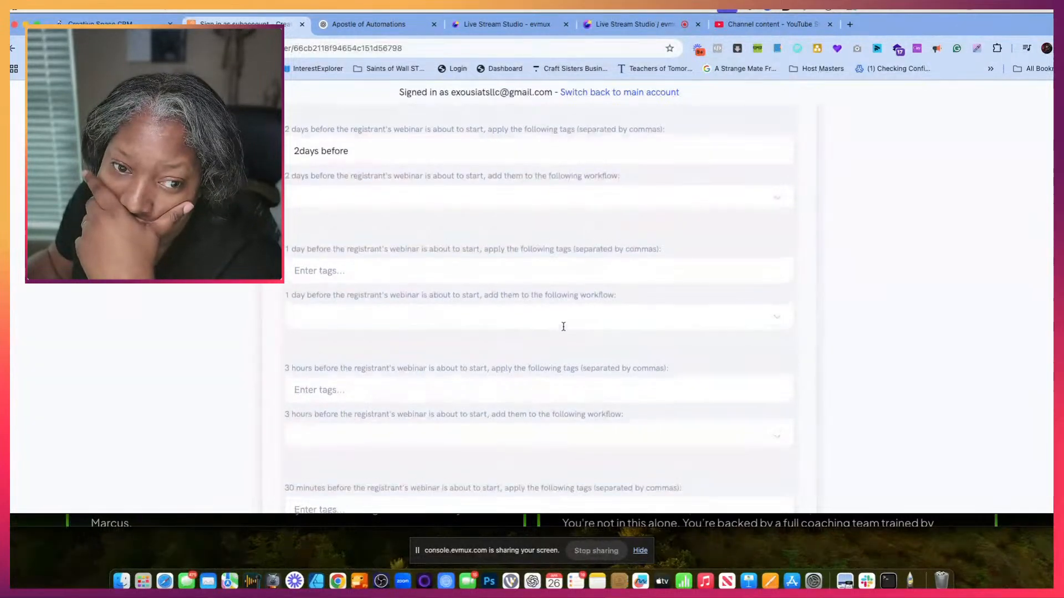
scroll(563, 326, up, 1)
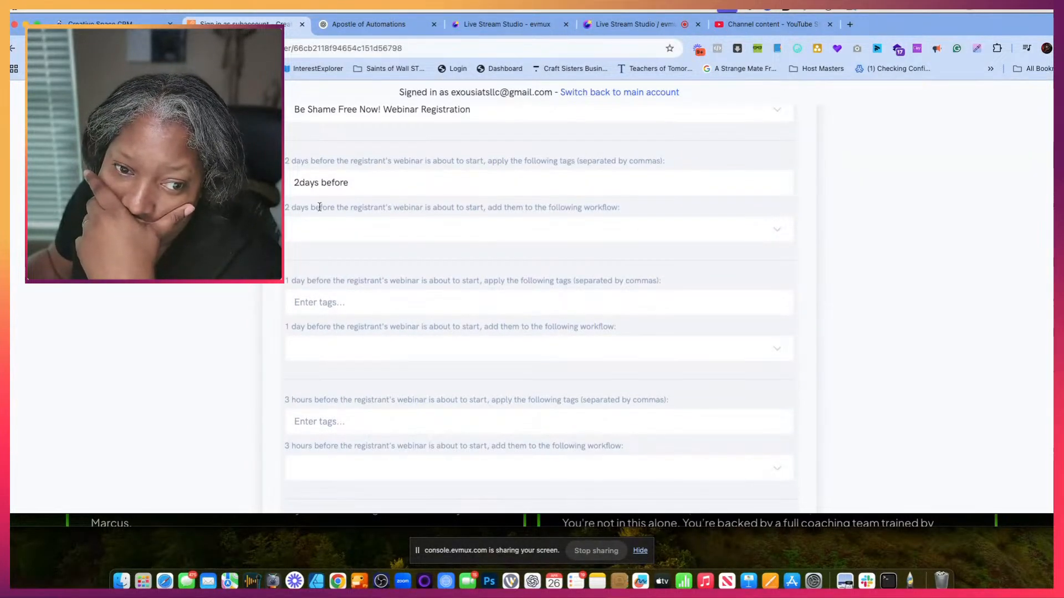
click(310, 302)
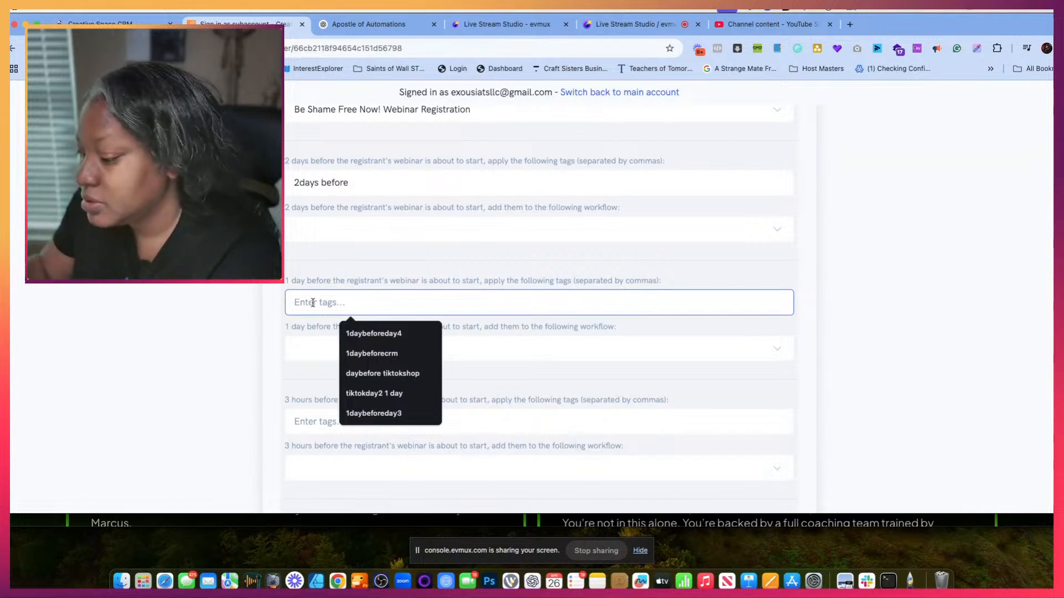
text(1)
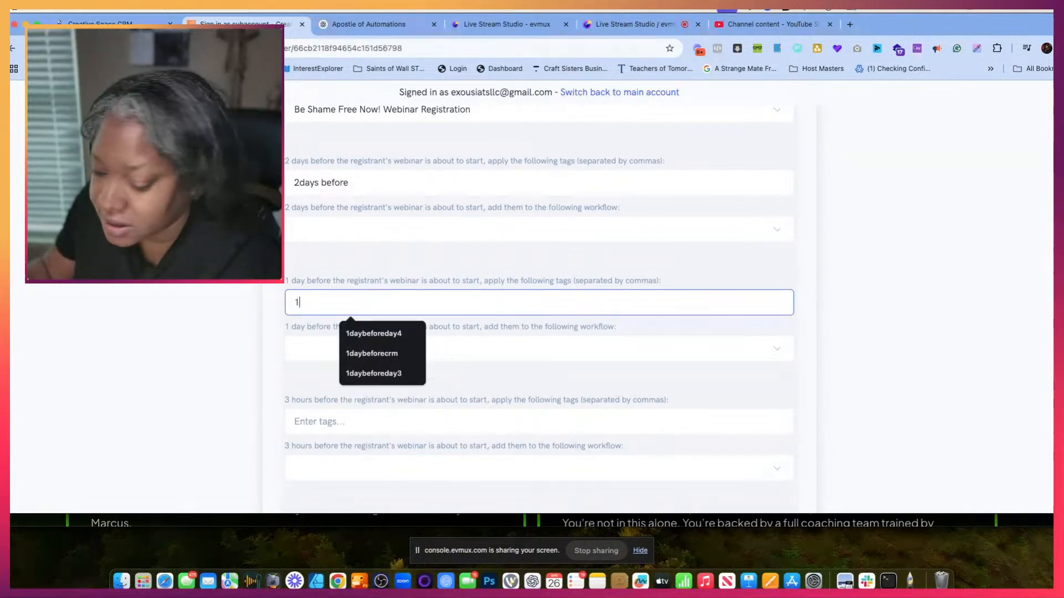
text(day )
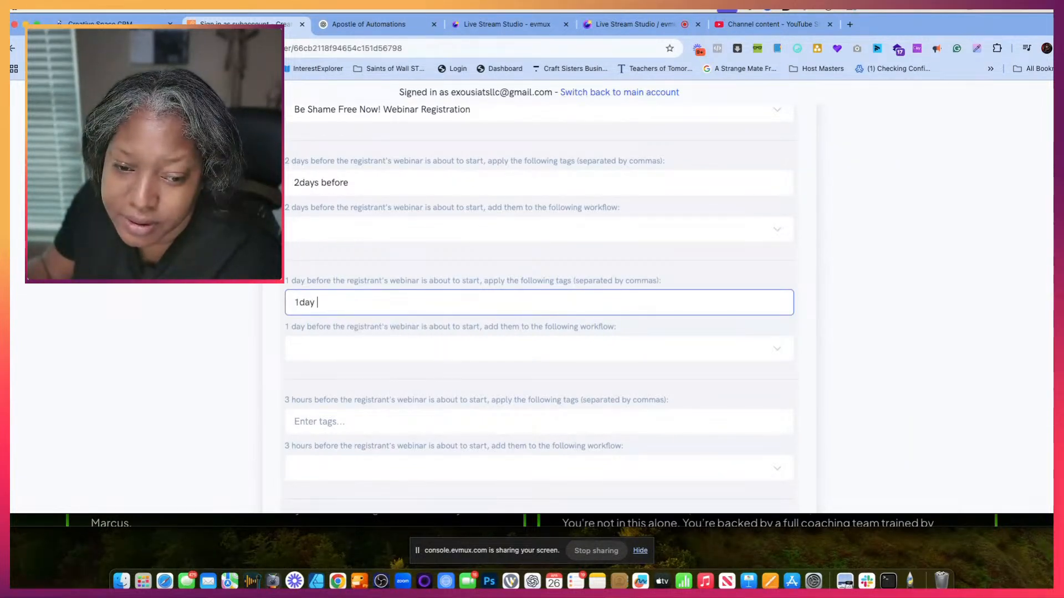
text(before mcs)
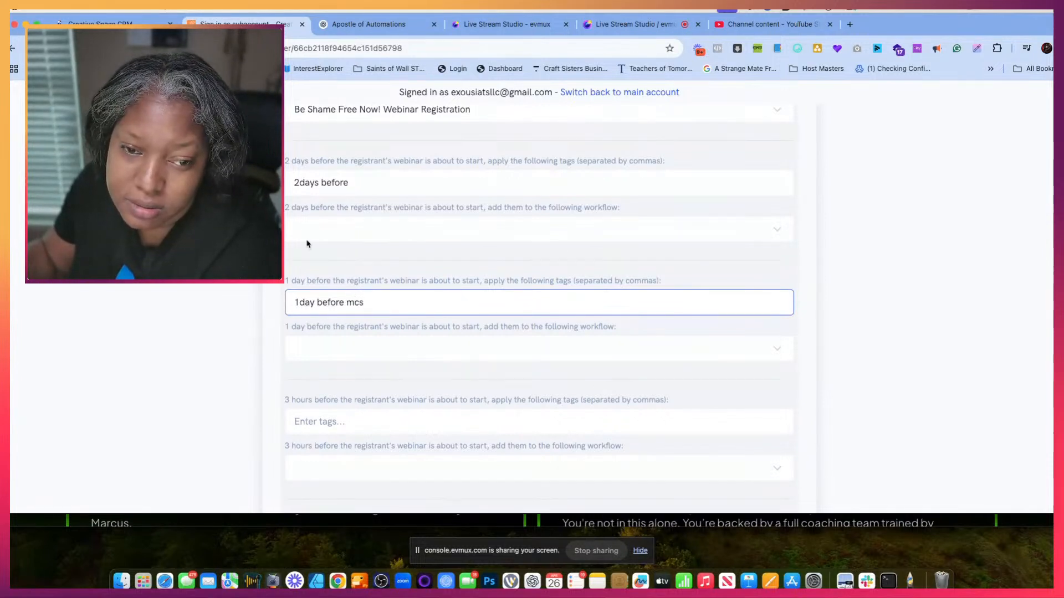
click(390, 182)
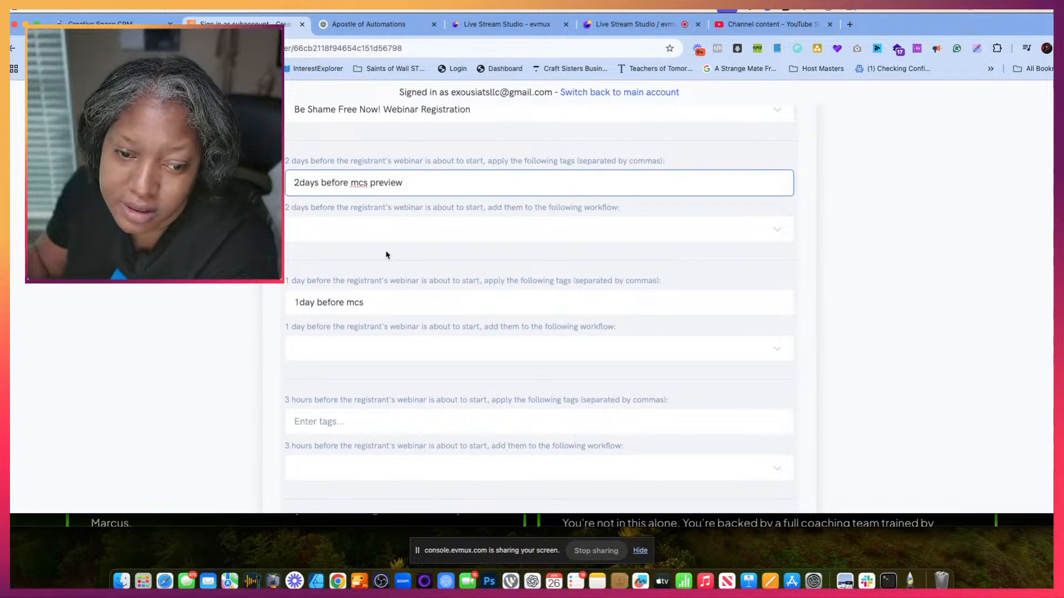
click(384, 307)
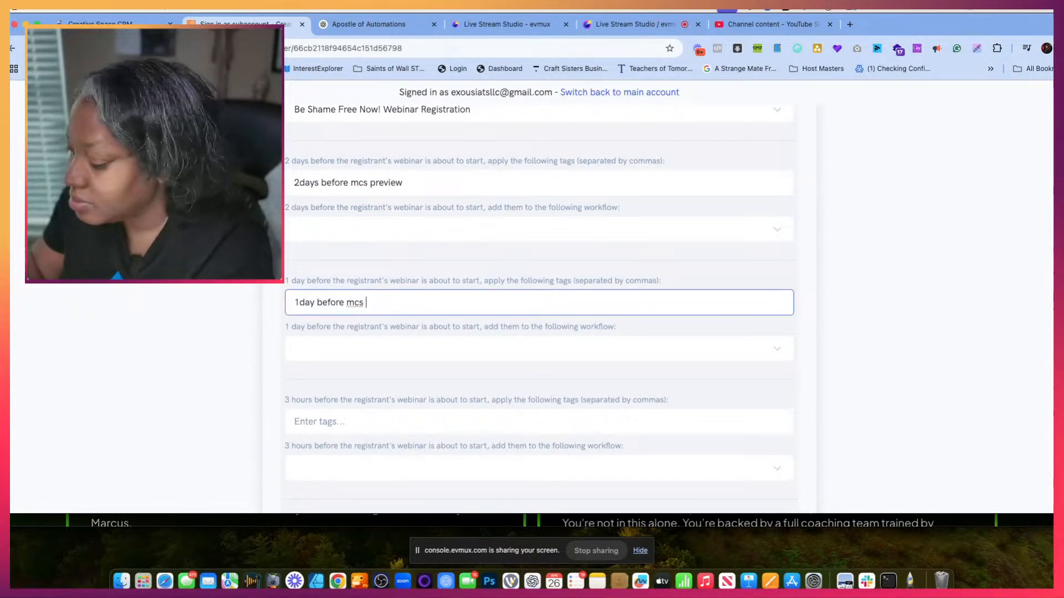
text(p)
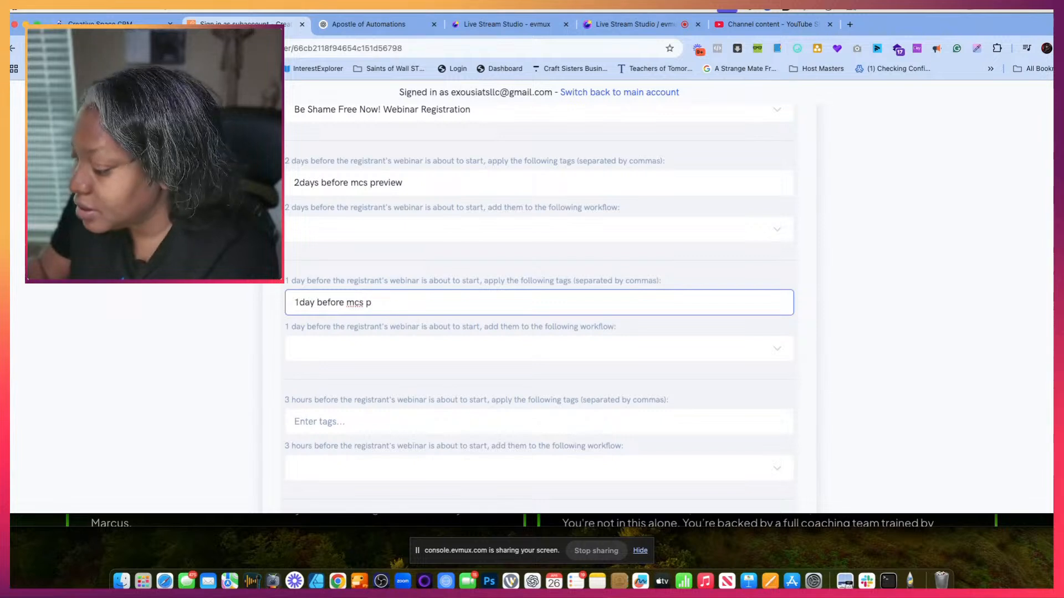
text(review)
- Set the 3 hour reminder tag to "3hoursbefore mcs preview" and the 30 minute tag to "30 min before mcs preview"
click(361, 426)
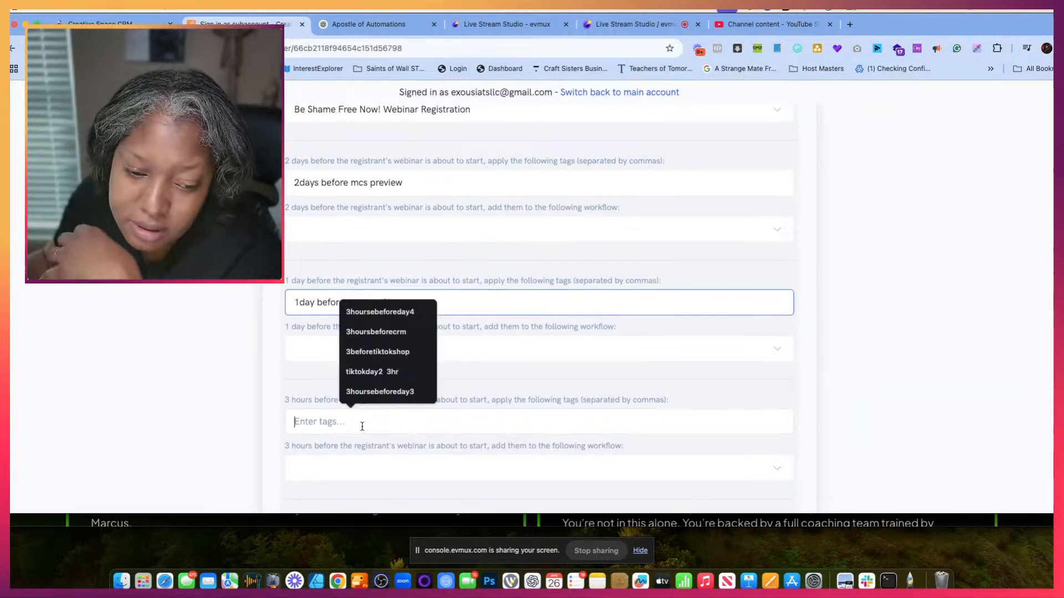
text(3)
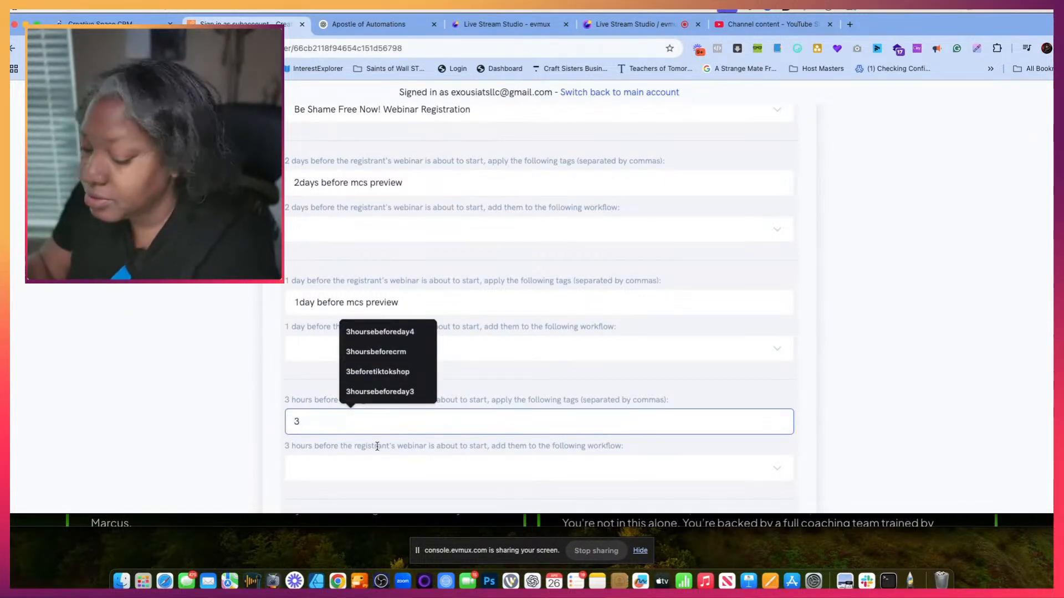
text(hoursbefore mcs preview)
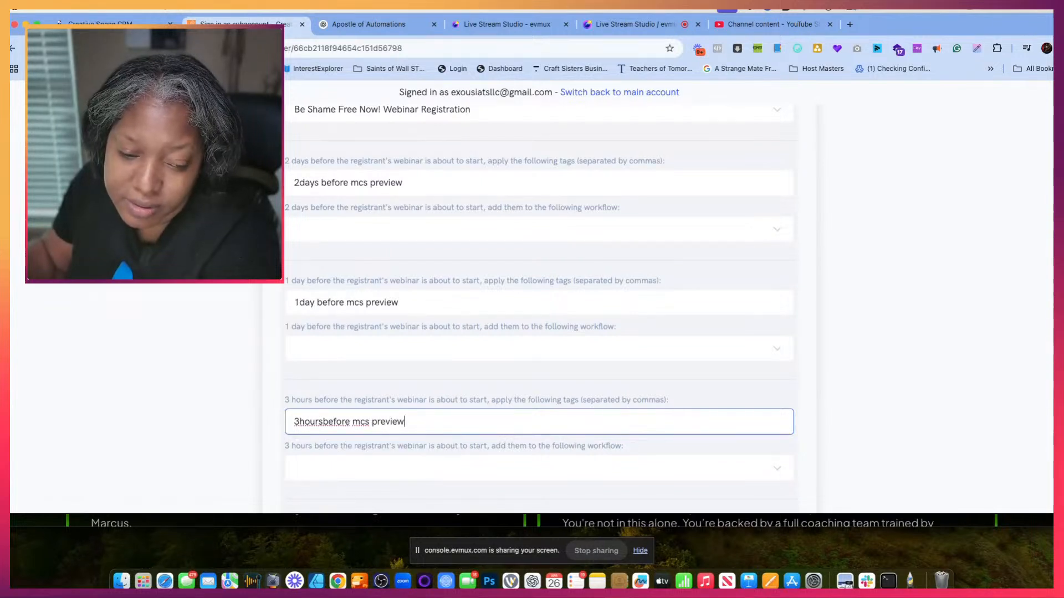
scroll(375, 447, down, 3)
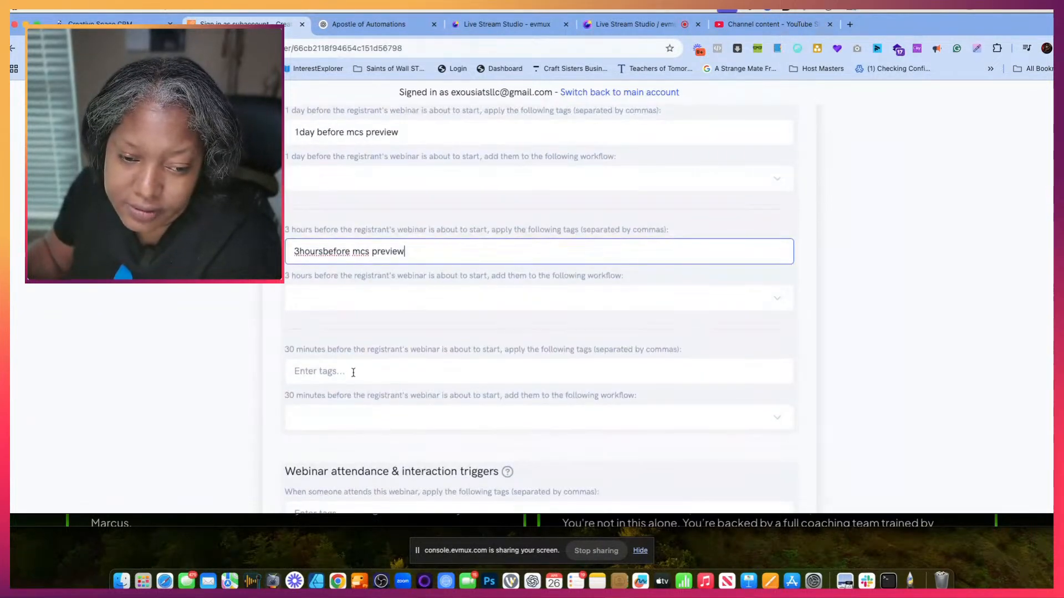
click(352, 373)
text(30 min before mcs preview)
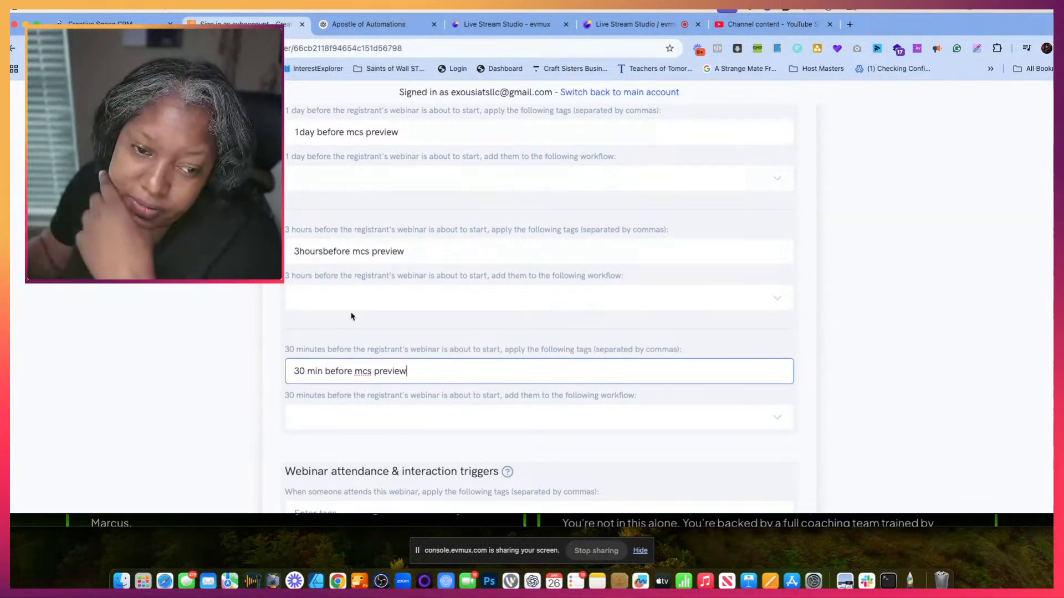
- Review the CRM integration's attendance and interaction triggers, and recheck the registration and reminder tags
scroll(350, 316, down, 5)
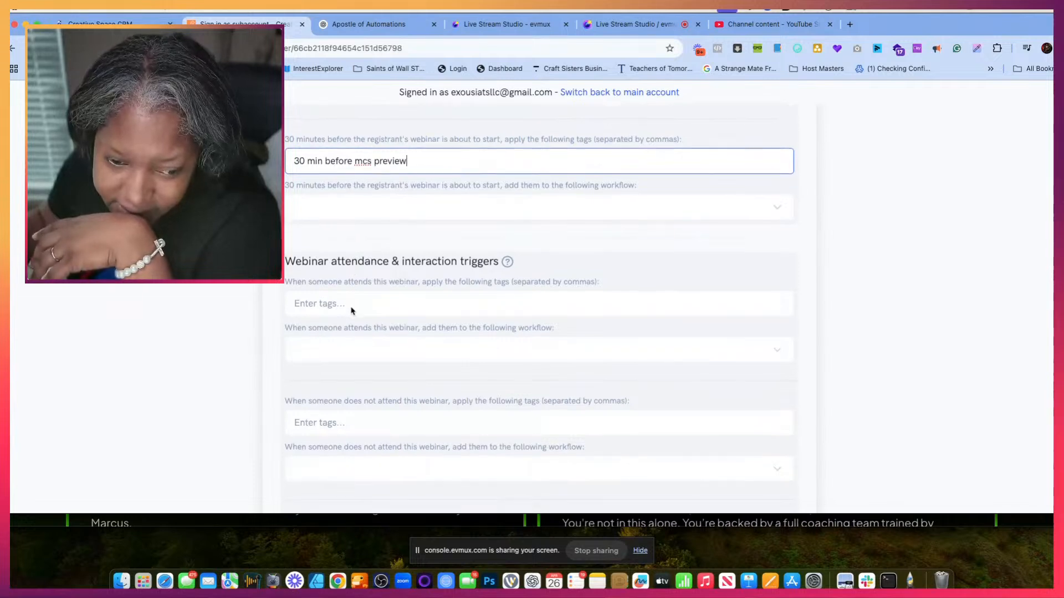
scroll(350, 311, down, 2)
scroll(350, 310, down, 10)
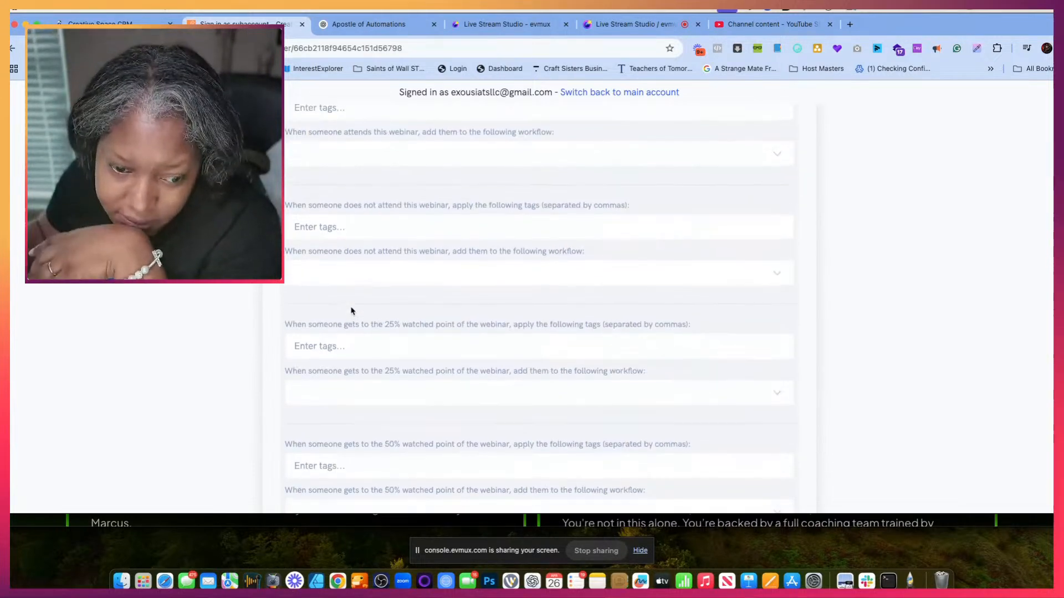
scroll(351, 310, down, 6)
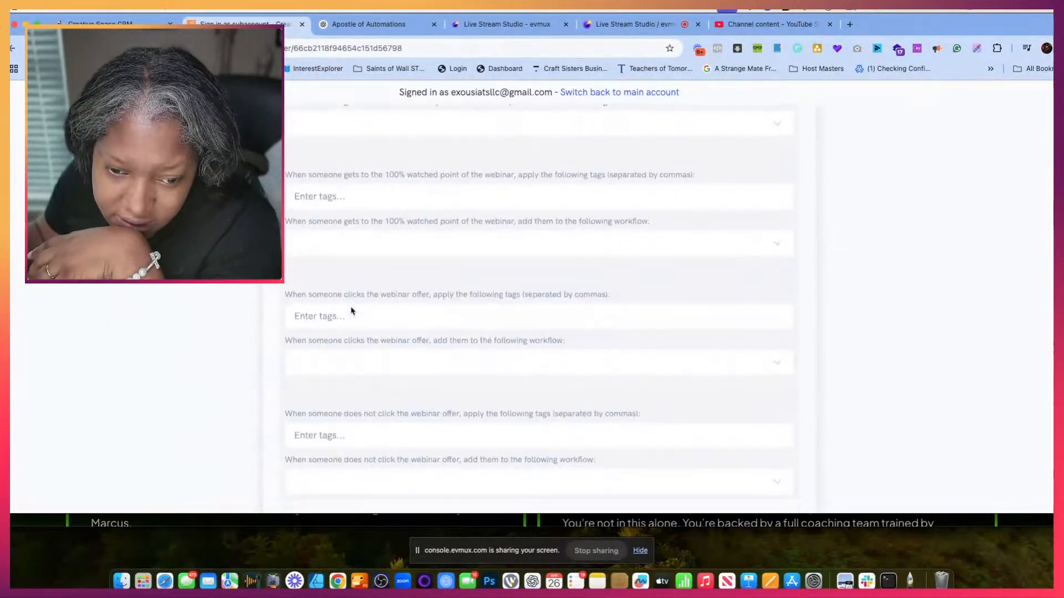
scroll(351, 311, up, 5)
scroll(351, 311, up, 10)
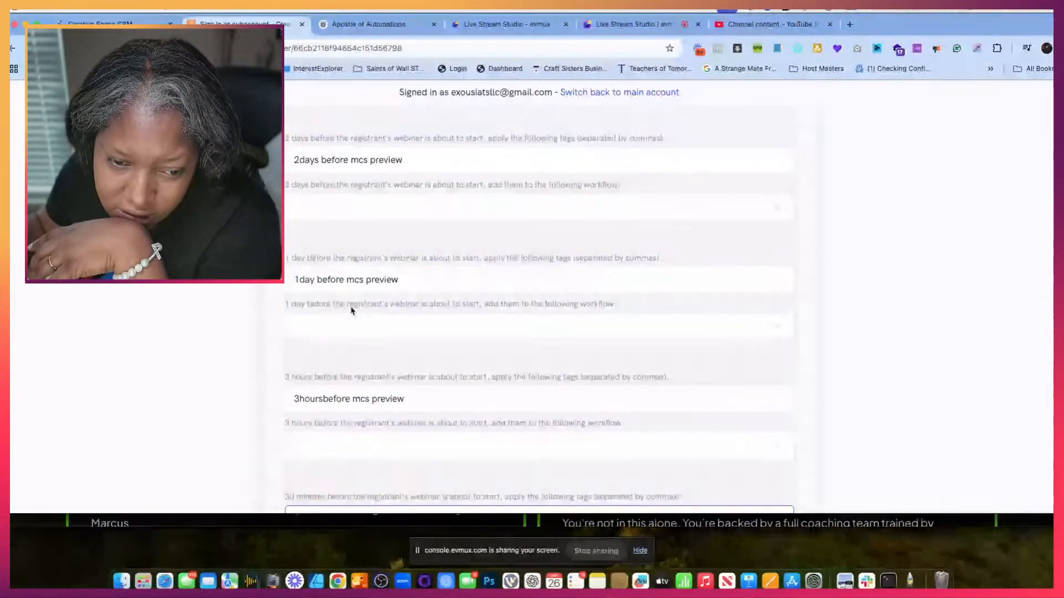
scroll(351, 311, down, 5)
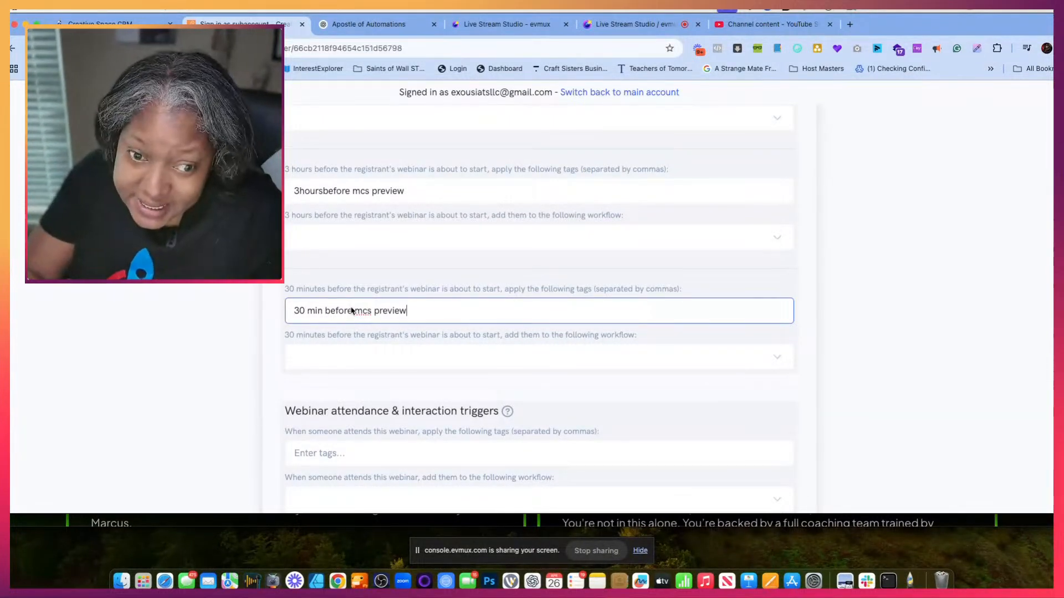
scroll(343, 234, up, 3)
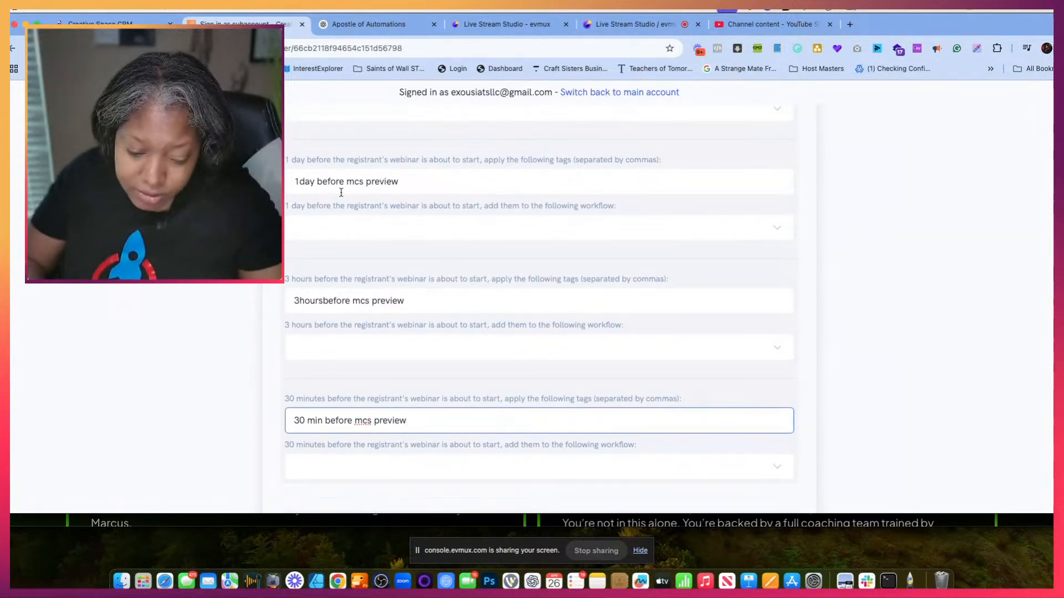
scroll(340, 192, up, 5)
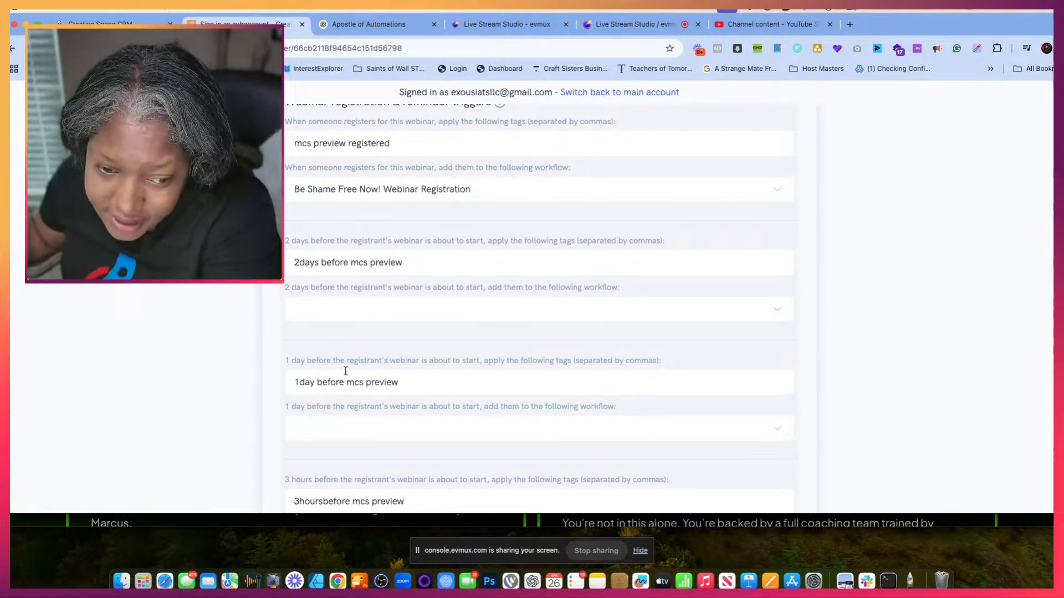
- Copy the webinar's 1 day reminder tag, then switch to the Creative Space CRM and create a new workflow from scratch
drag(406, 386, 290, 377)
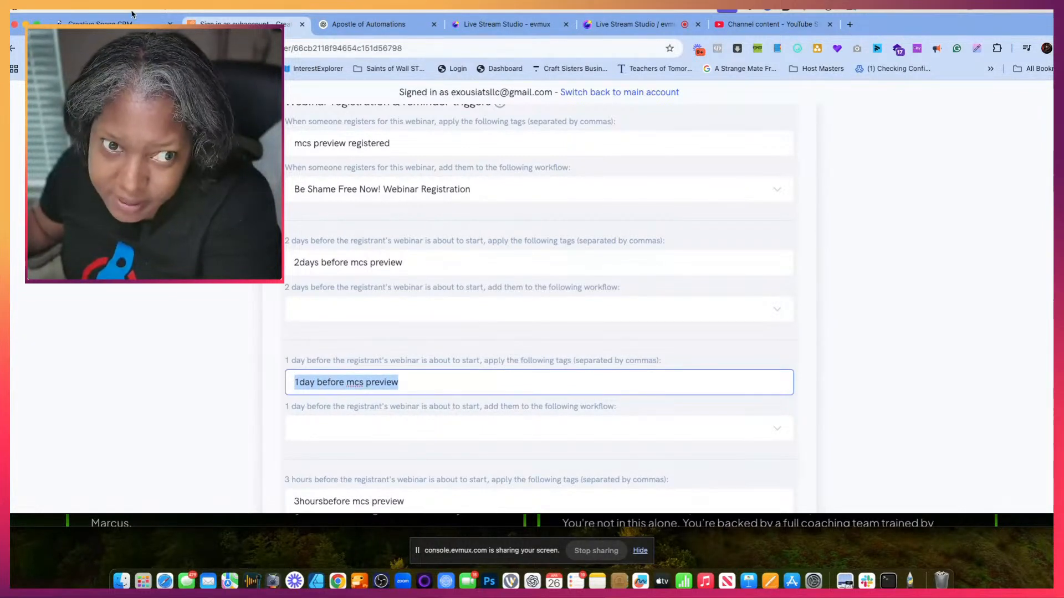
click(100, 25)
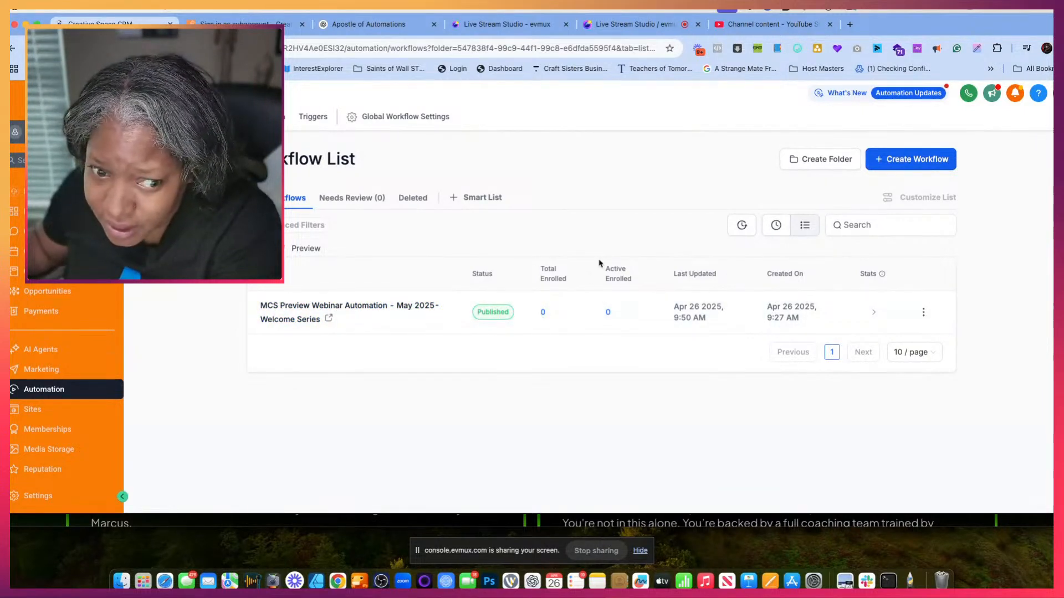
click(914, 166)
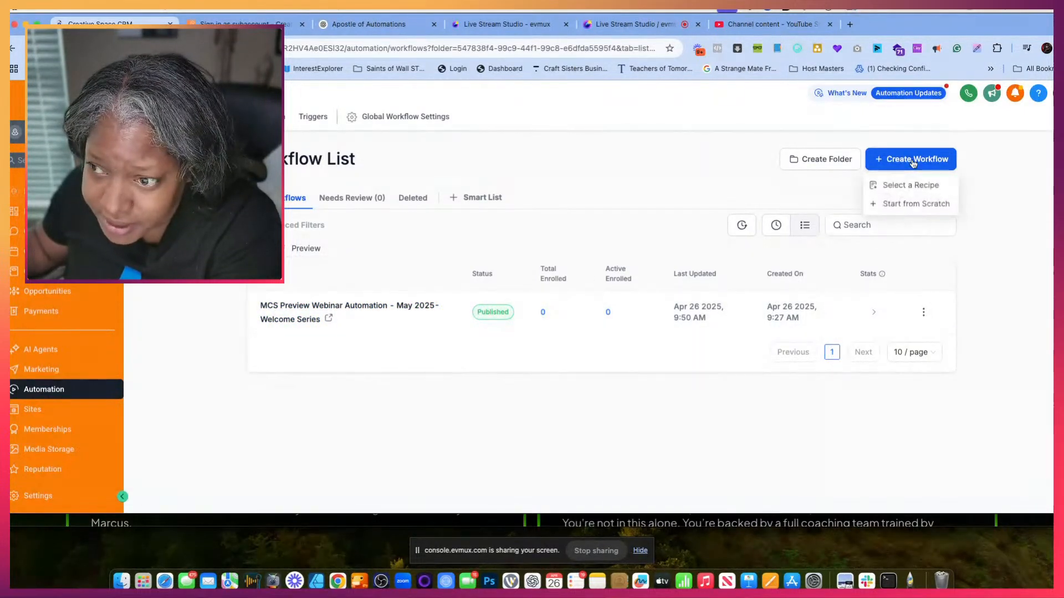
click(902, 205)
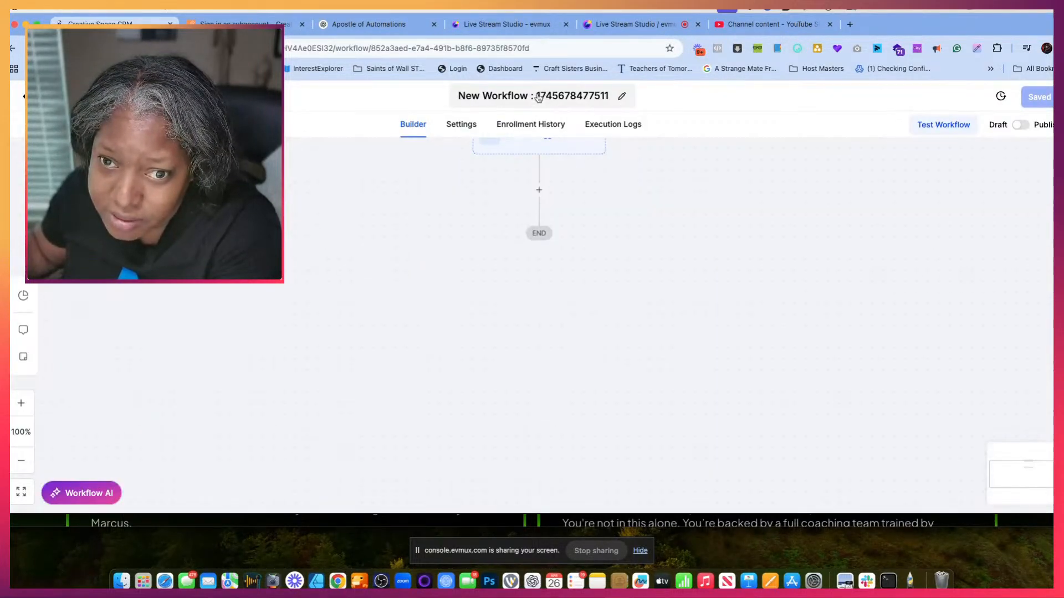
click(579, 100)
double_click(579, 100)
drag(579, 101, 458, 98)
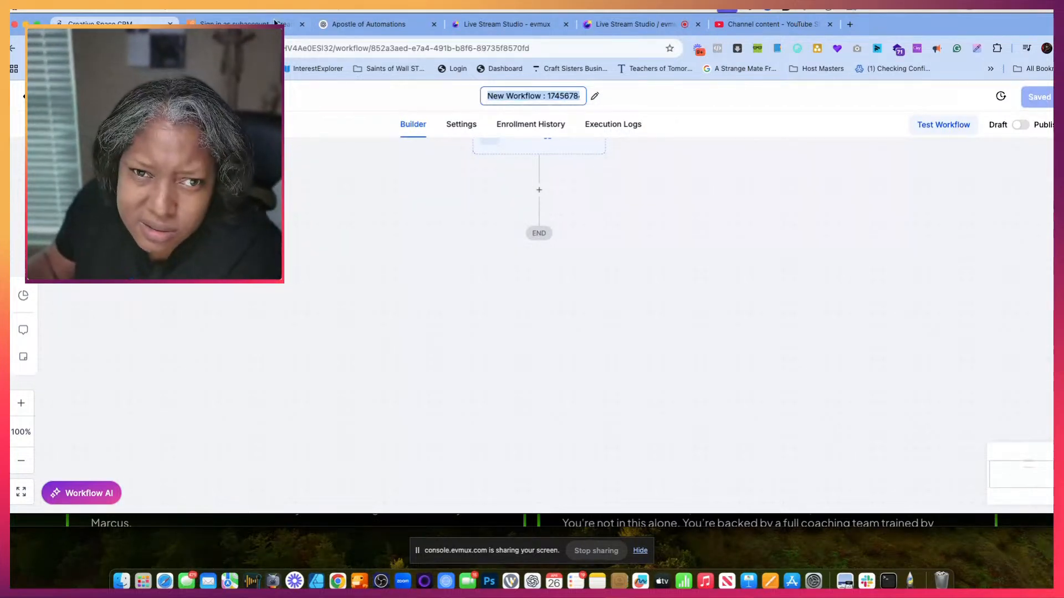
- Copy the tag "1day before mcs preview" from the webinar's CRM integration settings and return to the new CRM workflow
key(ctrl+Tab)
click(375, 262)
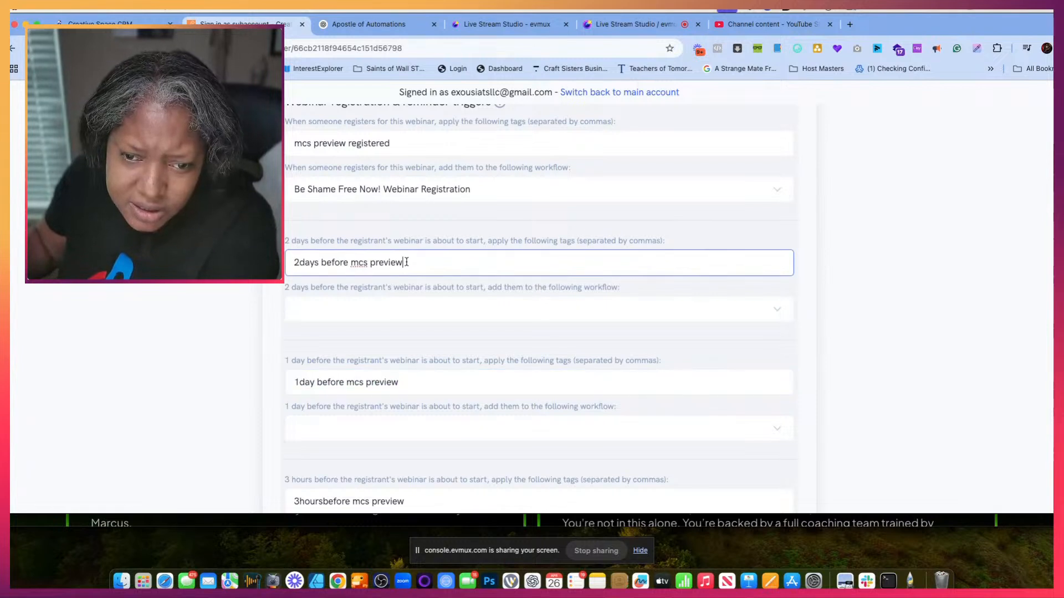
drag(421, 262, 288, 268)
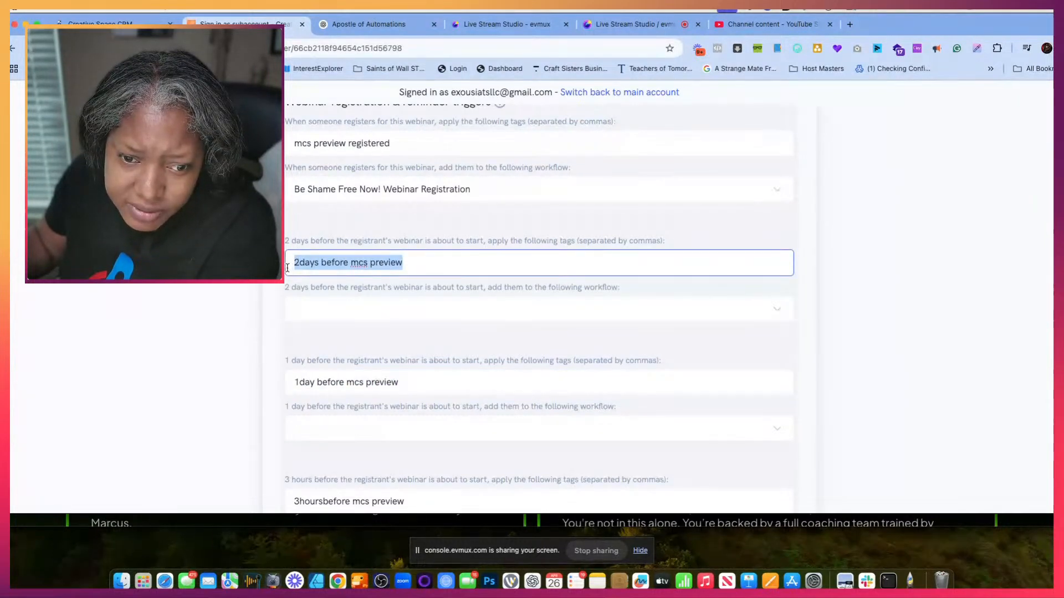
drag(410, 380, 294, 381)
key(super+c)
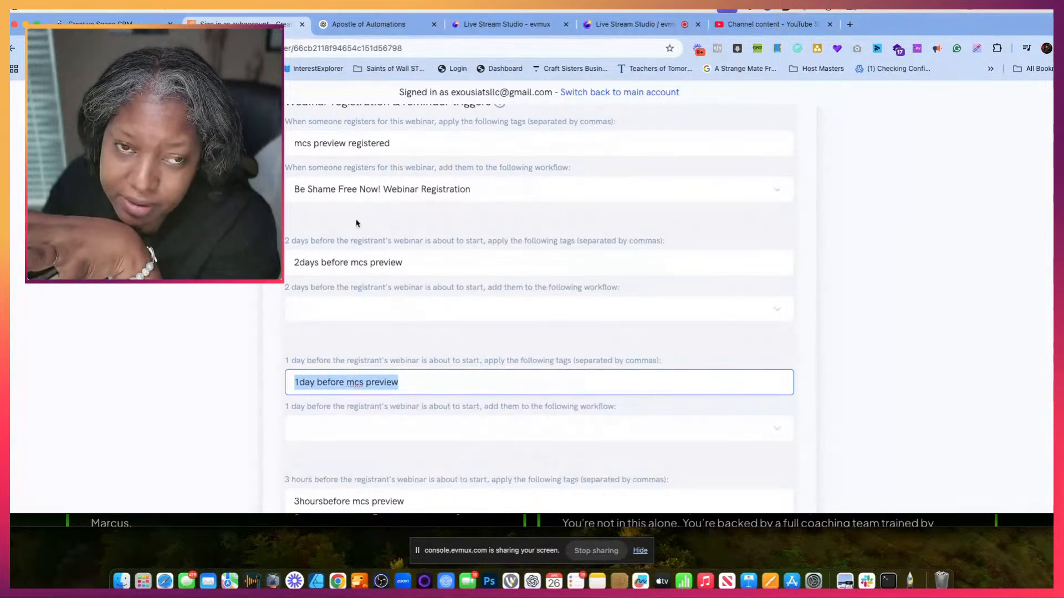
click(114, 23)
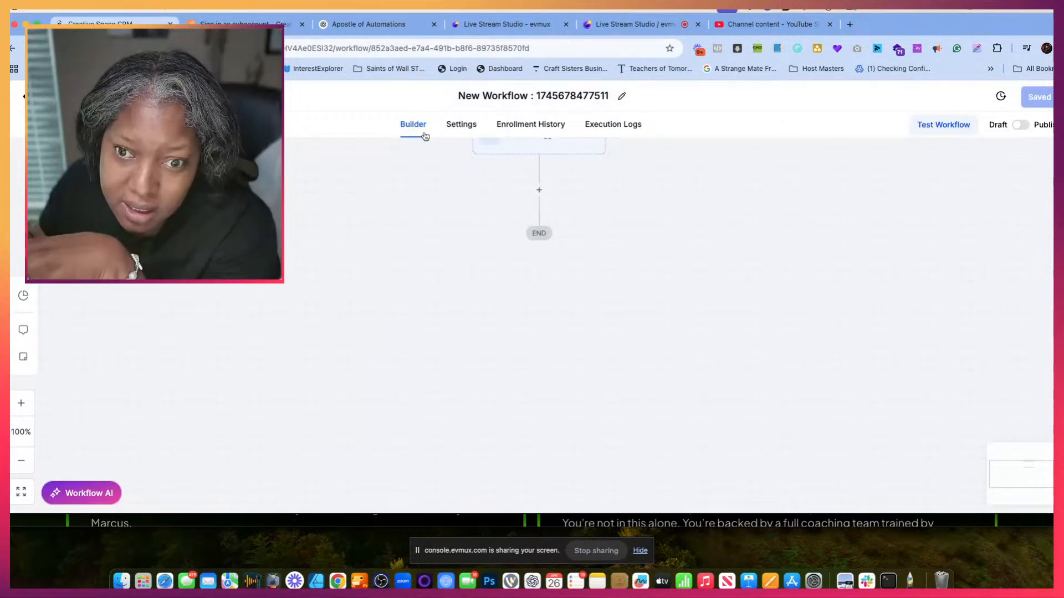
- Add a Contact Tag trigger to the new workflow
scroll(551, 174, up, 1)
click(529, 175)
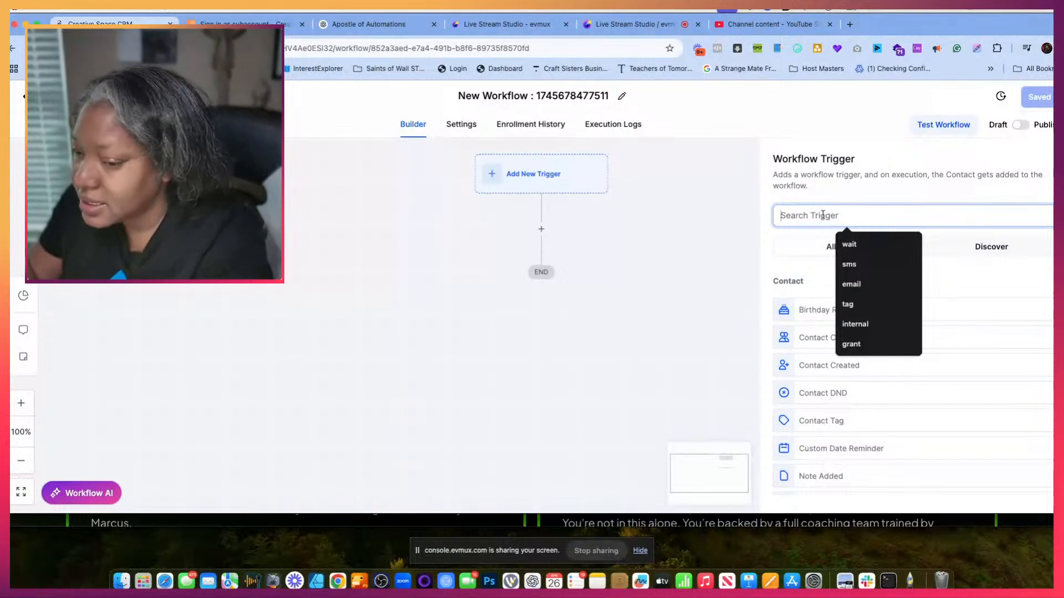
text(contact)
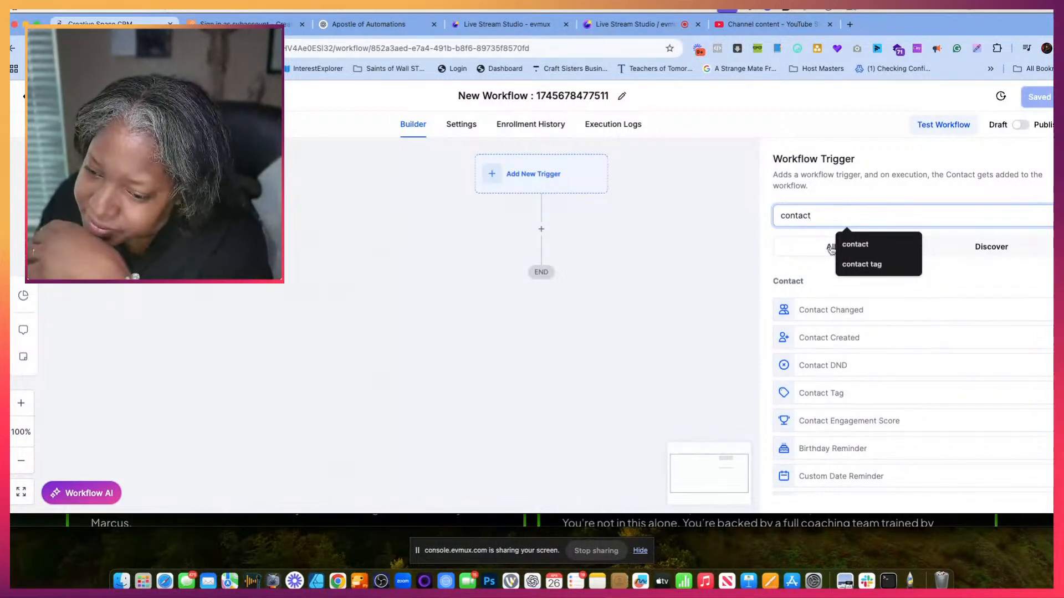
click(824, 393)
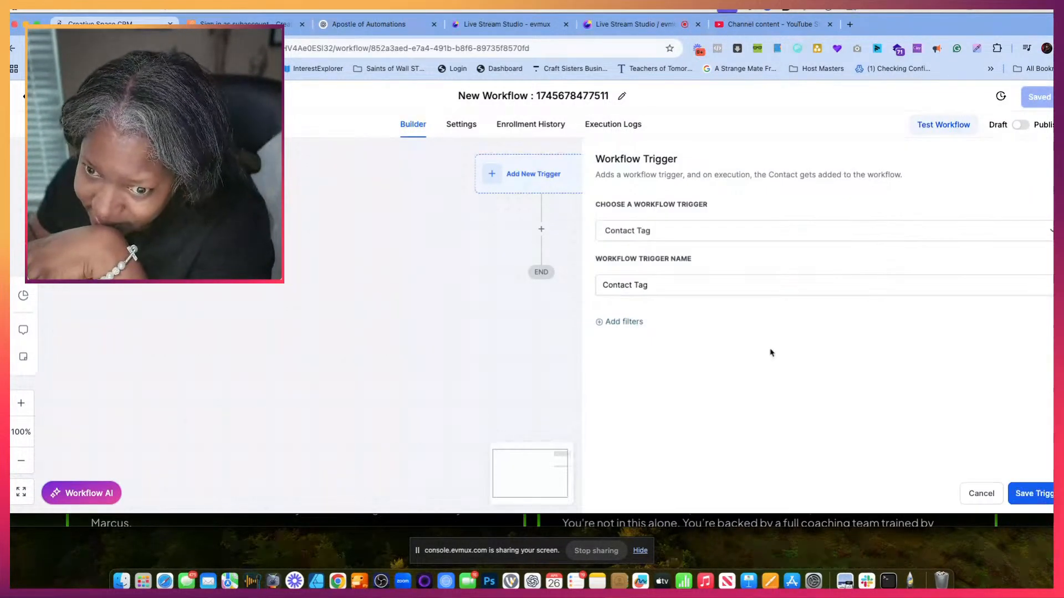
- Filter the trigger by Tag Added with a new tag "1day before mcs preview" and save the trigger
click(616, 318)
click(789, 338)
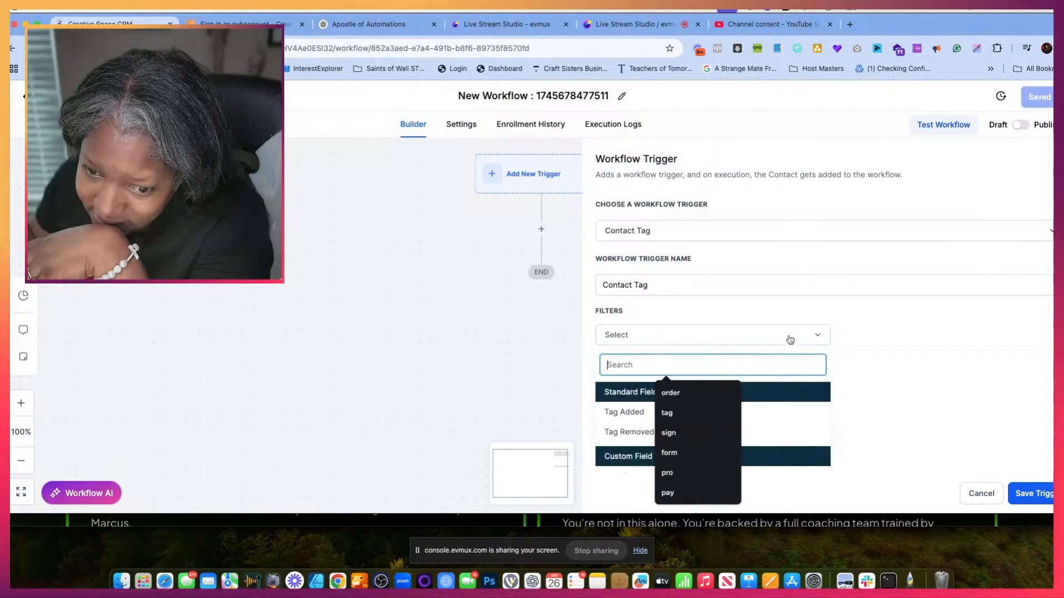
click(598, 413)
click(858, 336)
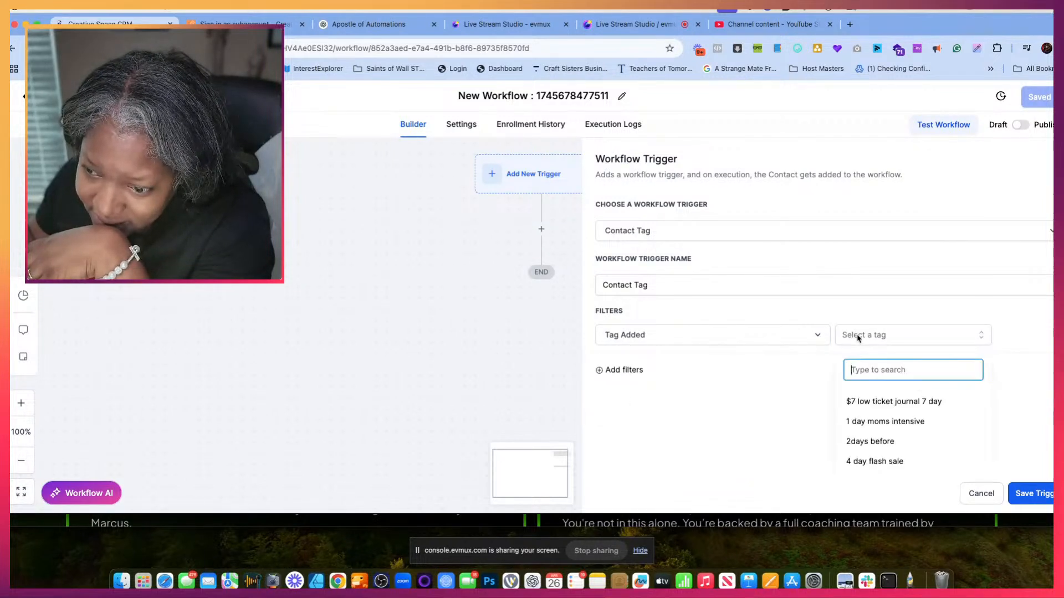
key(super+v)
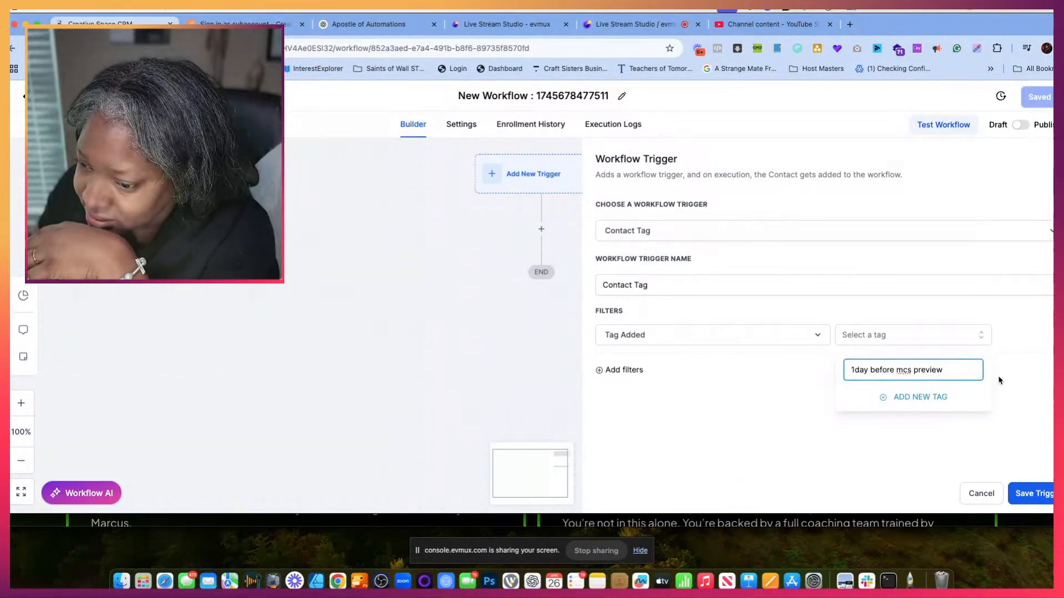
click(939, 399)
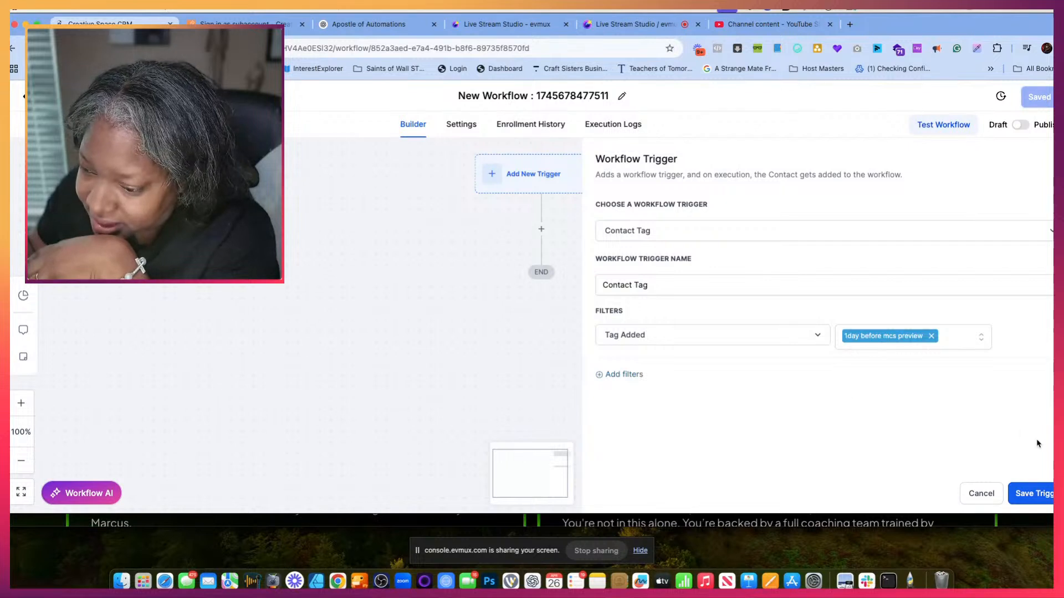
click(1041, 493)
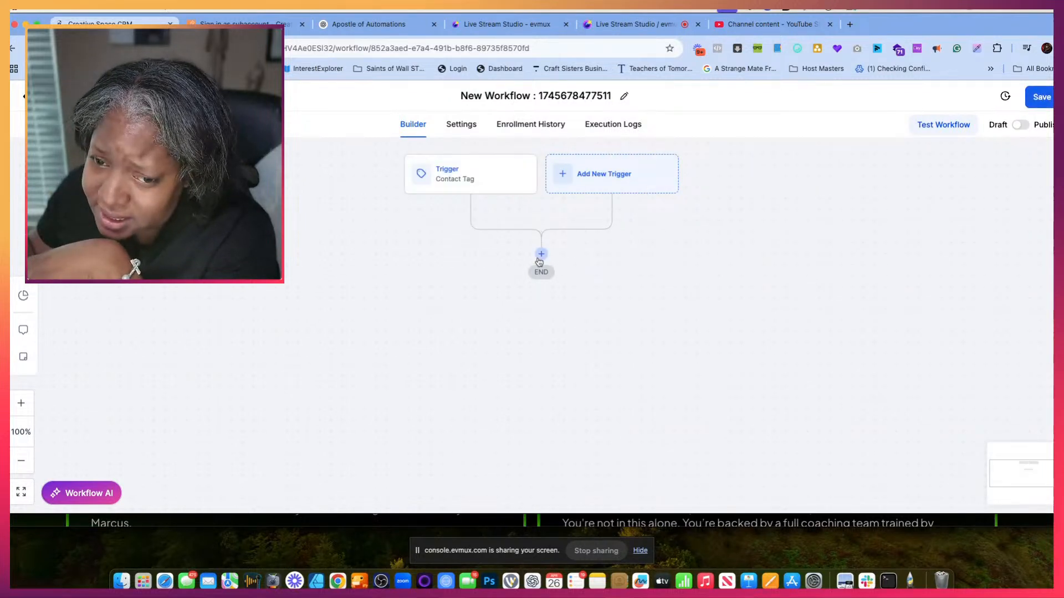
- Add an SMS action after the trigger and insert the contact's First Name merge field into its message
click(540, 255)
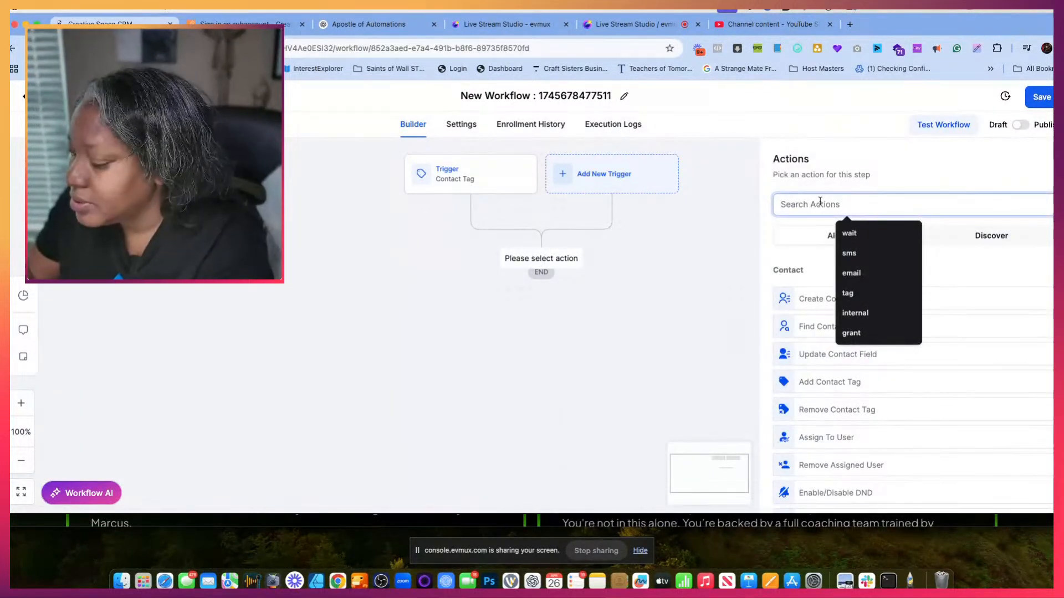
text(sms)
click(819, 290)
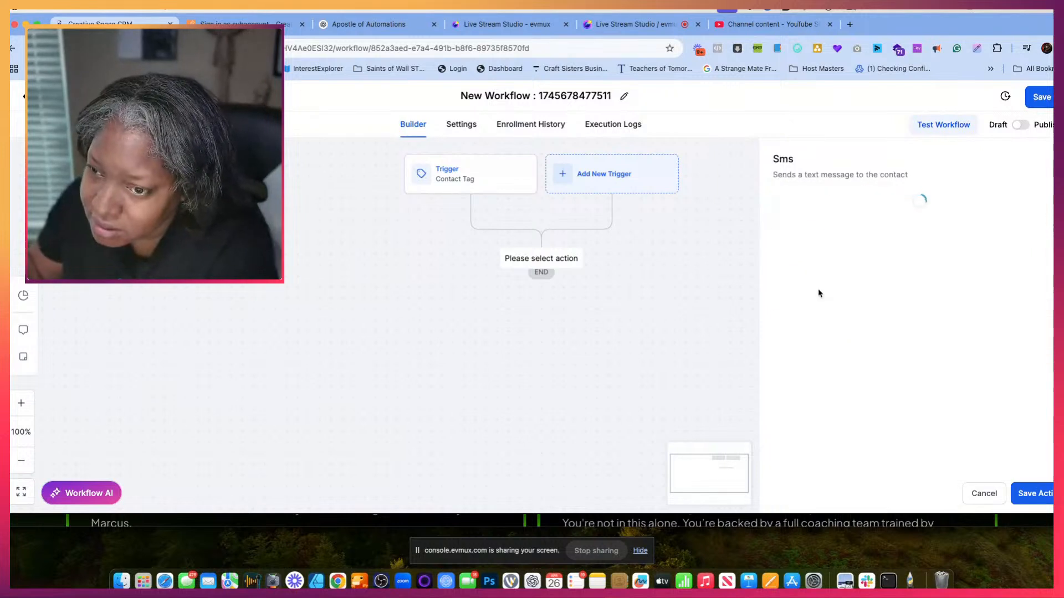
click(788, 339)
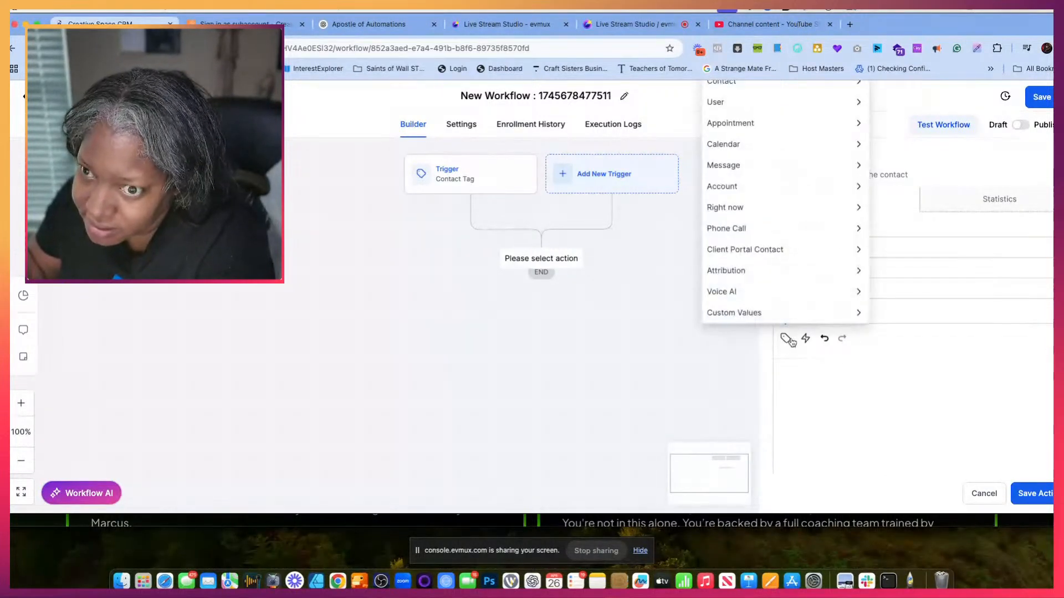
click(767, 87)
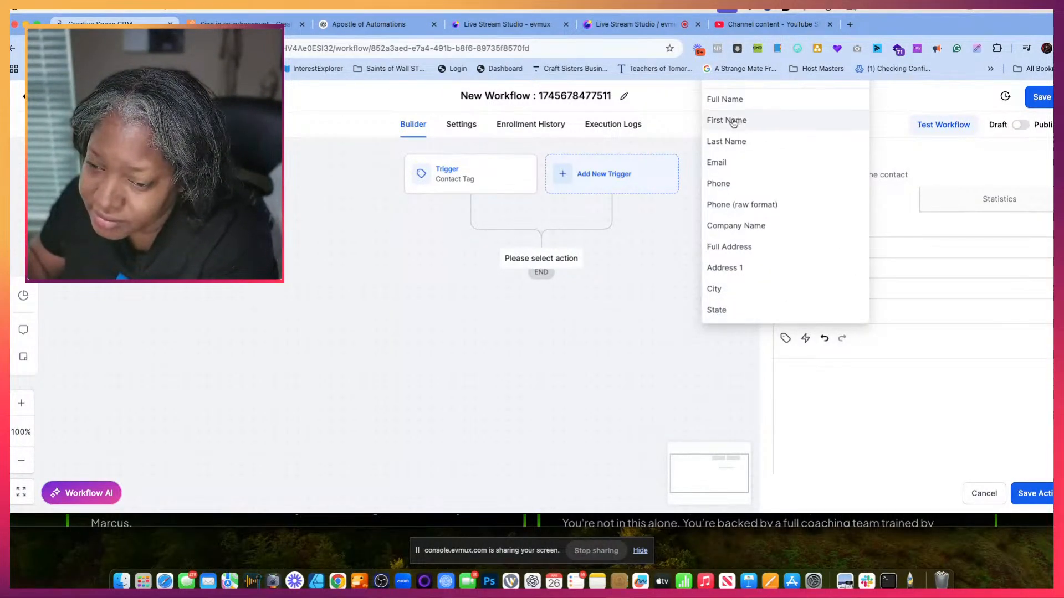
click(733, 121)
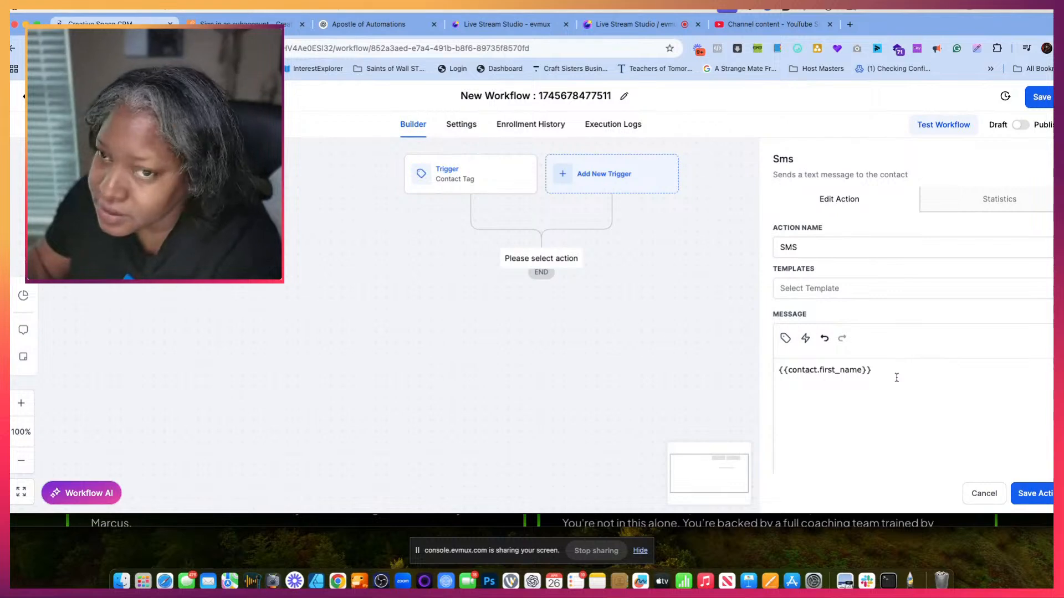
- Look through the ChatGPT conversation for the 1-Day Reminder email and SMS copy
click(366, 23)
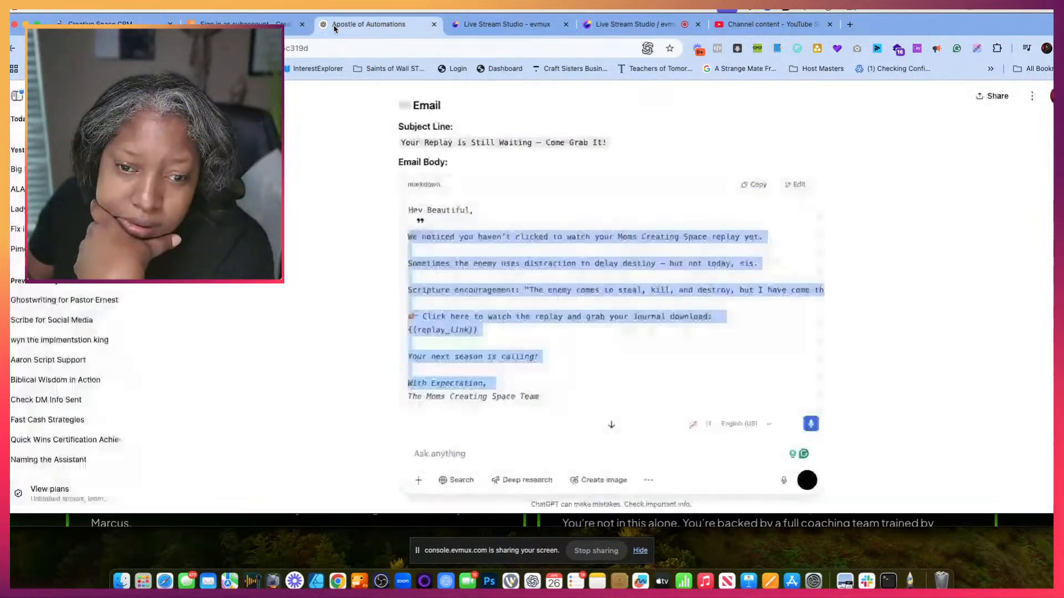
click(312, 212)
scroll(486, 240, up, 5)
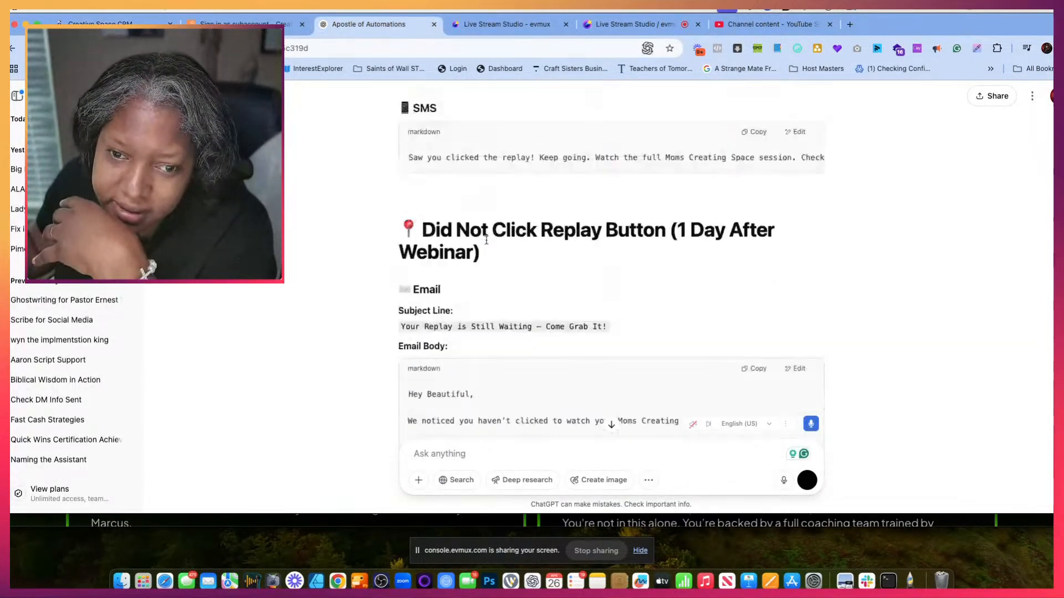
scroll(486, 240, up, 10)
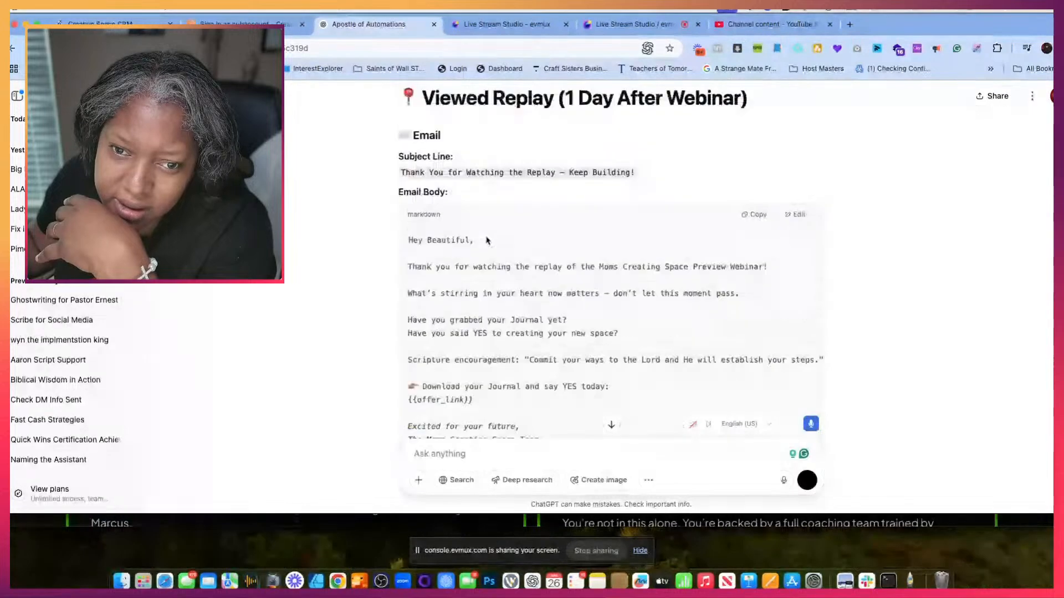
scroll(486, 240, up, 15)
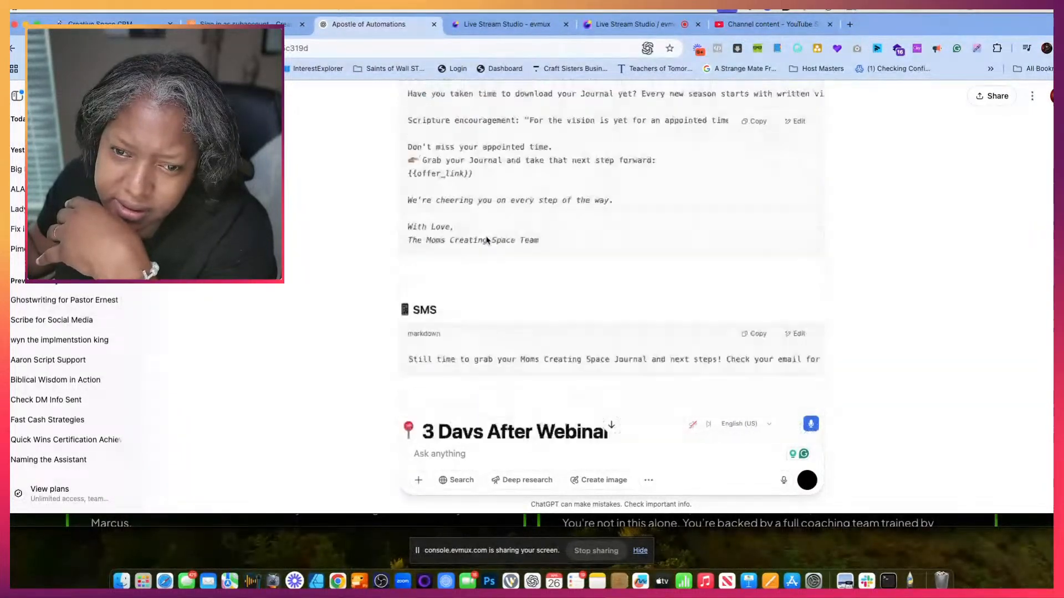
scroll(487, 241, up, 15)
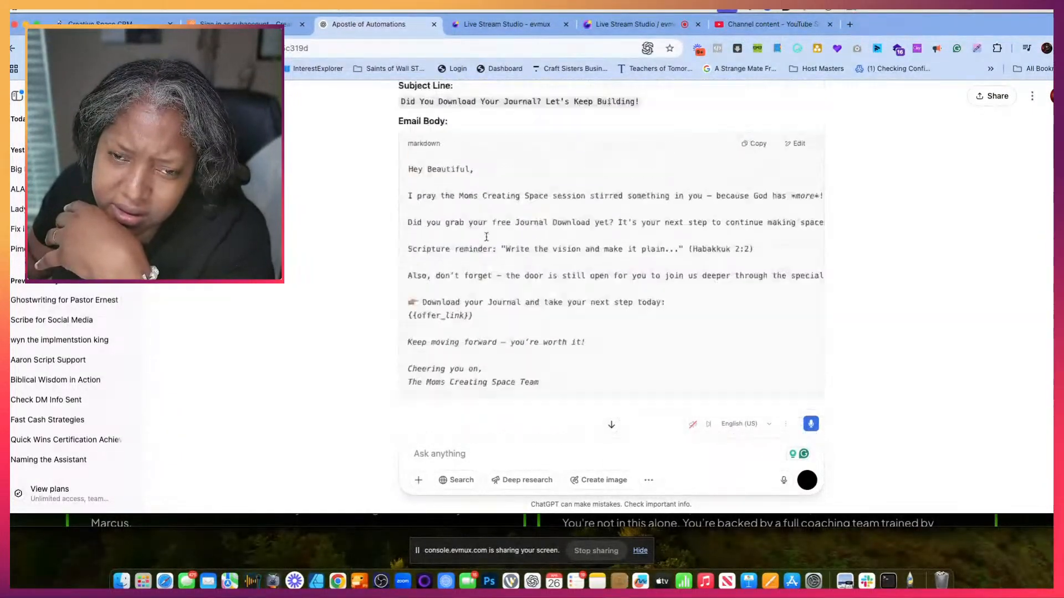
scroll(486, 241, up, 15)
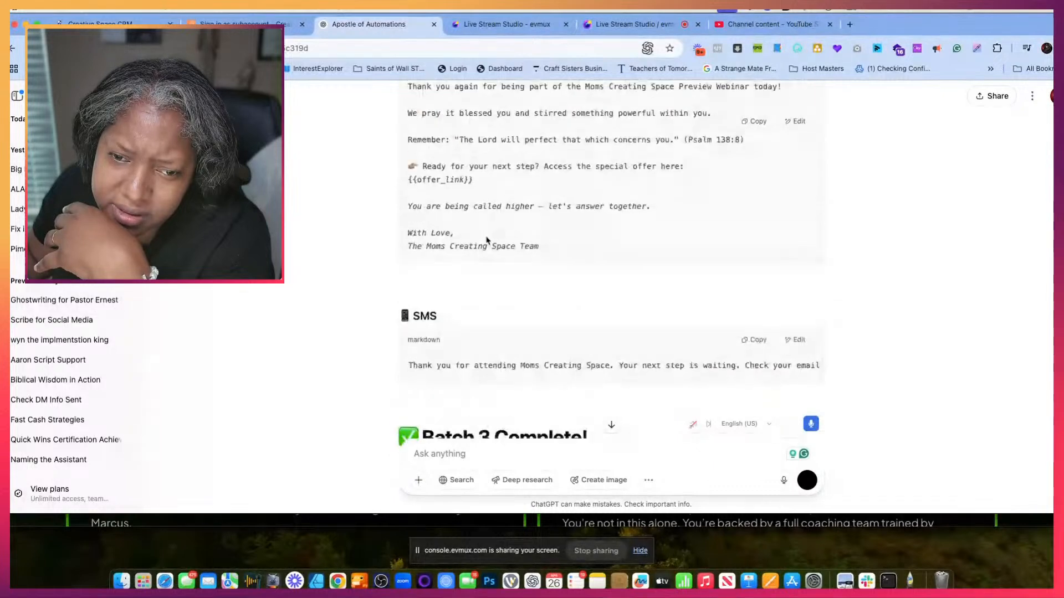
scroll(486, 240, up, 15)
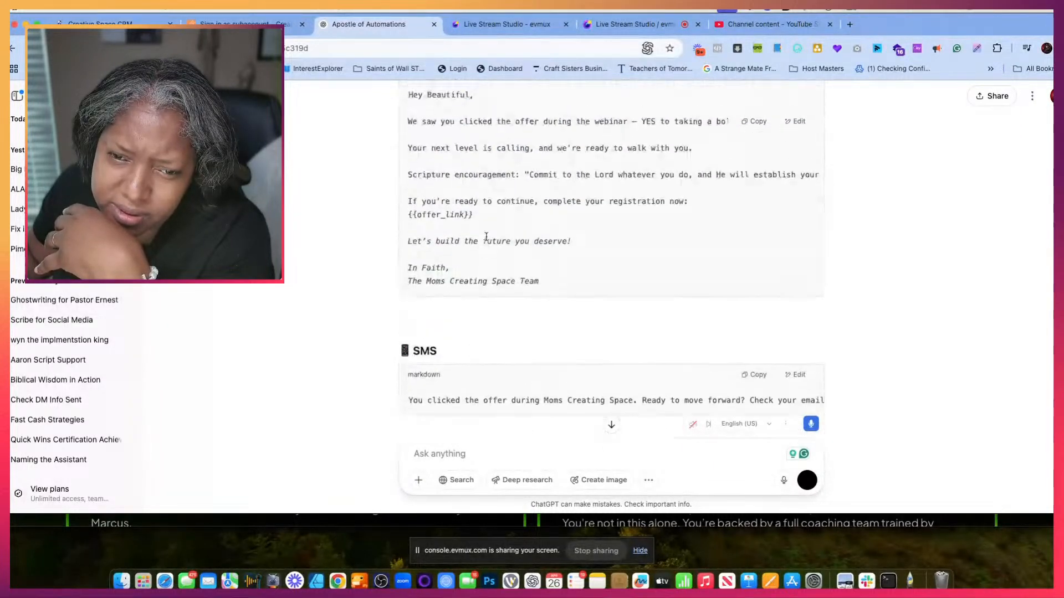
scroll(486, 241, up, 15)
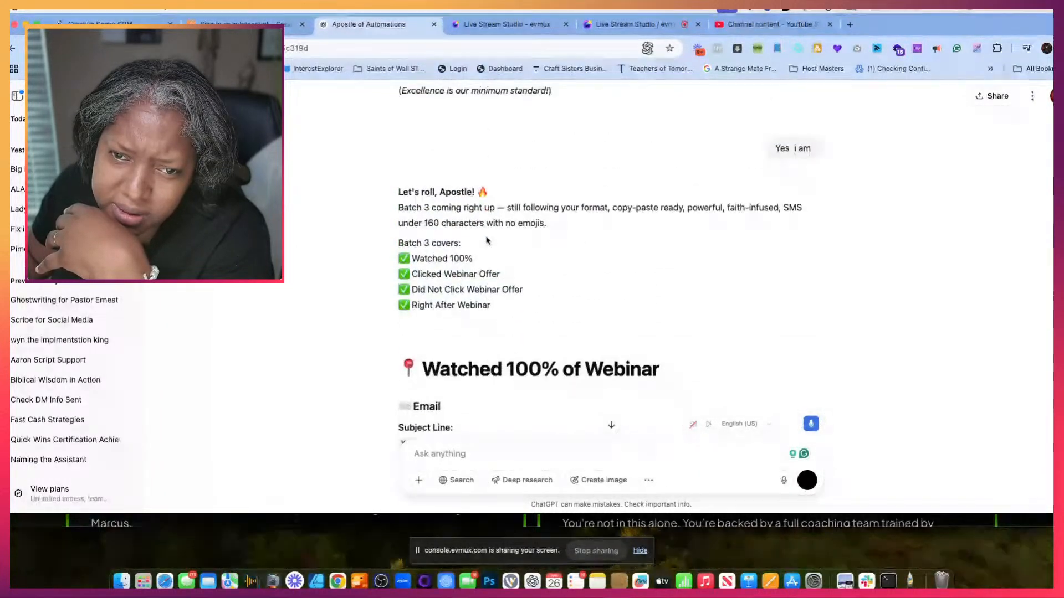
scroll(487, 241, up, 15)
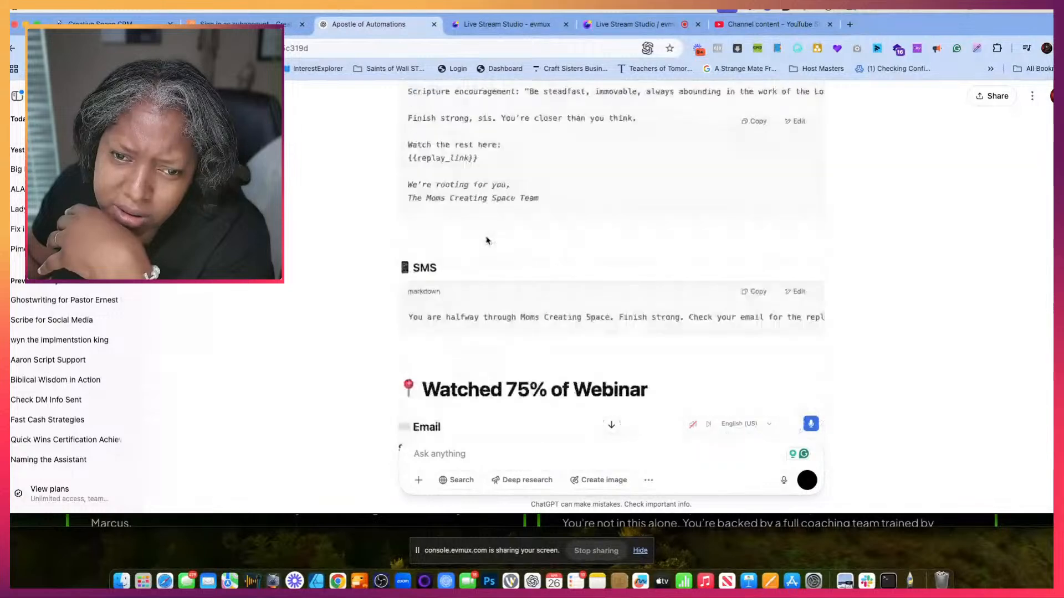
scroll(487, 241, up, 15)
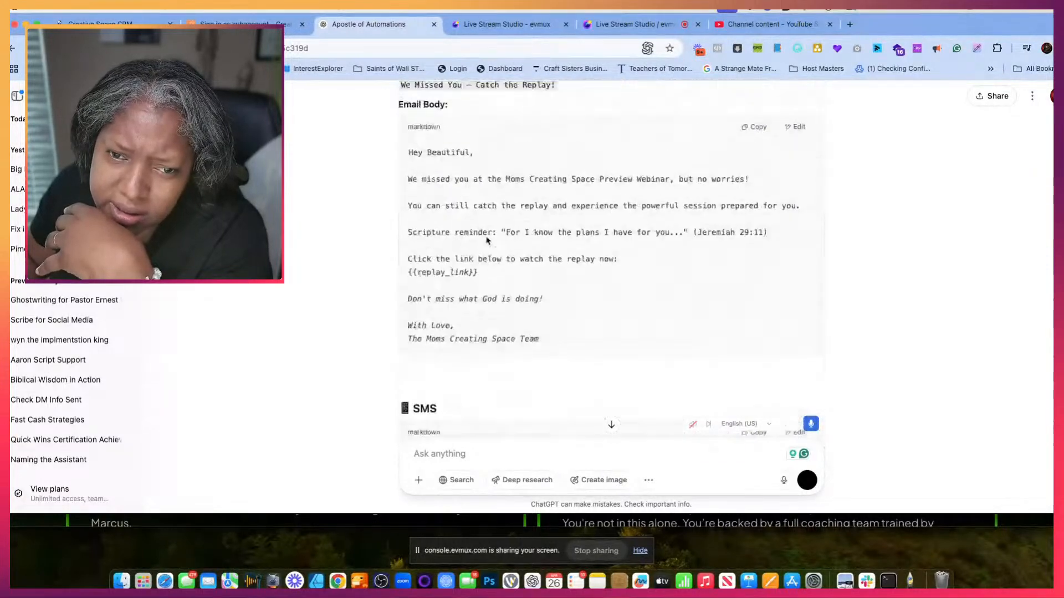
scroll(486, 240, up, 15)
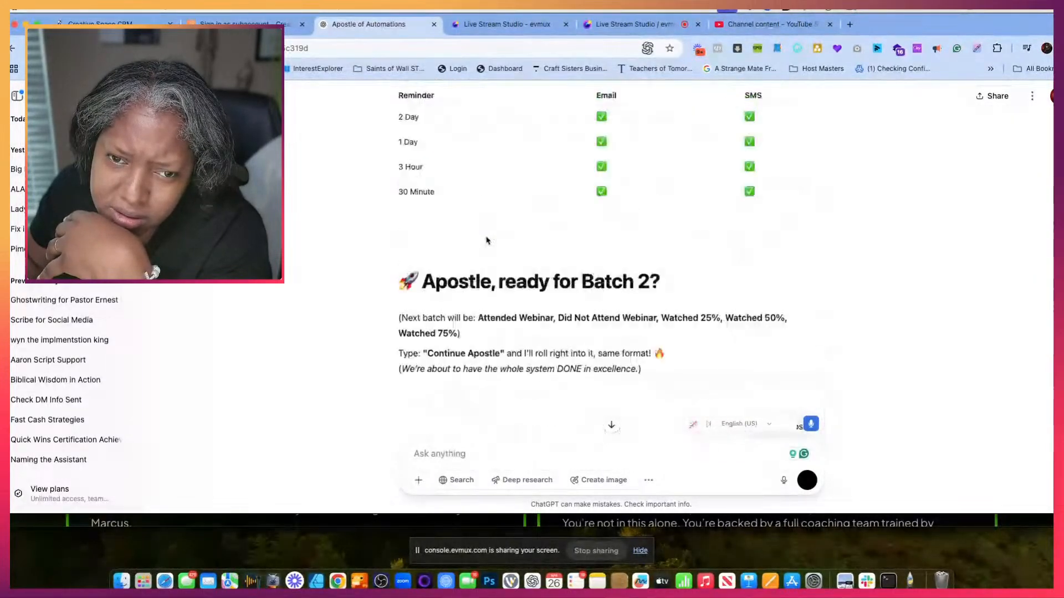
scroll(486, 241, up, 15)
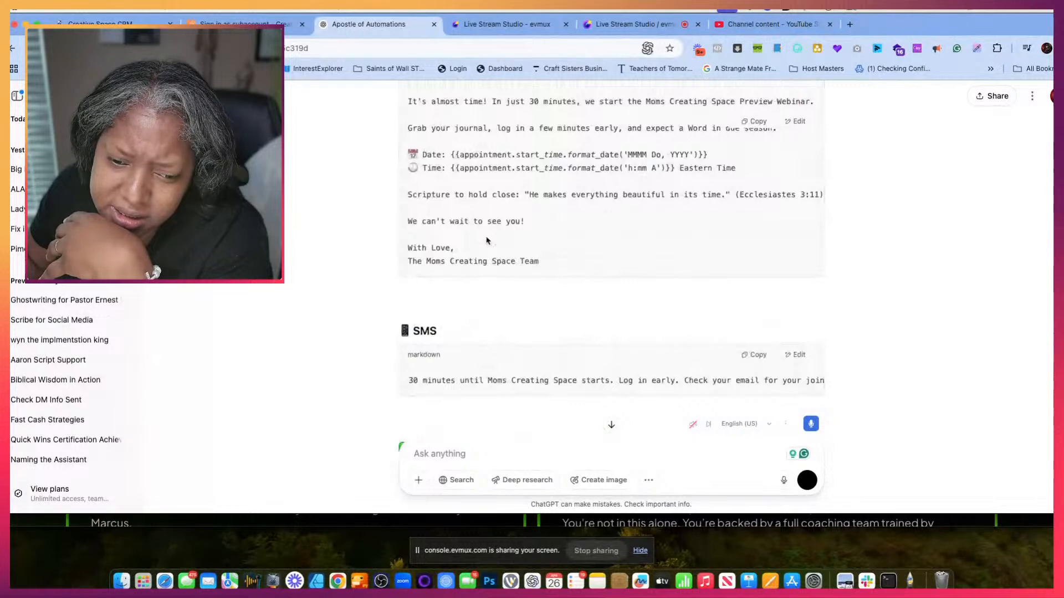
scroll(487, 240, up, 15)
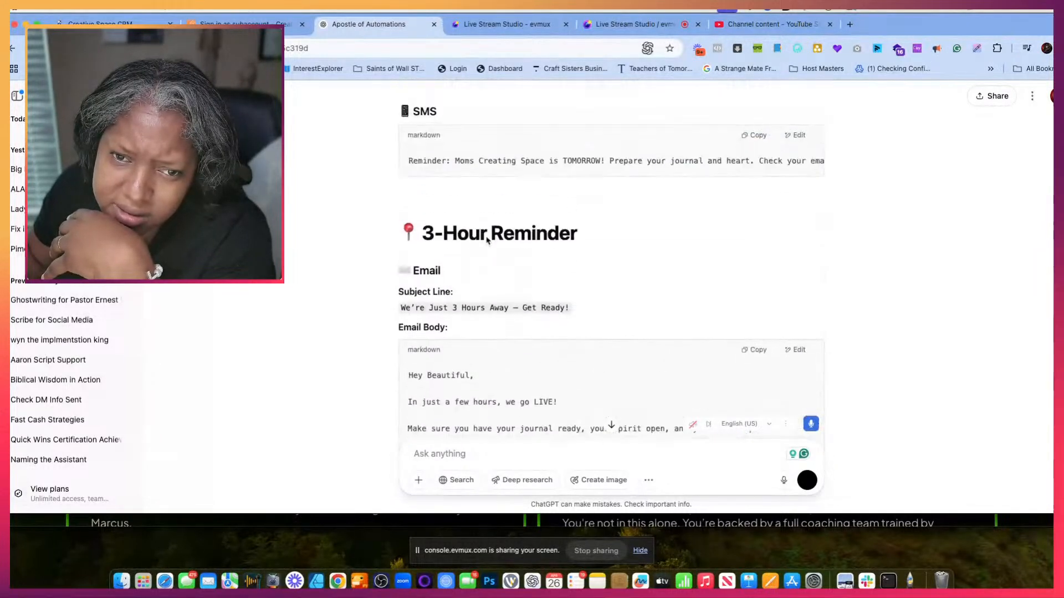
scroll(486, 241, up, 15)
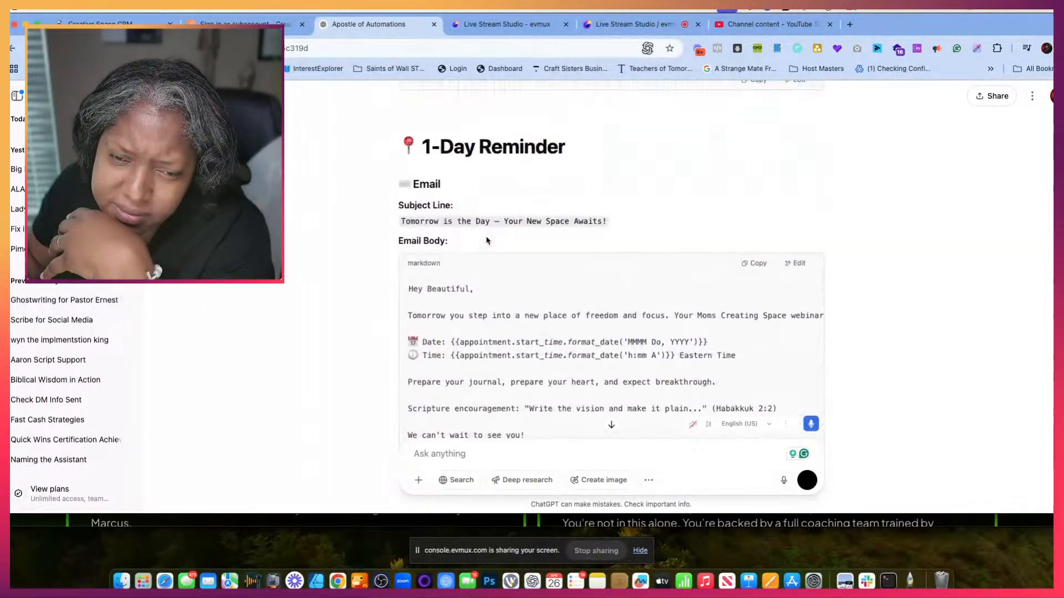
scroll(487, 240, down, 3)
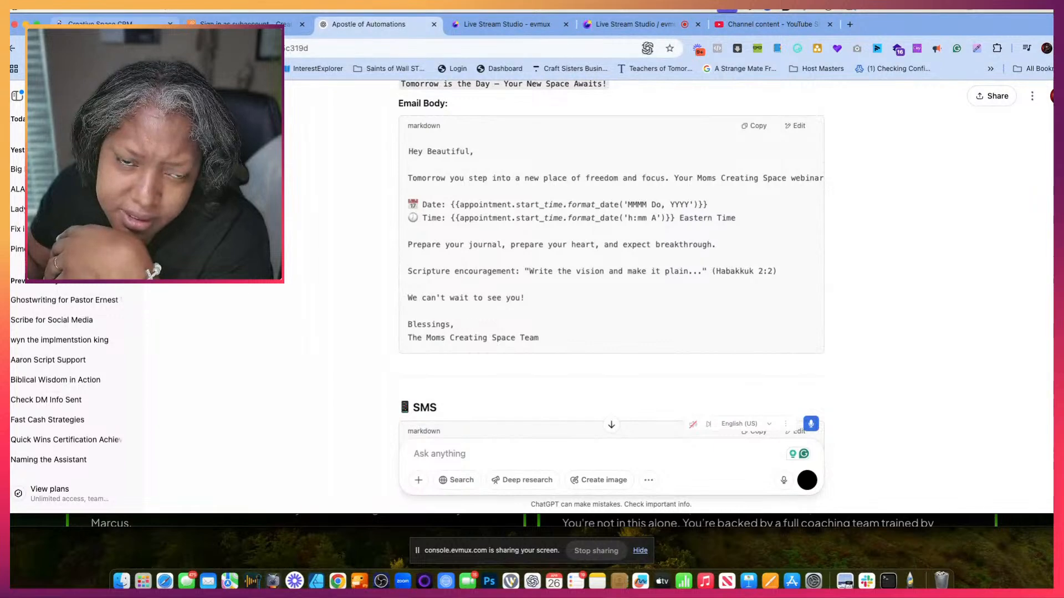
- Return to the CRM workflow, rename it "1 day reminder" and save its Contact Tag trigger
click(128, 24)
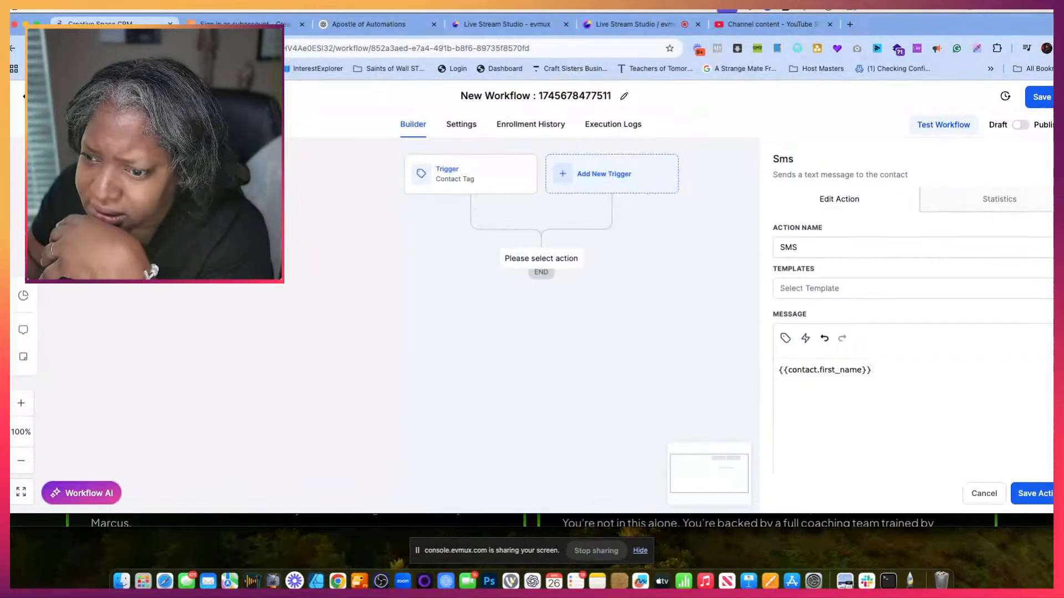
click(442, 180)
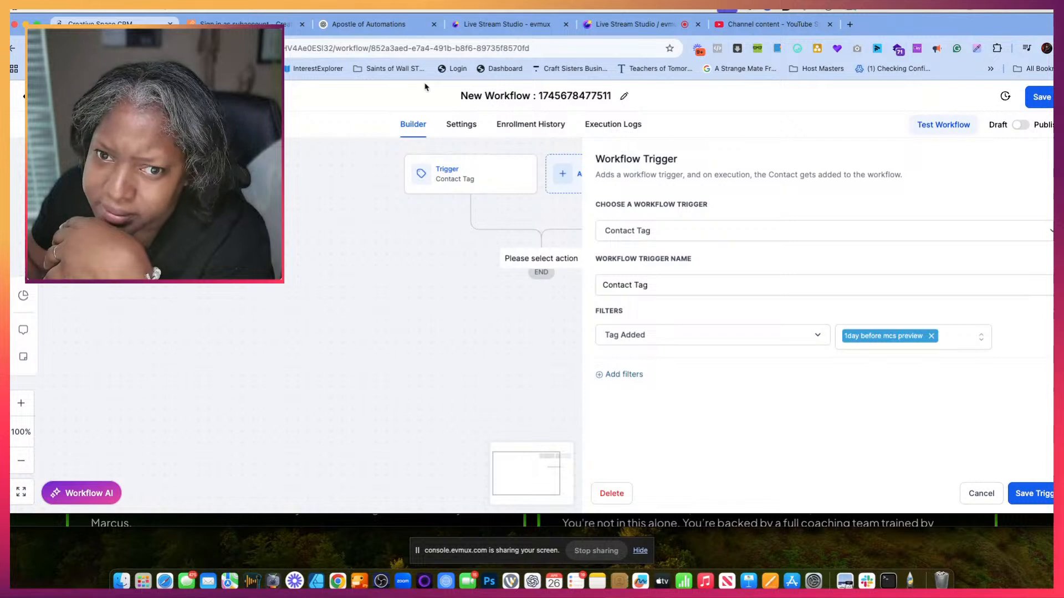
click(492, 92)
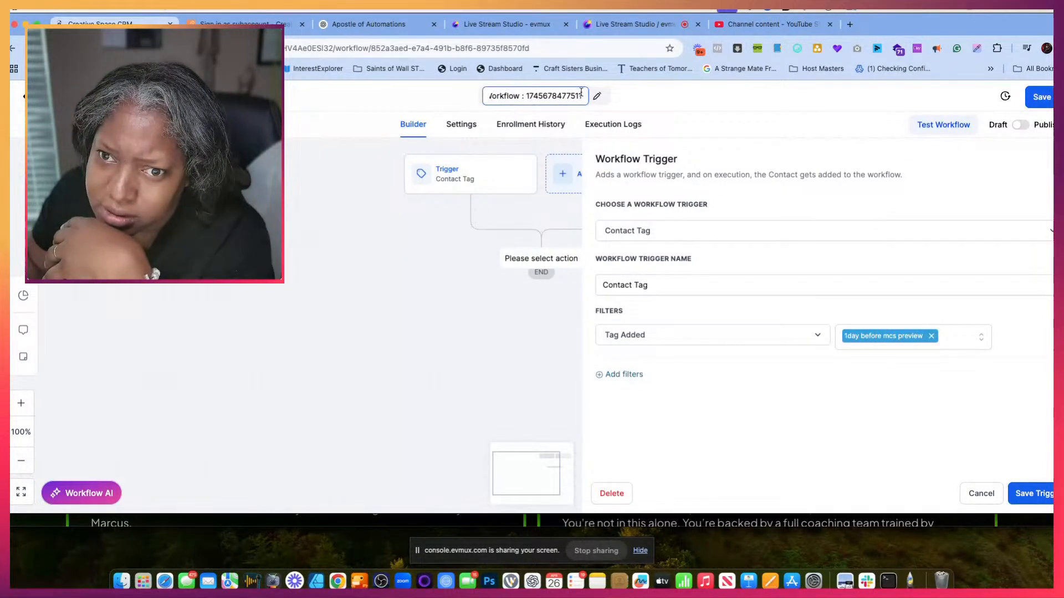
key(super+a)
text(1)
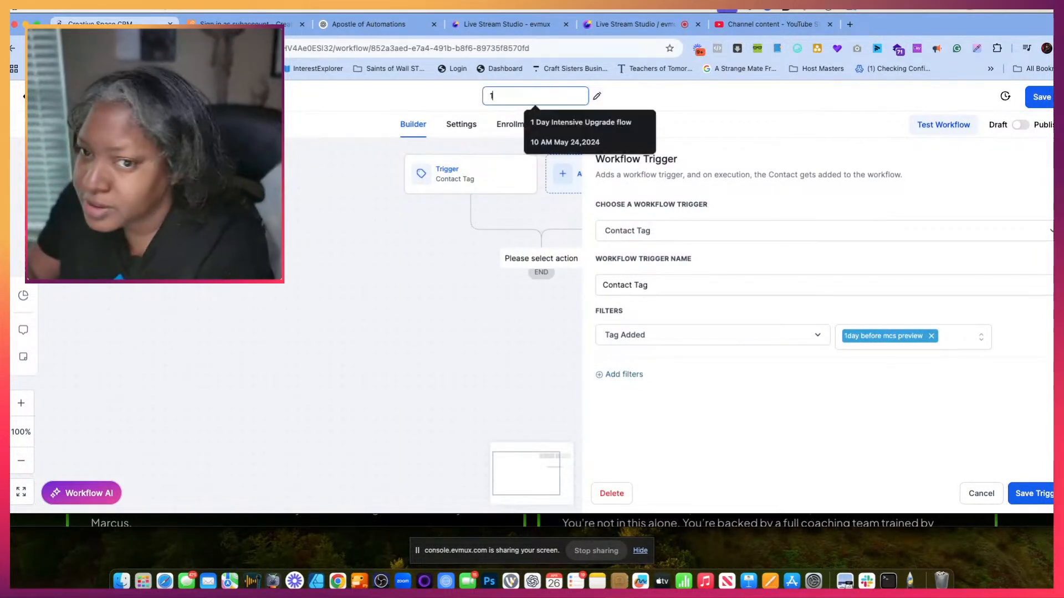
text( day reminder)
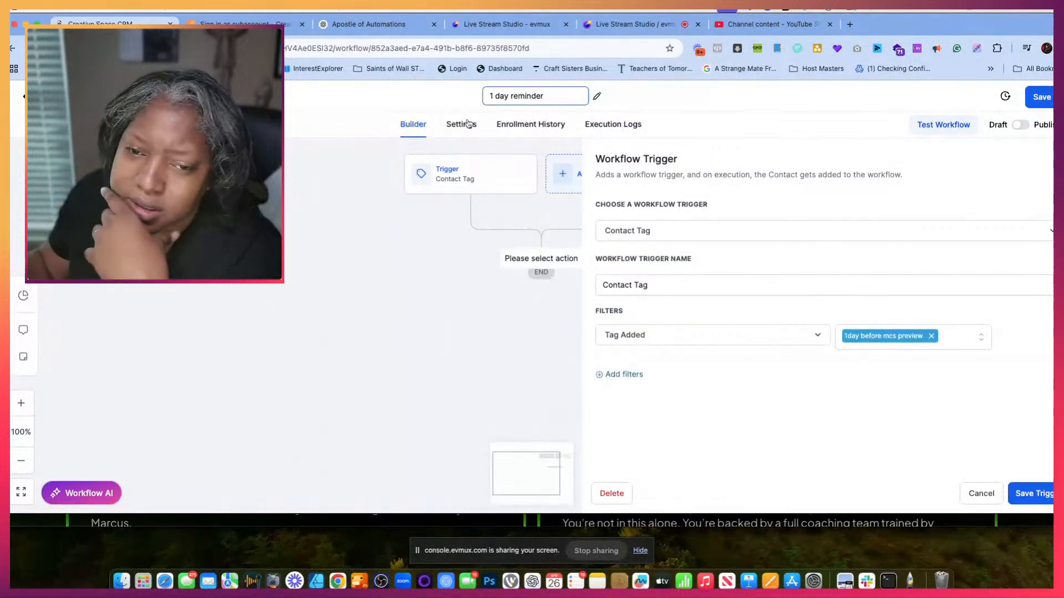
click(440, 263)
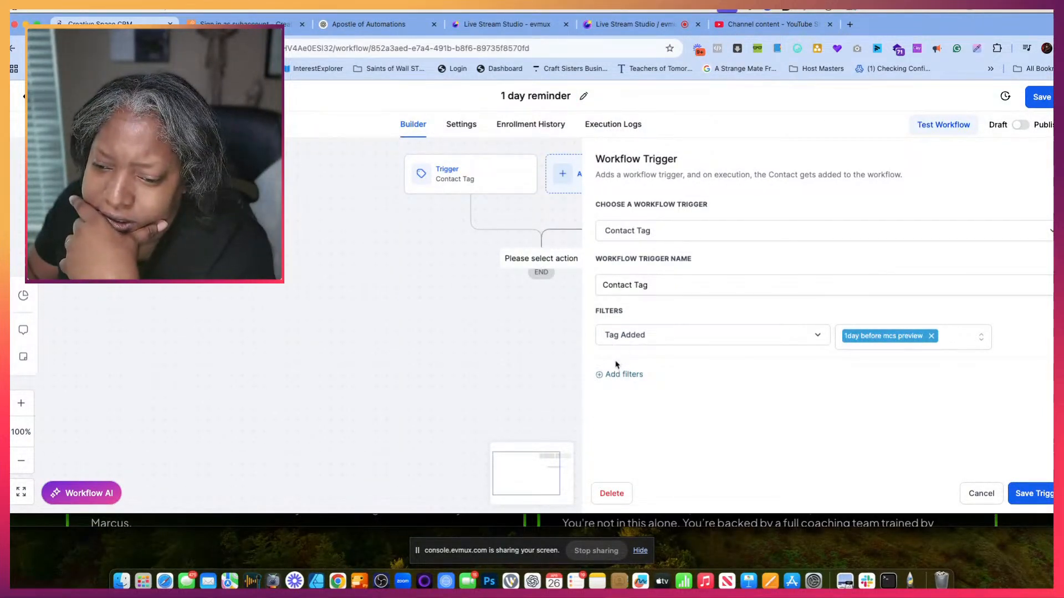
click(1025, 494)
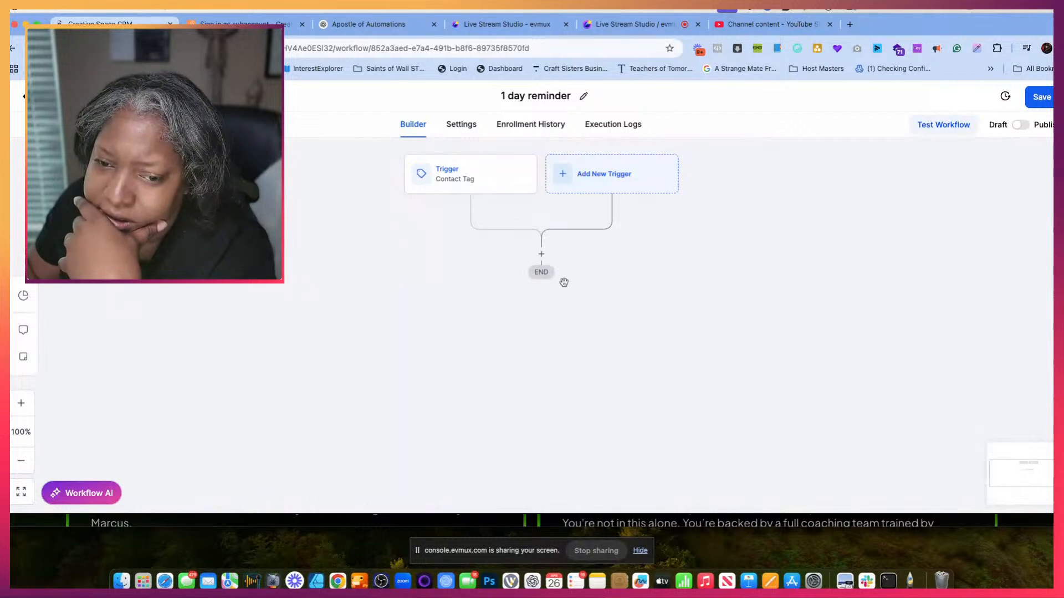
- Add an SMS action after the workflow's Contact Tag trigger
click(541, 256)
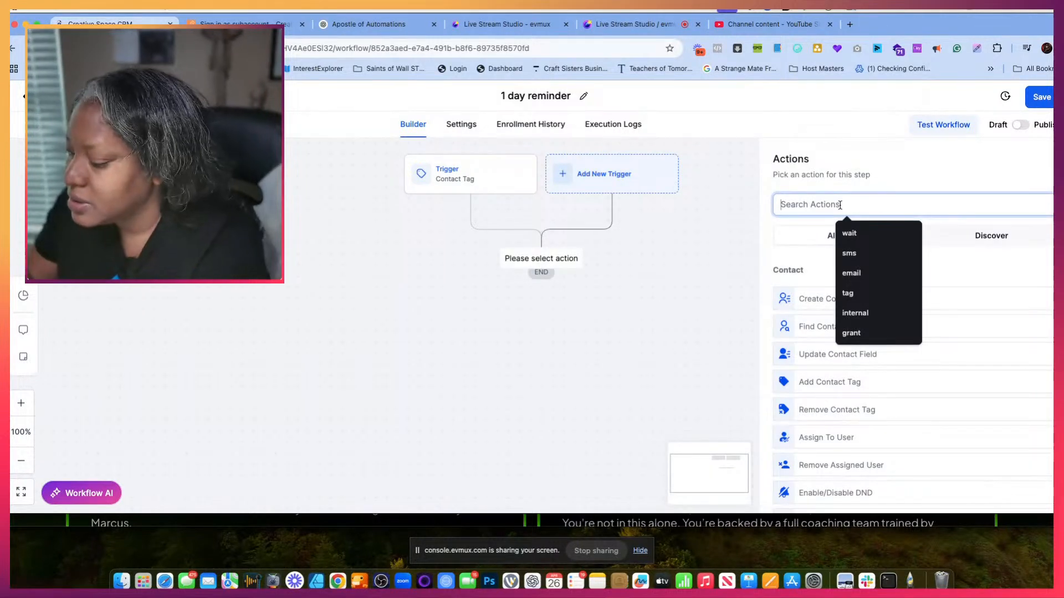
text(sms)
click(839, 289)
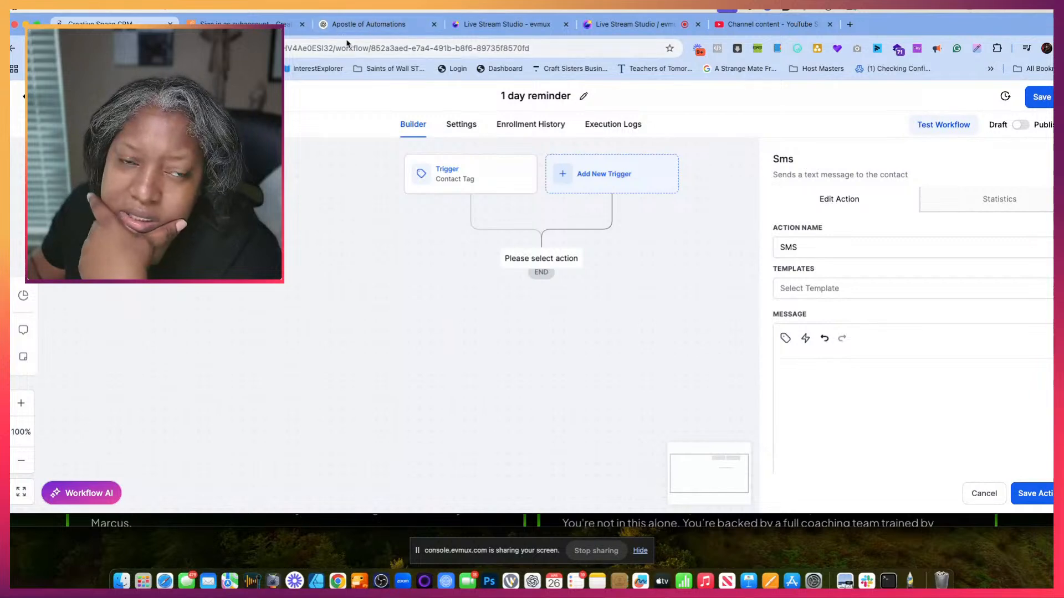
- Copy the 1-Day Reminder SMS text from the ChatGPT conversation into the SMS action's message and save the action
click(354, 24)
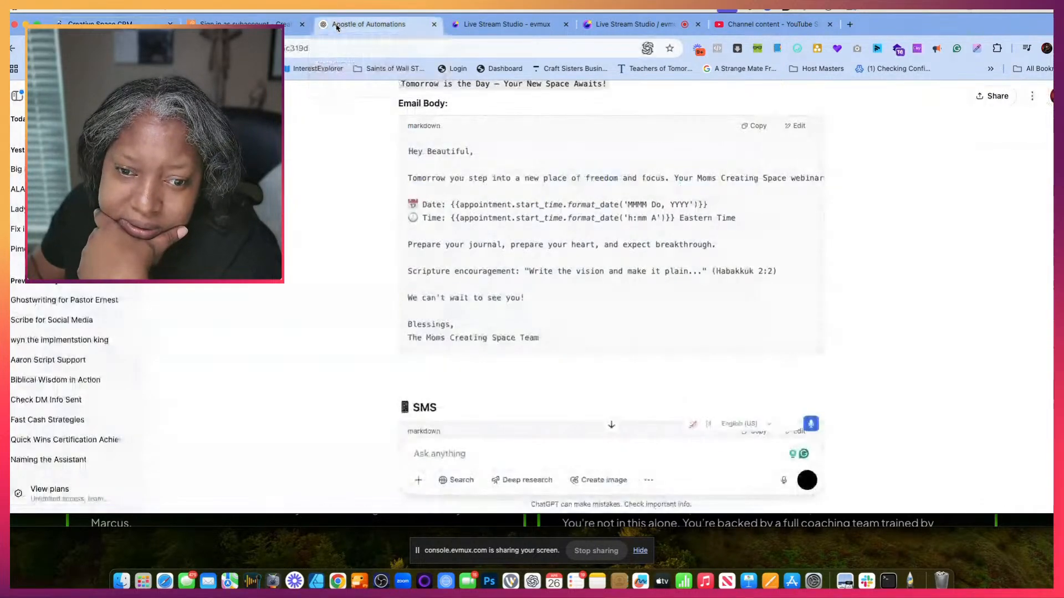
scroll(477, 293, down, 4)
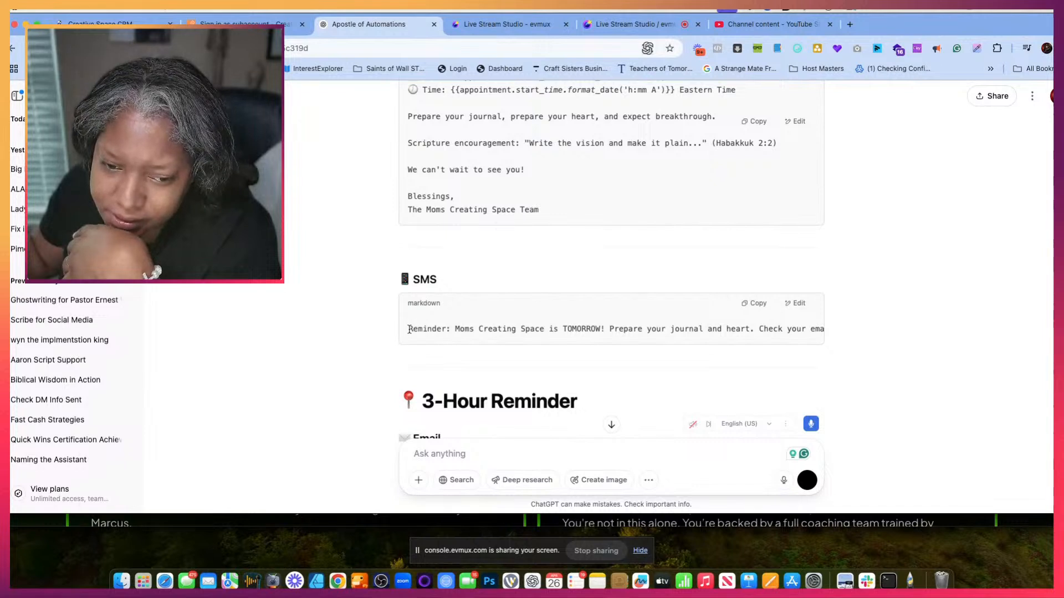
drag(410, 330, 825, 334)
key(super+c)
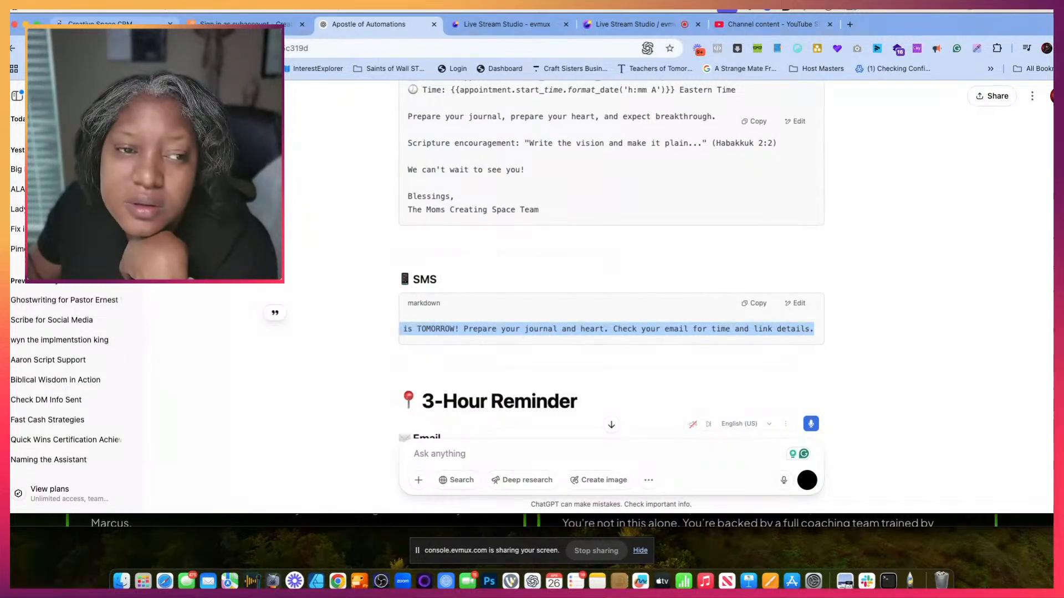
click(105, 25)
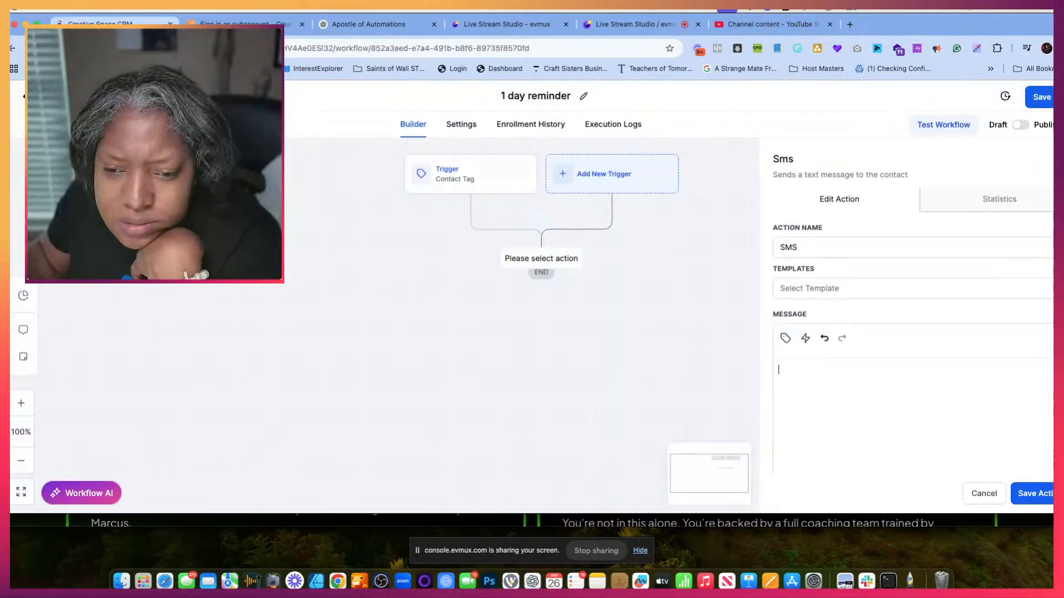
click(835, 400)
key(super+v)
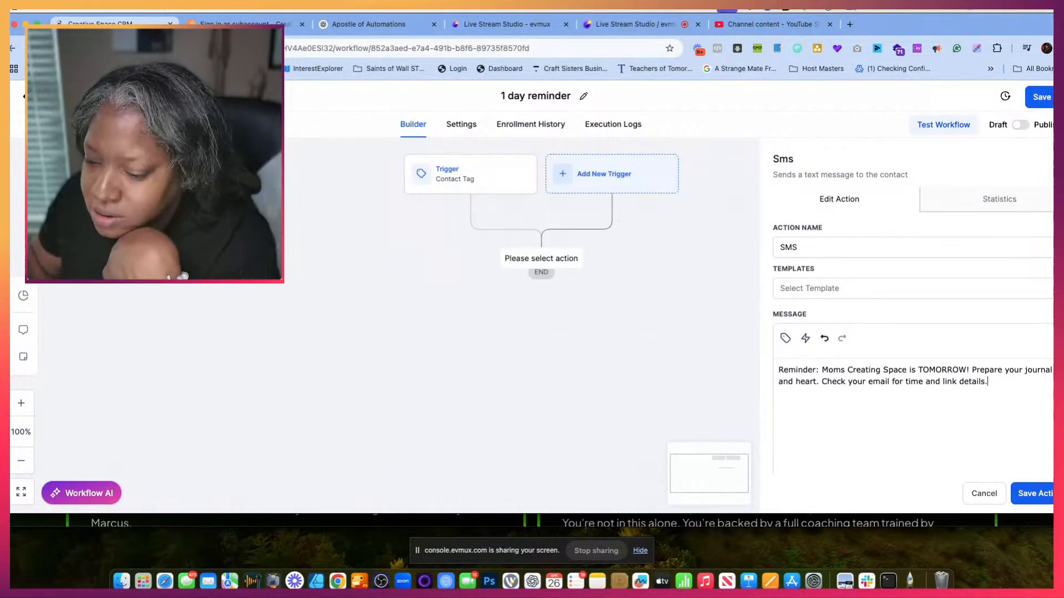
click(1038, 495)
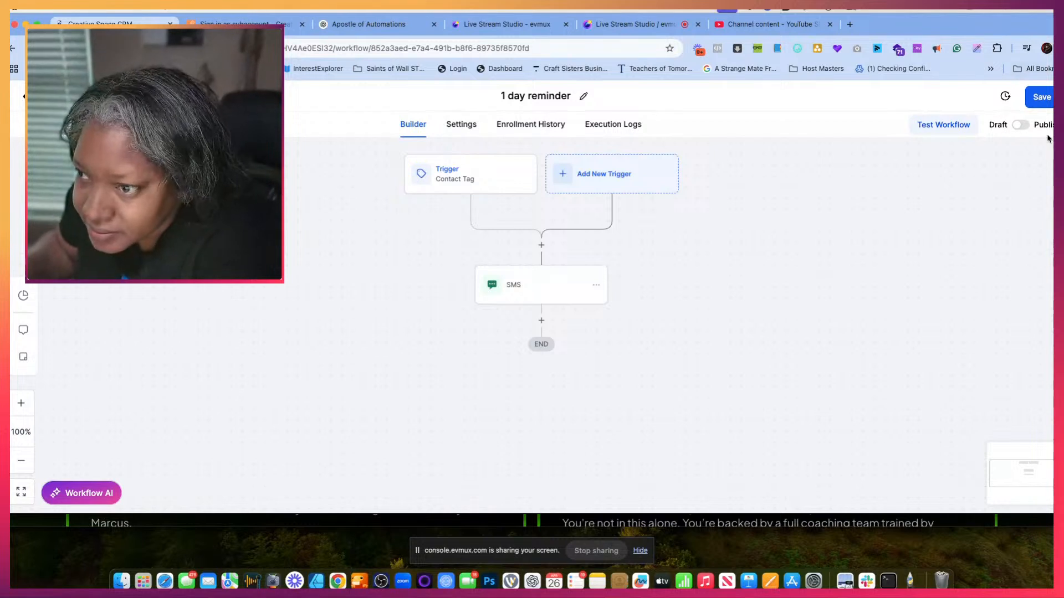
- Publish and save the "1 day reminder" workflow and return to the workflow list
click(1044, 101)
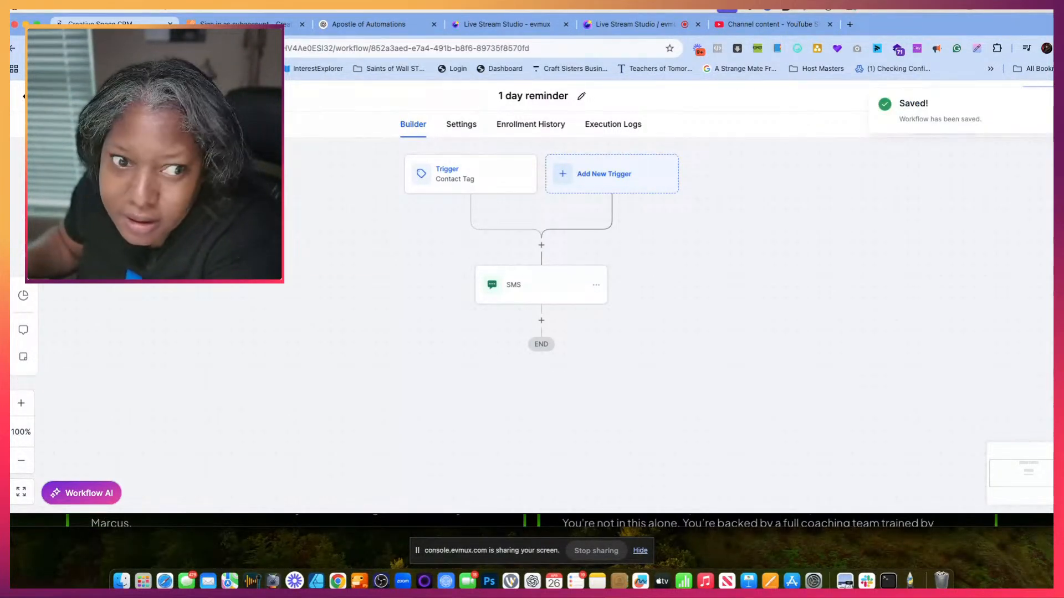
click(45, 96)
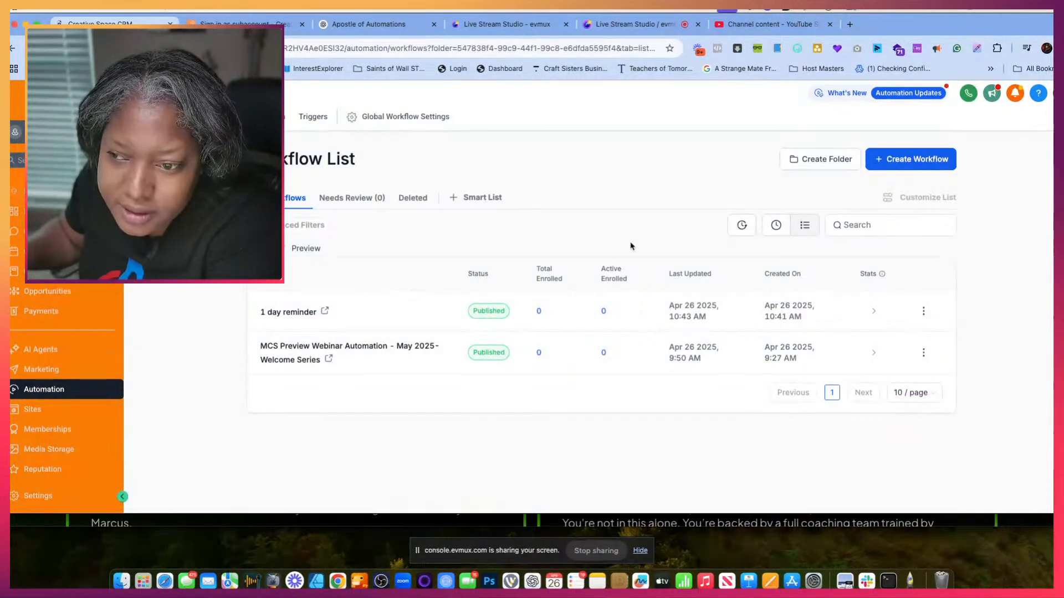
- Create a new workflow from scratch and copy the "3hoursbefore mcs preview" tag from the webinar's reminder settings
click(917, 159)
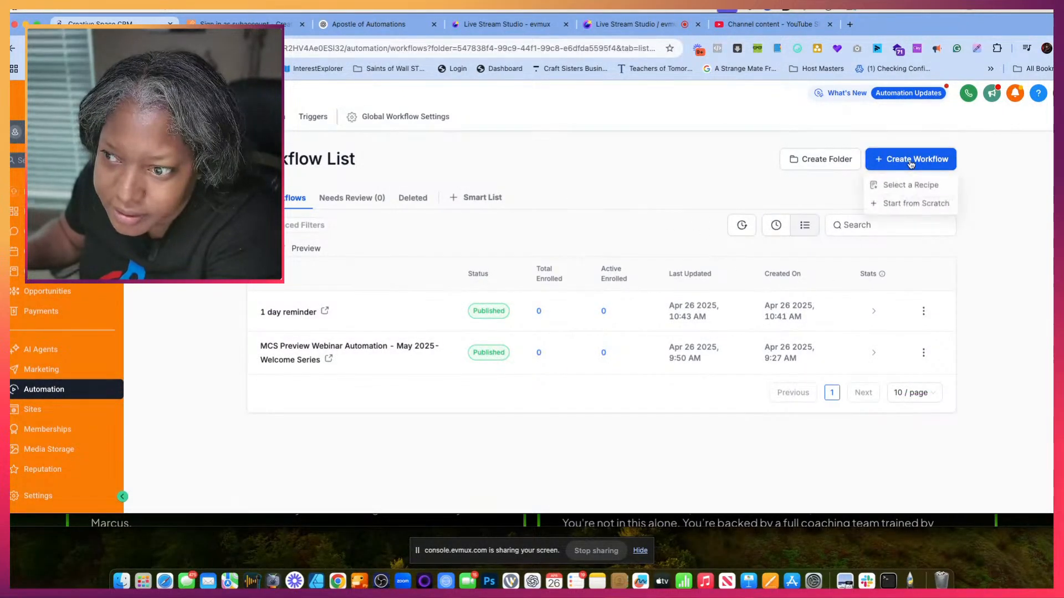
click(906, 203)
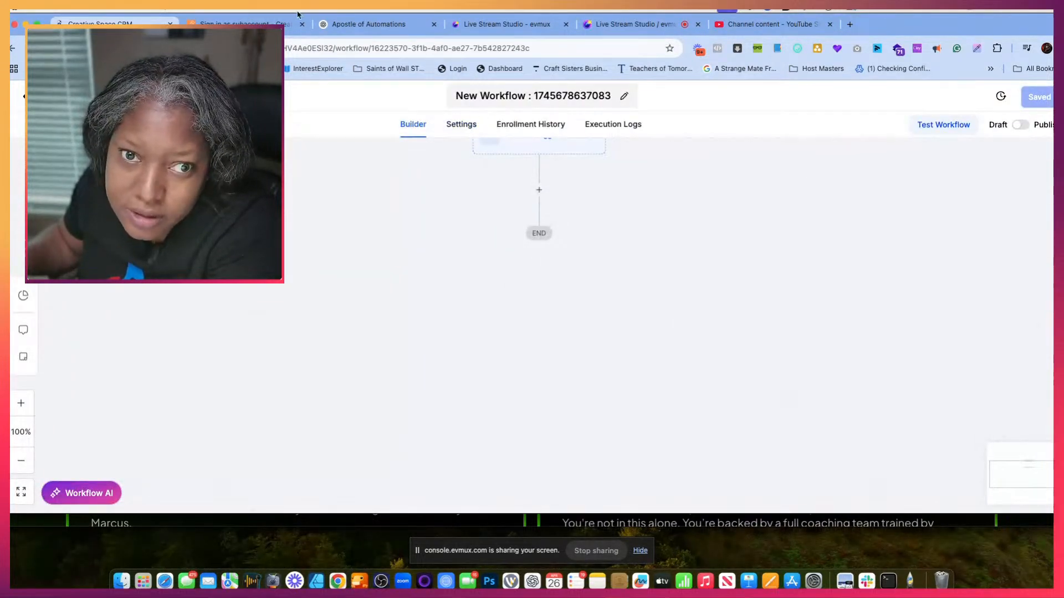
click(244, 24)
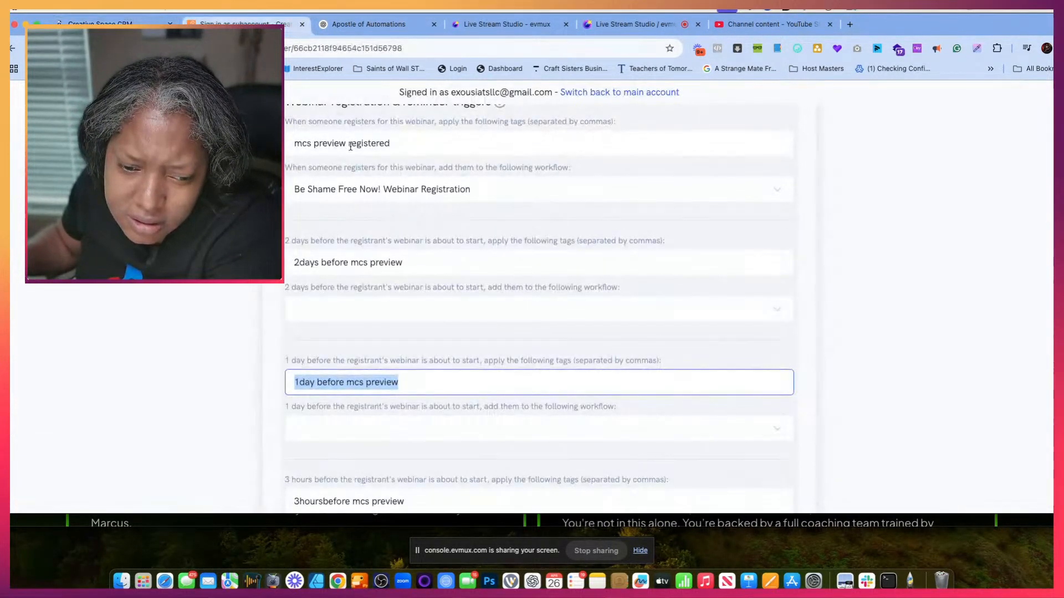
scroll(341, 296, down, 3)
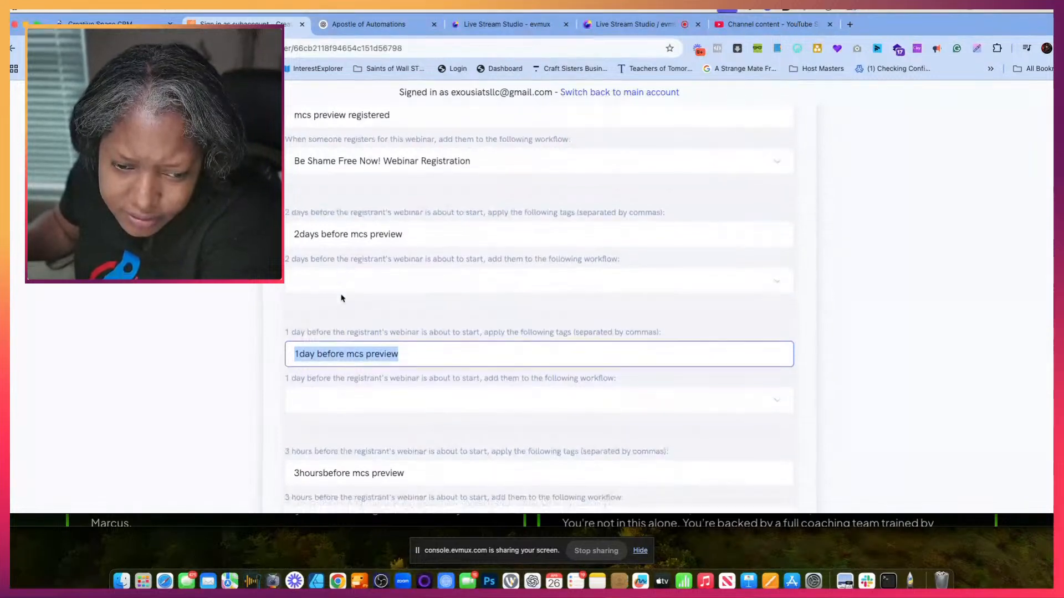
click(339, 370)
triple_click(339, 371)
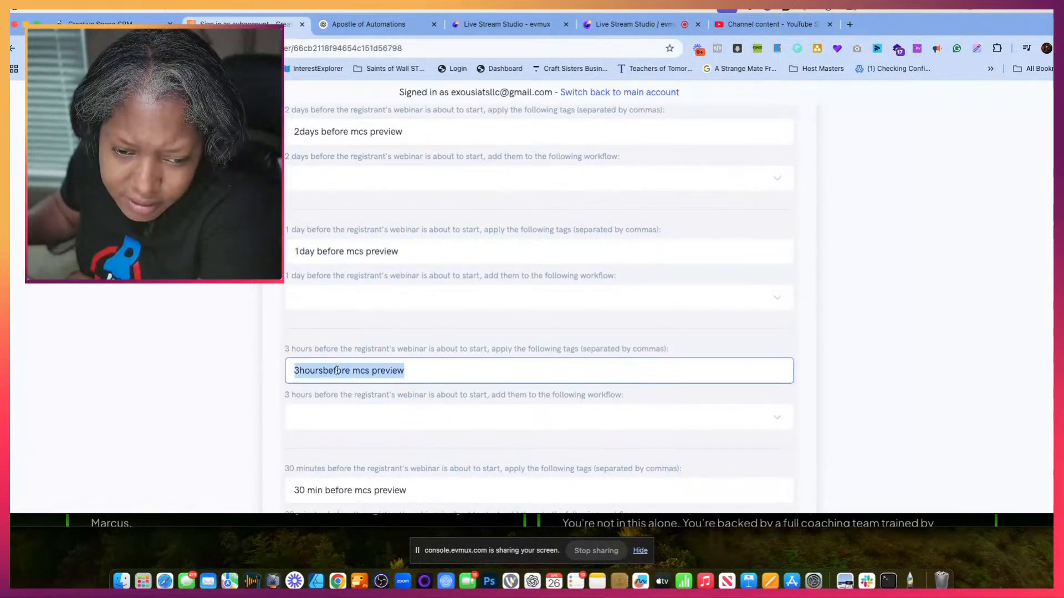
right_click(339, 371)
click(376, 312)
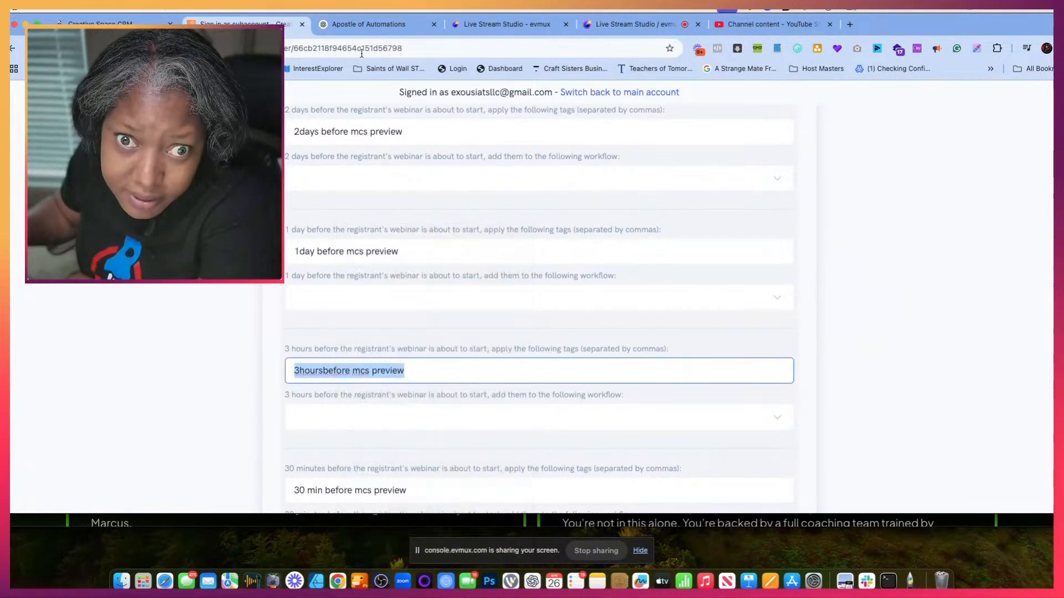
- Return to the new CRM workflow and rename it "3 hour reminder"
click(368, 24)
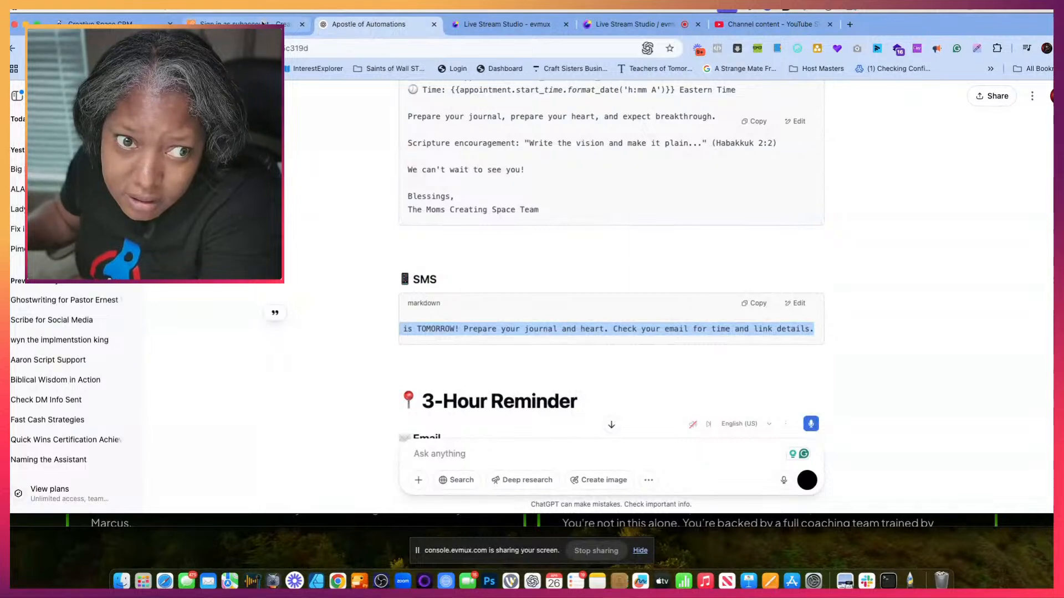
key(ctrl+shift+Tab)
key(ctrl+shift+Tab)
click(521, 101)
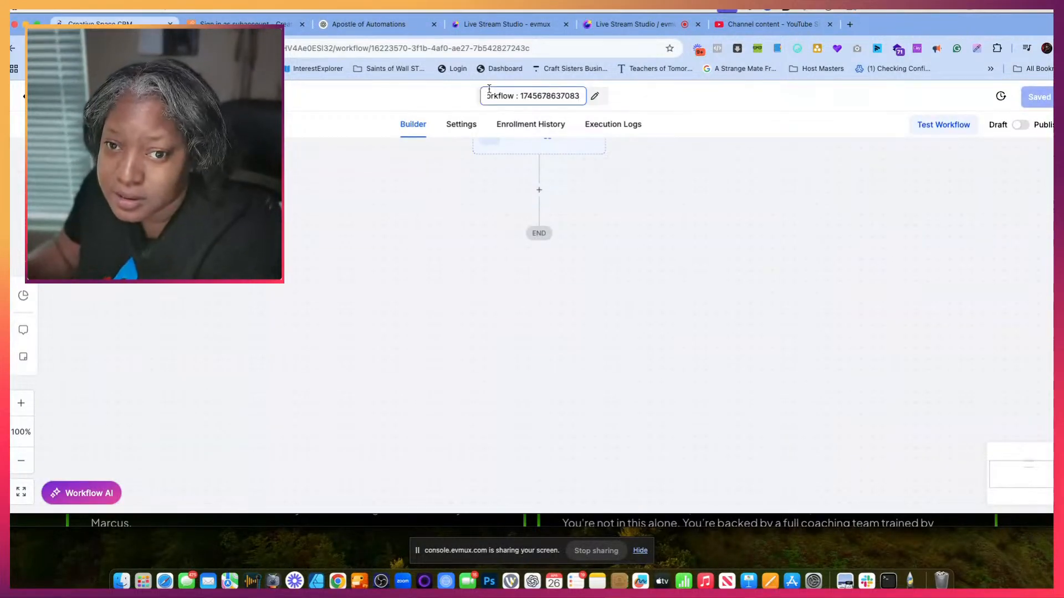
triple_click(520, 101)
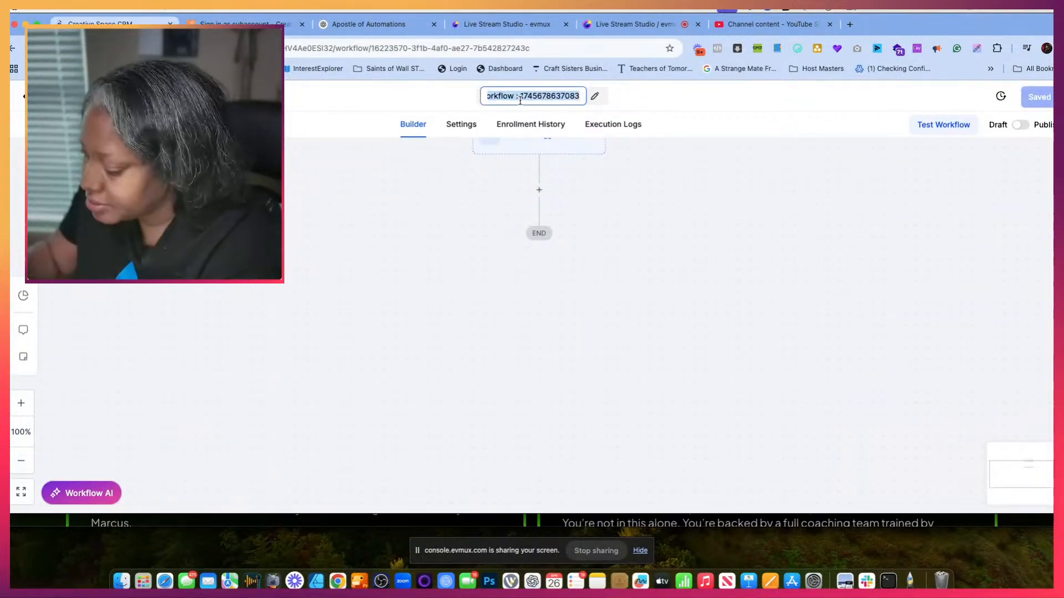
text(3 hour re)
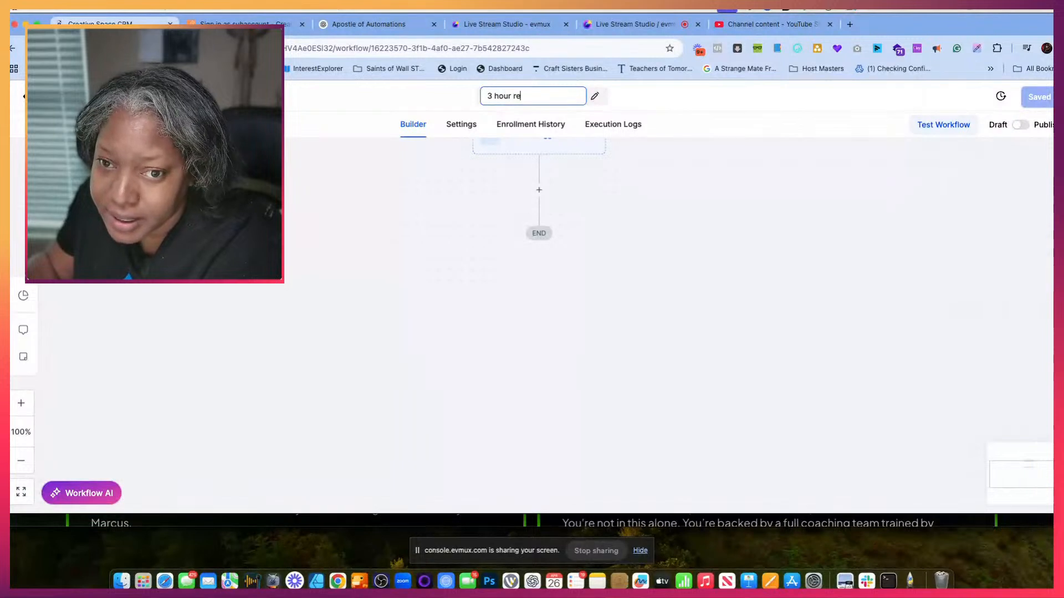
text(mider)
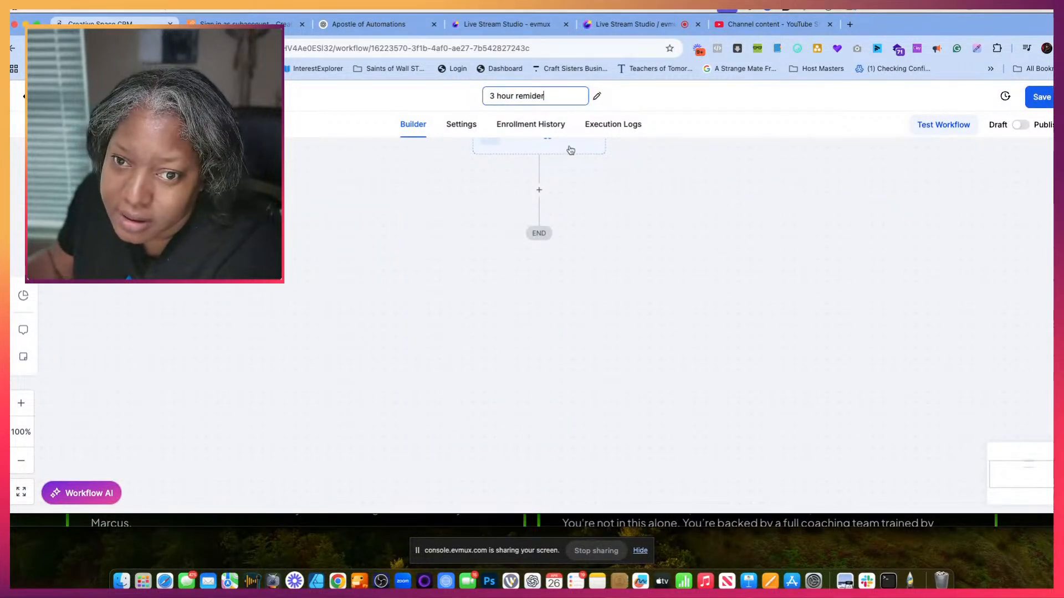
key(BackSpace)
key(BackSpace)
key(BackSpace)
text(nd)
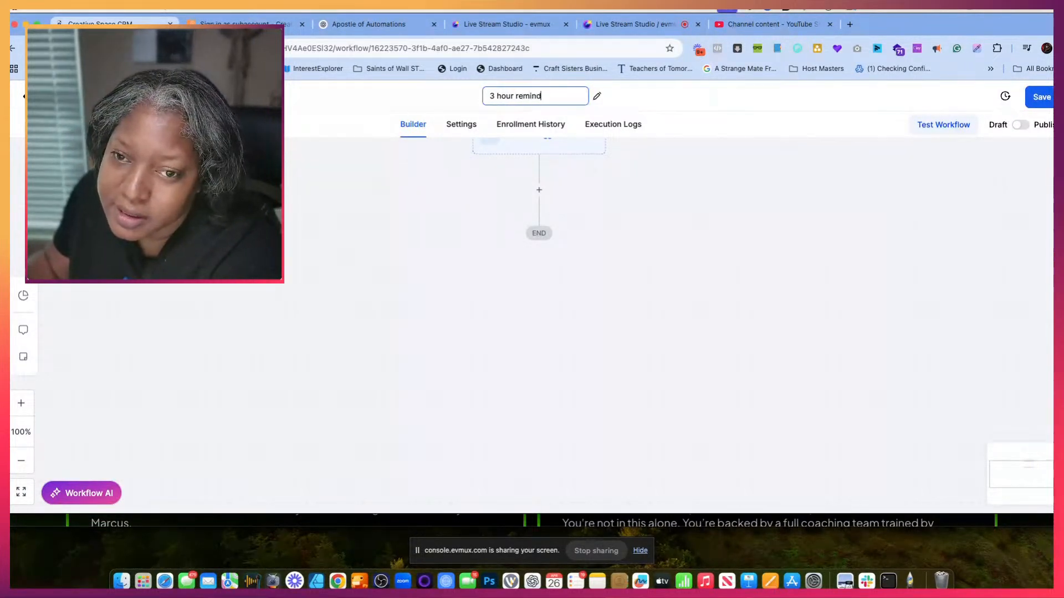
scroll(535, 191, up, 3)
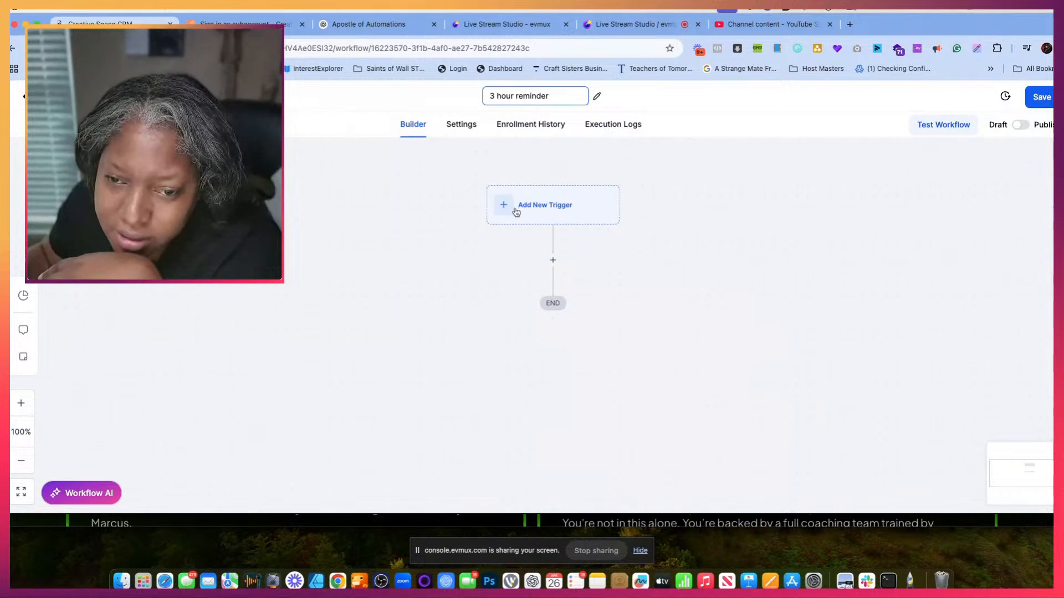
click(515, 209)
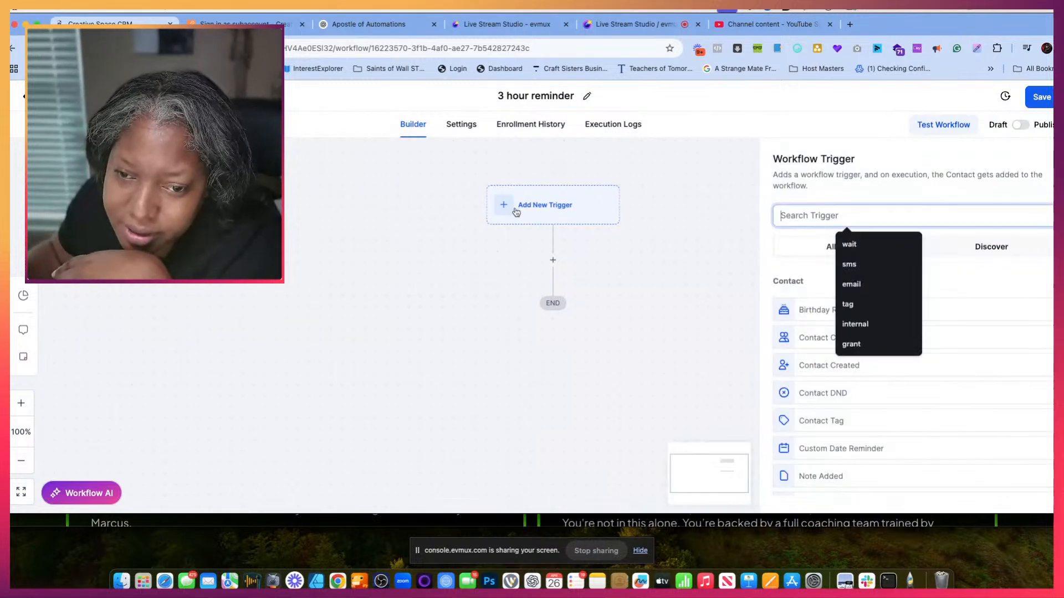
click(804, 220)
text(cont)
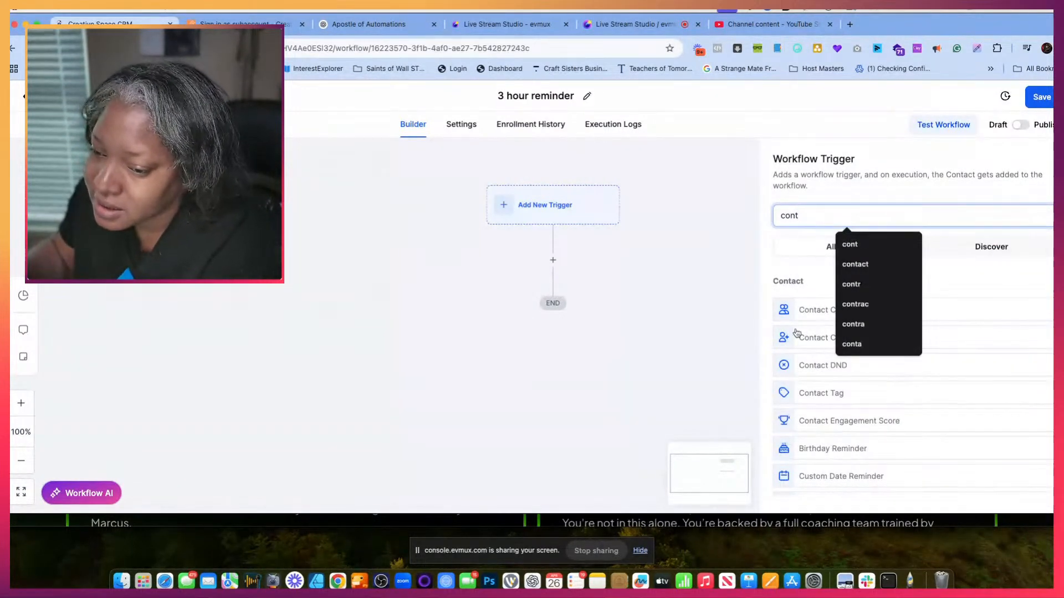
scroll(800, 326, down, 1)
click(802, 292)
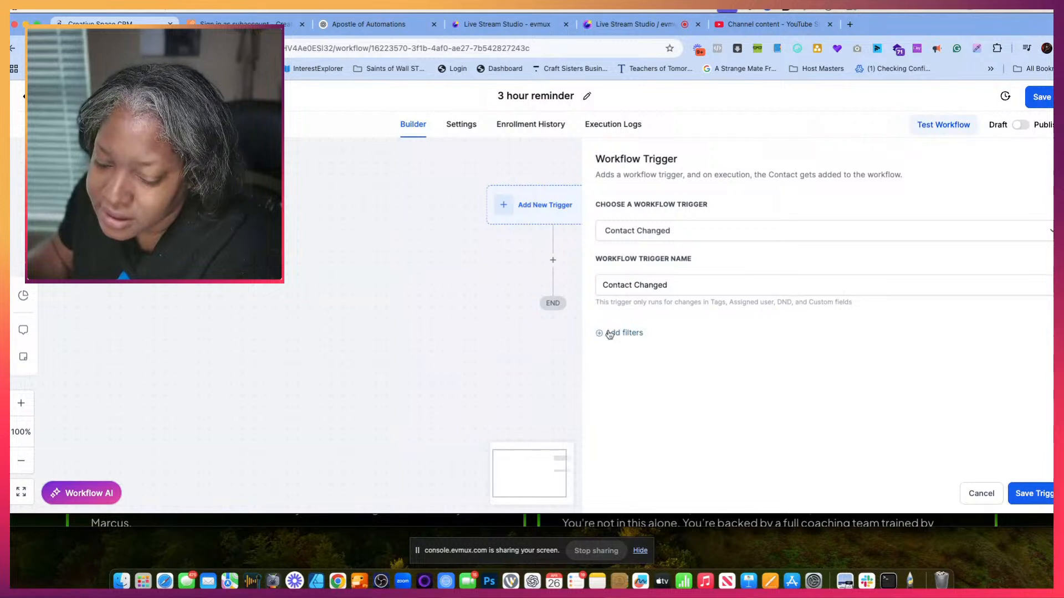
click(609, 334)
click(637, 352)
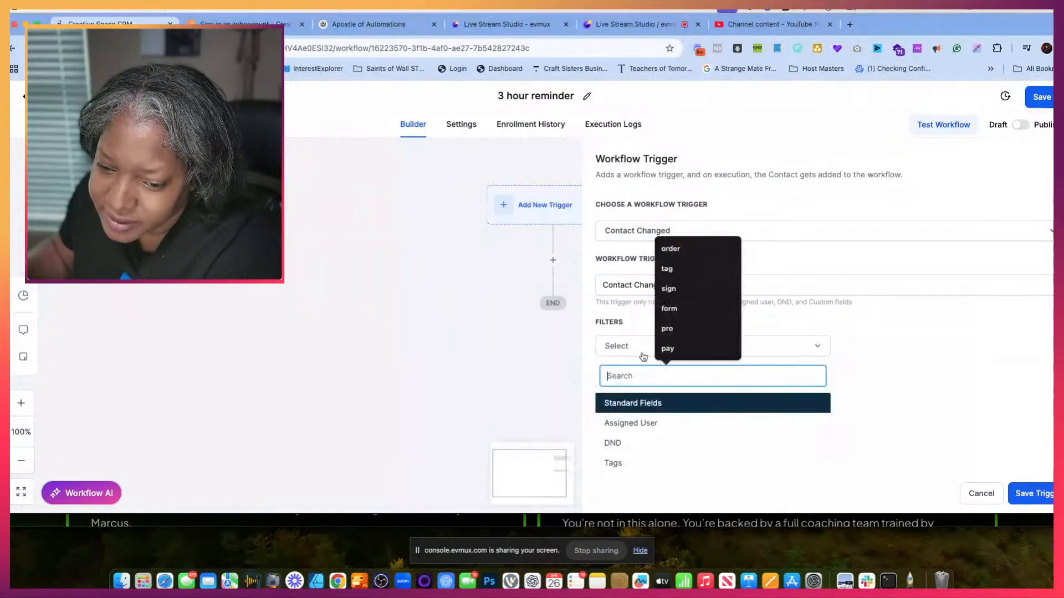
click(614, 345)
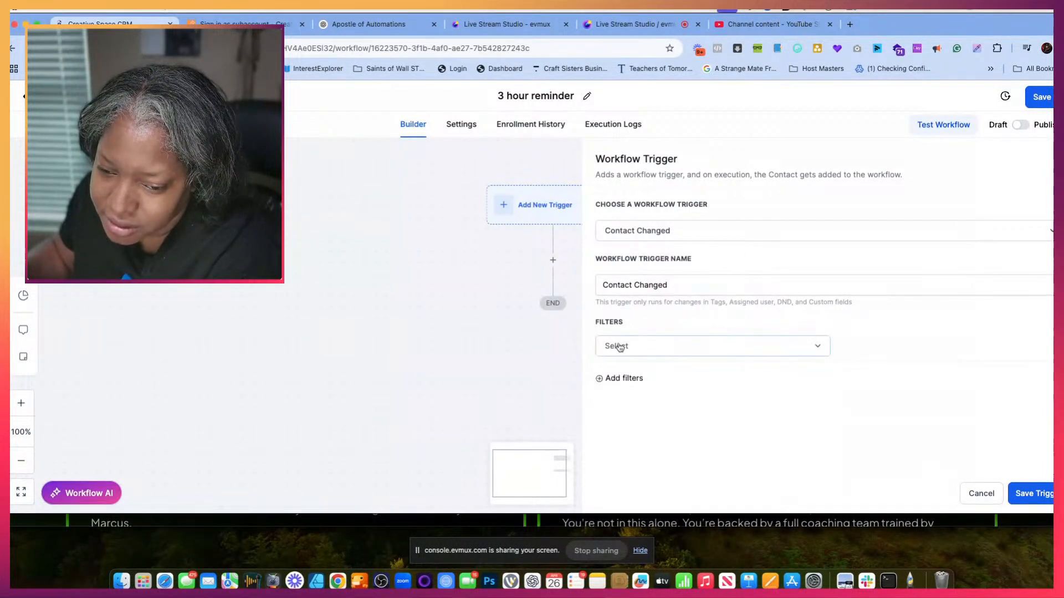
click(616, 345)
click(622, 342)
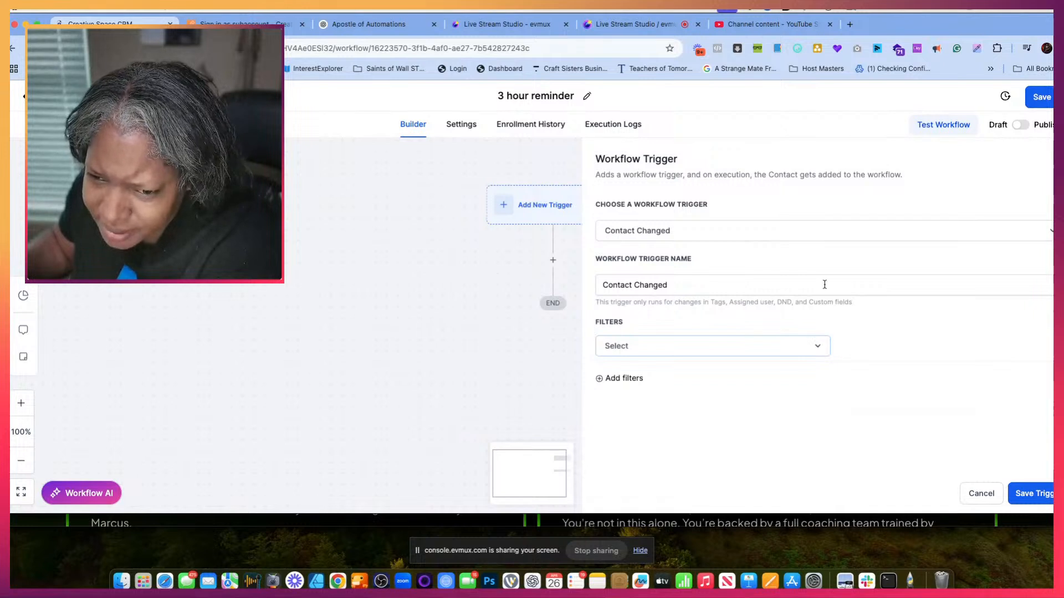
click(823, 285)
click(503, 324)
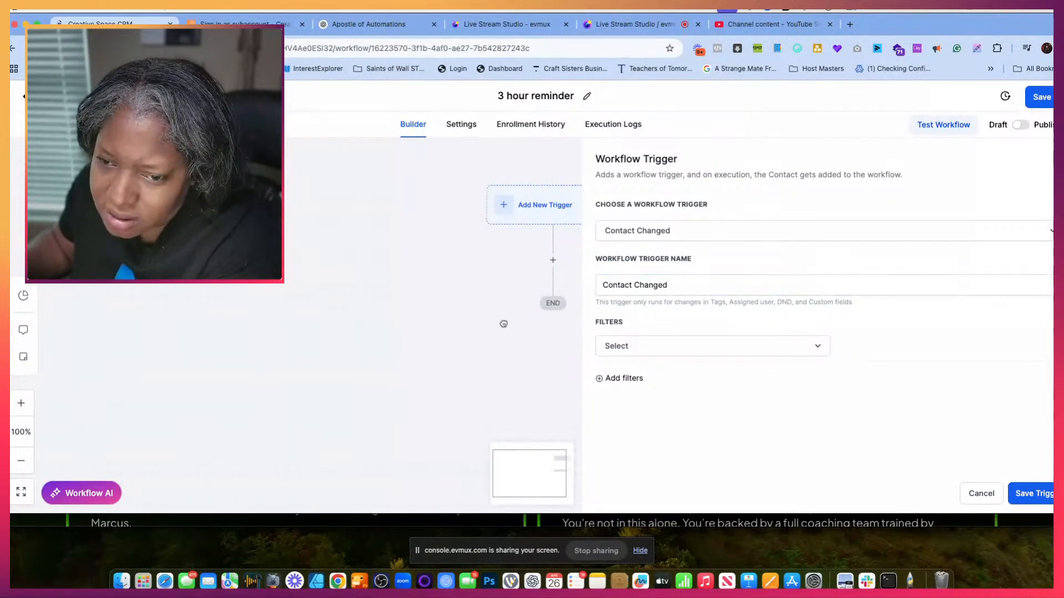
click(1046, 230)
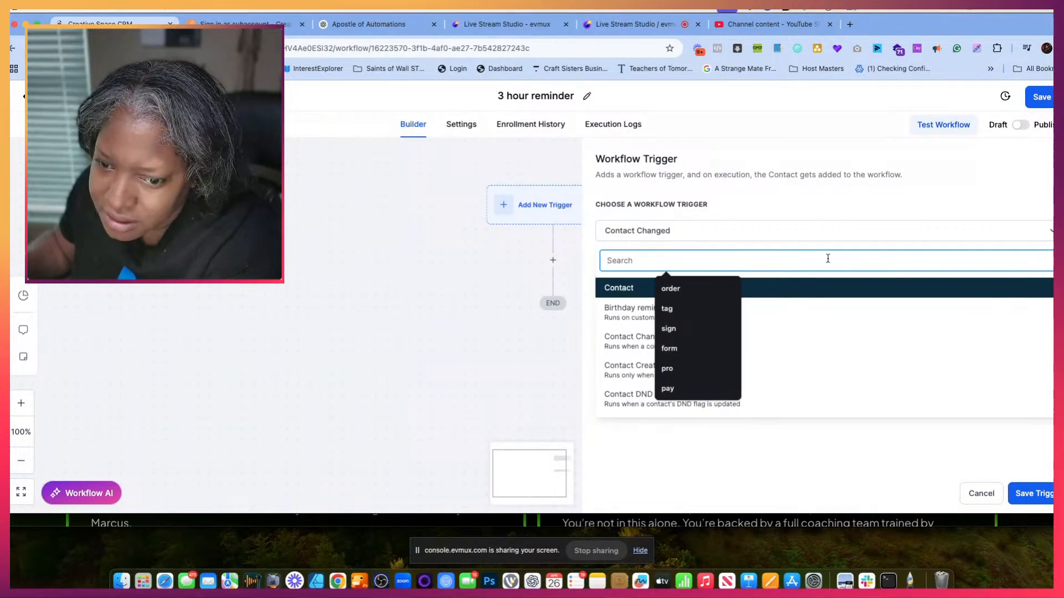
click(982, 493)
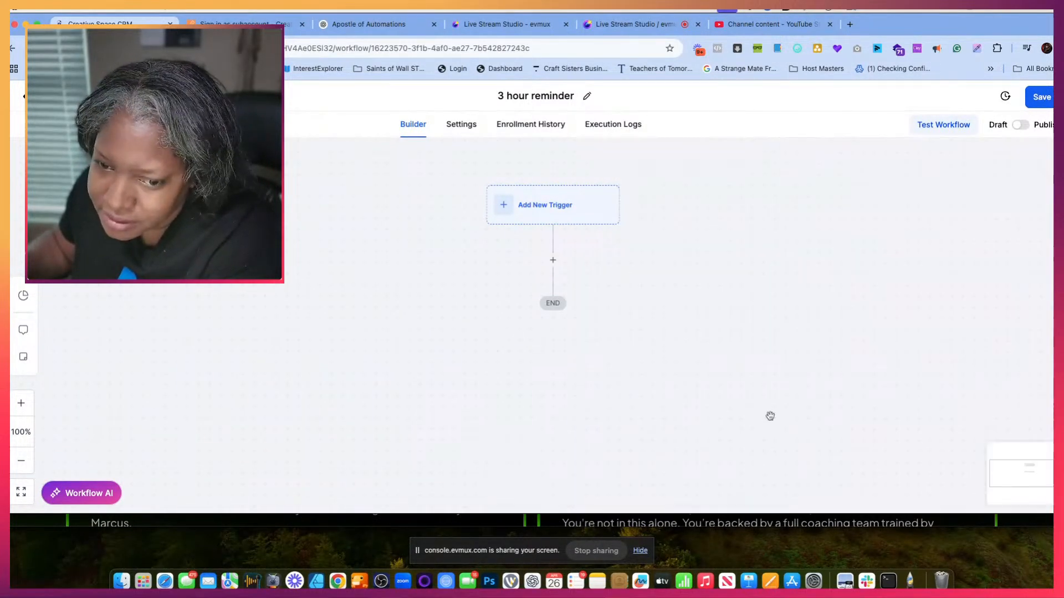
- Try to save a Contact Tag trigger with a Tag Added filter for "3hoursbefore mcs preview"
click(553, 260)
click(507, 212)
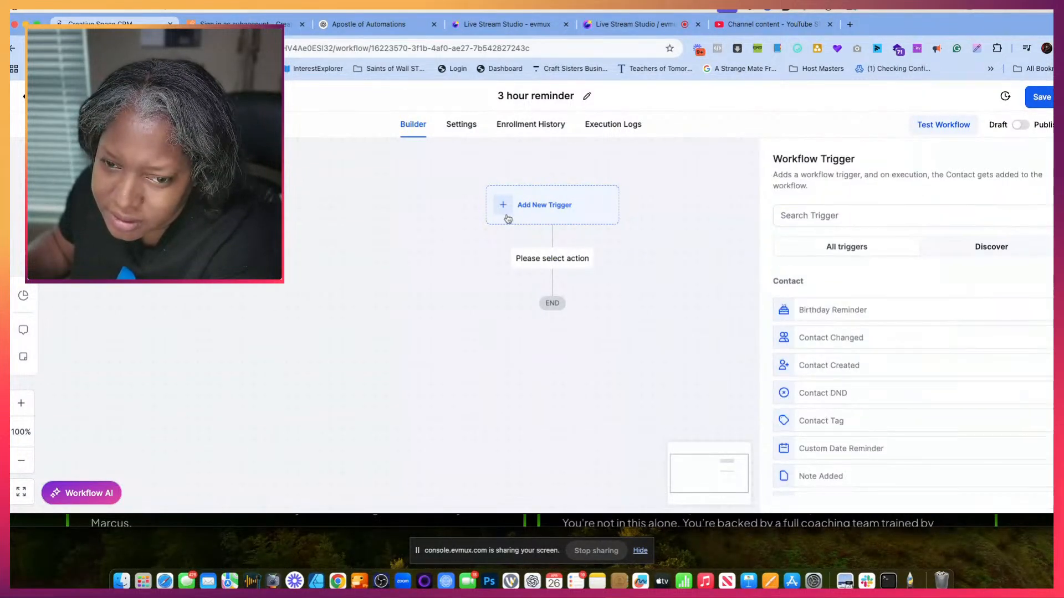
click(669, 345)
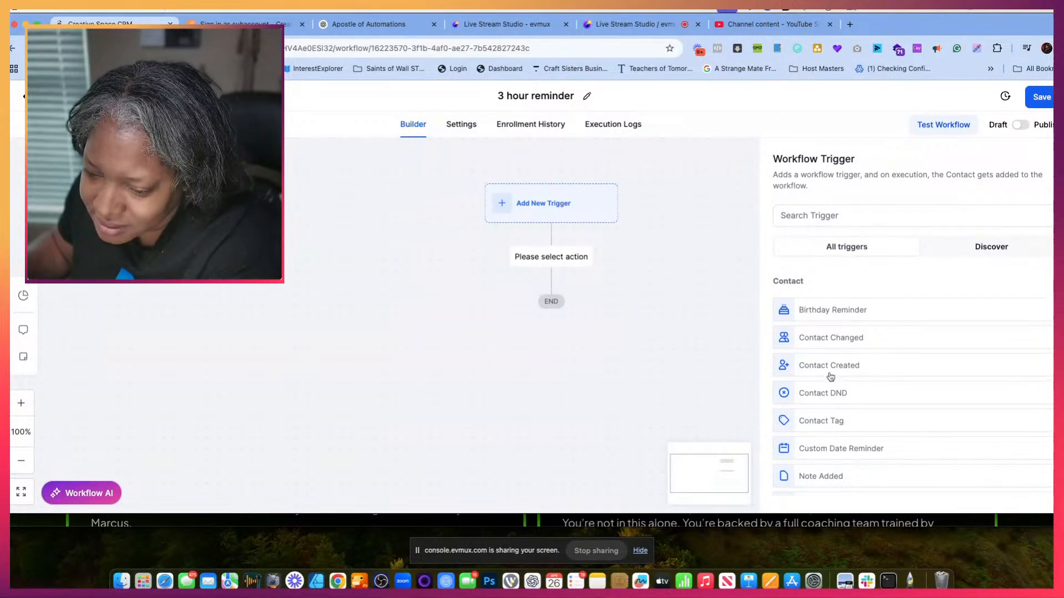
click(821, 421)
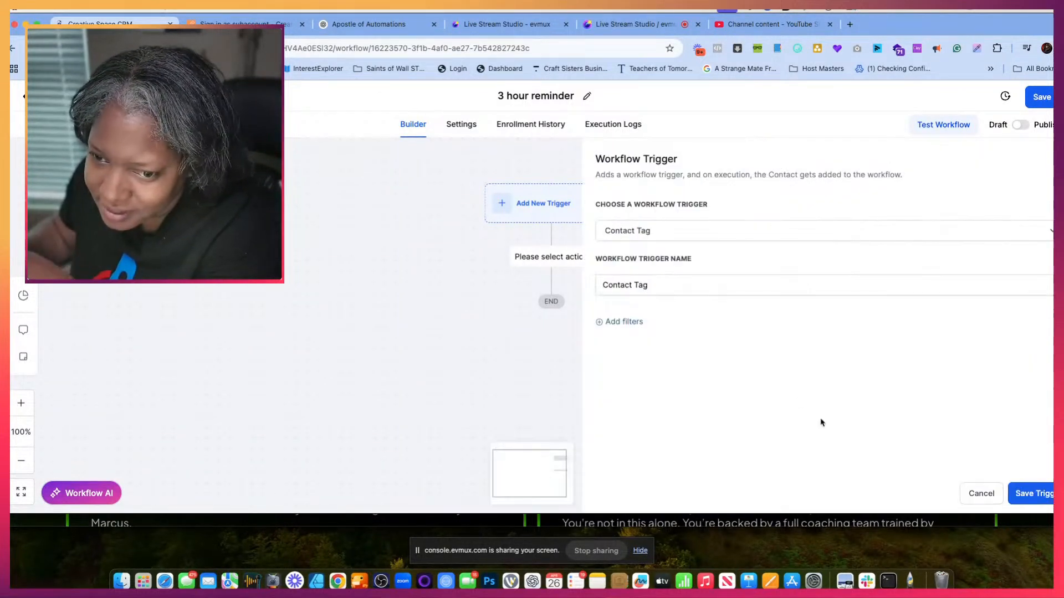
click(599, 324)
click(651, 338)
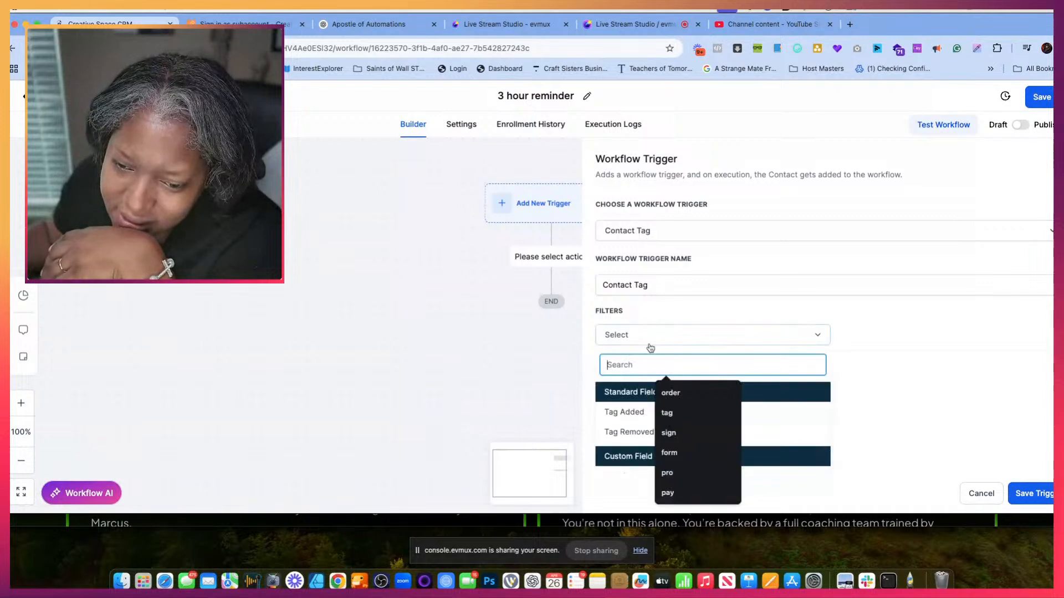
click(638, 413)
click(862, 336)
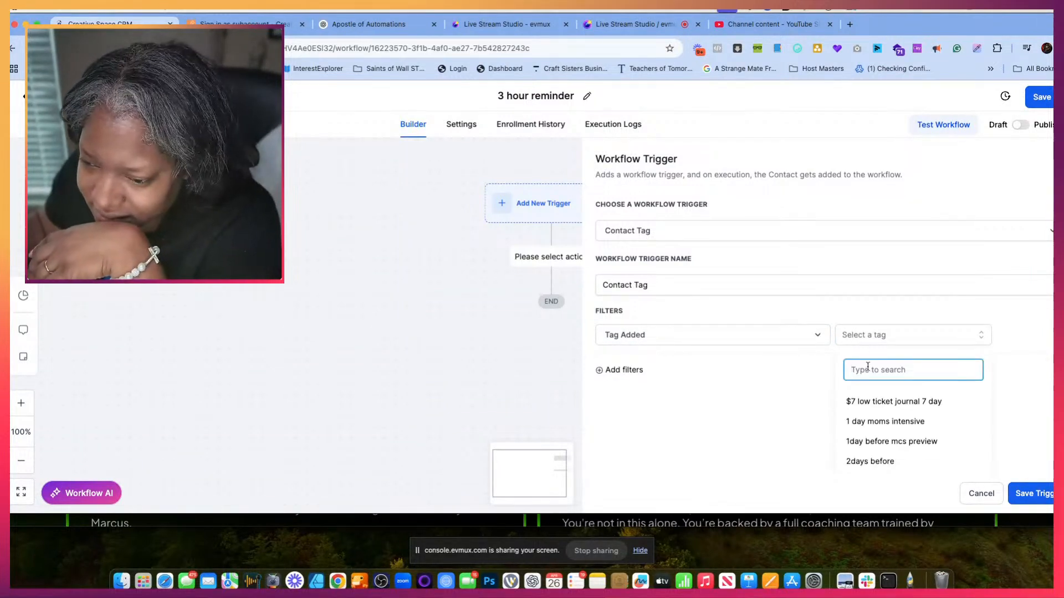
text(3hoursbefore mcs preview)
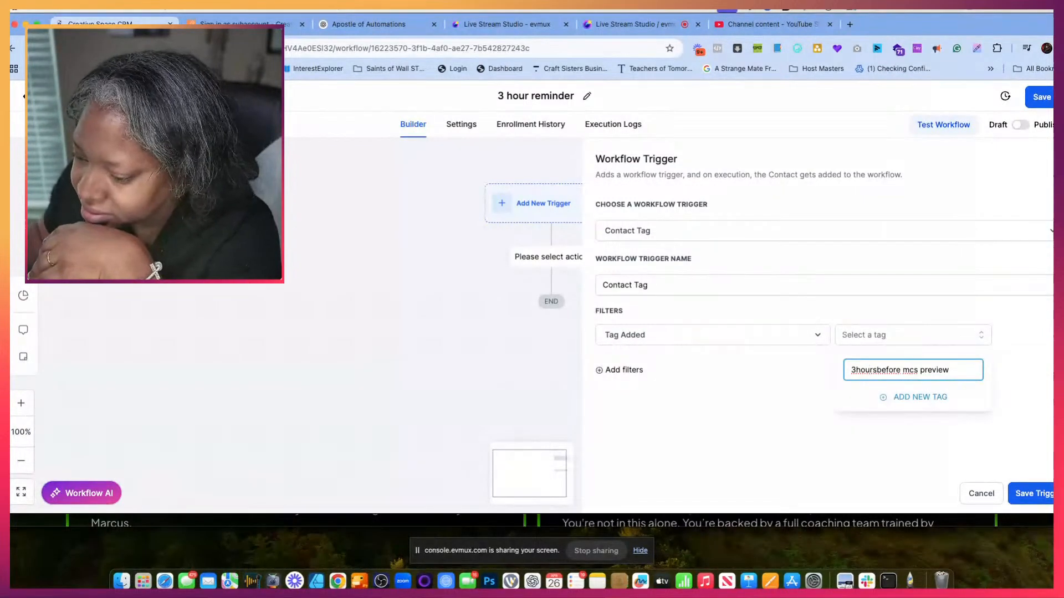
click(1046, 494)
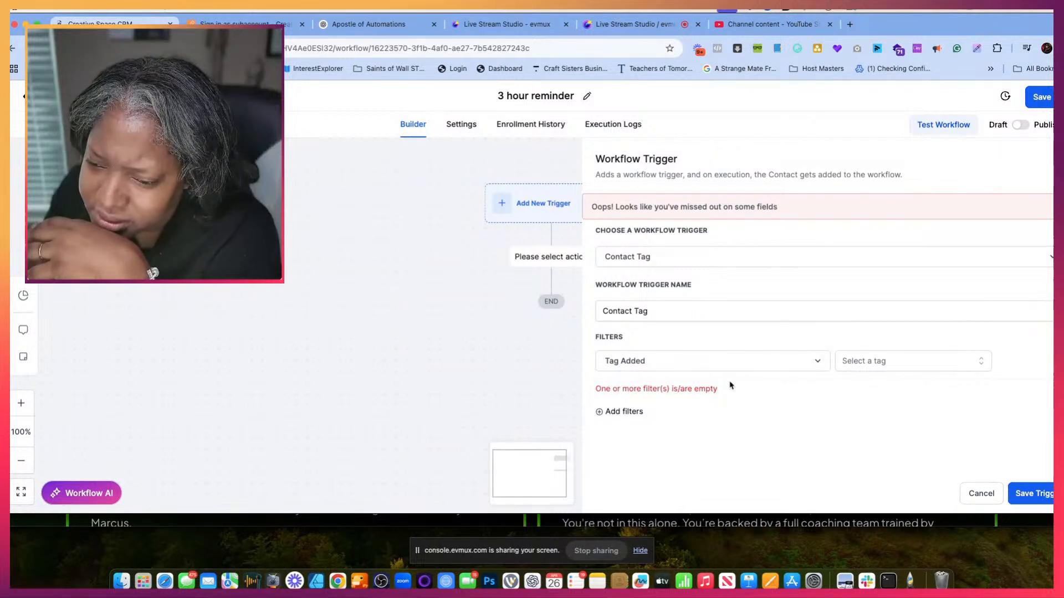
click(976, 489)
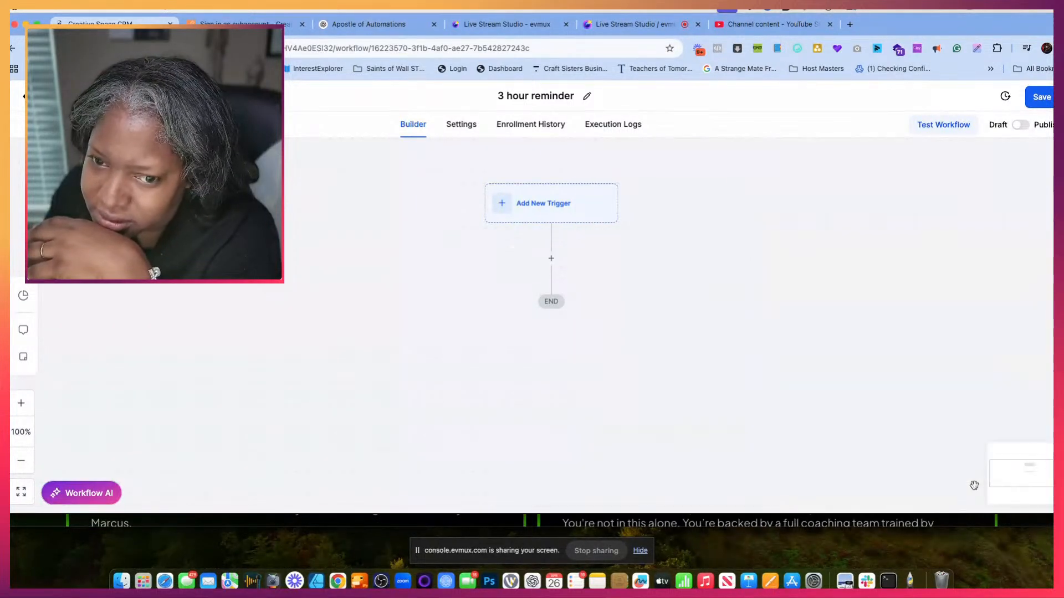
- Add a new Contact Tag trigger to the "3 hour reminder" workflow
click(518, 211)
click(866, 307)
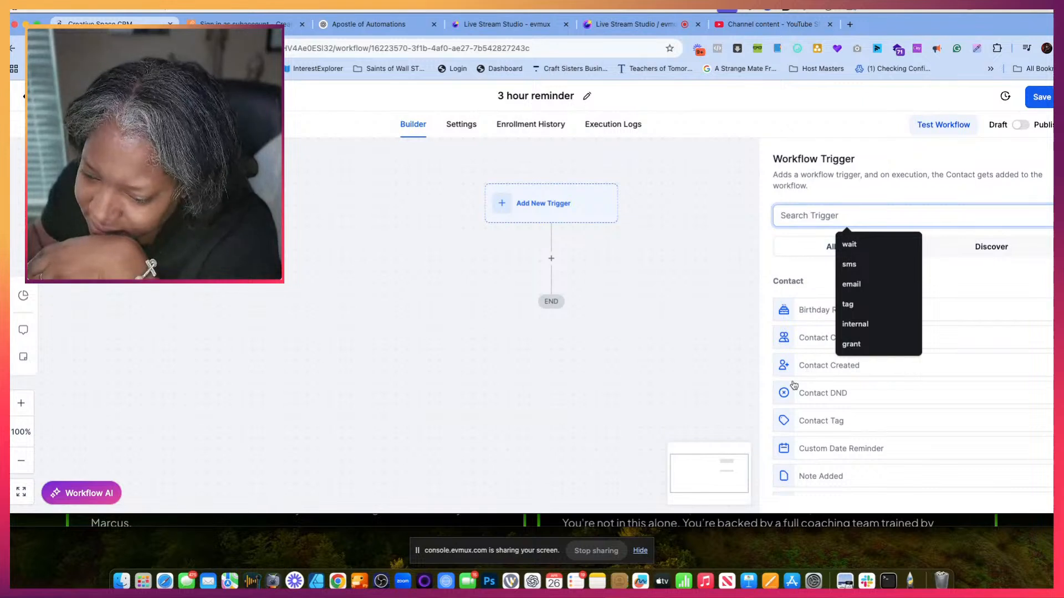
scroll(793, 386, down, 1)
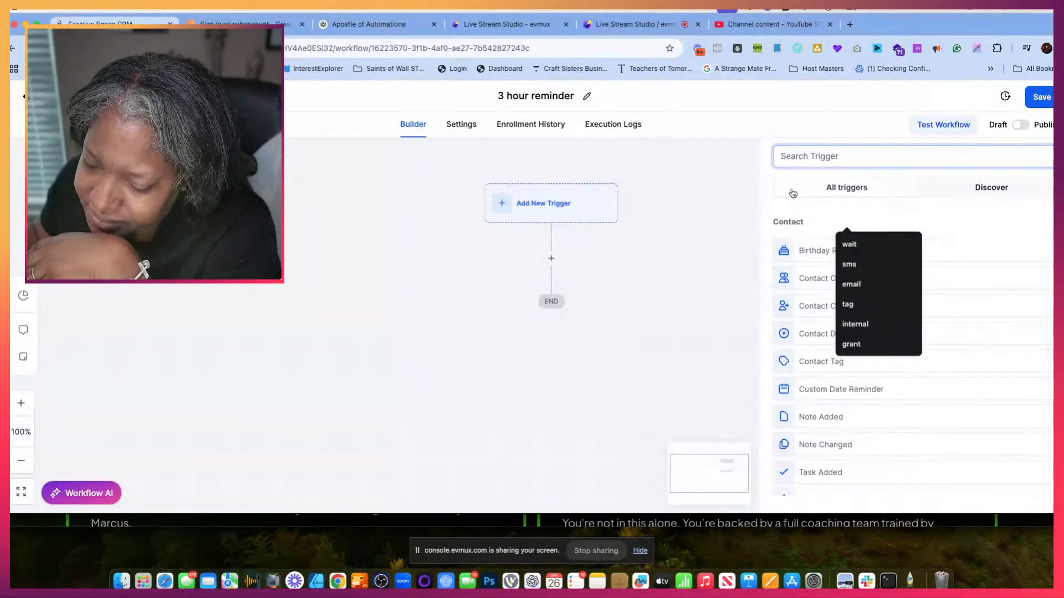
text(new)
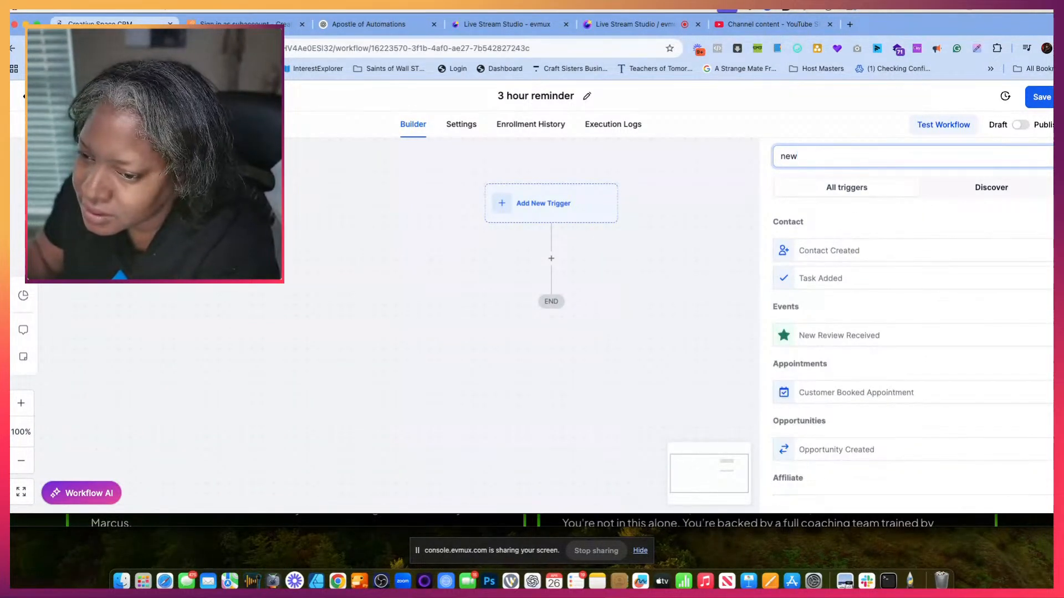
key(BackSpace)
key(BackSpace)
key(BackSpace)
text(tag)
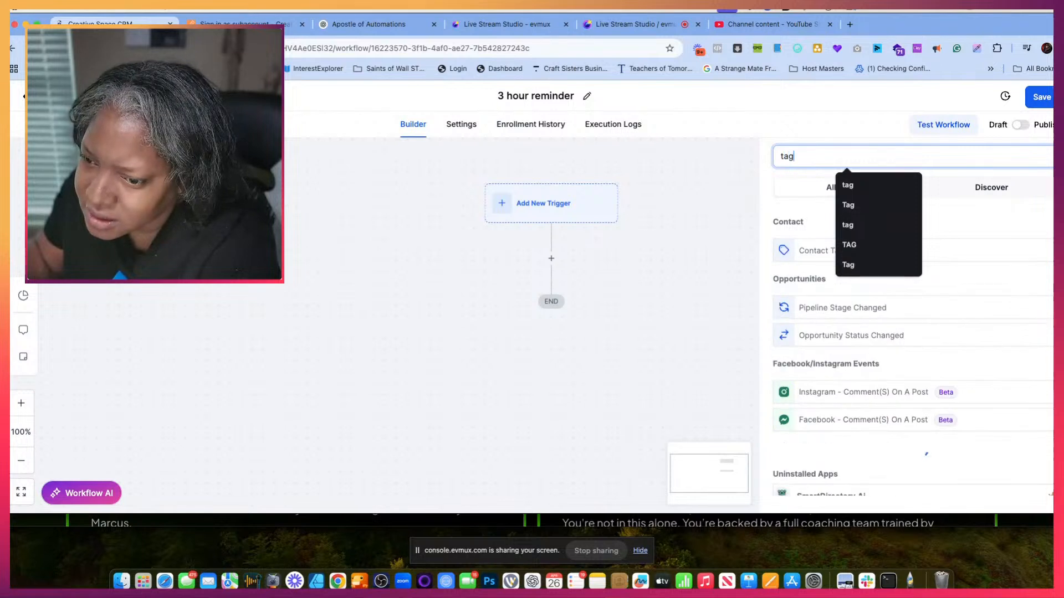
click(792, 300)
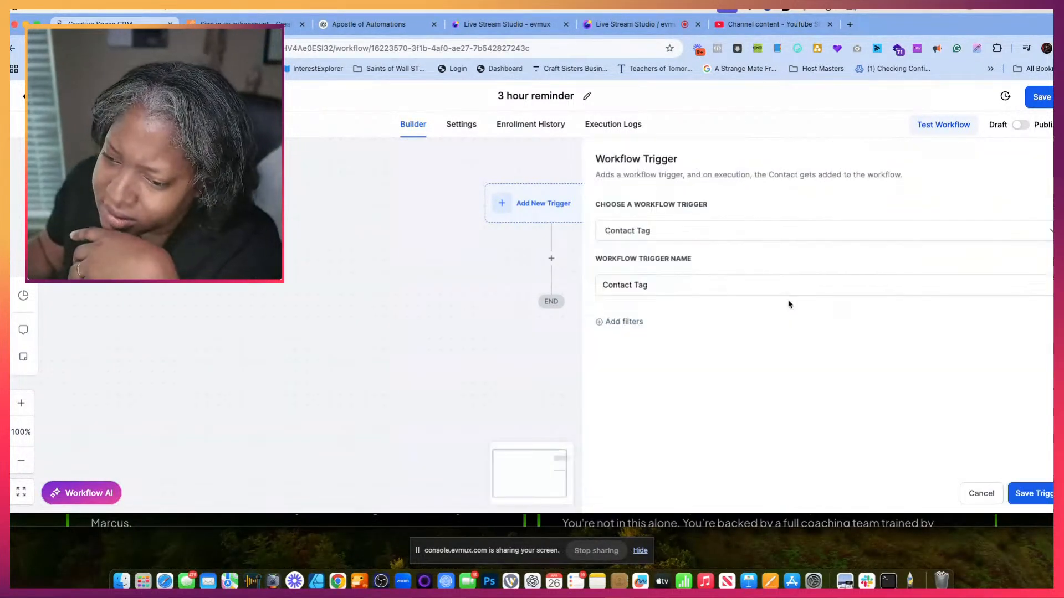
- Add a Tag Added filter for "3hoursbefore mcs preview" to the Contact Tag trigger and save it
click(616, 325)
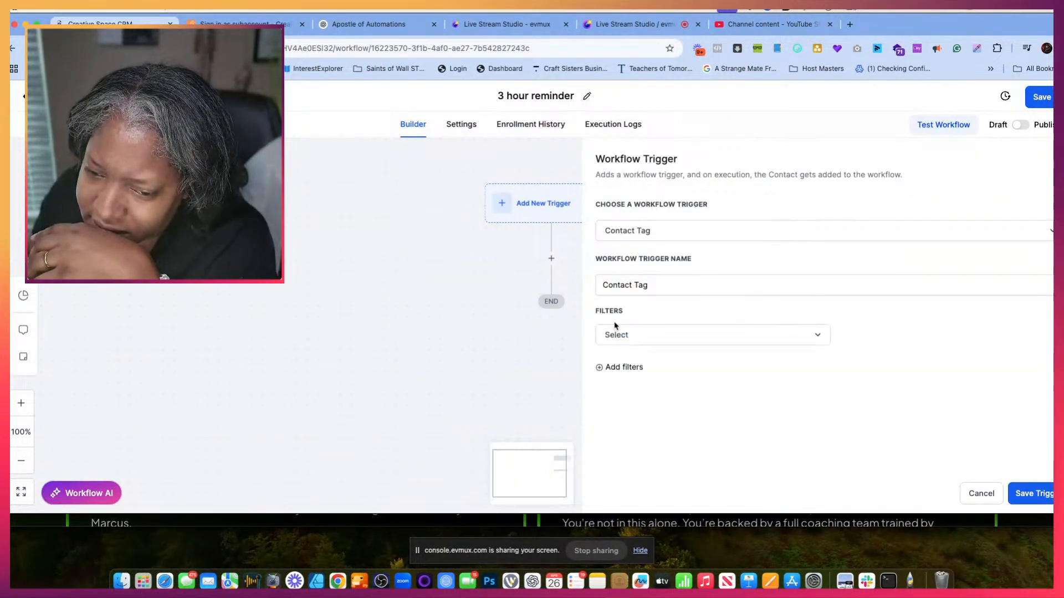
click(634, 337)
click(632, 411)
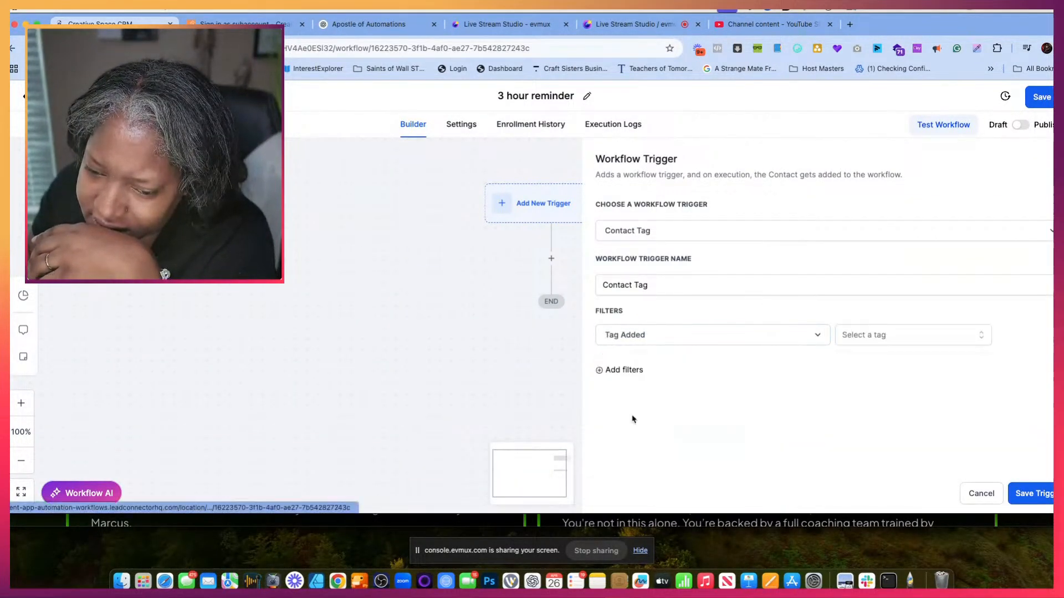
click(892, 335)
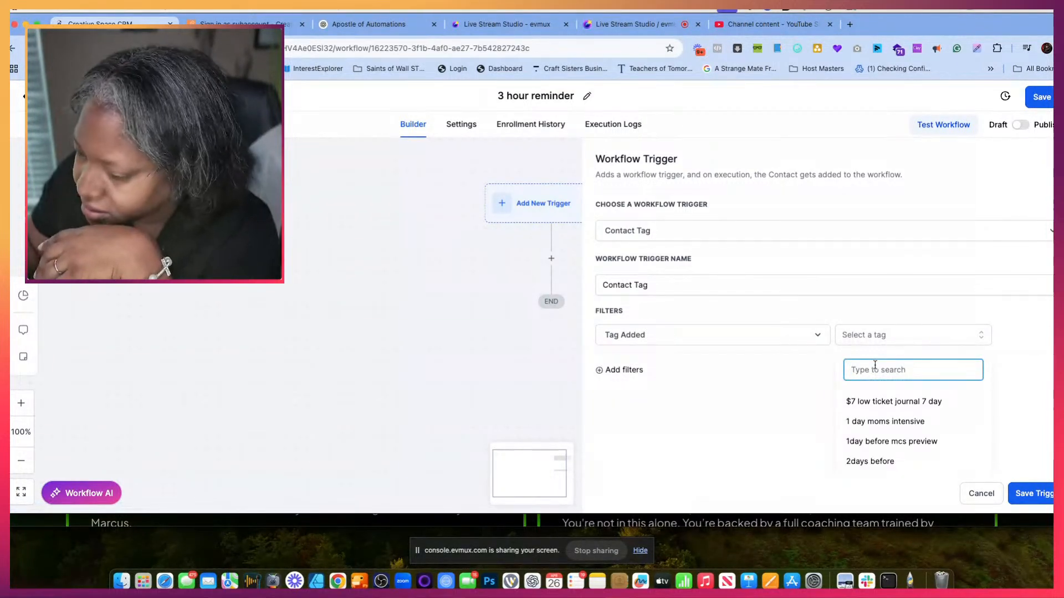
text(3hours before mcs preview)
click(937, 399)
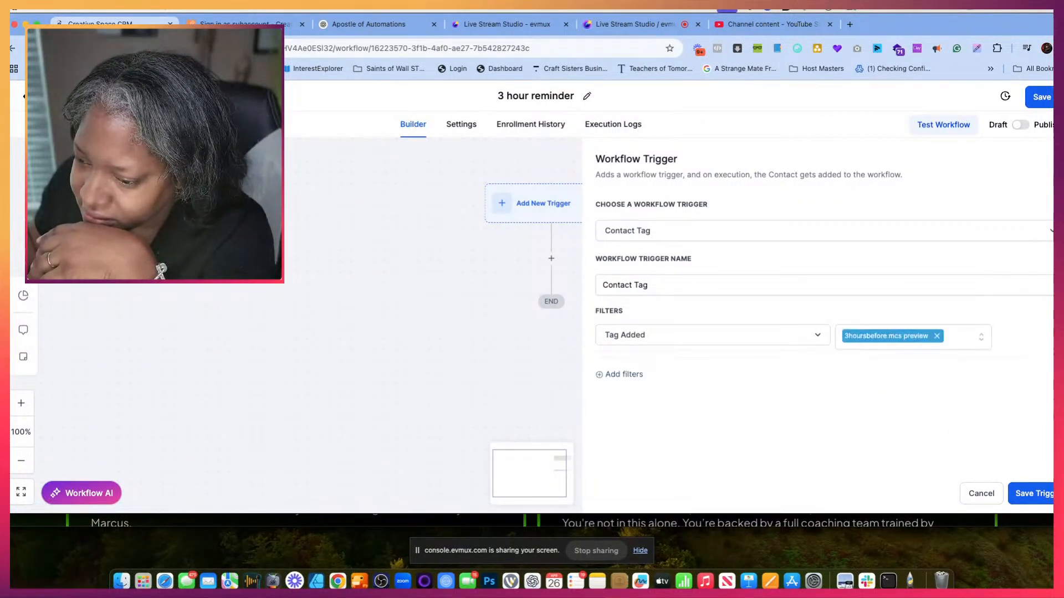
click(1041, 492)
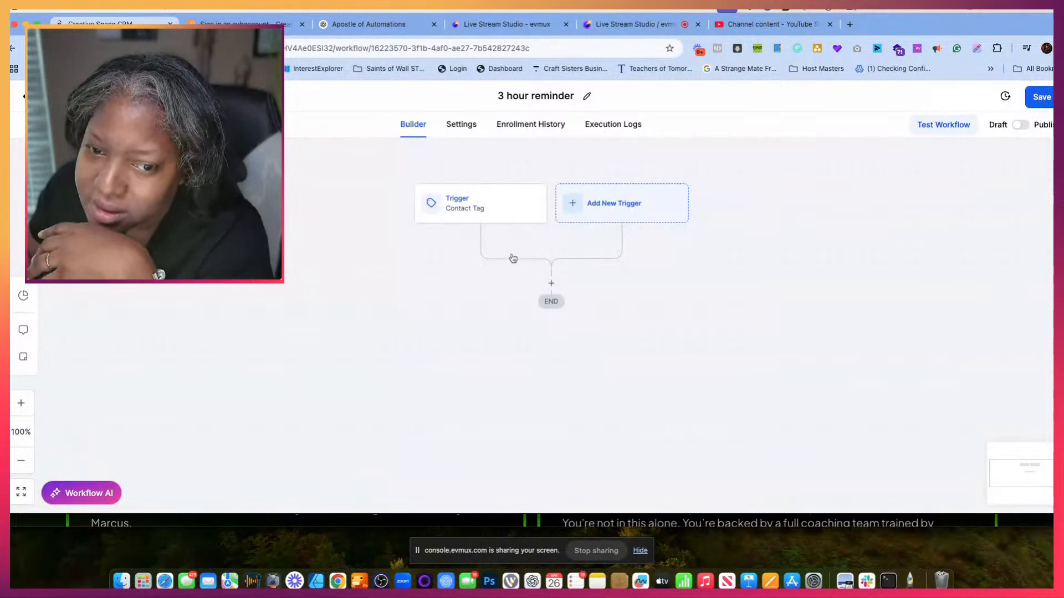
- Rename the Contact Tag trigger "3 Hour Reminder" and save it
click(486, 214)
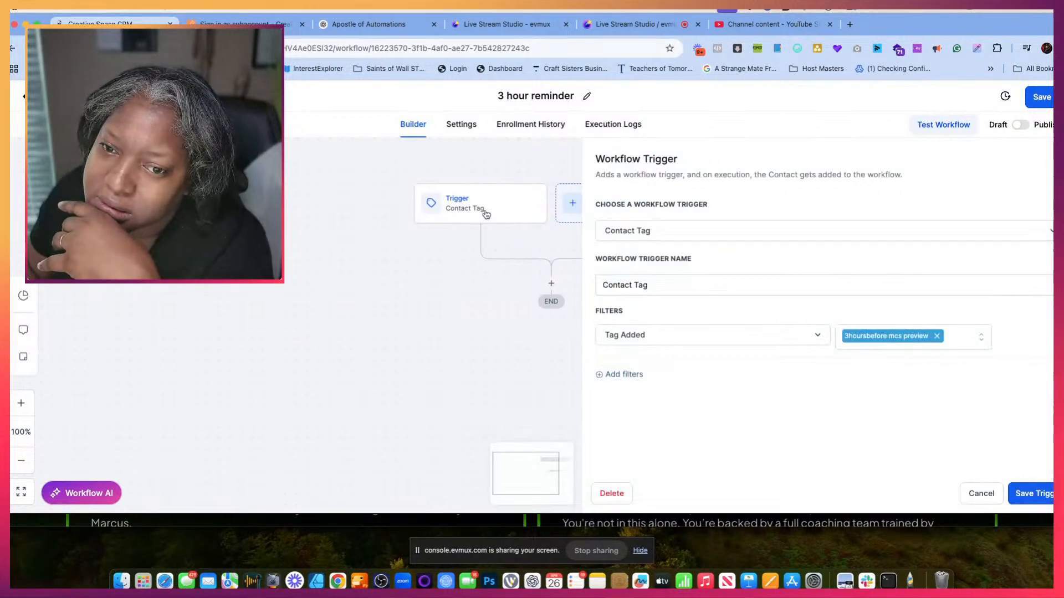
click(627, 235)
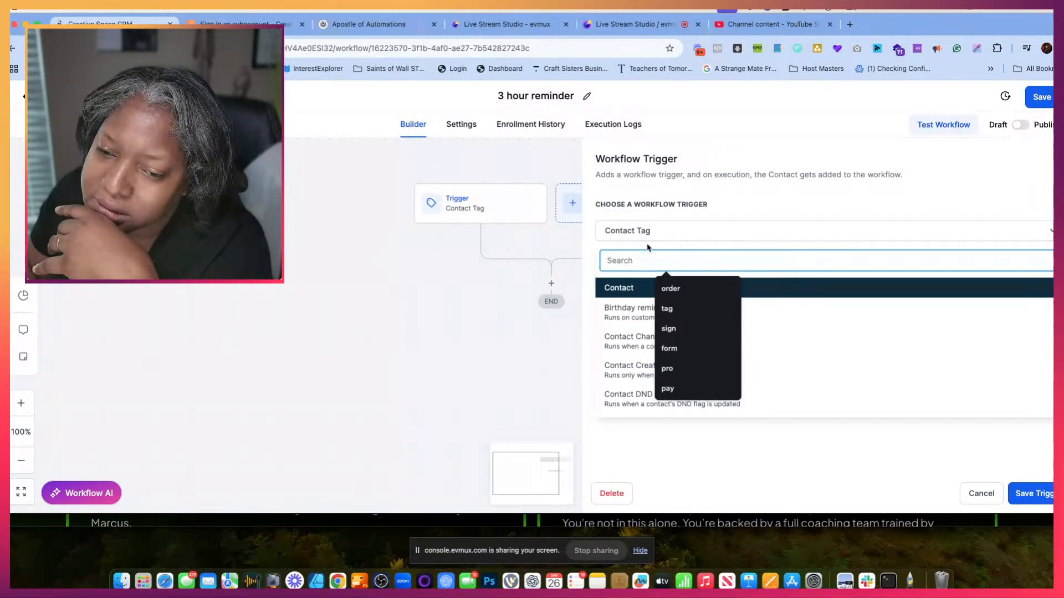
click(654, 228)
click(656, 286)
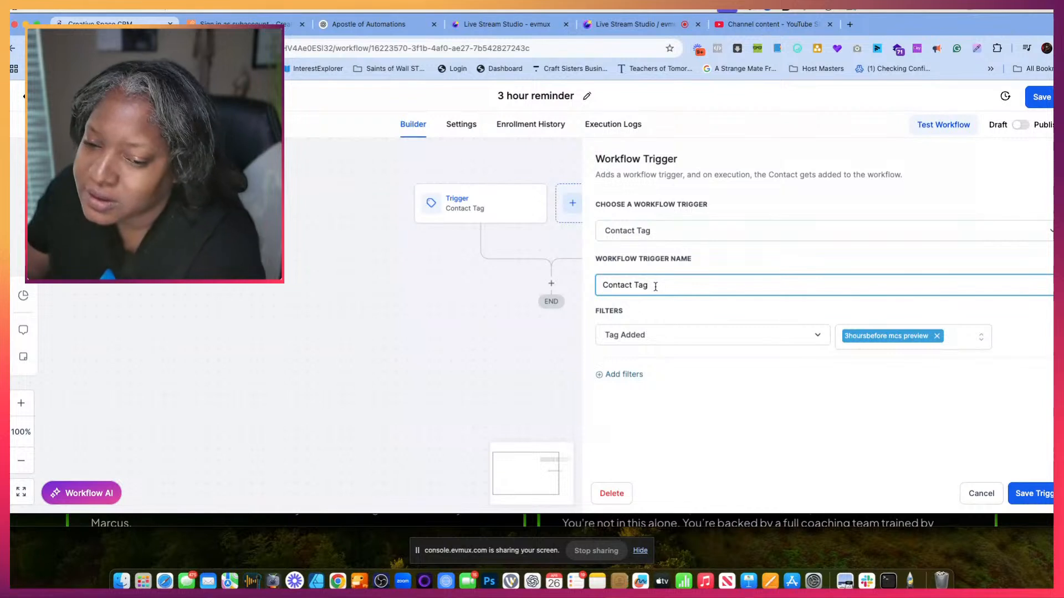
triple_click(656, 287)
text(3)
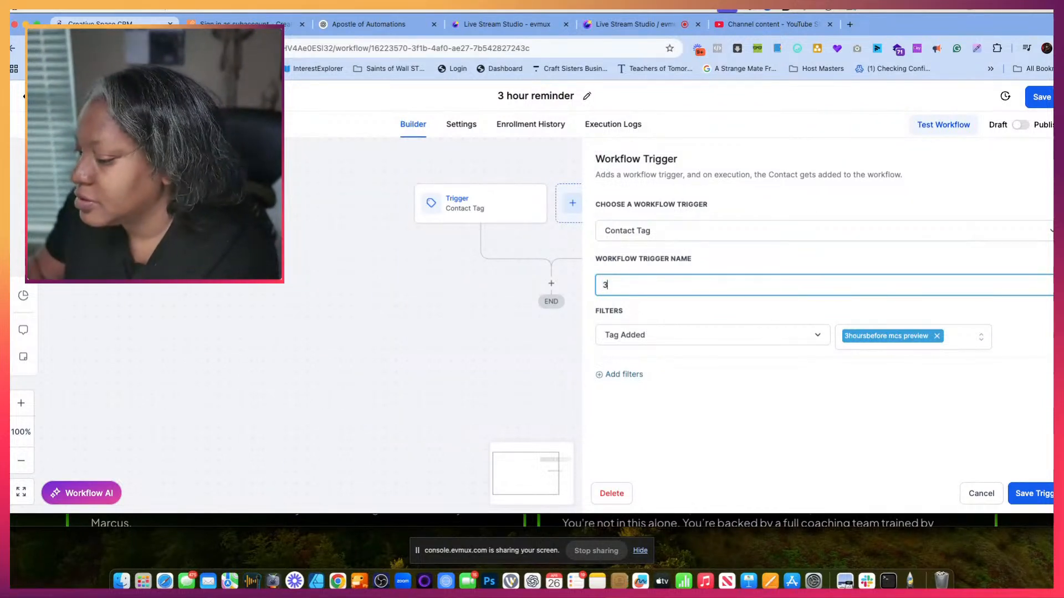
text( Hour Reminder)
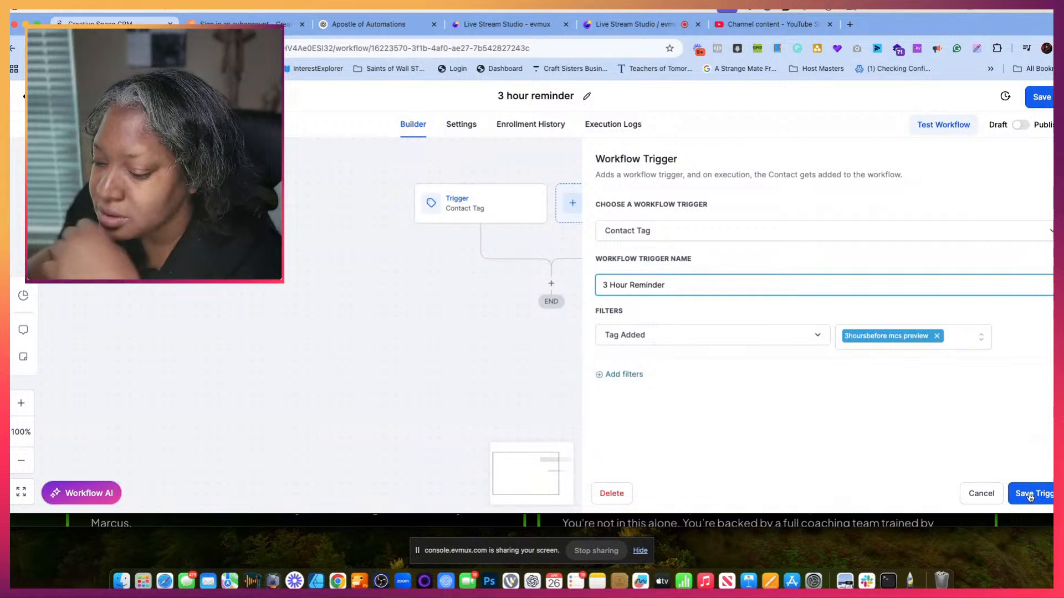
click(1029, 495)
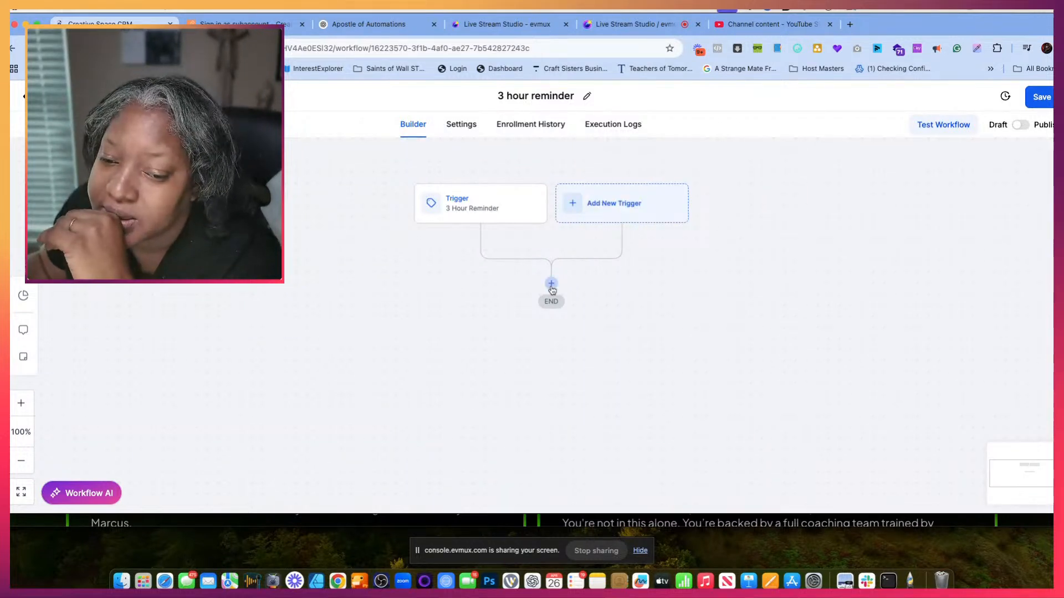
- Insert an SMS action below the "3 Hour Reminder" trigger
click(551, 283)
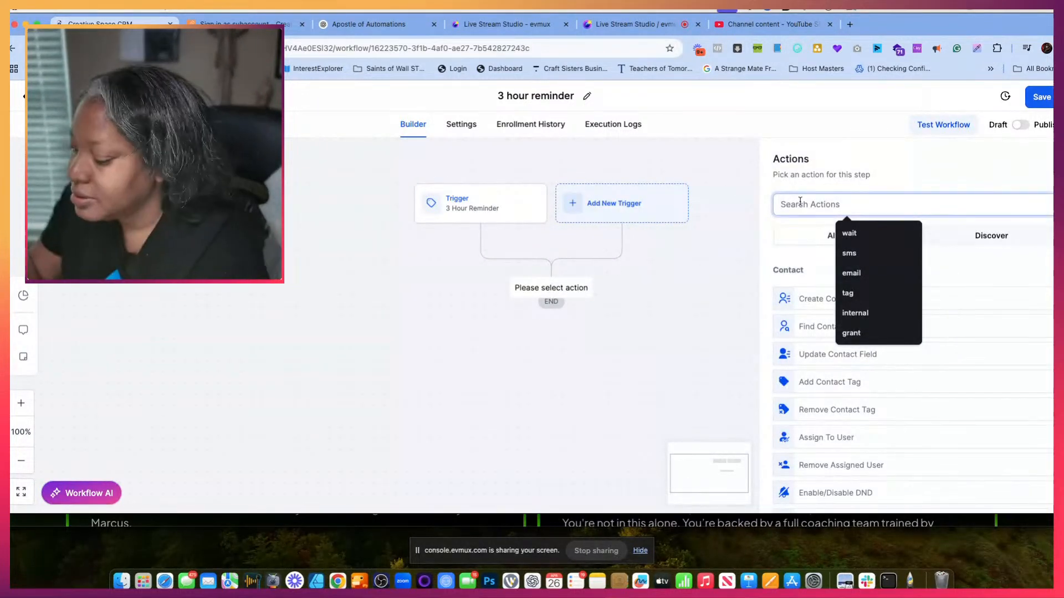
text(sms)
click(815, 294)
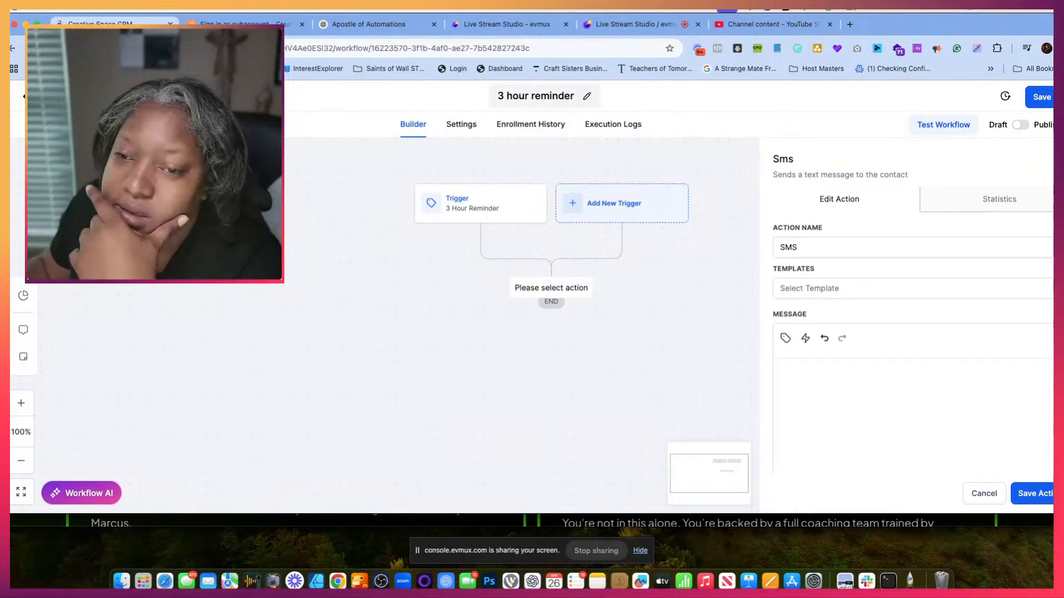
- Switch to the ChatGPT conversation and copy the whole SMS text from the 3-Hour Reminder section
click(333, 28)
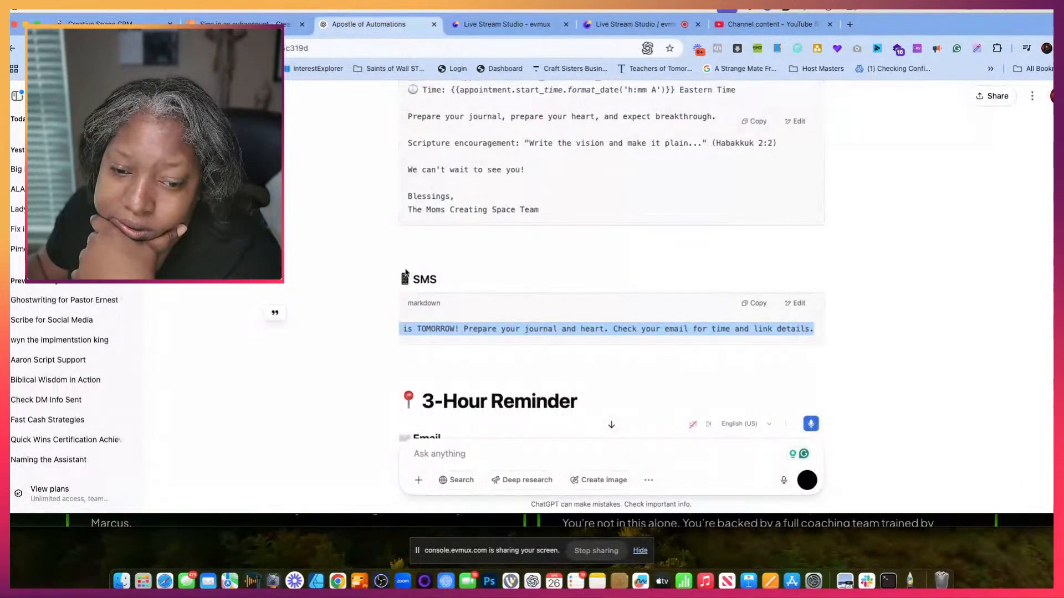
scroll(406, 272, down, 10)
scroll(406, 273, down, 1)
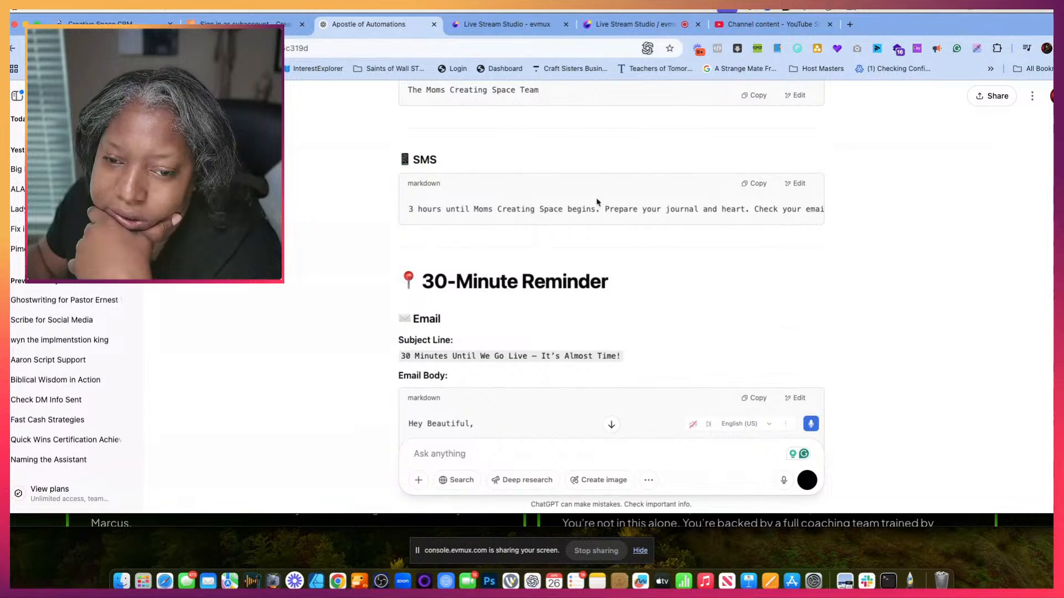
drag(597, 202, 831, 221)
key(super+c)
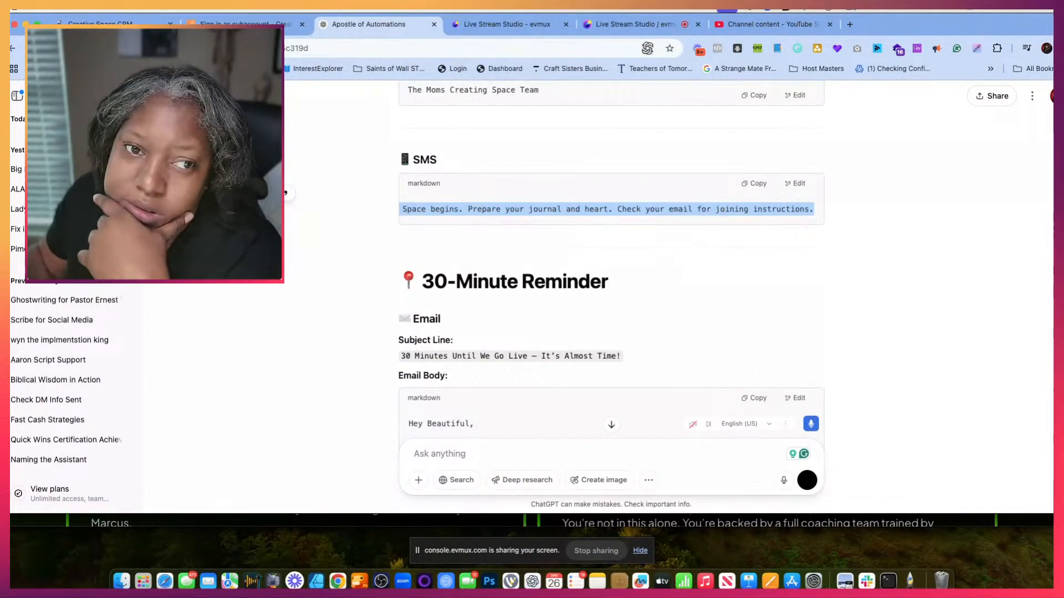
- Return to the CRM workflow and paste the copied 3-hour reminder text as the SMS action's message
click(255, 23)
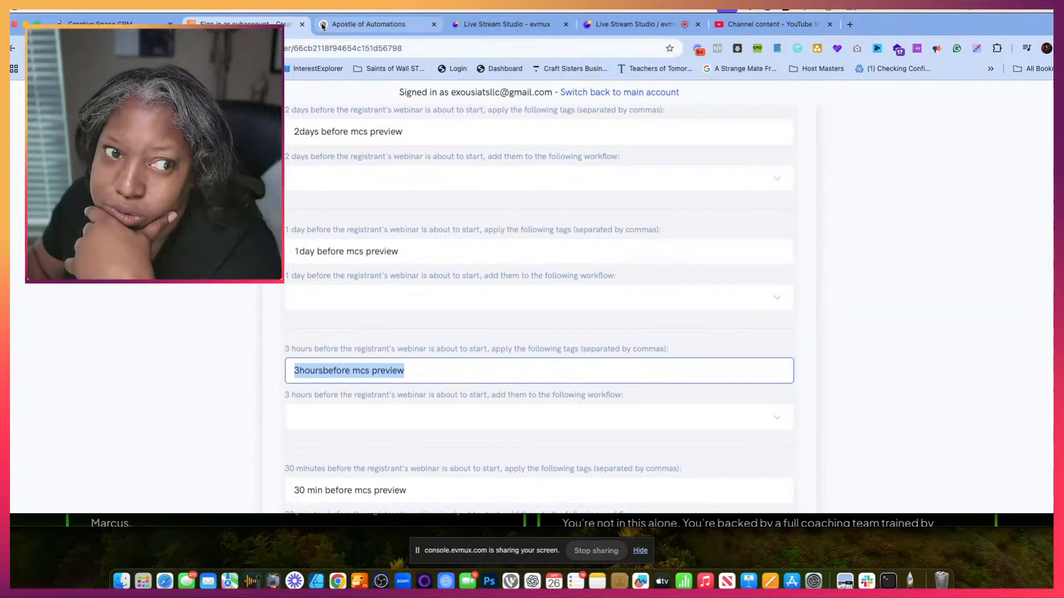
click(99, 24)
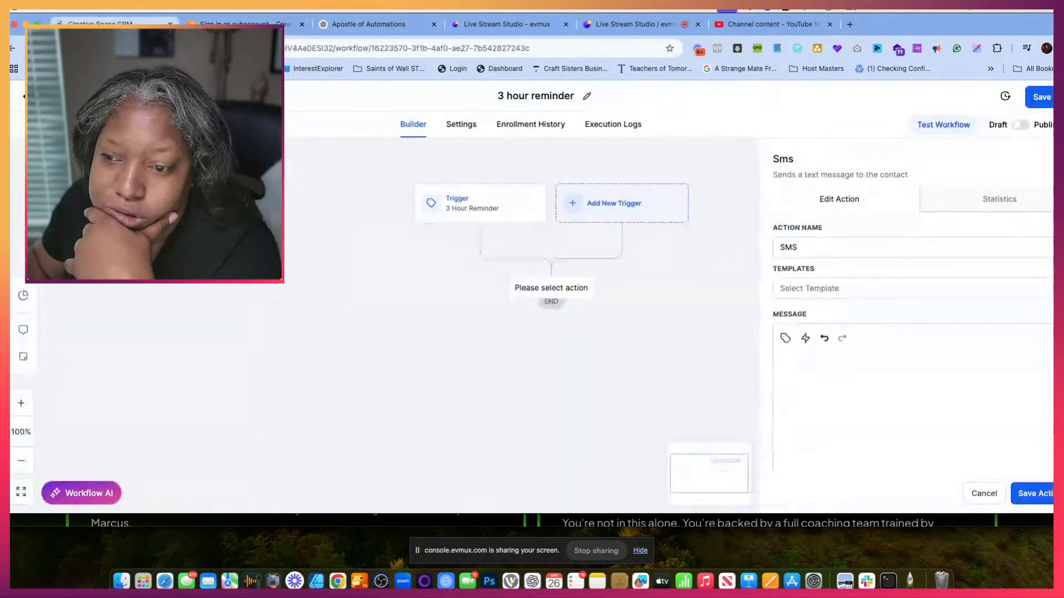
click(828, 383)
key(super+v)
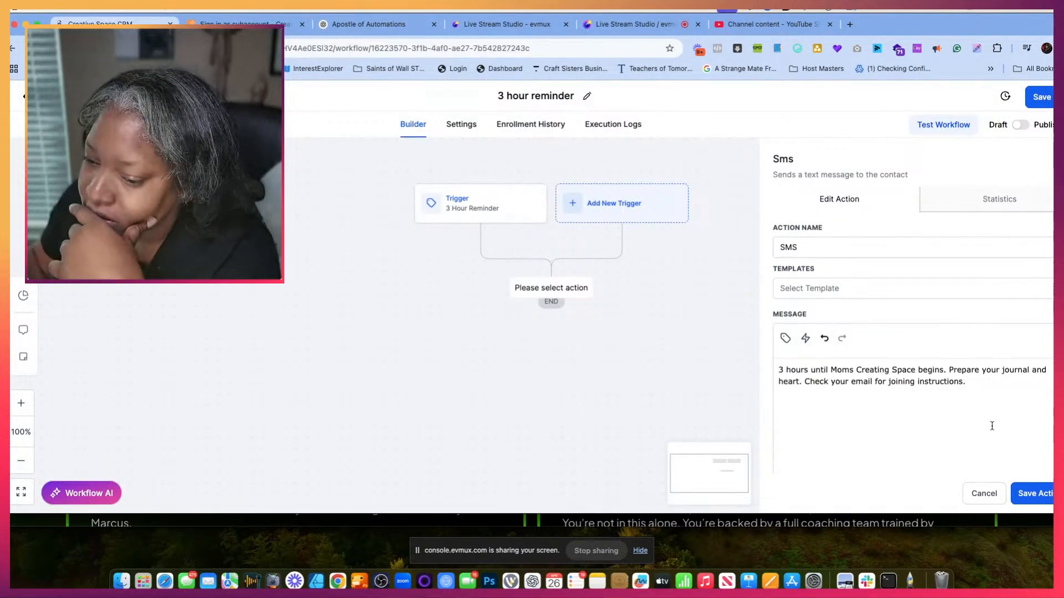
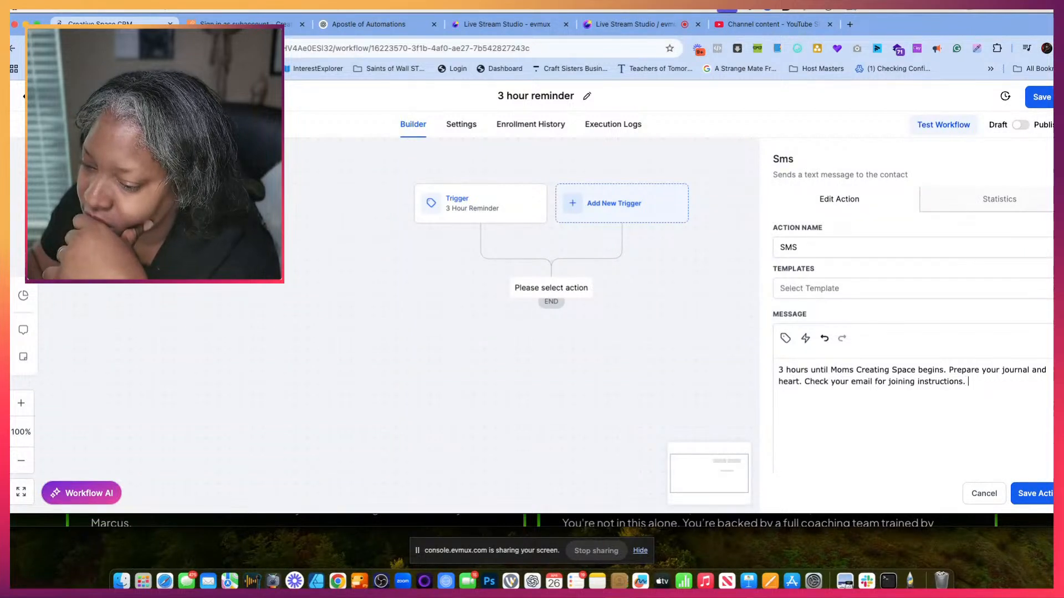
- Append the contact's first name custom value to the SMS message, save the action, and publish the 3 hour reminder workflow
click(785, 337)
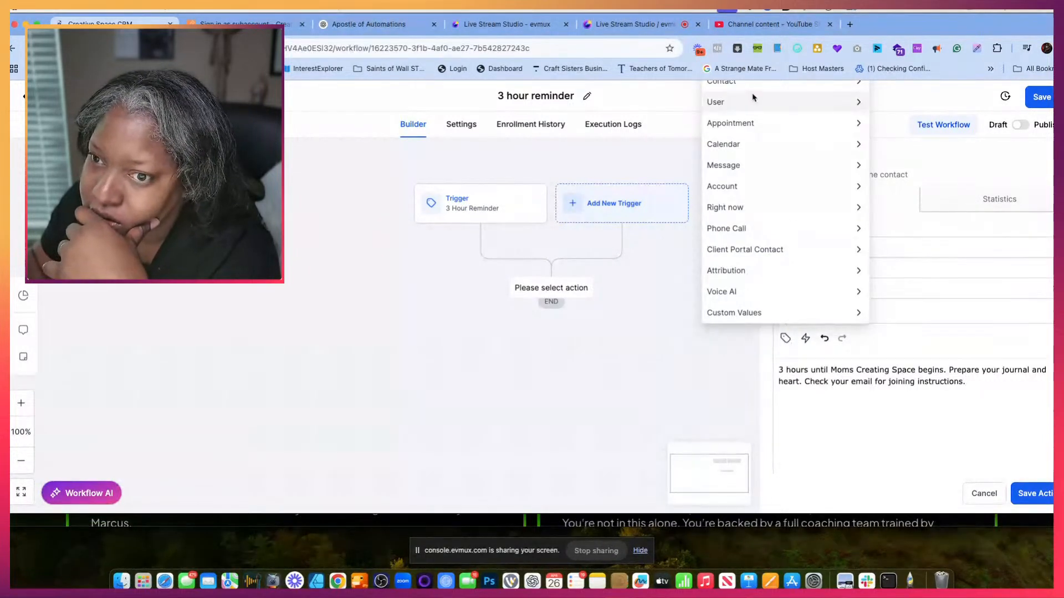
click(737, 83)
click(720, 118)
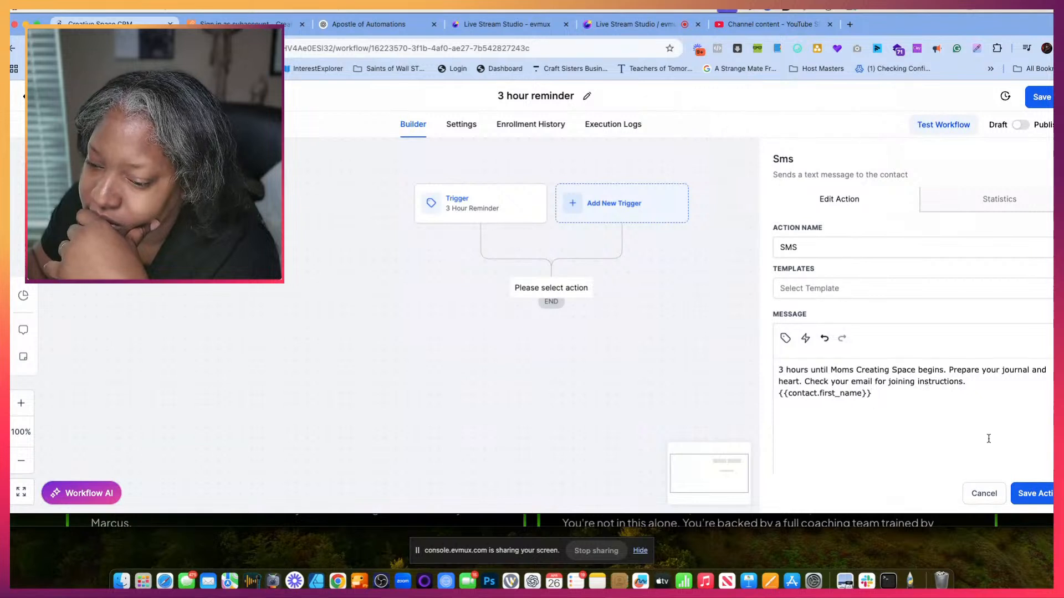
click(1043, 493)
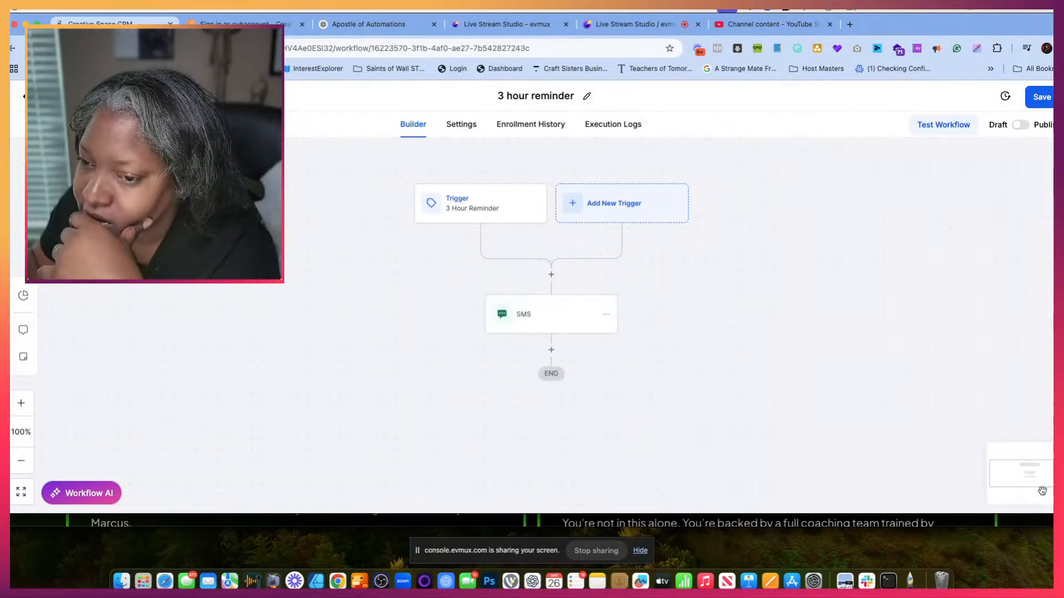
click(1020, 126)
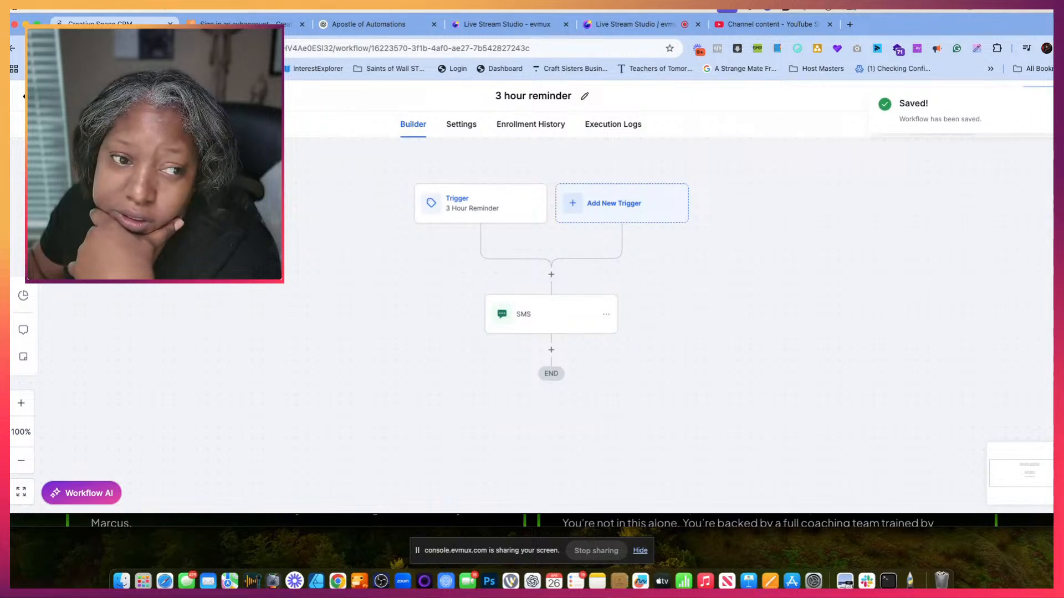
click(53, 97)
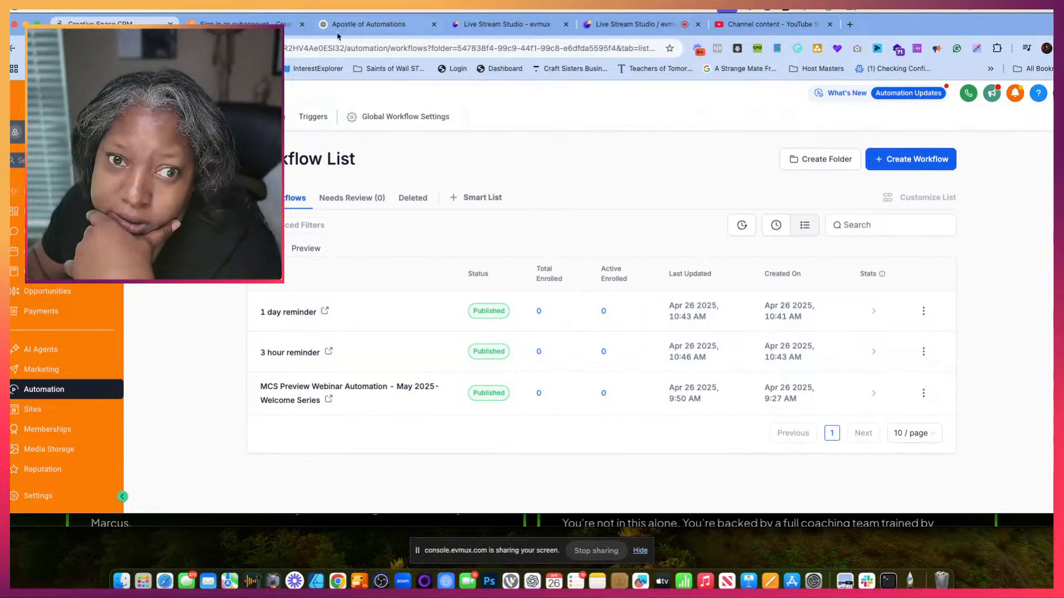
- Switch to the ChatGPT conversation and select the 30-Minute Reminder's SMS text from "30 minutes until" through "Check your"
click(336, 24)
scroll(524, 306, down, 3)
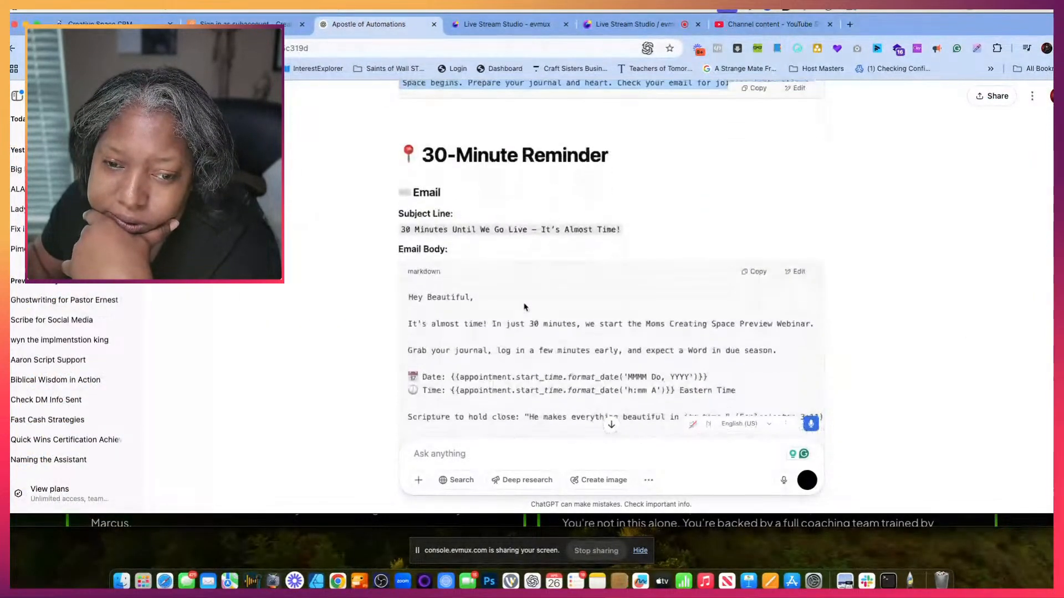
scroll(473, 311, down, 5)
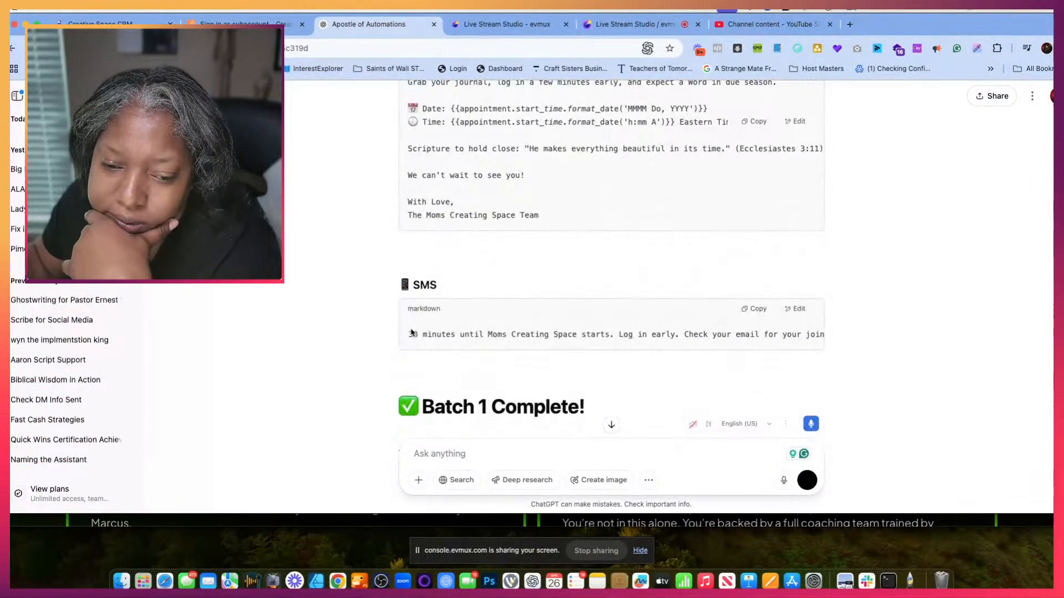
drag(411, 333, 738, 332)
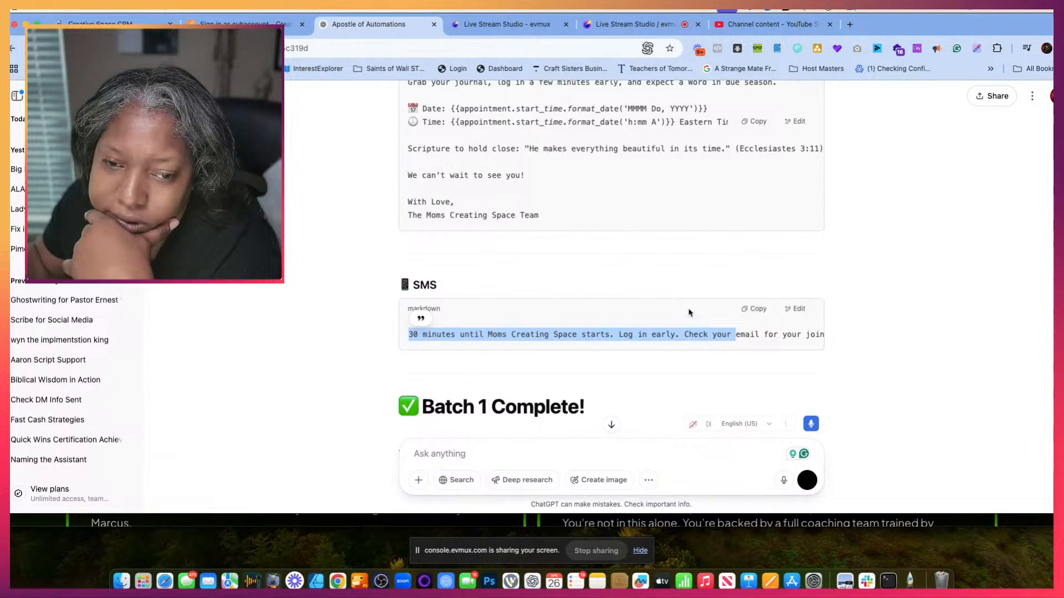
- Switch to the webinar settings and copy the tag "30 min before mcs preview" from the 30-minutes-before field
click(246, 25)
scroll(373, 304, down, 3)
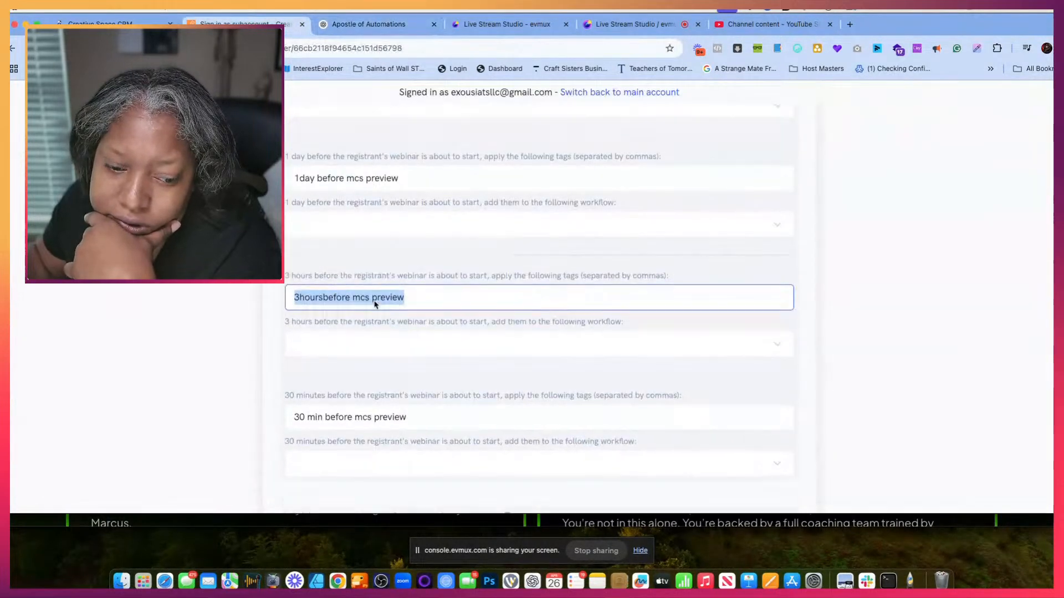
click(341, 362)
triple_click(347, 361)
key(super+c)
right_click(349, 362)
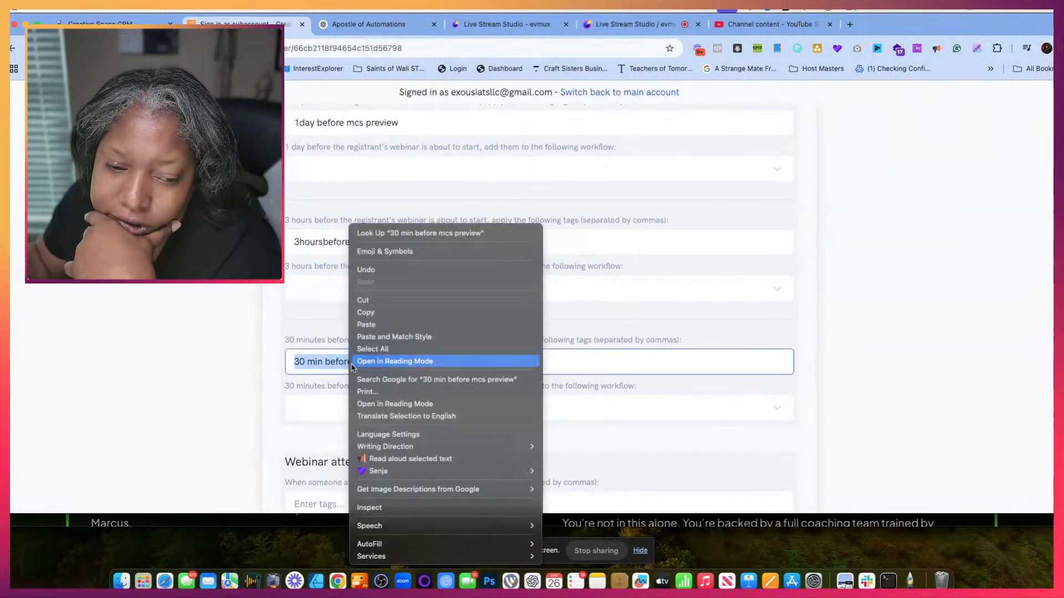
click(386, 316)
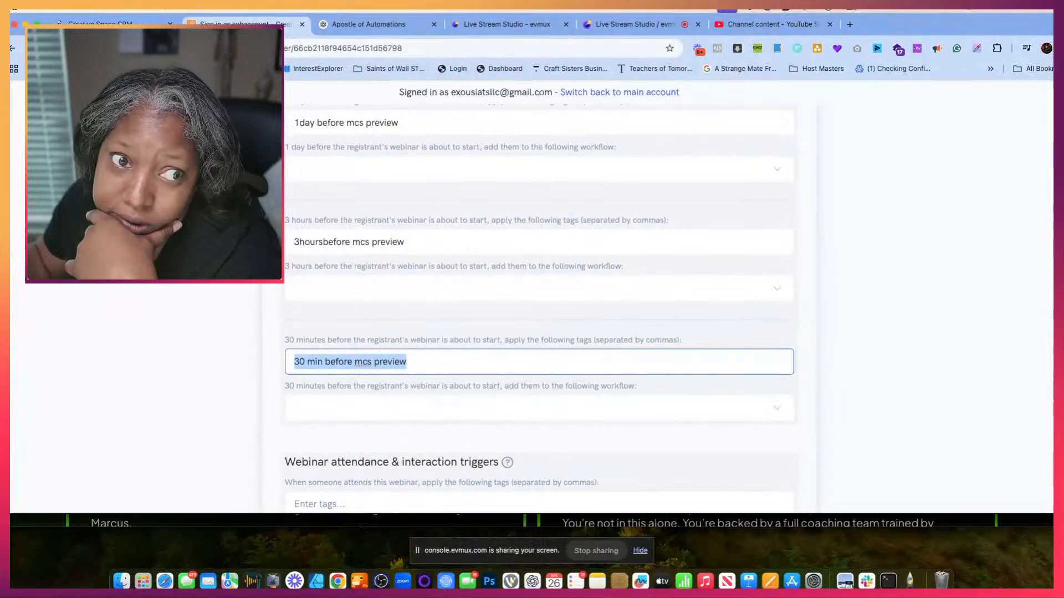
- Return to the CRM workflow list and create a workflow from scratch named "30 min Reminder"
click(110, 24)
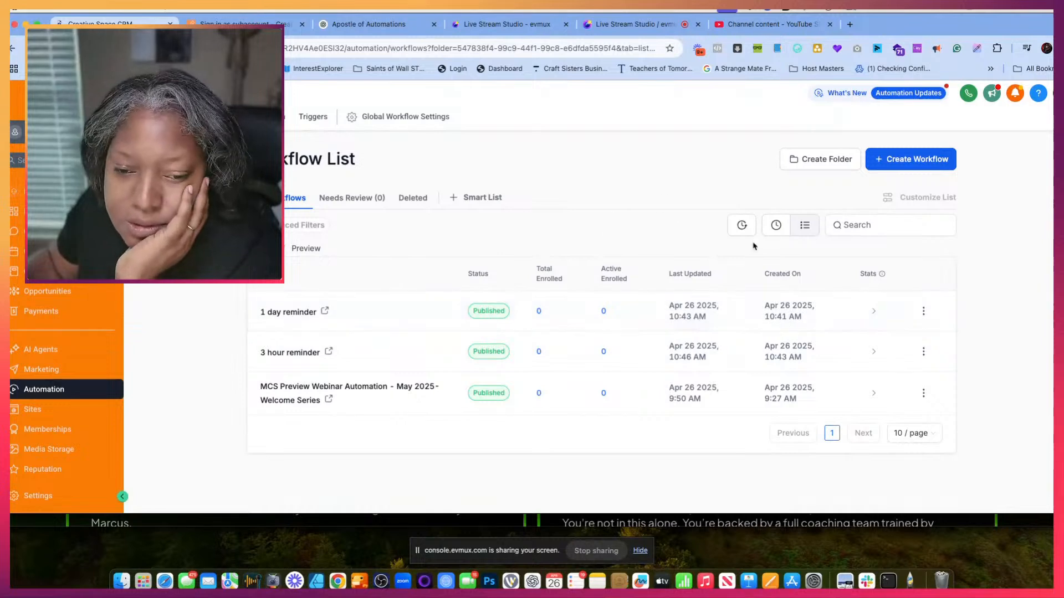
click(879, 164)
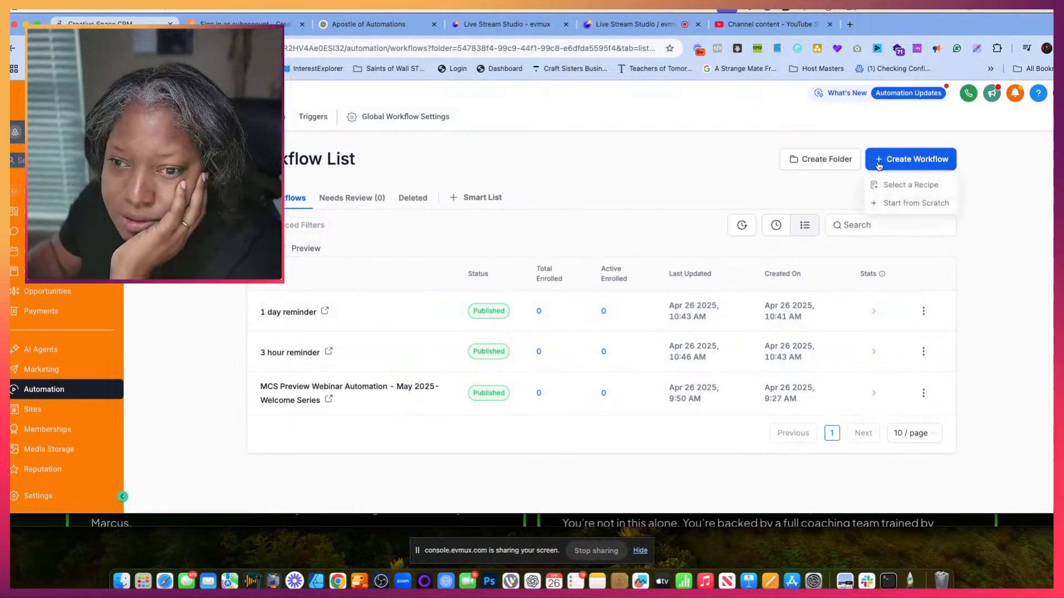
click(893, 203)
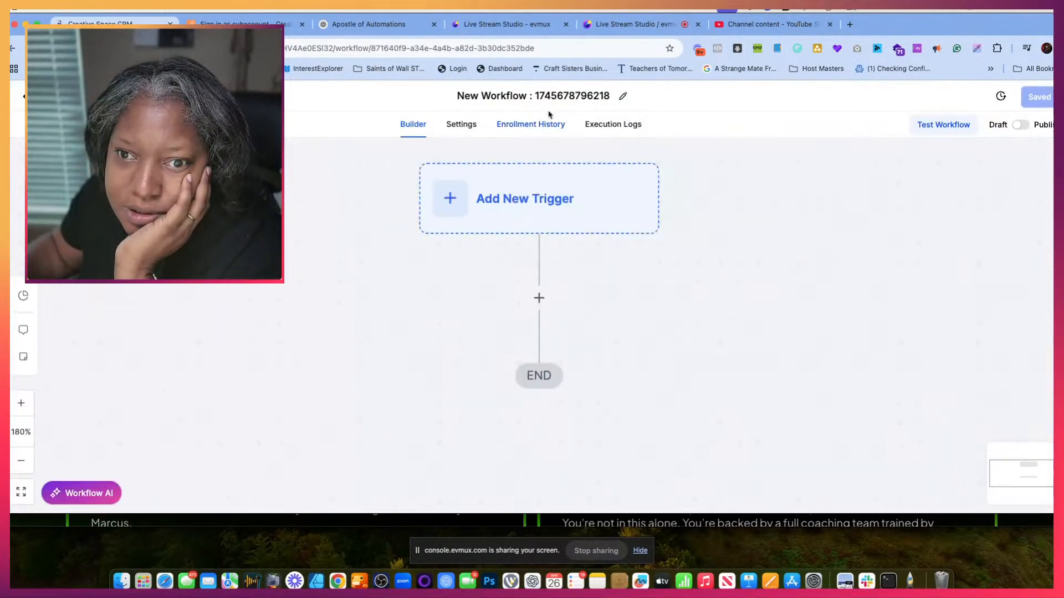
click(542, 96)
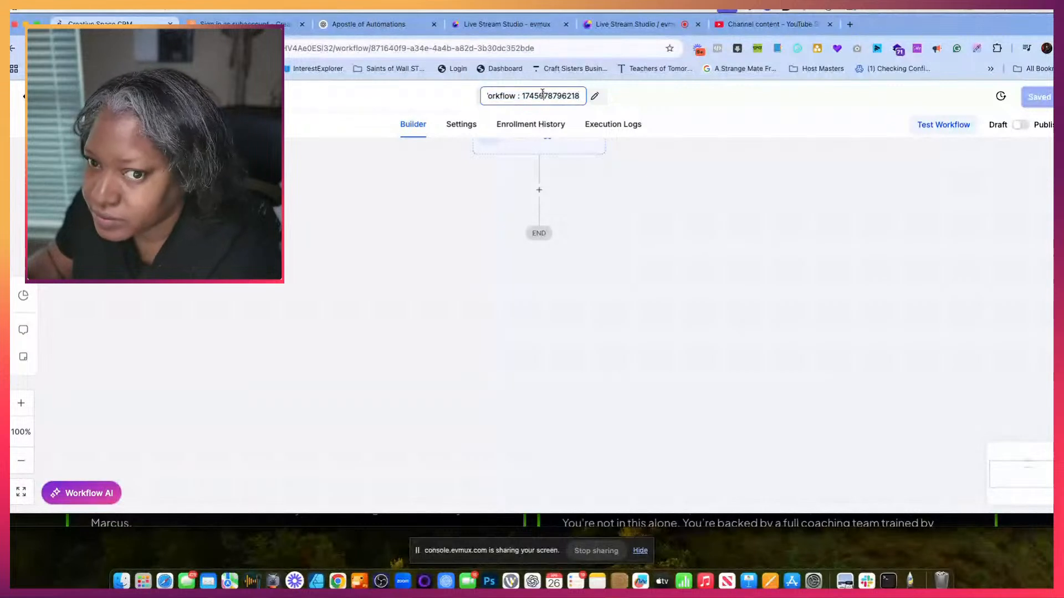
triple_click(542, 93)
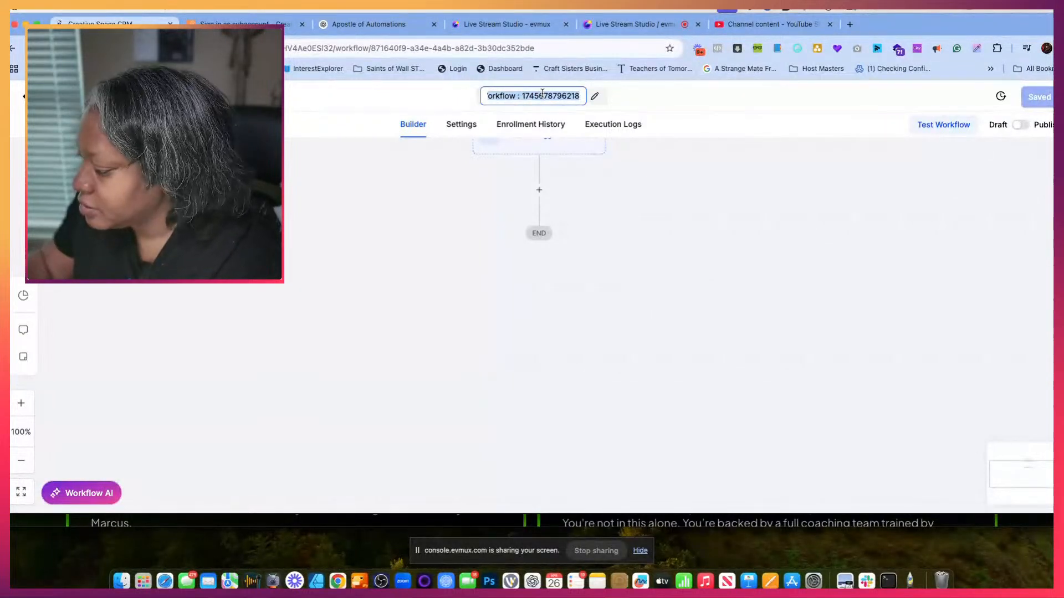
text(30 min Reminder)
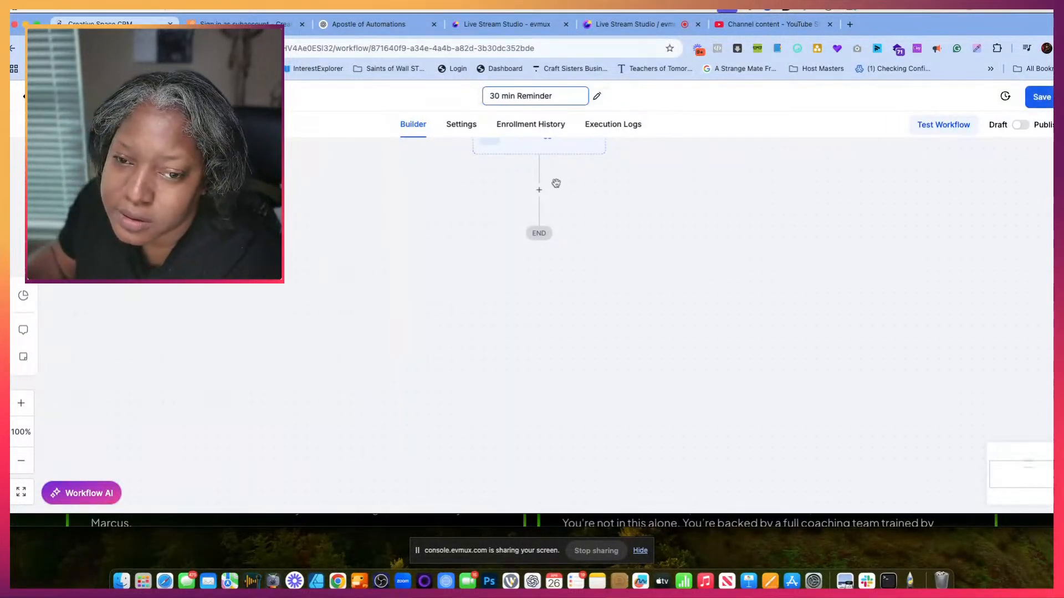
- Add a Contact Tag trigger filtered to Tag Added "30 min before mcs preview" and save it
scroll(556, 183, up, 1)
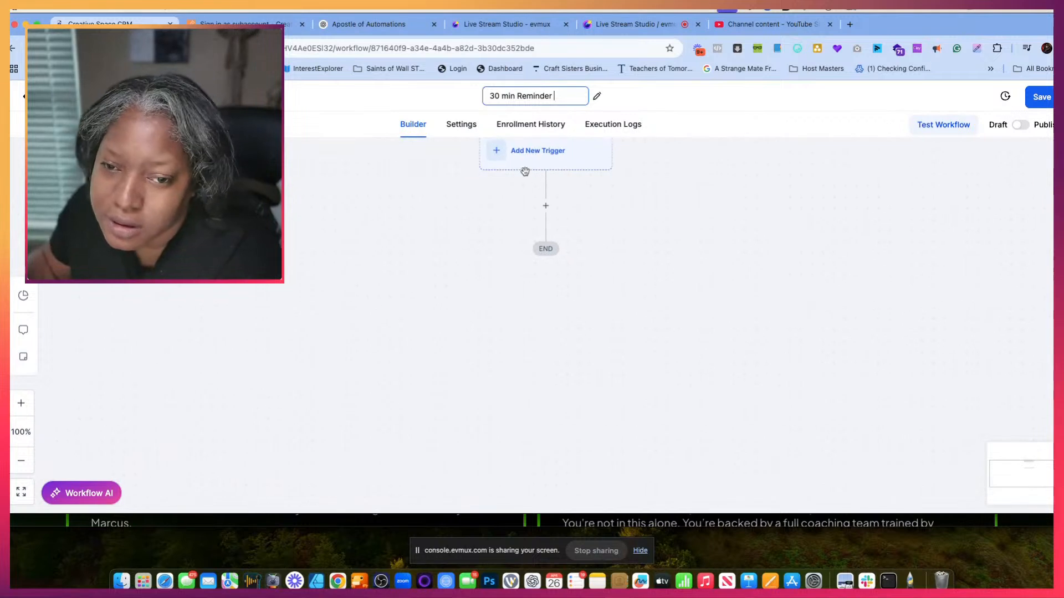
click(525, 167)
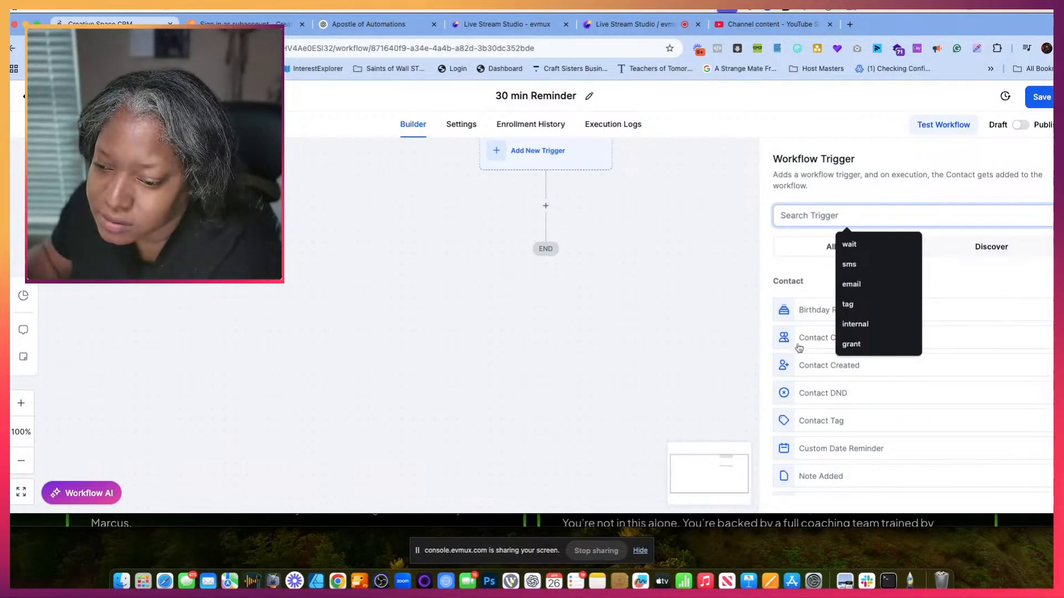
click(790, 422)
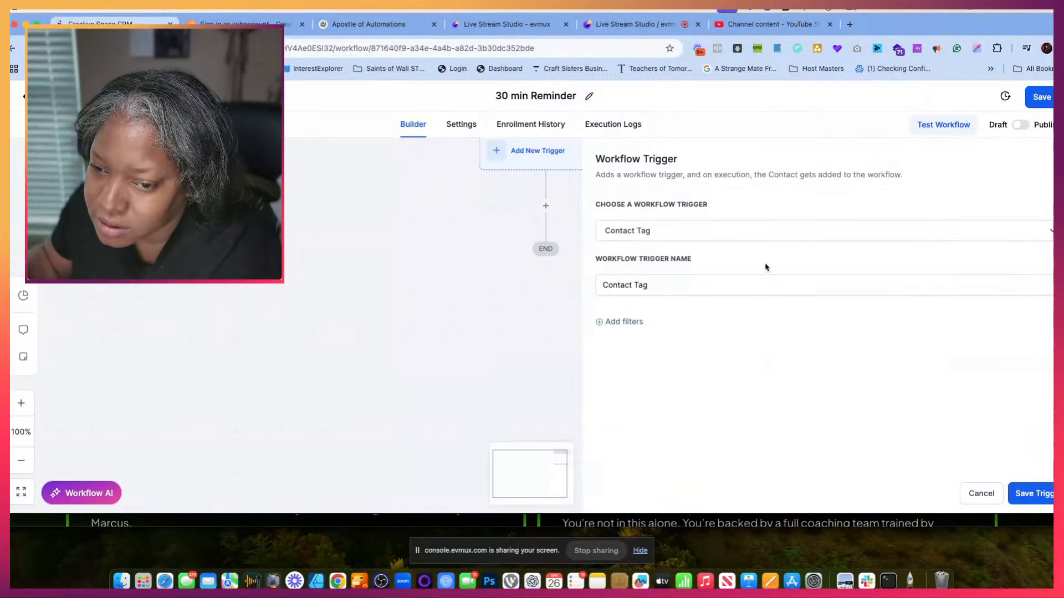
click(619, 322)
click(659, 342)
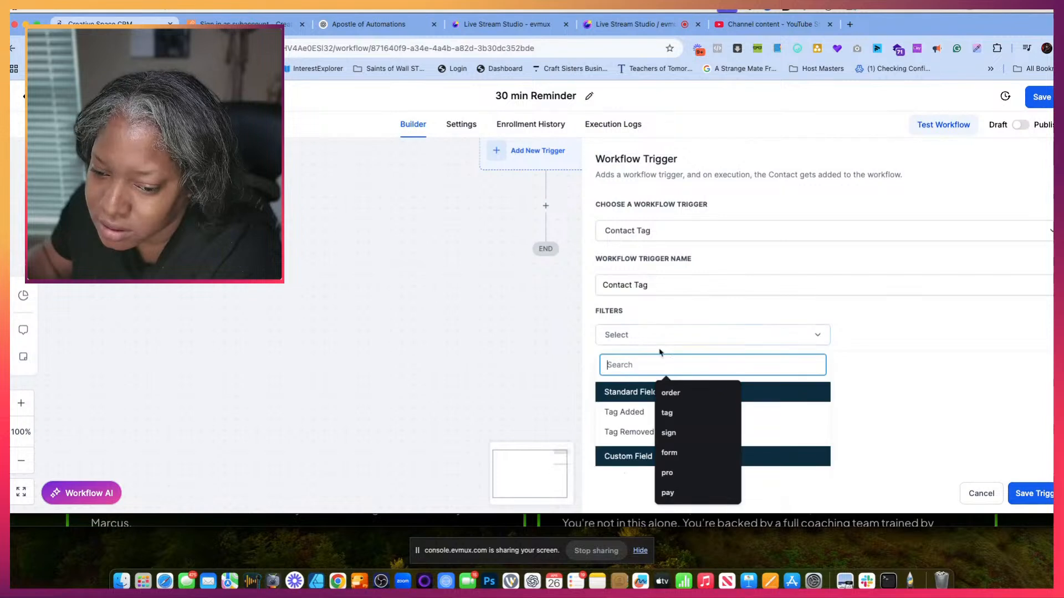
click(637, 409)
click(854, 338)
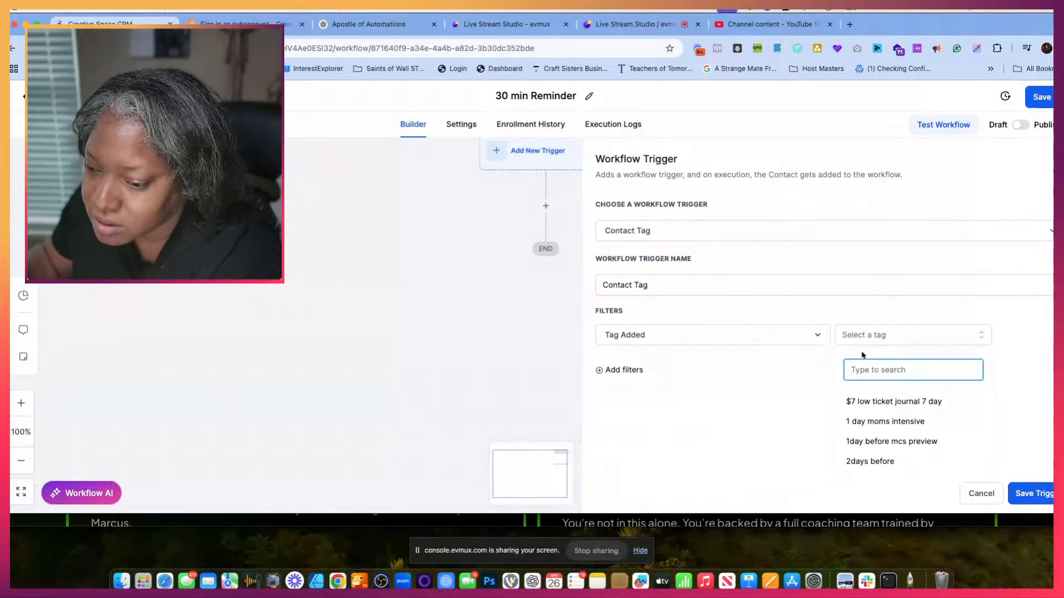
key(super+v)
click(949, 401)
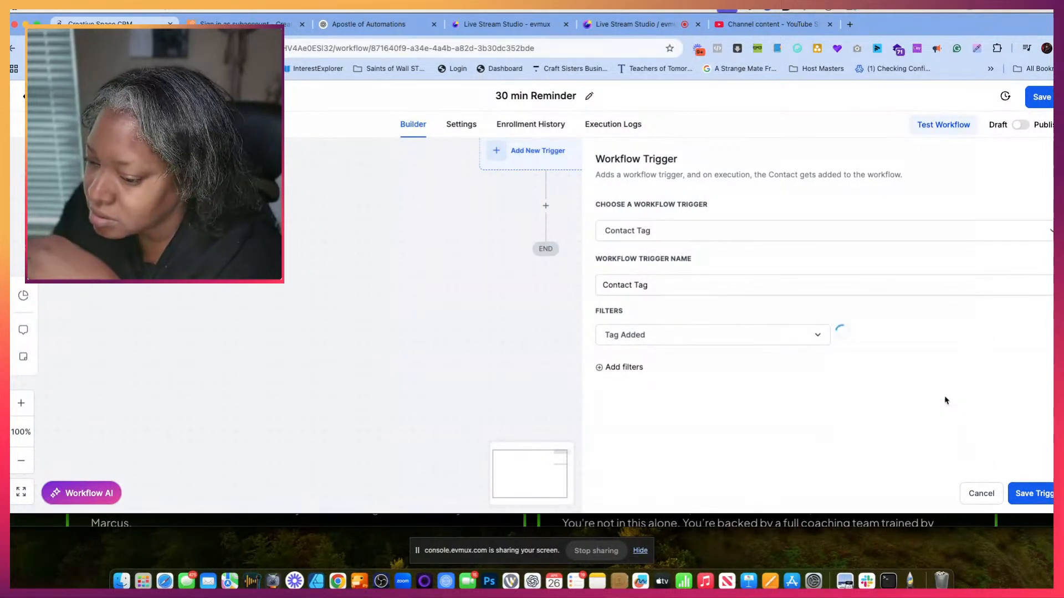
click(1046, 492)
- Rename the Contact Tag trigger "30 min Reminder" and save it
click(550, 236)
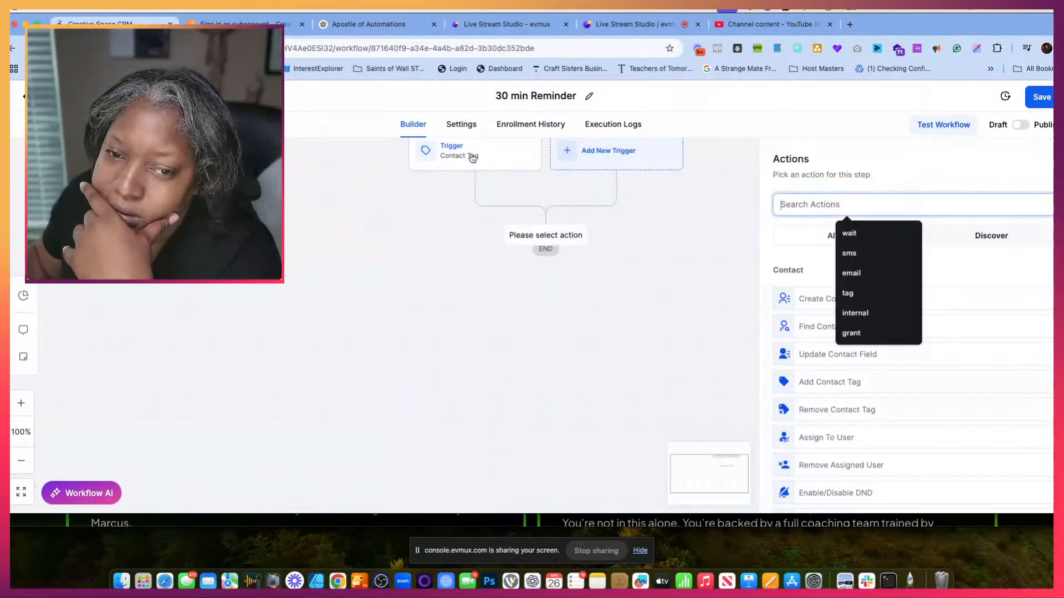
click(470, 156)
click(673, 279)
key(super+a)
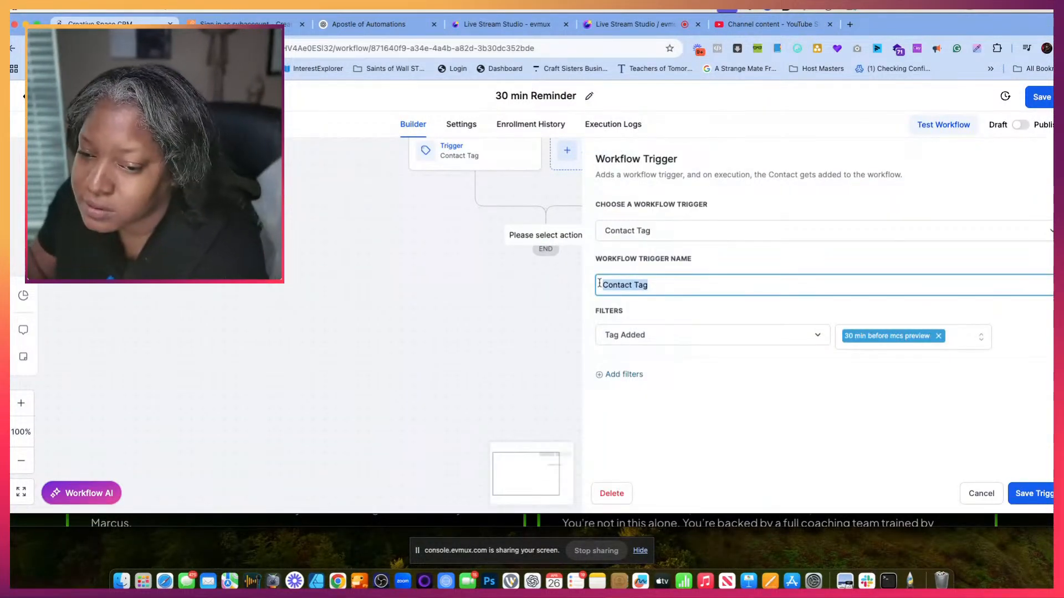
text(3)
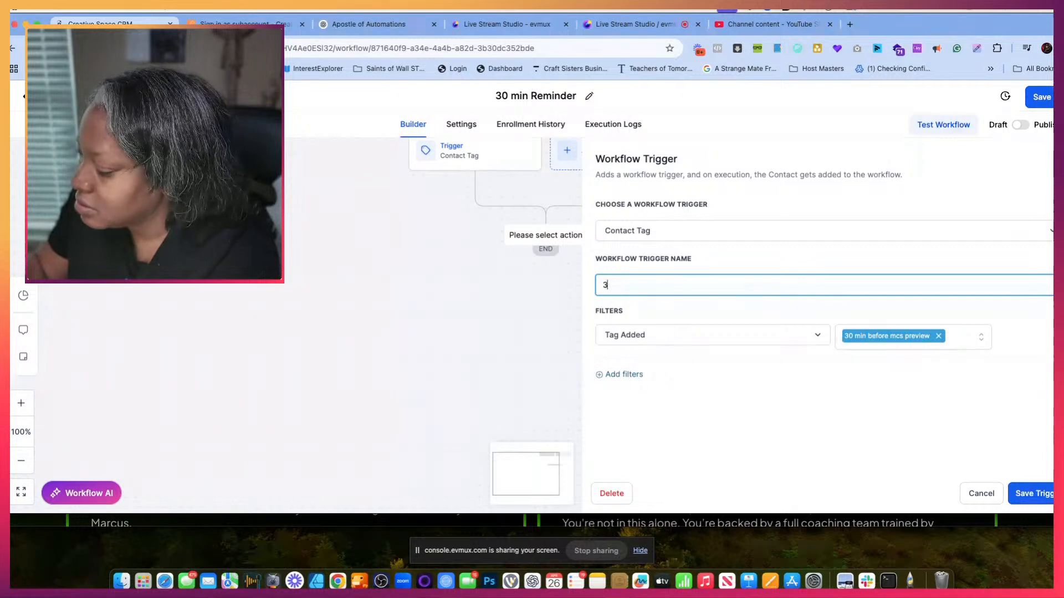
text(0 min Reminder)
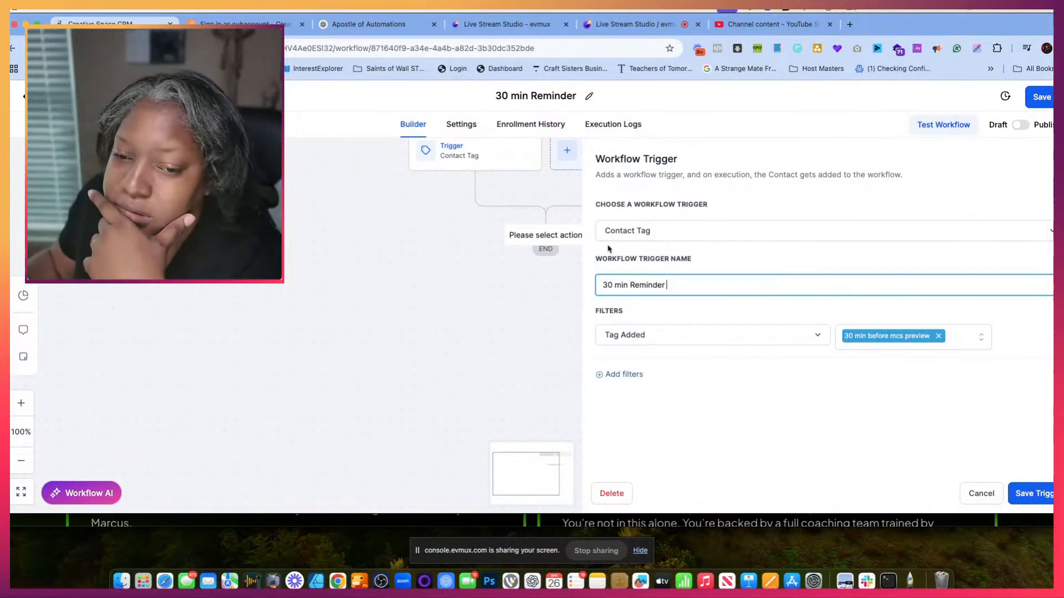
click(1034, 493)
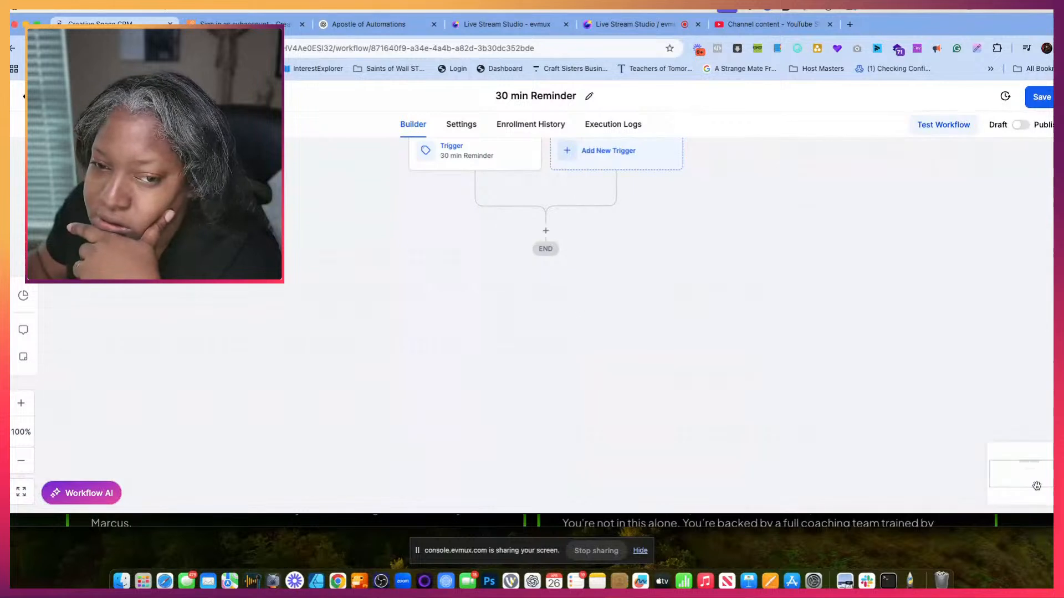
- Insert a Send SMS action below the "30 min Reminder" trigger
click(546, 232)
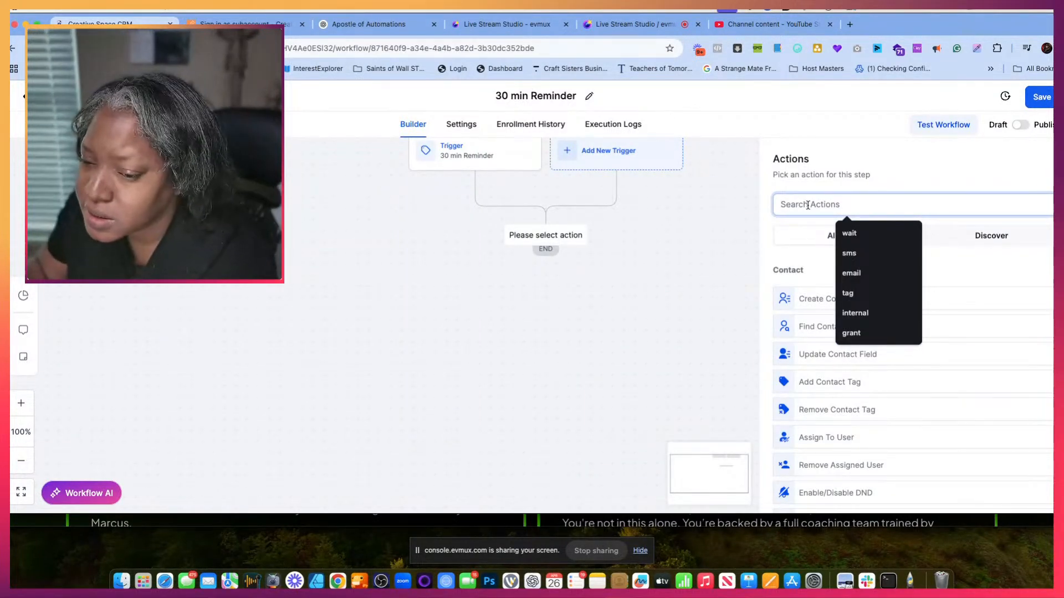
text(sms)
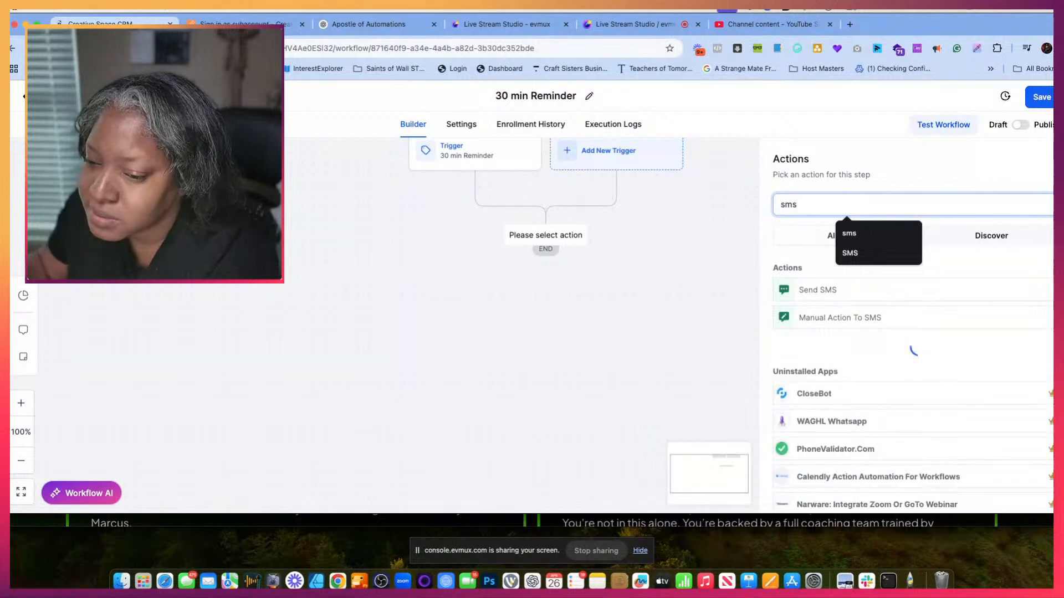
click(818, 293)
- Insert the contact's first name custom value at the start of the empty SMS message
click(784, 374)
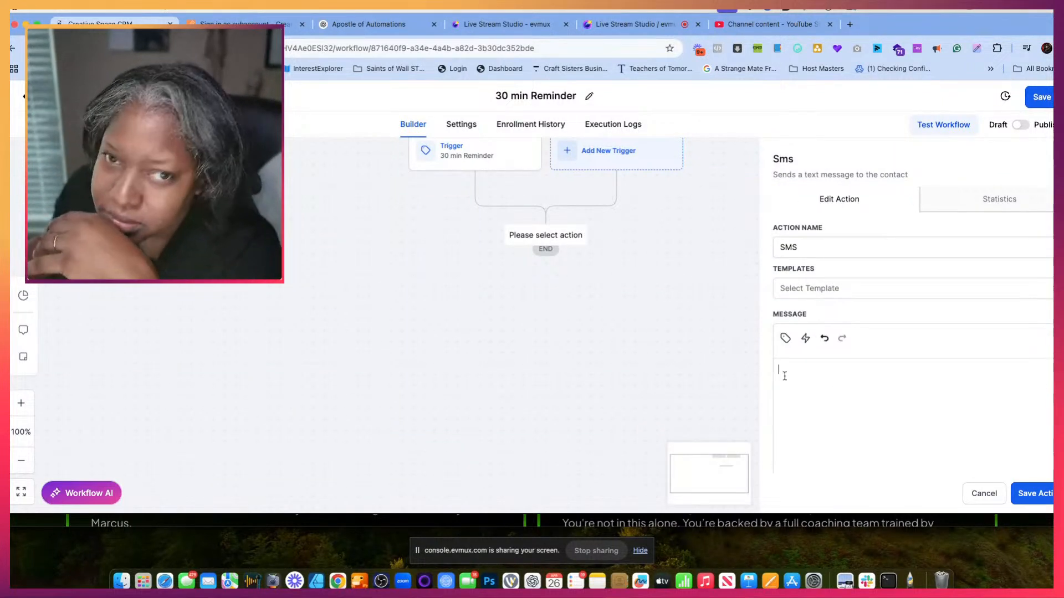
click(785, 337)
click(726, 89)
click(714, 118)
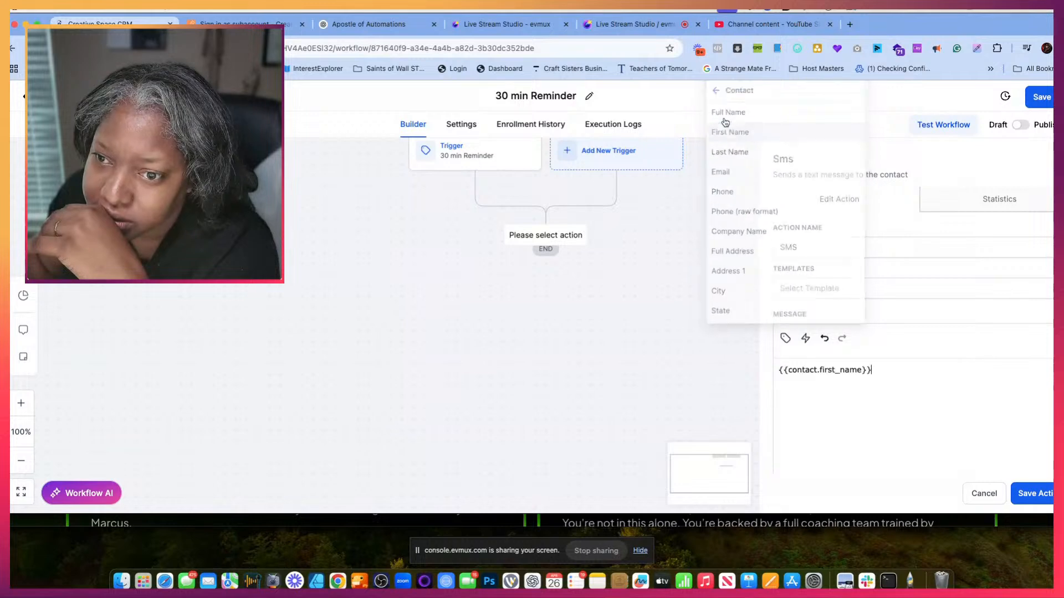
- Switch to the ChatGPT conversation and copy the selected SMS text from the 30-Minute Reminder section
click(245, 24)
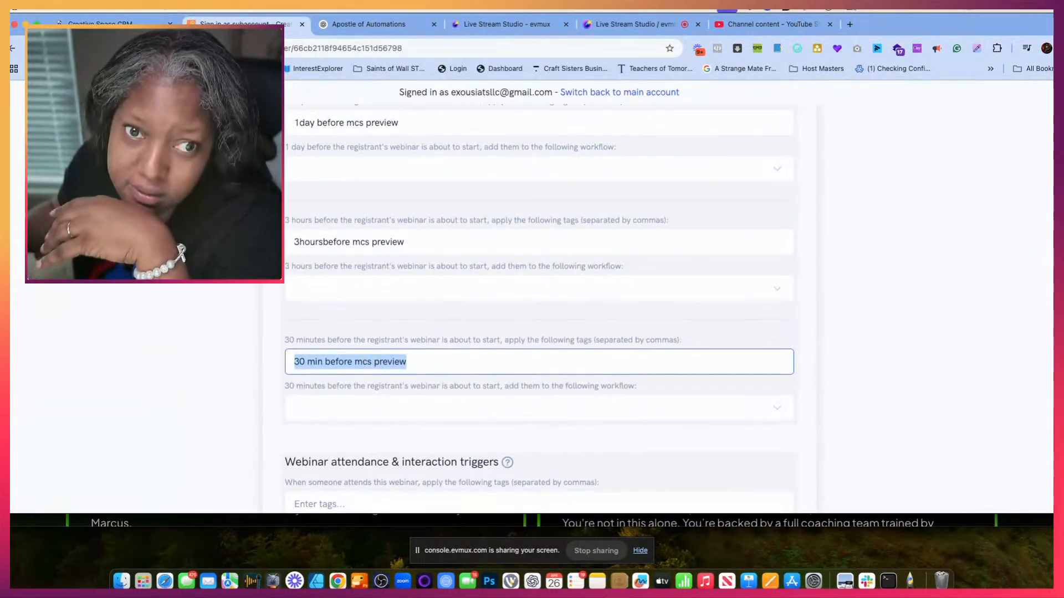
key(ctrl+Tab)
scroll(379, 357, down, 2)
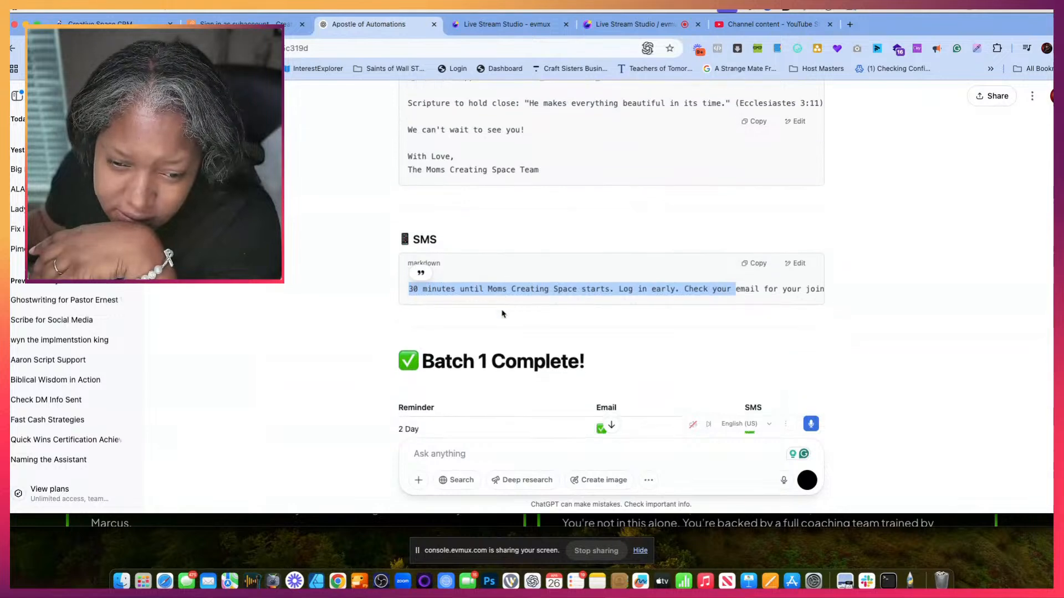
right_click(487, 292)
click(503, 312)
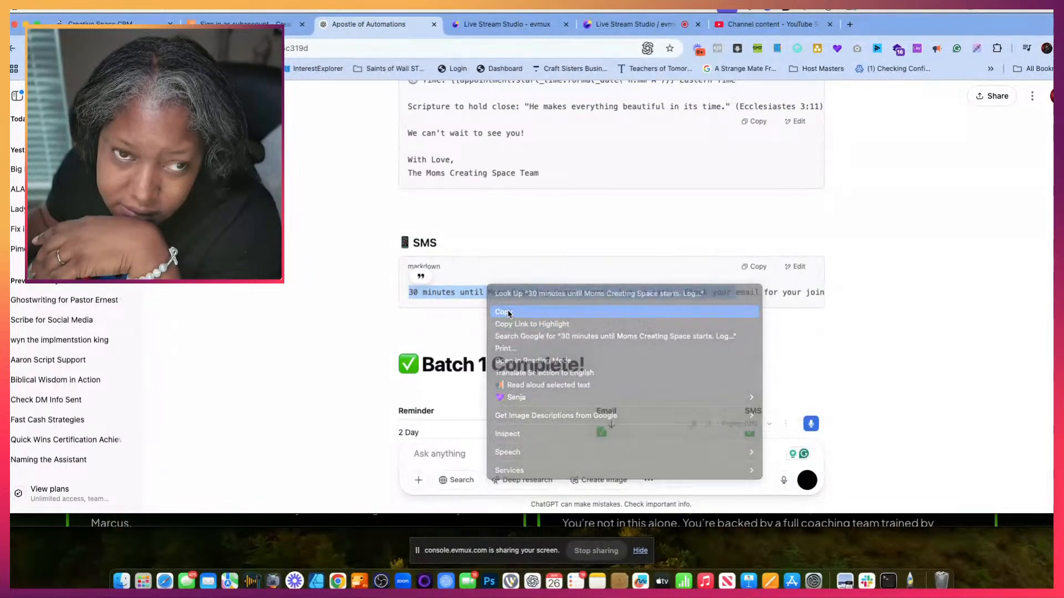
key(ctrl+shift+Tab)
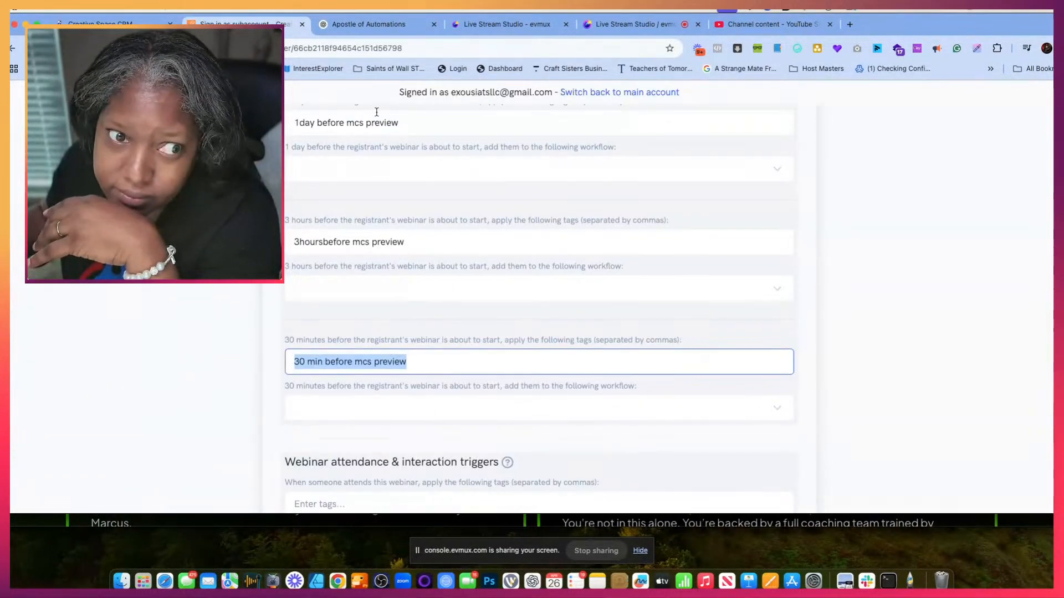
- Return to the CRM, complete the SMS with "we have 30 minutes until Moms Creating Space starts. Log in early. Check your" and save the action
key(ctrl+shift+Tab)
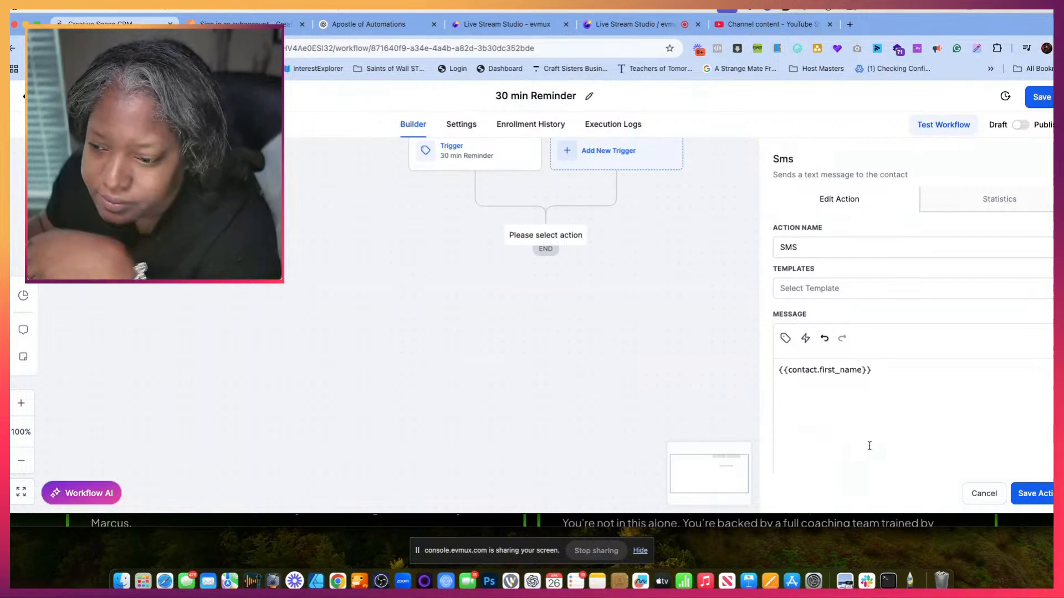
text(we hav)
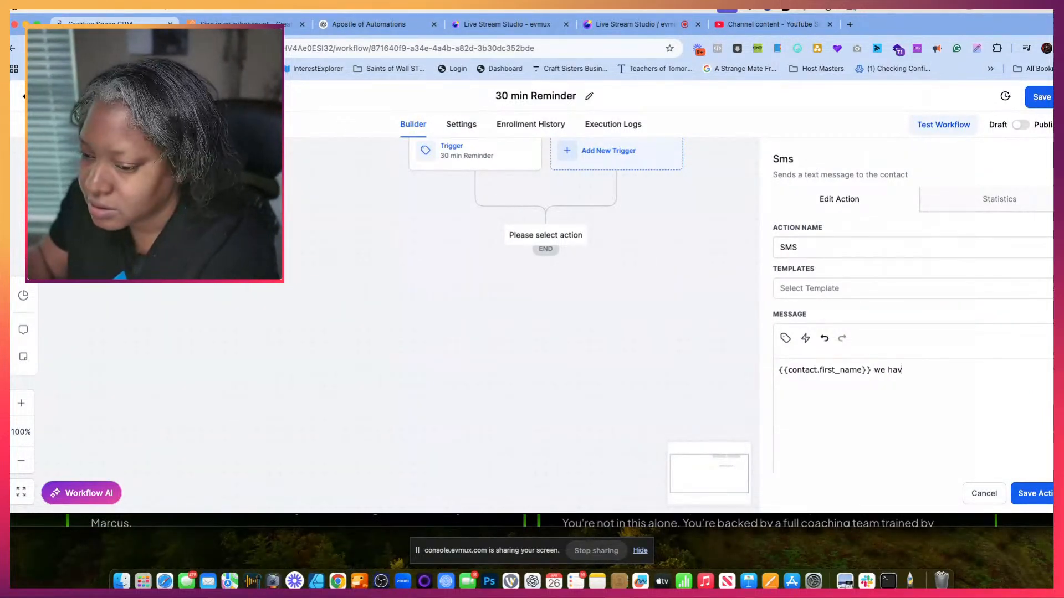
text(e)
key(ctrl+v)
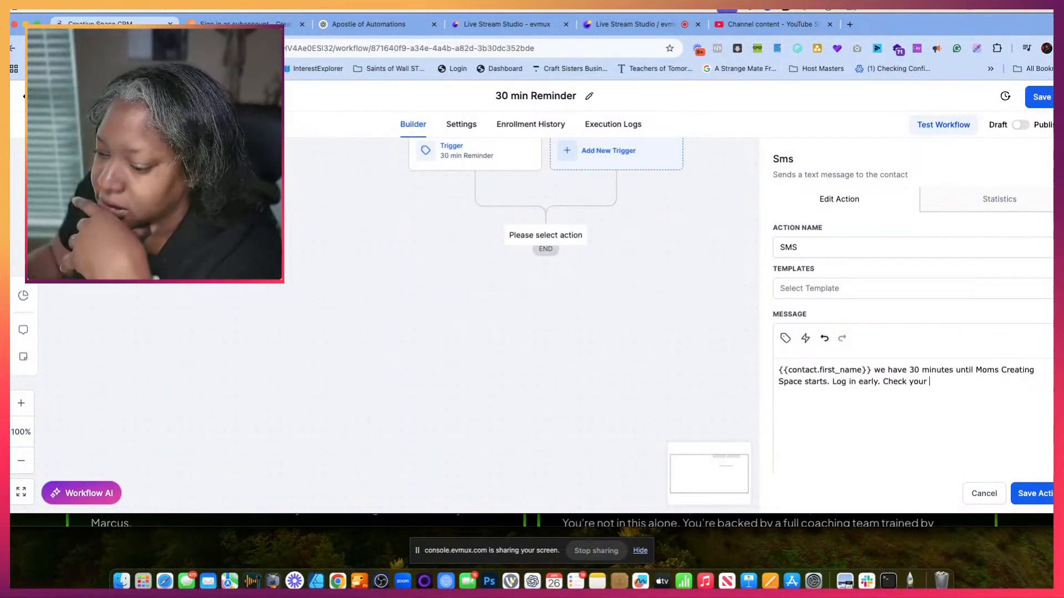
click(1038, 492)
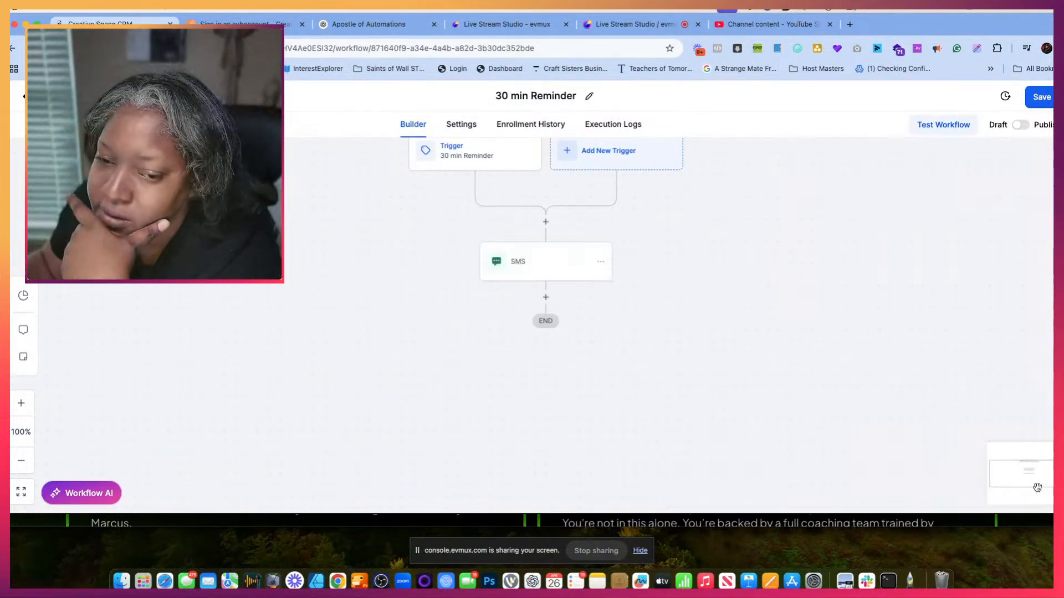
- Rename the saved SMS action "SMS| 30 min Reminder" and save it
click(565, 264)
click(823, 249)
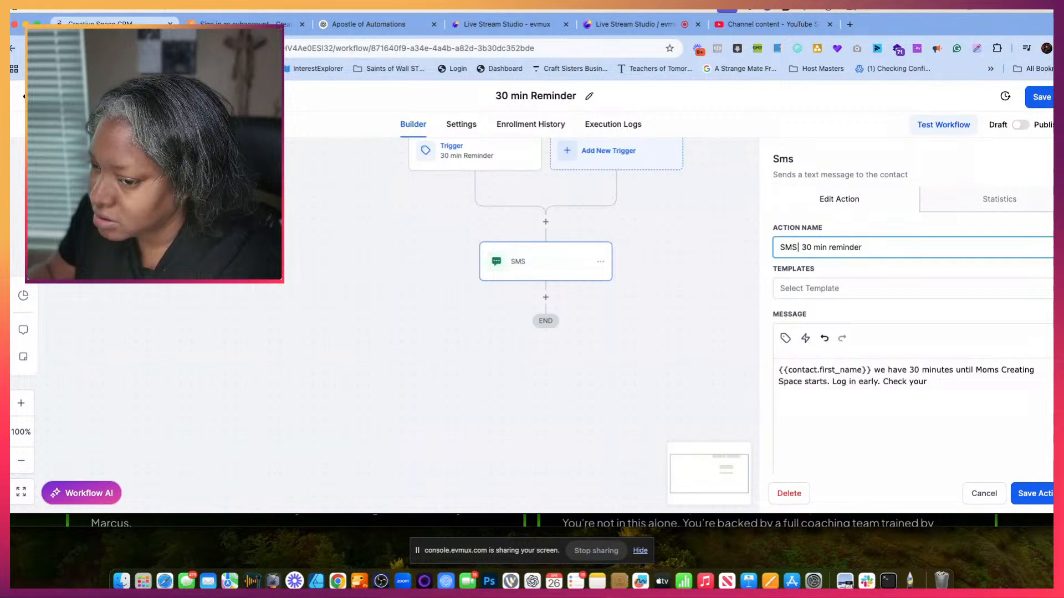
key(BackSpace)
key(BackSpace)
key(BackSpace)
key(BackSpace)
key(BackSpace)
key(BackSpace)
key(BackSpace)
key(BackSpace)
key(BackSpace)
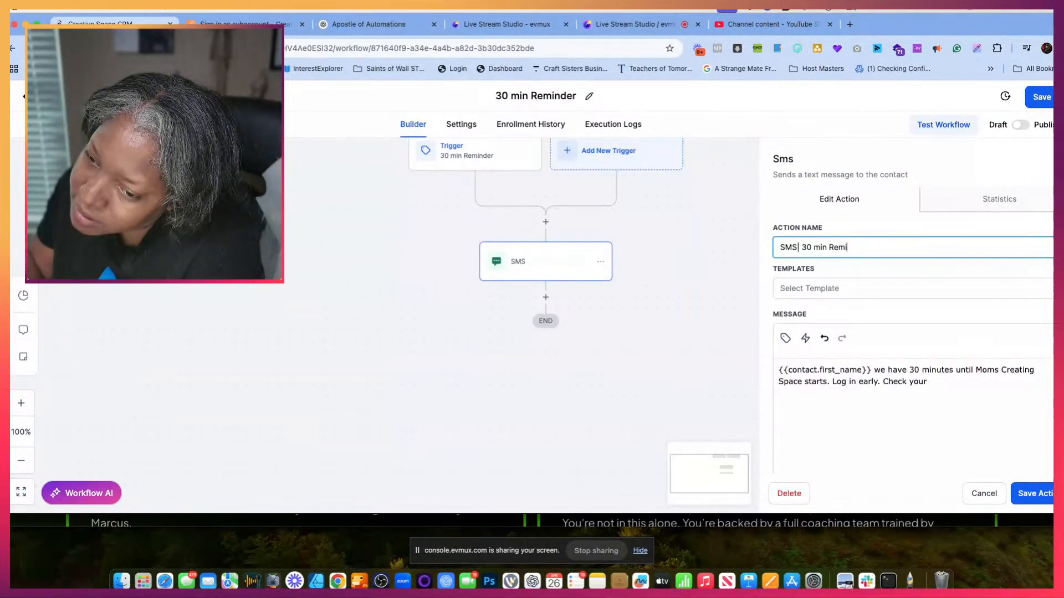
text(n Reminder)
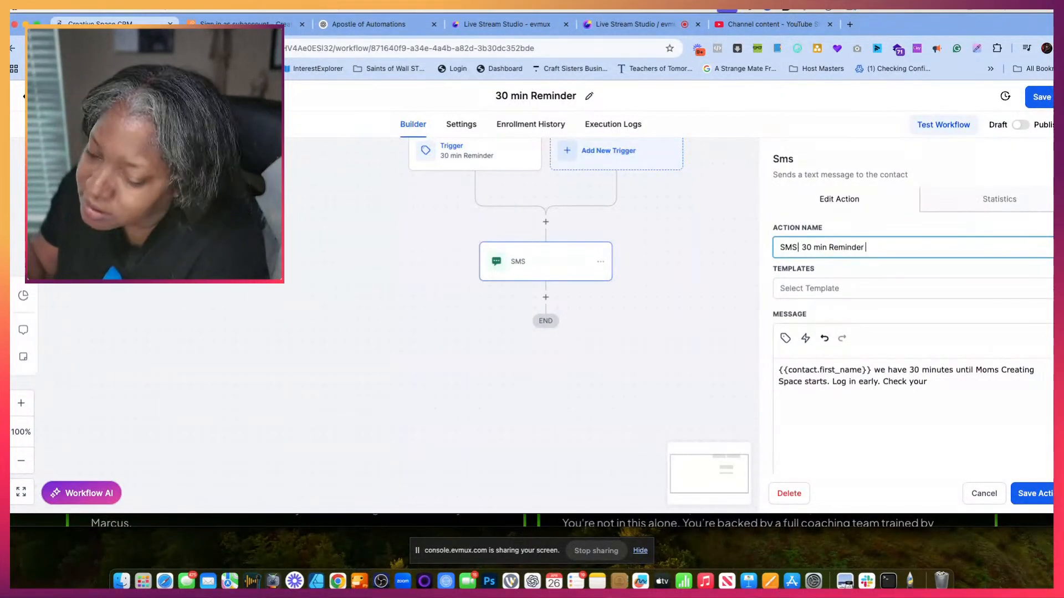
click(1034, 496)
- Add a Send SMS action below the 30-minute SMS and name it "SMS | 5 Min Reminder"
click(546, 297)
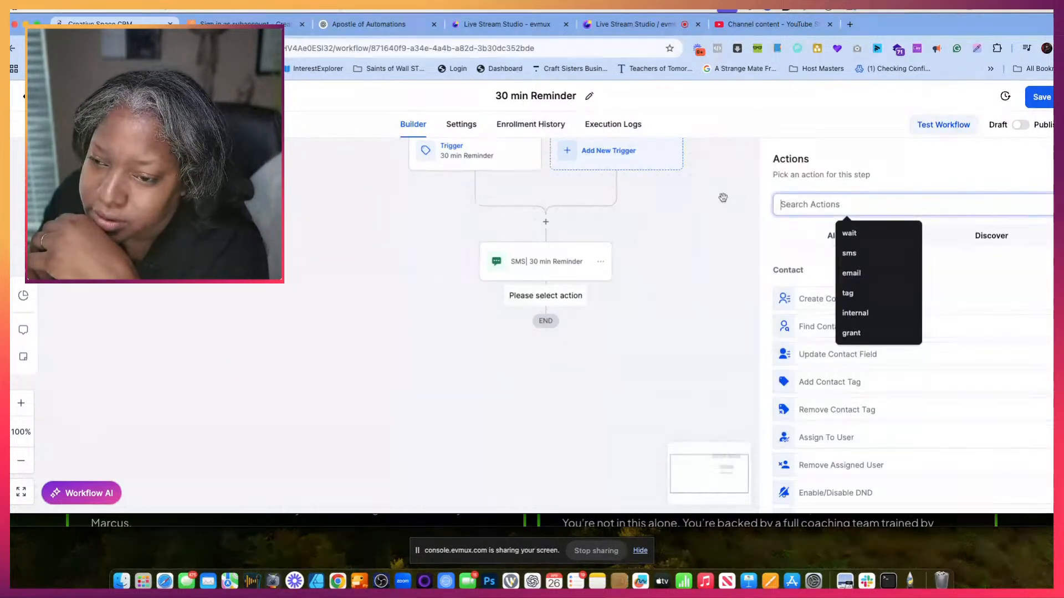
text(sms)
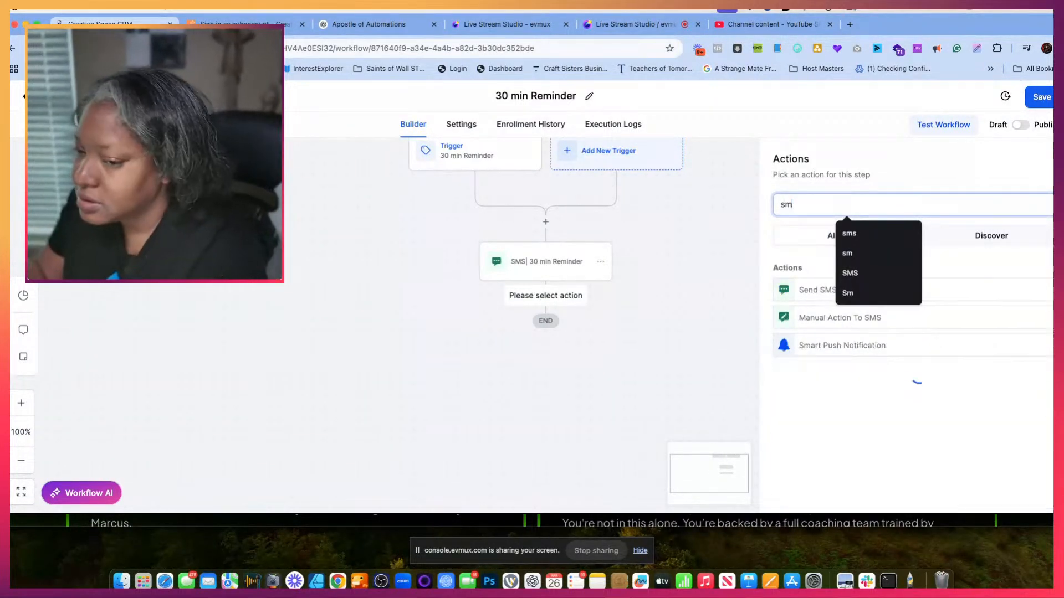
click(796, 288)
click(828, 255)
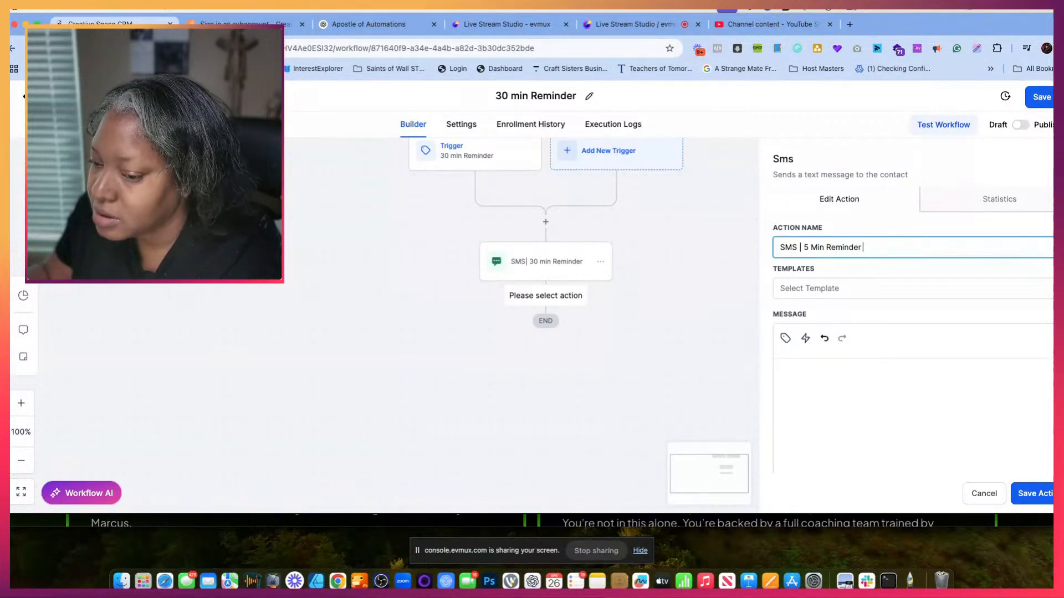
- Insert the contact's Webinar link custom field into the empty message of the 5-minute SMS
click(842, 387)
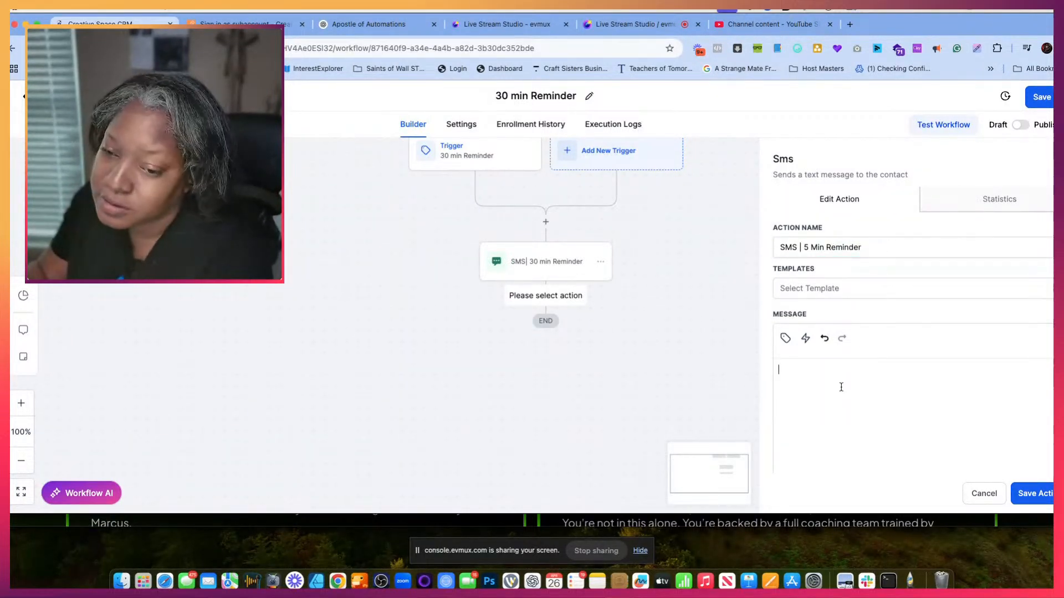
click(785, 338)
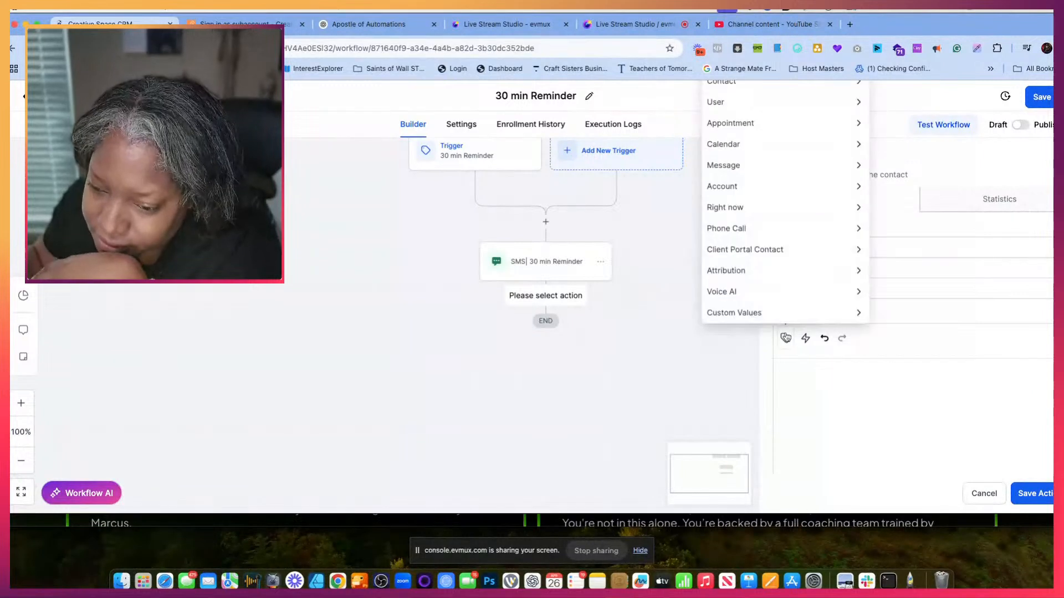
click(794, 89)
scroll(760, 249, down, 5)
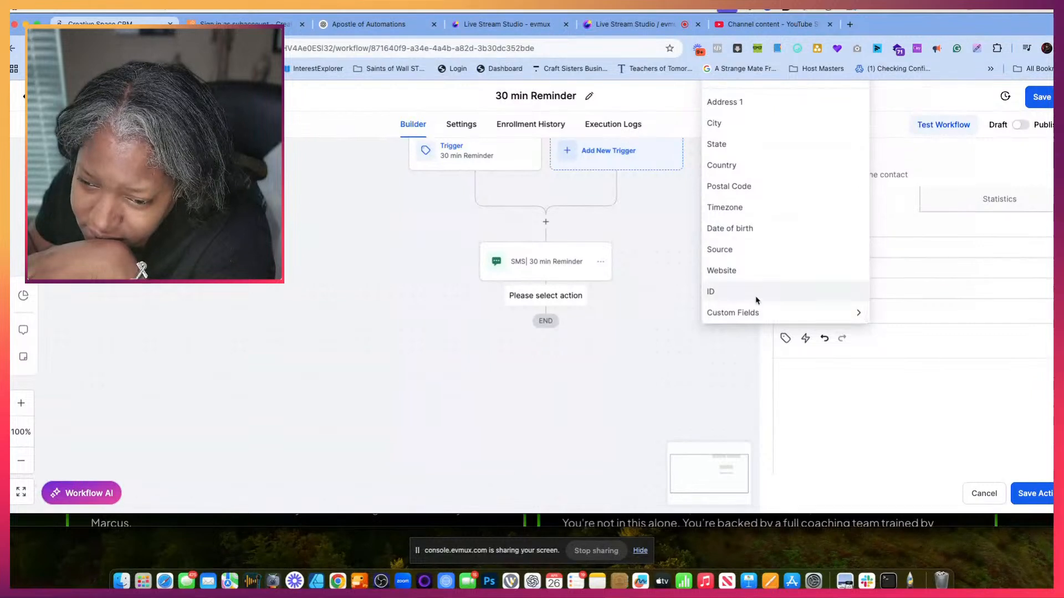
click(755, 311)
scroll(762, 293, down, 3)
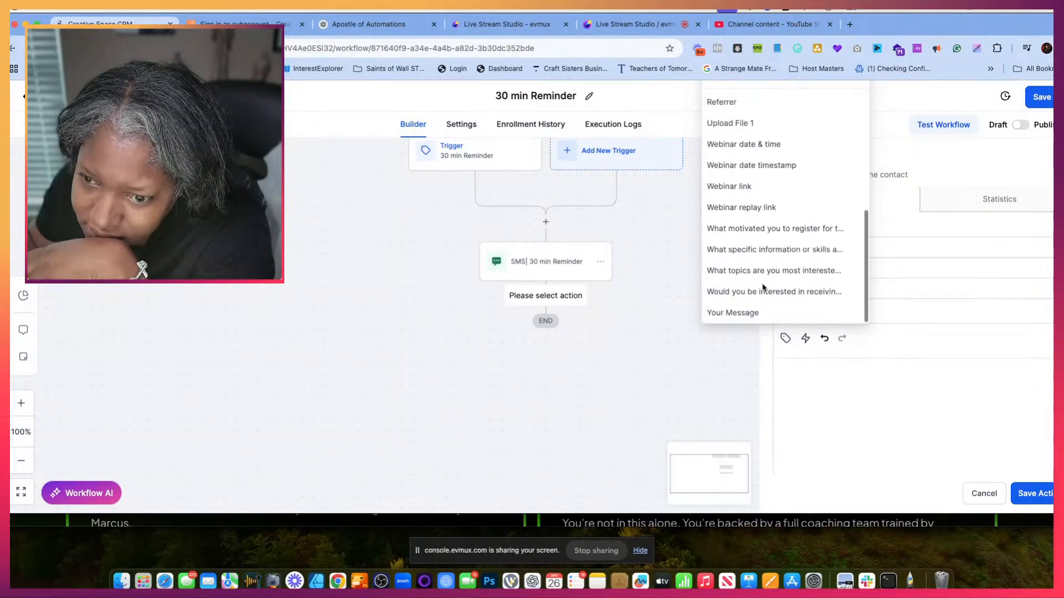
scroll(763, 287, up, 1)
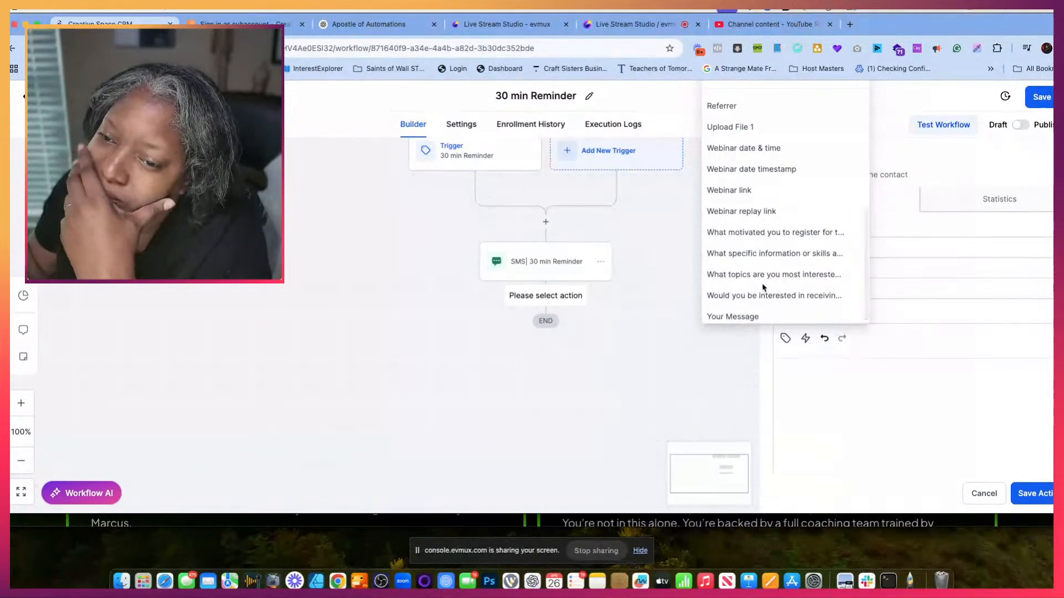
click(763, 190)
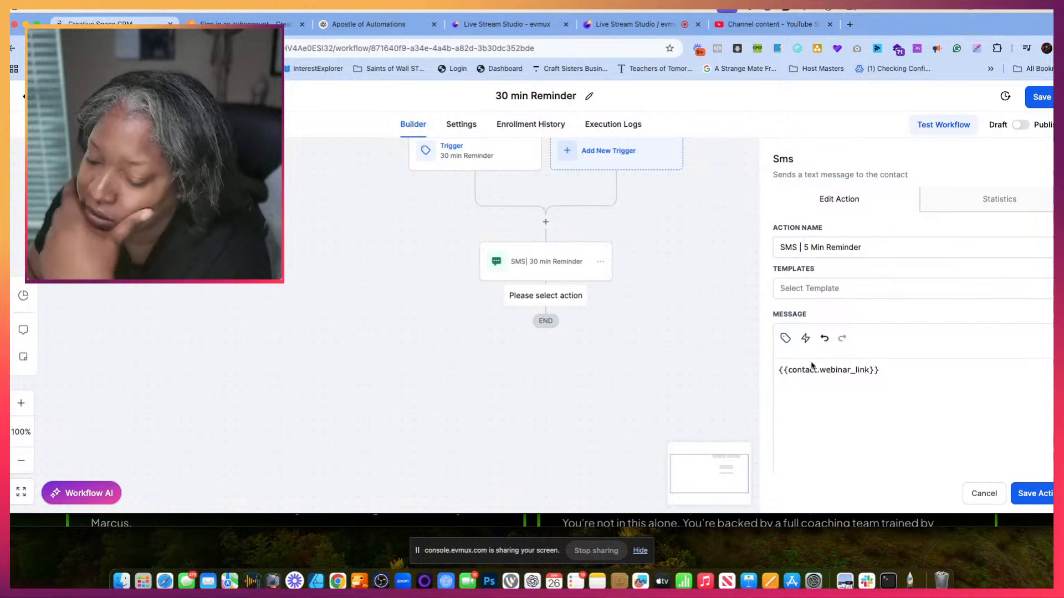
click(785, 339)
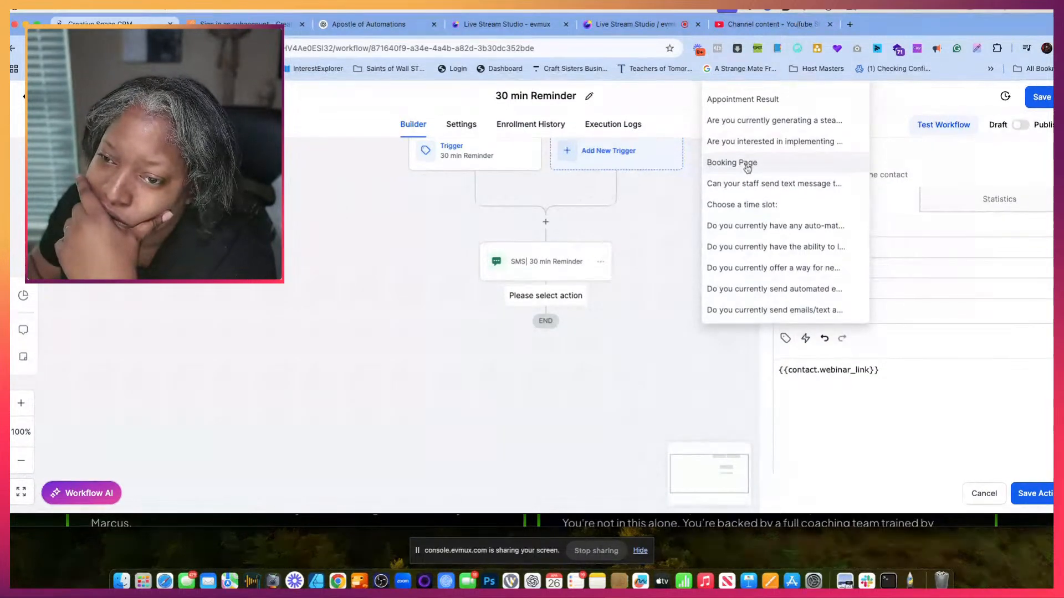
click(954, 376)
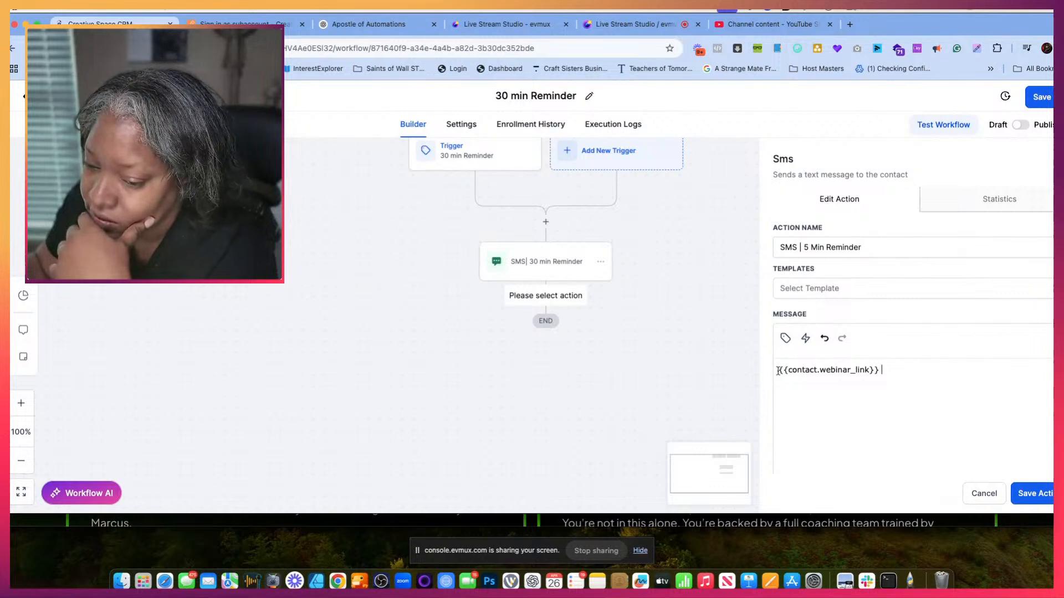
- Write "Hey there the webinar is starting now please Hop on" before the webinar link and save the SMS action
text(Hey th)
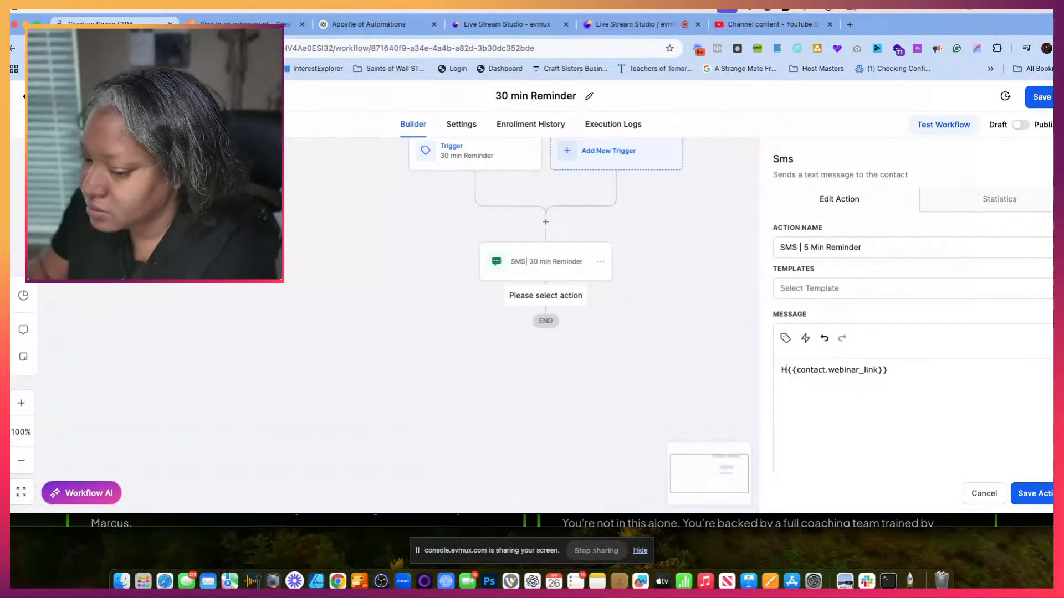
text(ere  the )
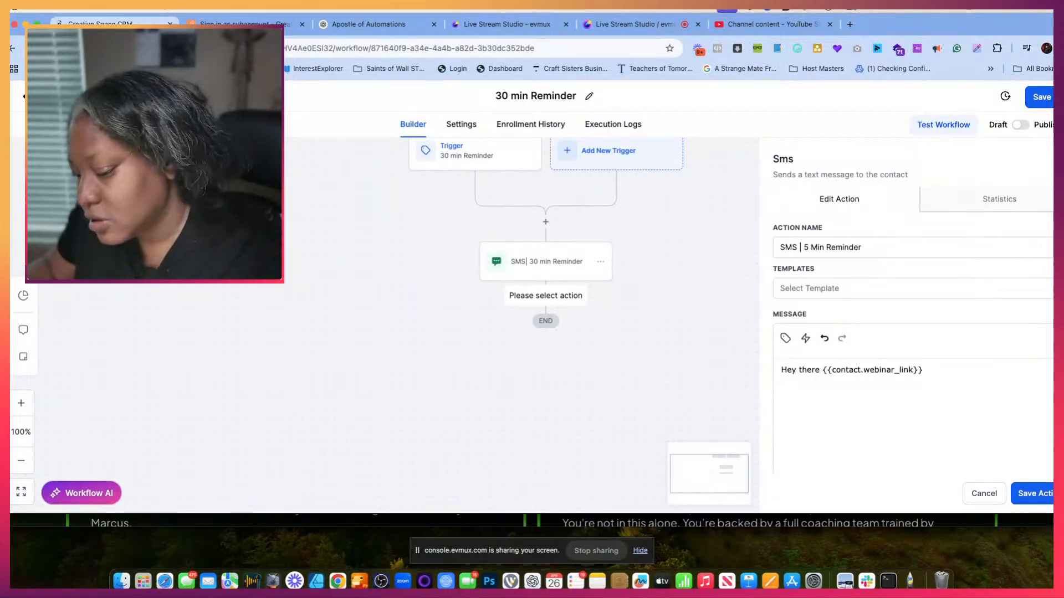
text(webinar is starti)
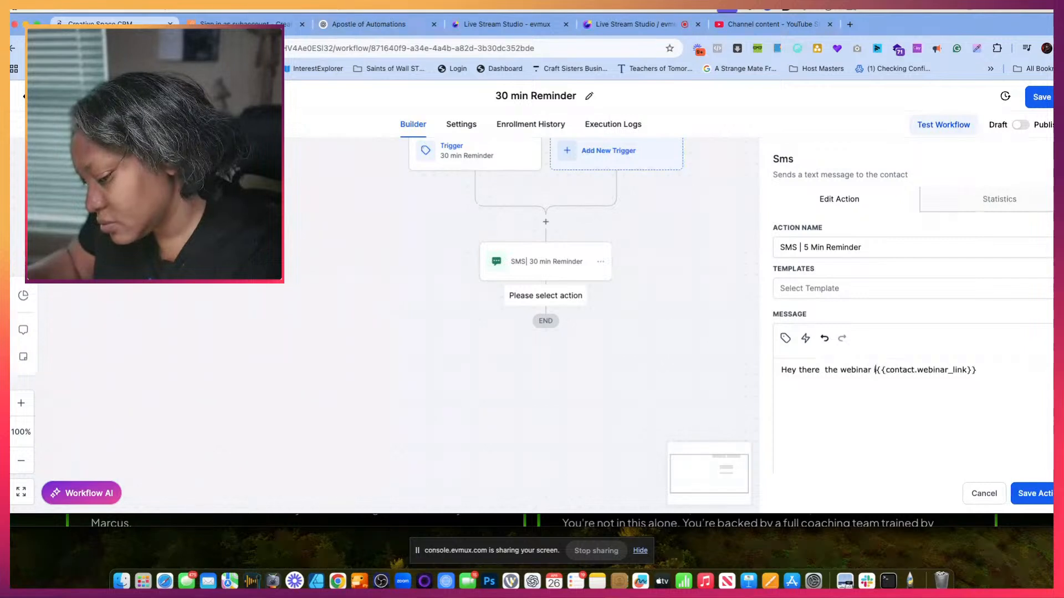
text(ng now please m)
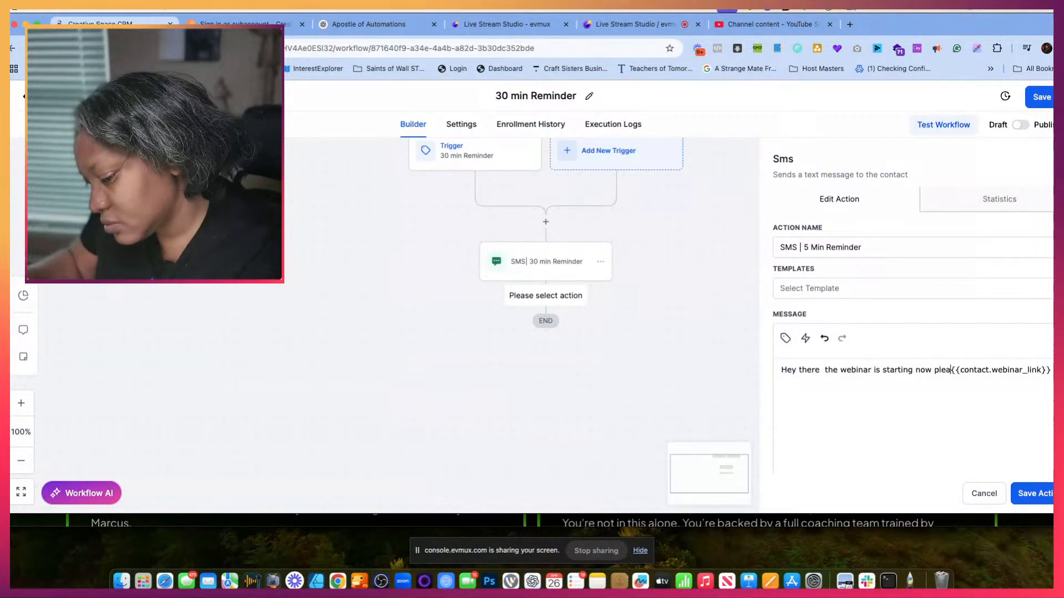
key(BackSpace)
key(BackSpace)
text(Hop on)
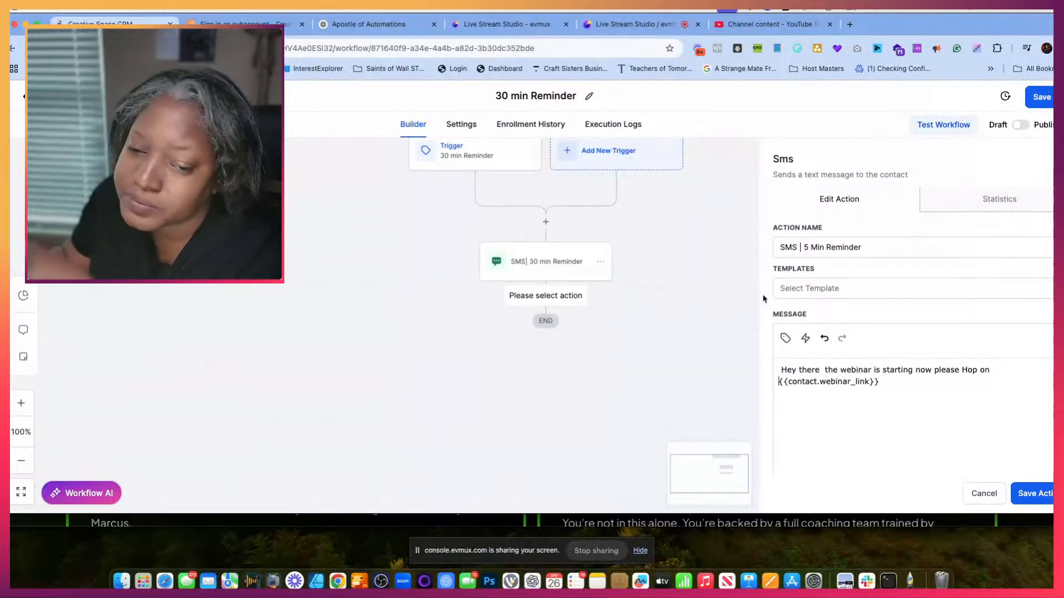
click(1045, 493)
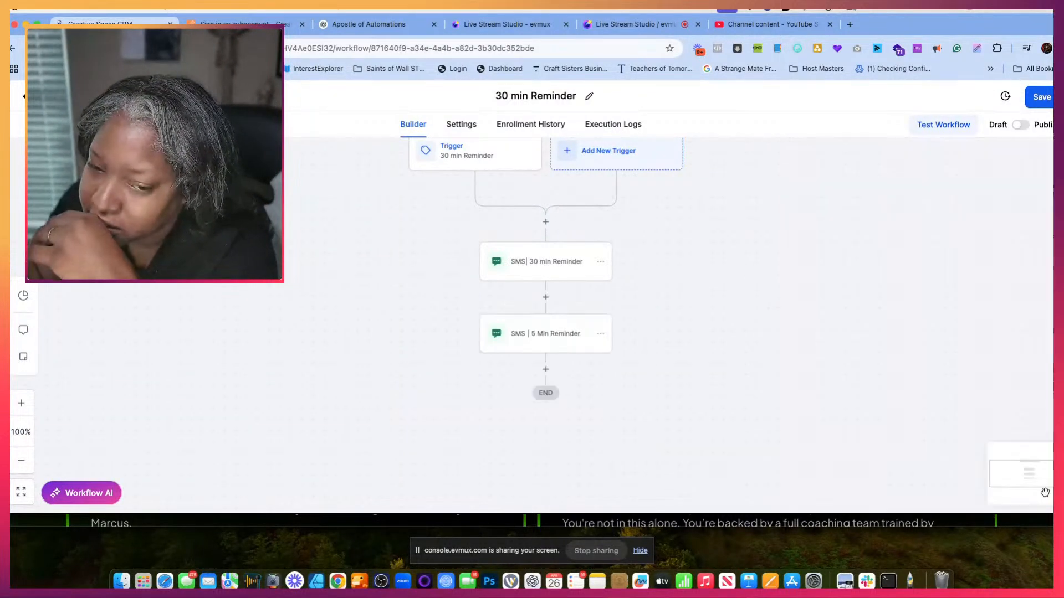
- Insert a Wait action between the 30-minute and 5-minute SMS actions
click(546, 369)
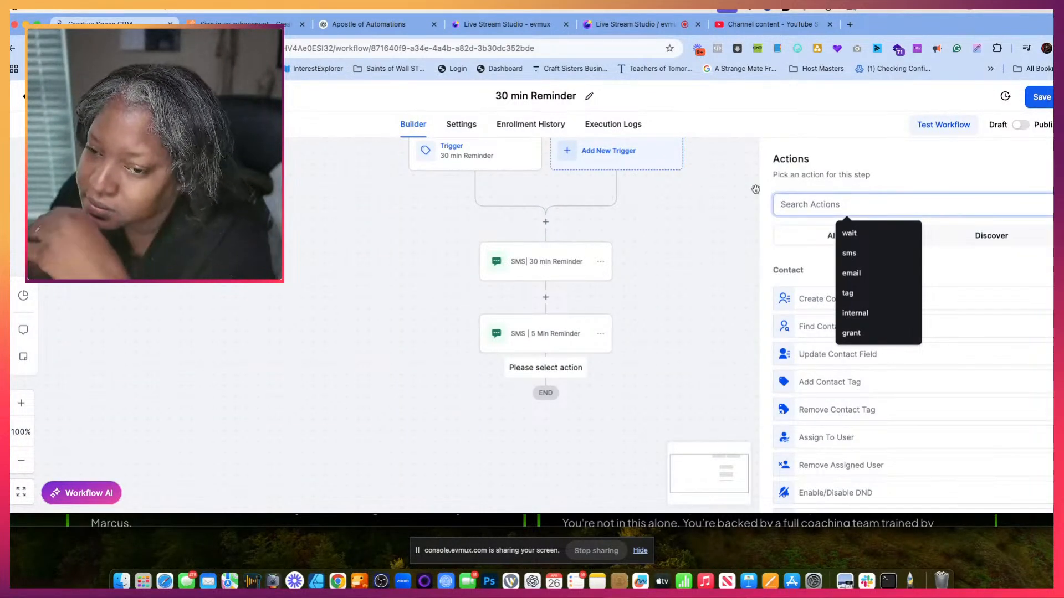
click(698, 223)
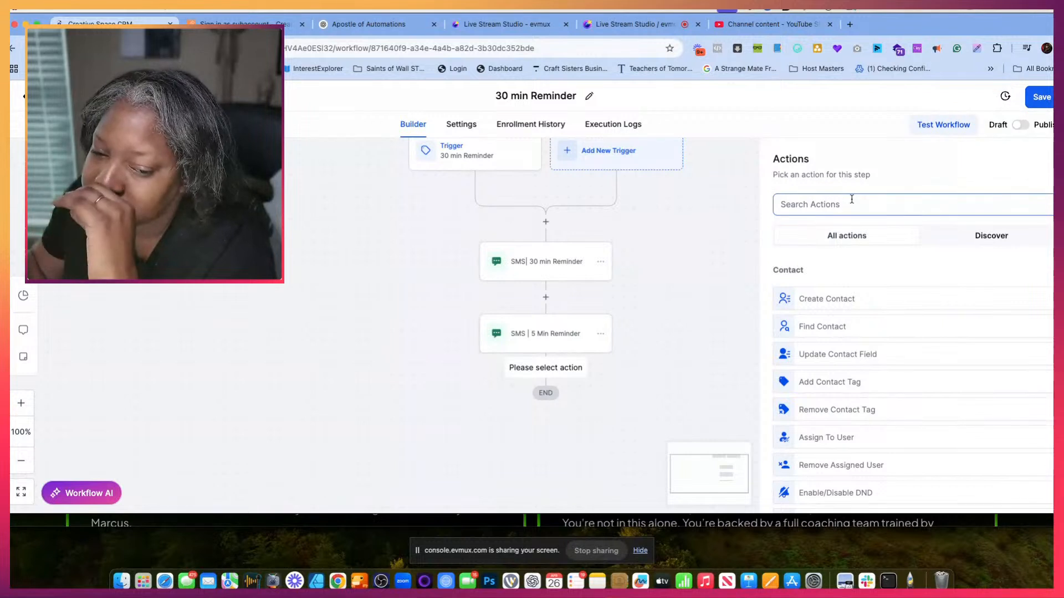
click(545, 297)
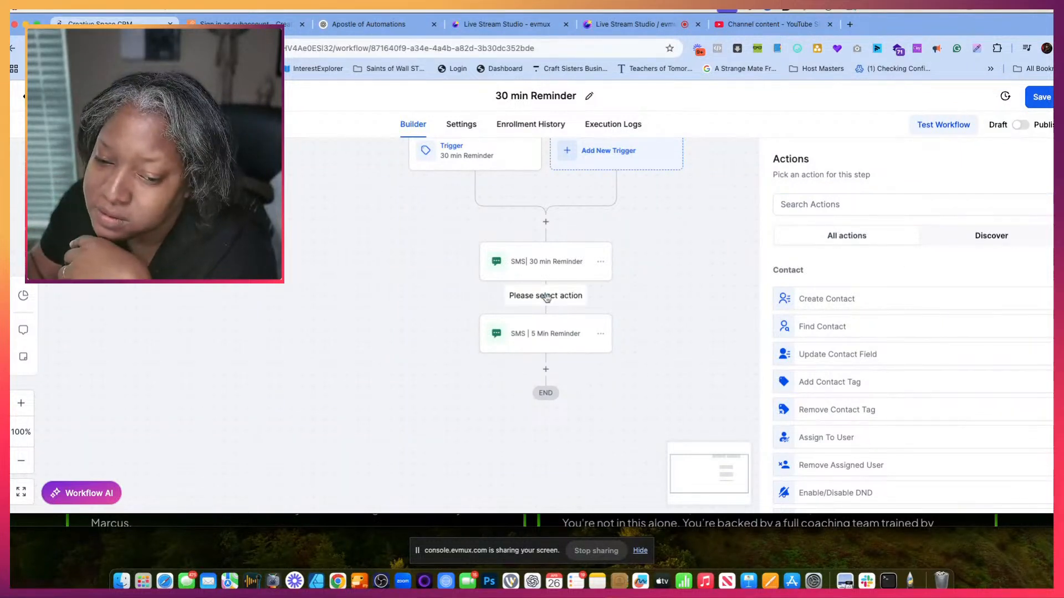
click(848, 203)
text(wait)
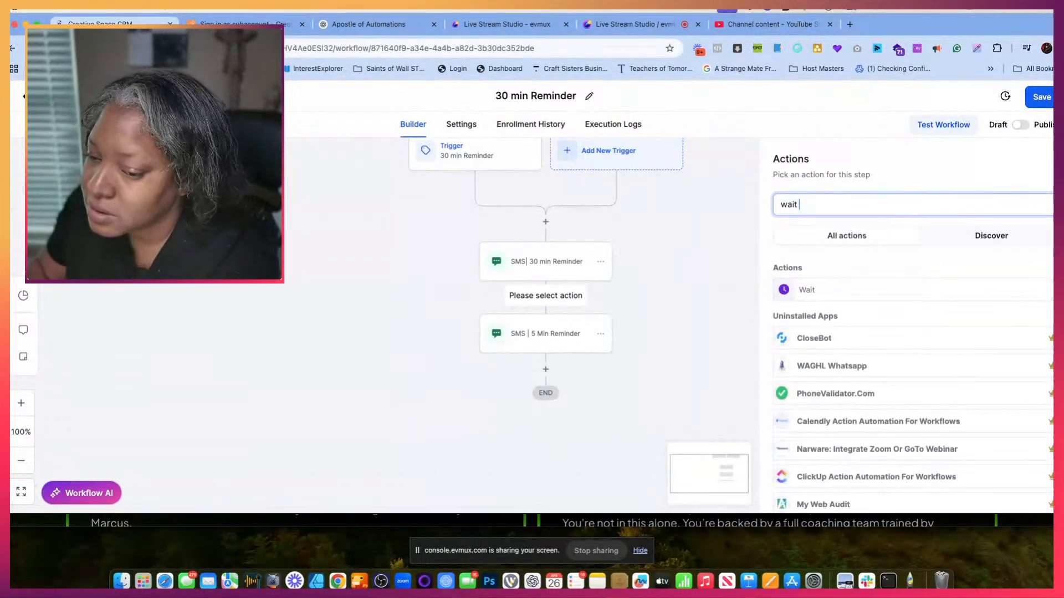
click(813, 290)
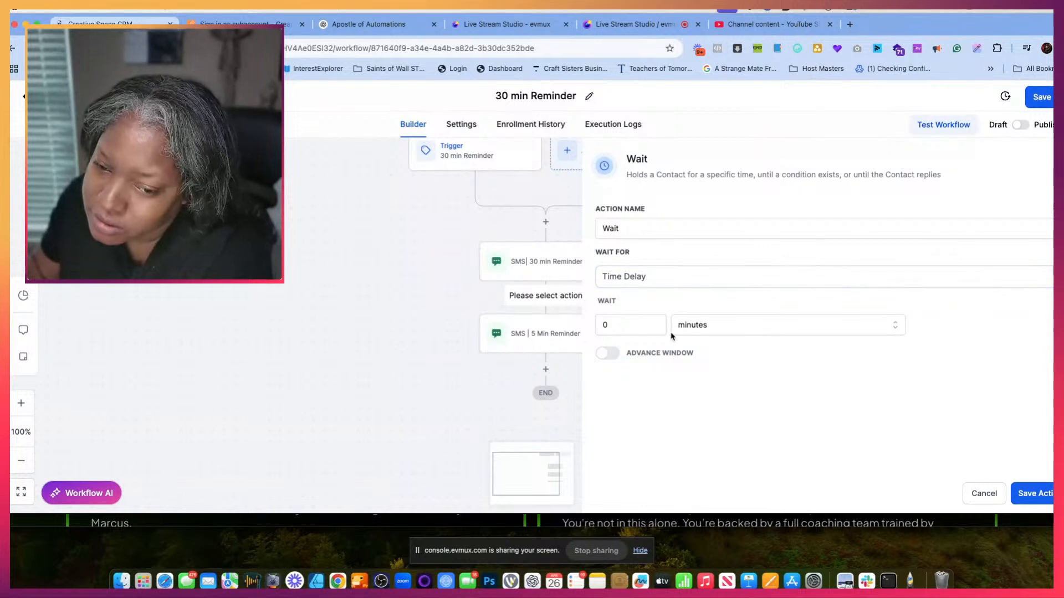
- Set the Wait action's time delay to 25 minutes and save it
drag(625, 327, 580, 327)
text(25)
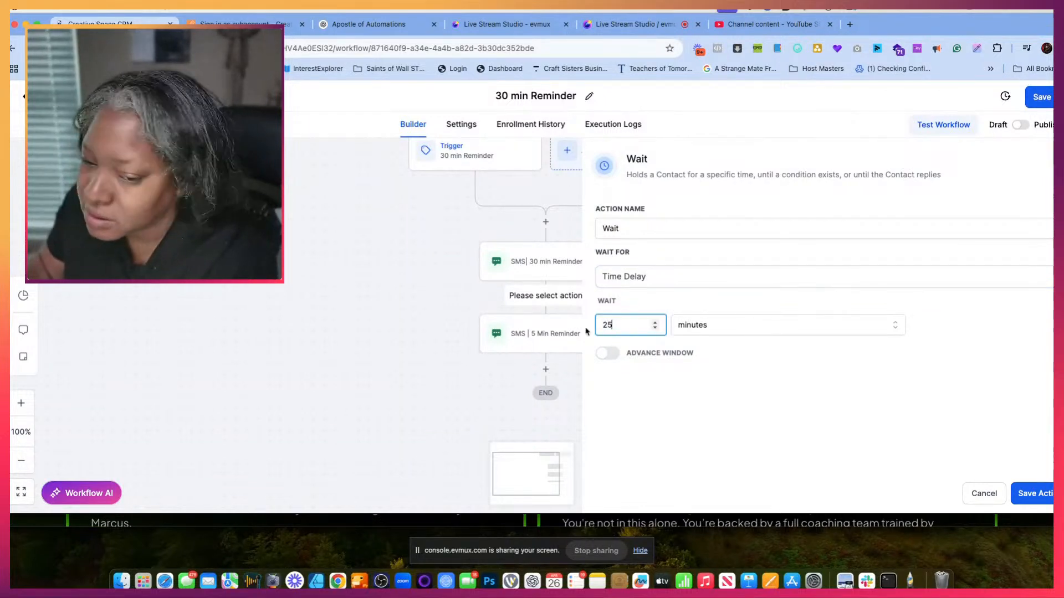
click(1039, 492)
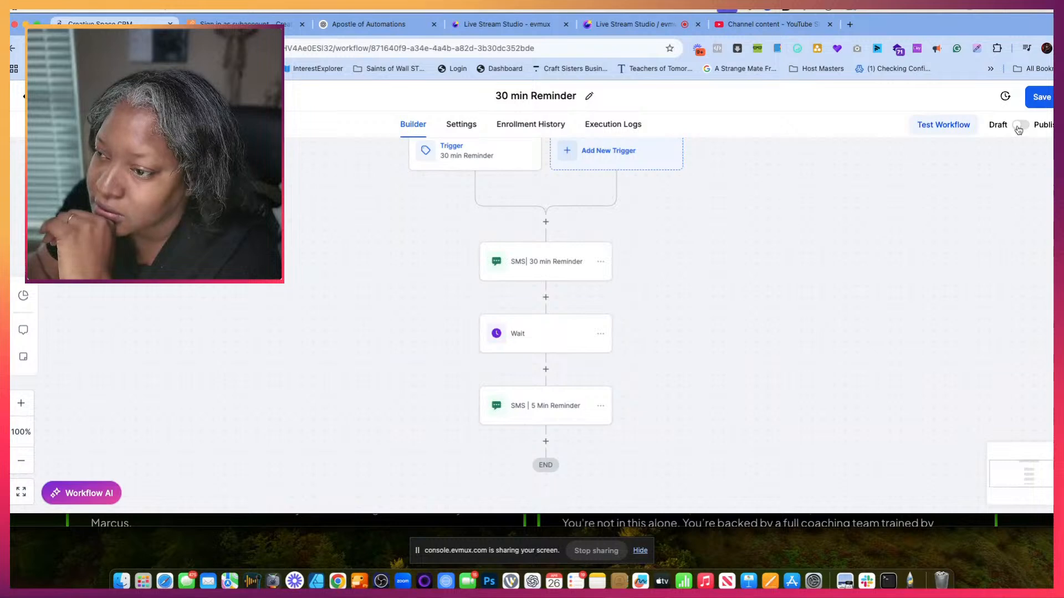
- Publish and save the 30 min Reminder workflow, and return to the workflow list
click(1042, 98)
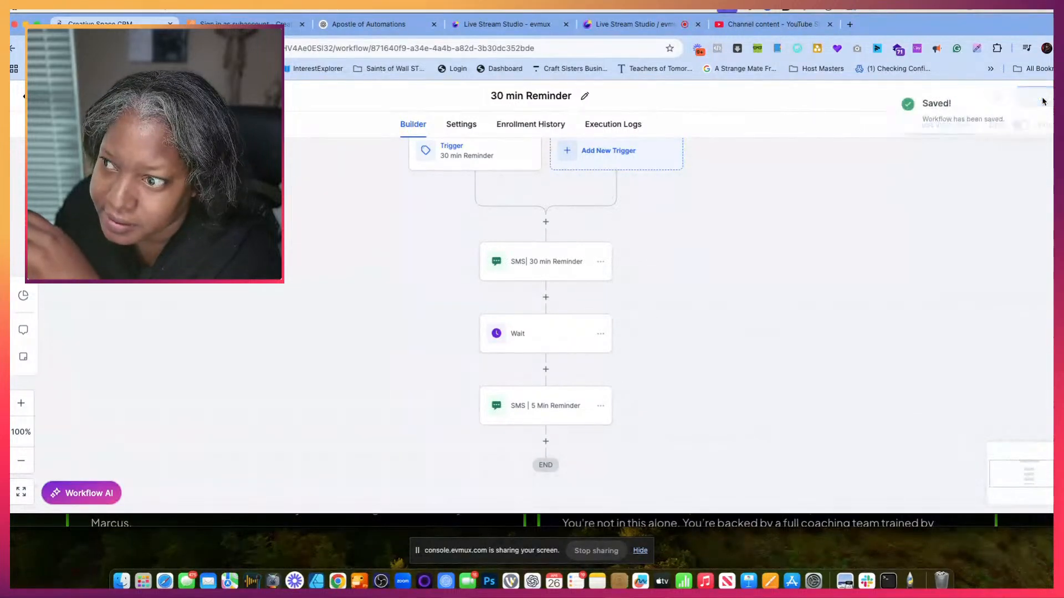
click(46, 96)
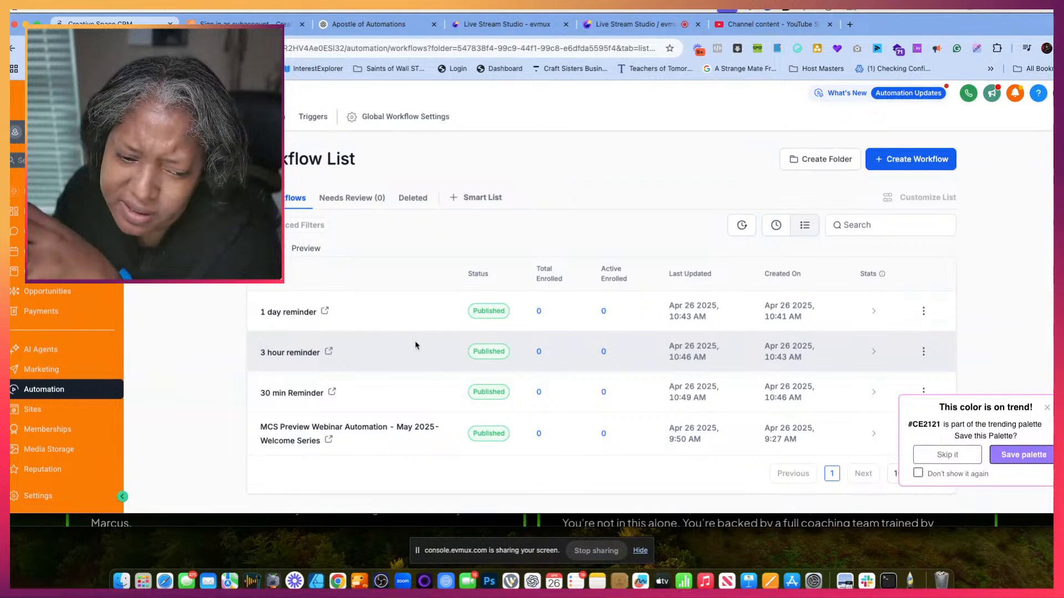
- Check the Email, SMS and Internal Notification actions in the Welcome Series workflow, resaving the notification action before returning to the workflow list
click(332, 430)
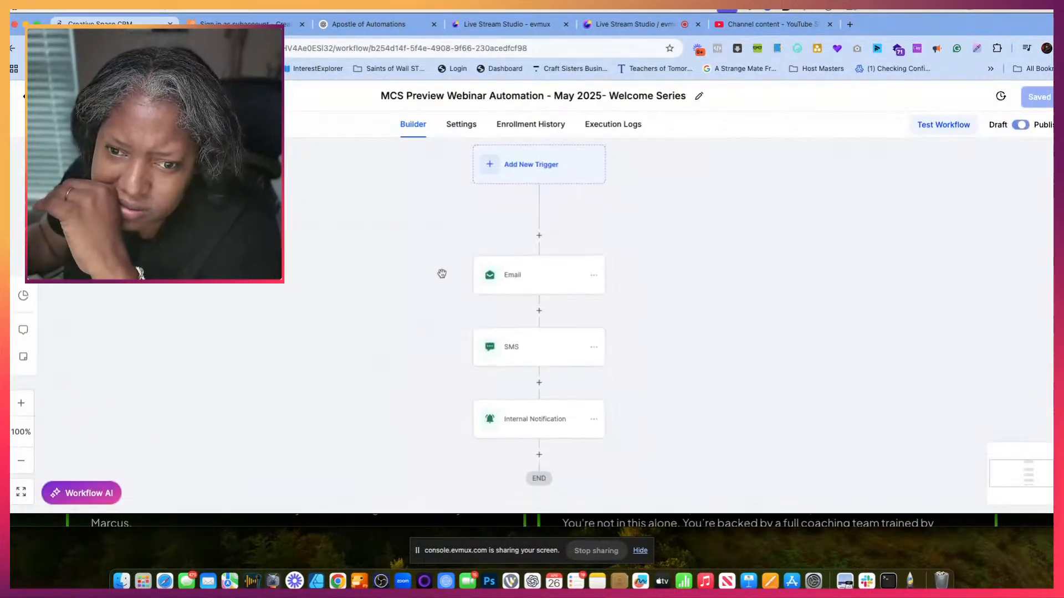
click(541, 247)
click(541, 317)
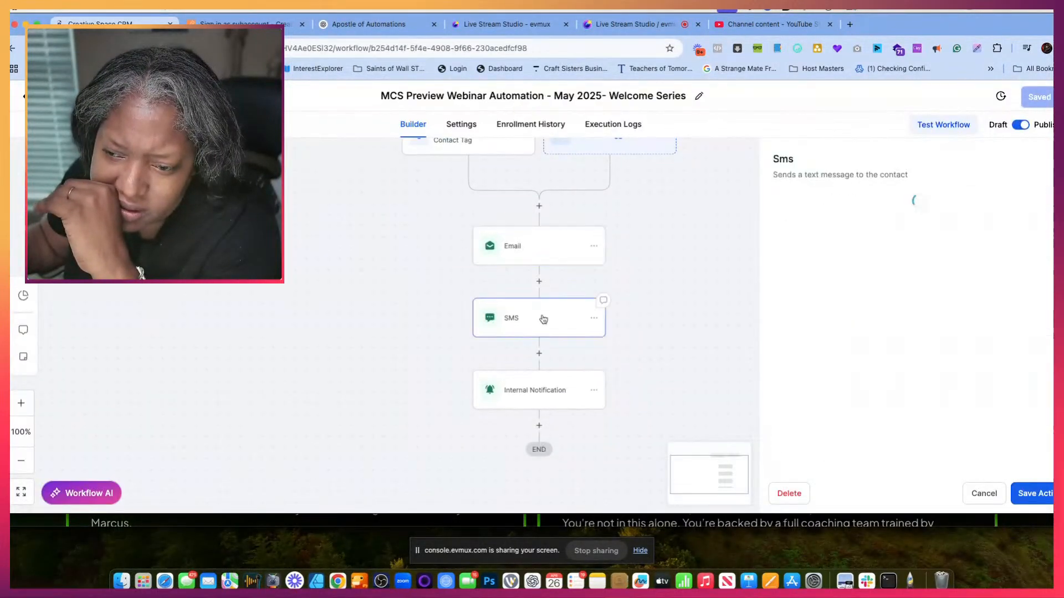
click(548, 387)
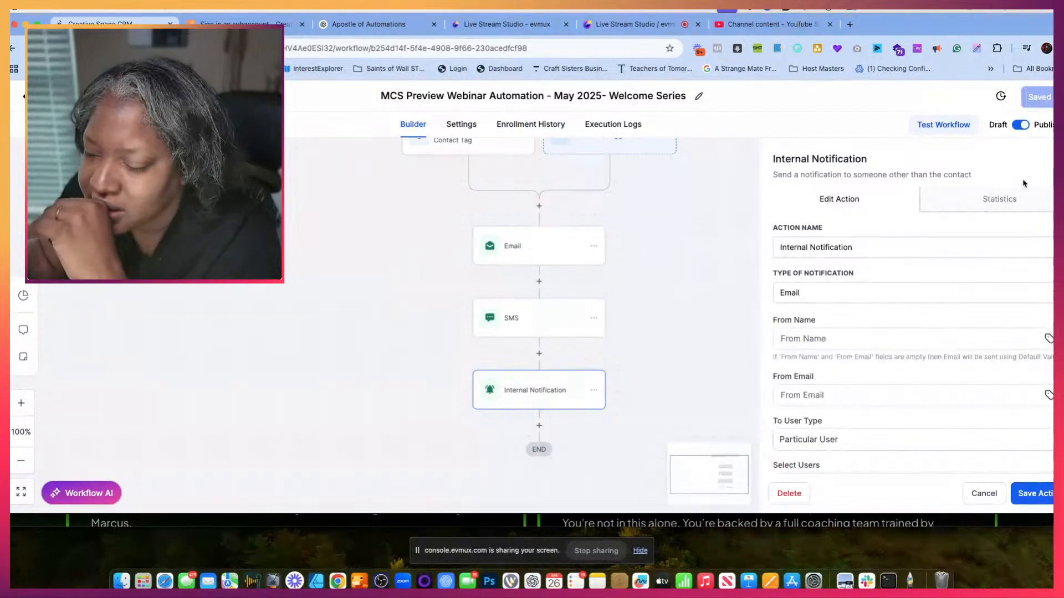
click(1045, 495)
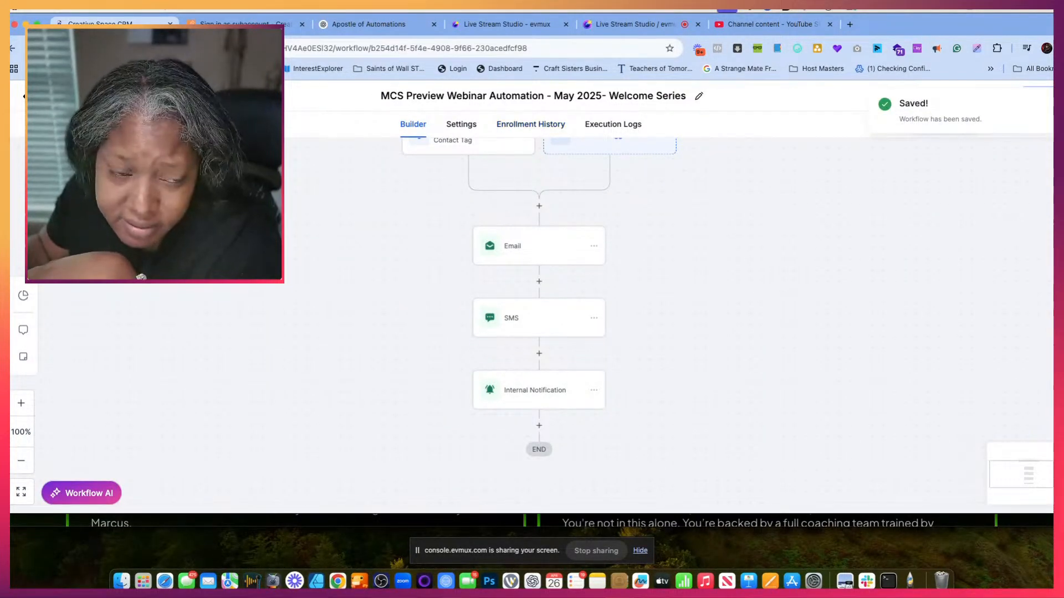
click(44, 97)
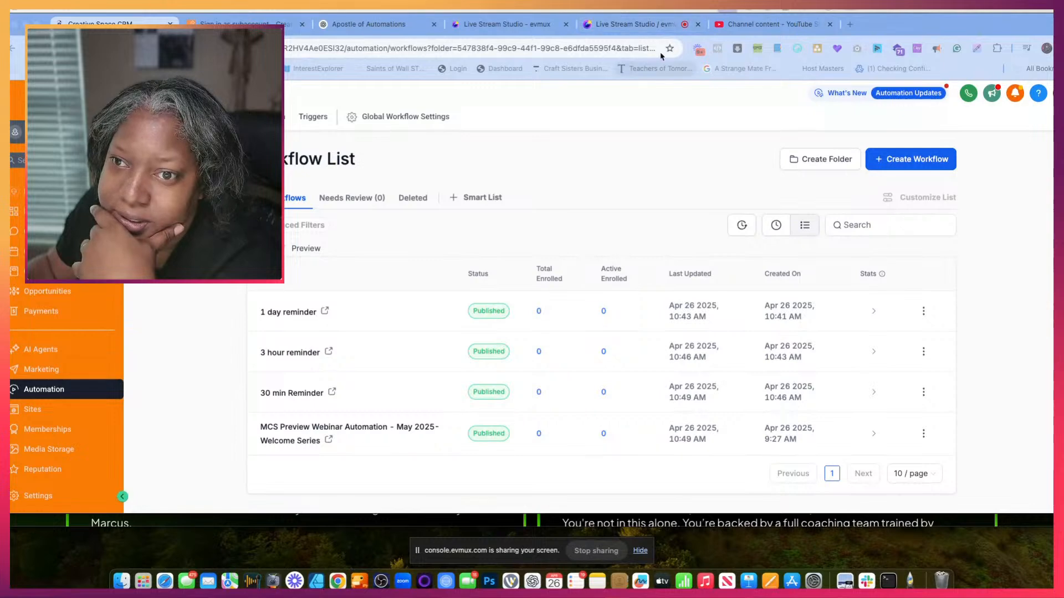
- Switch to the Apostle of Automations conversation in ChatGPT and examine the remaining webinar follow-up emails, SMS messages and suggested next options
click(368, 25)
scroll(396, 204, down, 20)
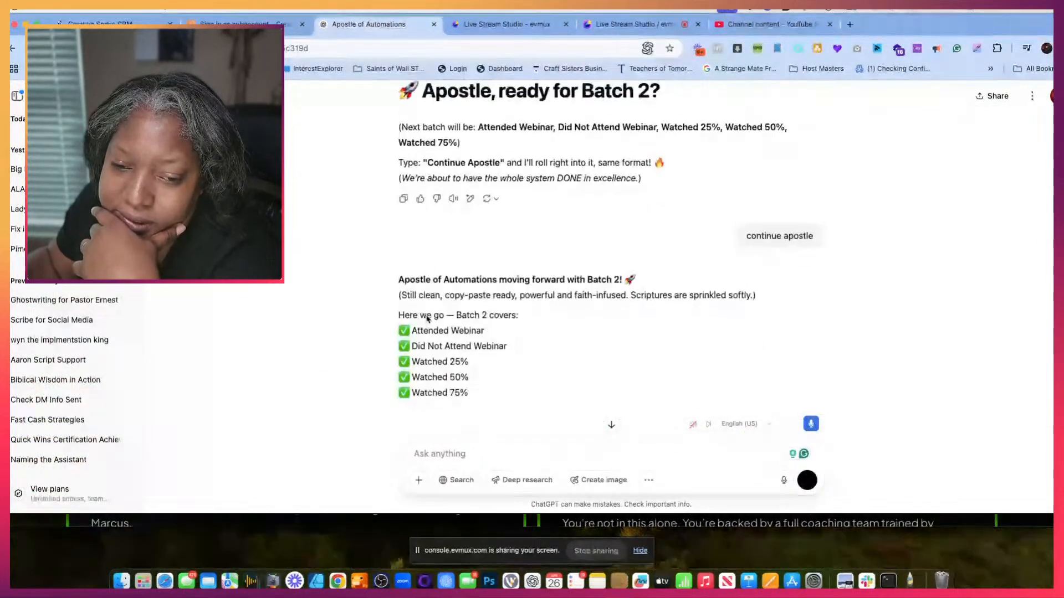
scroll(426, 319, down, 20)
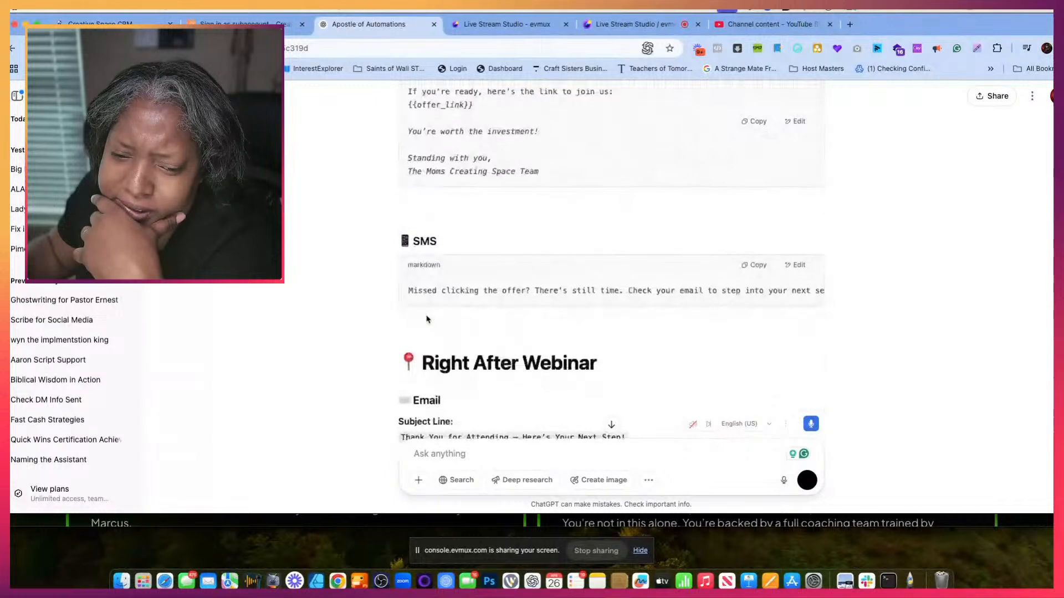
scroll(427, 319, down, 20)
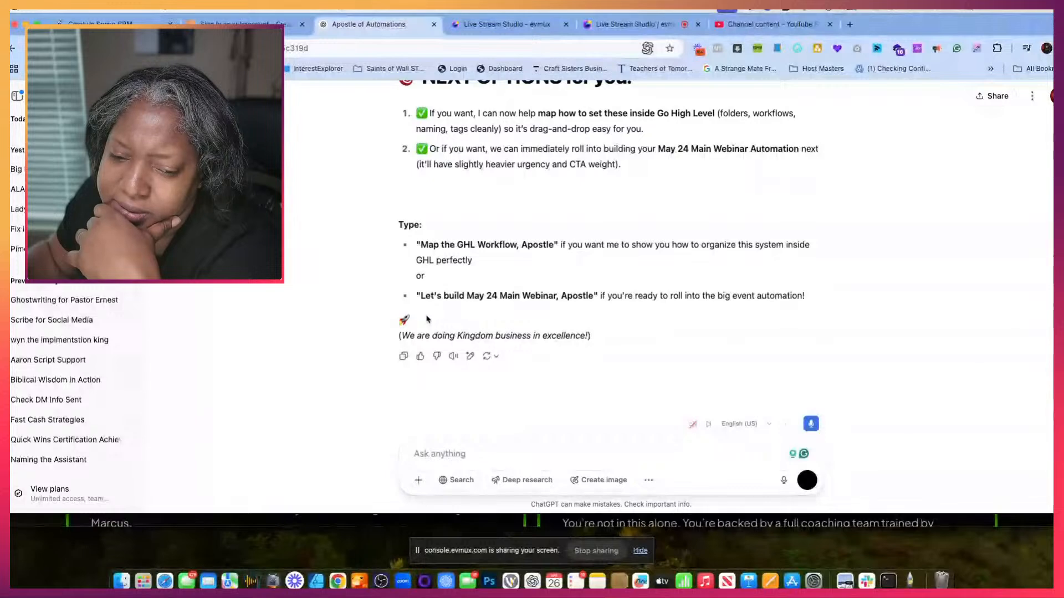
scroll(427, 319, up, 15)
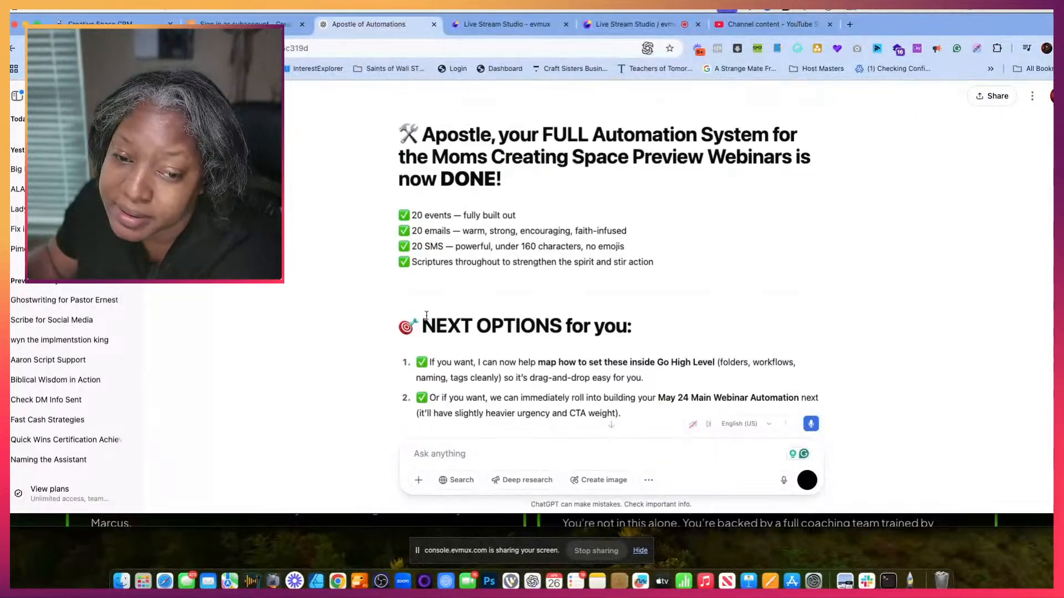
scroll(427, 316, up, 15)
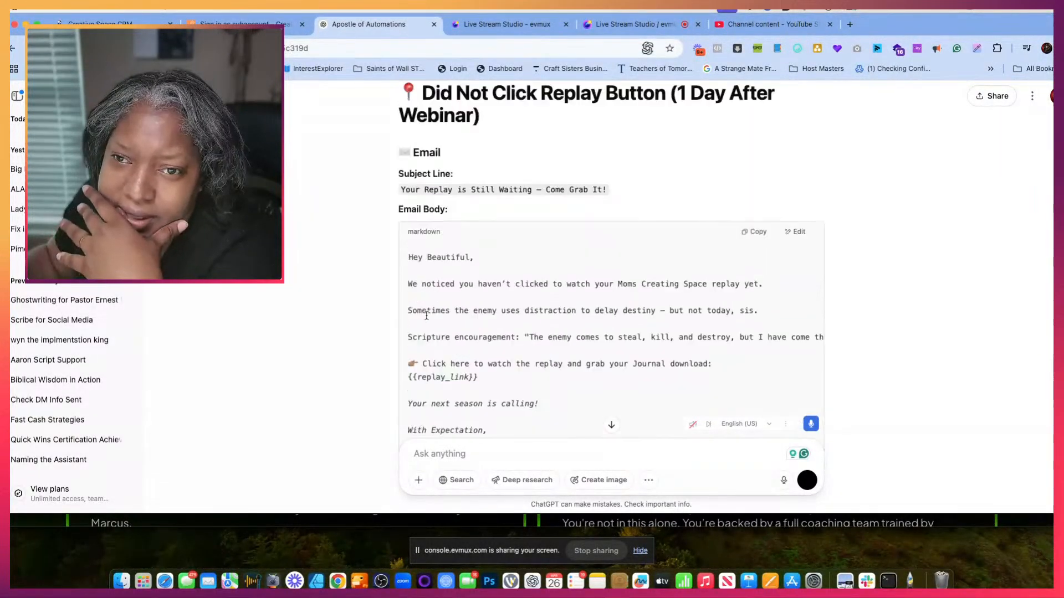
scroll(427, 319, down, 6)
scroll(427, 319, up, 1)
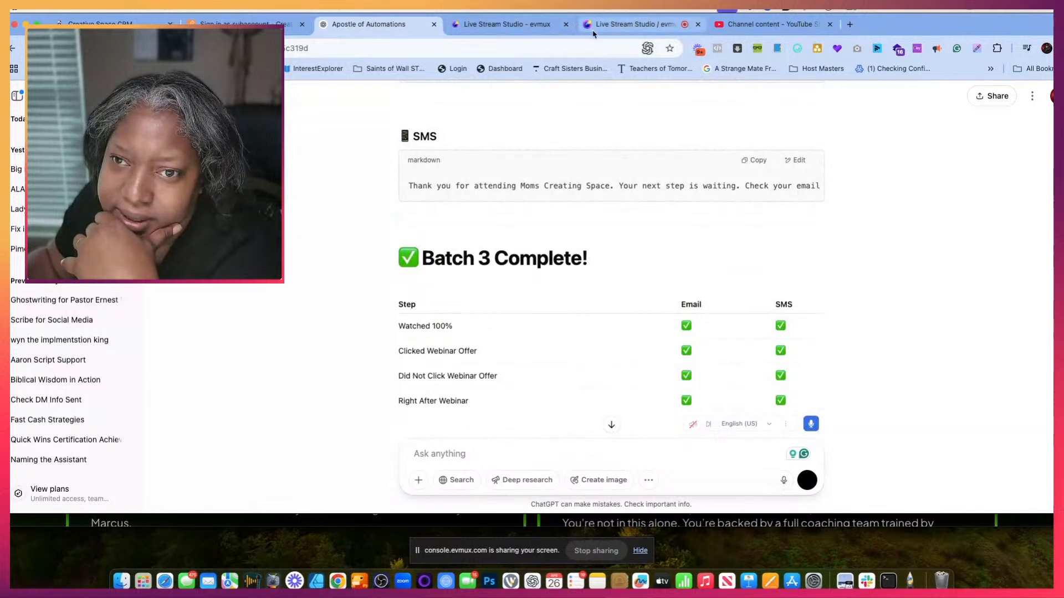
- Switch to the evmux live stream studio and load the main screen scene into the editor preview
click(629, 24)
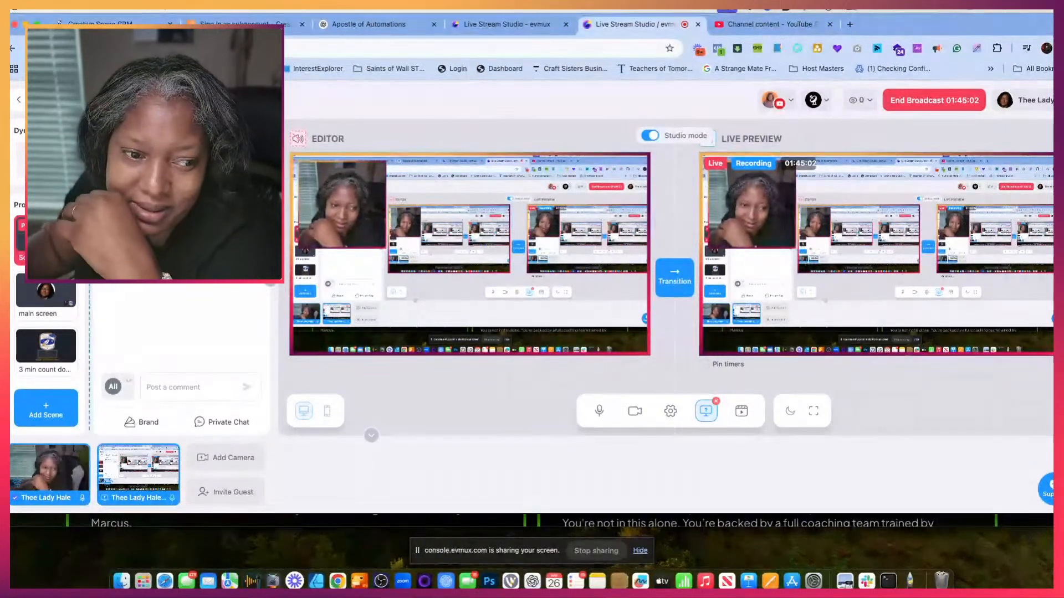
click(45, 304)
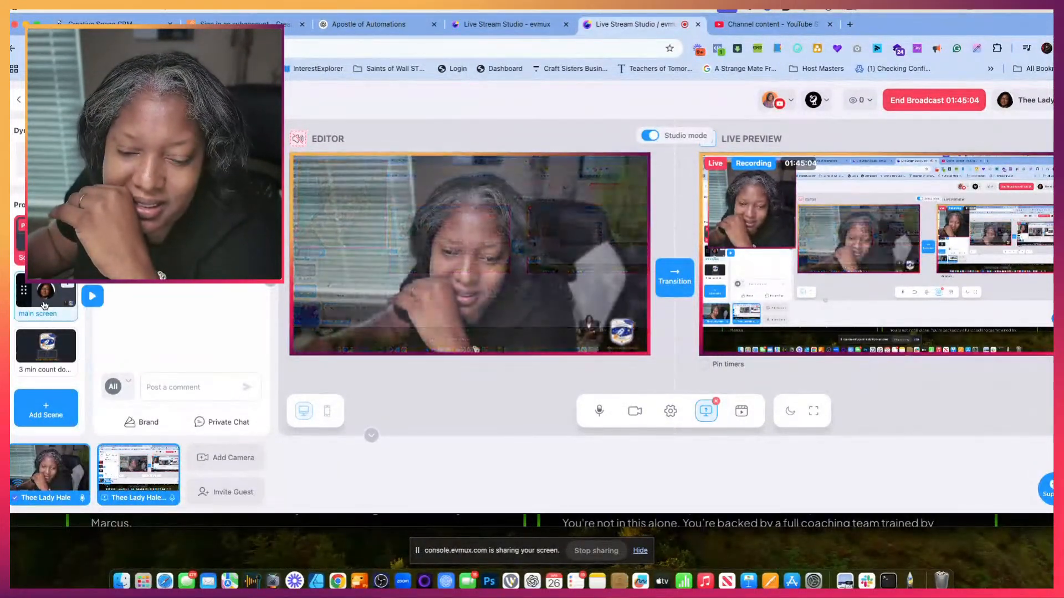
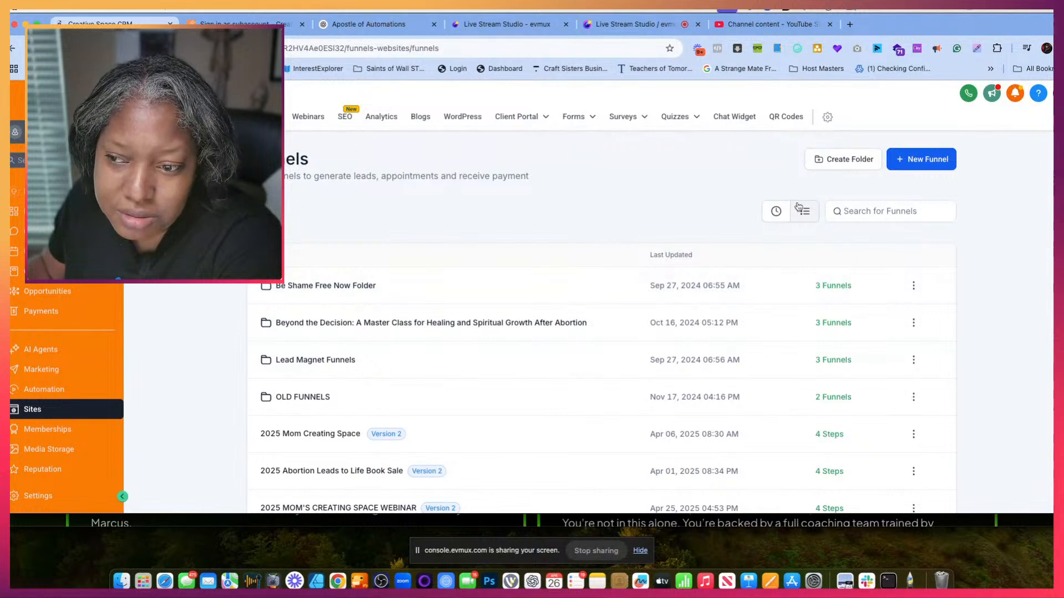
- Open the 2025 MOM'S CREATING SPACE WEBINAR funnel from the recently updated funnels and preview its homepage
click(776, 211)
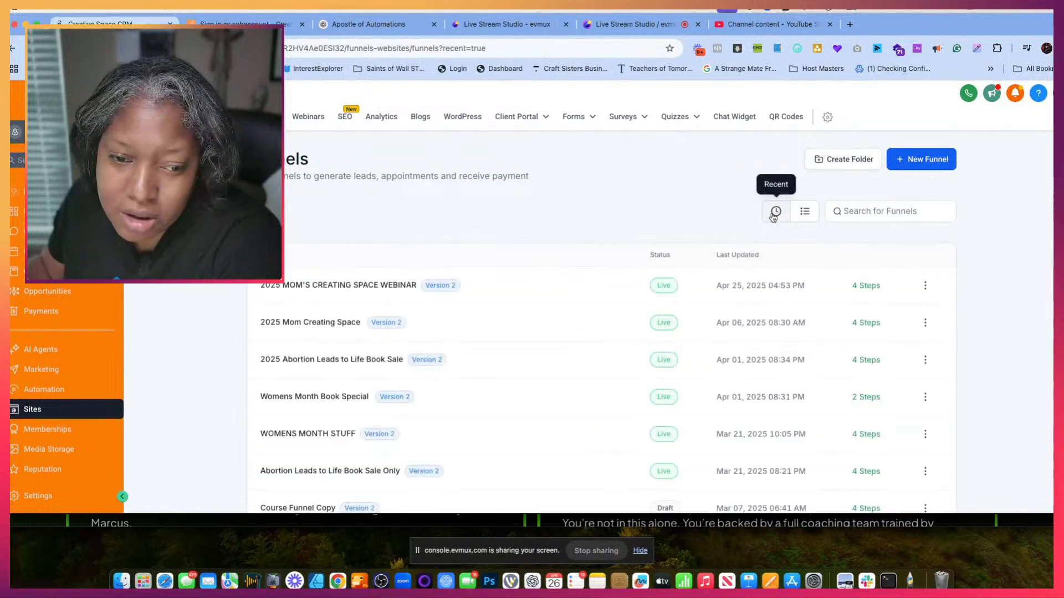
click(358, 285)
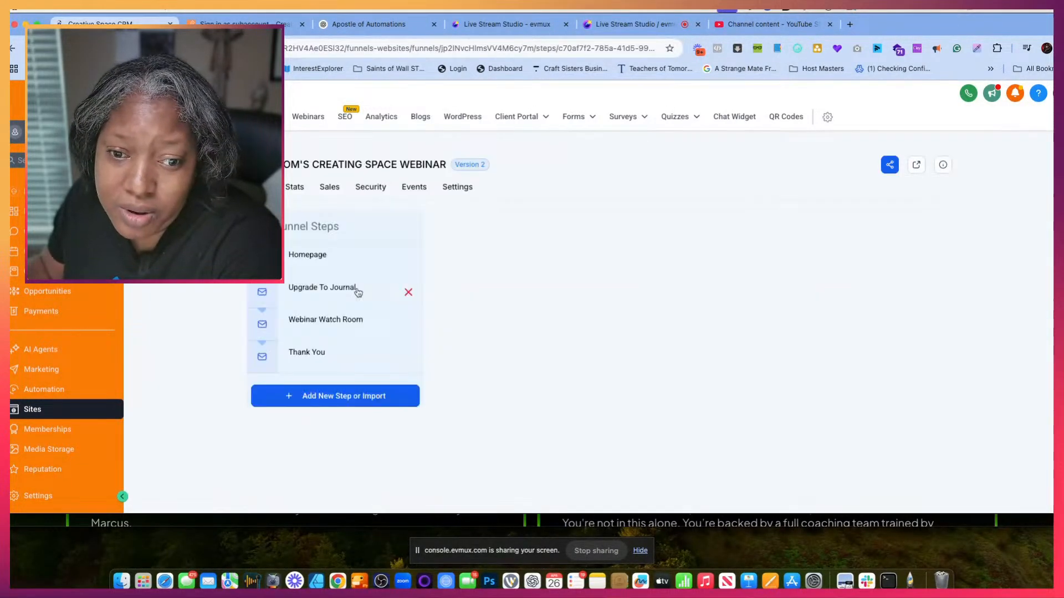
click(545, 460)
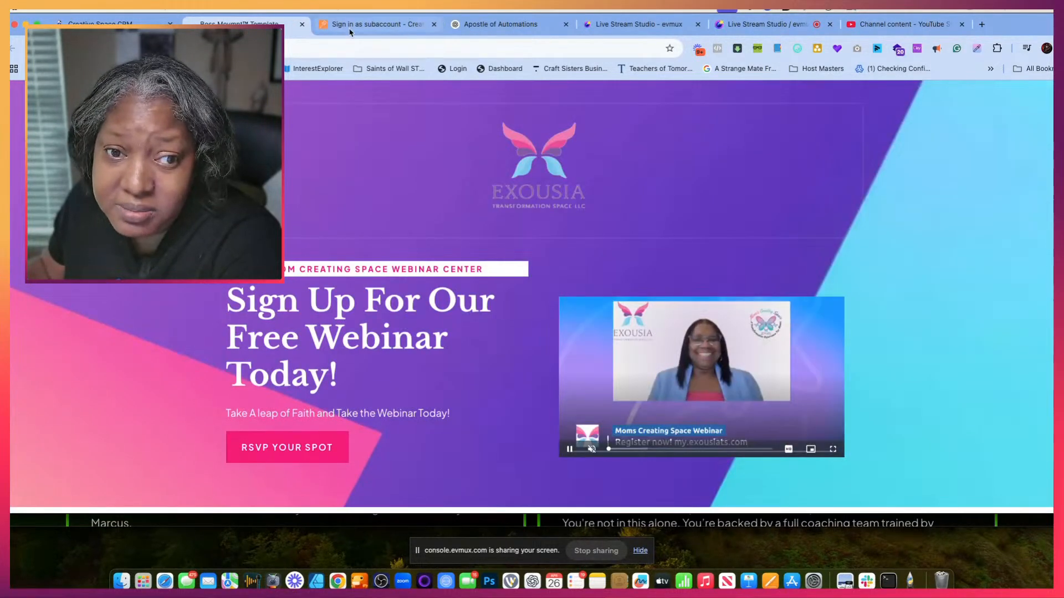
- Copy the webinar sign-up page's address and load it in a new Incognito window
right_click(219, 46)
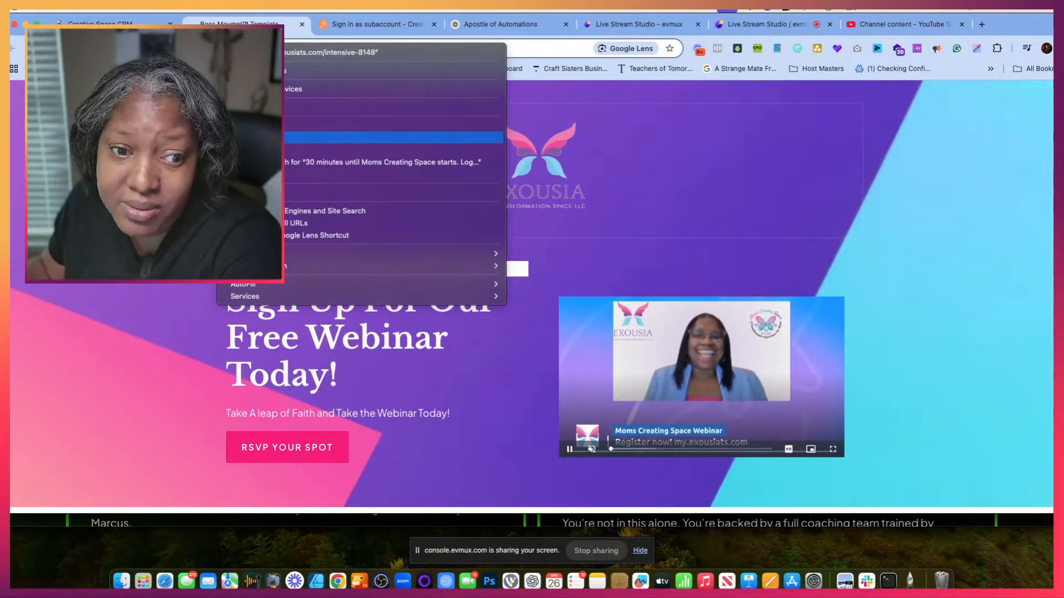
click(239, 138)
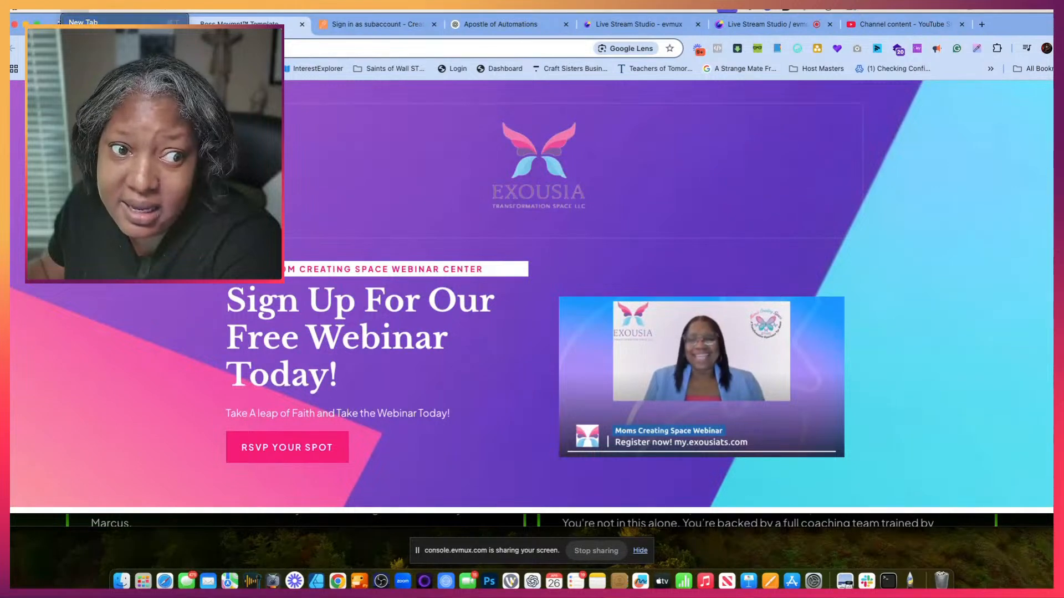
key(super+shift+n)
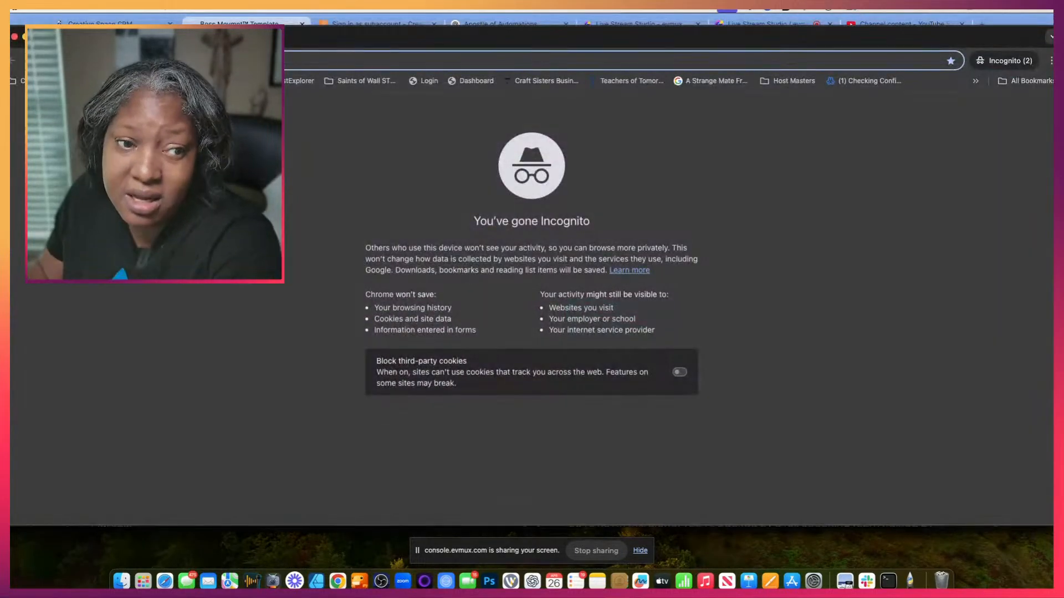
key(super+v)
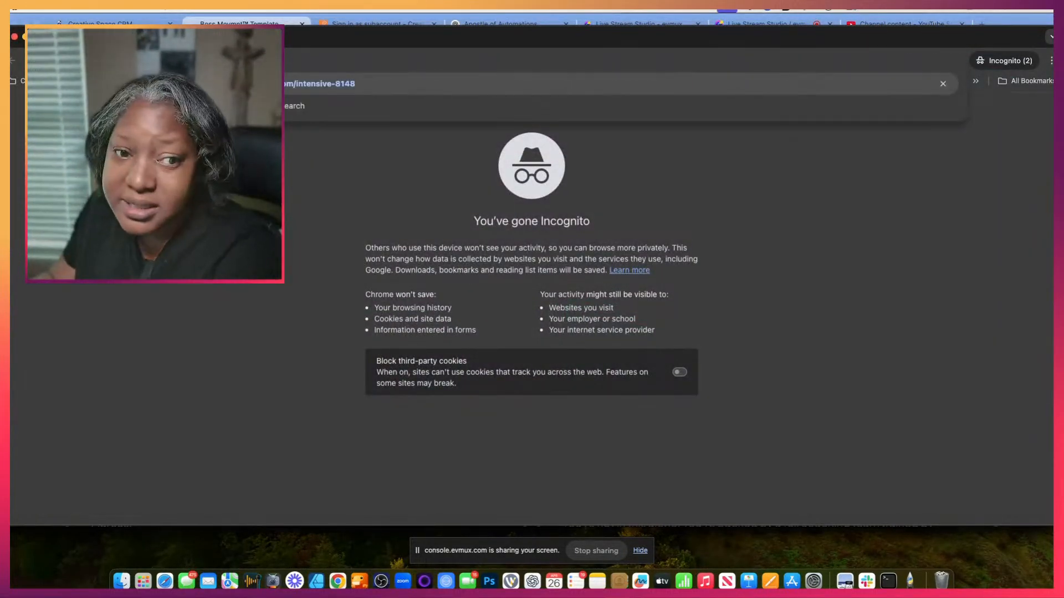
key(Return)
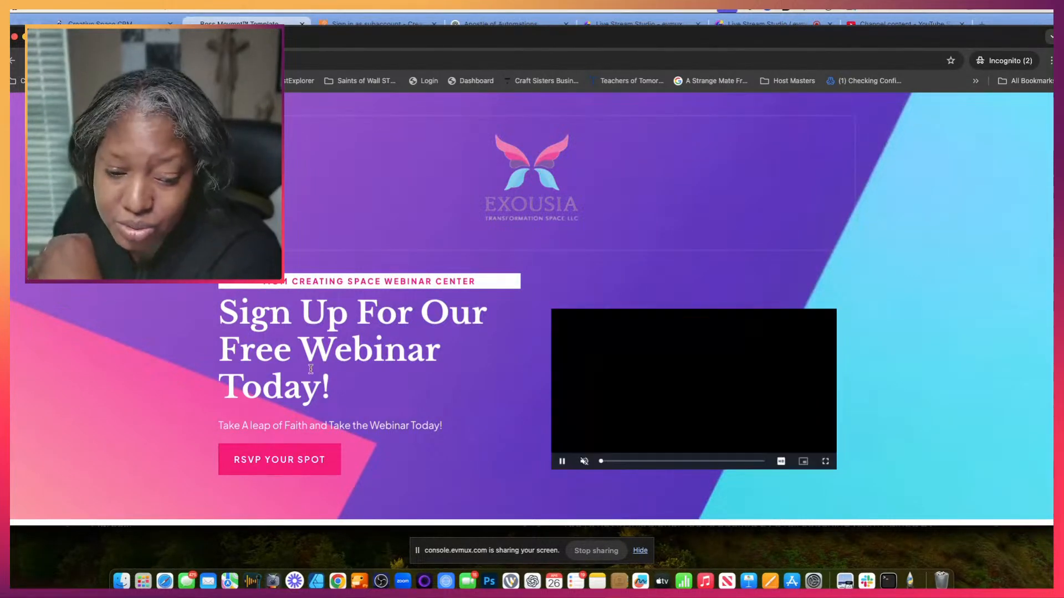
- Open the RSVP sign-up form and set the phone number's country to United States
click(304, 459)
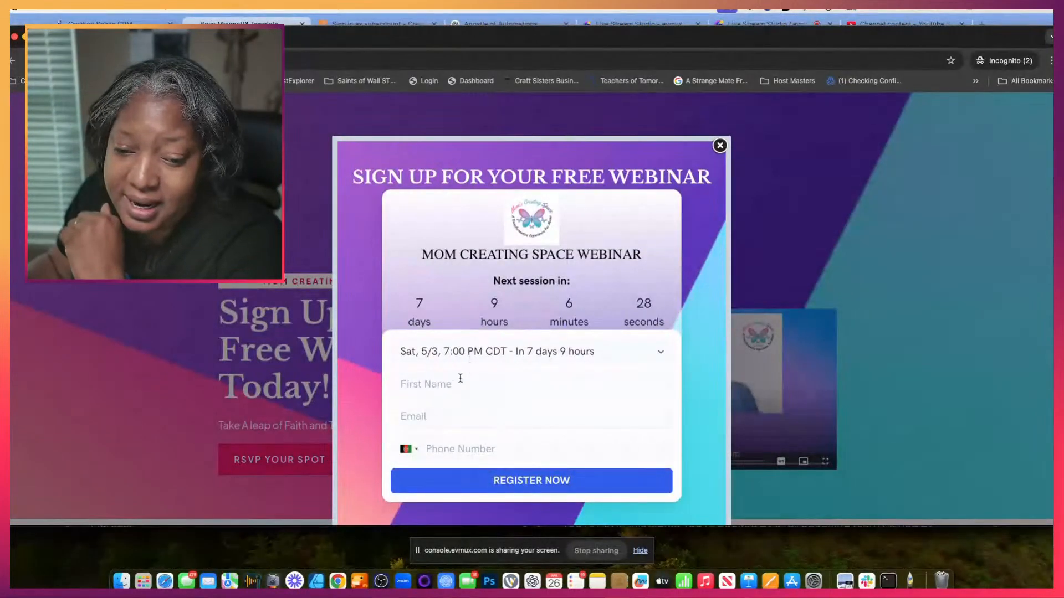
click(414, 450)
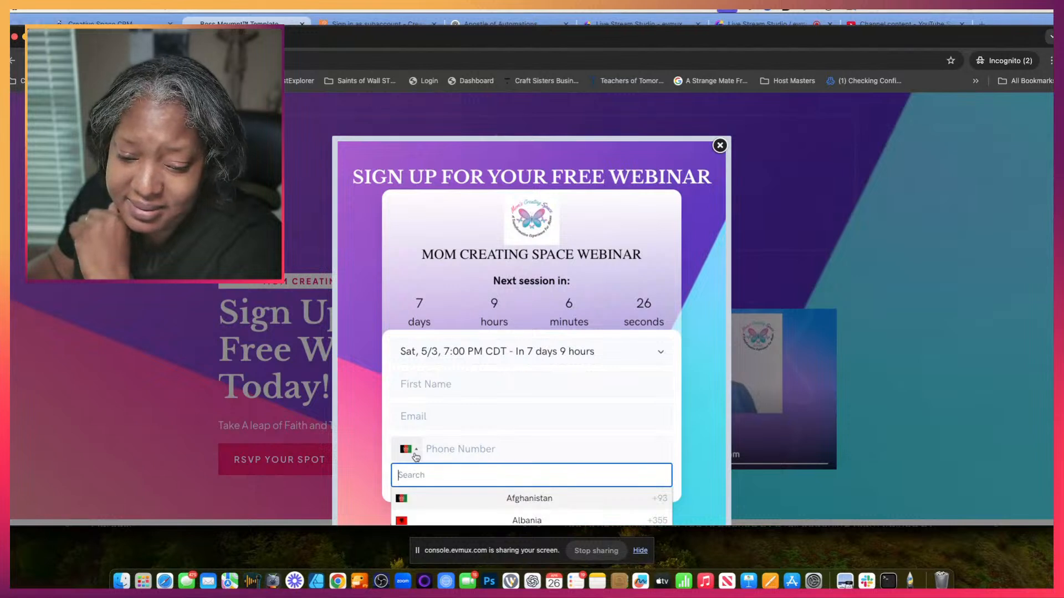
scroll(423, 470, down, 2)
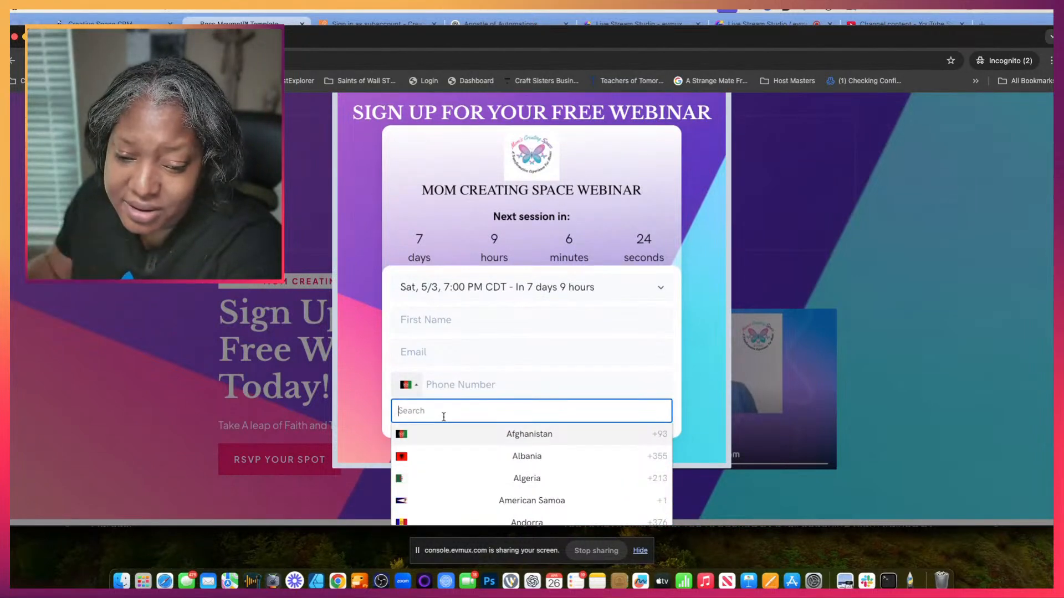
text(uni)
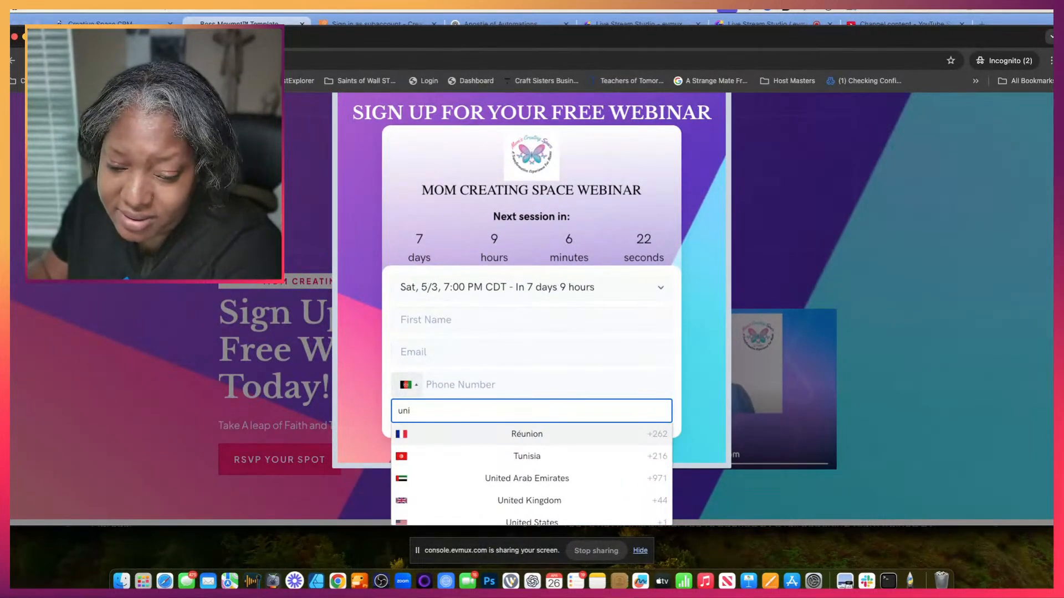
click(452, 521)
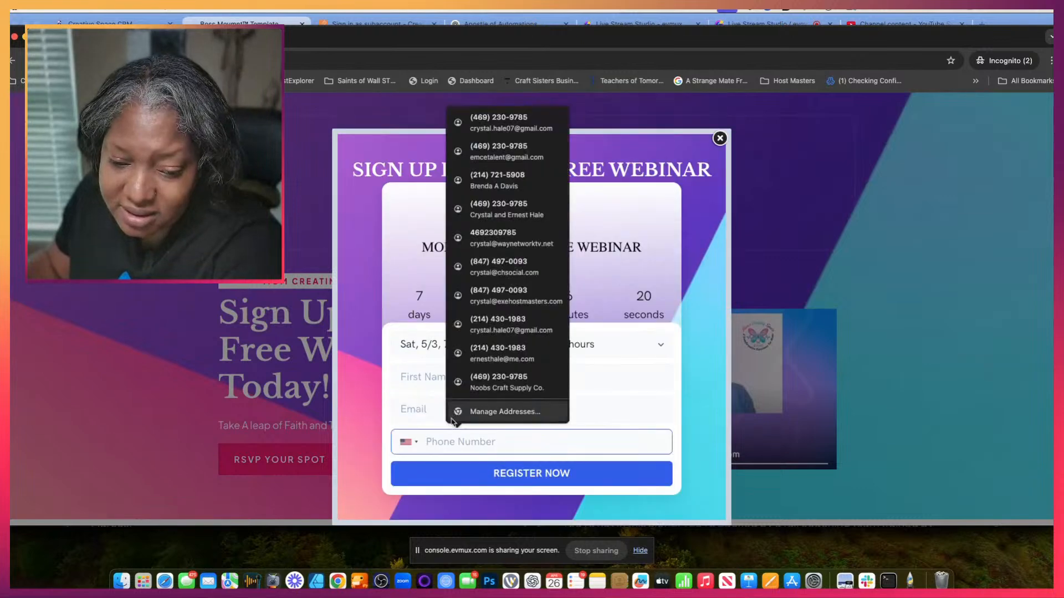
- Fill in the registrant's first name, email and phone number, and register for the Sat, 5/3, 7:00 PM CDT webinar session
click(411, 376)
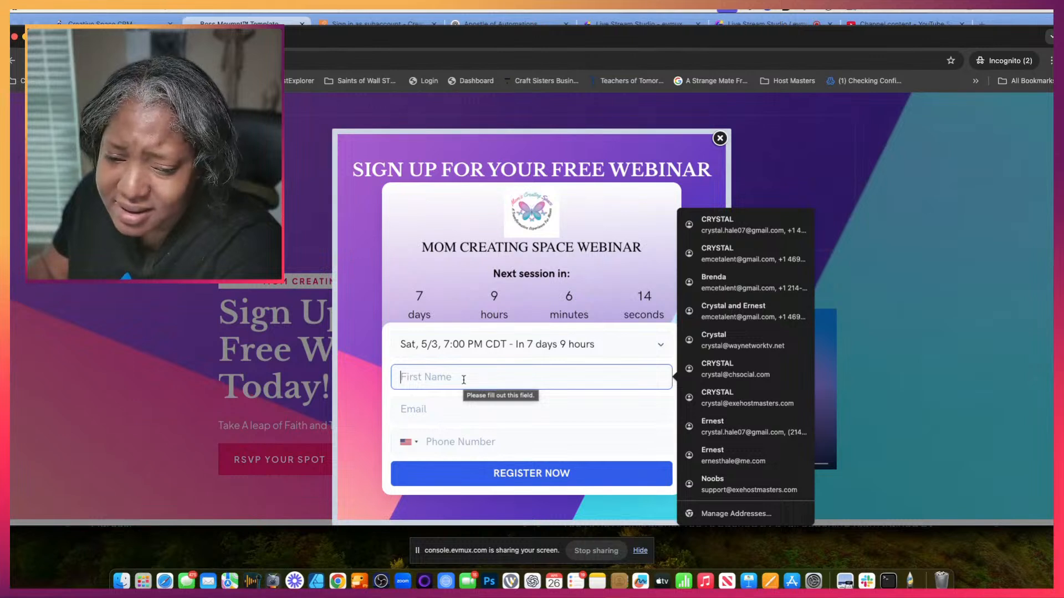
text(r)
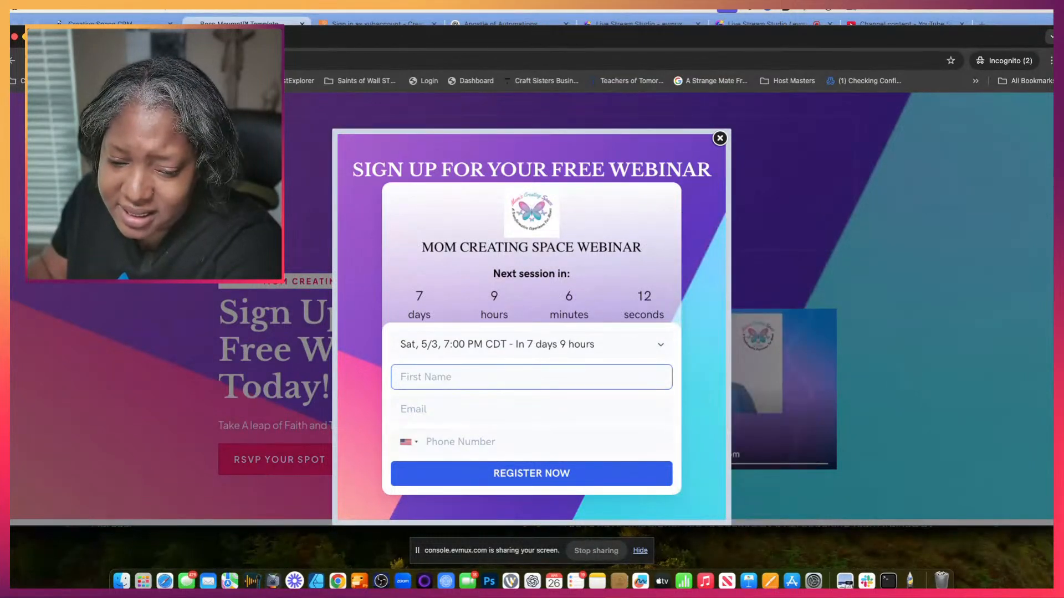
text(Crystal)
key(Tab)
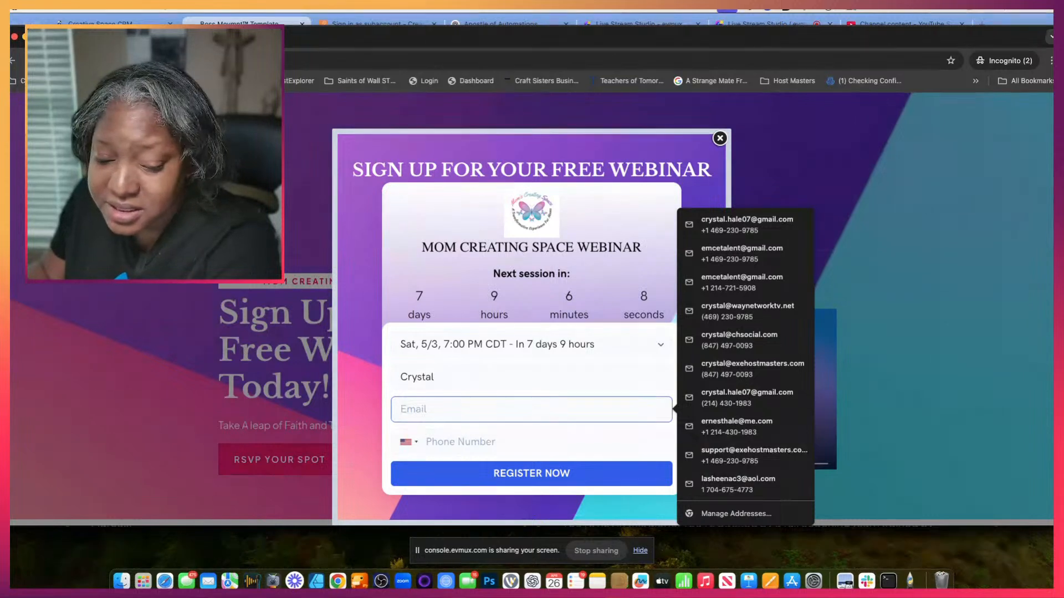
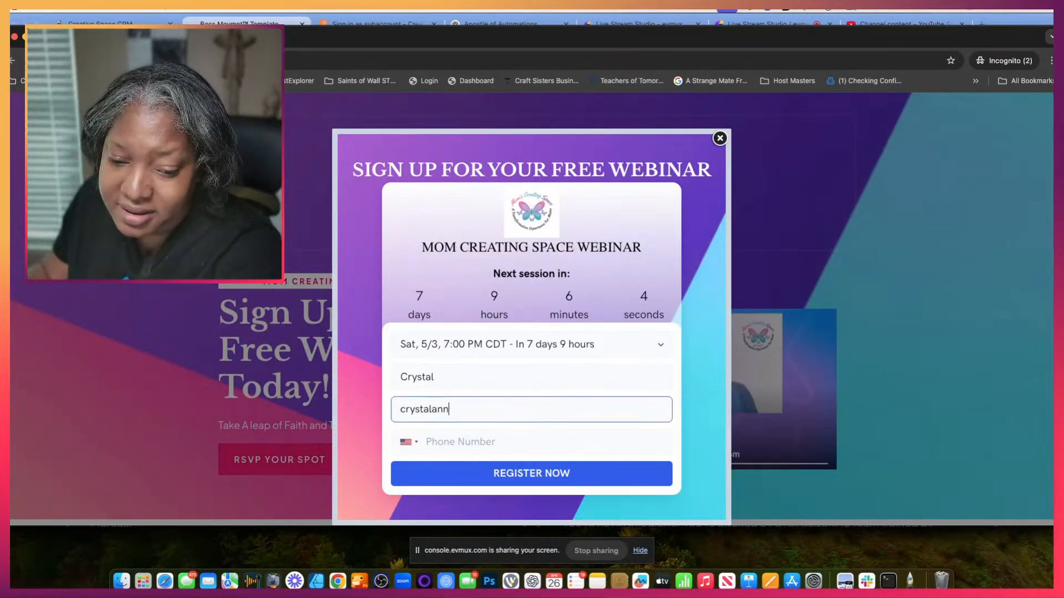
key(Tab)
key(Tab)
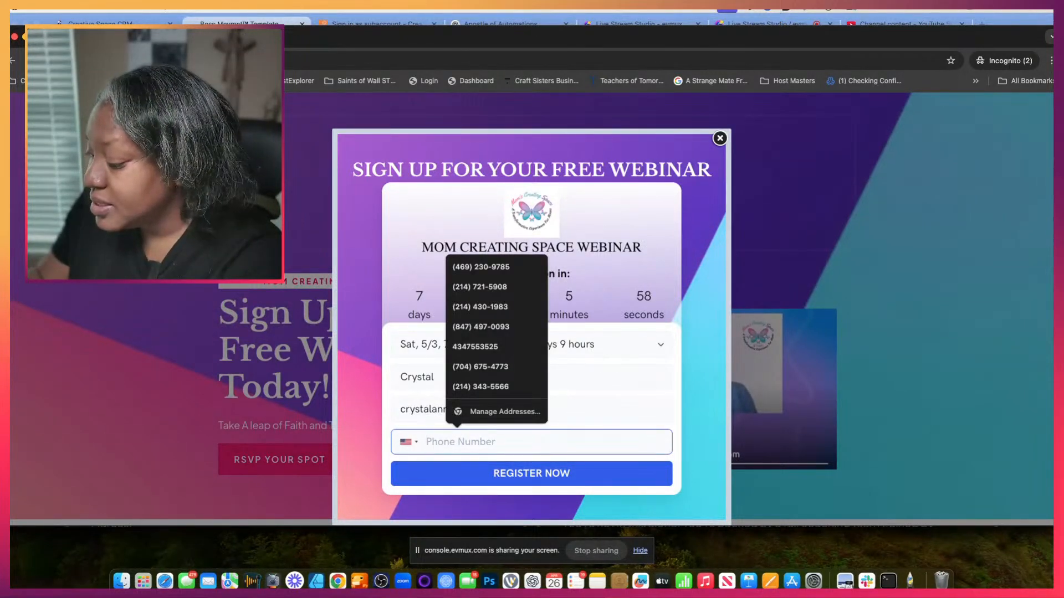
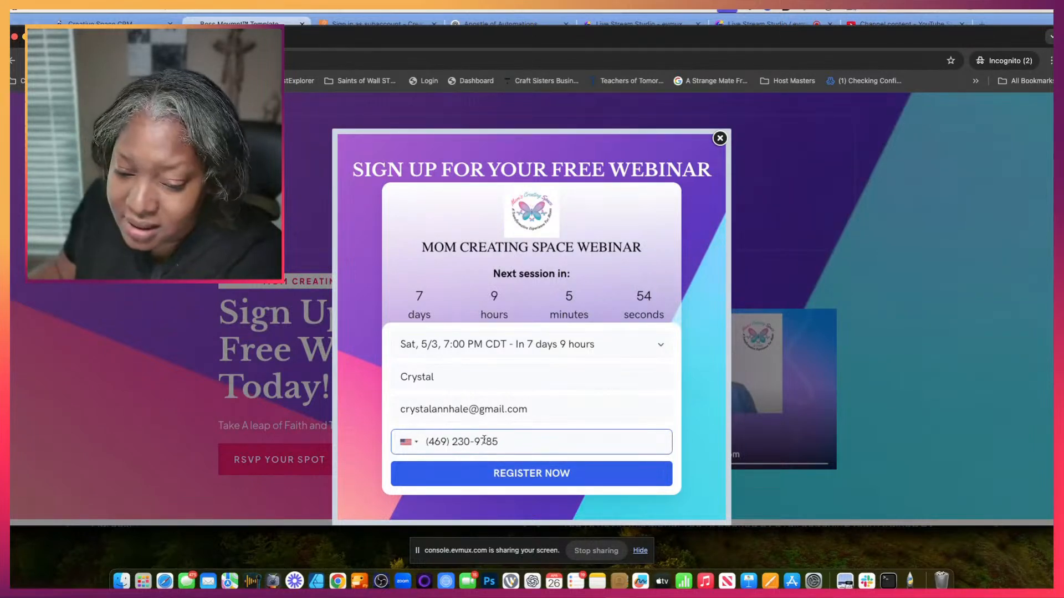
click(496, 473)
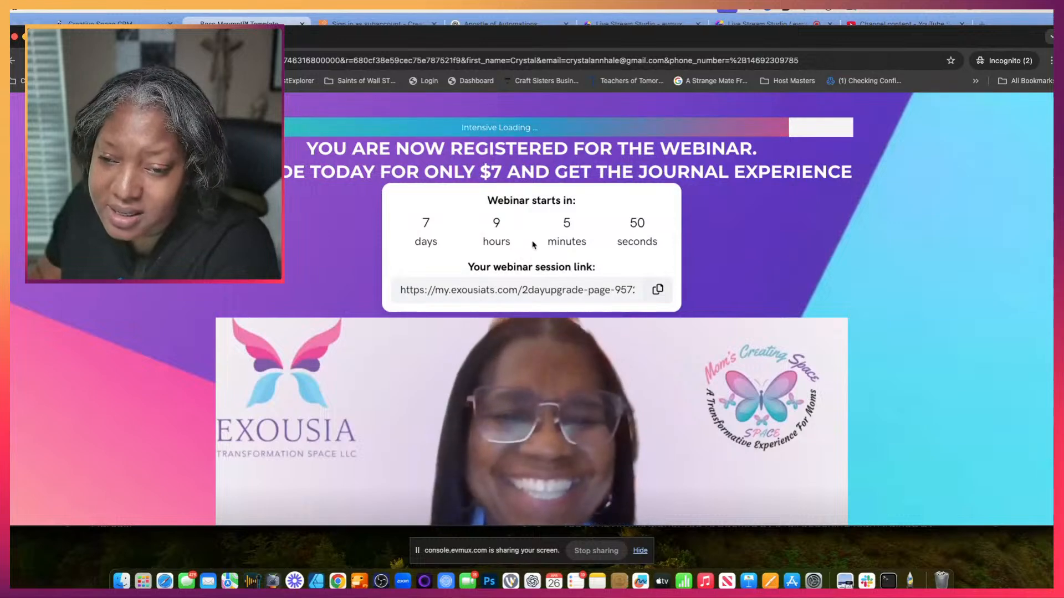
- Examine the $7 journal upgrade page down to its order form, and decline the upgrade
scroll(515, 205, down, 1)
scroll(515, 205, down, 1)
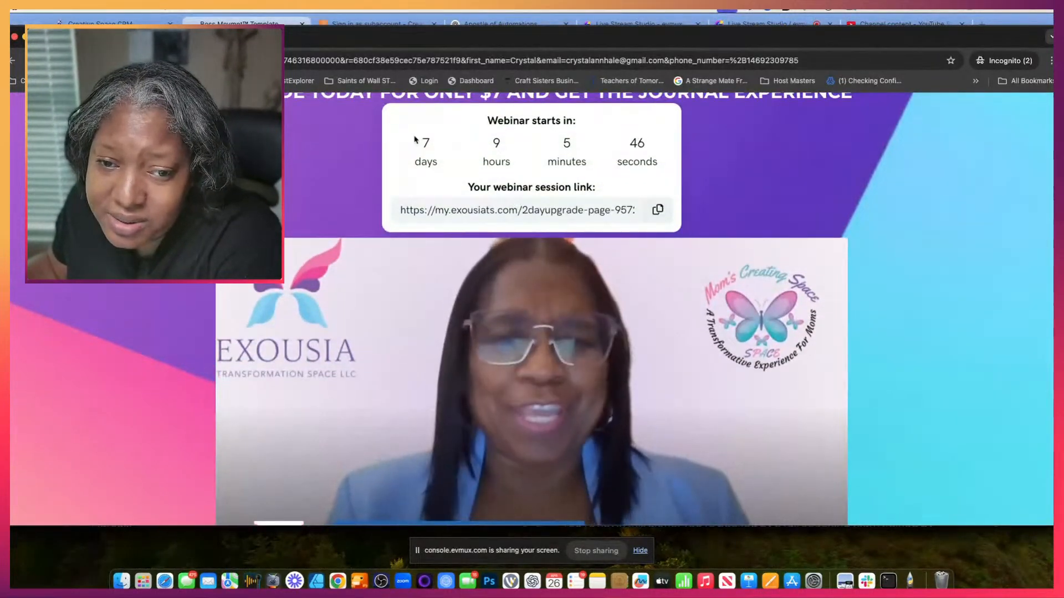
scroll(560, 205, down, 10)
scroll(560, 205, down, 5)
scroll(560, 205, down, 4)
scroll(560, 206, up, 10)
scroll(560, 208, up, 5)
scroll(554, 261, down, 12)
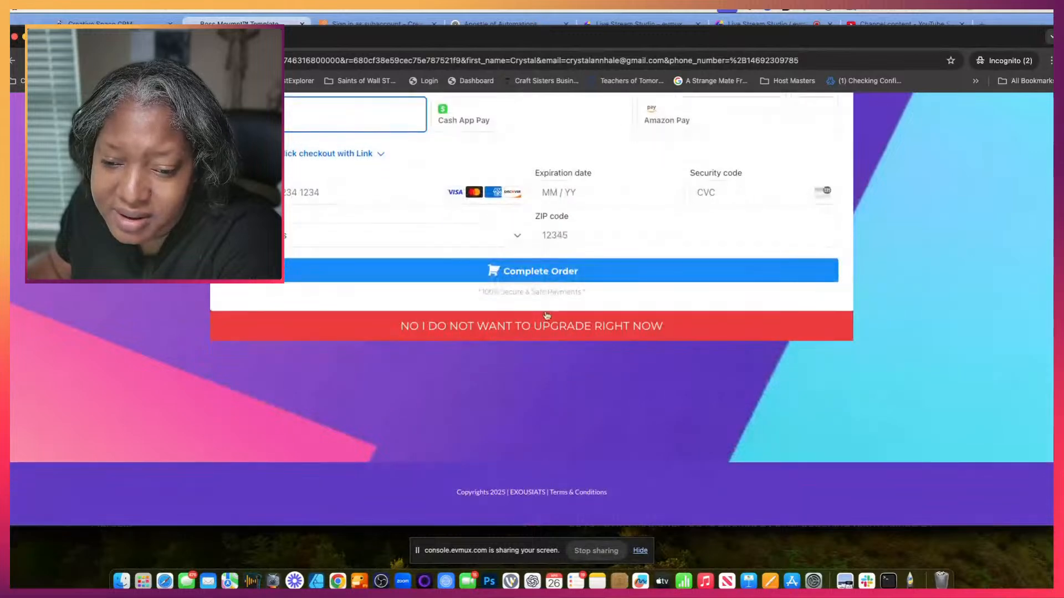
click(542, 325)
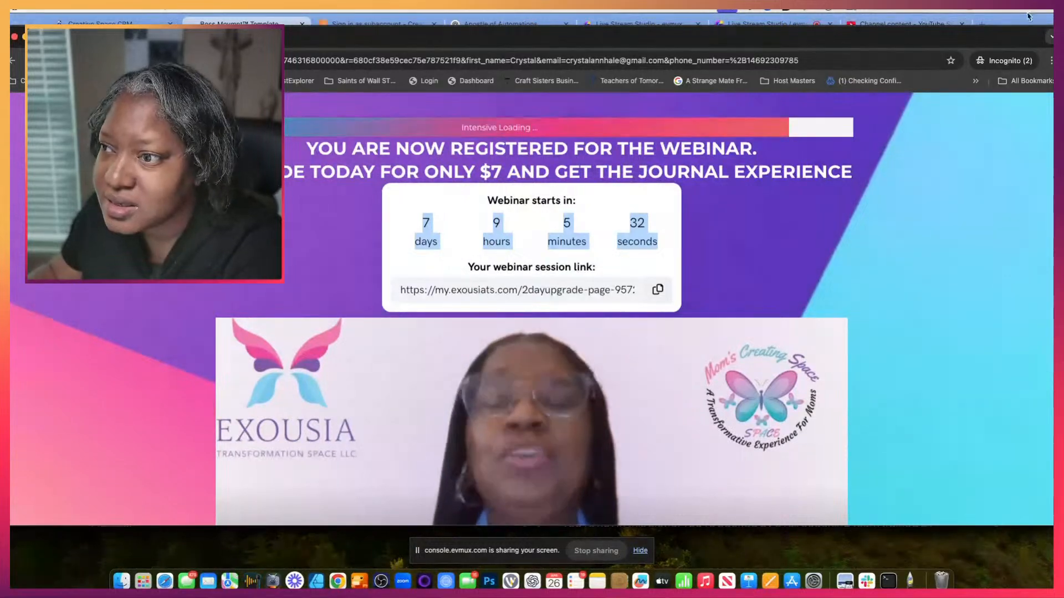
- Return to the regular browser window, load Gmail, and switch to the account whose email was used for the registration
click(239, 23)
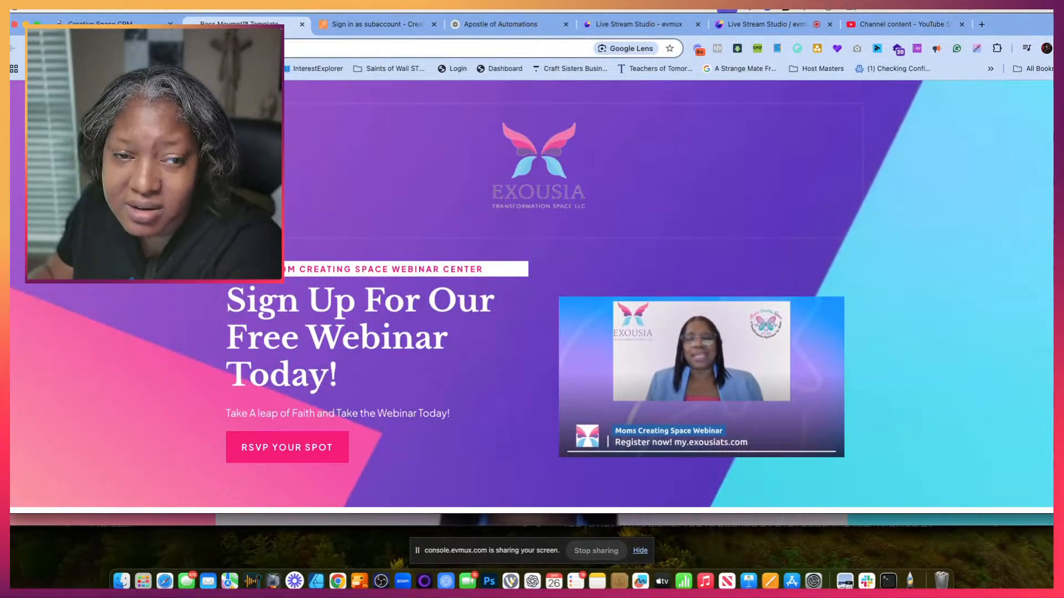
text(gm)
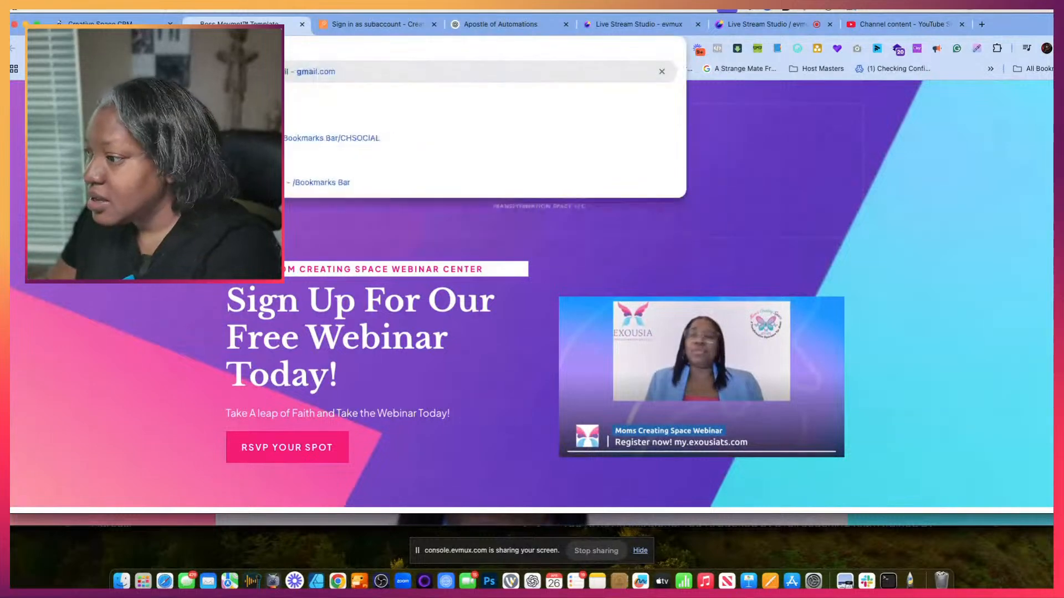
key(Return)
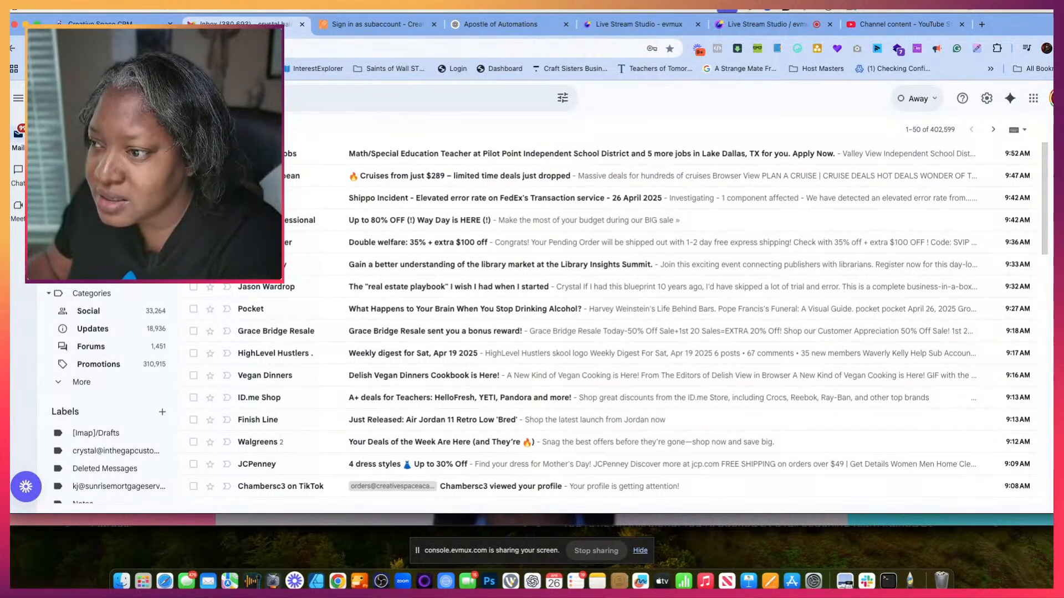
click(1051, 98)
click(886, 339)
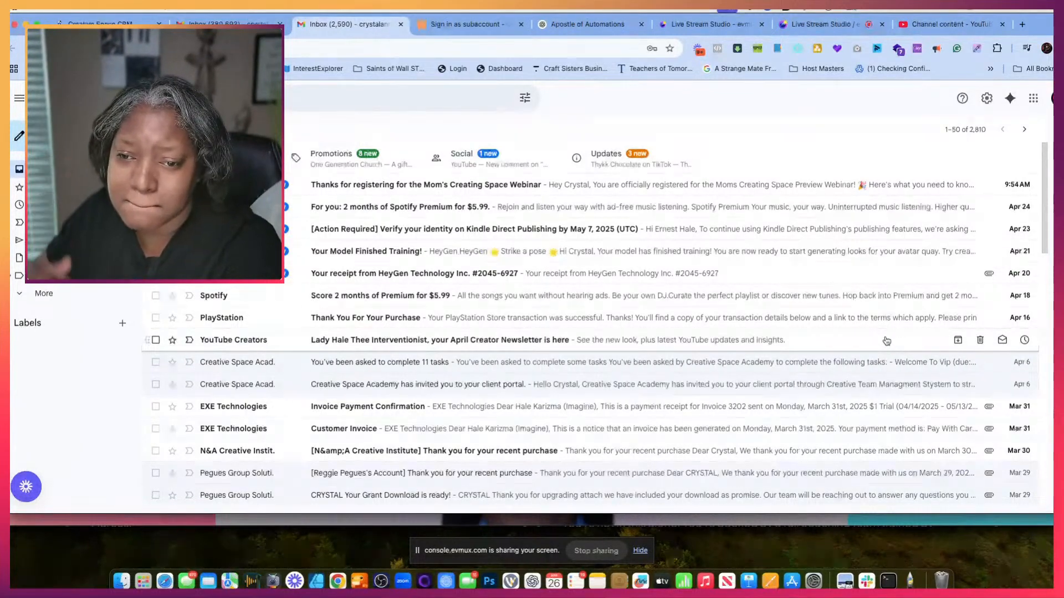
- Follow the identity verification link in the Kindle Direct Publishing email, and go back to the Gmail inbox
click(739, 235)
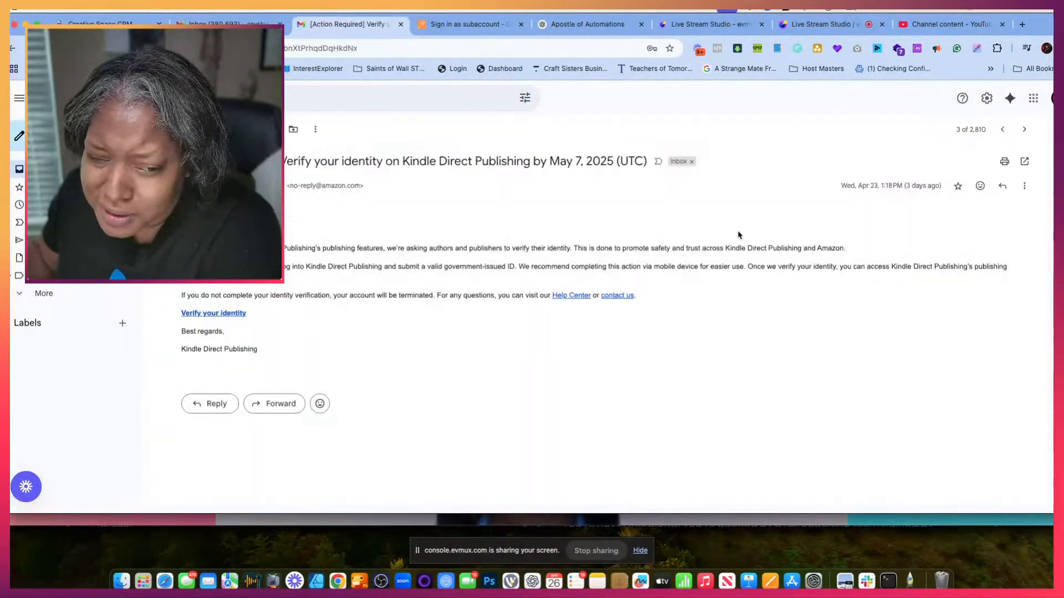
click(211, 313)
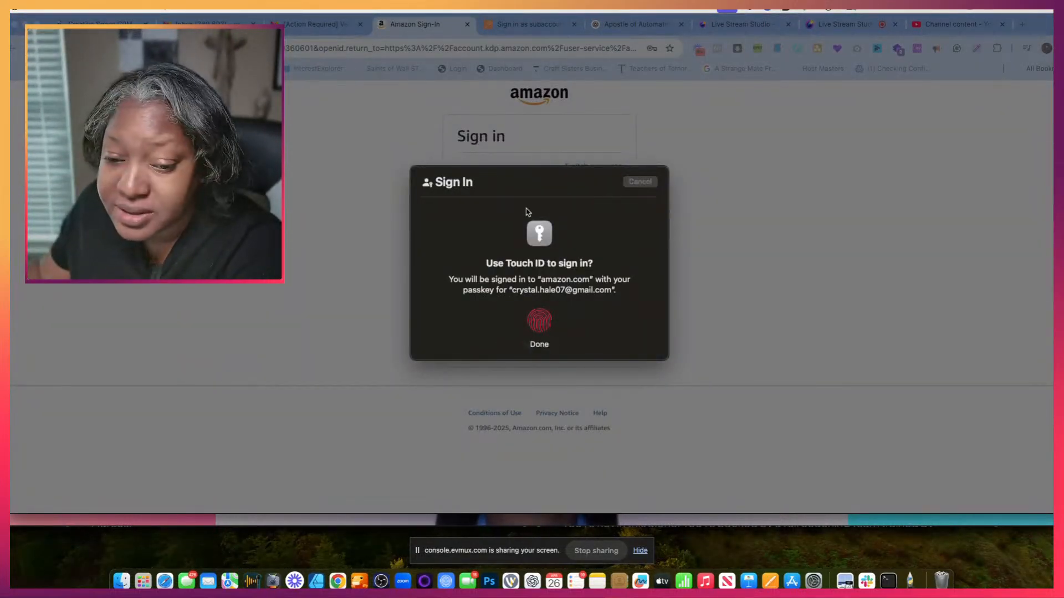
click(311, 26)
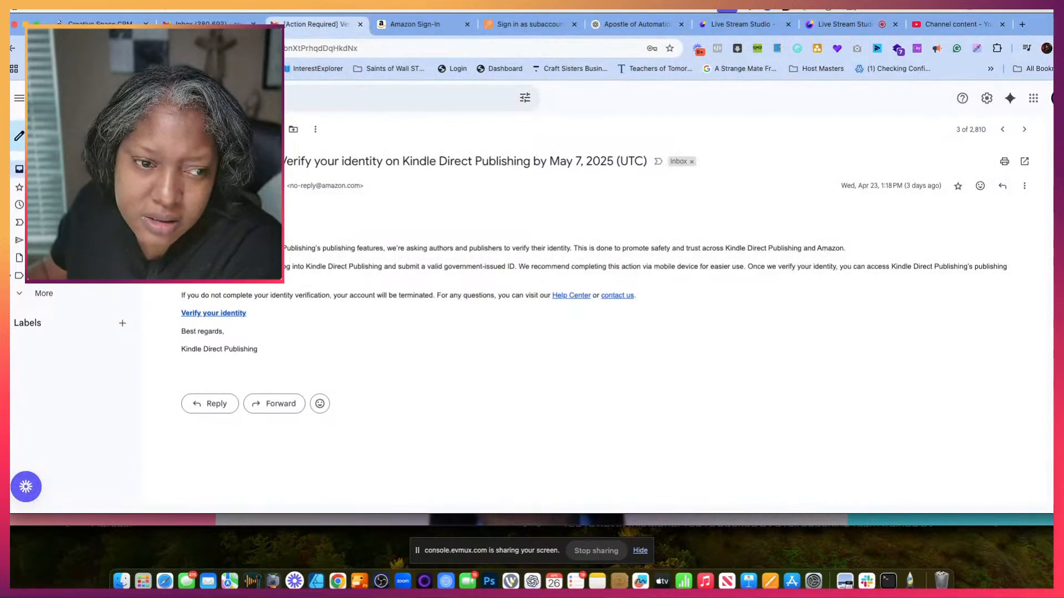
click(44, 169)
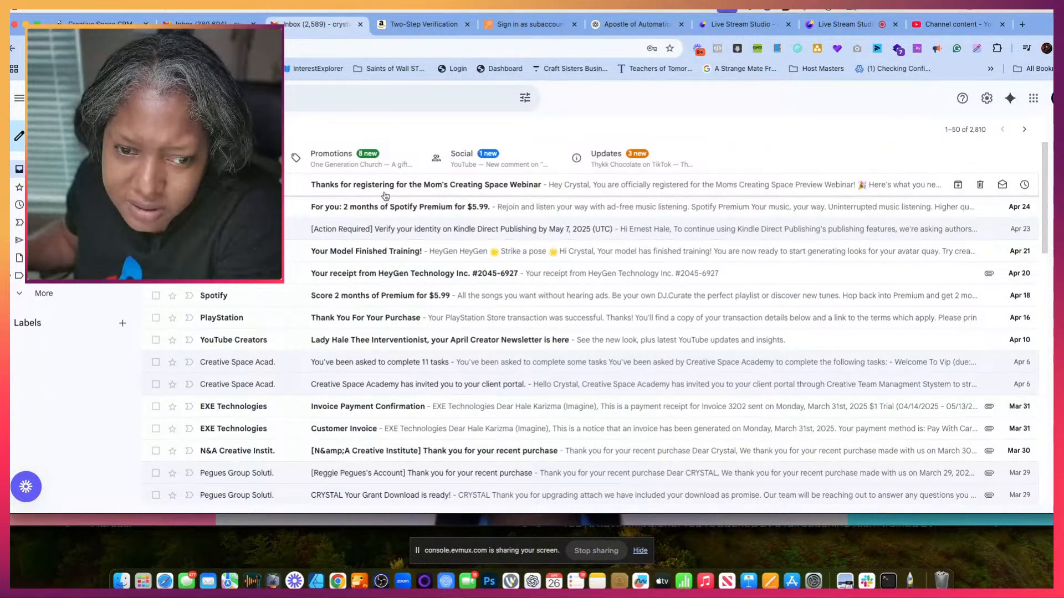
- Check the Mom's Creating Space Webinar registration email and test its session link, returning to the inbox when done
click(387, 191)
scroll(547, 358, down, 5)
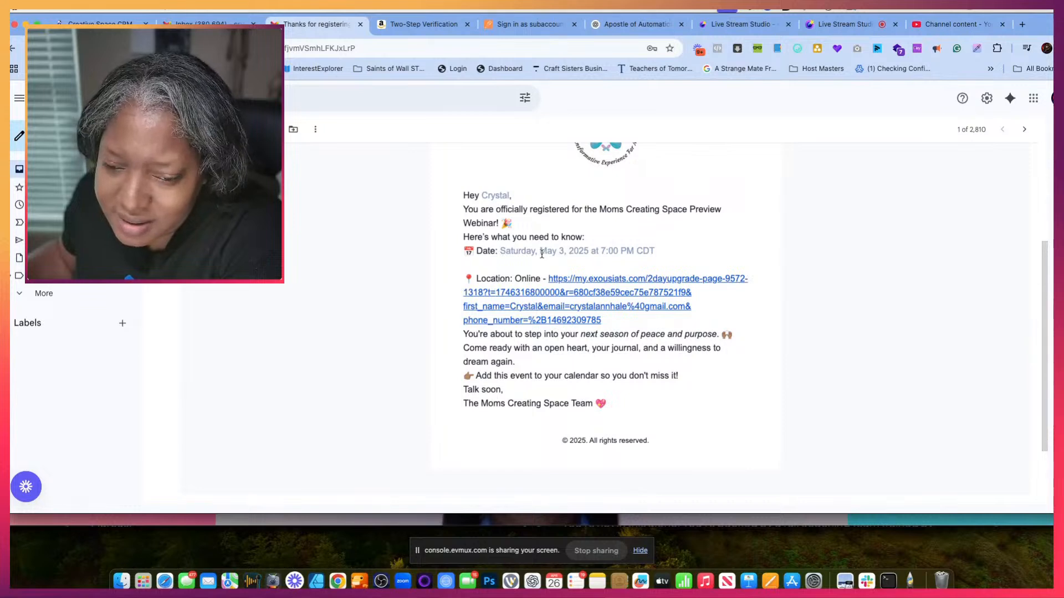
click(618, 284)
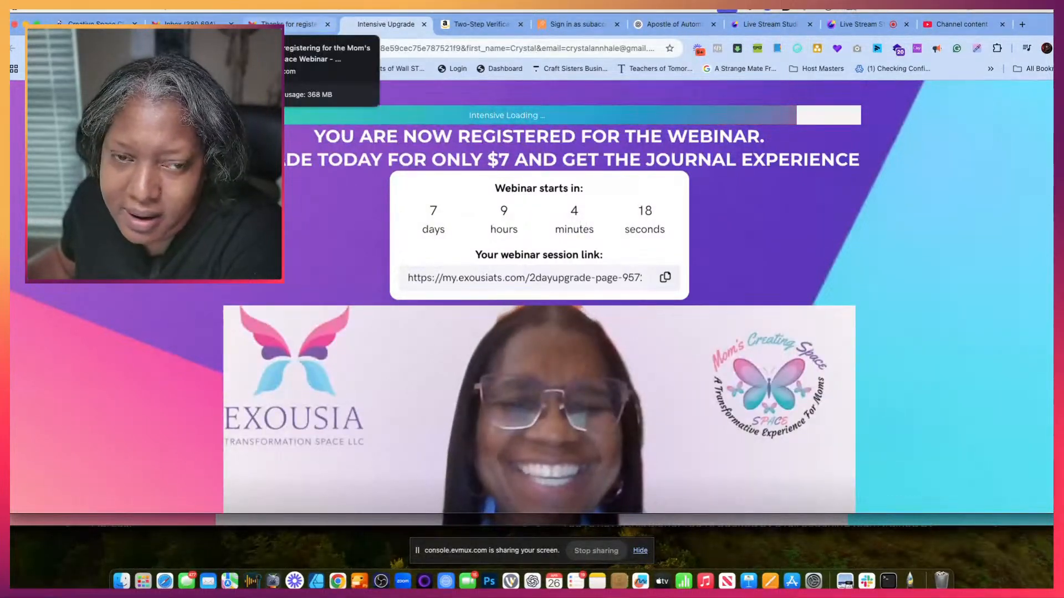
click(291, 24)
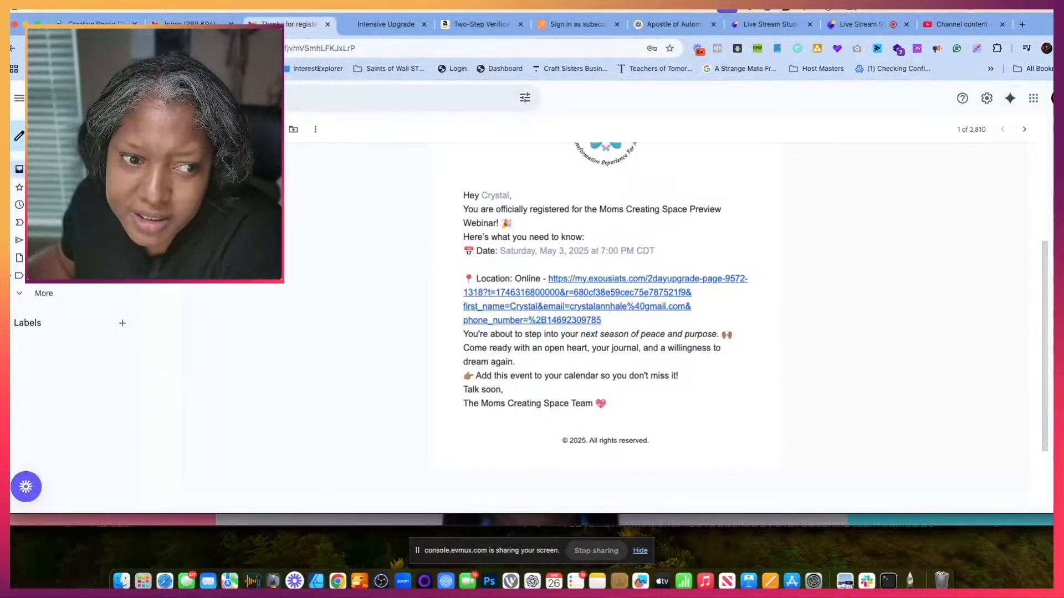
click(44, 169)
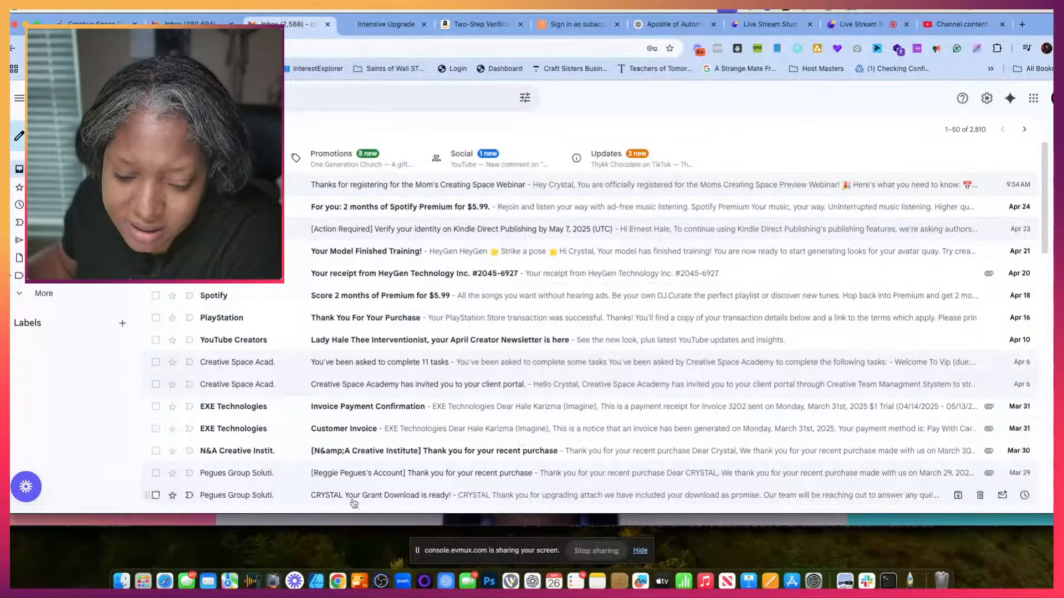
- Check the Messages app for the webinar text, and return to the CRM's Preview workflow folder under Mom's Creating Space Webinars
click(186, 581)
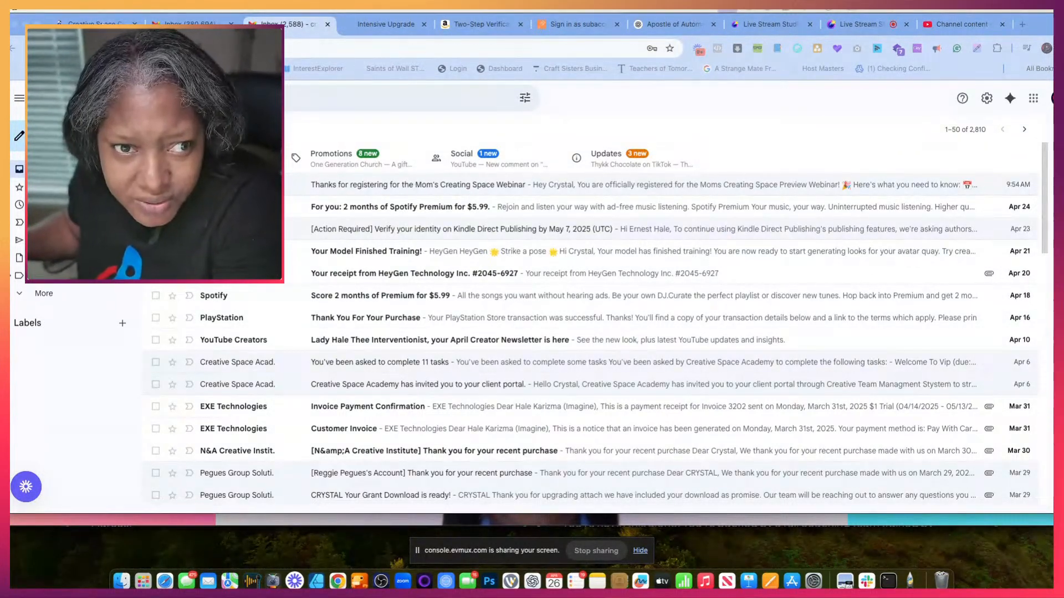
click(96, 23)
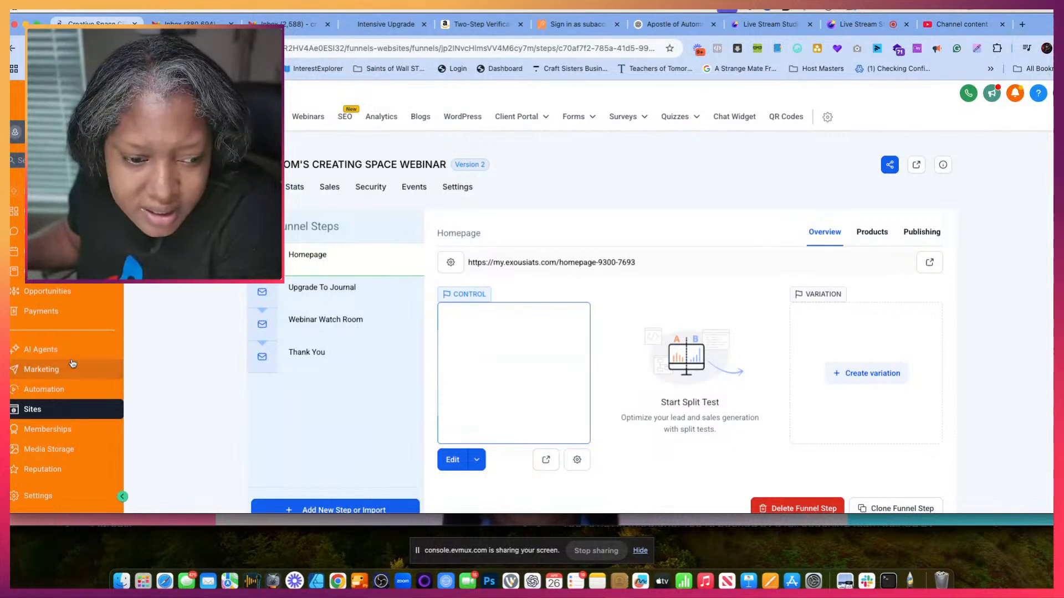
click(44, 389)
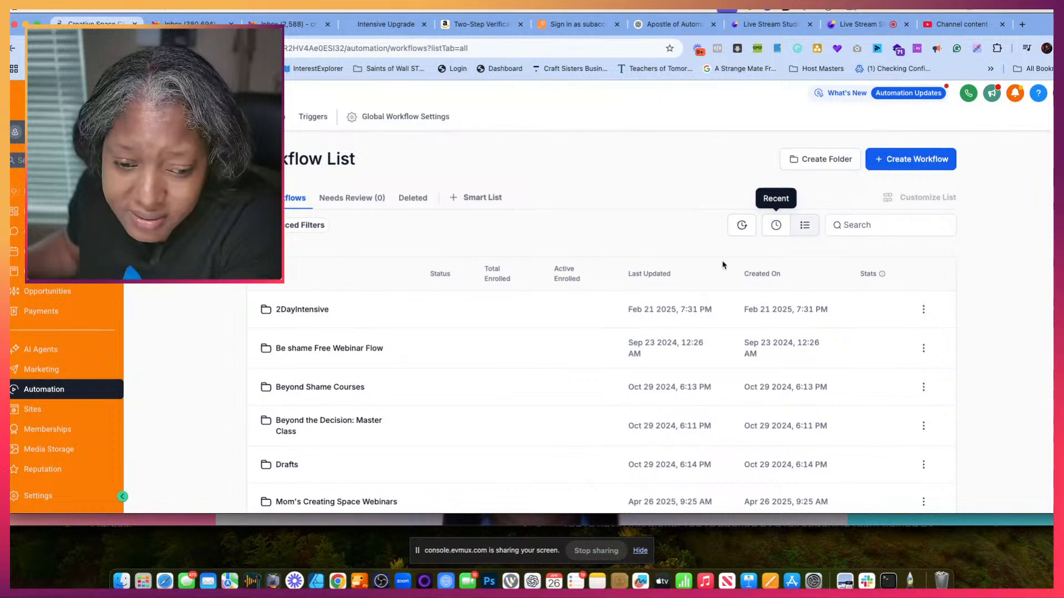
scroll(493, 373, down, 5)
click(352, 361)
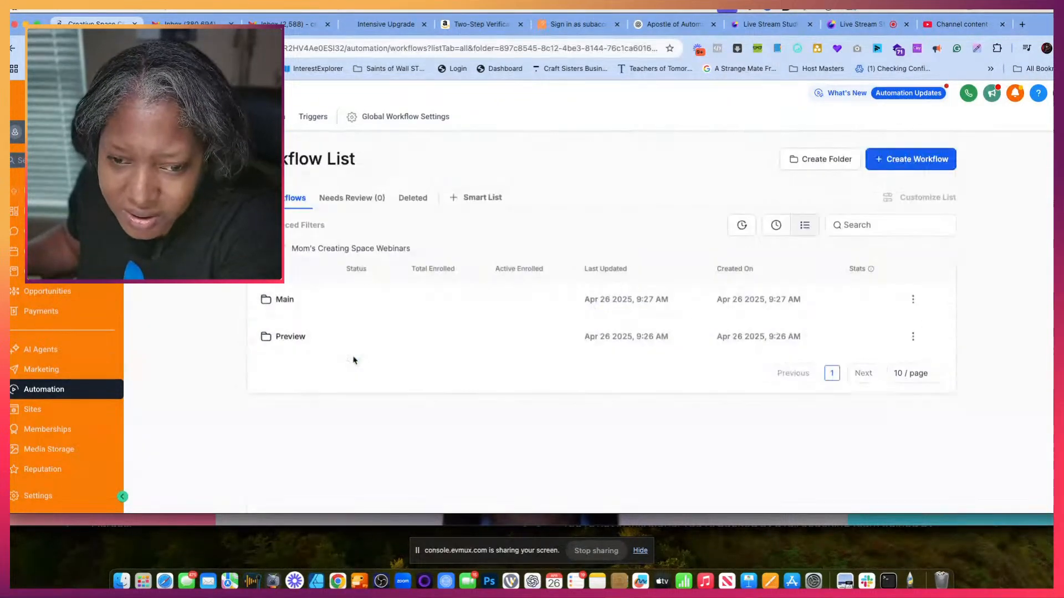
click(279, 337)
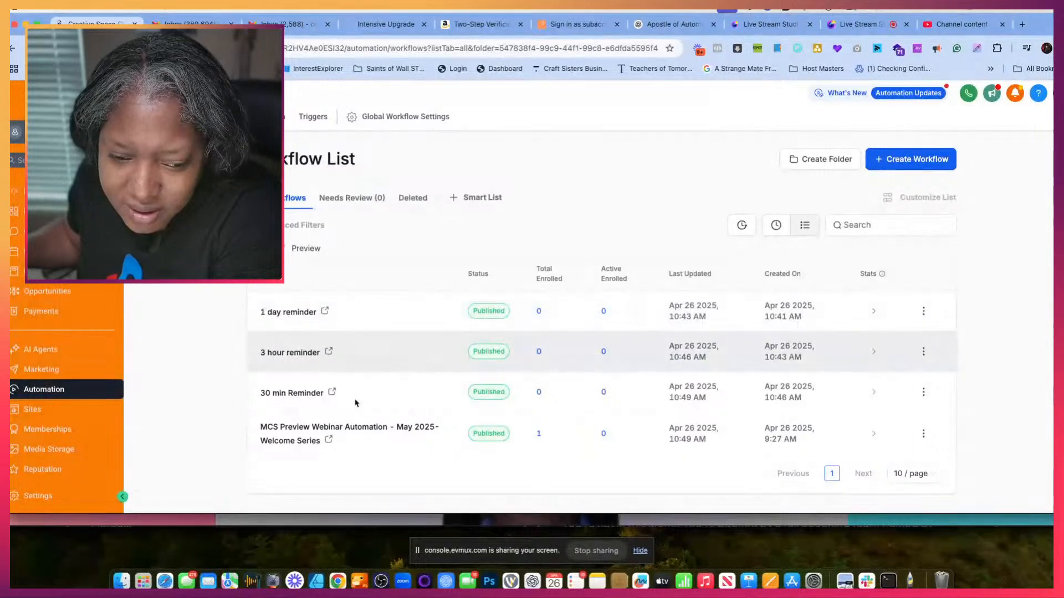
- Inspect the Welcome Series workflow's execution logs and internal notification details, and look over the 1 day reminder workflow before returning to the list
click(320, 435)
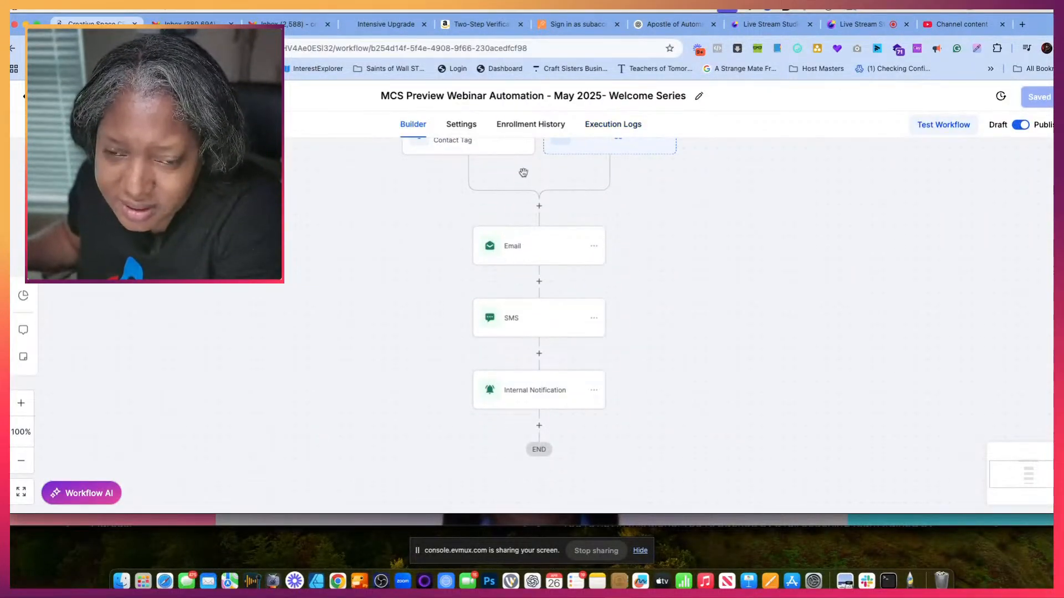
scroll(473, 181, up, 2)
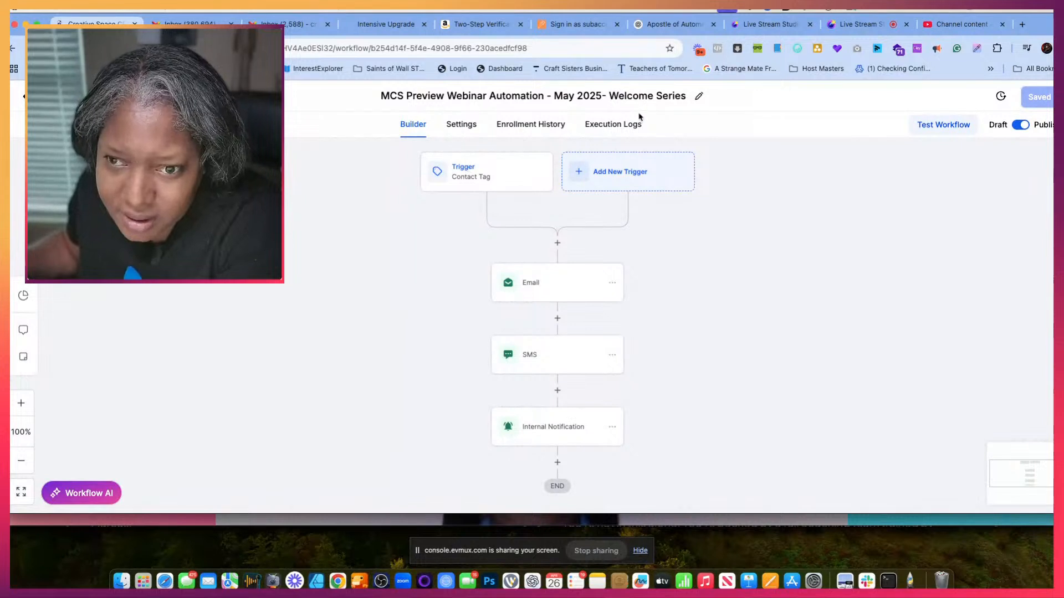
click(623, 125)
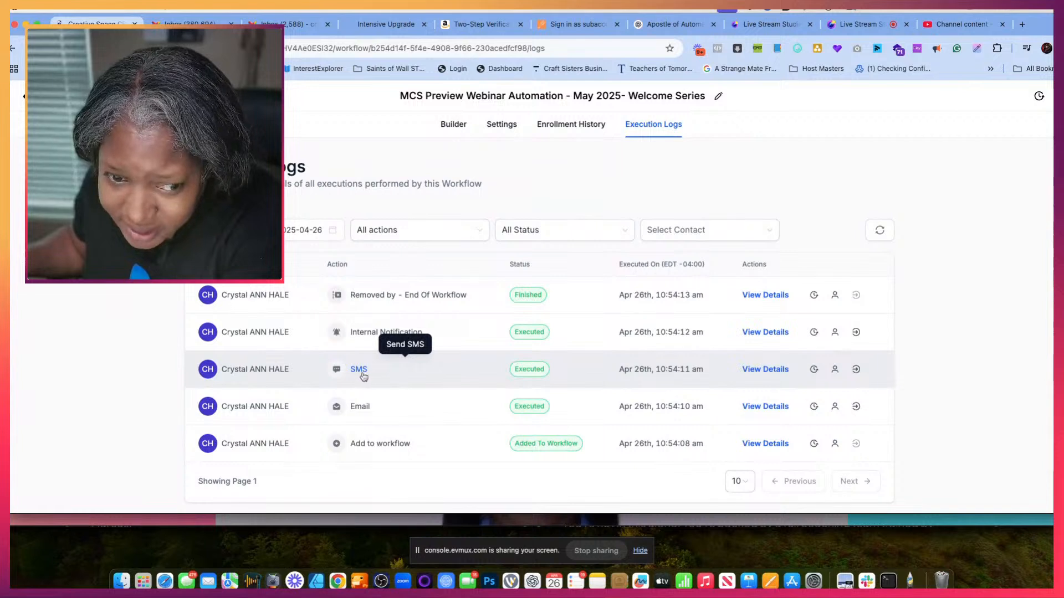
click(363, 335)
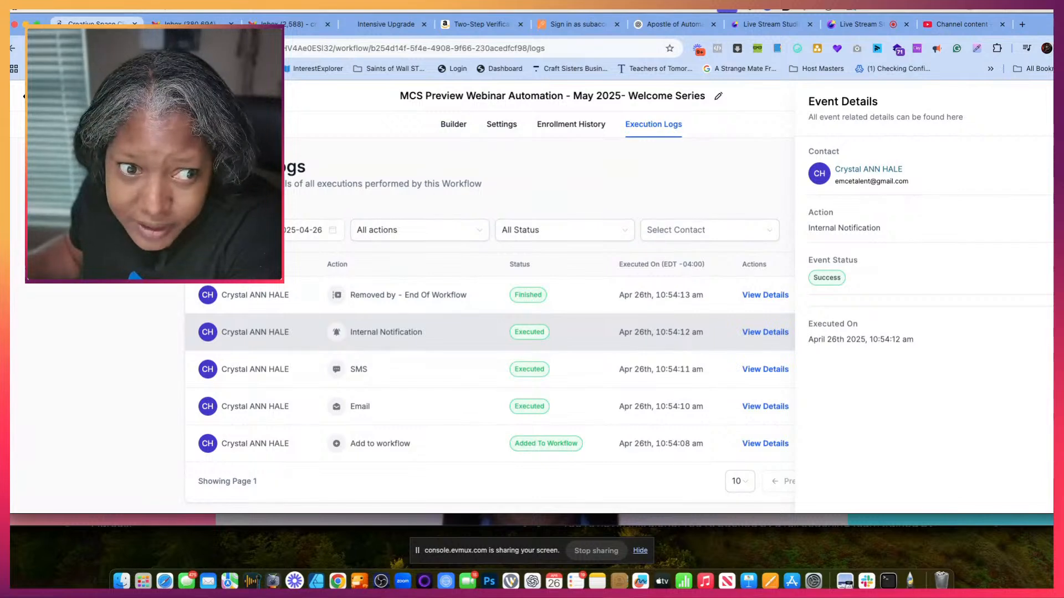
click(48, 96)
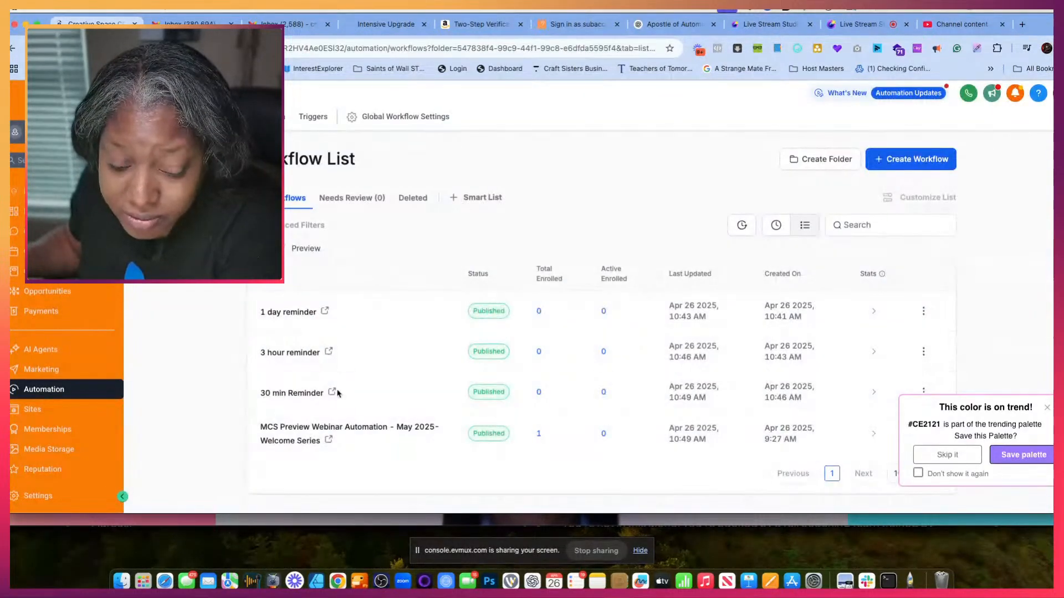
click(279, 313)
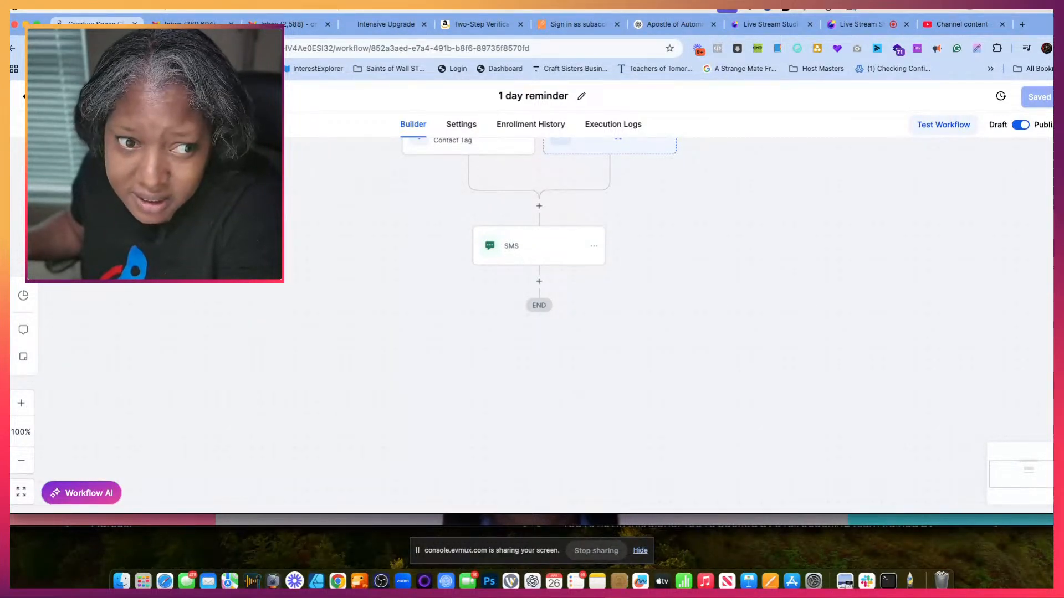
click(49, 97)
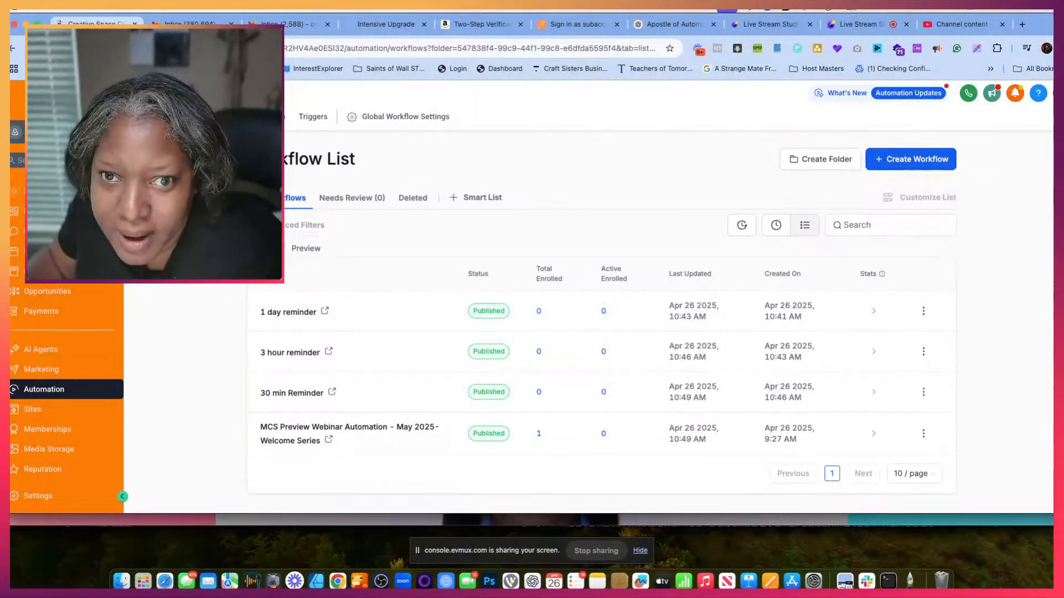
- Switch to the live stream studio and transition the broadcast from the screen share to the main screen scene
click(866, 27)
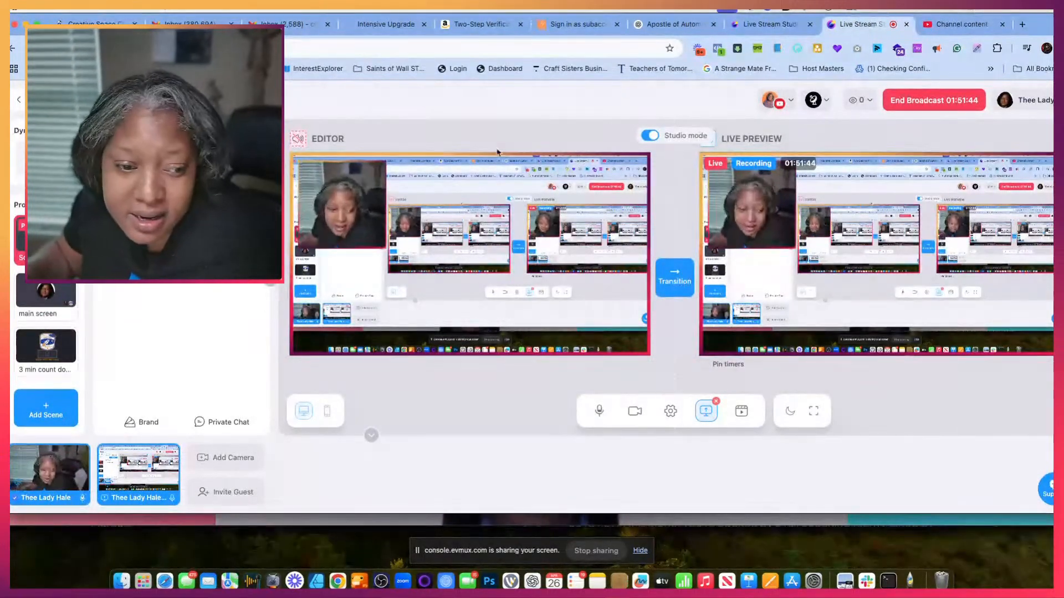
click(52, 308)
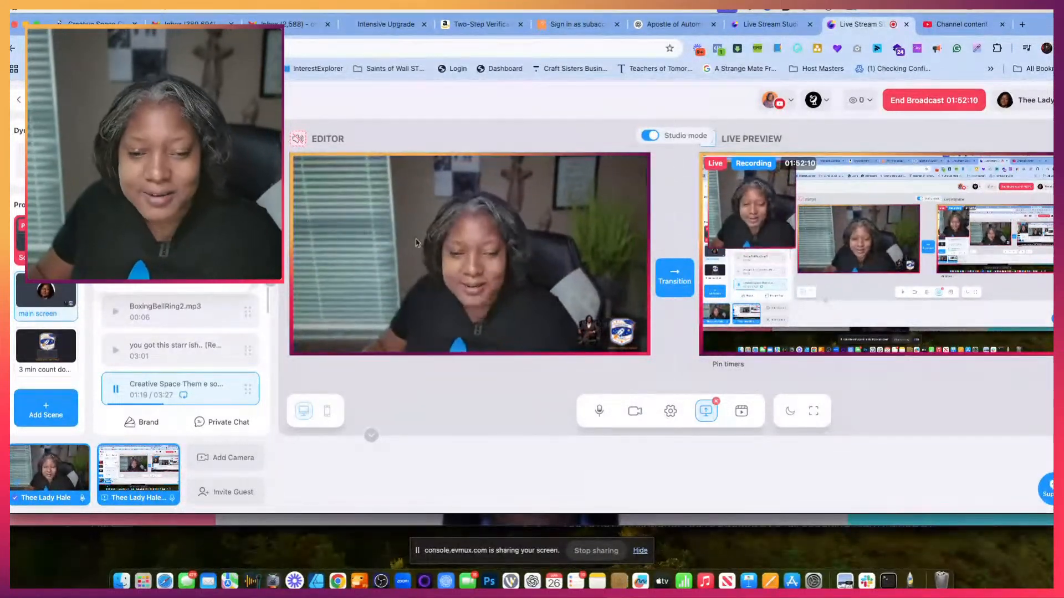
click(656, 281)
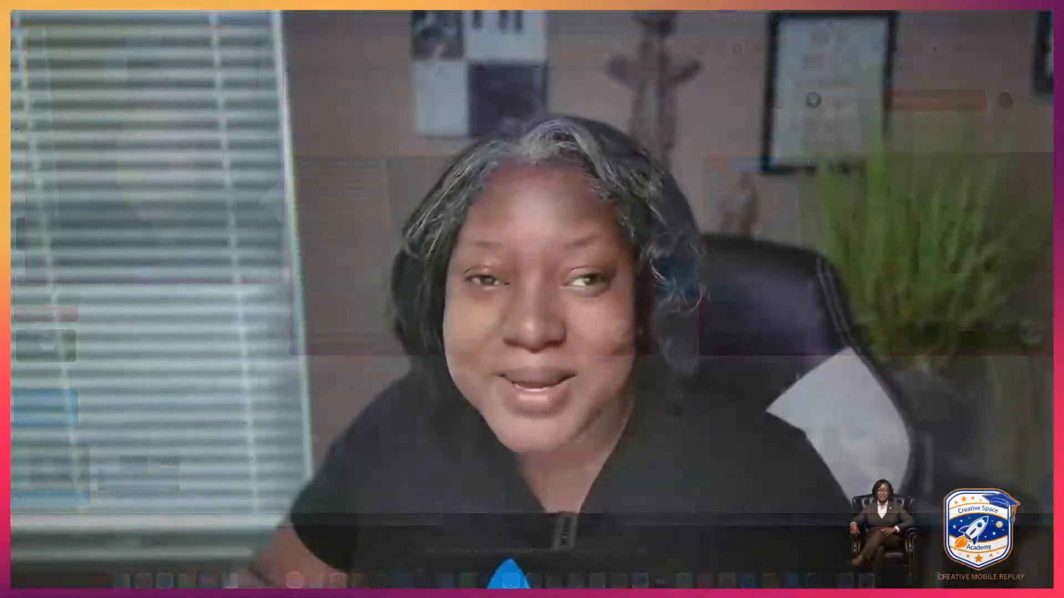